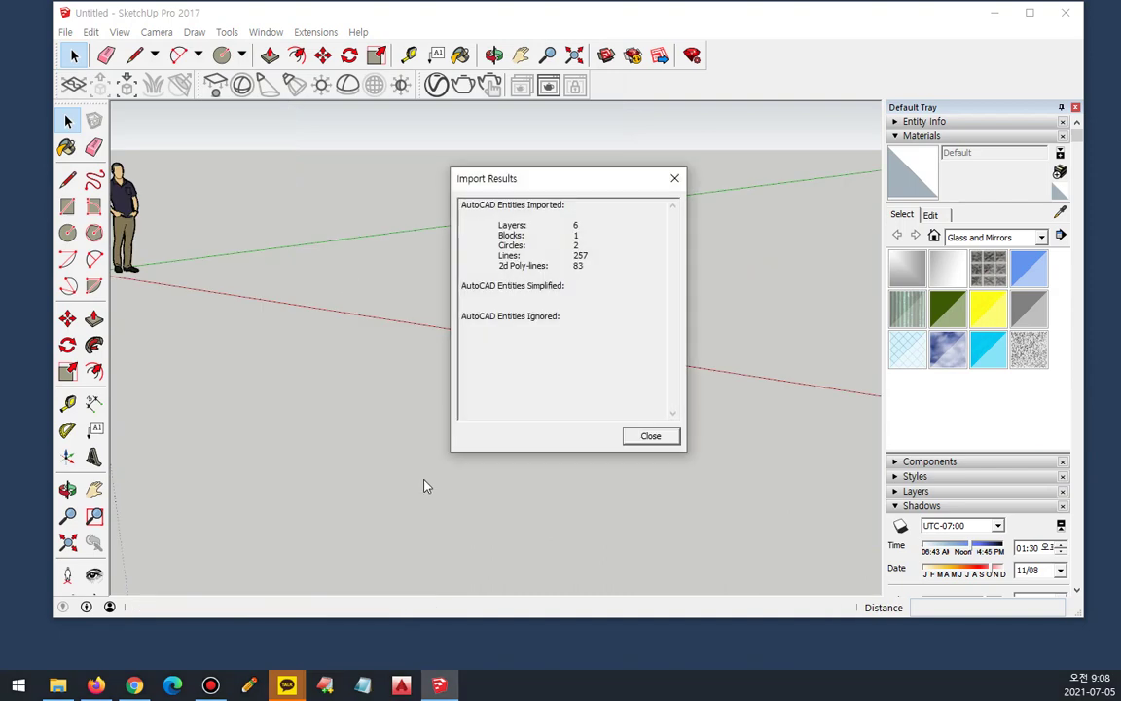
Step: Dismiss the DWG import results and leave the Move tool with the imported floor plan in place
click(638, 434)
middle_drag(545, 458, 445, 465)
scroll(447, 469, down, 3)
scroll(448, 471, down, 1)
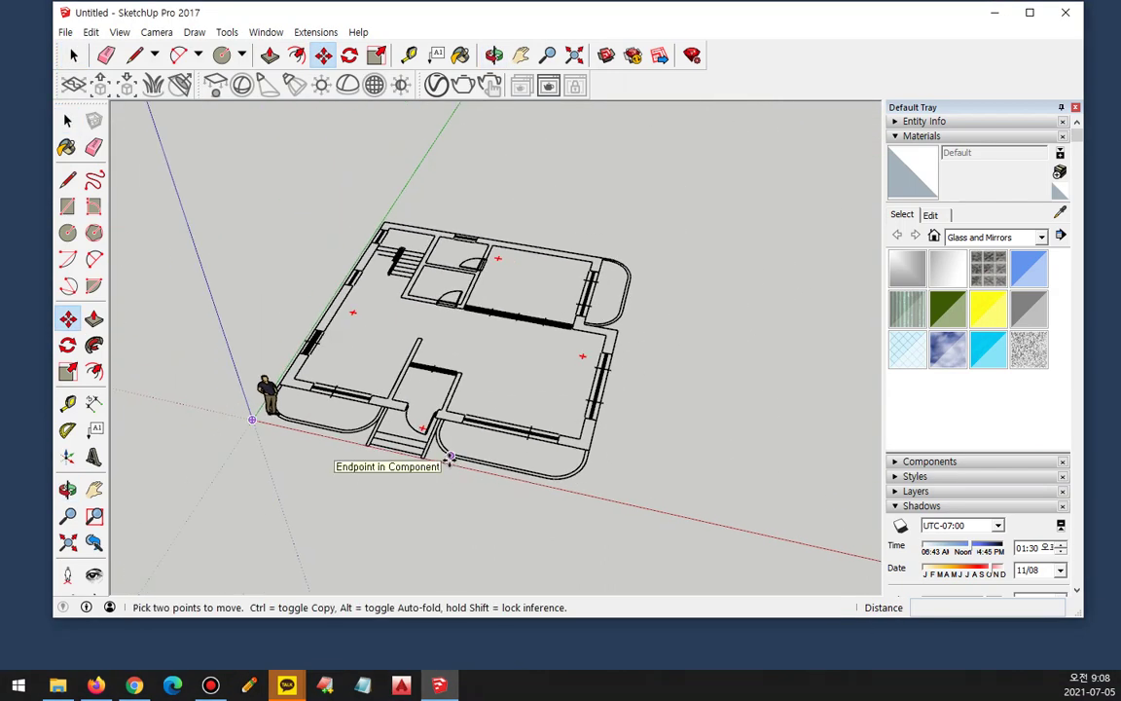
key(space)
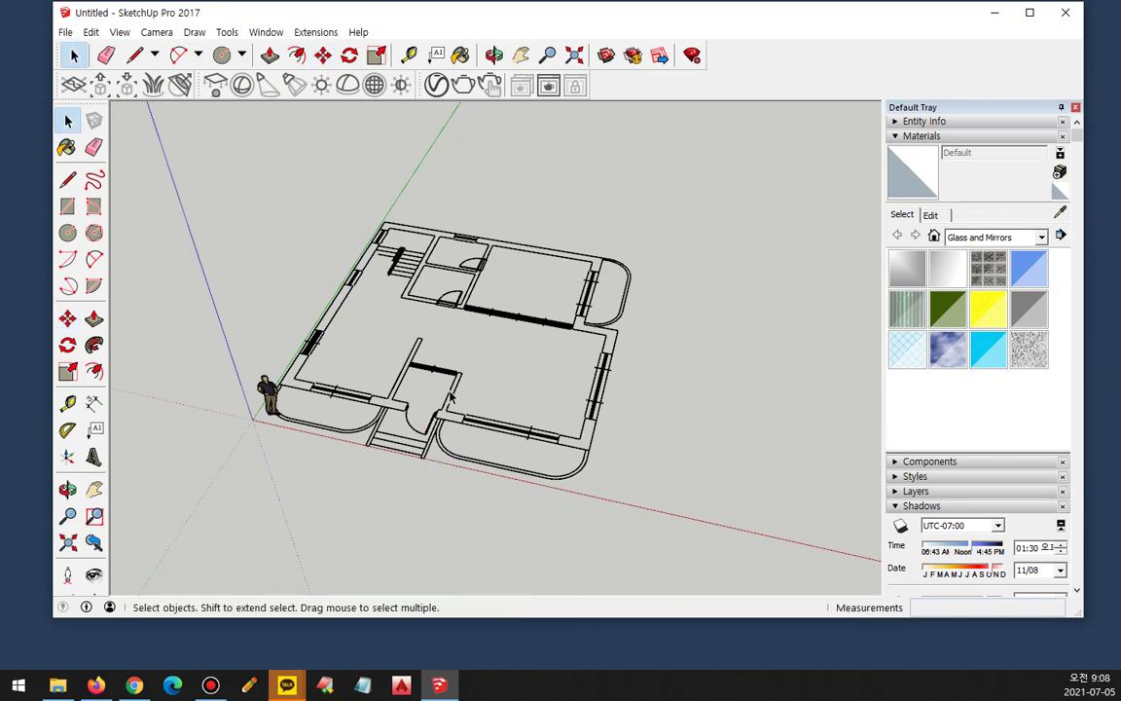
Step: Show the model's layer list and explode the imported floor plan component into loose edges
key(ctrl+a)
middle_drag(418, 401, 530, 375)
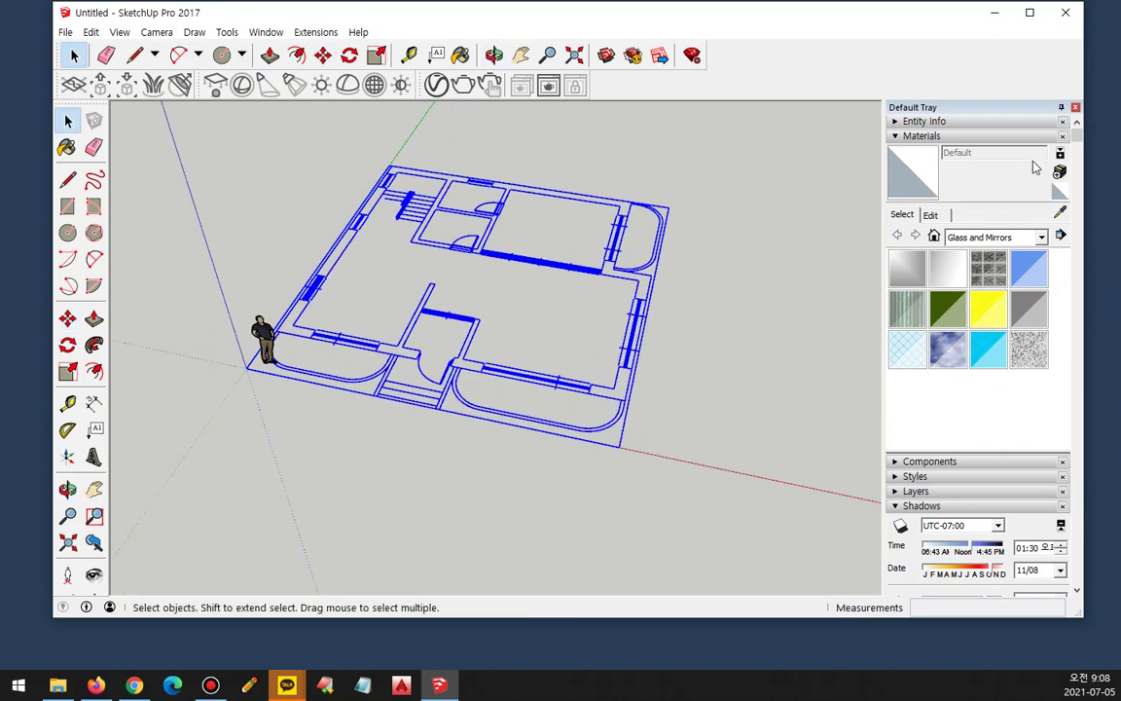
click(902, 137)
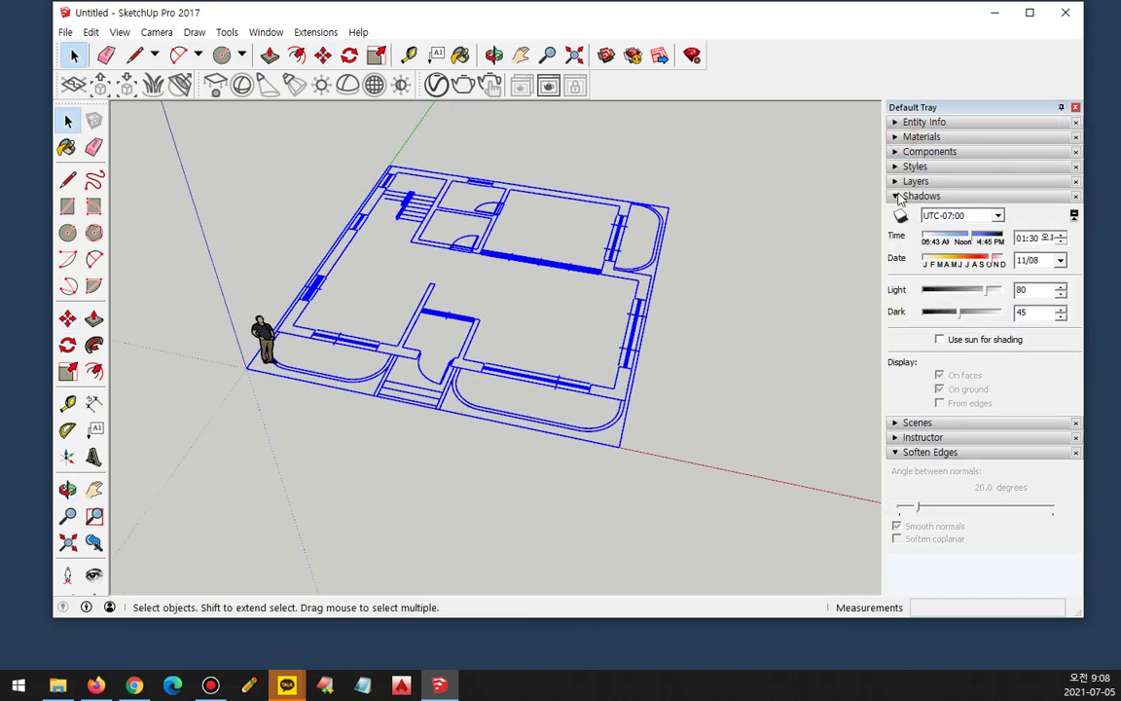
click(896, 195)
click(895, 181)
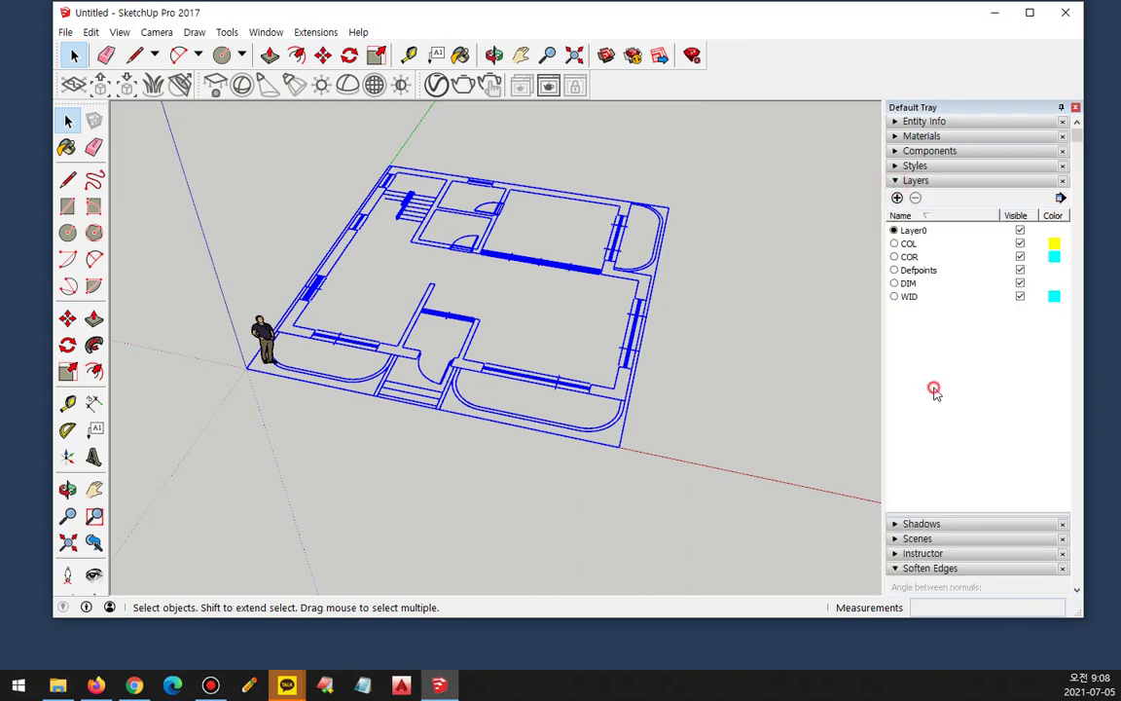
right_click(539, 275)
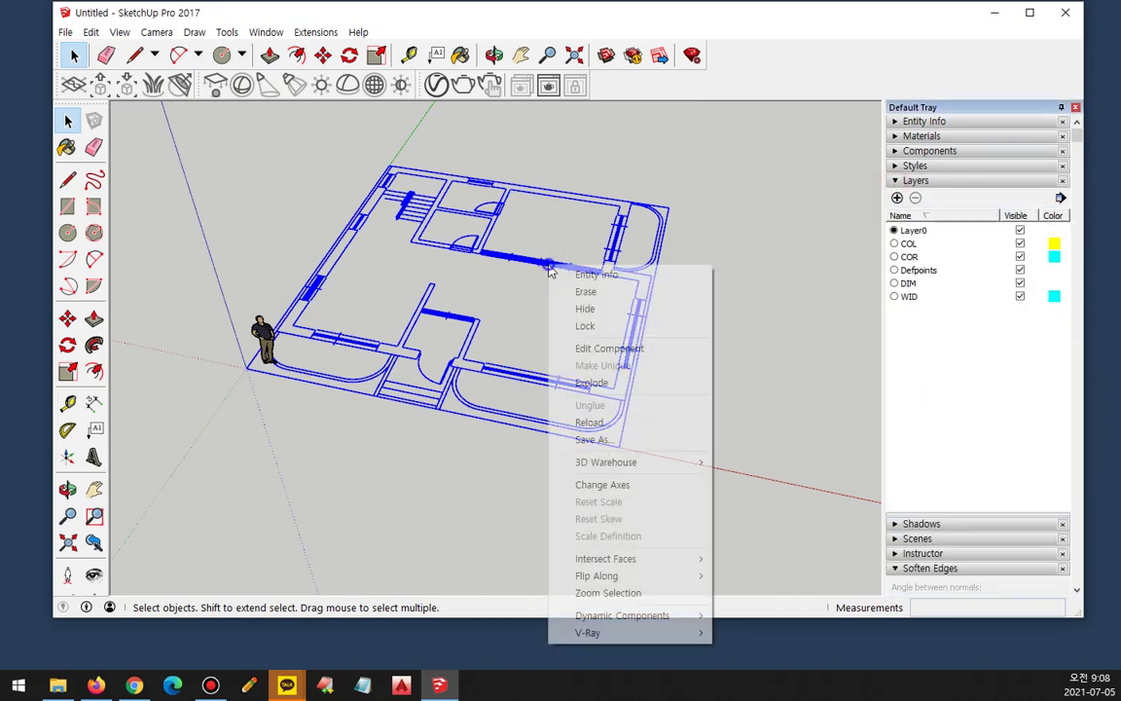
click(621, 384)
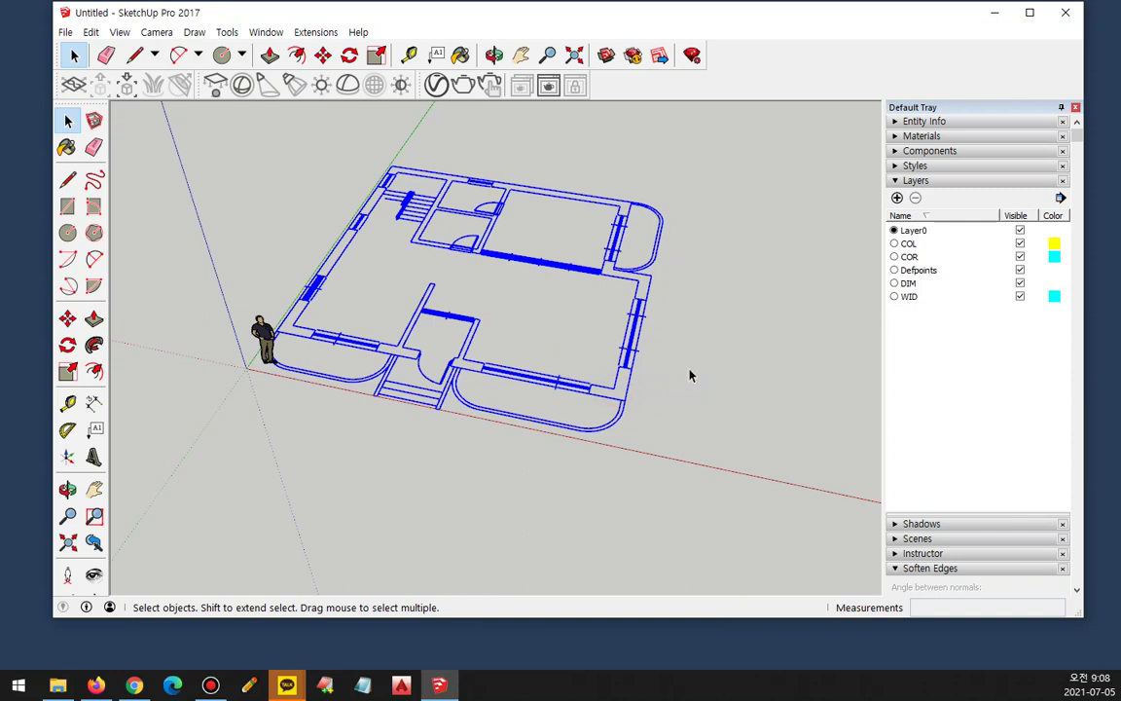
Step: Add a layer named 2D 평면, make it the current layer and clear the selection
click(897, 198)
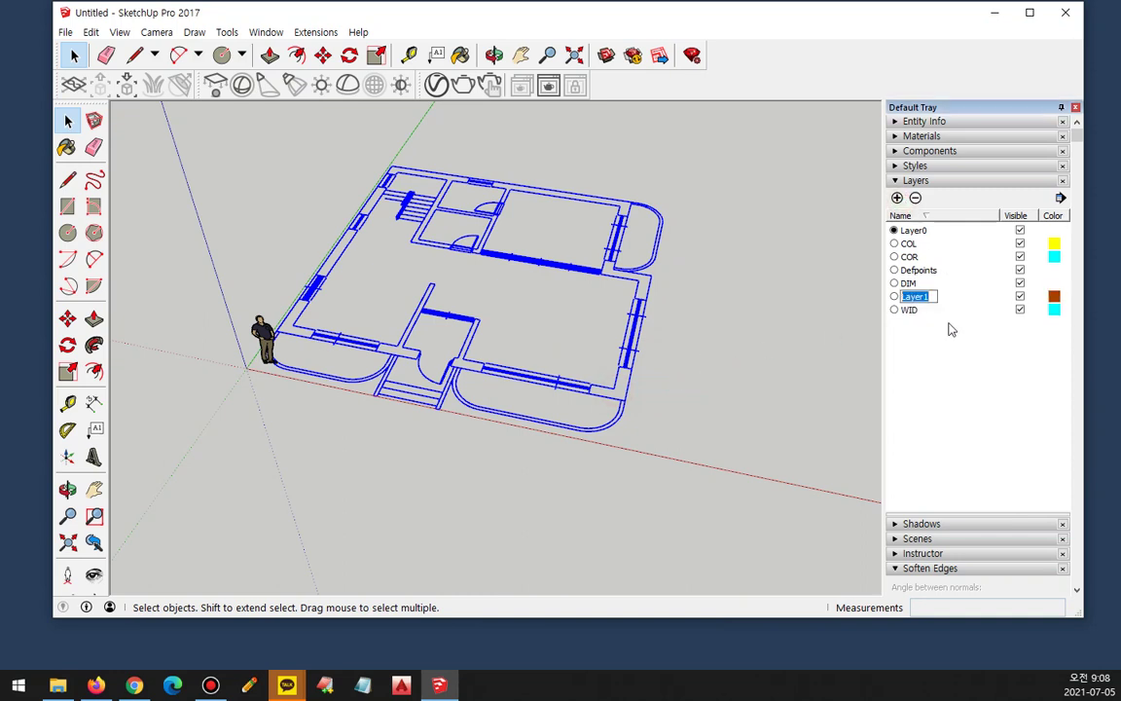
text(2D 평면)
key(Return)
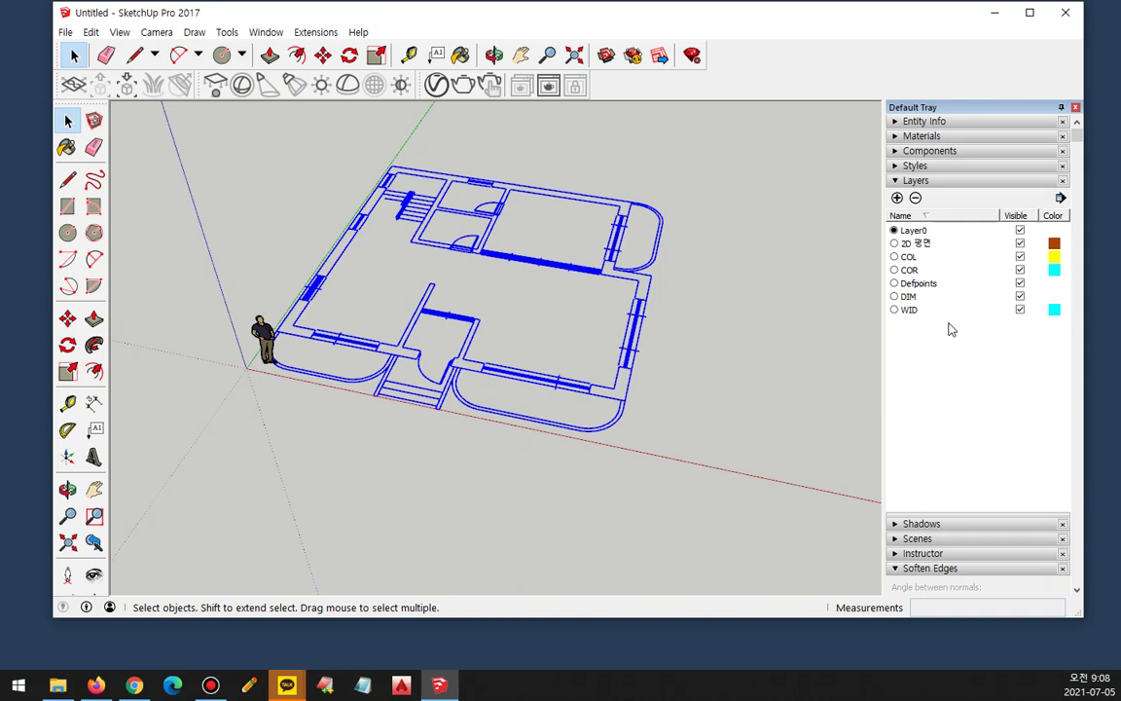
click(895, 244)
click(716, 291)
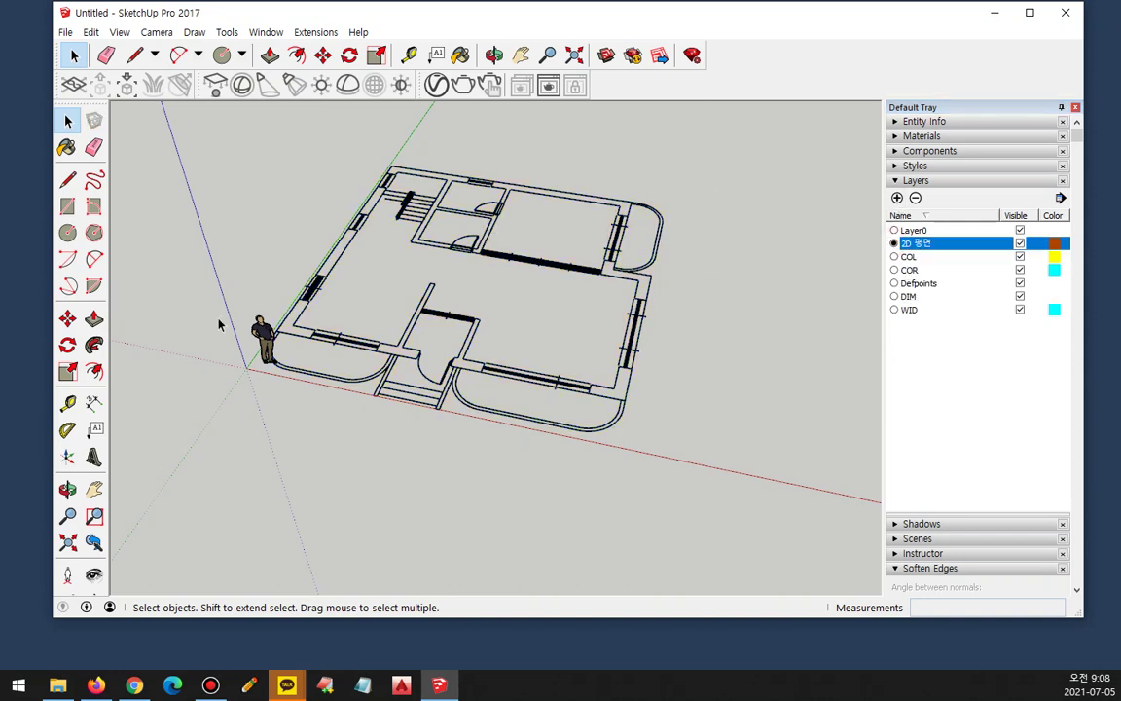
Step: Delete the scale figure and assign all floor plan edges to the 2D 평면 layer
click(265, 341)
key(Delete)
key(ctrl+a)
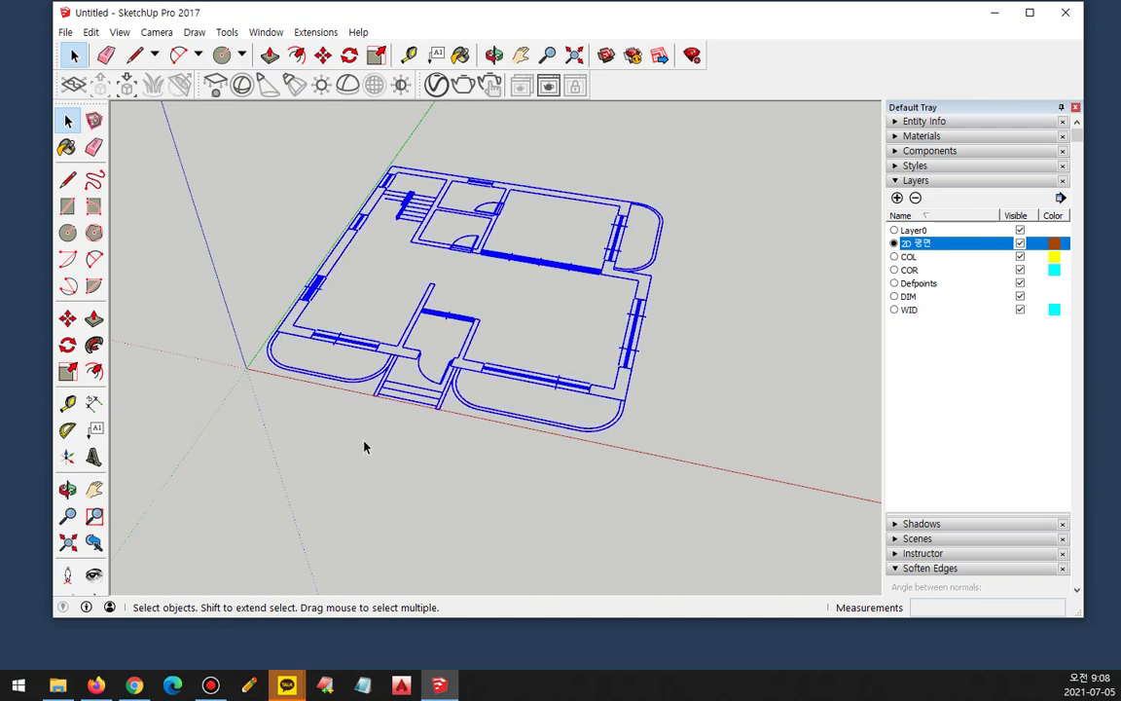
click(909, 121)
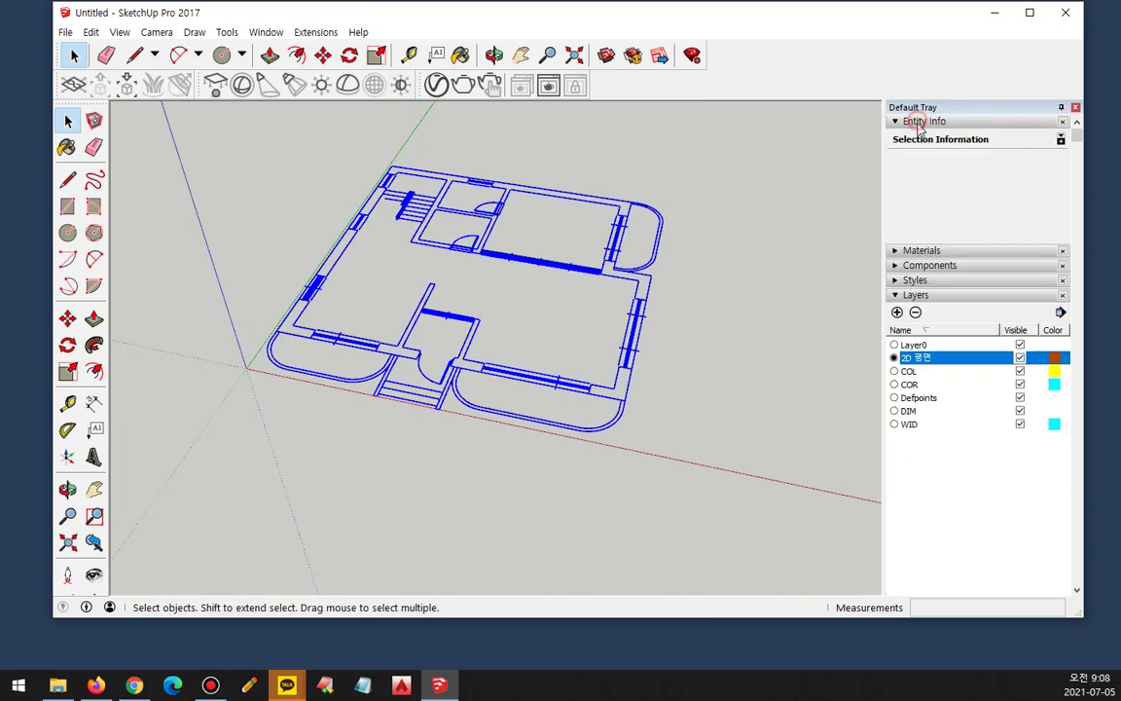
click(1055, 163)
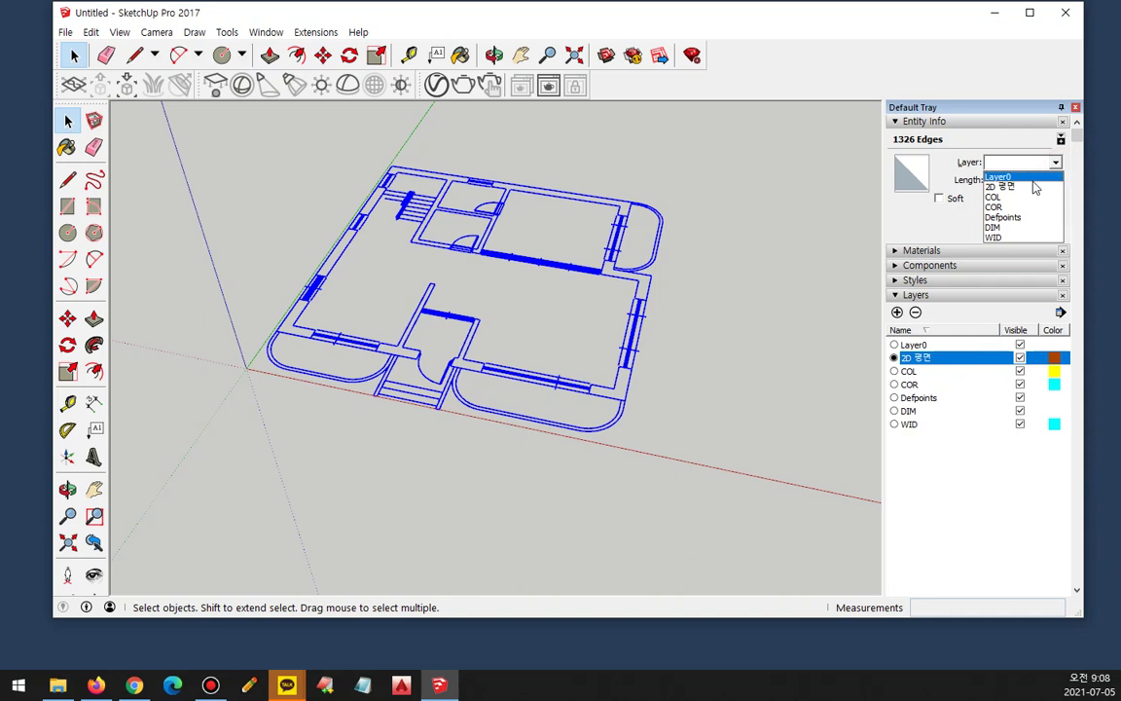
click(1002, 183)
click(681, 238)
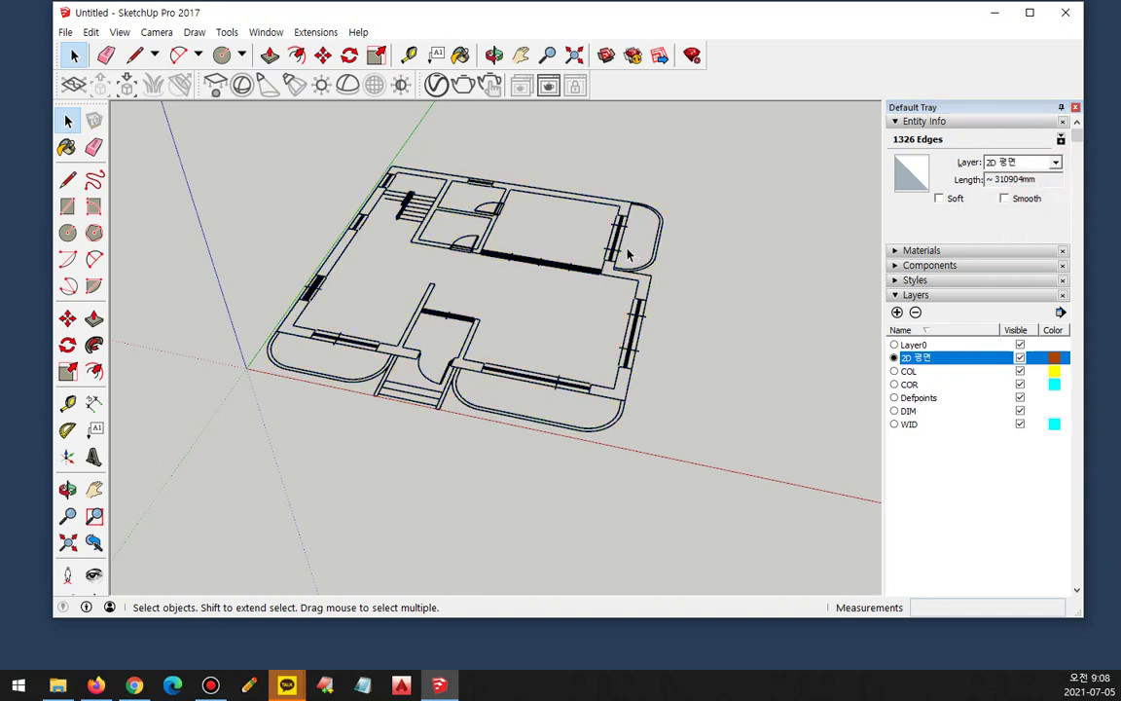
Step: Inspect individual window, door and stair edges of the floor plan to check their layer assignment
click(639, 309)
click(634, 329)
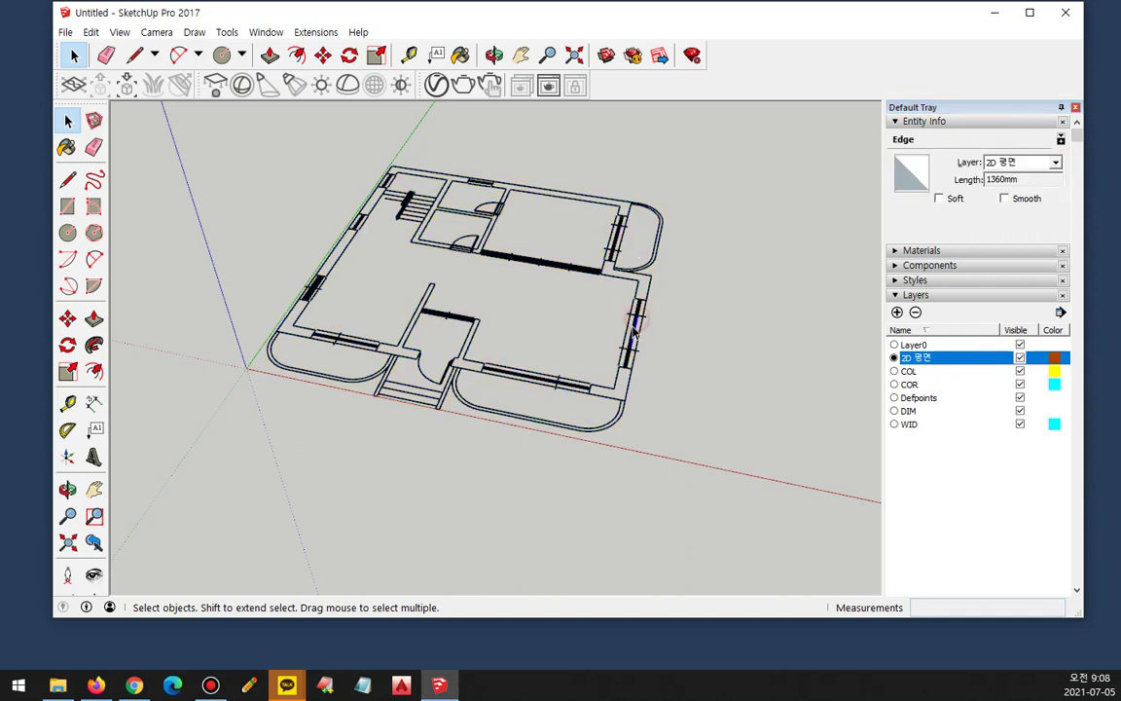
click(446, 370)
click(357, 341)
click(338, 373)
click(318, 283)
click(310, 293)
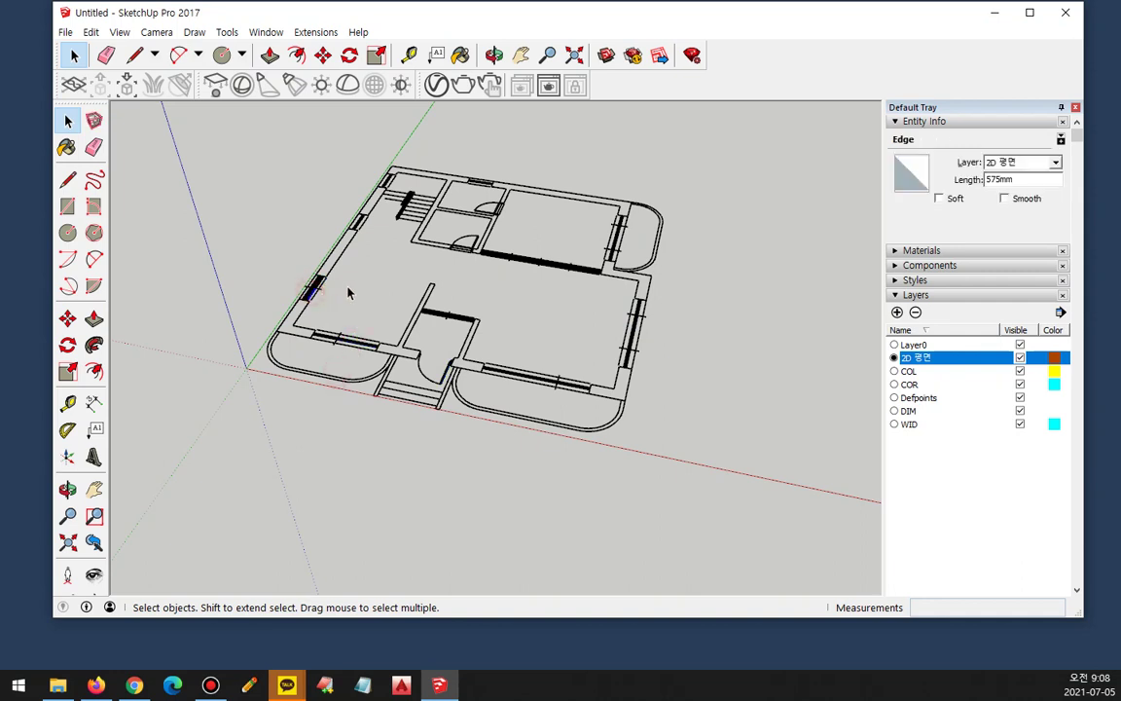
click(485, 215)
click(409, 209)
click(702, 293)
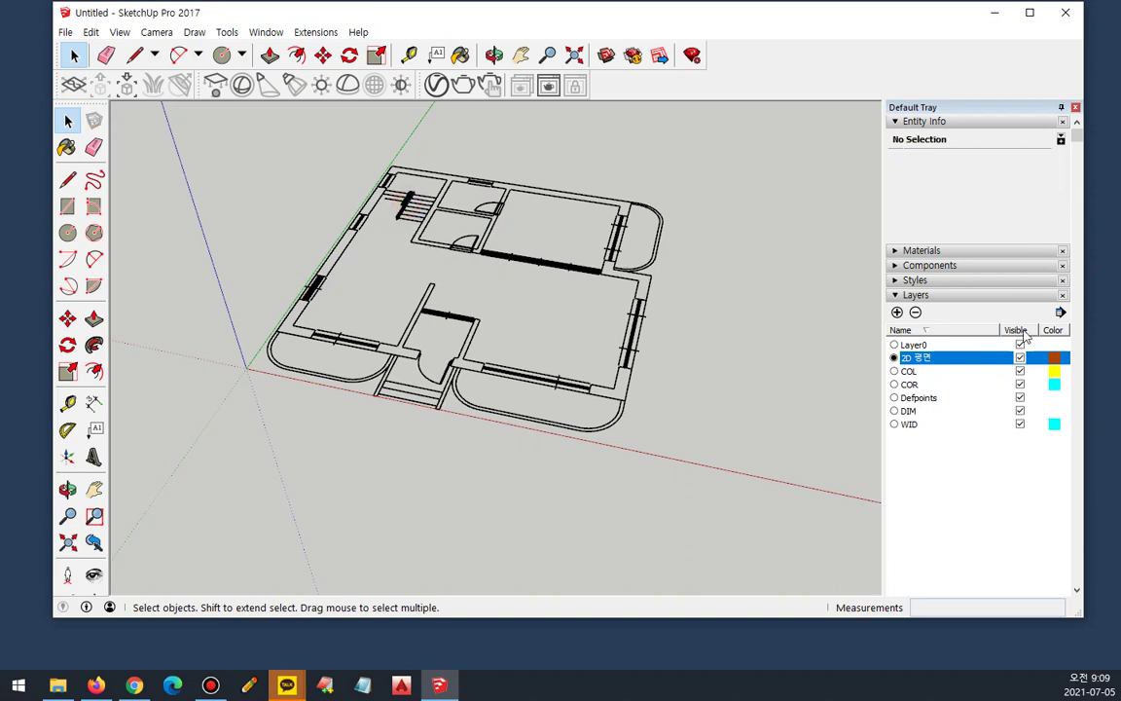
Step: Toggle the visibility of 2D 평면 and Layer0 to check which holds the plan, keeping 2D 평면 as the current layer
click(893, 344)
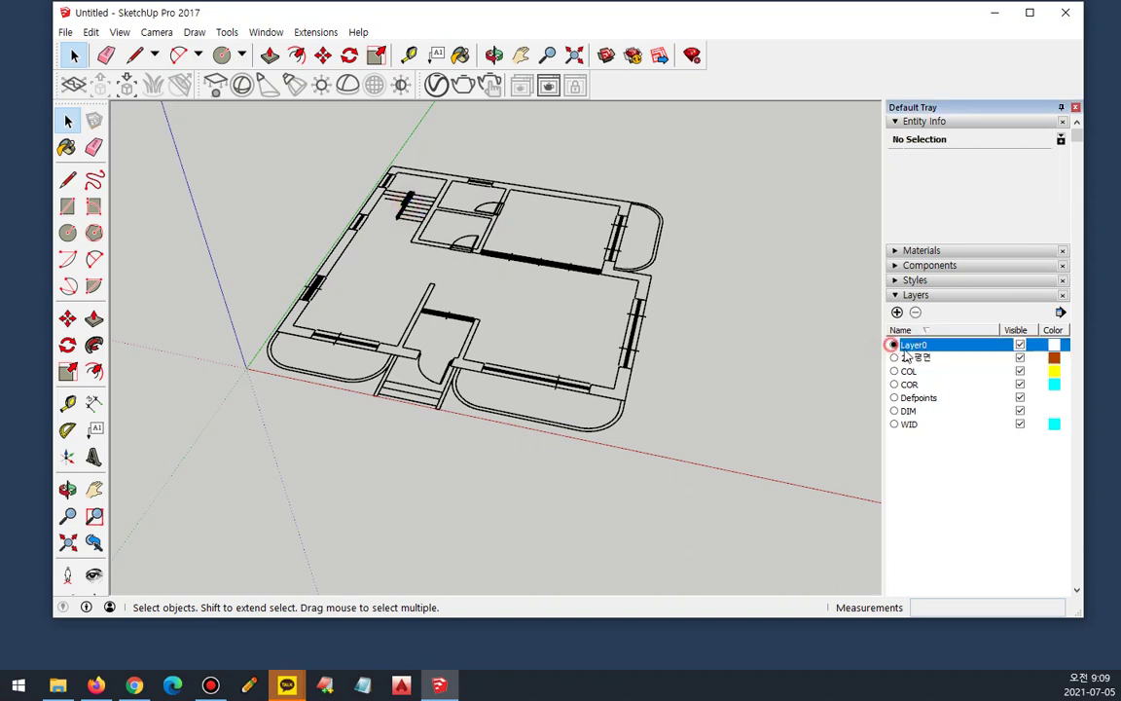
click(1020, 358)
click(1020, 358)
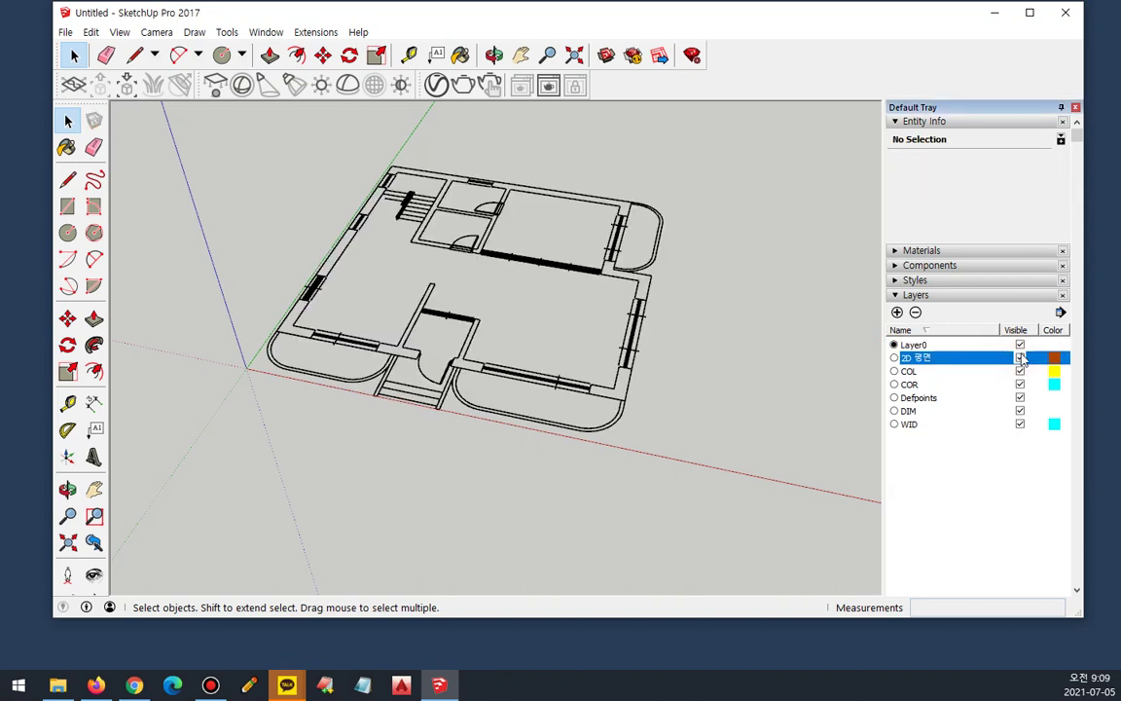
click(893, 358)
click(1020, 344)
click(1020, 344)
Step: Group all the floor plan edges and check that the plan selects as a single object
drag(195, 126, 747, 555)
right_click(637, 326)
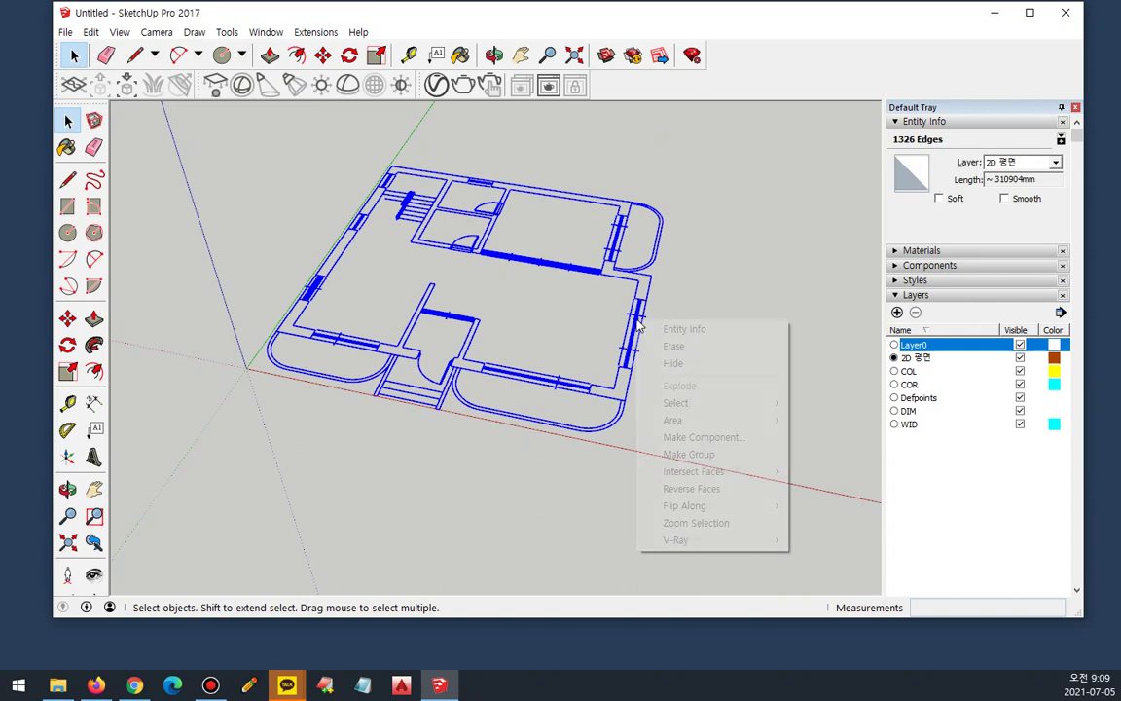
click(688, 453)
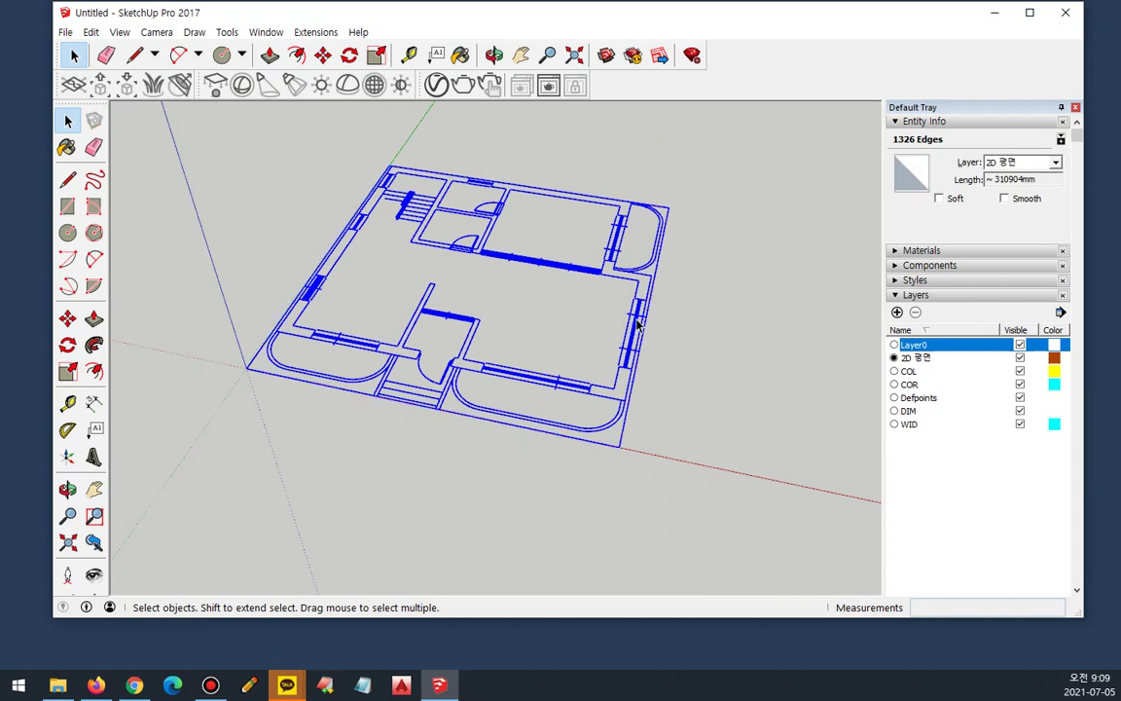
click(773, 369)
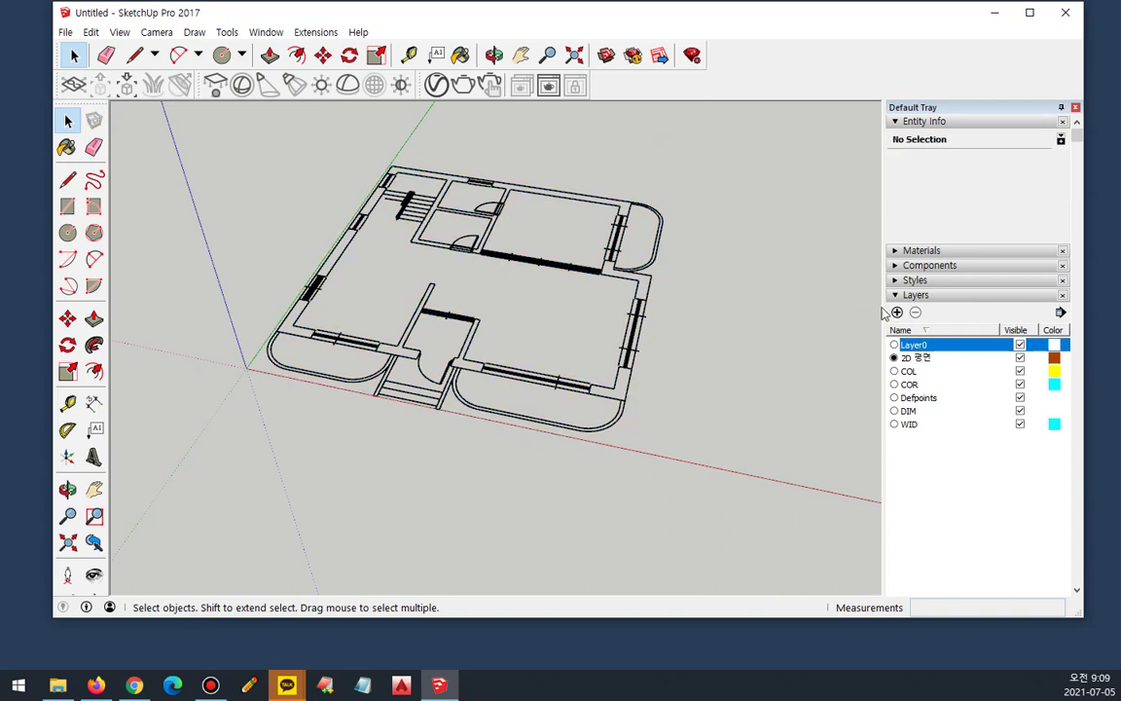
click(642, 302)
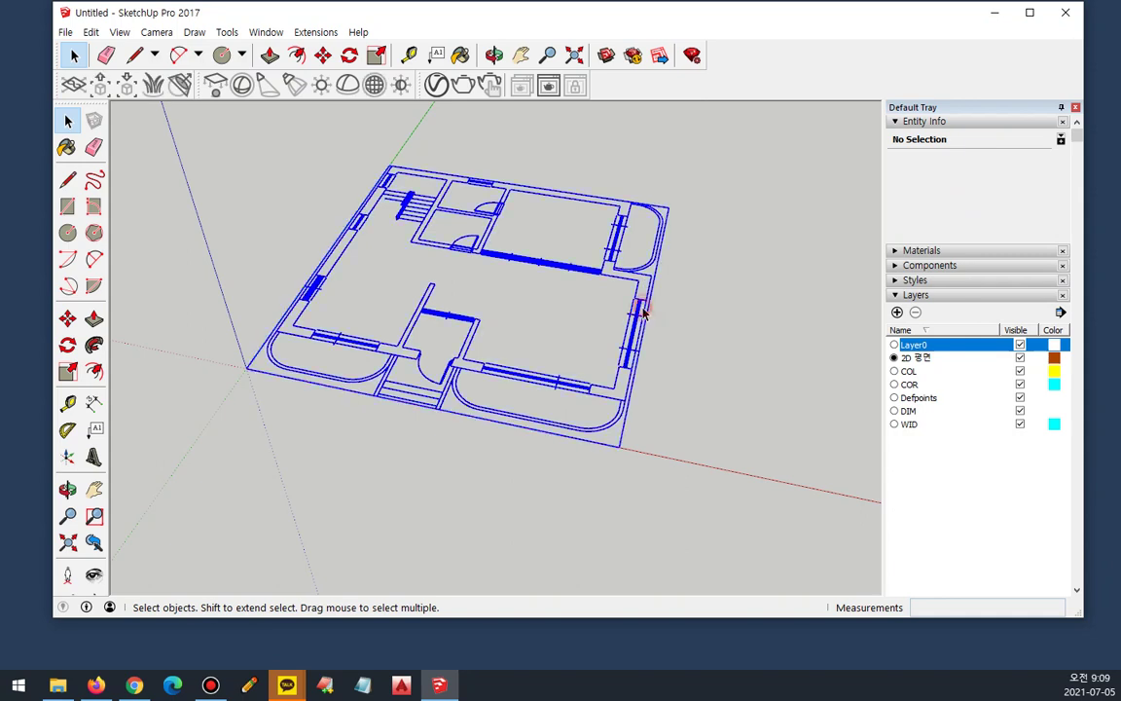
click(764, 380)
Step: Add two layers named 2D 정면 and 2D 좌측 for the front and left elevations
click(897, 312)
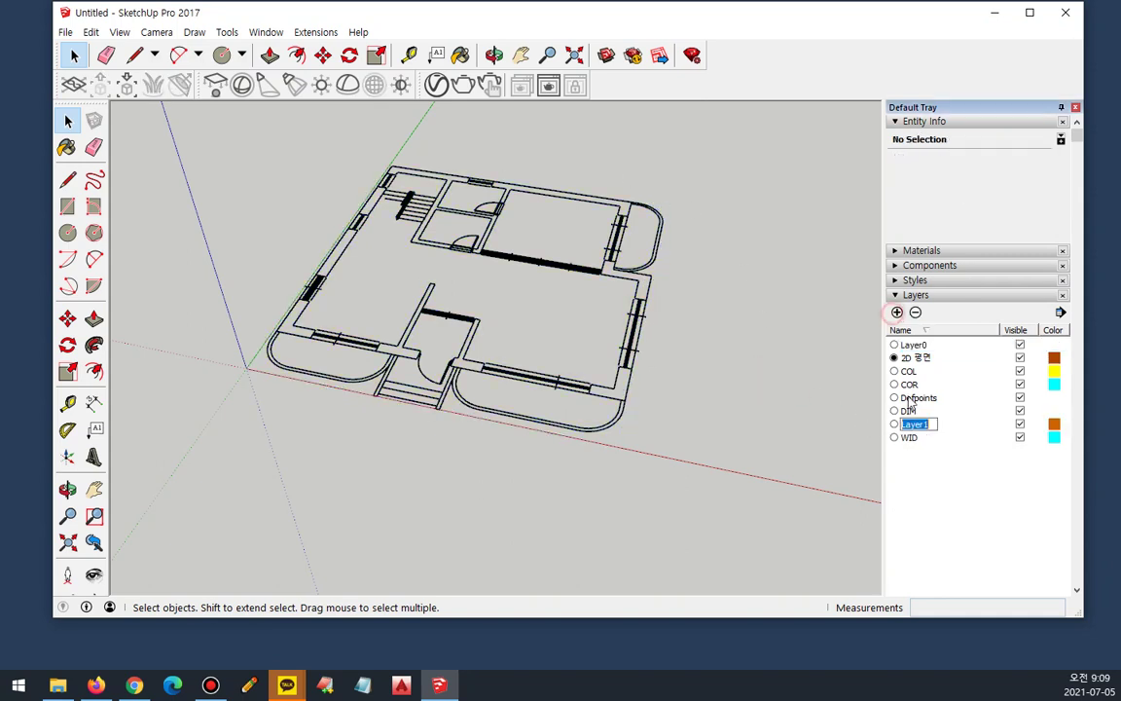
text(2)
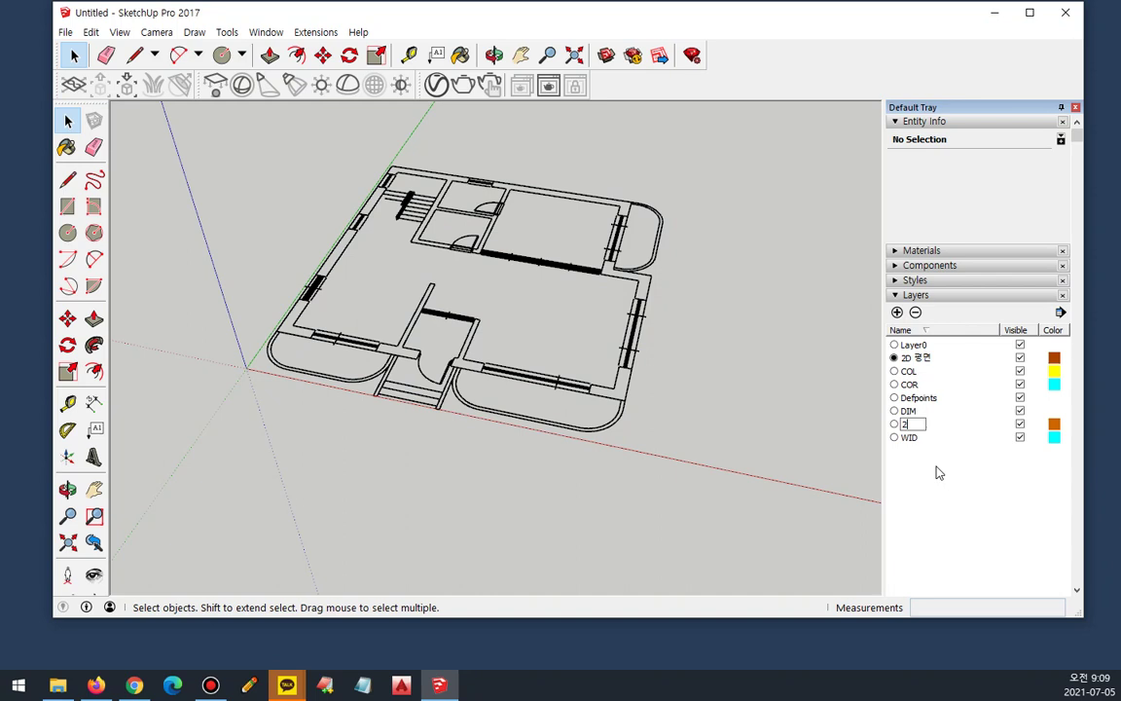
text(D 정면)
key(Return)
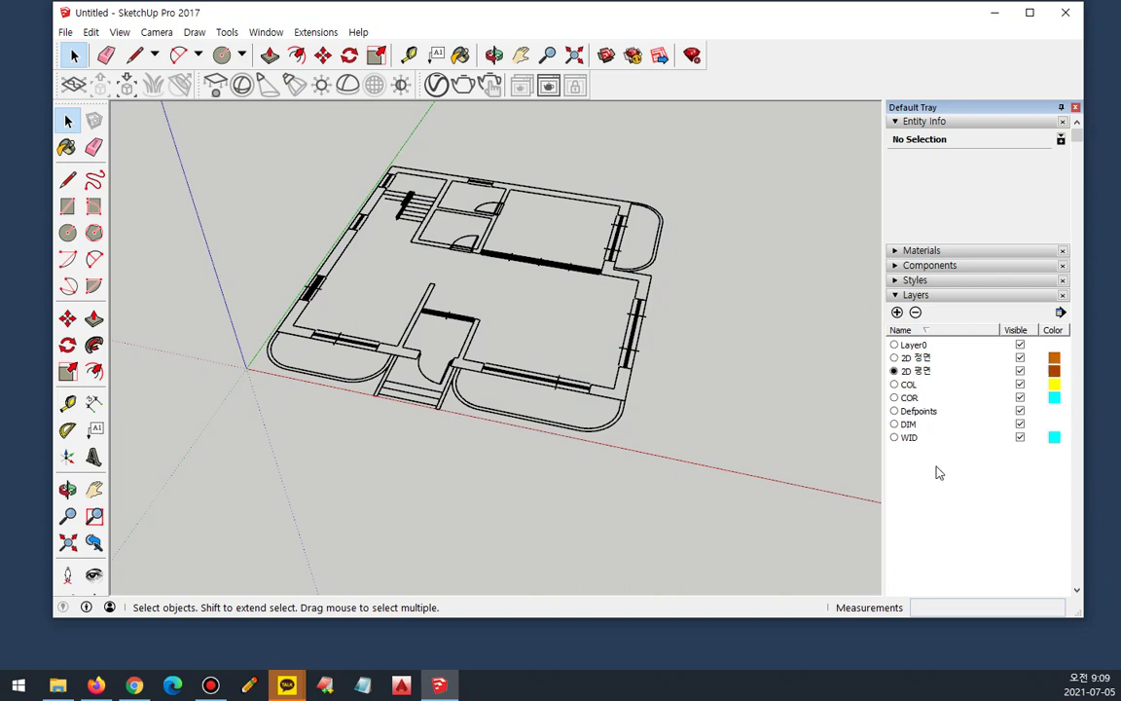
click(894, 314)
text(2D 좌측)
key(Return)
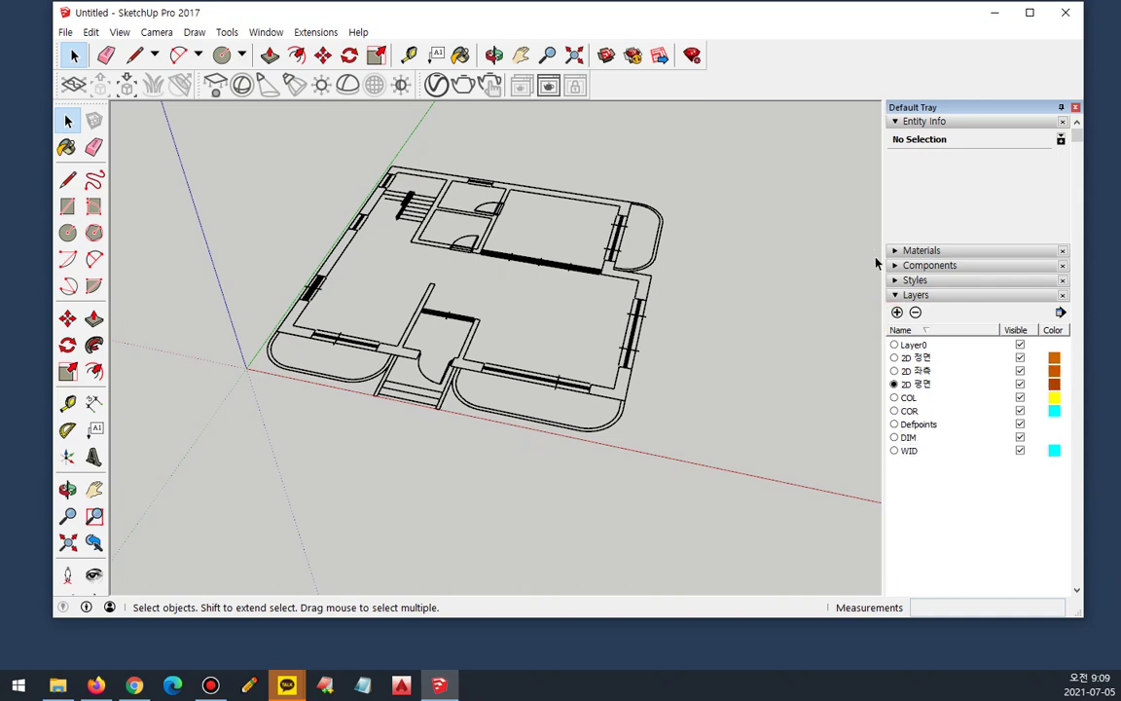
Step: Add two layers named 2D 우측 and 2D 배면 for the right and rear elevations
click(897, 312)
text(2D 우측)
key(Return)
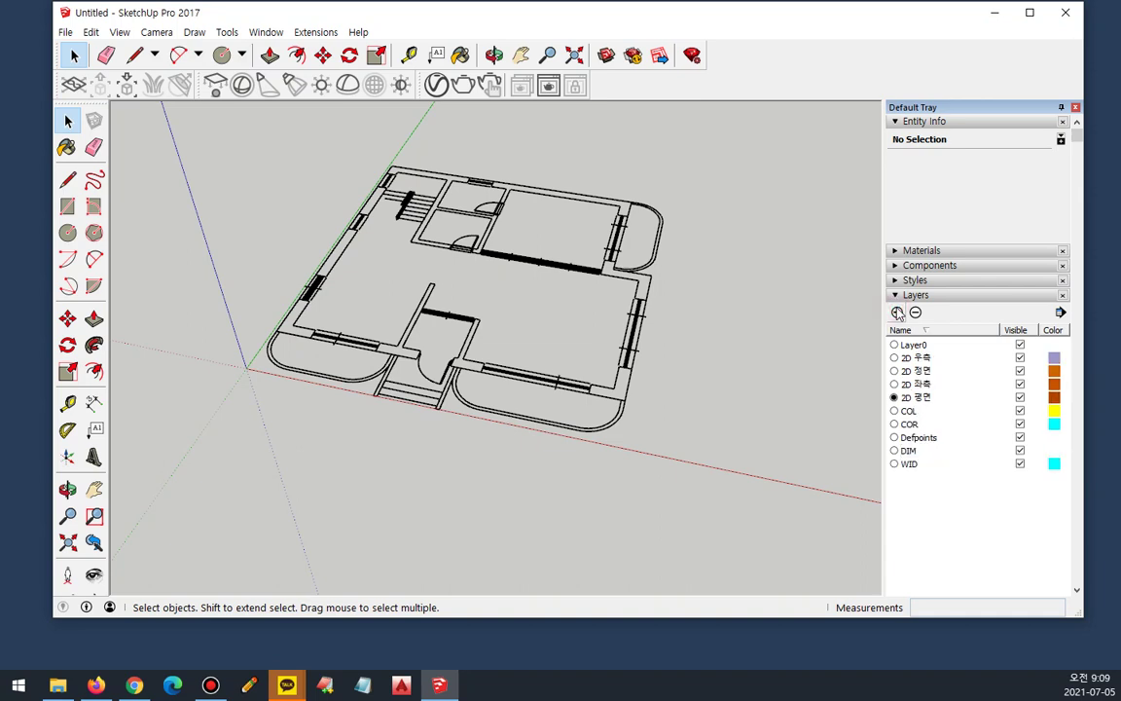
click(897, 312)
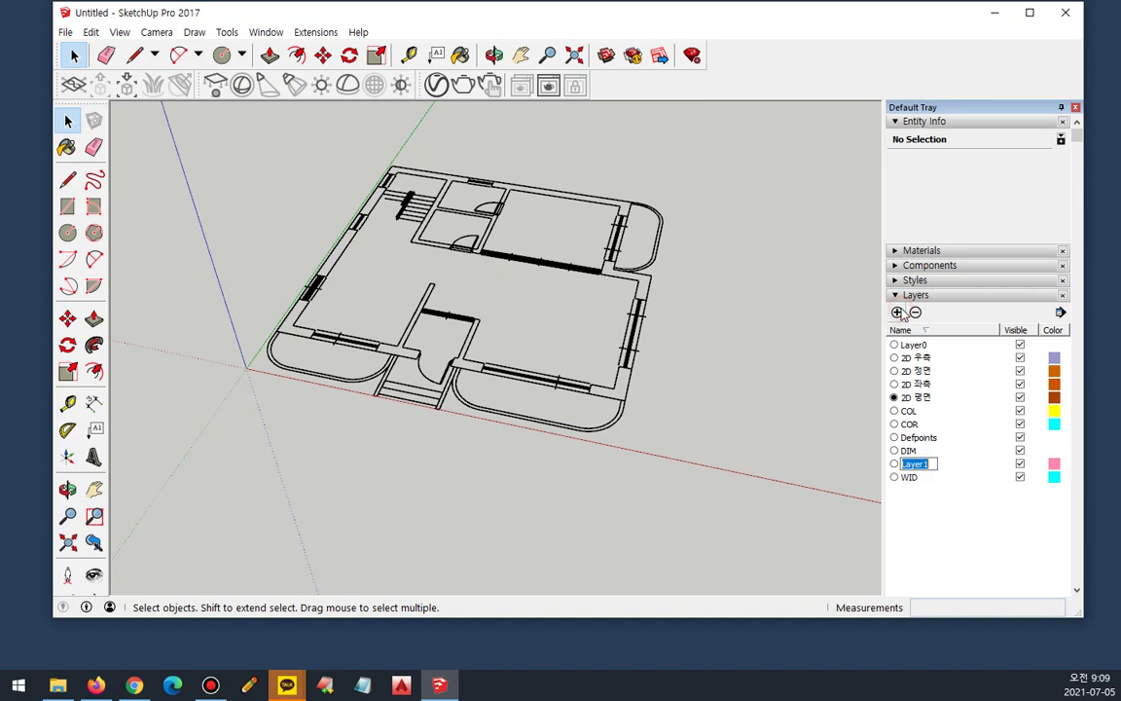
text(2D 배면)
key(Return)
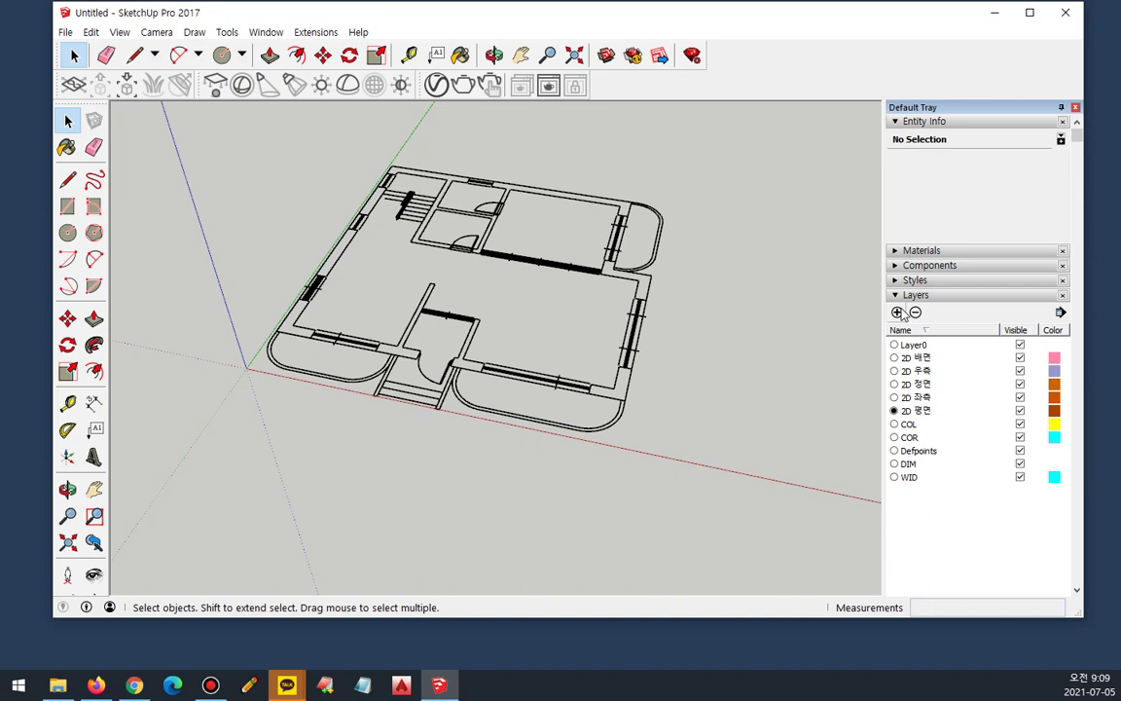
Step: Make 2D 좌측 the current layer, import the drawing 좌측.dwg and dismiss the import results
click(894, 397)
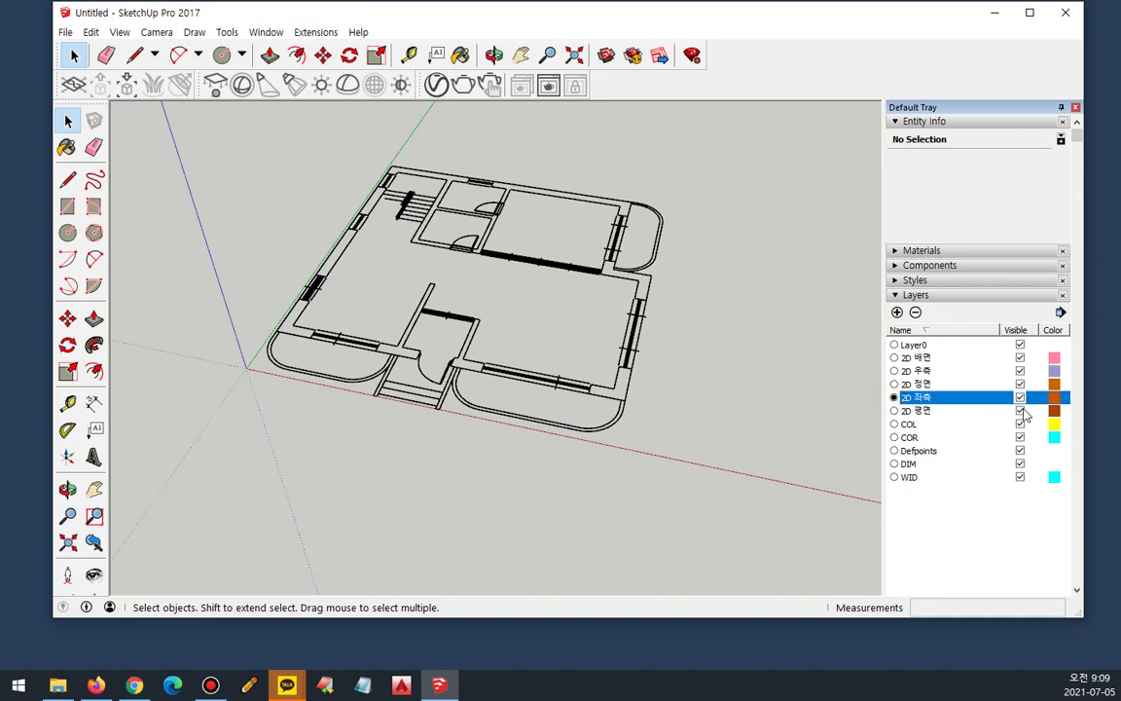
click(65, 32)
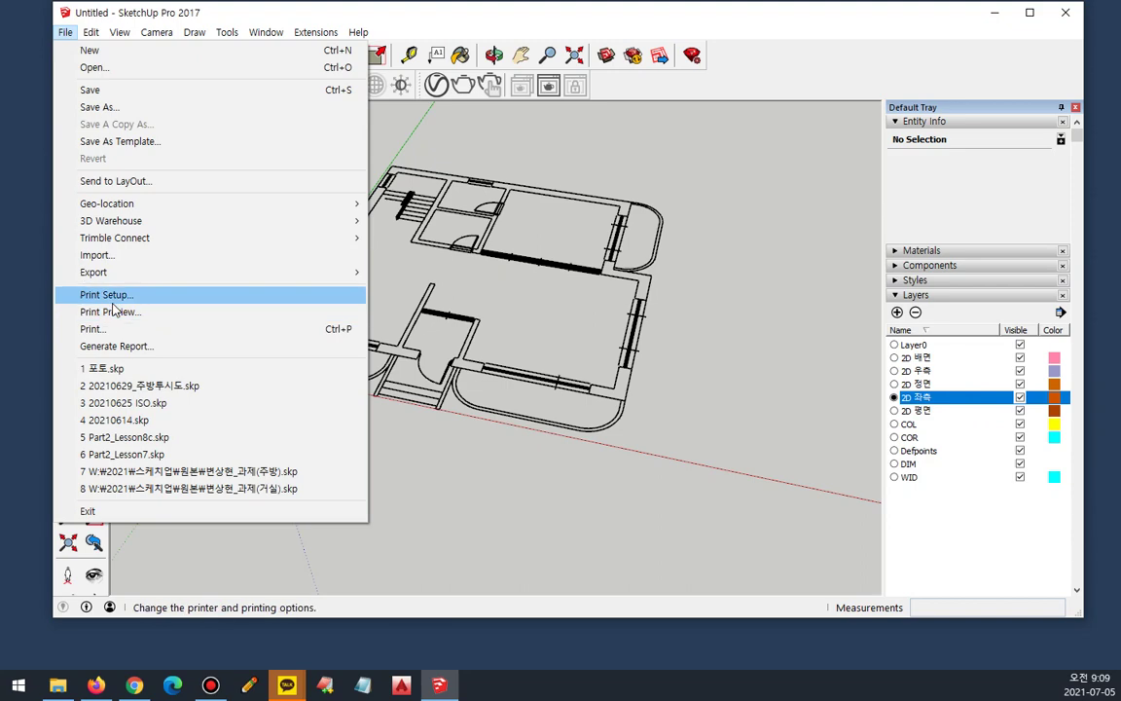
click(97, 255)
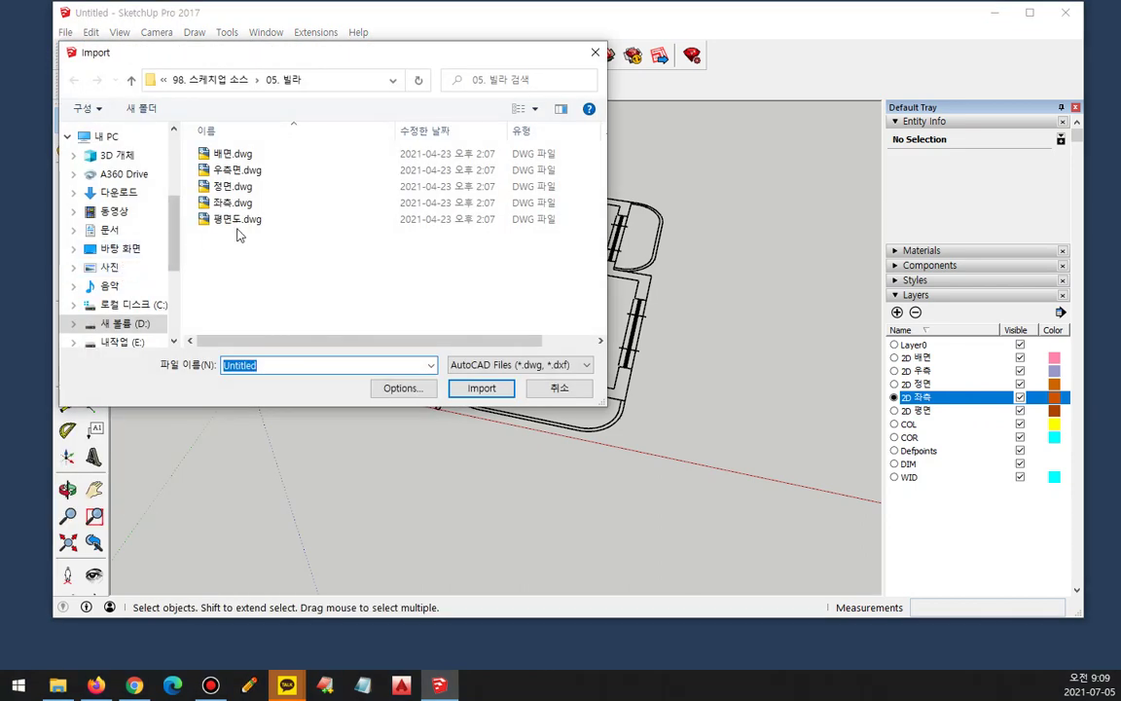
click(230, 202)
click(474, 393)
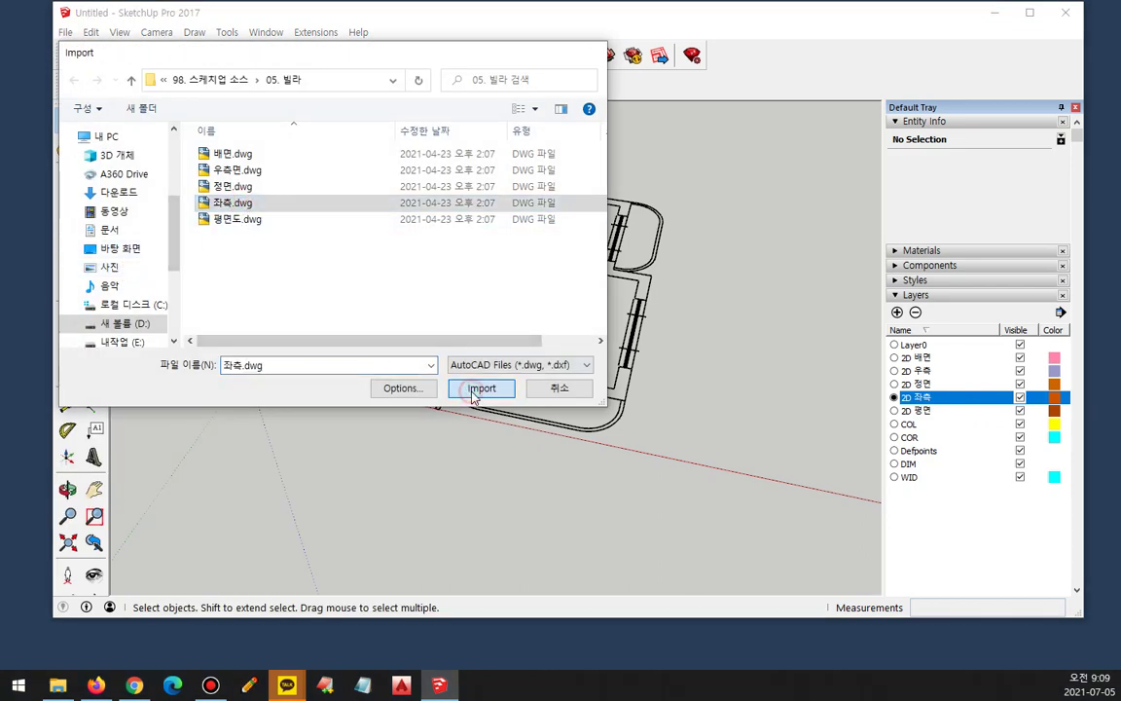
click(632, 433)
Step: Move the imported left elevation along the red axis to a clear spot left of the floor plan
scroll(586, 394, down, 3)
click(713, 417)
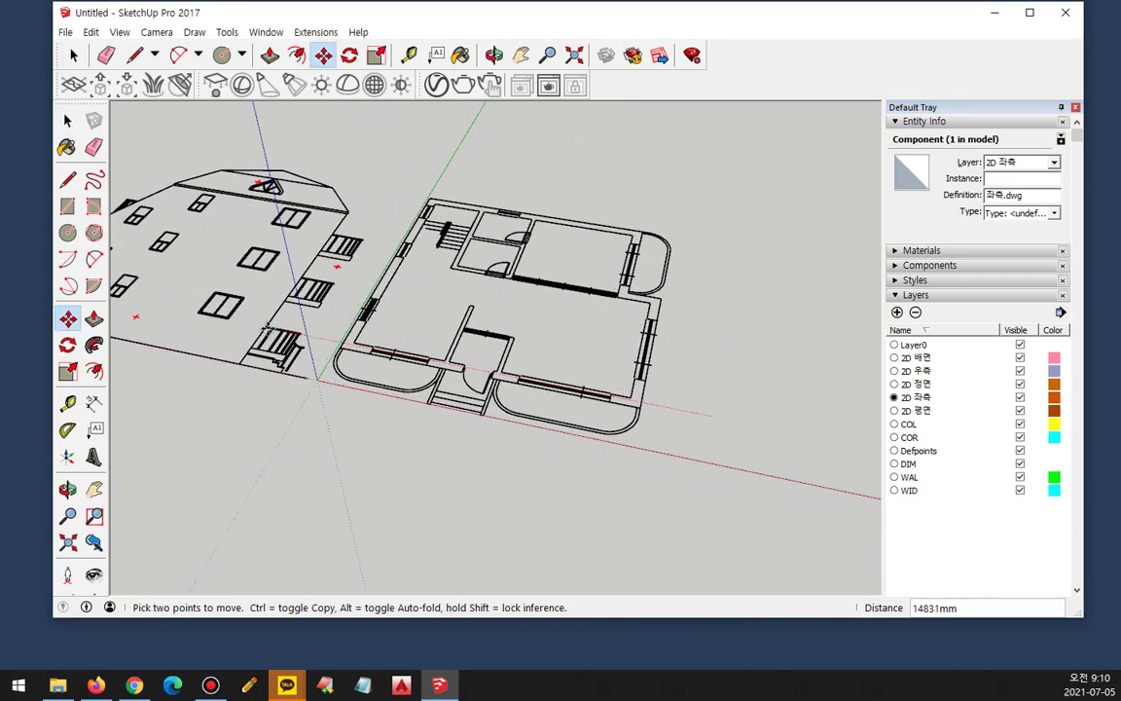
click(243, 319)
scroll(391, 347, down, 1)
key(space)
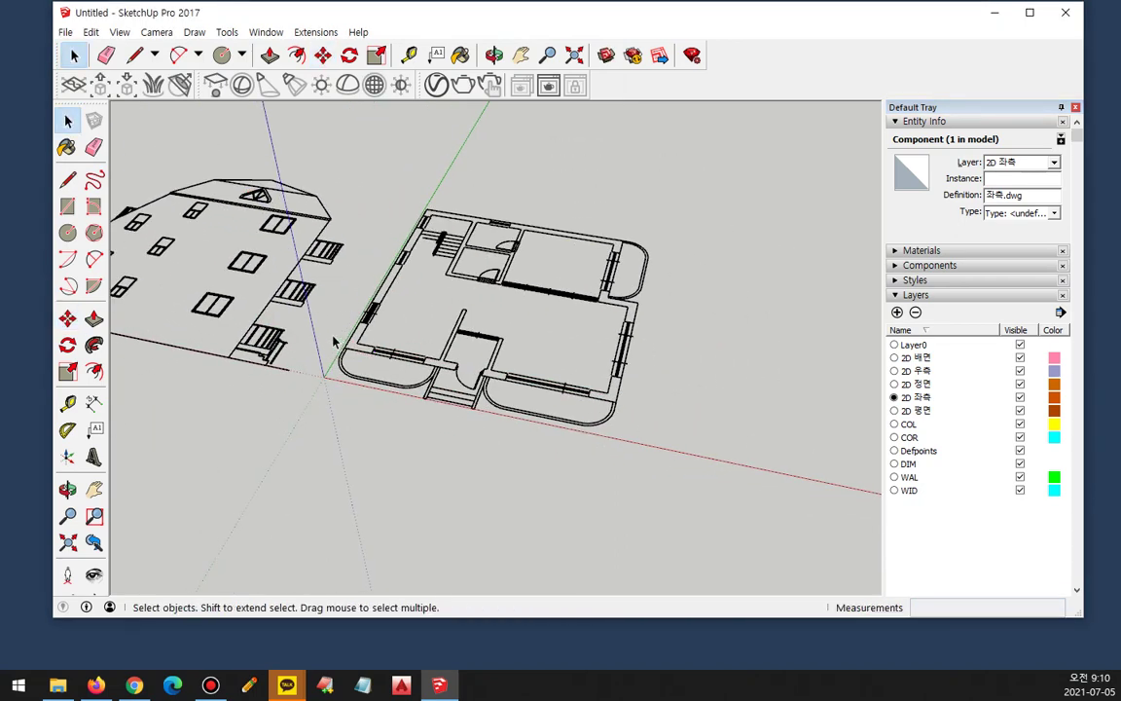
middle_drag(327, 341, 253, 234)
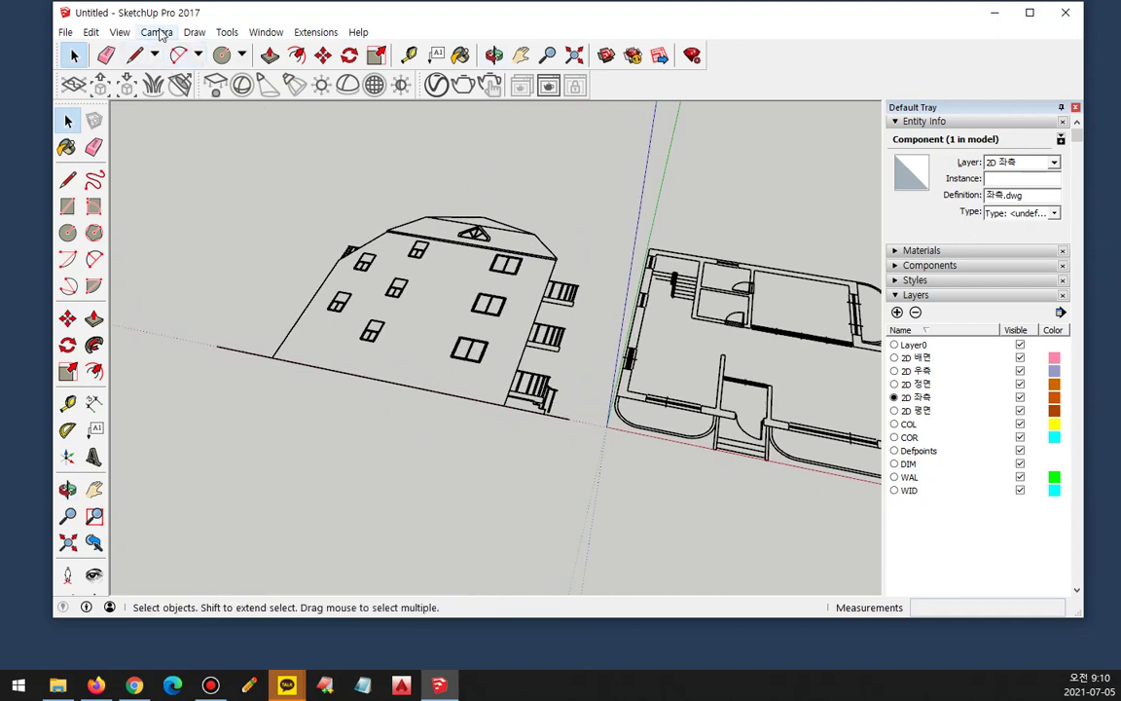
Step: Switch the view to the standard top view with parallel projection
click(155, 32)
mouse_move(154, 89)
click(399, 86)
click(153, 33)
click(185, 107)
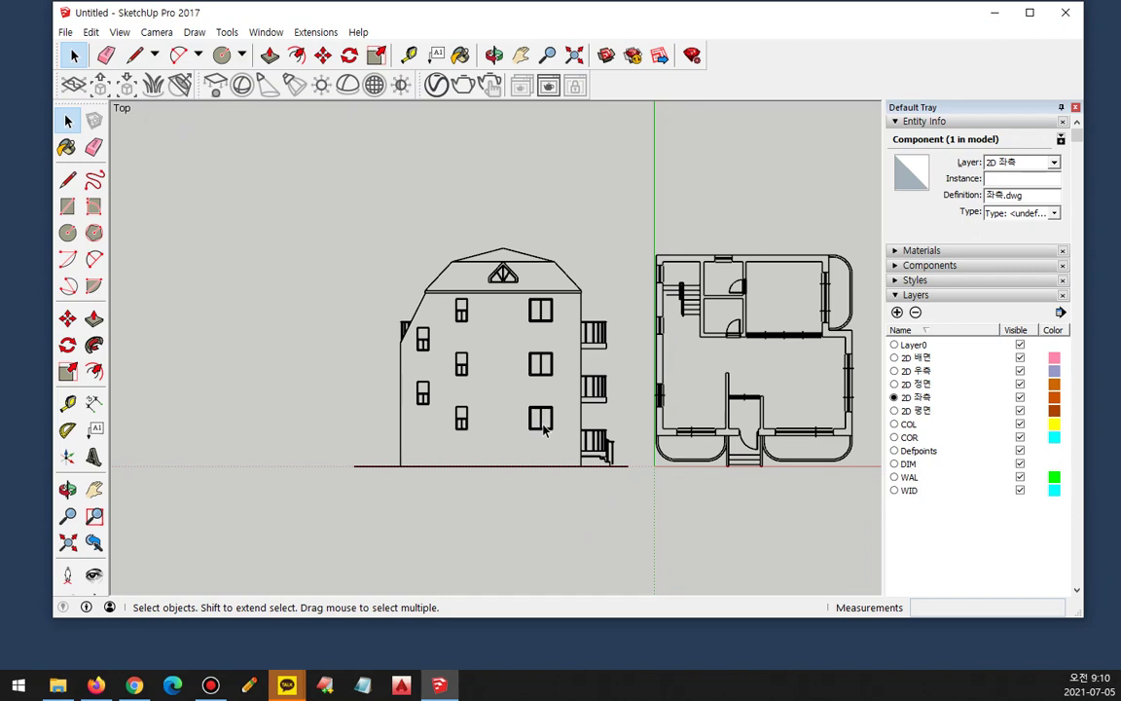
Step: Open the left elevation component for editing, select all its edges and assign them to the layer 2D 좌측
click(578, 404)
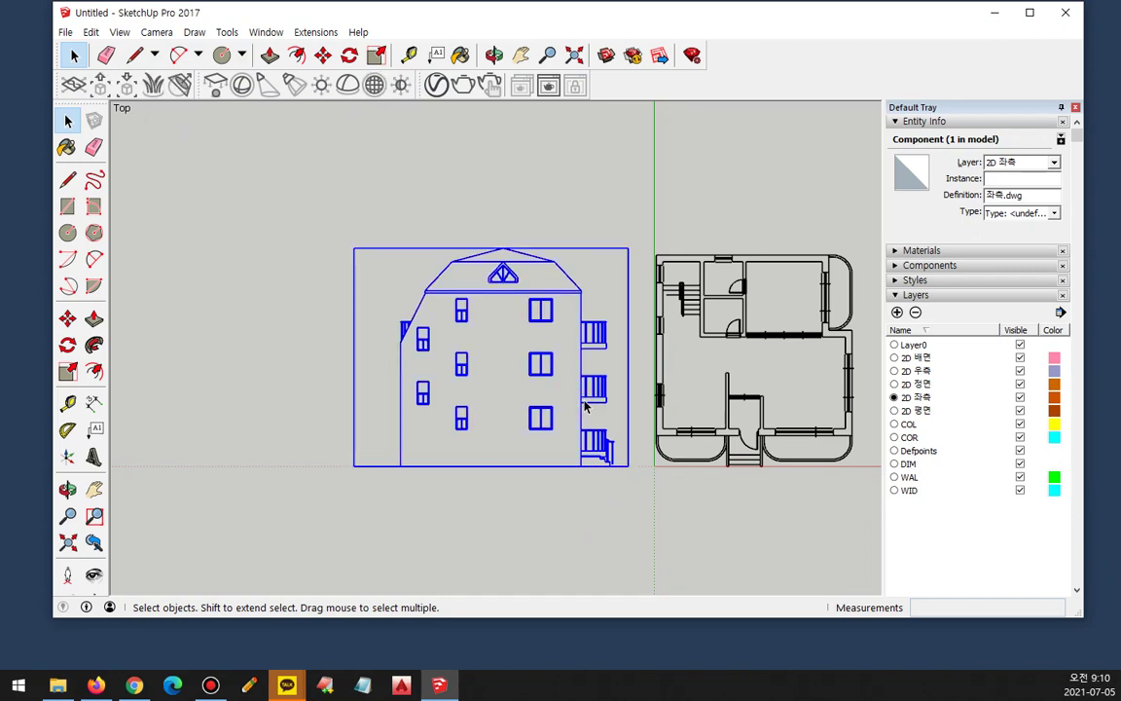
click(585, 401)
key(ctrl+a)
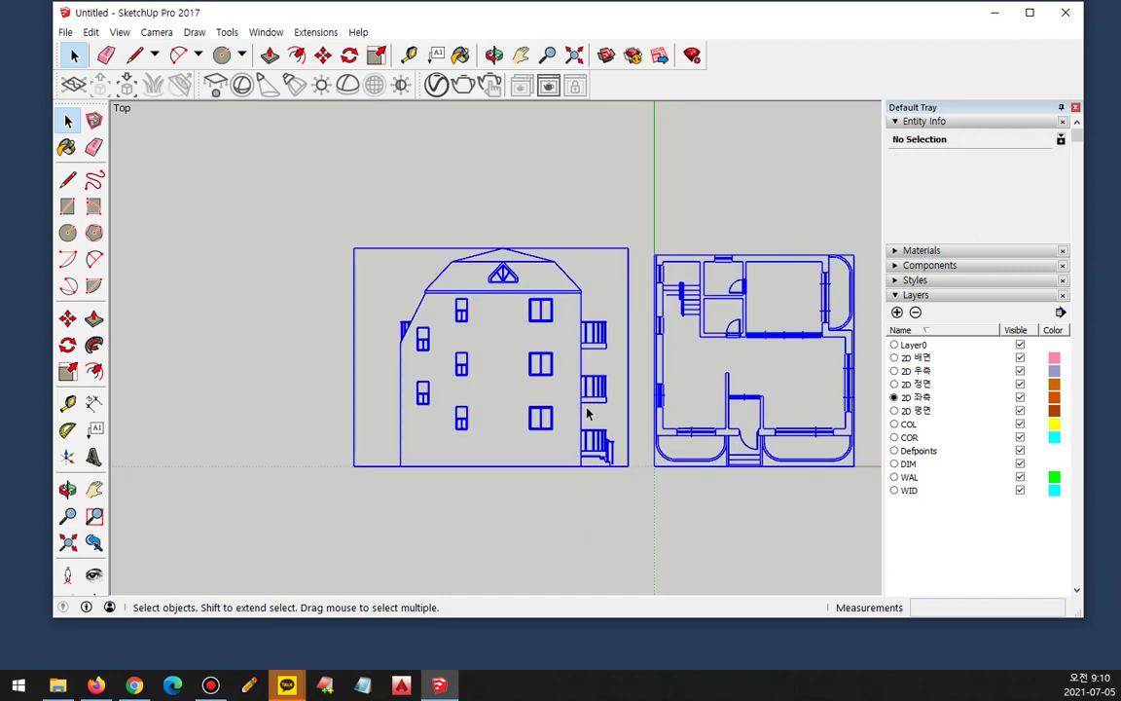
click(590, 396)
triple_click(590, 396)
key(ctrl+a)
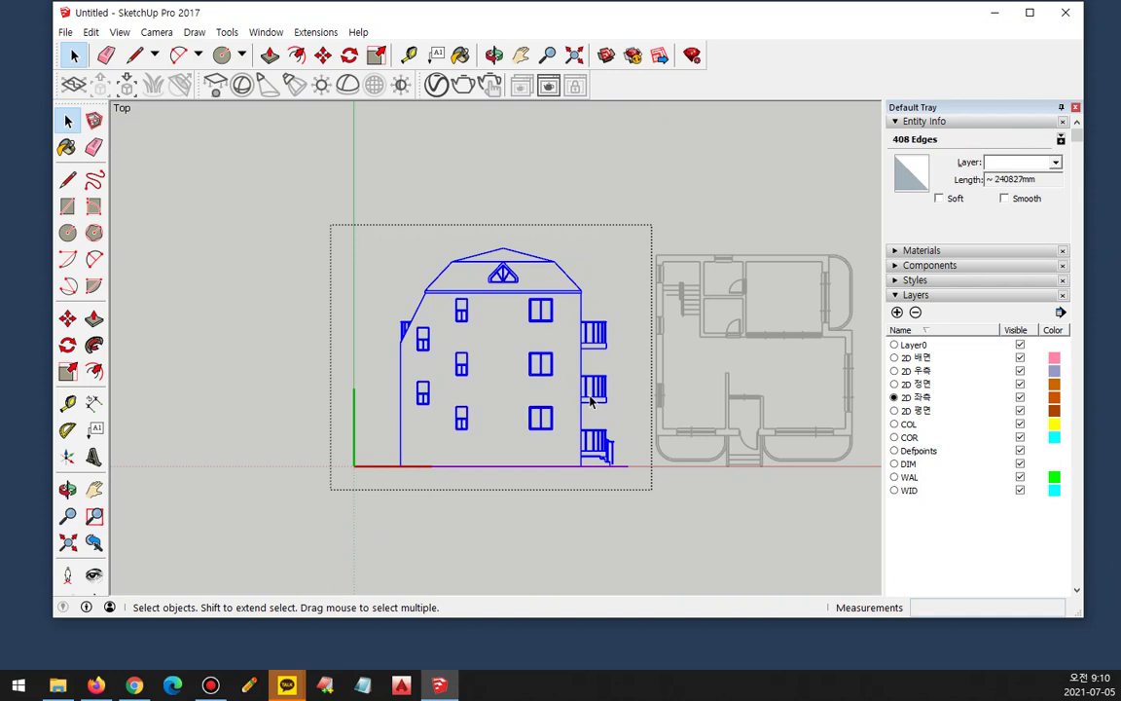
click(1055, 163)
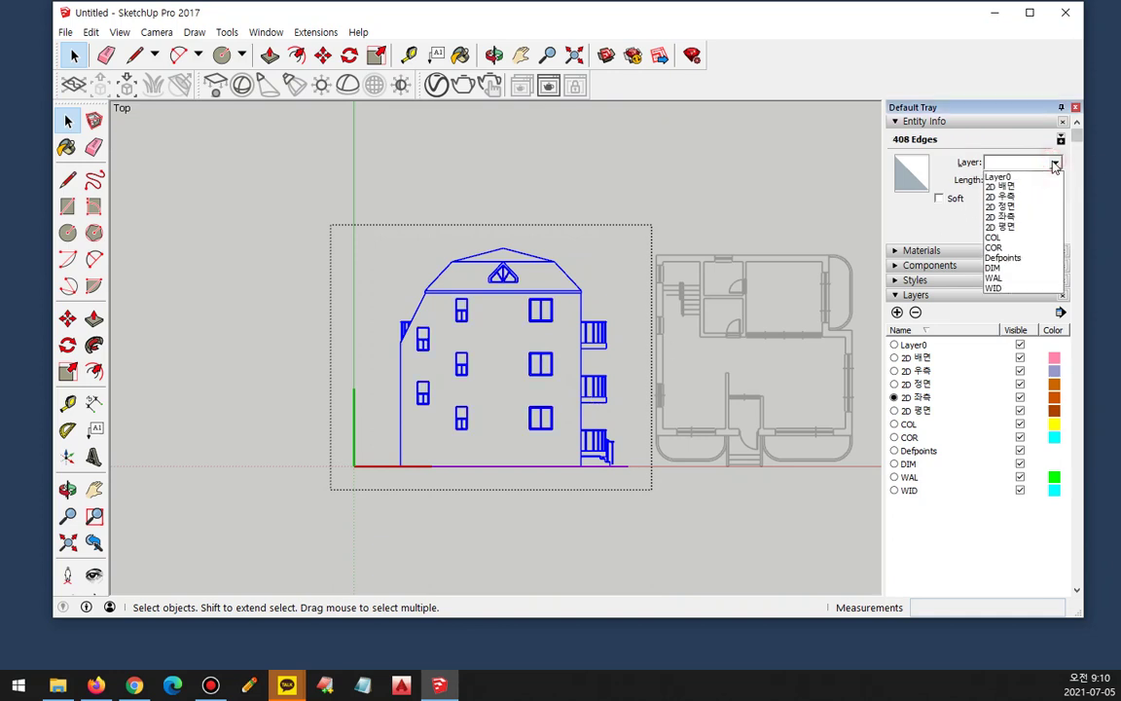
click(1043, 223)
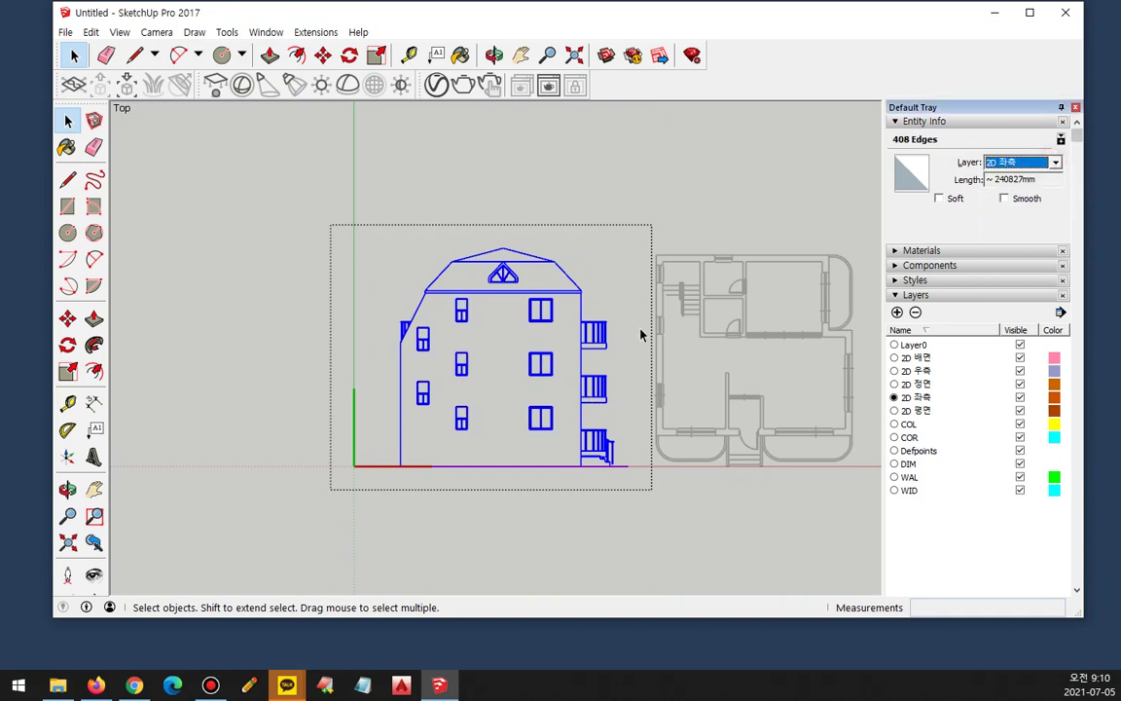
Step: Spot-check the layer of individual edges in the left elevation and exit the component
click(618, 311)
click(605, 355)
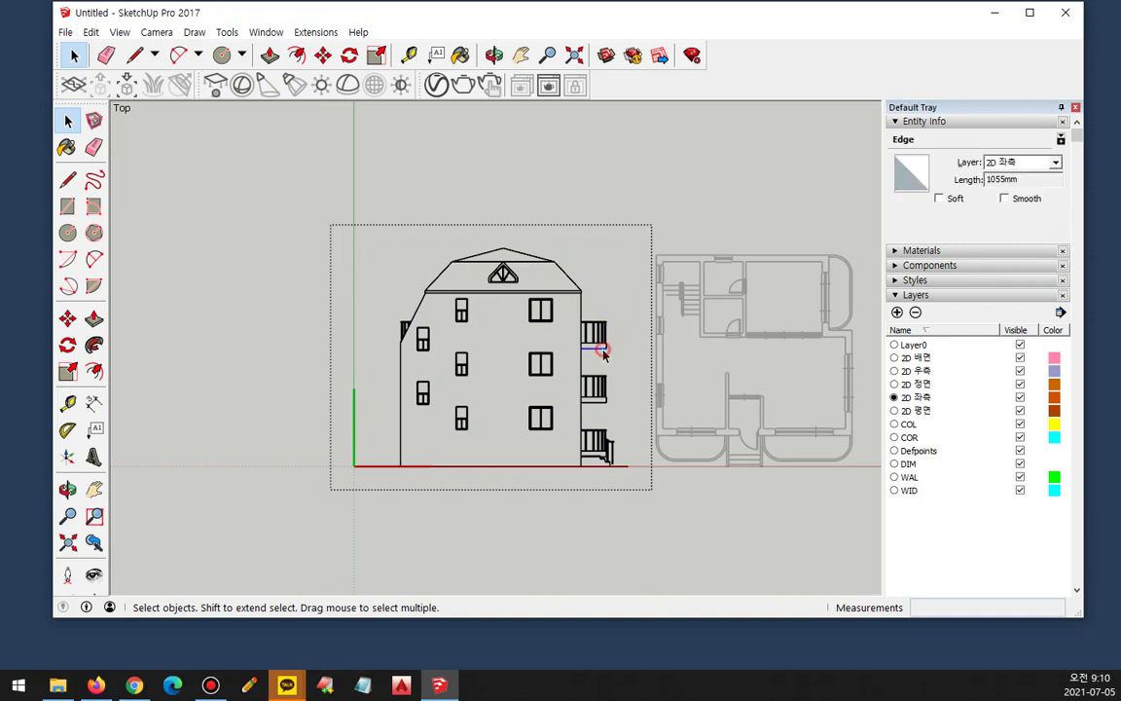
click(552, 424)
click(506, 151)
scroll(631, 325, down, 1)
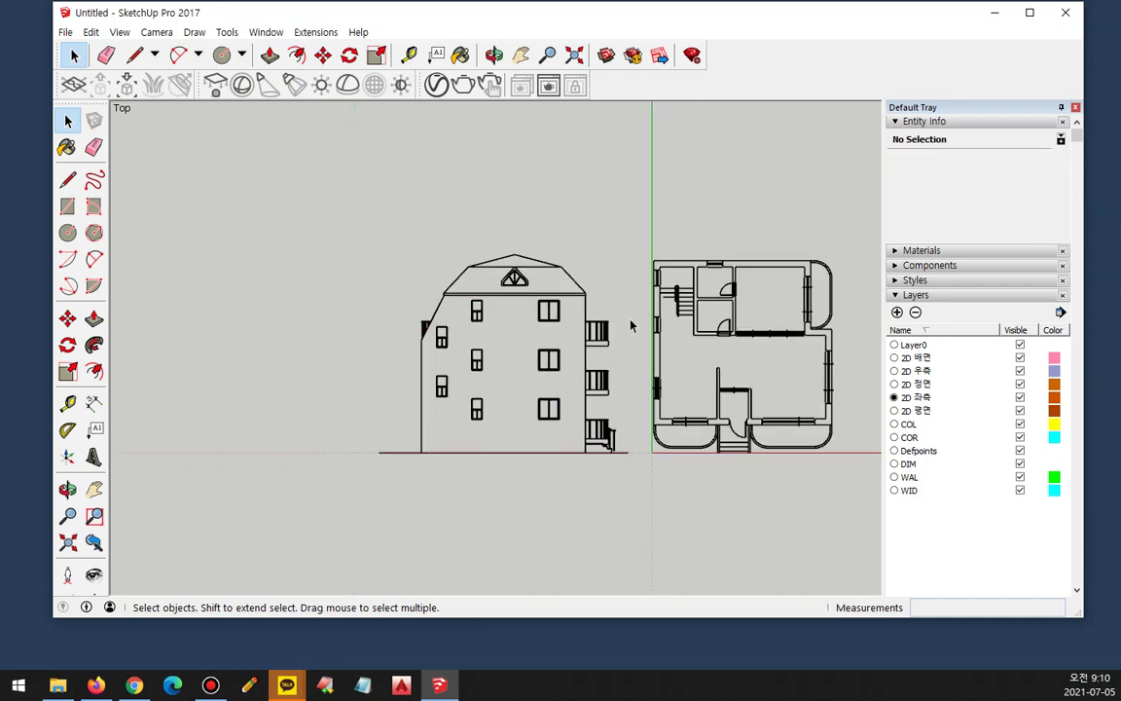
Step: Make 2D 정면 the current layer, import the drawing 정면.dwg and dismiss the import results
click(894, 384)
shift+middle_drag(746, 350, 515, 238)
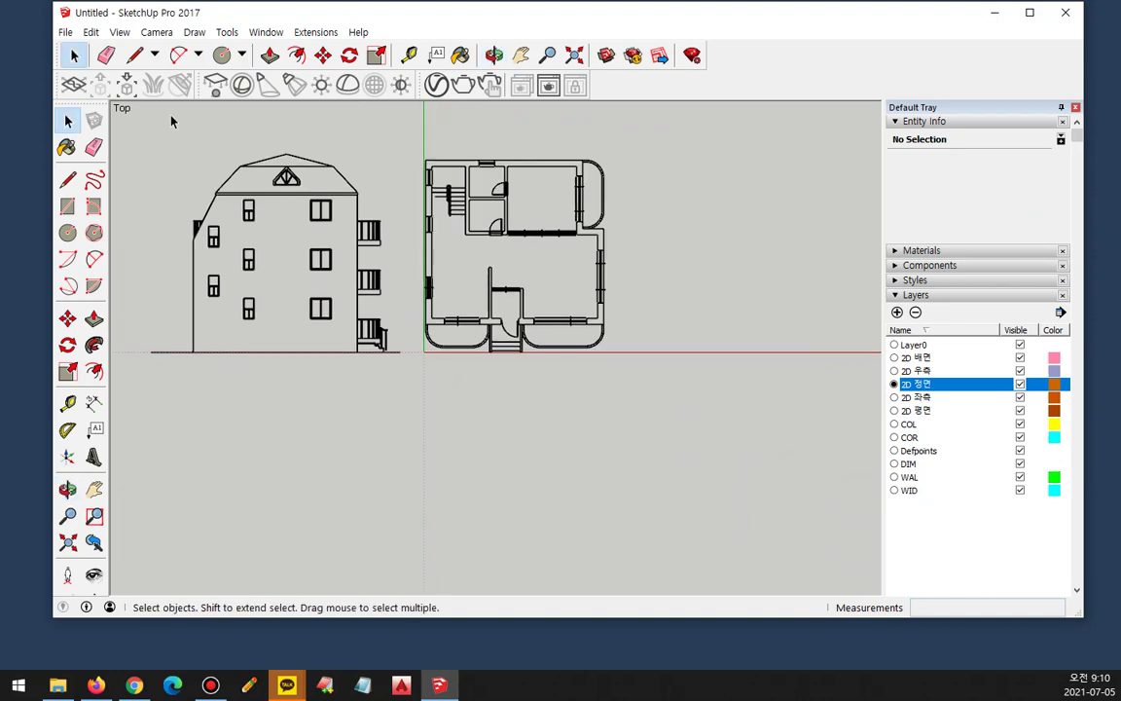
click(65, 32)
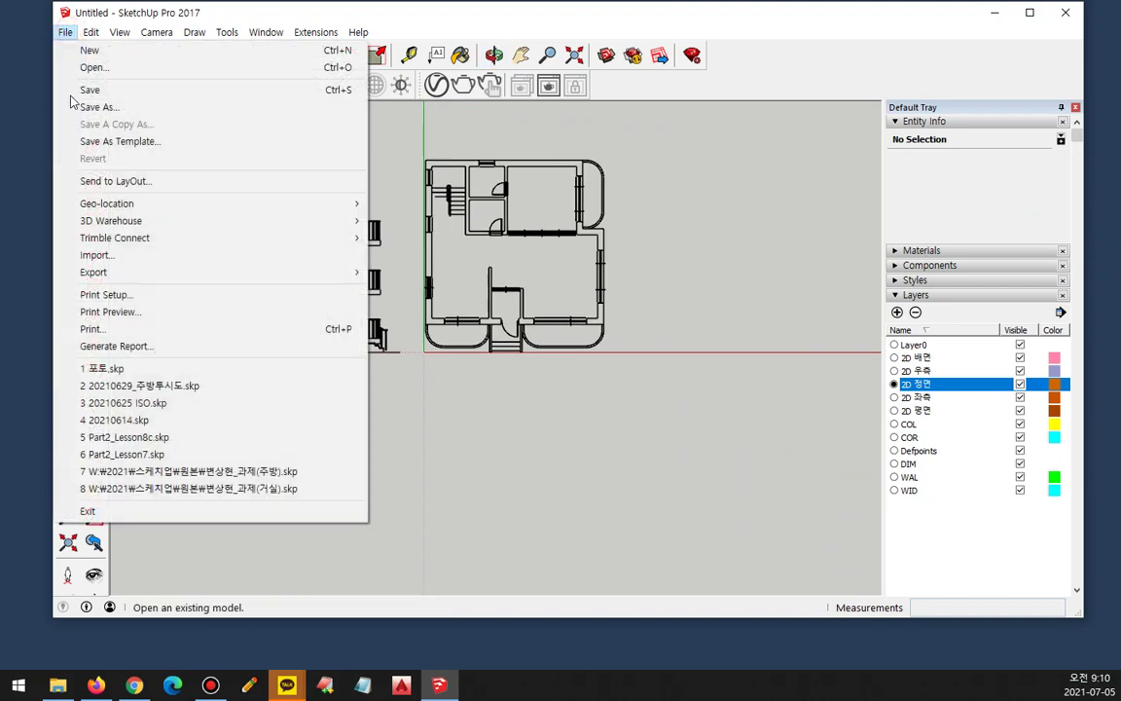
click(121, 255)
click(231, 186)
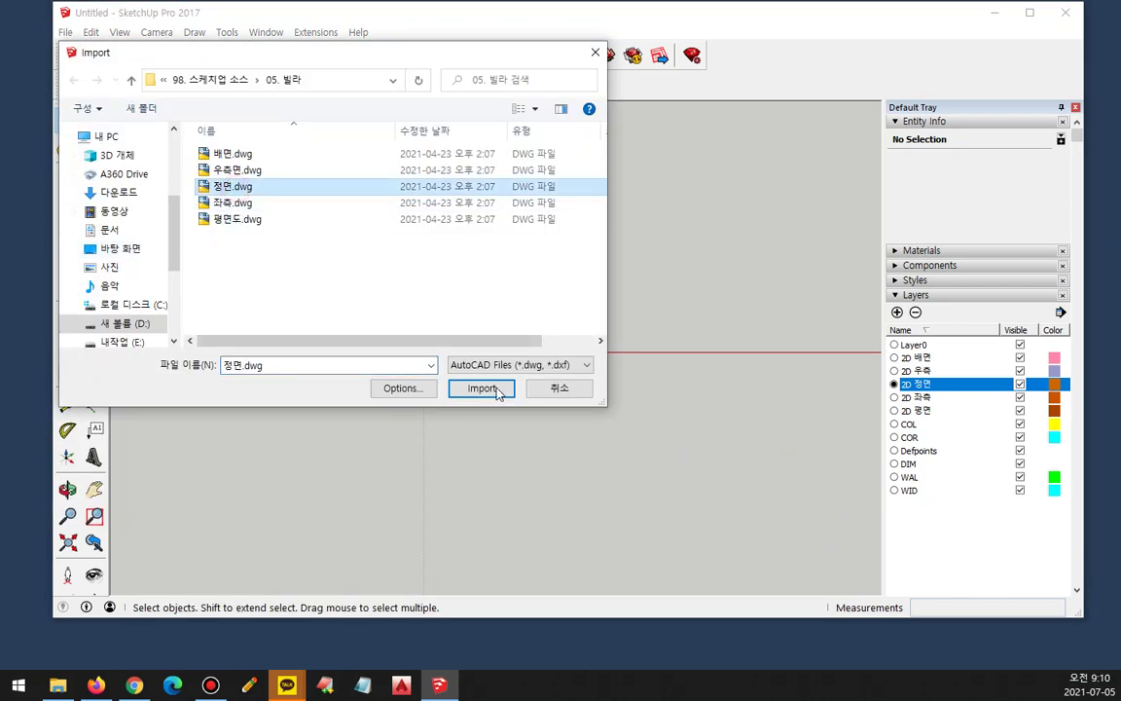
click(496, 390)
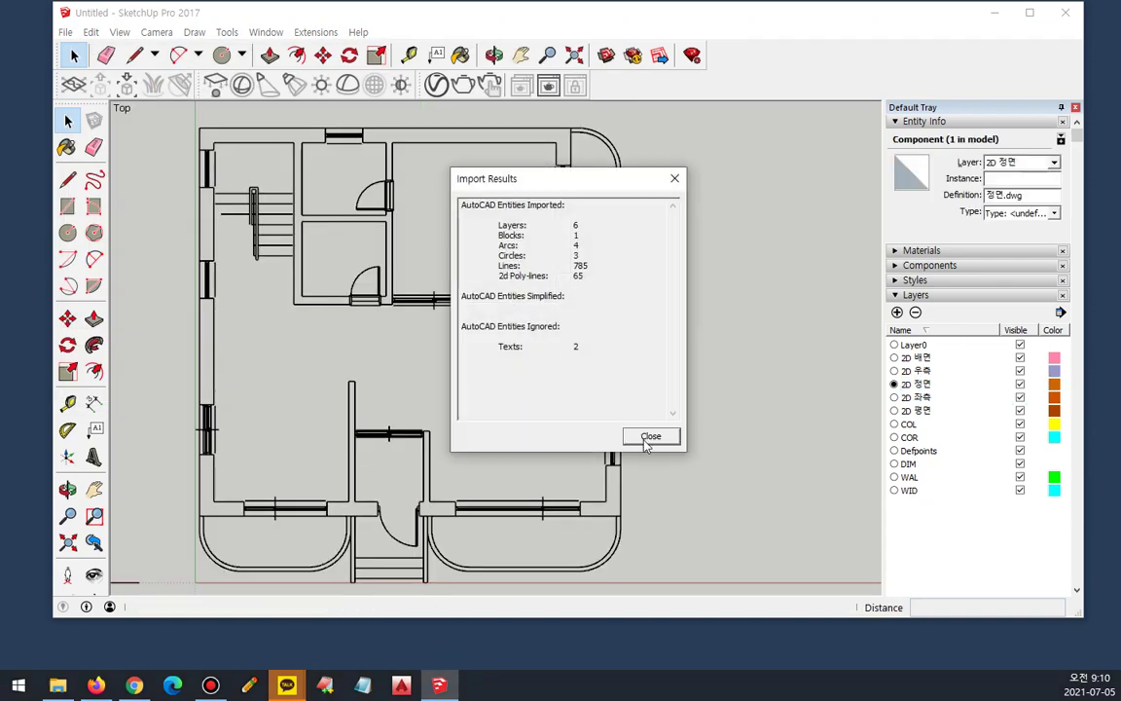
click(644, 440)
Step: Move the imported front elevation about 13 m down to a clear spot directly below the floor plan
scroll(611, 403, down, 5)
shift+middle_drag(703, 374, 695, 239)
key(m)
click(626, 243)
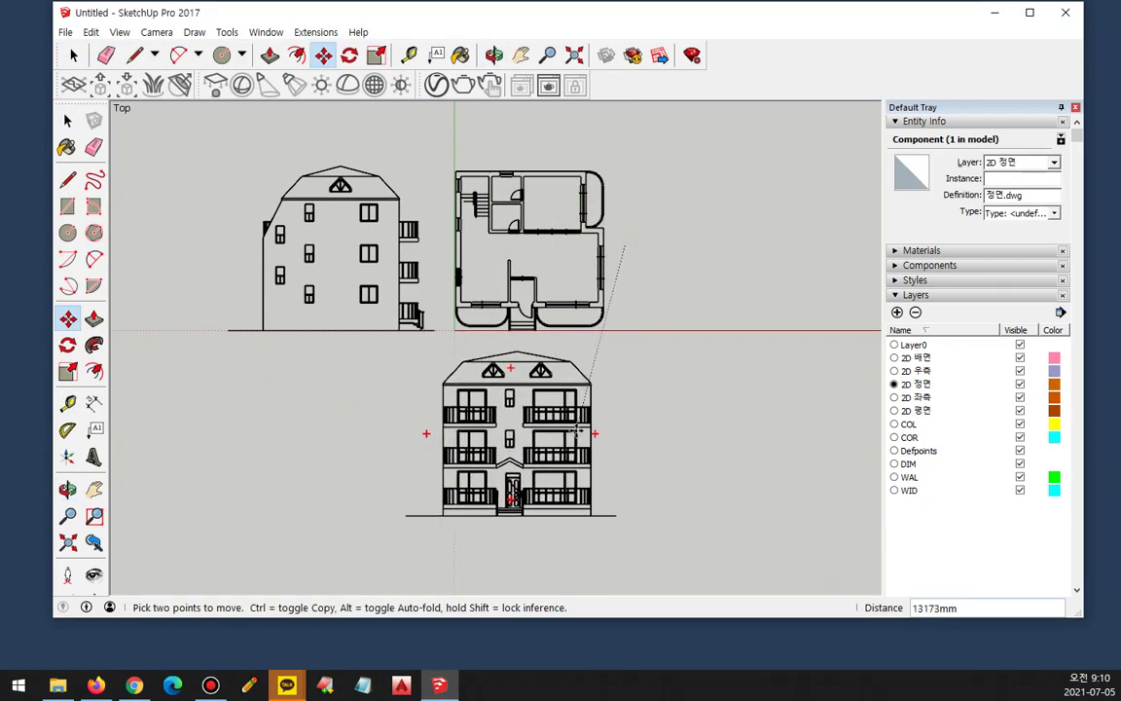
click(580, 425)
key(space)
Step: Open the front elevation component for editing and assign all its edges to the layer 2D 정면
double_click(578, 423)
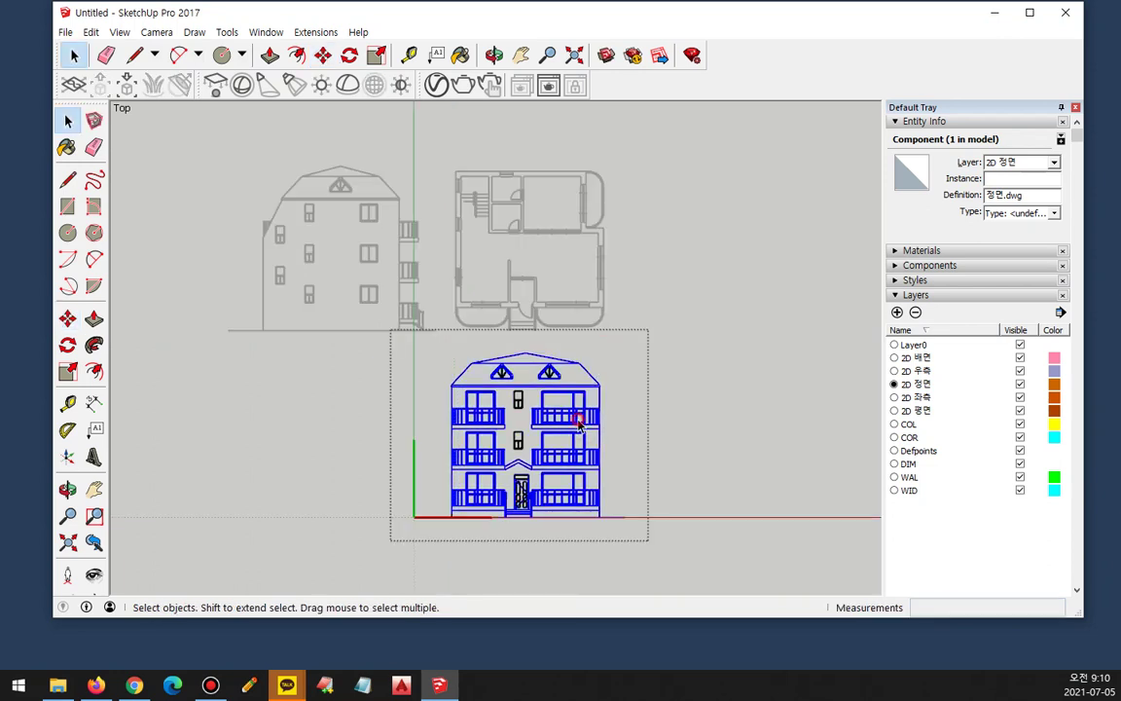
click(1056, 164)
click(1028, 206)
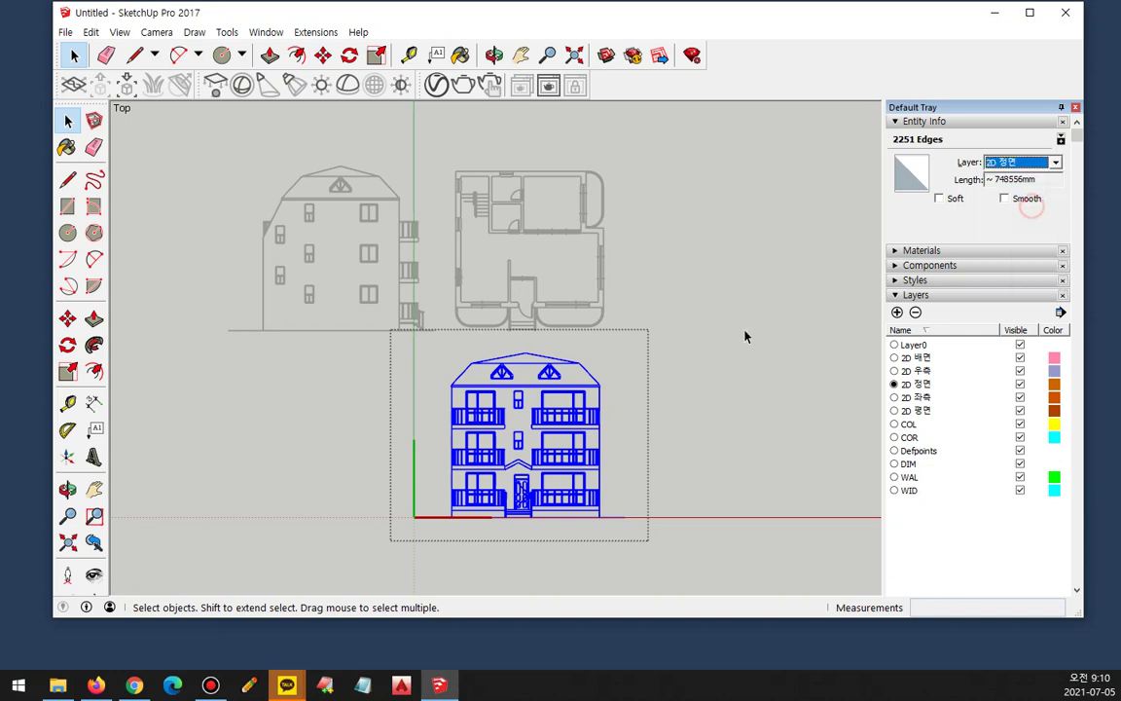
Step: Reopen the front elevation, spot-check the layer of several edges and exit the component
click(711, 388)
click(536, 382)
double_click(582, 428)
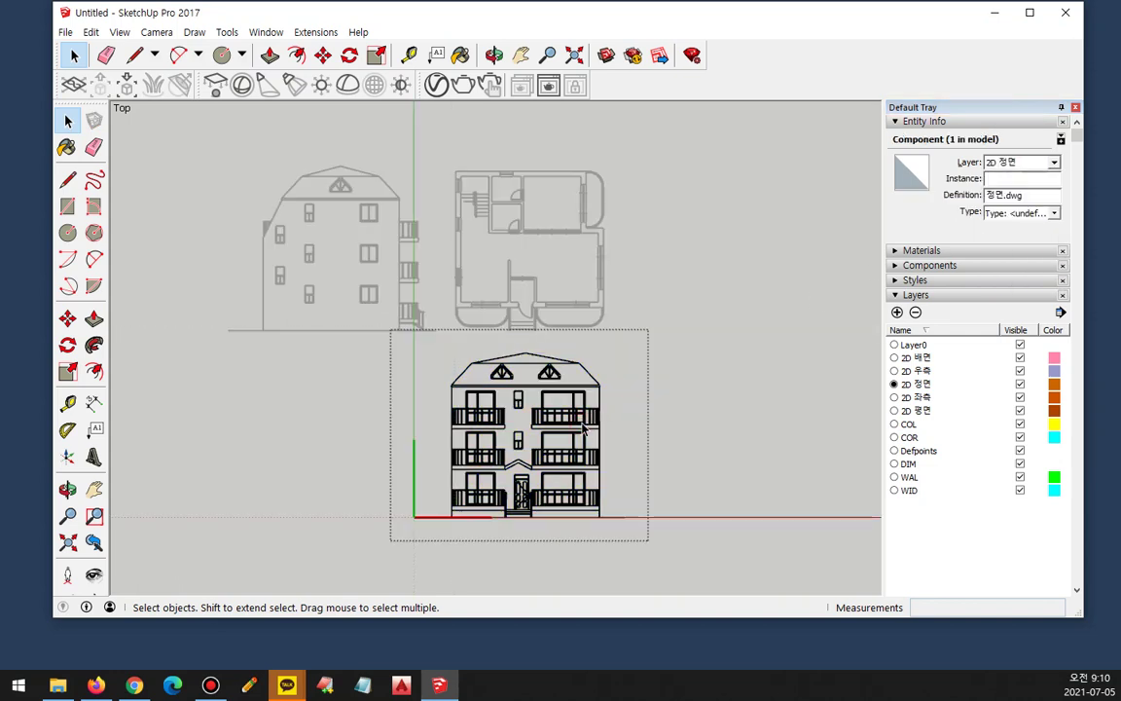
click(558, 446)
click(552, 468)
click(511, 432)
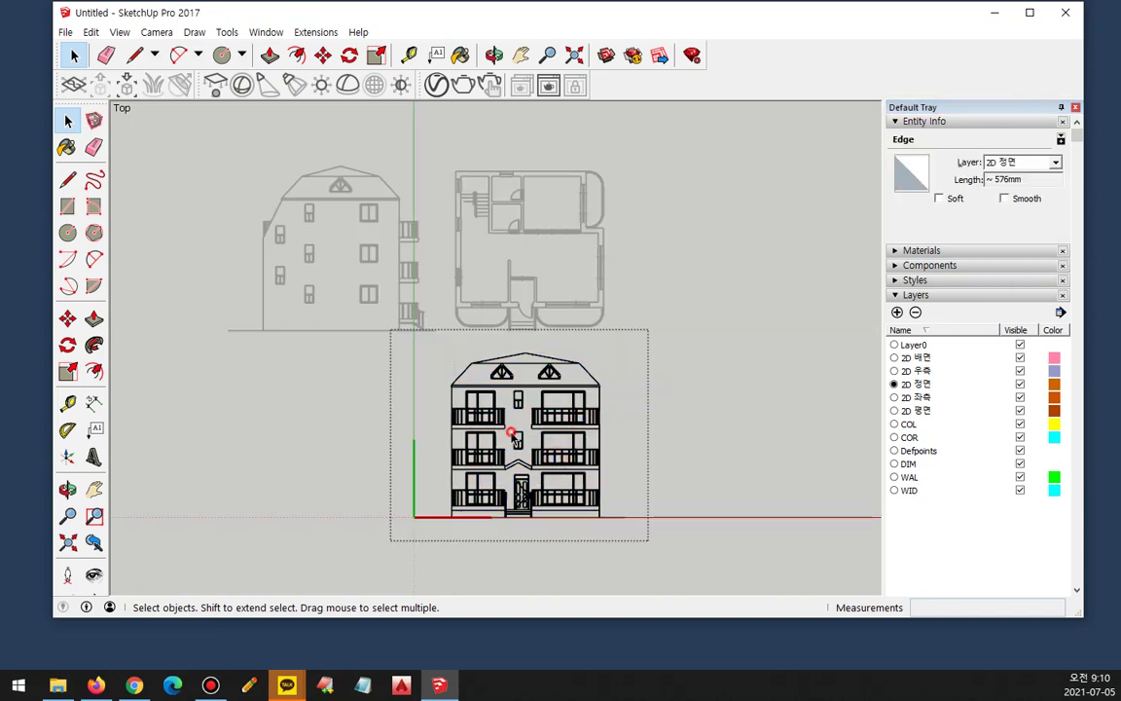
click(711, 440)
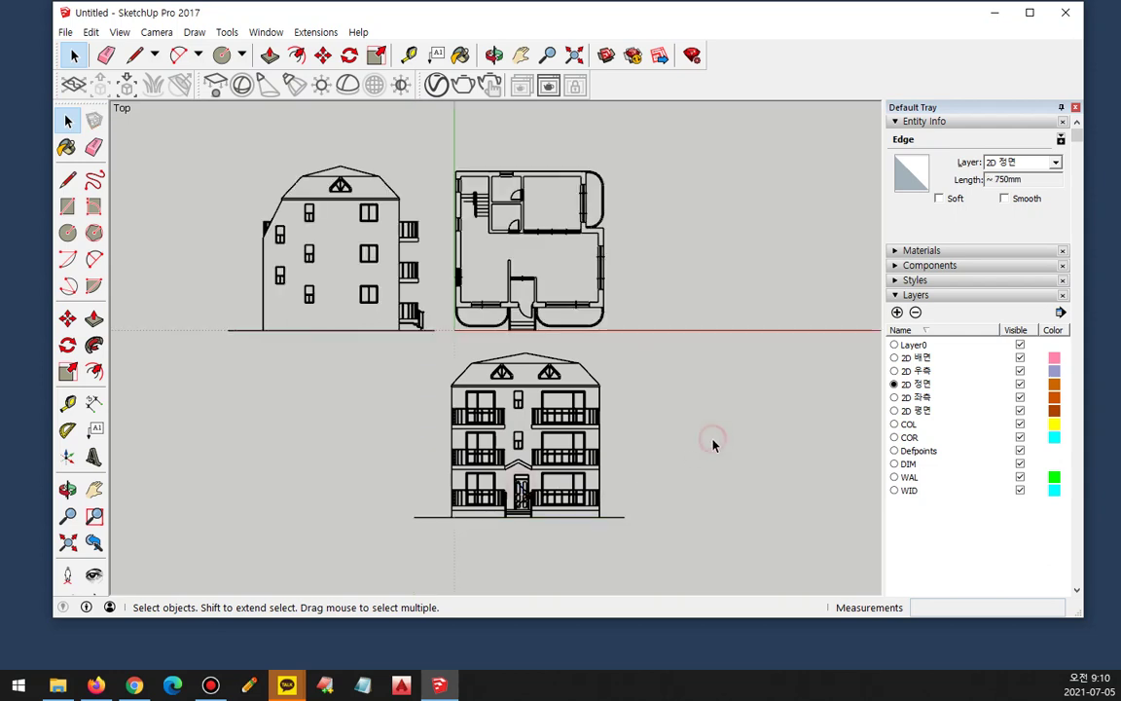
Step: Make 2D 우측 the current layer, import the drawing 우측면.dwg and dismiss the import results
click(893, 372)
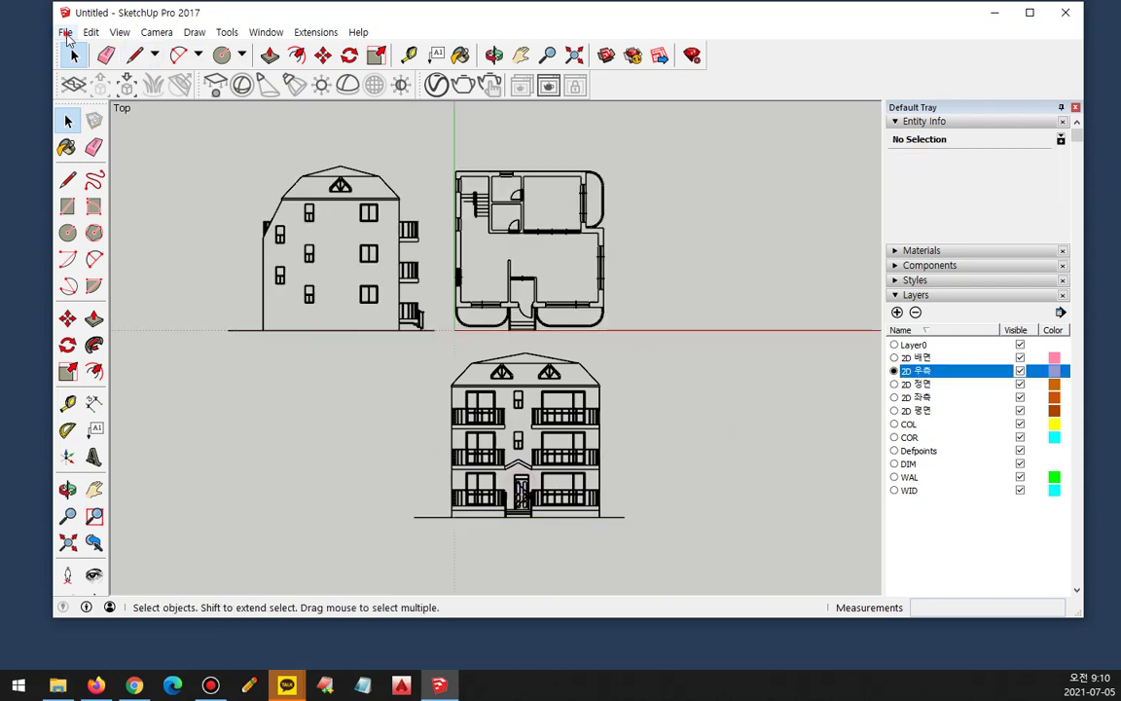
click(64, 32)
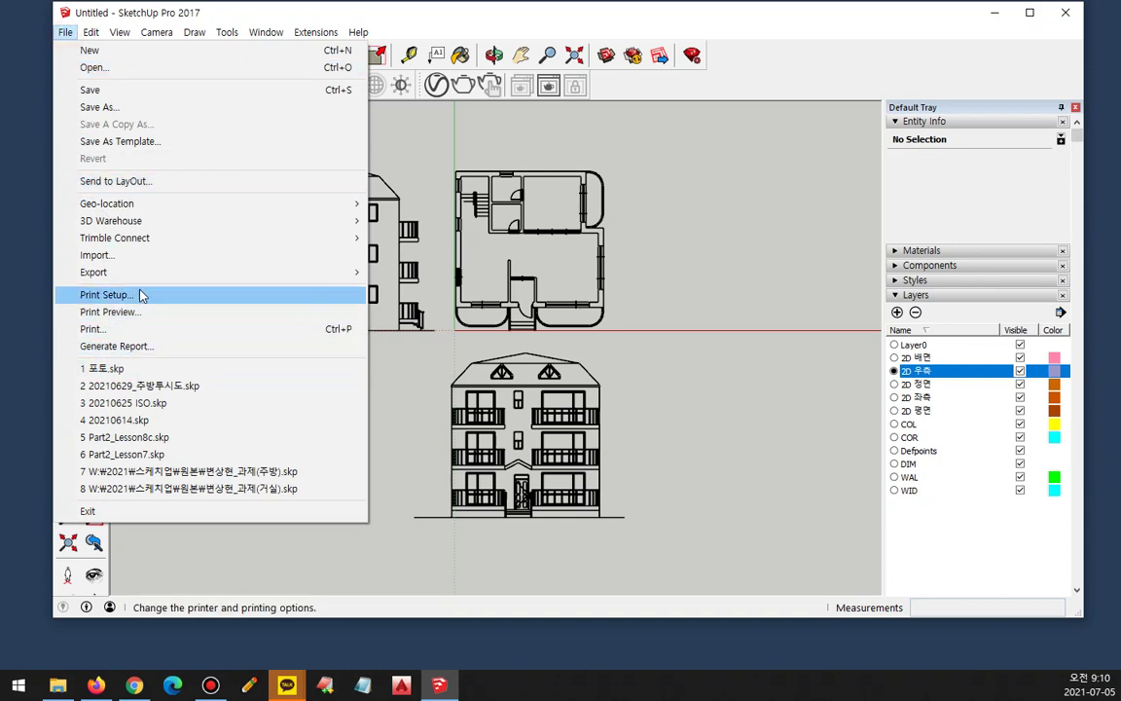
click(137, 254)
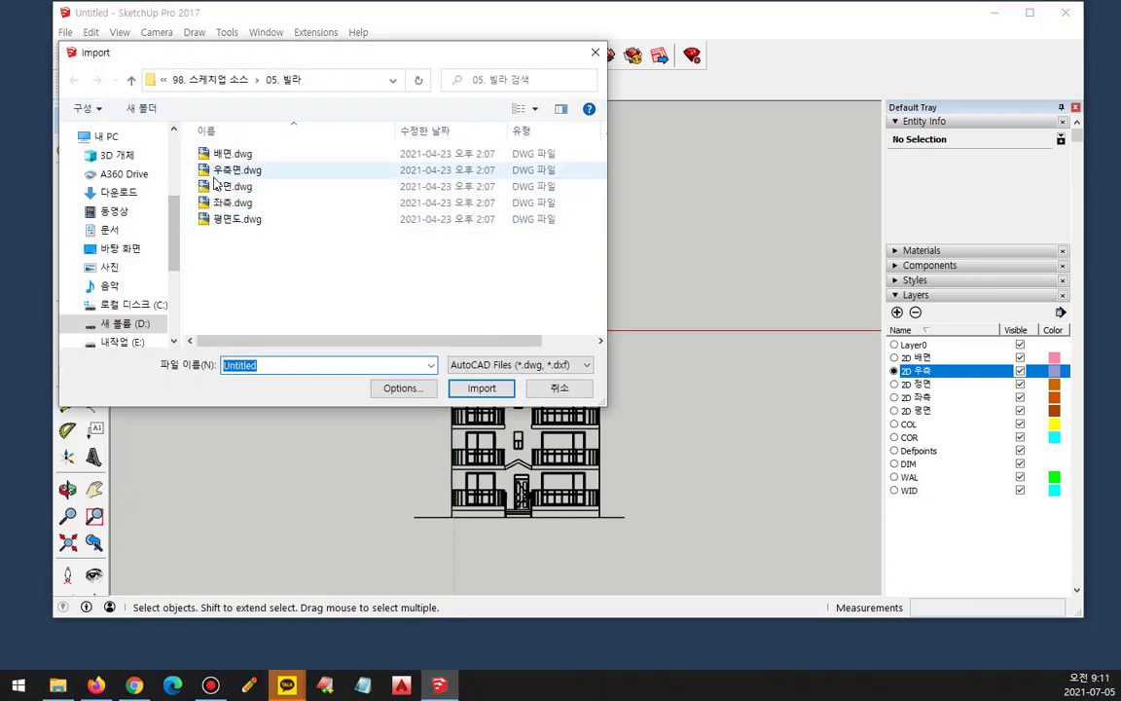
click(237, 171)
click(484, 390)
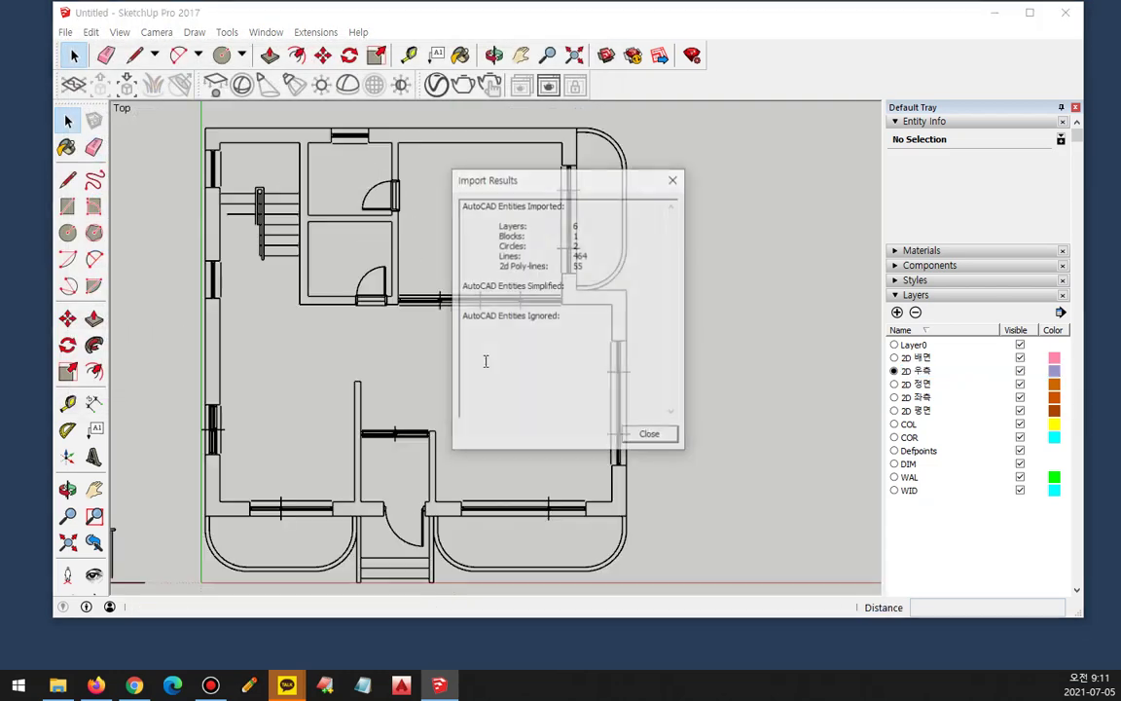
click(646, 434)
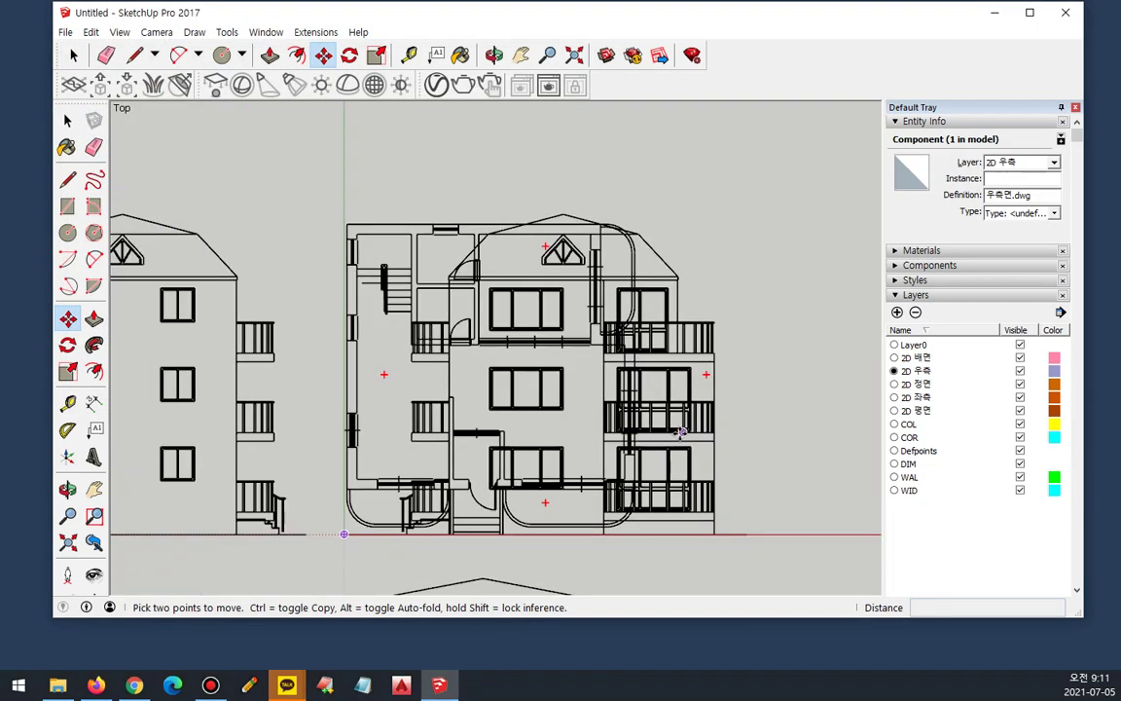
Step: Move the imported right elevation along the red axis to a clear spot right of the floor plan
click(681, 432)
scroll(769, 432, down, 1)
shift+middle_drag(776, 428, 355, 398)
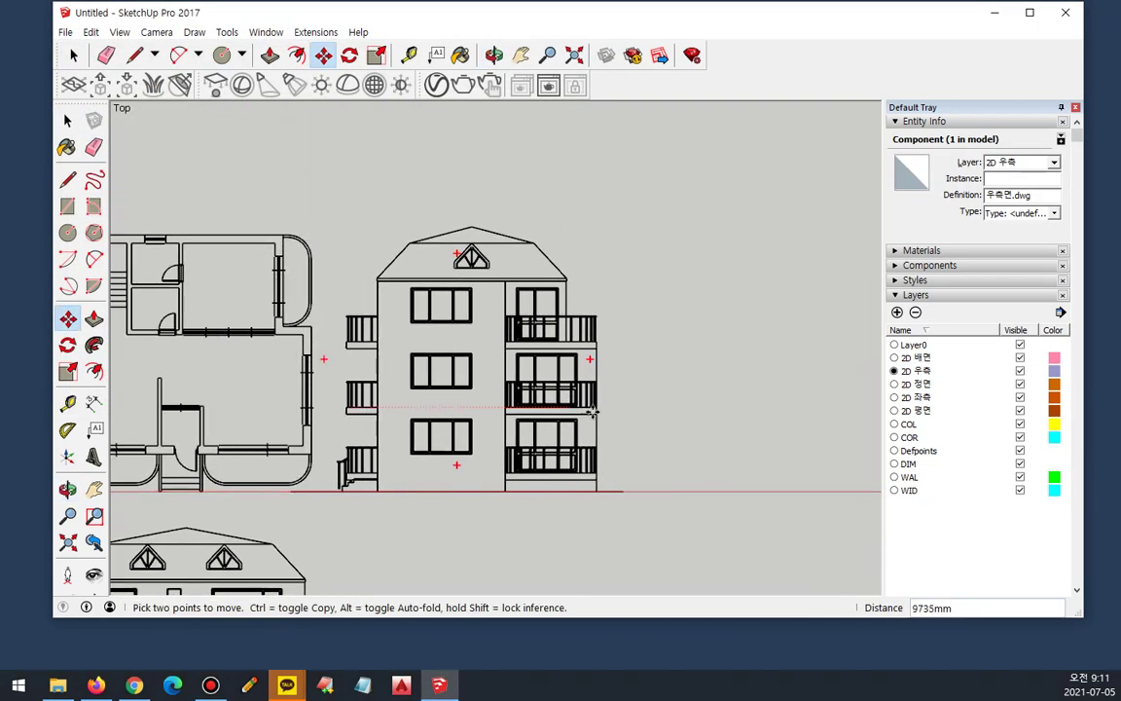
click(626, 420)
key(space)
Step: Open the right elevation component, assign all its edges to the layer 2D 우측 and exit the component
triple_click(626, 416)
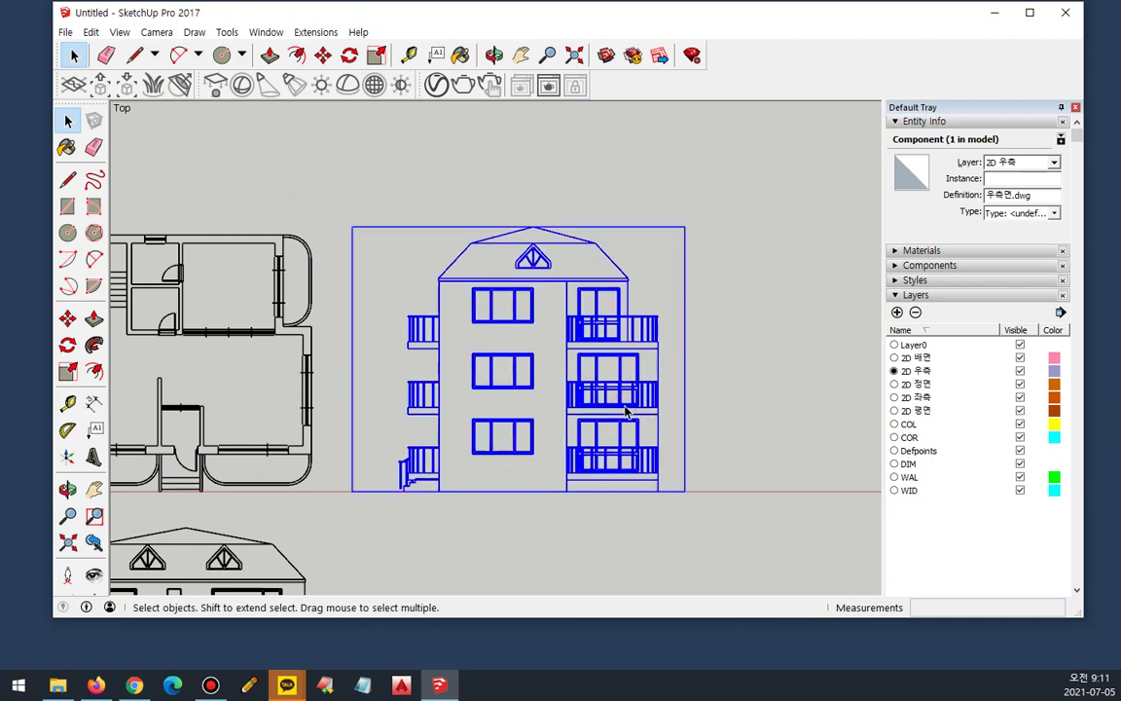
click(1056, 163)
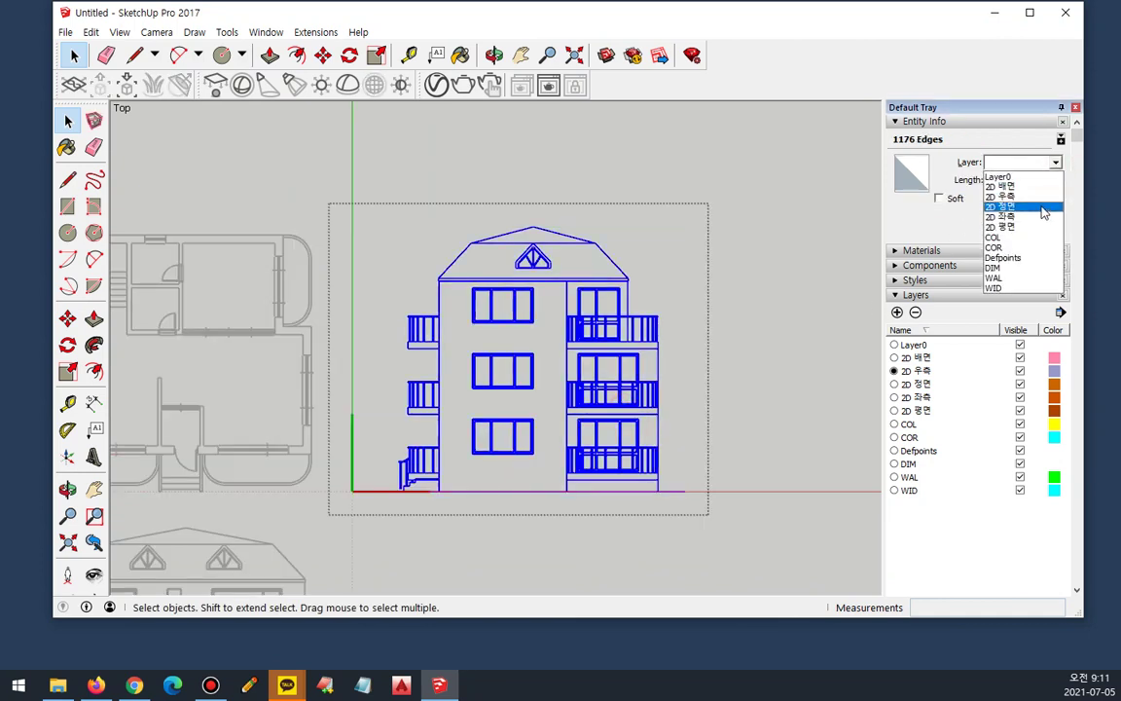
click(1041, 208)
click(775, 274)
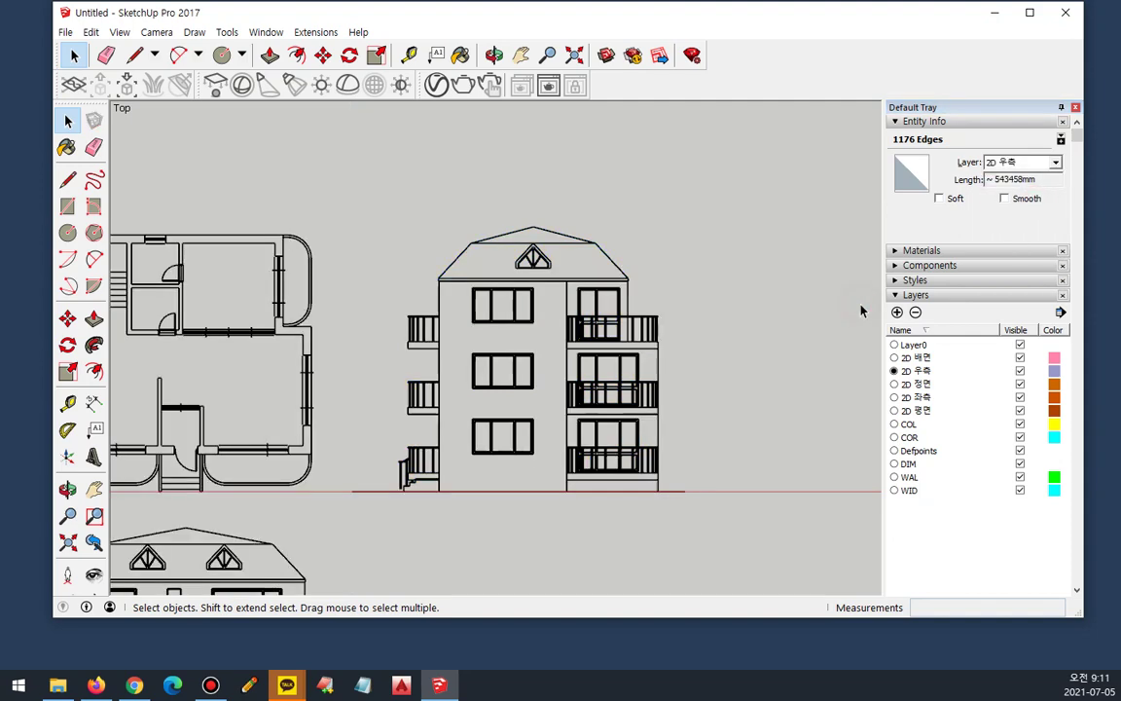
Step: Make 2D 배면 the current layer, import the drawing 배면.dwg and dismiss the import results
scroll(290, 261, down, 7)
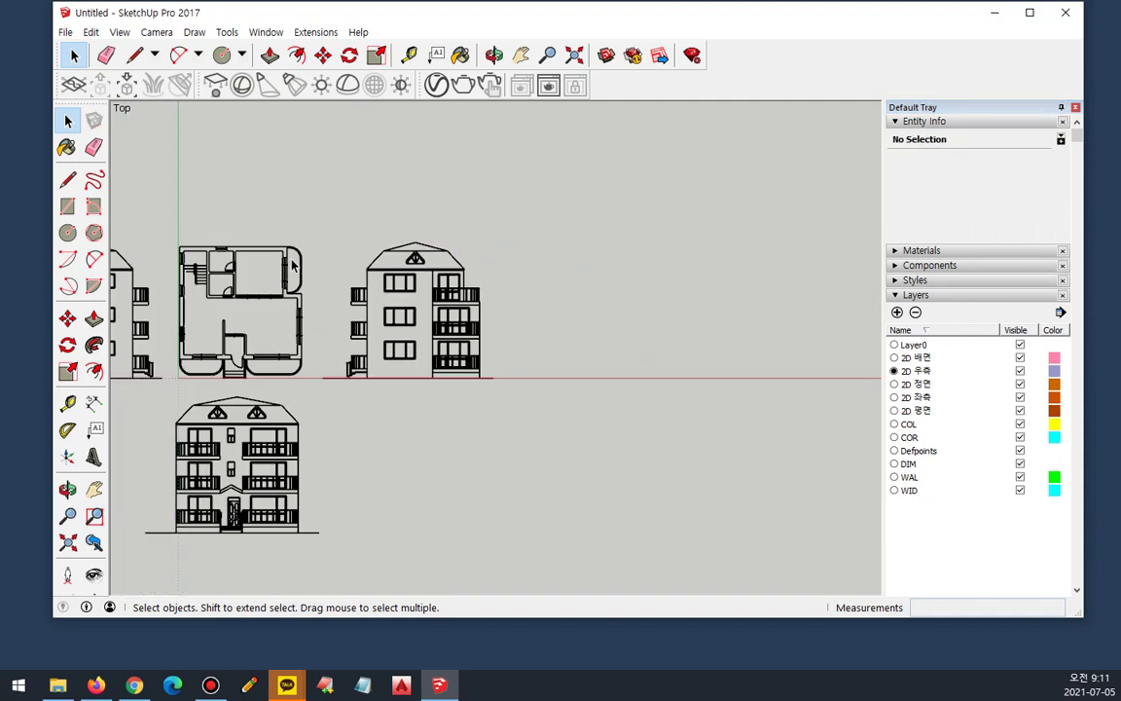
shift+middle_drag(289, 261, 406, 350)
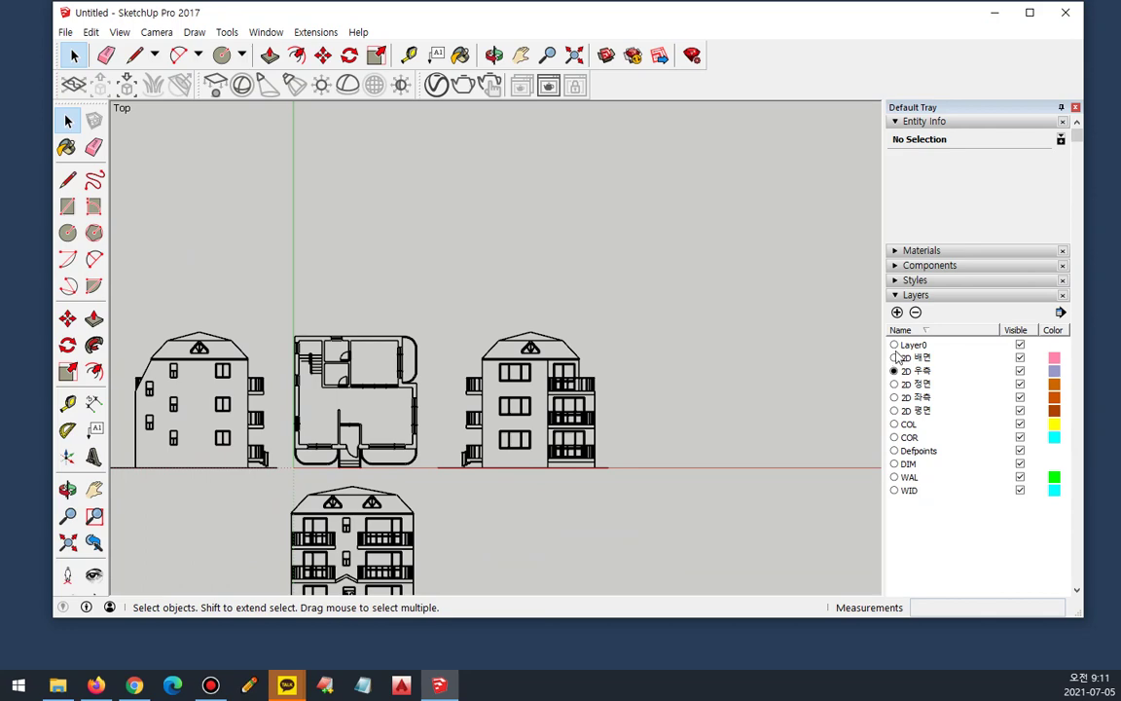
click(894, 357)
click(65, 32)
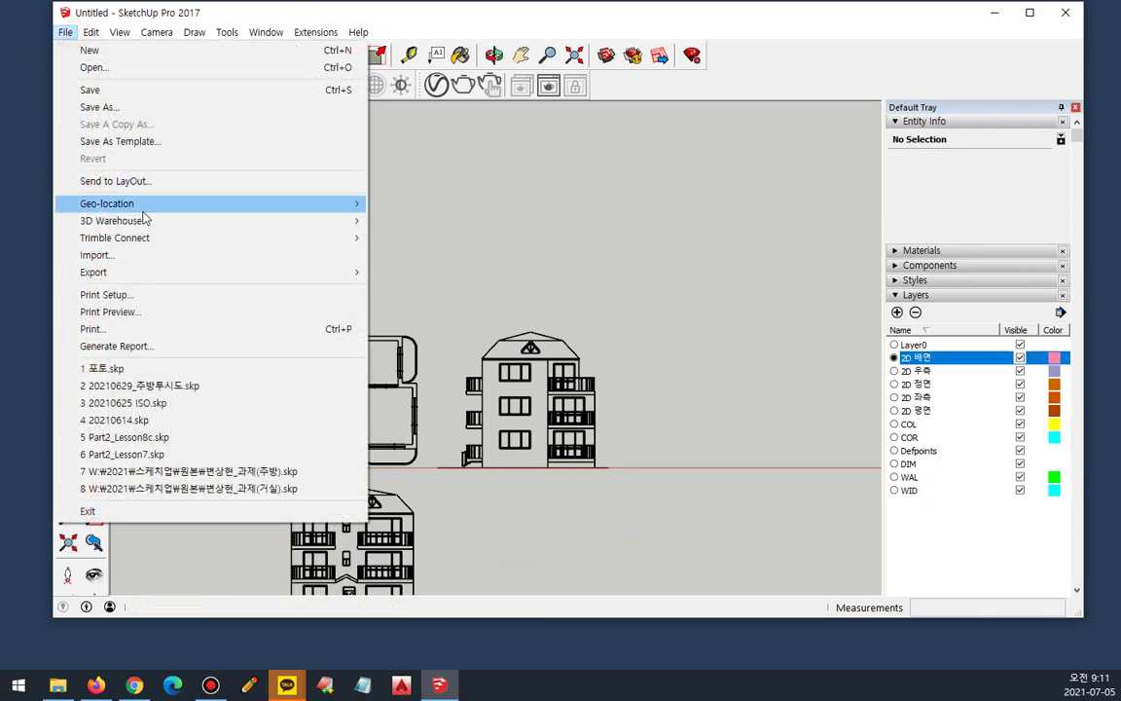
click(150, 256)
click(230, 154)
click(481, 387)
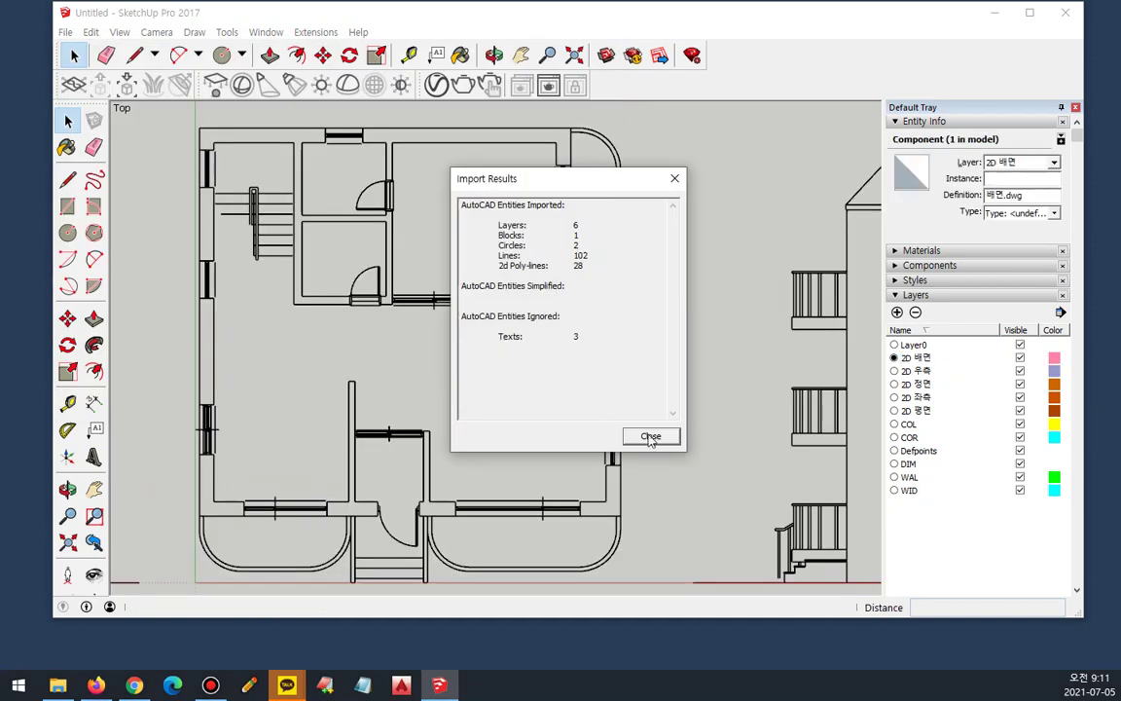
click(644, 435)
scroll(505, 376, down, 5)
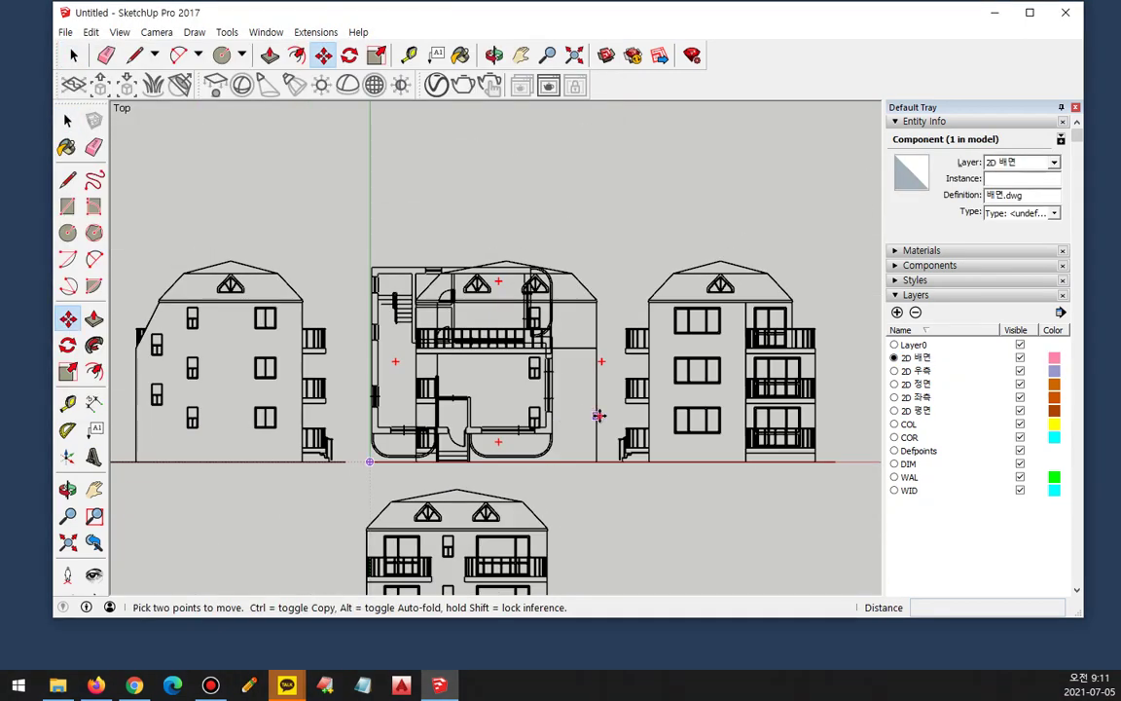
Step: Move the imported rear elevation to a clear spot directly behind the floor plan
click(597, 415)
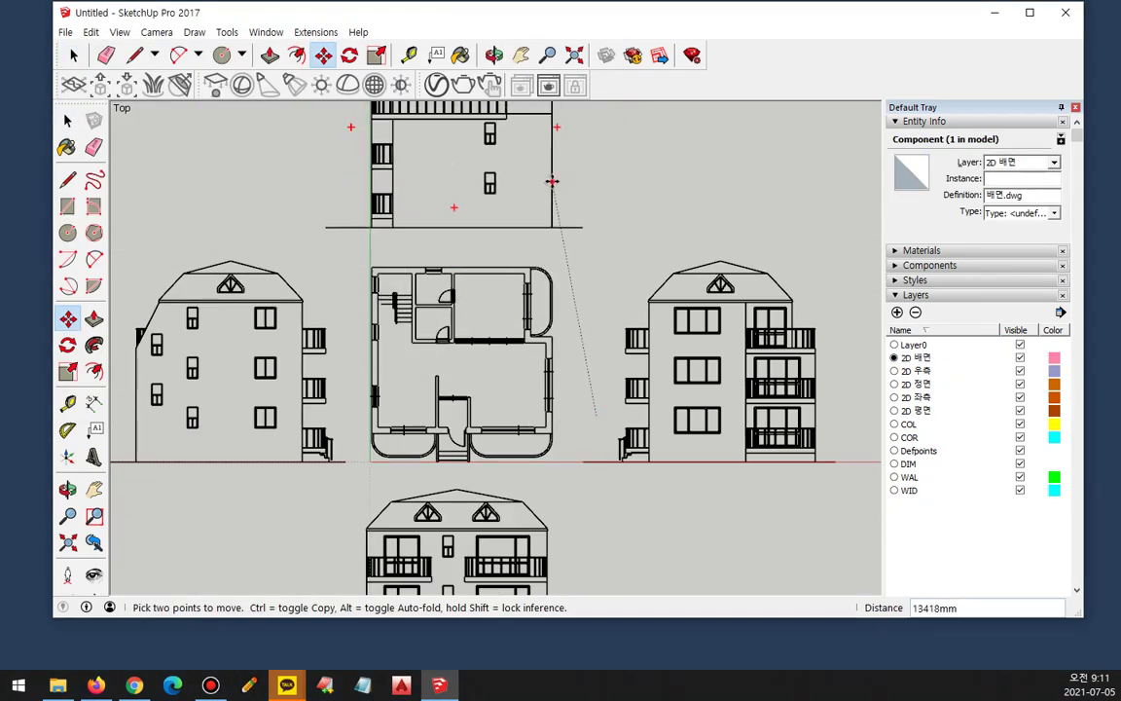
click(552, 181)
scroll(538, 225, down, 5)
key(space)
Step: Open the rear elevation component, assign all its edges to the layer 2D 배면 and exit the component
shift+middle_drag(506, 201, 485, 281)
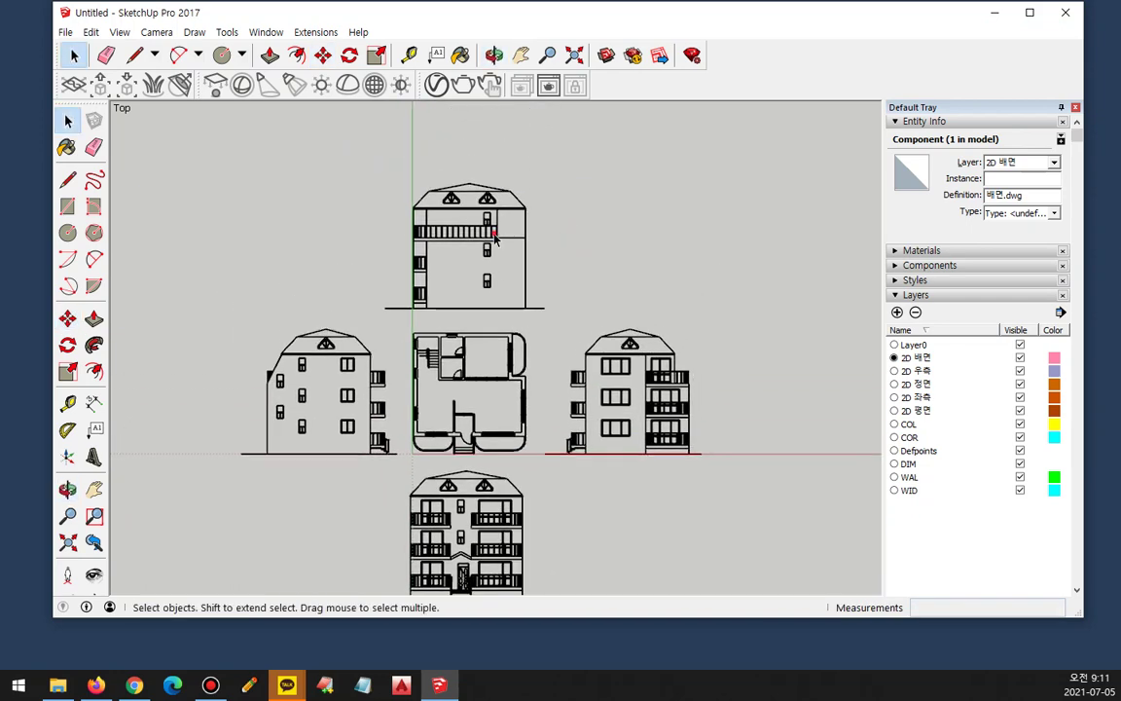
double_click(494, 237)
key(ctrl+a)
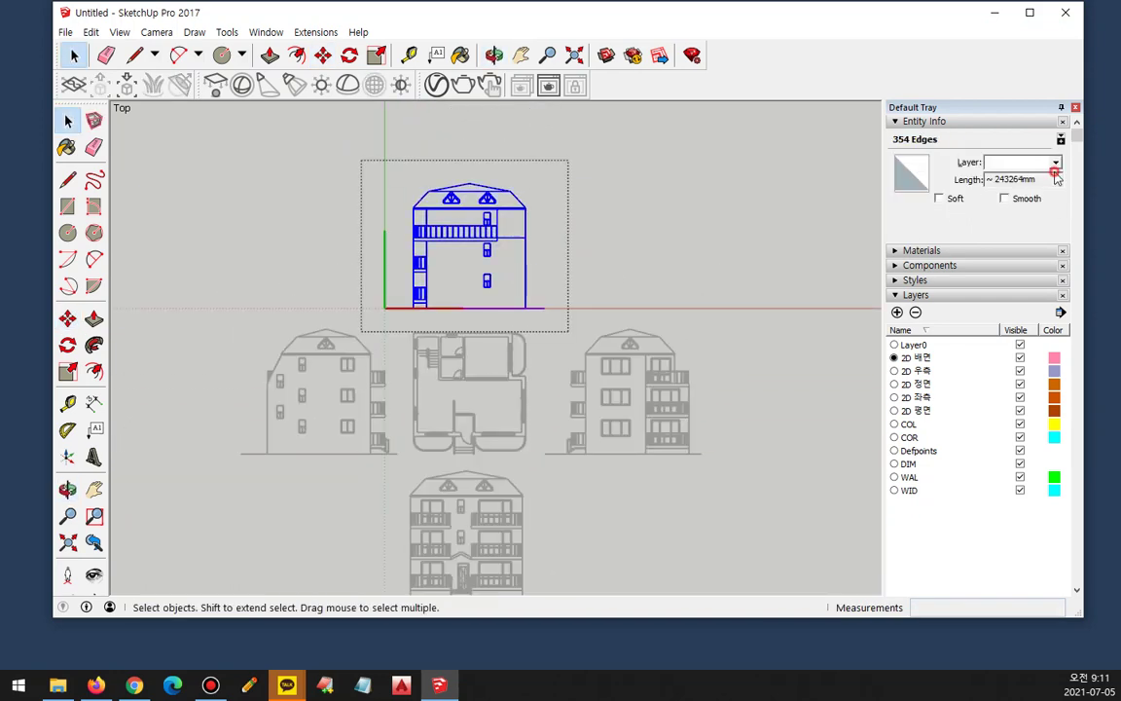
click(1054, 165)
click(1002, 185)
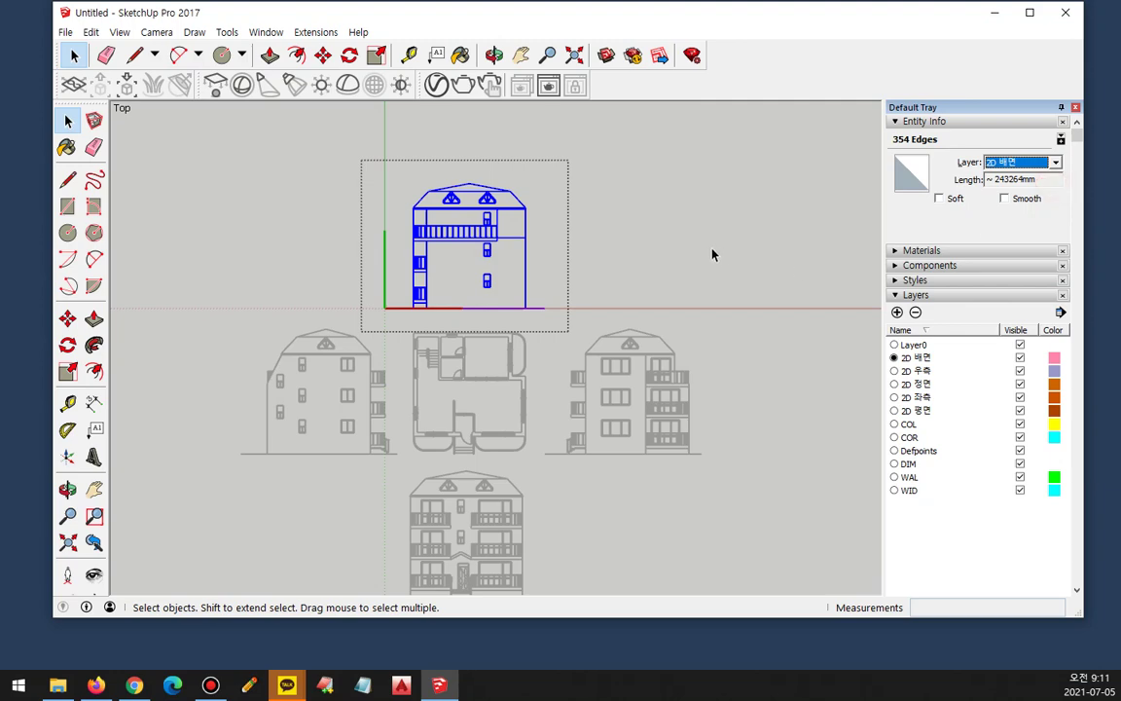
click(713, 251)
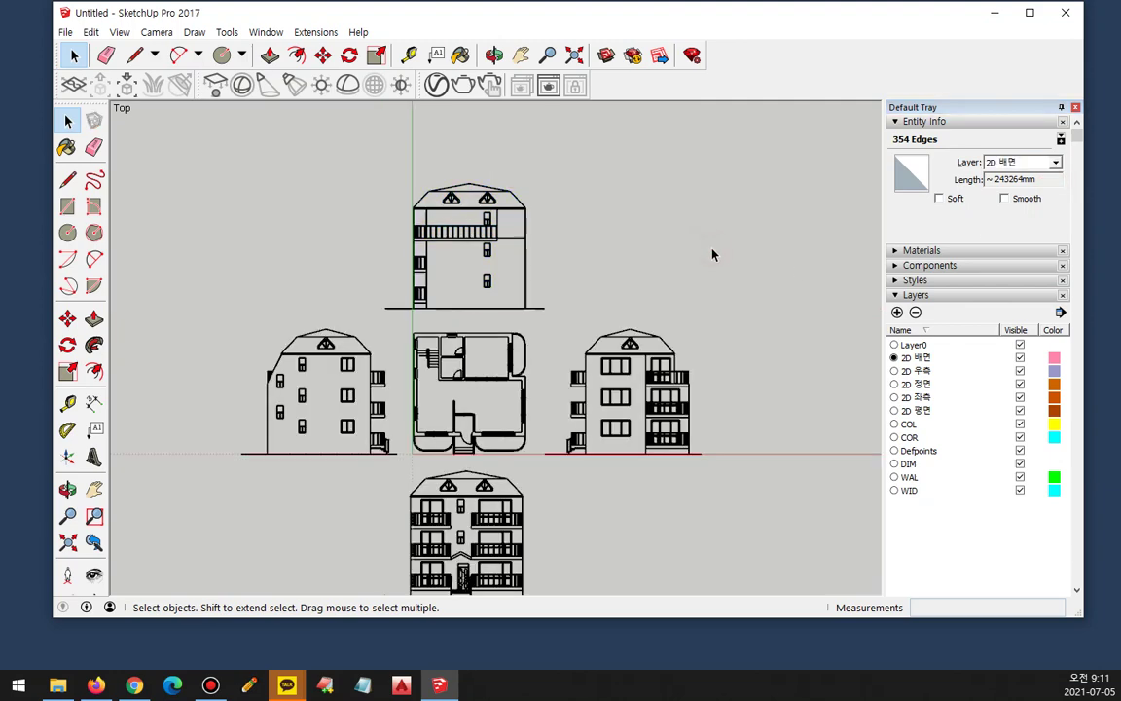
Step: Examine how the balconies and entrance in the four elevations correspond to the floor plan in a tilted view
scroll(660, 391, down, 2)
middle_drag(589, 477, 431, 385)
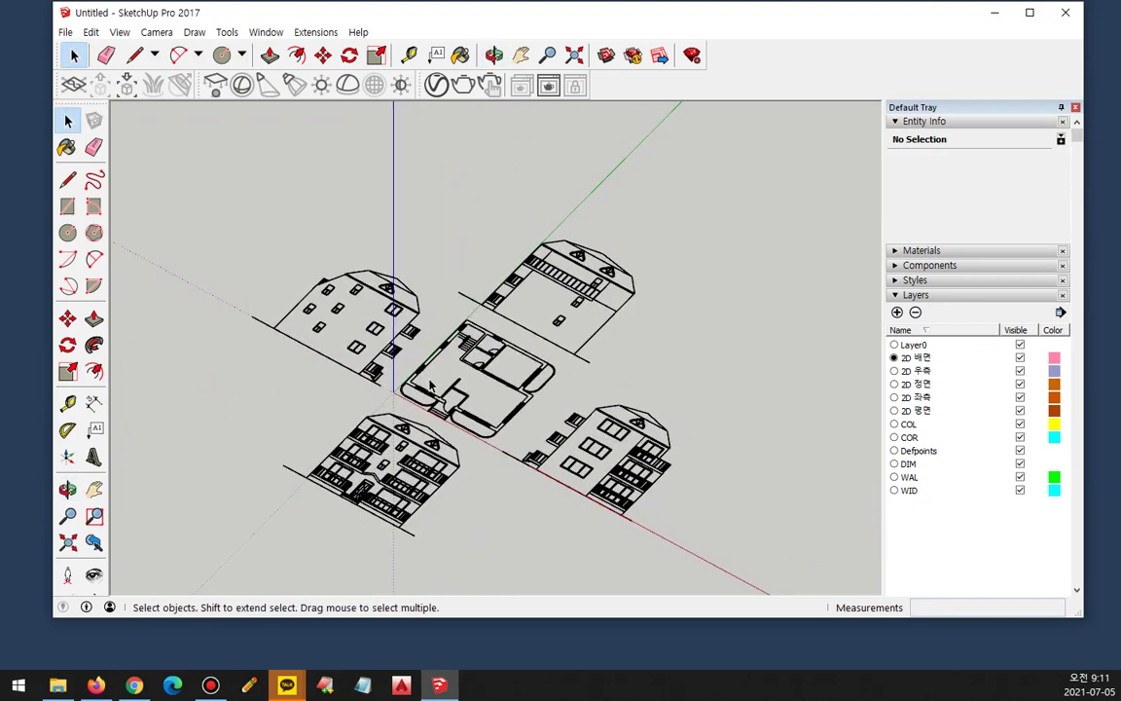
scroll(431, 385, up, 1)
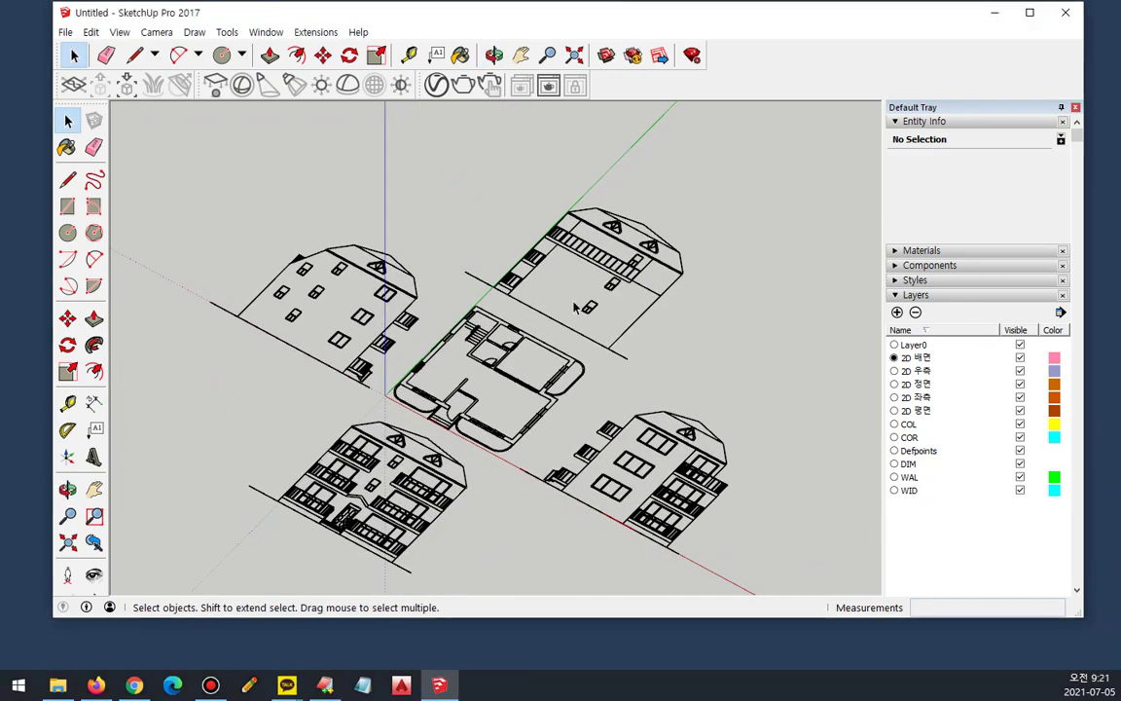
middle_drag(534, 318, 544, 461)
scroll(544, 461, up, 1)
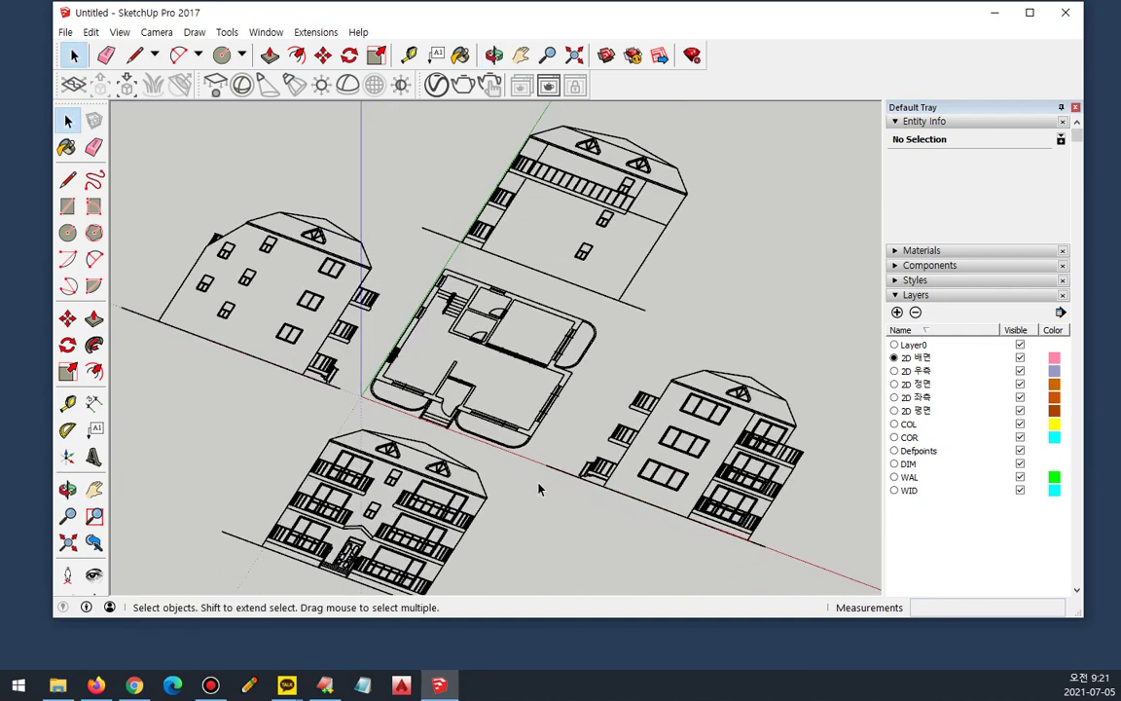
drag(349, 308, 309, 380)
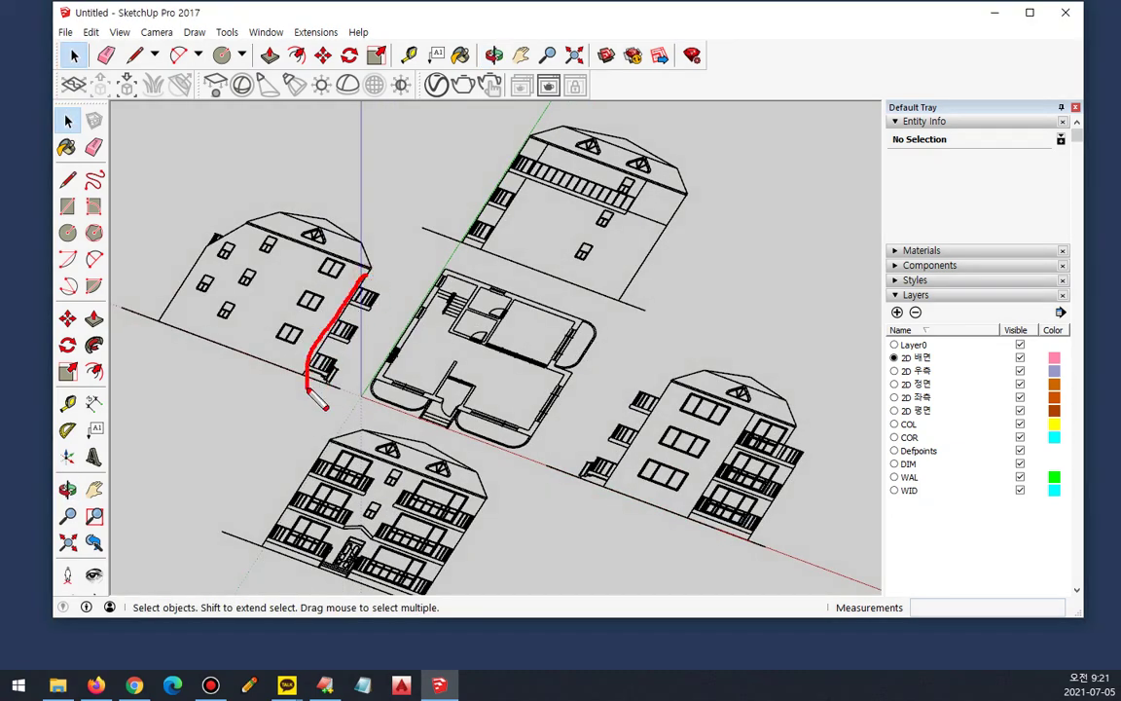
mouse_move(623, 362)
mouse_down()
mouse_move(562, 465)
mouse_move(657, 368)
mouse_up()
drag(467, 449, 492, 419)
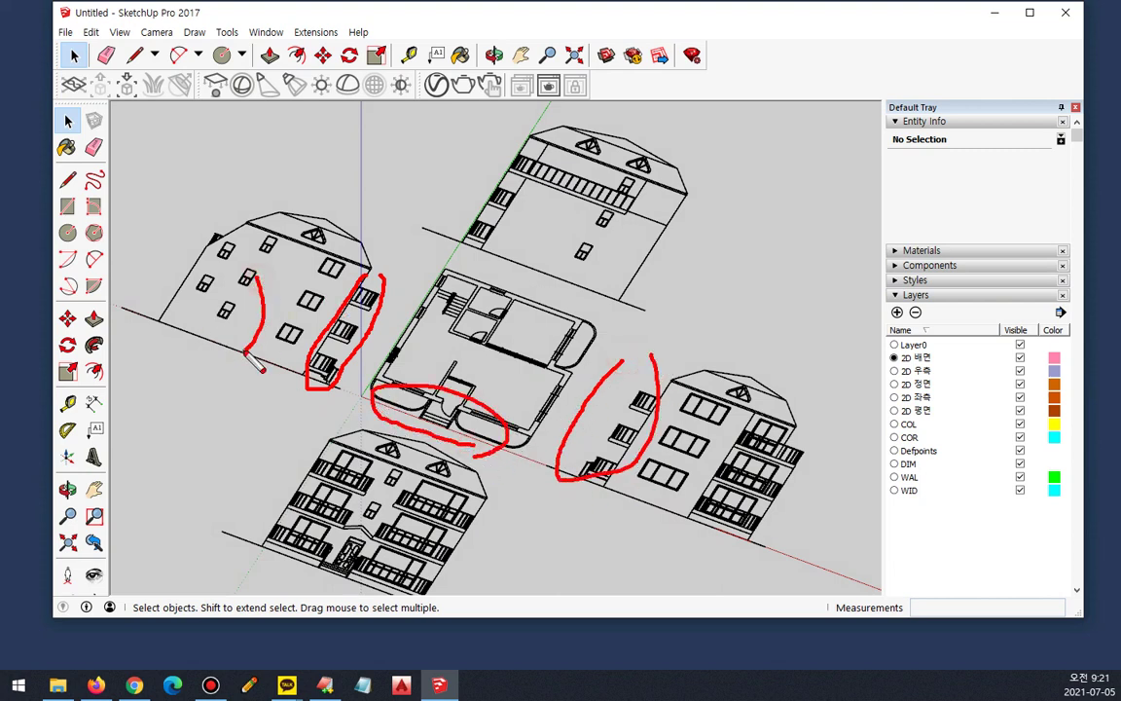
drag(242, 325, 233, 376)
drag(696, 407, 670, 522)
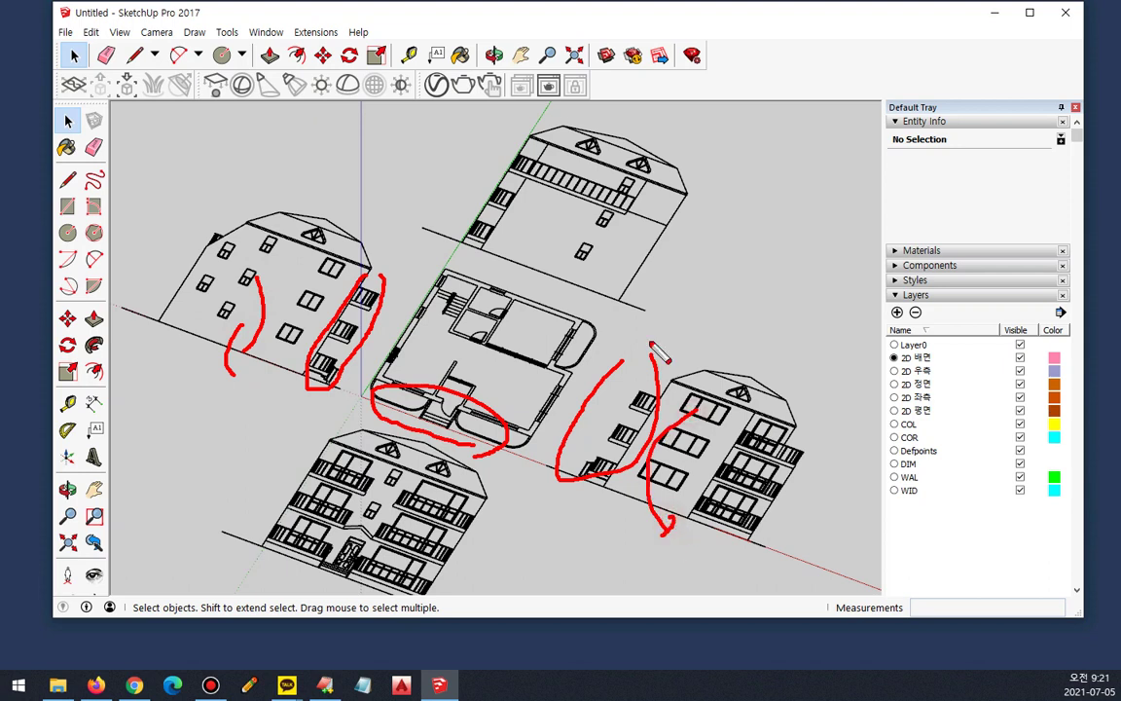
key(e)
mouse_move(560, 261)
mouse_down()
mouse_move(533, 261)
mouse_move(611, 168)
mouse_up()
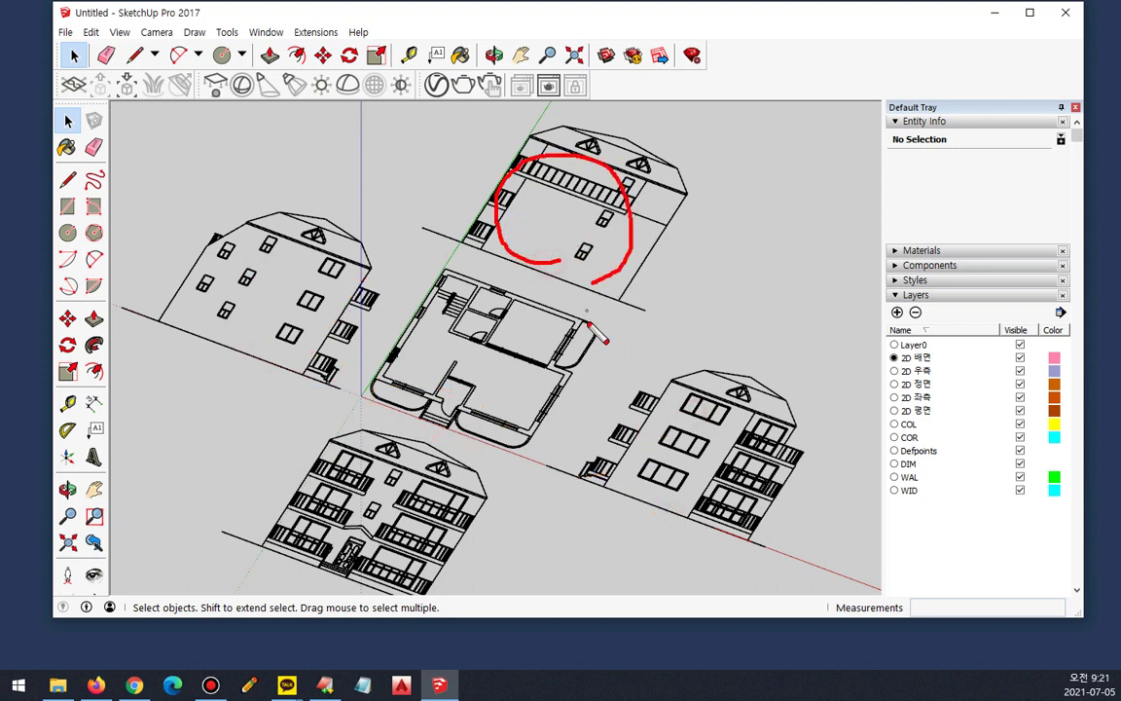
key(e)
drag(365, 504, 396, 562)
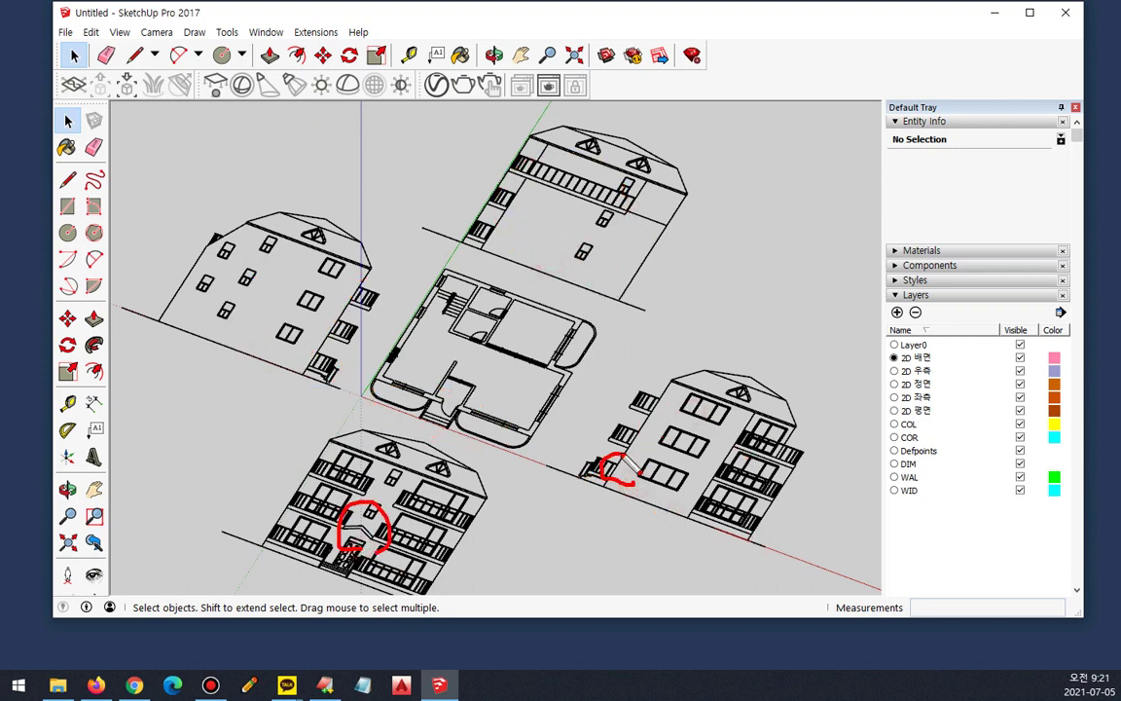
drag(276, 380, 285, 332)
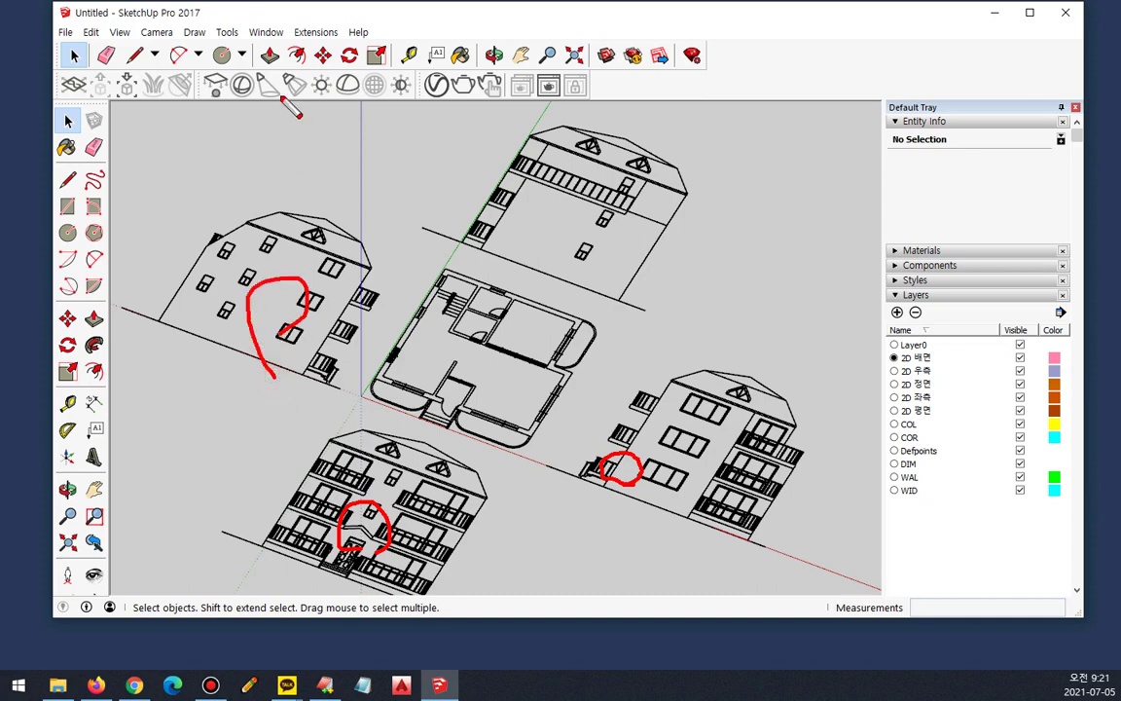
key(e)
Step: Return to the top view and compare the rear elevation's orientation with the balconies on the floor plan
click(156, 31)
click(167, 65)
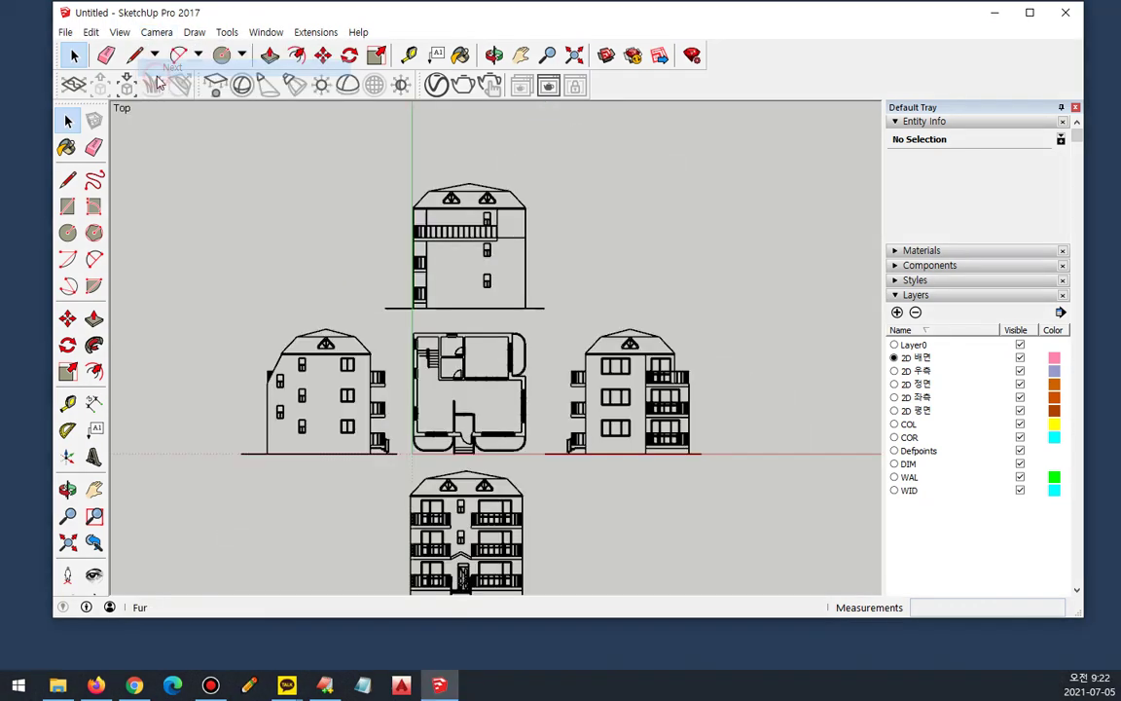
scroll(446, 258, up, 3)
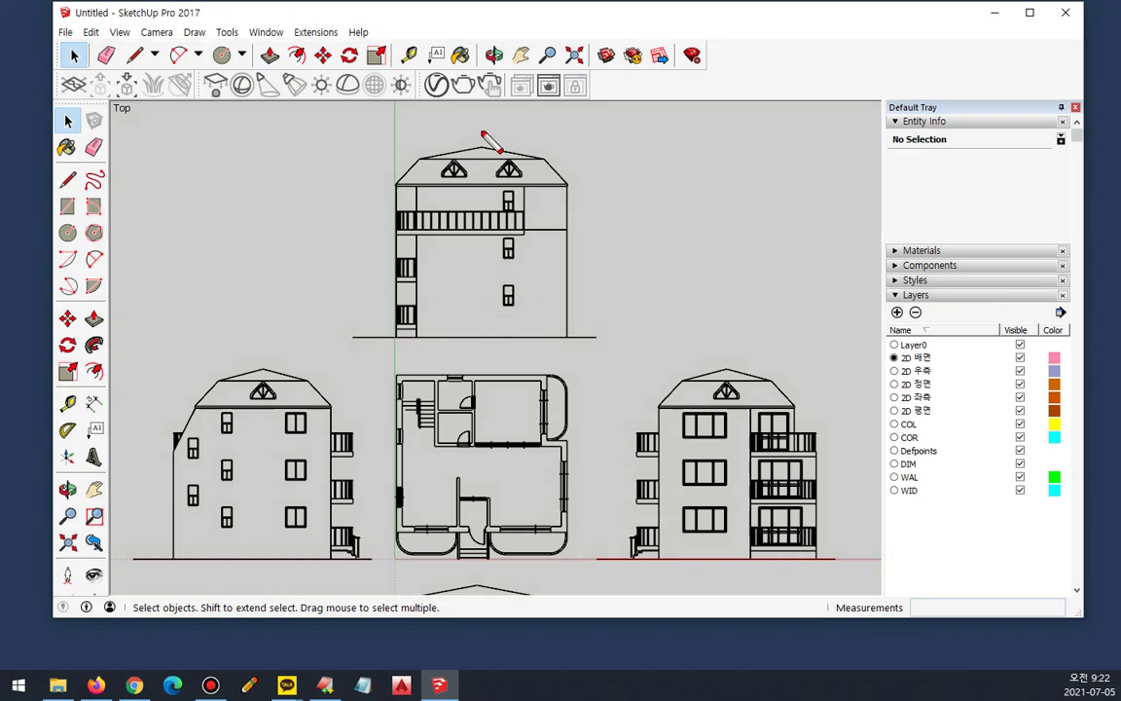
drag(485, 137, 500, 147)
drag(483, 208, 476, 301)
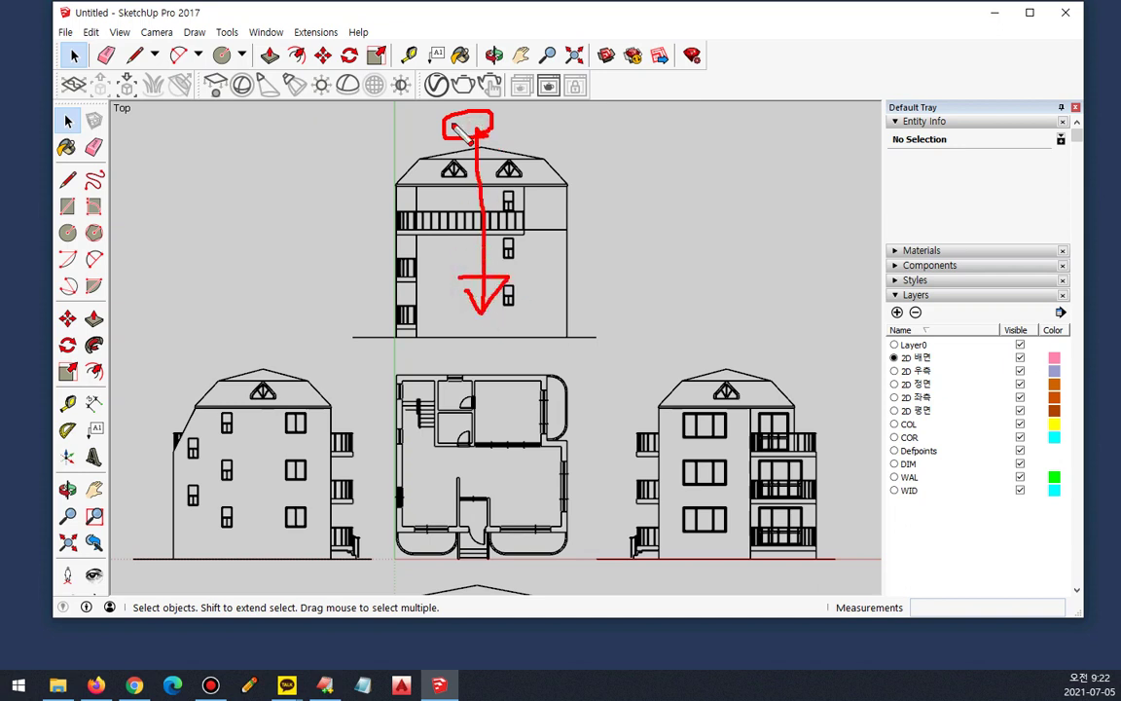
key(e)
mouse_move(515, 132)
mouse_down()
mouse_move(521, 107)
mouse_move(460, 106)
mouse_move(476, 352)
mouse_up()
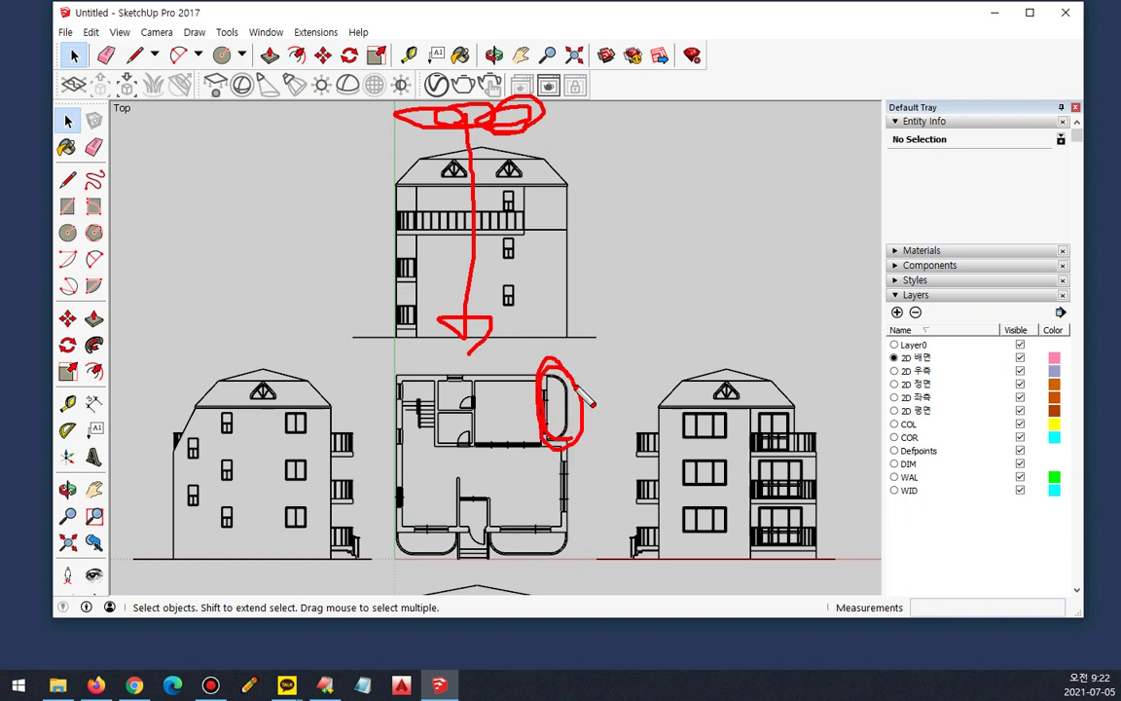
mouse_move(425, 340)
mouse_down()
mouse_move(389, 199)
mouse_move(412, 356)
mouse_up()
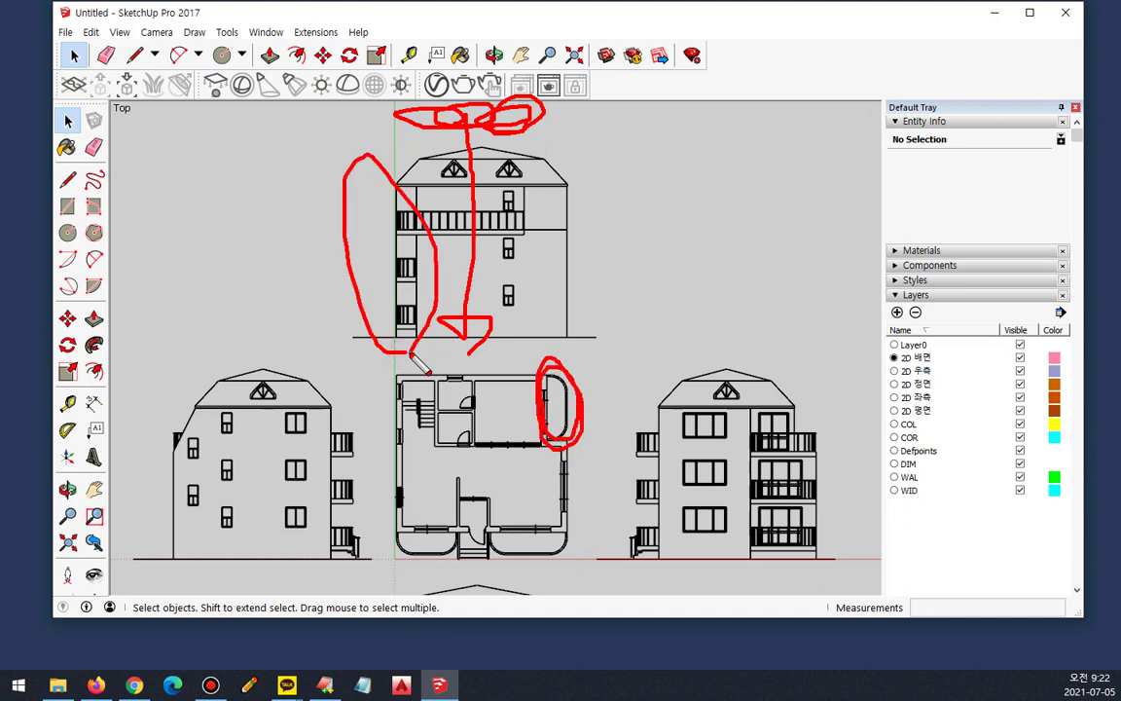
key(Escape)
Step: Flip the rear elevation component along its red axis
click(470, 241)
right_click(470, 234)
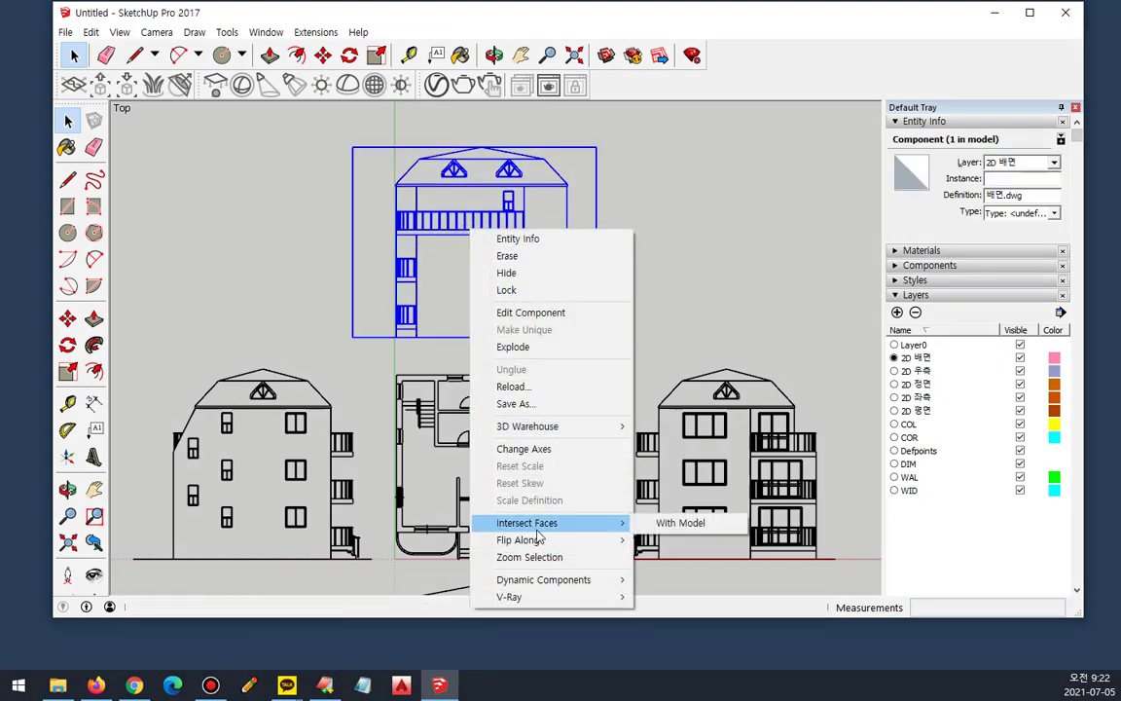
mouse_move(540, 546)
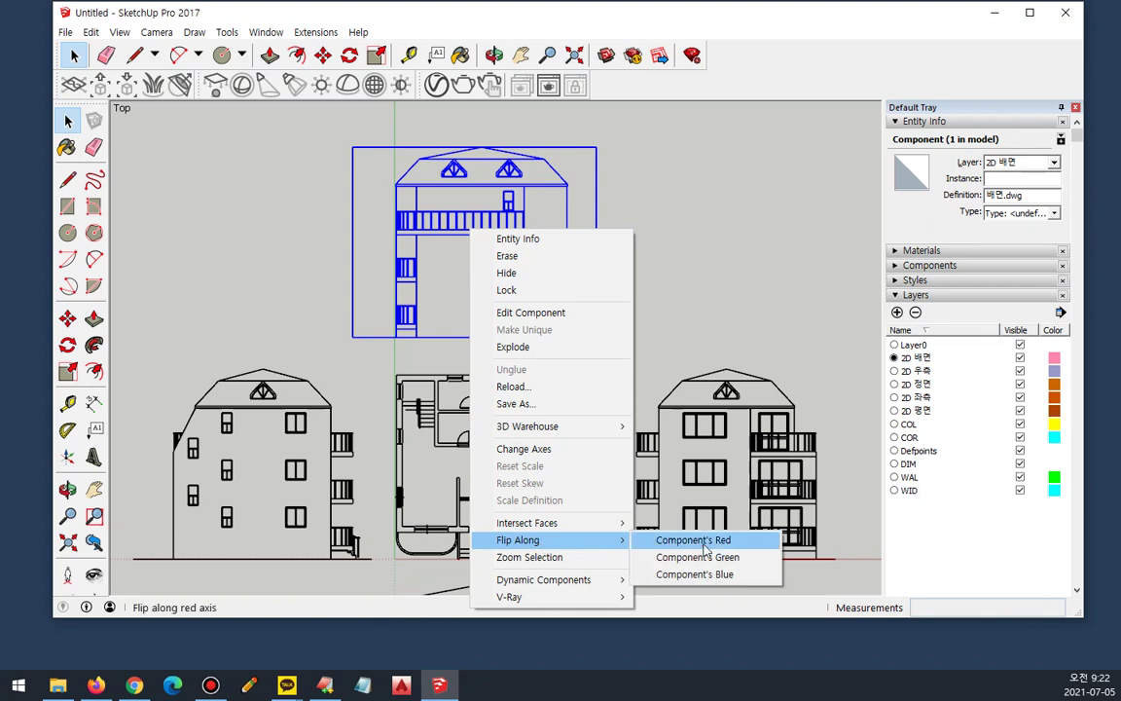
click(693, 540)
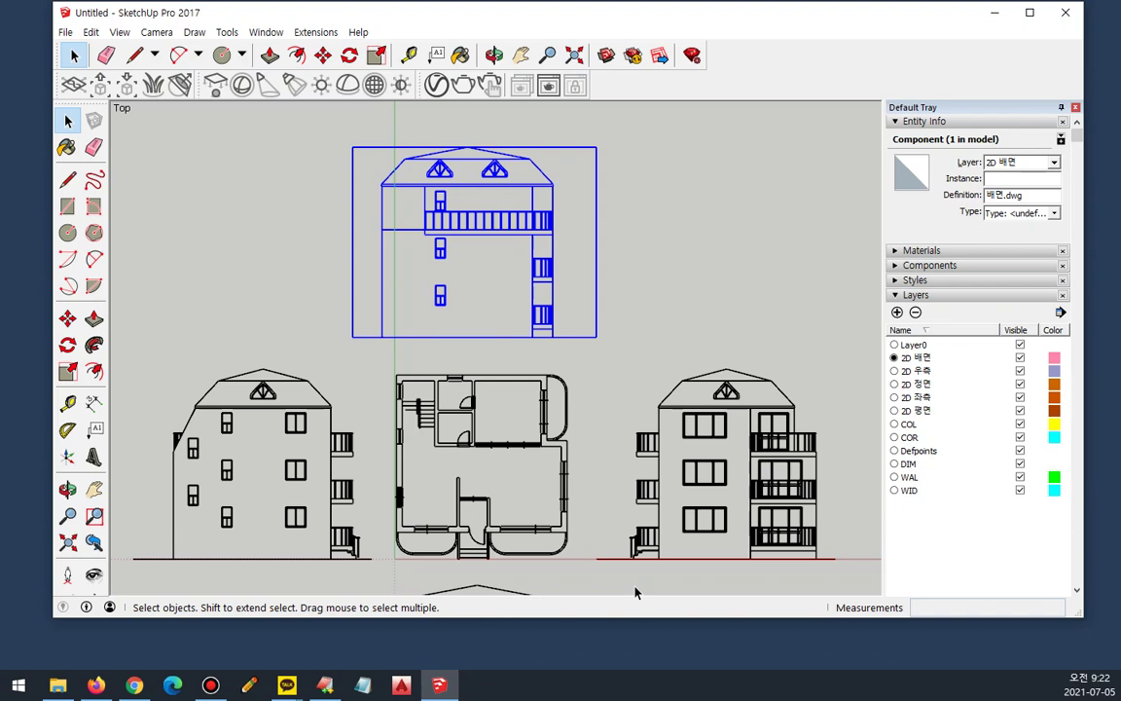
Step: Rotate the rear elevation upright about its ground line so it stands perpendicular to the floor plan
scroll(635, 592, down, 5)
mouse_move(522, 505)
shift+middle_down()
mouse_move(400, 360)
mouse_move(362, 276)
shift+middle_up()
middle_drag(487, 428, 628, 390)
scroll(642, 234, up, 2)
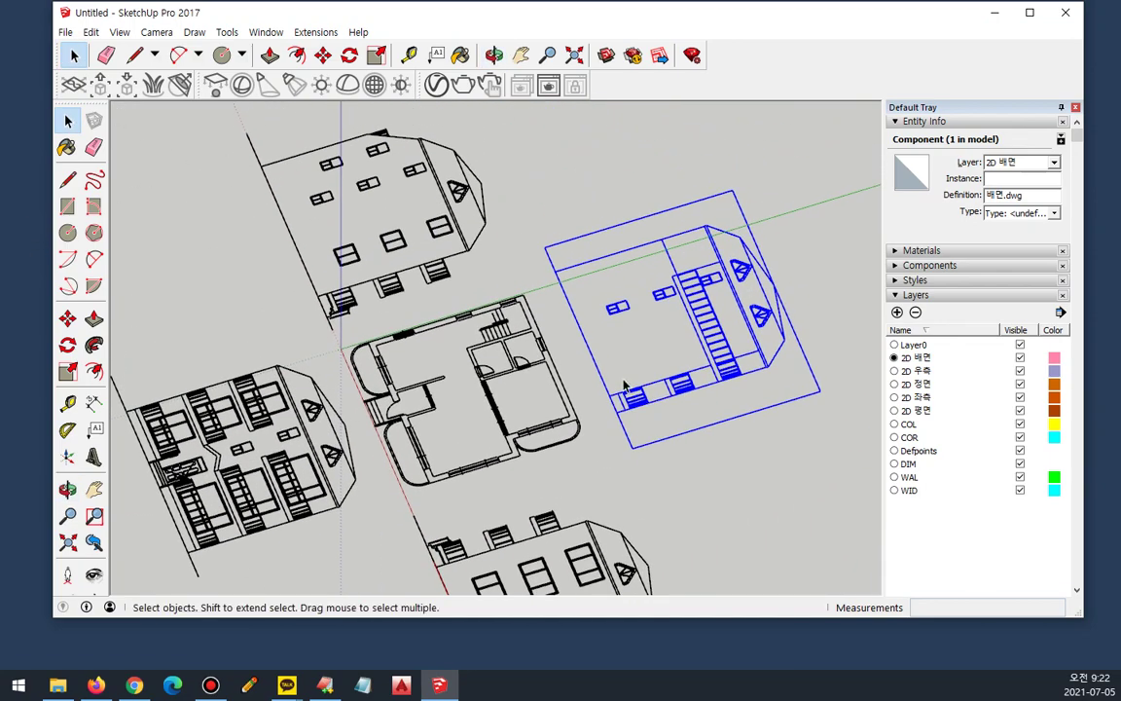
key(q)
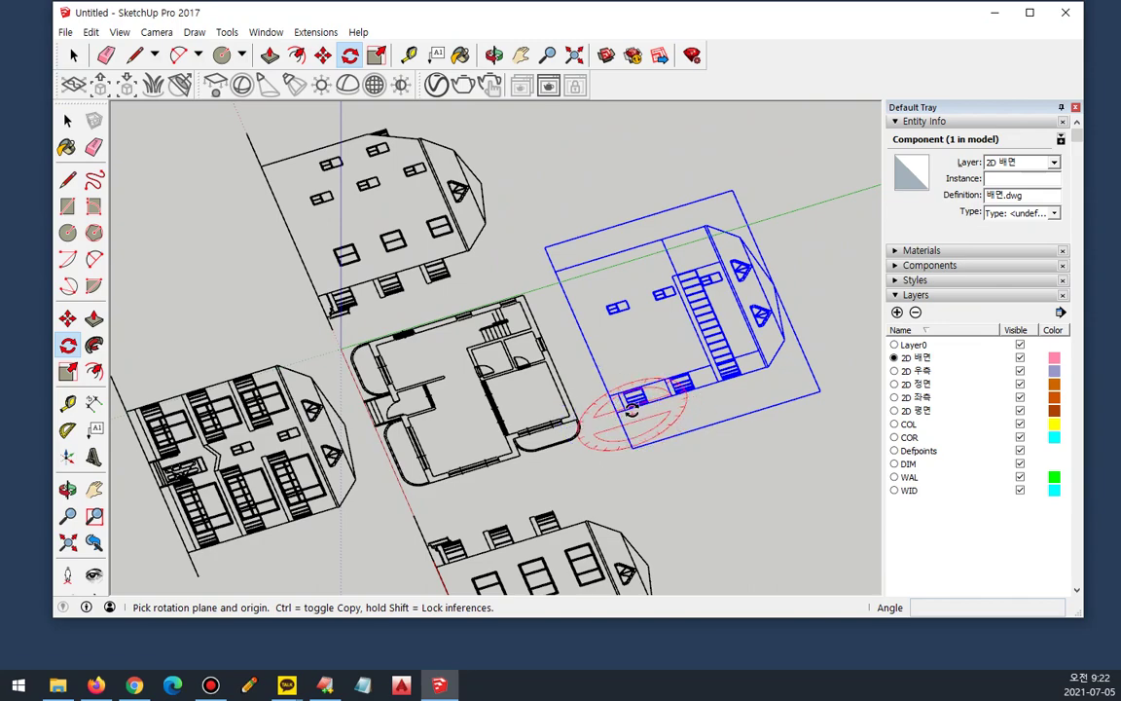
middle_drag(630, 413, 573, 305)
scroll(609, 399, up, 5)
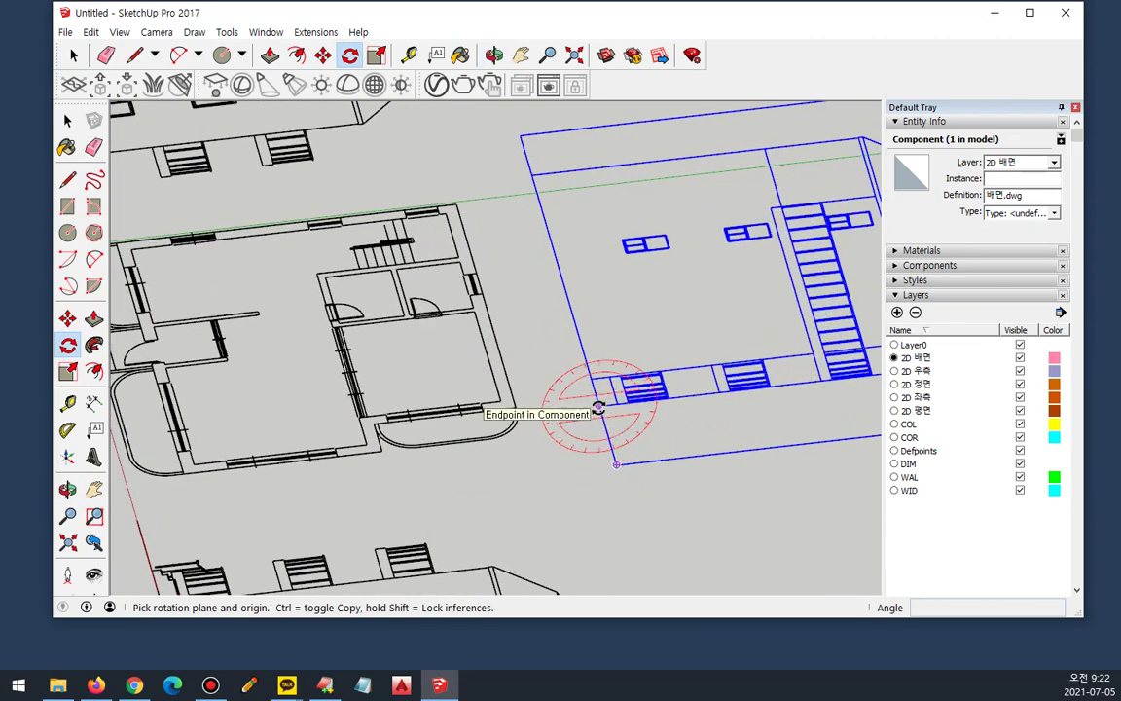
click(598, 407)
click(785, 388)
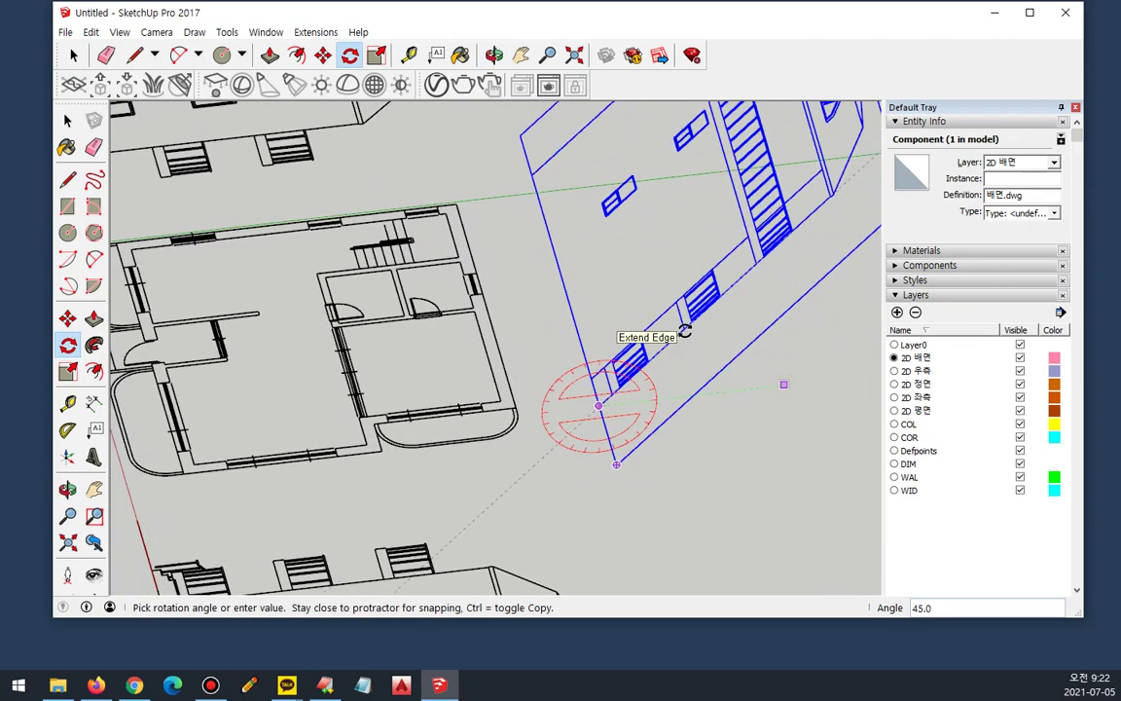
key(Escape)
key(space)
Step: Rotate the front elevation 90 degrees about its ground line to stand it upright, and deselect it
shift+middle_drag(425, 457, 783, 430)
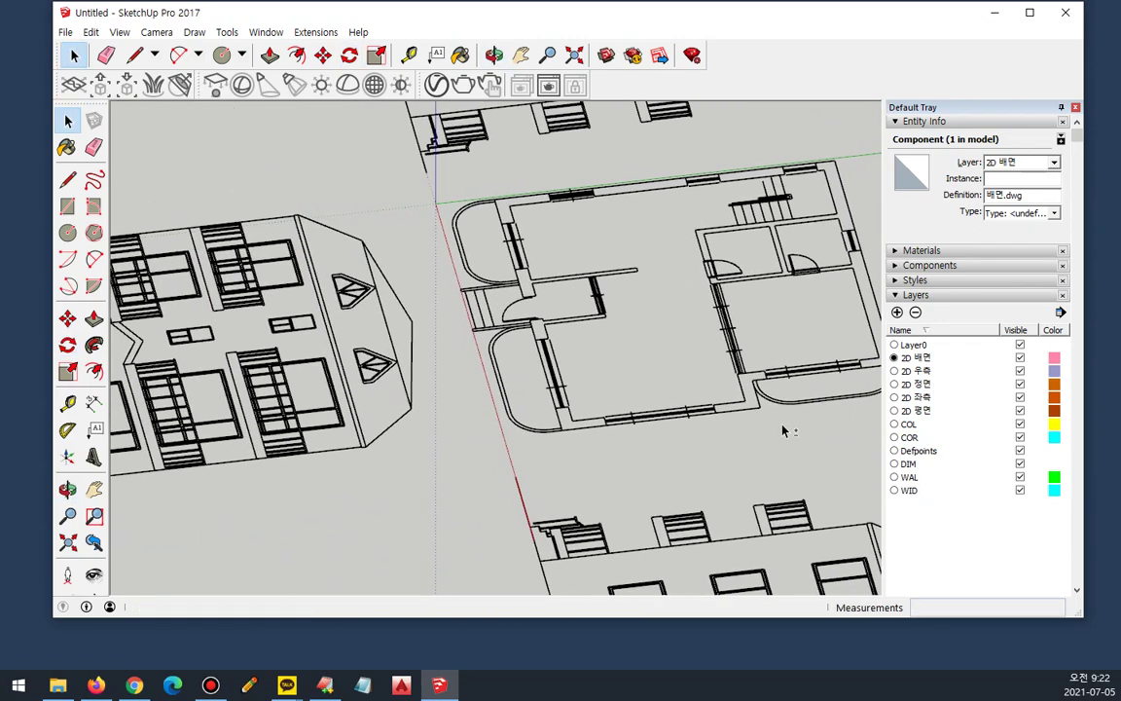
click(345, 457)
mouse_move(350, 483)
middle_down()
mouse_move(333, 478)
mouse_move(449, 448)
mouse_move(345, 488)
middle_up()
key(q)
click(309, 449)
click(560, 417)
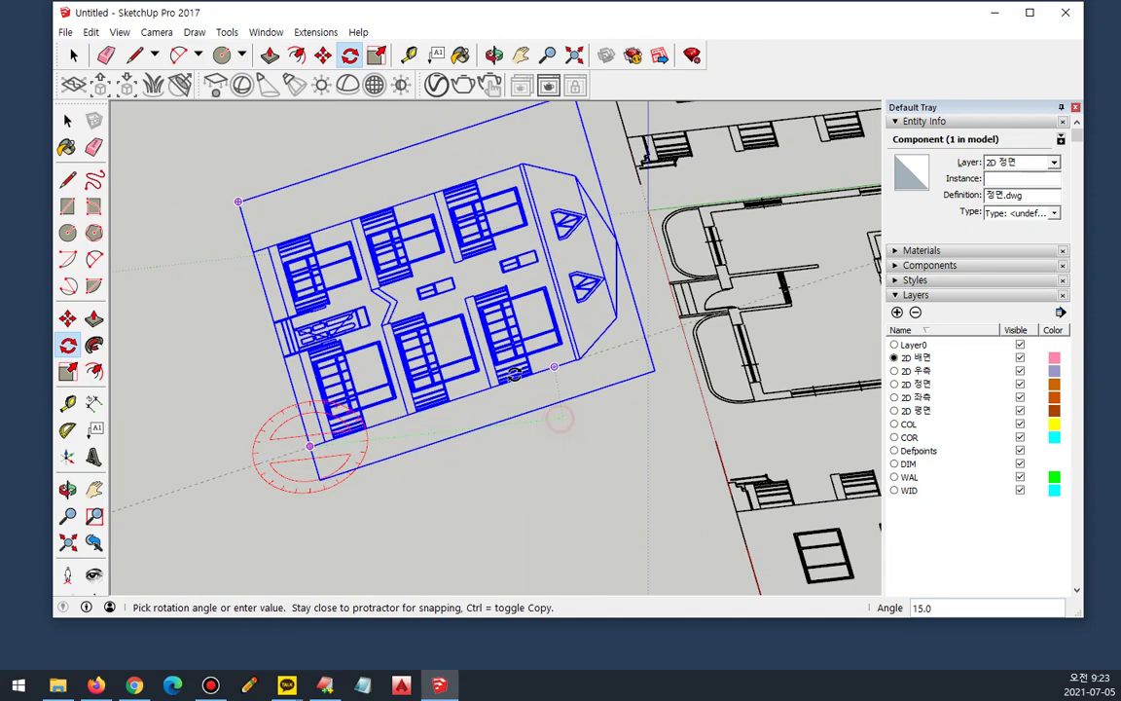
text(90)
key(Return)
key(space)
click(464, 437)
Step: Inspect the upright front and rear elevations, and switch to the standard top view to examine the side elevations beside the plan
scroll(465, 437, down, 3)
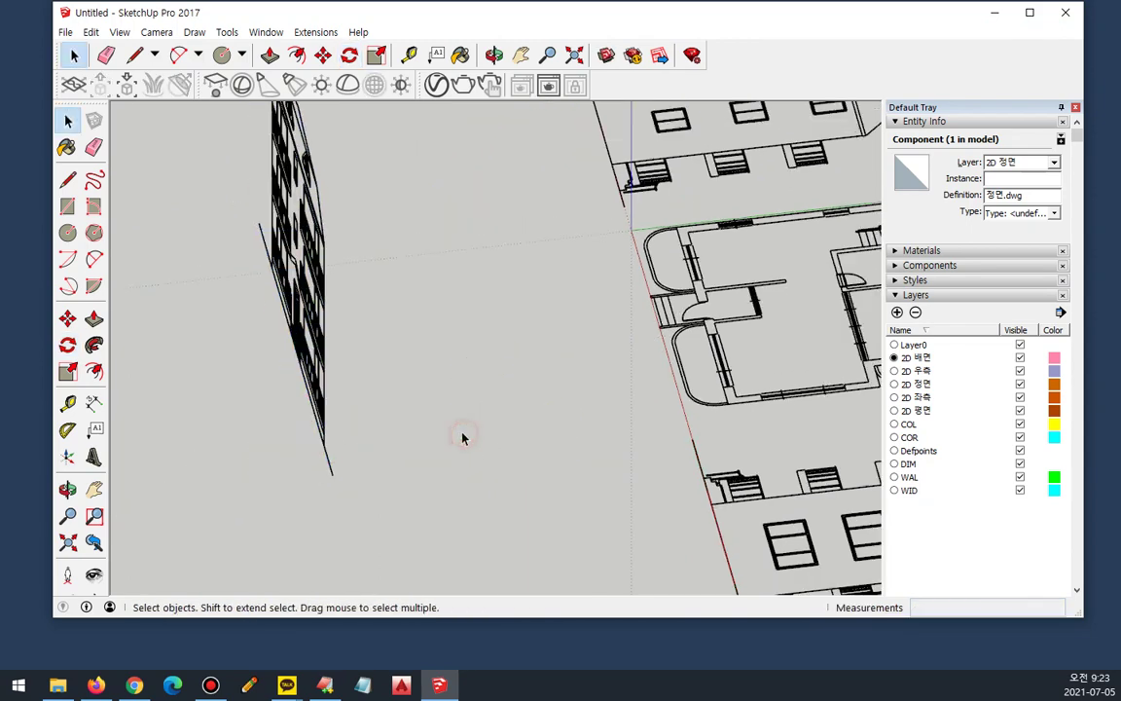
middle_drag(494, 396, 345, 452)
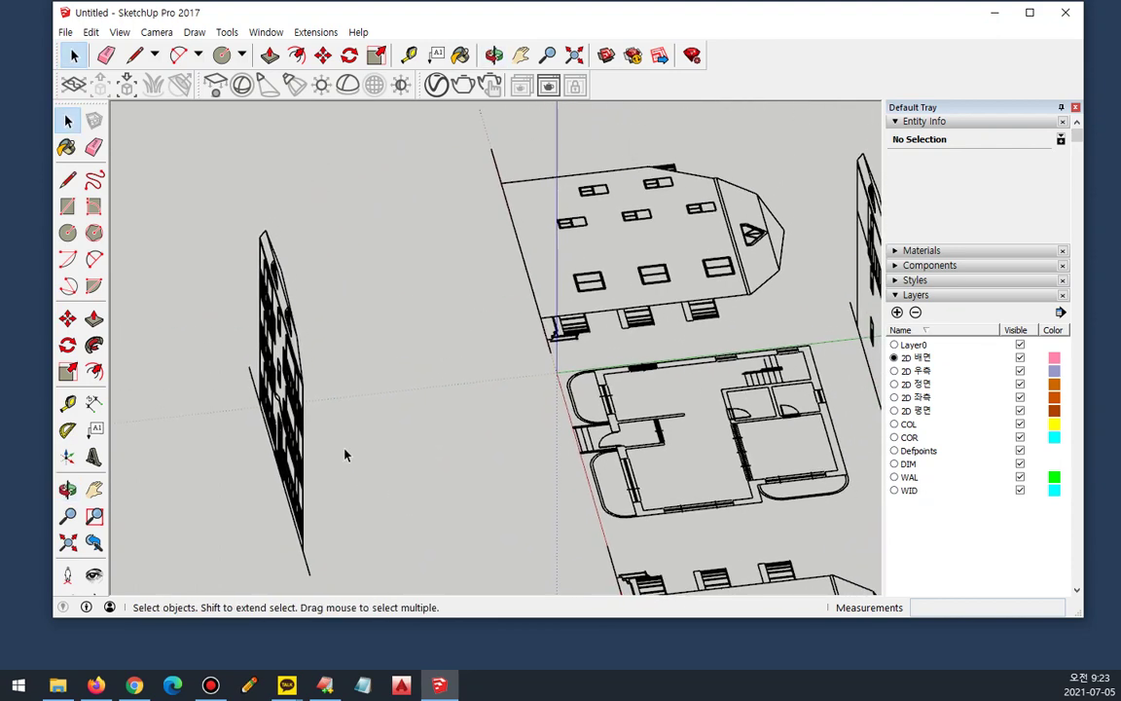
click(154, 32)
click(376, 85)
middle_drag(413, 321, 478, 258)
click(156, 32)
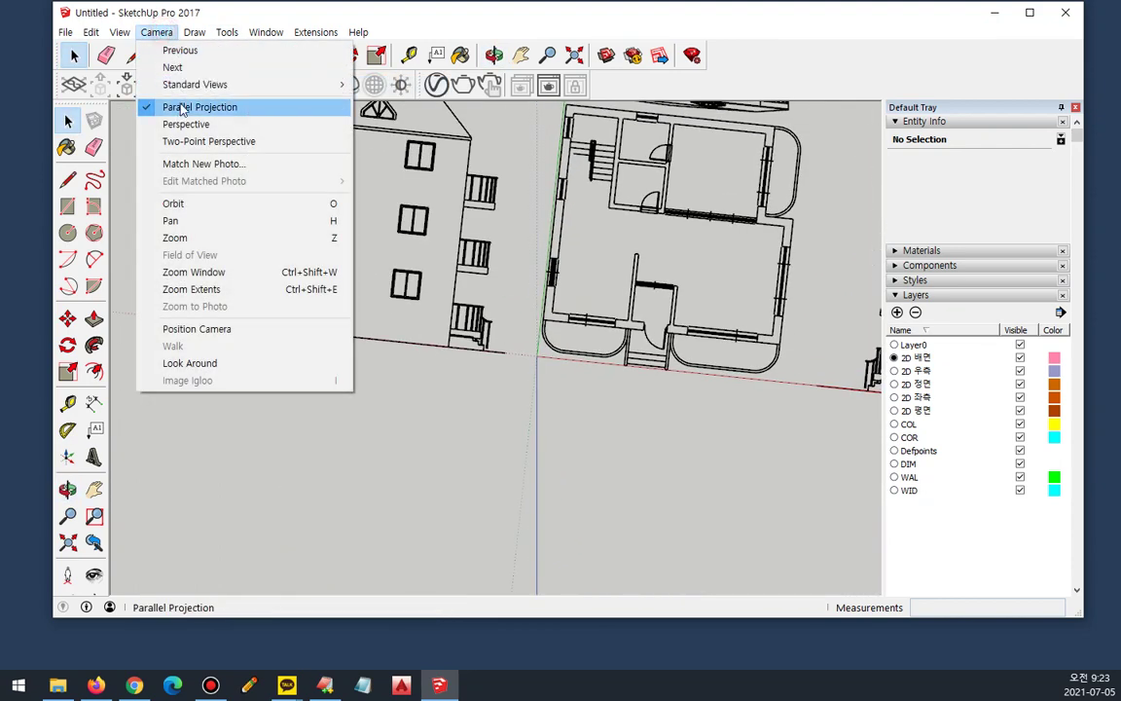
mouse_move(292, 84)
click(420, 83)
scroll(462, 291, down, 3)
shift+middle_drag(647, 329, 464, 321)
scroll(464, 322, down, 3)
scroll(464, 322, up, 2)
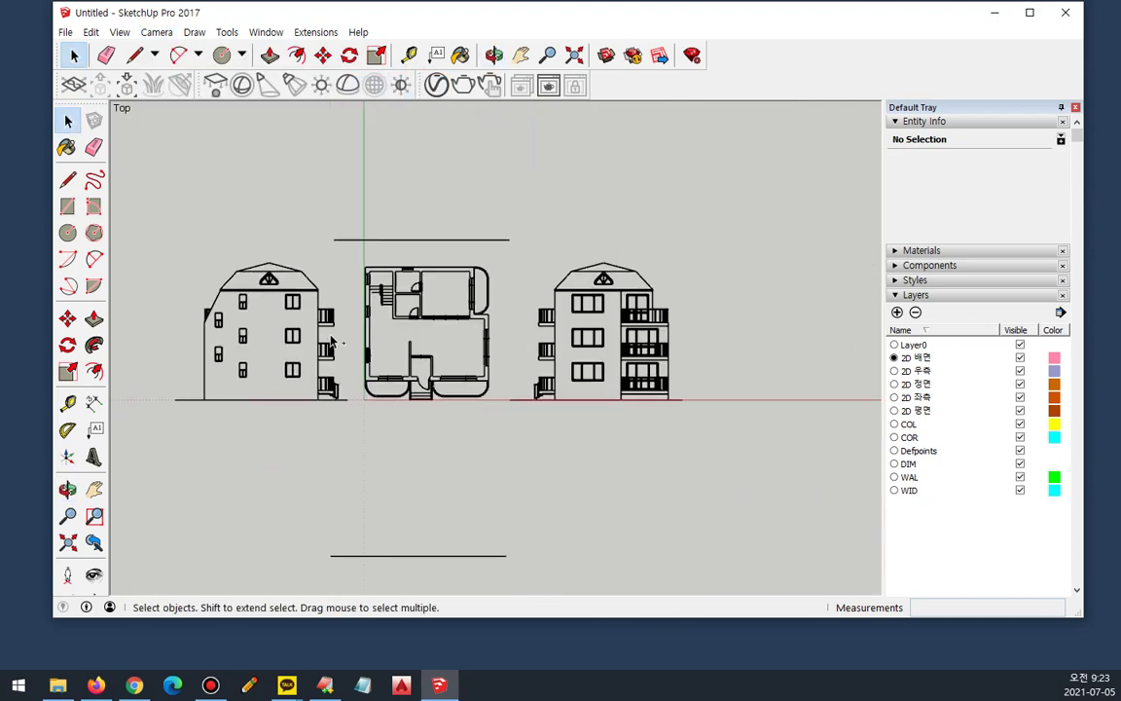
mouse_move(295, 392)
mouse_down()
mouse_move(265, 292)
mouse_move(321, 388)
mouse_up()
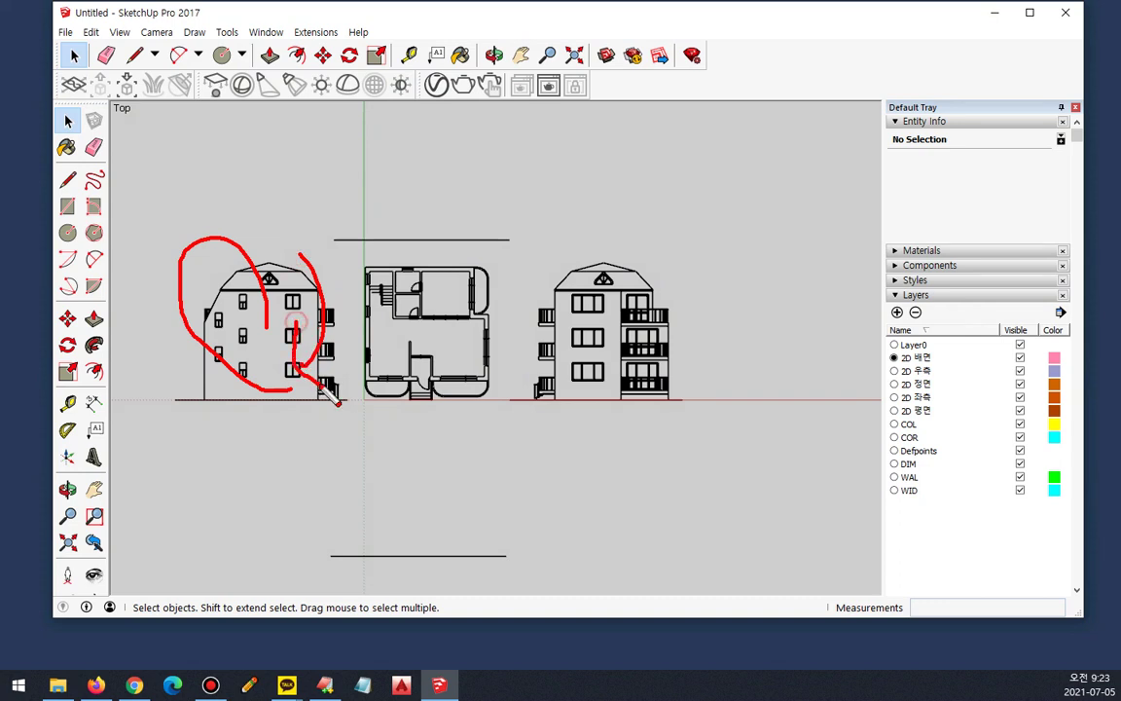
drag(632, 387, 633, 369)
mouse_move(532, 275)
mouse_down()
mouse_move(531, 394)
mouse_move(590, 433)
mouse_move(564, 471)
mouse_up()
key(Escape)
Step: Rotate the left elevation flat in plan by 90 degrees clockwise so its roof points toward the floor plan
click(290, 297)
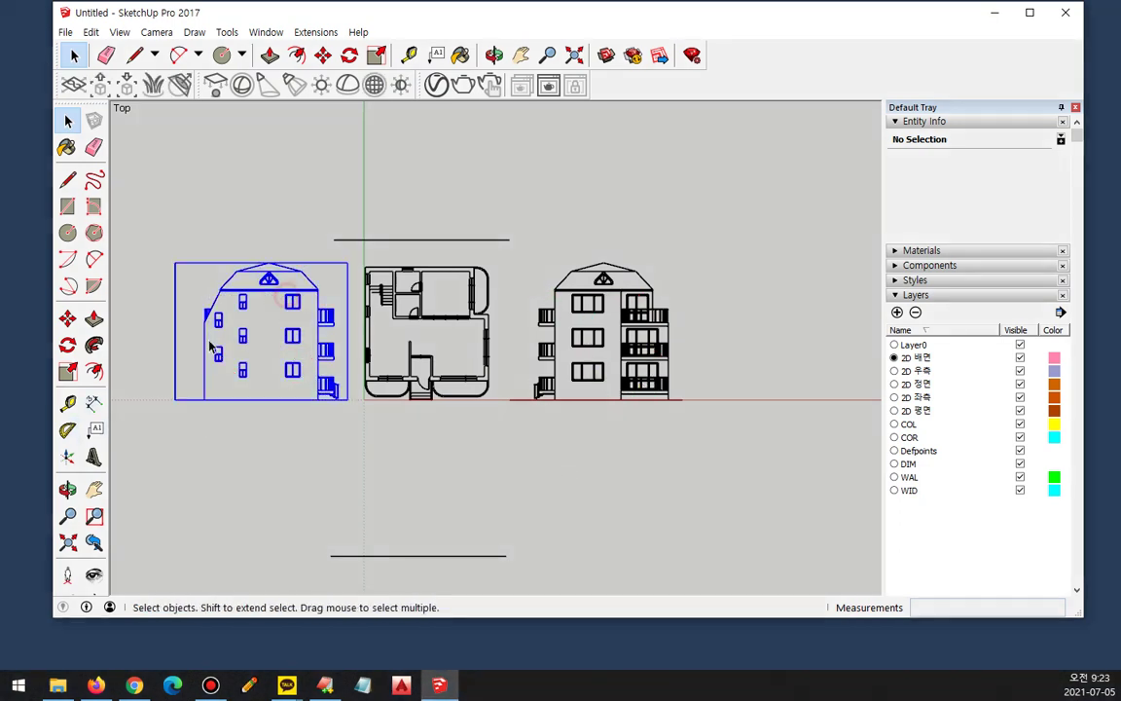
click(68, 344)
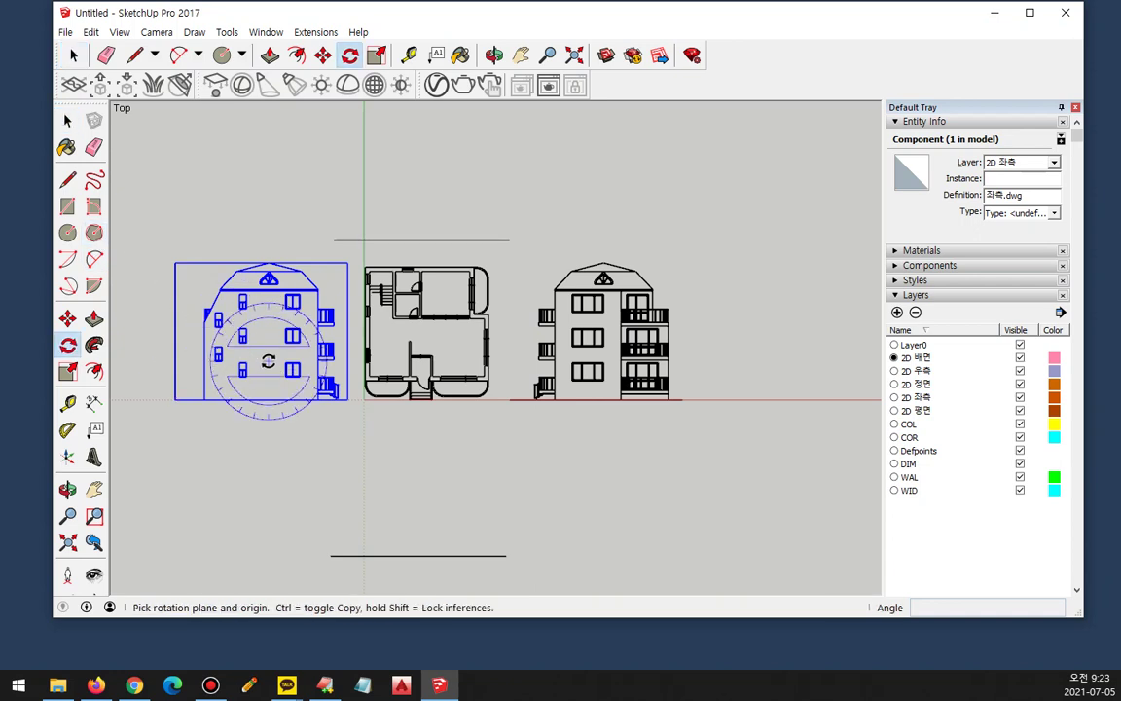
click(266, 347)
click(301, 347)
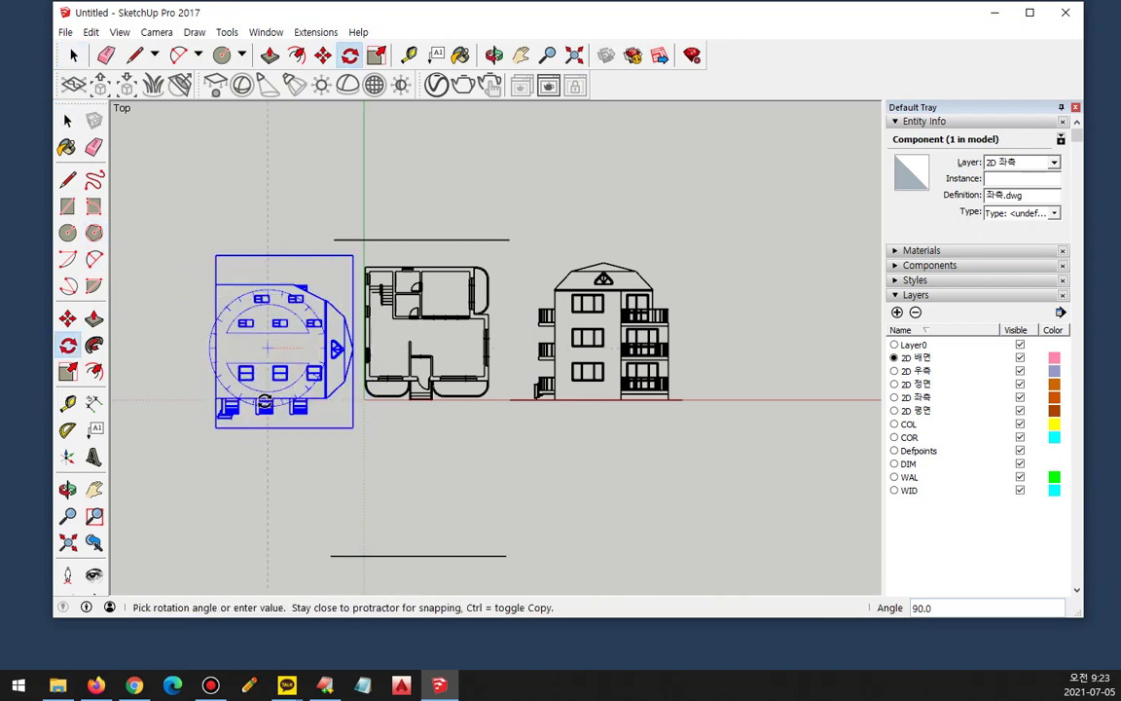
click(265, 401)
Step: Rotate the right elevation flat in plan a quarter turn counterclockwise so its roof points toward the floor plan
key(space)
click(615, 297)
key(q)
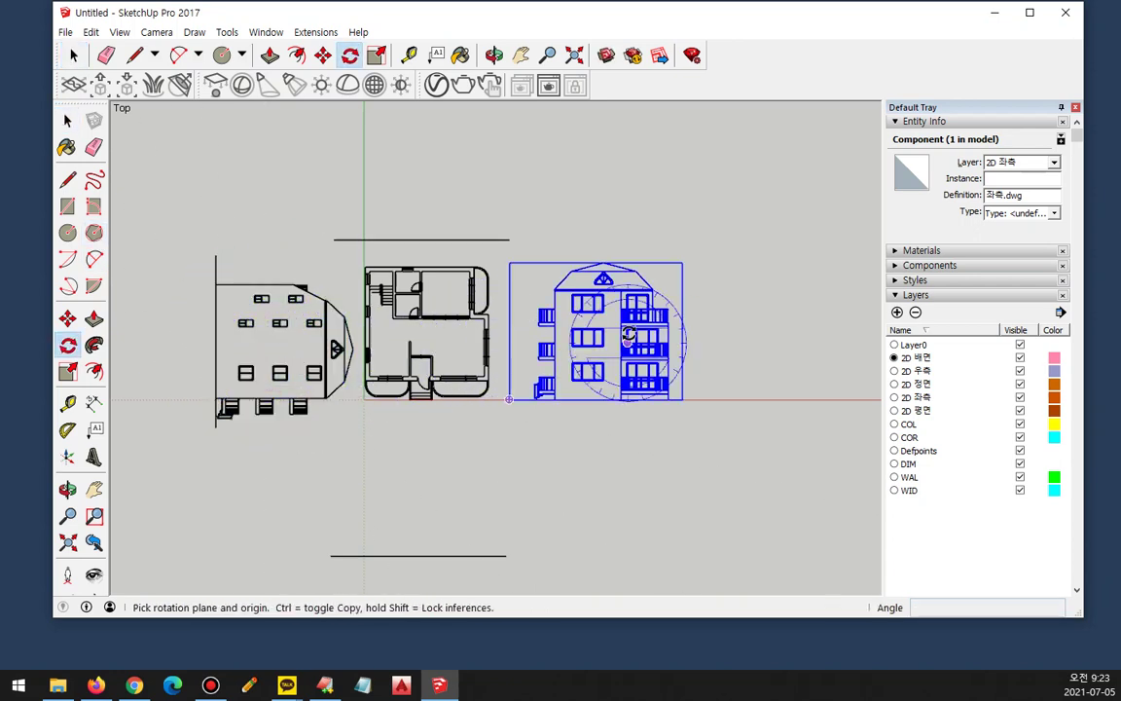
click(608, 332)
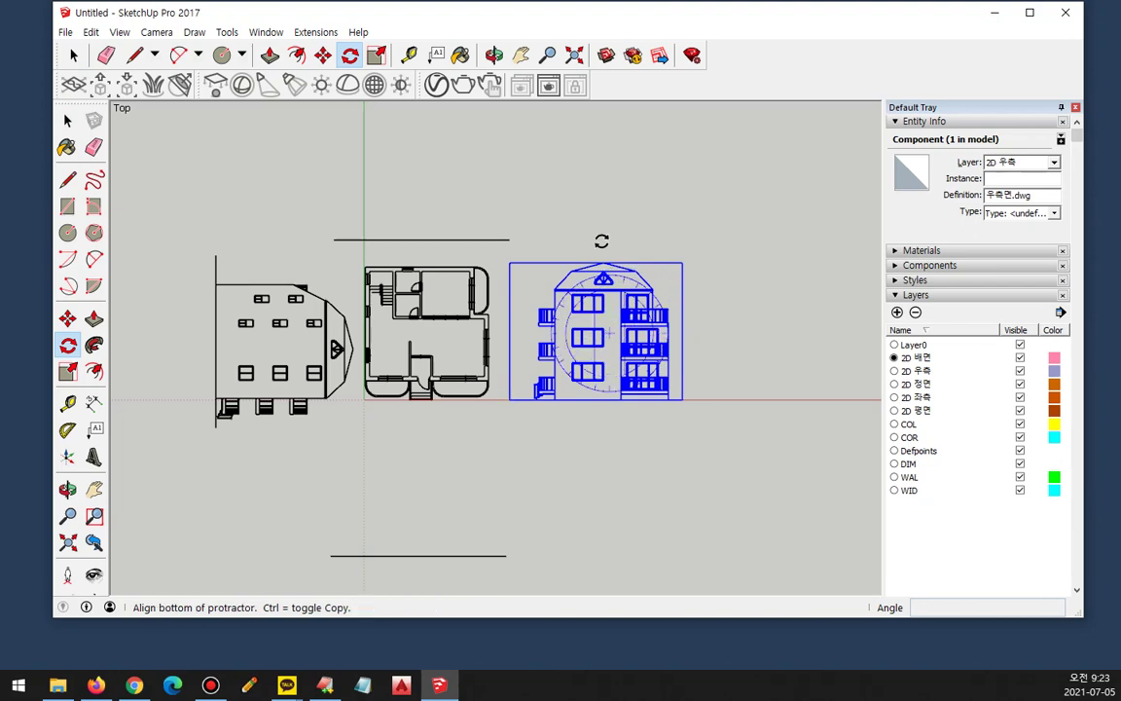
click(602, 241)
click(532, 333)
Step: Rotate the right elevation 90 degrees about its ground line to stand it upright
middle_drag(400, 442, 413, 310)
key(space)
middle_drag(264, 454, 360, 410)
click(121, 32)
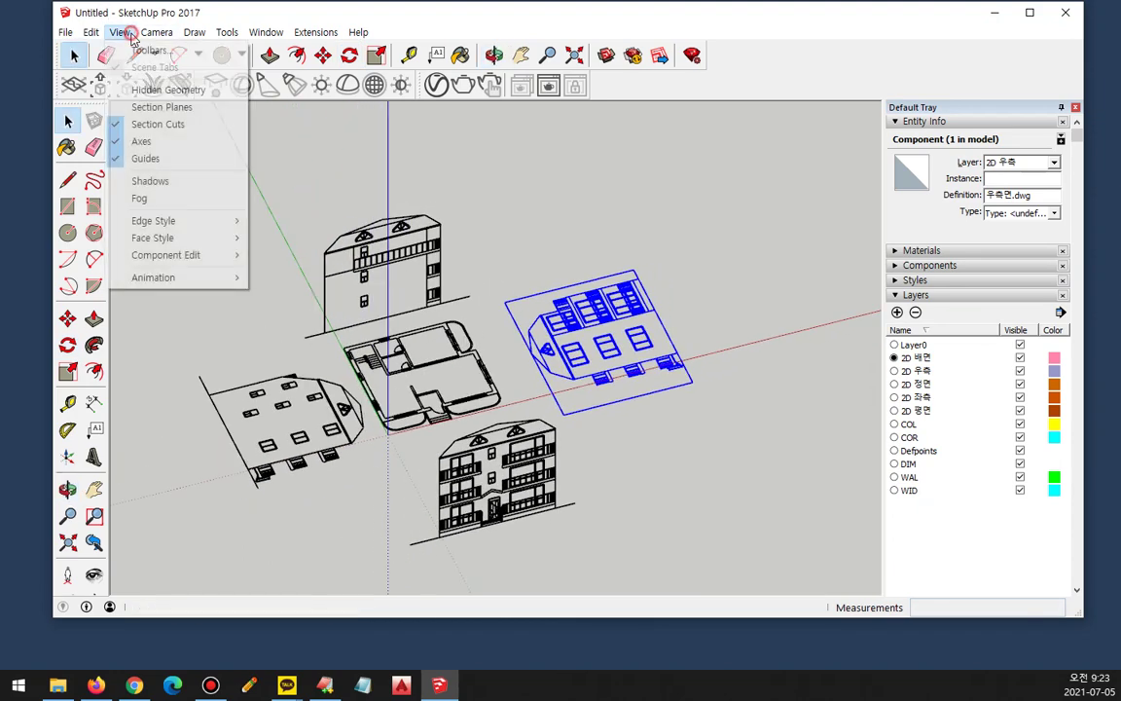
click(150, 121)
middle_drag(657, 405, 454, 369)
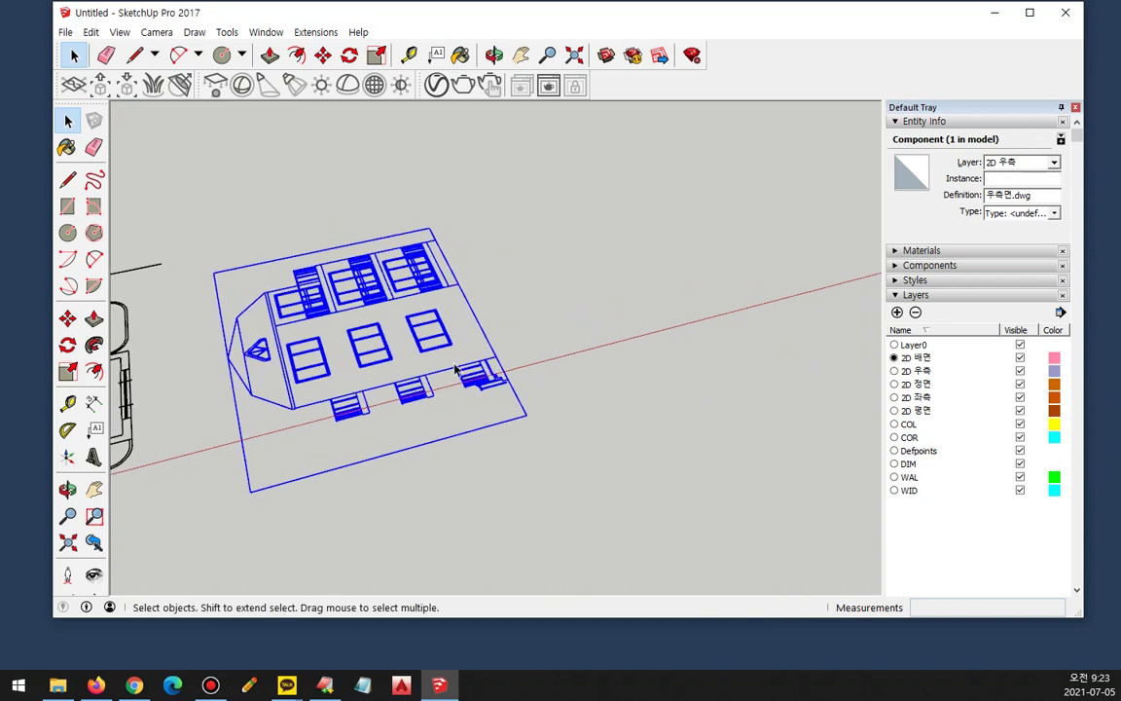
key(q)
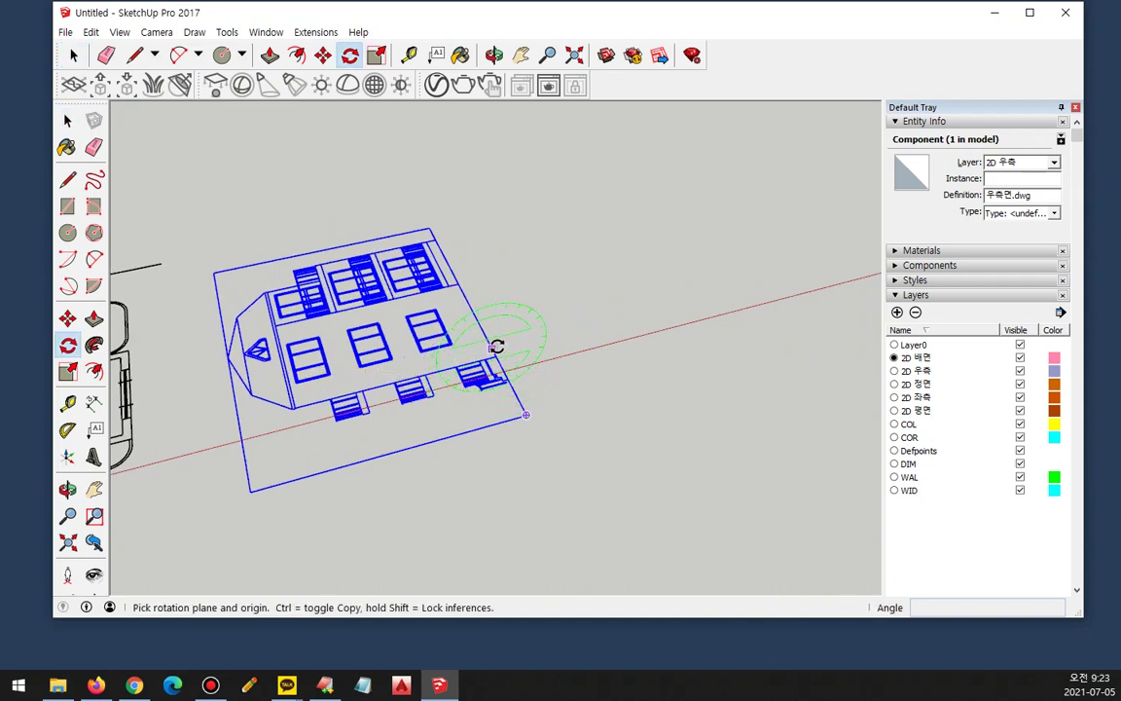
scroll(498, 356, up, 2)
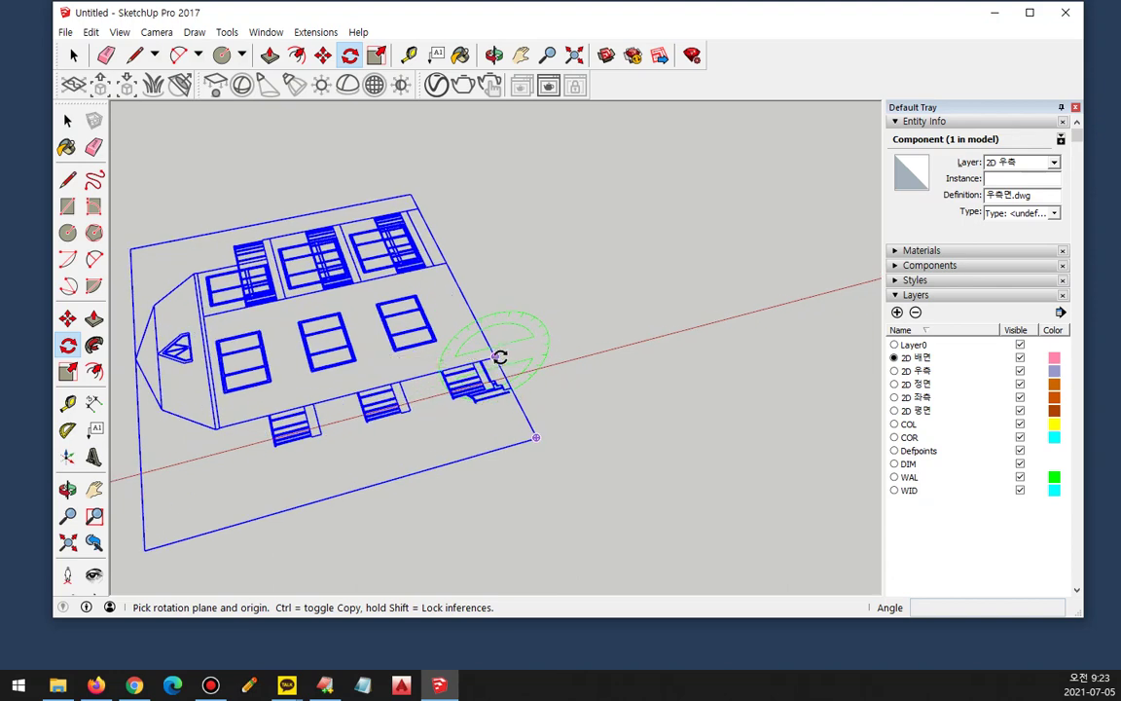
click(499, 357)
click(258, 416)
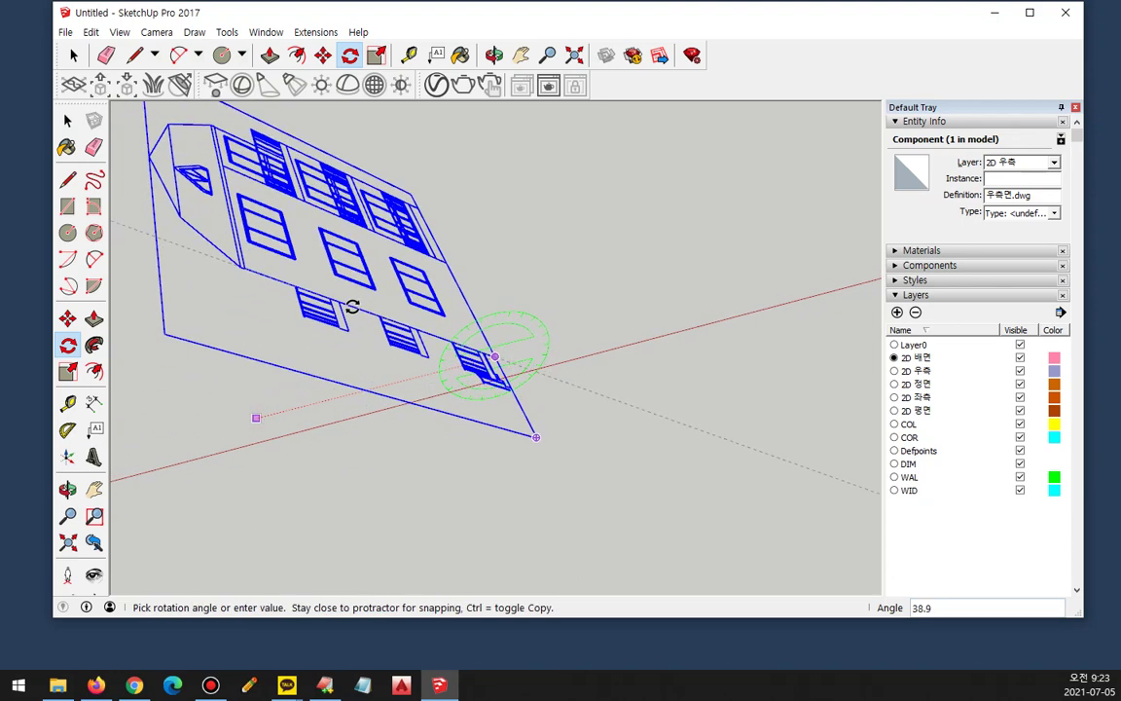
text(90)
key(Return)
Step: Select the left elevation lying beside the floor plan for rotation
middle_drag(352, 306, 365, 343)
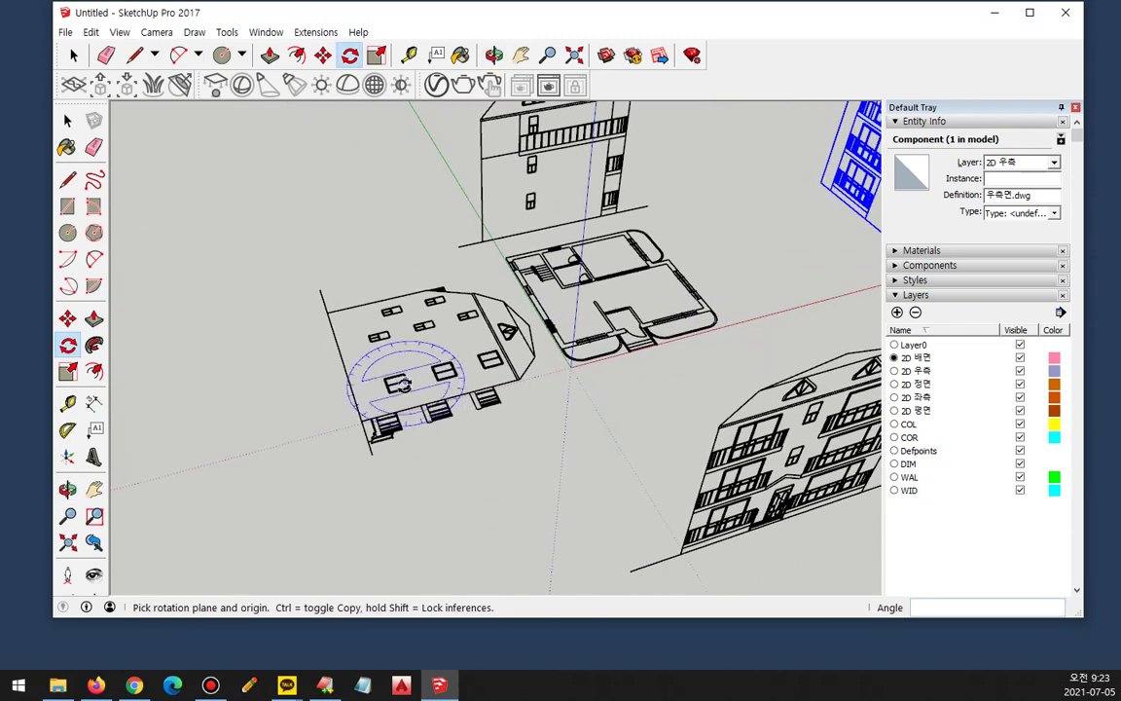
key(space)
click(378, 429)
key(q)
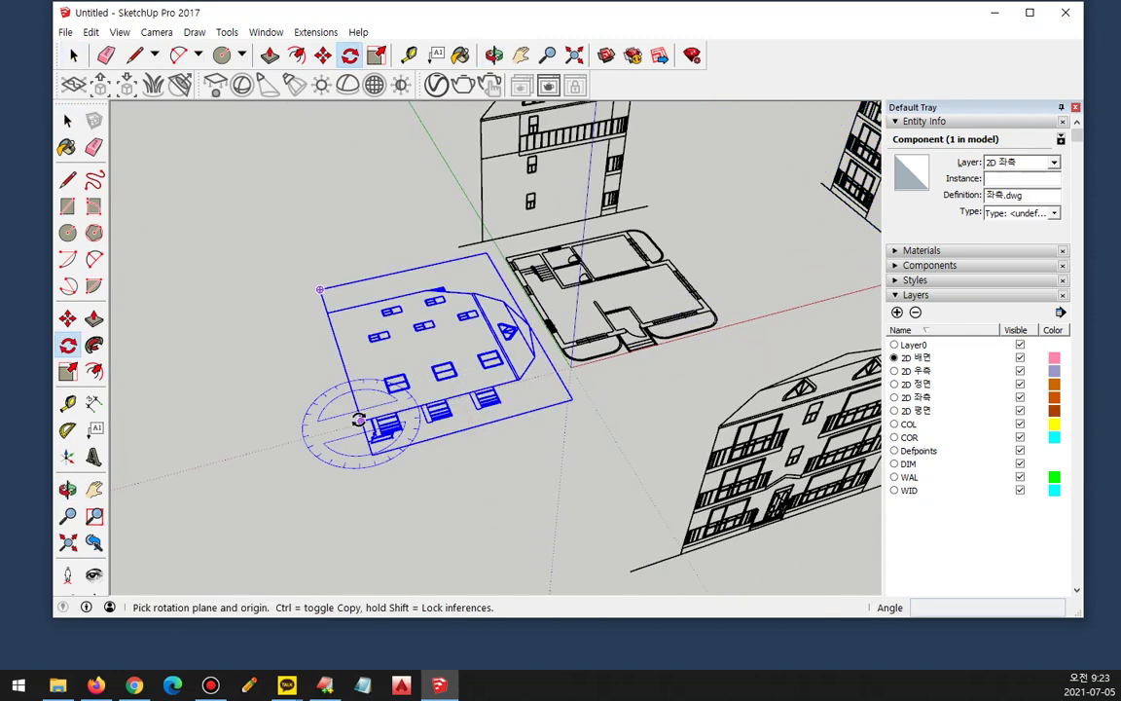
click(361, 421)
click(441, 396)
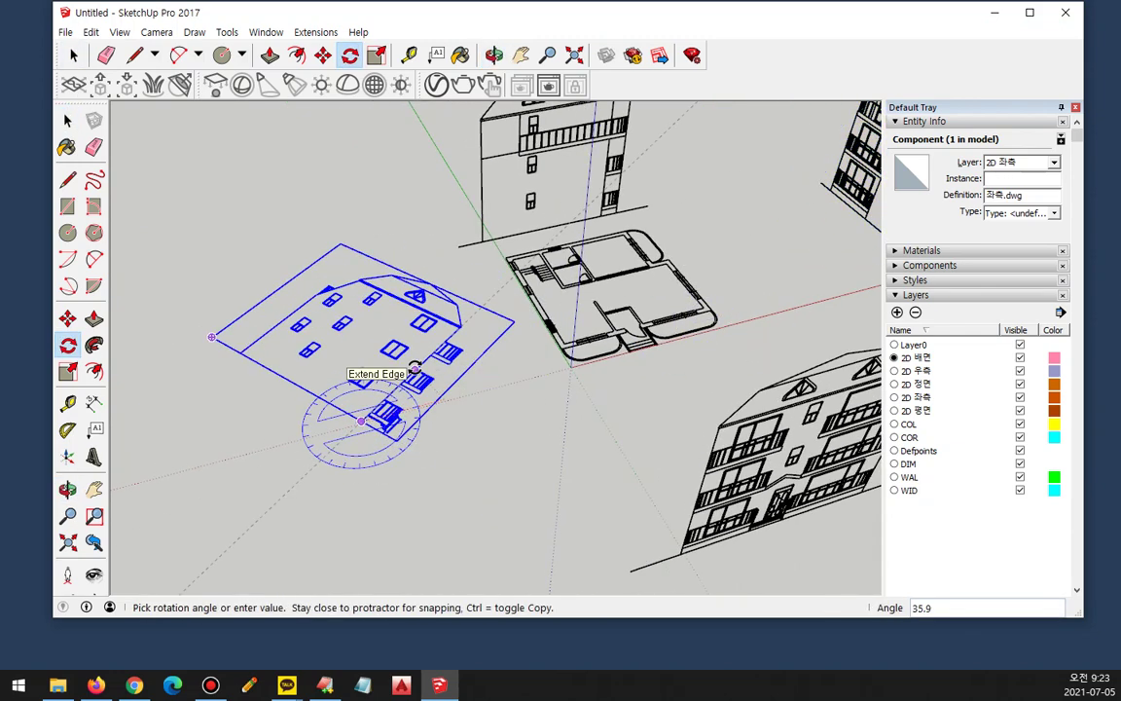
key(Escape)
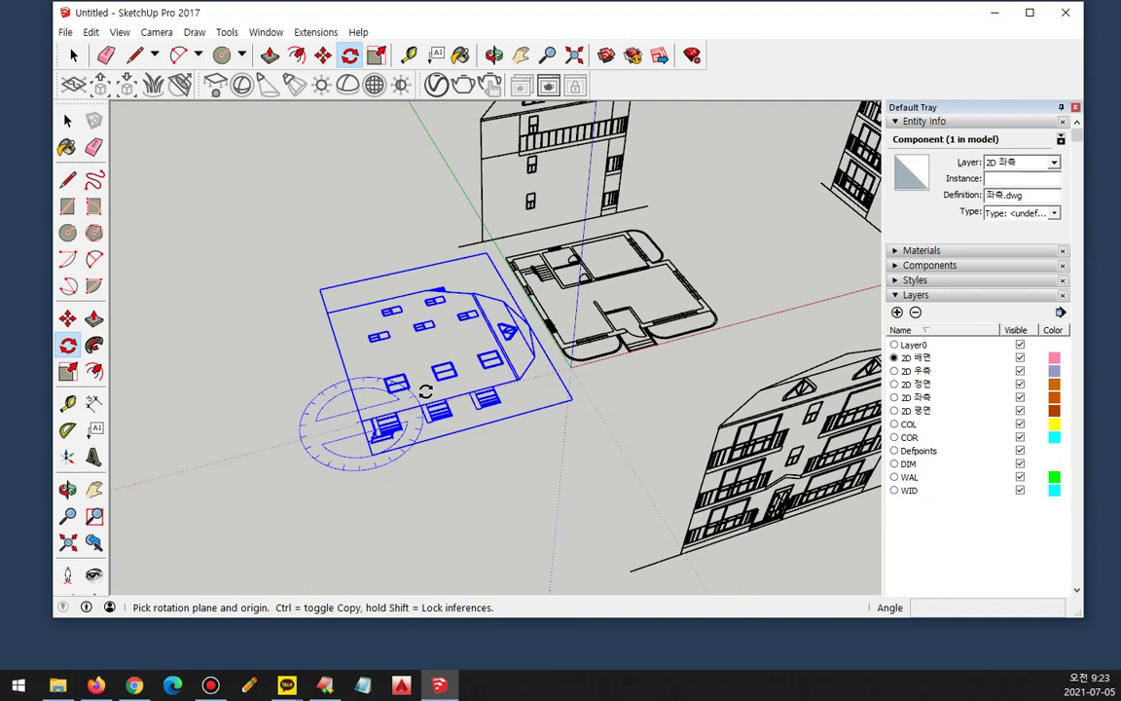
Step: Rotate the left elevation about its ground line so it stands upright, perpendicular to the floor plan
click(359, 419)
click(397, 362)
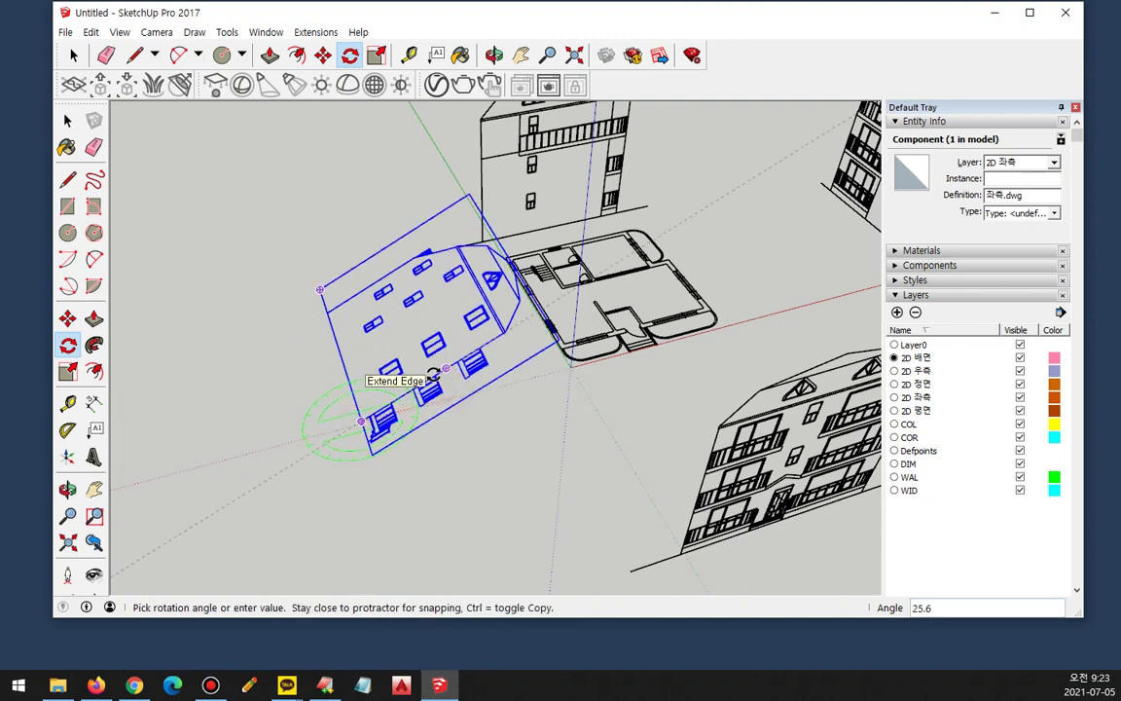
key(Return)
scroll(433, 374, down, 4)
middle_drag(433, 373, 215, 323)
key(space)
middle_drag(491, 452, 425, 393)
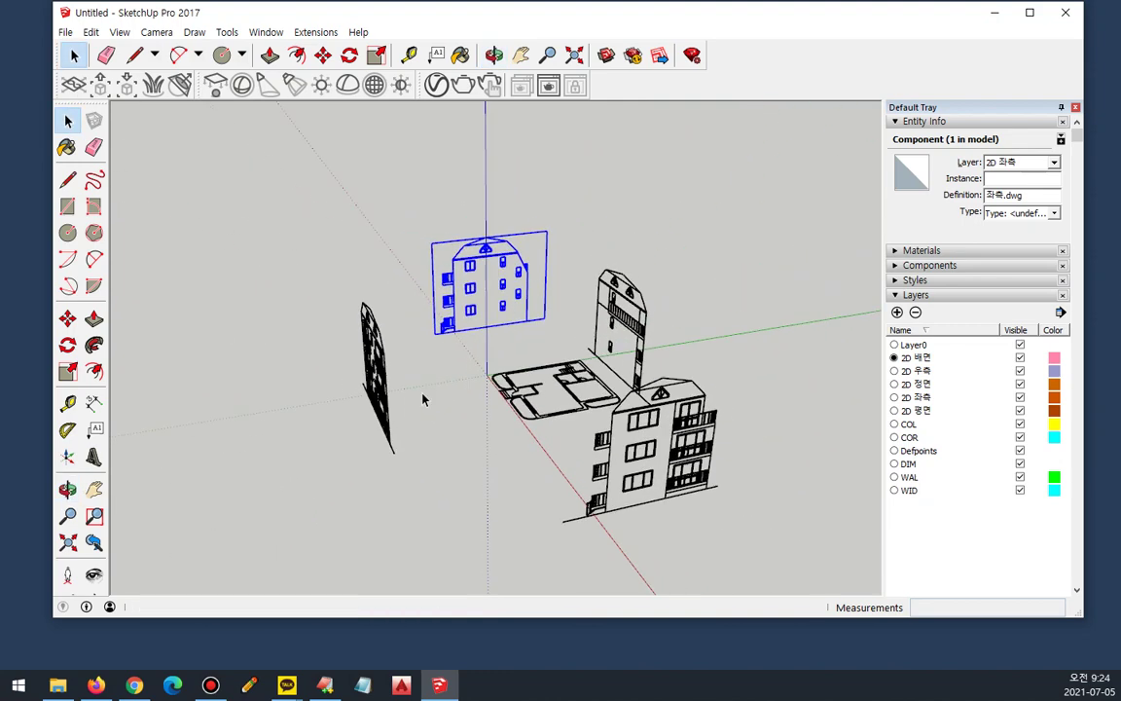
key(ctrl+2)
mouse_move(432, 285)
mouse_down()
mouse_move(366, 341)
mouse_move(570, 287)
mouse_move(425, 285)
mouse_up()
key(Escape)
Step: Move the front elevation by the ground corner of its right wall onto the floor plan's front-right outer wall corner
middle_drag(409, 451, 532, 437)
scroll(448, 457, up, 5)
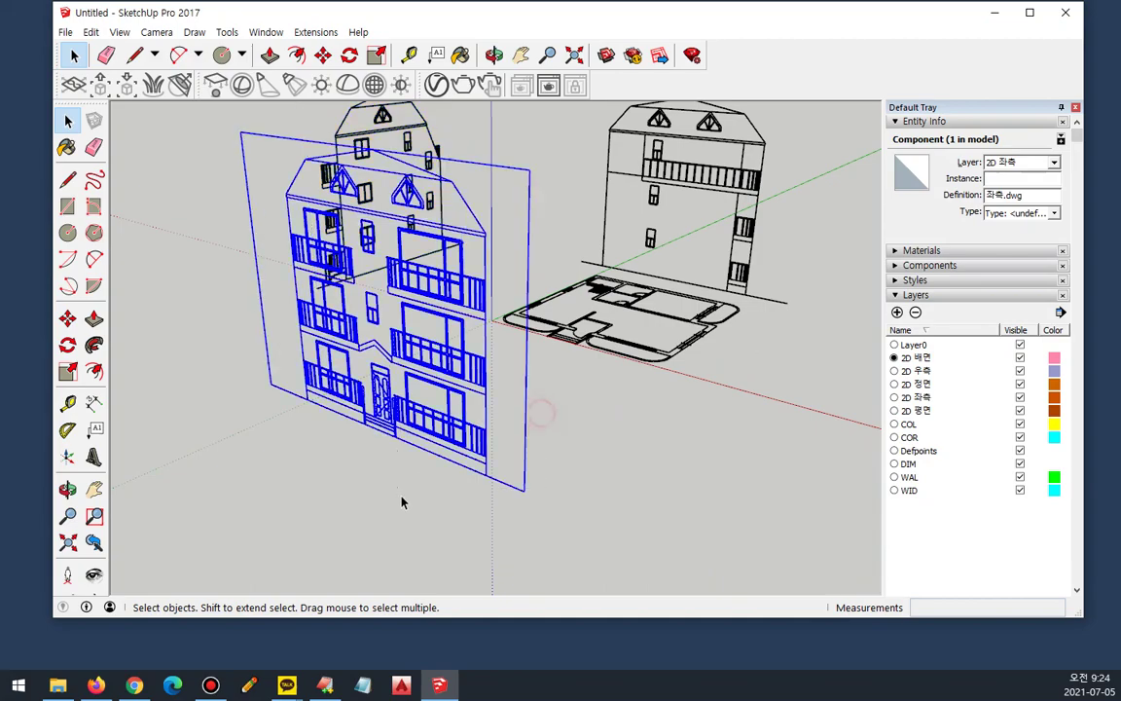
key(m)
scroll(481, 495, up, 3)
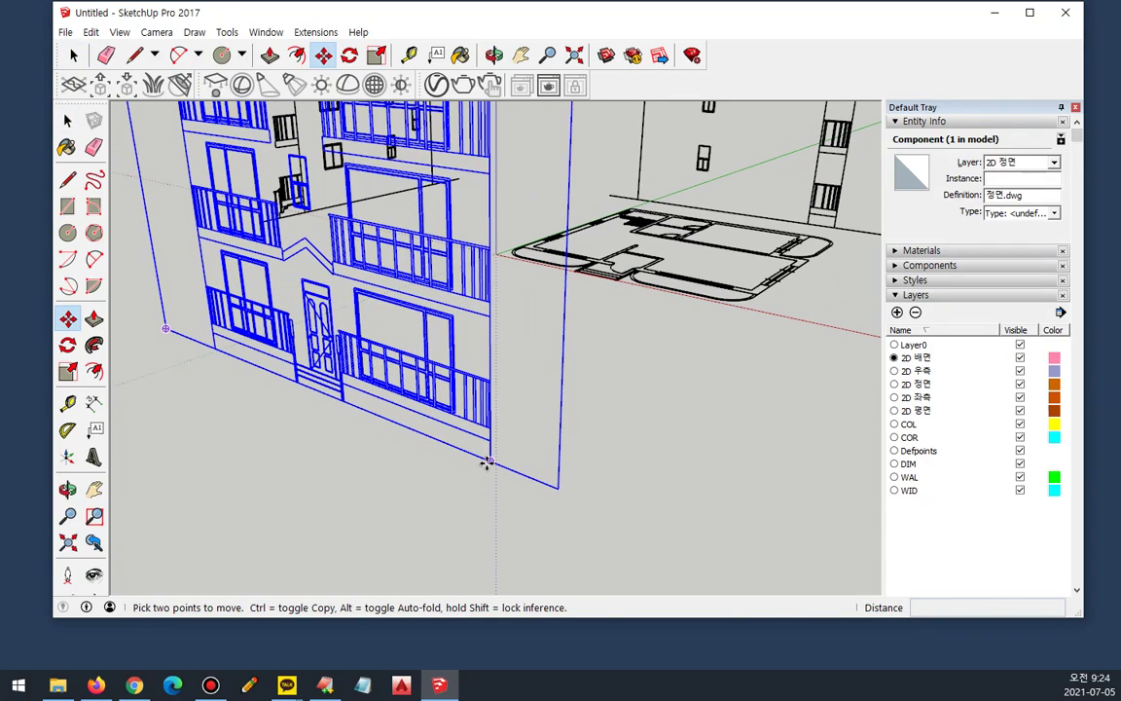
click(489, 463)
scroll(766, 289, up, 3)
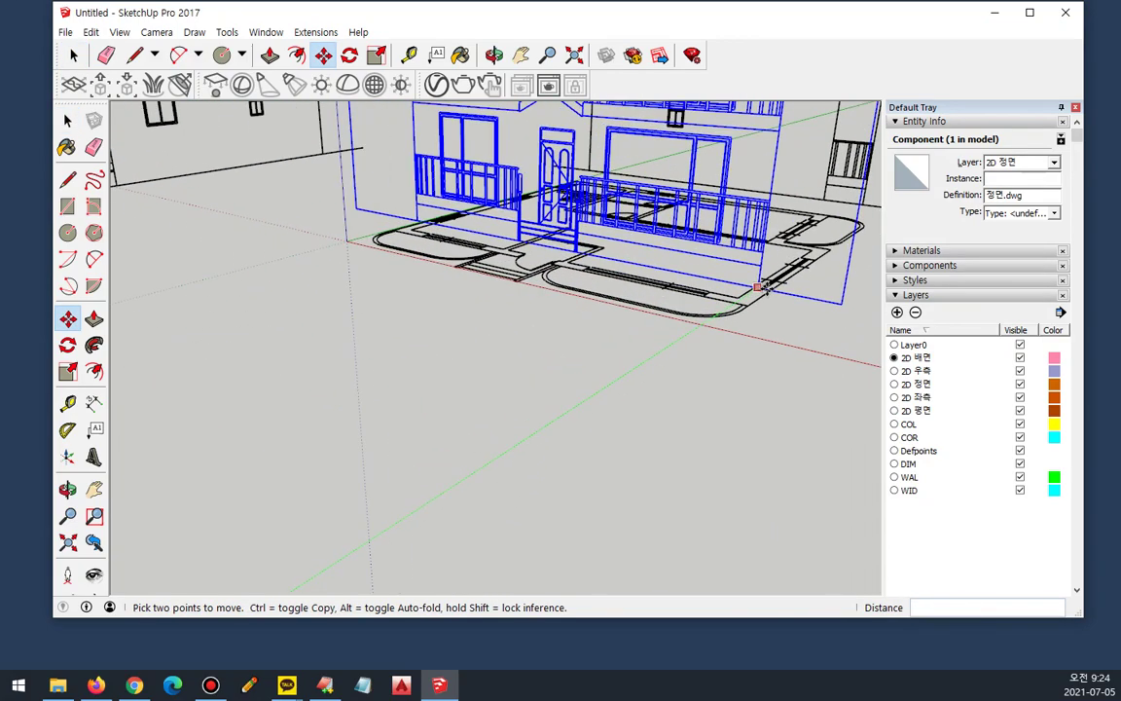
middle_drag(766, 289, 658, 468)
scroll(651, 498, up, 2)
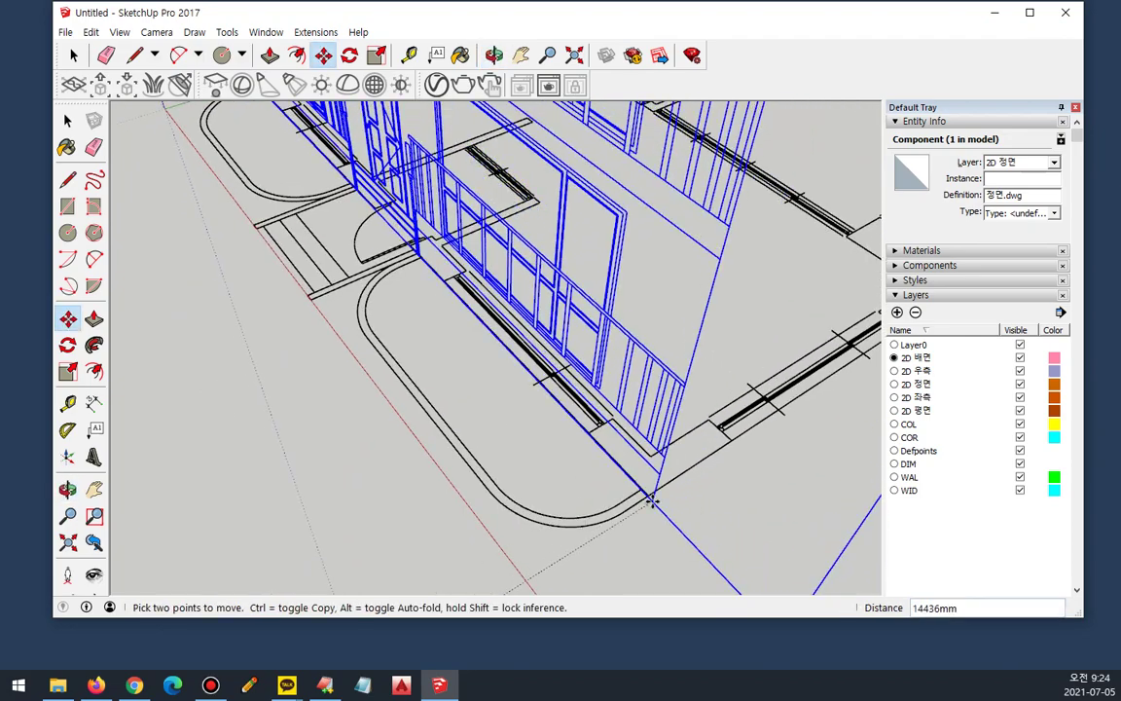
click(649, 498)
Step: Move the rear elevation by its ground-level wall corner onto the floor plan's rear-right outer wall corner, and deselect it
scroll(652, 499, down, 4)
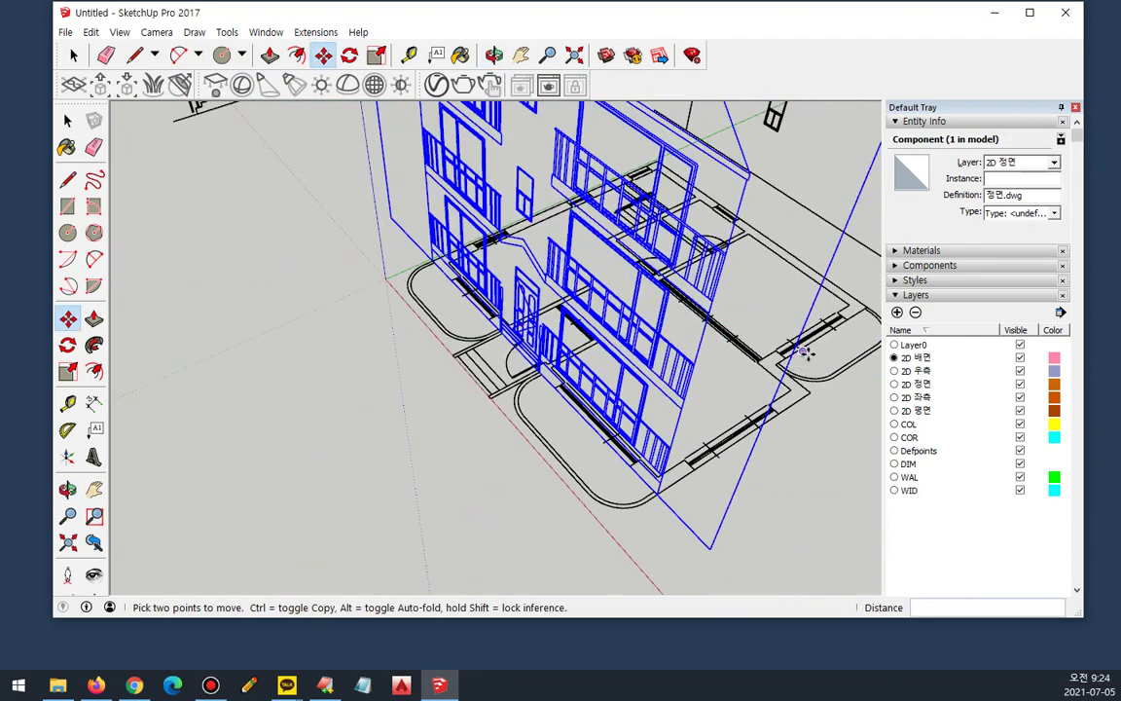
shift+middle_drag(805, 353, 332, 504)
key(space)
click(463, 452)
scroll(462, 443, up, 2)
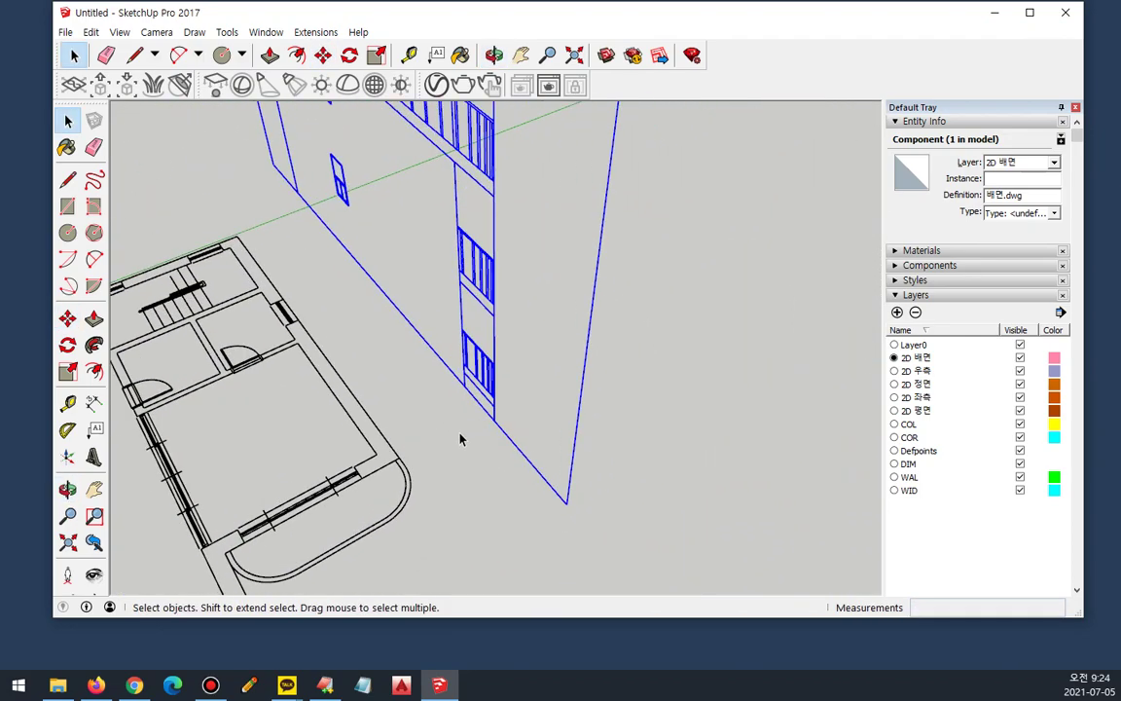
middle_drag(460, 439, 556, 418)
key(m)
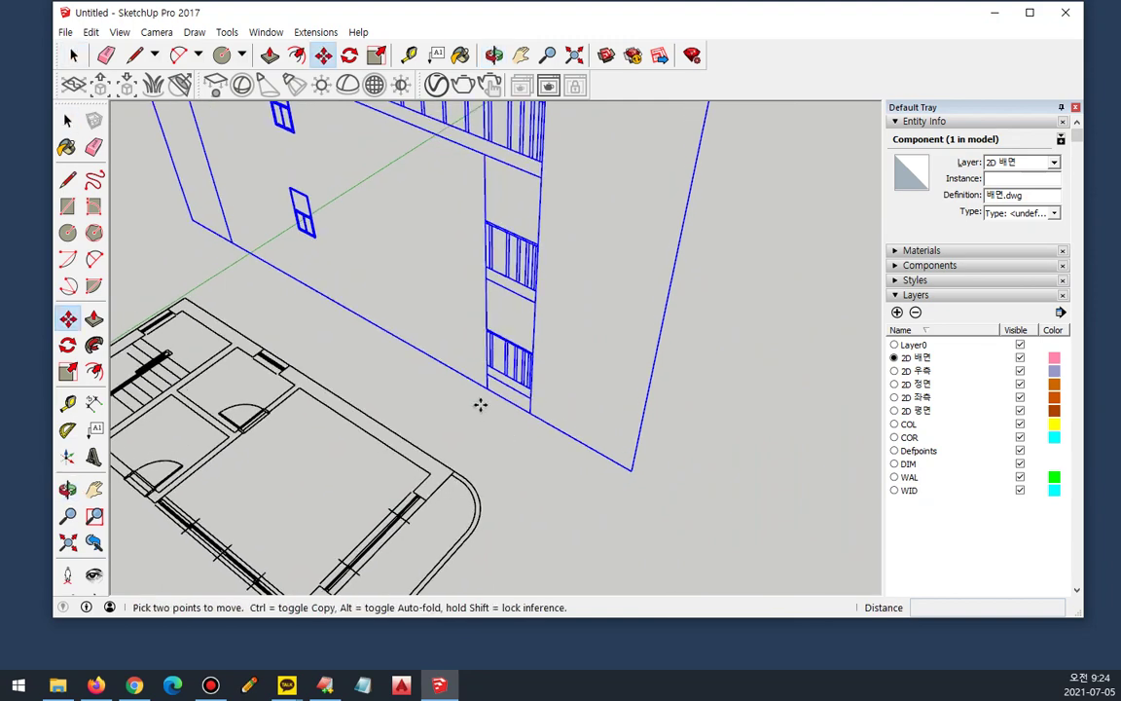
click(483, 391)
click(453, 470)
scroll(388, 502, down, 3)
key(space)
click(460, 556)
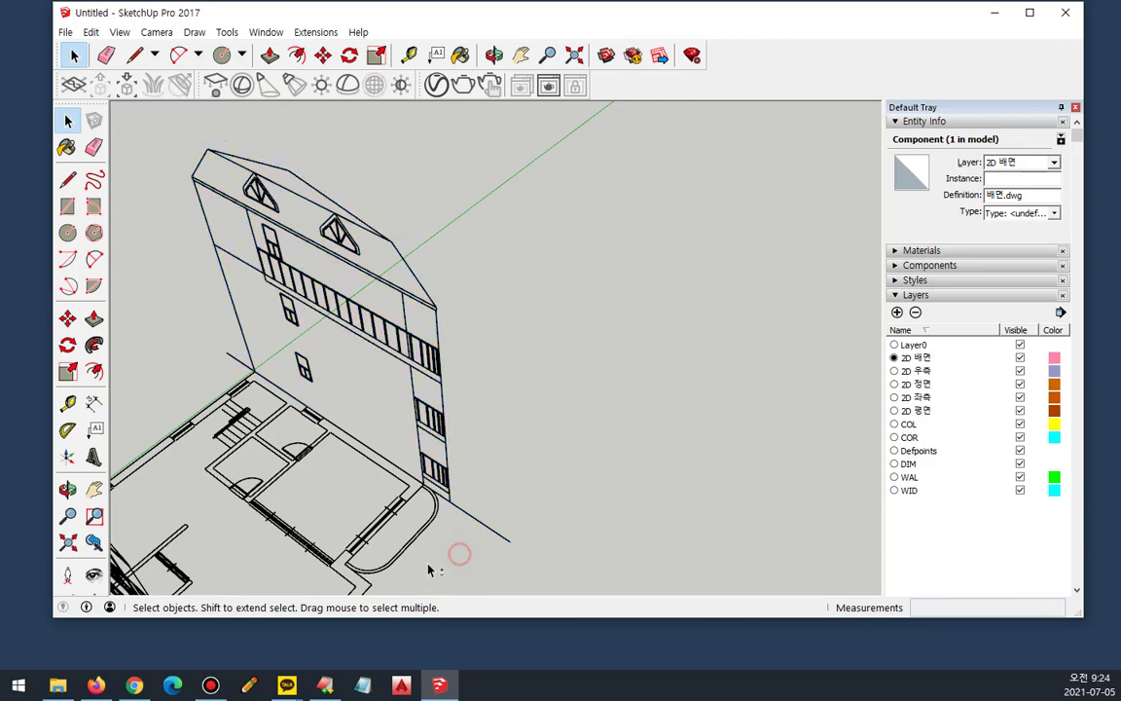
Step: Move the right elevation by its front wall's ground corner onto the floor plan's front-right corner, and deselect it
shift+middle_drag(430, 570, 428, 135)
middle_drag(623, 336, 492, 452)
click(491, 452)
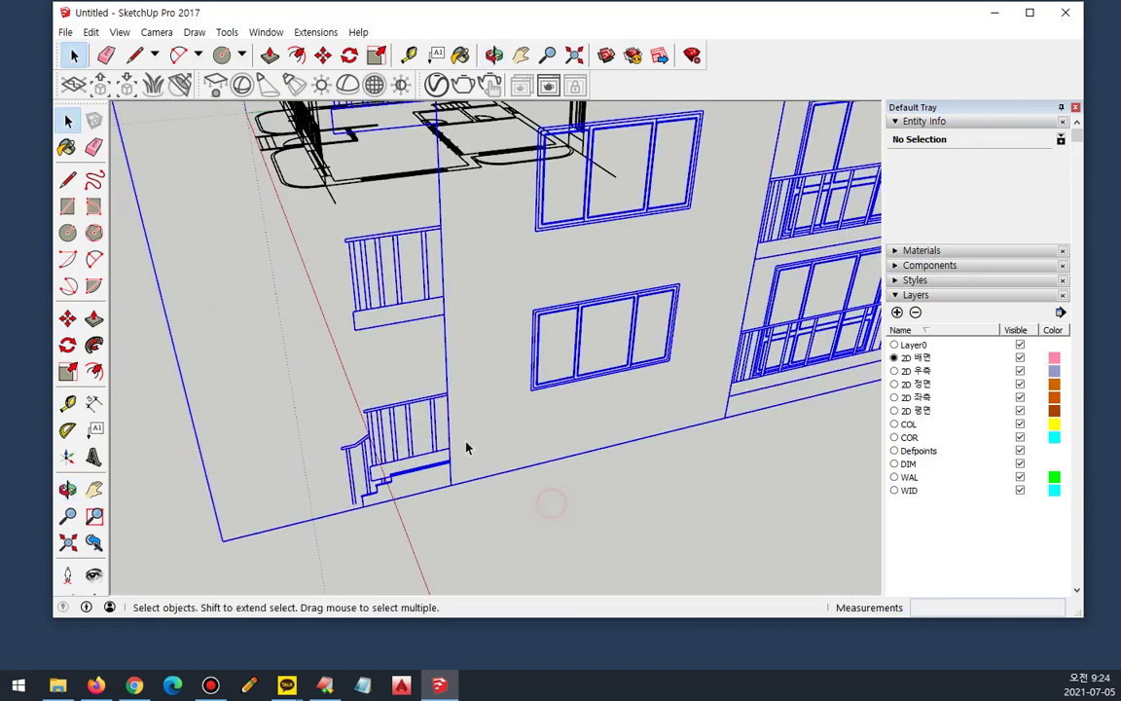
key(m)
click(451, 486)
middle_drag(376, 293, 457, 304)
middle_drag(302, 231, 479, 175)
scroll(174, 335, up, 2)
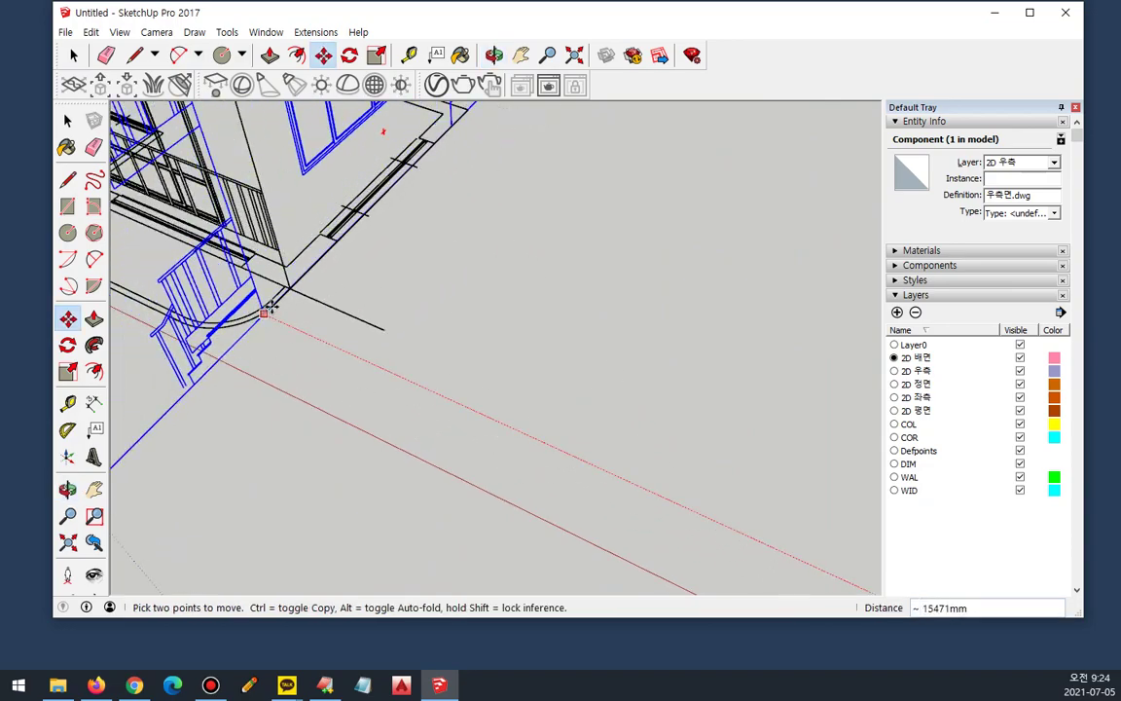
click(294, 286)
scroll(326, 363, down, 3)
key(space)
click(428, 353)
Step: Move the left elevation by its rear wall's ground corner onto the floor plan's rear-left corner, and deselect it
scroll(244, 383, down, 2)
shift+middle_drag(297, 387, 650, 426)
middle_drag(188, 277, 797, 245)
middle_drag(377, 391, 583, 300)
shift+middle_drag(486, 588, 492, 537)
drag(616, 574, 552, 519)
middle_drag(553, 518, 476, 487)
key(m)
click(446, 494)
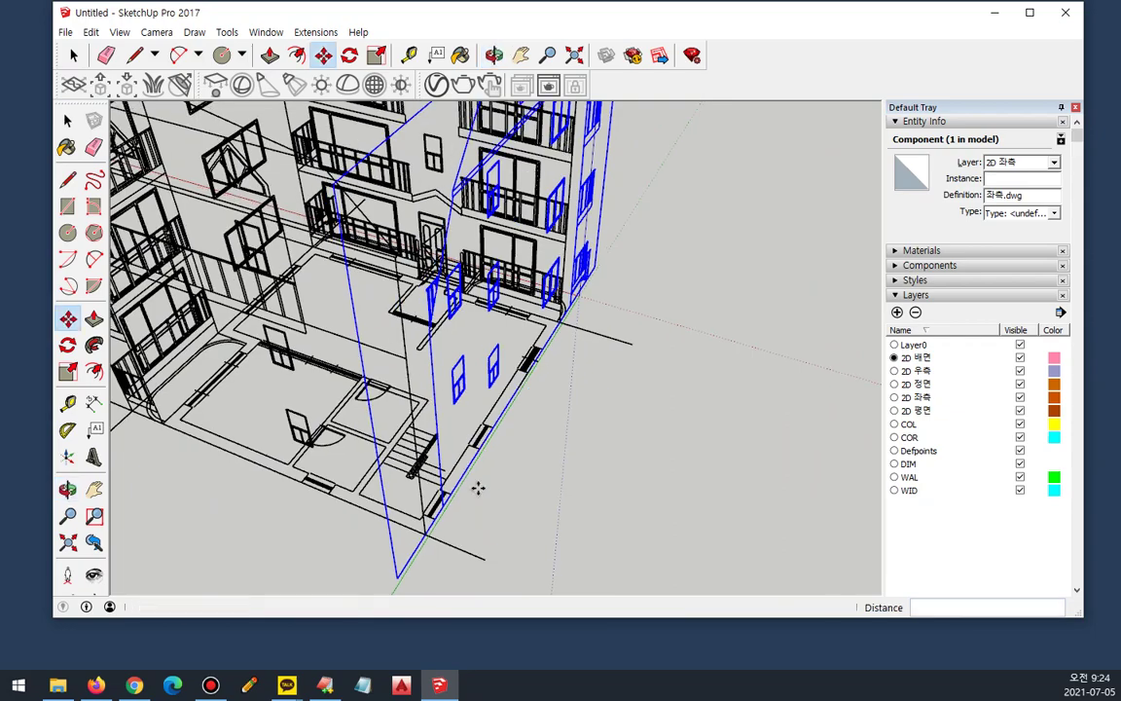
click(425, 533)
key(space)
click(640, 482)
scroll(638, 482, down, 4)
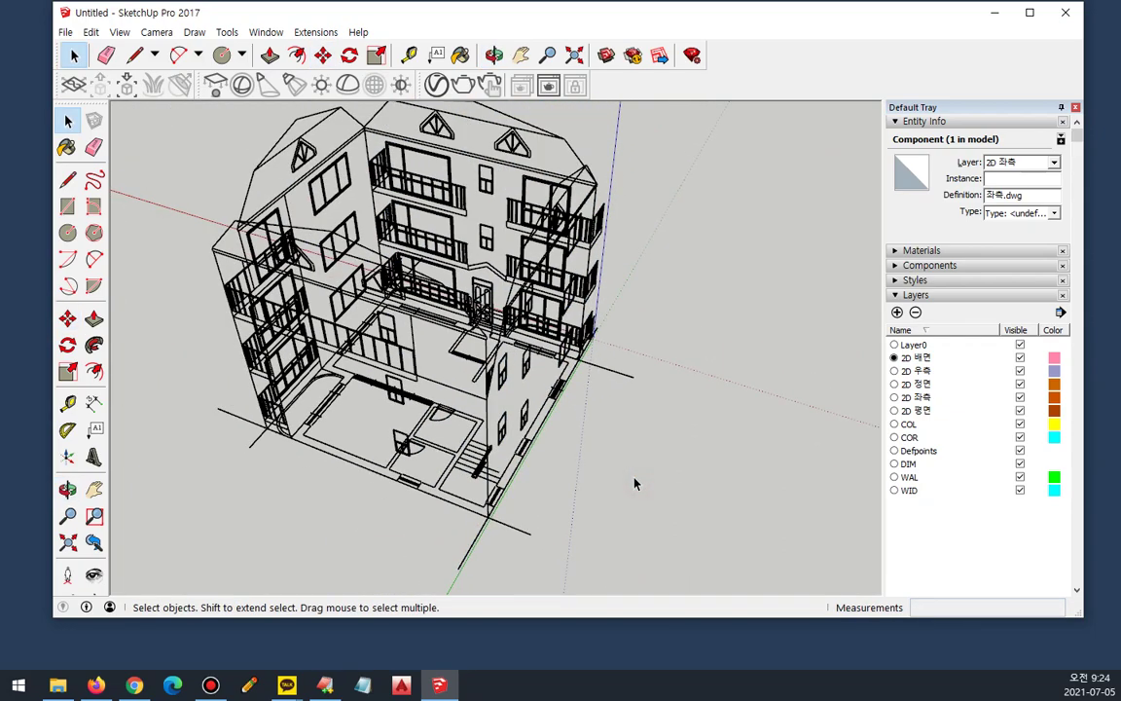
middle_drag(654, 455, 39, 402)
middle_drag(642, 430, 600, 401)
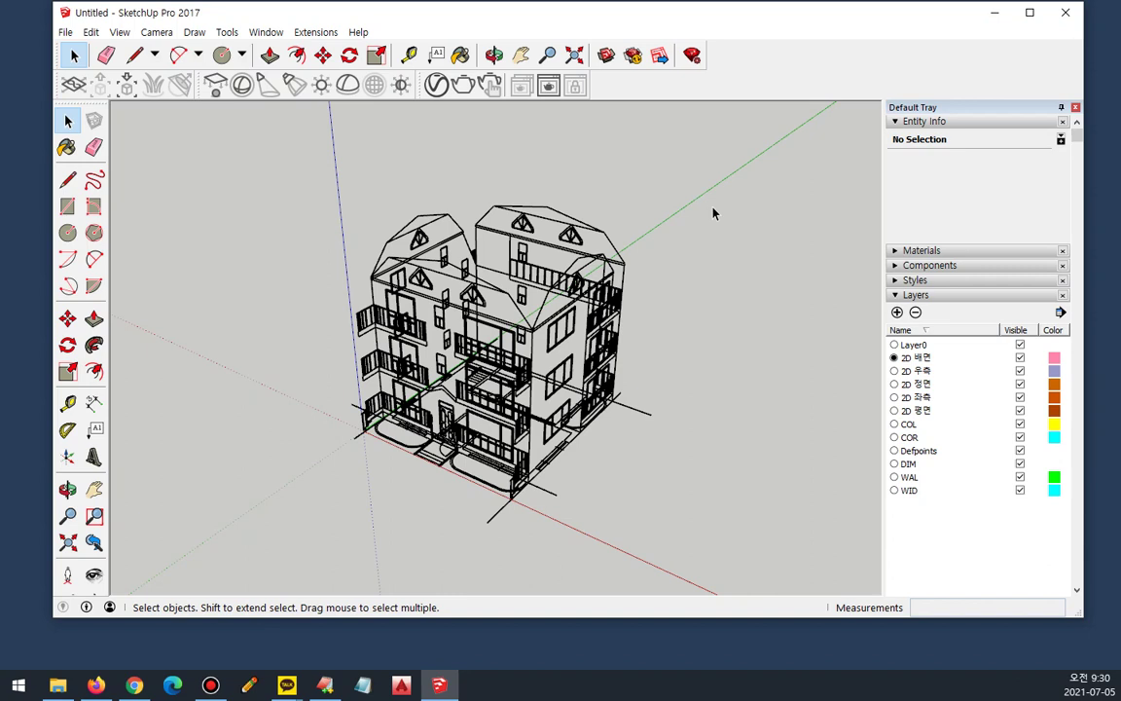
Step: Delete the imported layers COL, COR, Defpoints, DIM, WAL and WID together with their contents
click(912, 424)
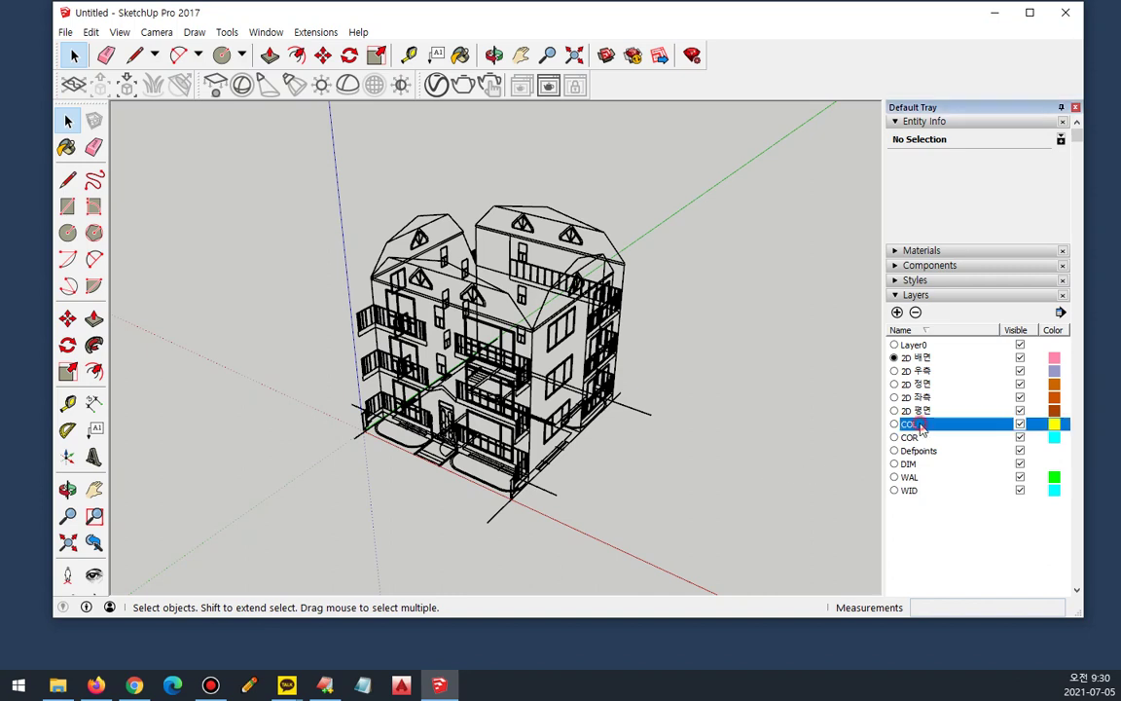
shift+click(915, 490)
click(915, 311)
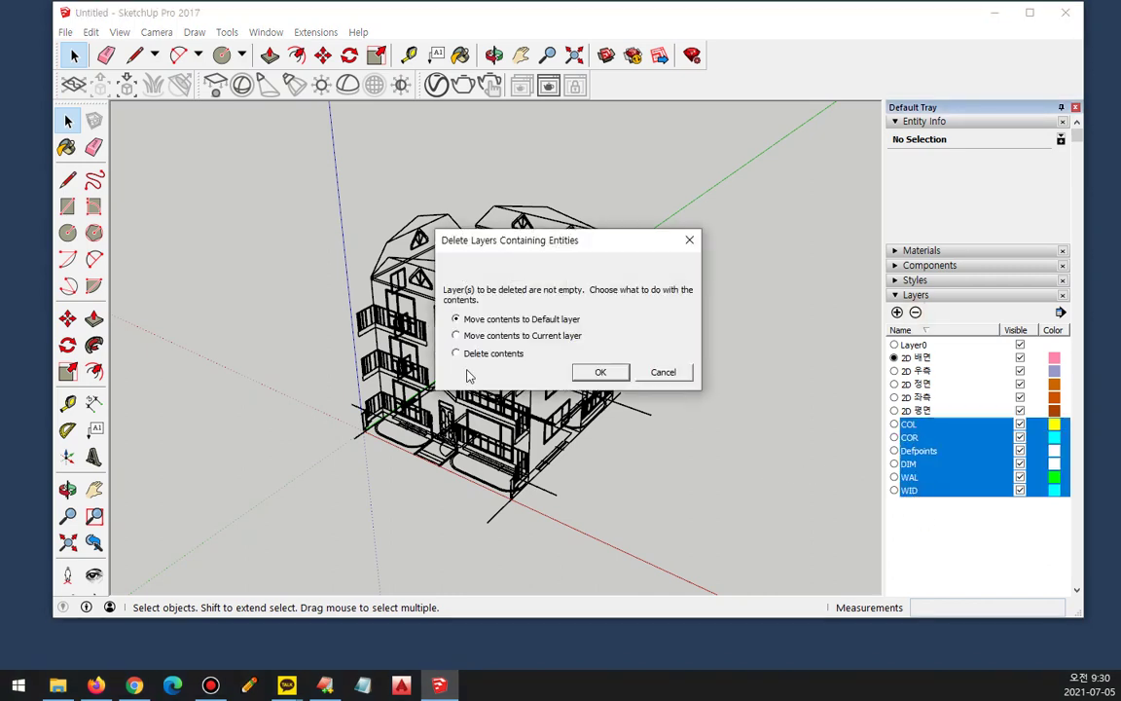
click(455, 353)
click(598, 372)
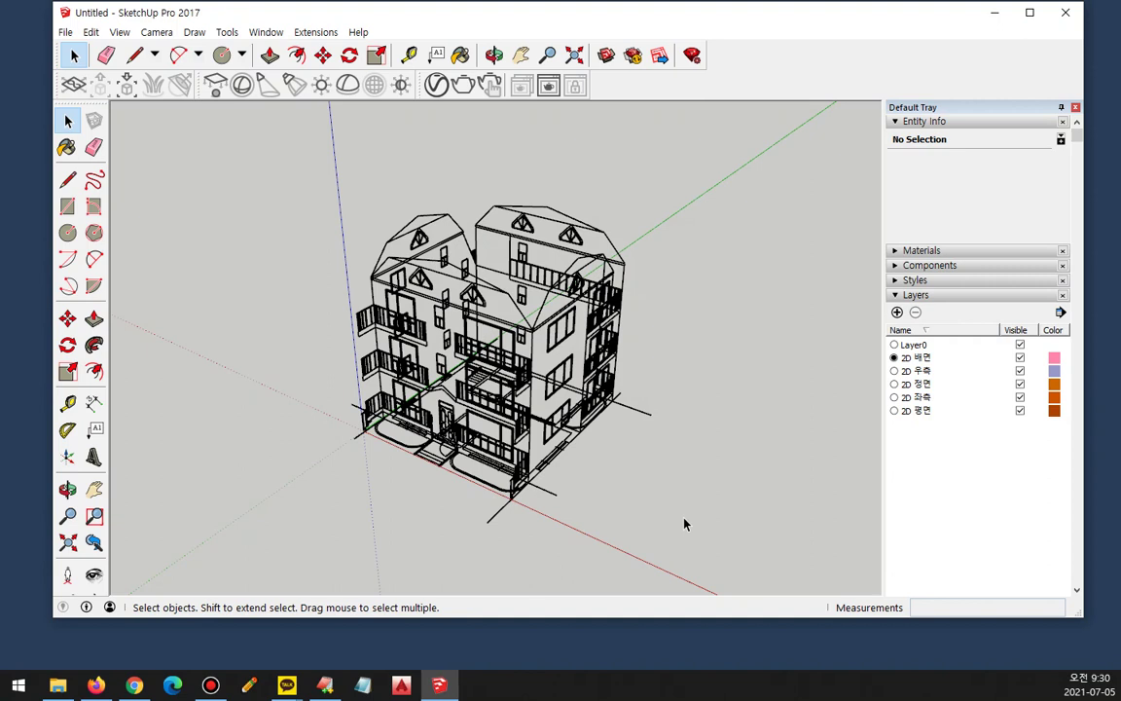
click(966, 487)
Step: Add a layer named 3D 지붕 and make it the current layer
click(897, 312)
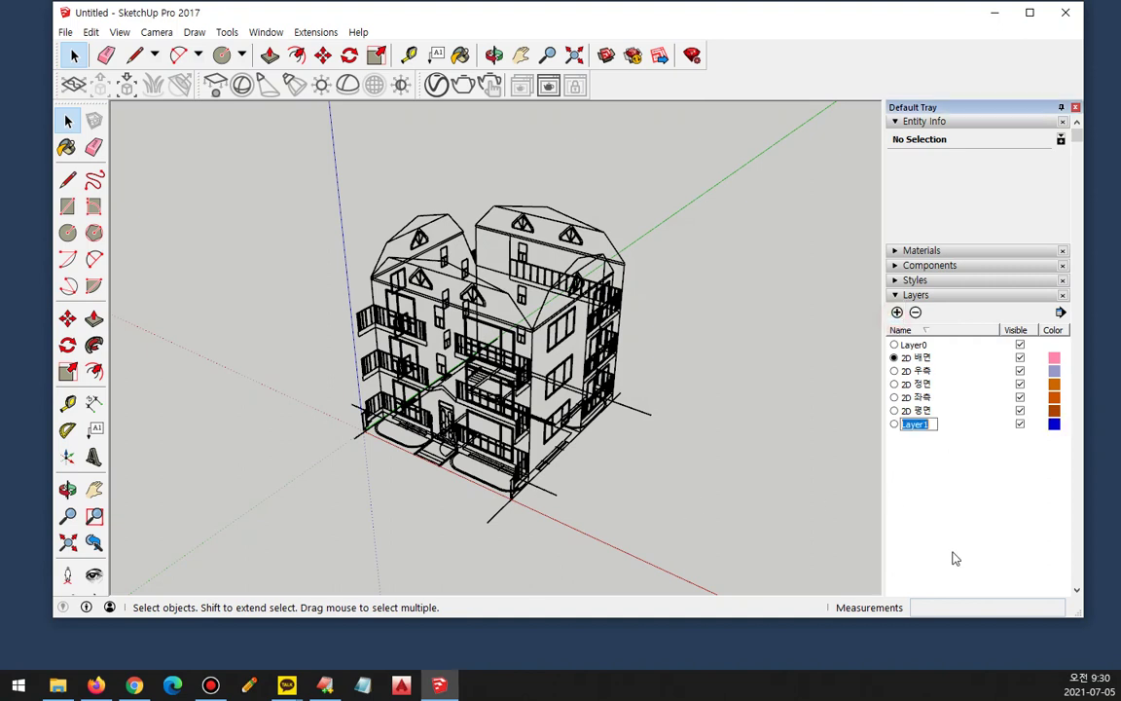
text(3D 지붕)
key(Return)
click(895, 424)
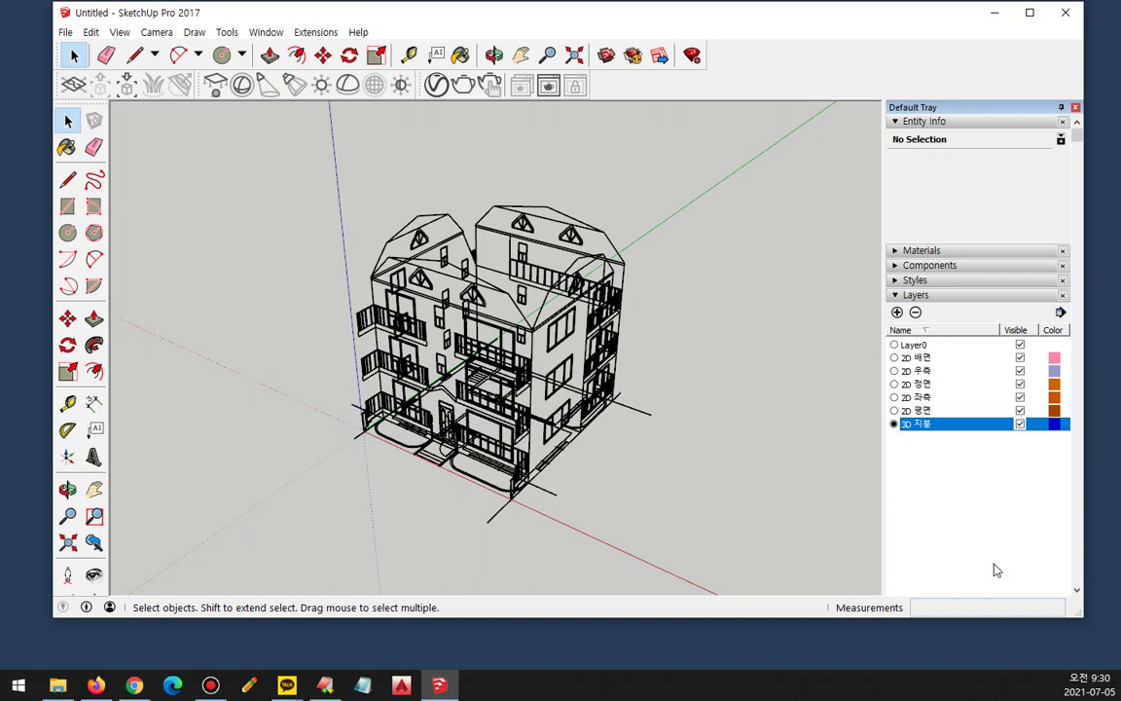
Step: Hide the floor plan layer 2D 평면
click(1018, 411)
click(1020, 412)
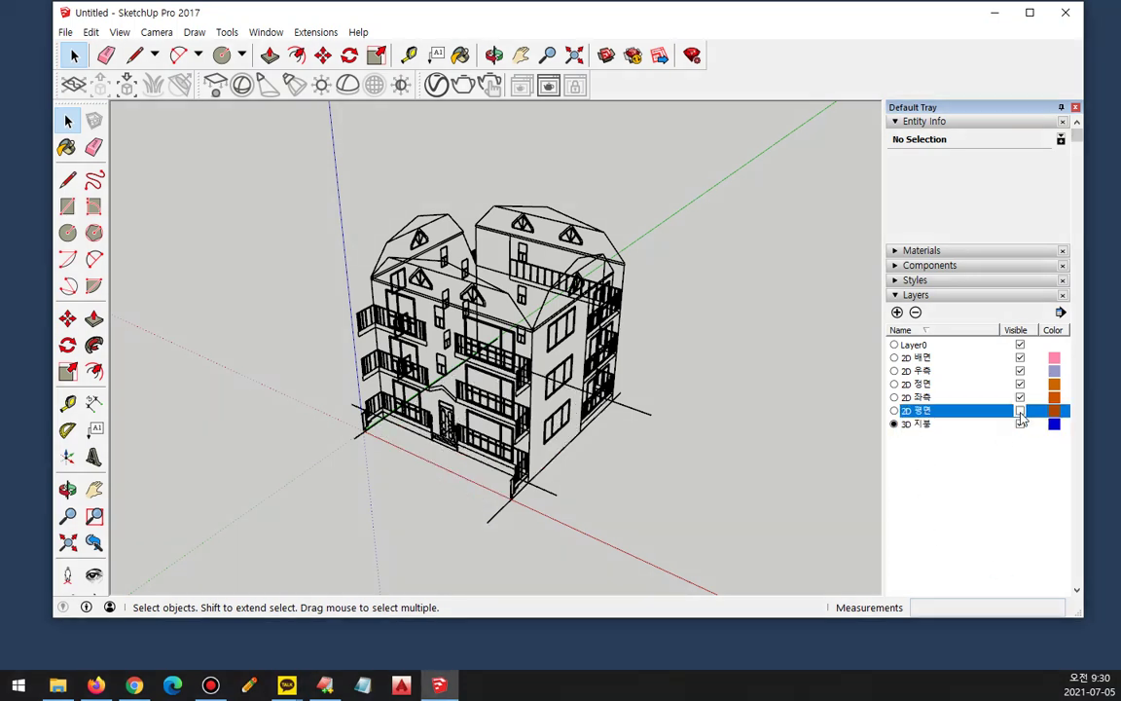
Step: Select all four elevation components together and lock them against editing
drag(733, 143, 309, 400)
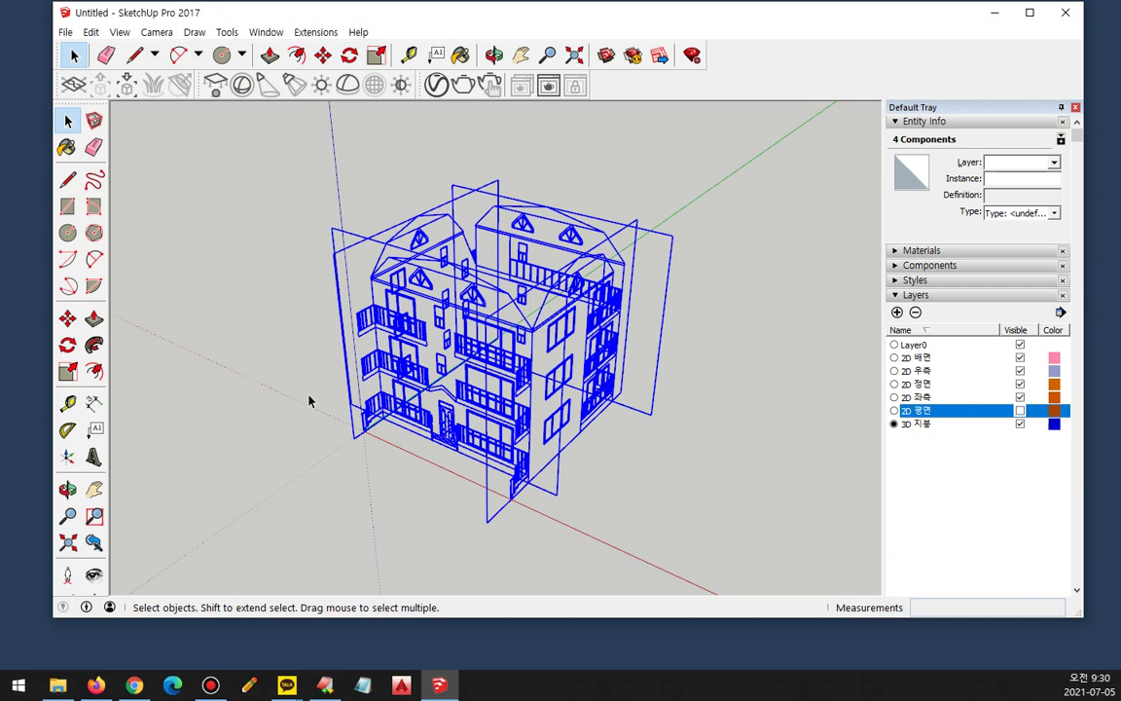
right_click(423, 243)
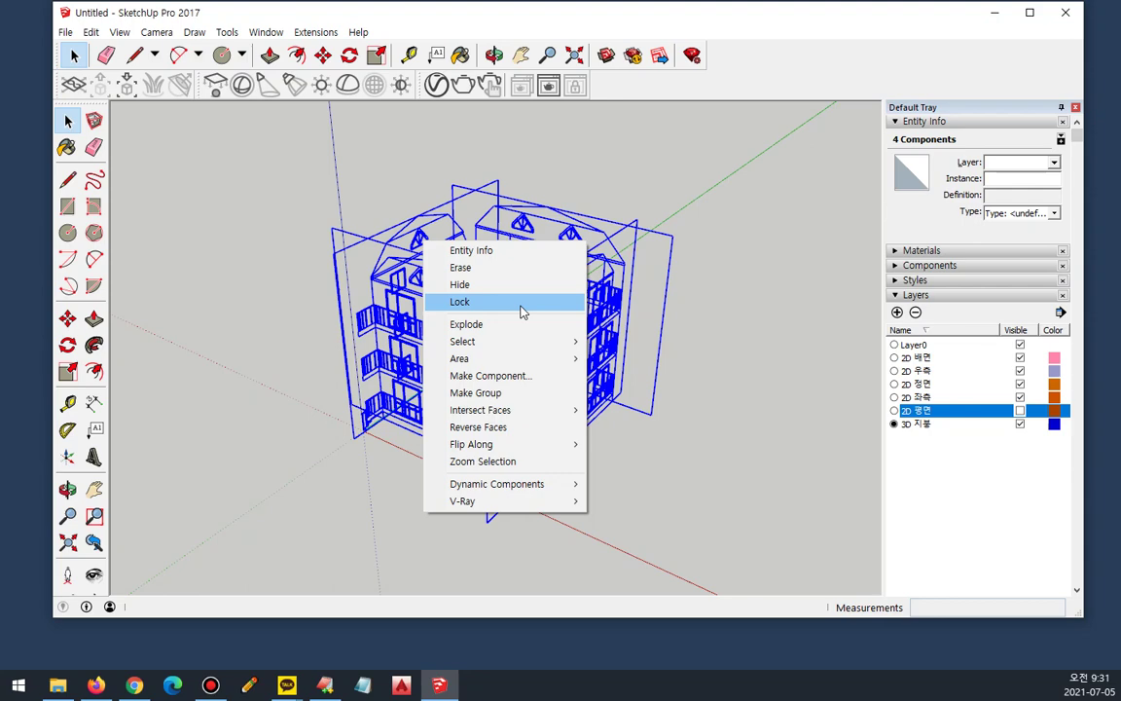
click(521, 308)
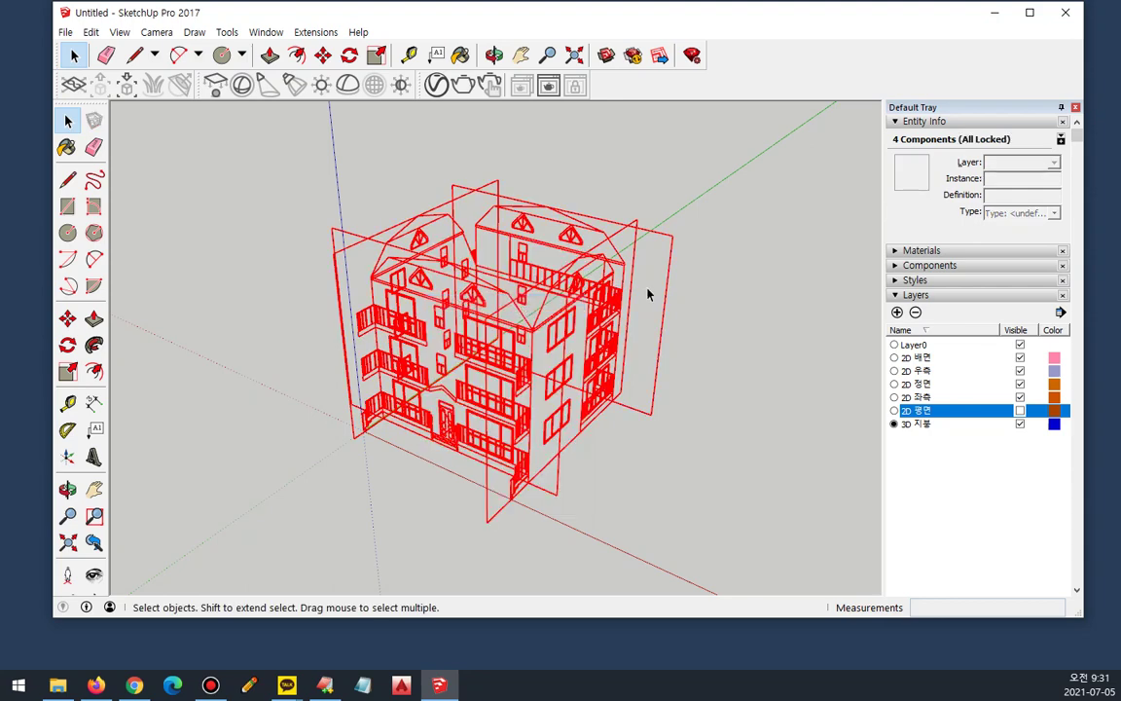
Step: Check the lock on the elevations by selecting them singly and together, and clear the selection
click(683, 283)
click(605, 305)
drag(711, 224, 215, 572)
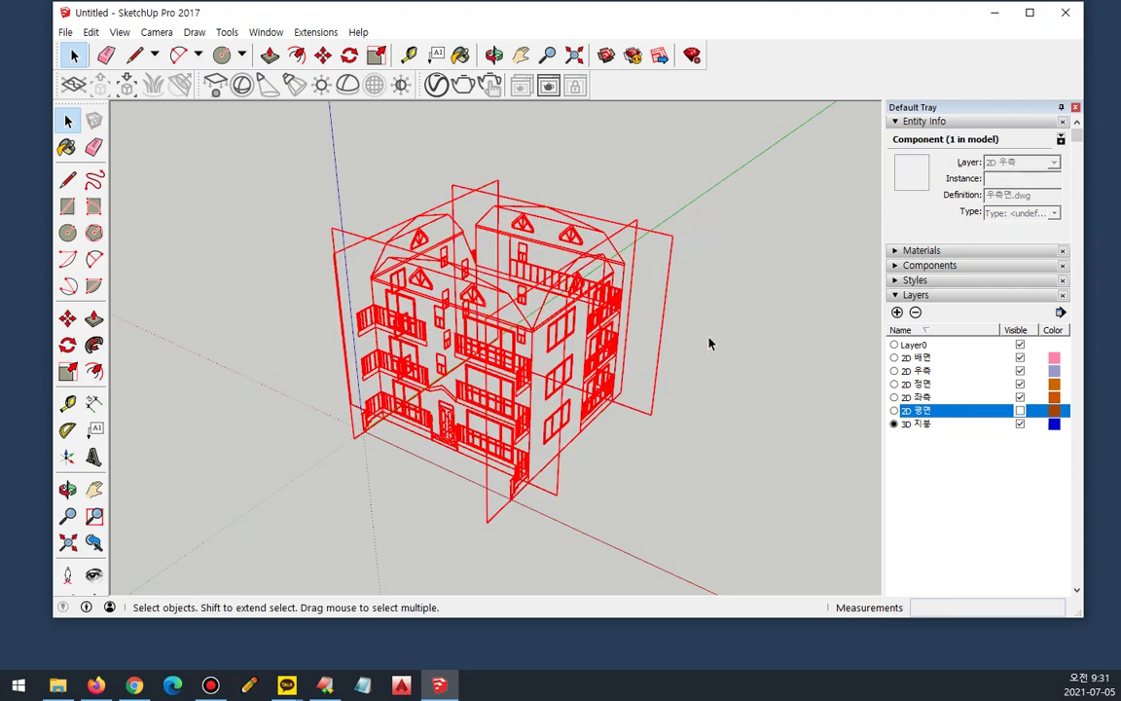
drag(760, 158, 252, 496)
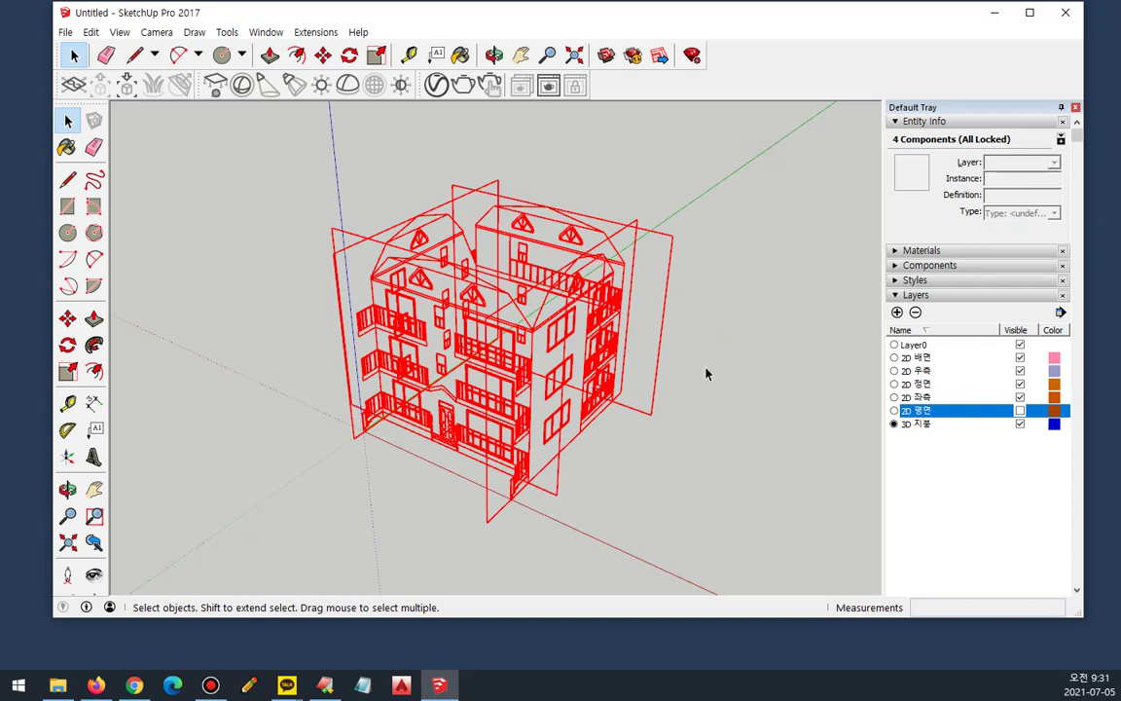
click(730, 382)
drag(846, 480, 318, 155)
click(718, 403)
drag(718, 398, 217, 106)
drag(268, 153, 763, 500)
click(672, 360)
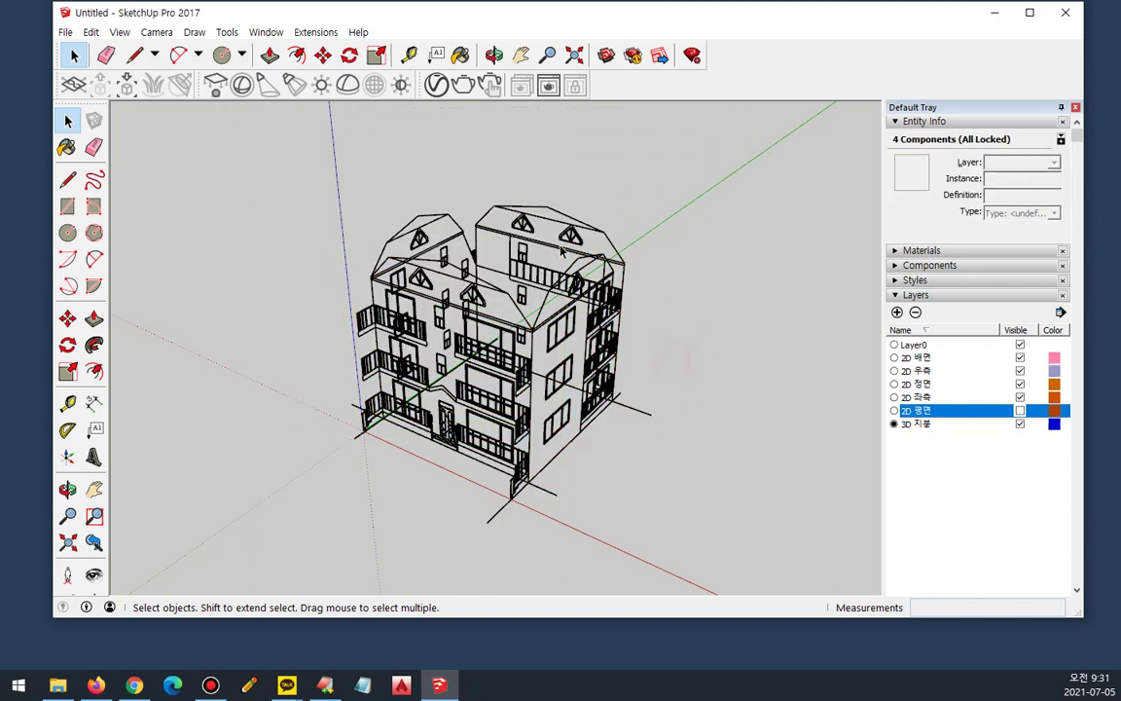
Step: Draw two crossing ridge lines joining the roof peaks of the front and rear, and of the left and right elevations
scroll(545, 258, up, 5)
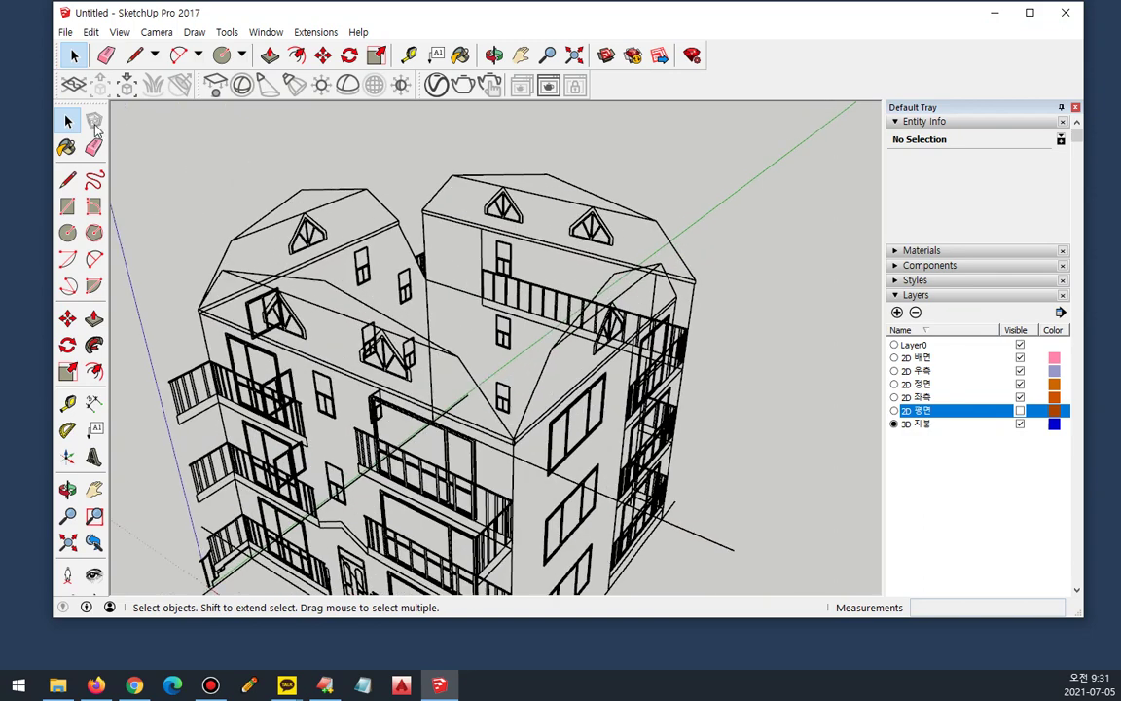
click(67, 179)
click(324, 280)
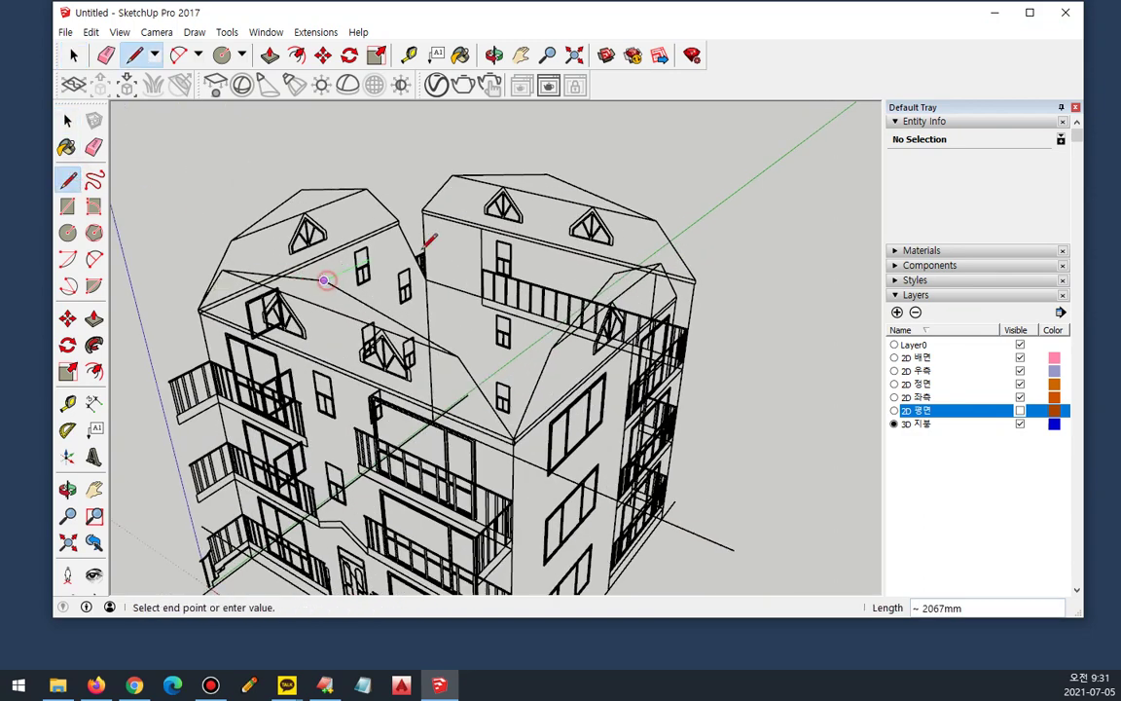
click(547, 175)
key(Escape)
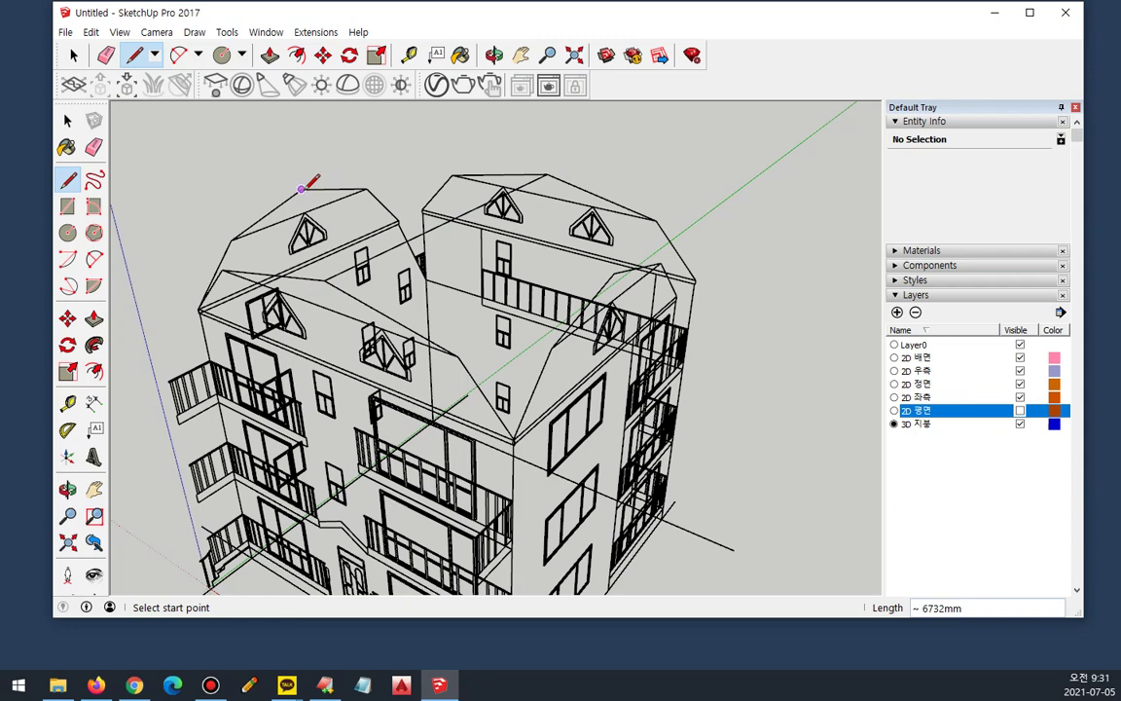
click(298, 189)
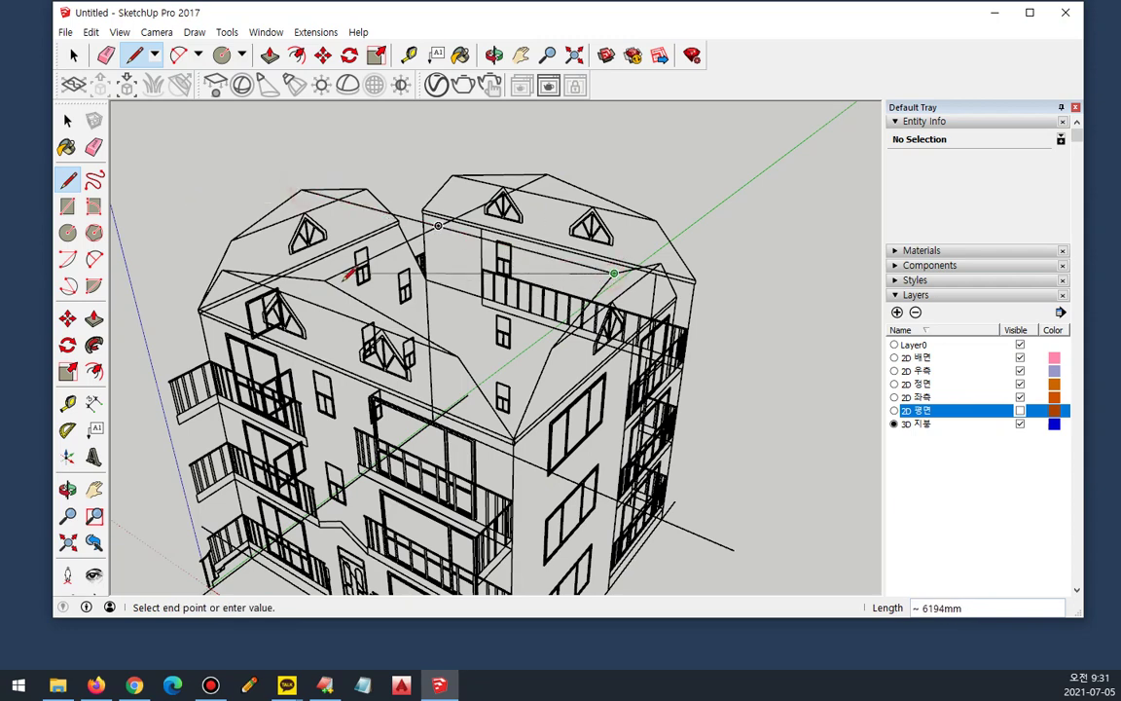
key(Escape)
Step: Draw four lines joining the matching slope break points of opposite elevations' roof profiles, outlining a rectangle below the ridge lines
click(231, 240)
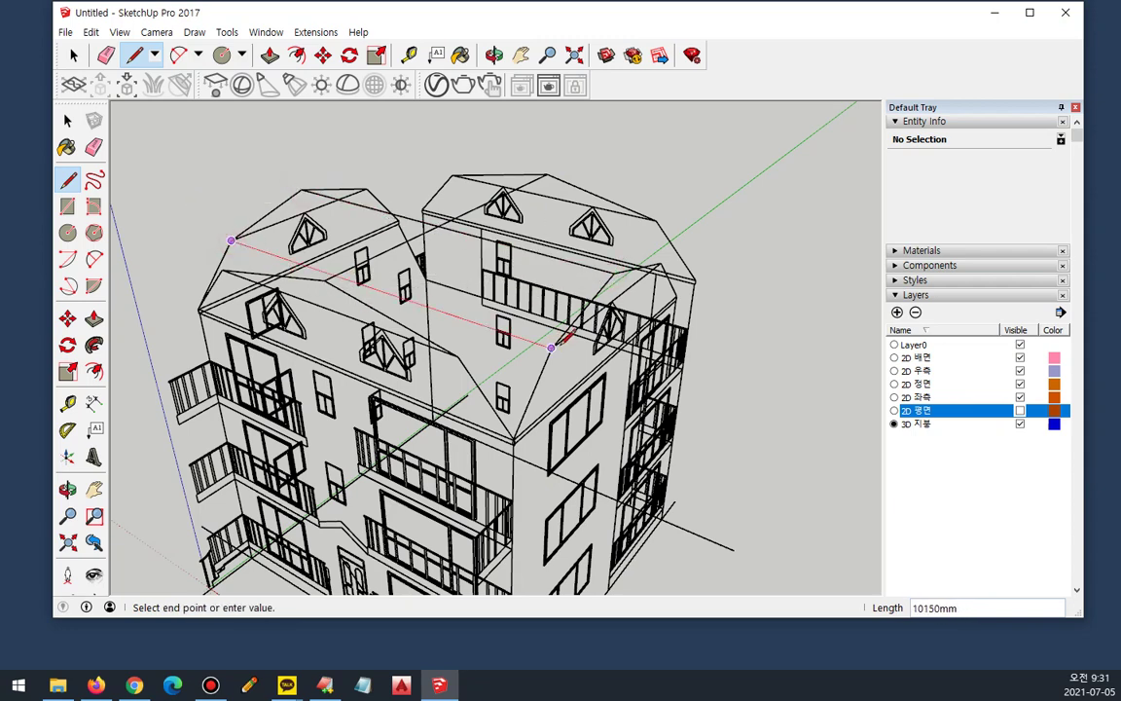
key(Escape)
click(661, 263)
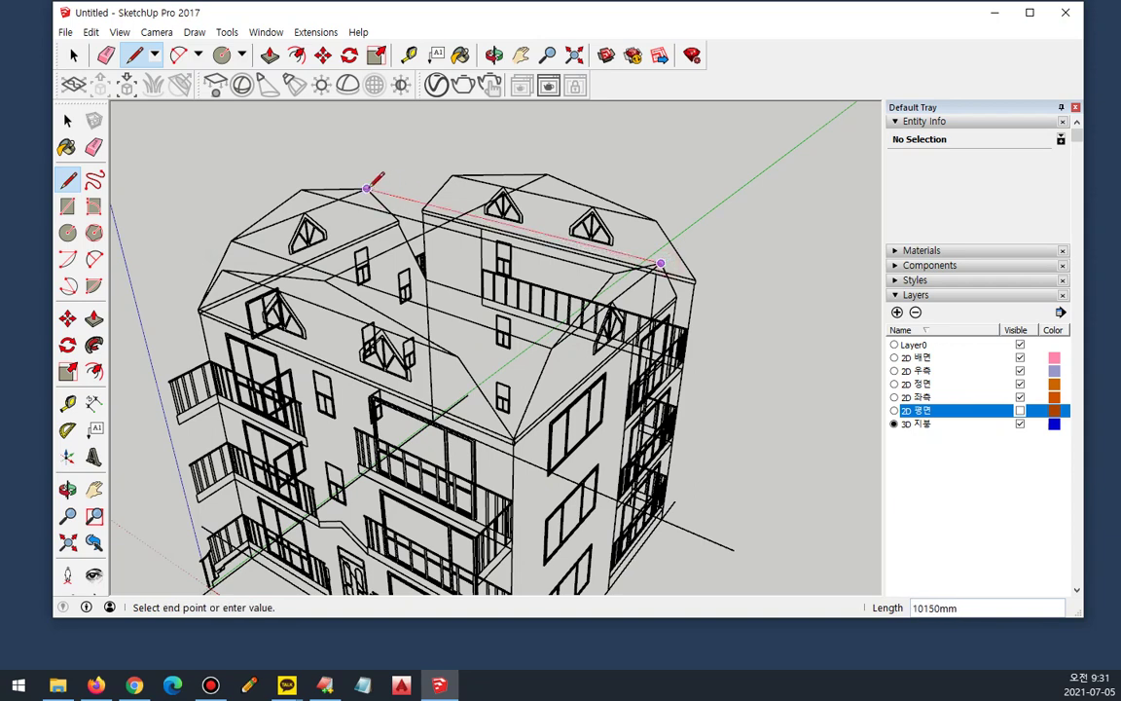
key(Escape)
click(222, 270)
click(452, 176)
key(Escape)
click(458, 357)
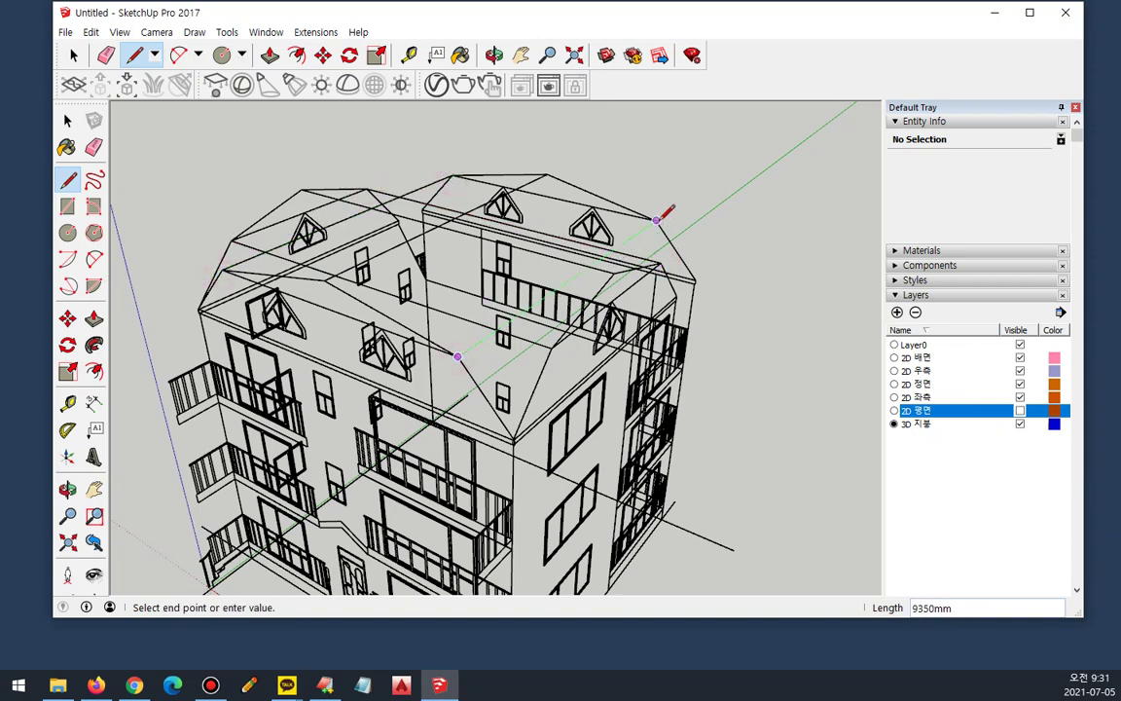
click(658, 218)
Step: Erase the break-point line segments that extend beyond the corners of the central roof rectangle
mouse_move(750, 280)
middle_down()
mouse_move(518, 288)
mouse_move(475, 250)
mouse_move(289, 282)
mouse_move(513, 341)
mouse_move(688, 325)
middle_up()
key(q)
key(space)
click(657, 251)
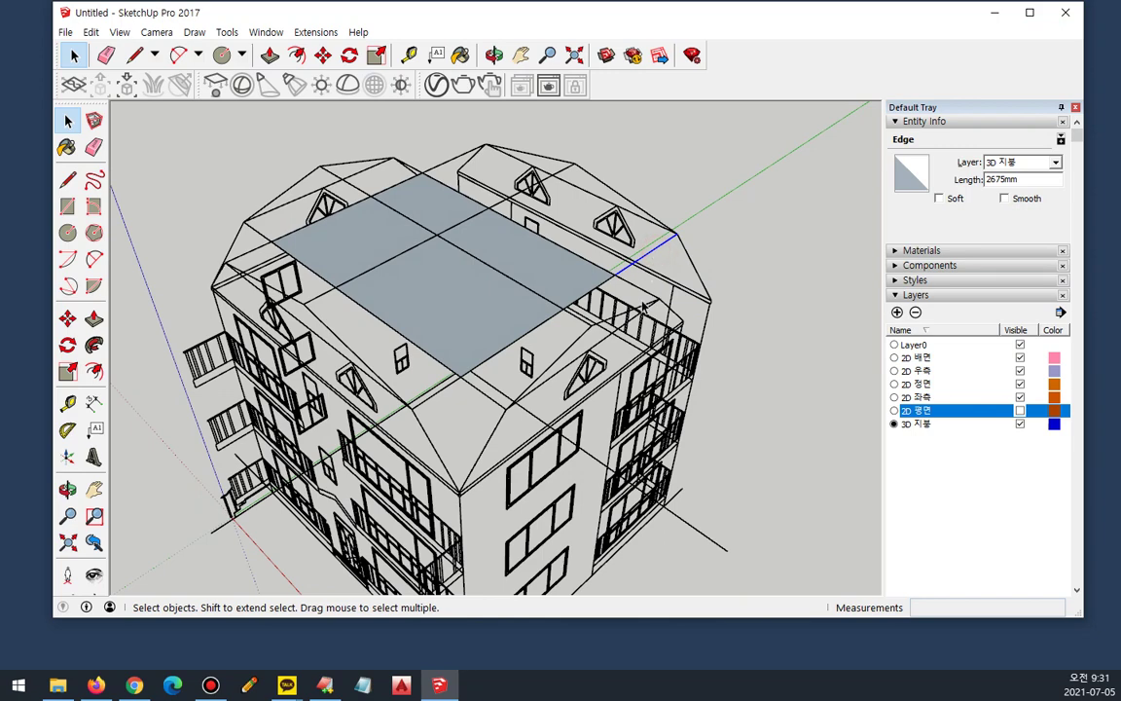
key(Delete)
click(433, 392)
click(424, 399)
key(Delete)
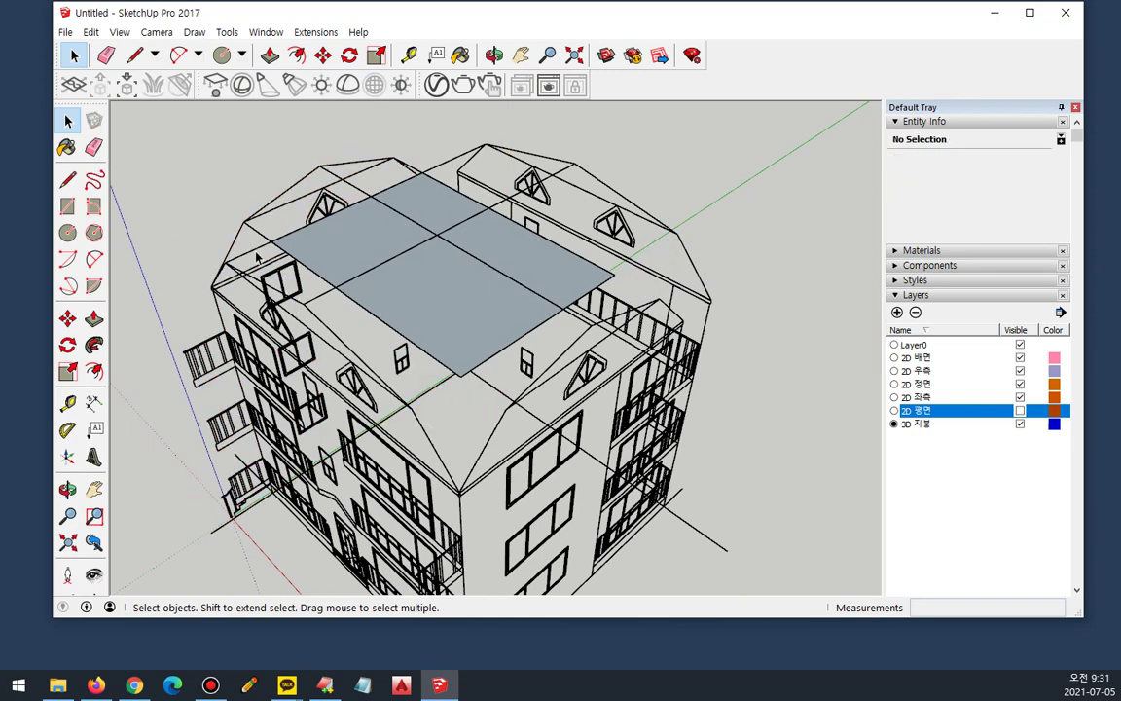
click(225, 202)
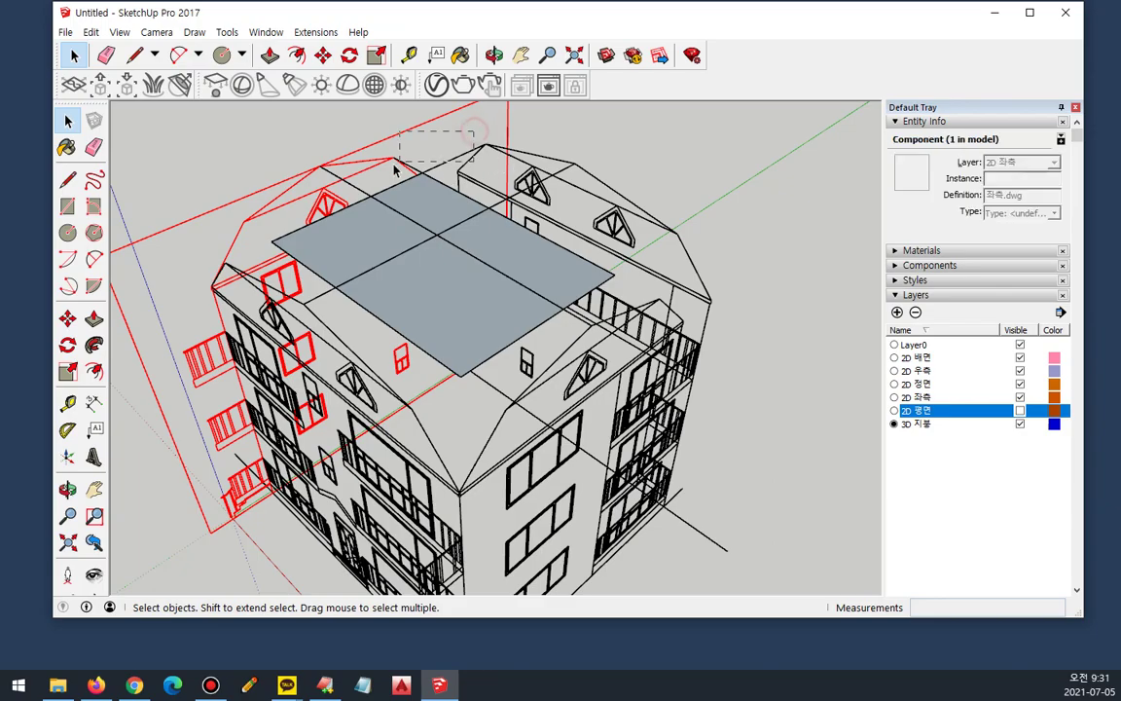
drag(394, 165, 375, 187)
middle_drag(318, 298, 242, 163)
click(225, 159)
middle_drag(150, 202, 212, 366)
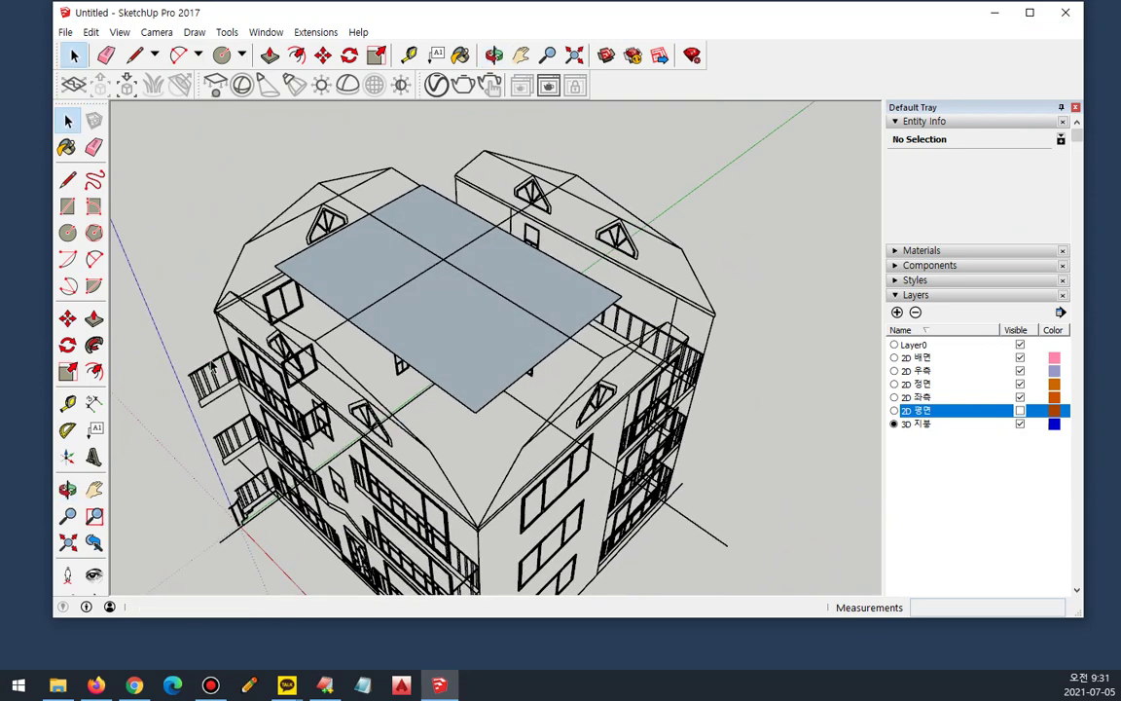
Step: Draw hip lines from the four corners of the central rectangle up to the crossing point of the ridge lines
key(l)
click(474, 411)
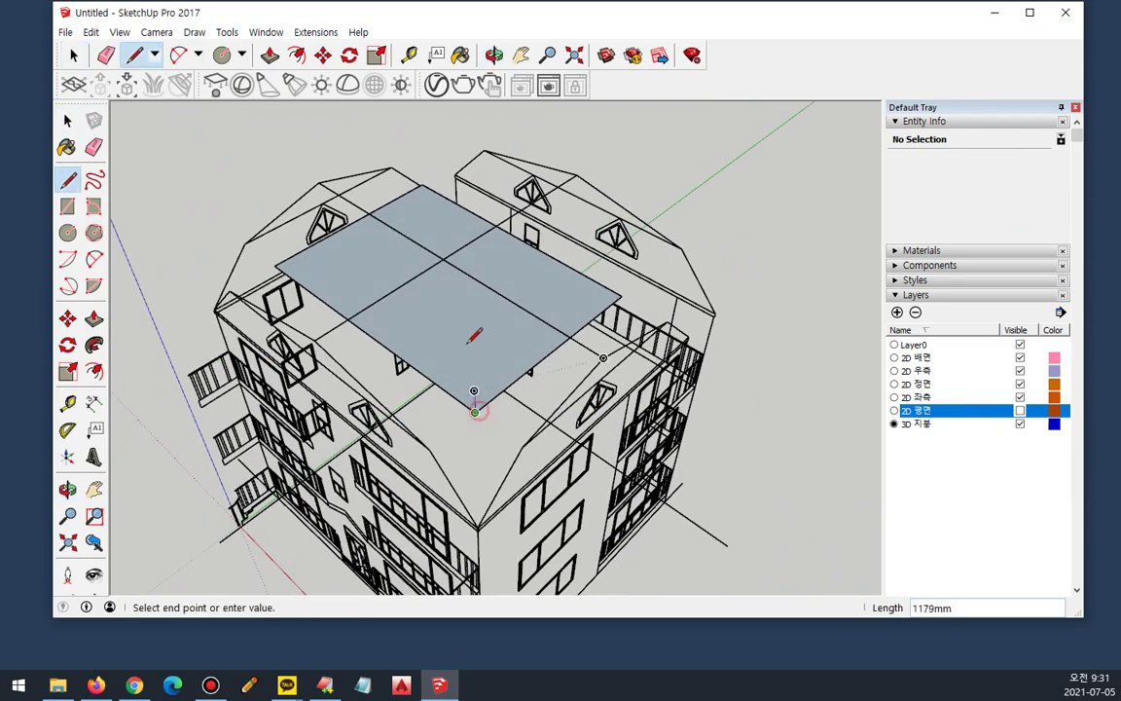
click(443, 259)
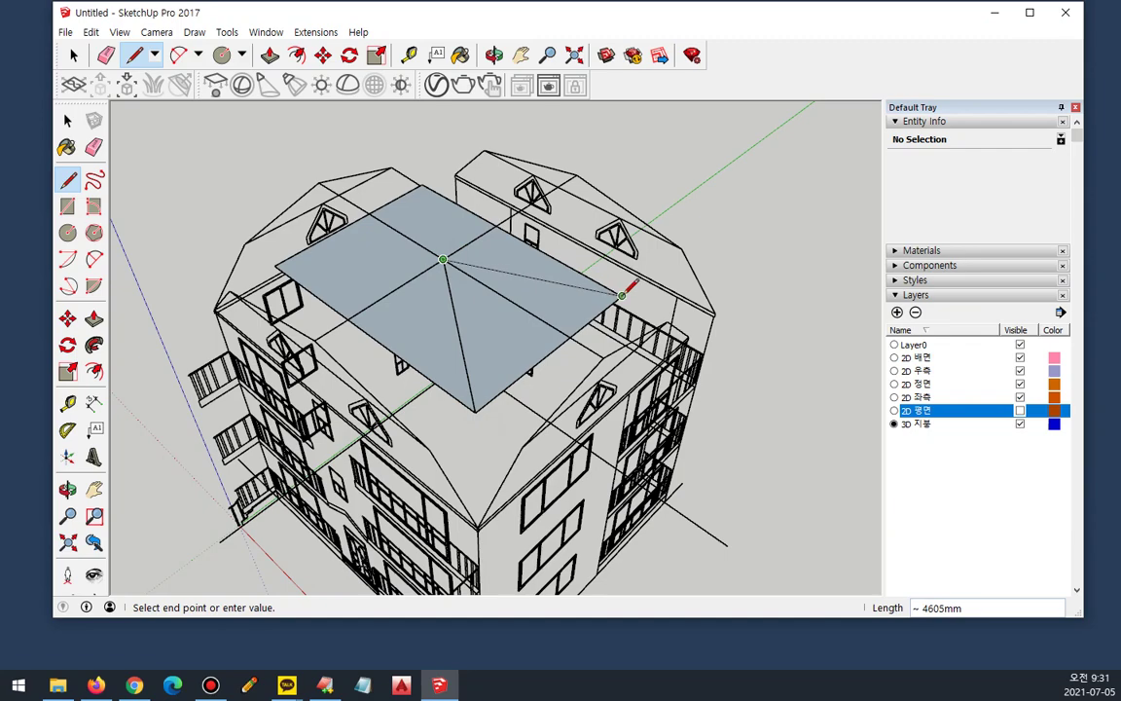
click(620, 294)
mouse_move(350, 243)
middle_down()
mouse_move(389, 229)
mouse_move(358, 243)
middle_up()
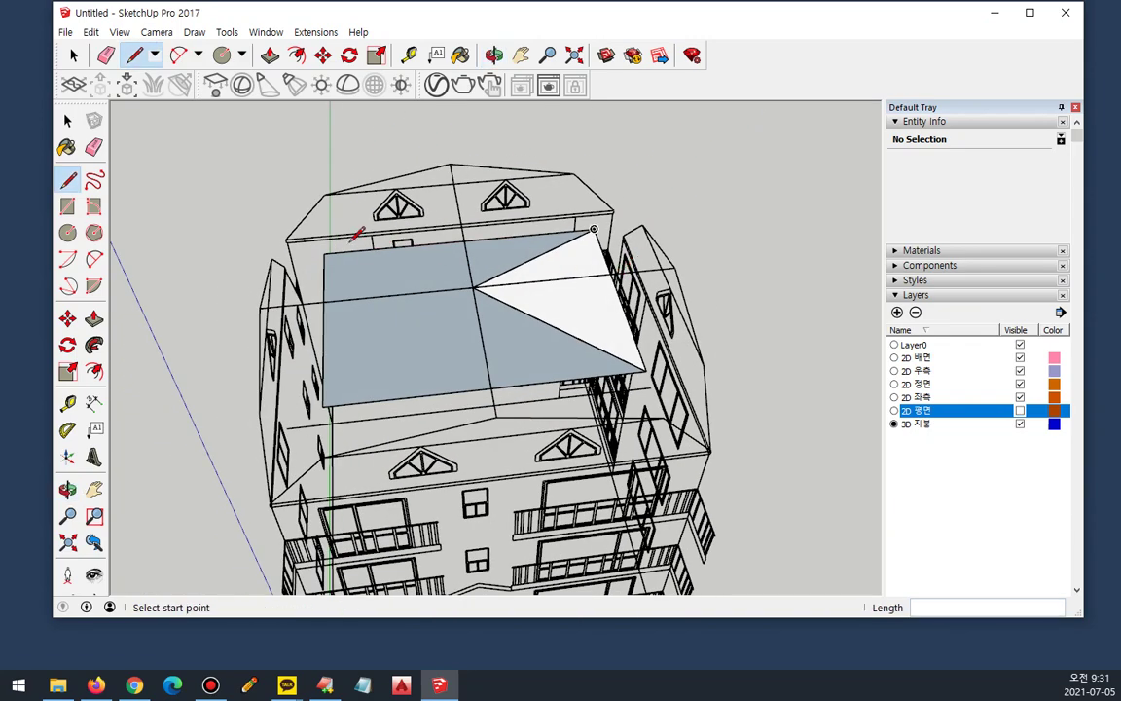
click(324, 255)
click(474, 288)
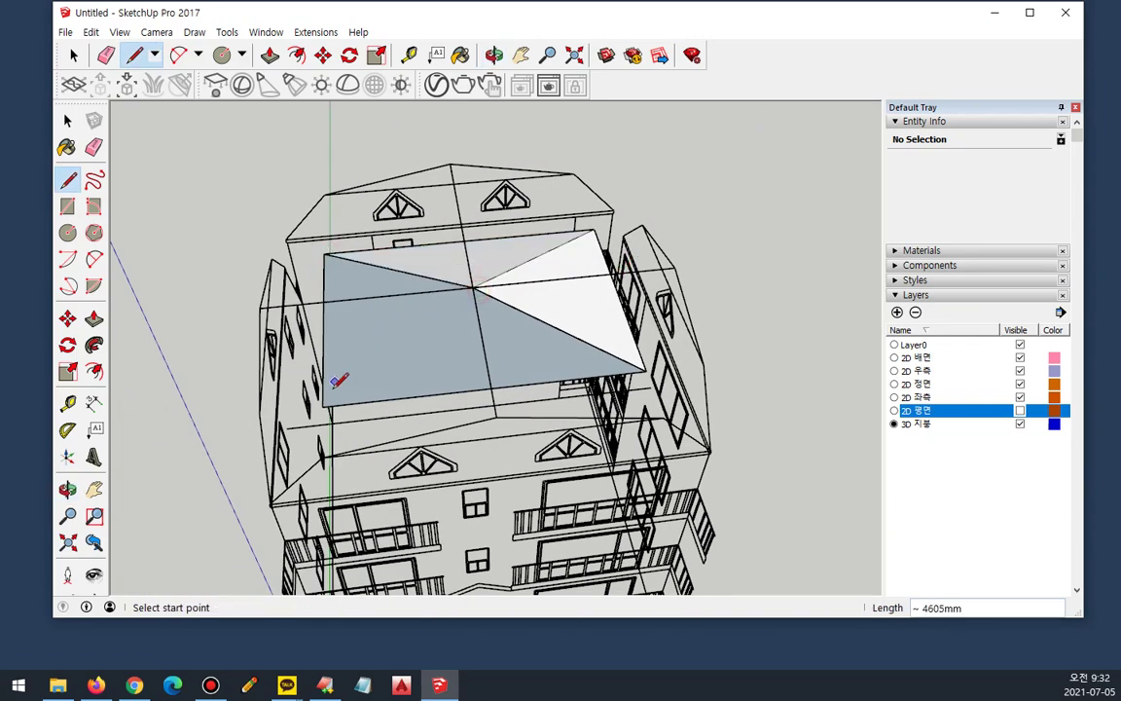
click(325, 401)
click(473, 288)
middle_drag(613, 384, 618, 224)
Step: Erase the ridge line segments running from the pyramid's apex to the four elevations' peaks
key(space)
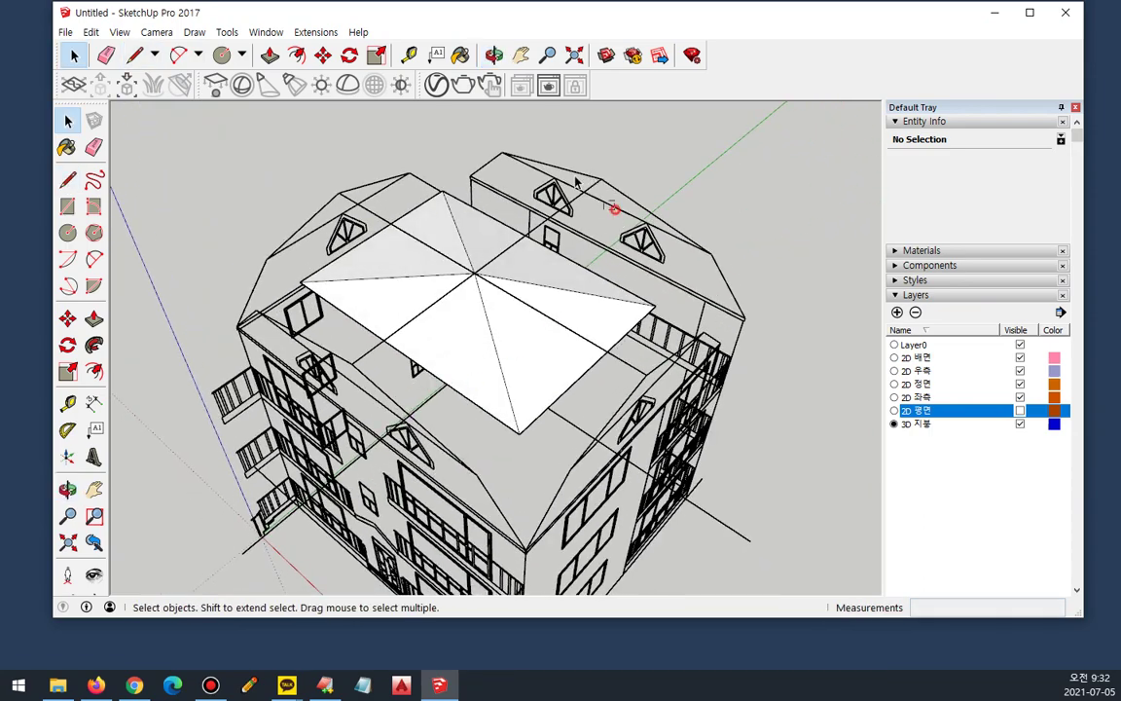
click(605, 208)
click(503, 451)
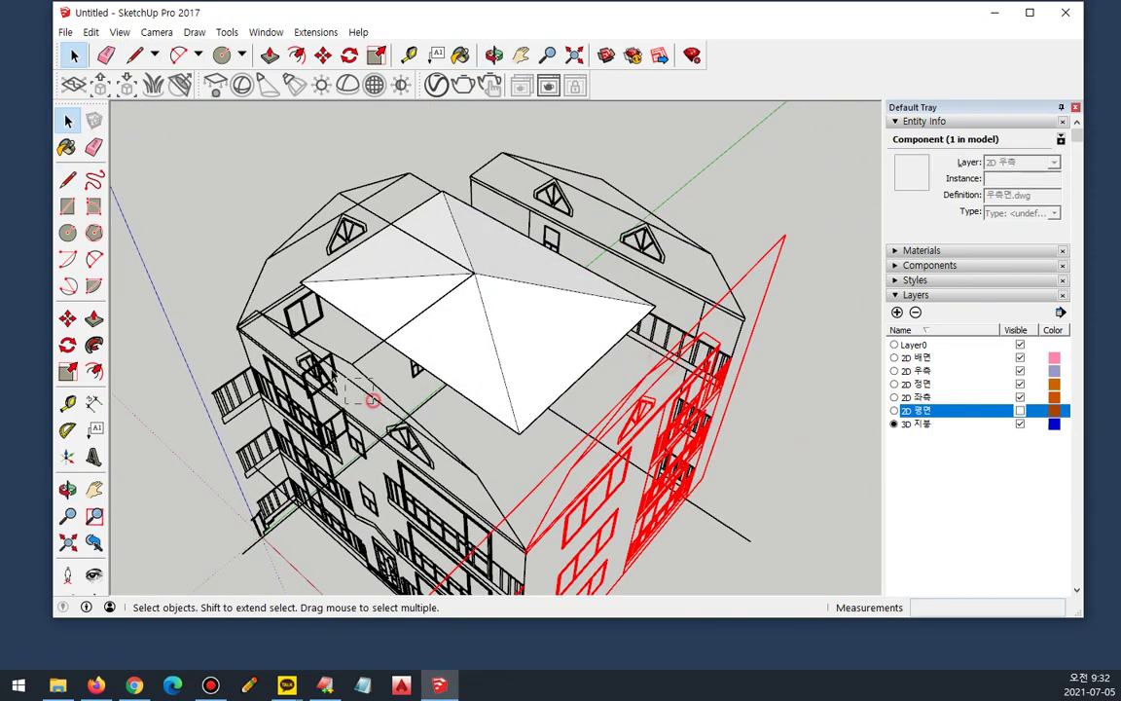
drag(373, 400, 320, 361)
drag(344, 165, 313, 219)
middle_drag(341, 427, 271, 309)
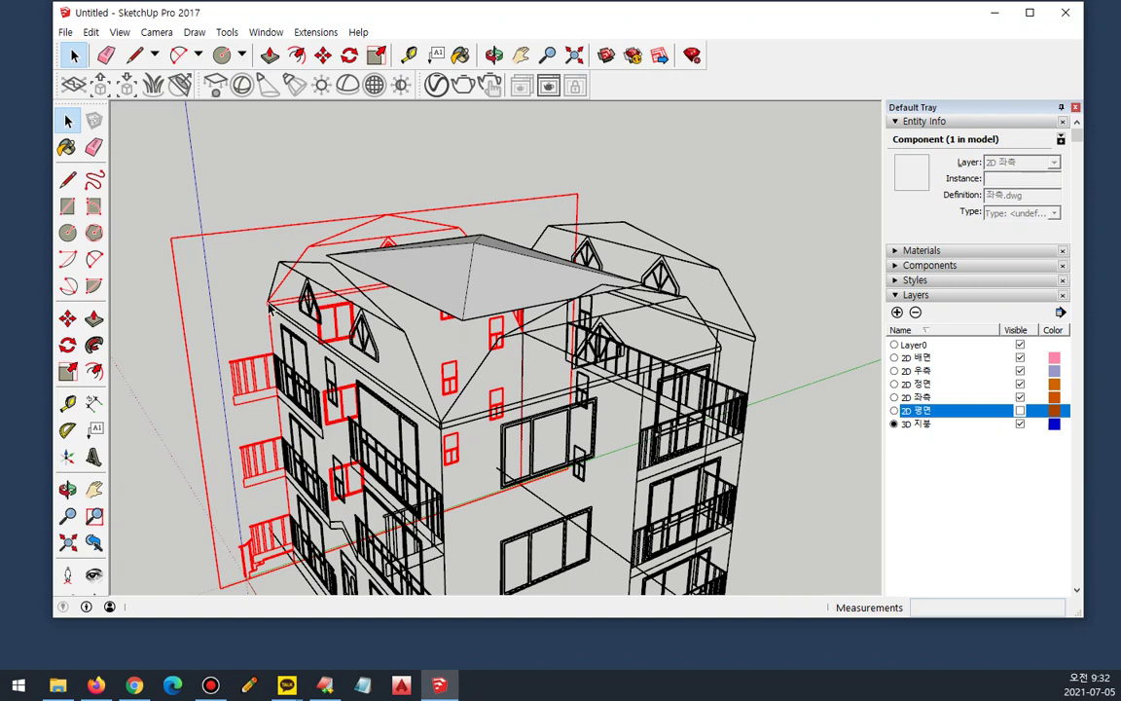
Step: Delete all the roof geometry drawn so far, keeping the locked elevations
drag(237, 125, 790, 453)
key(Delete)
middle_drag(354, 292, 382, 423)
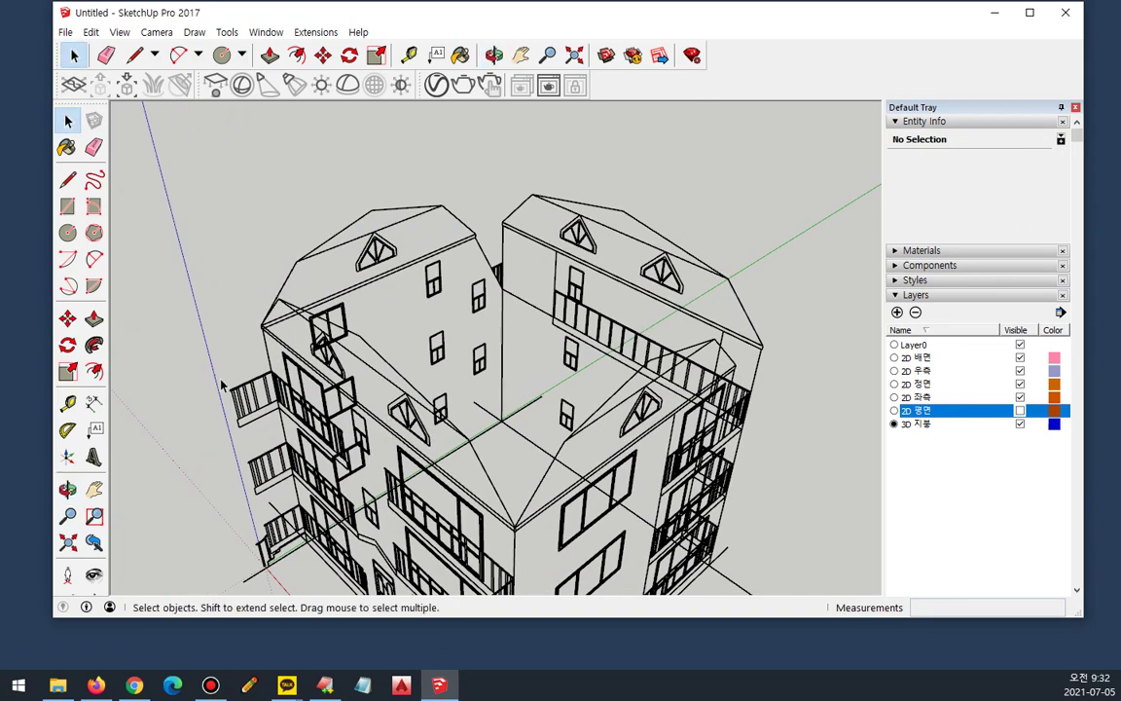
Step: Redraw the ridge lines from the front elevation's roof peak to the rear one and from the left peak to the right one
click(70, 182)
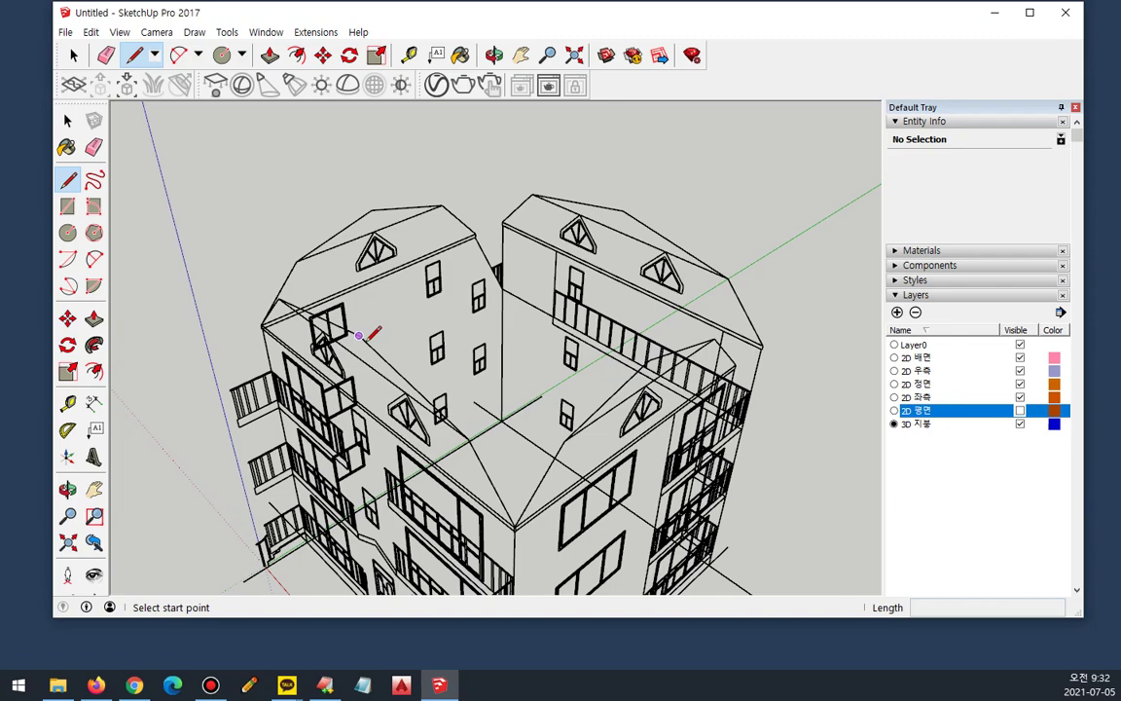
click(360, 336)
click(623, 212)
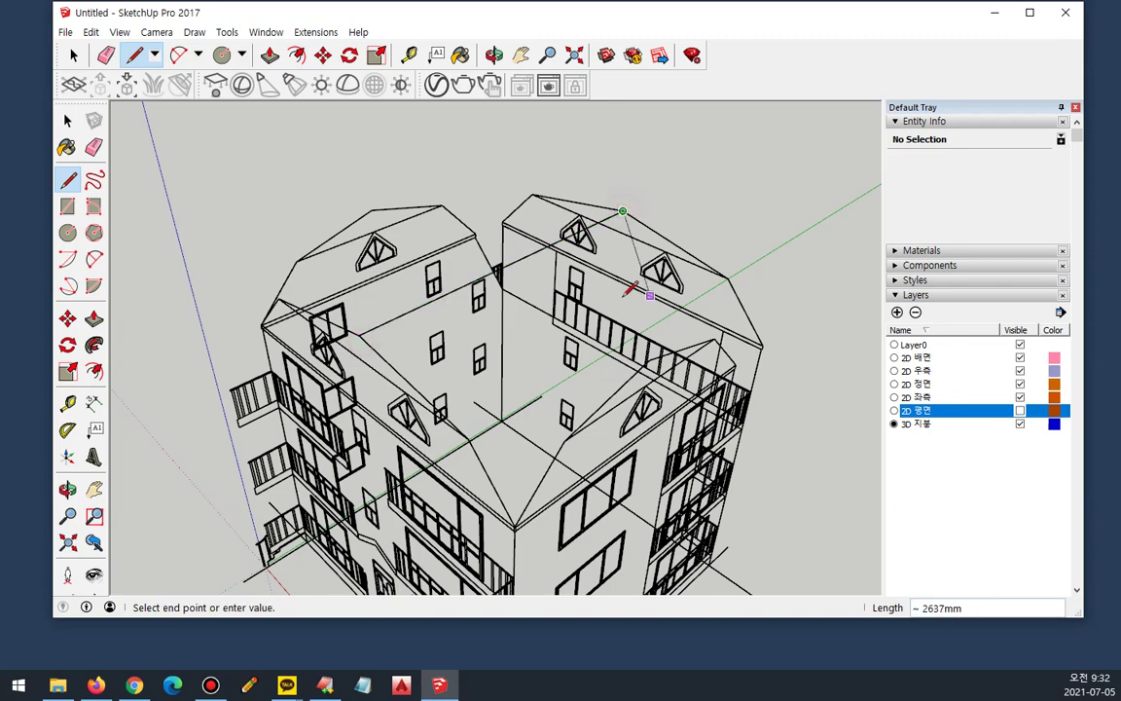
key(Escape)
click(373, 210)
middle_drag(586, 358, 668, 303)
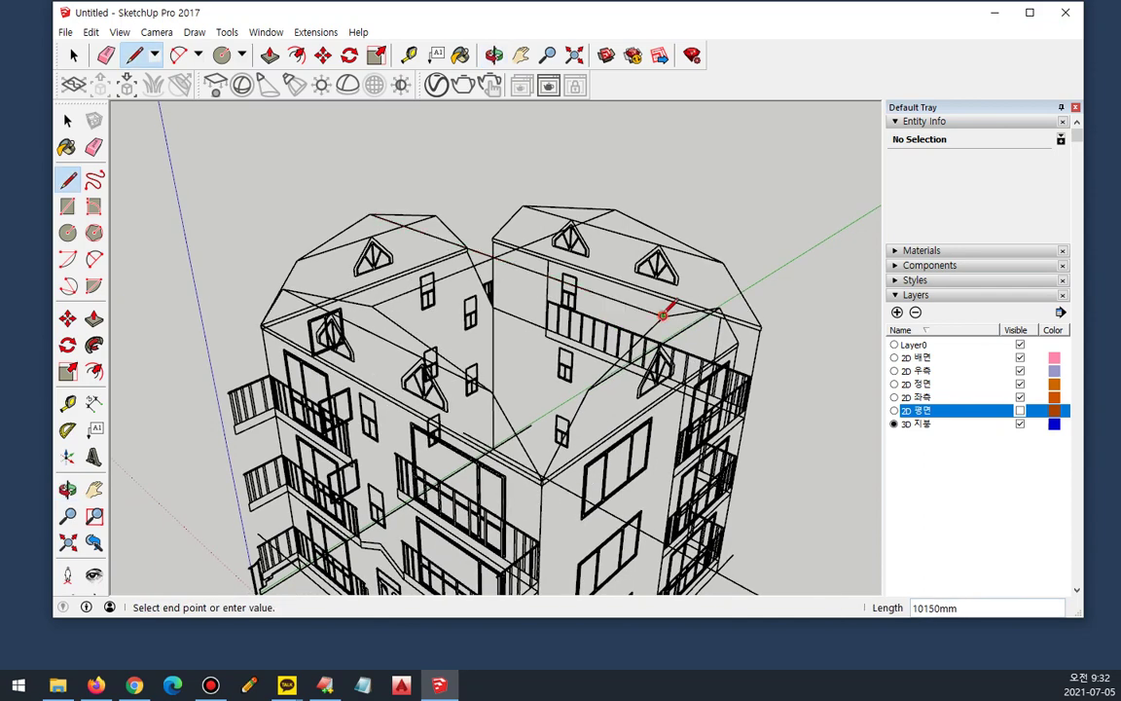
key(space)
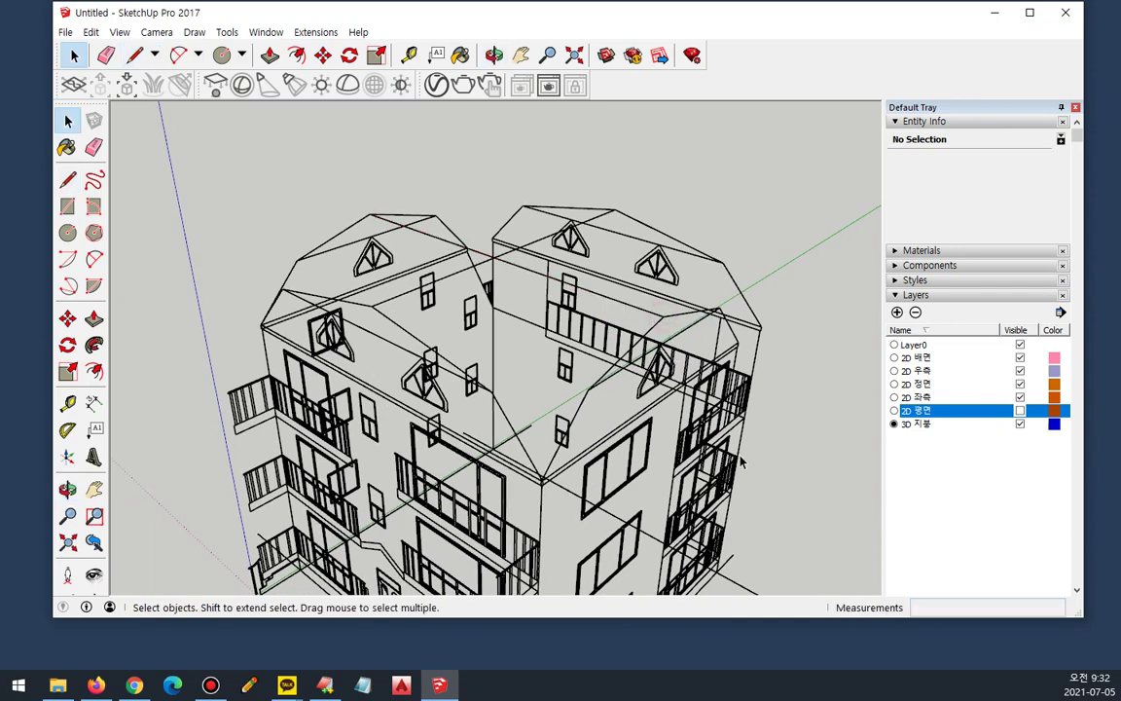
mouse_move(500, 253)
mouse_down()
mouse_move(476, 265)
mouse_move(510, 267)
mouse_move(492, 282)
mouse_up()
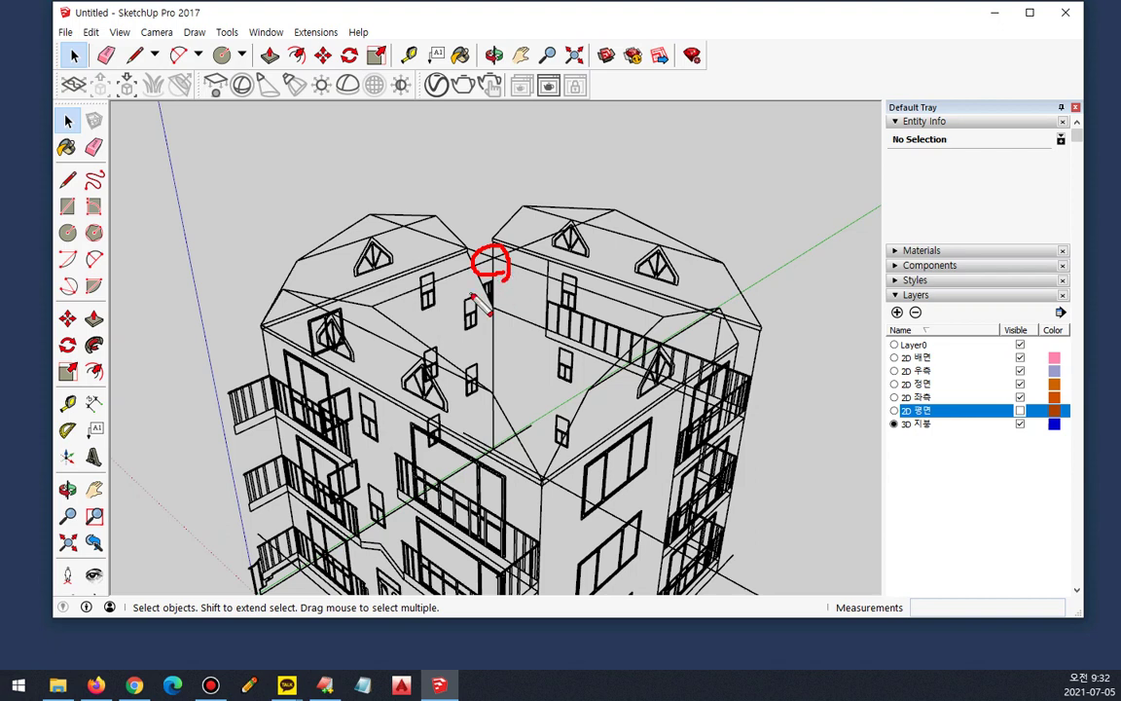
middle_drag(205, 318, 288, 314)
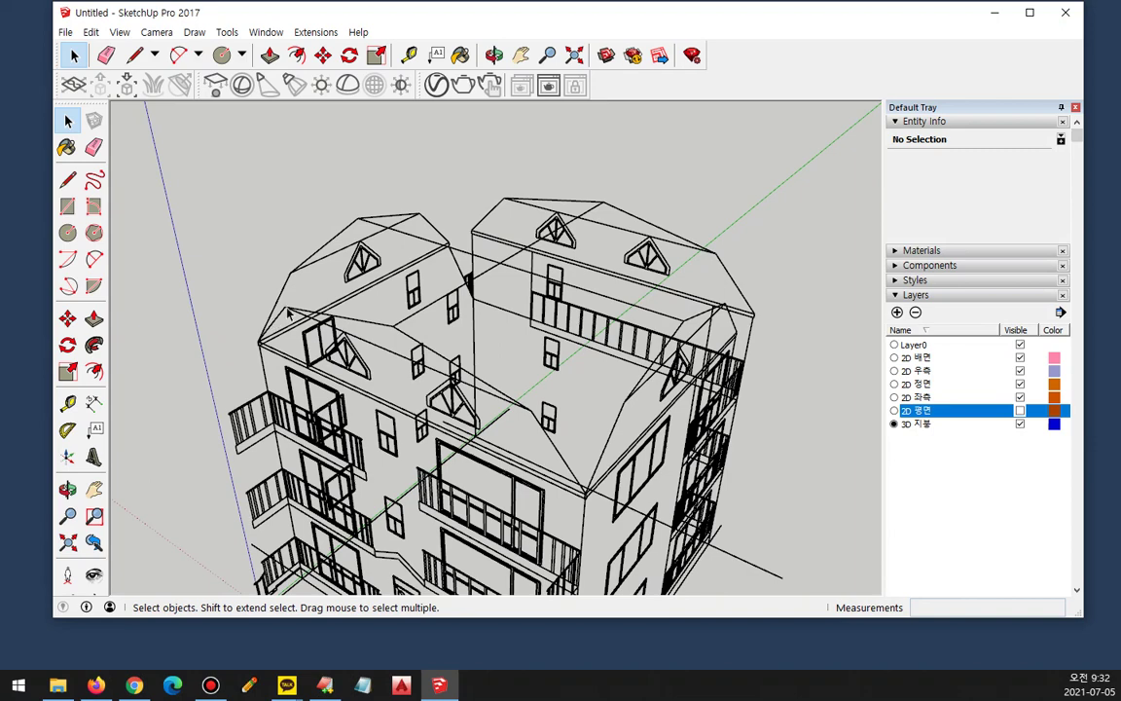
Step: Draw two lines joining the front elevation's left and right roof break points to the matching points on the rear elevation
key(l)
click(285, 308)
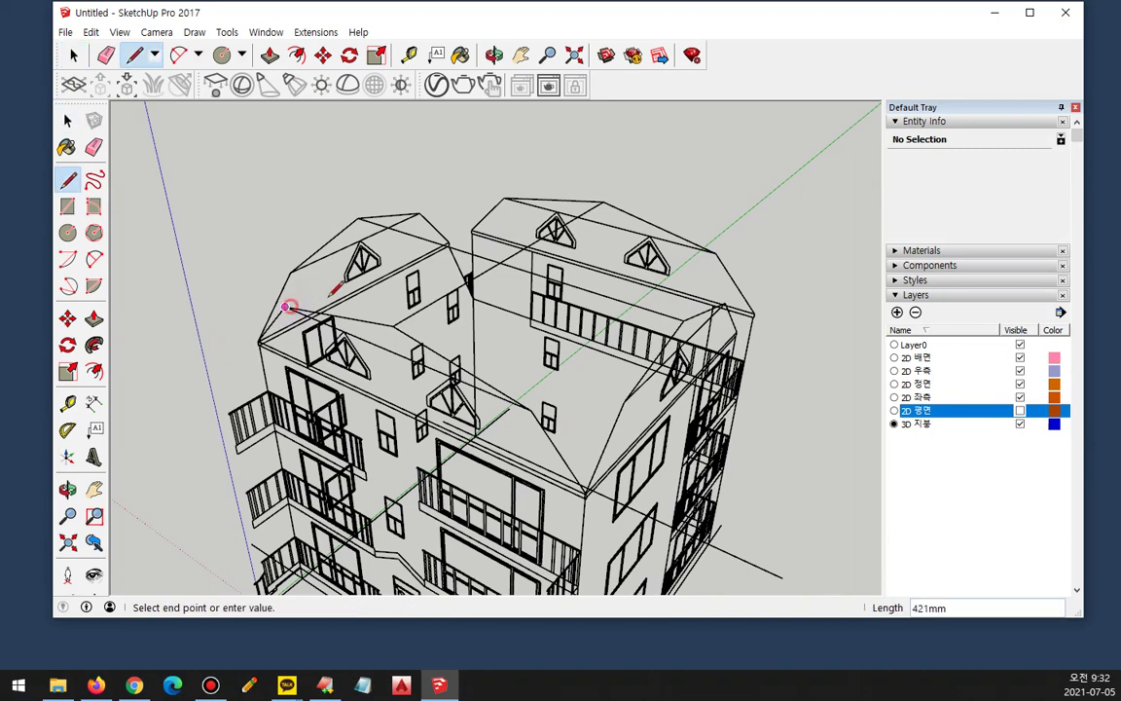
click(503, 198)
key(Escape)
middle_drag(538, 416, 539, 386)
click(523, 405)
key(Escape)
click(520, 385)
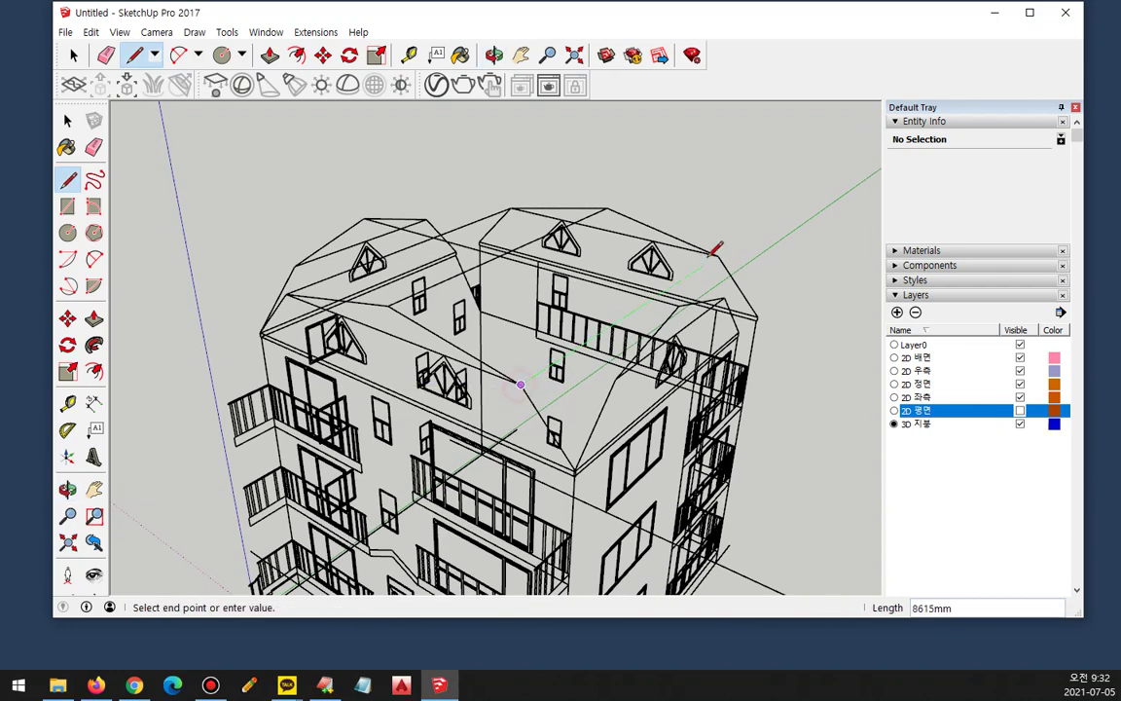
click(719, 256)
key(Escape)
Step: Draw two lines joining the right elevation's roof break points to the matching points on the left elevation
click(615, 378)
key(Escape)
click(615, 378)
click(294, 266)
key(Escape)
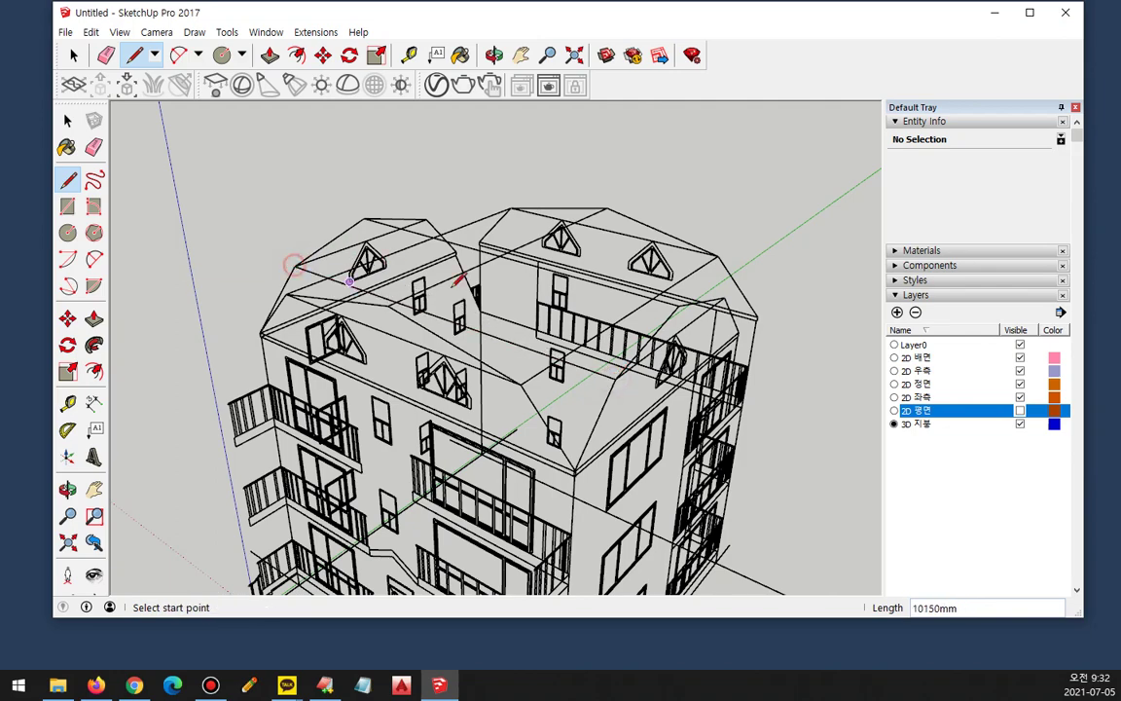
middle_drag(576, 313, 509, 350)
click(714, 340)
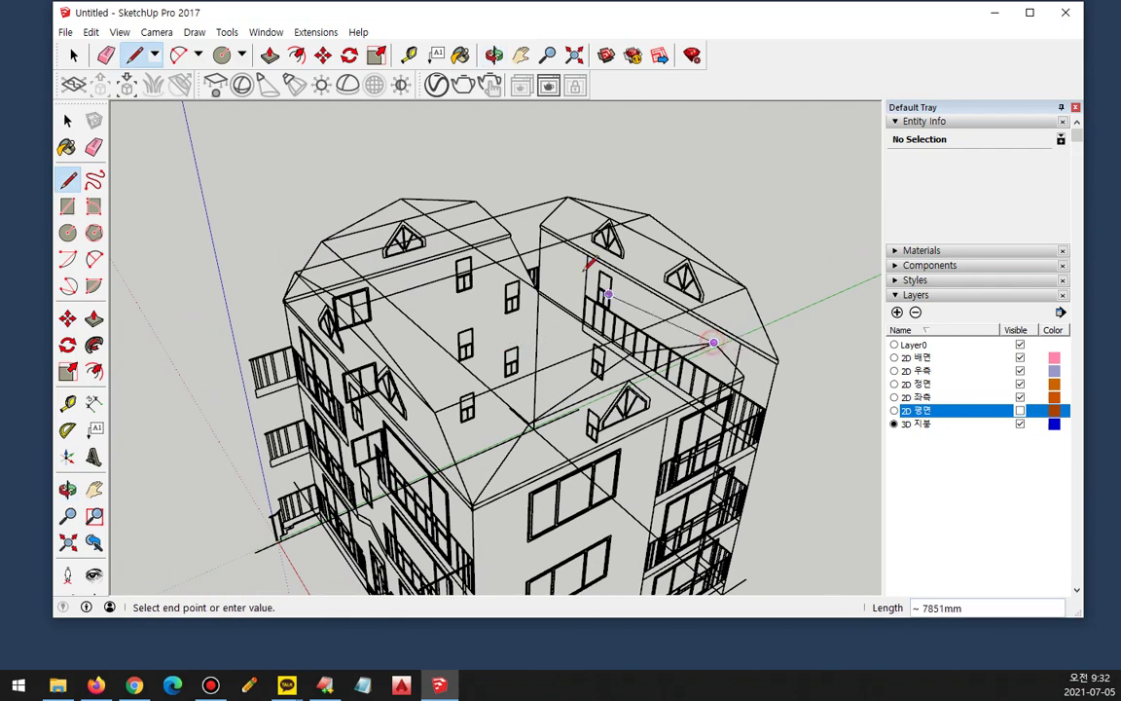
click(474, 202)
key(Escape)
mouse_move(389, 294)
middle_down()
mouse_move(393, 431)
mouse_move(419, 428)
middle_up()
mouse_move(484, 191)
mouse_down()
mouse_move(359, 321)
mouse_move(506, 470)
mouse_move(654, 336)
mouse_move(511, 165)
mouse_up()
key(Escape)
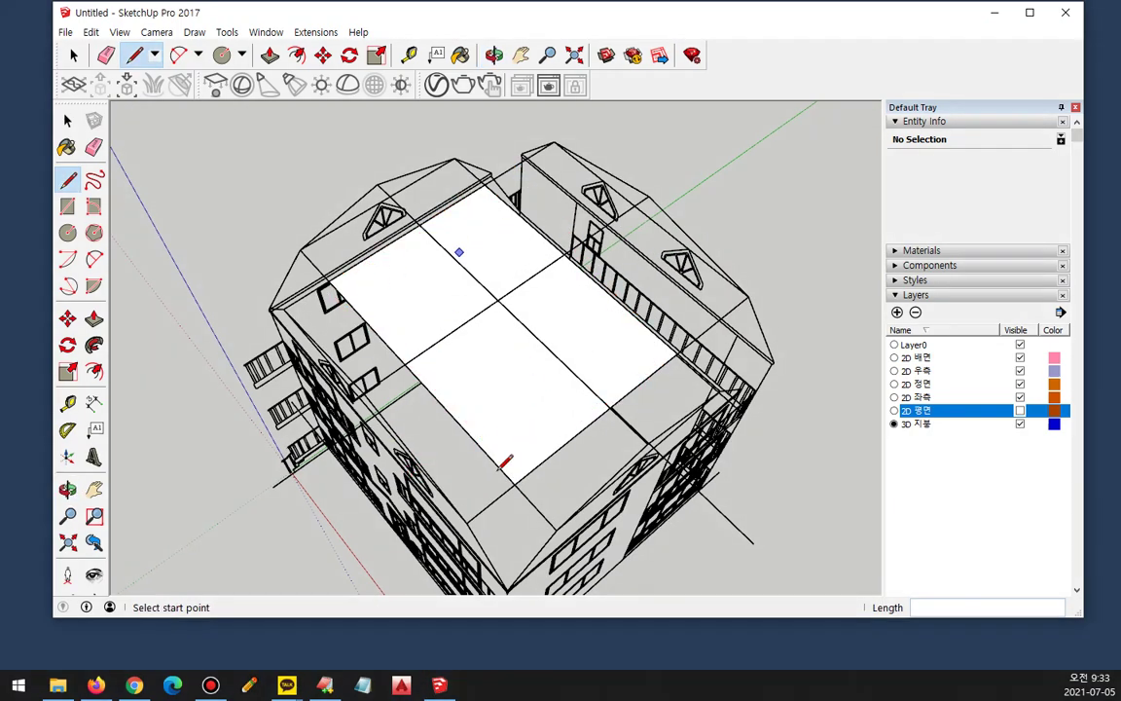
middle_drag(500, 458, 540, 350)
mouse_move(728, 263)
mouse_down()
mouse_move(533, 200)
mouse_move(696, 238)
mouse_move(725, 257)
mouse_up()
mouse_move(725, 313)
mouse_down()
mouse_move(642, 336)
mouse_move(696, 309)
mouse_up()
mouse_move(399, 360)
mouse_down()
mouse_move(292, 272)
mouse_move(475, 366)
mouse_up()
drag(440, 207, 313, 248)
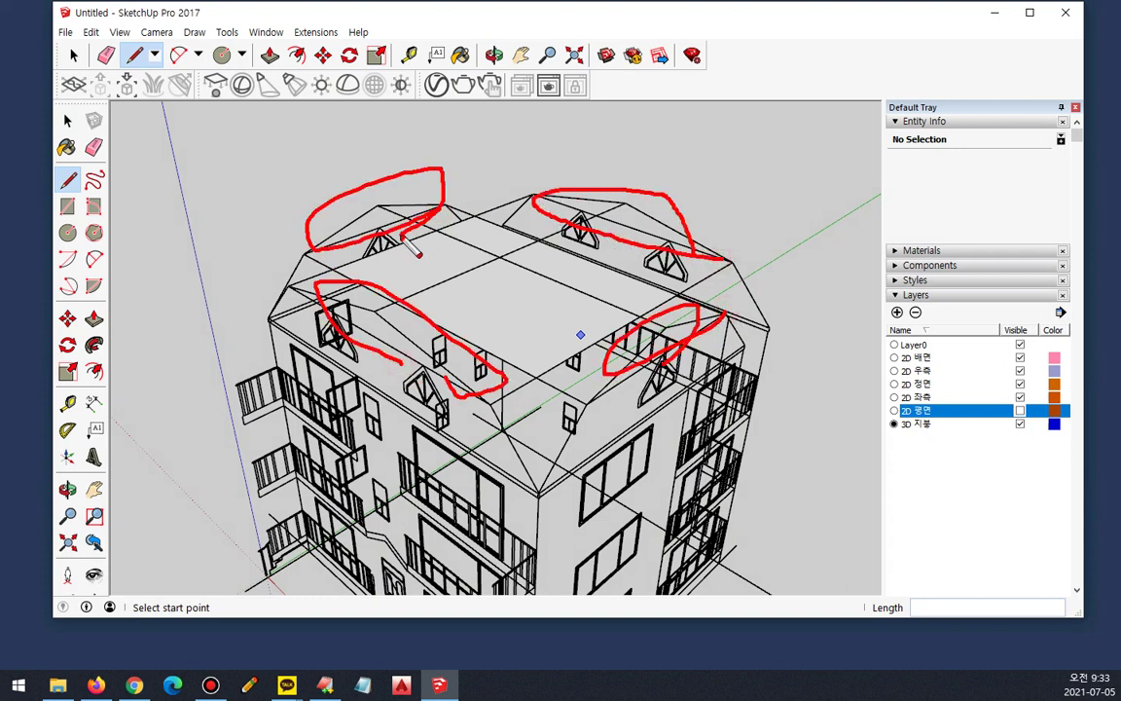
key(Escape)
Step: Draw hip lines from the crossing of the two ridge lines to the four corners formed by the break-point lines
middle_drag(545, 400, 557, 416)
key(l)
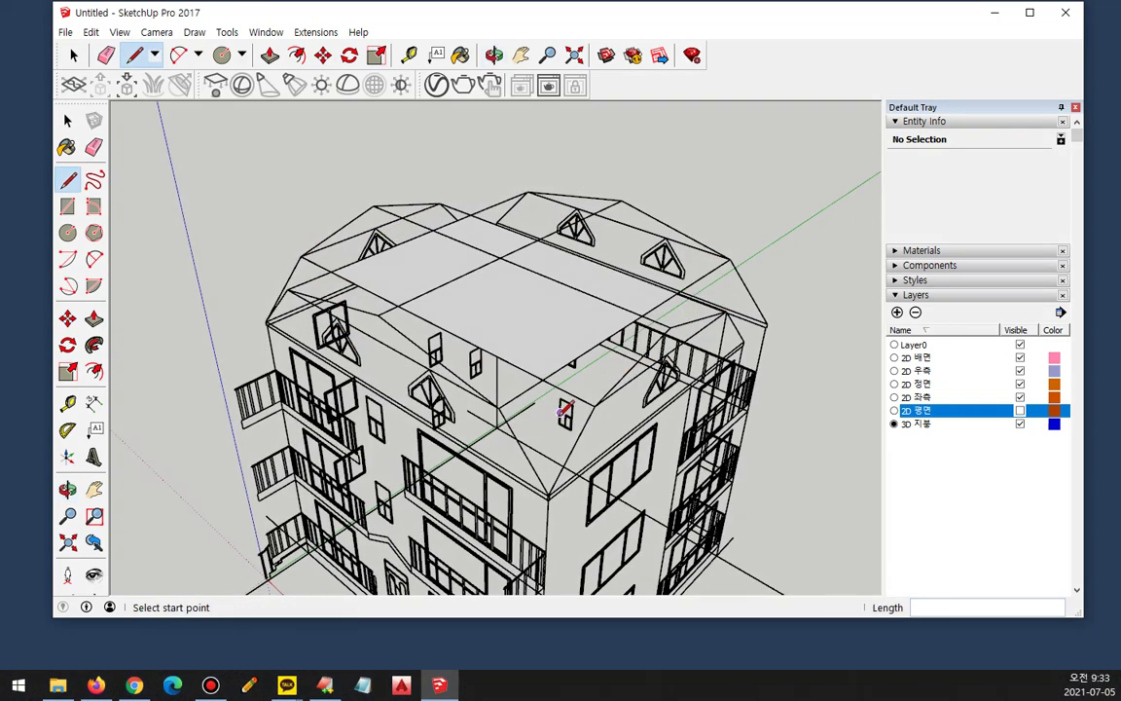
click(499, 258)
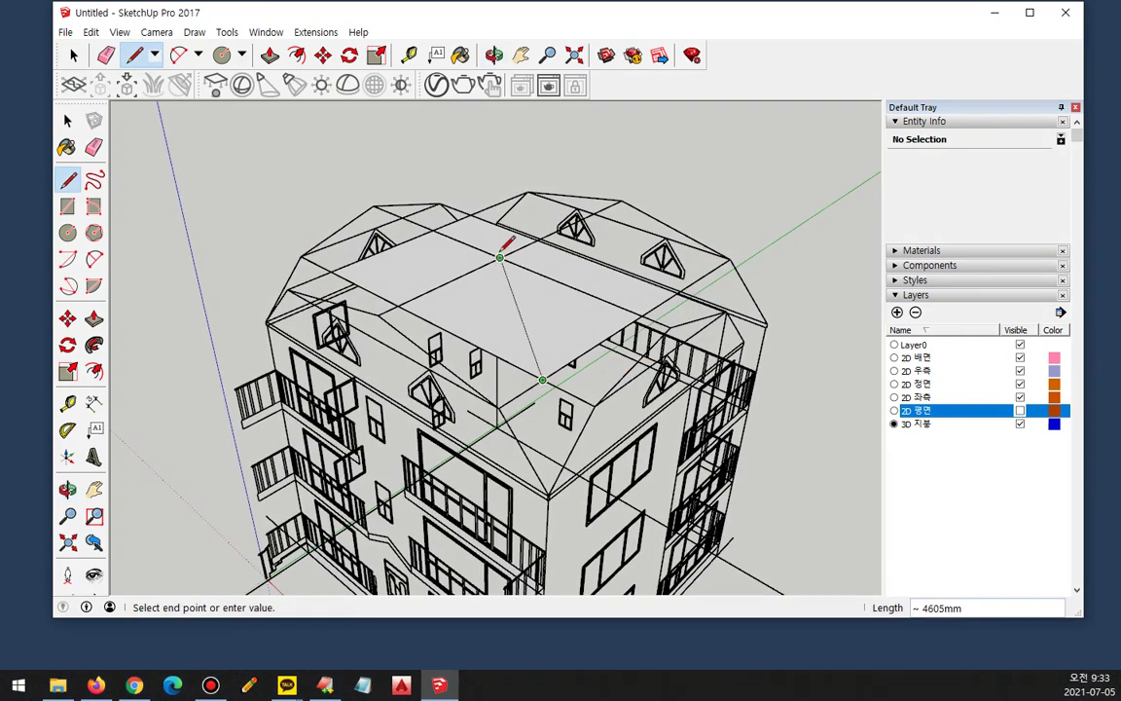
click(678, 290)
middle_drag(457, 293, 431, 347)
click(503, 255)
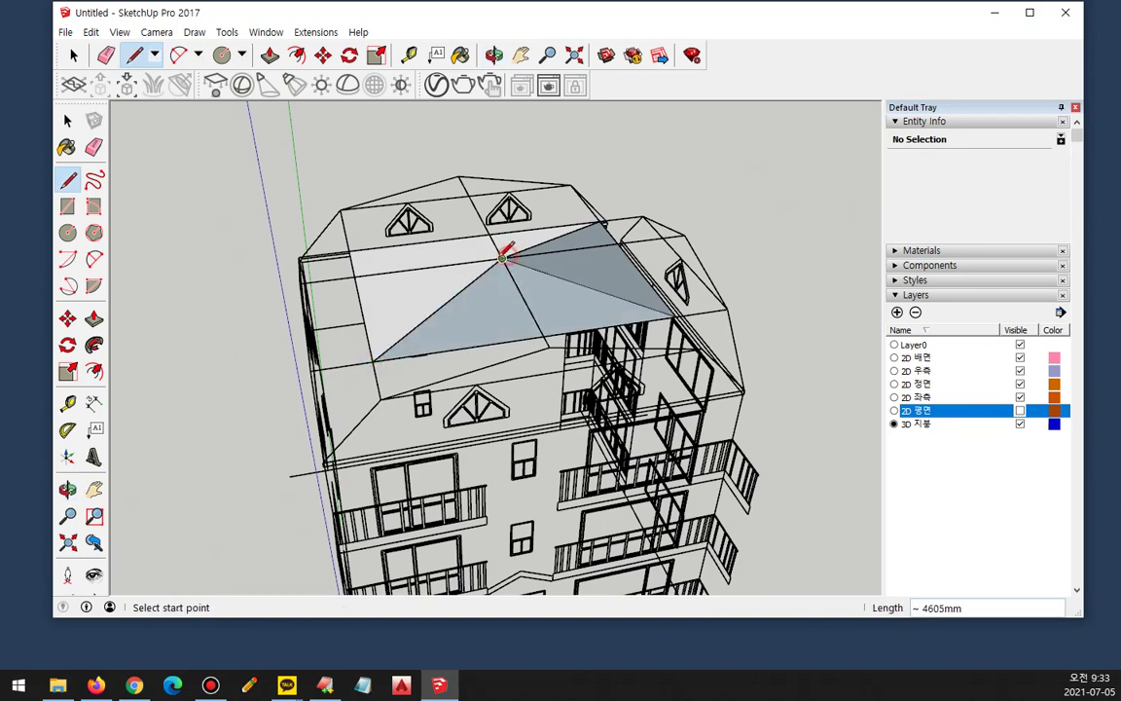
middle_drag(313, 243, 358, 282)
click(326, 290)
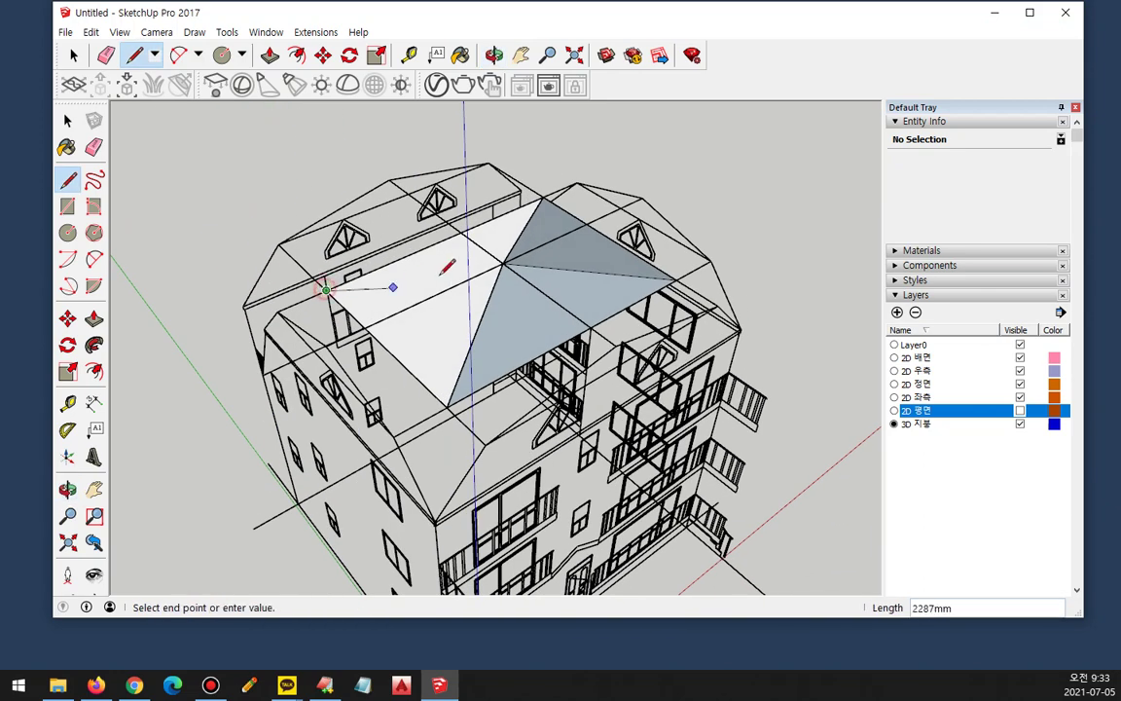
middle_drag(538, 449, 66, 442)
Step: Delete the ridge lines and the break-line ends outside the corners, leaving only the four-sided upper roof and the locked elevations
key(space)
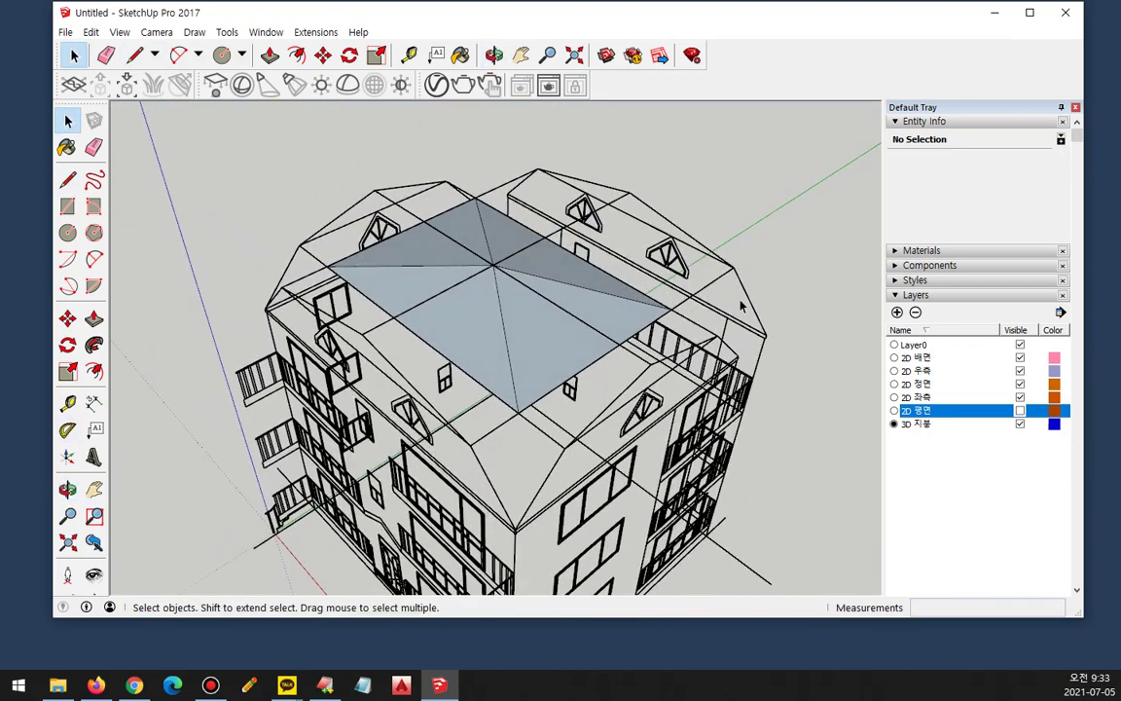
drag(762, 235, 761, 235)
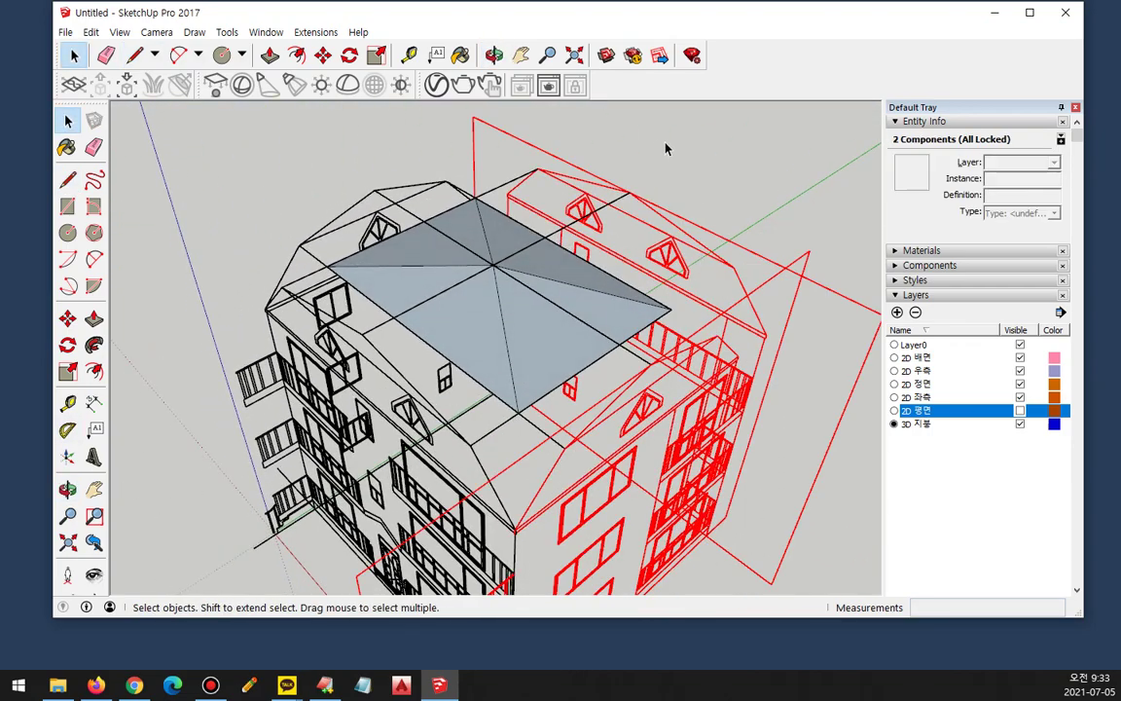
drag(591, 203, 590, 202)
drag(549, 137, 280, 309)
key(Delete)
key(Delete)
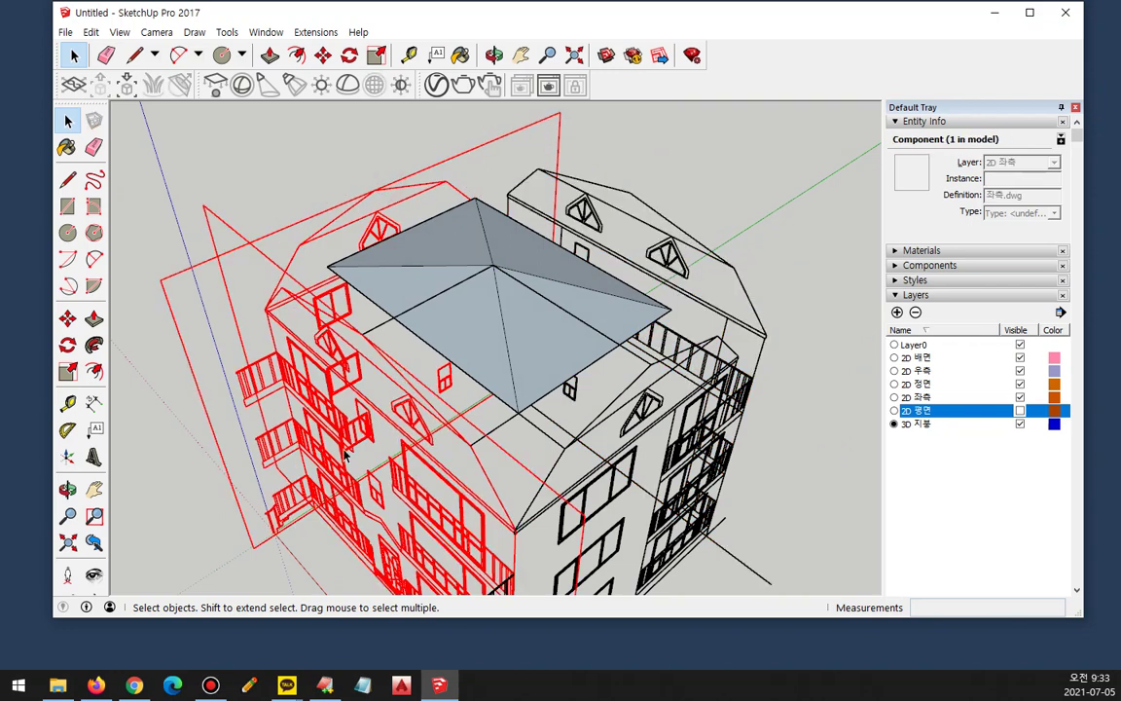
drag(366, 373, 316, 294)
key(Delete)
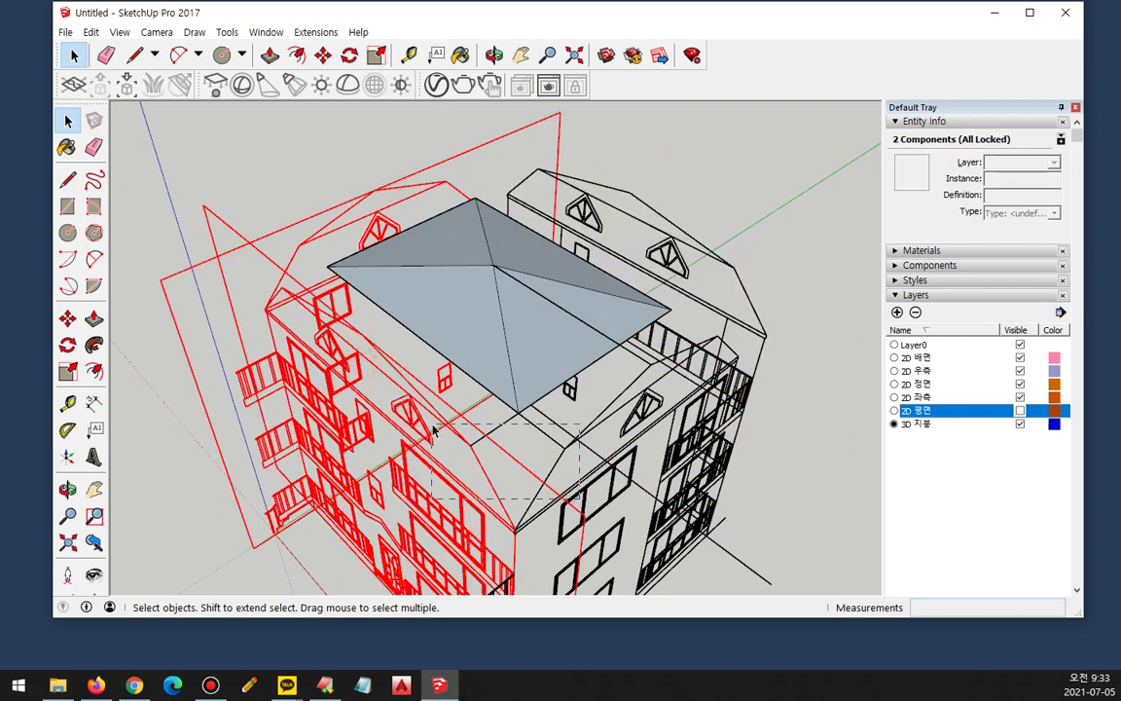
drag(434, 429, 434, 431)
drag(628, 370, 625, 376)
key(Delete)
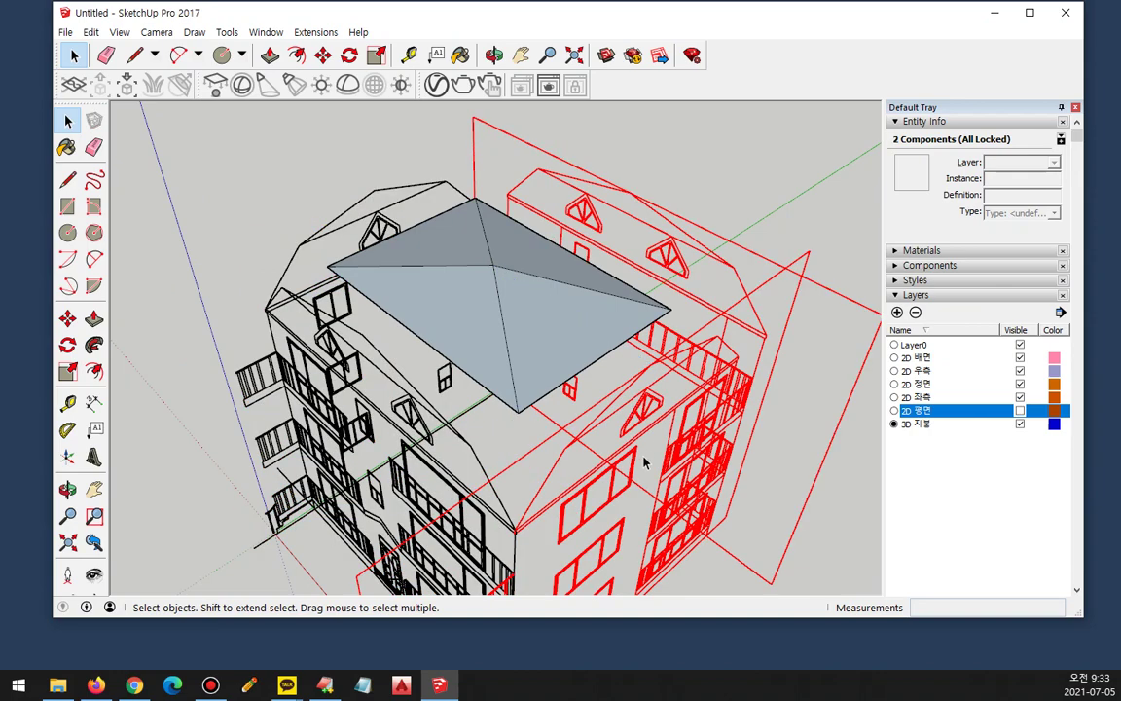
Step: Inspect the locked elevations and the connected upper roof faces, checking the roof's layer in its entity information
middle_drag(643, 463, 658, 359)
click(793, 477)
drag(803, 427, 321, 482)
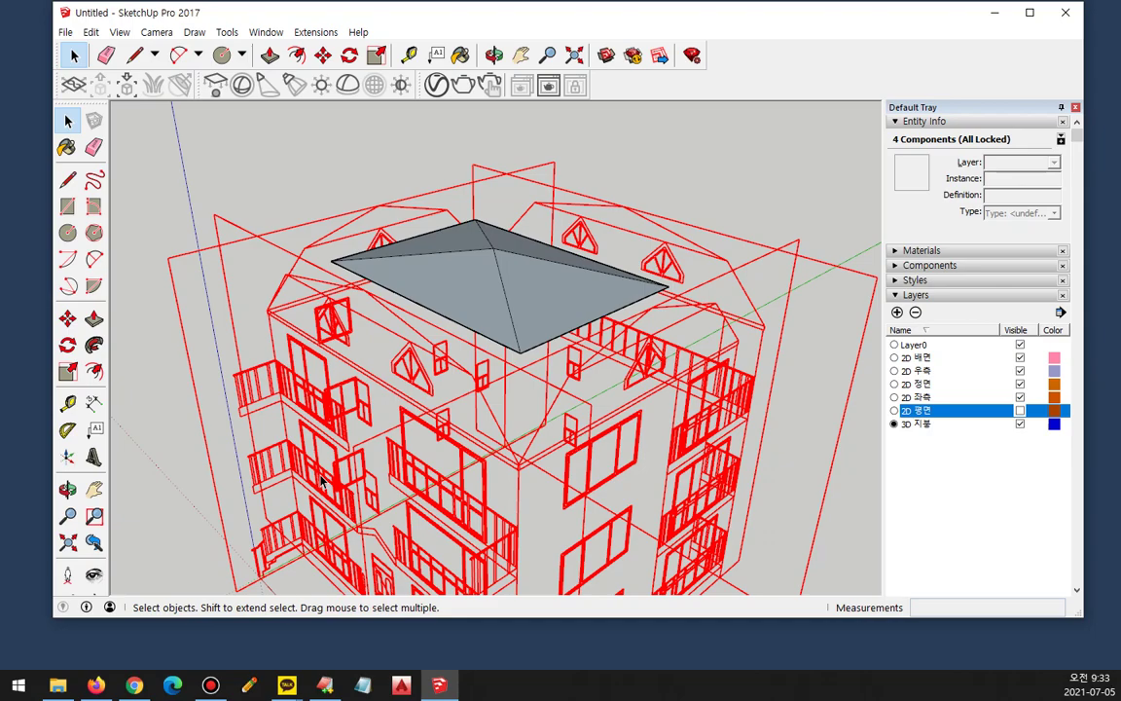
click(196, 405)
middle_drag(346, 391, 437, 292)
click(463, 288)
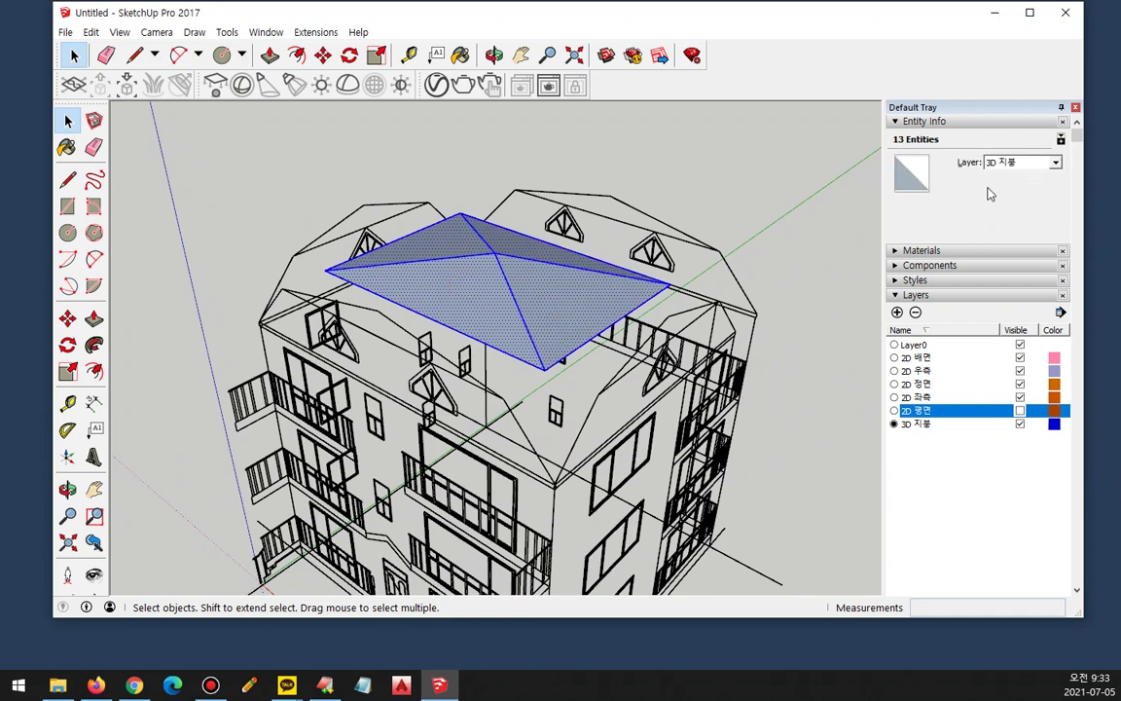
click(662, 138)
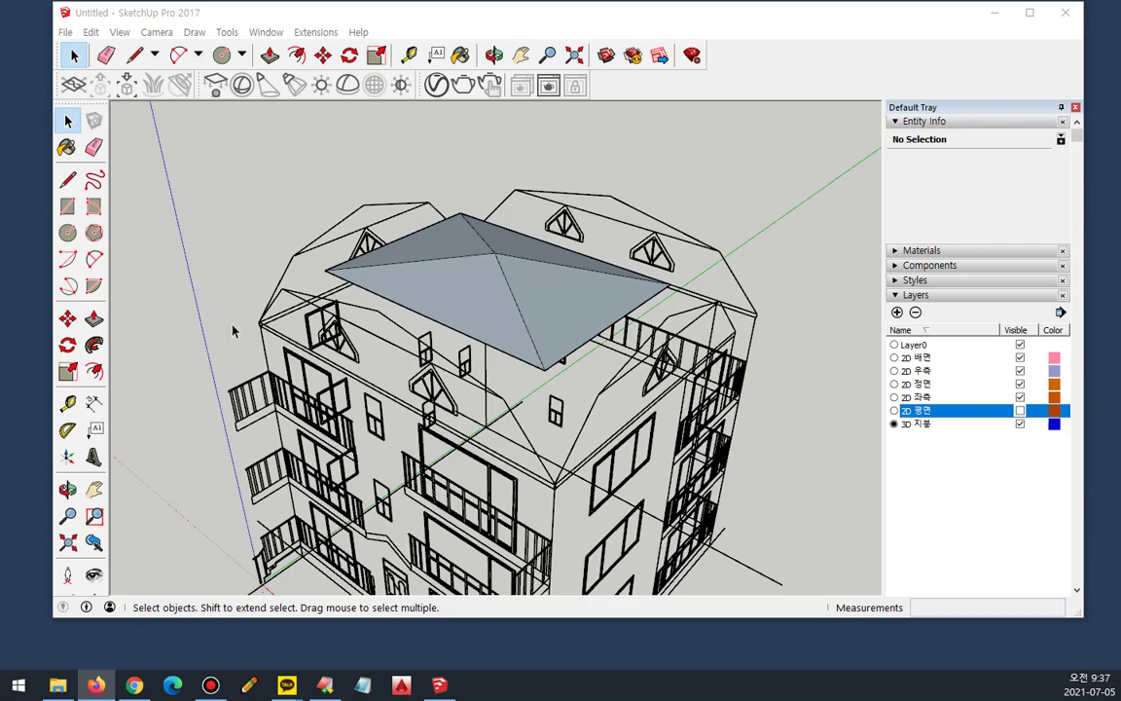
Step: Draw a 25 mm by 25 mm rectangle bridging the two elevations' upper eave endpoints at a building corner, discarding the one at the lower endpoints
middle_drag(233, 331, 342, 303)
scroll(251, 368, up, 3)
scroll(253, 369, up, 8)
scroll(254, 371, up, 2)
middle_drag(253, 371, 246, 395)
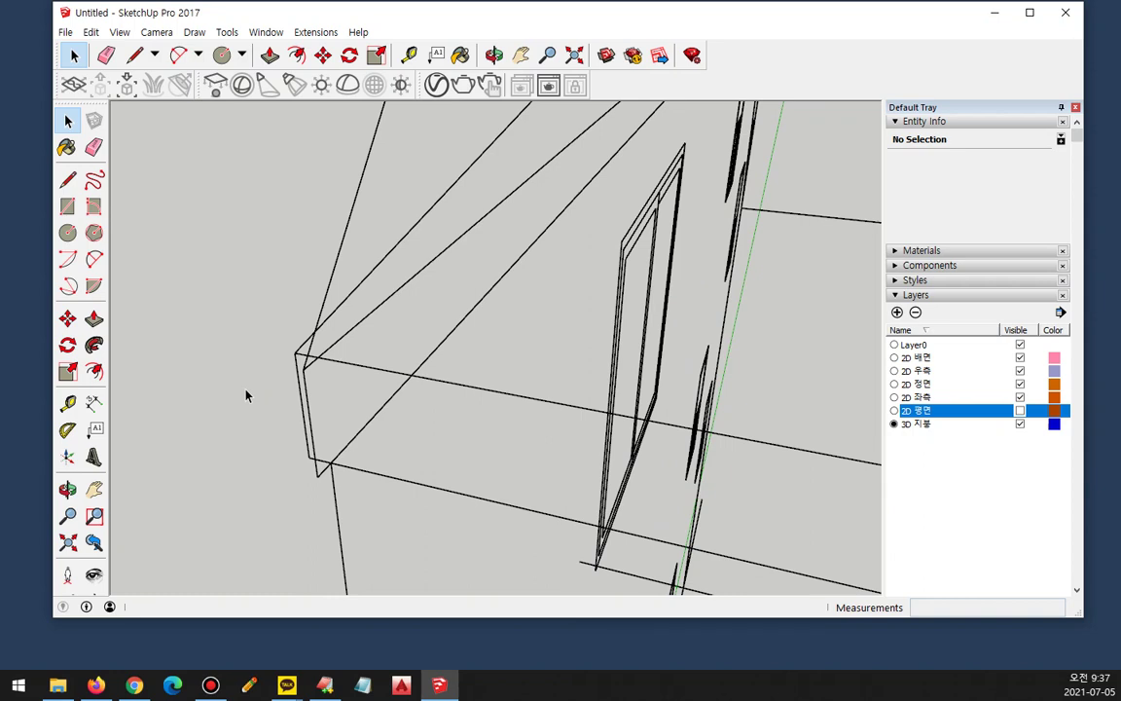
click(68, 206)
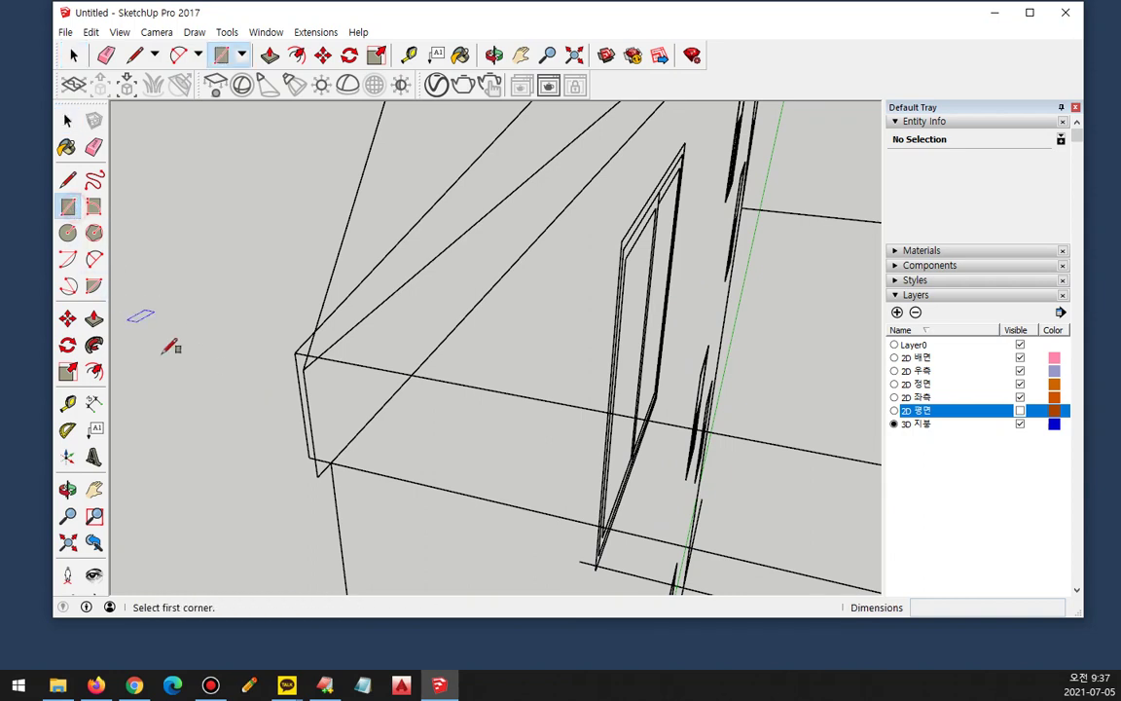
click(315, 454)
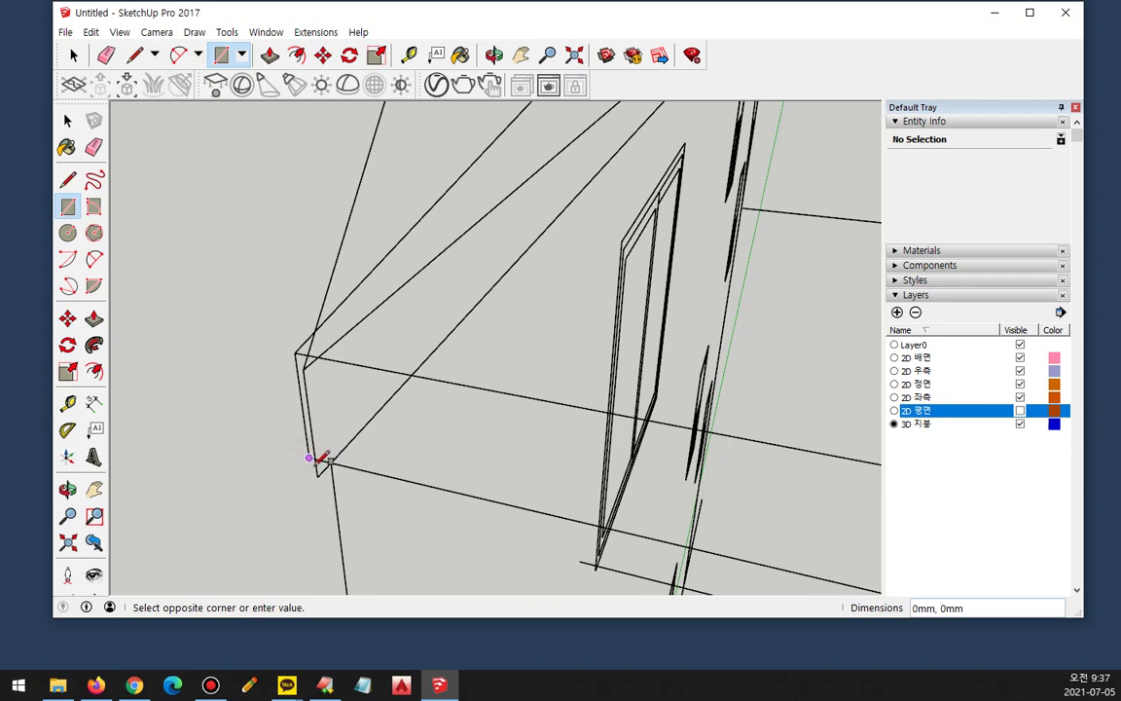
click(329, 468)
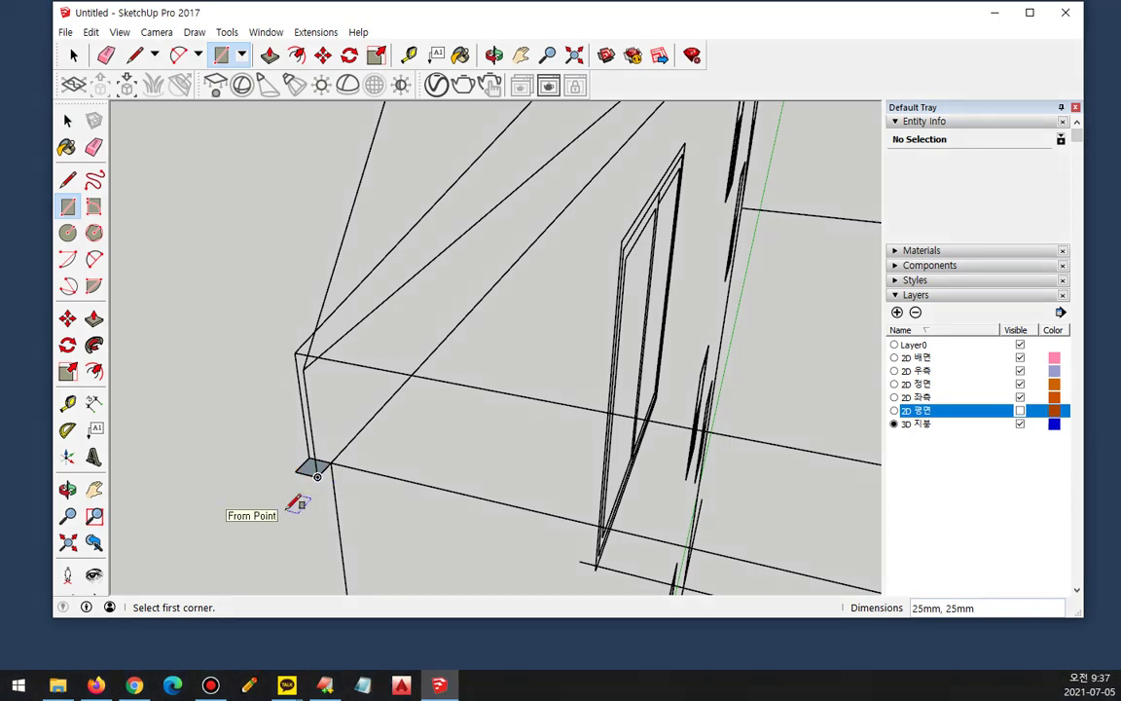
click(295, 351)
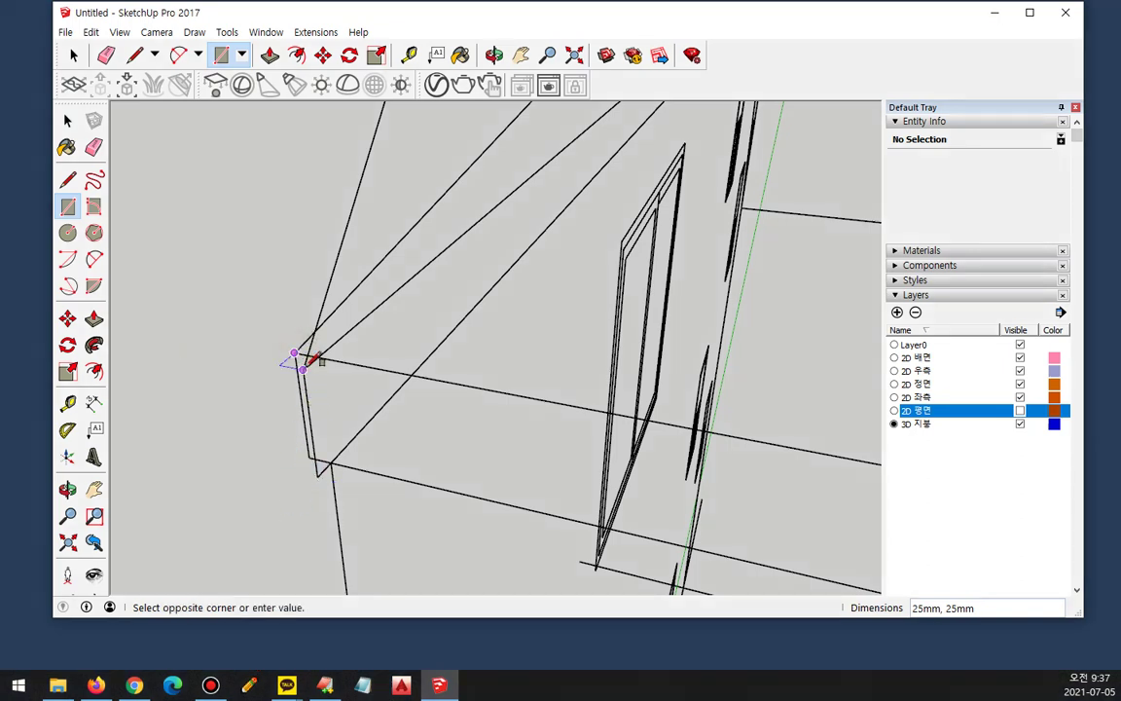
click(305, 365)
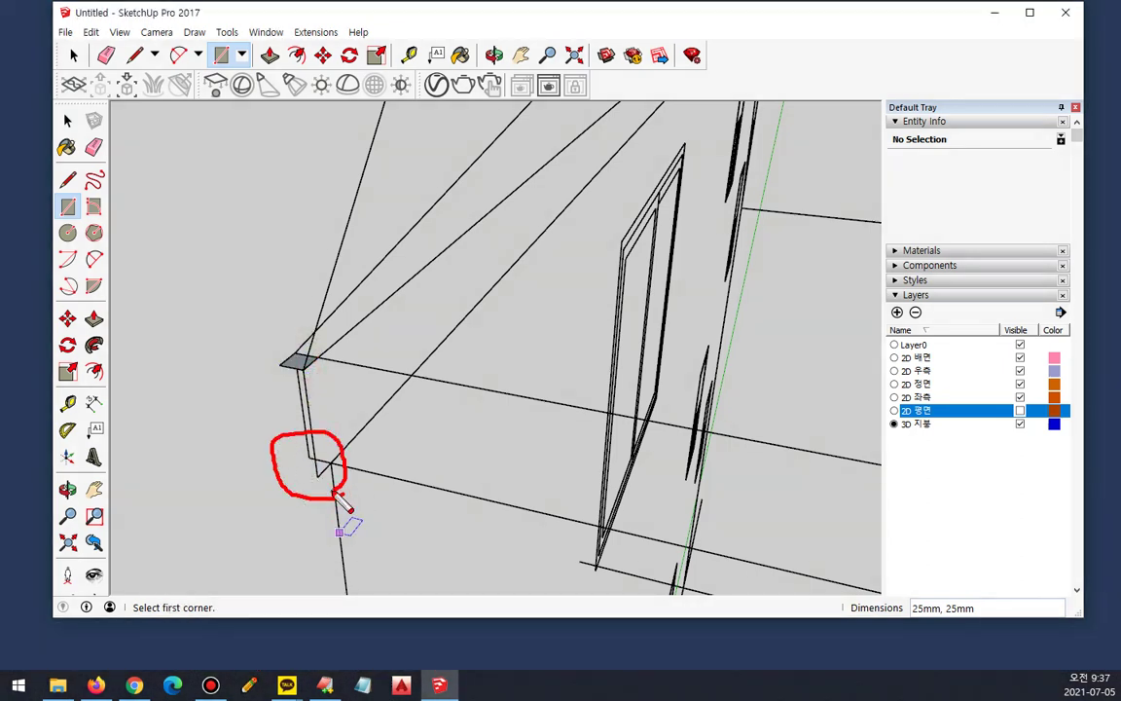
mouse_move(323, 401)
mouse_down()
mouse_move(255, 324)
mouse_move(336, 389)
mouse_up()
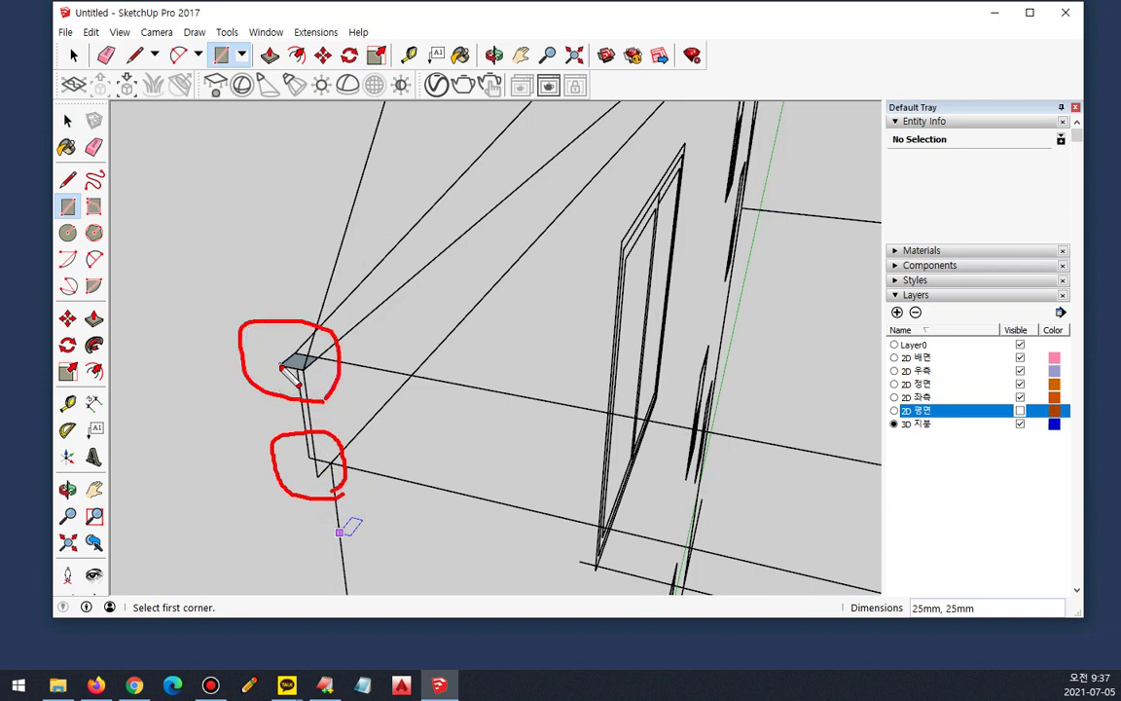
mouse_move(281, 366)
mouse_down()
mouse_move(394, 297)
mouse_move(480, 195)
mouse_move(527, 229)
mouse_up()
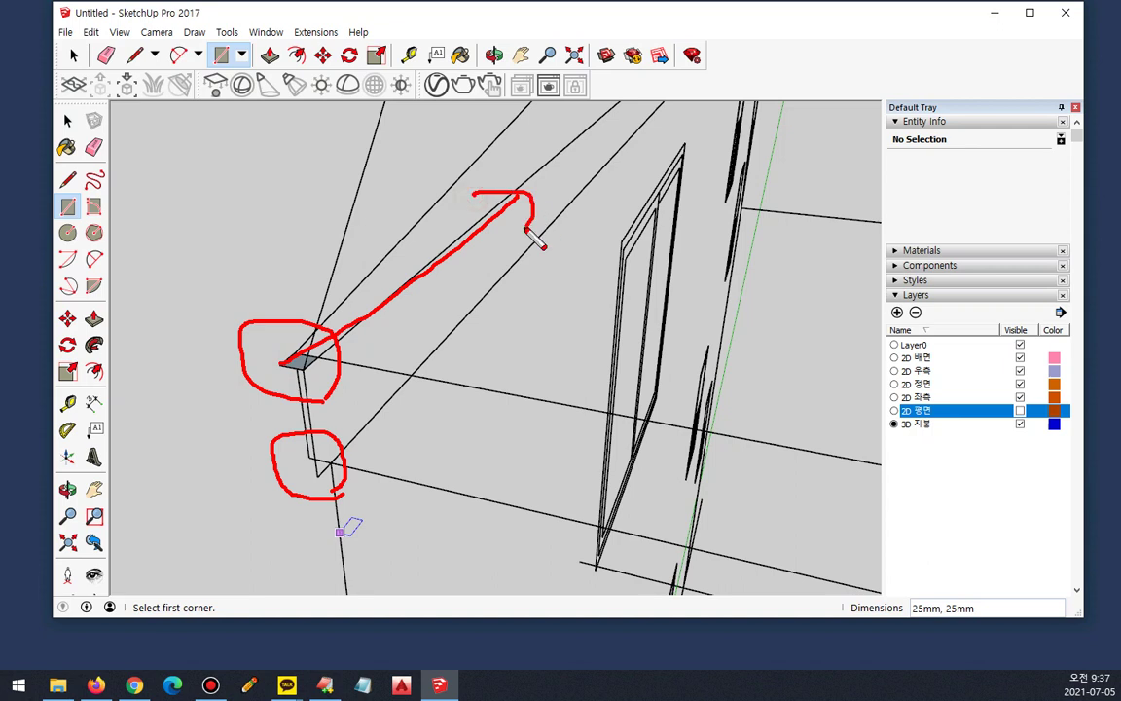
key(Delete)
mouse_move(315, 388)
mouse_down()
mouse_move(264, 389)
mouse_move(338, 347)
mouse_move(337, 390)
mouse_up()
key(Delete)
mouse_move(309, 449)
mouse_down()
mouse_move(331, 494)
mouse_move(315, 434)
mouse_up()
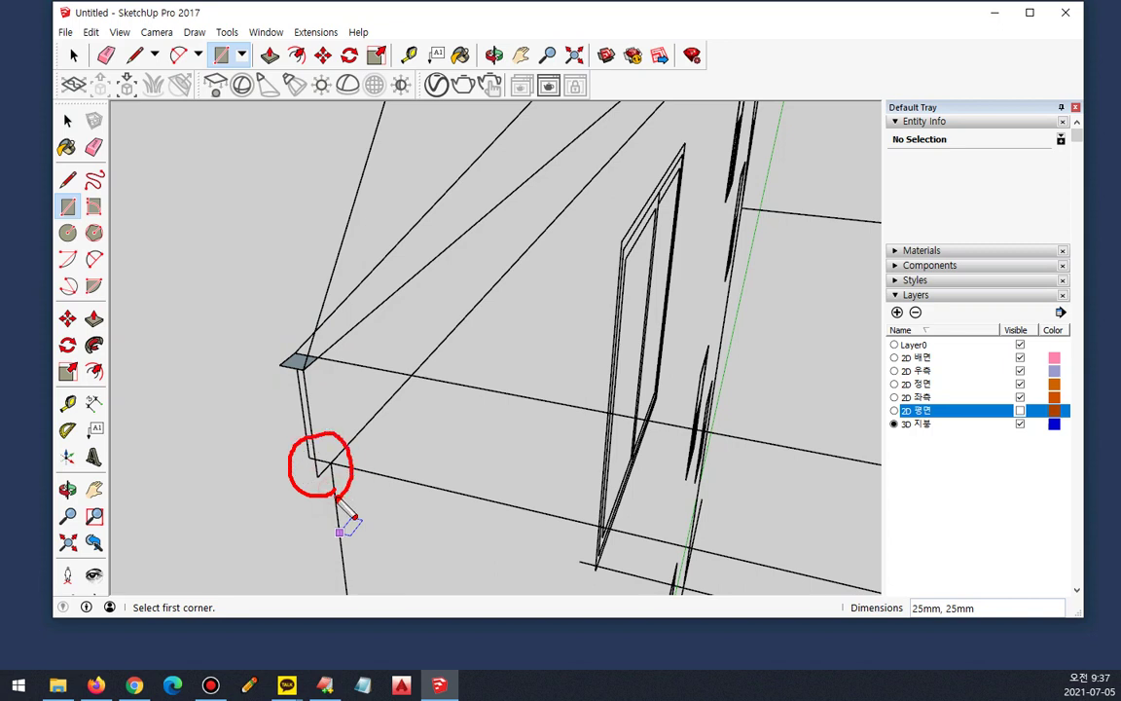
drag(284, 394, 307, 413)
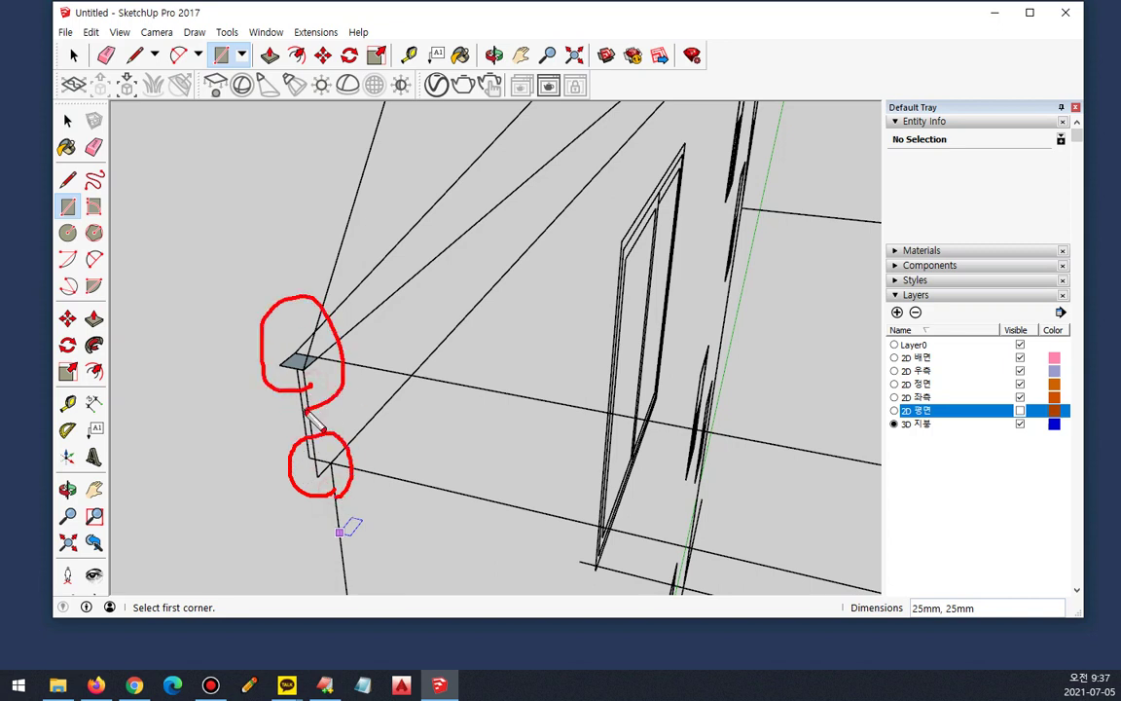
mouse_move(308, 411)
mouse_down()
mouse_move(272, 323)
mouse_move(310, 407)
mouse_up()
drag(302, 455, 313, 453)
key(e)
mouse_move(275, 371)
mouse_down()
mouse_move(294, 371)
mouse_move(458, 248)
mouse_move(475, 261)
mouse_up()
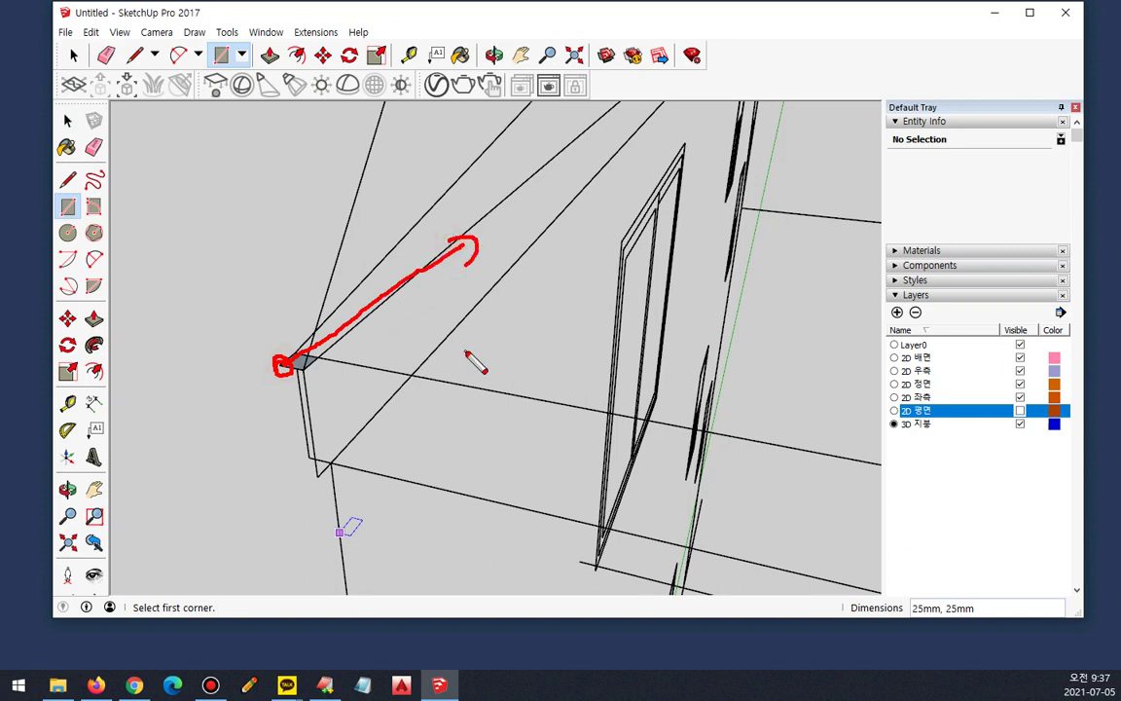
key(e)
key(Escape)
key(ctrl+2)
drag(305, 394, 337, 391)
key(Escape)
Step: Draw a thin rectangle across the gap between two neighbouring elevations, from one upper eave corner to the facing upper eave corner
scroll(433, 392, down, 4)
scroll(438, 383, down, 6)
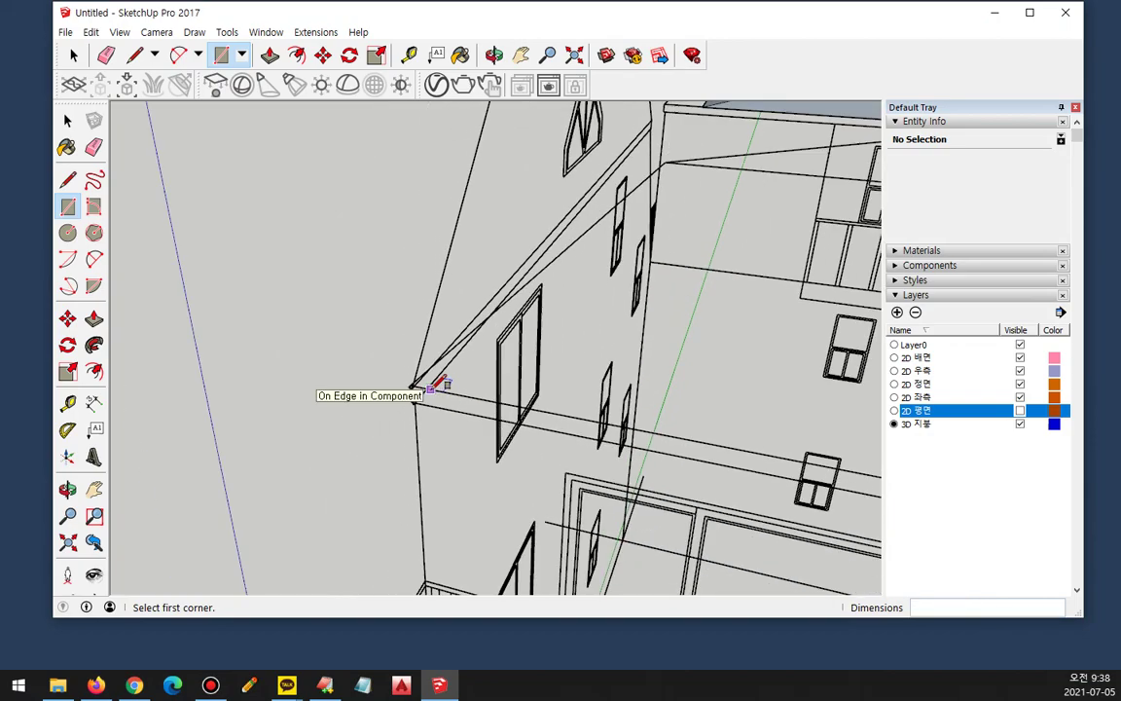
middle_drag(743, 393, 719, 445)
key(r)
scroll(691, 516, up, 3)
scroll(698, 511, up, 1)
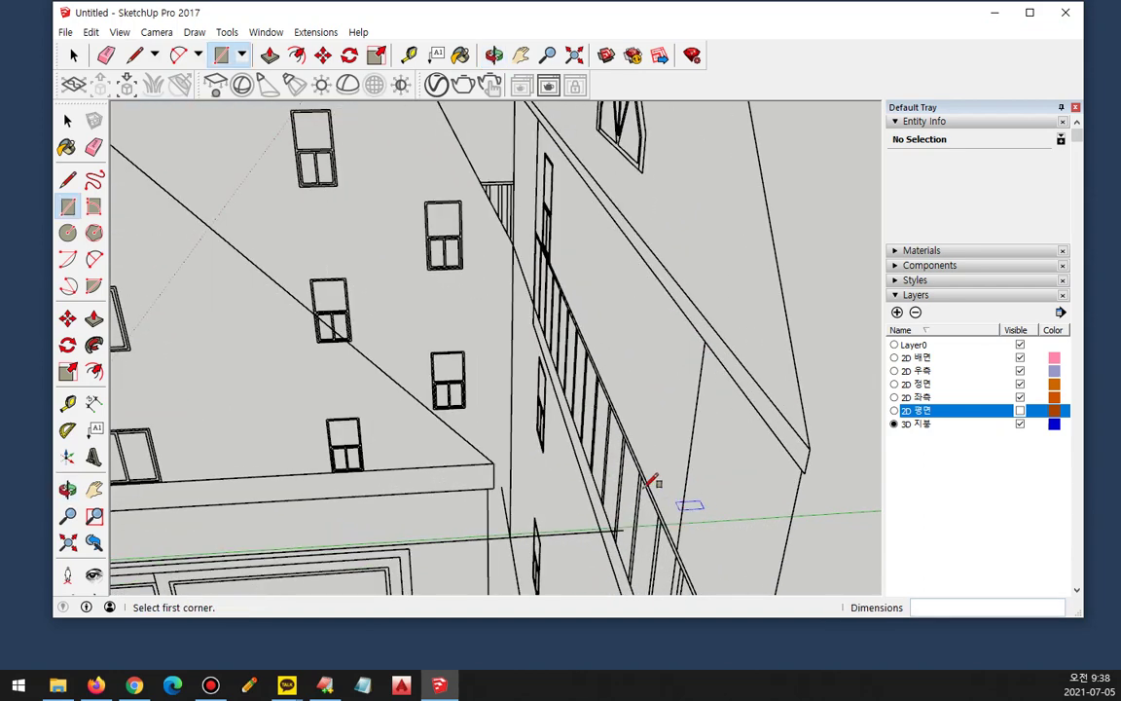
click(493, 463)
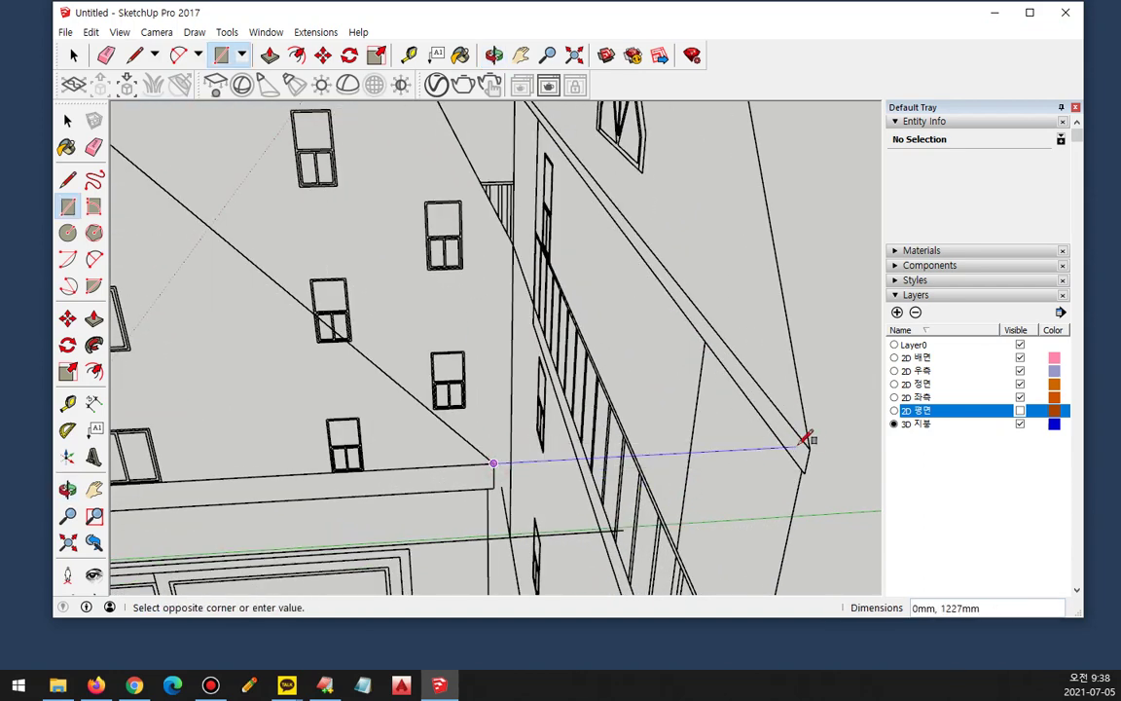
middle_drag(820, 446, 730, 403)
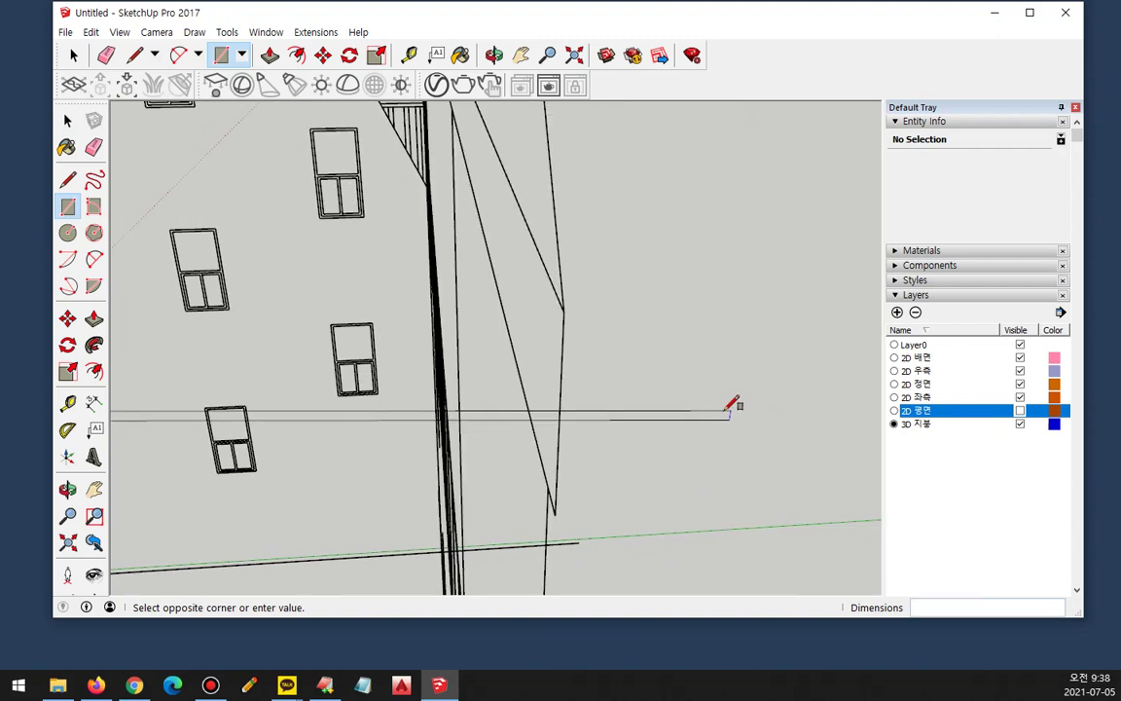
click(562, 311)
middle_drag(564, 316, 400, 424)
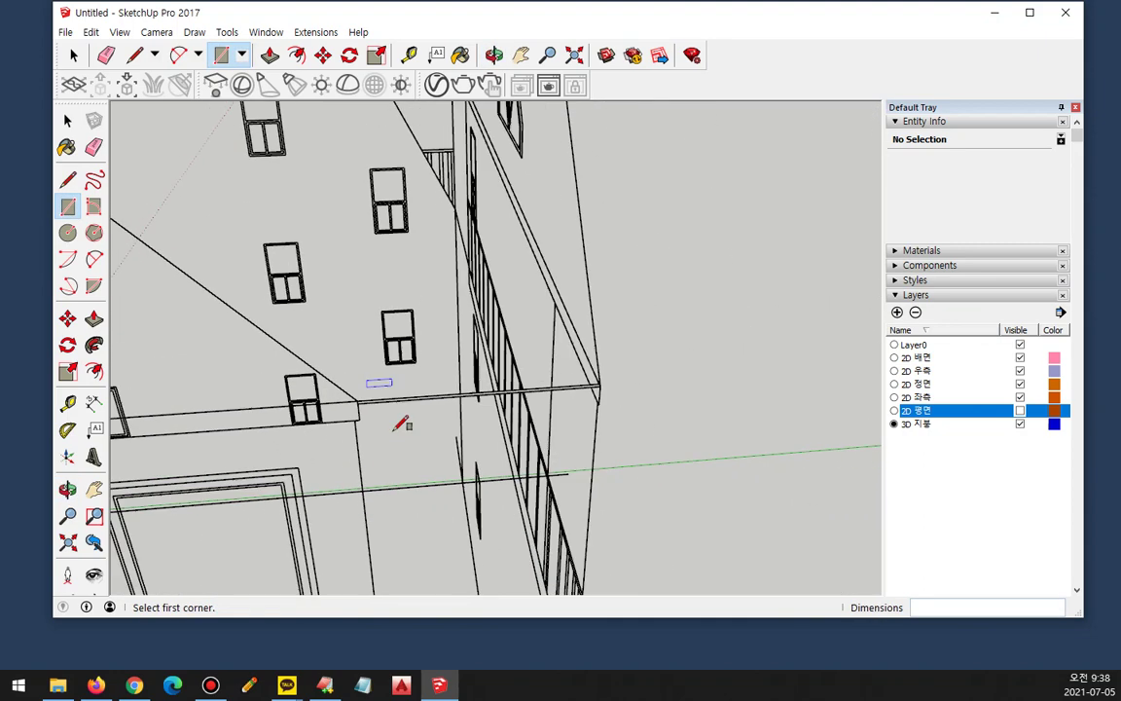
mouse_move(581, 433)
mouse_down()
mouse_move(610, 337)
mouse_move(570, 368)
mouse_move(653, 449)
mouse_up()
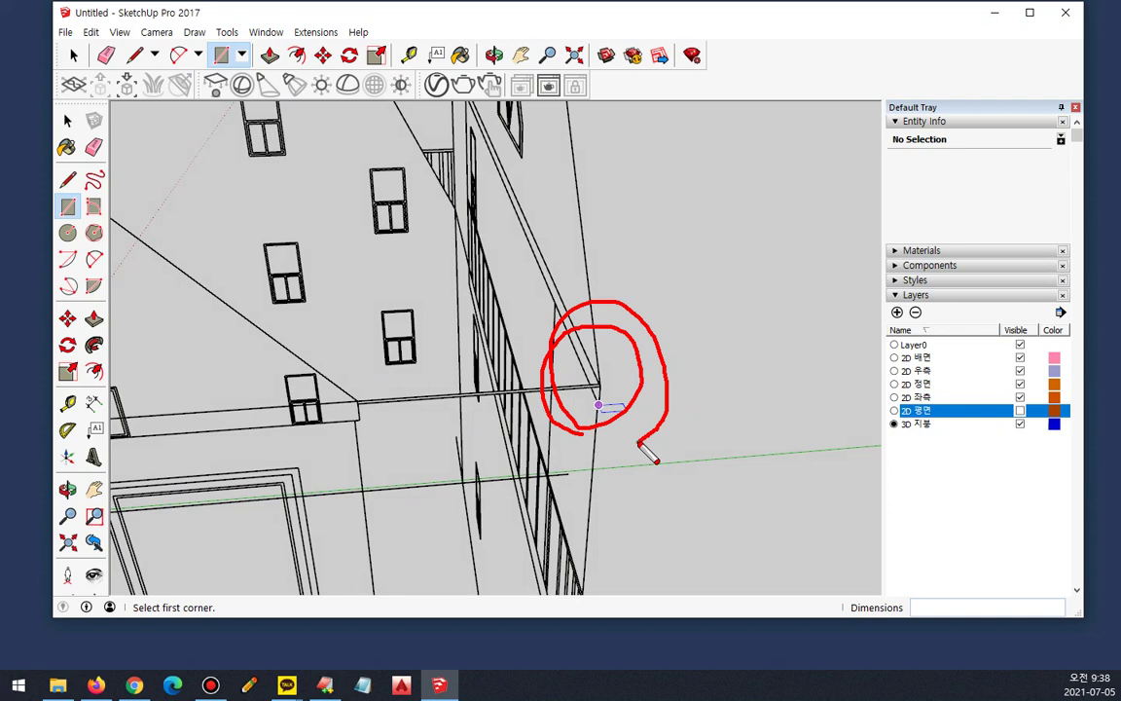
mouse_move(634, 445)
mouse_down()
mouse_move(643, 356)
mouse_move(657, 339)
mouse_move(635, 417)
mouse_up()
mouse_move(385, 429)
mouse_down()
mouse_move(366, 363)
mouse_move(393, 494)
mouse_move(430, 438)
mouse_move(440, 505)
mouse_move(421, 473)
mouse_up()
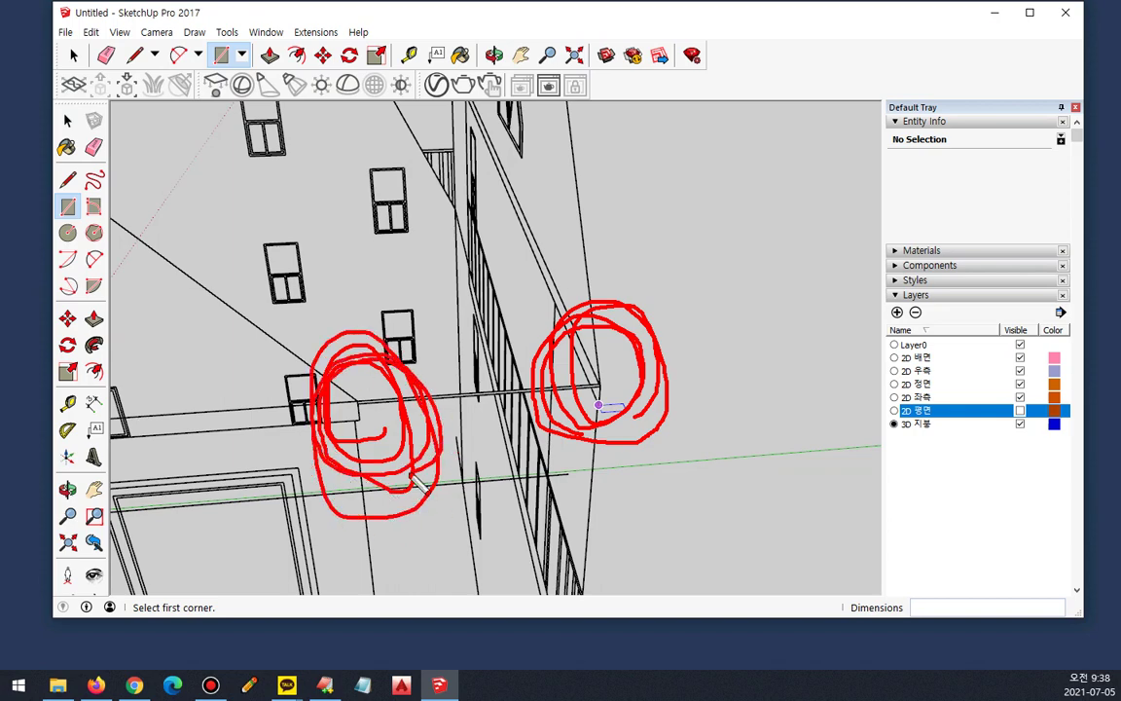
key(Escape)
Step: Draw a 10200 mm by 8100 mm rectangle for the lower roof outline, from one outer eave corner to the diagonally opposite eave corner
scroll(358, 408, up, 5)
scroll(387, 405, down, 2)
middle_drag(470, 398, 224, 416)
click(150, 444)
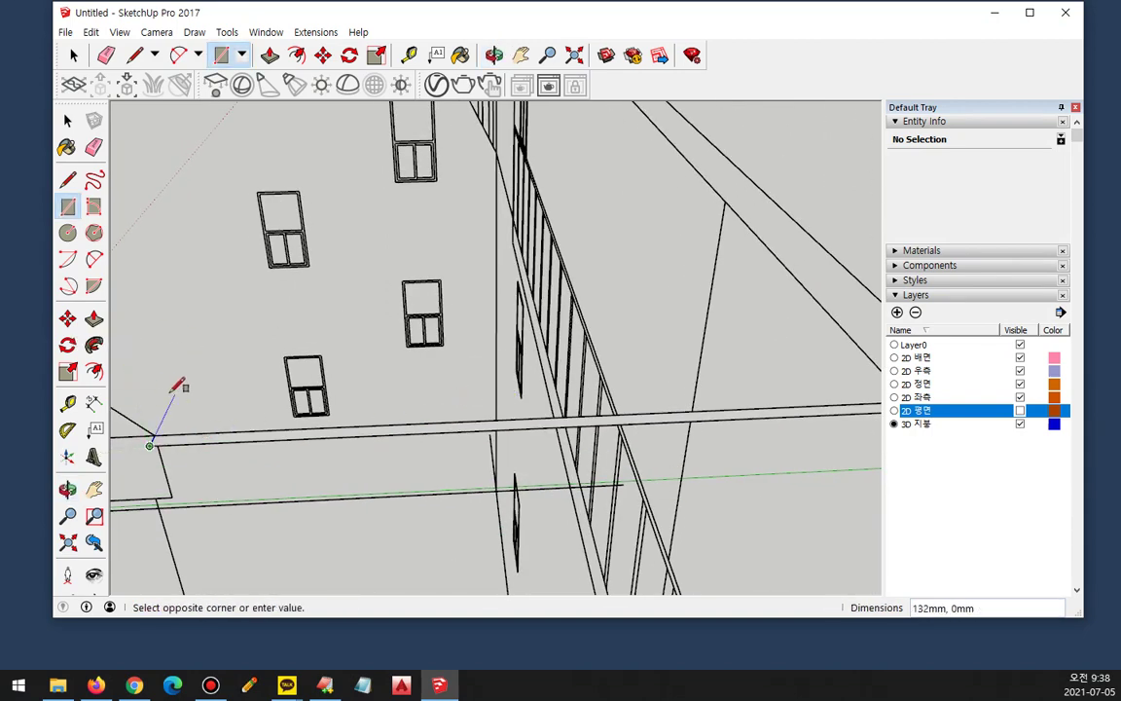
scroll(171, 391, down, 3)
middle_drag(179, 383, 896, 477)
scroll(419, 394, down, 5)
middle_drag(405, 387, 330, 220)
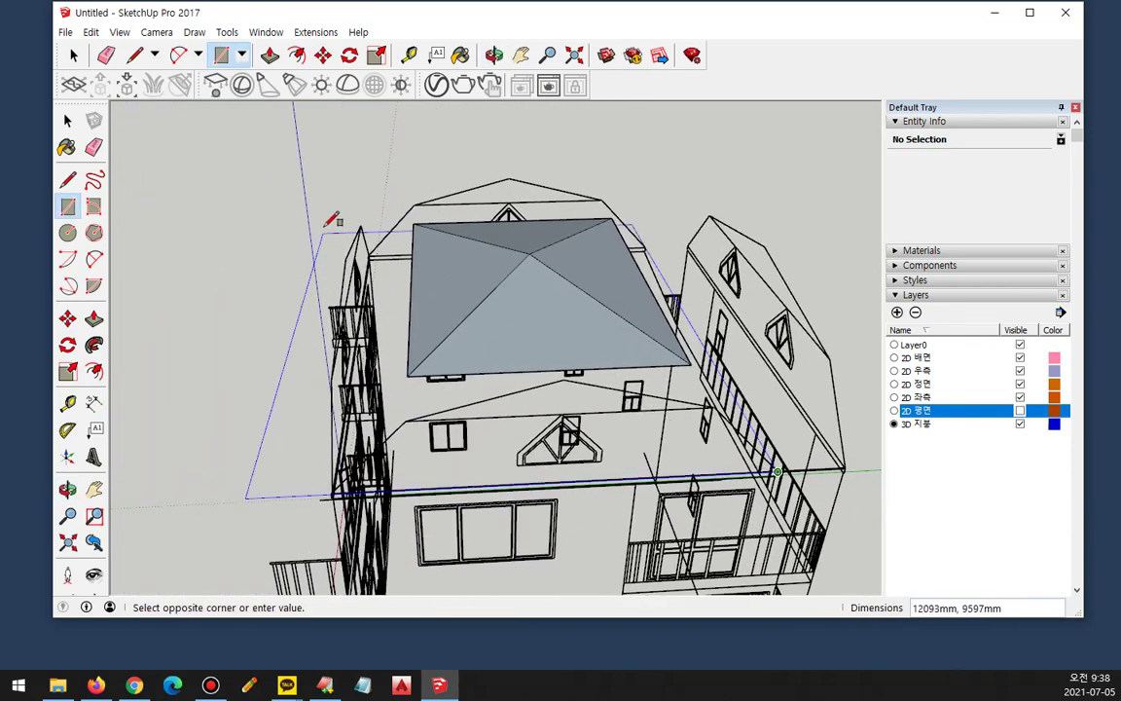
scroll(369, 226, up, 5)
scroll(384, 238, up, 5)
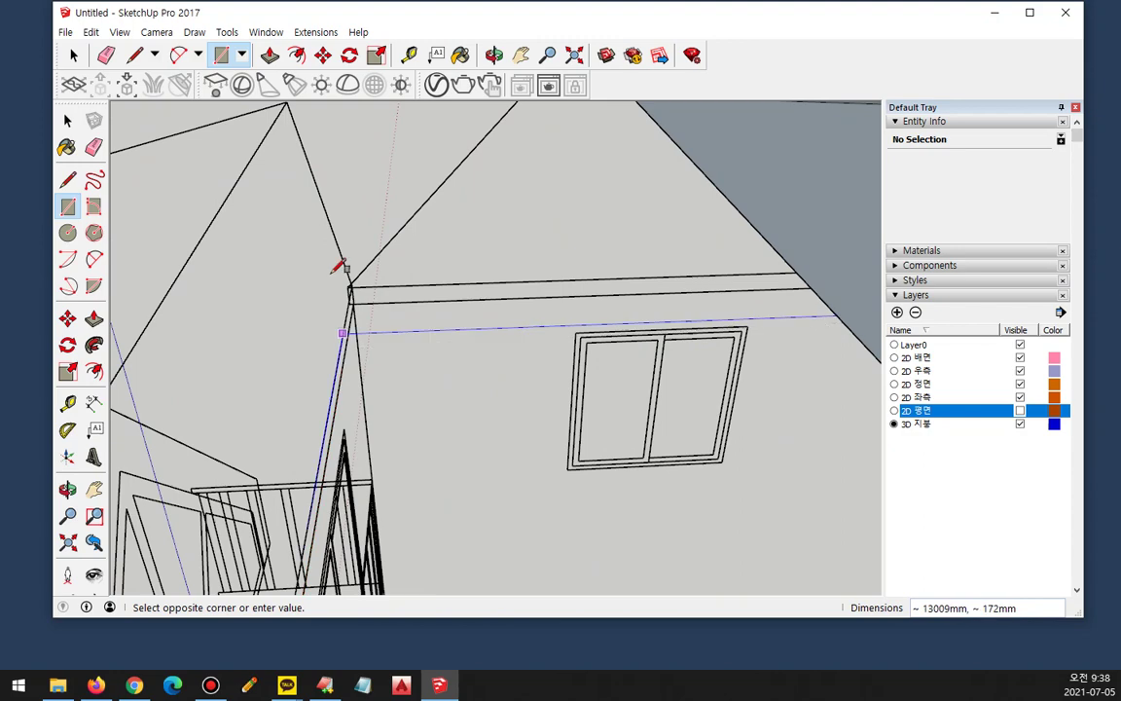
scroll(340, 273, up, 1)
scroll(333, 265, up, 1)
scroll(355, 277, up, 1)
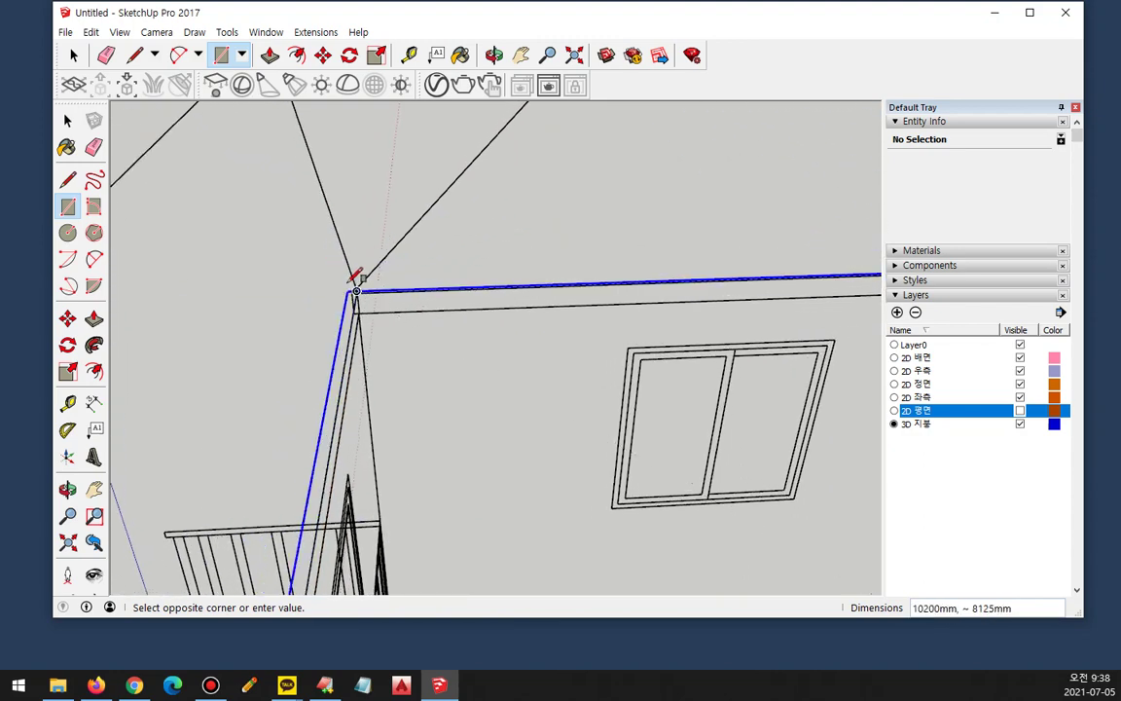
scroll(353, 284, up, 1)
middle_drag(357, 290, 355, 317)
scroll(351, 322, up, 1)
scroll(347, 324, up, 4)
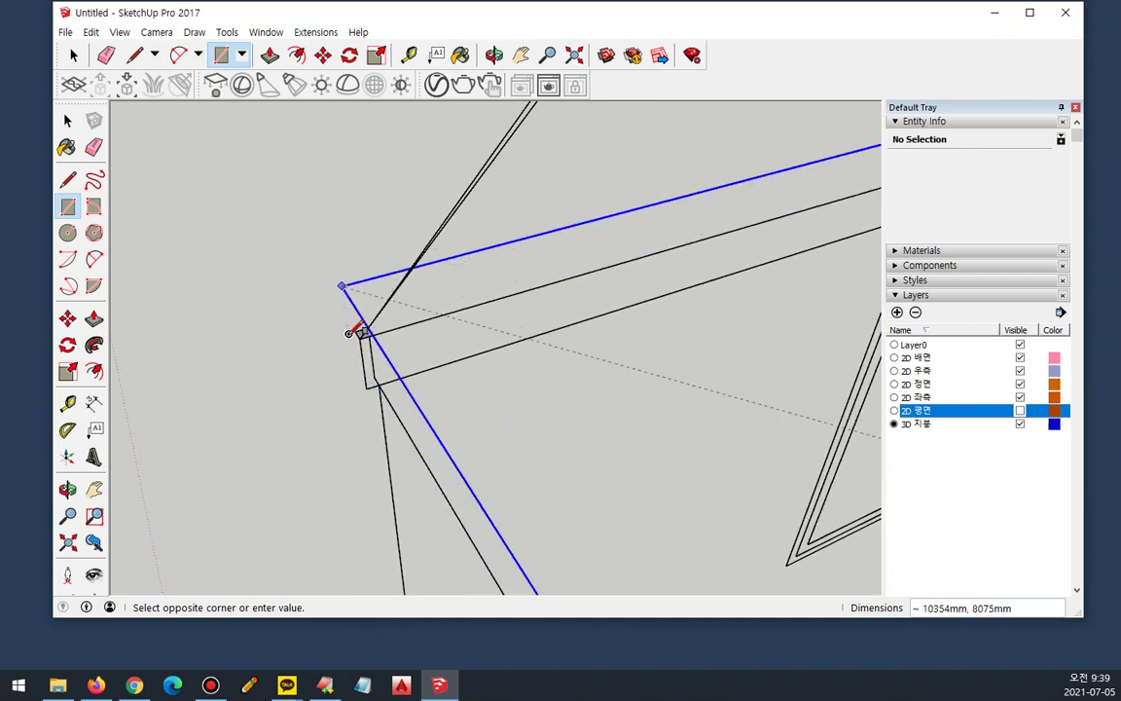
click(362, 331)
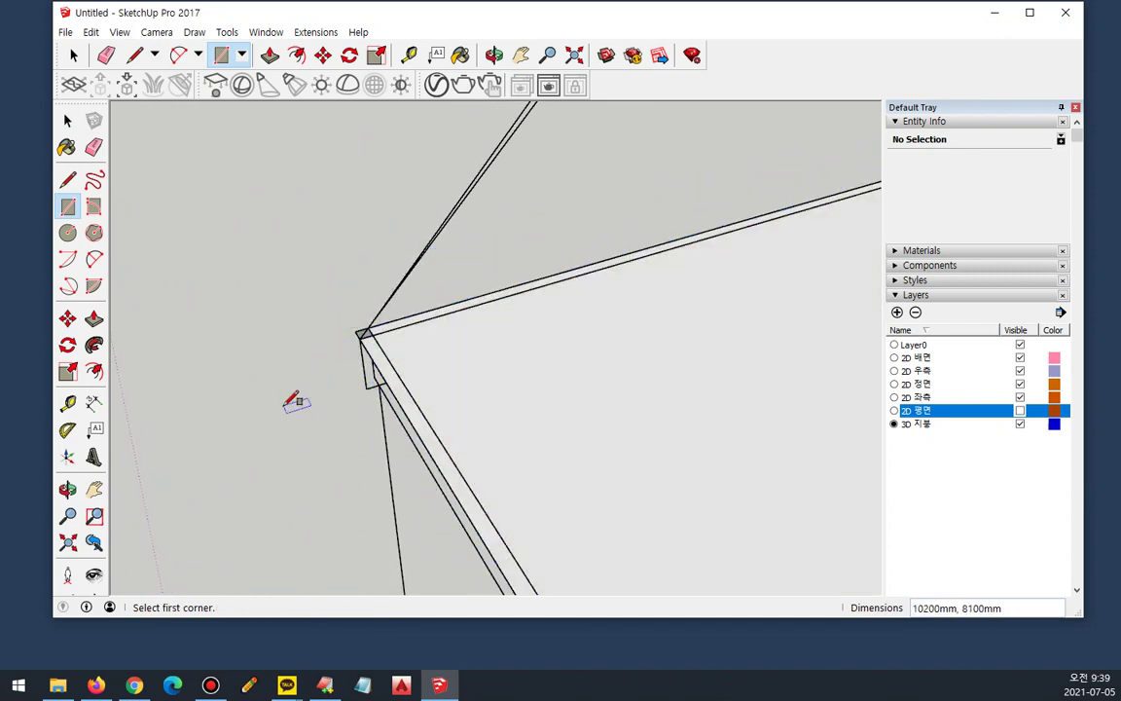
Step: Delete the small bridging rectangle's leftover inner edges at the far eave corner, then select the merged lower roof face
key(space)
scroll(380, 344, up, 3)
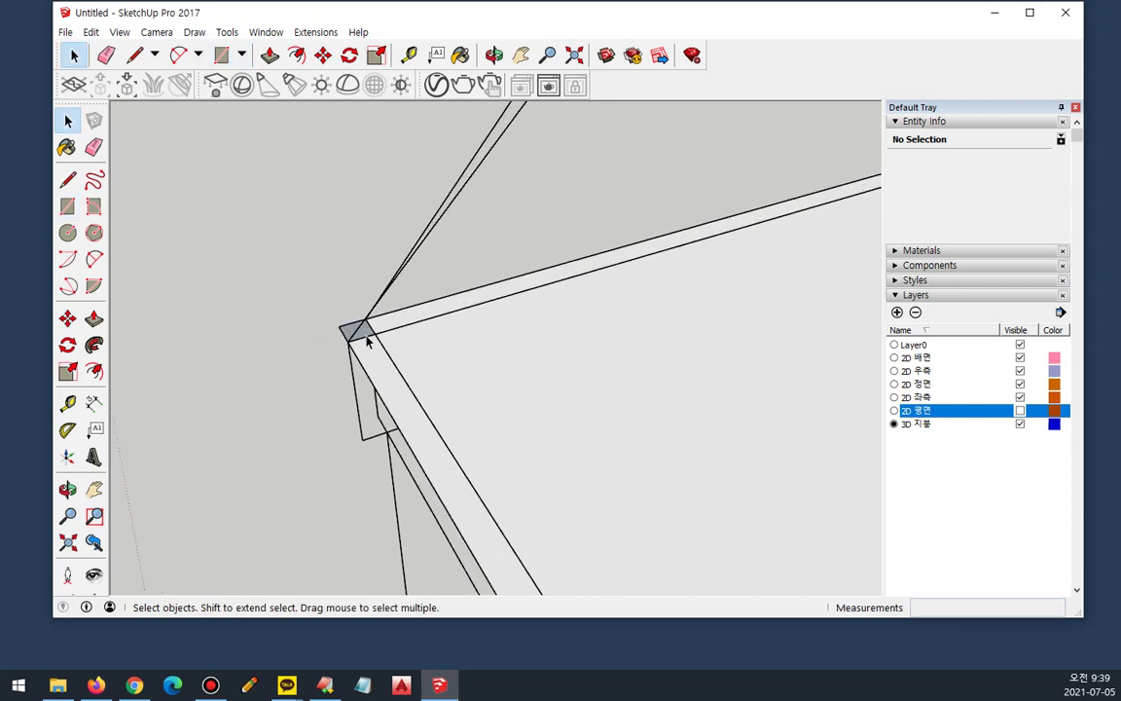
key(Delete)
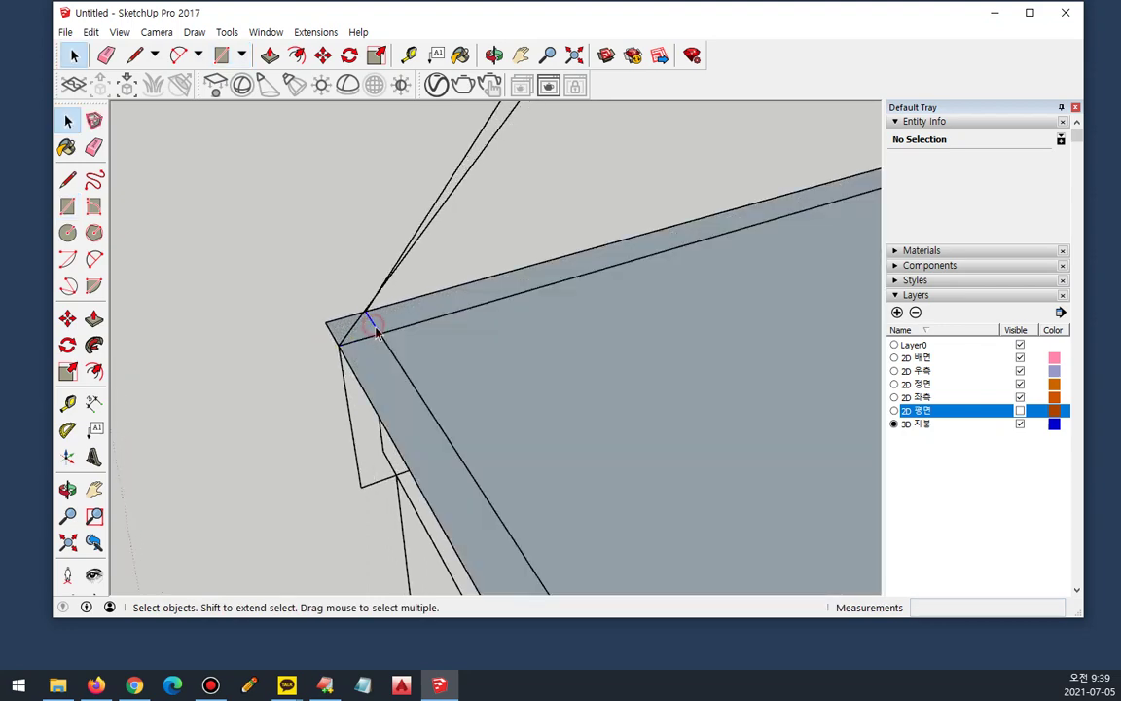
click(379, 391)
scroll(381, 397, down, 3)
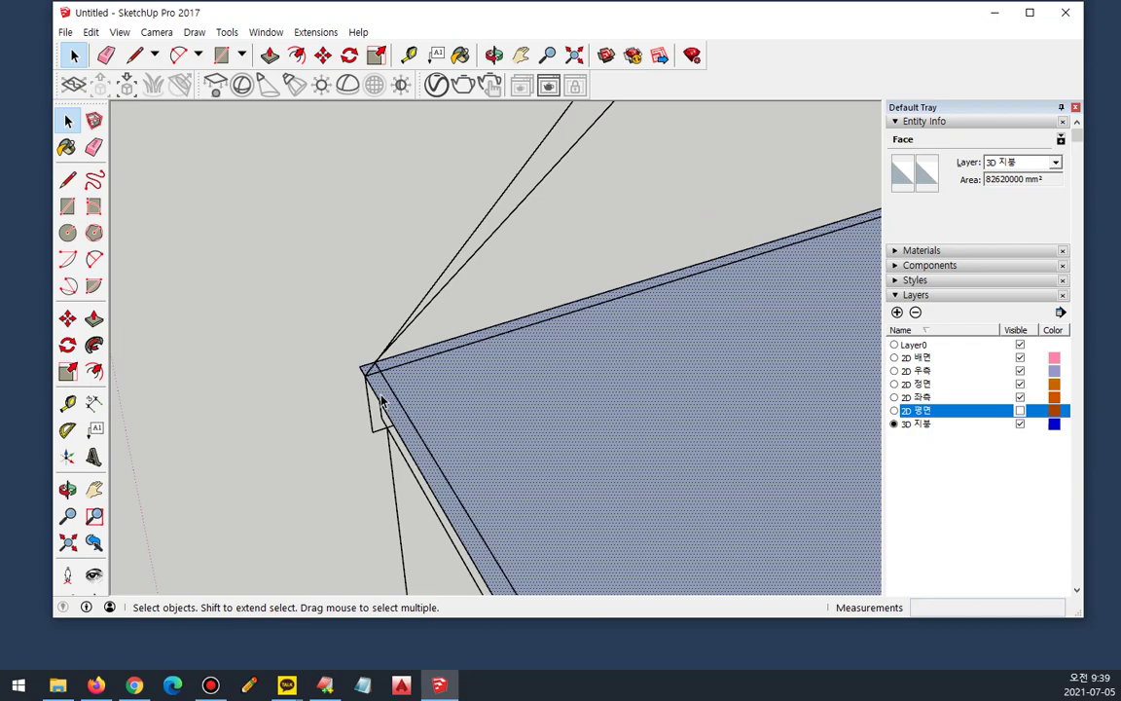
Step: Delete the thin rectangle bridging the gap between the two neighbouring elevations at the opposite corner
scroll(382, 397, down, 5)
mouse_move(380, 391)
middle_down()
mouse_move(338, 353)
mouse_move(391, 387)
middle_up()
scroll(391, 387, up, 5)
mouse_move(622, 329)
mouse_down()
mouse_move(599, 375)
mouse_move(657, 343)
mouse_move(658, 369)
mouse_move(629, 396)
mouse_up()
key(Escape)
scroll(434, 456, up, 4)
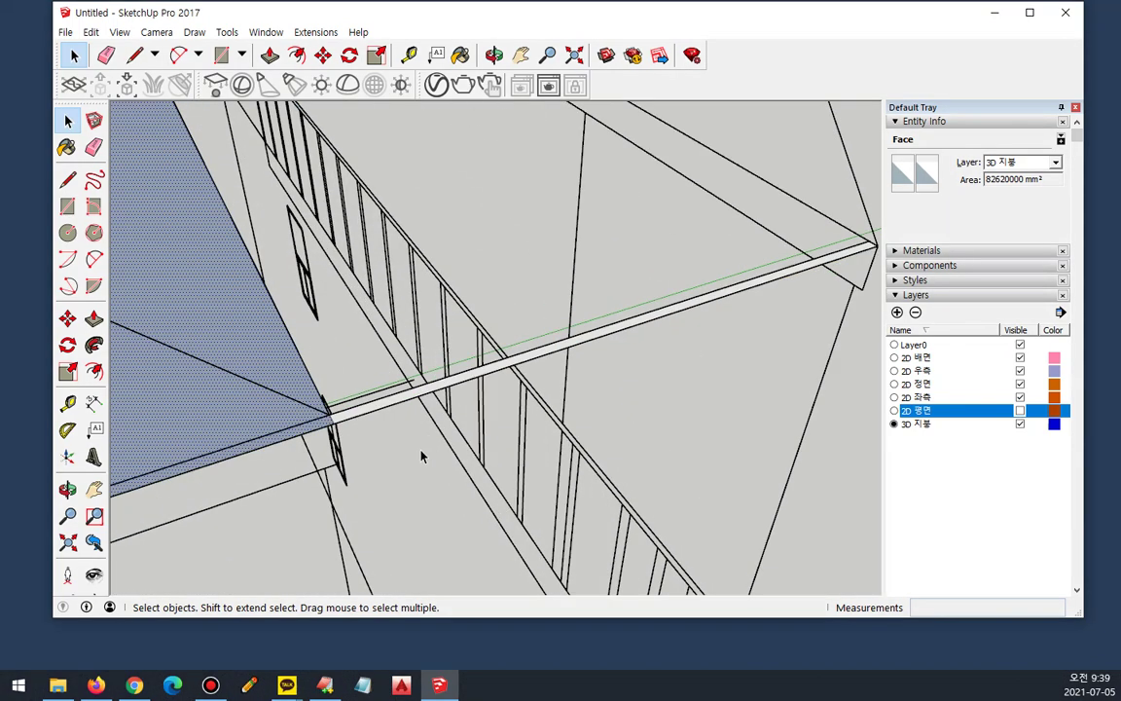
scroll(434, 457, up, 1)
click(352, 419)
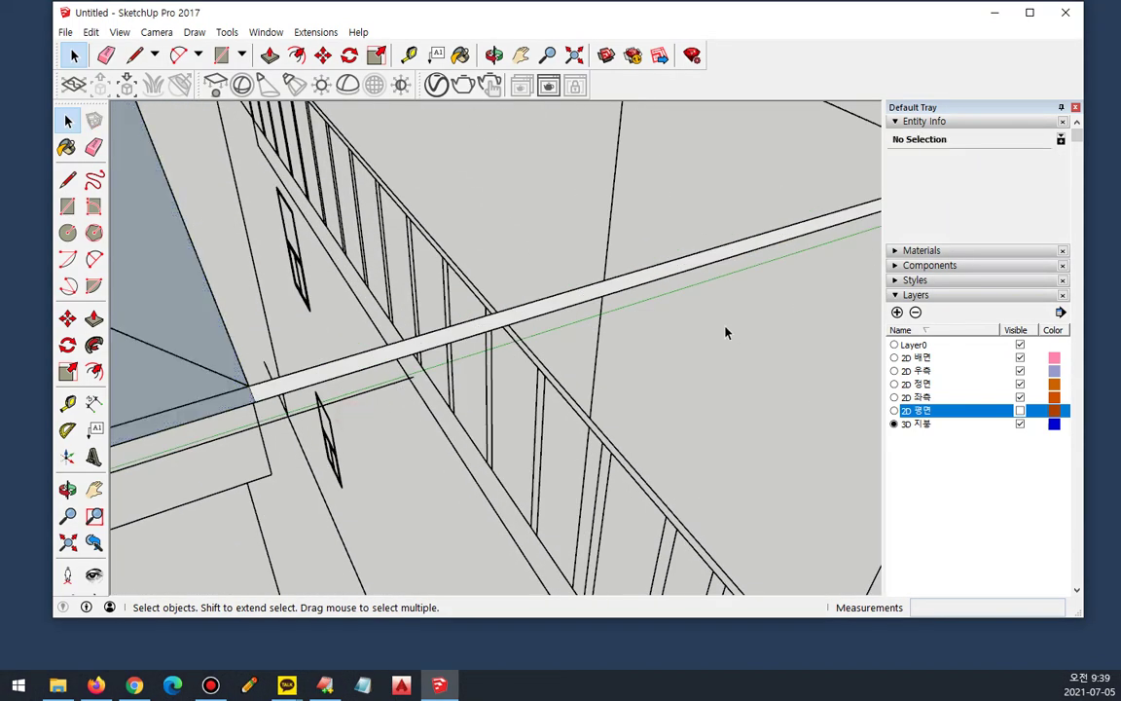
scroll(709, 318, down, 4)
shift+middle_drag(708, 318, 650, 343)
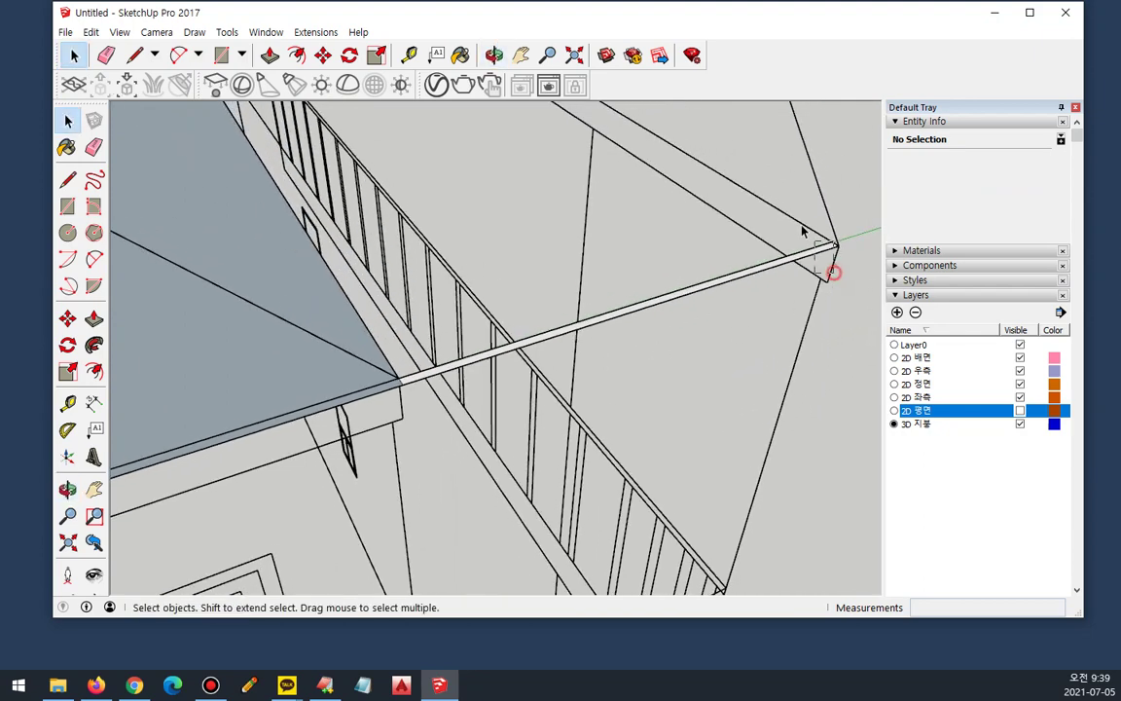
drag(803, 230, 767, 280)
key(Delete)
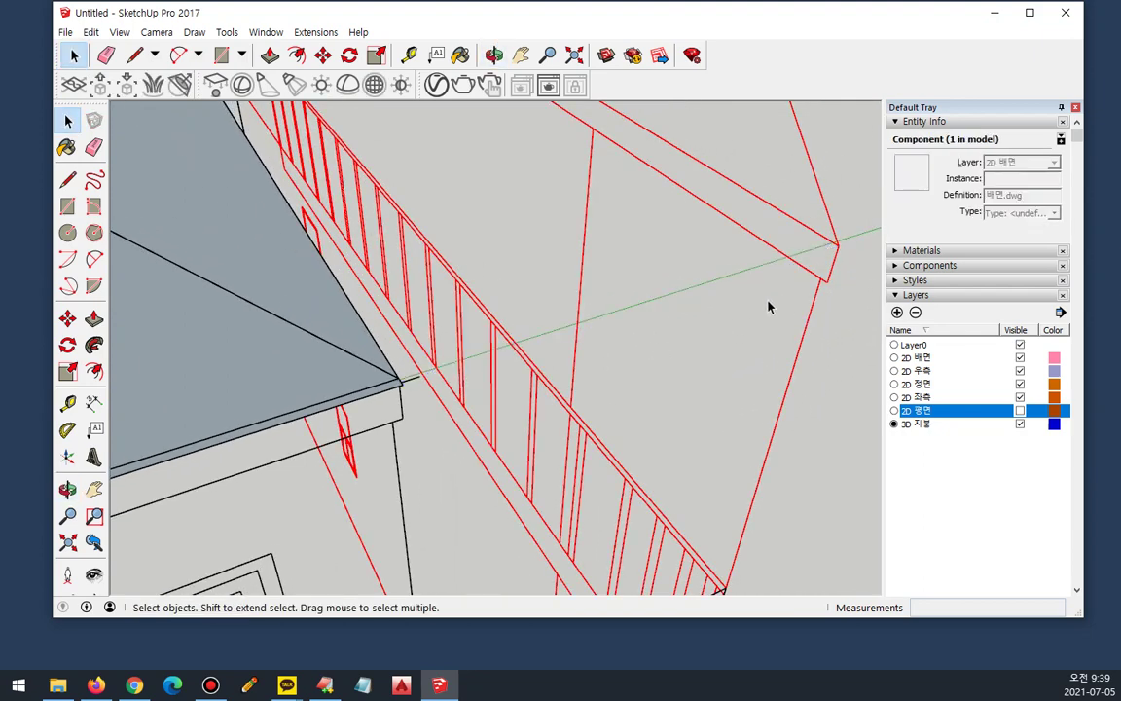
click(664, 338)
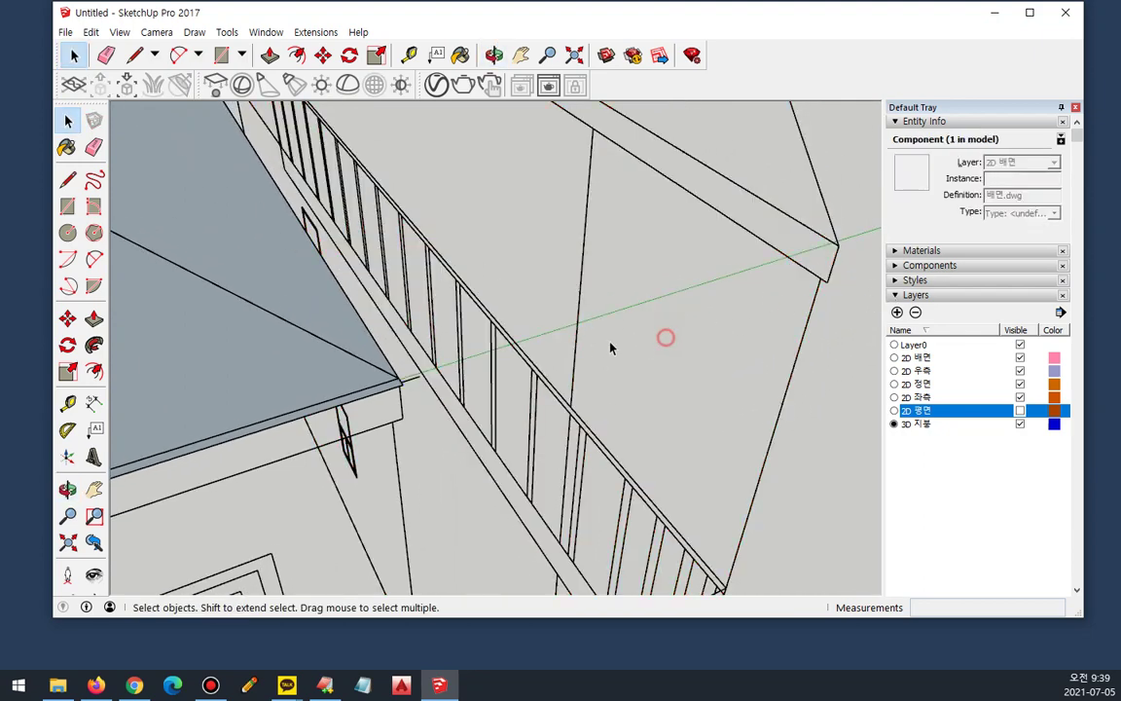
Step: Hide the layers 2D 좌측, 2D 정면, 2D 우측 and 2D 배면, leaving only the 3D roof geometry displayed
scroll(457, 359, down, 1)
scroll(419, 373, up, 3)
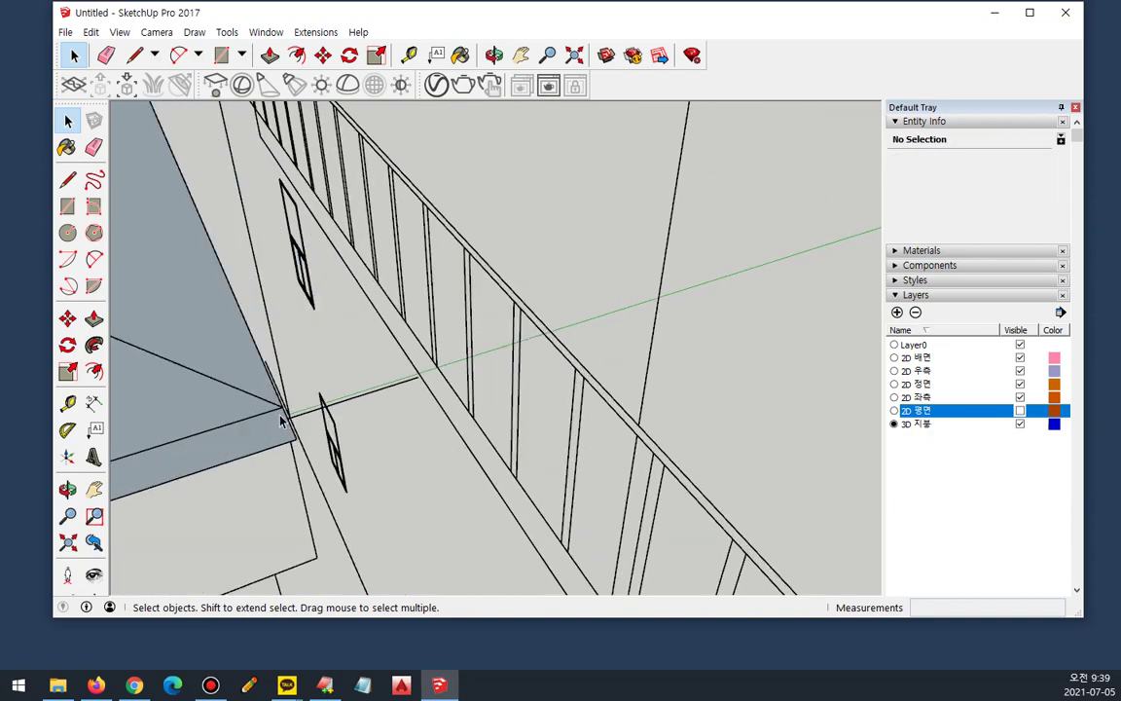
scroll(358, 415, down, 4)
mouse_move(358, 412)
middle_down()
mouse_move(531, 395)
mouse_move(521, 370)
mouse_move(438, 362)
middle_up()
scroll(288, 283, up, 3)
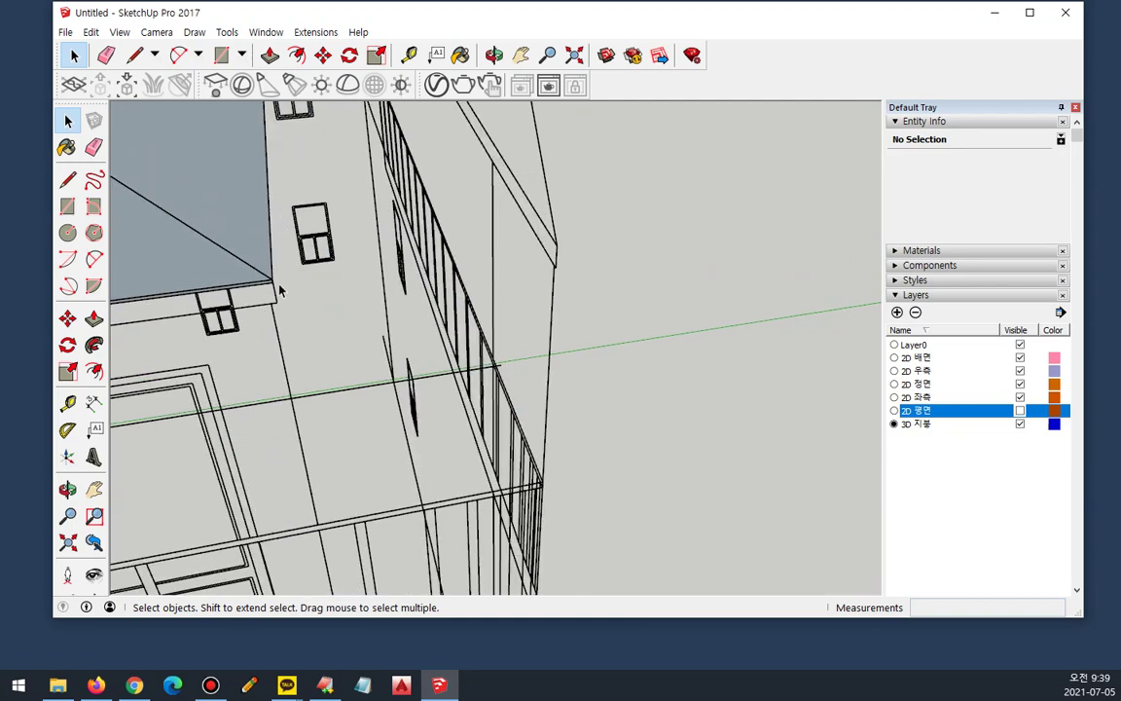
scroll(282, 313, down, 4)
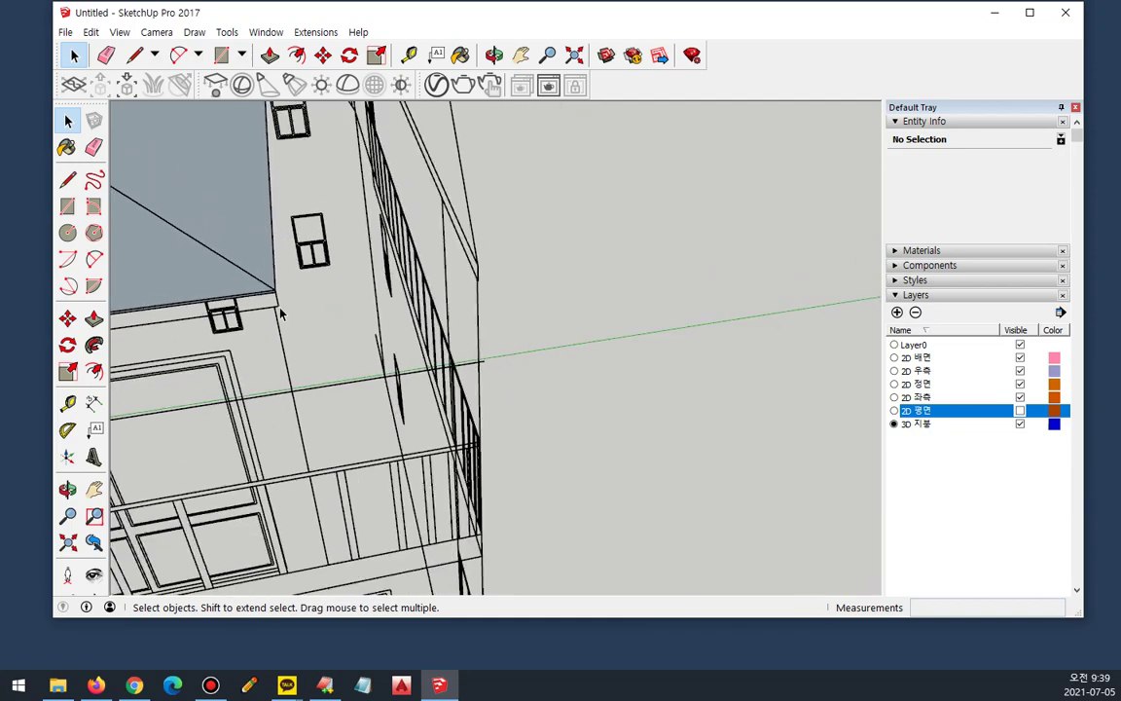
middle_drag(325, 336, 679, 405)
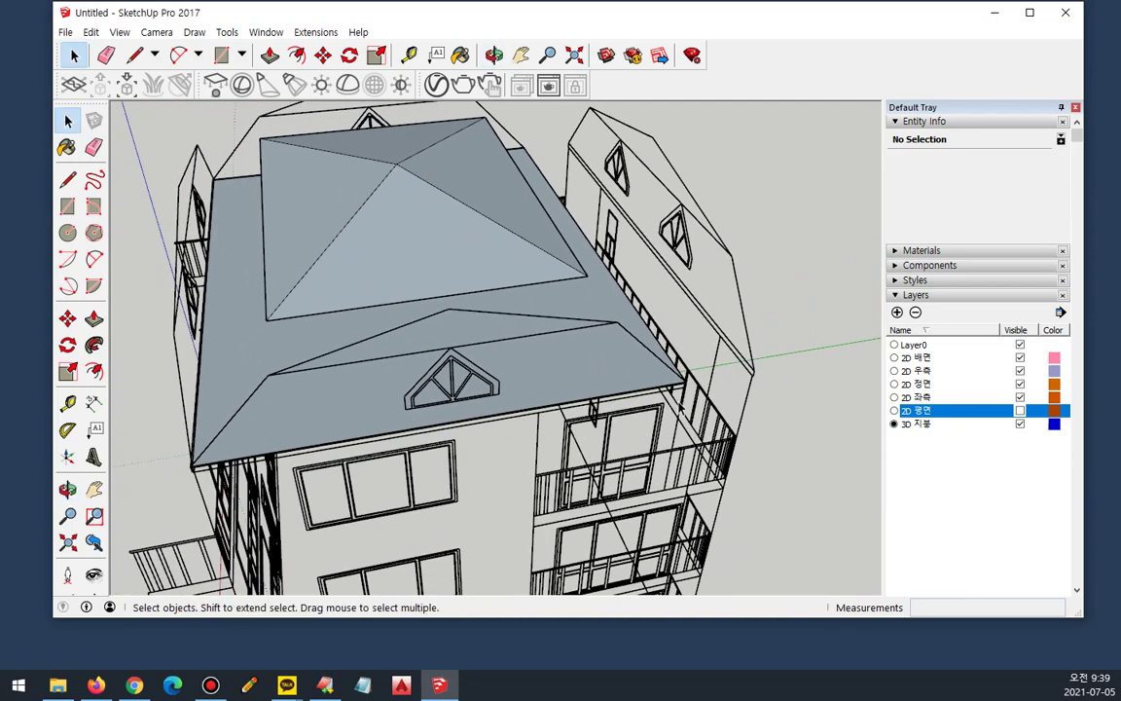
click(1020, 397)
click(1020, 383)
click(1020, 371)
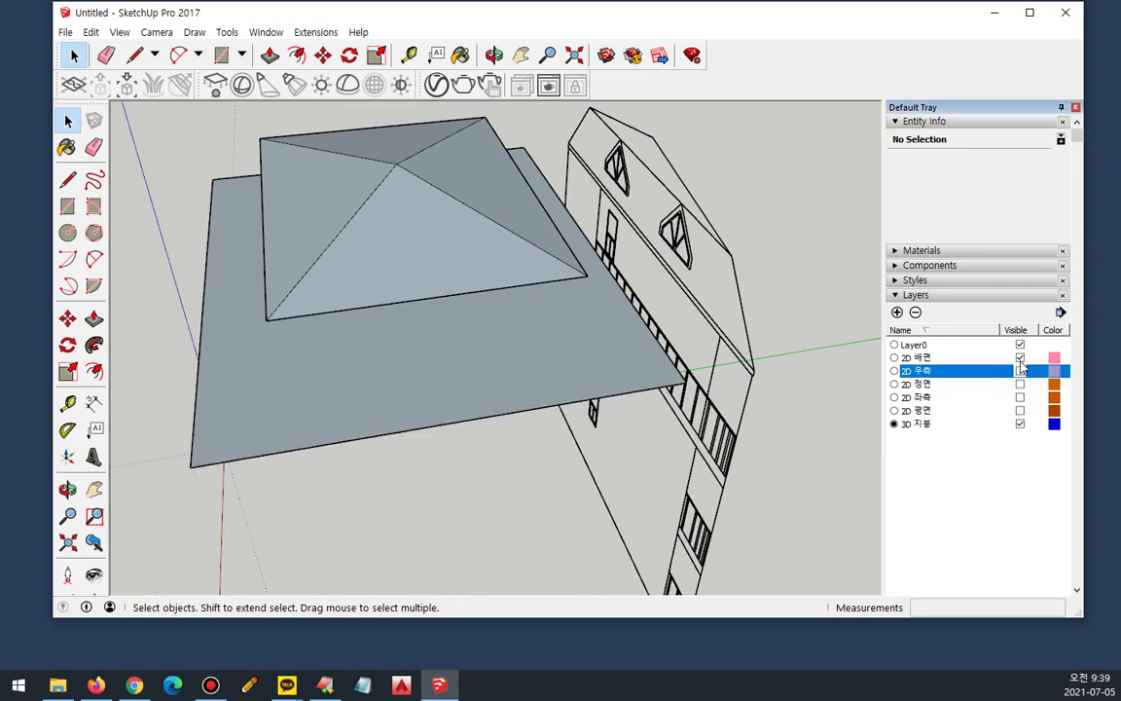
click(1020, 357)
middle_drag(739, 433, 763, 452)
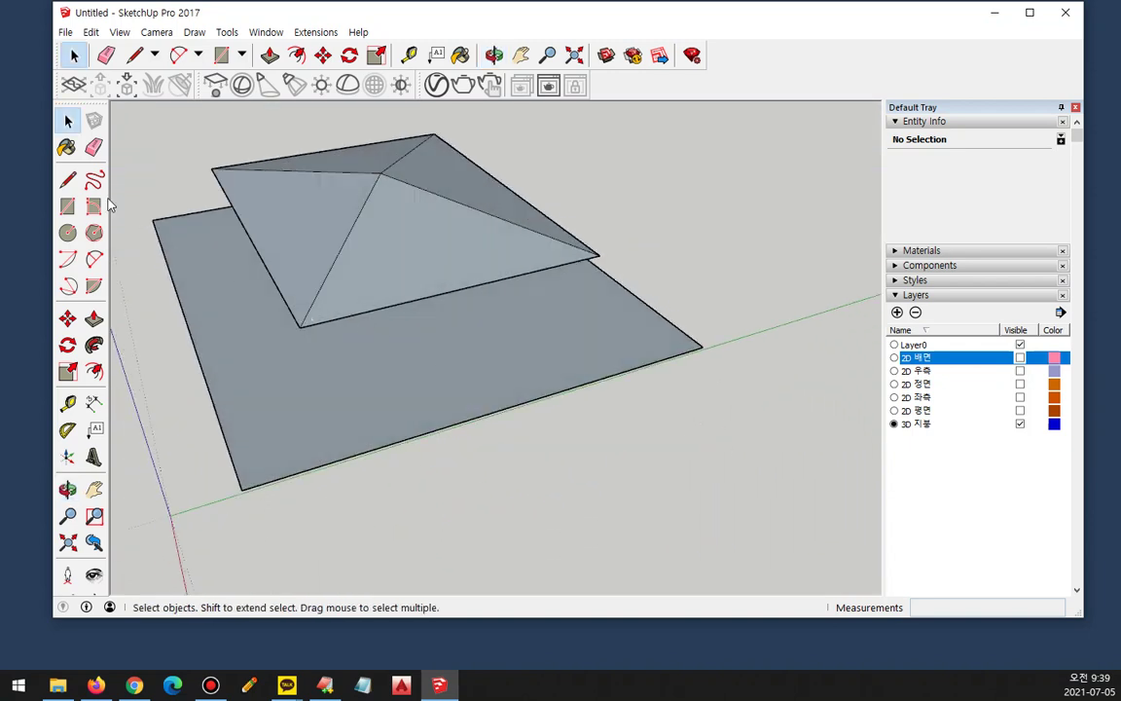
Step: Draw four hip lines connecting each corner of the upper roof to the matching corner of the lower eave rectangle
click(67, 180)
click(701, 347)
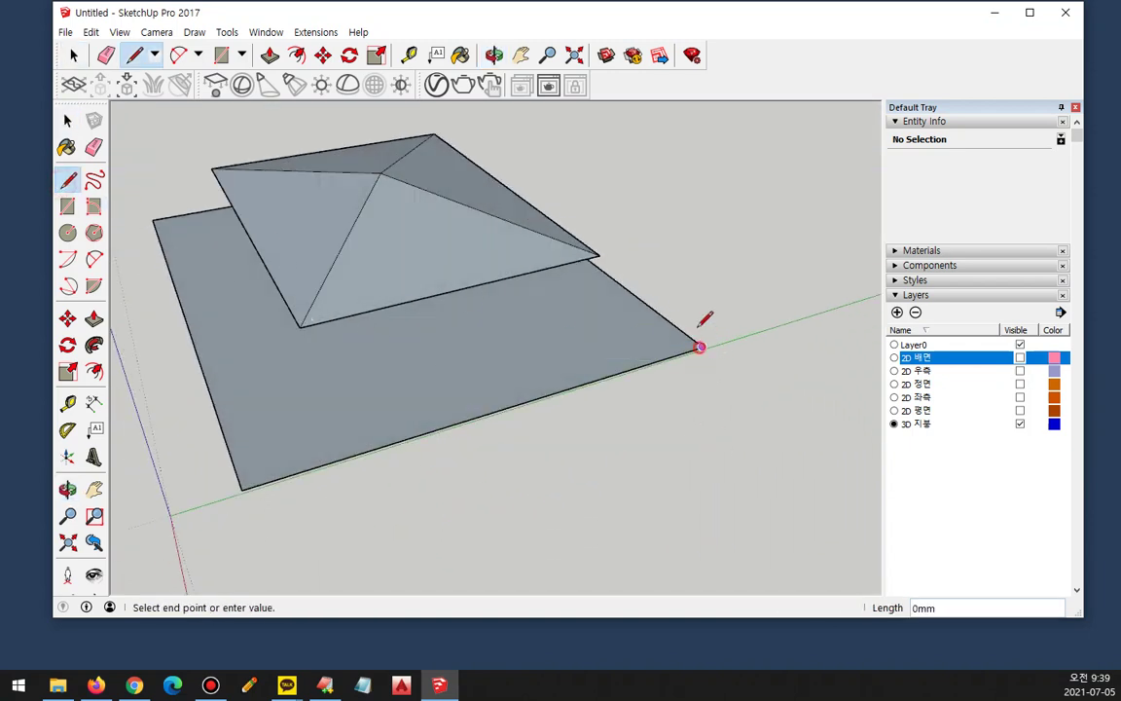
click(598, 254)
key(Escape)
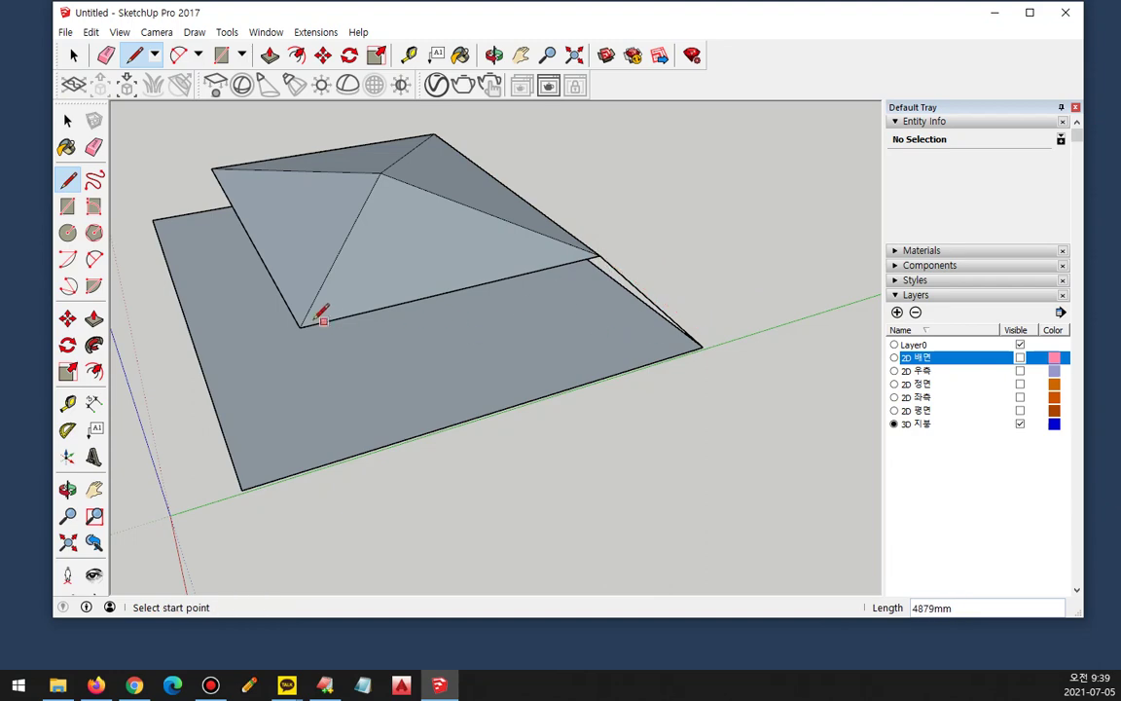
click(299, 327)
click(239, 489)
mouse_move(239, 489)
middle_down()
mouse_move(258, 414)
mouse_move(680, 399)
mouse_move(358, 421)
mouse_move(400, 345)
mouse_move(348, 326)
middle_up()
click(371, 326)
click(330, 481)
mouse_move(227, 425)
middle_down()
mouse_move(562, 458)
mouse_move(463, 408)
middle_up()
click(431, 397)
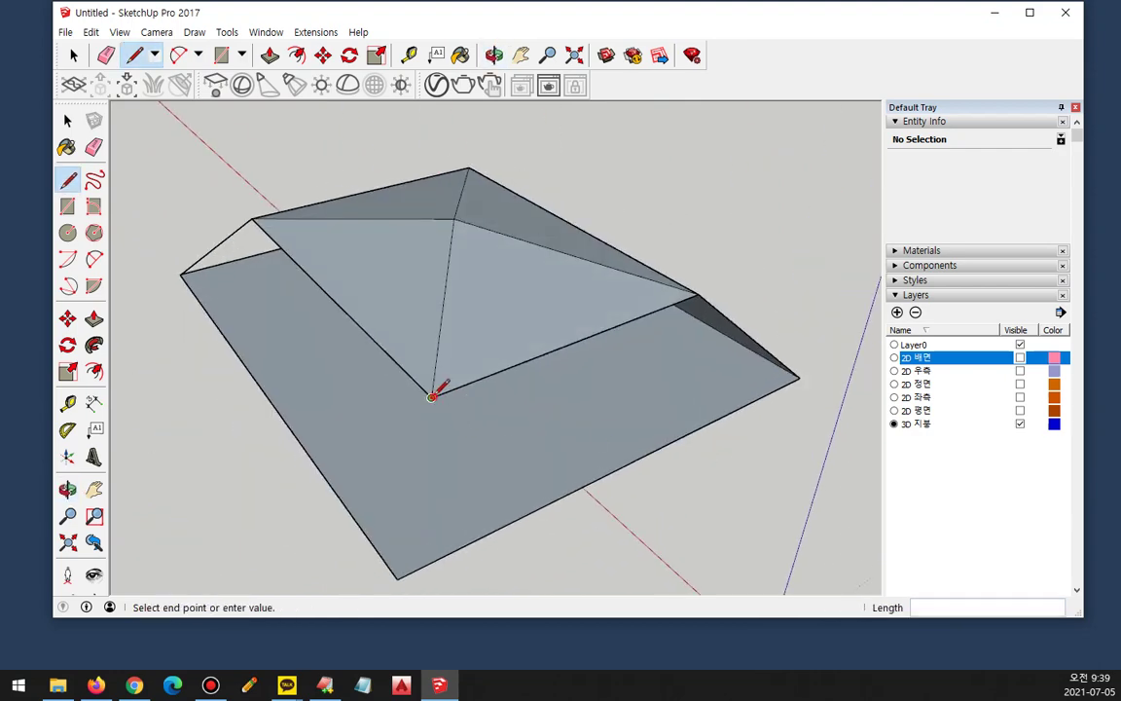
click(397, 576)
Step: Draw helper lines on the unfilled sloped side, from the upper edge down to the eave edge and on to the upper corner
middle_drag(263, 495, 418, 302)
click(416, 263)
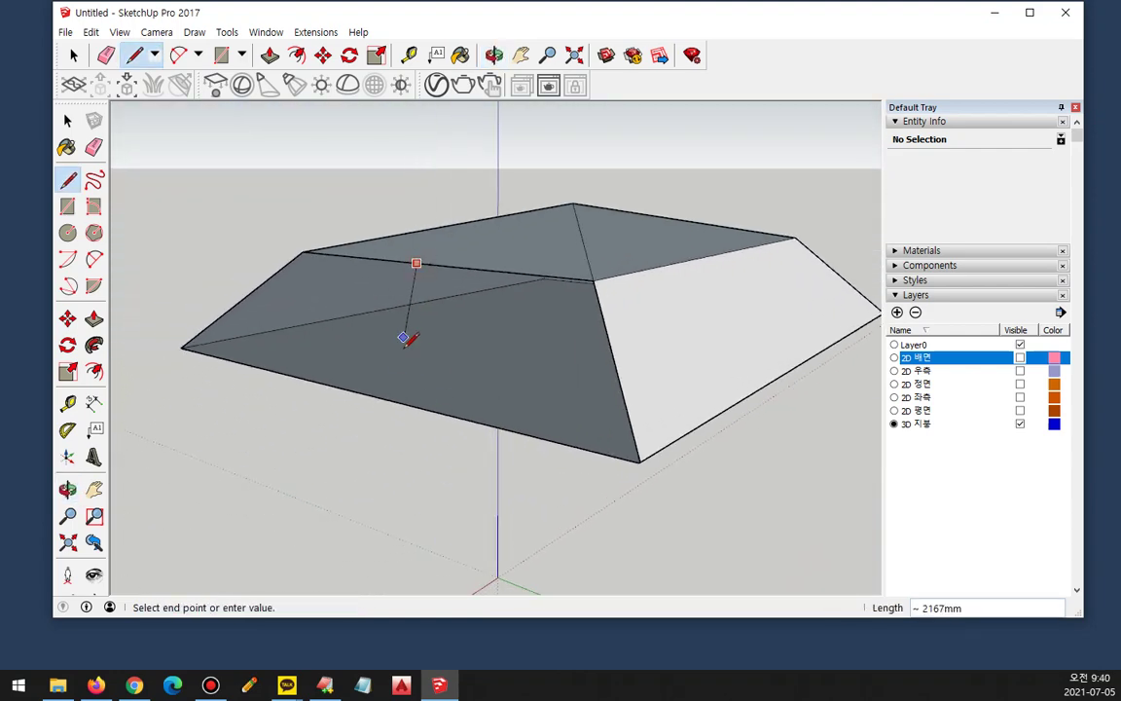
click(392, 400)
click(392, 400)
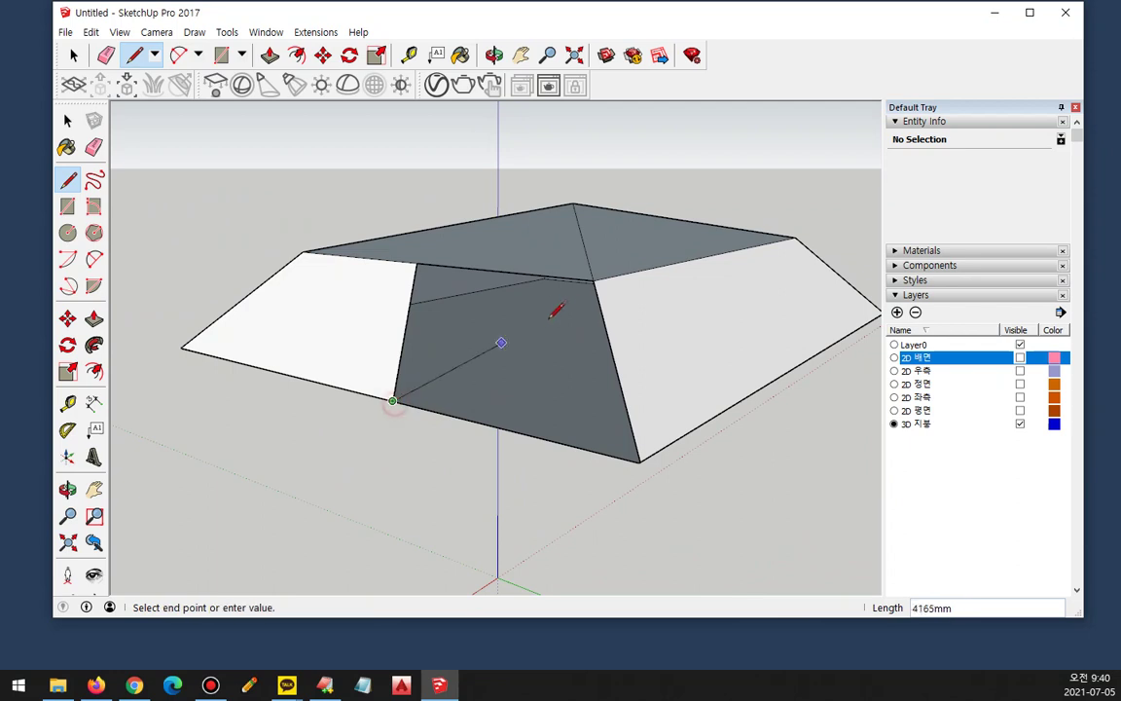
click(594, 280)
click(534, 315)
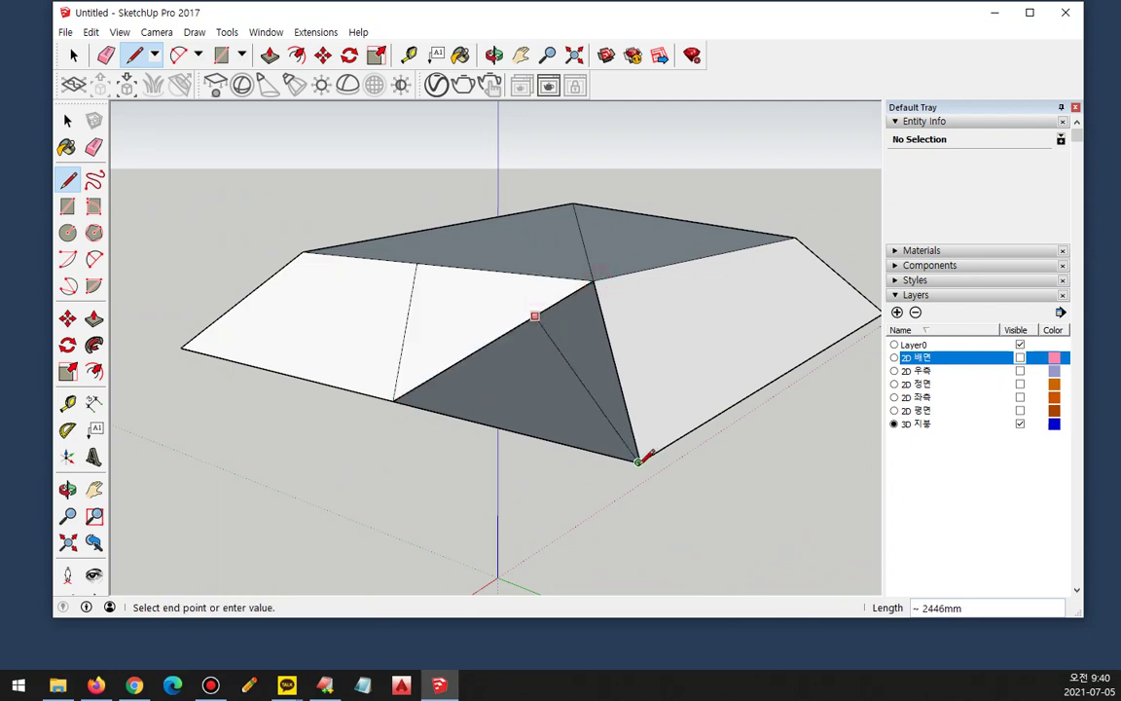
scroll(681, 486, up, 3)
key(Escape)
scroll(582, 411, up, 1)
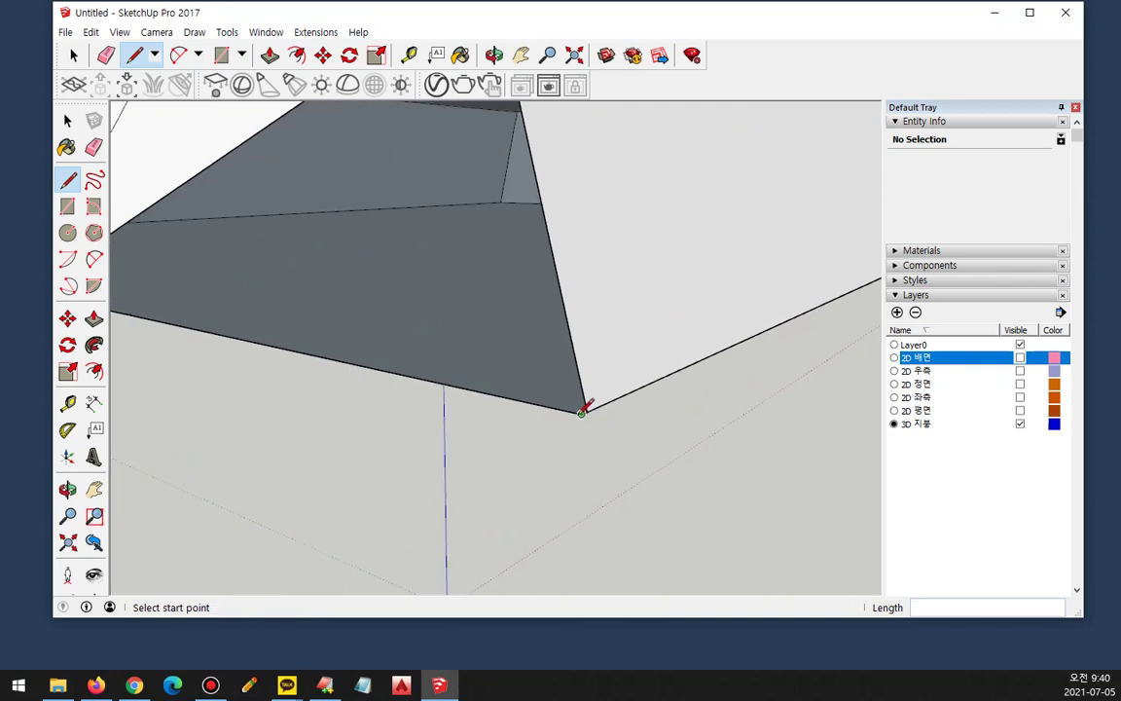
Step: Delete the misaligned hip edge beside the open area and redraw it exactly from the eave corner to the upper roof corner
key(space)
click(576, 387)
key(Delete)
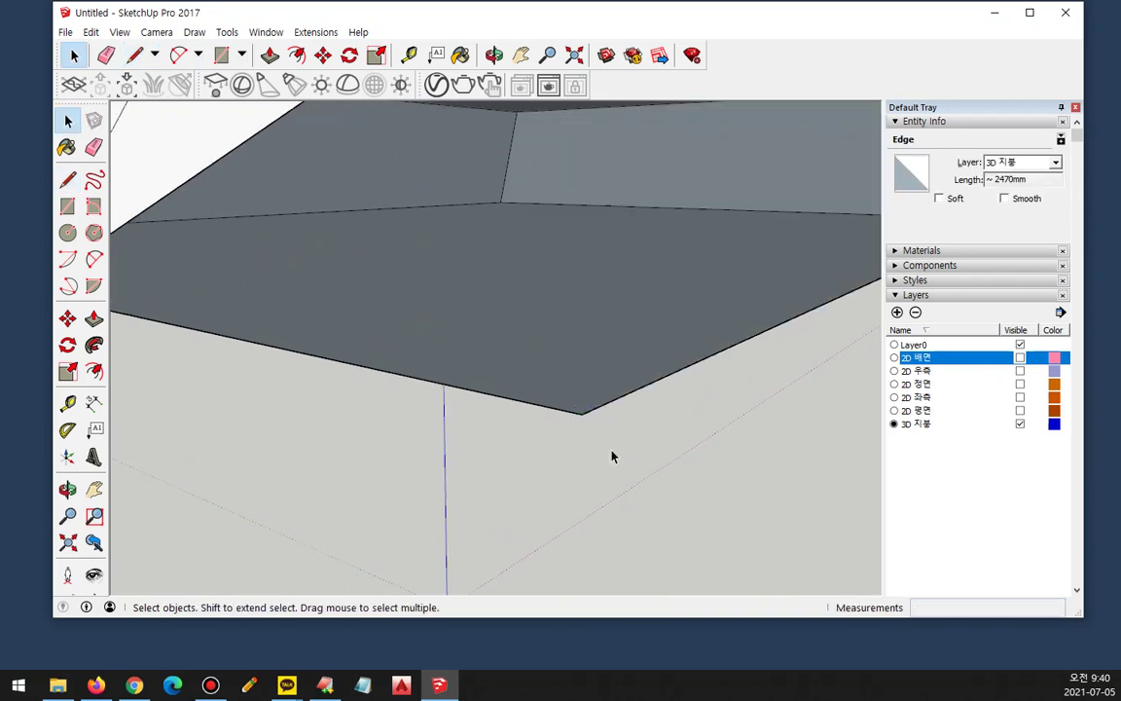
scroll(554, 416, down, 1)
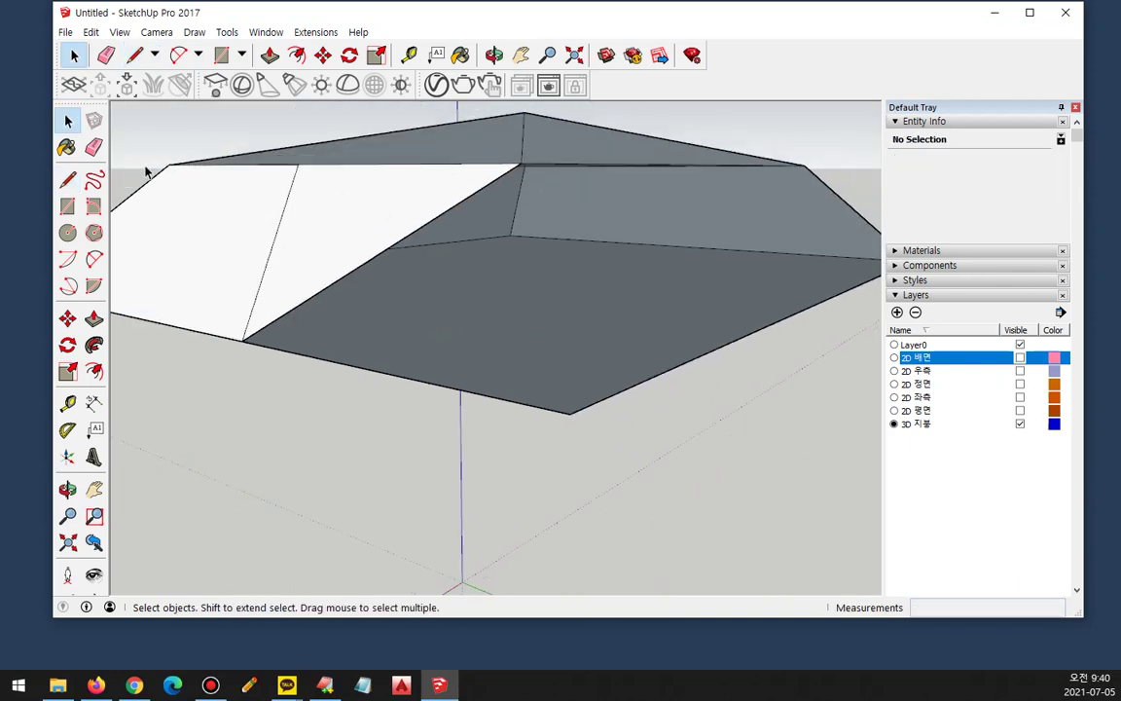
click(67, 180)
click(571, 412)
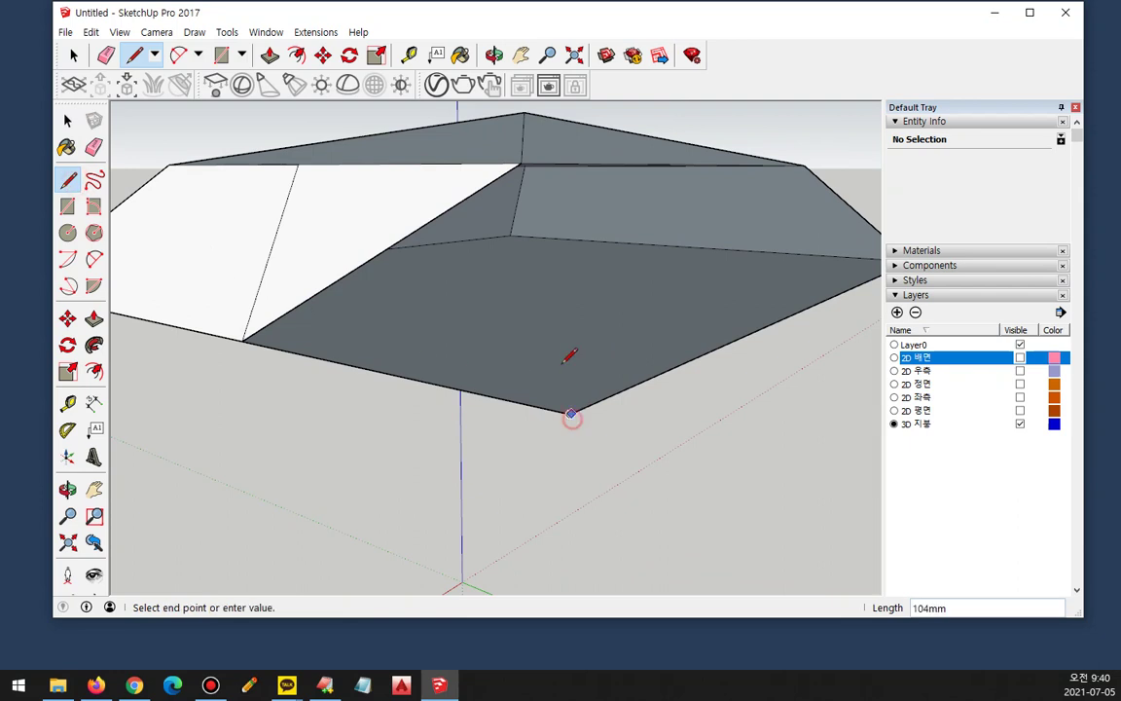
click(523, 166)
Step: Delete the diagonal and the sloping helper line so the roof side becomes a single face
key(space)
click(400, 242)
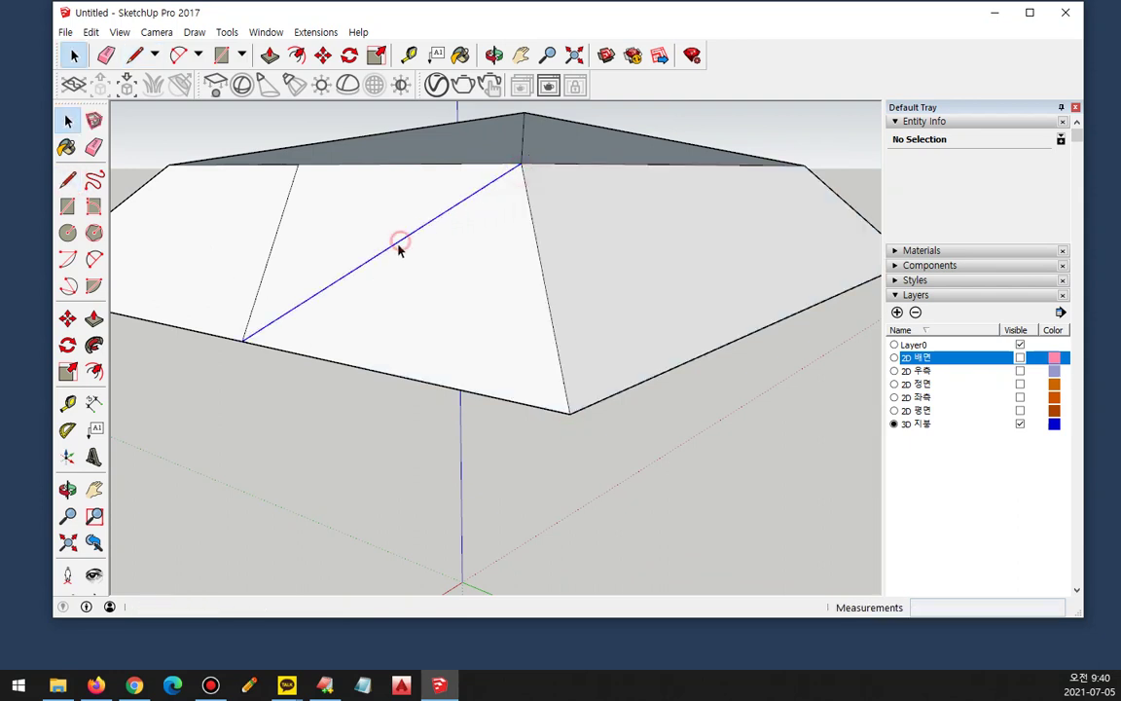
key(Delete)
click(259, 281)
key(Delete)
scroll(393, 430, down, 5)
middle_drag(556, 424, 489, 523)
scroll(468, 310, up, 2)
key(ctrl+2)
mouse_move(454, 329)
mouse_down()
mouse_move(402, 284)
mouse_move(477, 326)
mouse_move(469, 345)
mouse_up()
drag(540, 421, 547, 455)
mouse_move(430, 285)
mouse_down()
mouse_move(450, 307)
mouse_move(387, 251)
mouse_move(504, 324)
mouse_up()
mouse_move(476, 428)
mouse_down()
mouse_move(465, 445)
mouse_move(500, 468)
mouse_up()
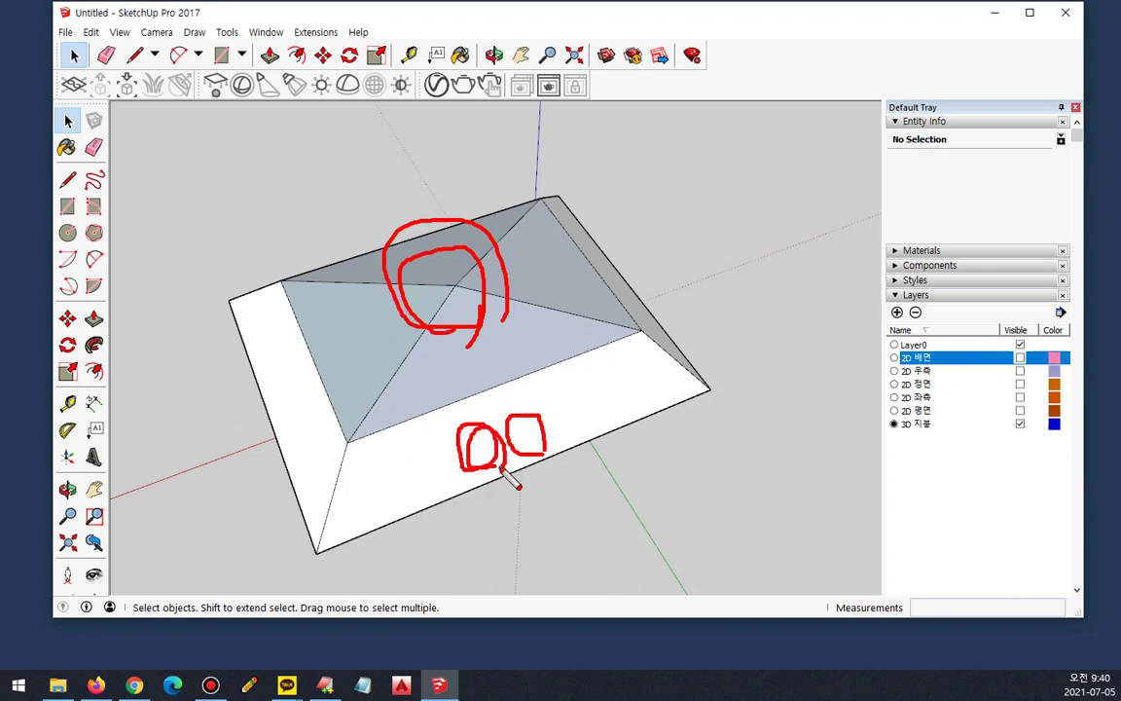
key(Escape)
Step: Select the four upper hip roof faces and reverse them so their front sides face outward
click(466, 337)
ctrl+click(530, 277)
ctrl+click(451, 265)
ctrl+click(390, 316)
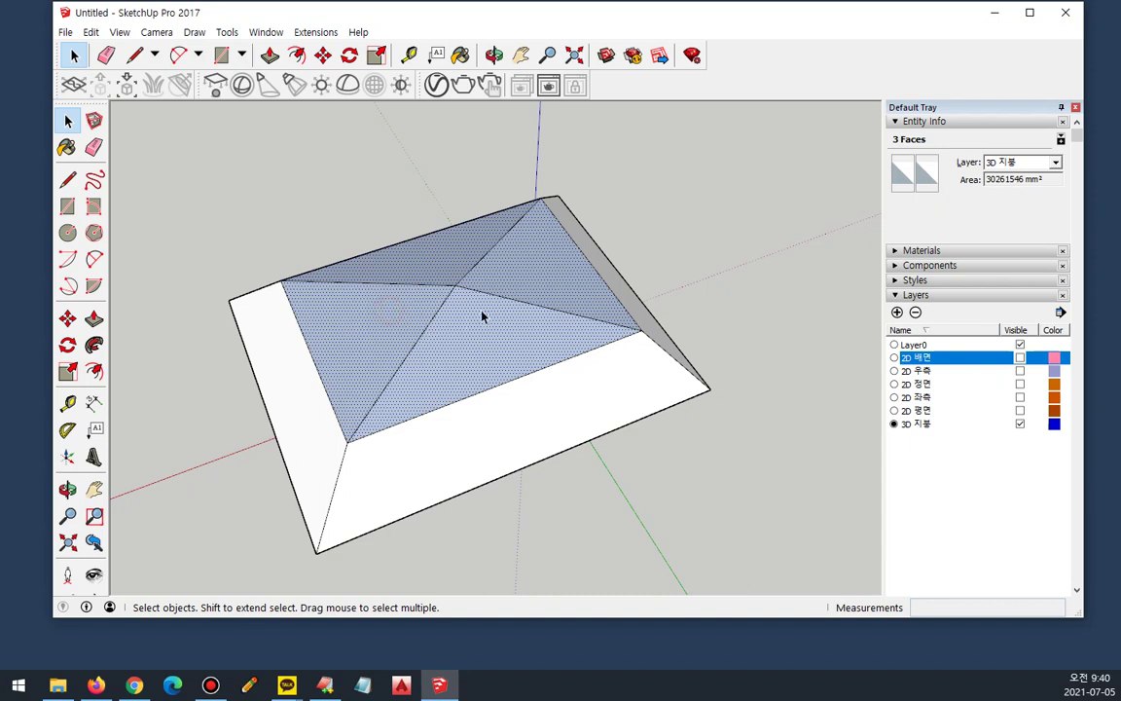
right_click(481, 314)
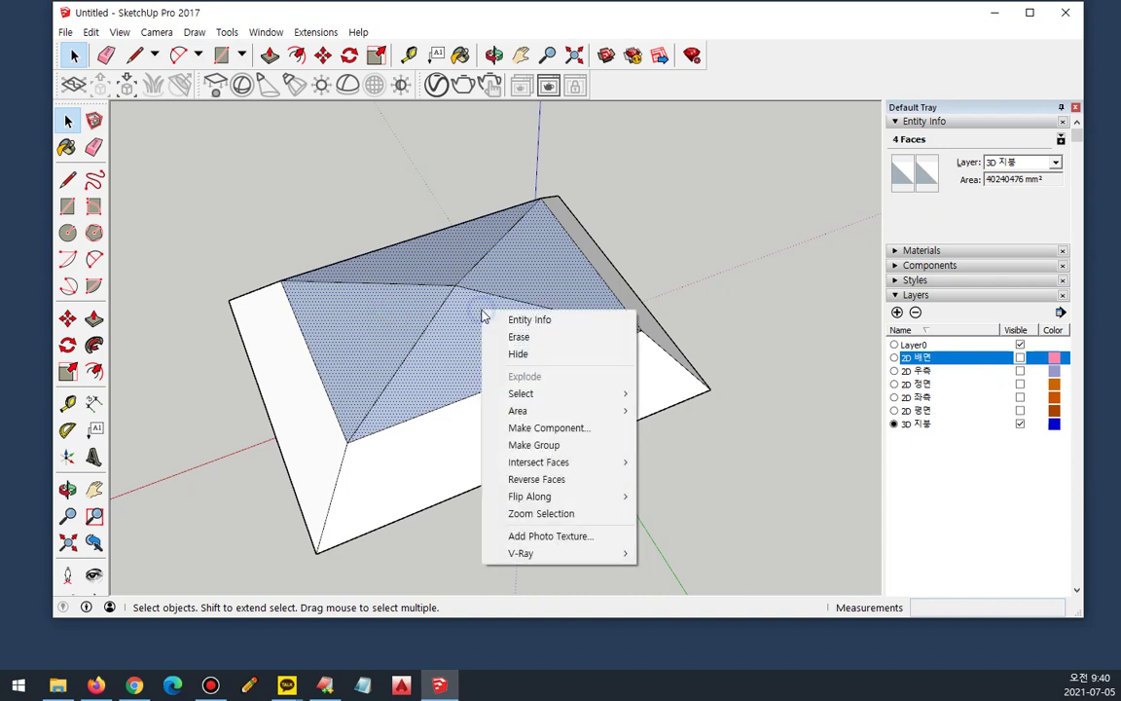
click(578, 486)
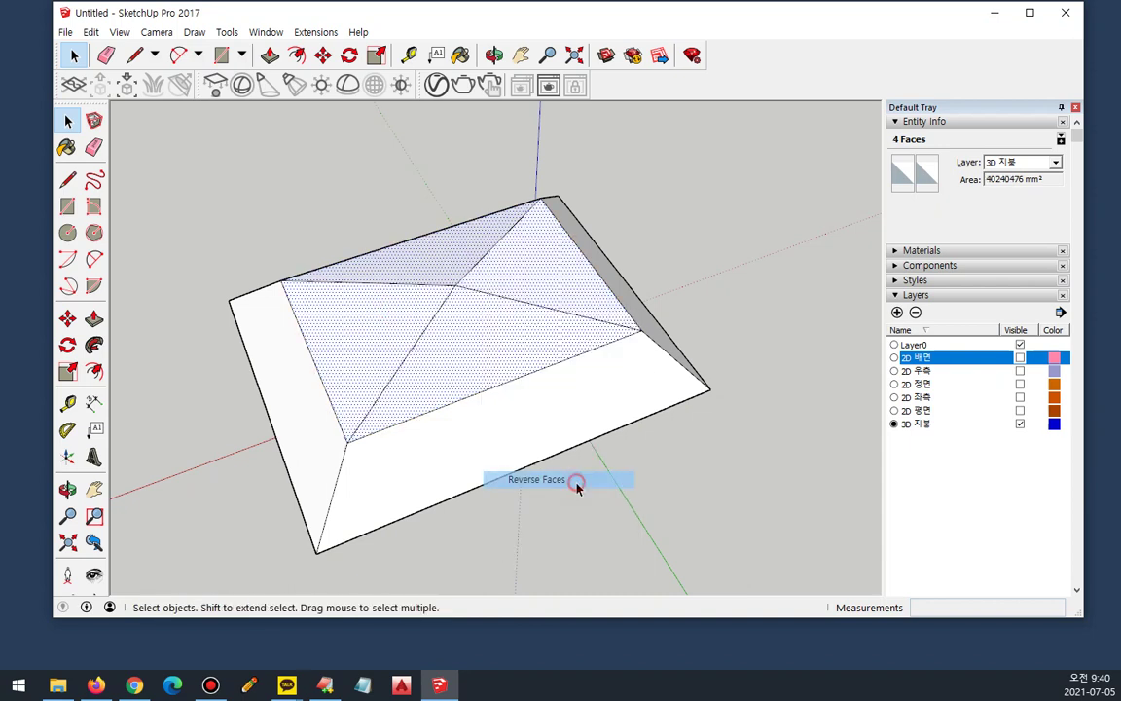
Step: Delete the front upper hip face and the horizontal face hidden beneath it inside the roof
click(596, 501)
middle_drag(596, 501, 478, 354)
click(478, 355)
key(Delete)
click(478, 358)
key(Delete)
middle_drag(561, 428, 419, 296)
scroll(425, 296, up, 2)
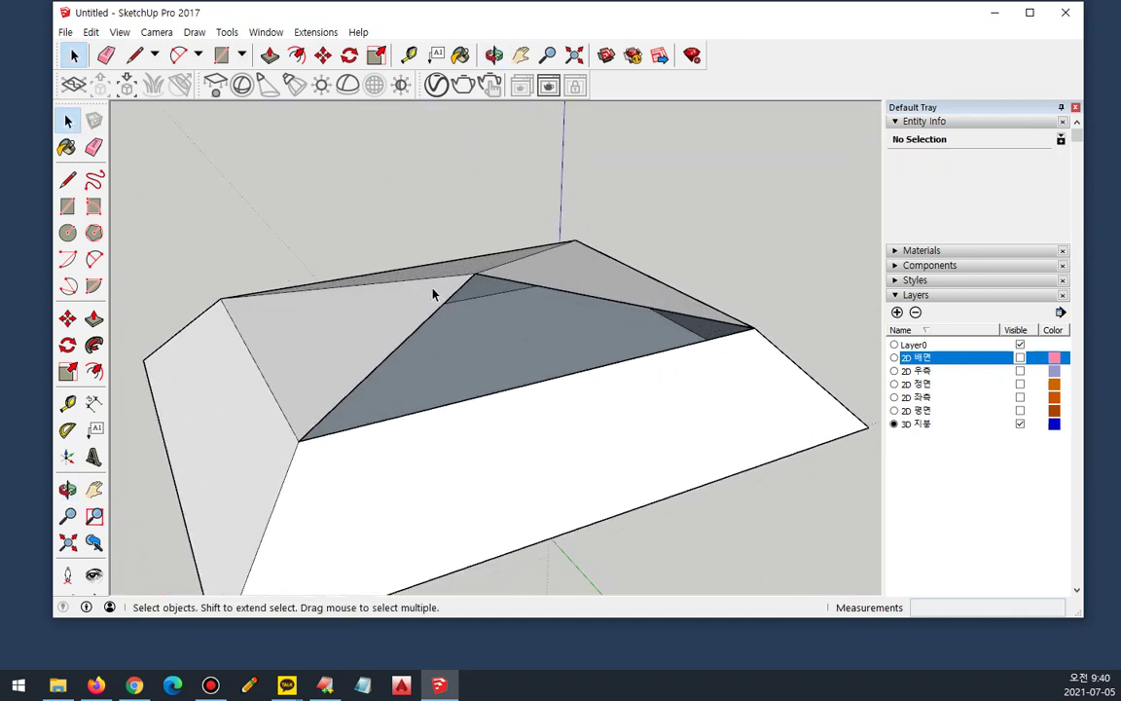
Step: Rebuild the missing hip face by drawing a line from the roof apex to its lower edge, and remove that helper line
key(l)
click(474, 273)
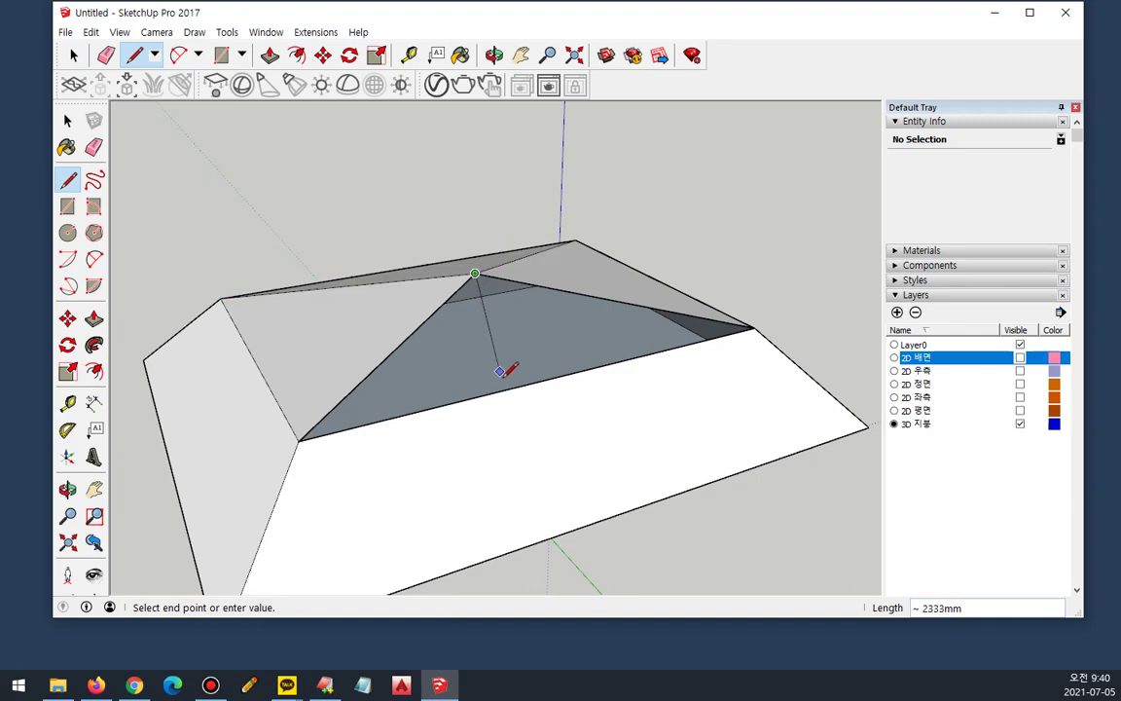
click(502, 379)
key(space)
key(Delete)
mouse_move(645, 527)
middle_down()
mouse_move(596, 336)
mouse_move(586, 219)
mouse_move(556, 491)
mouse_move(719, 514)
middle_up()
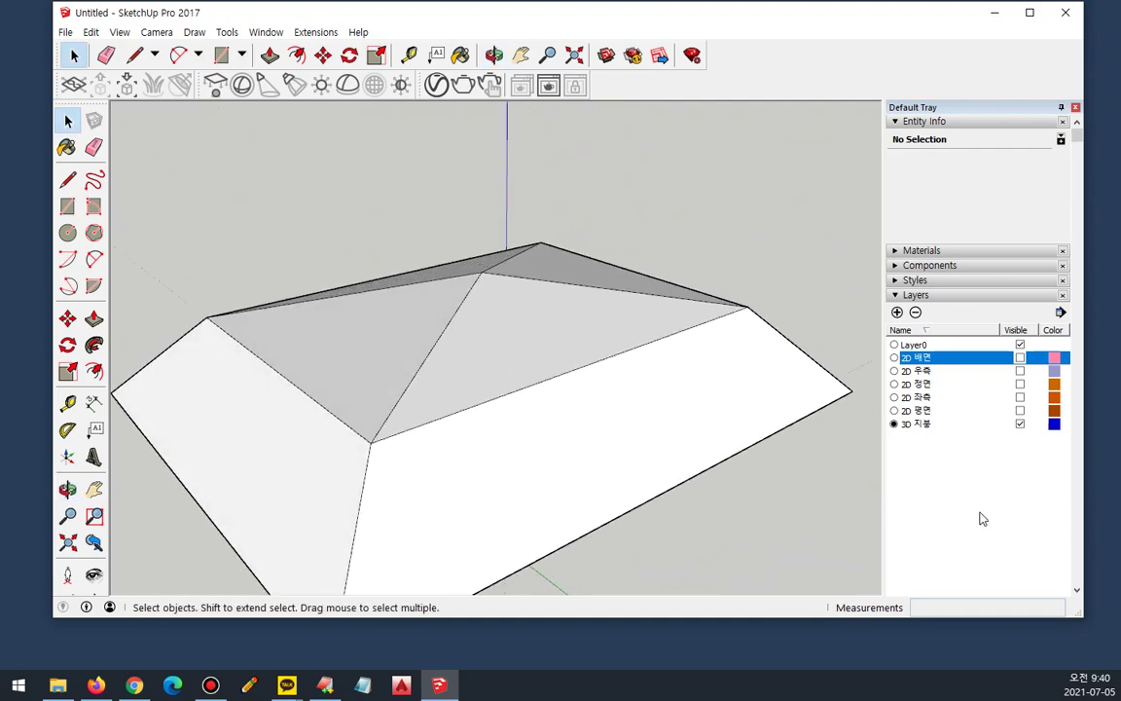
Step: Select the whole connected roof geometry, starting from the sloped face behind the dormer window outline
scroll(522, 433, down, 3)
middle_drag(523, 433, 369, 451)
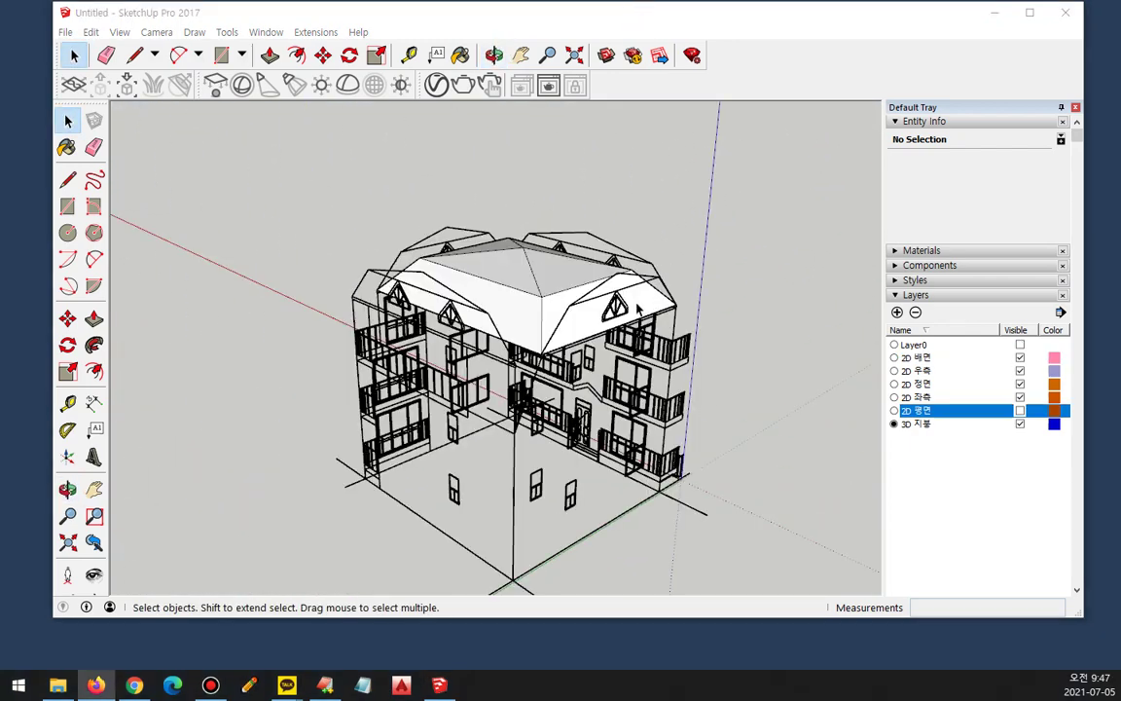
scroll(637, 307, up, 3)
middle_drag(637, 307, 302, 311)
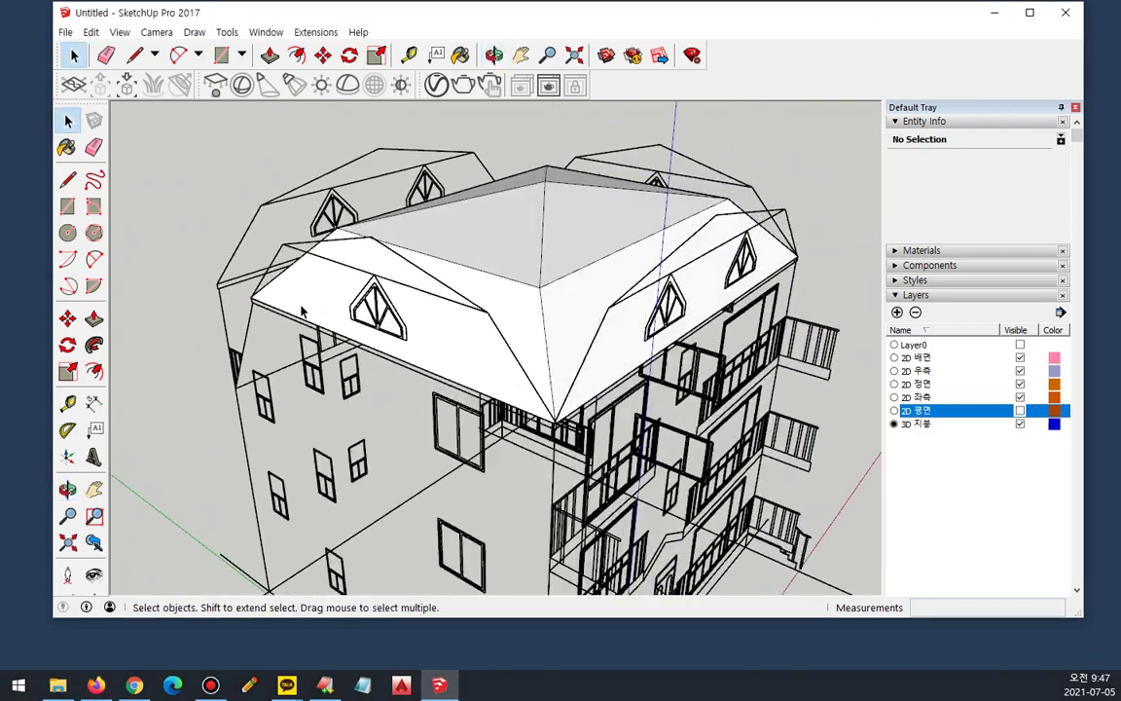
mouse_move(373, 355)
mouse_down()
mouse_move(342, 331)
mouse_move(414, 255)
mouse_move(446, 358)
mouse_move(392, 386)
mouse_up()
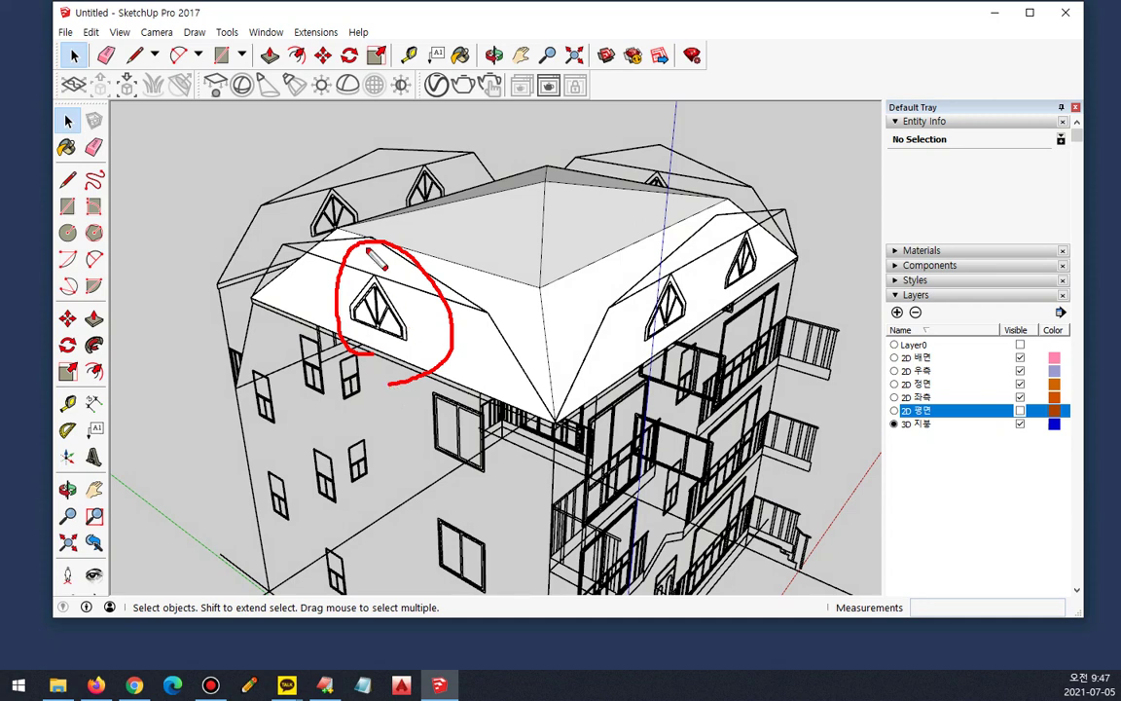
key(Escape)
scroll(389, 282, up, 4)
scroll(465, 271, up, 3)
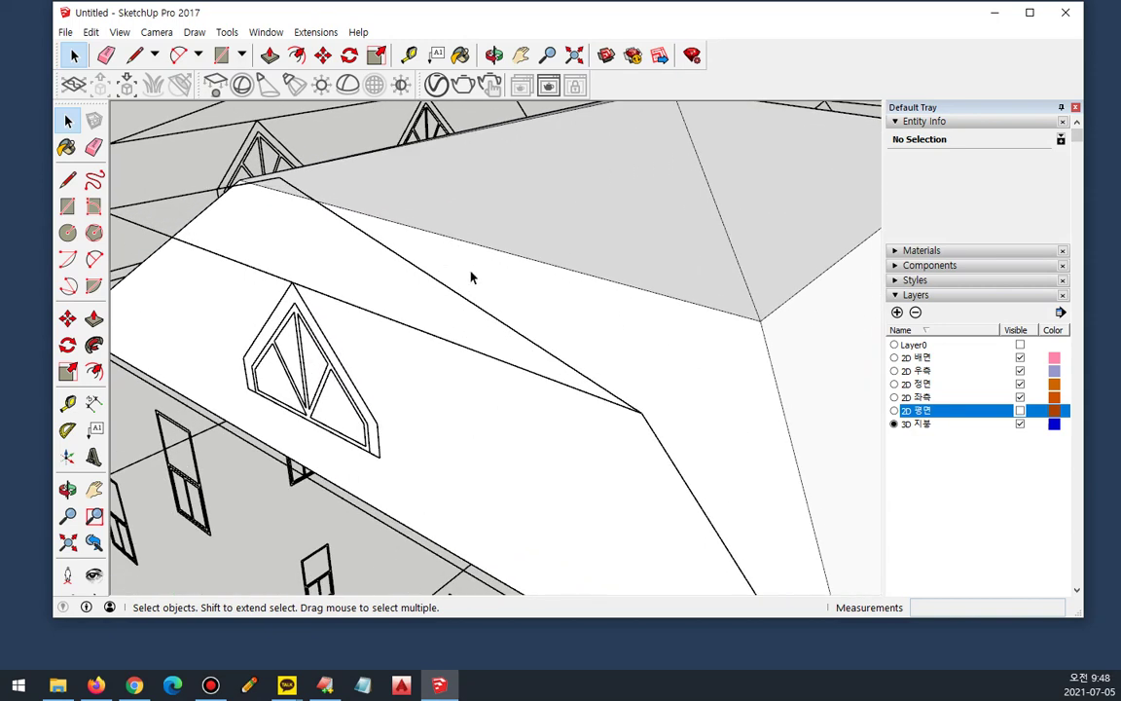
click(491, 287)
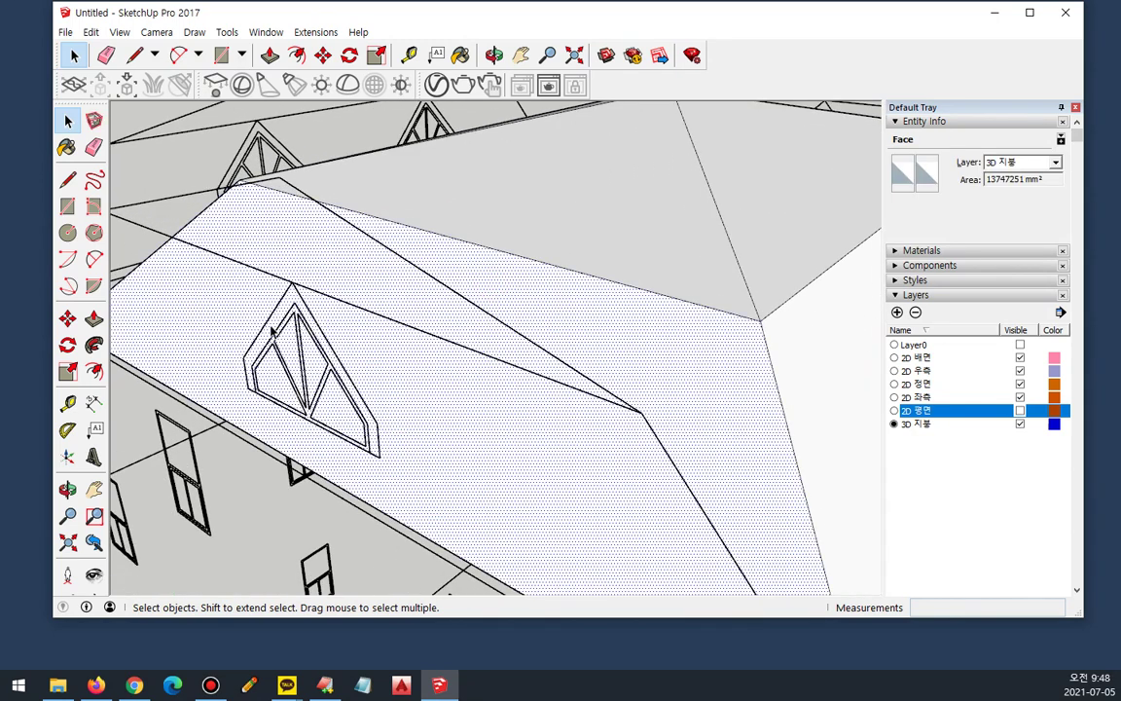
triple_click(547, 285)
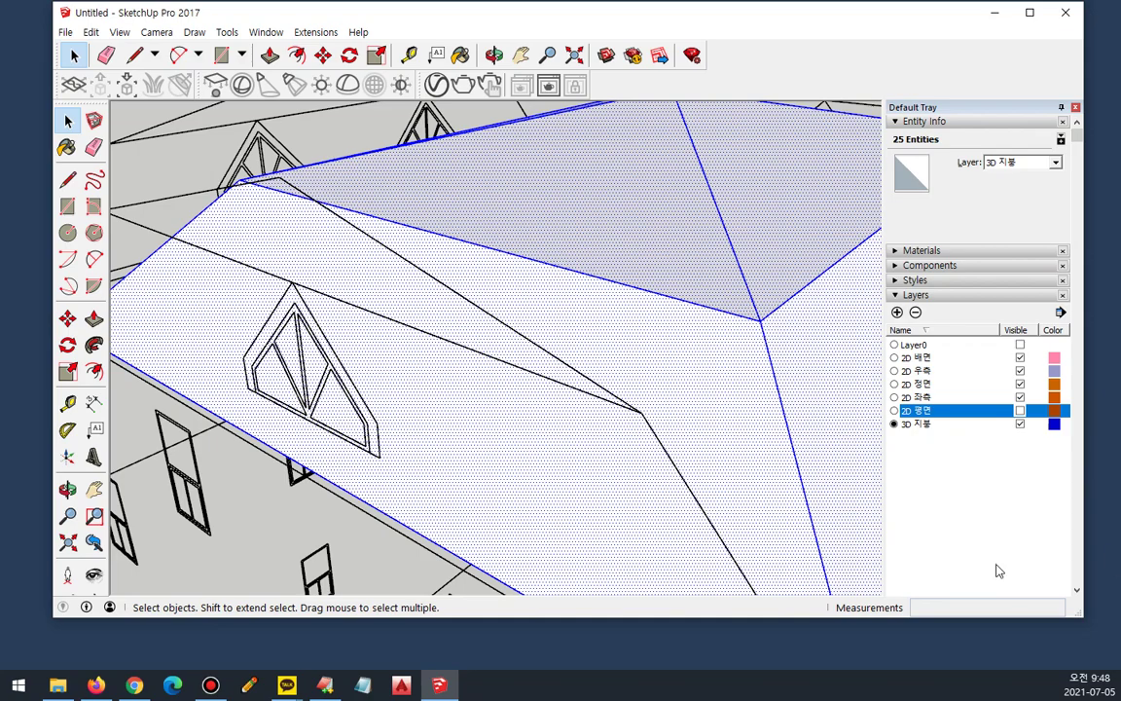
Step: Measure the eave height at the roof corner against the elevation lines with the Tape Measure
scroll(521, 490, down, 2)
middle_drag(521, 491, 477, 389)
mouse_move(486, 433)
middle_down()
mouse_move(438, 259)
mouse_move(348, 328)
mouse_move(342, 371)
middle_up()
scroll(652, 555, up, 2)
shift+middle_drag(608, 548, 523, 411)
key(t)
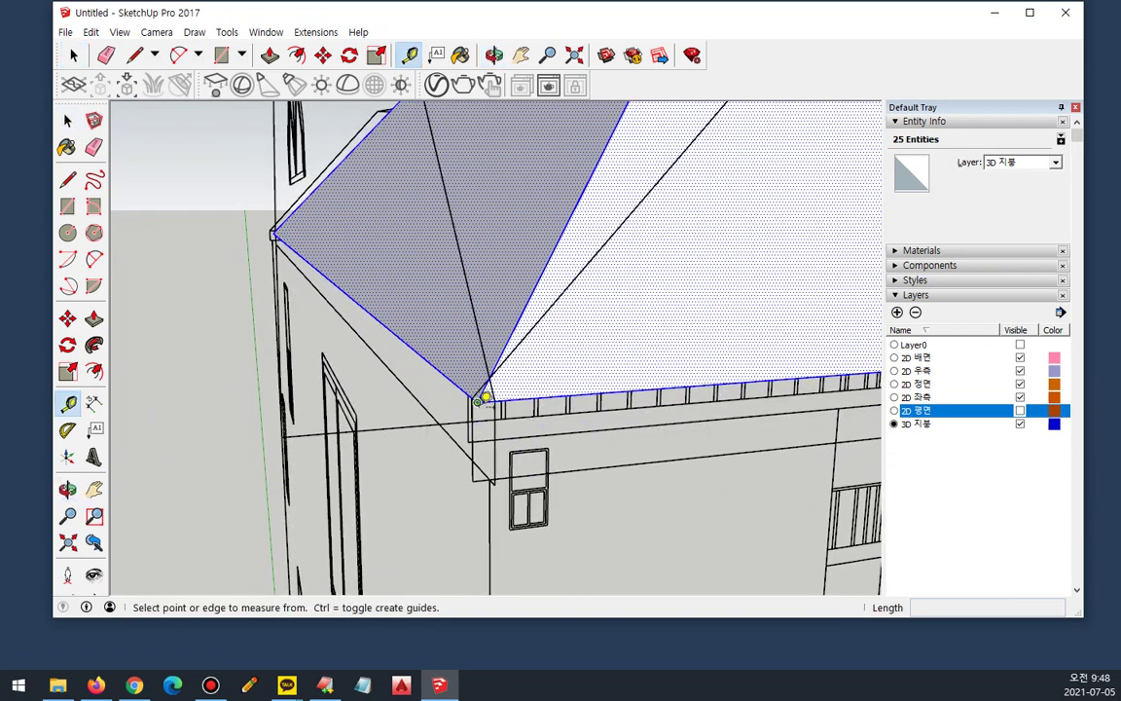
middle_drag(353, 315, 472, 482)
click(478, 390)
scroll(450, 492, up, 2)
scroll(523, 445, down, 2)
middle_drag(597, 417, 556, 413)
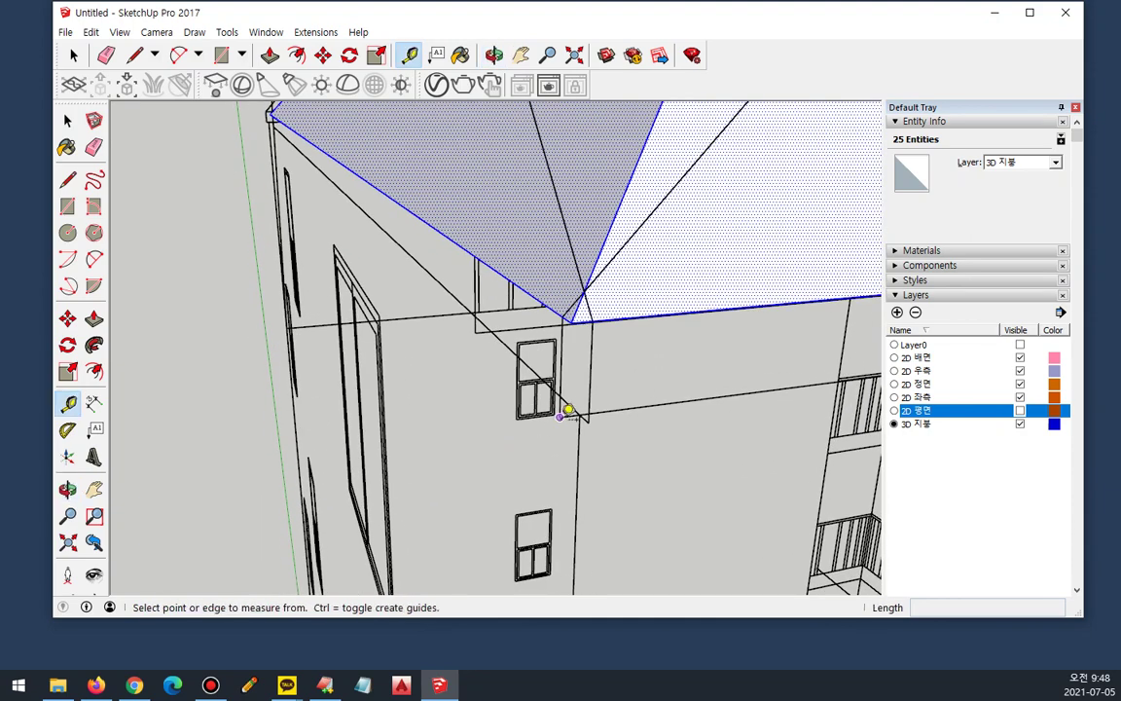
click(559, 416)
key(Escape)
middle_drag(605, 491, 616, 385)
scroll(616, 386, down, 2)
Step: Push/pull the roof's bottom face downward by 120 mm to give the eaves thickness
key(space)
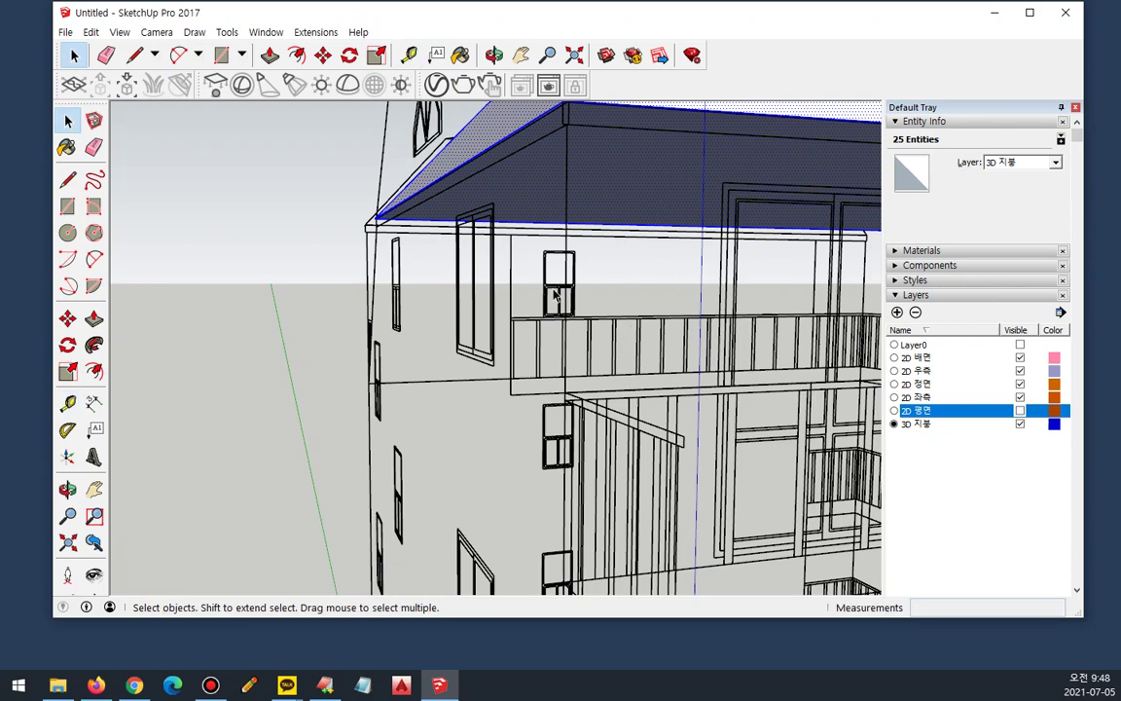
key(p)
click(615, 189)
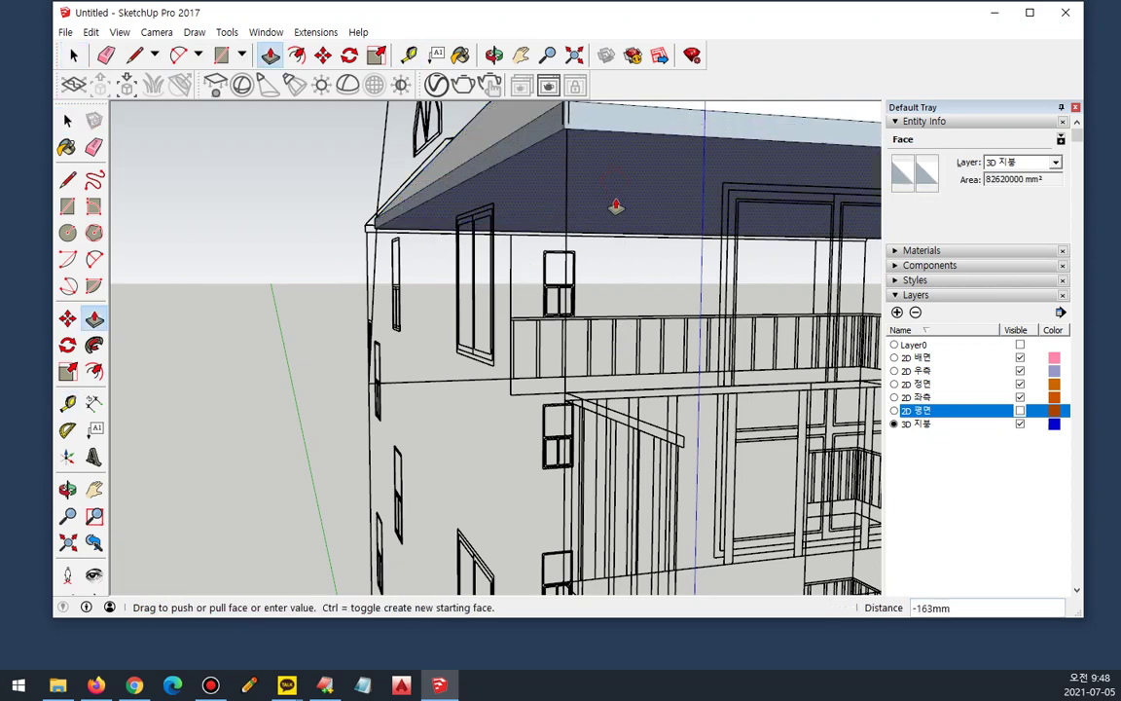
text(120)
key(Return)
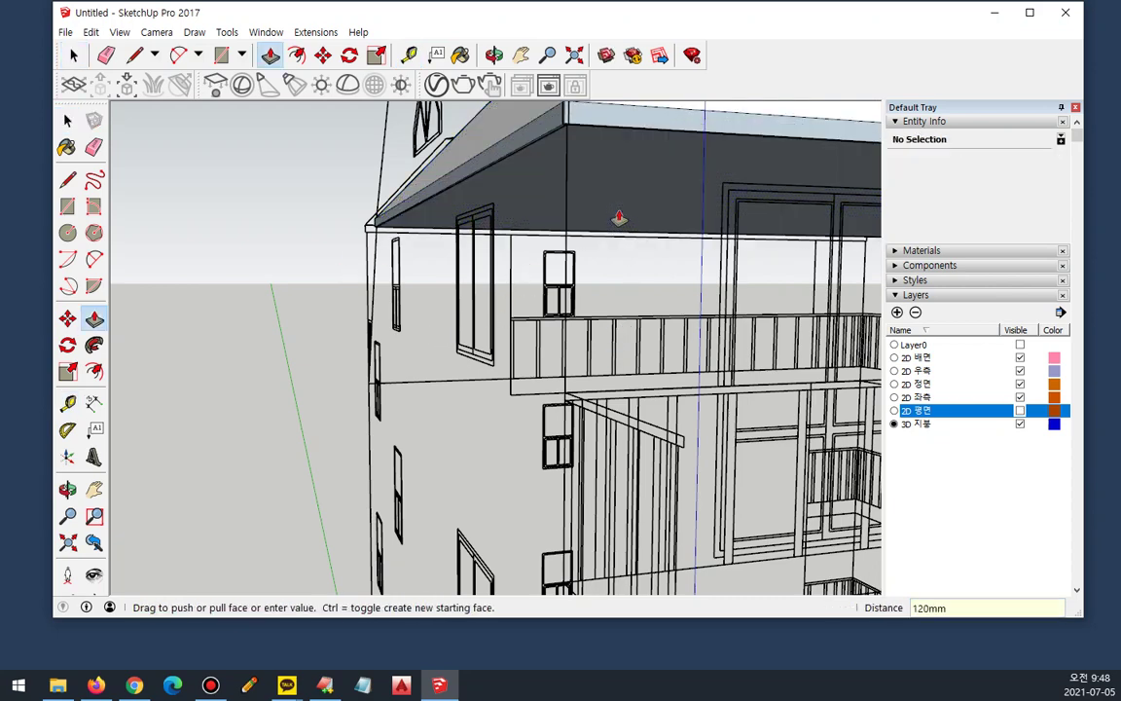
middle_drag(563, 125, 544, 303)
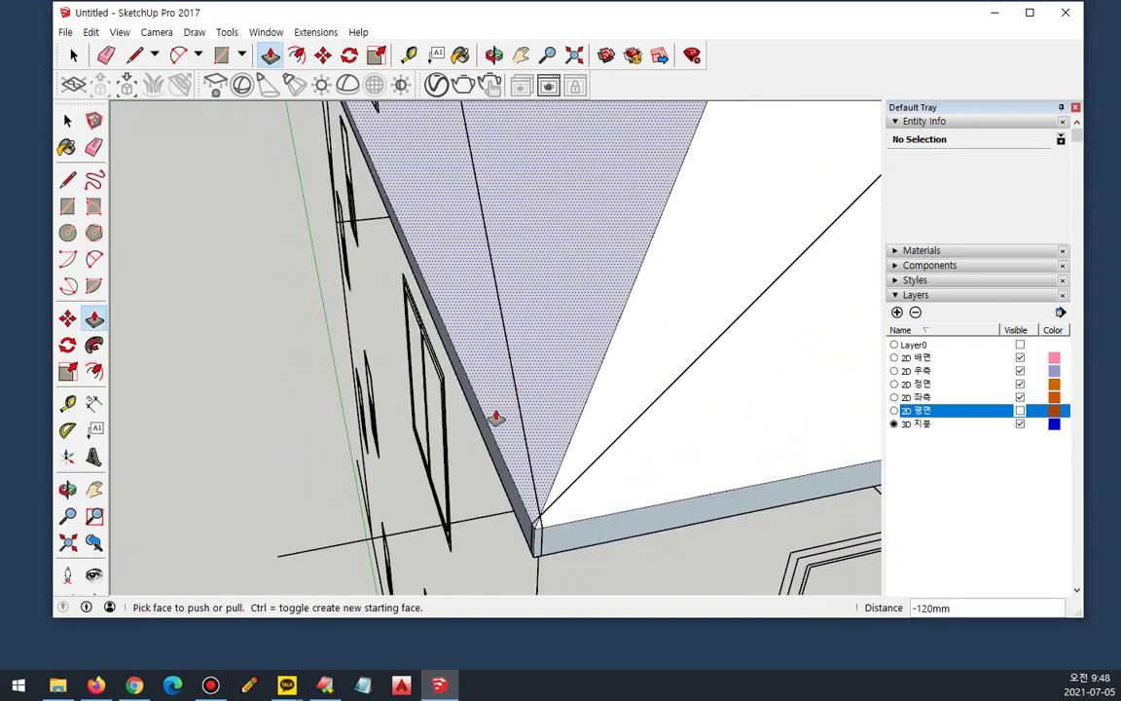
Step: Make a group of the entire connected roof and open it for editing
key(space)
scroll(621, 282, down, 5)
scroll(573, 225, down, 3)
click(573, 221)
triple_click(573, 222)
right_click(560, 211)
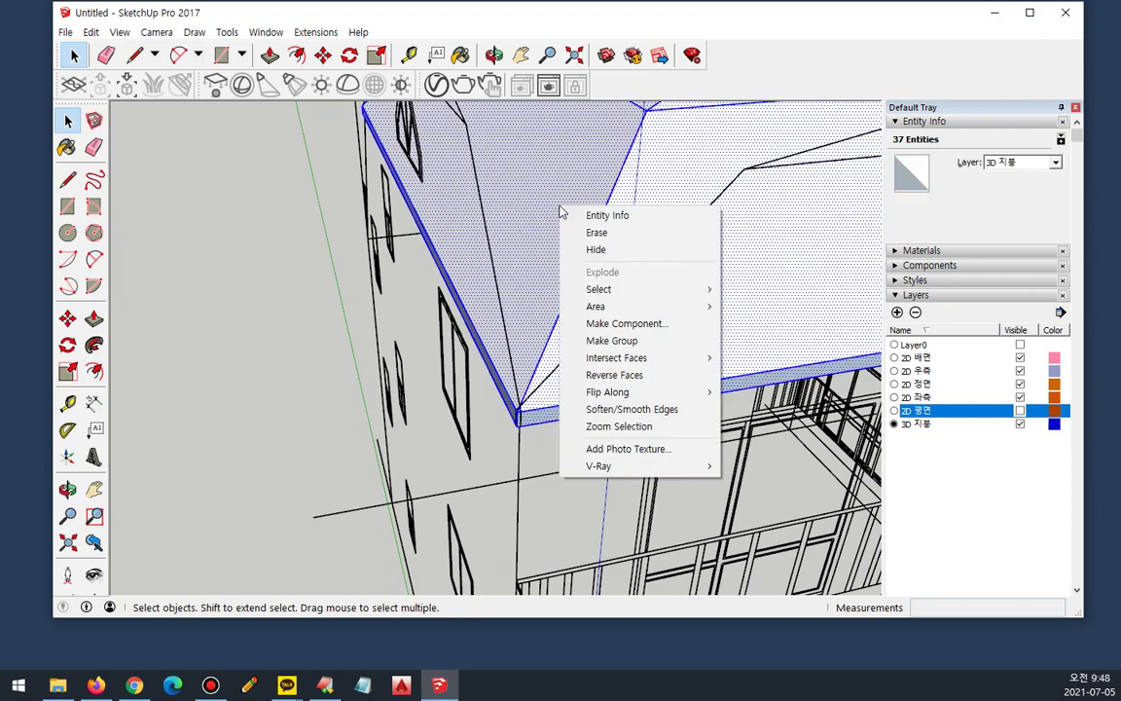
key(g)
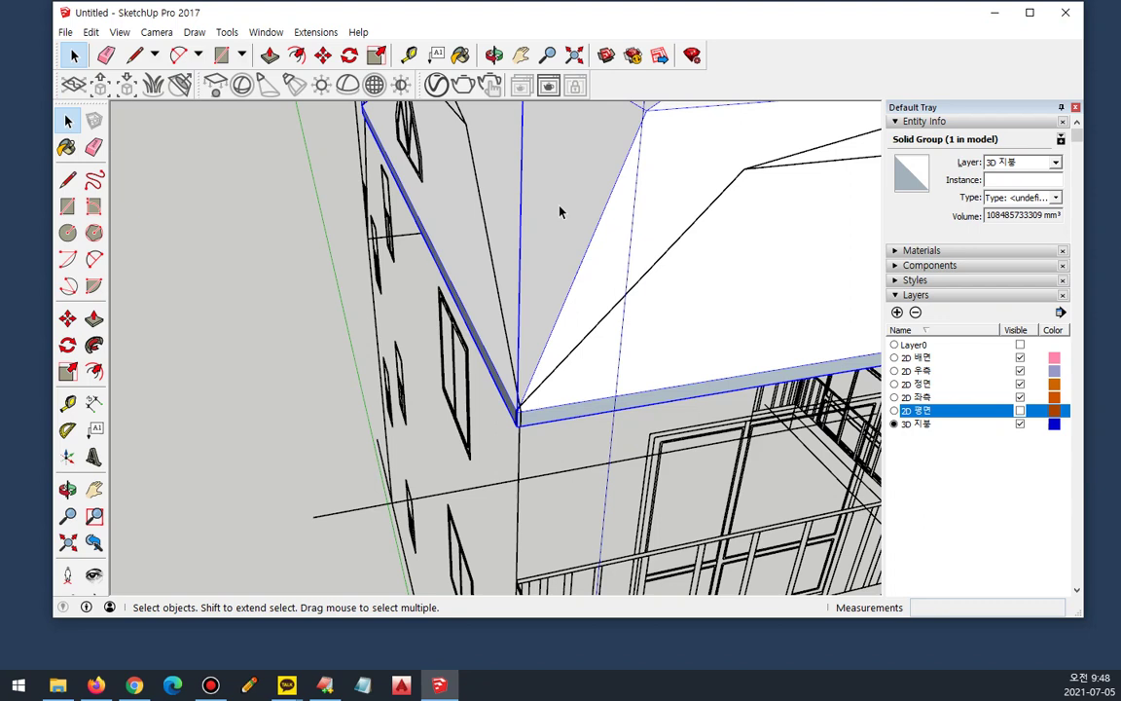
double_click(560, 210)
click(560, 209)
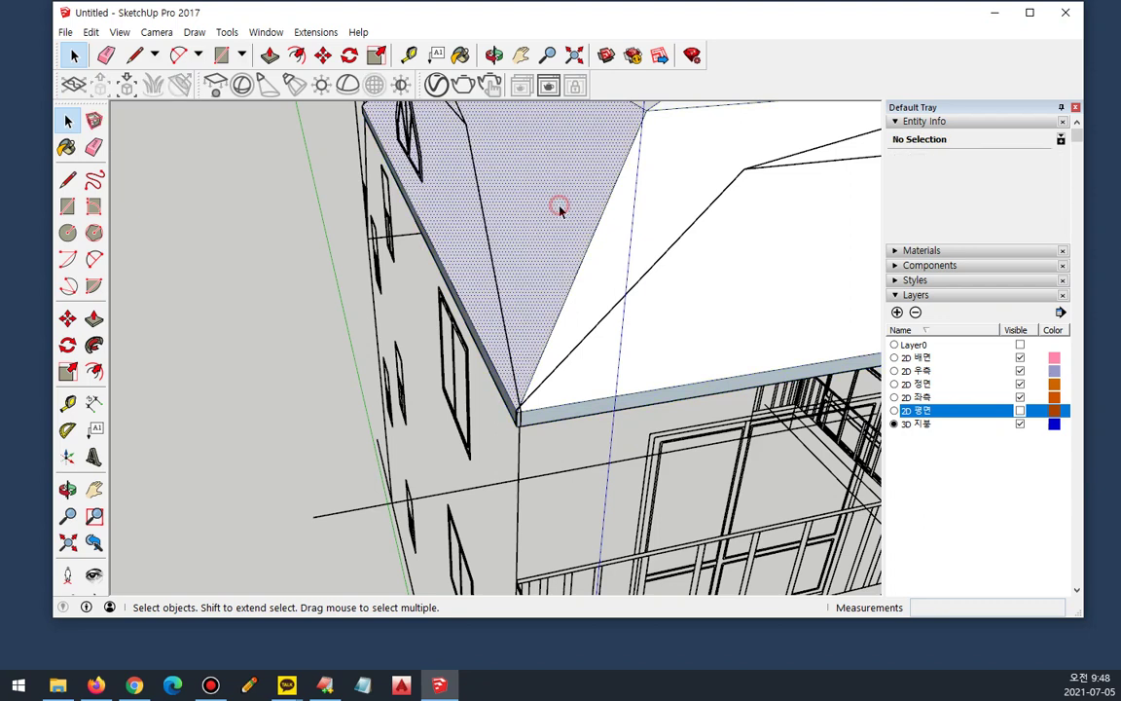
Step: Draw a line about 1375 mm long along the red axis from the dormer outline's apex to the roof slope's upper edge
middle_drag(356, 319, 400, 318)
scroll(400, 316, up, 2)
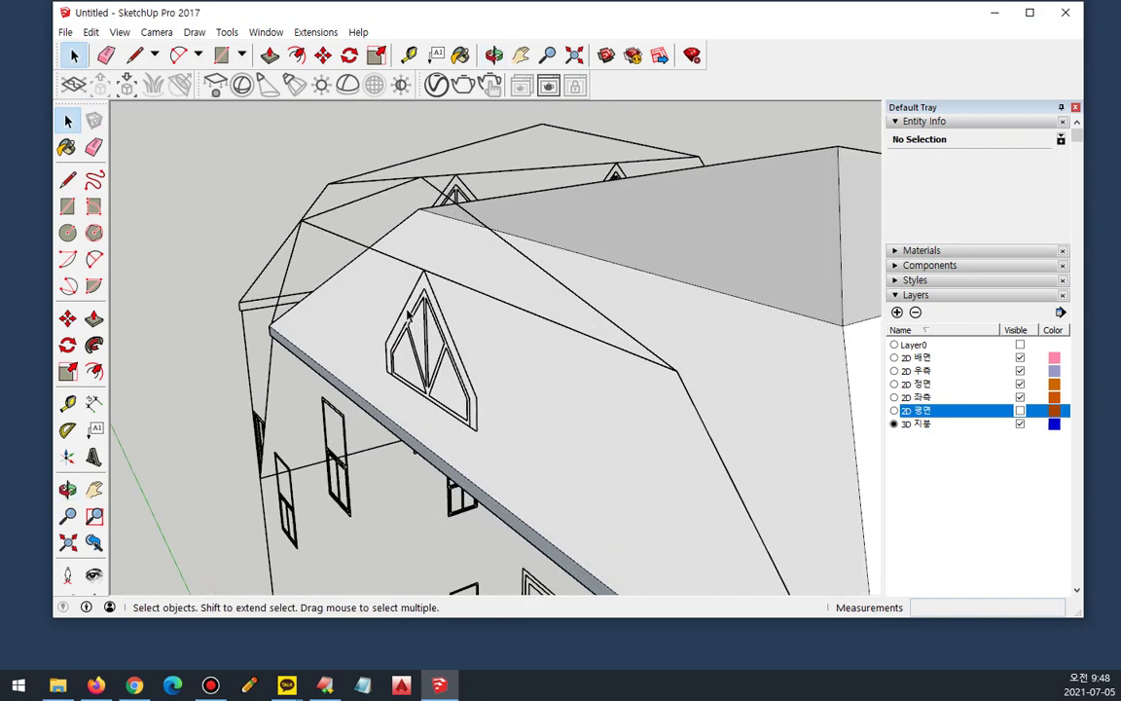
key(l)
click(424, 268)
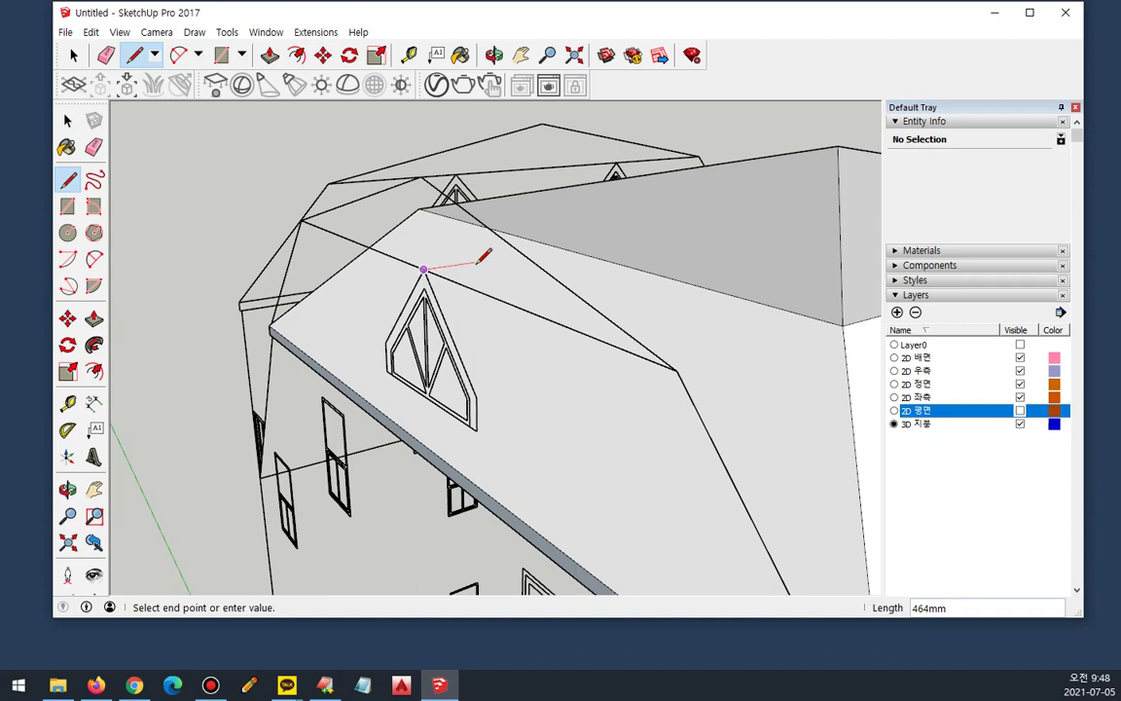
key(Left)
key(Right)
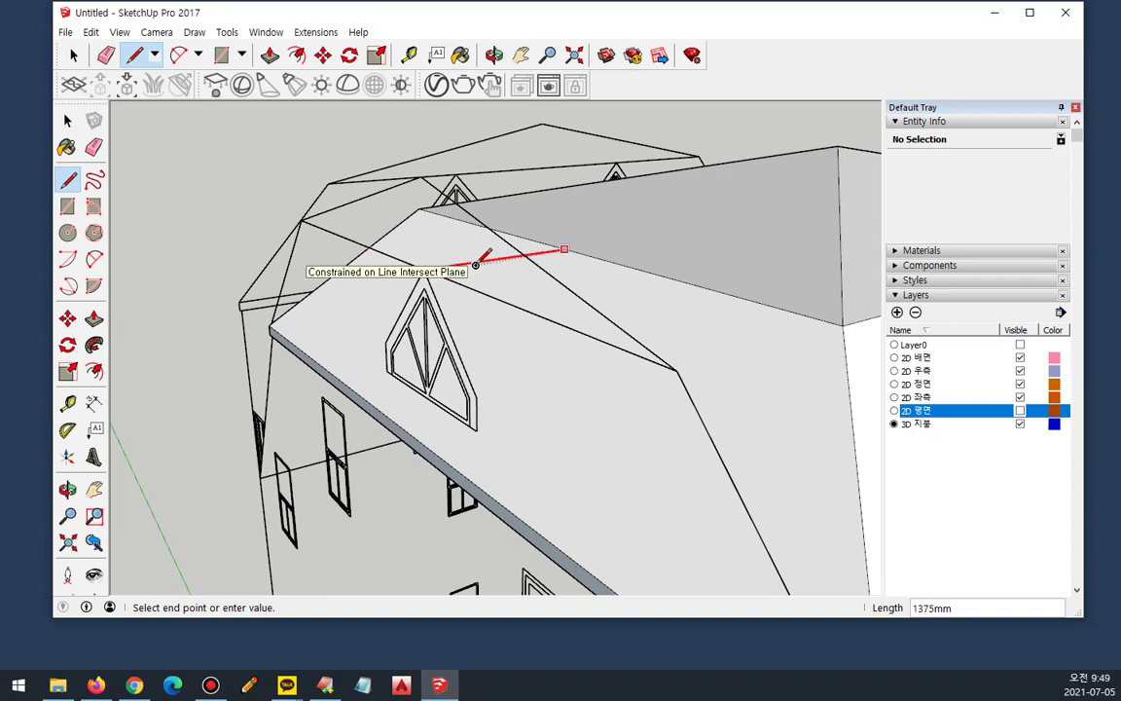
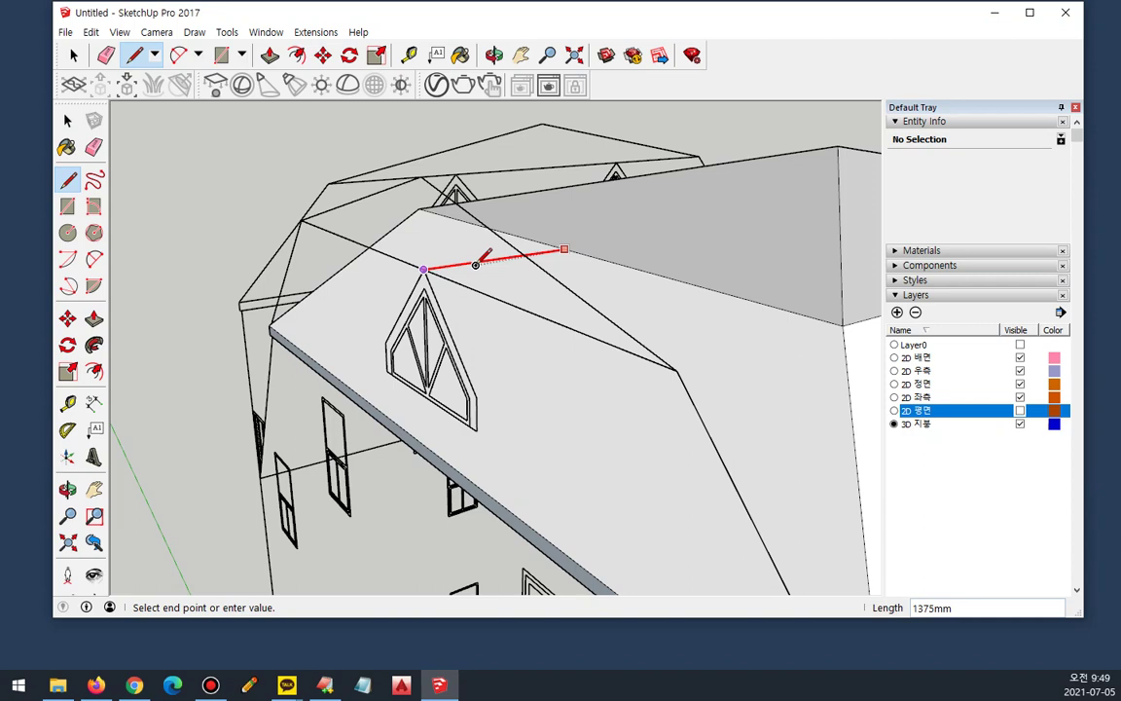
click(622, 288)
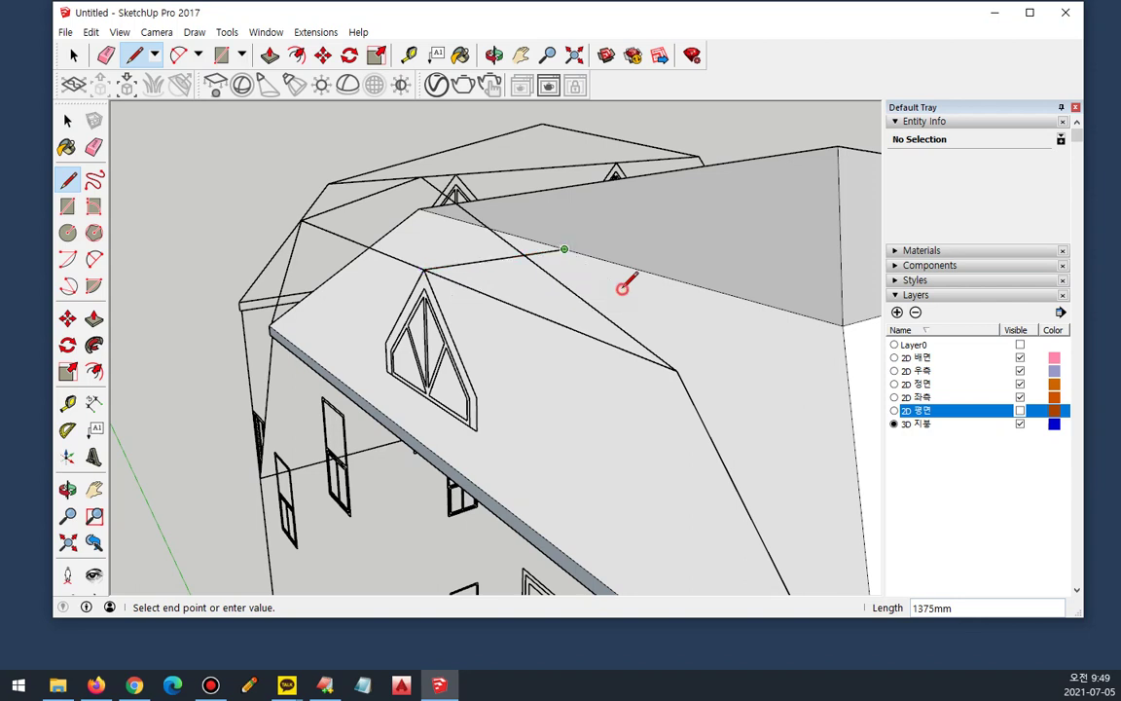
key(Escape)
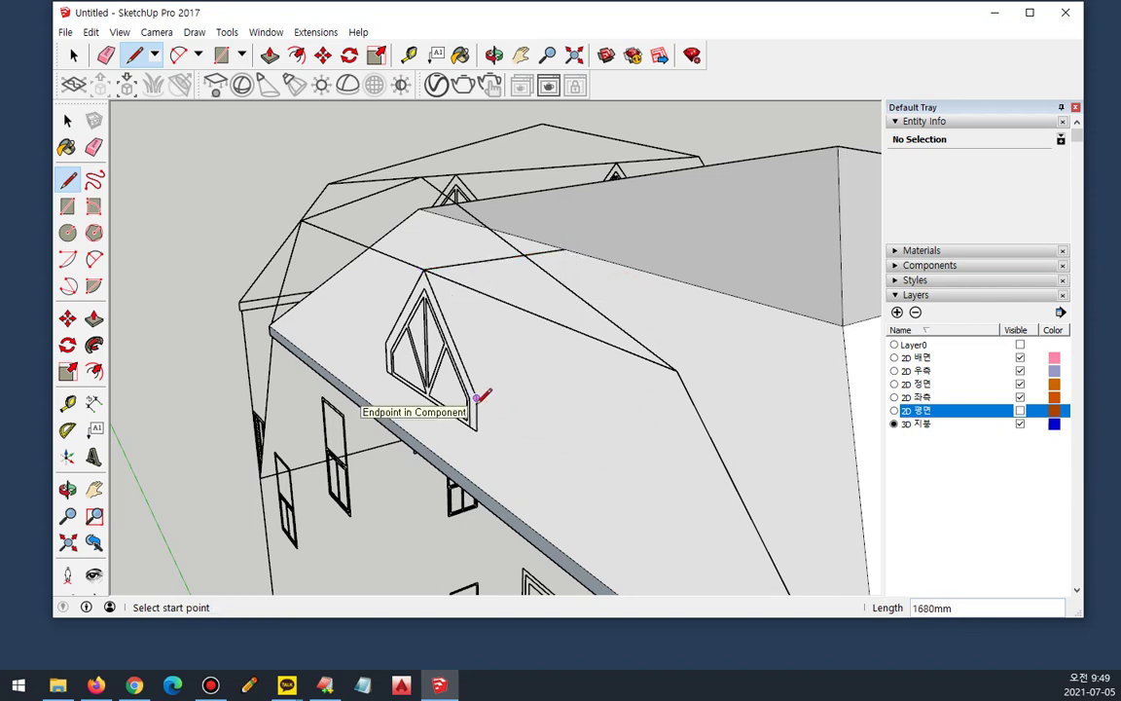
Step: Draw a red-axis line about 625 mm long from the dormer outline's near upper side corner to the sloped roof face
mouse_move(630, 278)
mouse_down()
mouse_move(486, 485)
mouse_move(500, 498)
mouse_up()
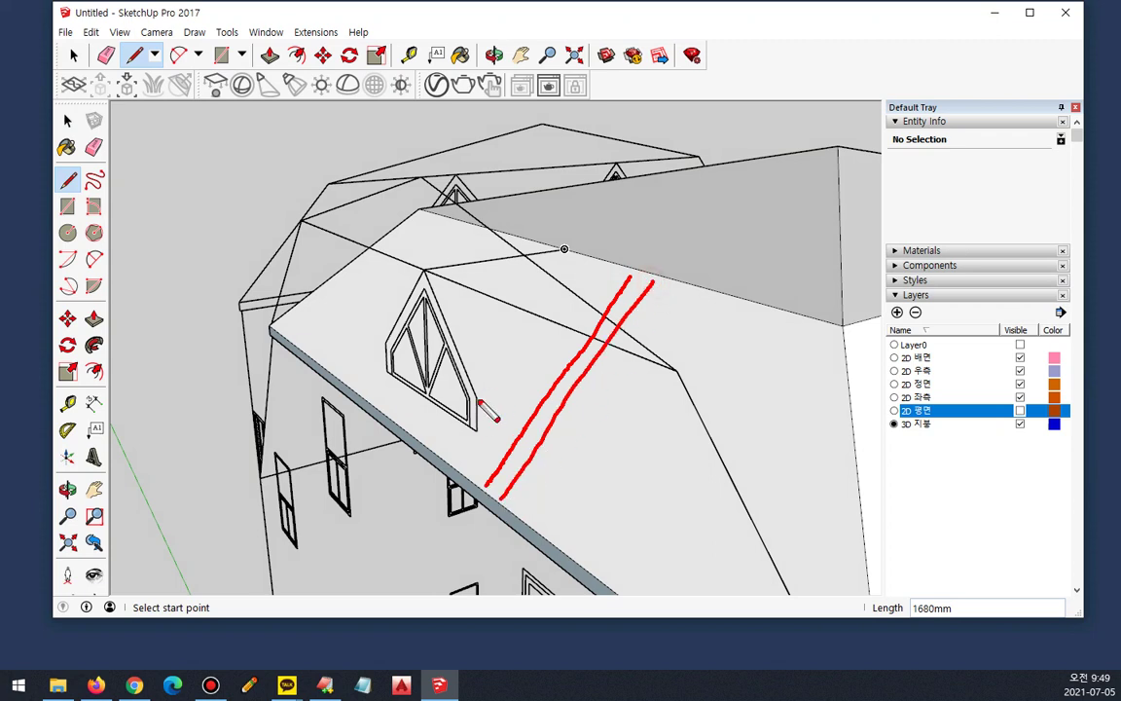
drag(472, 405, 573, 391)
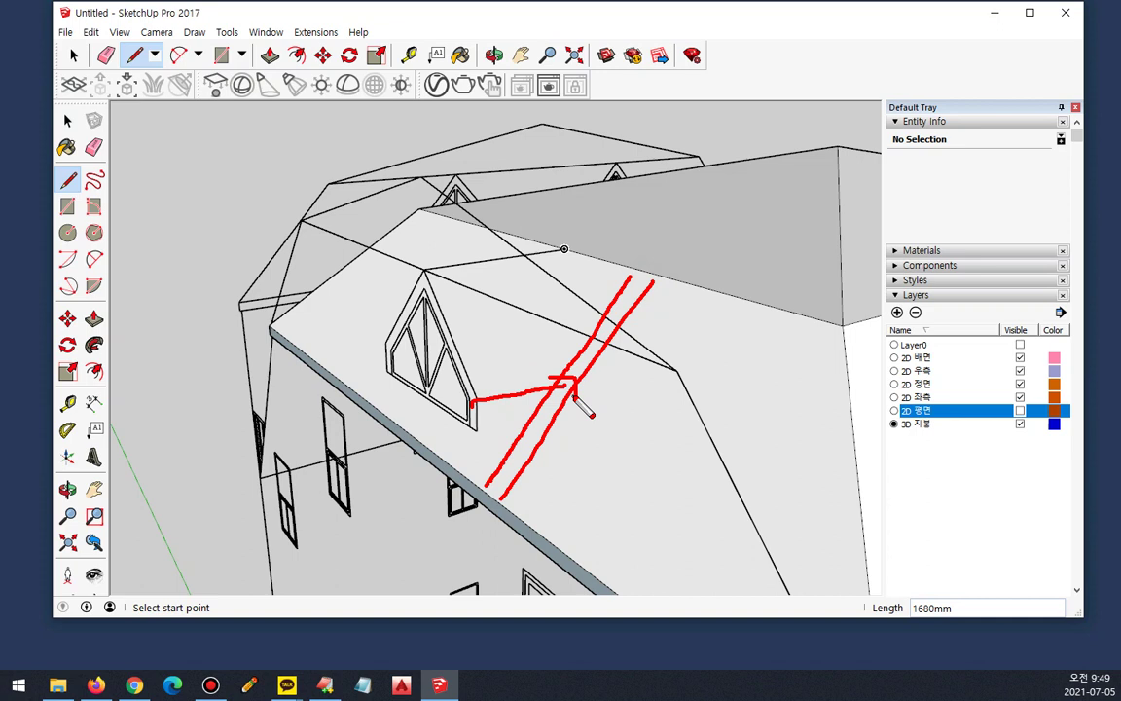
key(Escape)
click(475, 397)
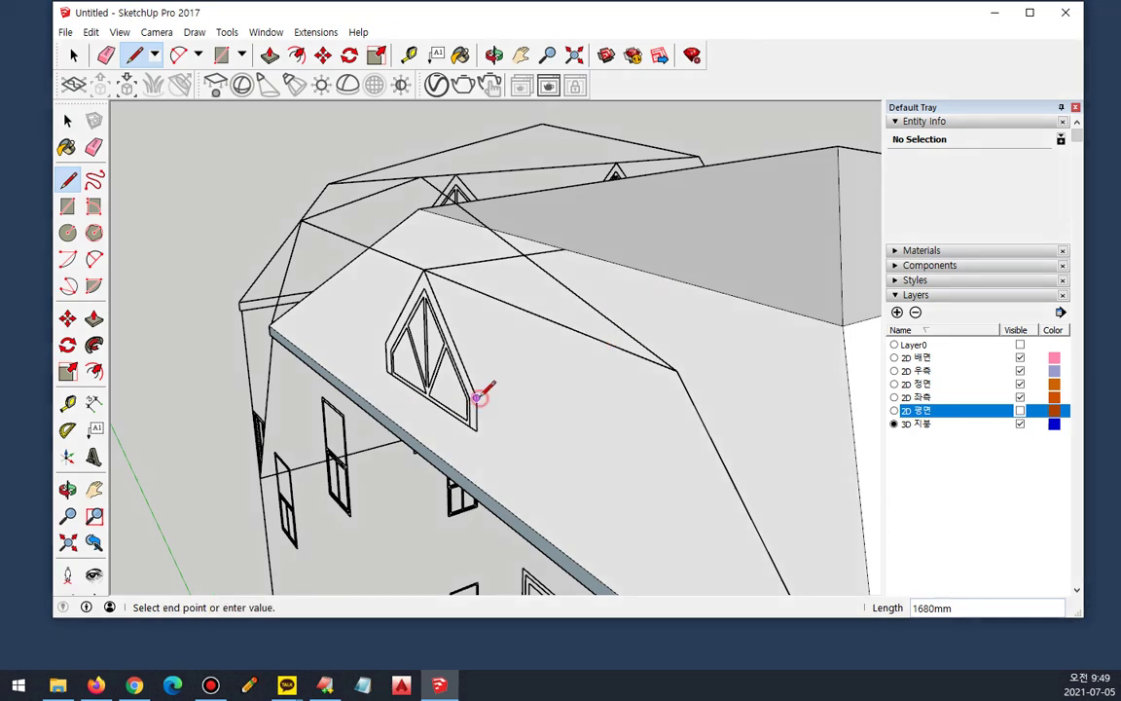
key(shift)
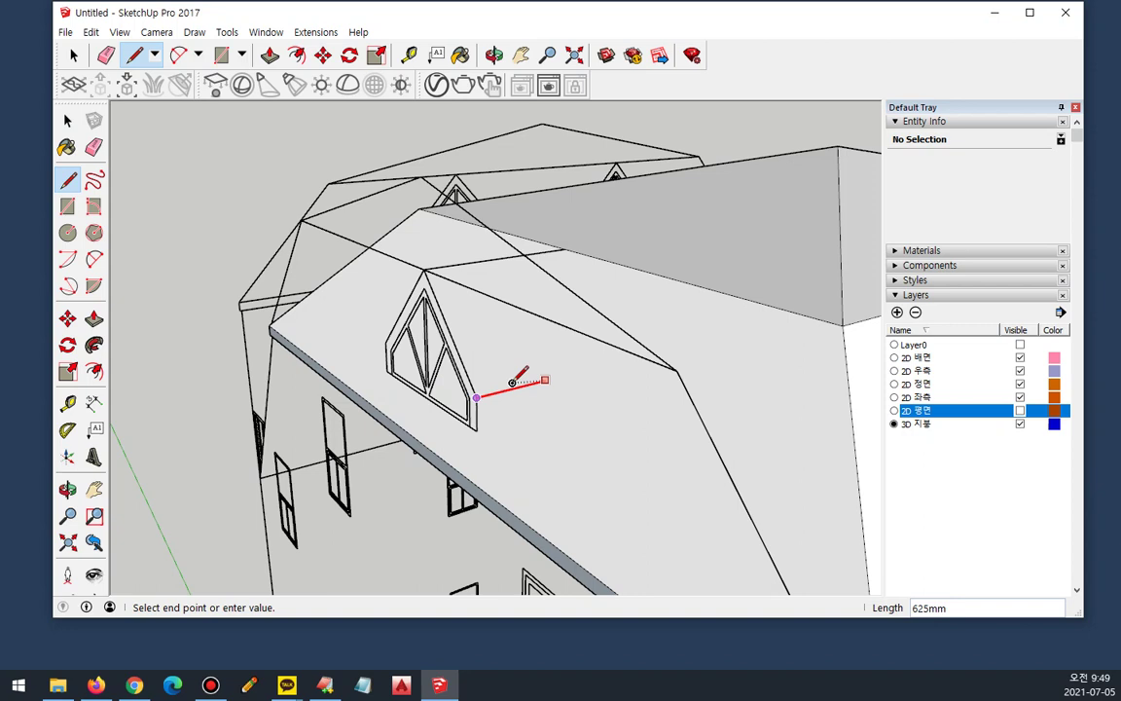
click(520, 380)
key(Escape)
Step: Draw a line about 375 mm from the dormer's near bottom corner onto the roof face, then connect the roof-side endpoints up to the ridge end
click(476, 429)
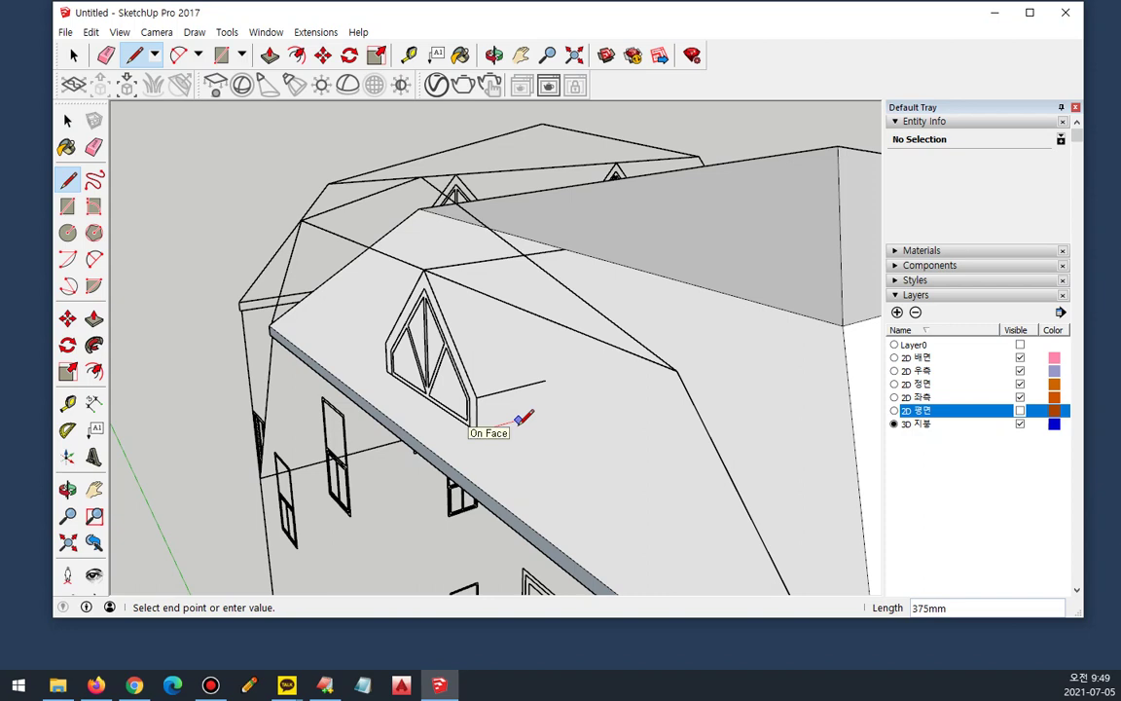
click(518, 419)
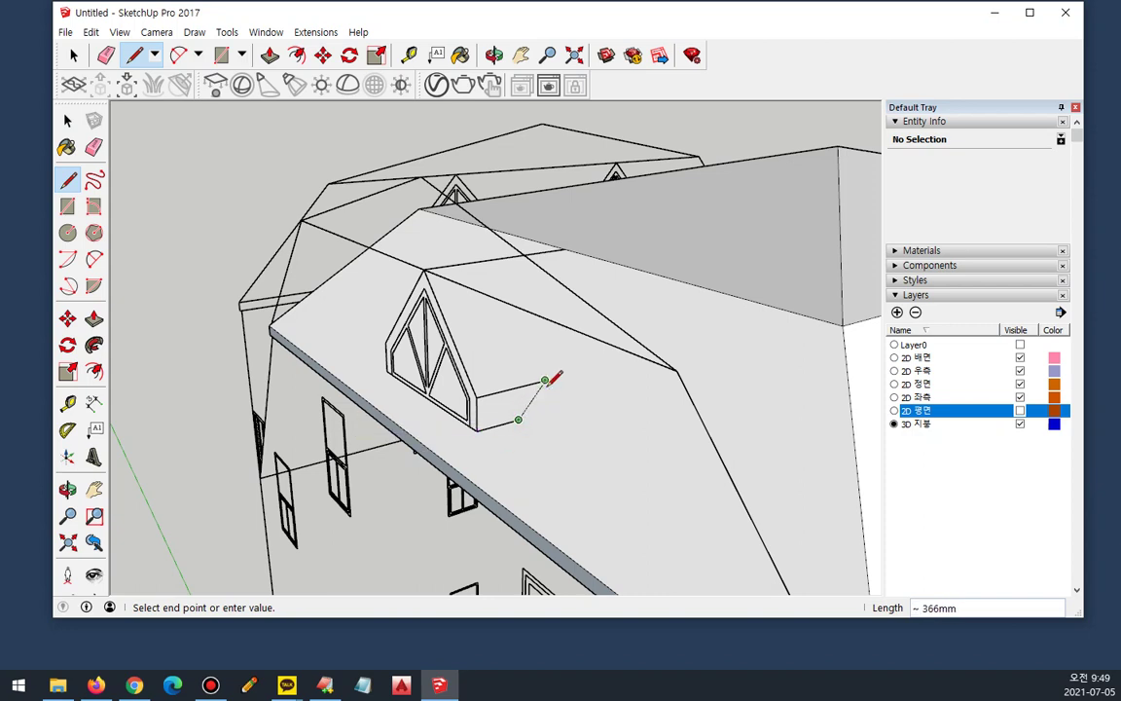
click(545, 379)
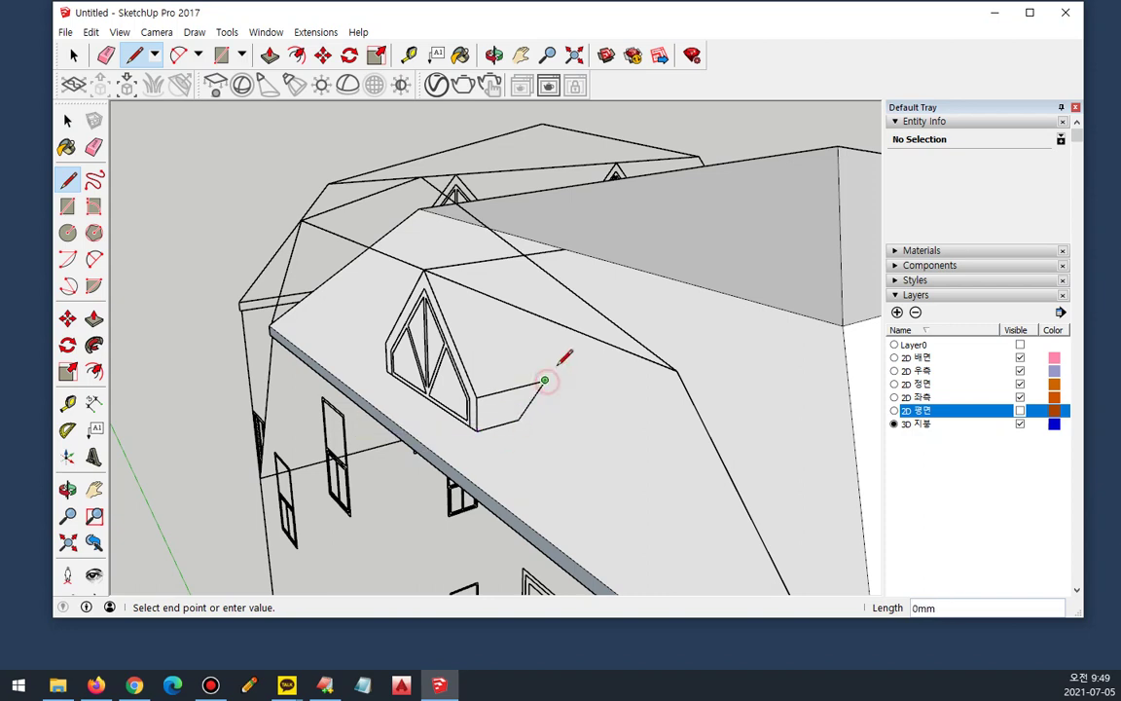
click(564, 246)
key(space)
Step: Draw a line from the dormer outline's opposite upper side corner along the red axis to the sloped roof face
middle_drag(526, 456, 661, 368)
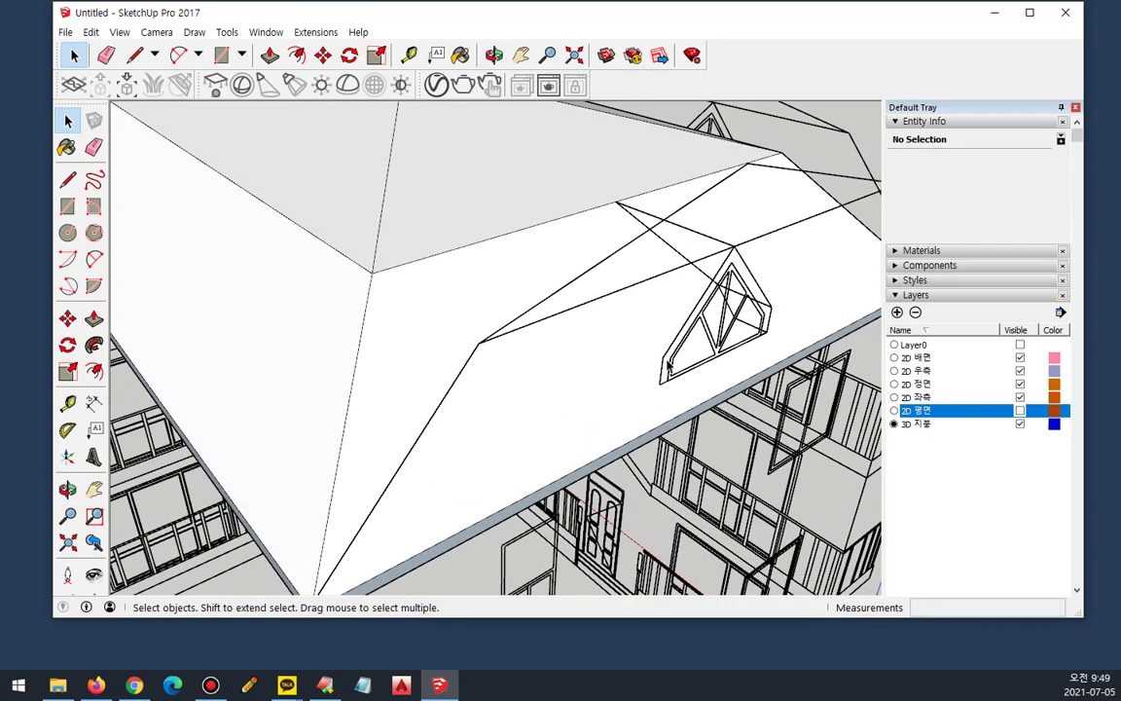
click(67, 179)
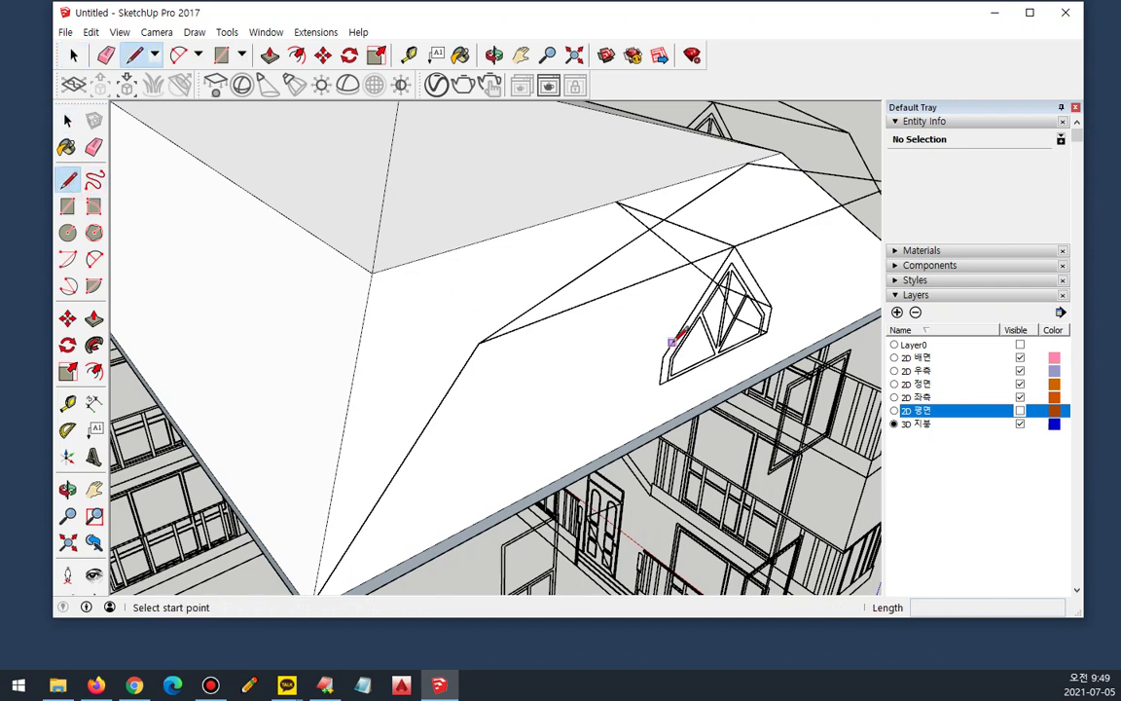
click(665, 353)
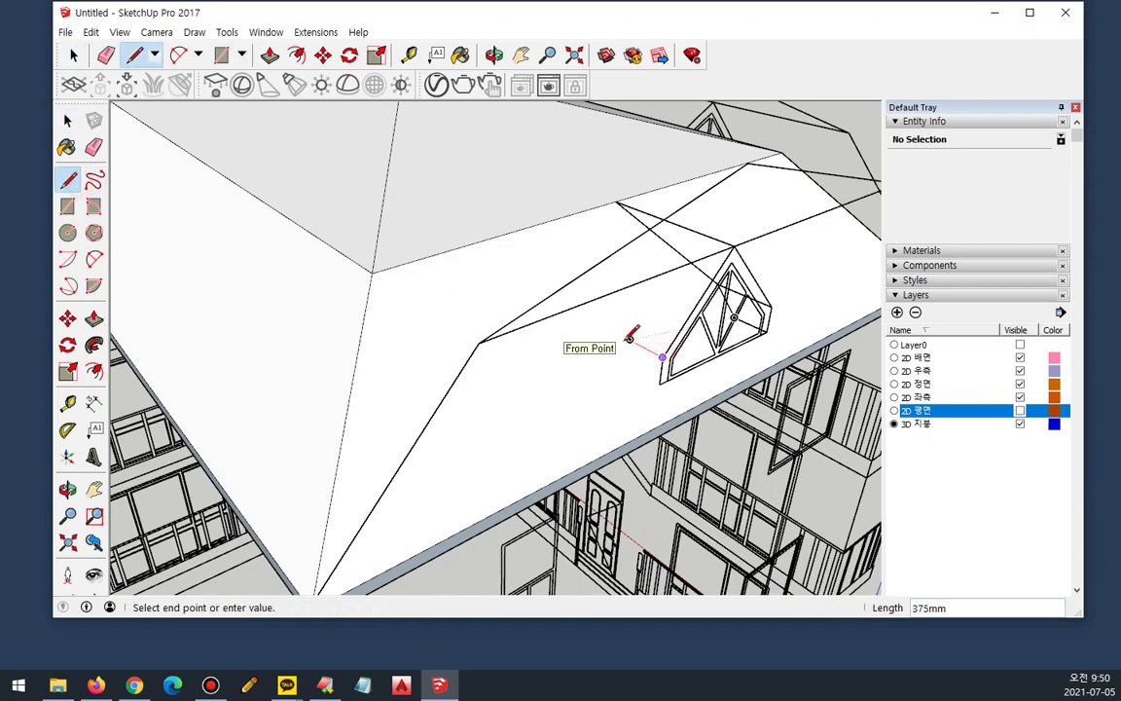
click(609, 328)
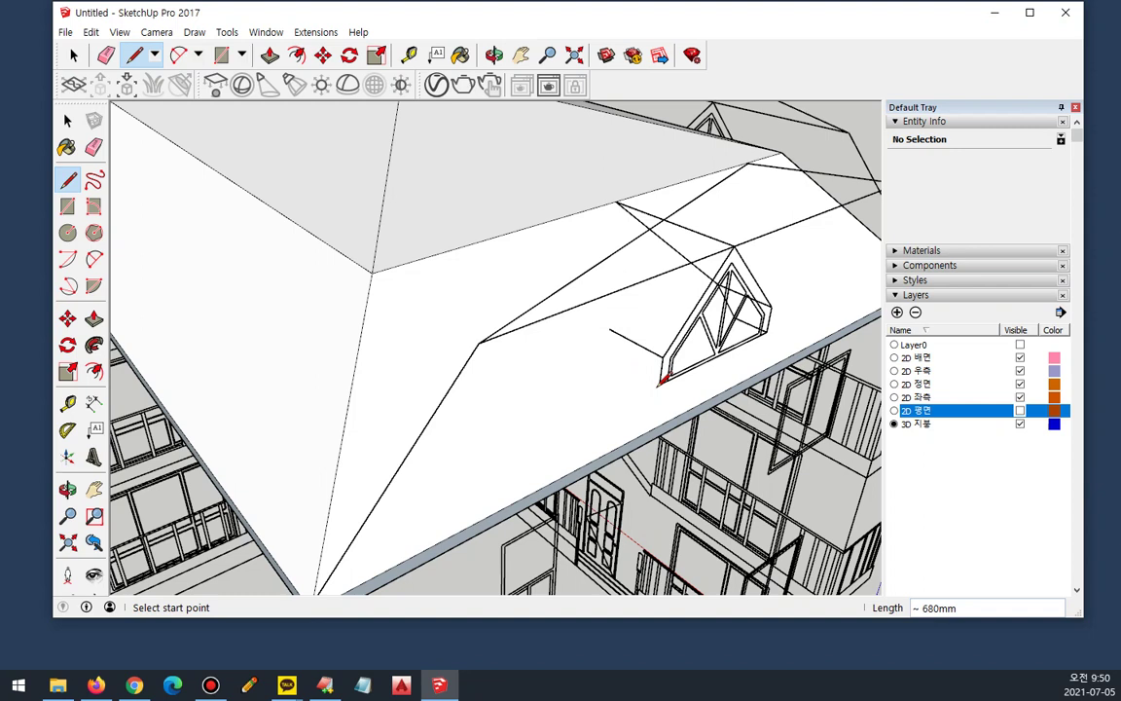
Step: Draw a 375 mm line from the dormer's opposite bottom corner onto the roof face, then connect that side's roof endpoints up to the ridge end
click(659, 383)
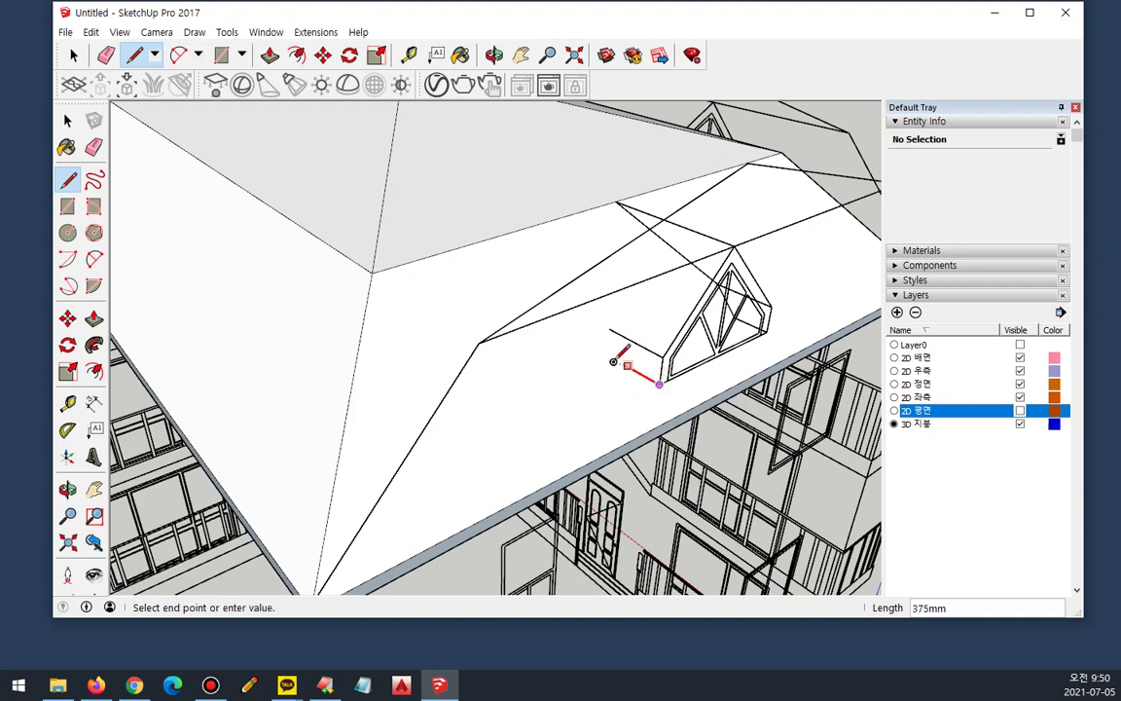
click(609, 329)
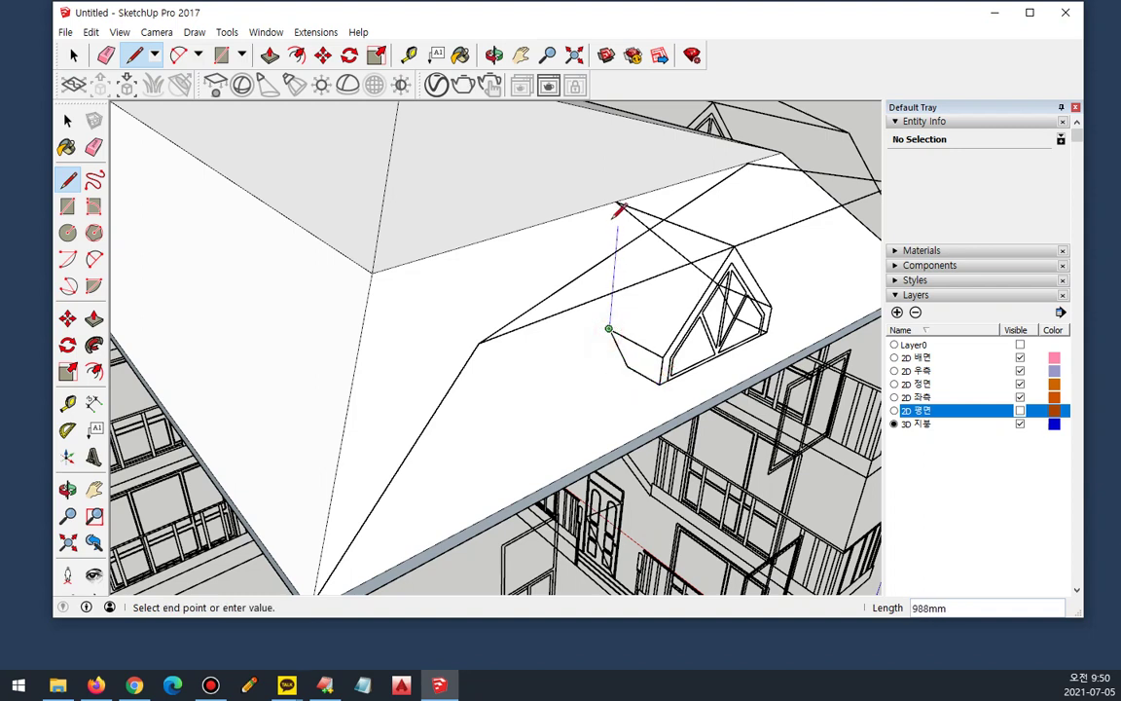
click(615, 202)
middle_drag(713, 371, 643, 252)
key(Escape)
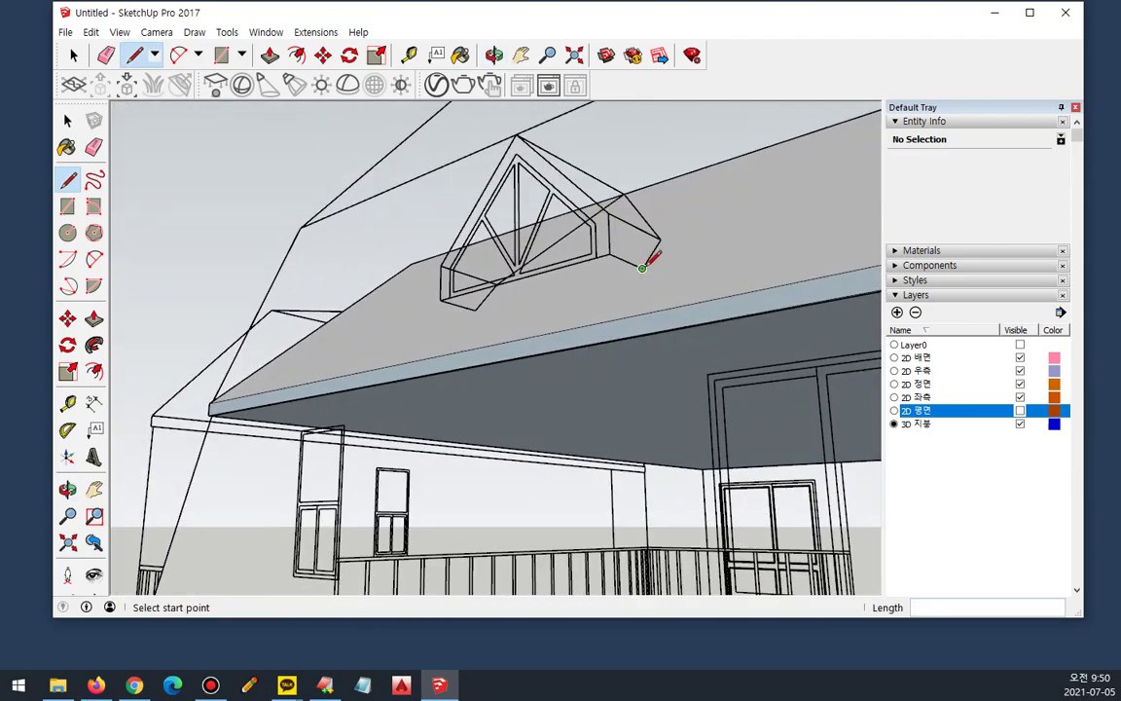
Step: Join the dormer's two bottom roof-side endpoints with a line to close its outline on the roof slope
click(642, 267)
click(473, 307)
key(o)
middle_drag(469, 263, 399, 413)
key(space)
scroll(592, 336, up, 1)
key(l)
drag(563, 454, 600, 456)
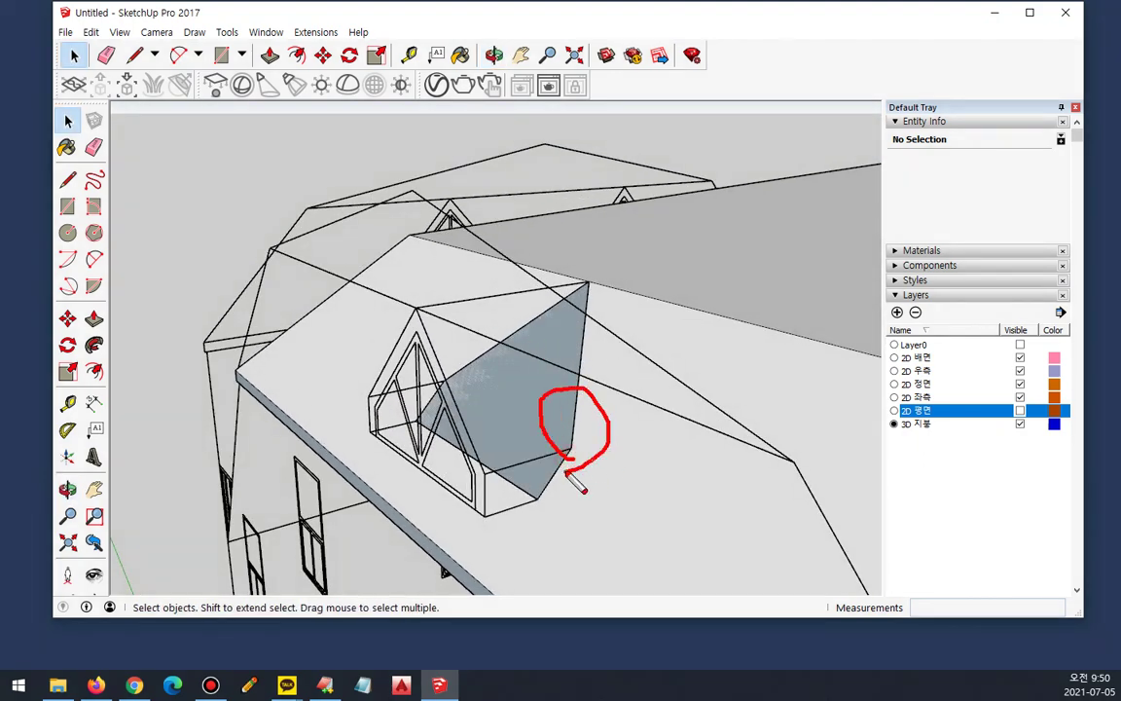
Step: Delete the roof slope face around the dormer and the face enclosed by the dormer's outline on the slope
middle_drag(576, 483, 563, 463)
click(564, 464)
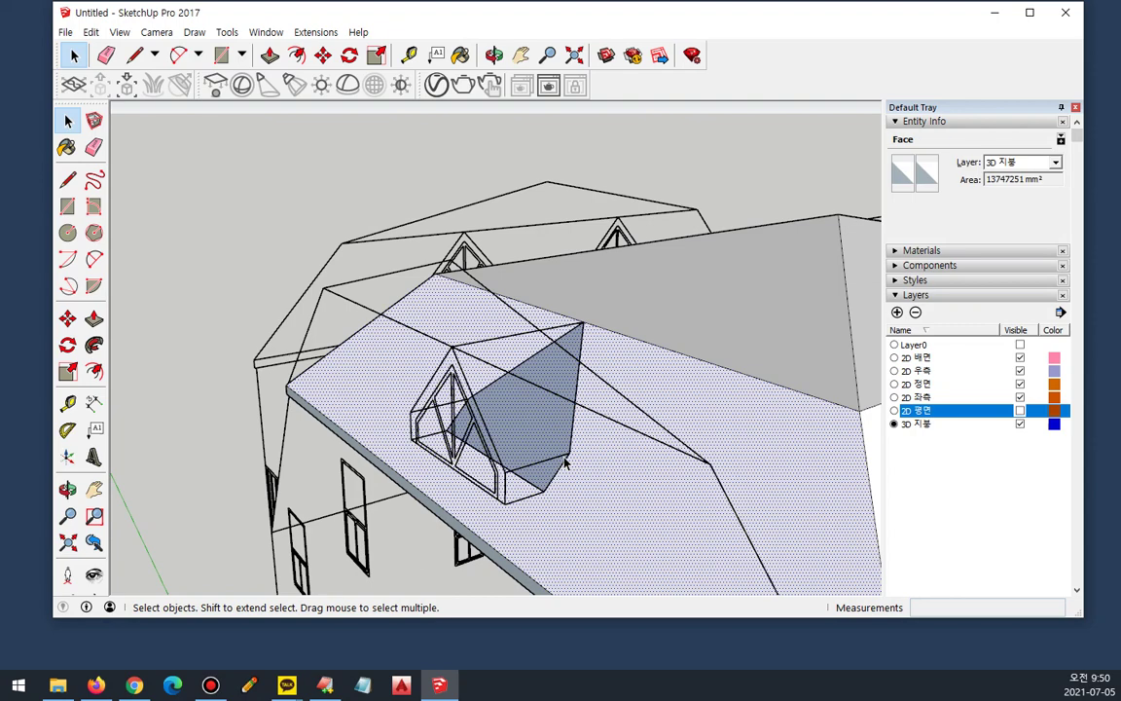
key(Delete)
click(541, 426)
scroll(542, 484, down, 2)
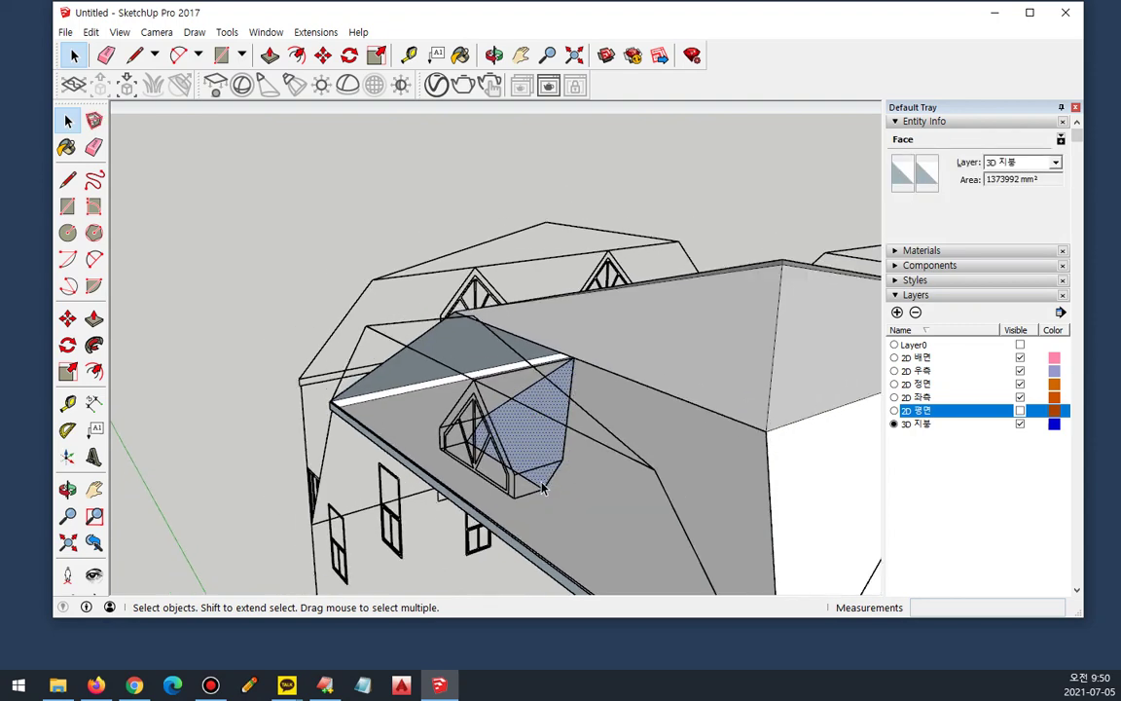
key(Delete)
Step: Draw a line from the dormer opening's side corner to the roof's hip corner to regenerate the slope face around the opening
middle_drag(571, 421, 580, 467)
middle_drag(587, 396, 584, 330)
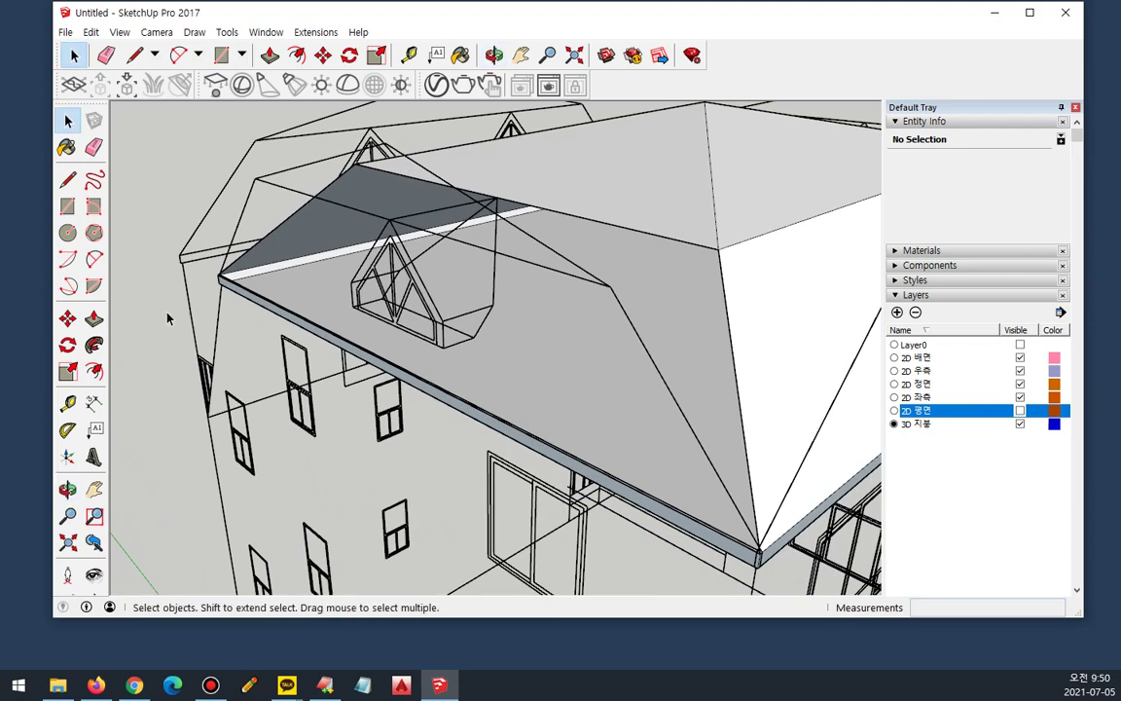
click(68, 182)
click(493, 305)
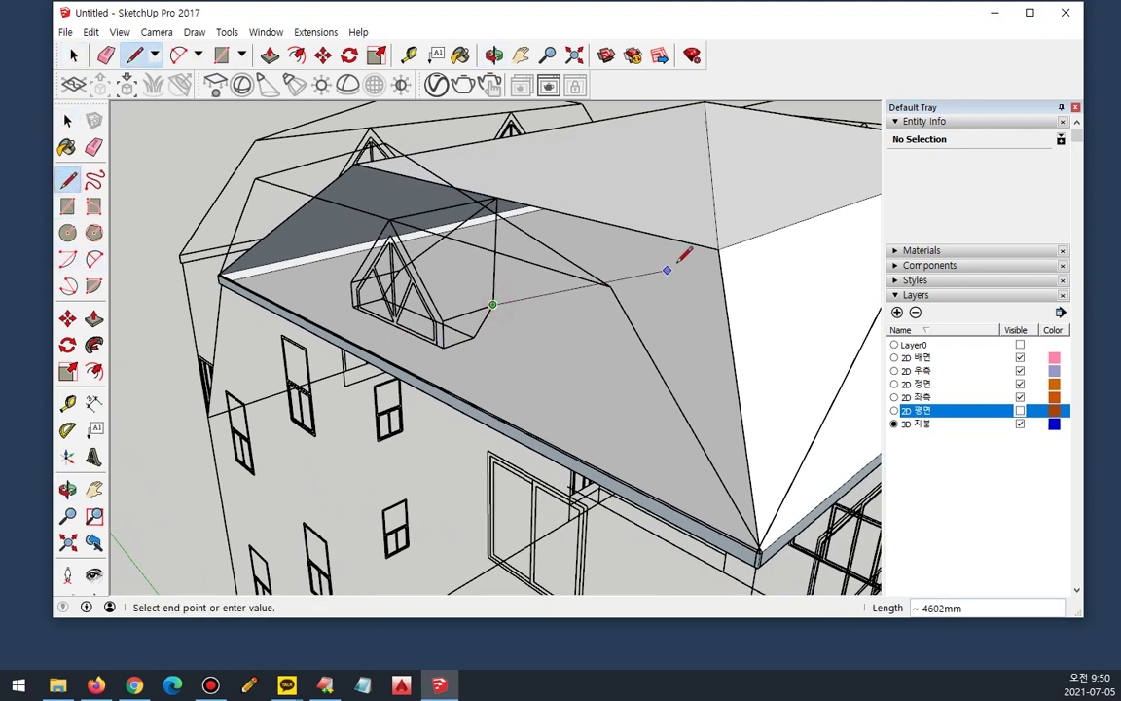
click(720, 248)
key(space)
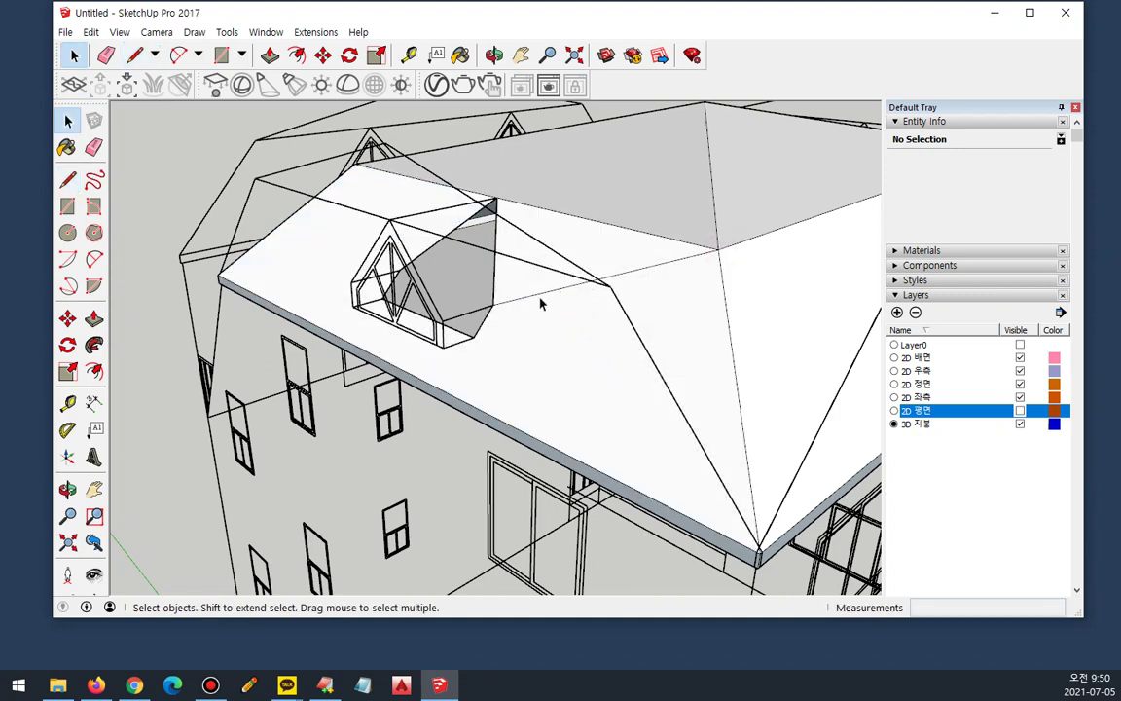
mouse_move(487, 210)
mouse_down()
mouse_move(374, 316)
mouse_move(496, 209)
mouse_move(375, 311)
mouse_move(460, 227)
mouse_move(478, 358)
mouse_up()
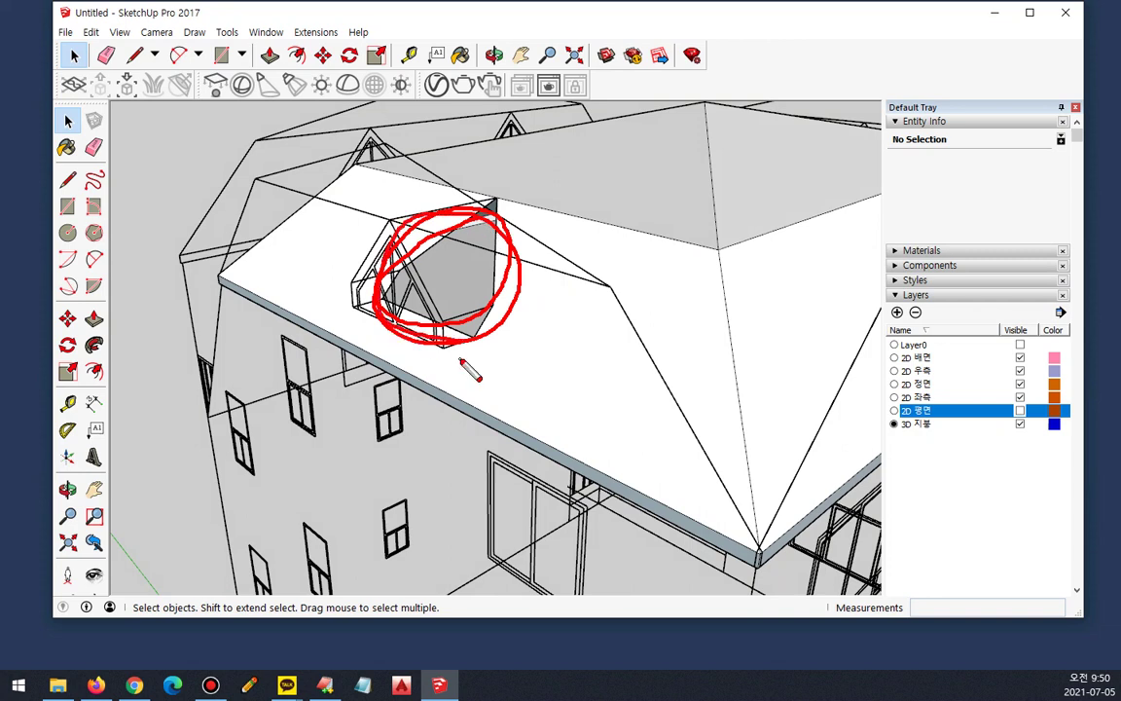
key(Escape)
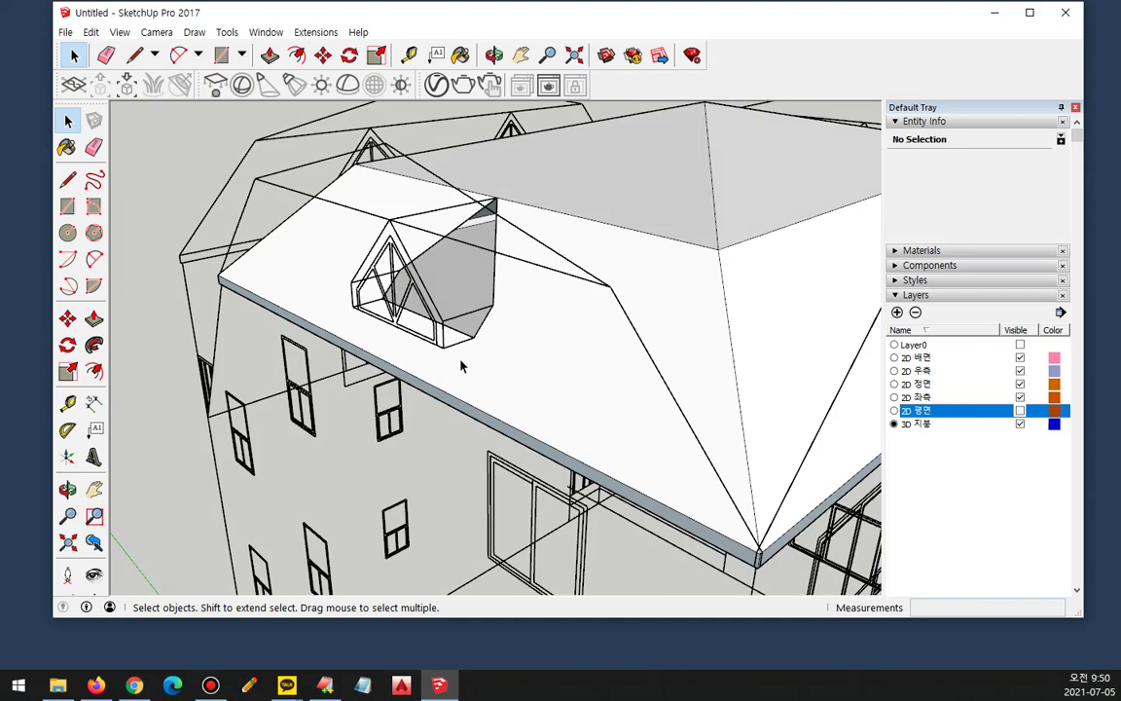
middle_drag(461, 366, 431, 444)
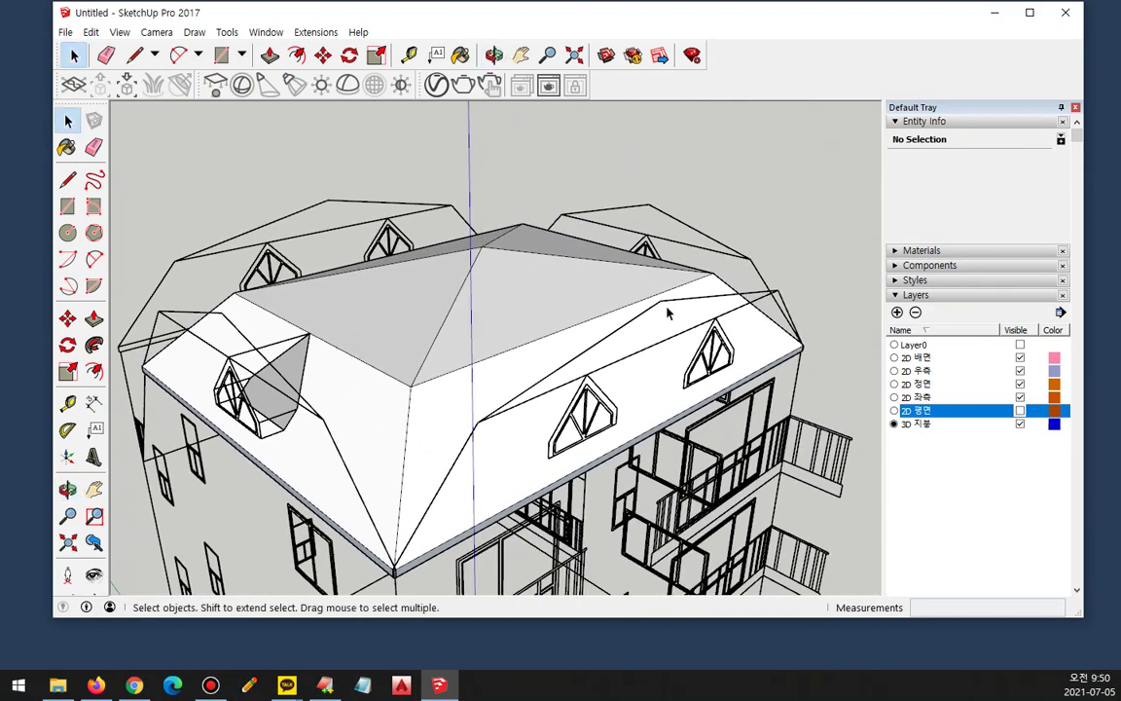
mouse_move(531, 457)
mouse_down()
mouse_move(686, 292)
mouse_move(523, 472)
mouse_up()
mouse_move(364, 282)
mouse_down()
mouse_move(303, 197)
mouse_move(399, 302)
mouse_up()
mouse_move(650, 277)
mouse_down()
mouse_move(622, 199)
mouse_move(696, 277)
mouse_up()
mouse_move(257, 453)
mouse_down()
mouse_move(346, 370)
mouse_move(222, 472)
mouse_up()
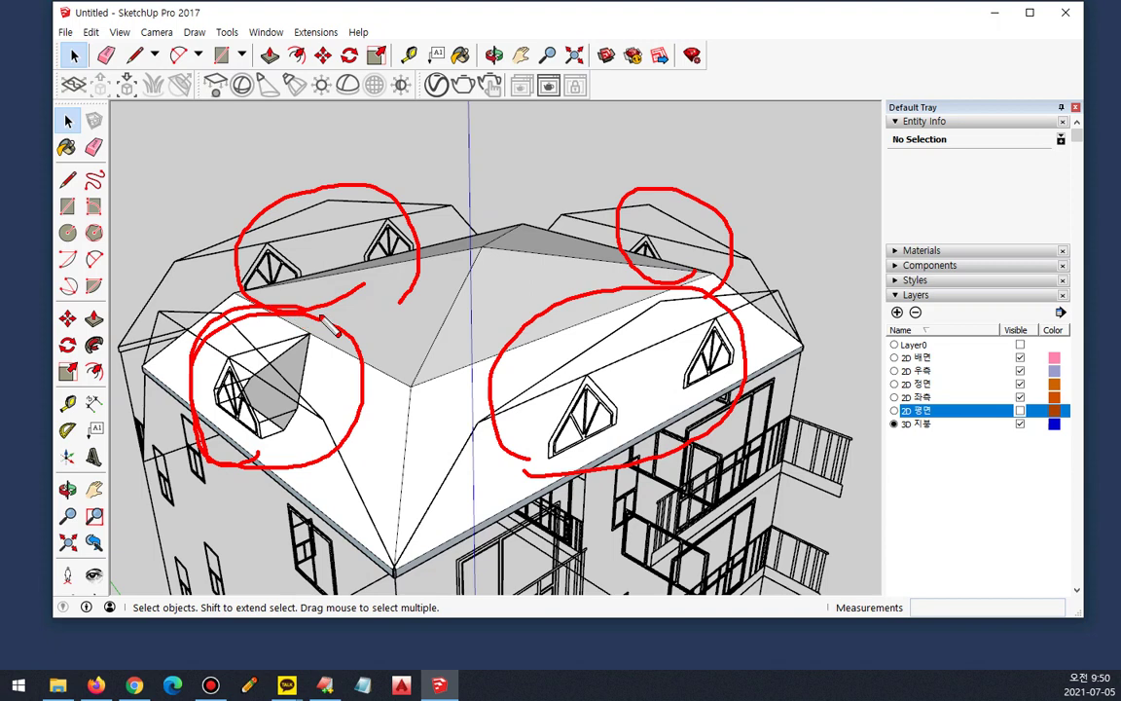
key(Escape)
key(ctrl+2)
mouse_move(261, 459)
mouse_down()
mouse_move(346, 419)
mouse_move(283, 467)
mouse_up()
mouse_move(673, 286)
mouse_down()
mouse_move(629, 223)
mouse_move(643, 291)
mouse_up()
mouse_move(443, 323)
mouse_down()
mouse_move(292, 243)
mouse_move(453, 316)
mouse_up()
mouse_move(647, 302)
mouse_down()
mouse_move(650, 462)
mouse_move(617, 332)
mouse_up()
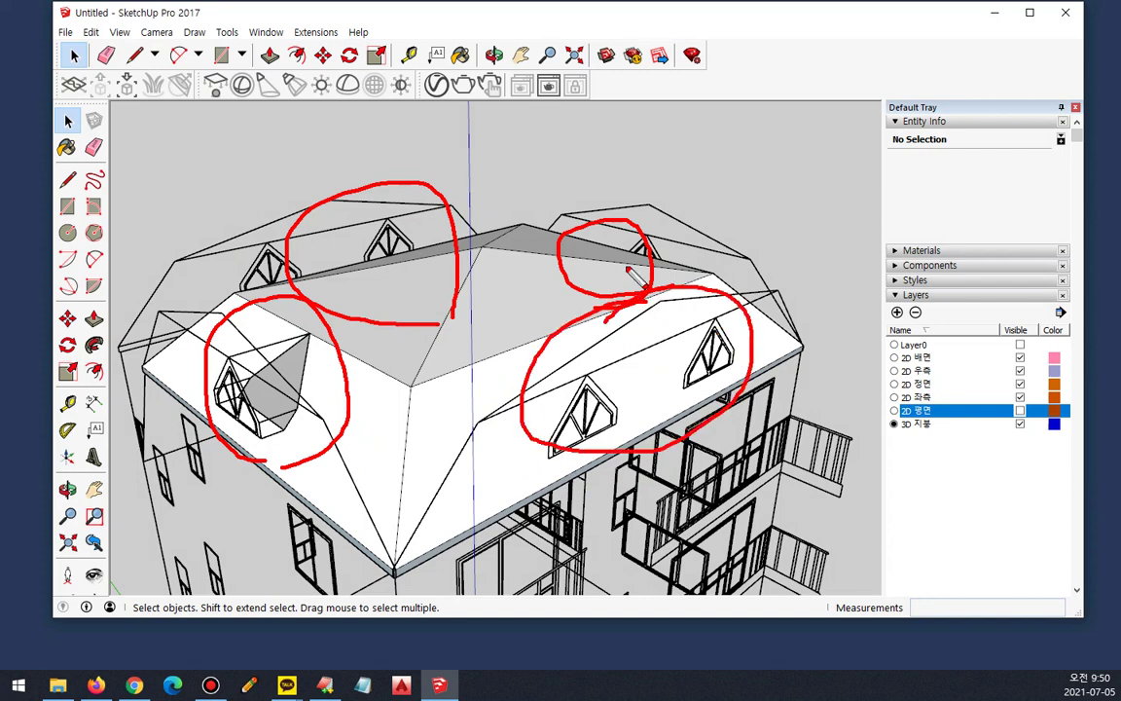
key(Escape)
Step: Draw a 1260 mm line along the green axis from the adjacent slope's first dormer apex to the slope's upper edge
scroll(582, 384, up, 5)
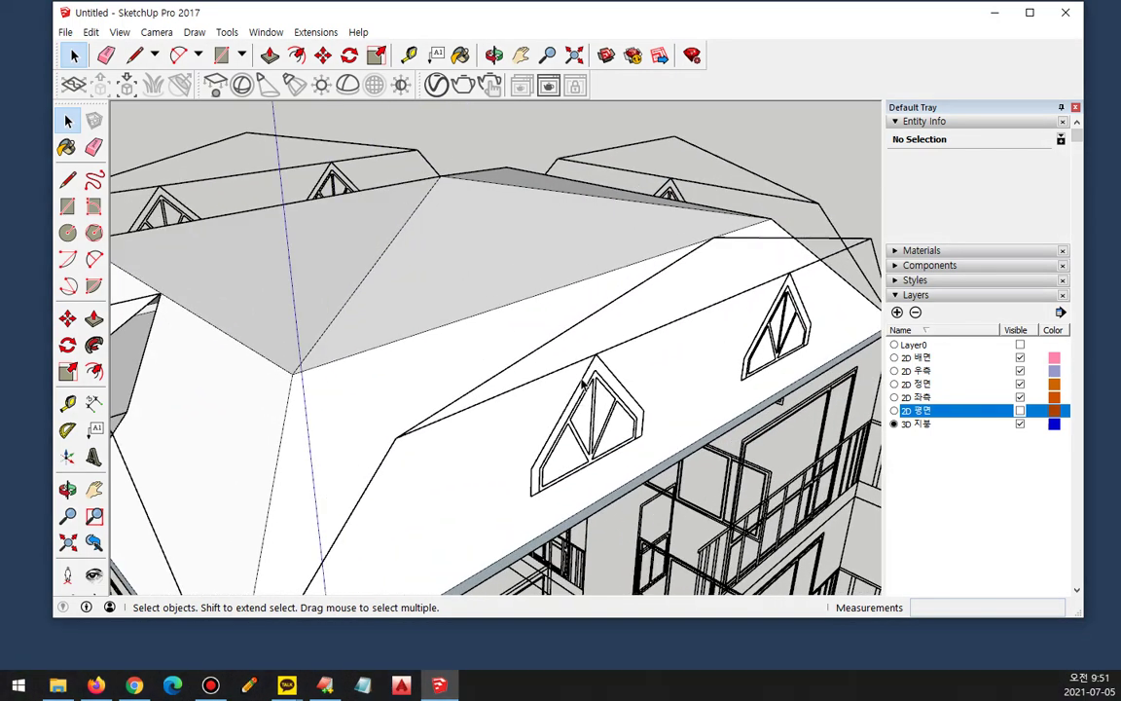
key(l)
click(595, 354)
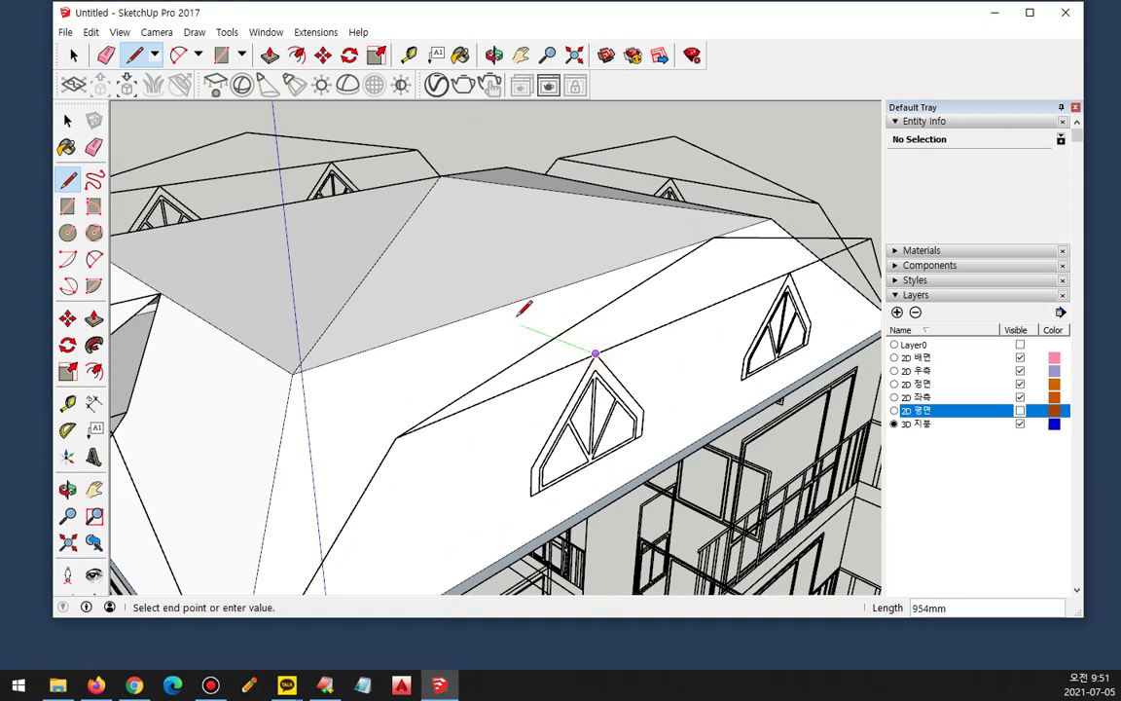
click(485, 311)
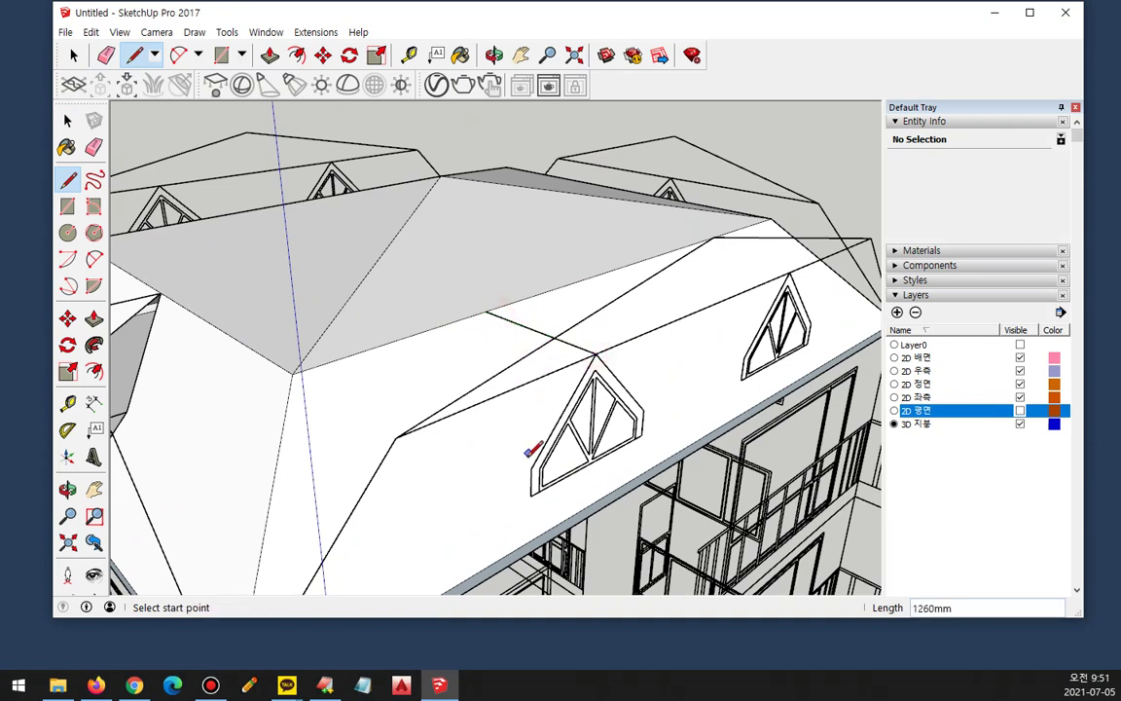
Step: Draw lines from this dormer's upper and bottom corners on both sides back to the sloped roof face
click(481, 441)
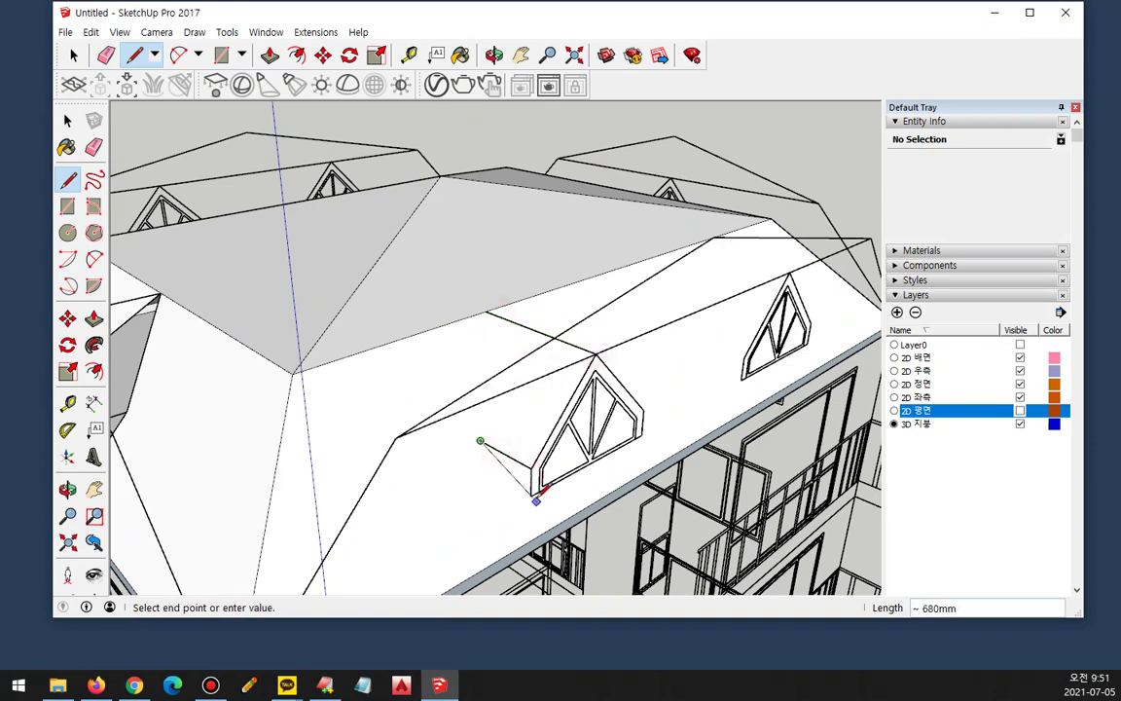
middle_drag(630, 457, 298, 429)
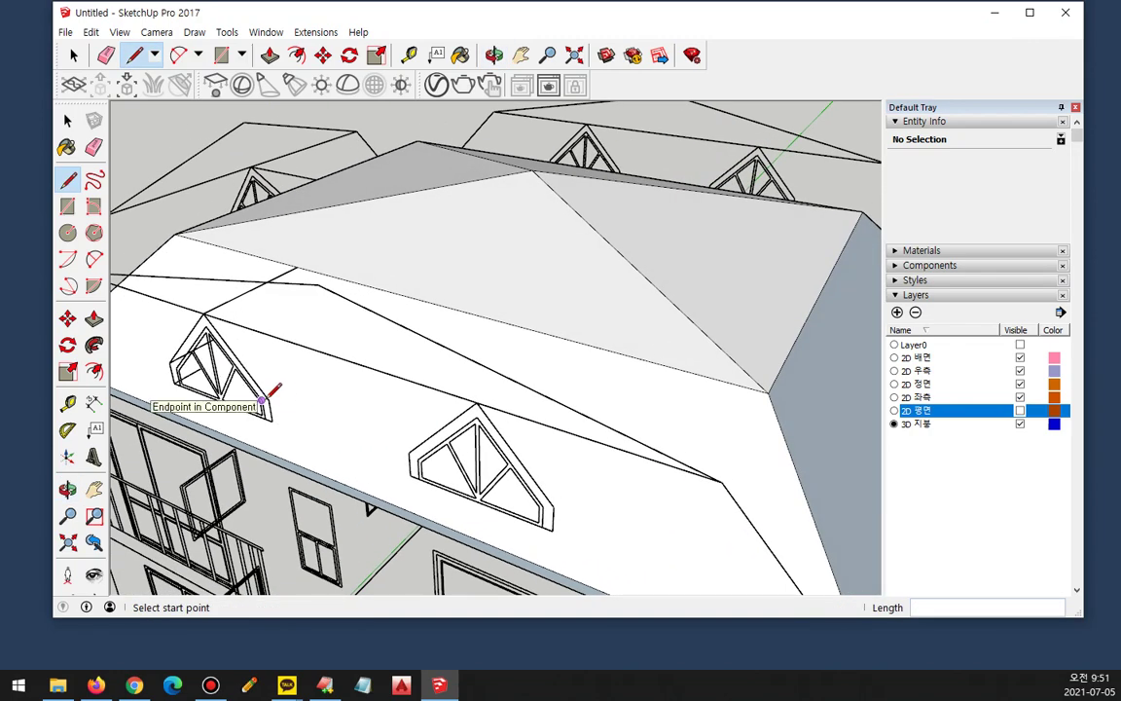
click(269, 399)
click(310, 373)
click(272, 421)
key(Escape)
Step: Draw a ridge line from the second dormer's apex on the same slope to the slope's upper edge
click(476, 402)
click(551, 335)
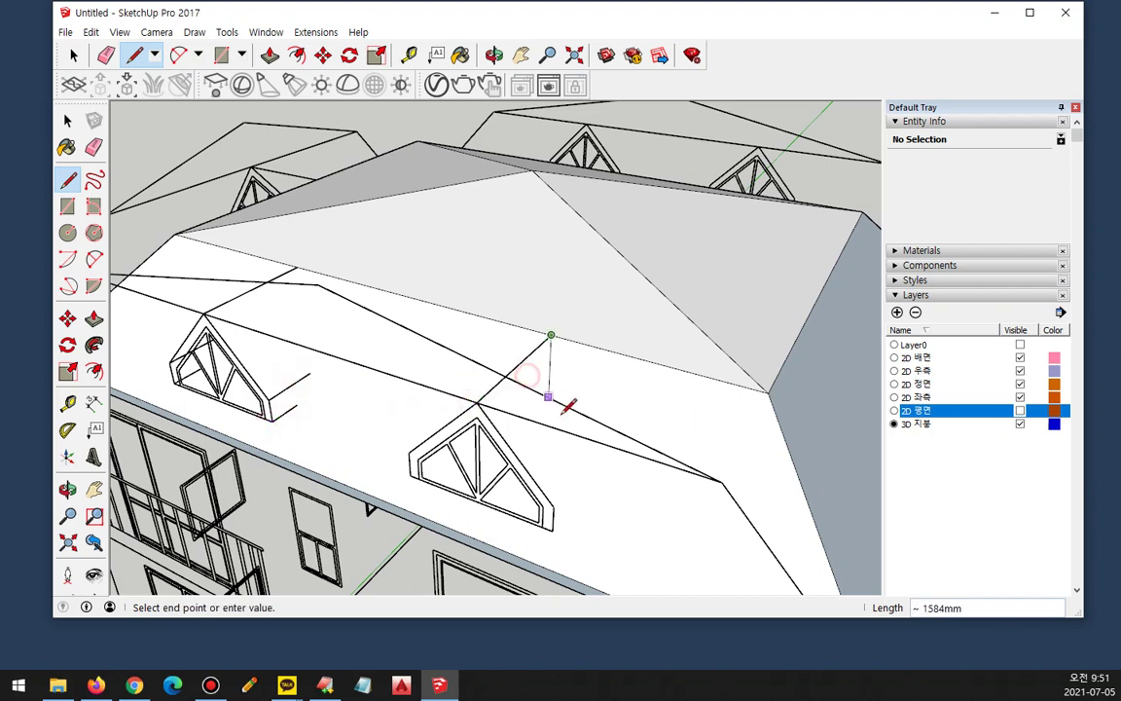
key(Escape)
Step: Draw lines from the second dormer's side corners onto the roof face, about 545 mm from the upper corner, plus the bottom corners on both sides
click(552, 505)
click(584, 469)
key(Escape)
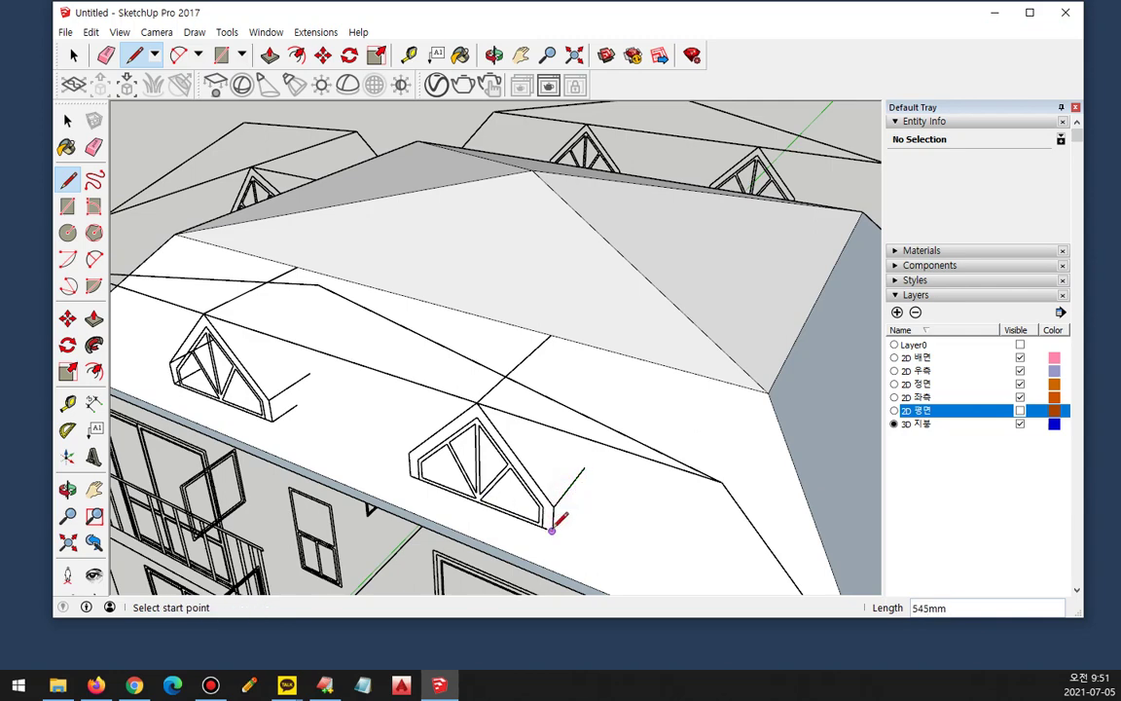
middle_drag(390, 458, 464, 451)
key(Escape)
click(462, 461)
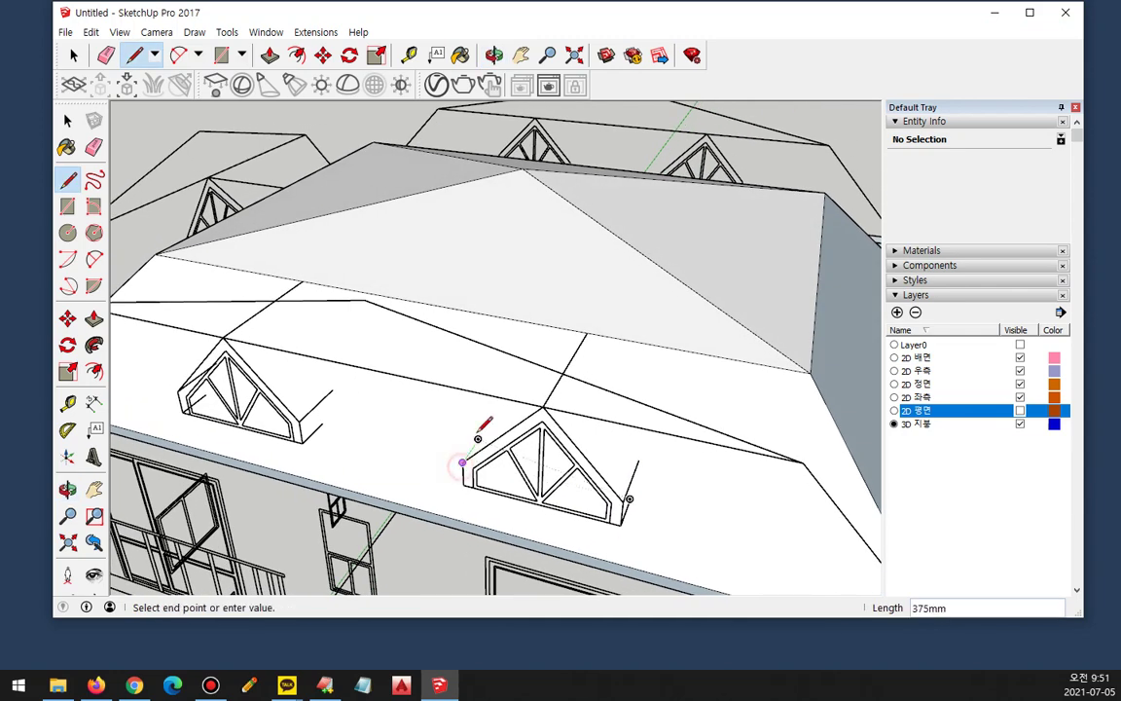
middle_drag(430, 466, 613, 489)
key(Escape)
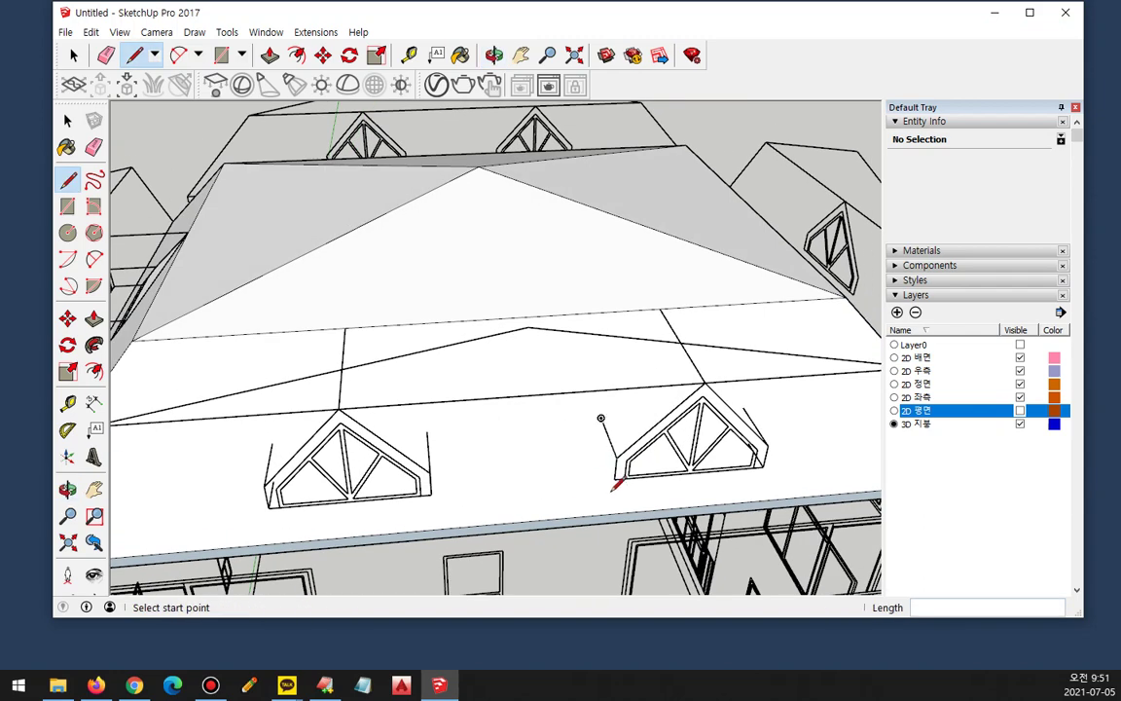
click(614, 477)
key(Escape)
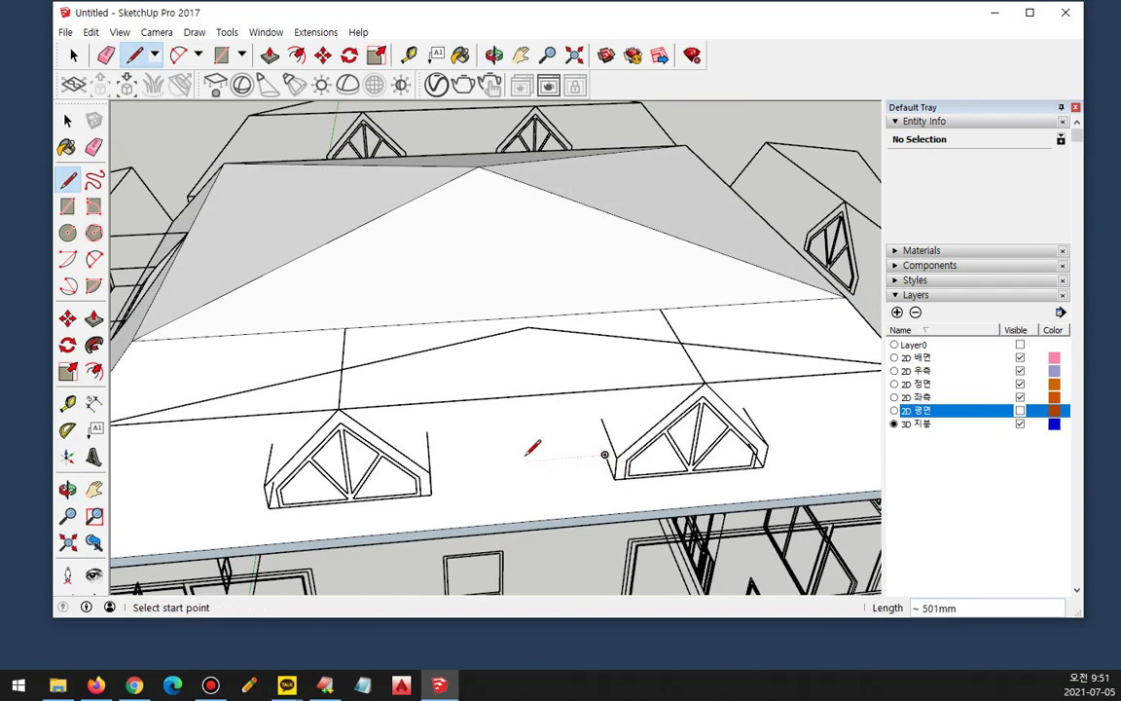
Step: Delete the roof slope face behind the two dormers
key(space)
click(518, 465)
key(Delete)
scroll(585, 452, up, 1)
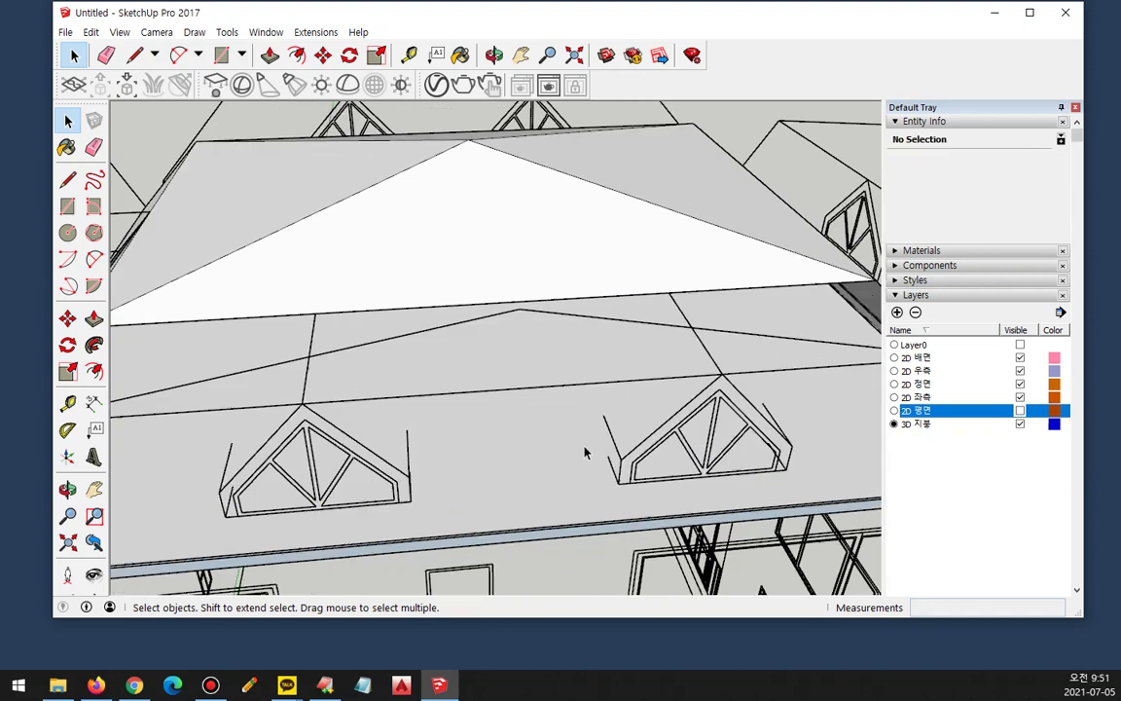
key(r)
key(a)
Step: Connect the first dormer's roof-side endpoints into a closed outline, from the ridge end down both sides and across the bottom
middle_drag(180, 293, 320, 430)
key(l)
click(280, 269)
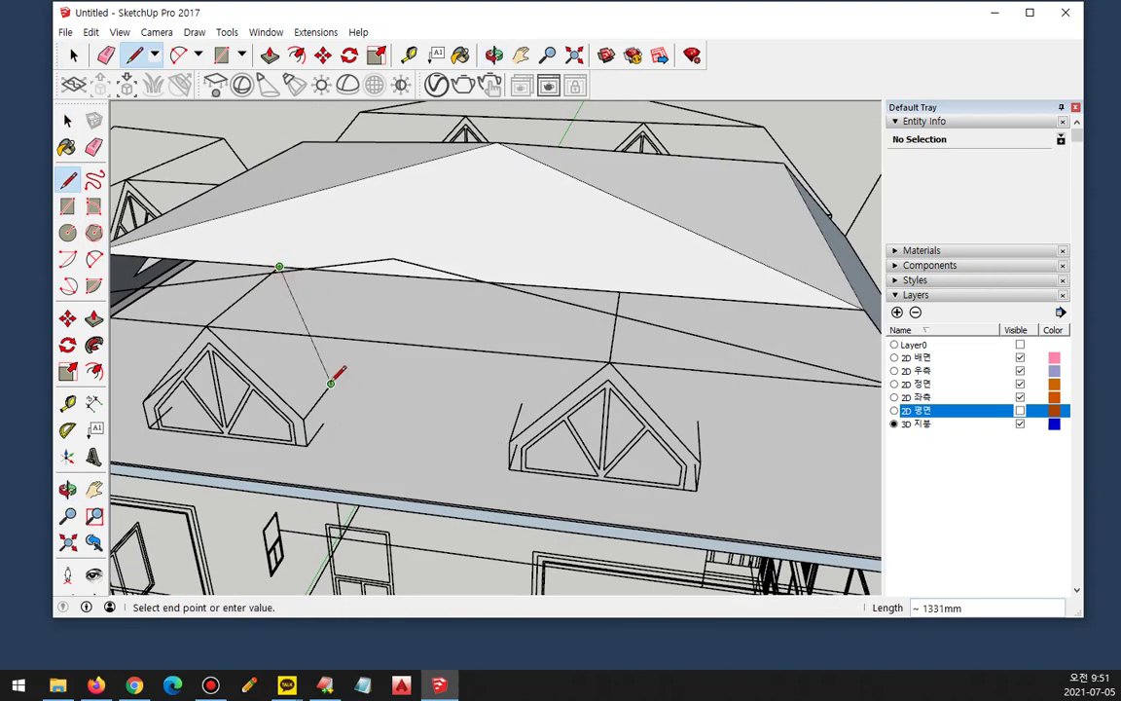
click(323, 421)
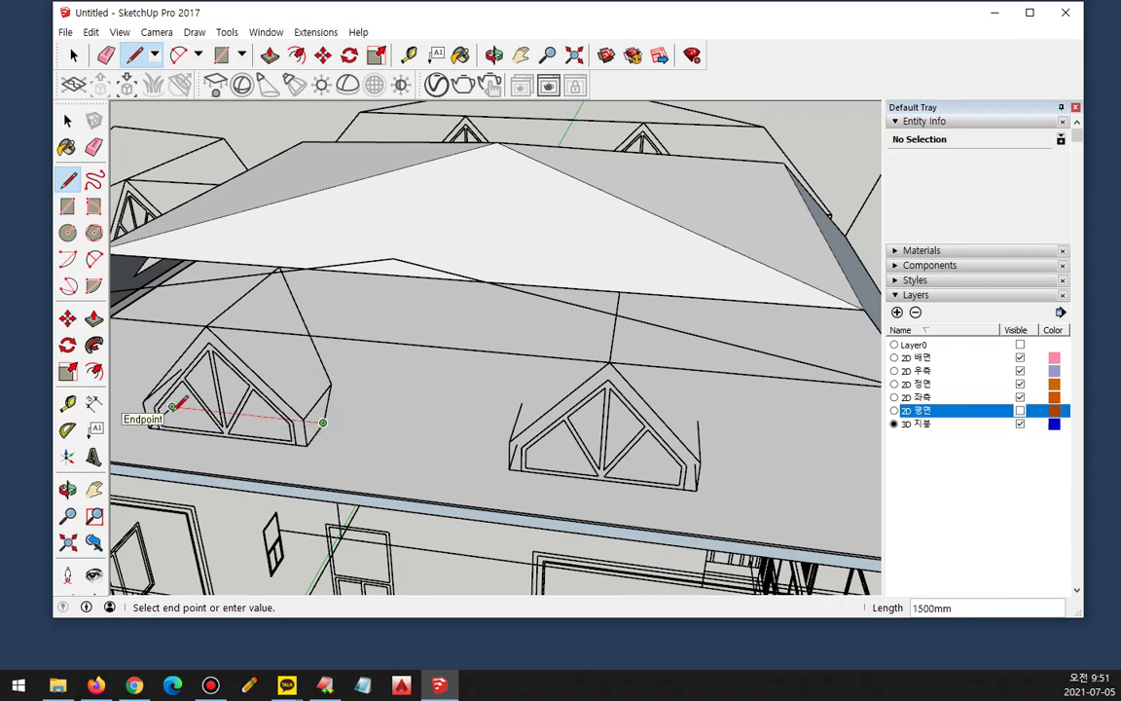
middle_drag(164, 387, 463, 497)
click(469, 486)
click(468, 331)
middle_drag(468, 331, 438, 360)
Step: Delete the regenerated slope face around the second dormer
key(space)
click(732, 423)
key(Delete)
middle_drag(451, 364, 420, 368)
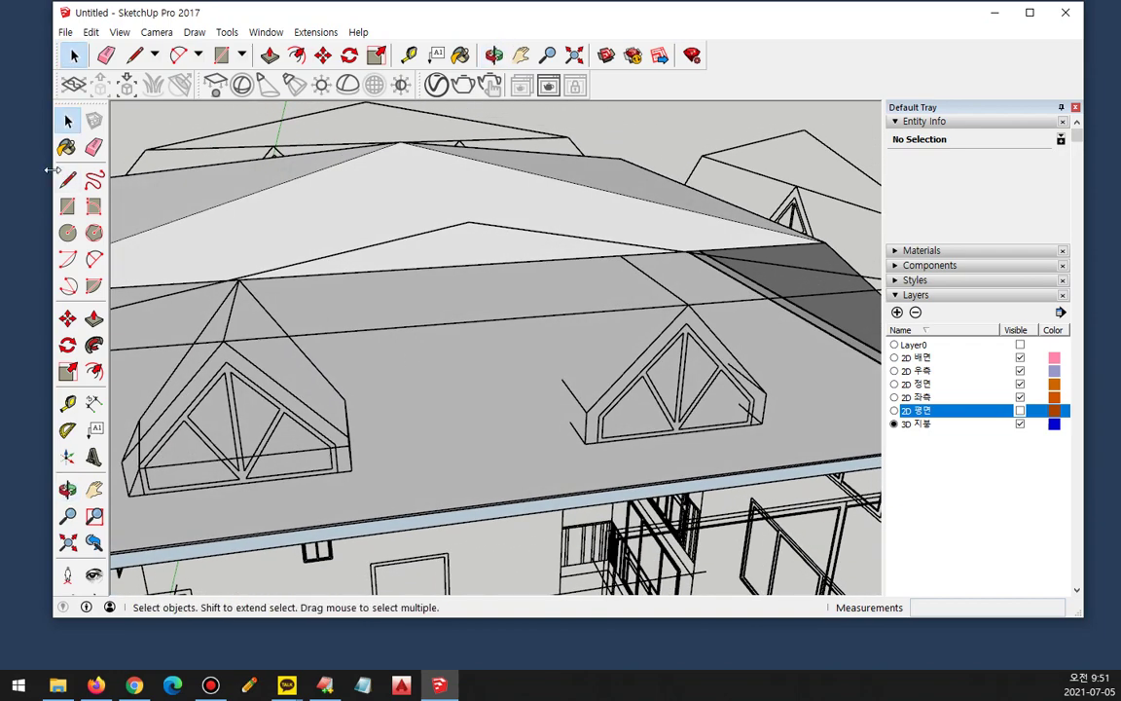
Step: Connect the second dormer's bottom roof-side endpoints, then join the ridge end to its side endpoints to close the outline
key(l)
click(569, 420)
click(737, 407)
key(Escape)
click(619, 256)
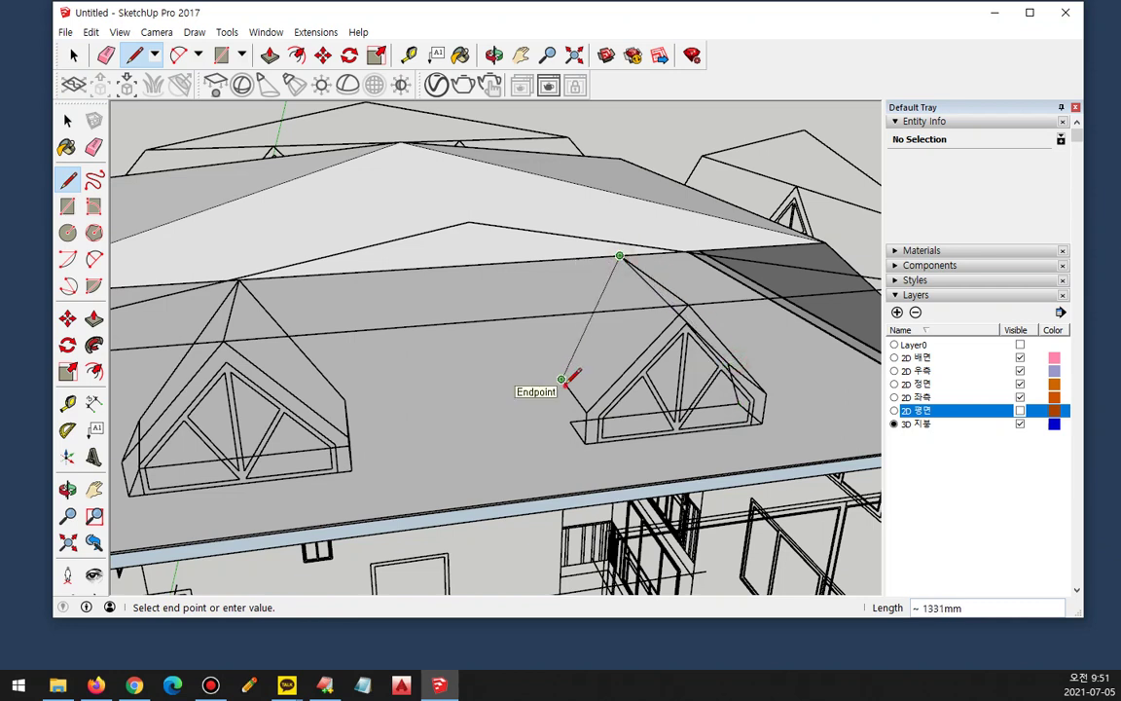
click(570, 420)
key(space)
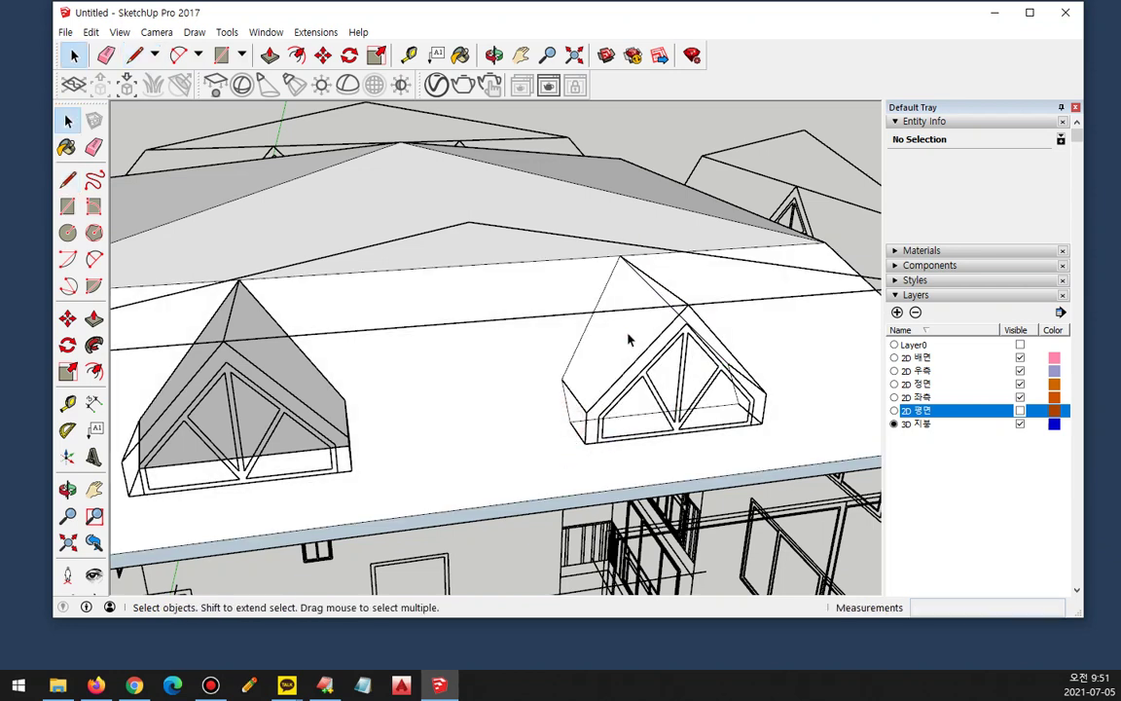
Step: Draw a ridge line from the dormer apex on the next roof slope to that slope's upper edge
mouse_move(640, 388)
middle_down()
mouse_move(645, 350)
mouse_move(538, 399)
mouse_move(562, 395)
mouse_move(526, 360)
mouse_move(581, 388)
mouse_move(445, 346)
mouse_move(333, 337)
middle_up()
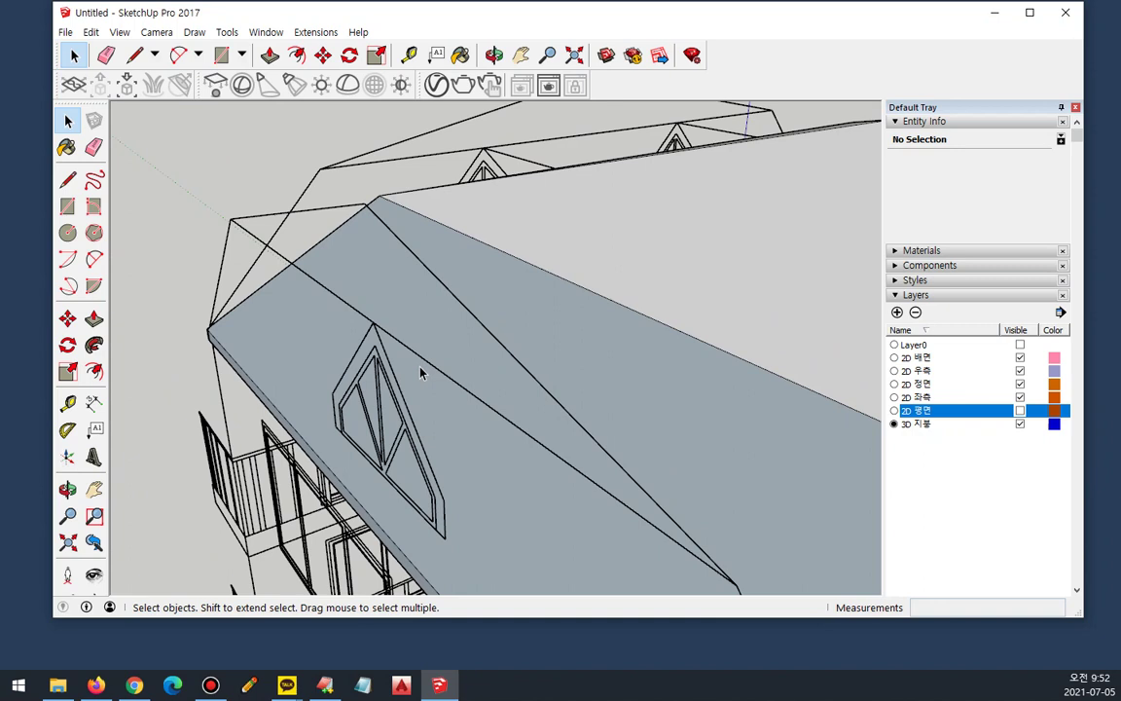
key(l)
click(372, 322)
click(557, 277)
key(Escape)
Step: Draw lines from this dormer's near upper and bottom side corners onto the sloped roof face
click(444, 498)
click(533, 466)
key(Escape)
click(445, 537)
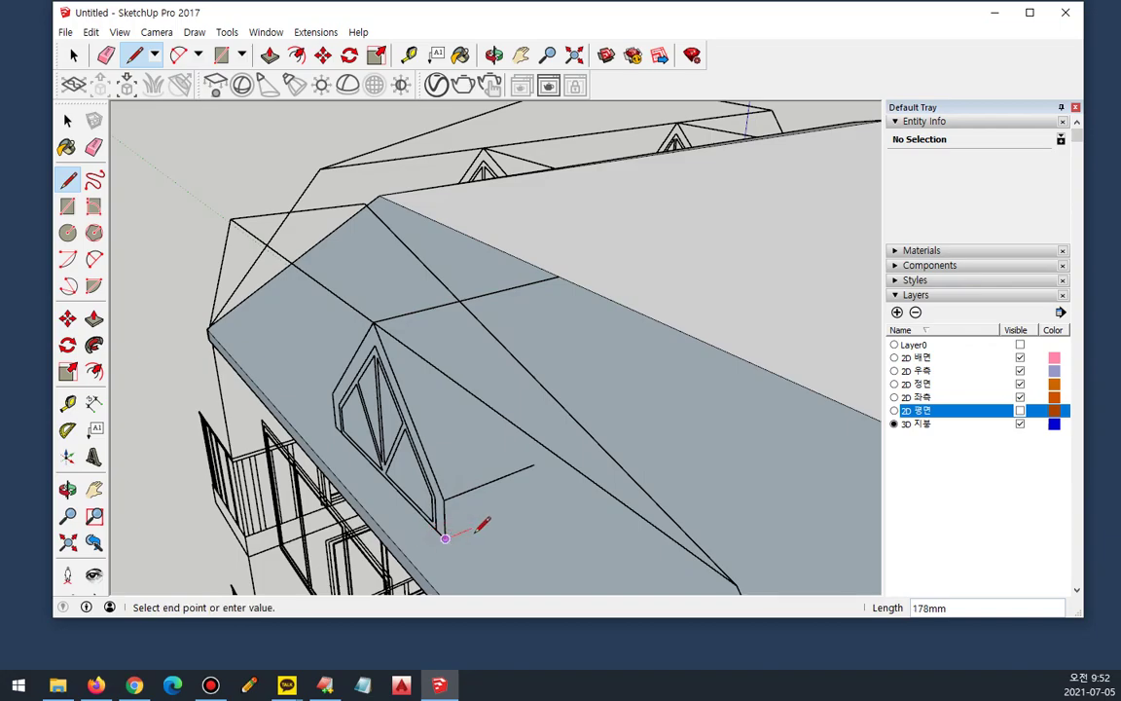
middle_drag(477, 530, 765, 503)
key(Escape)
Step: Draw matching lines from the dormer's opposite upper and bottom corners onto the sloped roof face
middle_drag(753, 325, 630, 346)
click(673, 340)
click(630, 313)
key(Escape)
click(670, 364)
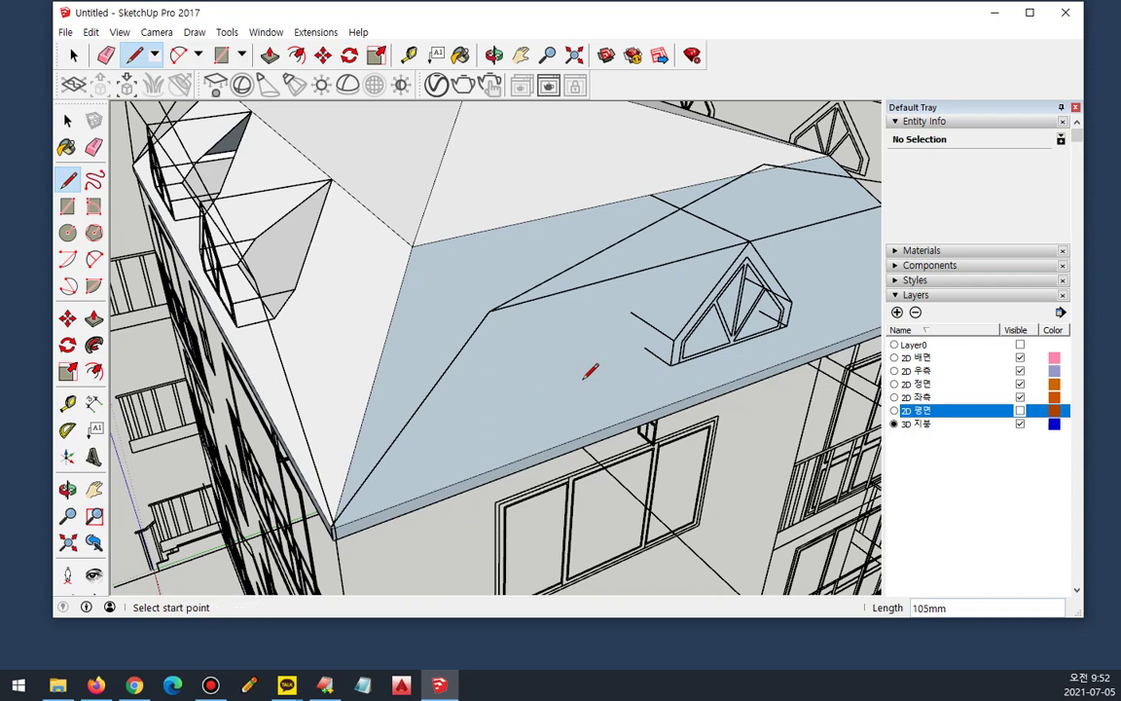
Step: Connect the dormer's upper and bottom roof-side endpoints and join the side endpoints to the ridge end, closing its outline on the roof slope
key(space)
mouse_move(556, 368)
middle_down()
mouse_move(594, 376)
mouse_move(667, 324)
middle_up()
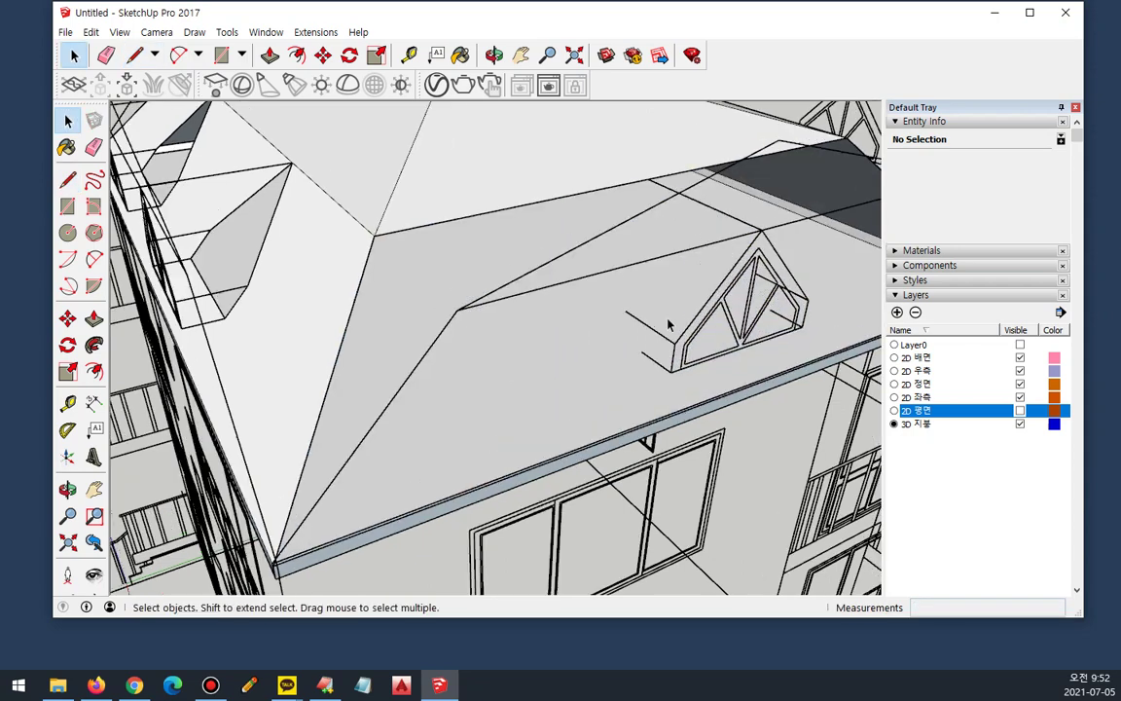
key(l)
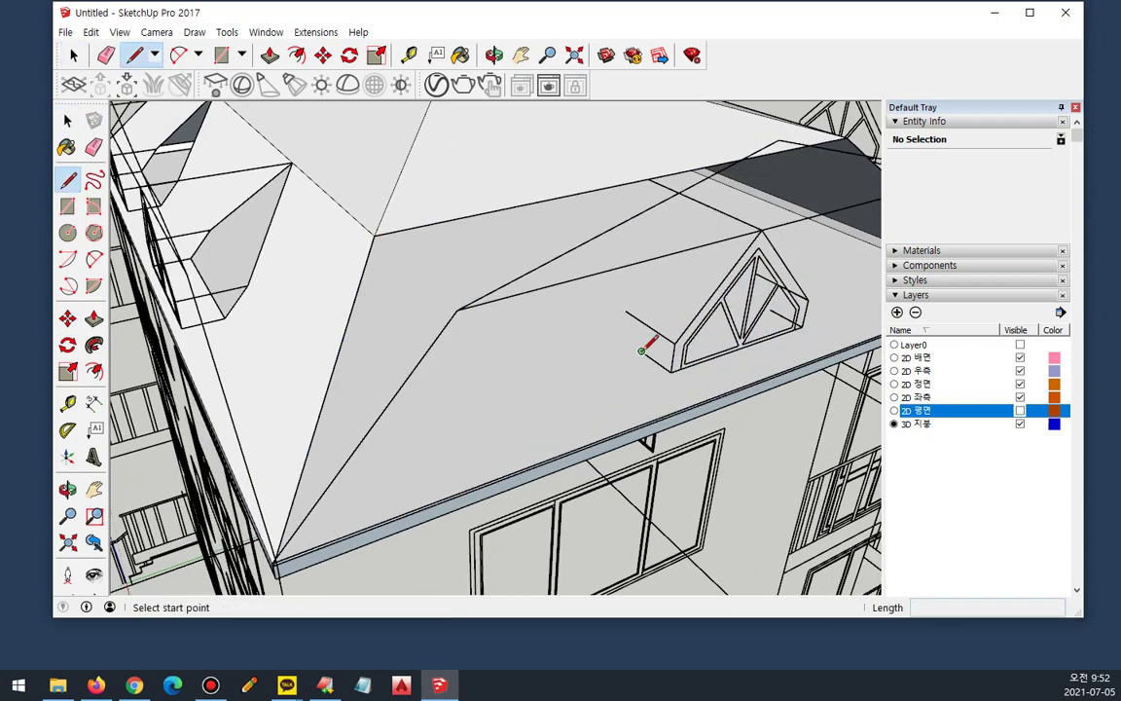
click(625, 312)
middle_drag(648, 180, 465, 243)
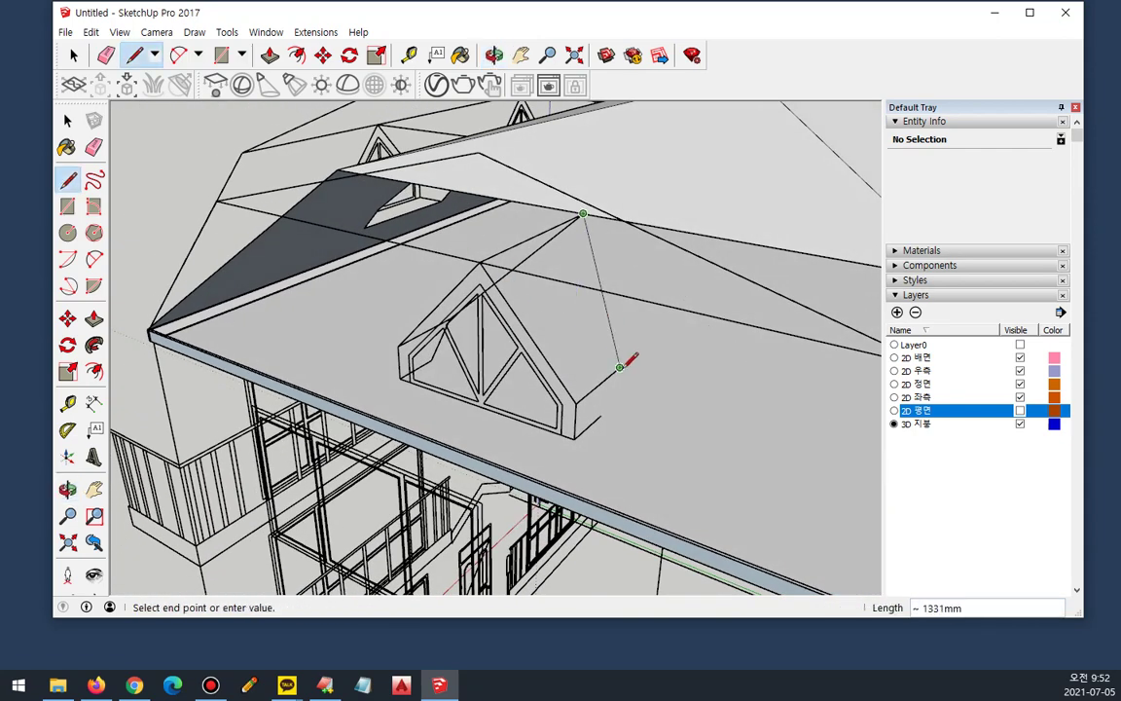
click(432, 361)
Step: Delete the roof face enclosed by the dormer outline to open the roof behind it
key(space)
click(562, 311)
key(Delete)
Step: Reverse the sloped roof face that surrounds this dormer opening
scroll(665, 410, down, 2)
middle_drag(665, 415, 440, 412)
click(439, 380)
right_click(438, 380)
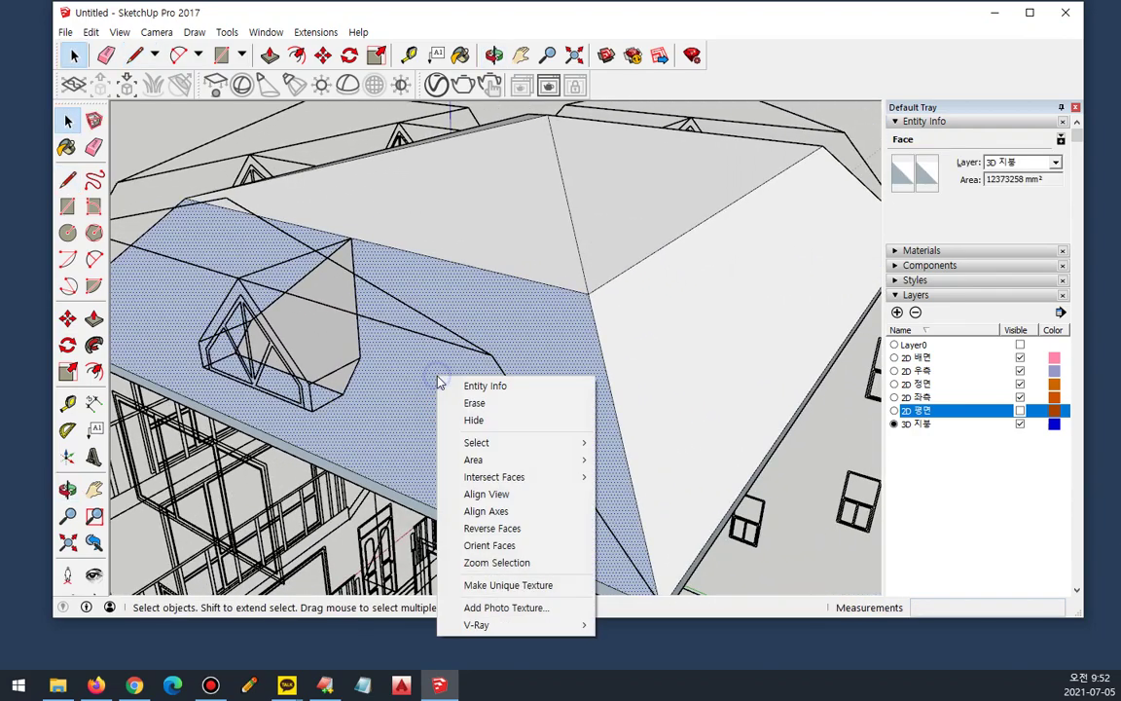
key(r)
Step: On the adjacent roof slope, draw a ridge line from the nearer dormer's apex to the slope's upper edge
scroll(604, 438, down, 2)
middle_drag(605, 438, 181, 368)
middle_drag(568, 369, 430, 347)
key(l)
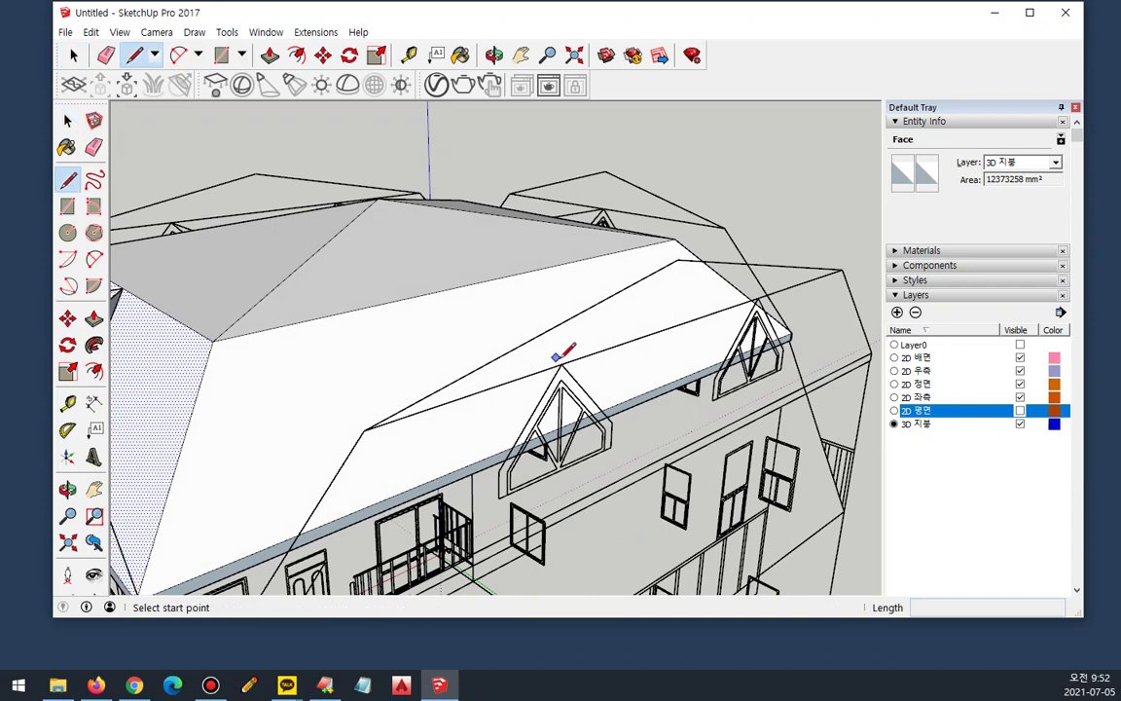
click(561, 365)
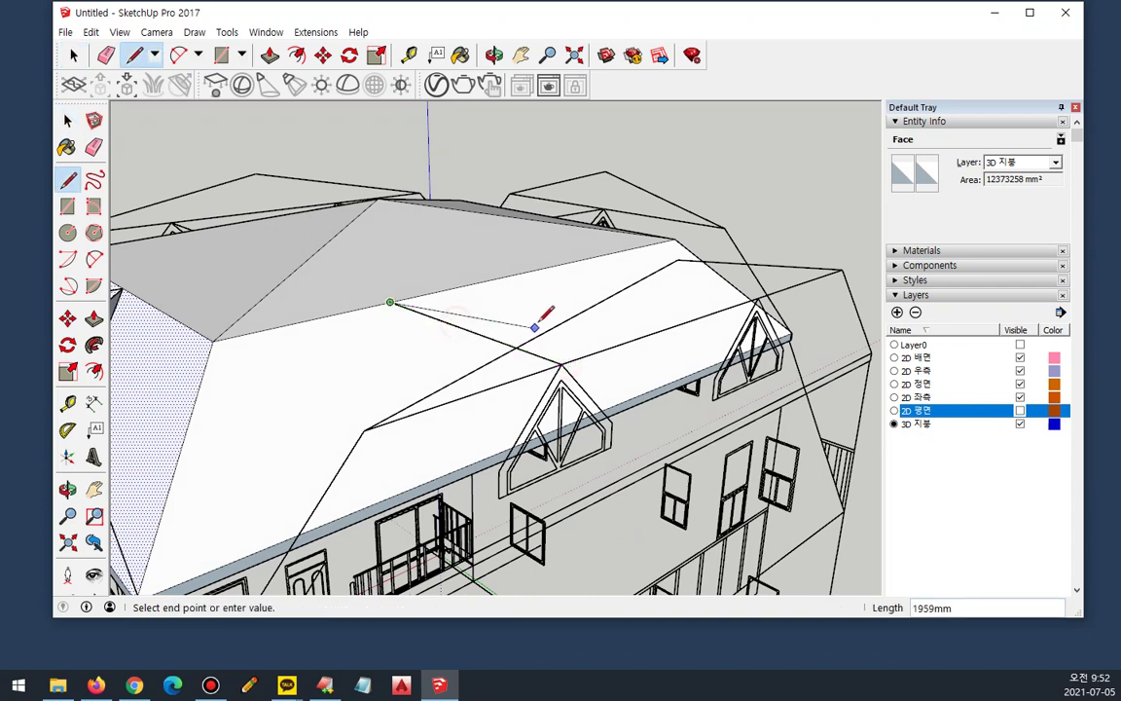
click(562, 365)
Step: Draw lines along the green axis from this dormer's near upper and bottom side corners onto the sloped roof face
click(498, 471)
key(Left)
click(466, 452)
key(Escape)
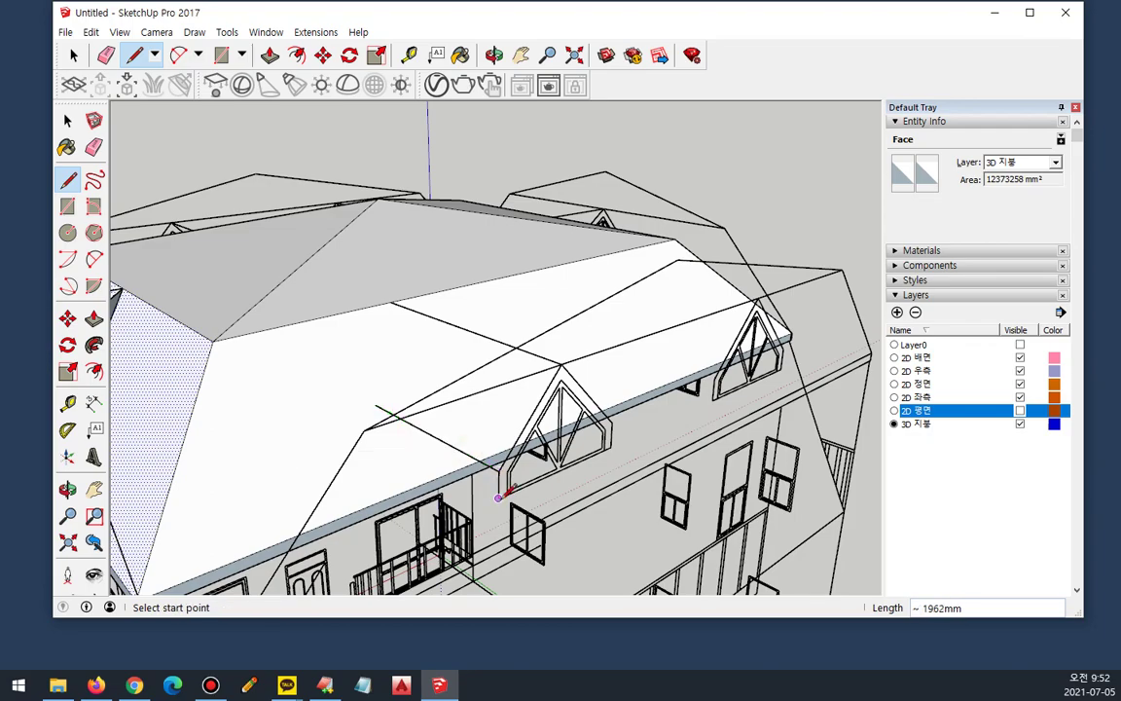
click(498, 496)
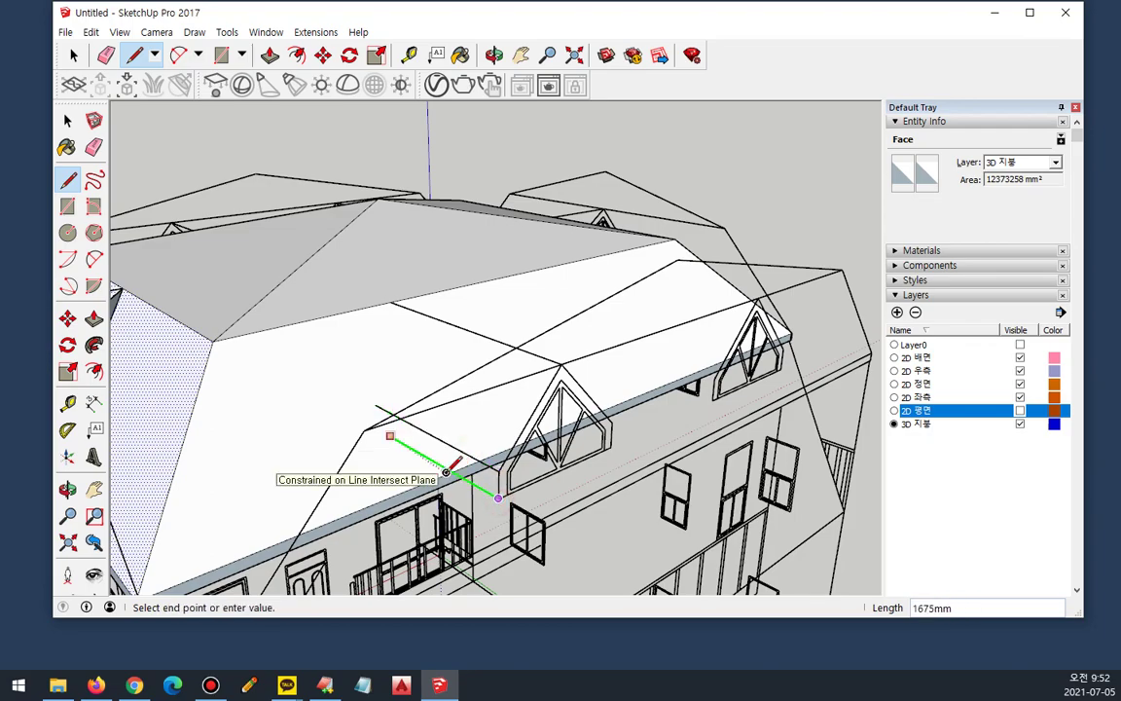
key(space)
Step: Draw matching green-axis lines from the same dormer's opposite upper and bottom corners onto the sloped roof face
middle_drag(605, 465, 319, 357)
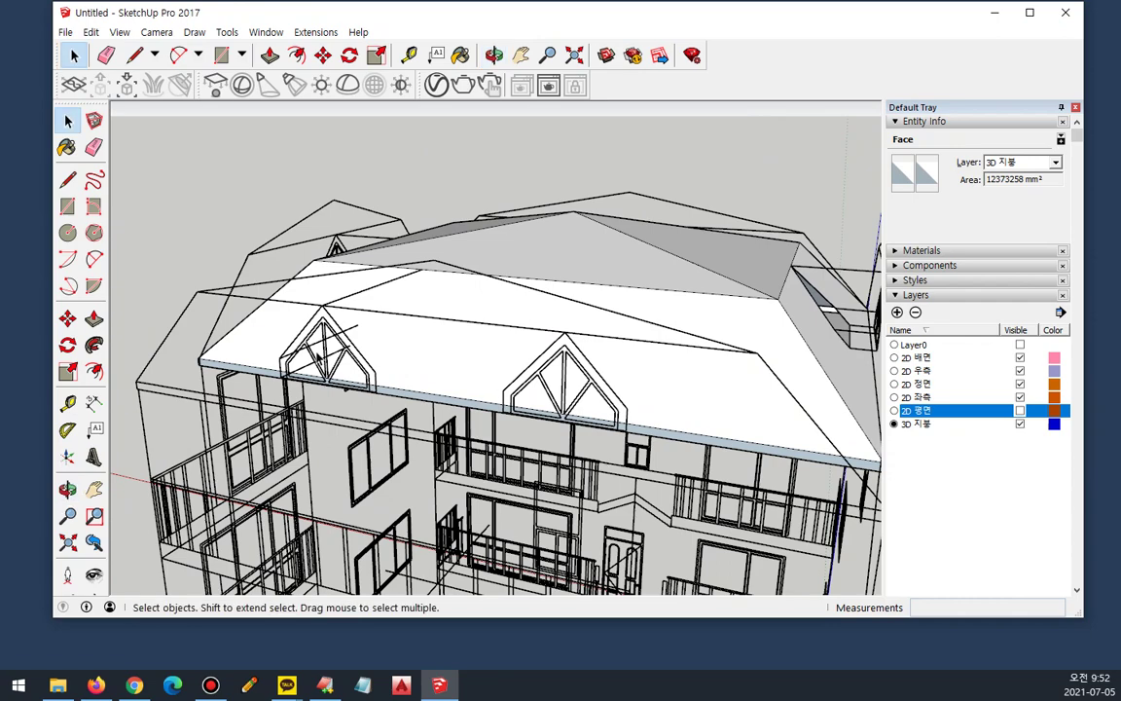
key(l)
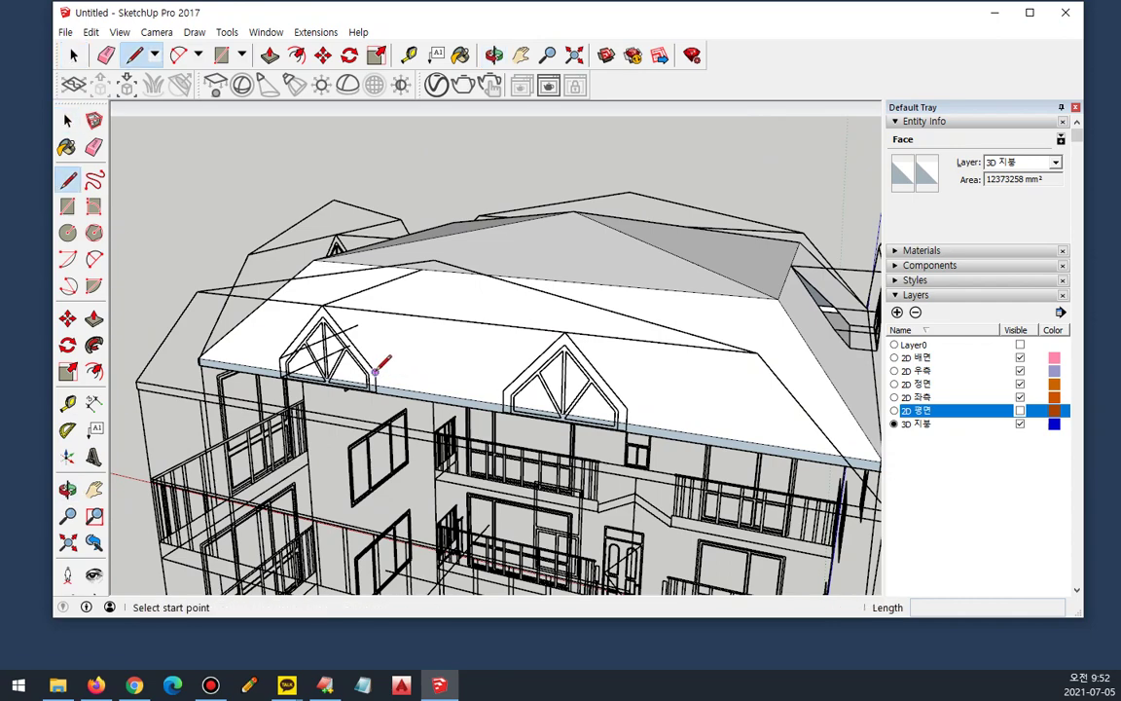
click(443, 335)
key(space)
middle_drag(392, 404, 362, 373)
scroll(362, 373, up, 3)
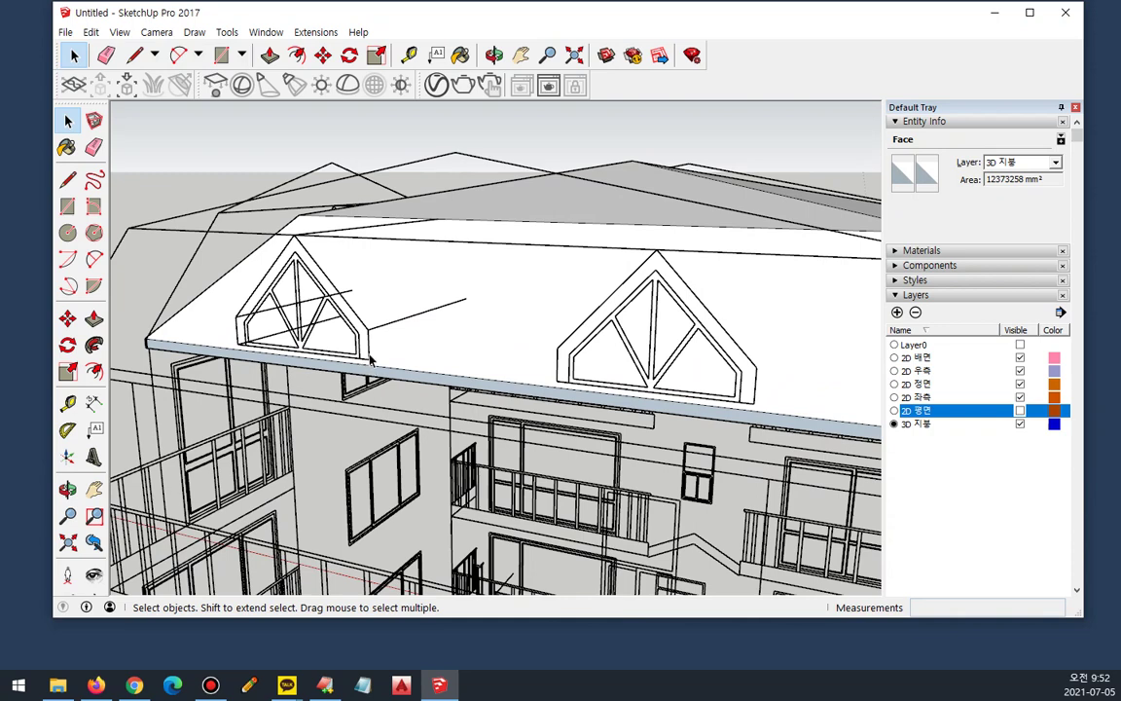
key(l)
click(369, 358)
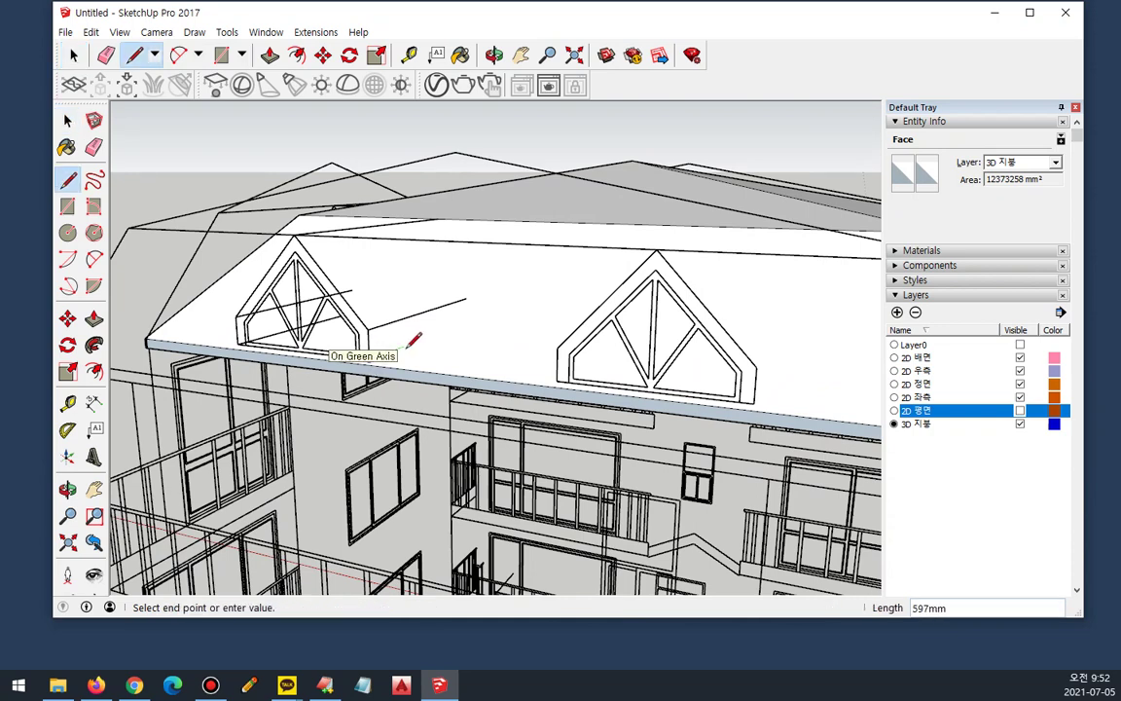
click(454, 326)
key(space)
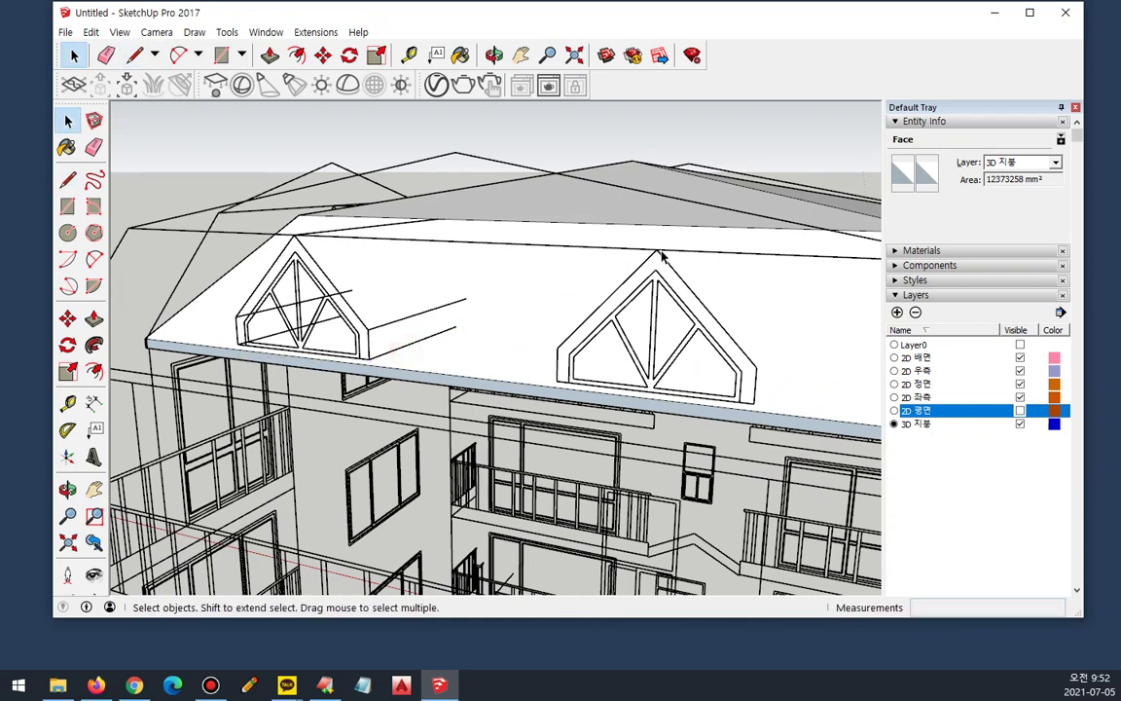
Step: Draw the other dormer's ridge line to the slope's upper edge, plus lines from its upper and bottom corners on one side onto the roof
key(l)
click(657, 248)
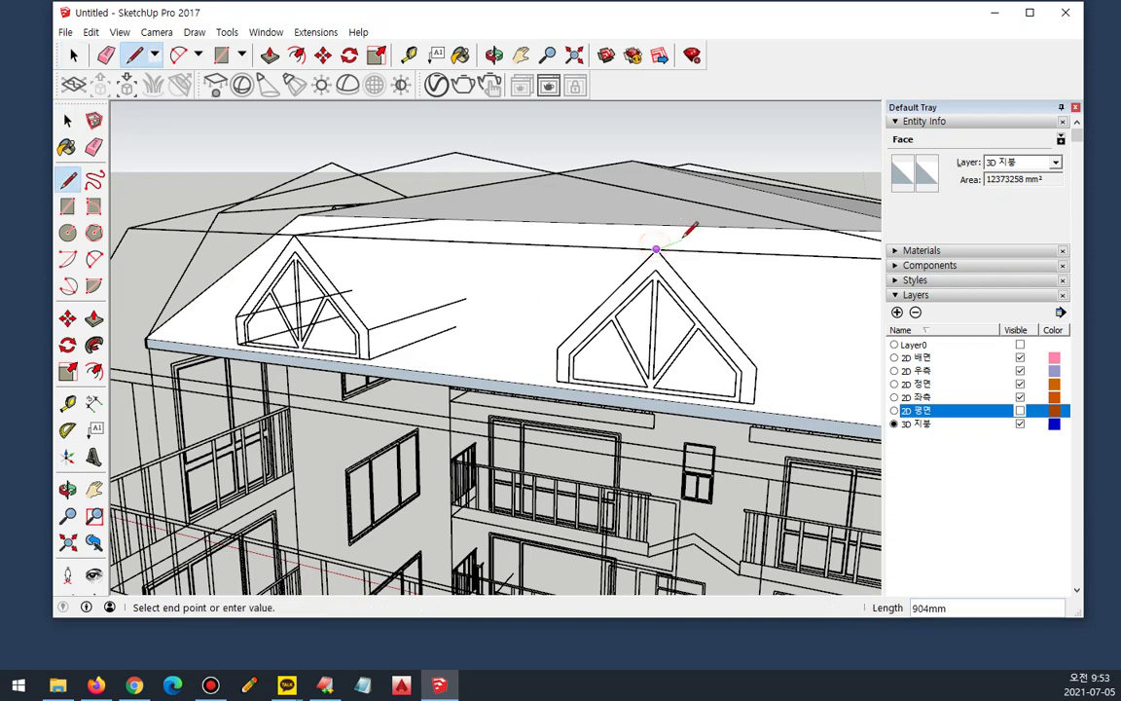
click(756, 367)
click(756, 368)
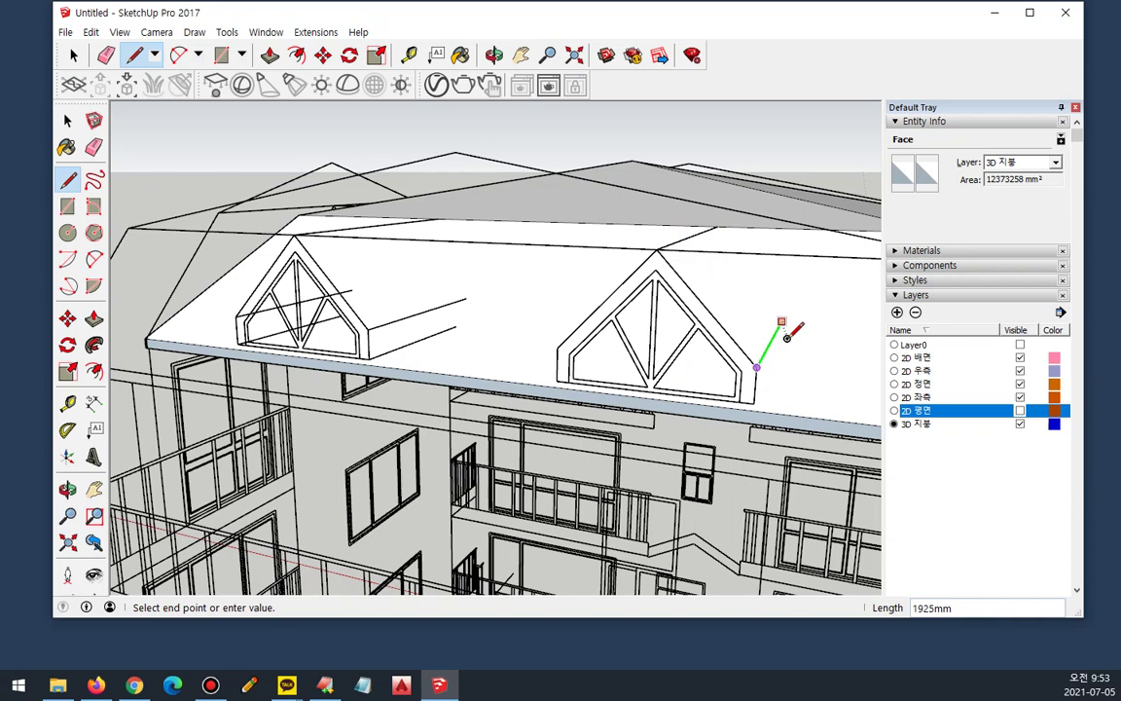
click(780, 322)
click(754, 401)
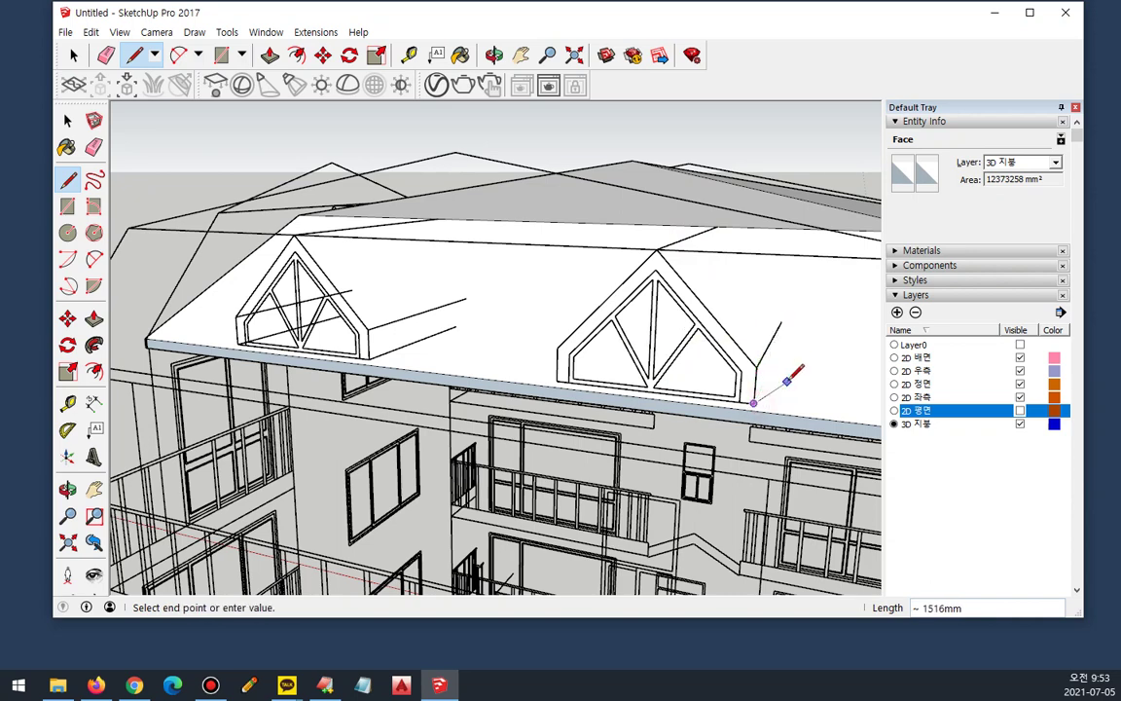
click(783, 368)
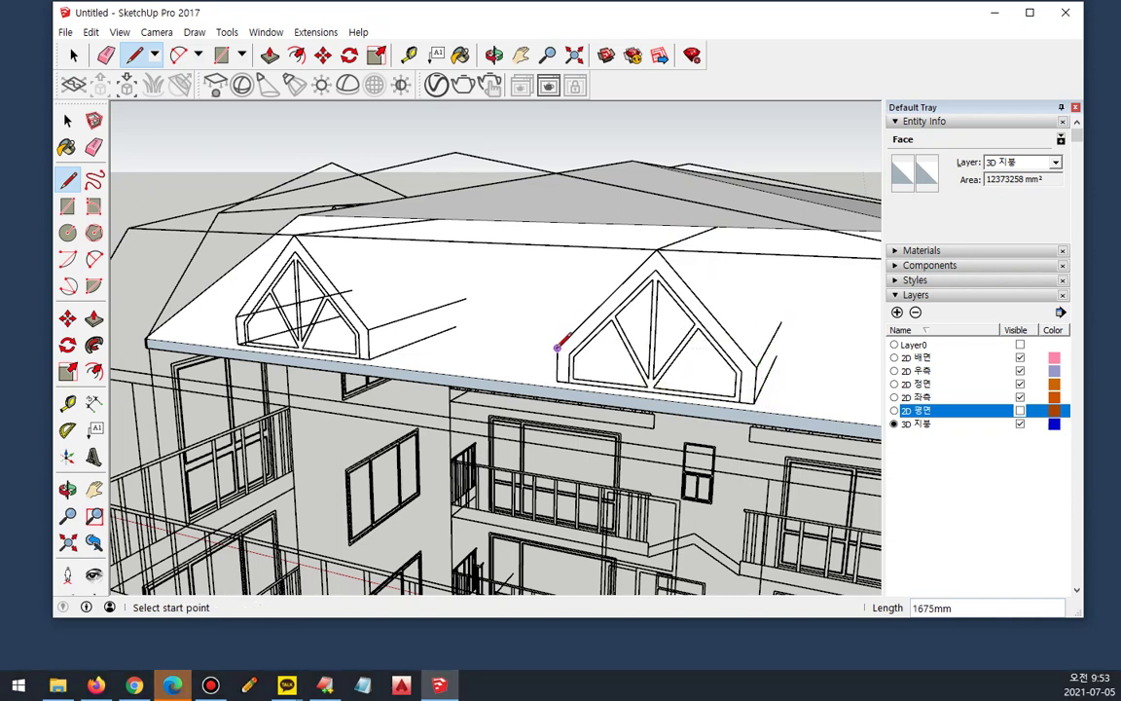
Step: Draw matching lines from this second dormer's remaining upper and bottom corners onto the sloped roof face
click(555, 348)
click(562, 371)
click(561, 374)
key(Escape)
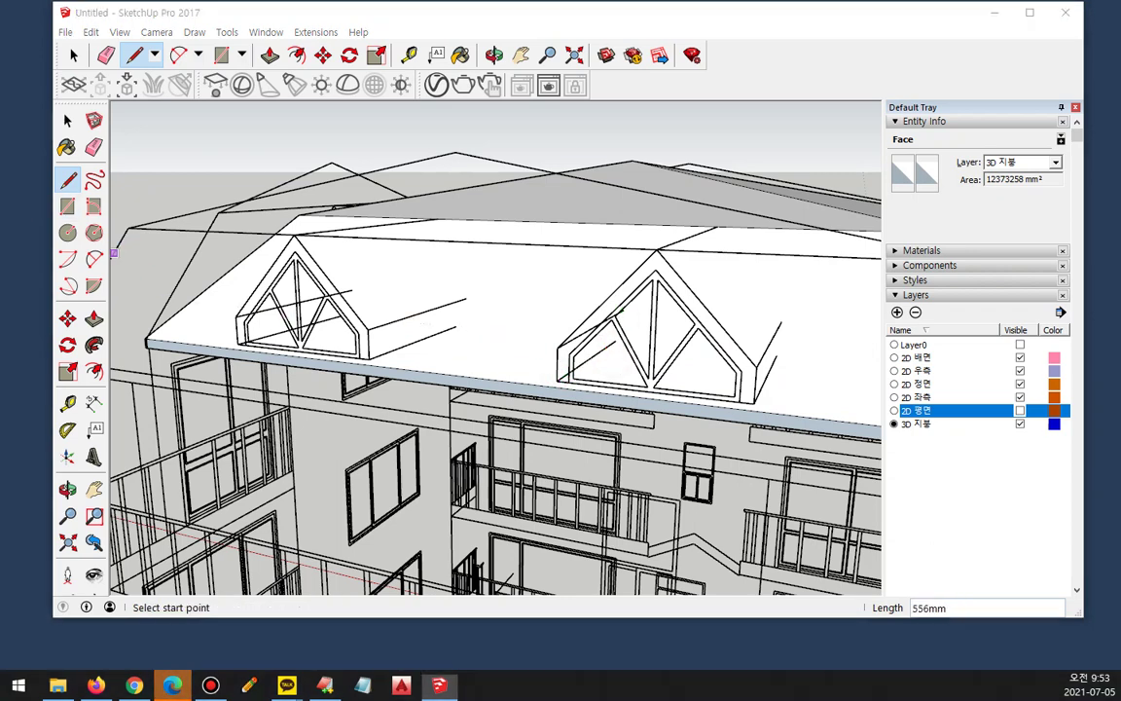
key(alt+Tab)
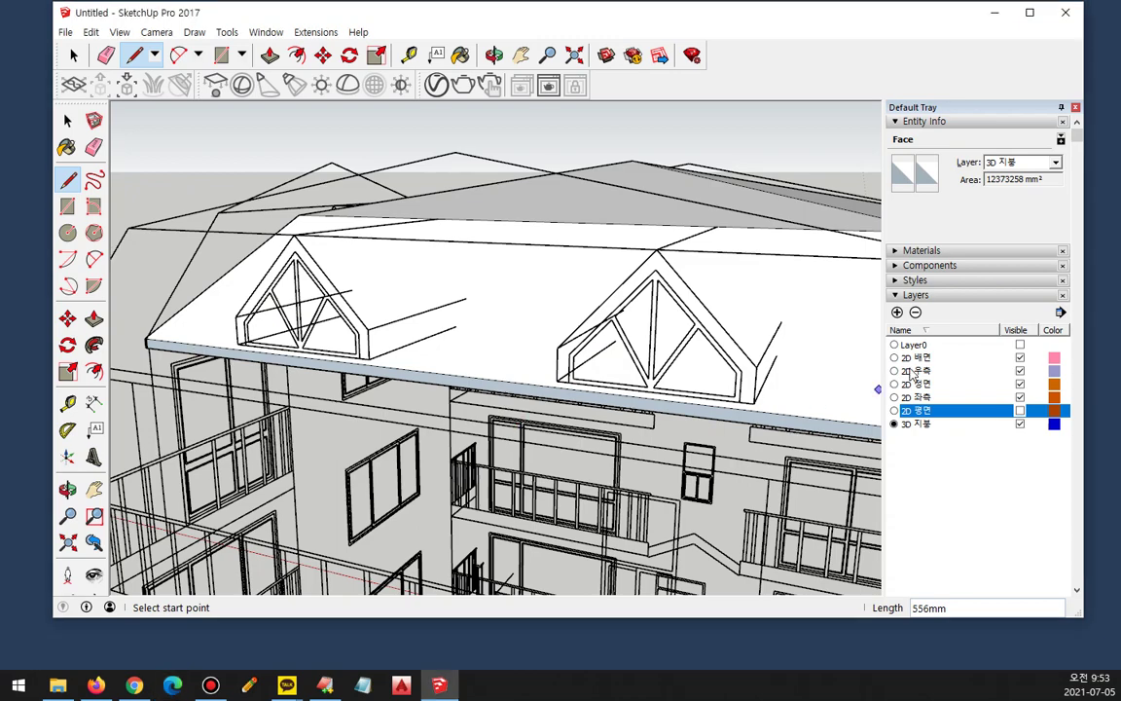
key(space)
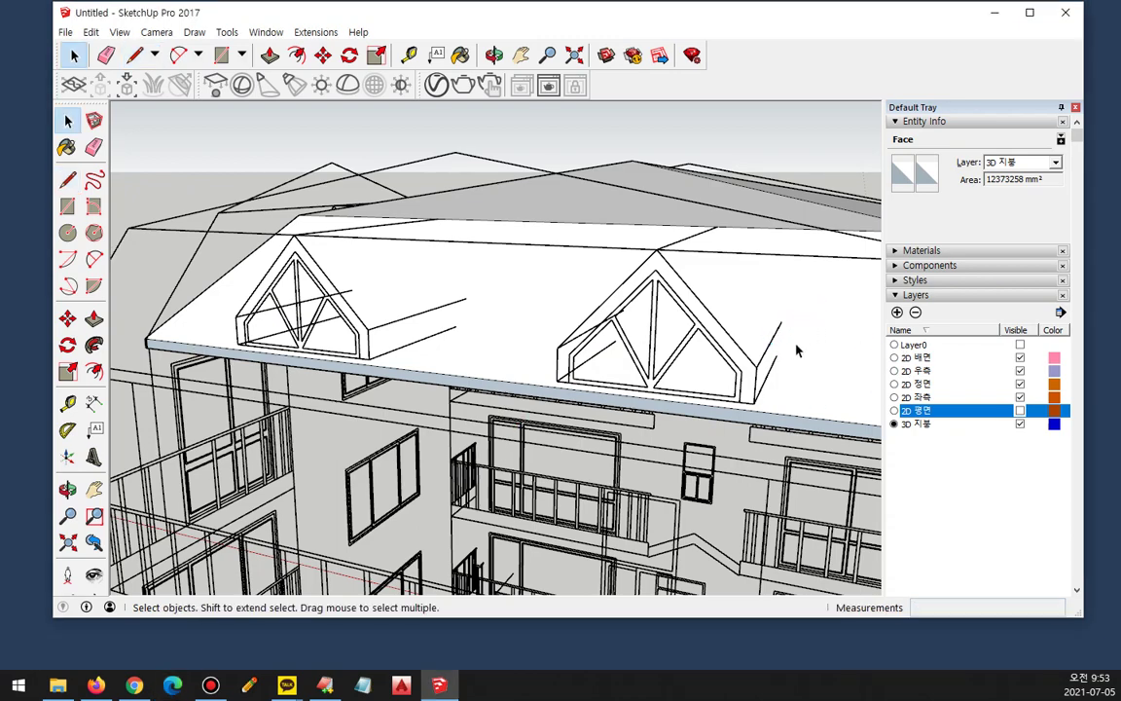
Step: Hide the elevation drawing layers 2D 좌측 and 2D 정면
middle_drag(800, 352, 609, 358)
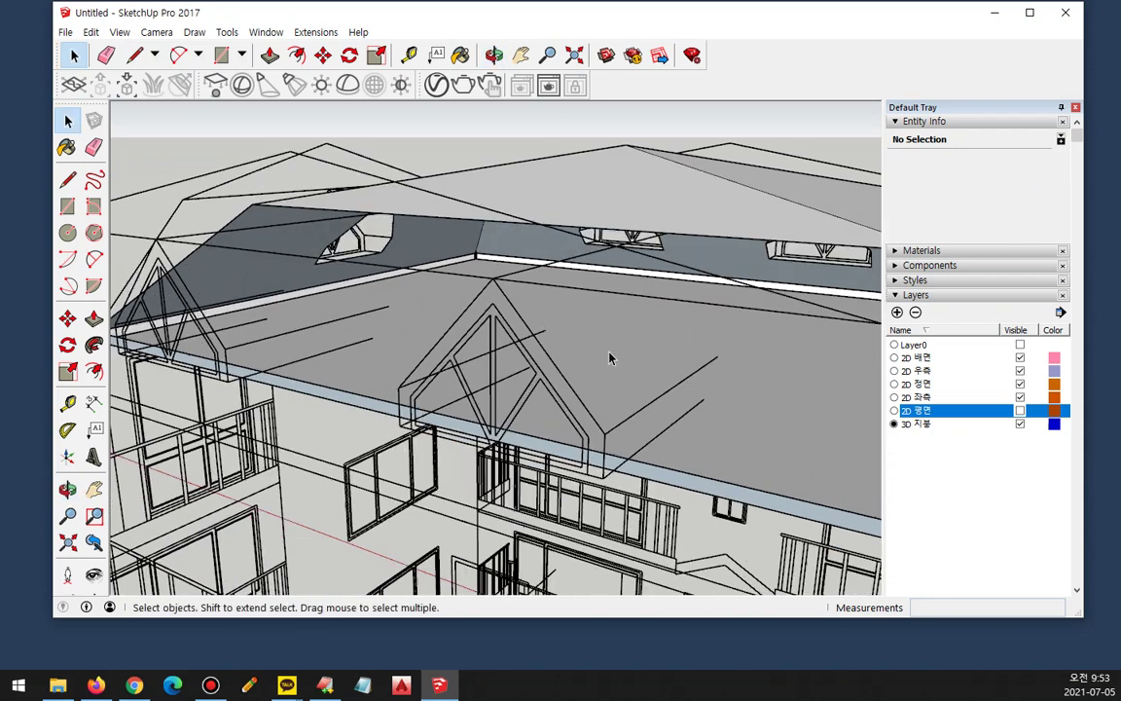
click(1020, 411)
click(1020, 397)
click(1020, 383)
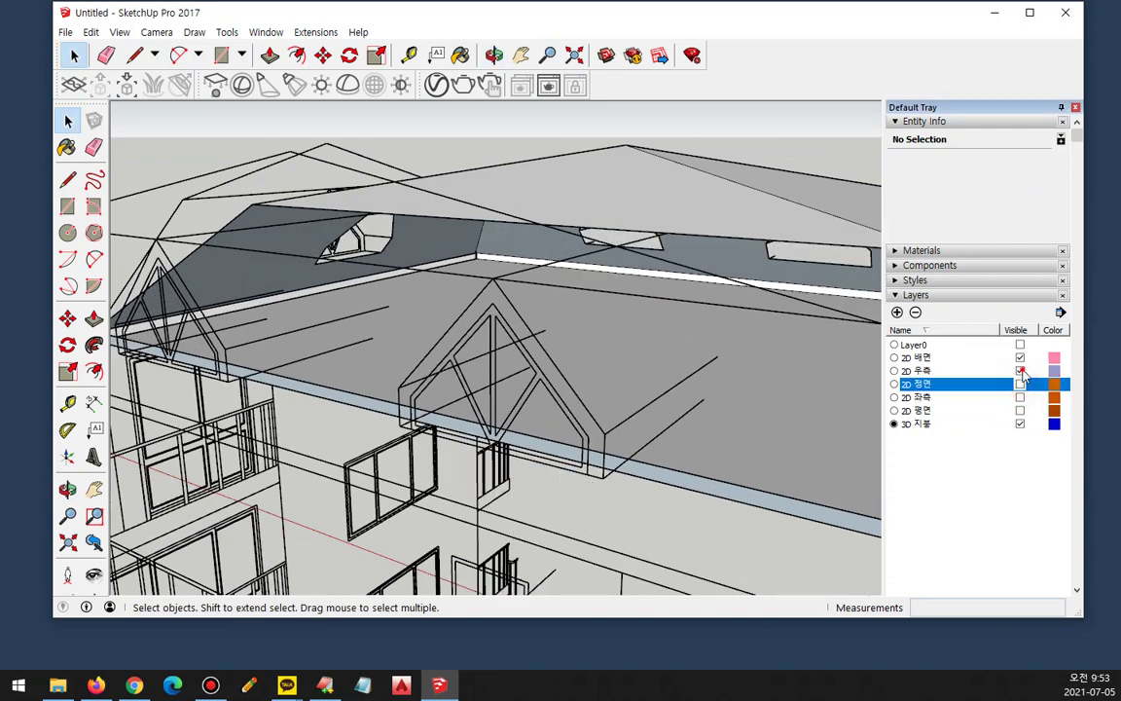
Step: Hide the 2D 우측 and 2D 배면 layers so only the 3D 지붕 layer is shown
click(1020, 371)
click(1019, 357)
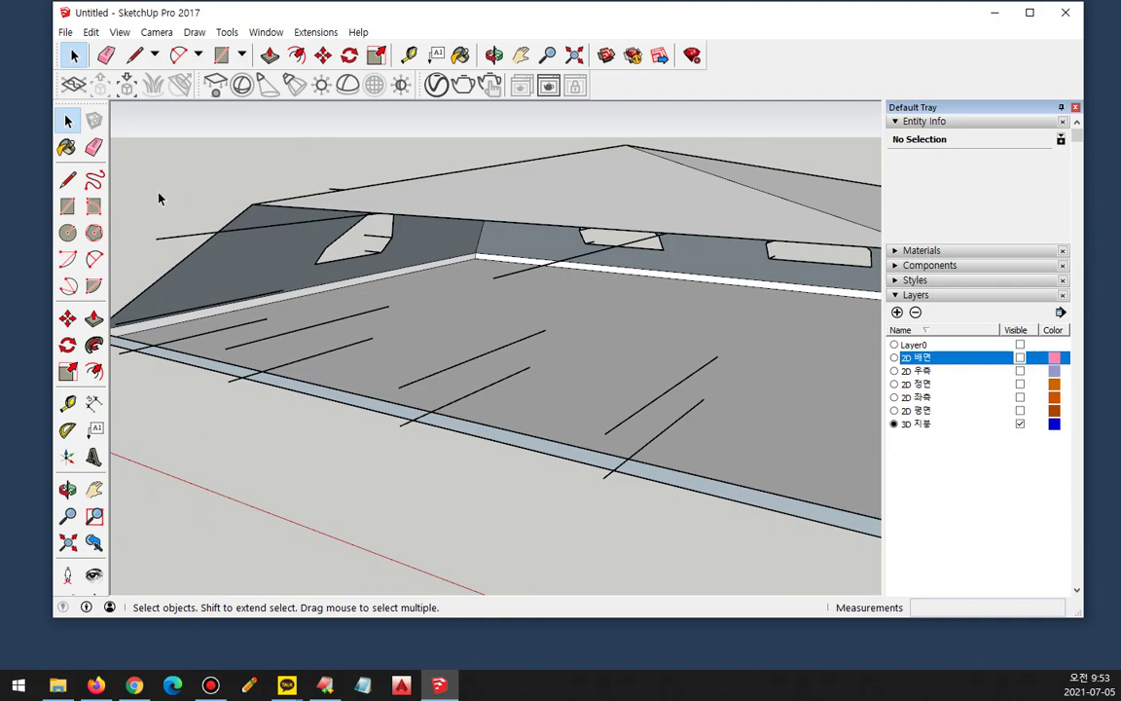
Step: Outline the first dormer opening by joining the guide line endpoints on the roof slope, and delete the faces that form
click(68, 179)
middle_drag(380, 212, 397, 288)
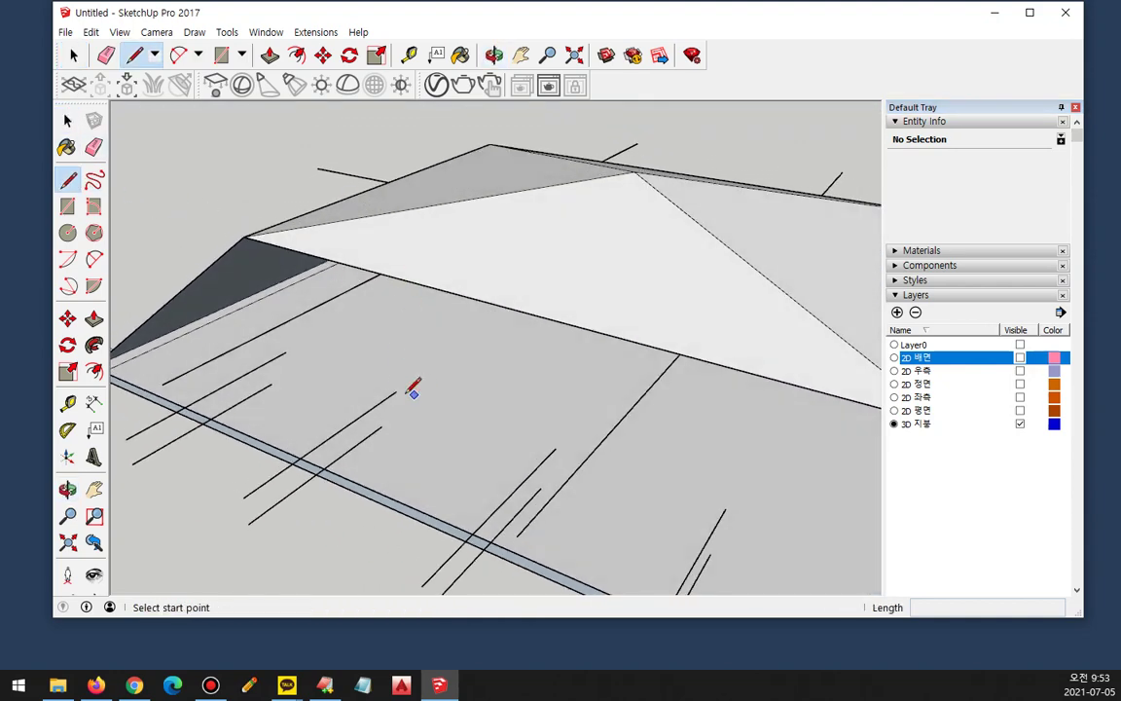
click(381, 427)
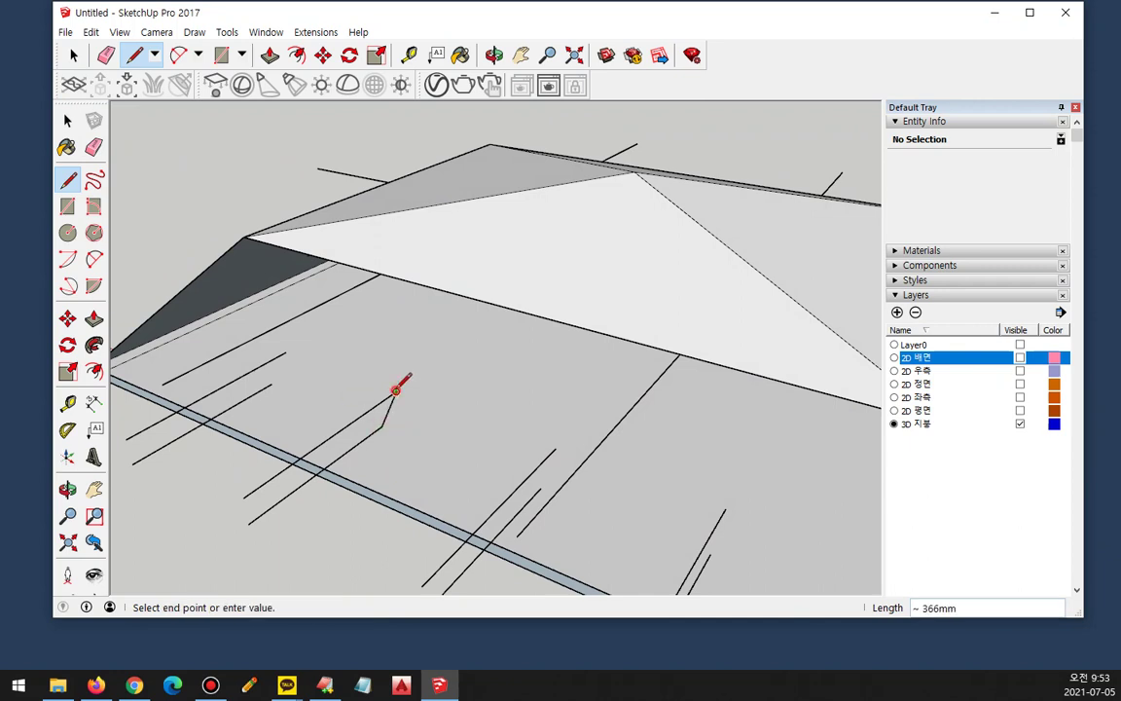
click(381, 274)
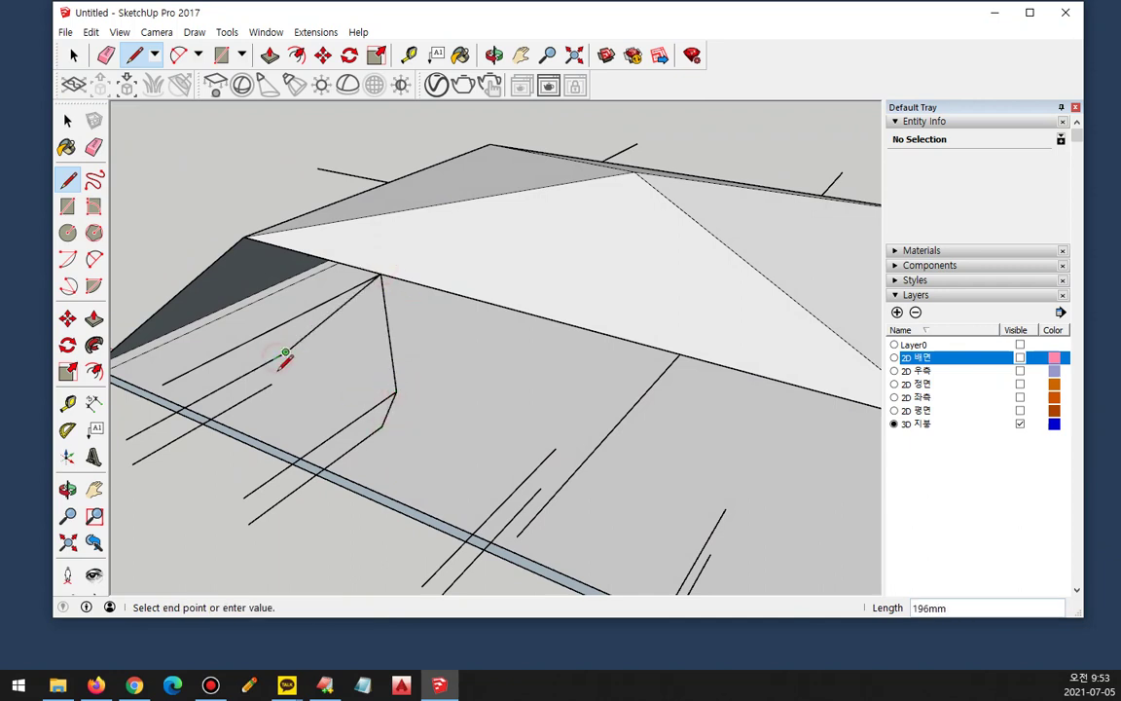
click(271, 384)
click(381, 425)
key(space)
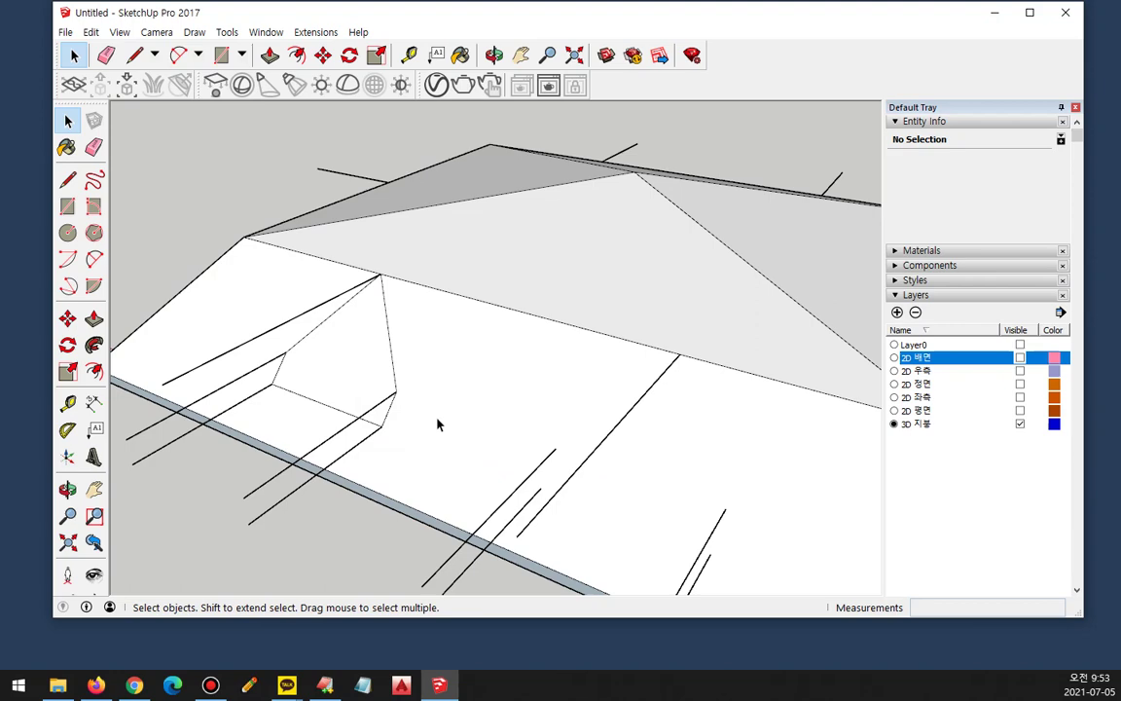
click(460, 408)
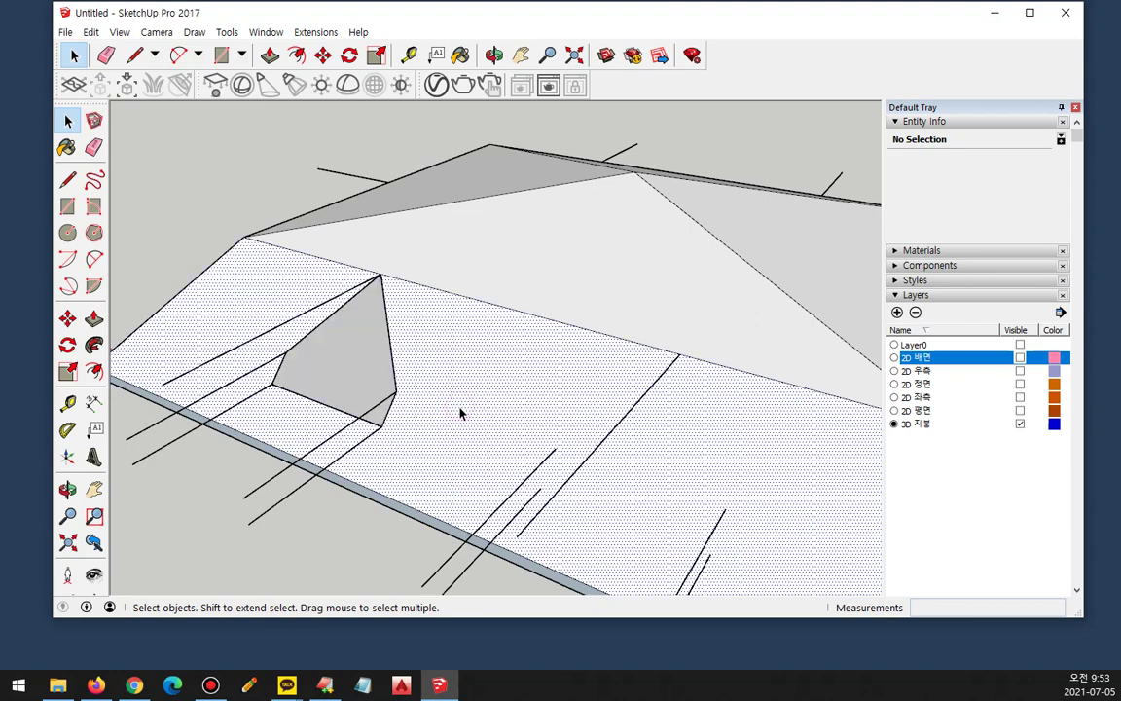
key(Delete)
Step: Outline the second dormer opening on the same roof slope by joining its guide line endpoints up to the slope's upper edge
shift+middle_drag(711, 438, 608, 390)
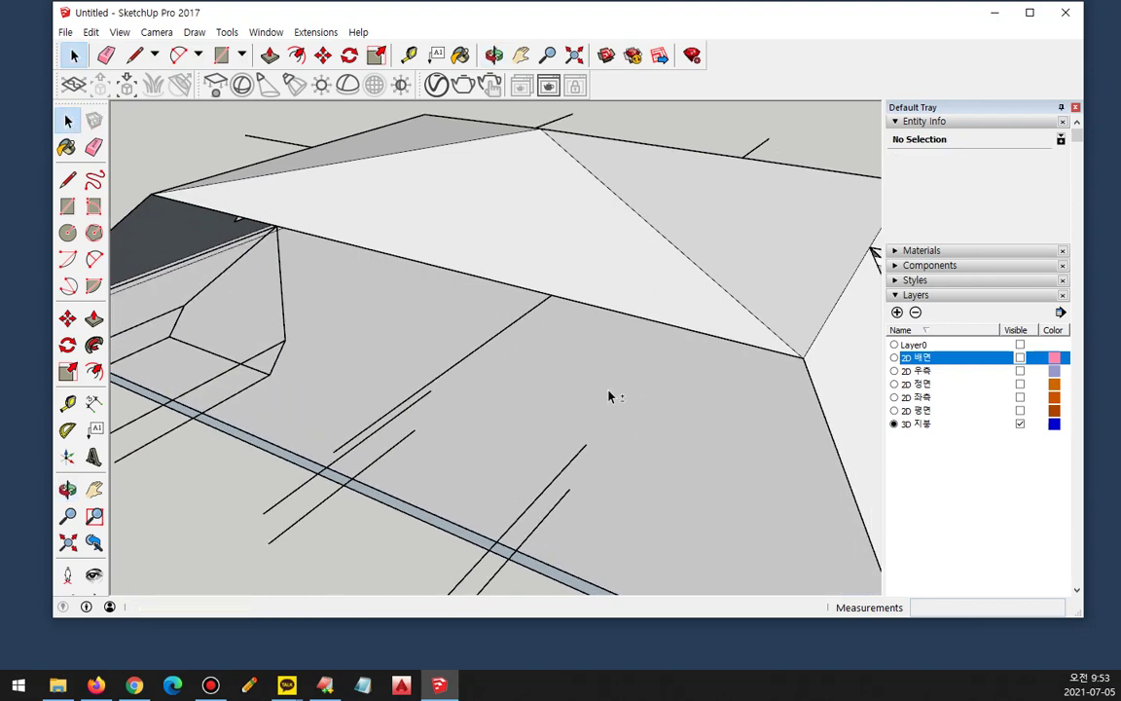
key(l)
click(415, 429)
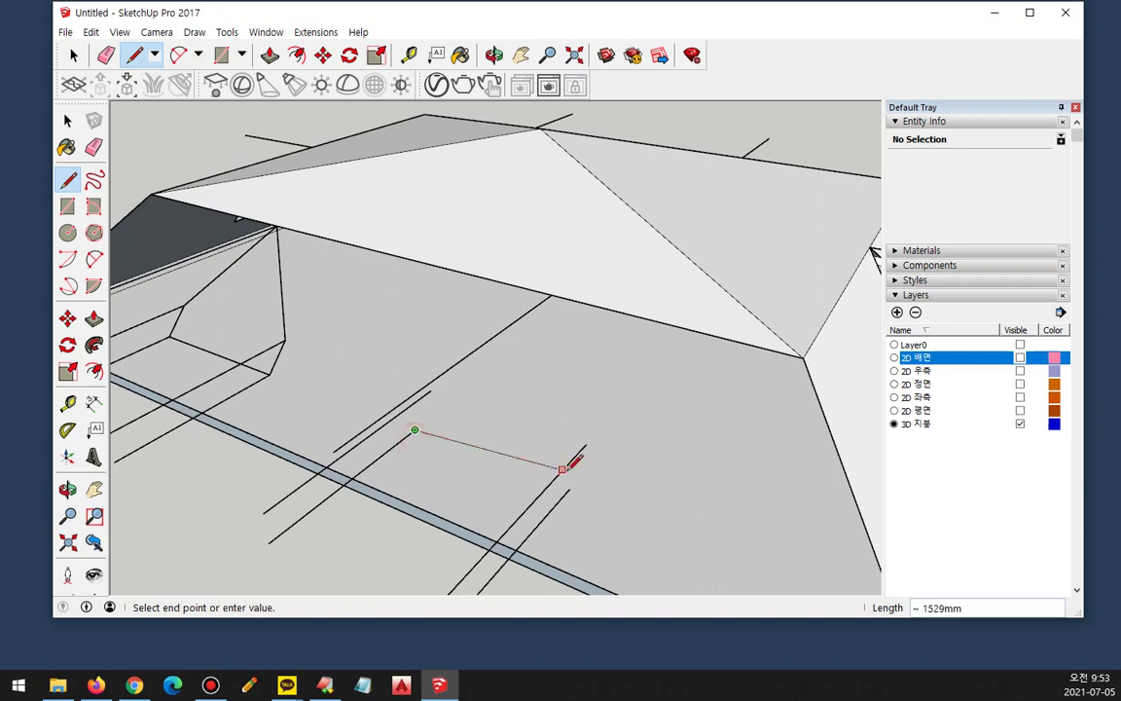
click(569, 487)
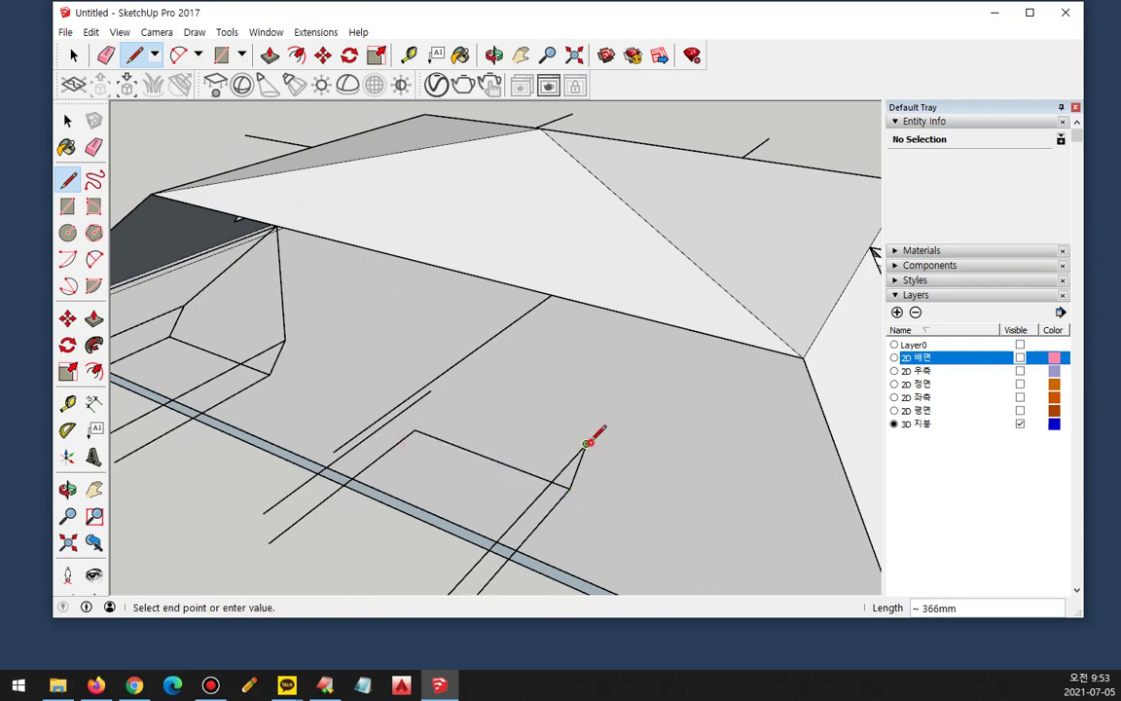
click(584, 444)
click(551, 293)
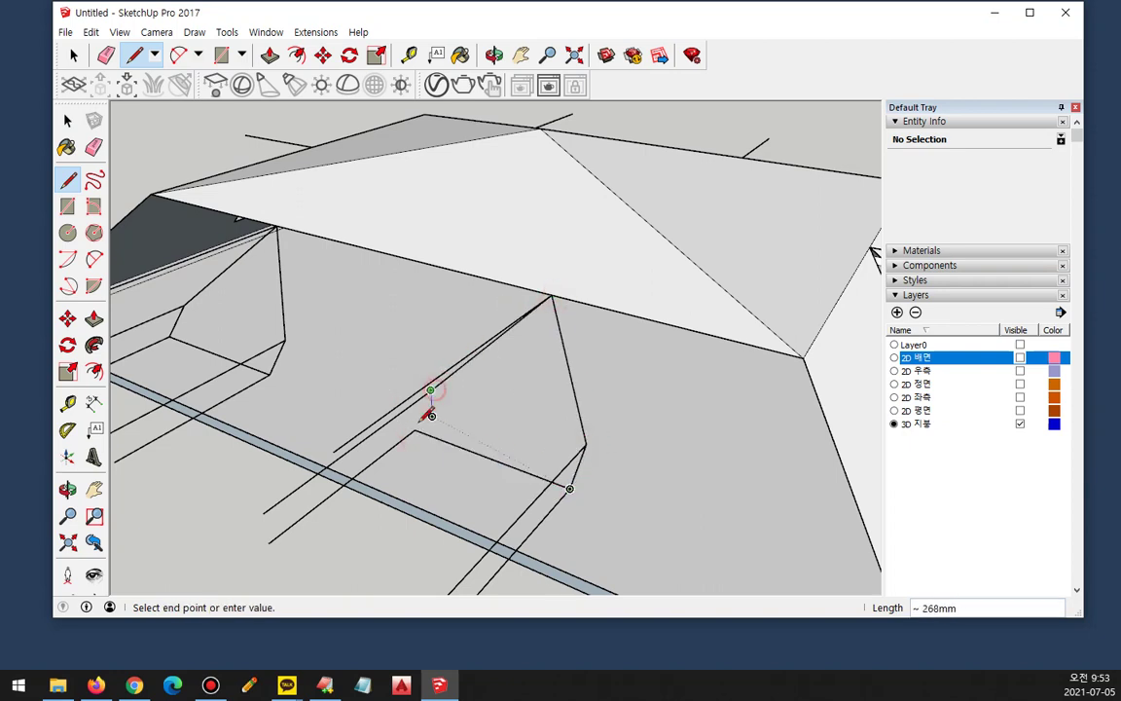
click(415, 429)
key(space)
Step: Delete the leftover dormer guide lines projecting out from all sides of the roof
middle_drag(429, 437, 467, 350)
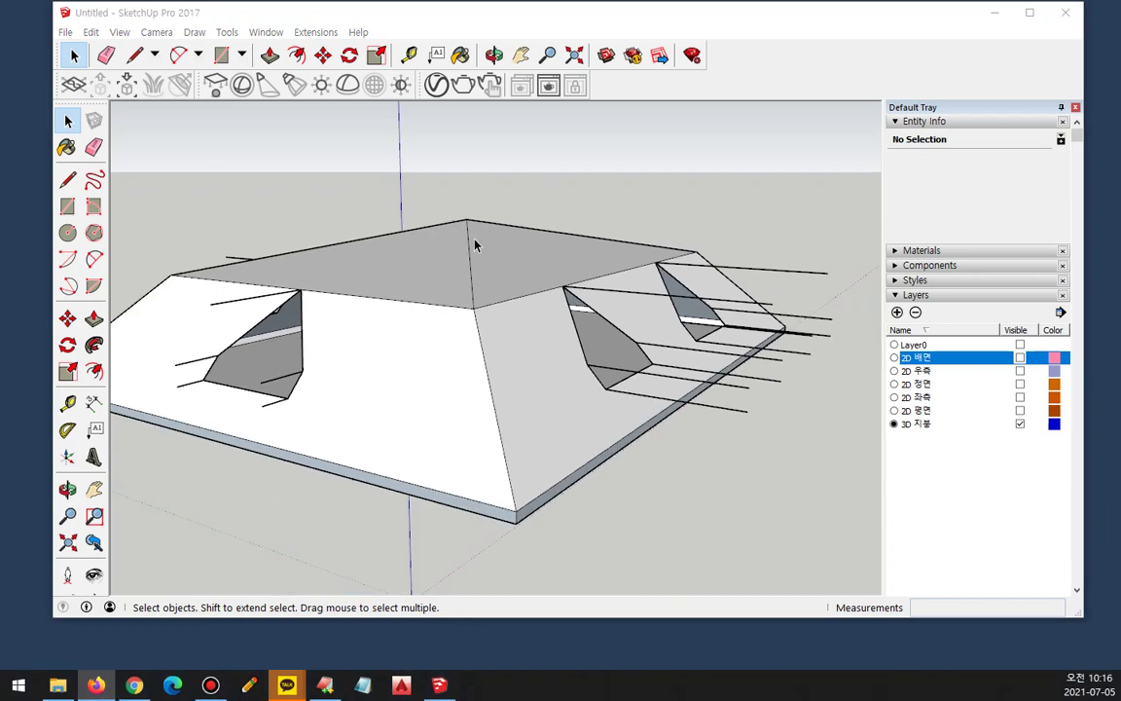
middle_drag(426, 214, 739, 425)
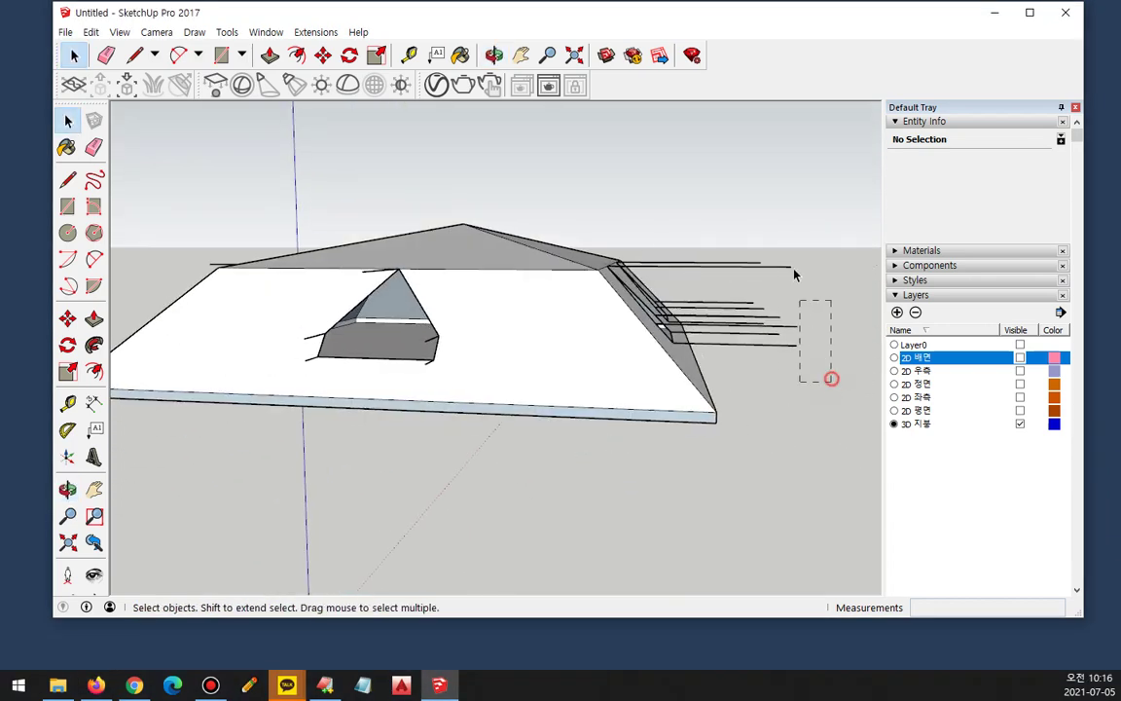
drag(746, 203, 748, 215)
middle_drag(613, 347, 229, 331)
scroll(219, 336, up, 3)
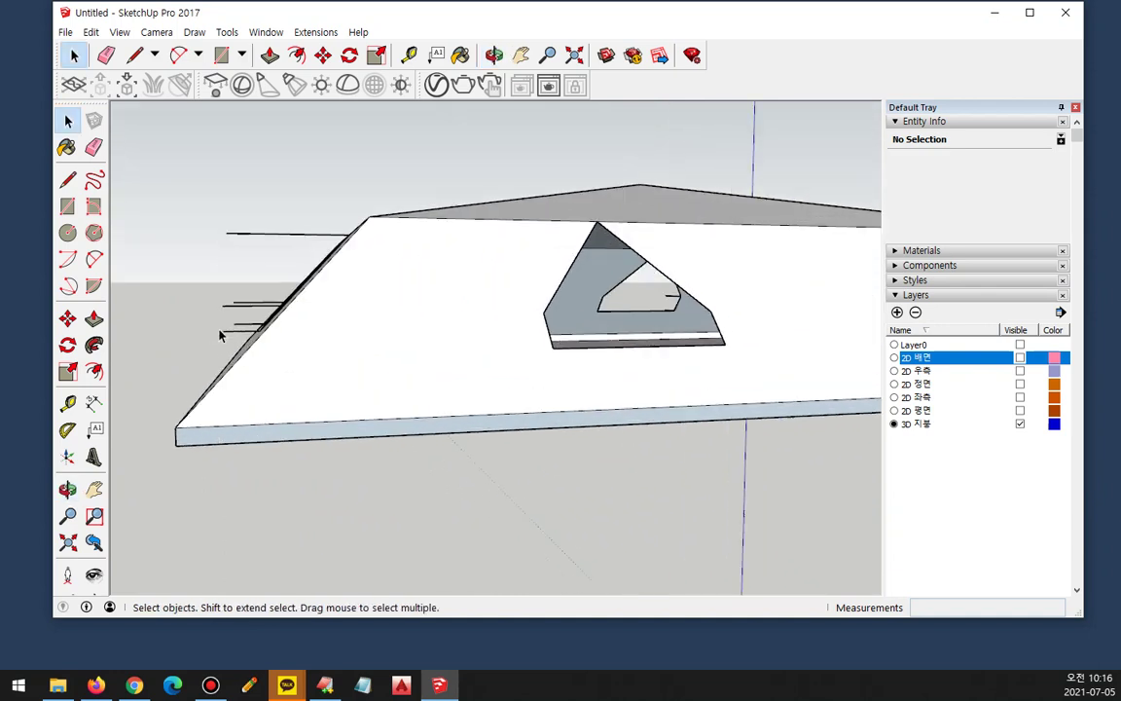
drag(194, 158, 206, 237)
middle_drag(205, 237, 474, 312)
middle_drag(666, 242, 616, 225)
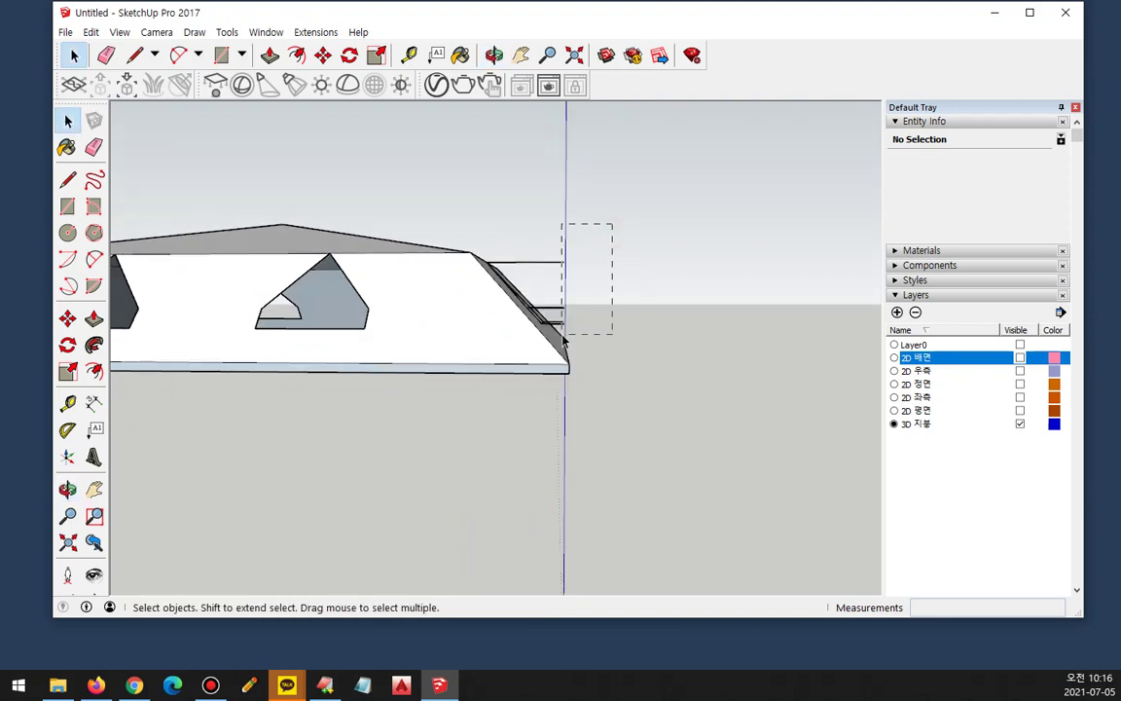
middle_drag(617, 314, 530, 280)
drag(640, 157, 613, 238)
drag(585, 300, 586, 302)
key(Delete)
middle_drag(713, 276, 416, 358)
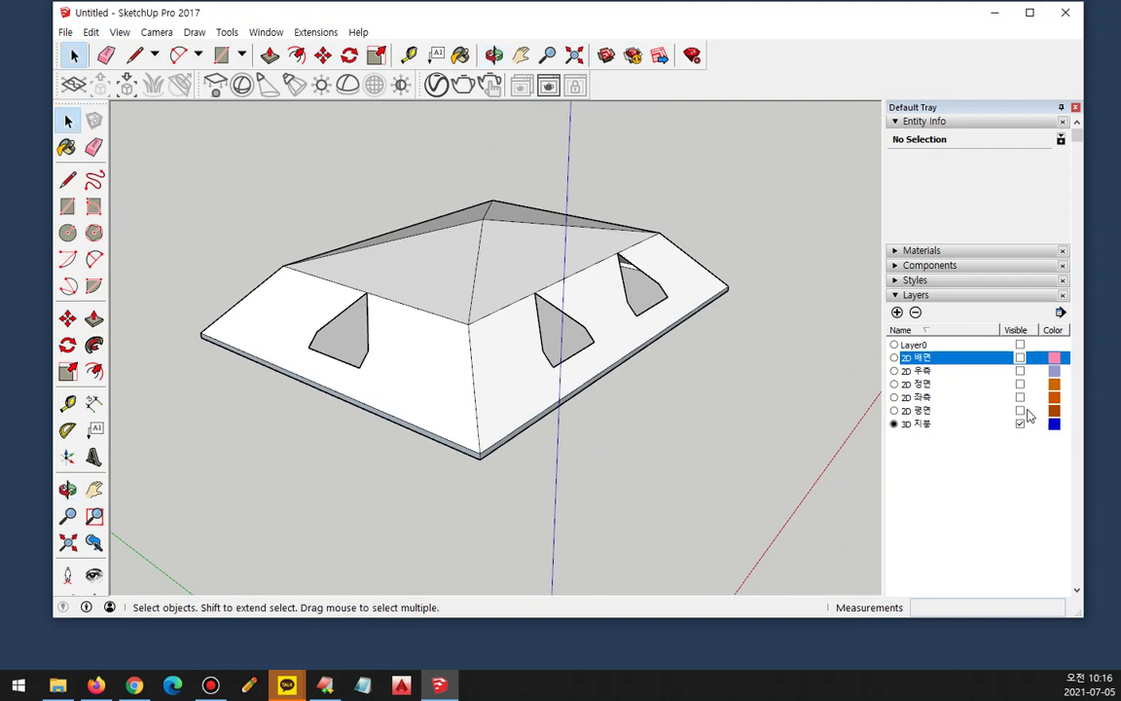
Step: Show the 2D 평면, 2D 좌측, 2D 정면, 2D 우측 and 2D 배면 layers
click(1020, 410)
click(1019, 397)
click(1019, 384)
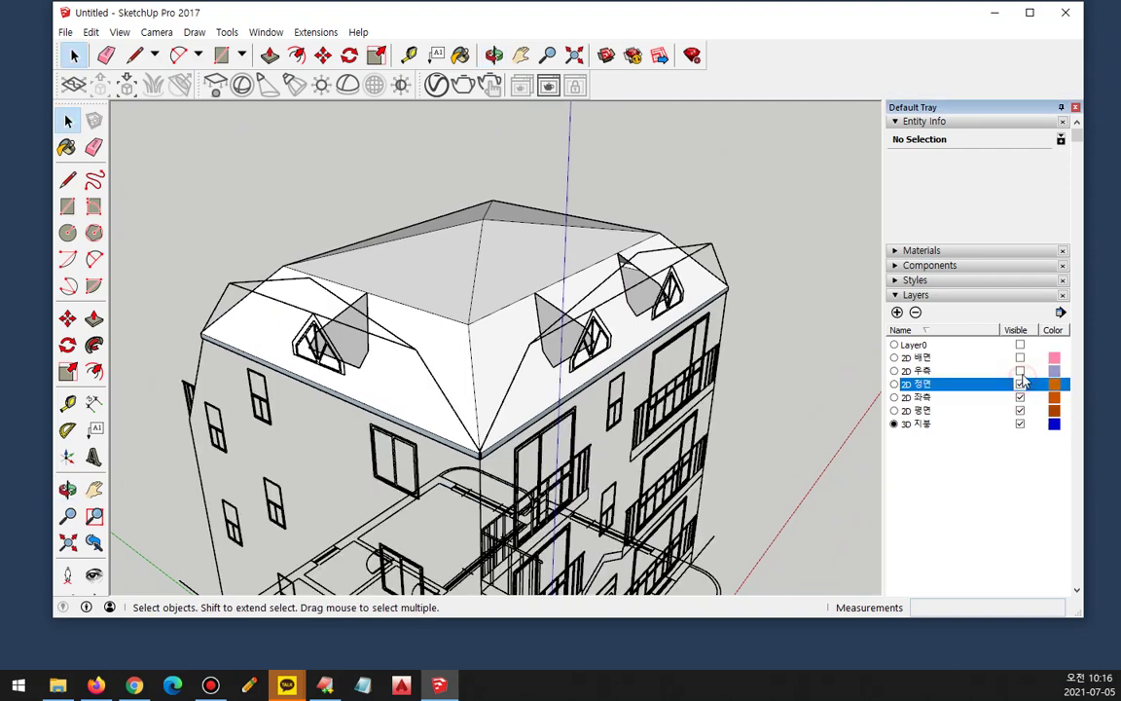
click(1019, 371)
click(1020, 357)
middle_drag(827, 390, 216, 436)
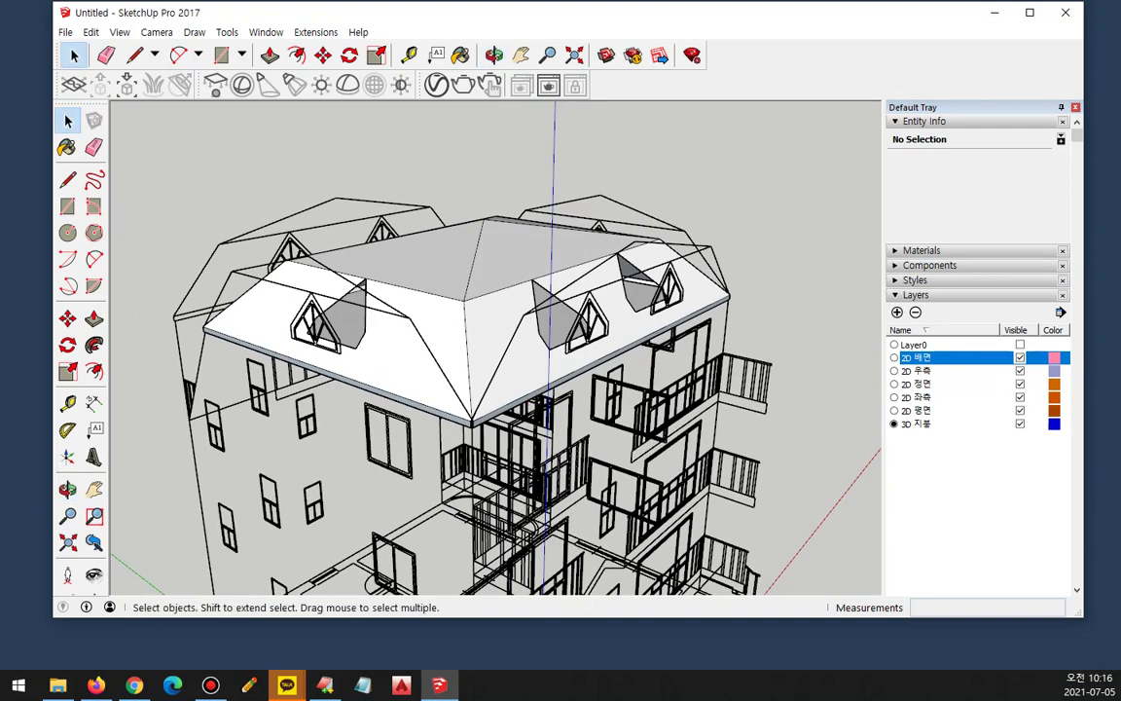
scroll(332, 299, up, 4)
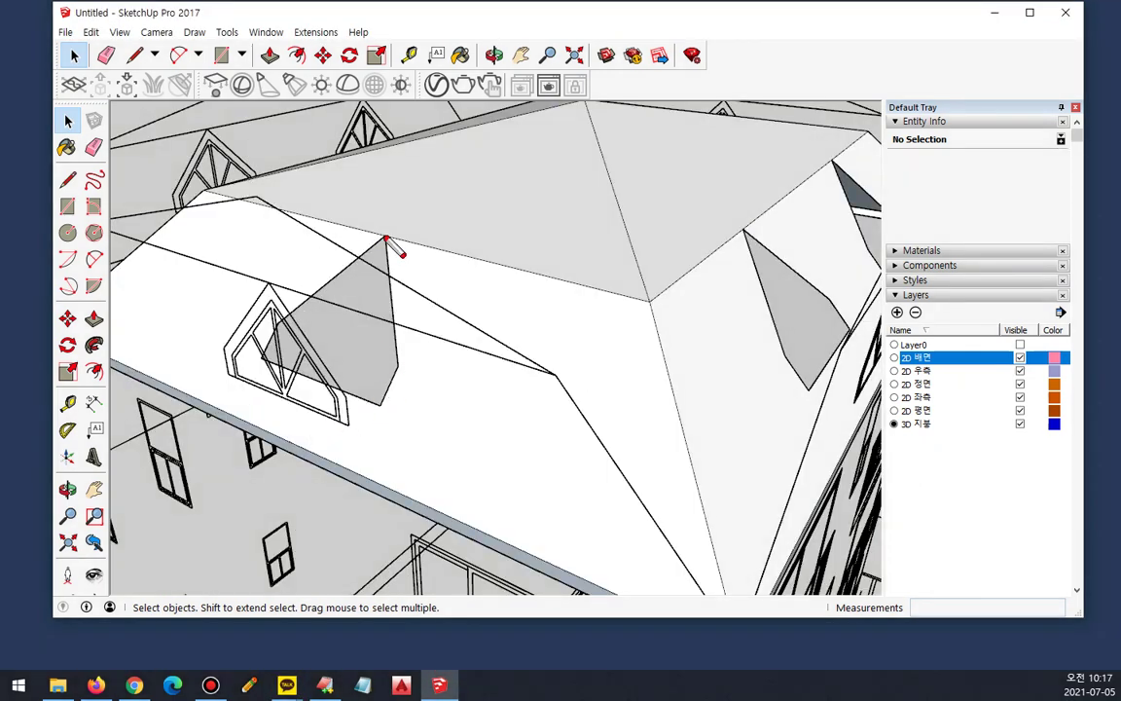
click(385, 238)
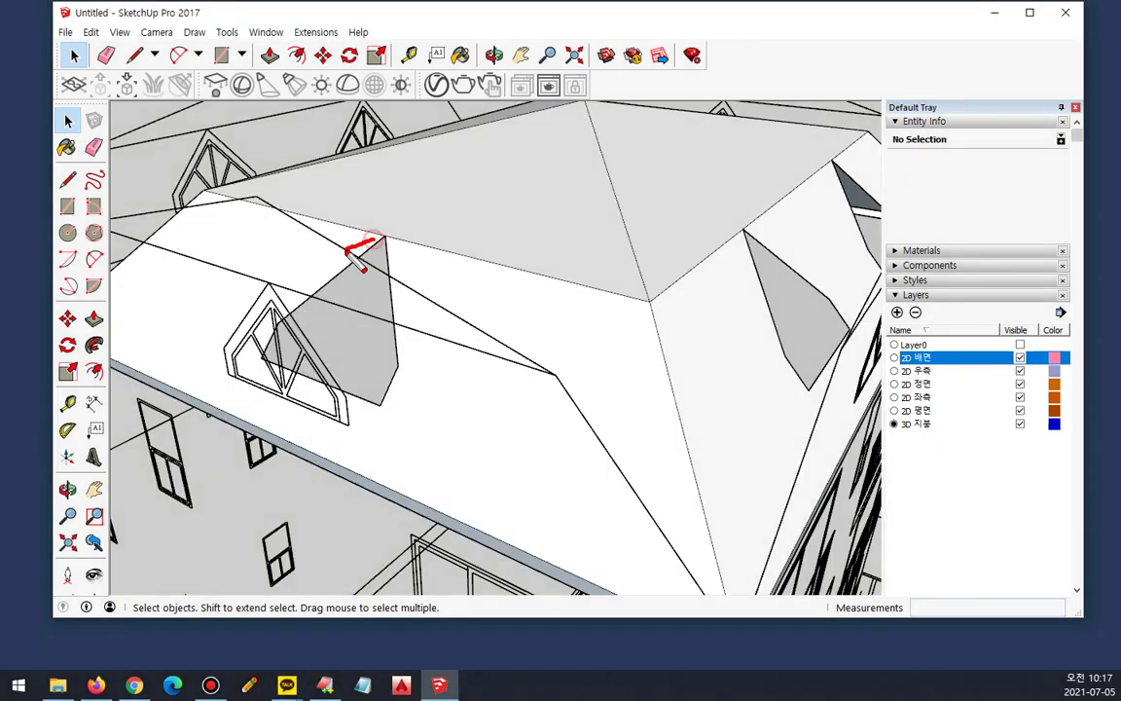
drag(380, 410, 384, 345)
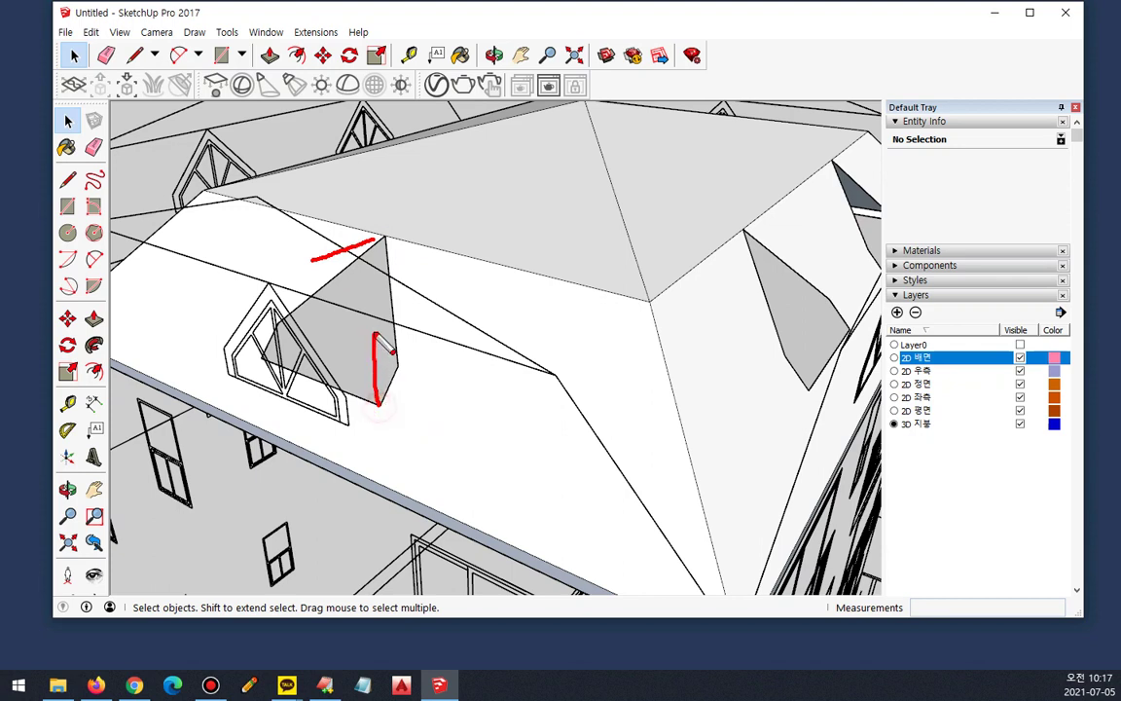
drag(318, 257, 272, 292)
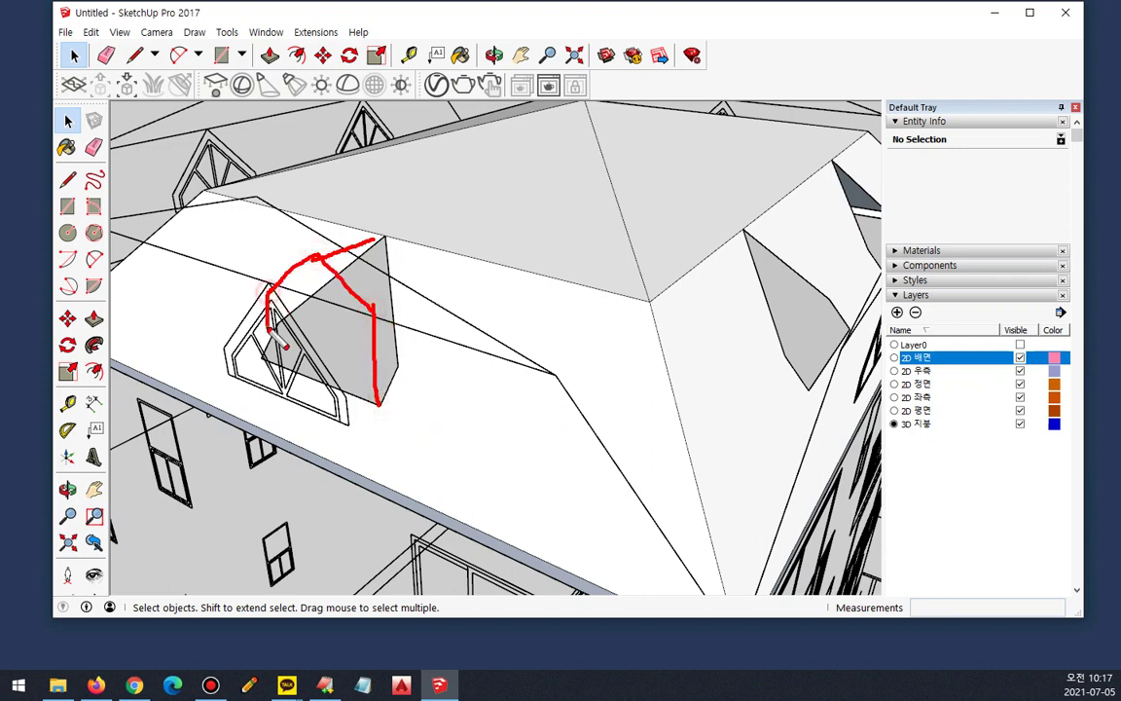
key(e)
mouse_move(319, 432)
mouse_down()
mouse_move(252, 279)
mouse_move(314, 391)
mouse_up()
key(e)
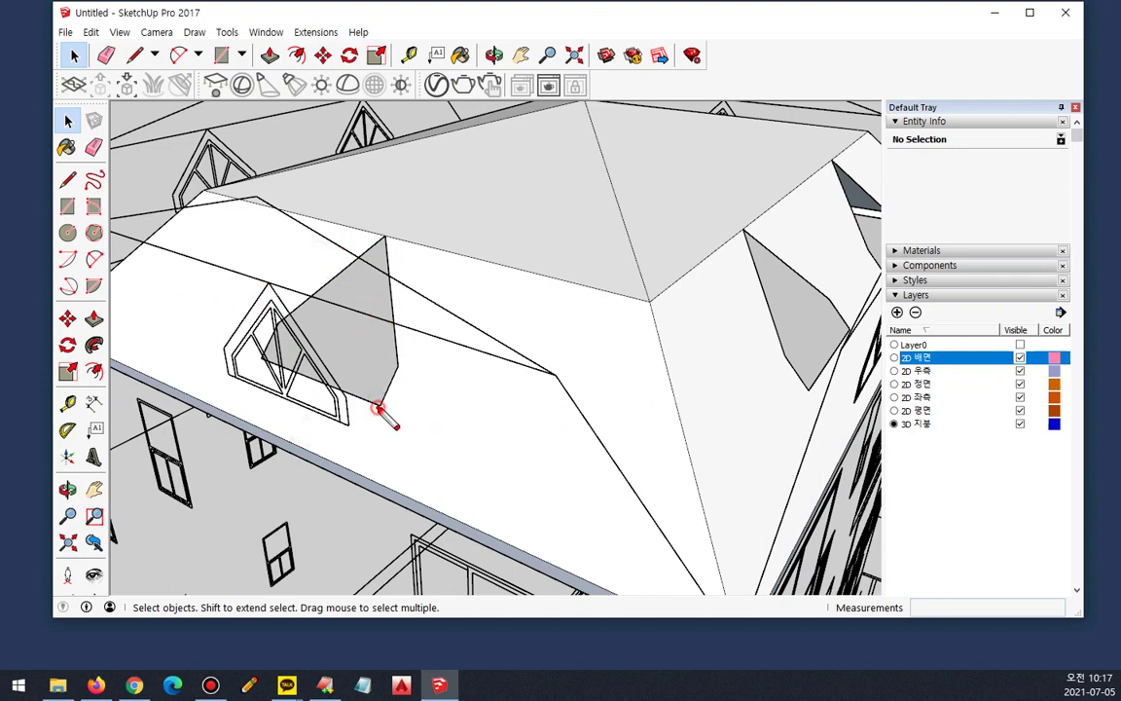
drag(265, 363, 386, 419)
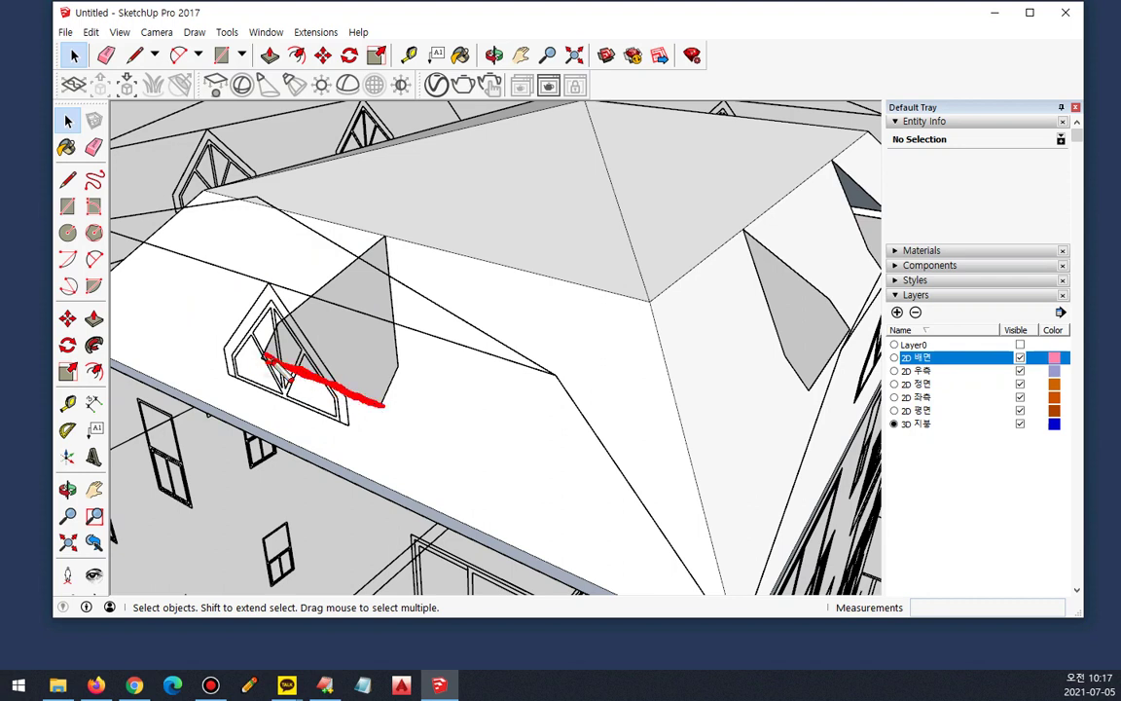
key(Escape)
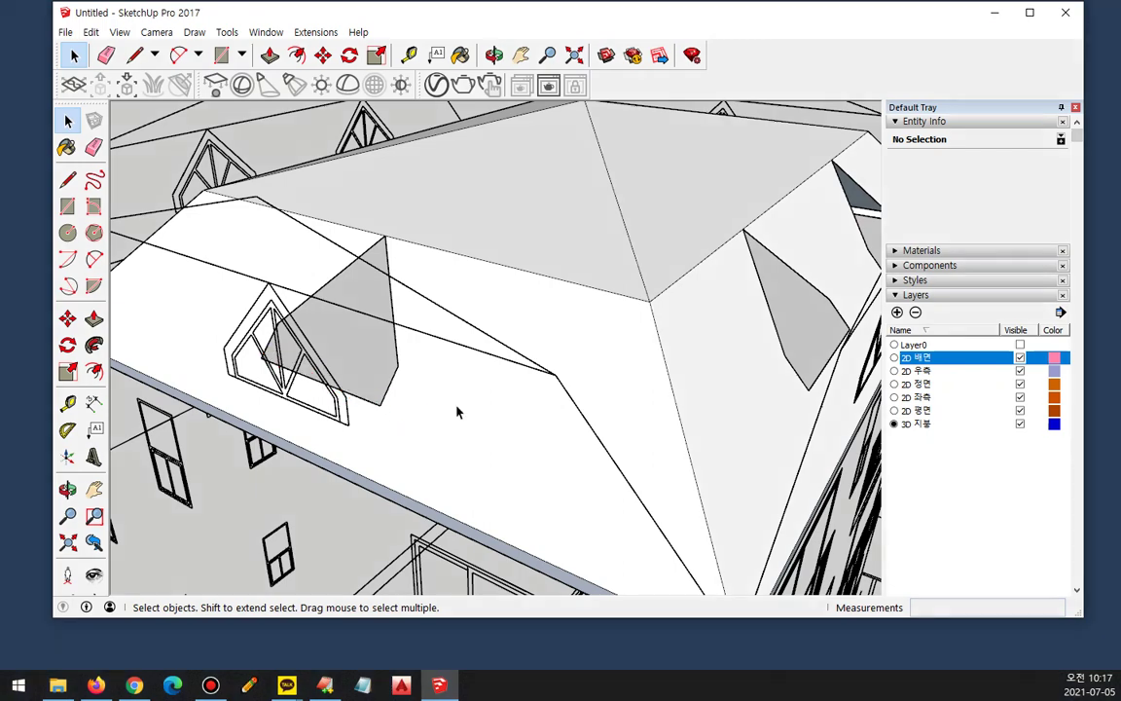
Step: Make the entire connected roof geometry a group and lock that group
triple_click(561, 180)
right_click(518, 179)
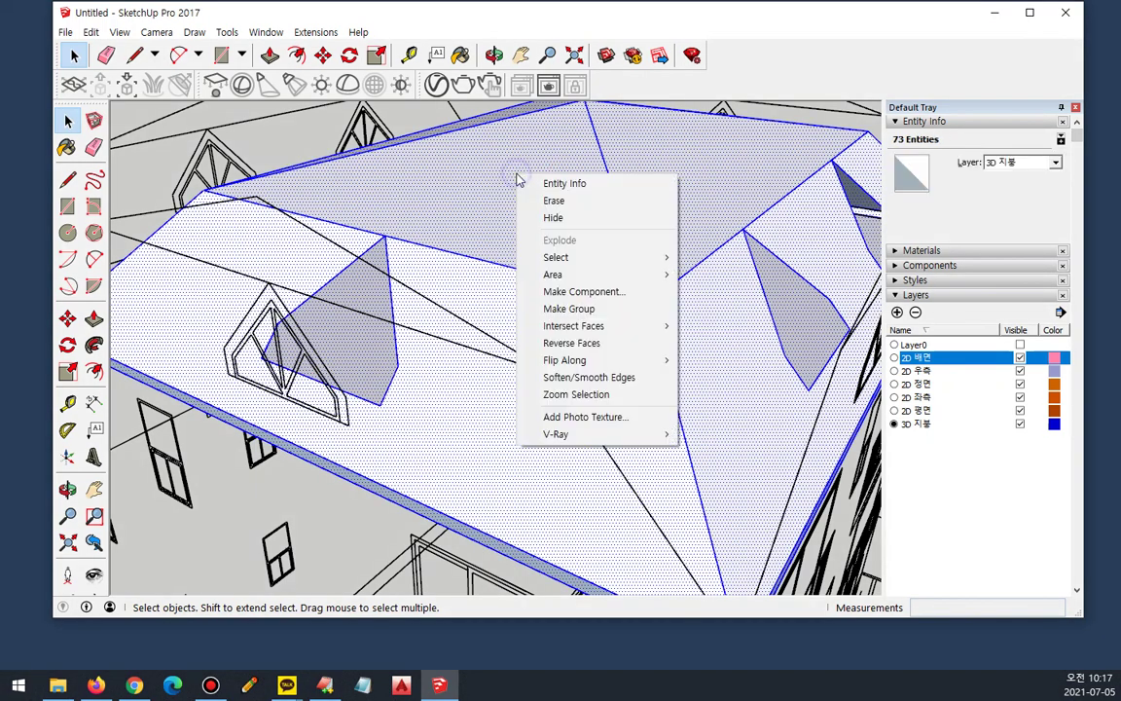
key(g)
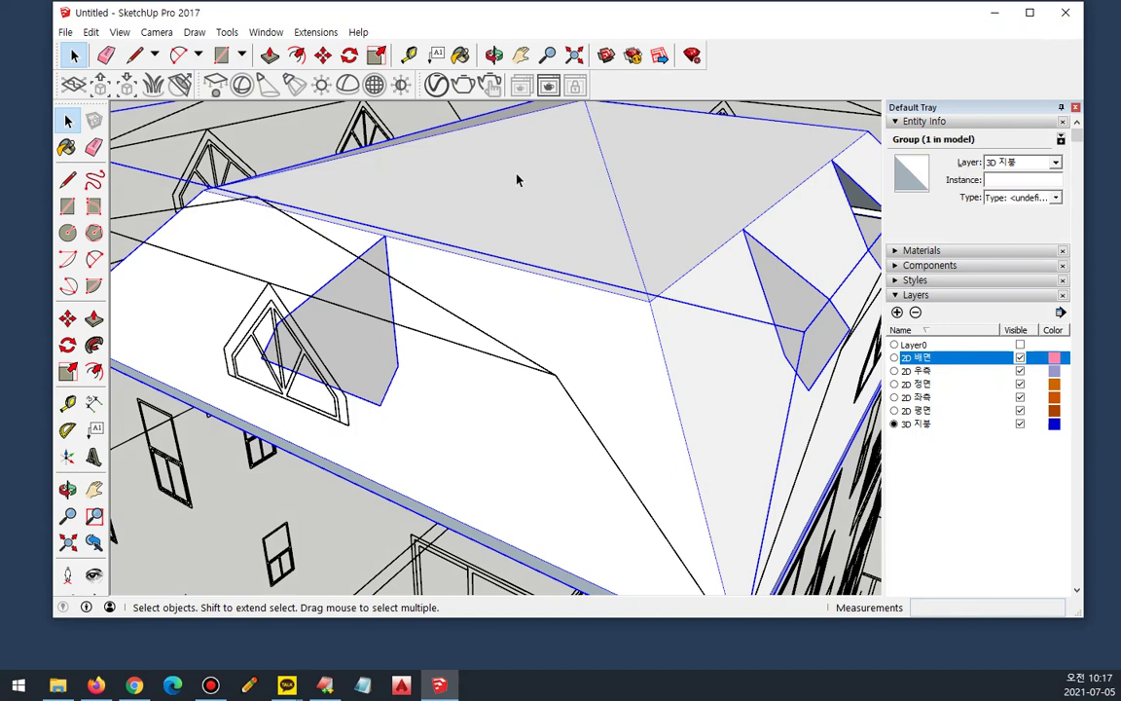
middle_drag(517, 179, 671, 392)
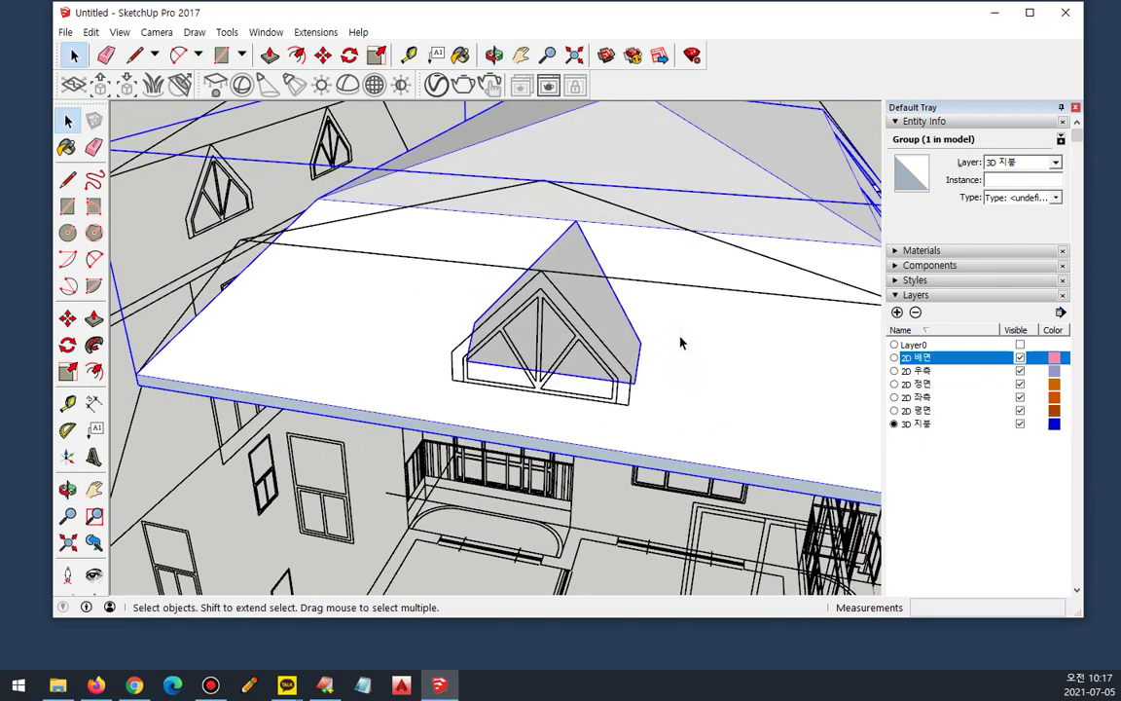
right_click(623, 161)
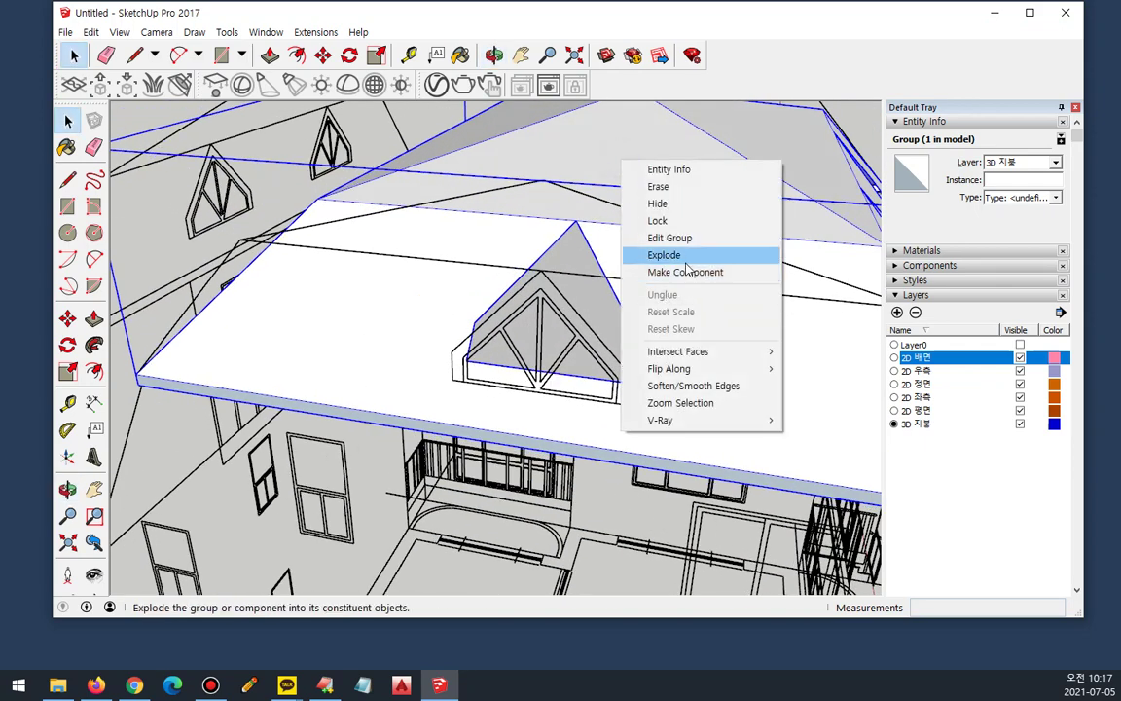
click(671, 221)
middle_drag(637, 336, 651, 354)
click(623, 505)
Step: Trace the outer outline of the dormer front over the elevation drawing with lines, closing it along its base
scroll(589, 413, up, 3)
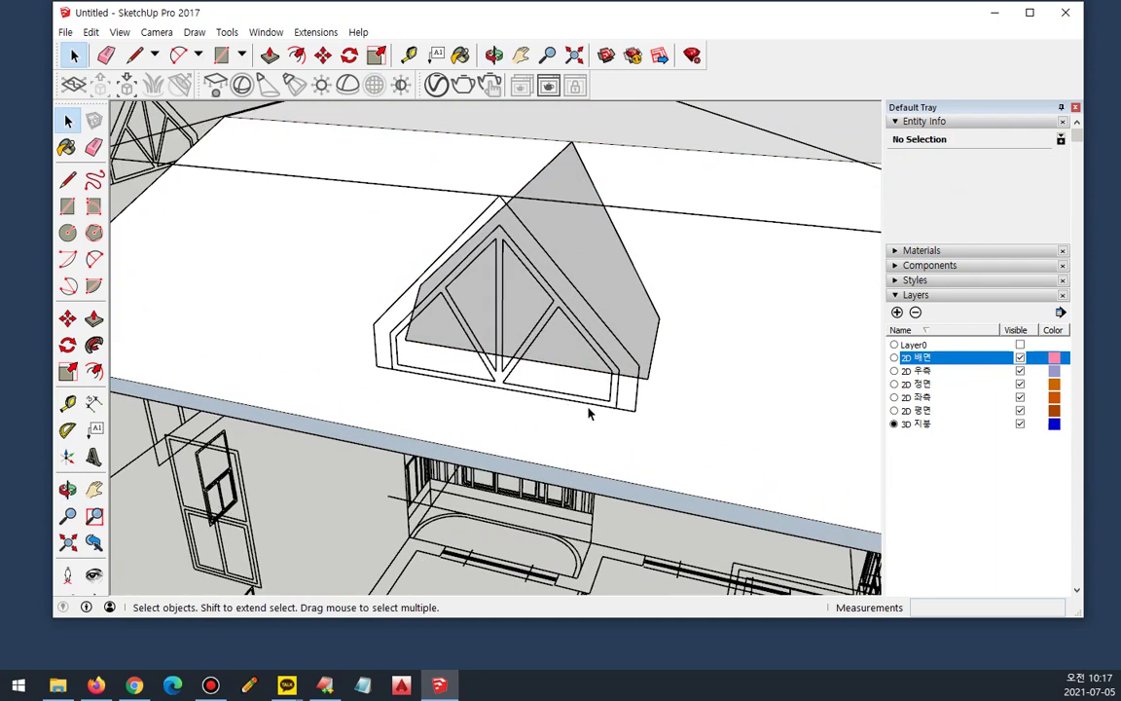
click(67, 180)
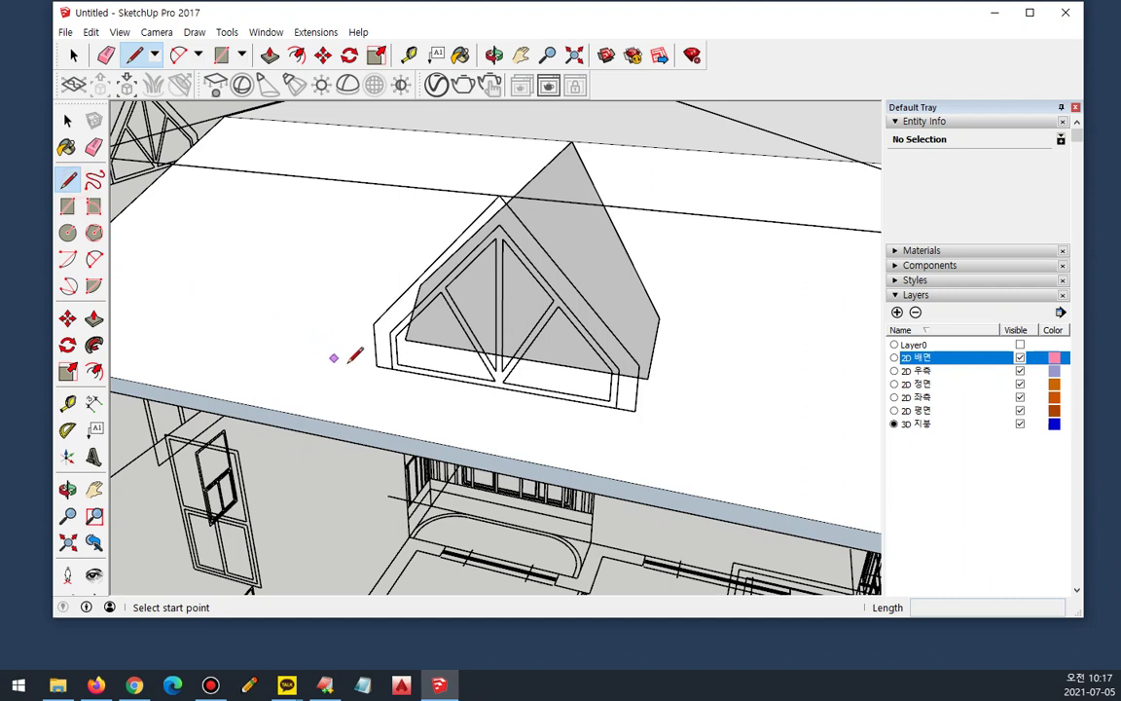
click(378, 365)
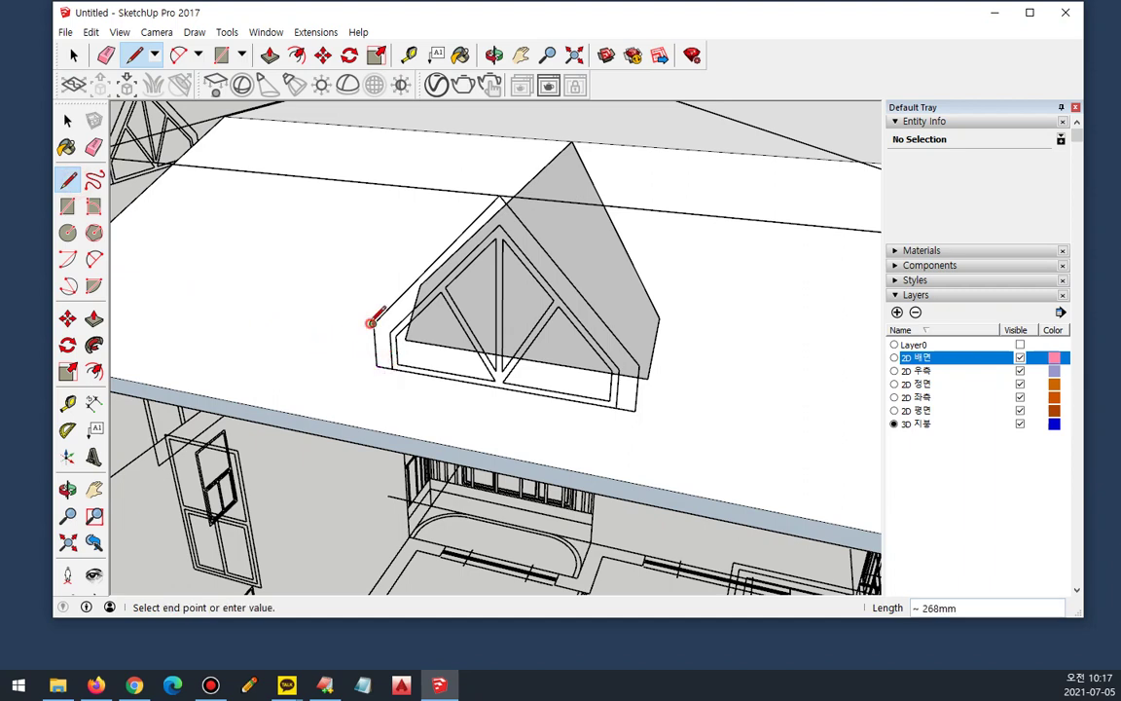
click(498, 196)
click(635, 410)
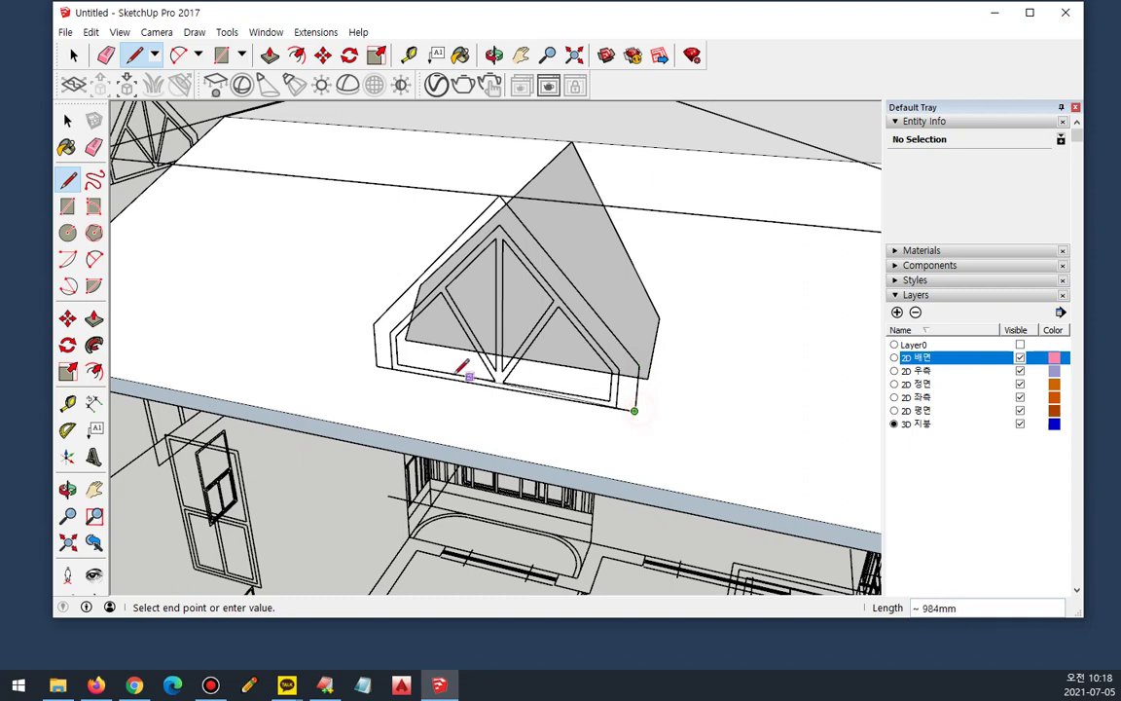
click(380, 366)
Step: Trace the inner edge of the dormer frame with lines and delete the face inside it
click(392, 367)
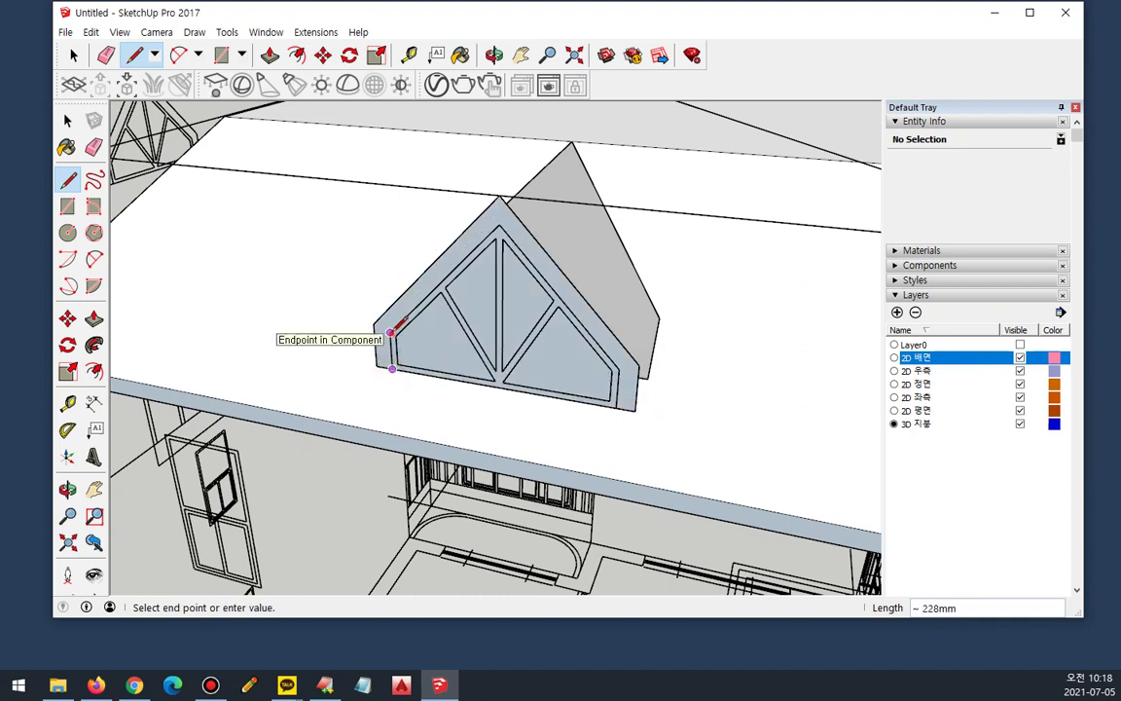
click(498, 223)
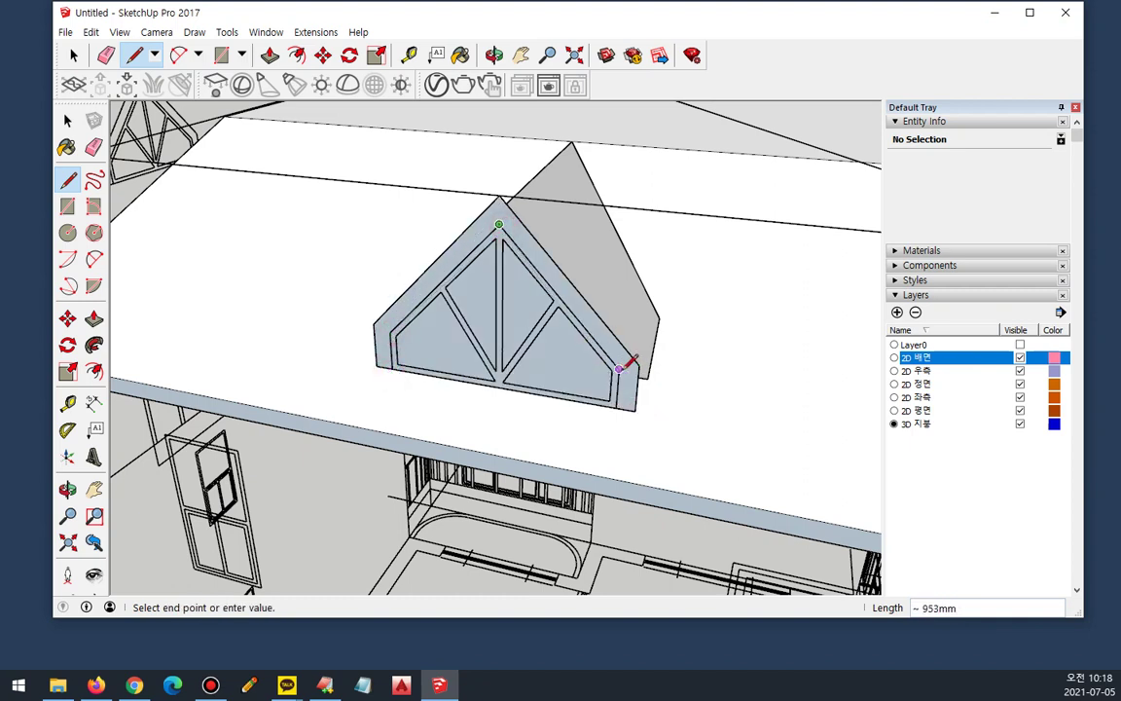
click(615, 407)
key(space)
click(548, 366)
key(Delete)
Step: Reverse the faces of the traced dormer frame
click(577, 306)
right_click(577, 308)
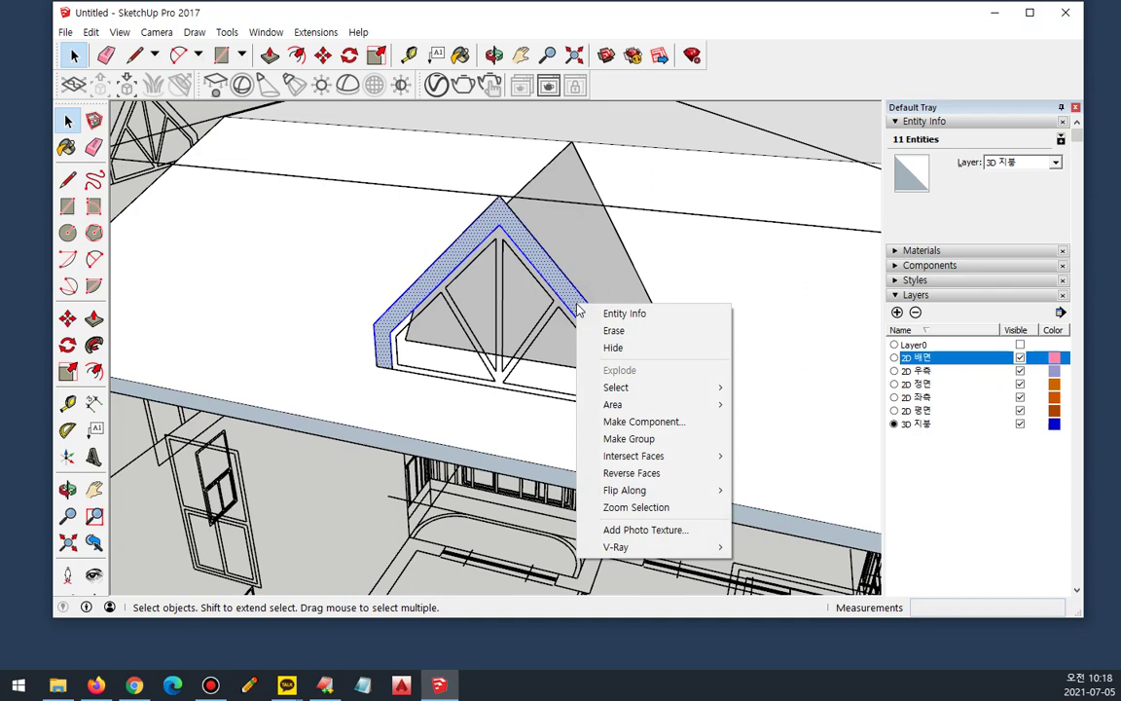
key(Escape)
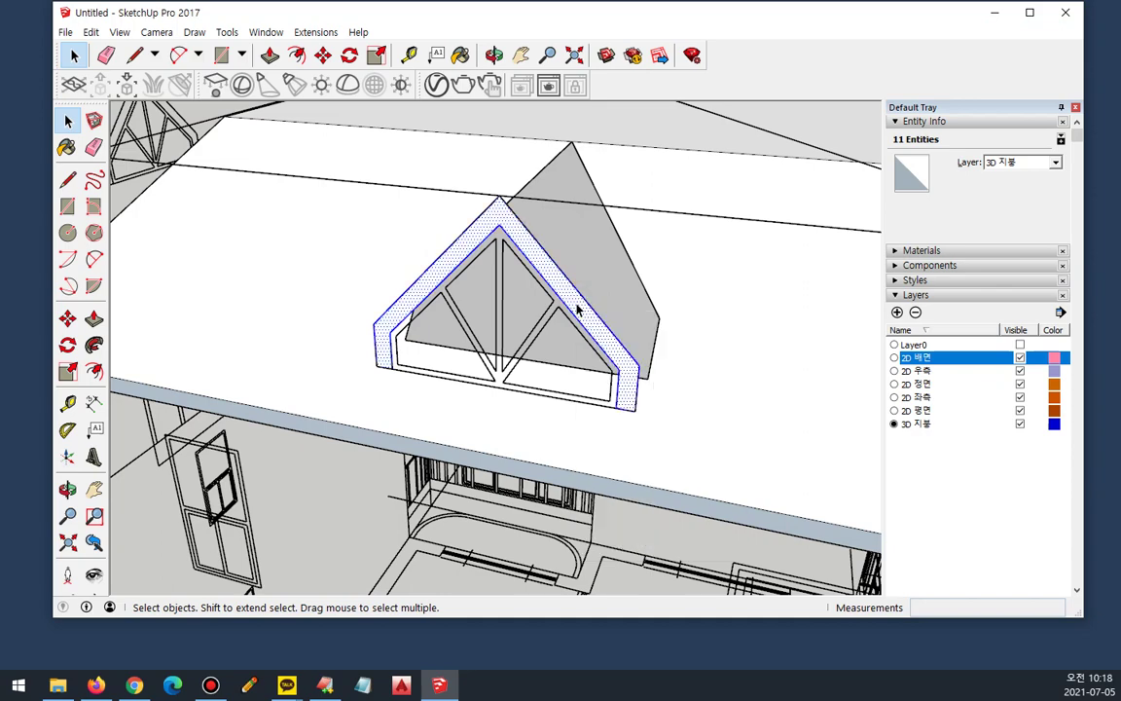
Step: Move the dormer frame 375 mm back, from its lower outer corner onto the matching corner of the roof opening
click(526, 416)
middle_drag(548, 367, 482, 352)
scroll(480, 304, up, 1)
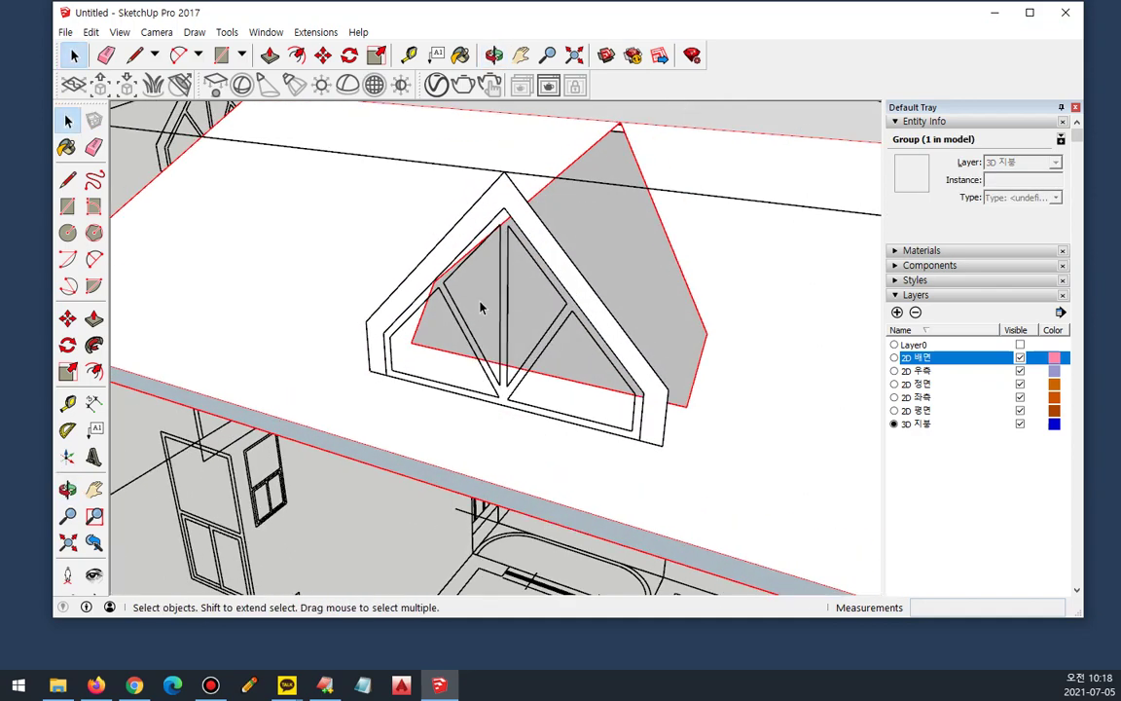
scroll(480, 307, up, 1)
scroll(565, 325, down, 1)
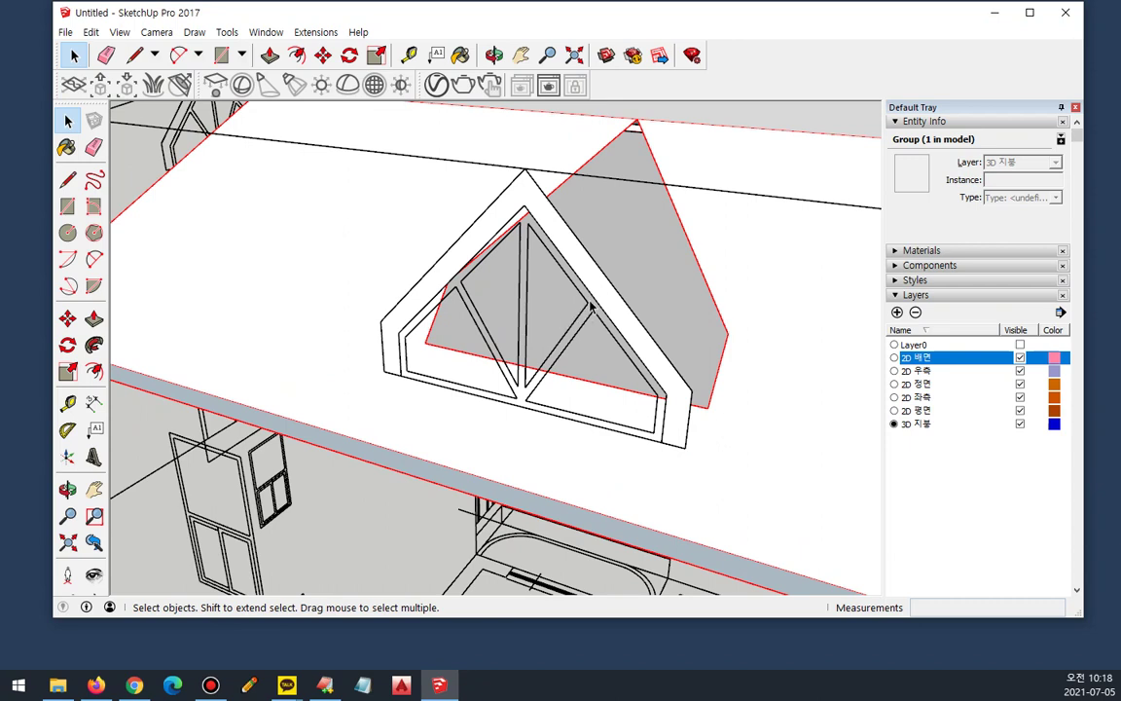
triple_click(602, 295)
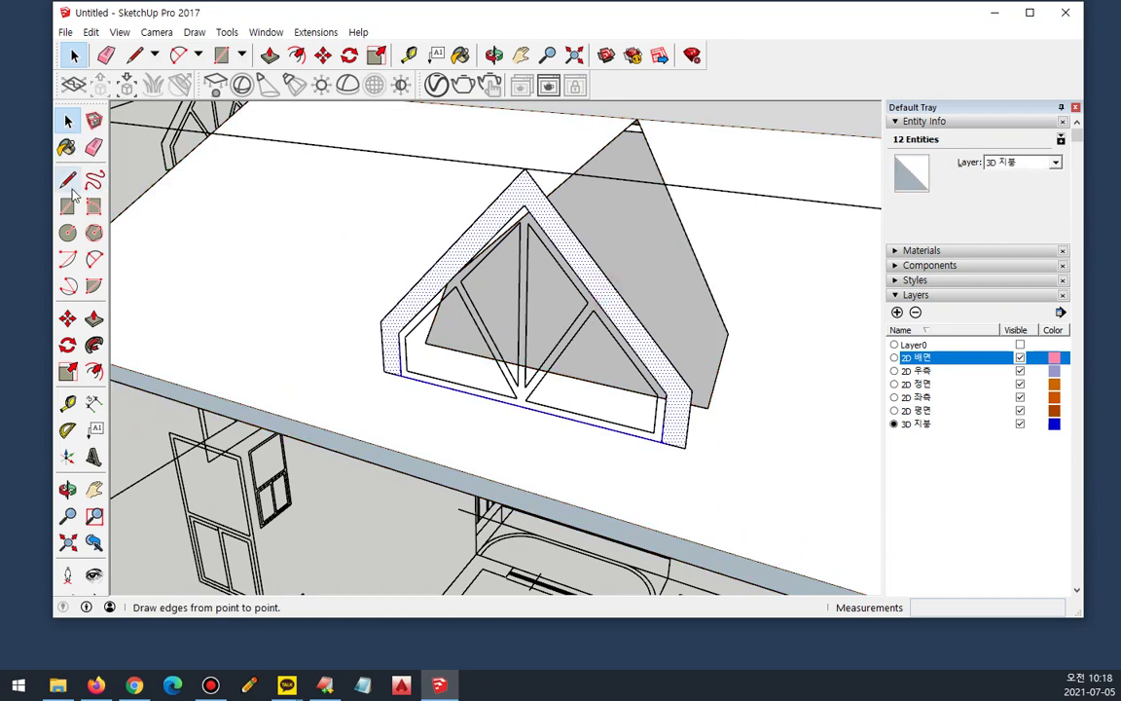
click(67, 319)
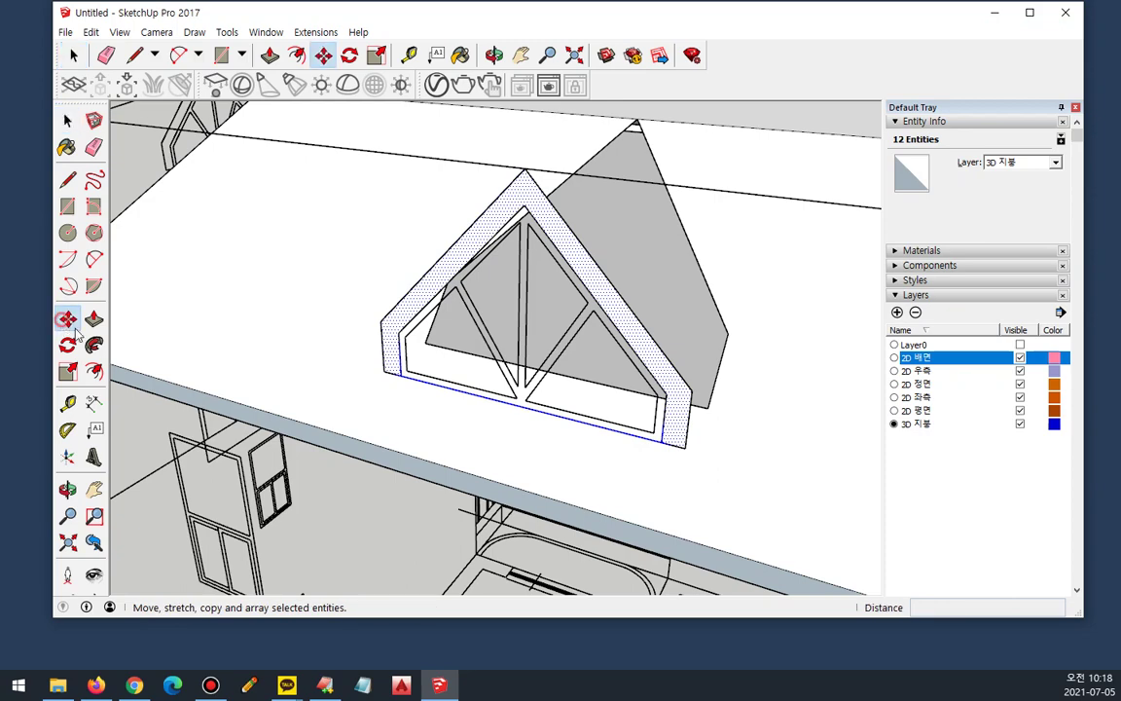
click(687, 447)
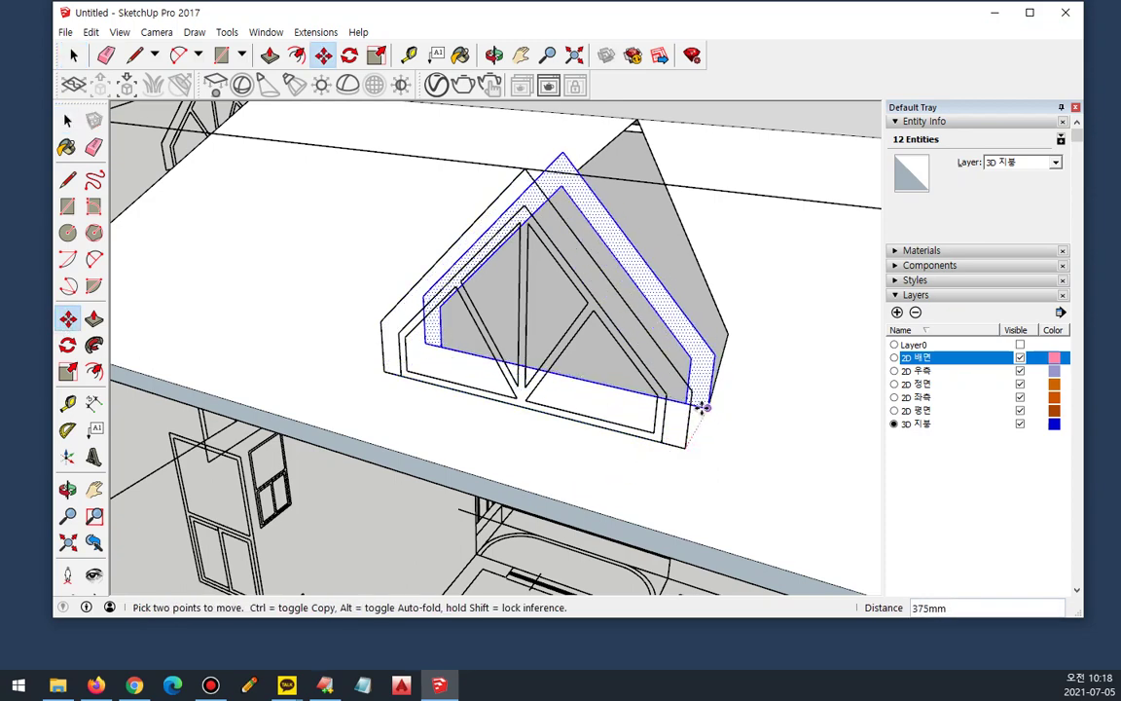
Step: Draw lines joining the frame's eave corner and peak to the roof opening, closing the first slope of the dormer roof
middle_drag(590, 400, 503, 426)
key(l)
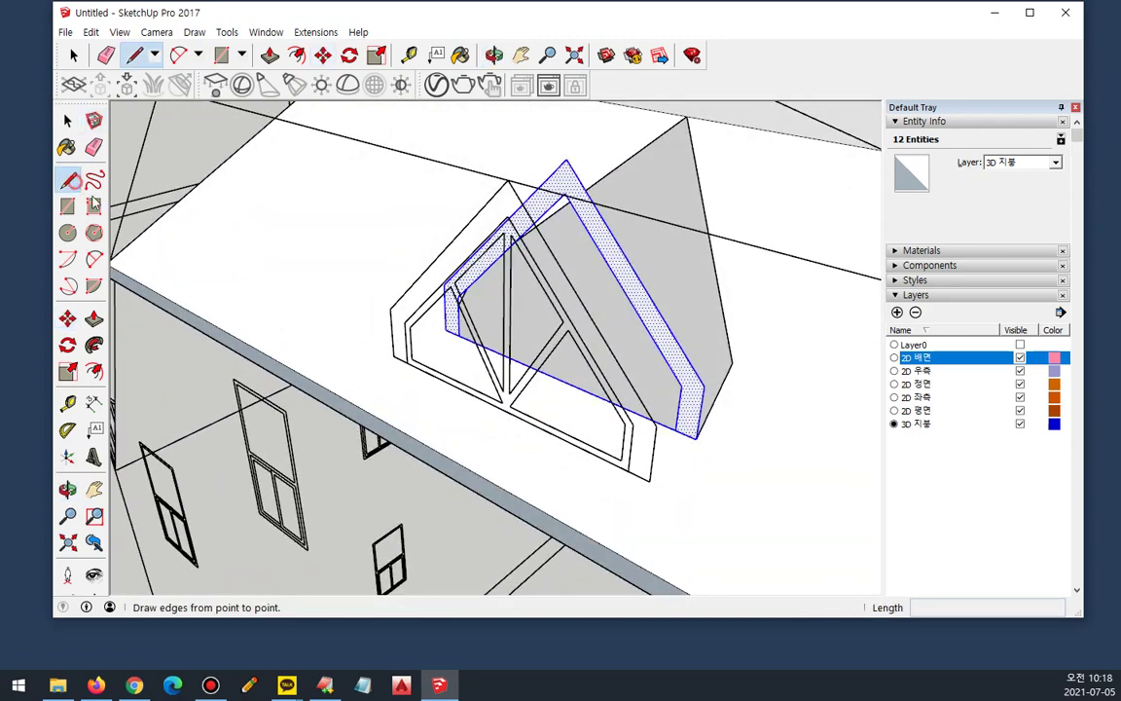
click(695, 434)
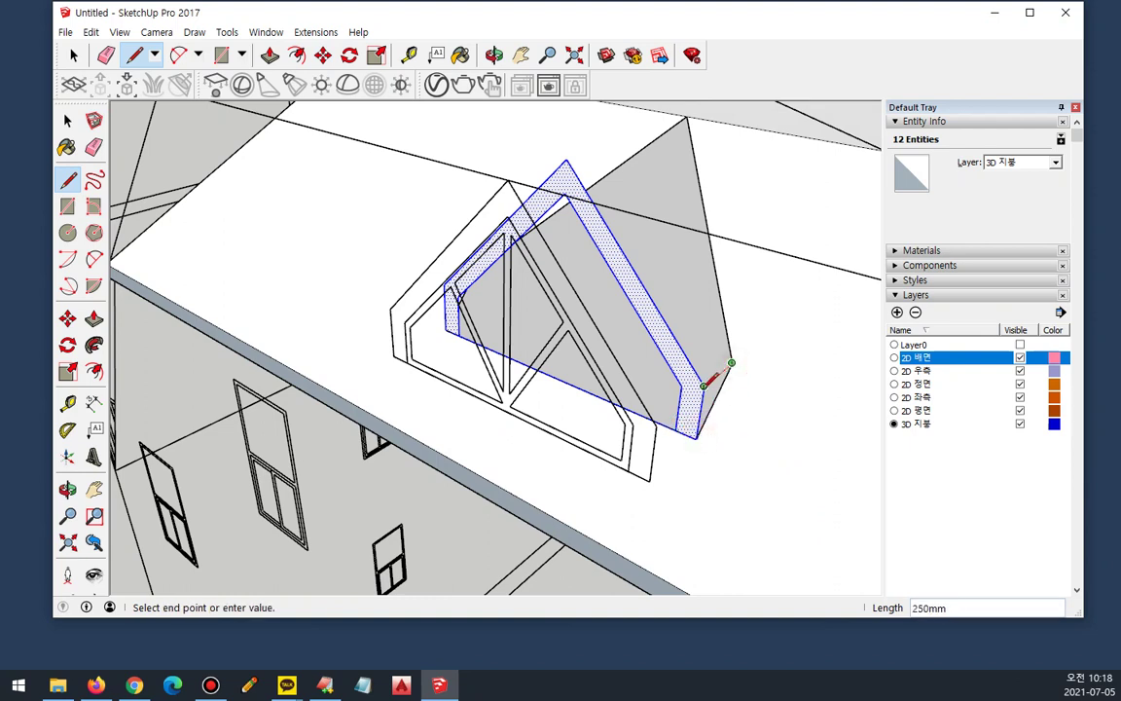
click(702, 381)
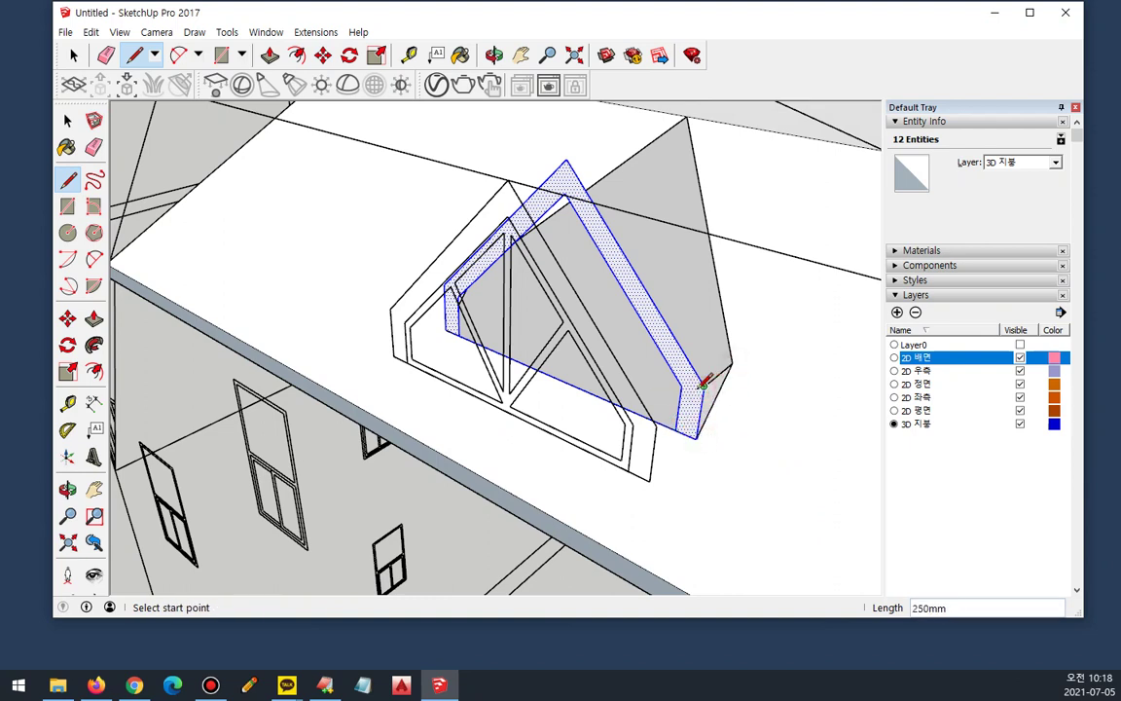
click(686, 118)
click(738, 360)
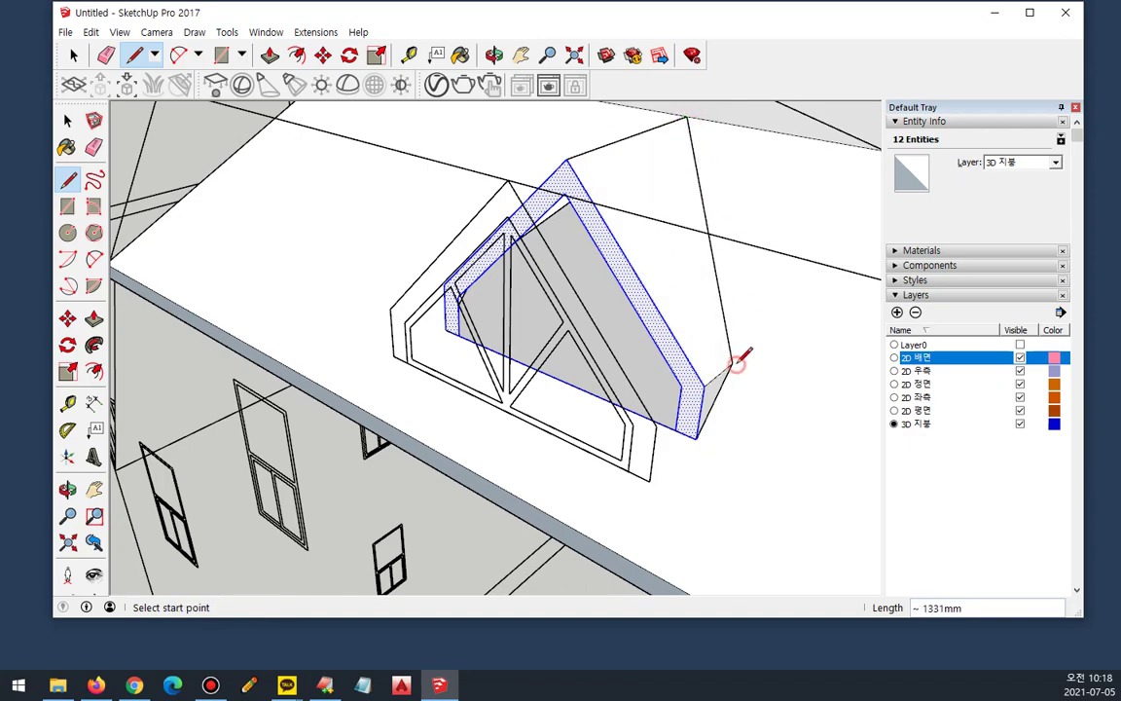
Step: Draw a line joining the frame's opposite eave corner to the roof opening, closing the second dormer slope
middle_drag(508, 341, 301, 326)
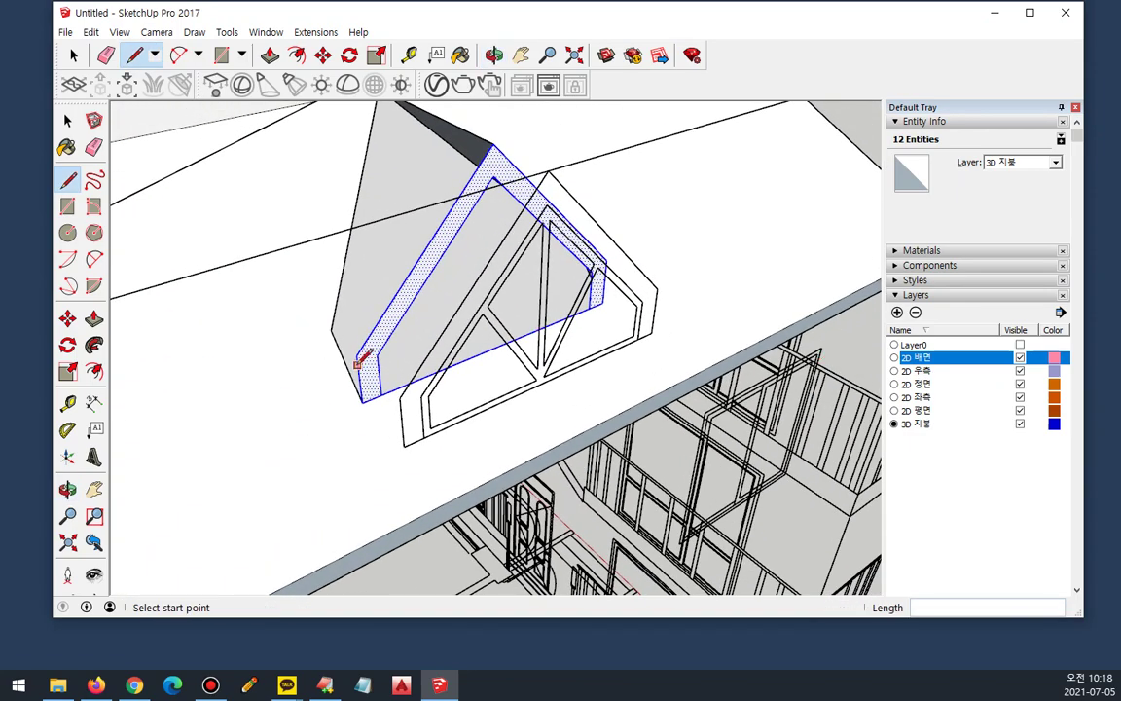
click(331, 330)
middle_drag(359, 220, 438, 352)
click(394, 135)
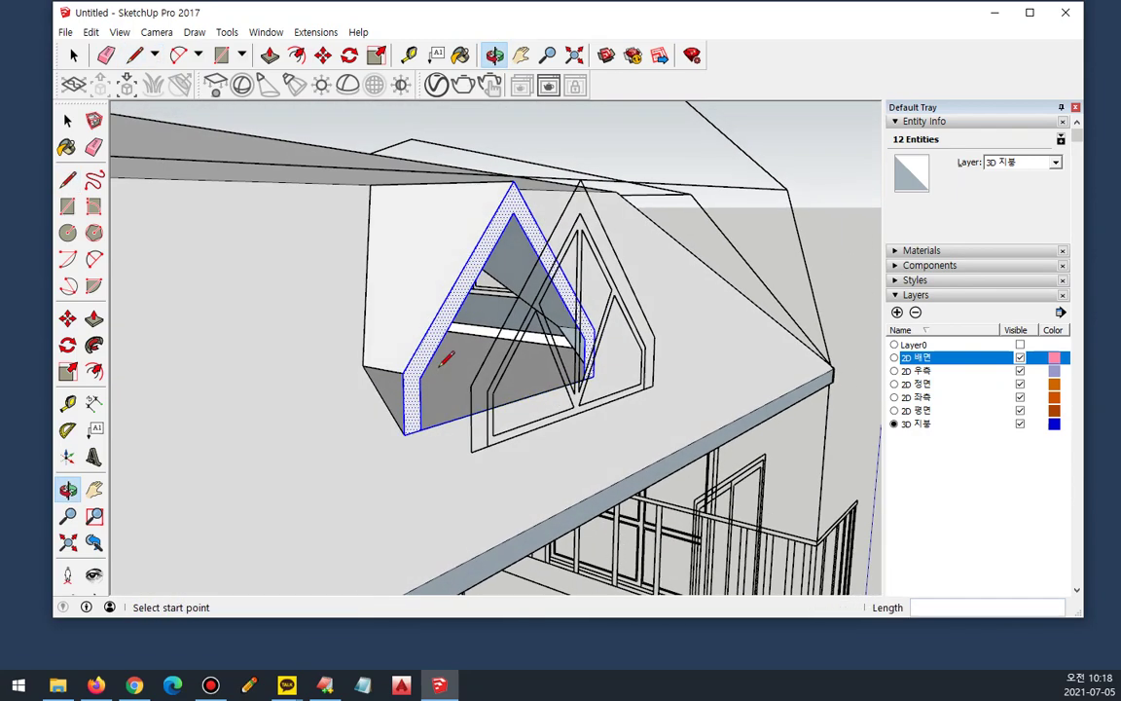
Step: Draw the edge from the roof opening's corner to the frame's base, closing the triangular cheek under the second slope
key(space)
click(409, 362)
double_click(393, 337)
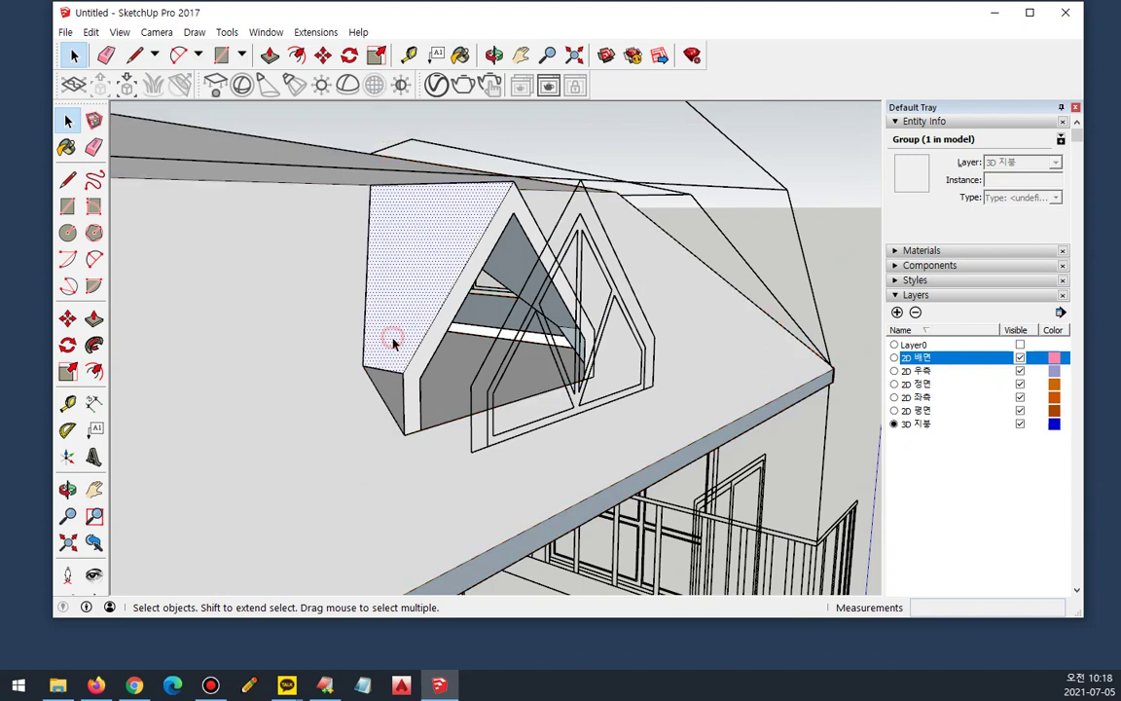
click(67, 180)
click(362, 366)
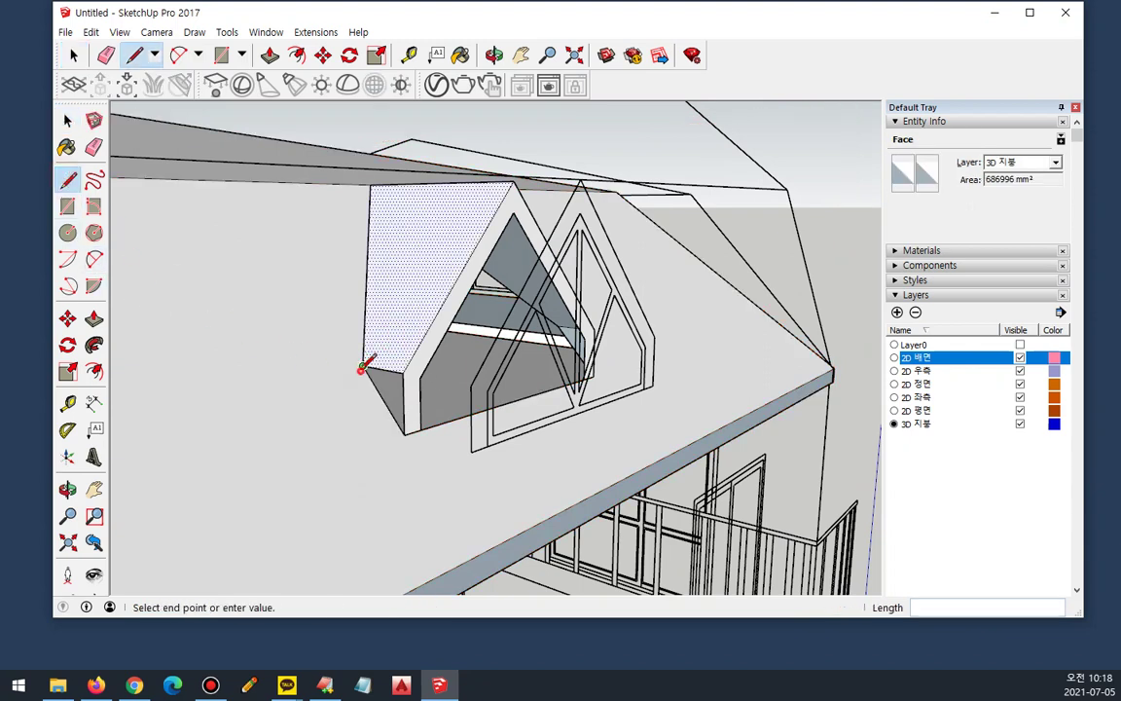
click(404, 434)
key(space)
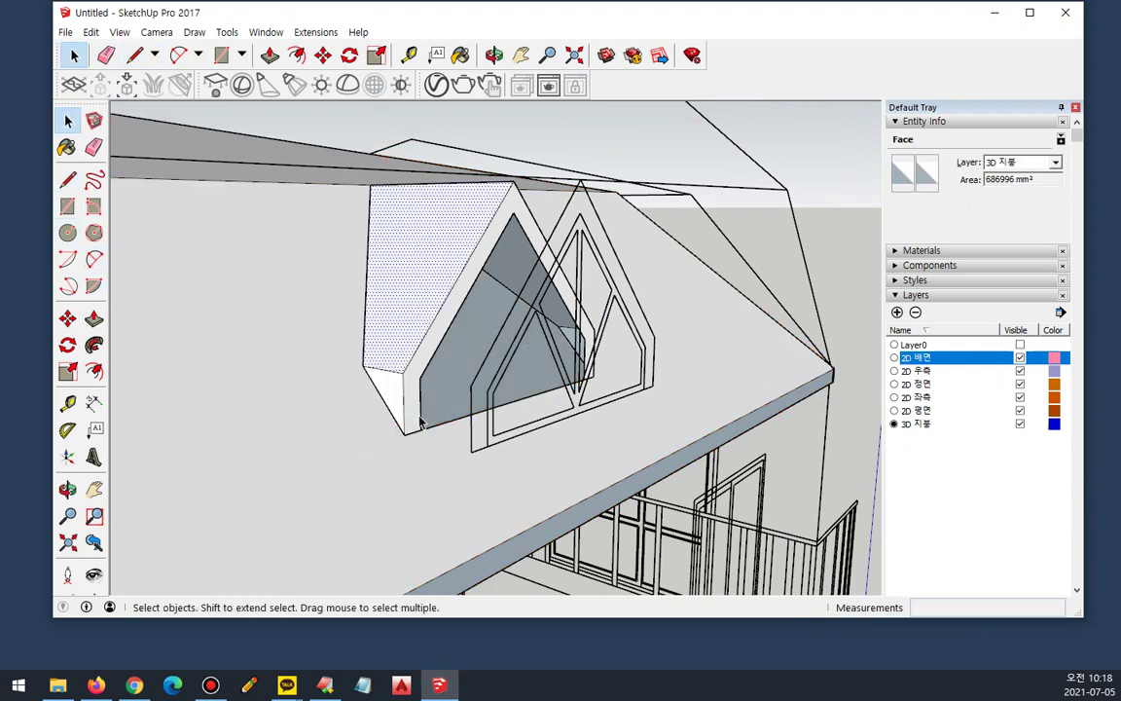
Step: Draw a line along the base between the frame's inner corners, filling the dormer front opening with a face
middle_drag(718, 500, 399, 313)
middle_drag(509, 354, 604, 316)
middle_drag(530, 284, 346, 504)
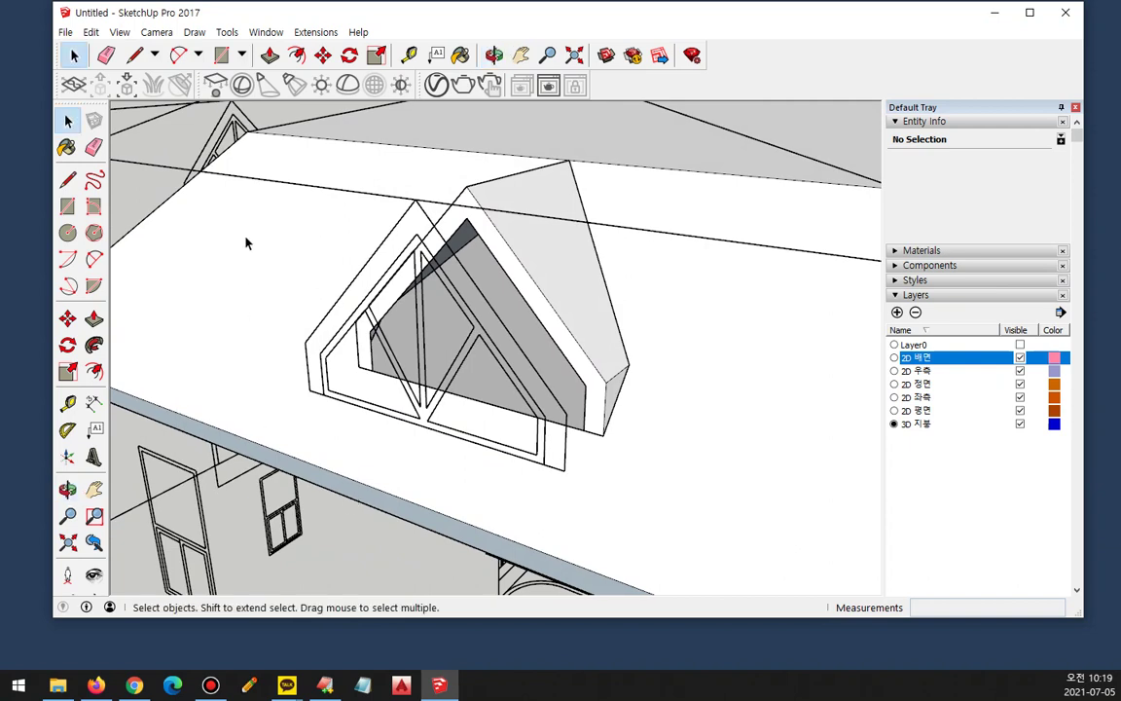
middle_drag(246, 242, 249, 217)
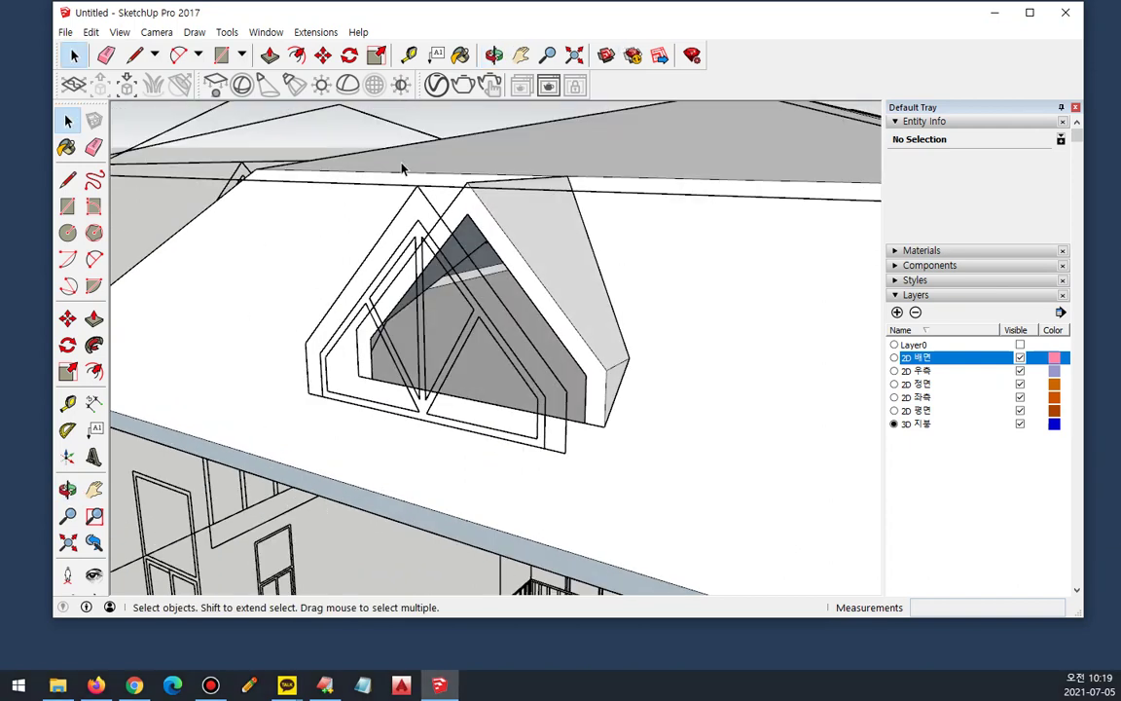
click(67, 180)
click(371, 377)
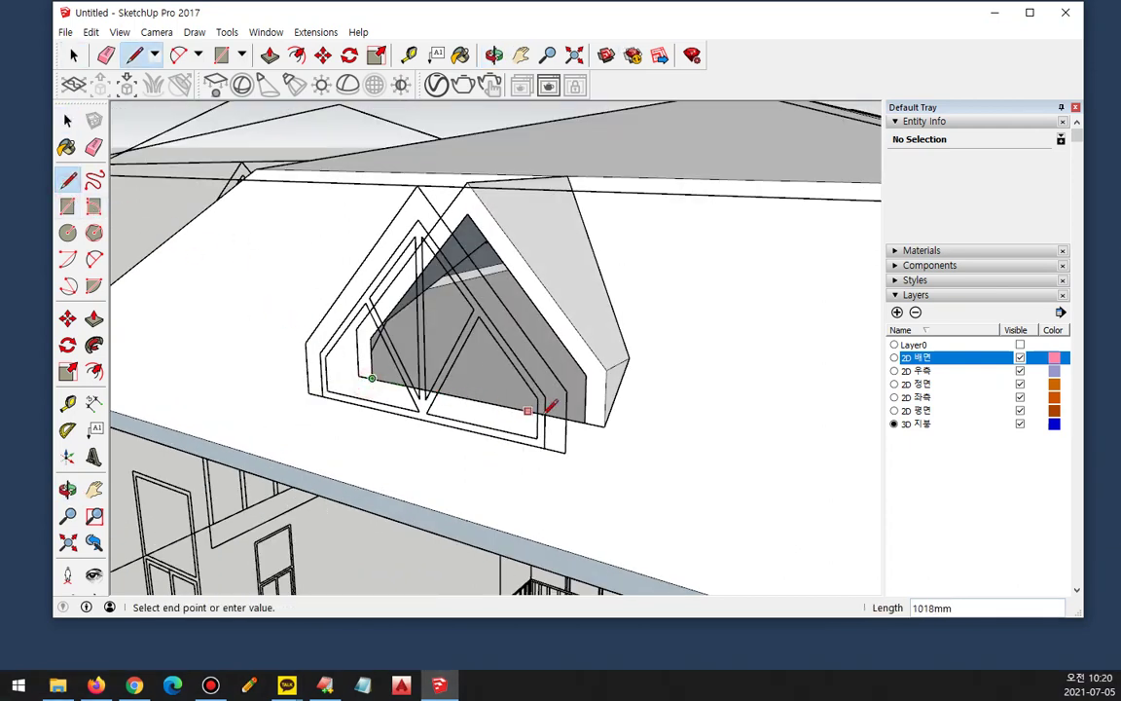
click(584, 421)
key(space)
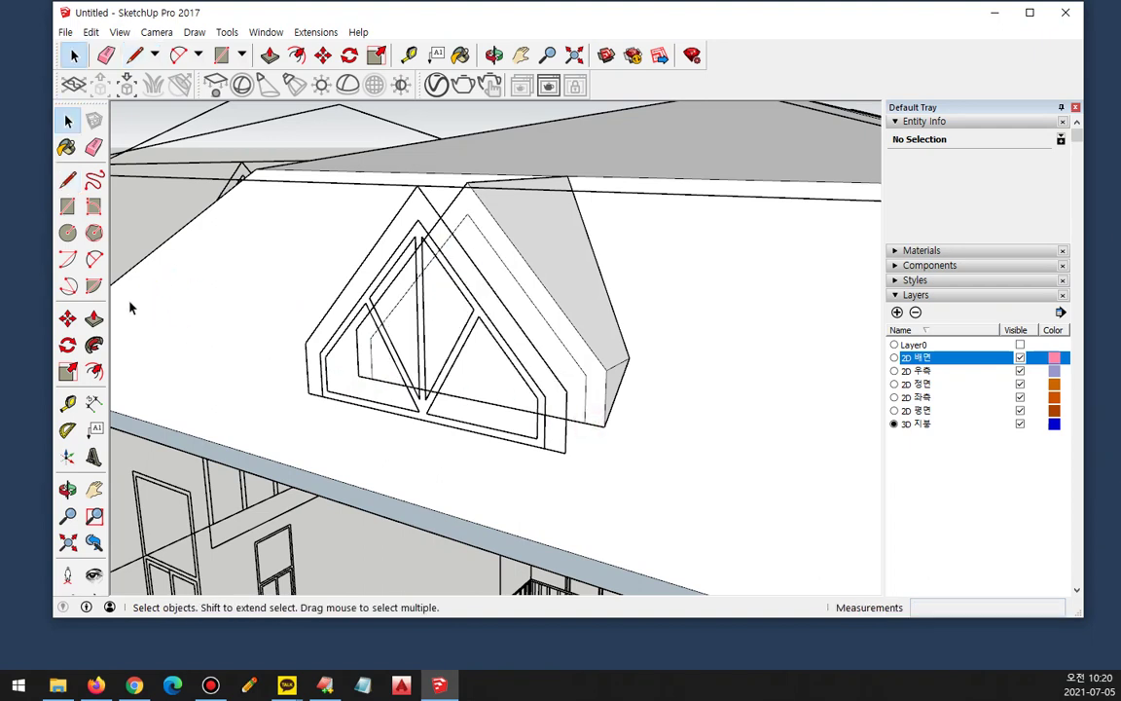
Step: Try to push the face inside the dormer frame about 327 mm inward and delete the recessed face
click(93, 319)
click(458, 379)
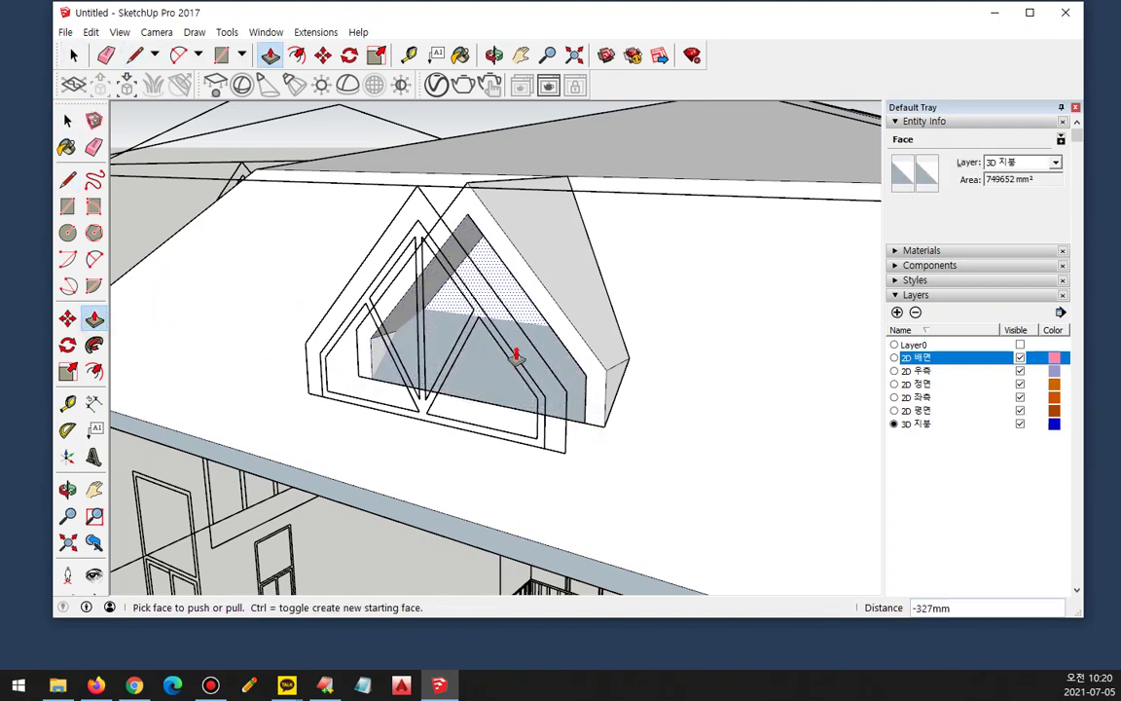
click(515, 357)
key(space)
middle_drag(493, 358, 526, 400)
click(516, 362)
key(Delete)
key(ctrl+z)
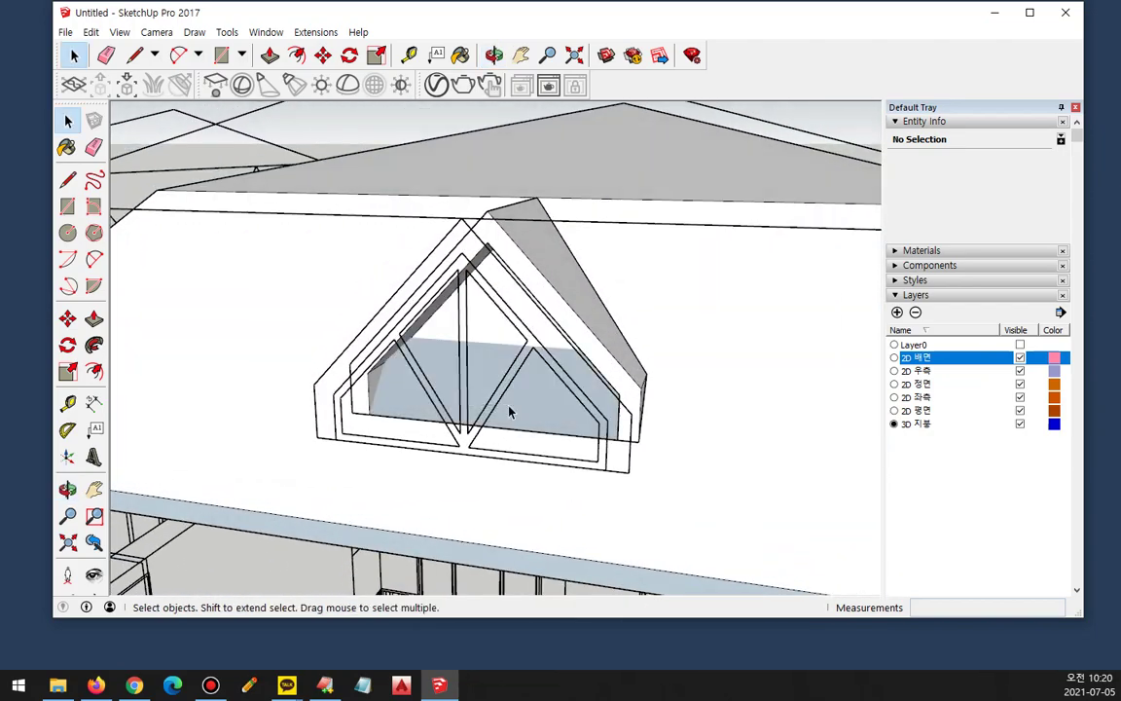
key(ctrl+y)
Step: Push the face inside the frame deep through the dormer into the roof and delete the resulting end face
middle_drag(514, 408, 418, 175)
scroll(421, 170, up, 3)
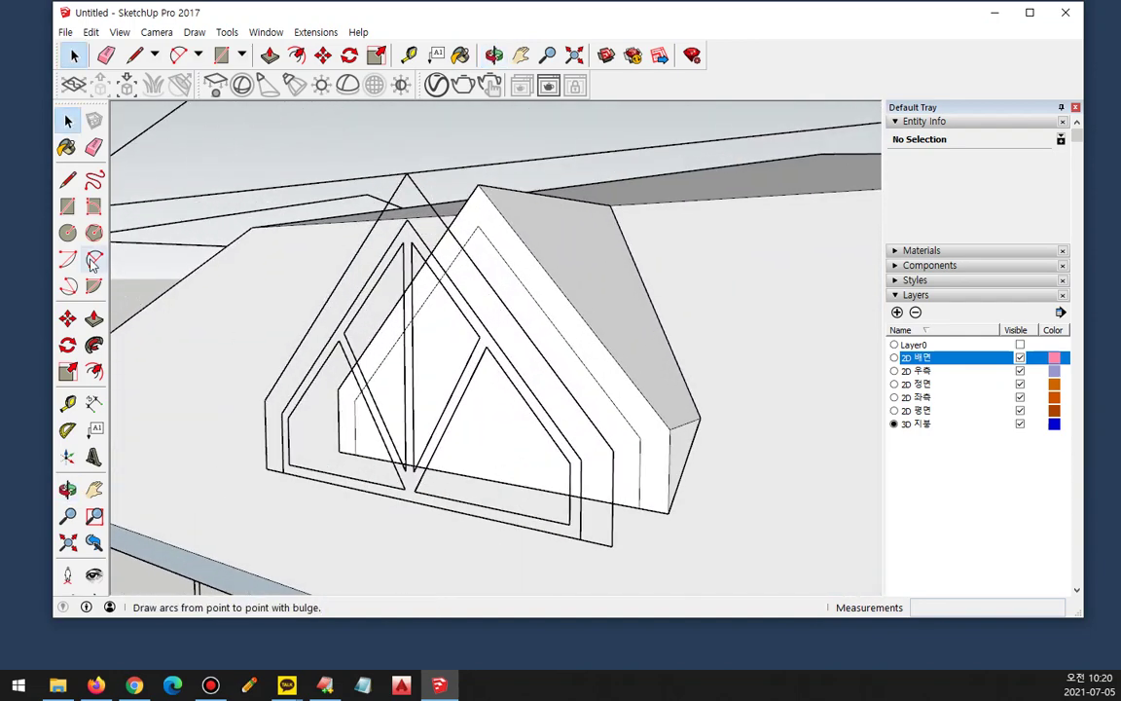
click(94, 321)
click(535, 395)
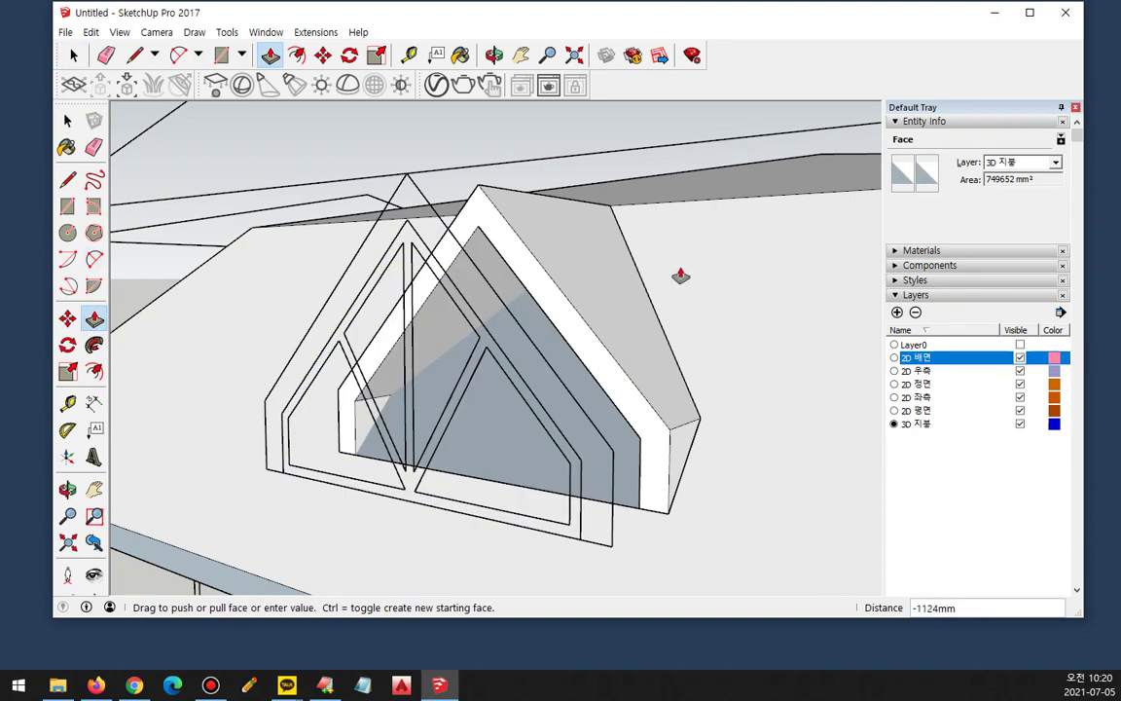
click(725, 204)
middle_drag(594, 323, 605, 335)
click(570, 400)
key(Delete)
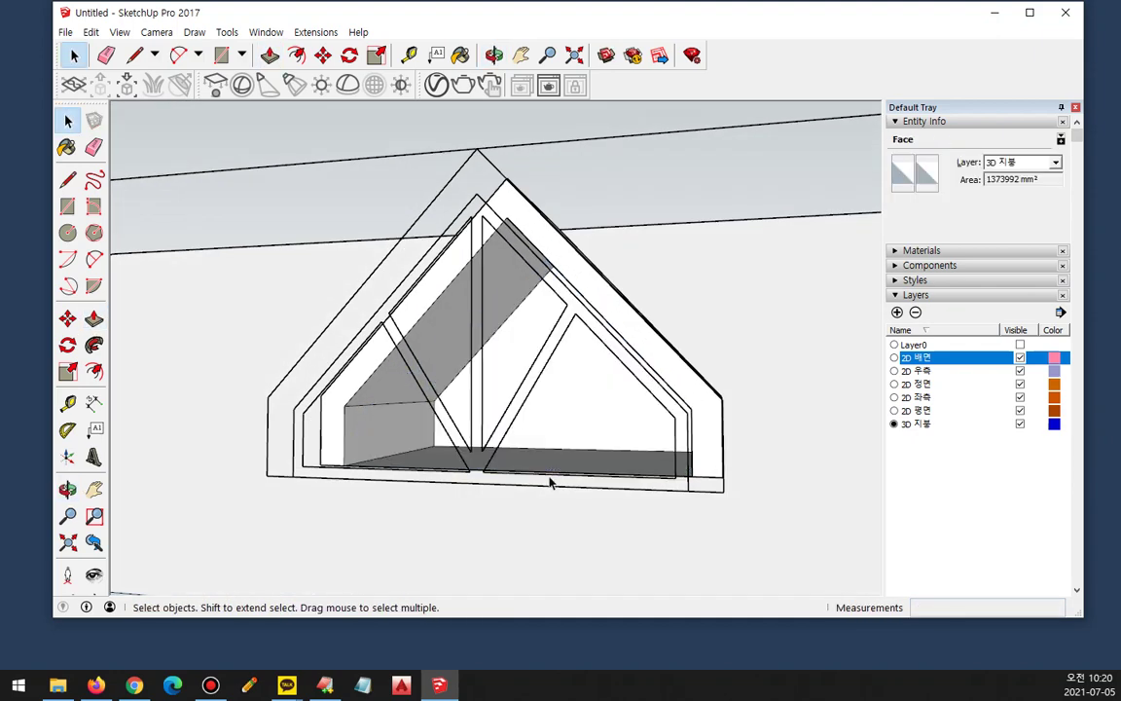
middle_drag(548, 475, 526, 467)
mouse_move(479, 504)
middle_down()
mouse_move(460, 535)
mouse_move(464, 504)
middle_up()
drag(551, 507, 519, 473)
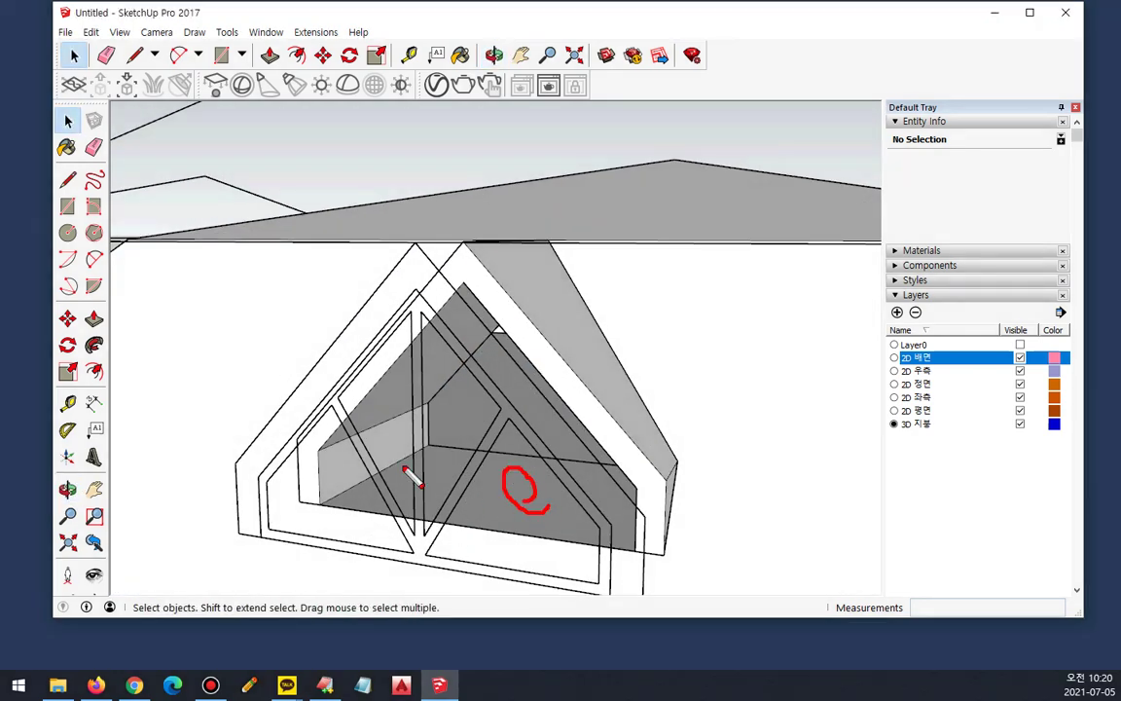
mouse_move(309, 495)
mouse_down()
mouse_move(314, 409)
mouse_move(456, 260)
mouse_move(616, 485)
mouse_up()
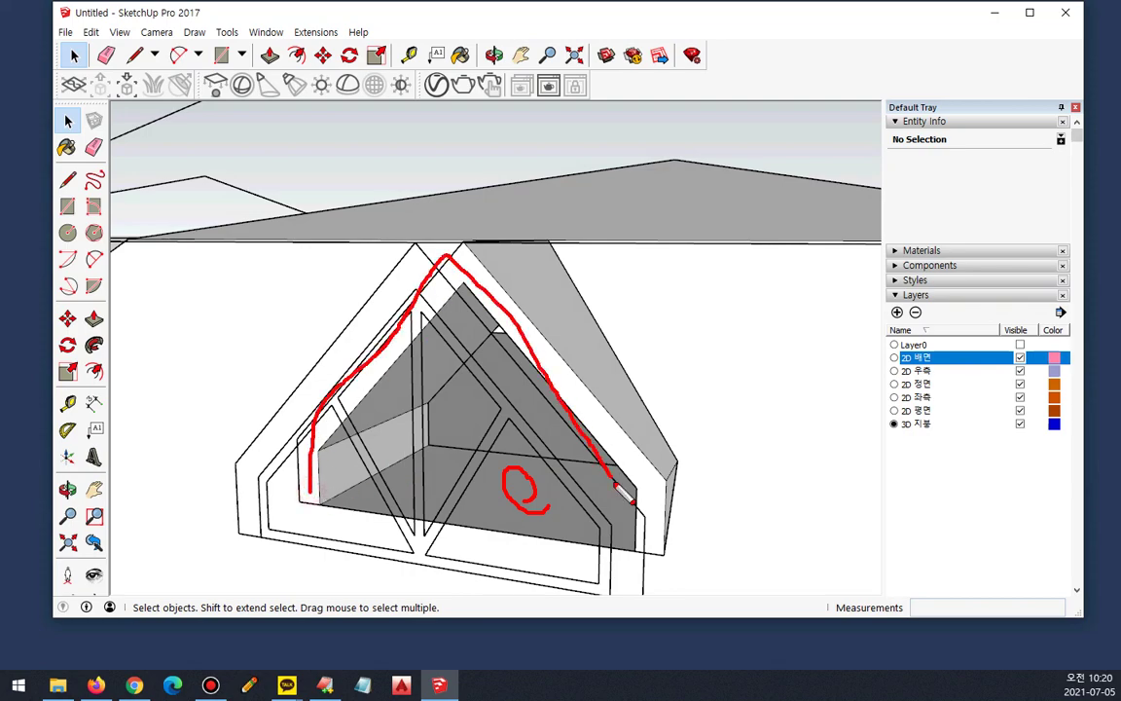
drag(630, 549, 356, 495)
mouse_move(417, 520)
middle_down()
mouse_move(503, 460)
mouse_move(520, 382)
mouse_move(458, 394)
middle_up()
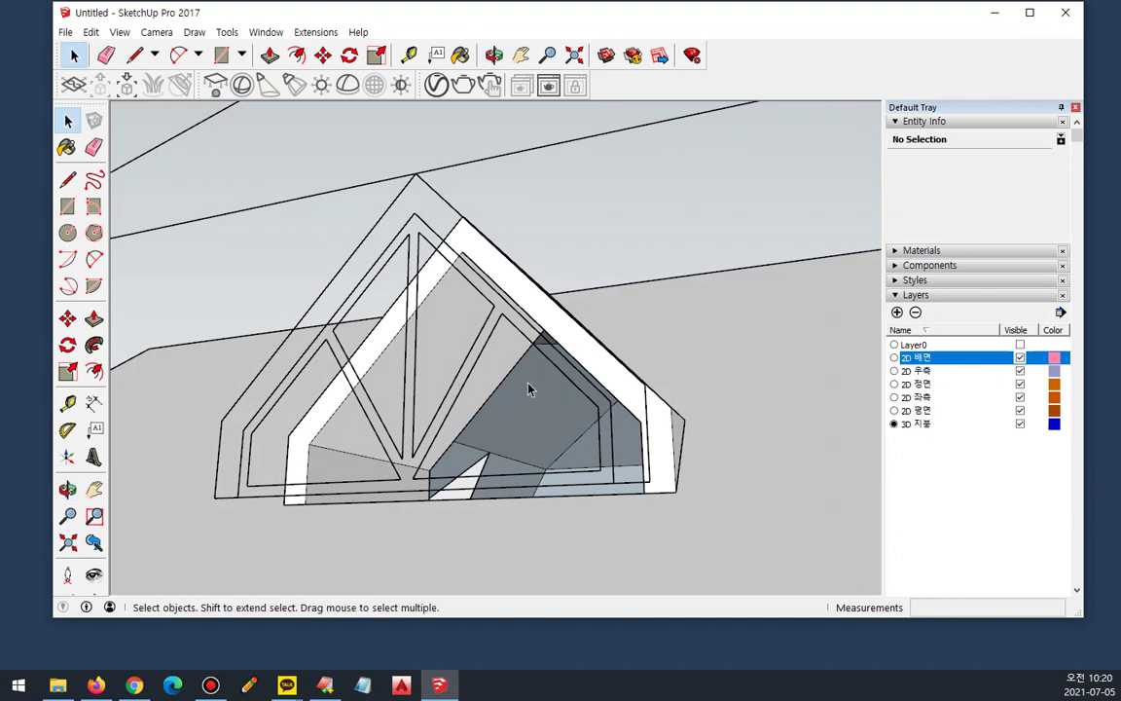
mouse_move(580, 298)
mouse_down()
mouse_move(408, 450)
mouse_move(402, 498)
mouse_move(425, 431)
mouse_move(570, 316)
mouse_up()
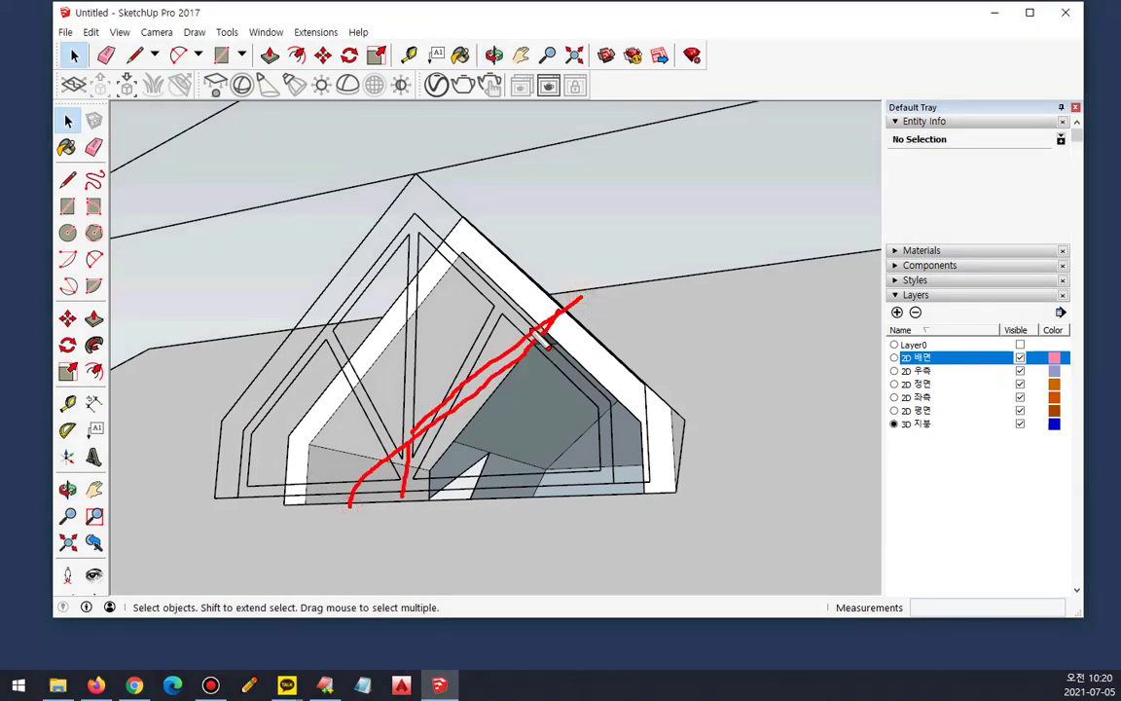
mouse_move(457, 443)
middle_down()
mouse_move(476, 417)
mouse_move(445, 511)
mouse_move(448, 540)
mouse_move(634, 443)
mouse_move(675, 435)
mouse_move(678, 412)
mouse_move(498, 456)
mouse_move(395, 460)
mouse_move(381, 500)
mouse_move(393, 523)
middle_up()
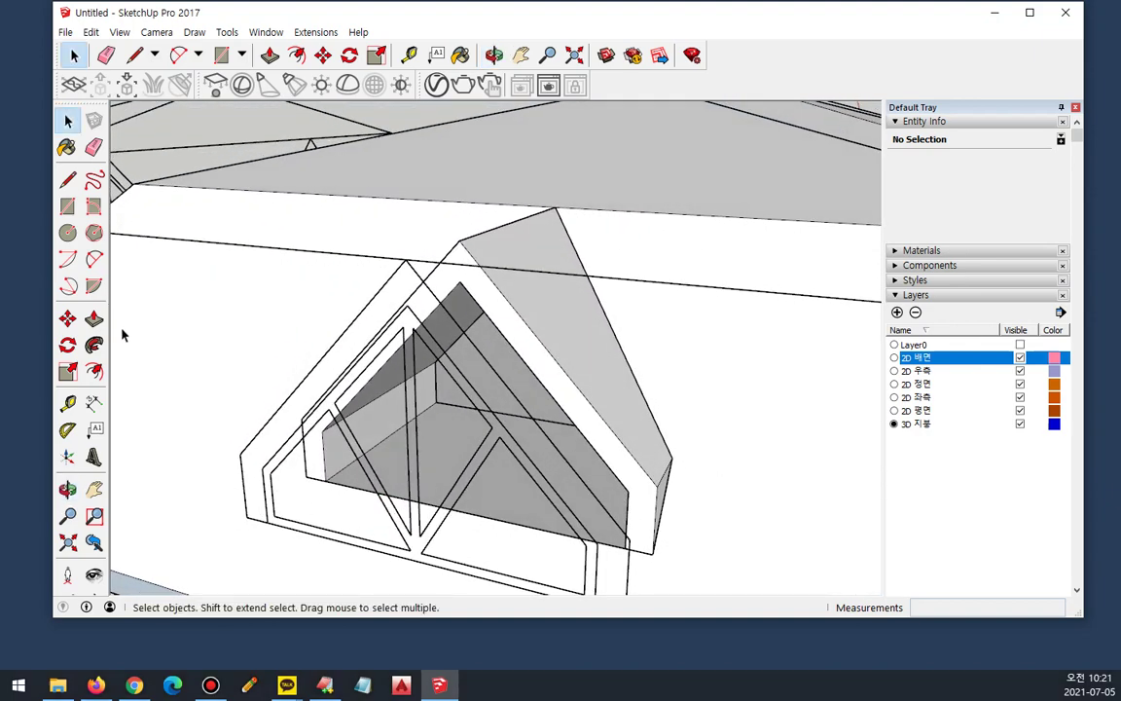
Step: Make the entire connected dormer geometry a group
triple_click(543, 308)
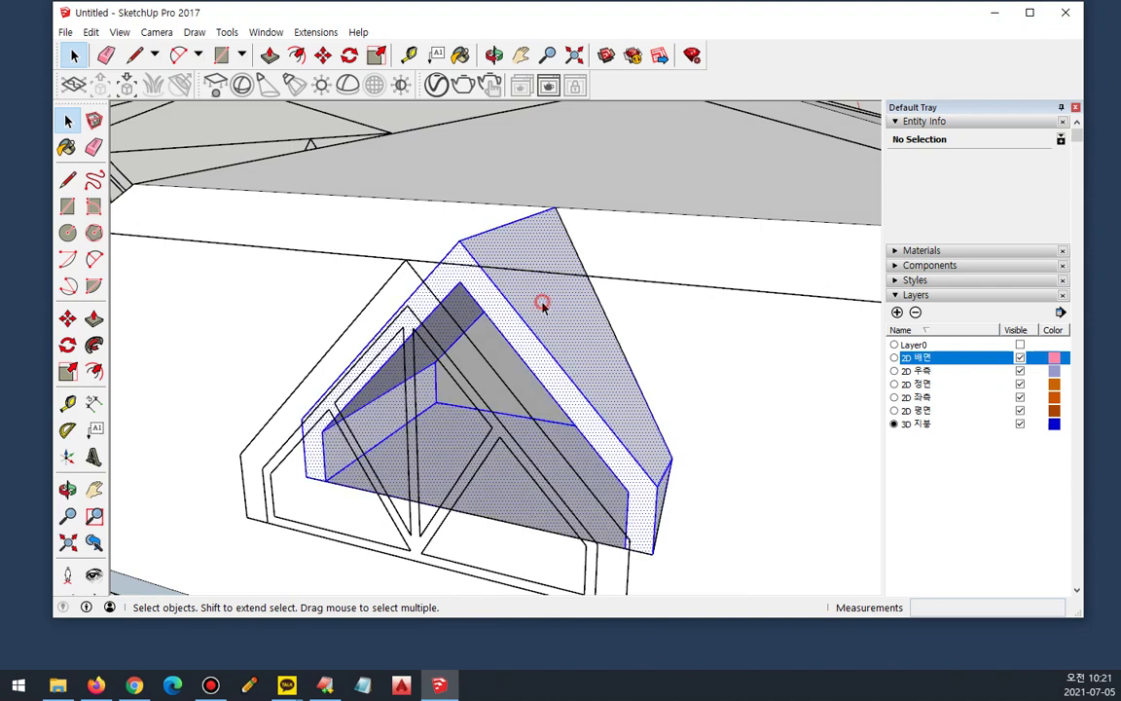
right_click(543, 306)
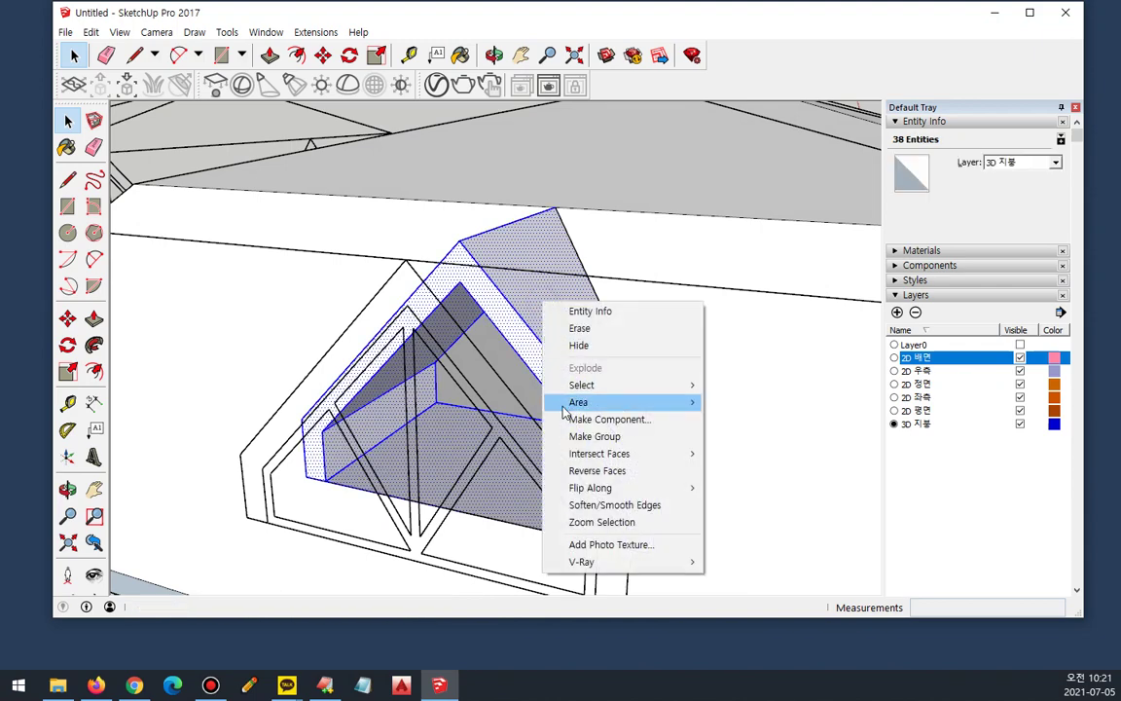
click(574, 437)
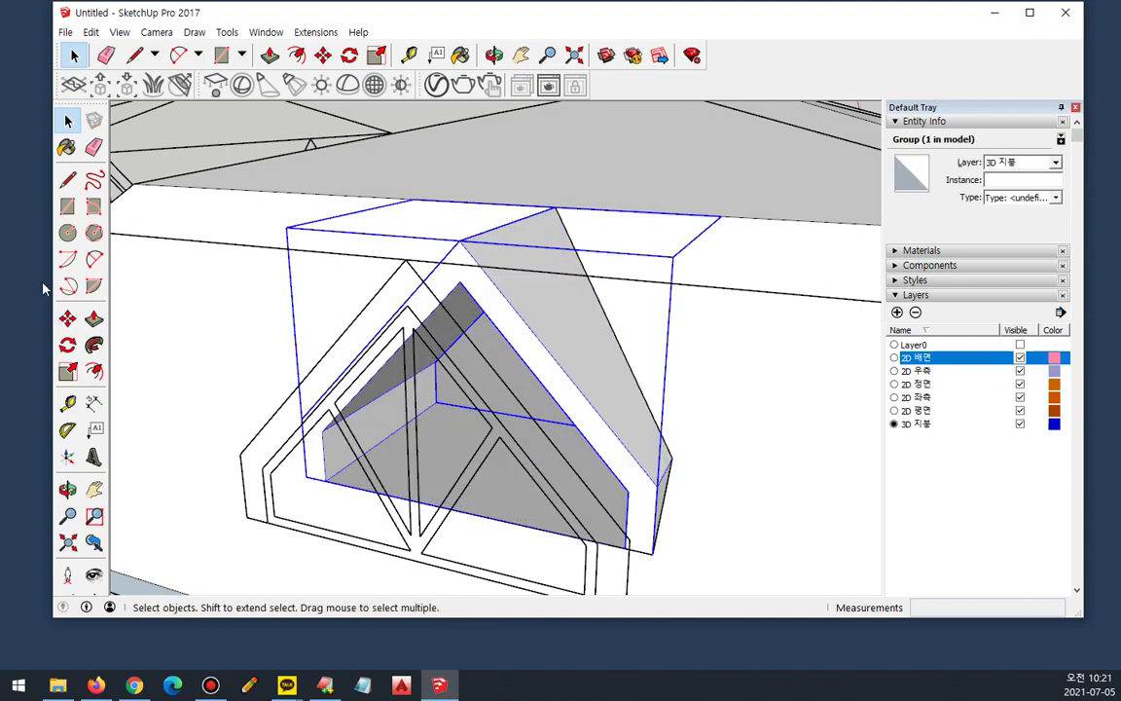
Step: Trace the outer outline of the dormer window frame on the 2D elevation with lines, closing it into a face
click(70, 182)
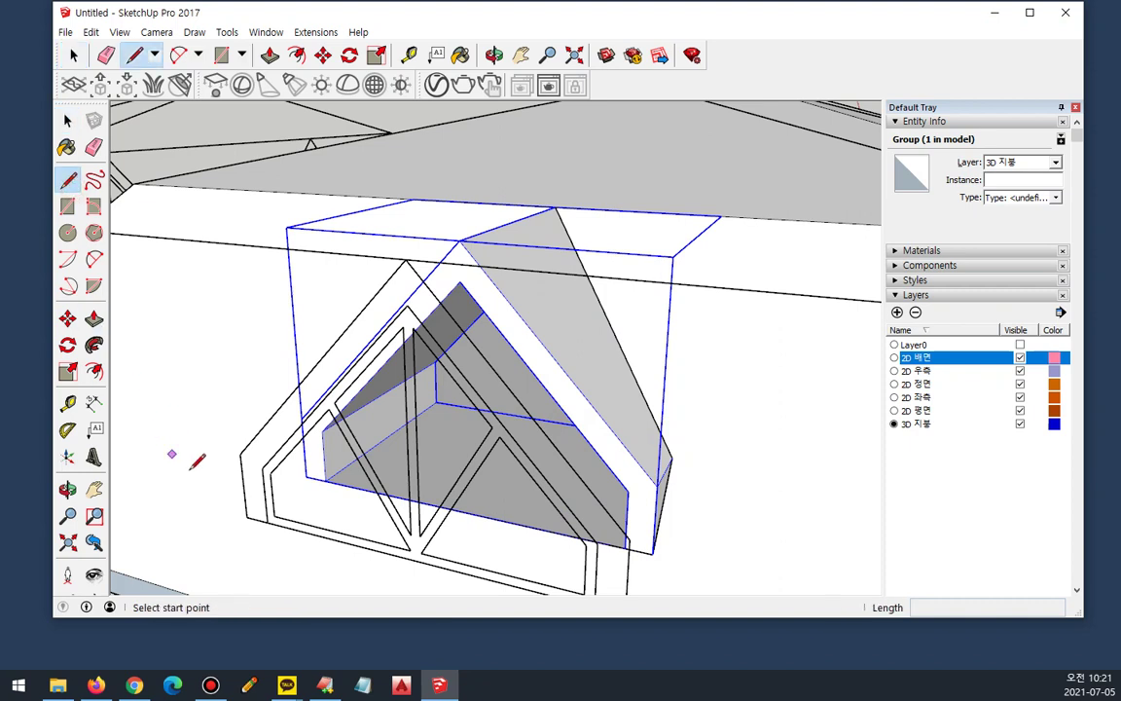
click(267, 522)
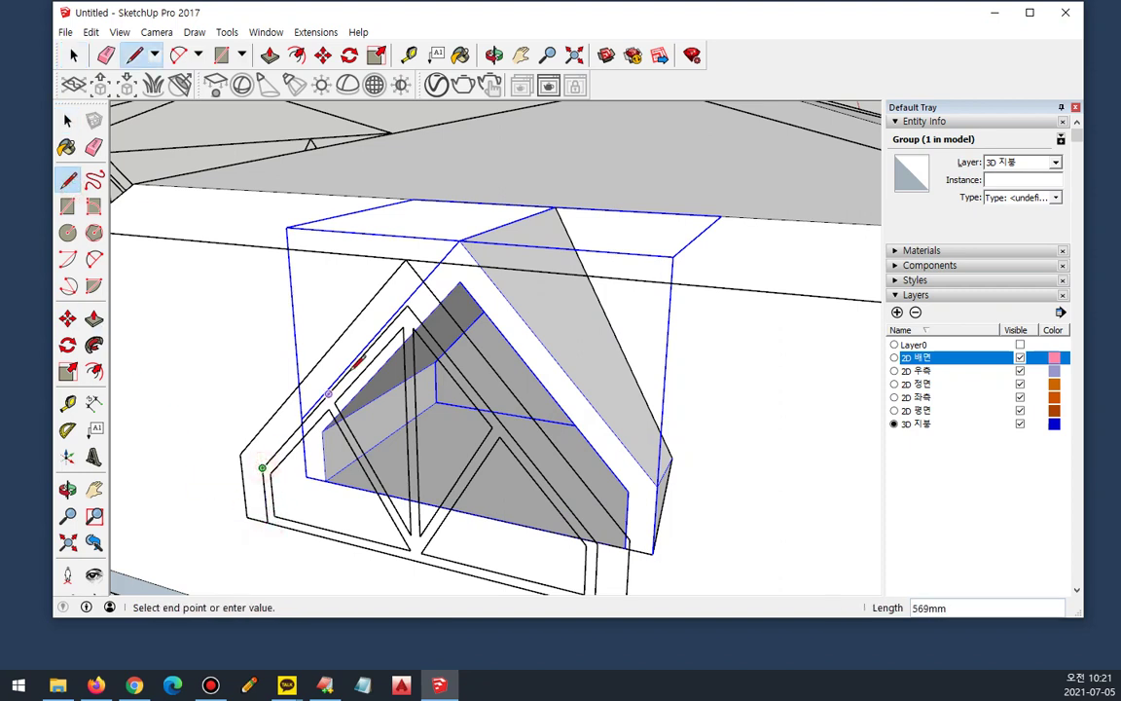
click(407, 305)
click(597, 541)
scroll(604, 577, down, 2)
scroll(607, 578, up, 1)
scroll(615, 571, down, 1)
shift+middle_drag(613, 564, 602, 452)
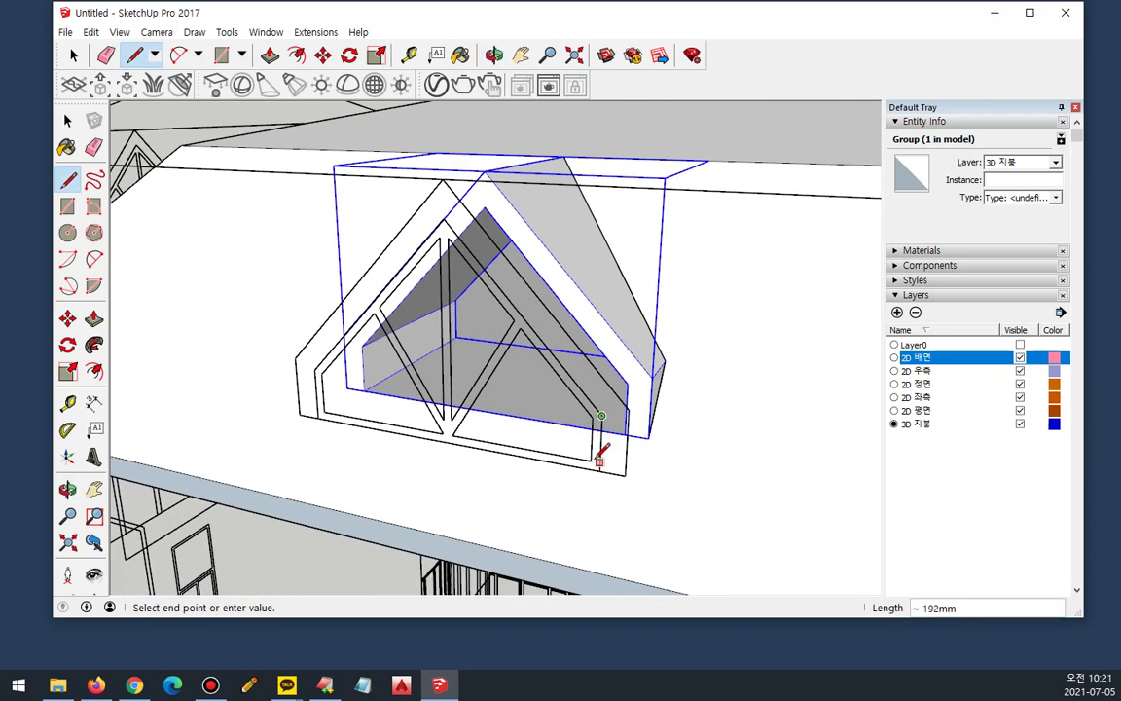
click(599, 471)
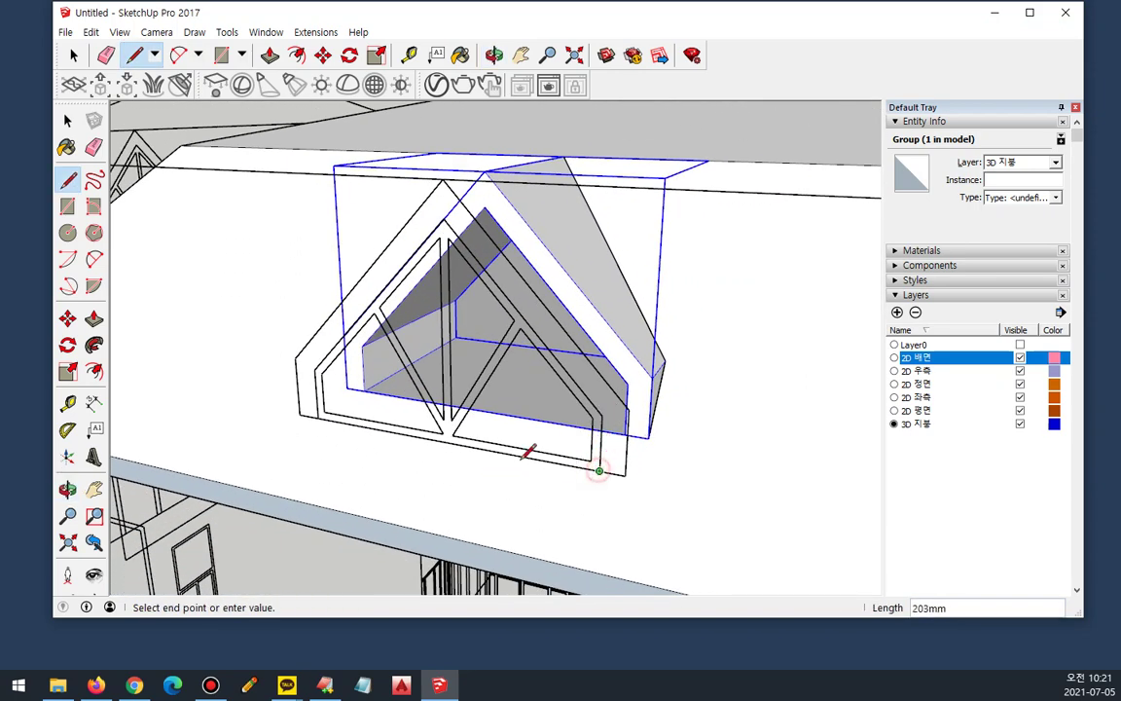
click(319, 417)
Step: Trace the two left pane openings of the window frame with lines to split them from the frame face
click(442, 426)
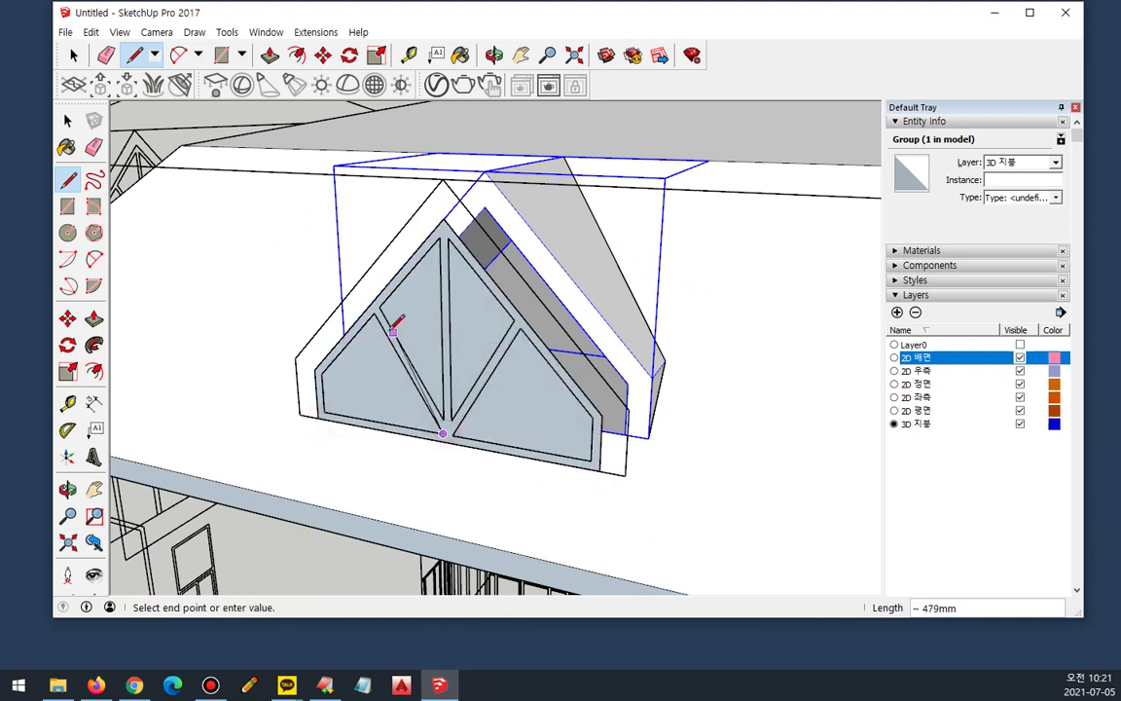
click(321, 373)
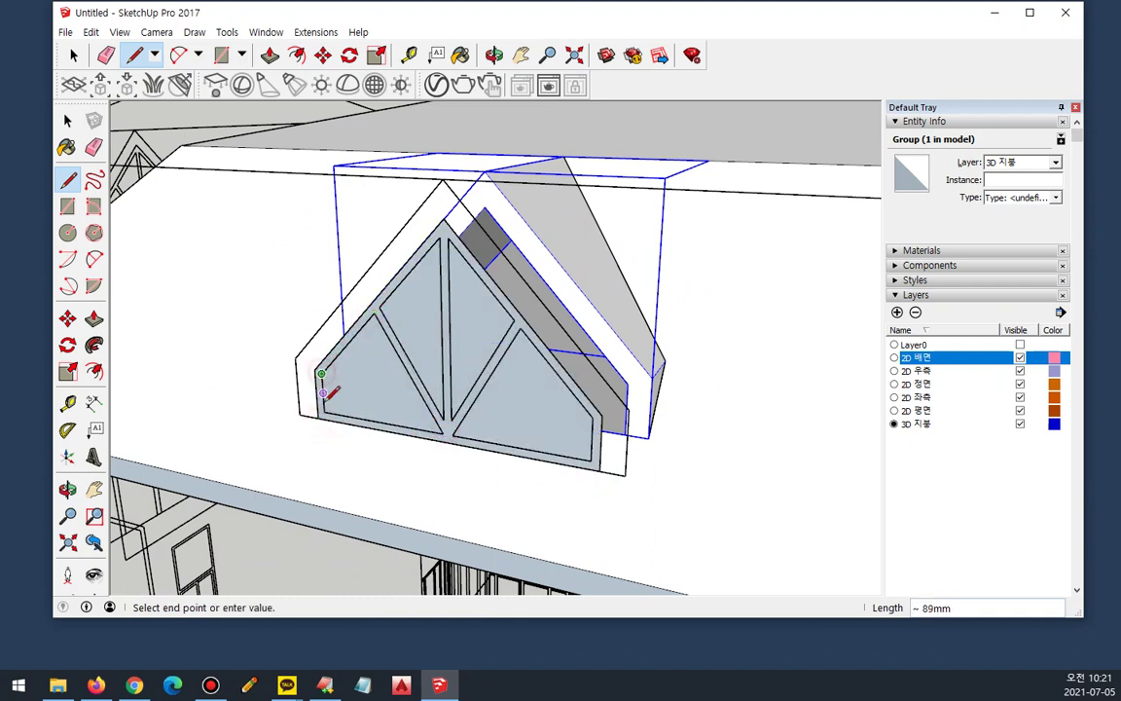
click(443, 420)
click(443, 420)
click(440, 237)
click(378, 307)
click(443, 421)
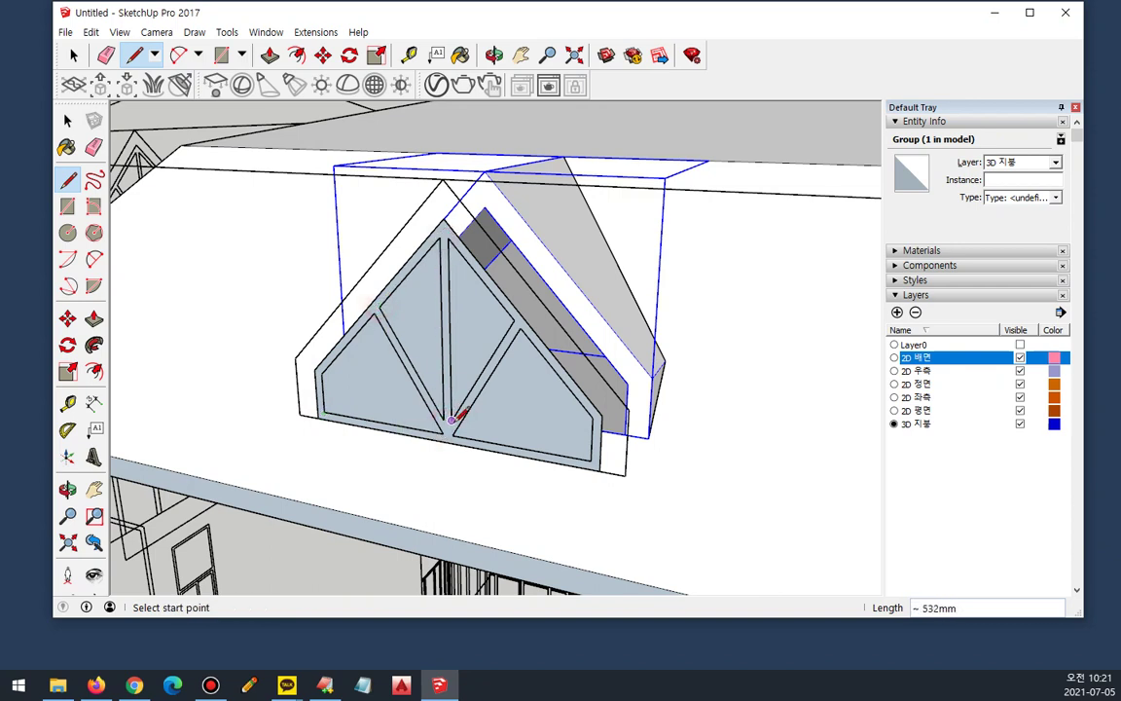
Step: Trace the two right pane openings of the window frame with lines to split them from the frame face
click(450, 420)
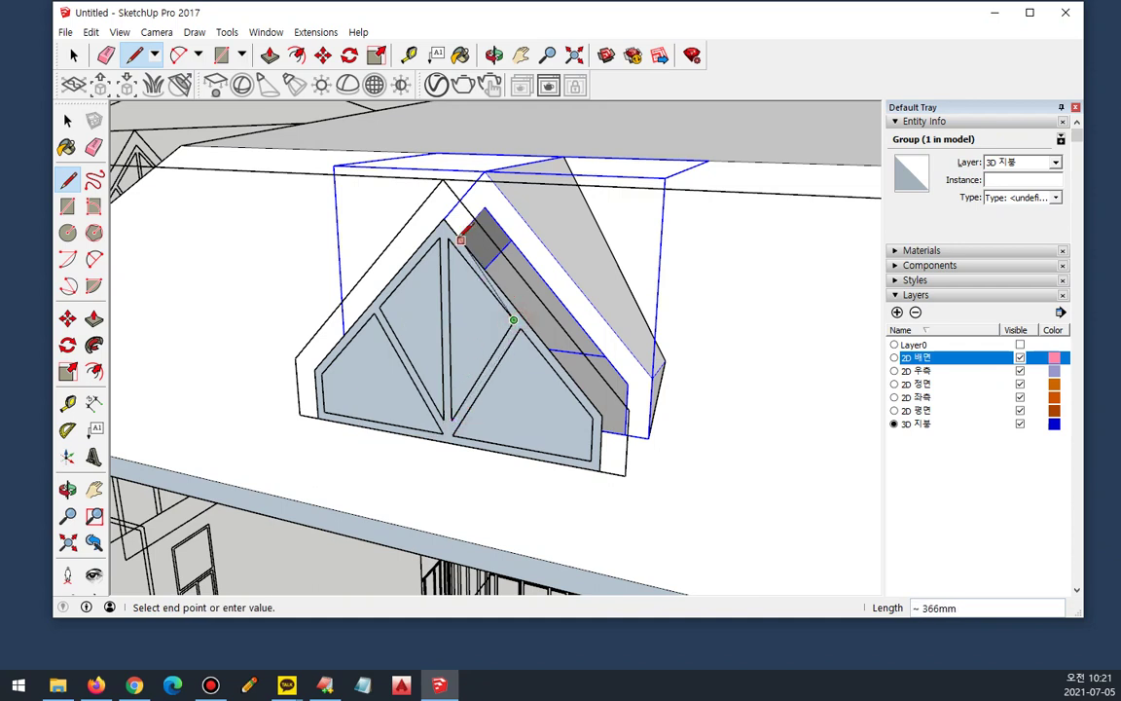
click(447, 237)
click(451, 420)
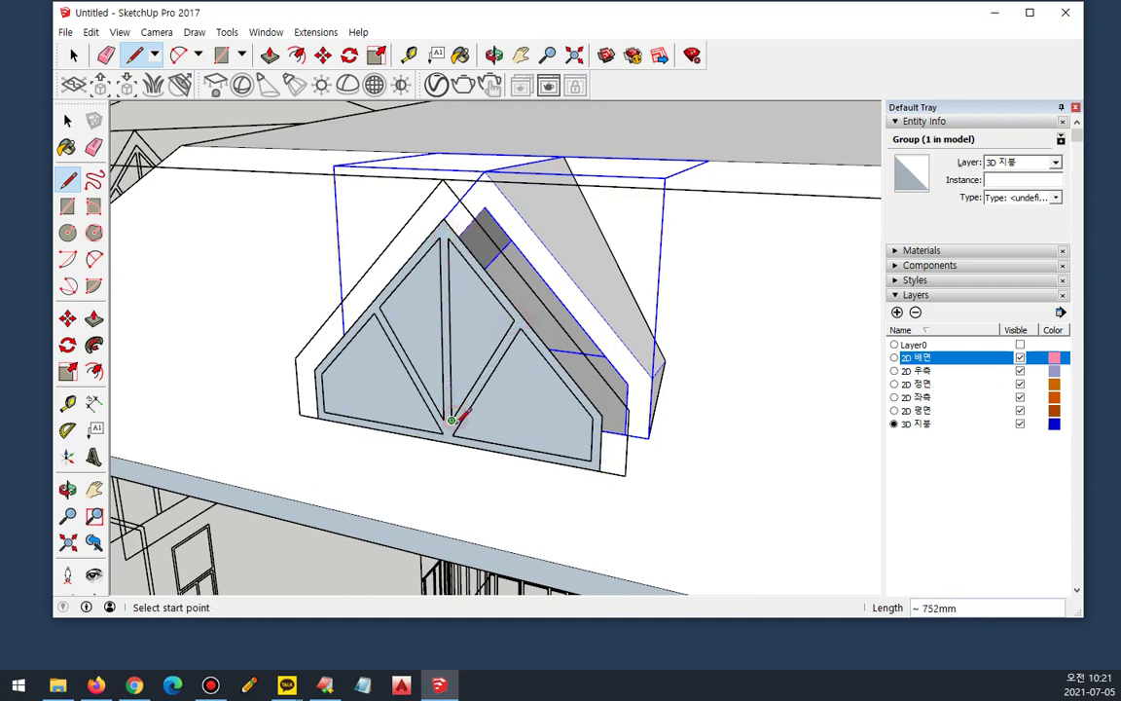
click(451, 434)
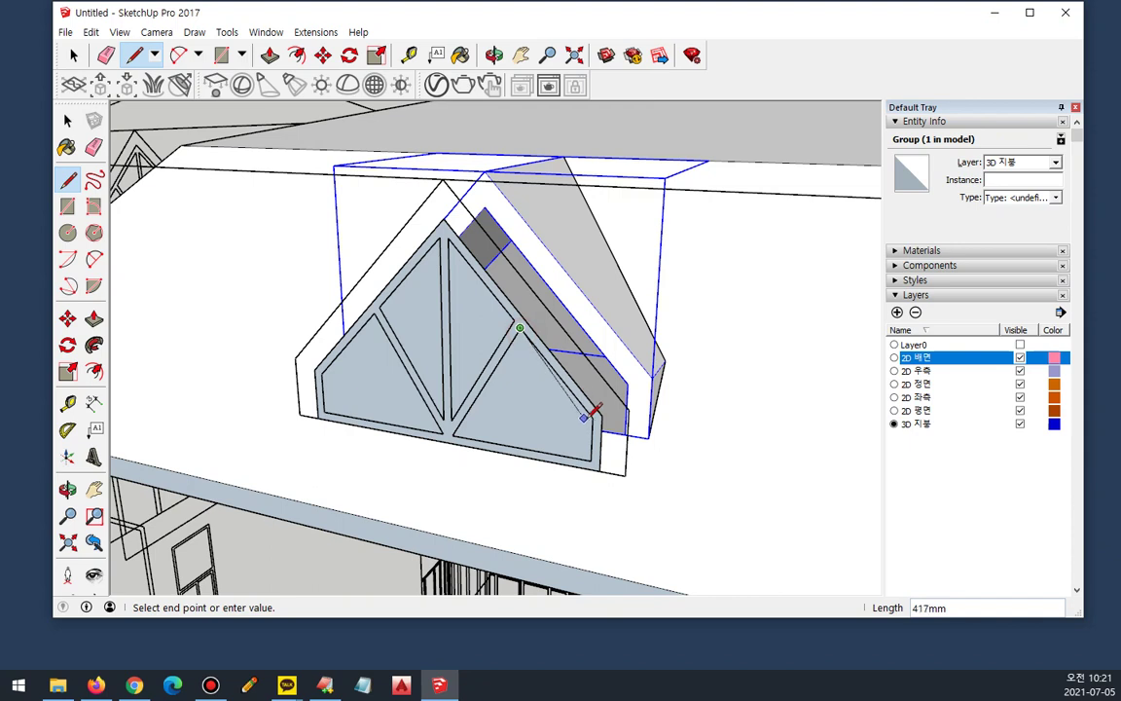
click(591, 416)
click(451, 434)
Step: Delete the four pane faces so that only the window frame's face remains
key(space)
click(498, 403)
key(Delete)
click(475, 338)
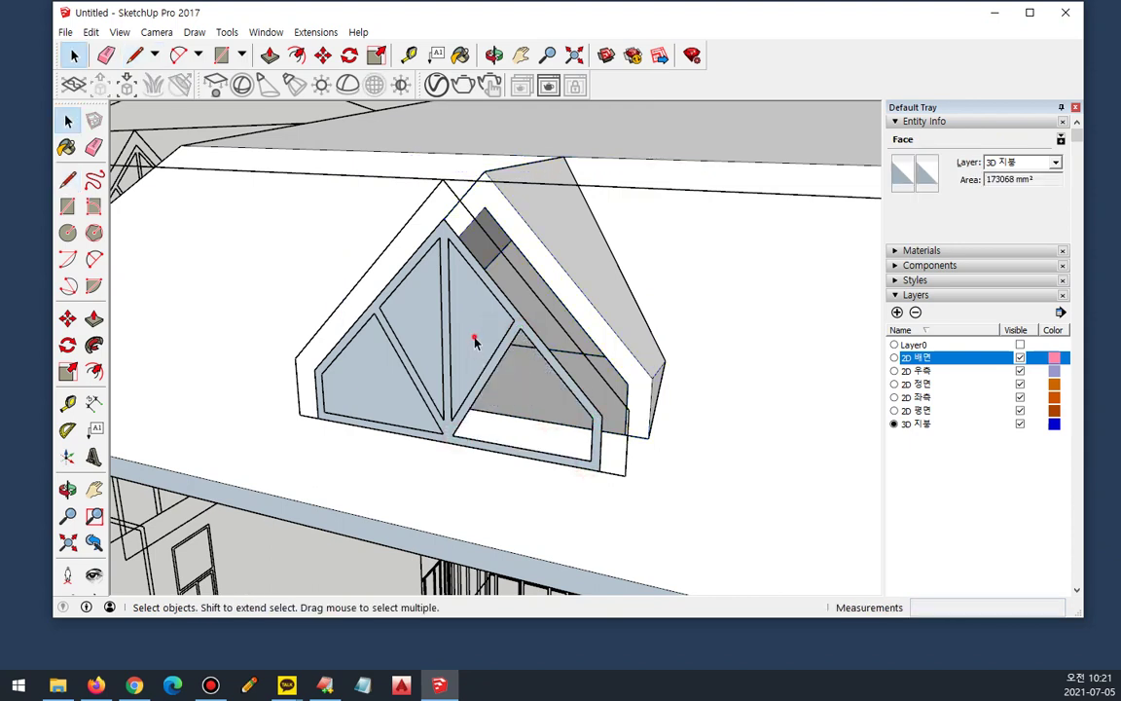
key(Delete)
click(425, 337)
key(Delete)
click(380, 383)
key(Delete)
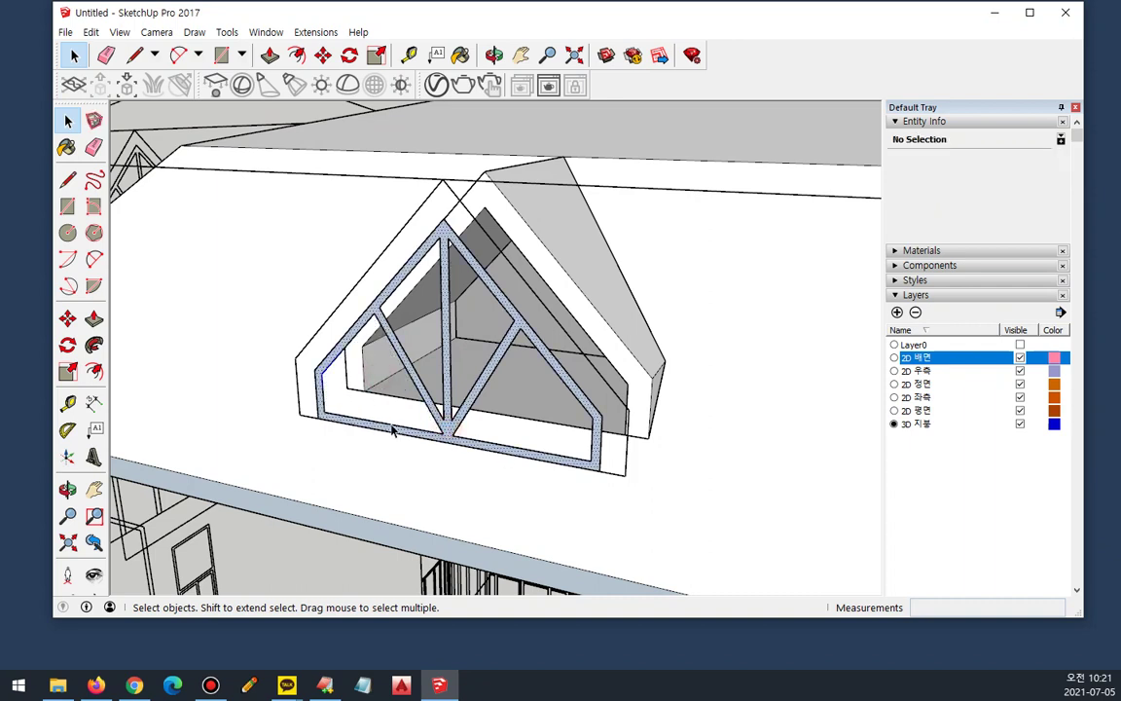
Step: Extrude the window frame face 80 mm with Push/Pull
double_click(413, 381)
click(93, 318)
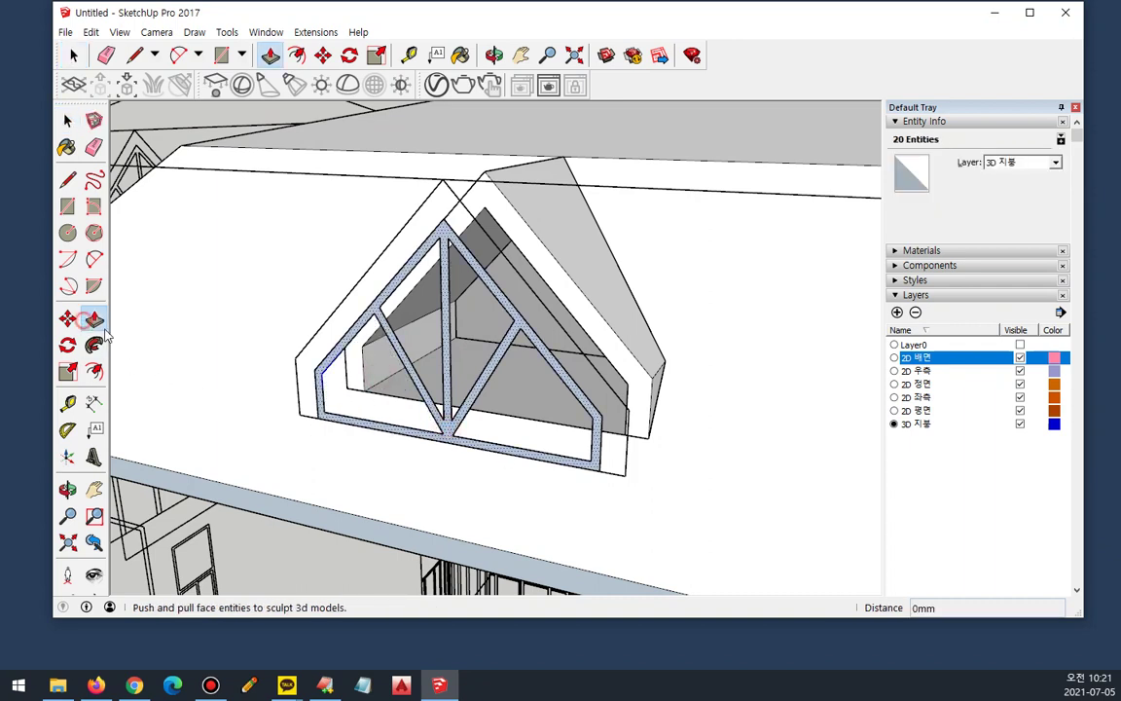
click(324, 412)
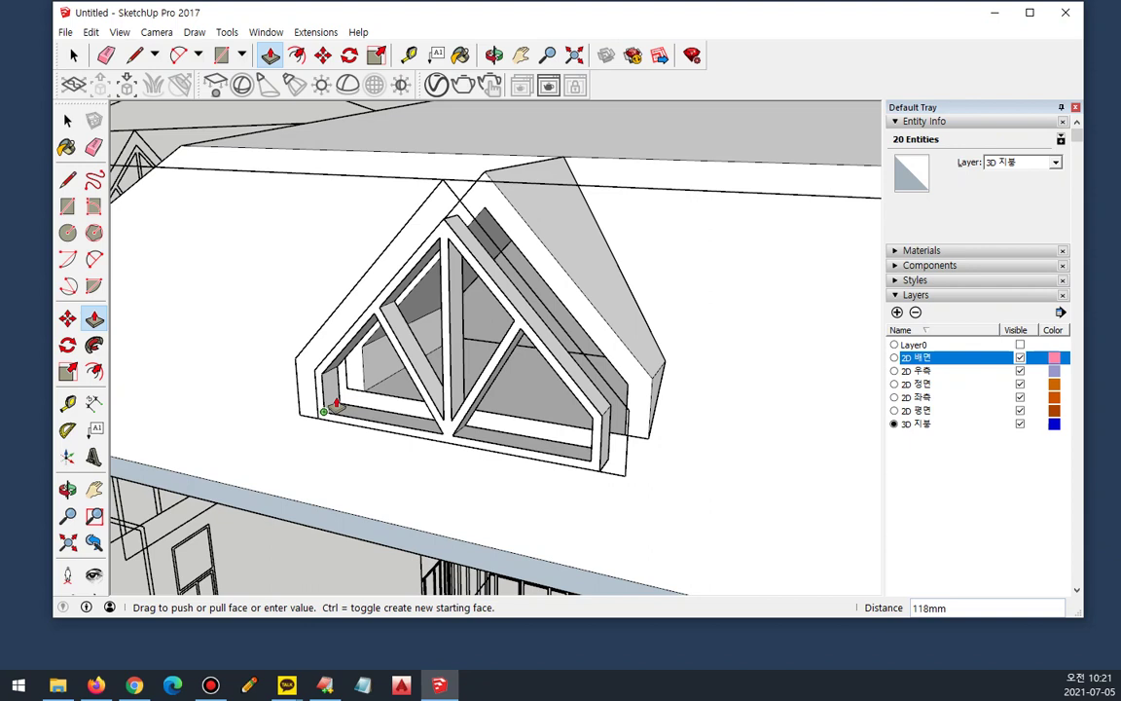
key(Return)
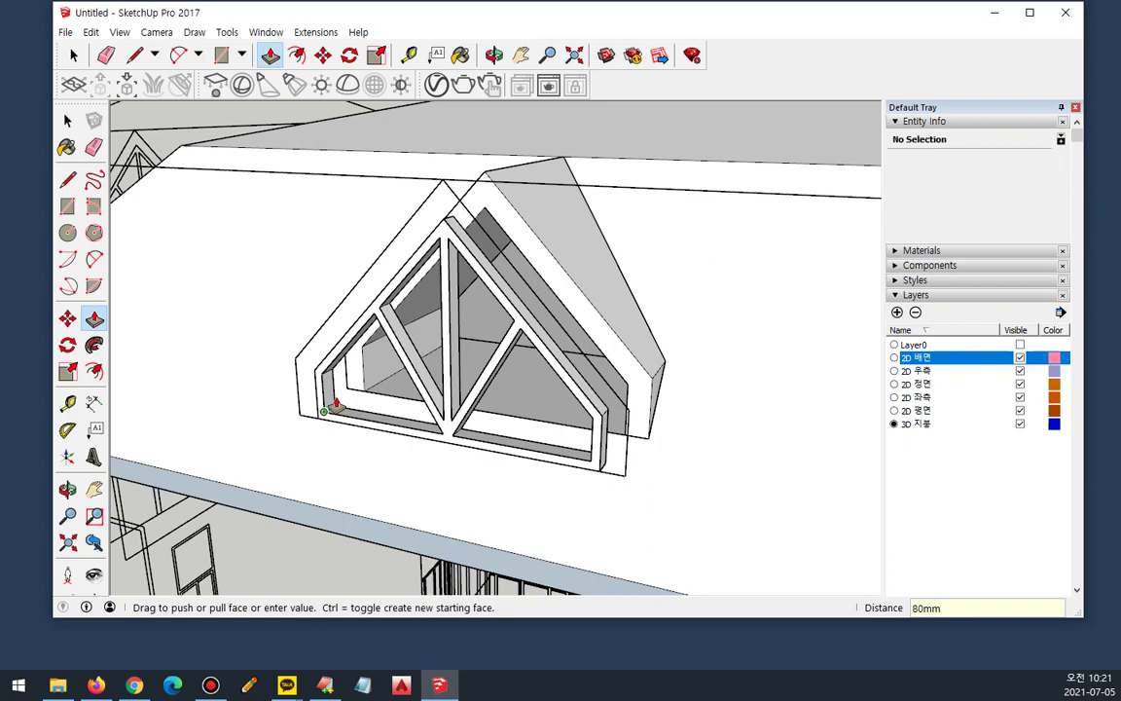
Step: Make the entire extruded window frame a group
key(space)
triple_click(330, 413)
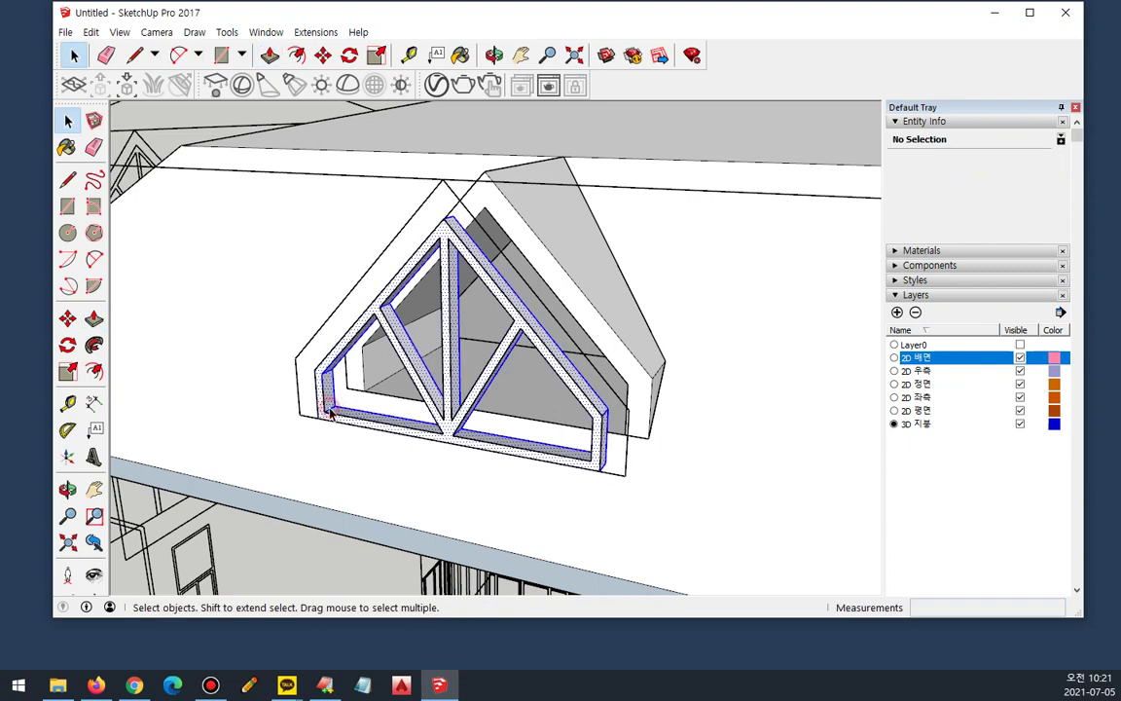
right_click(449, 428)
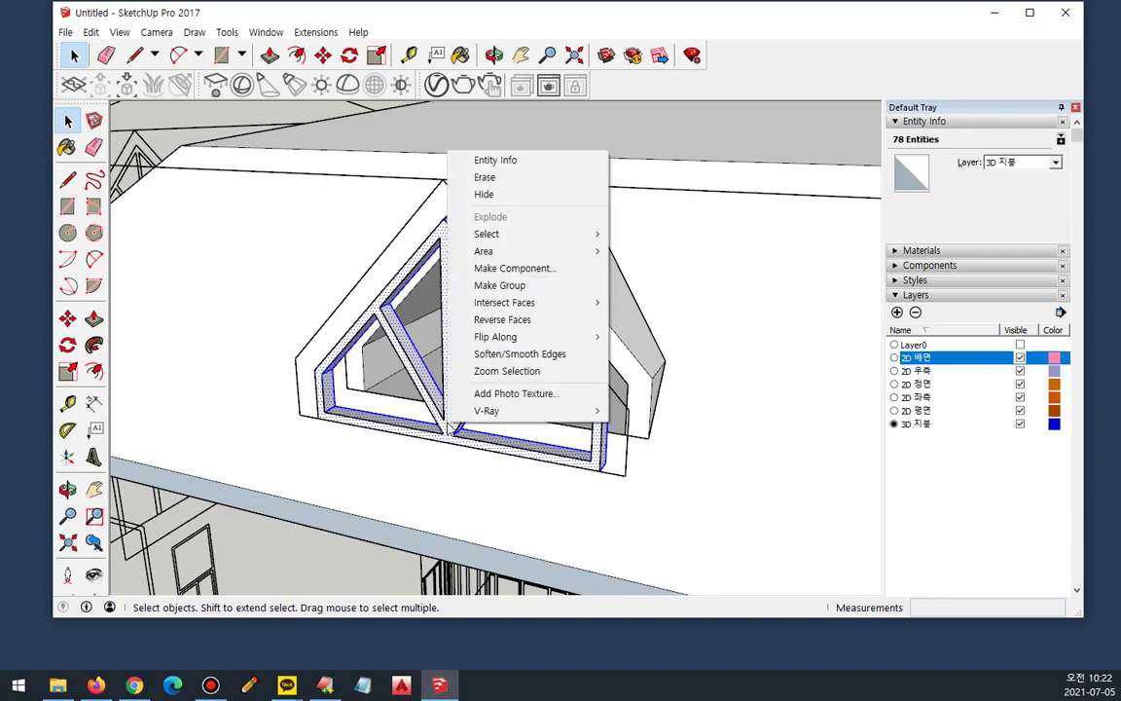
click(499, 285)
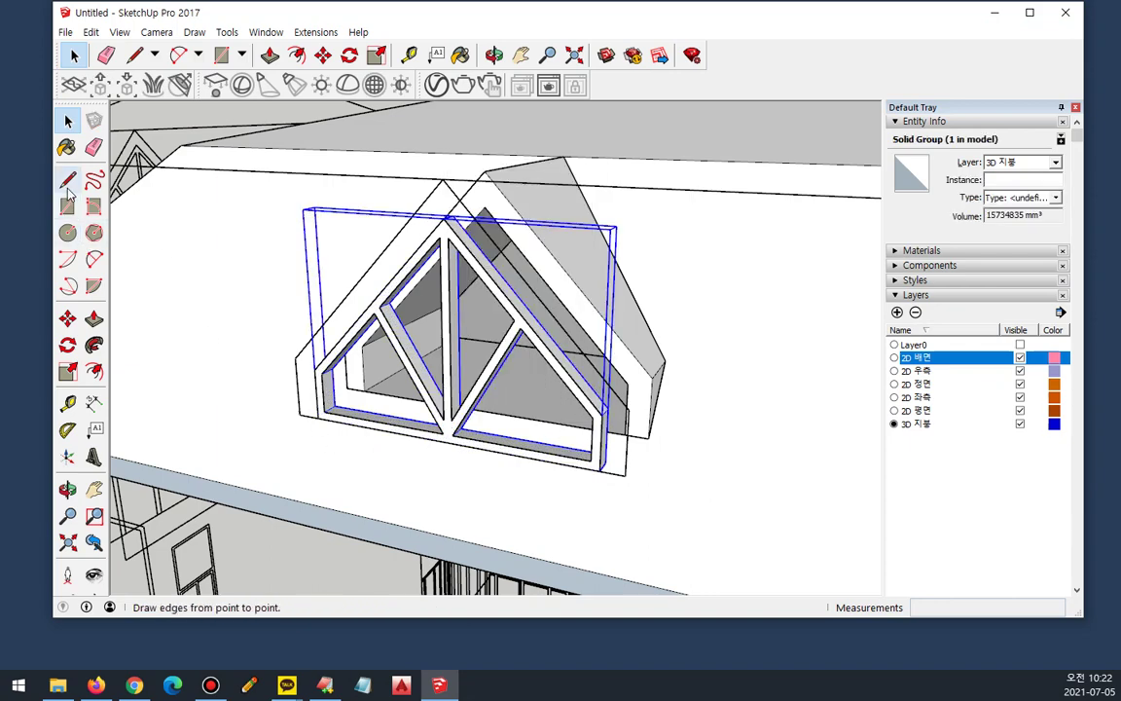
Step: Move the window frame group by its front lower-left corner to the lower-left front corner of the dormer opening
click(67, 318)
scroll(291, 403, up, 1)
scroll(291, 403, up, 1)
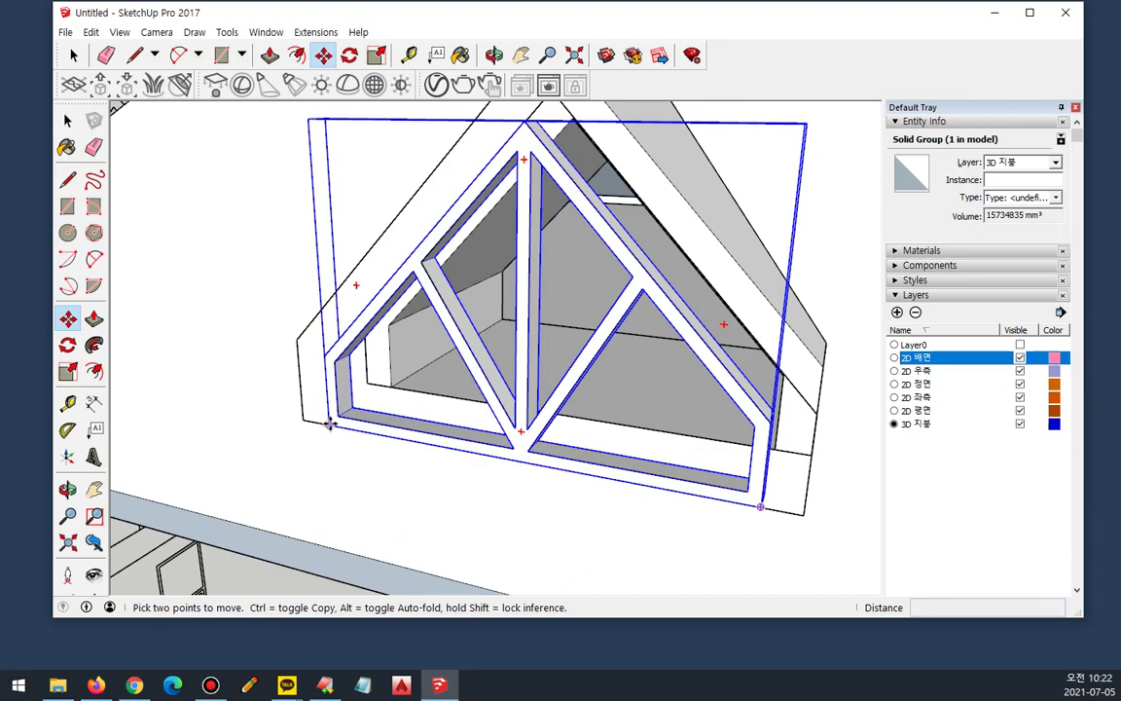
click(332, 424)
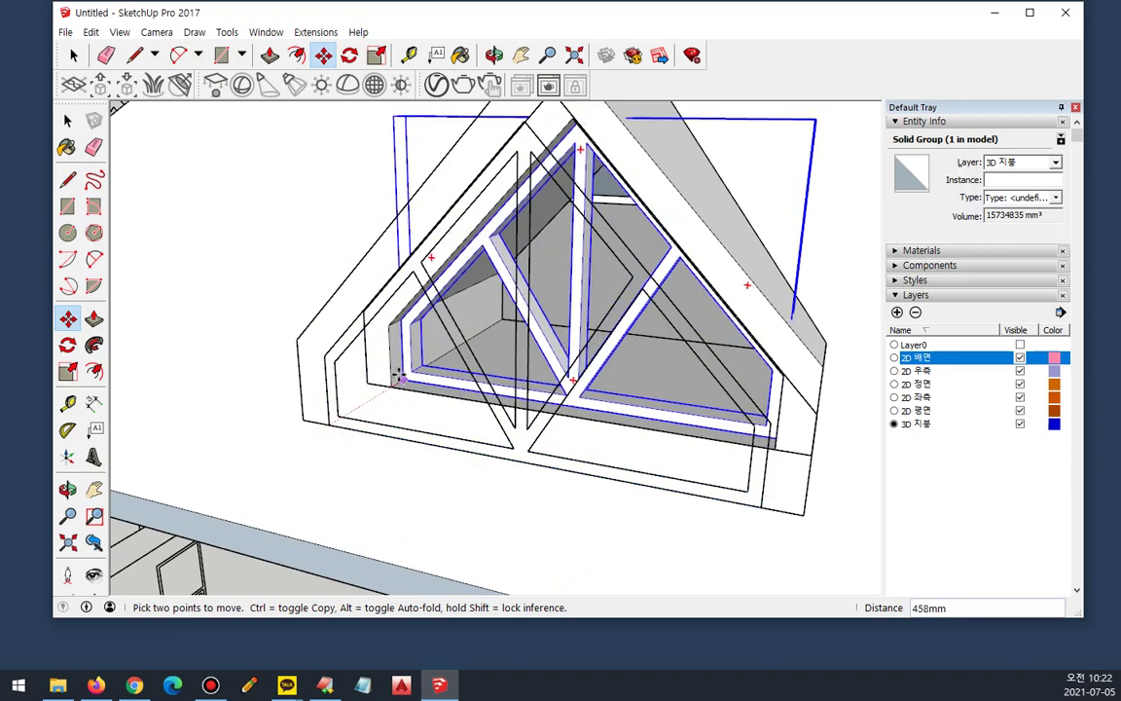
middle_drag(418, 365, 386, 415)
scroll(391, 378, up, 2)
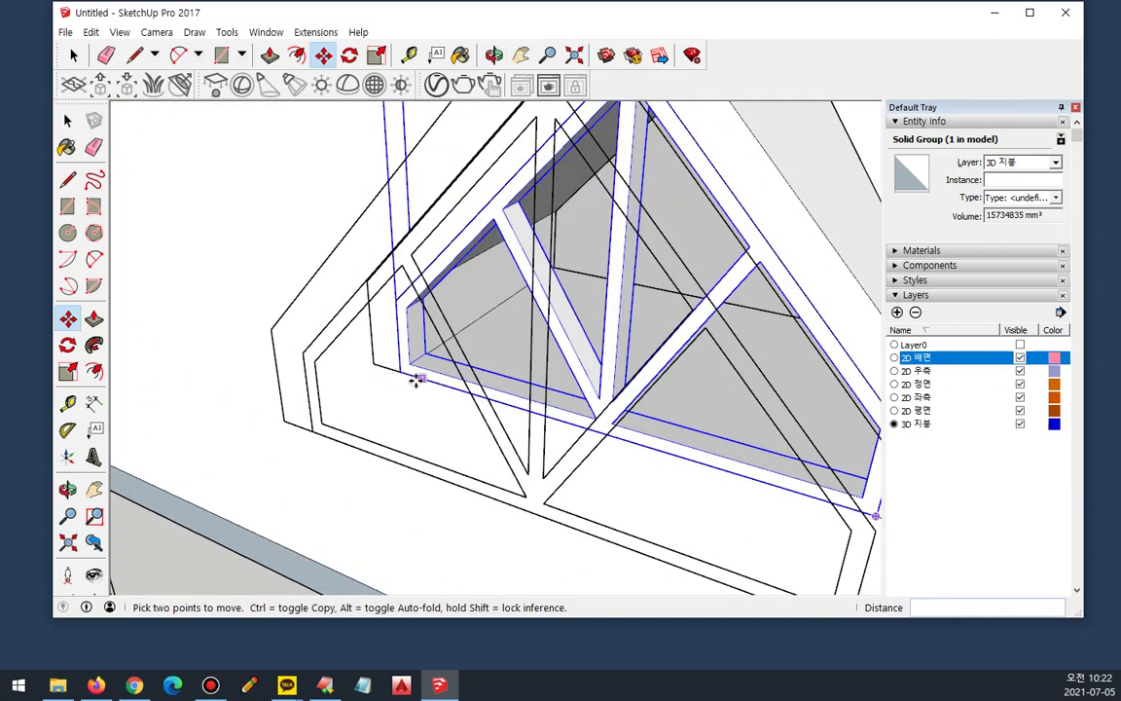
Step: Move the window frame group 100 mm inward along the depth of the dormer opening
click(402, 372)
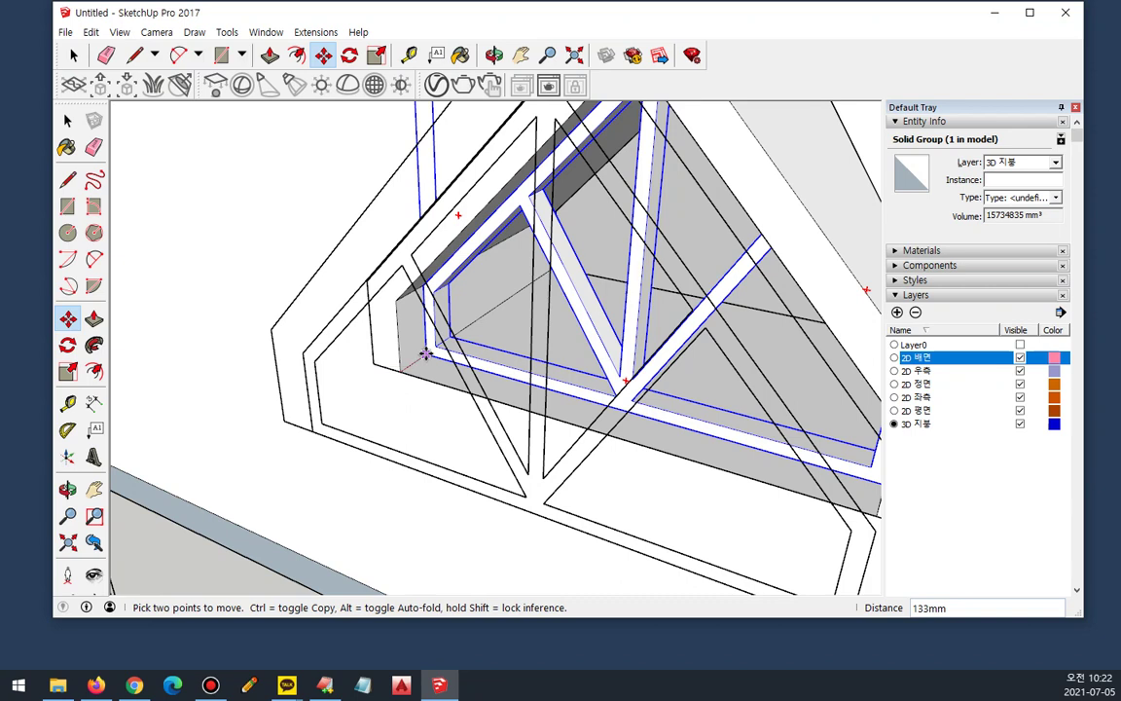
key(Return)
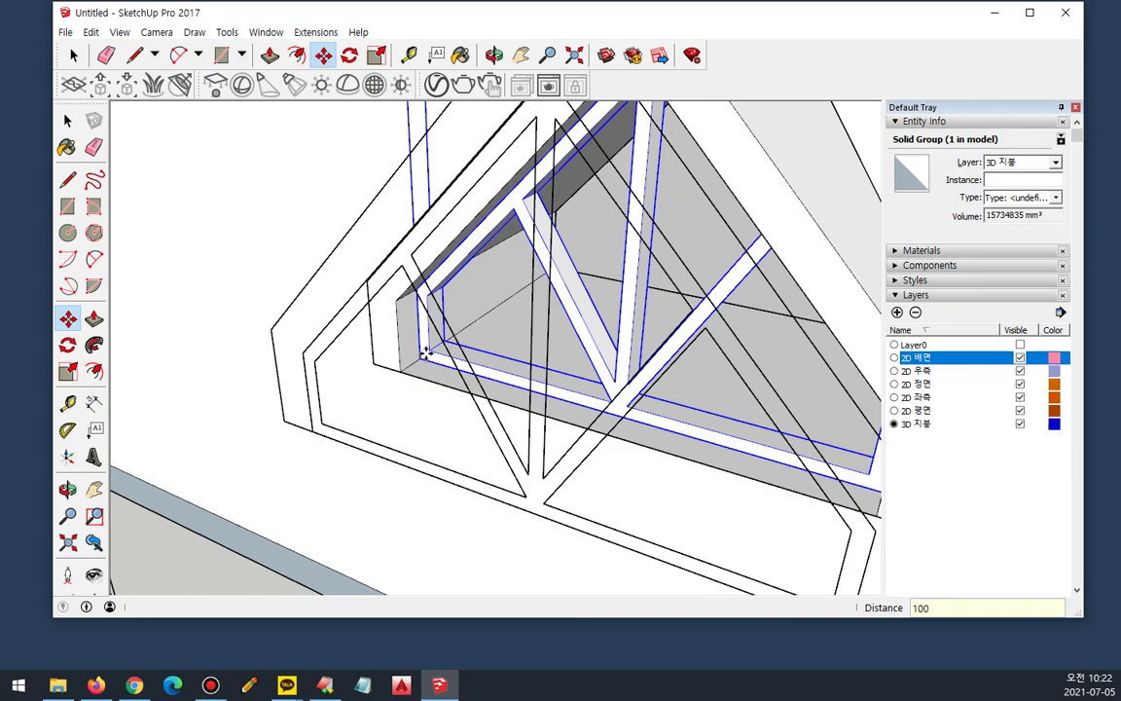
key(space)
Step: Hide the five 2D drawing layers, 2D 배면, 2D 우측, 2D 정면, 2D 좌측 and 2D 평면, leaving 3D 지붕 visible
middle_drag(368, 408, 554, 248)
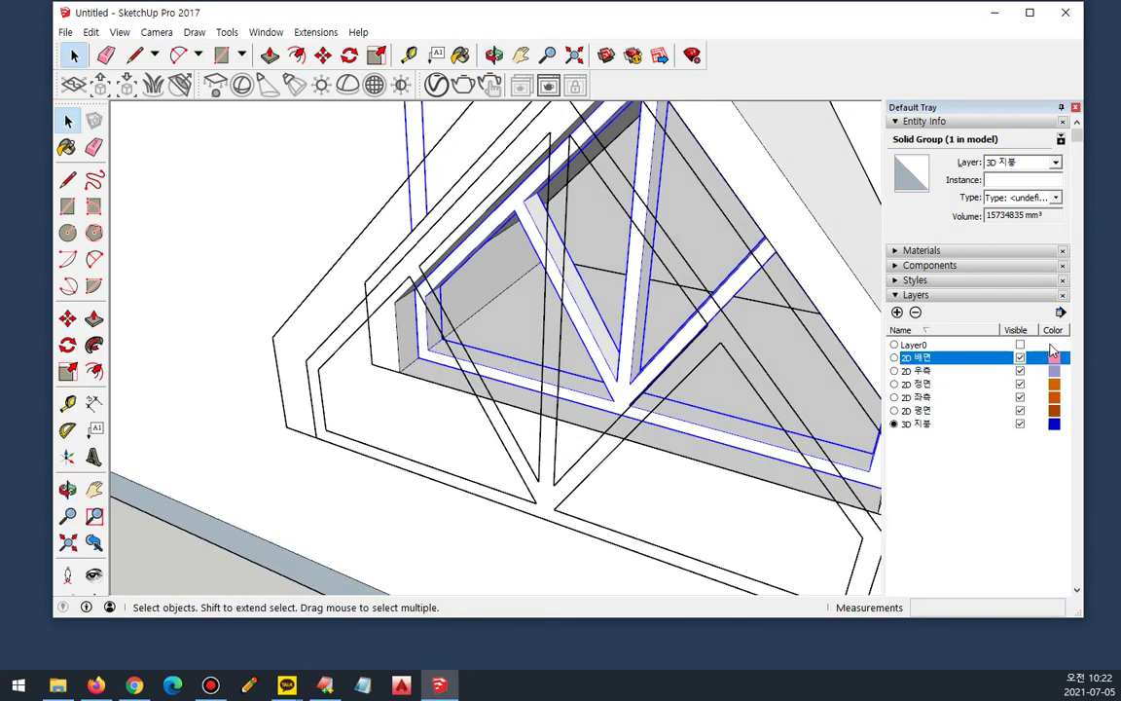
click(1020, 371)
click(1019, 383)
click(1019, 397)
click(1020, 410)
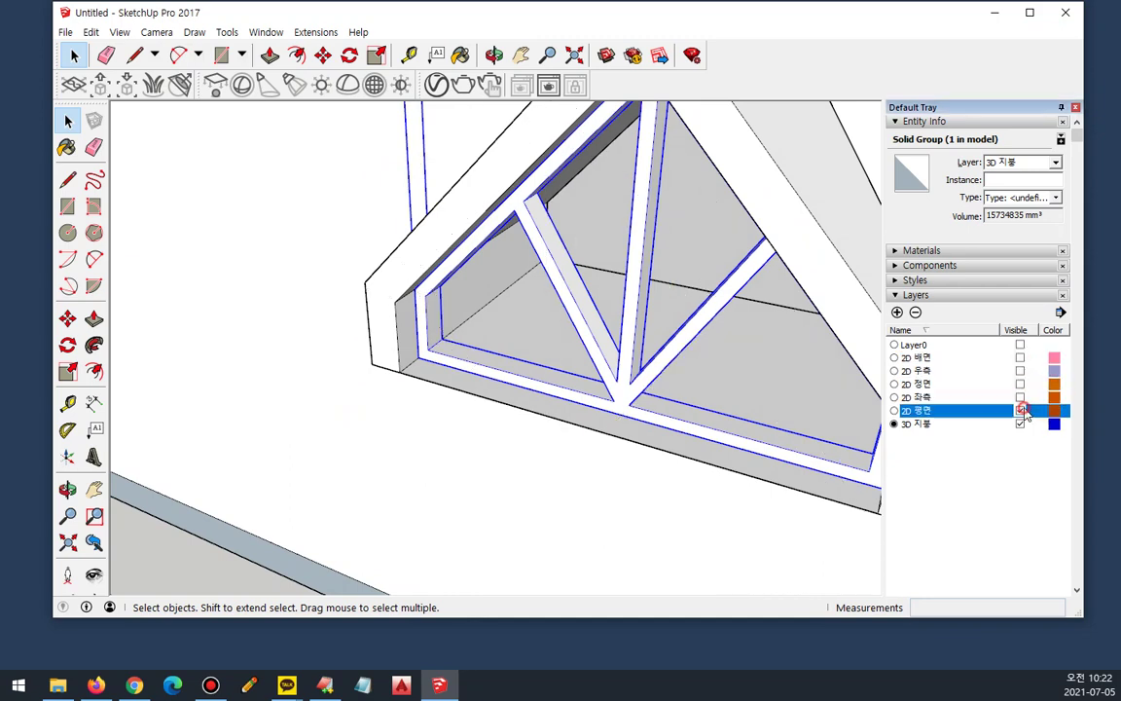
click(557, 282)
middle_drag(470, 345, 550, 296)
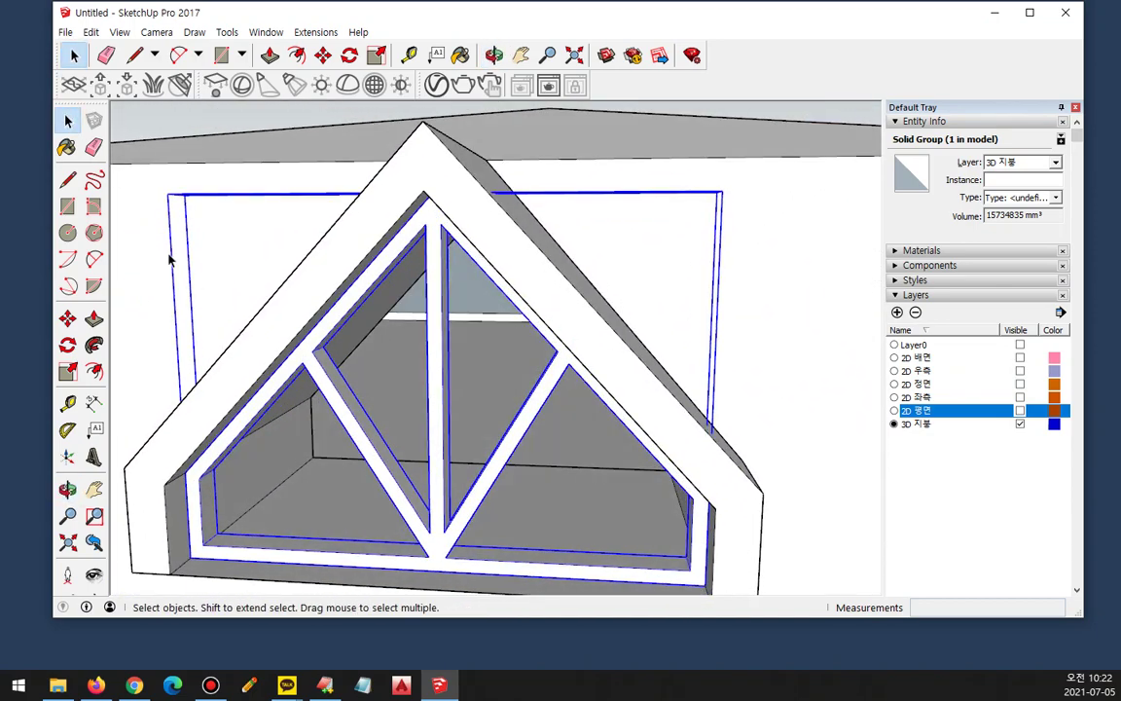
Step: Trace the lower-left and upper-left pane openings of the window frame with lines to fill them with glass faces
click(70, 180)
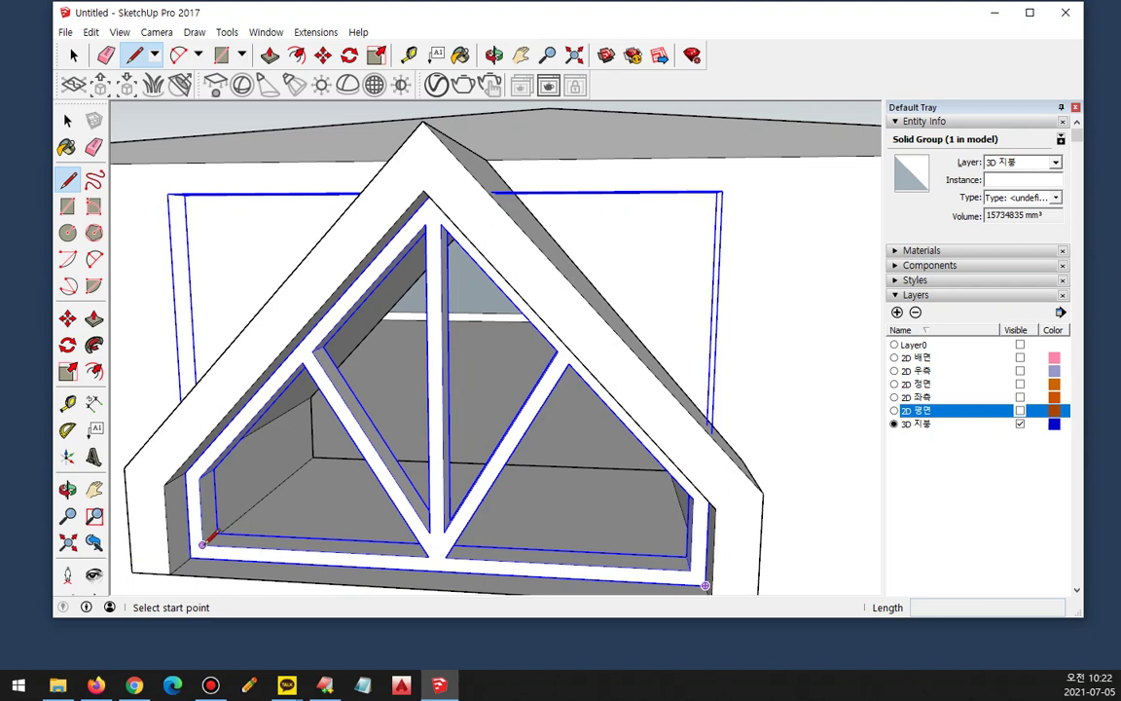
click(202, 543)
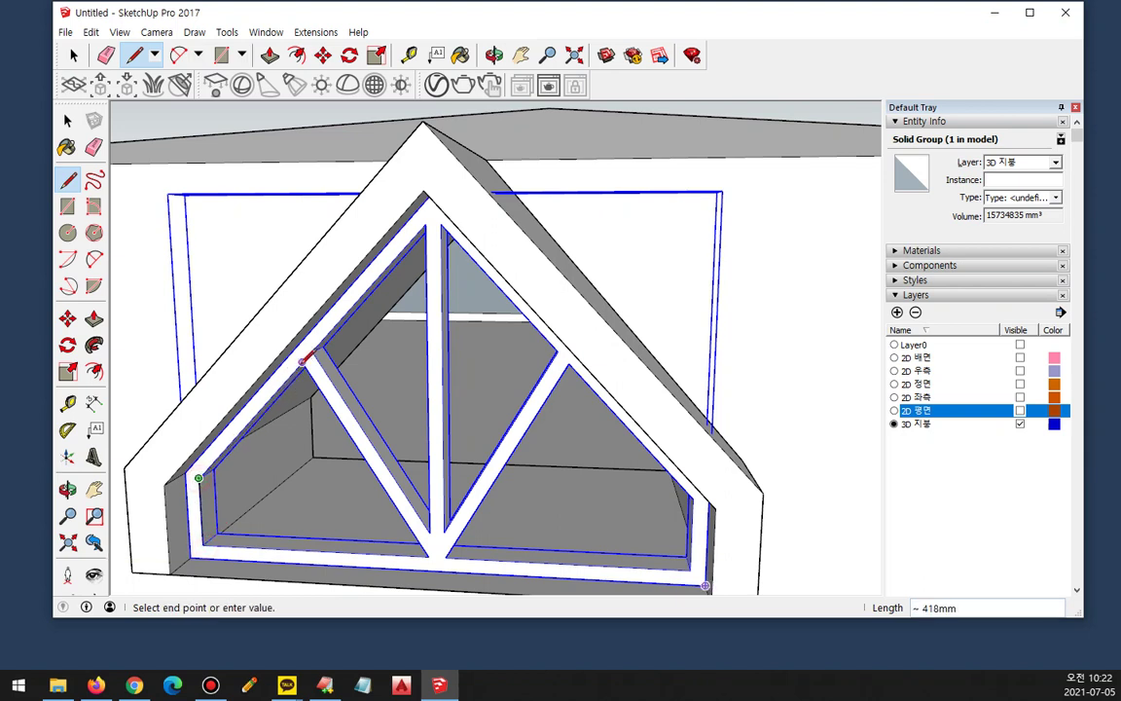
click(427, 555)
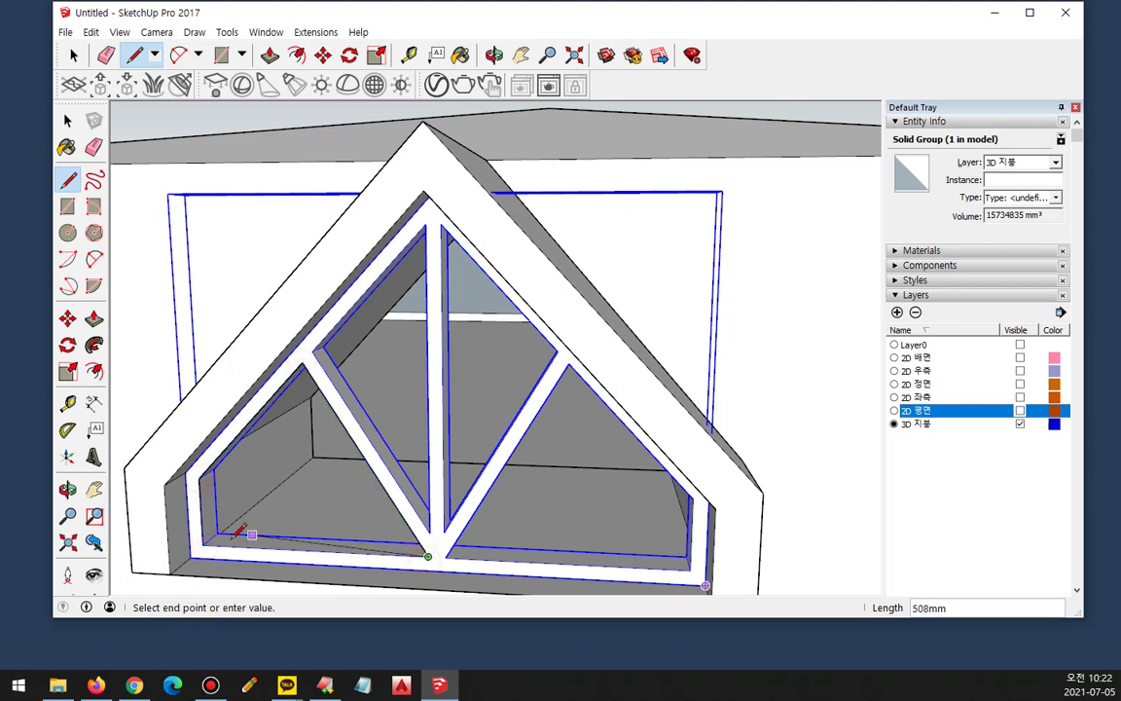
click(202, 543)
click(429, 532)
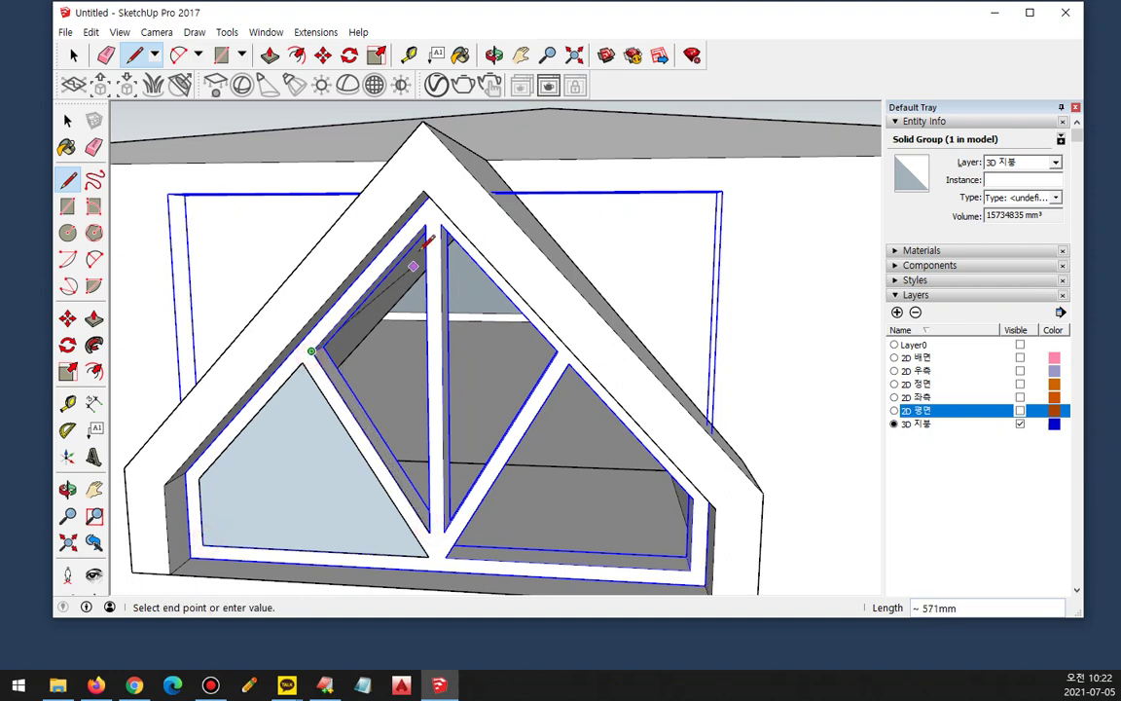
click(424, 224)
click(429, 532)
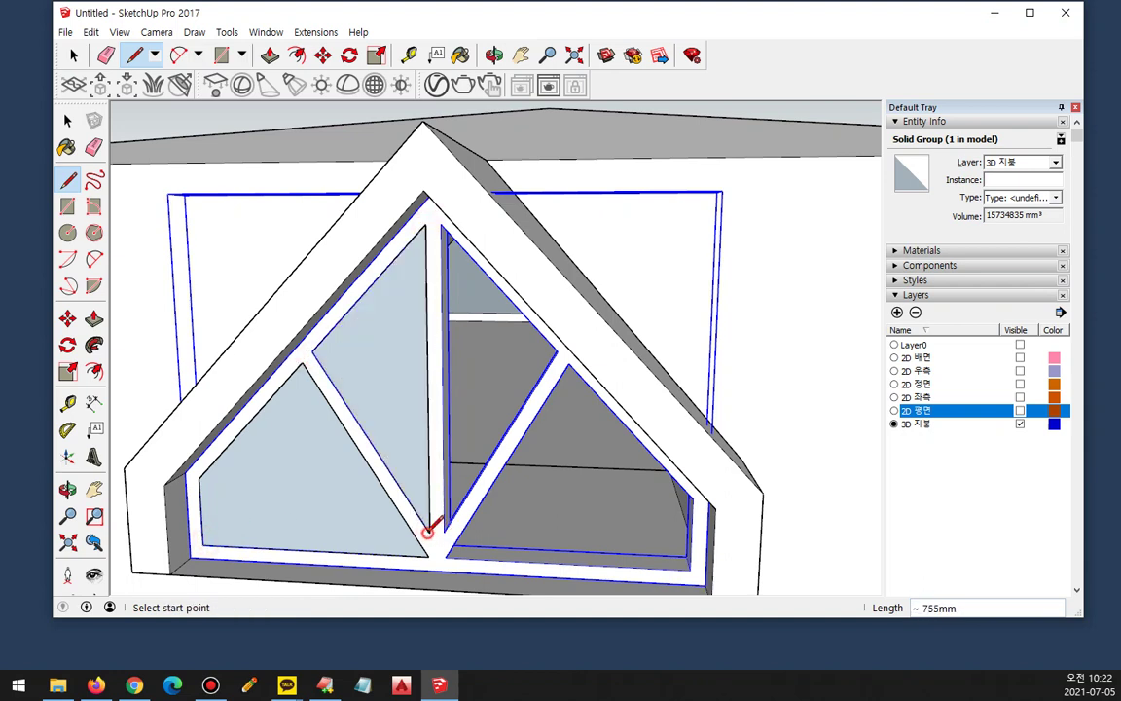
Step: Trace the upper-right and lower-right pane openings of the window frame with lines to fill them with glass faces
click(444, 531)
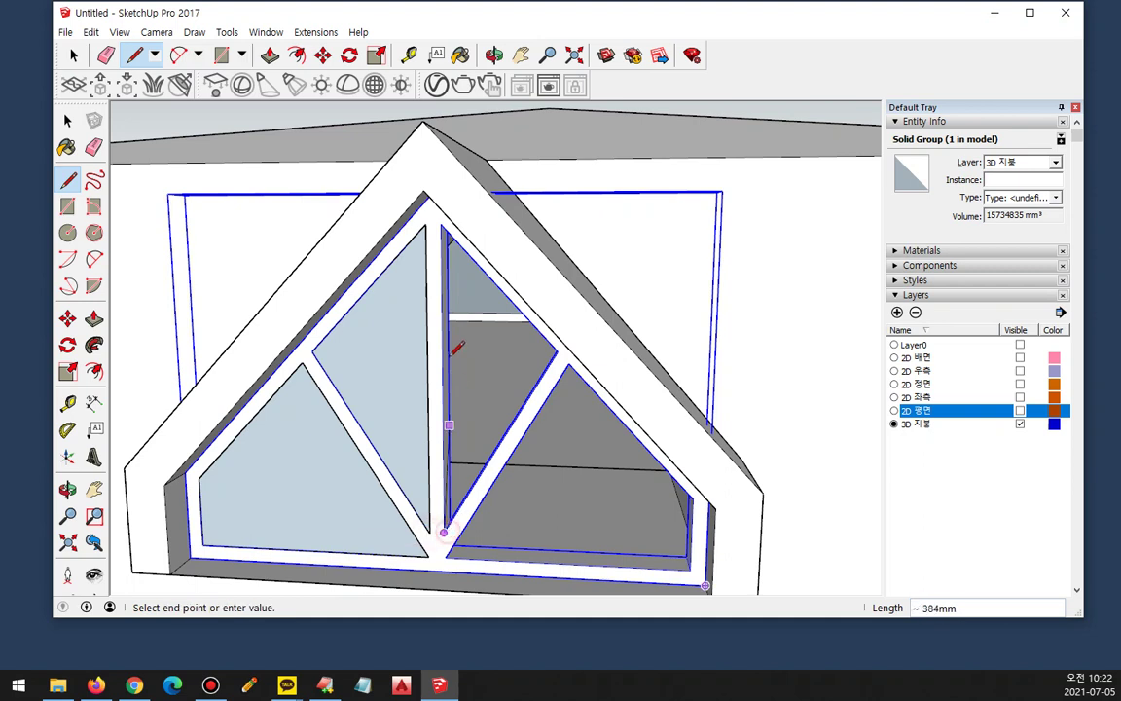
click(441, 223)
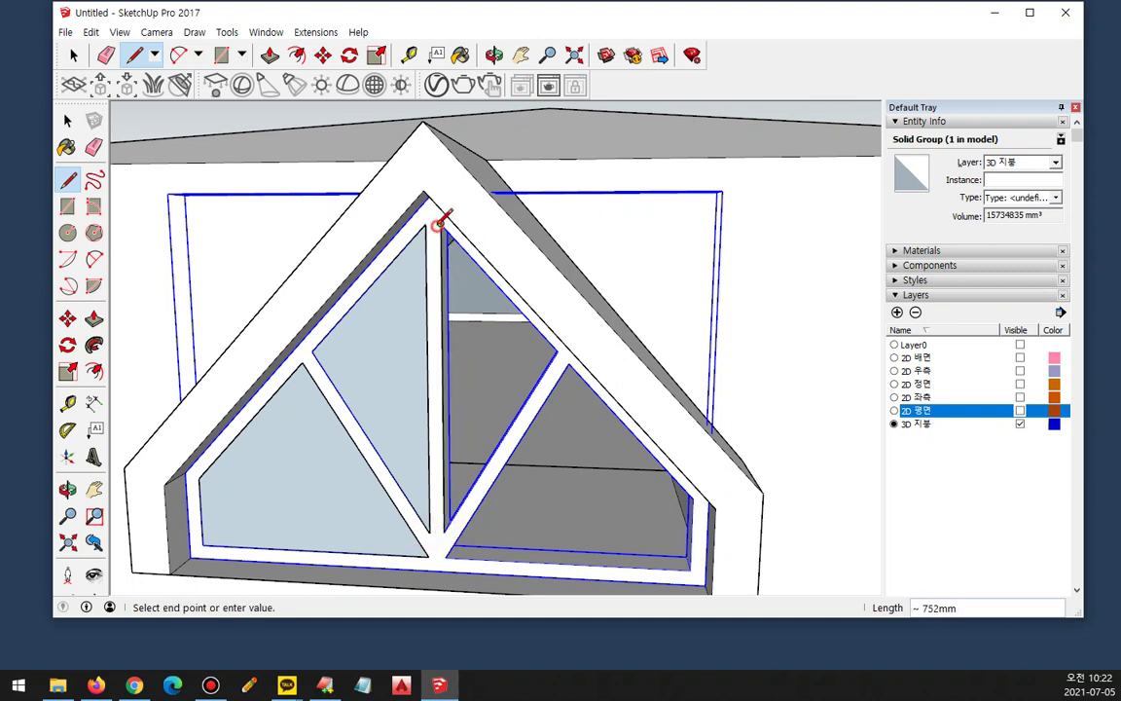
click(558, 352)
click(446, 531)
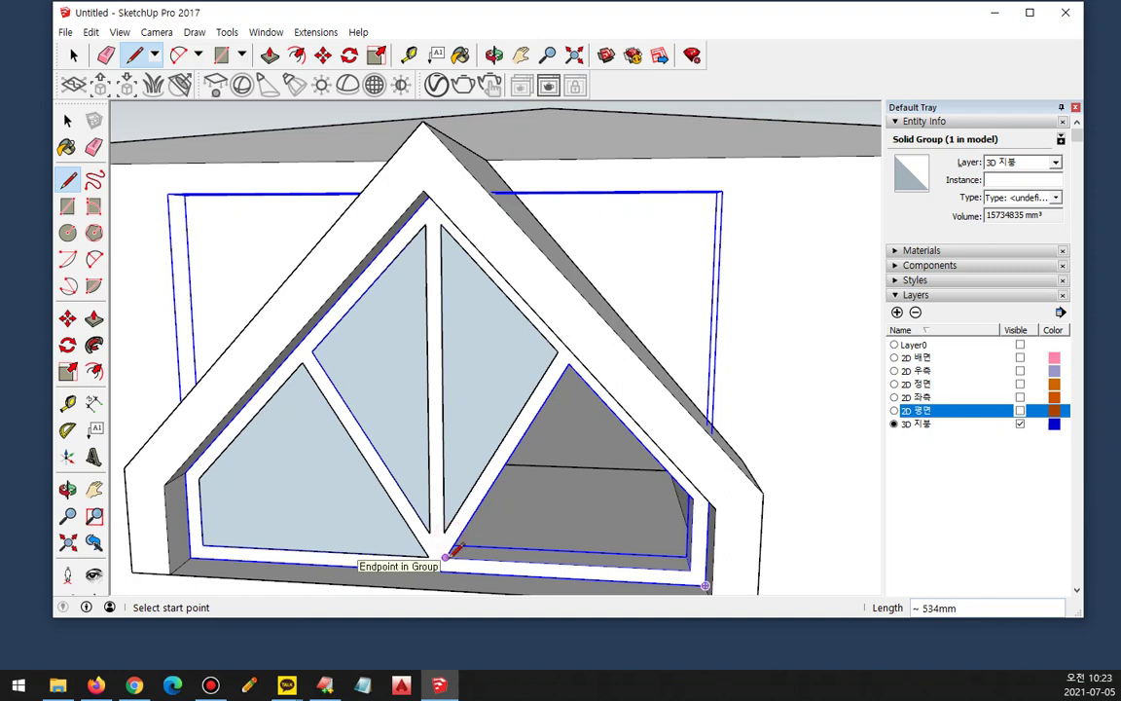
click(568, 364)
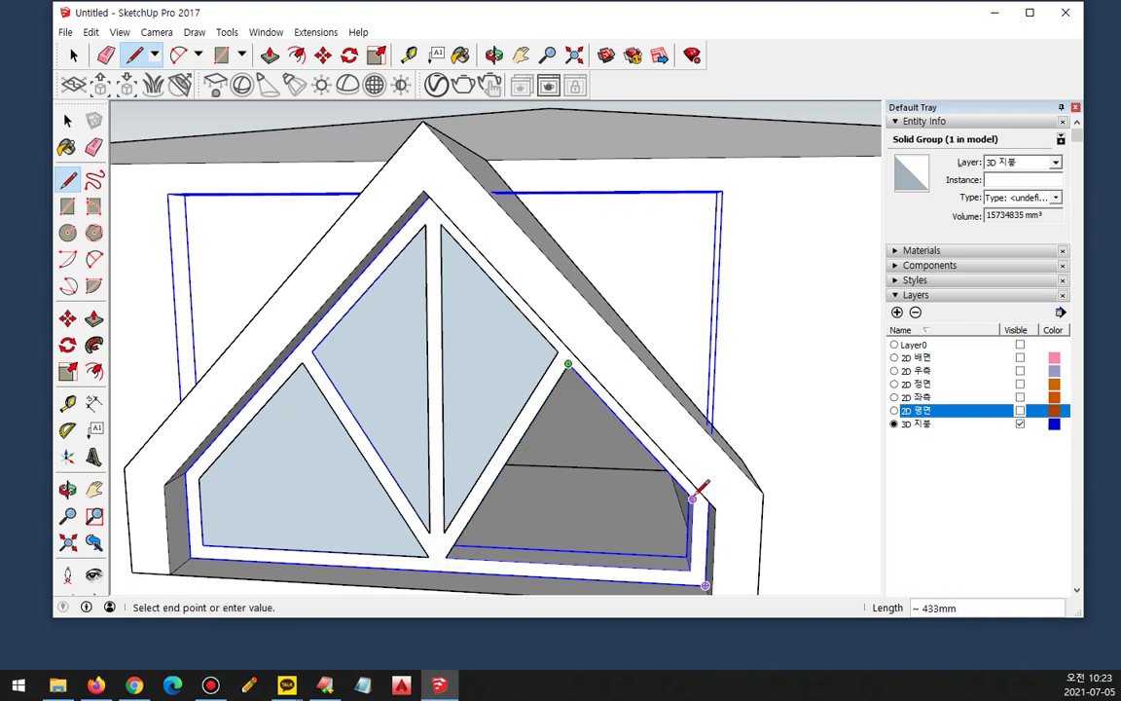
click(689, 570)
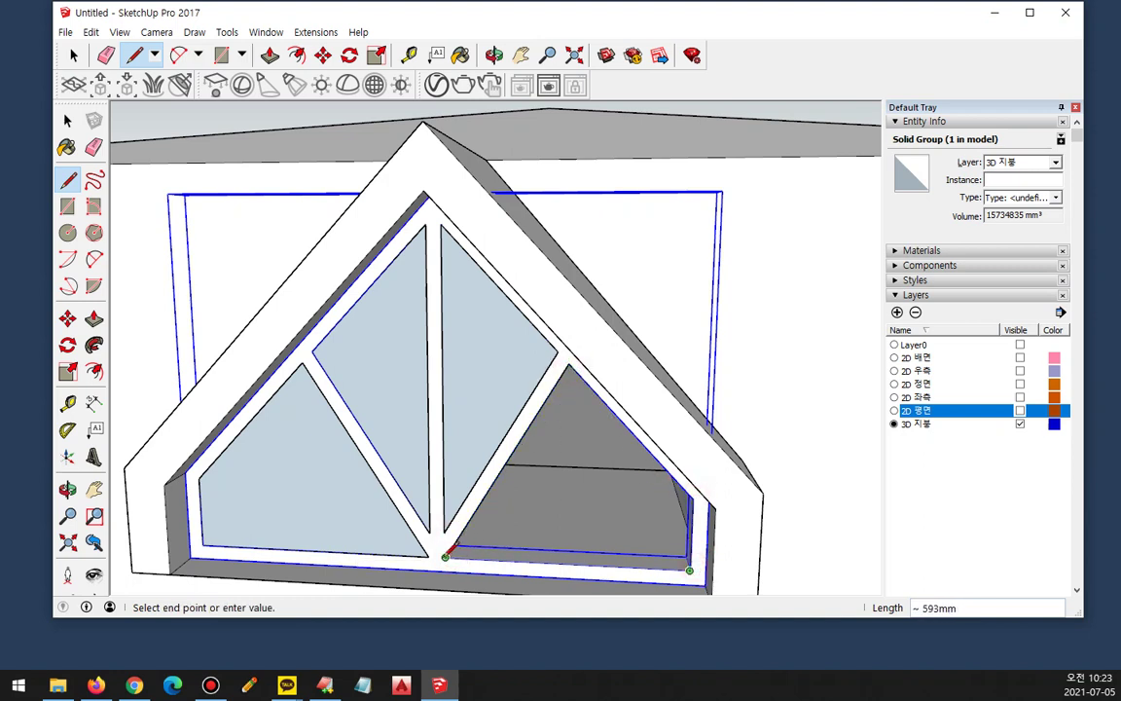
click(445, 556)
key(space)
click(538, 420)
shift+click(486, 408)
shift+click(367, 385)
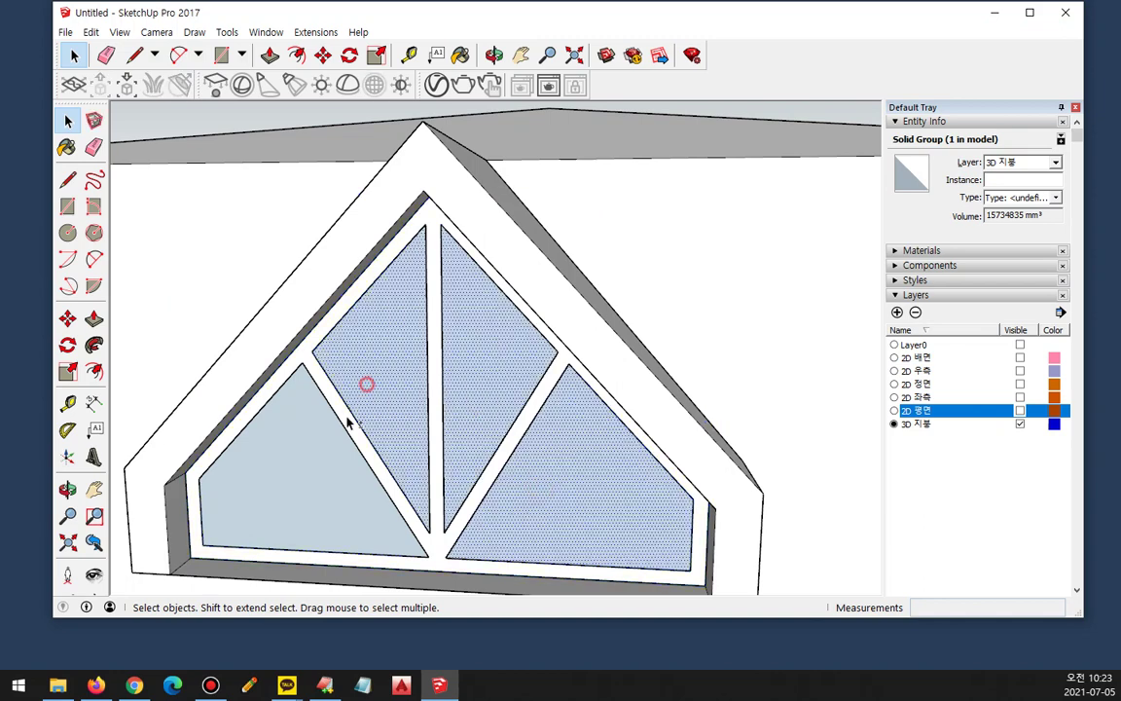
shift+click(295, 470)
right_click(295, 452)
click(331, 358)
right_click(284, 469)
click(336, 370)
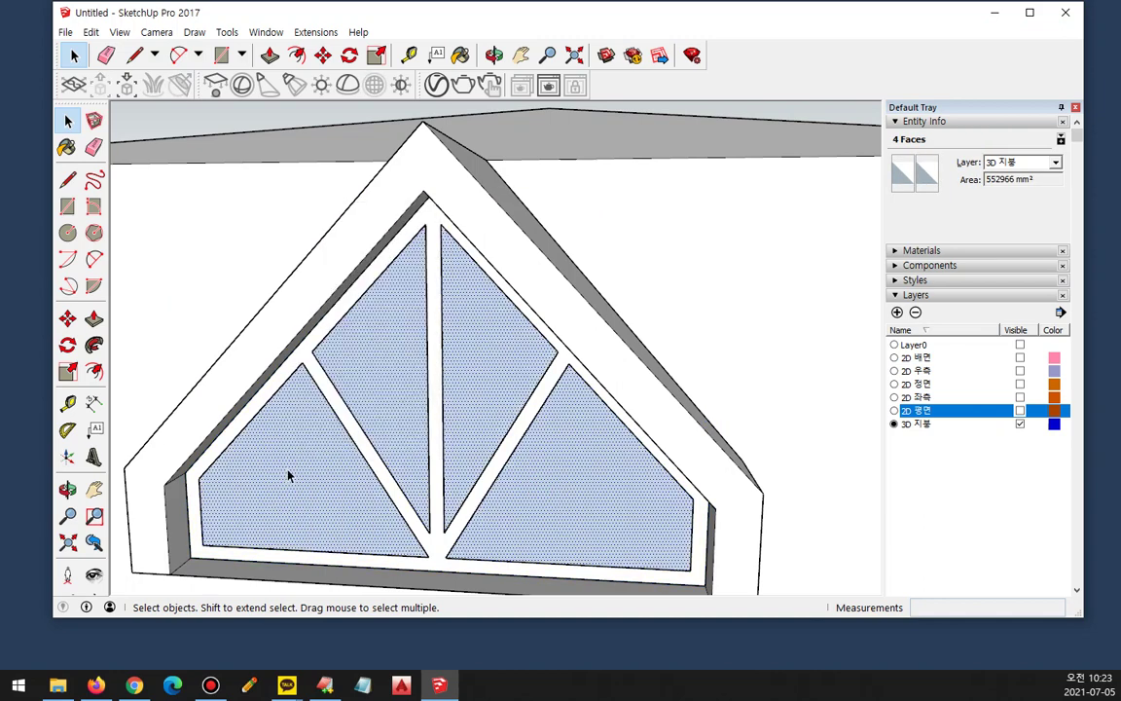
Step: Select all four glass faces together with their boundary edges and make them one group
double_click(301, 458)
shift+click(384, 369)
shift+click(463, 353)
shift+click(570, 468)
right_click(561, 453)
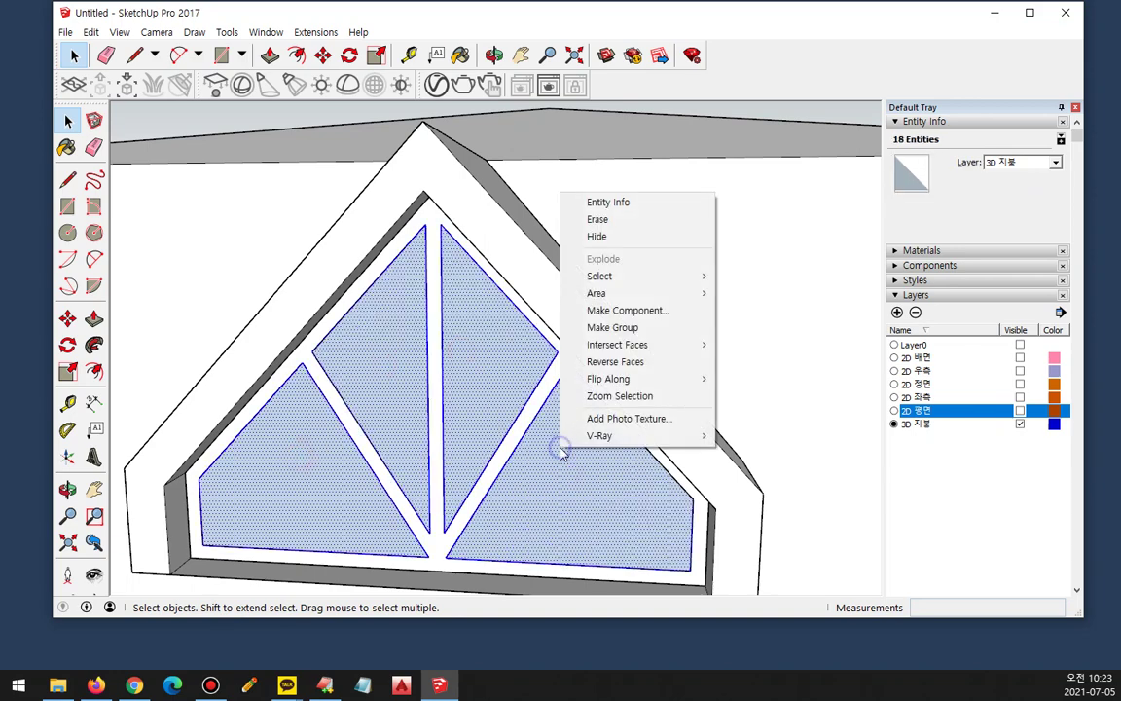
click(612, 328)
Step: Move the glass group 80 mm inward from the front lower-left corner along the depth of the window frame
middle_drag(325, 495, 263, 517)
scroll(262, 517, up, 3)
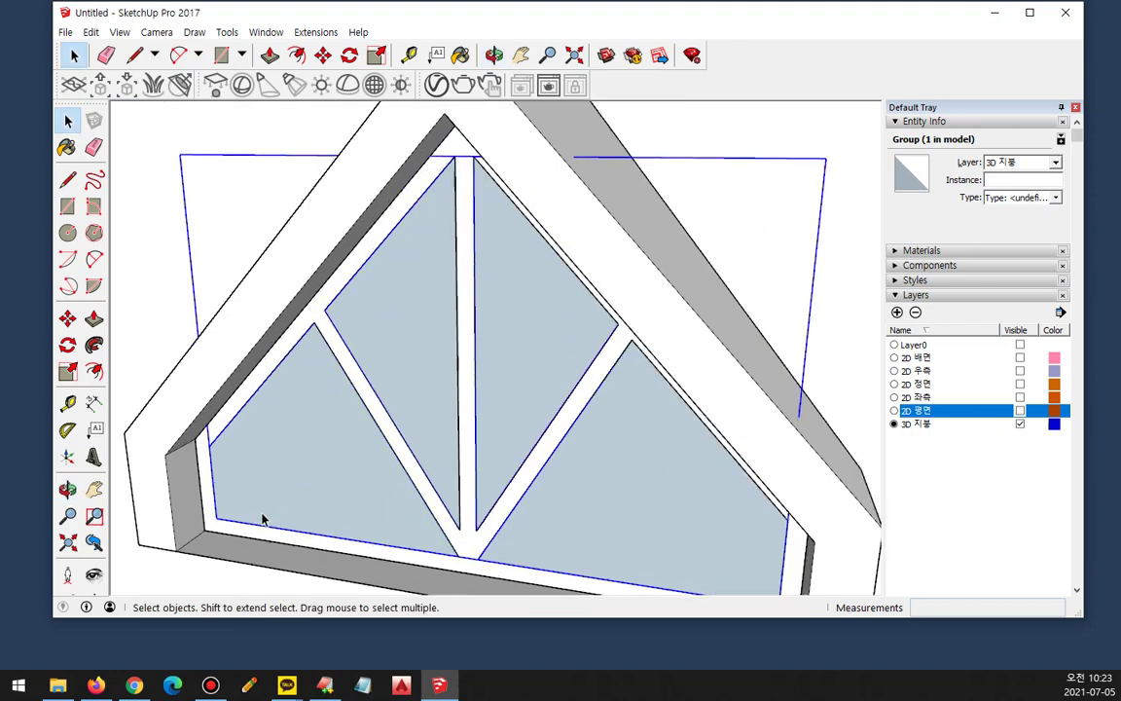
click(67, 318)
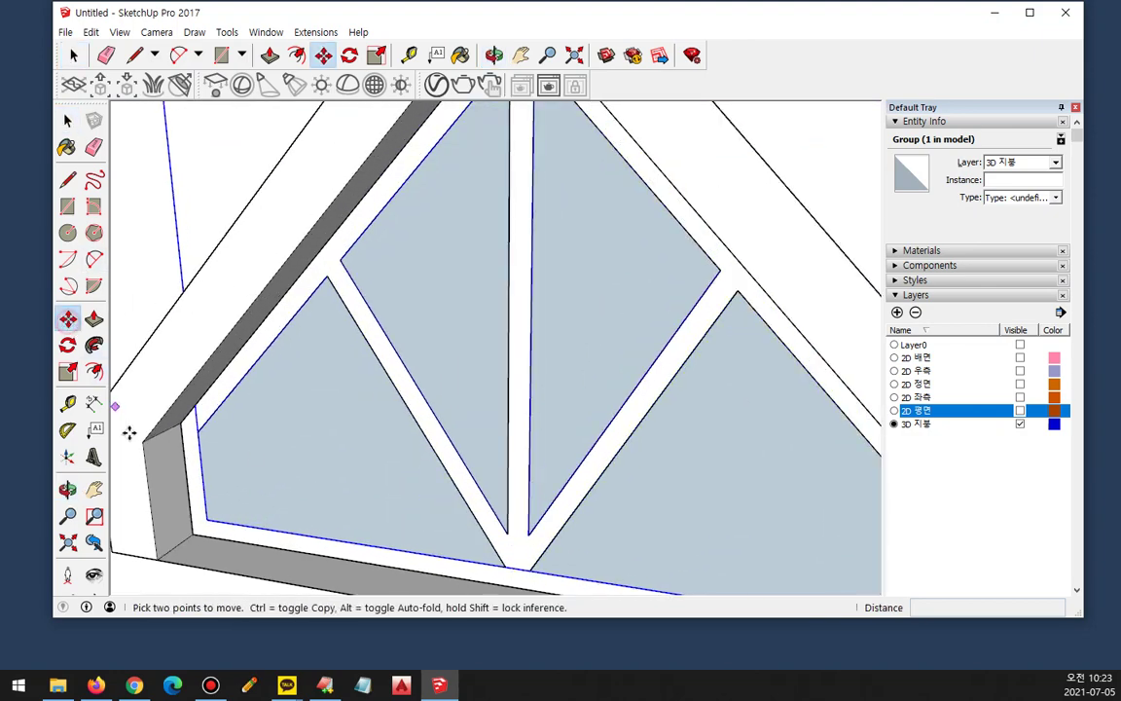
scroll(209, 512, up, 2)
scroll(209, 513, up, 1)
click(214, 531)
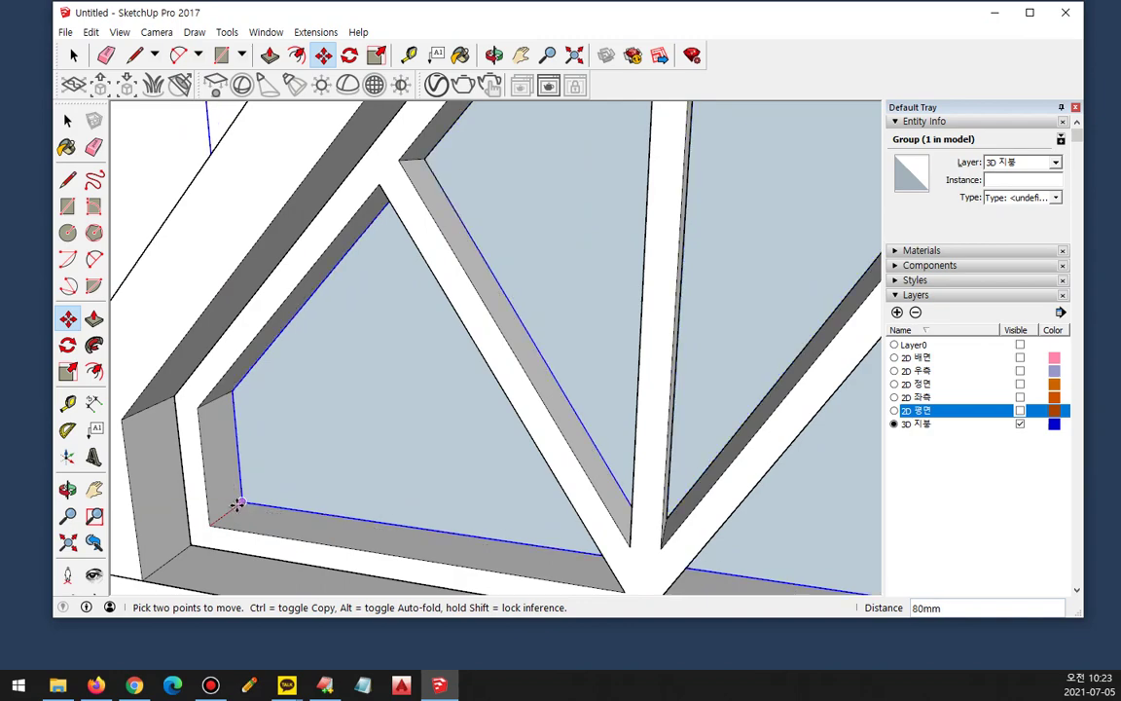
scroll(239, 506, down, 5)
key(space)
Step: Combine the glass, window frame and dormer groups into a single group, and check that it selects separately from the roof
middle_drag(369, 530, 367, 481)
scroll(333, 483, down, 5)
scroll(363, 385, up, 1)
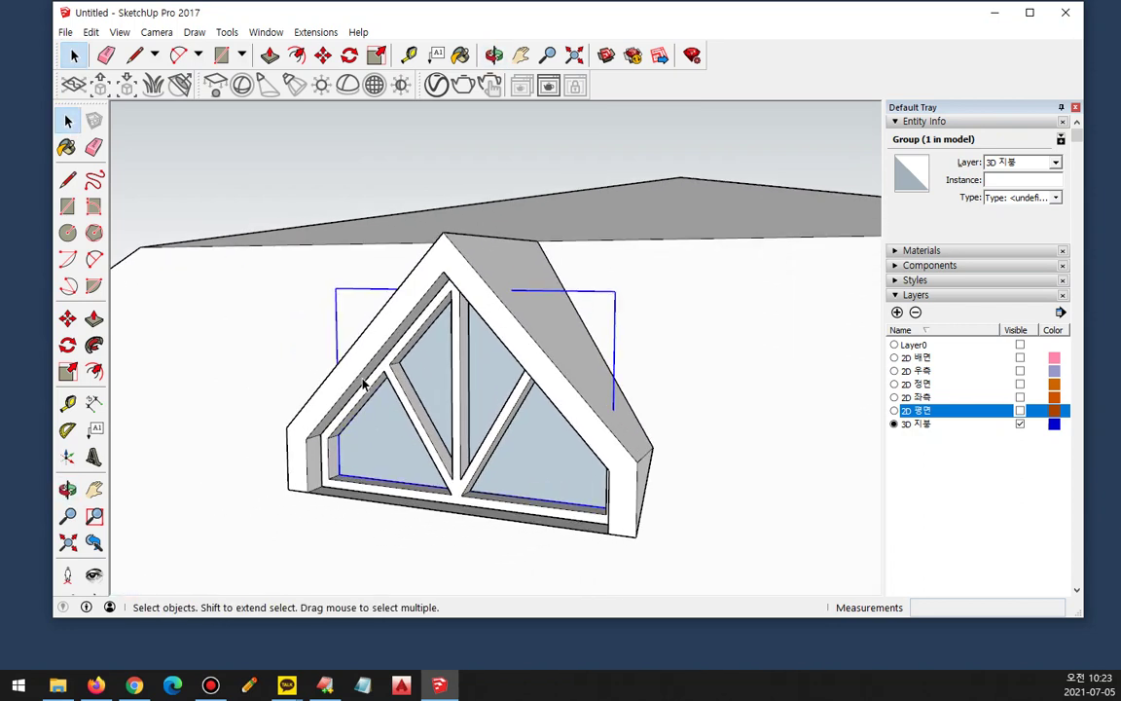
scroll(364, 386, up, 1)
shift+click(379, 368)
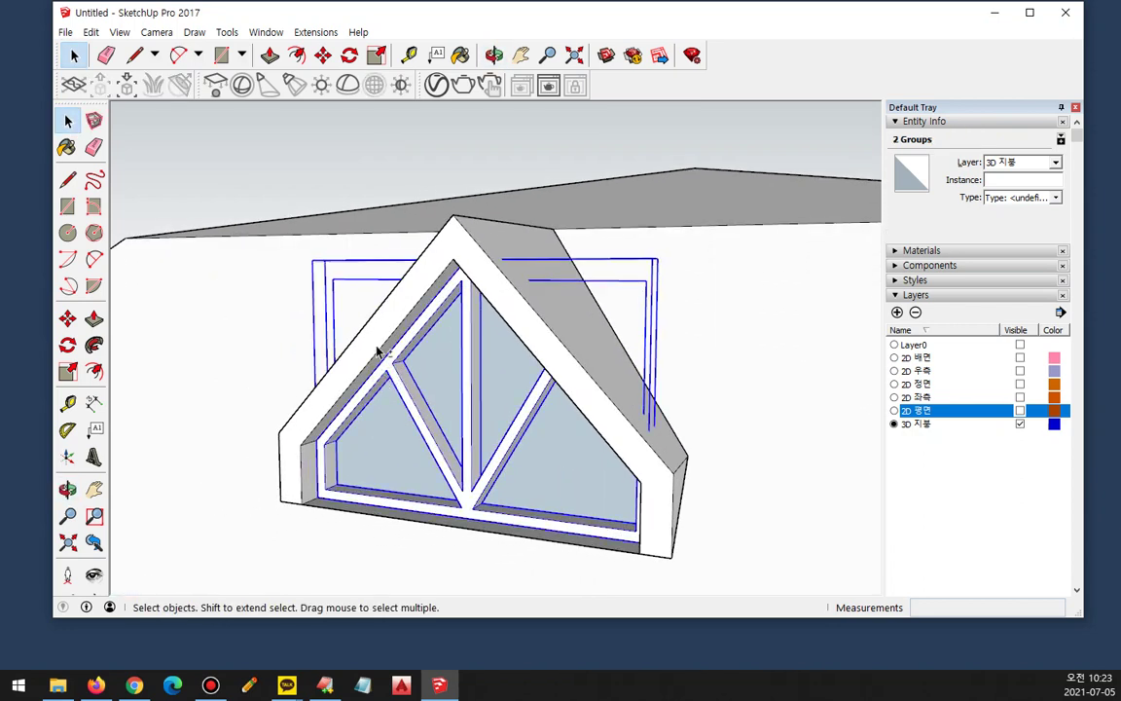
shift+click(377, 343)
middle_drag(480, 295, 394, 337)
right_click(440, 261)
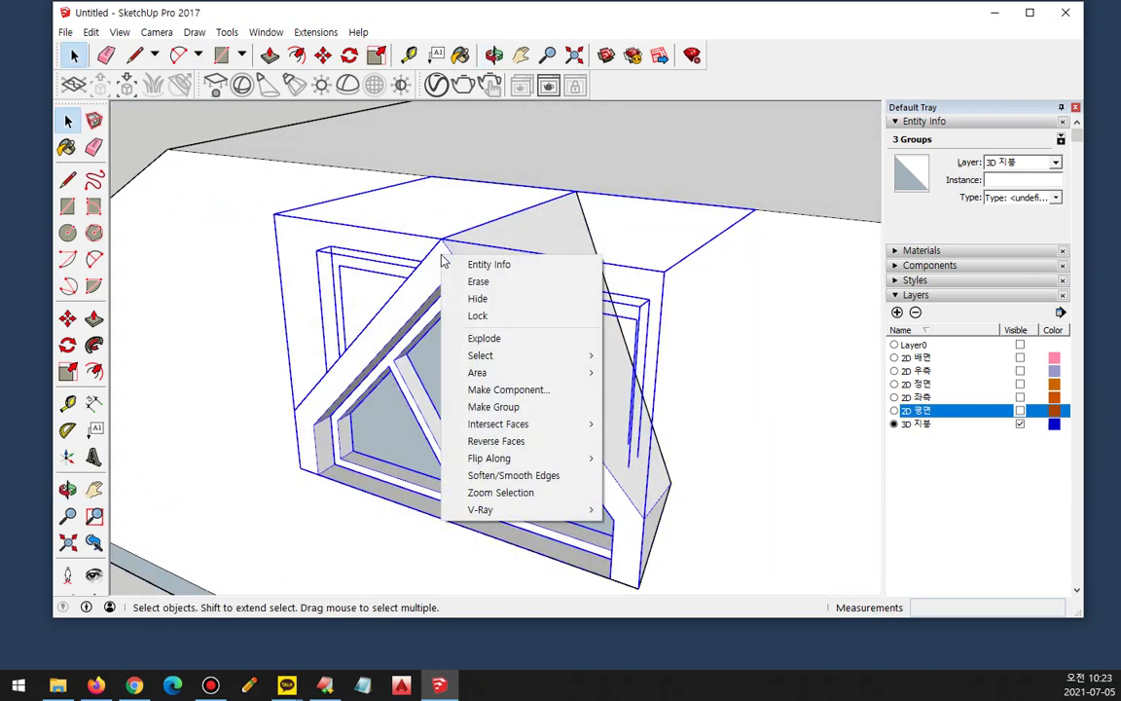
key(g)
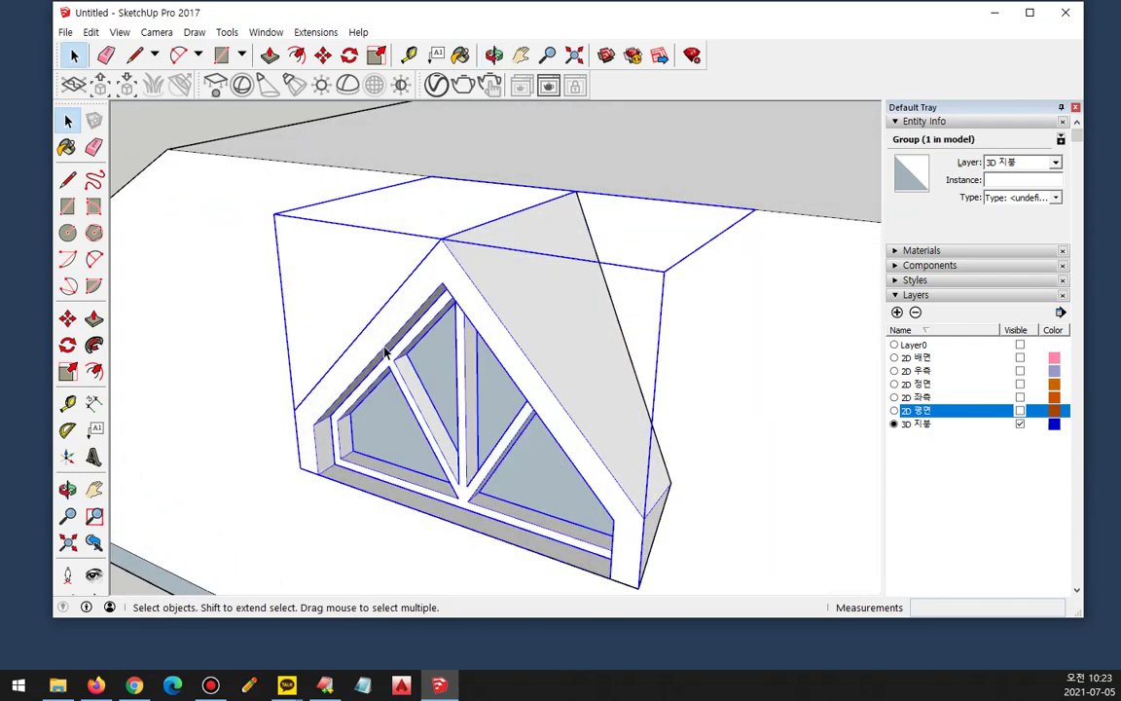
click(691, 366)
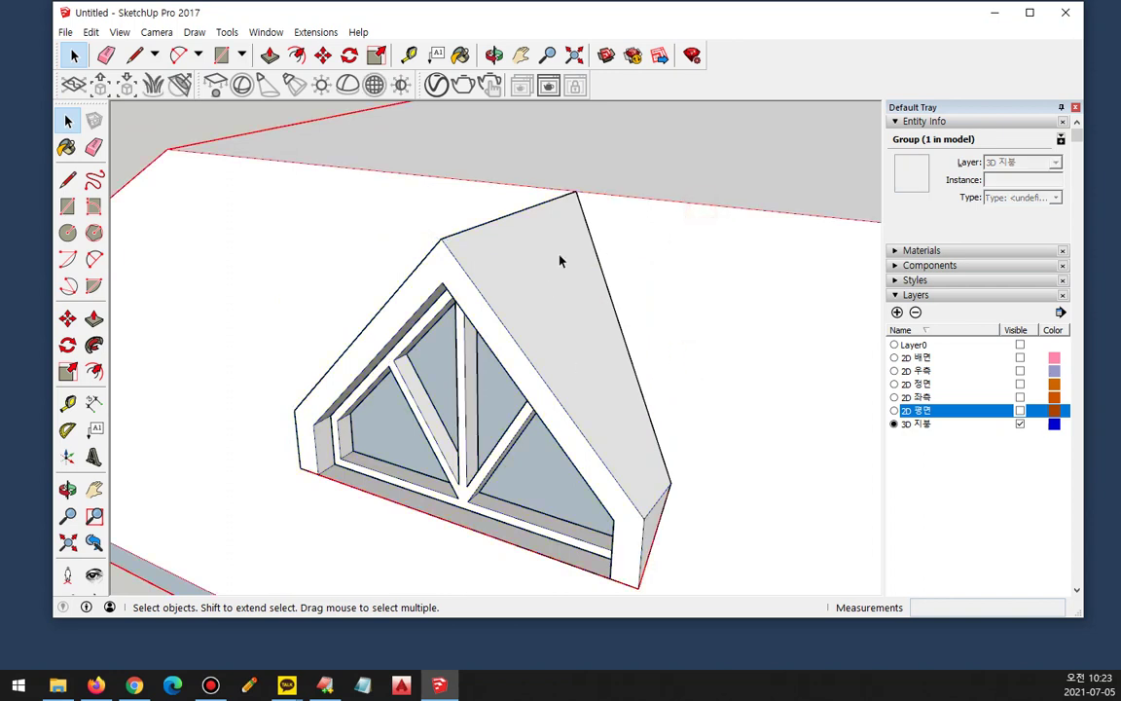
click(563, 261)
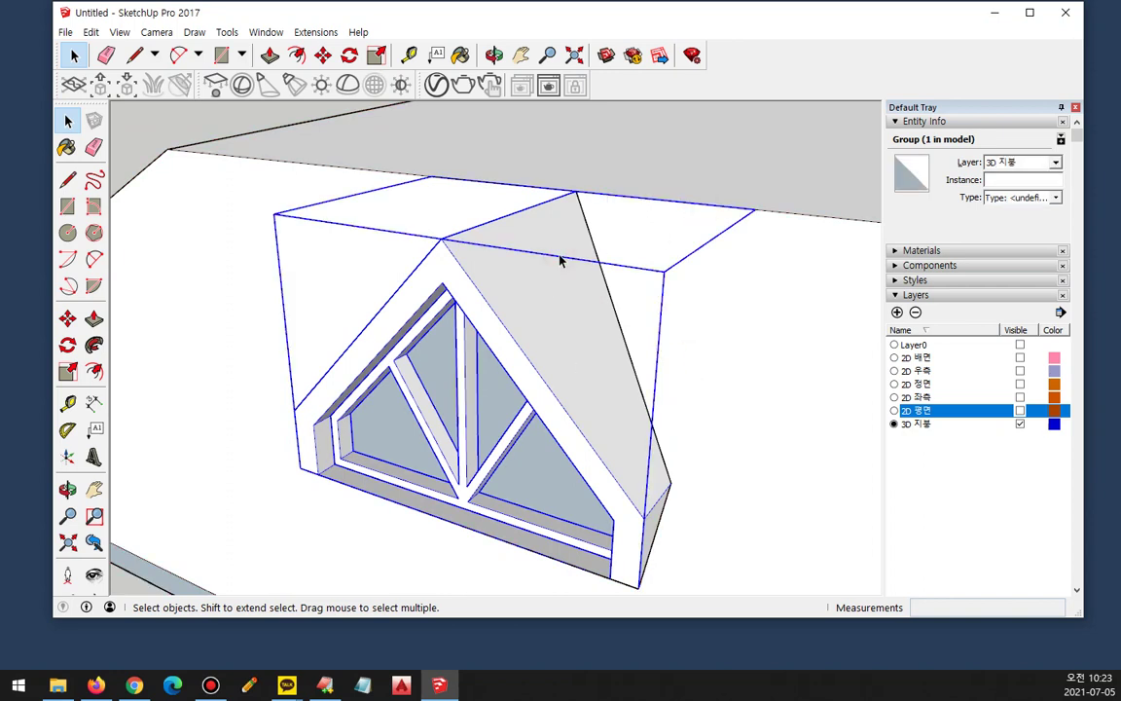
middle_drag(645, 218, 436, 338)
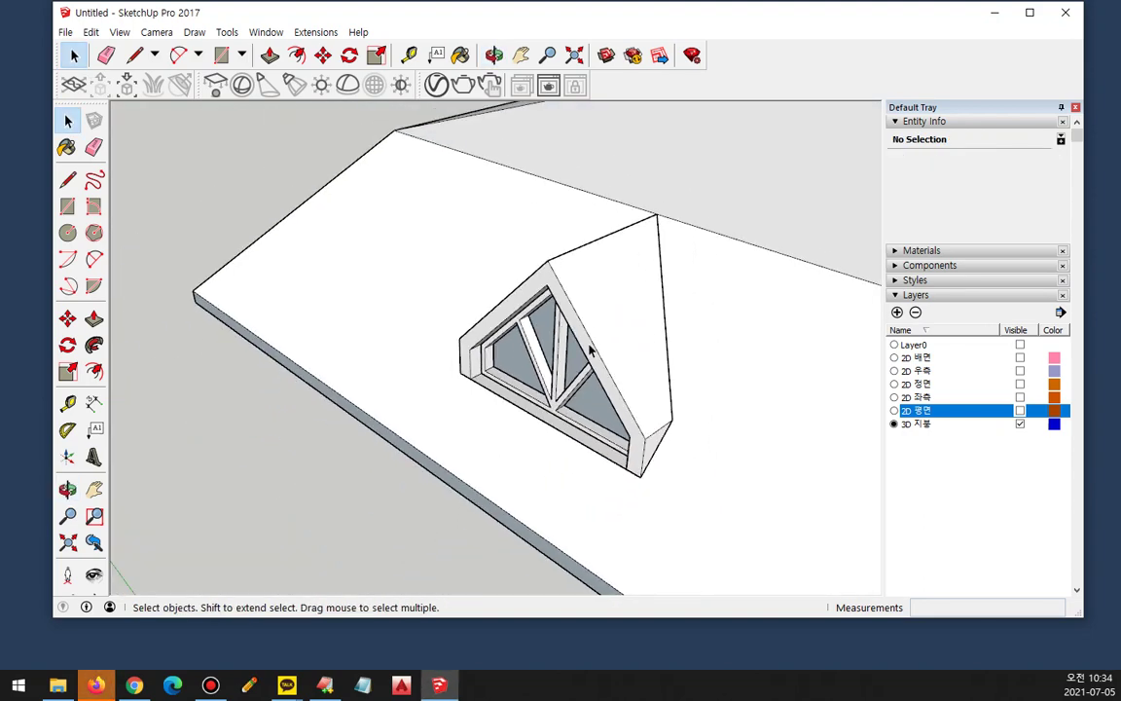
Step: Select the complete dormer group with its window on the roof slope
middle_drag(526, 292, 547, 282)
click(547, 283)
mouse_move(630, 380)
middle_down()
mouse_move(654, 325)
mouse_move(345, 315)
middle_up()
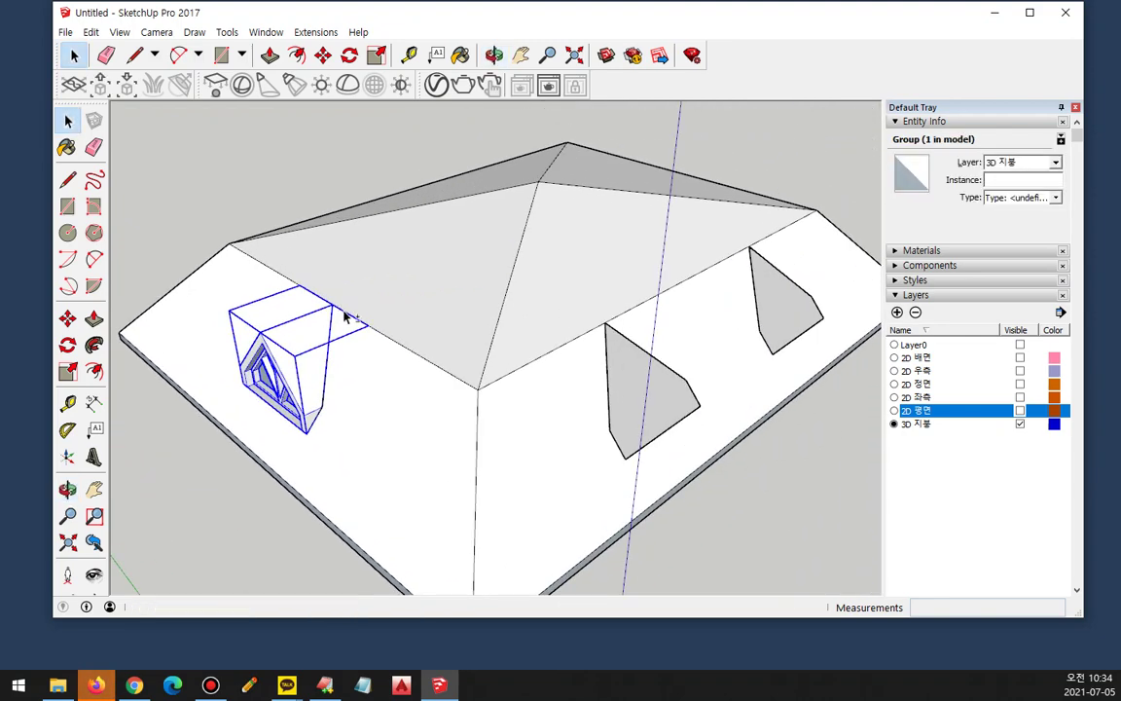
drag(292, 346, 730, 184)
mouse_move(292, 357)
mouse_down()
mouse_move(575, 358)
mouse_move(552, 371)
mouse_move(758, 299)
mouse_up()
drag(304, 342, 330, 251)
drag(347, 197, 361, 230)
drag(309, 343, 468, 159)
drag(433, 169, 471, 180)
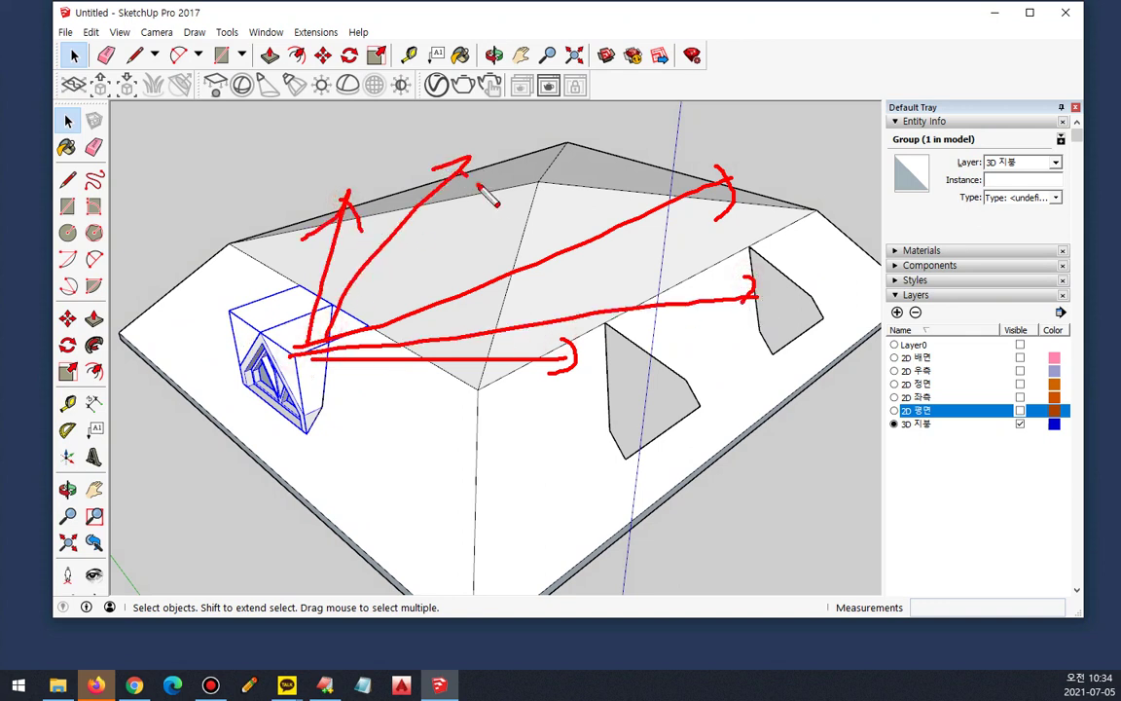
key(Escape)
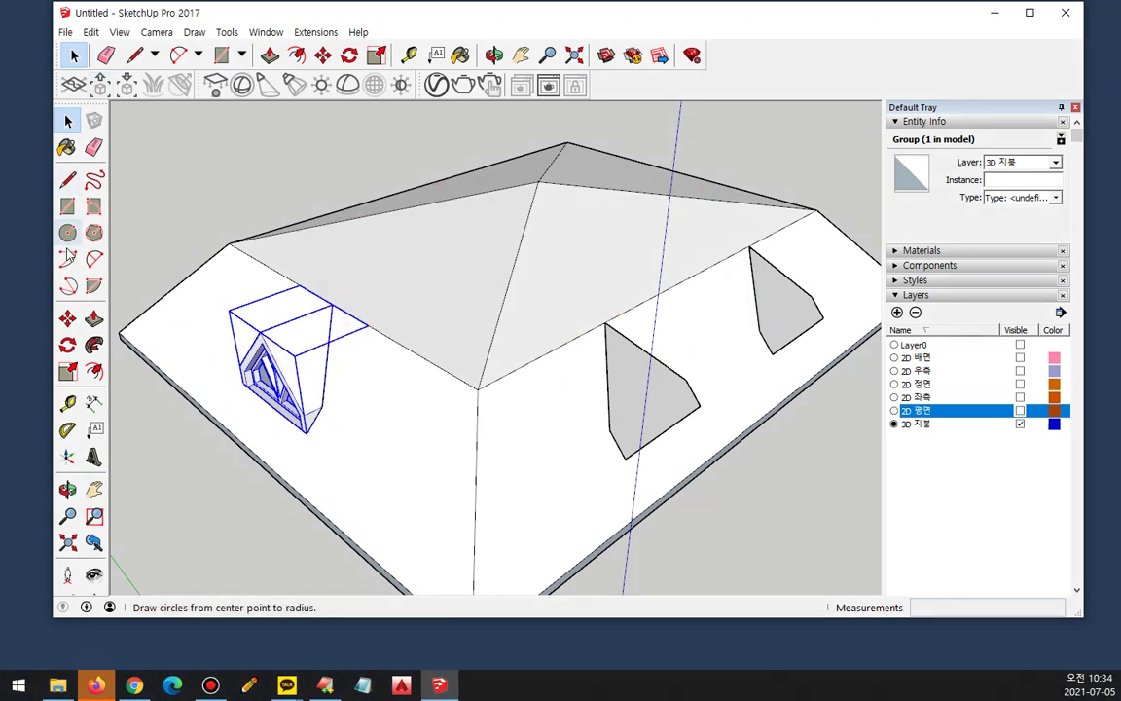
Step: Copy the dormer group by its rear ridge endpoint about 12400 mm along the red axis, clear of the roof's opposite side
key(m)
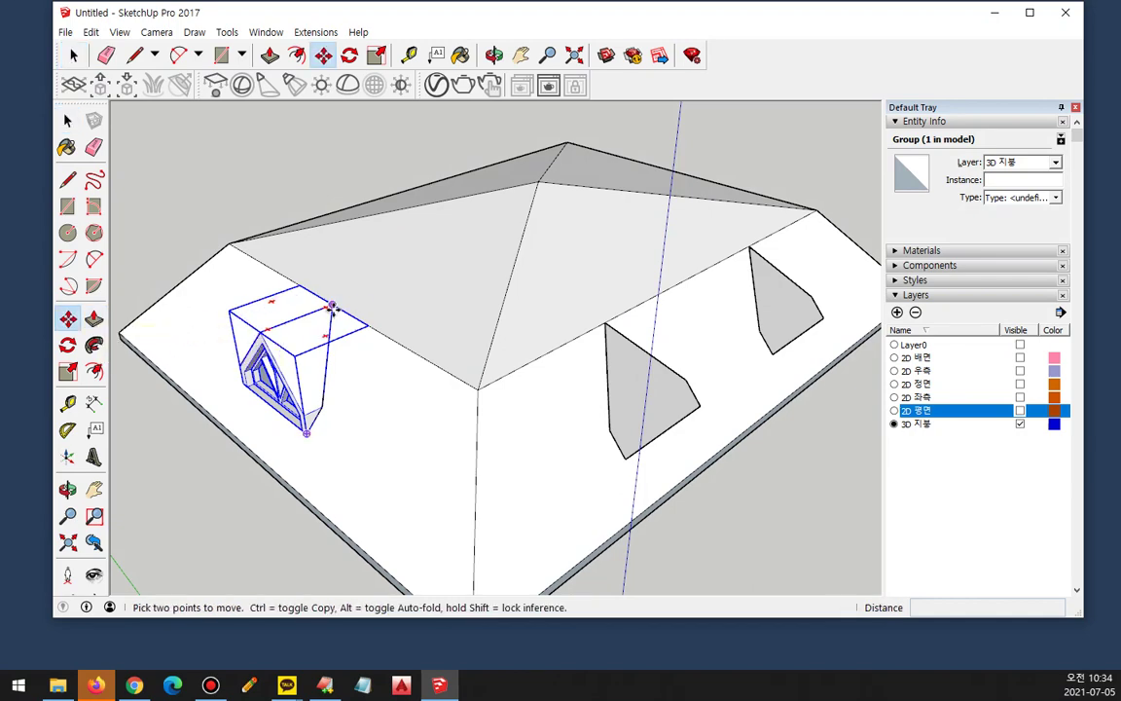
click(333, 306)
key(ctrl)
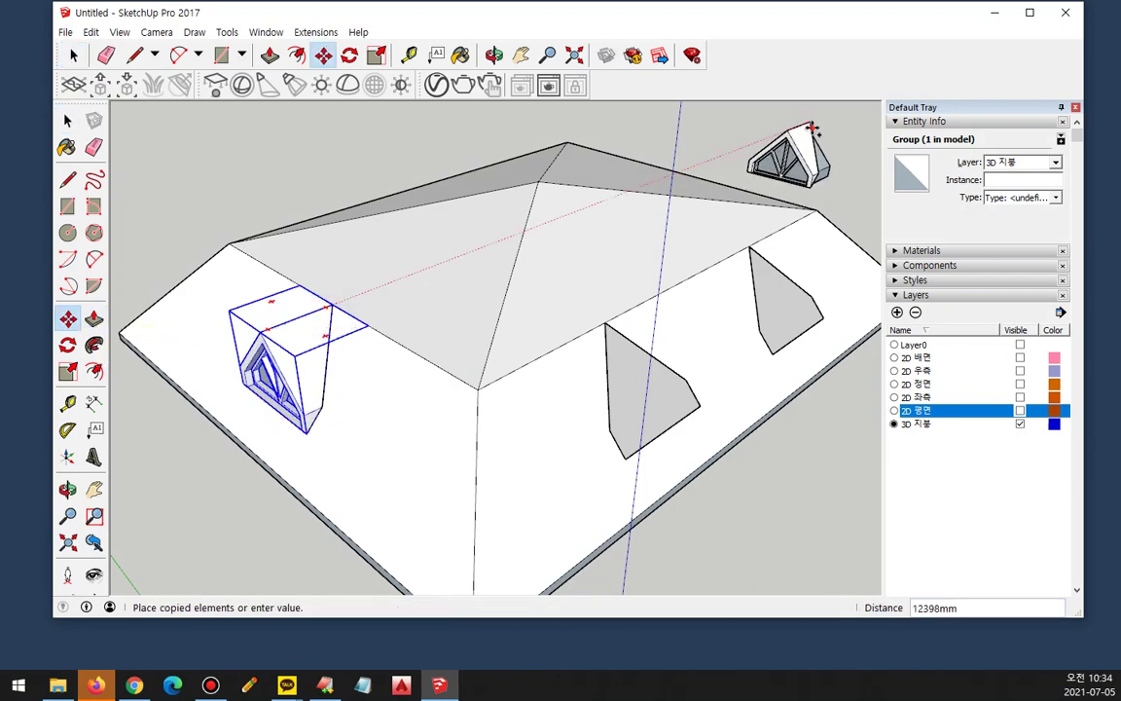
click(813, 129)
scroll(539, 206, up, 6)
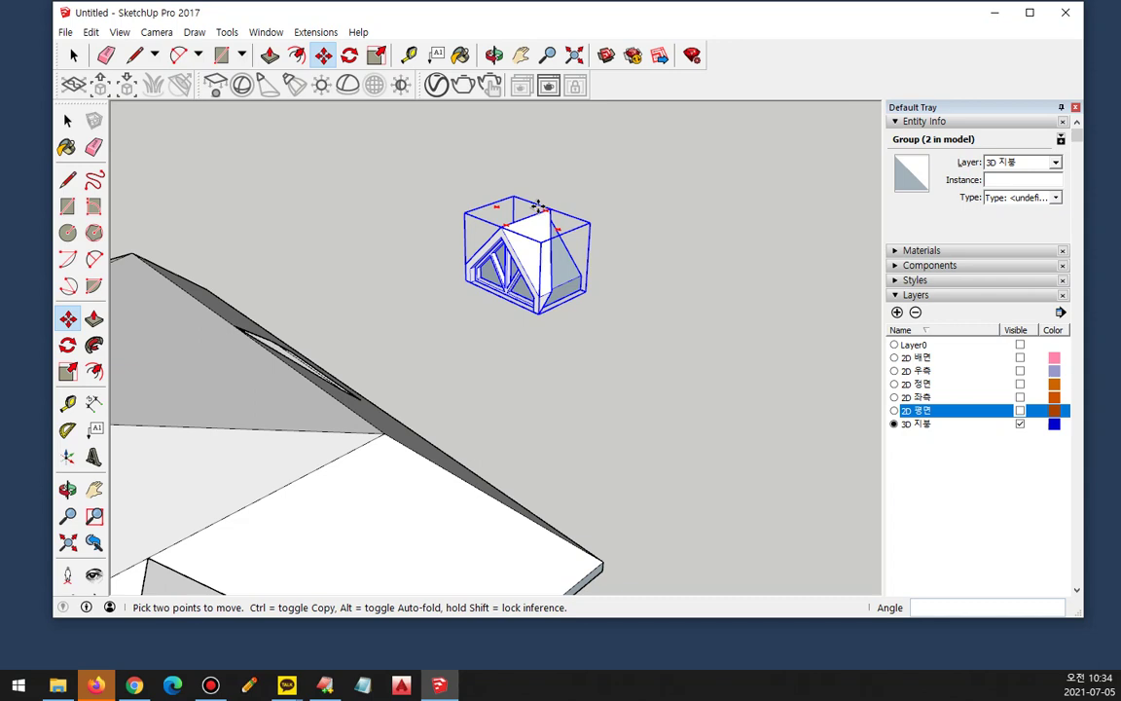
Step: Flip the copied dormer group along the group's red axis
key(q)
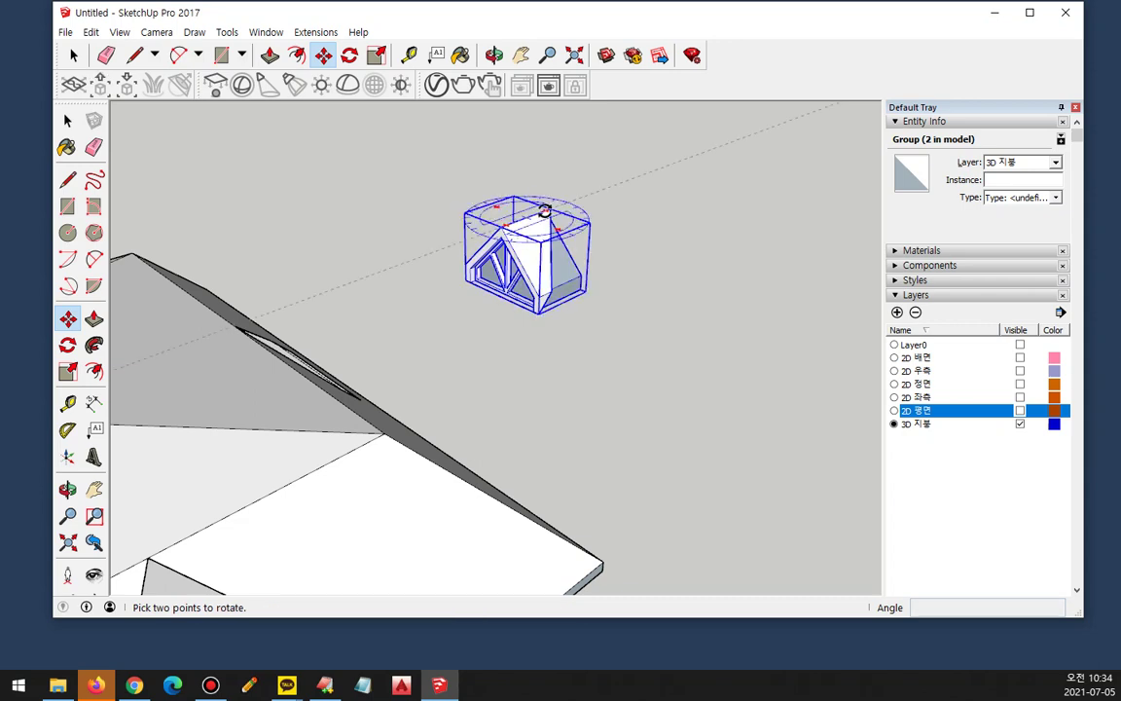
key(m)
right_click(549, 209)
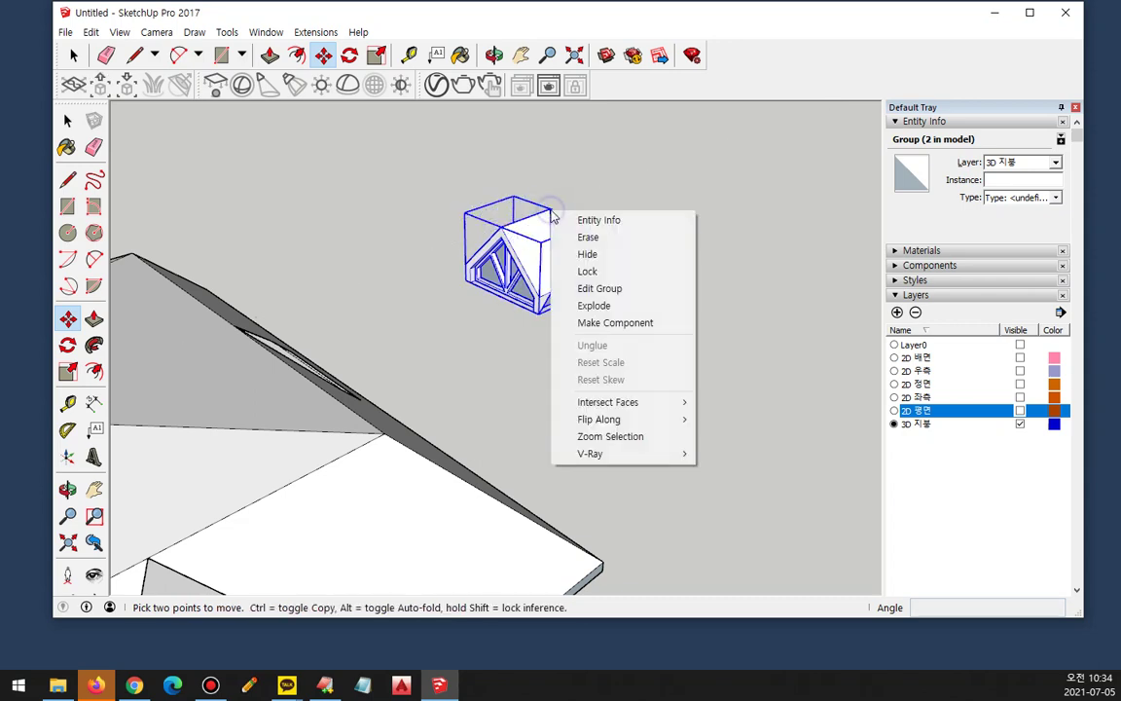
mouse_move(641, 431)
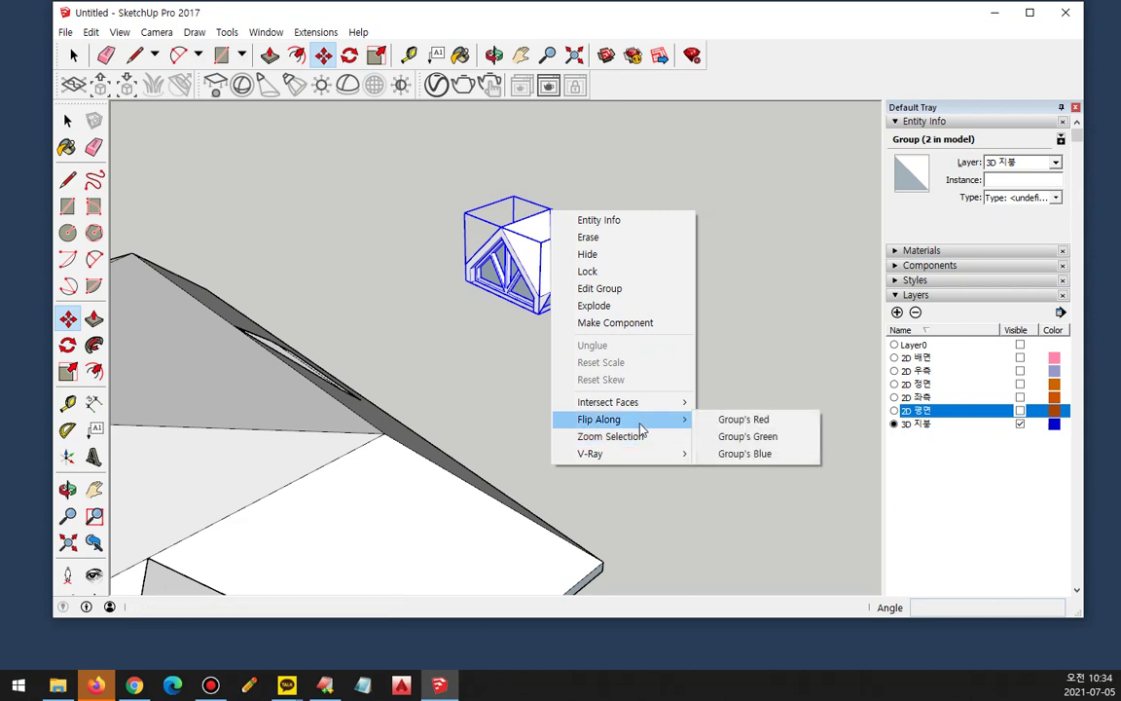
click(712, 418)
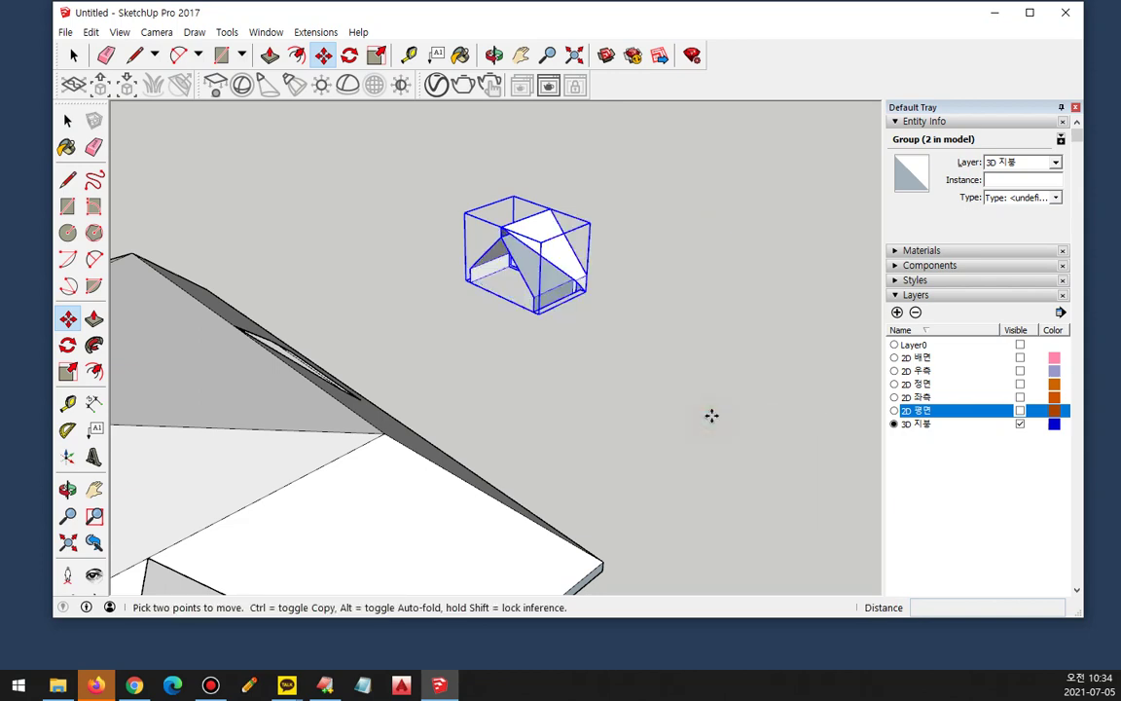
Step: Move the flipped dormer by its rear ridge endpoint to the top corner of the opening in the opposite roof slope
middle_drag(483, 212, 400, 235)
key(q)
key(m)
click(522, 234)
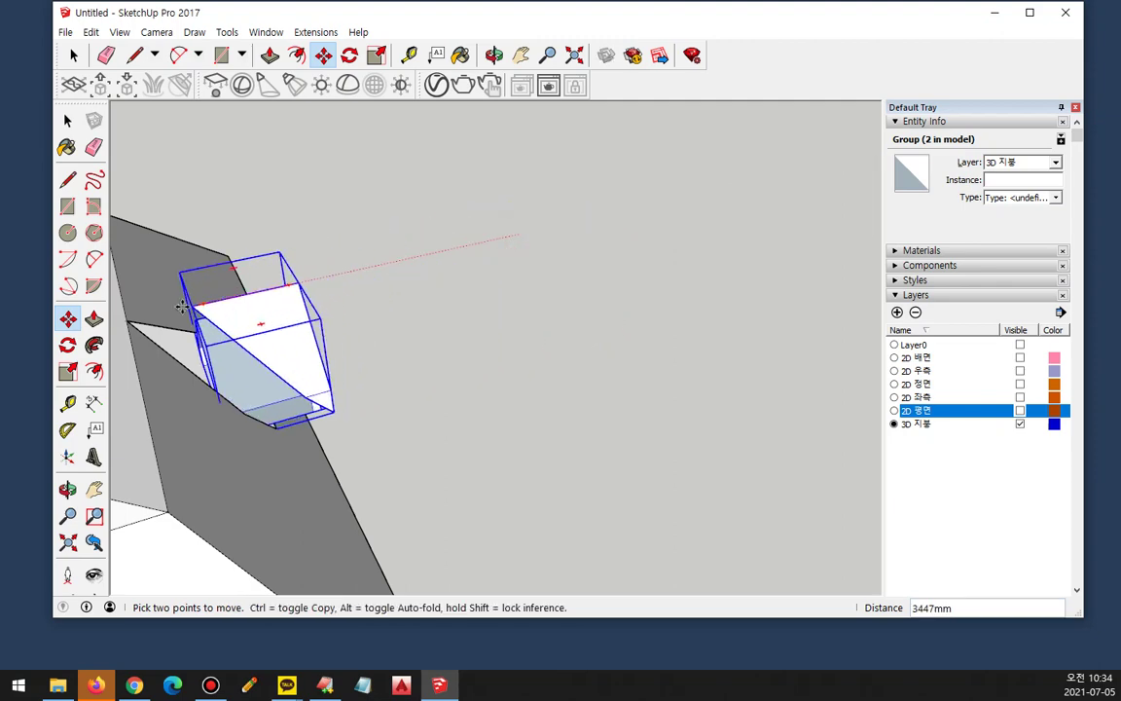
click(127, 320)
middle_drag(577, 363, 393, 389)
scroll(358, 364, down, 3)
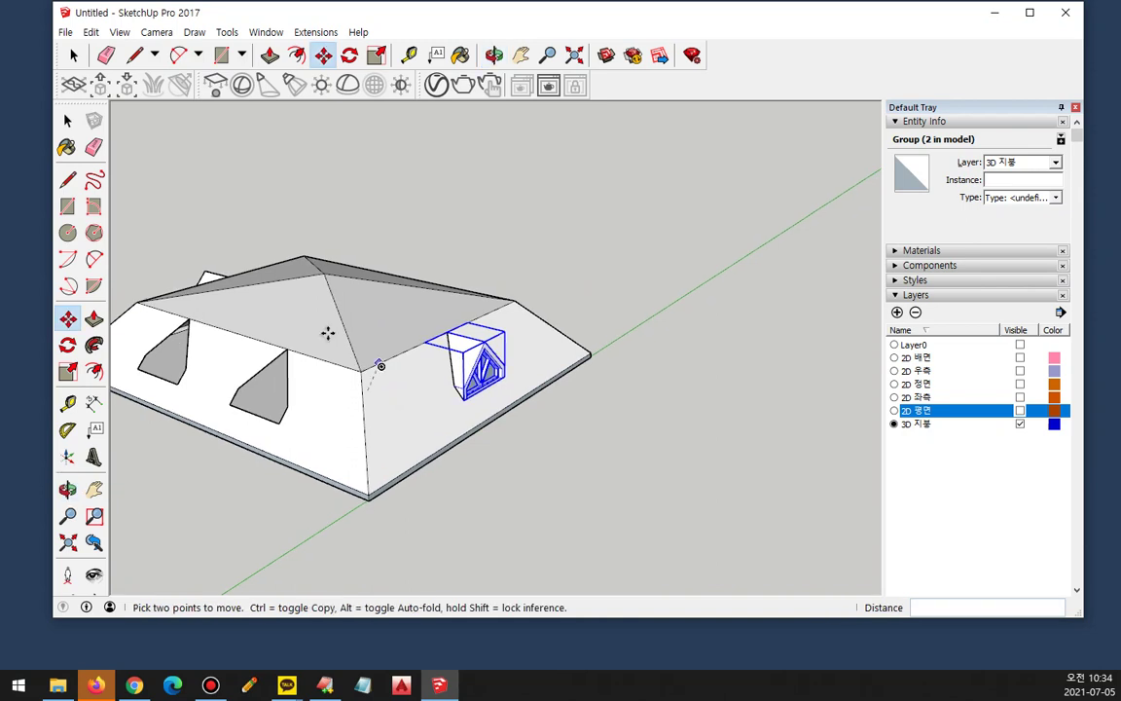
key(space)
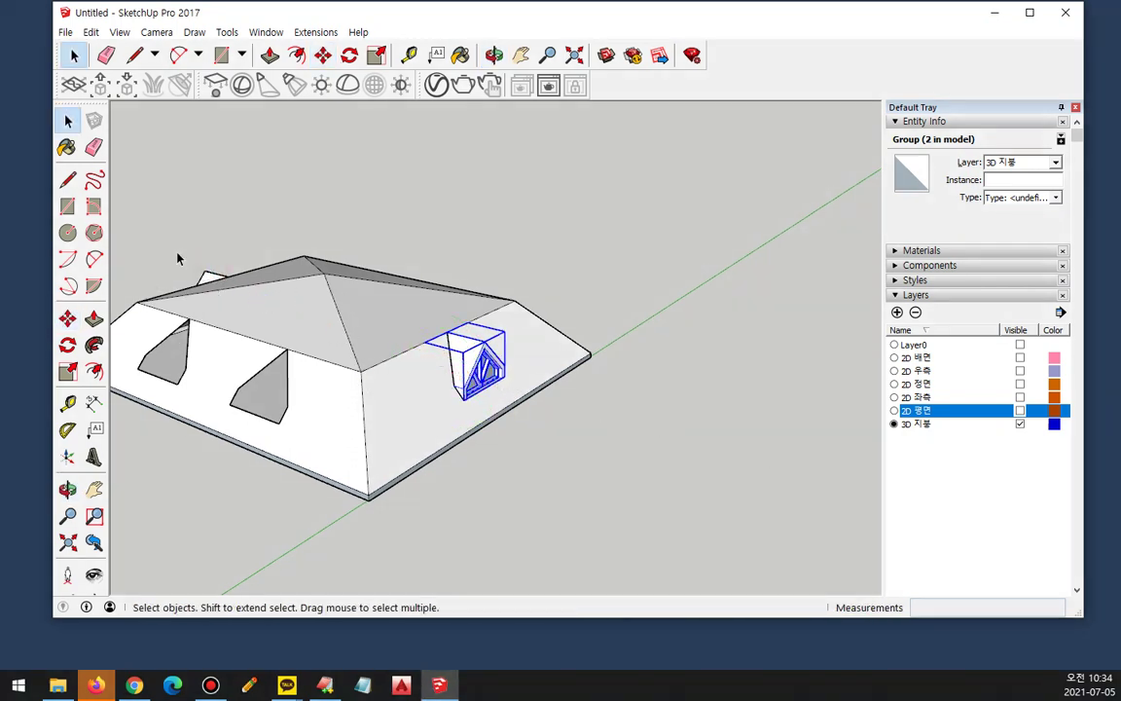
Step: Rotate a copy of both opposite dormer groups 90 degrees horizontally about the near end of the roof's top ridge
middle_drag(178, 258, 199, 288)
shift+click(184, 284)
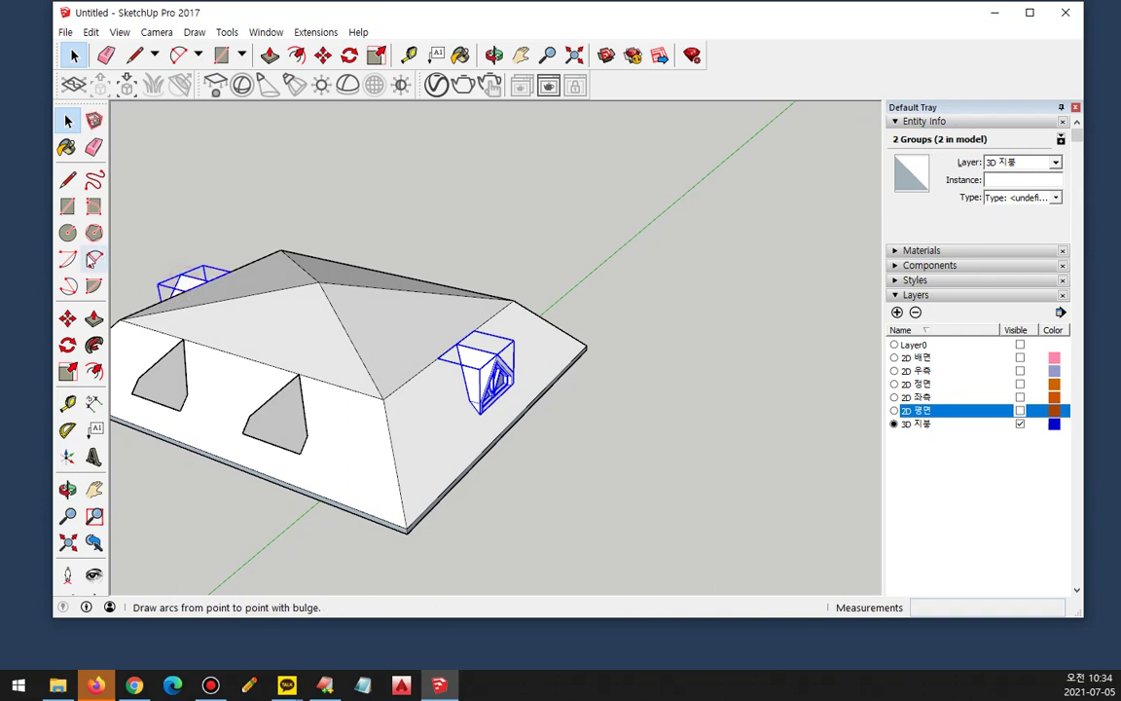
click(67, 344)
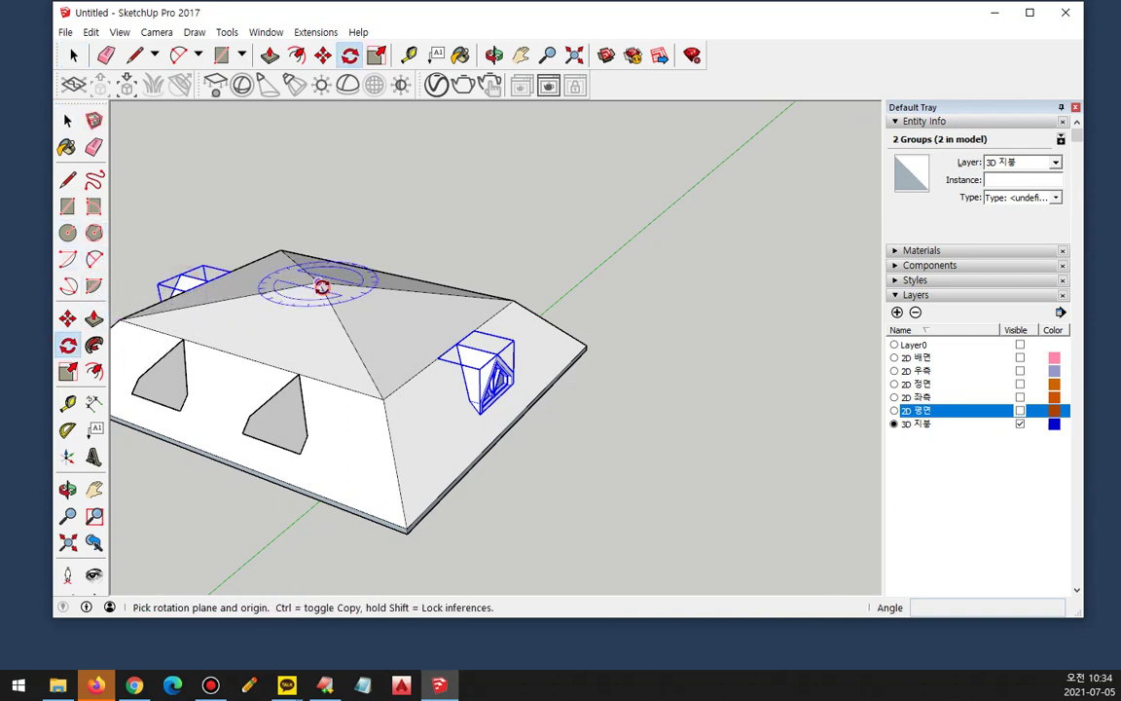
click(318, 281)
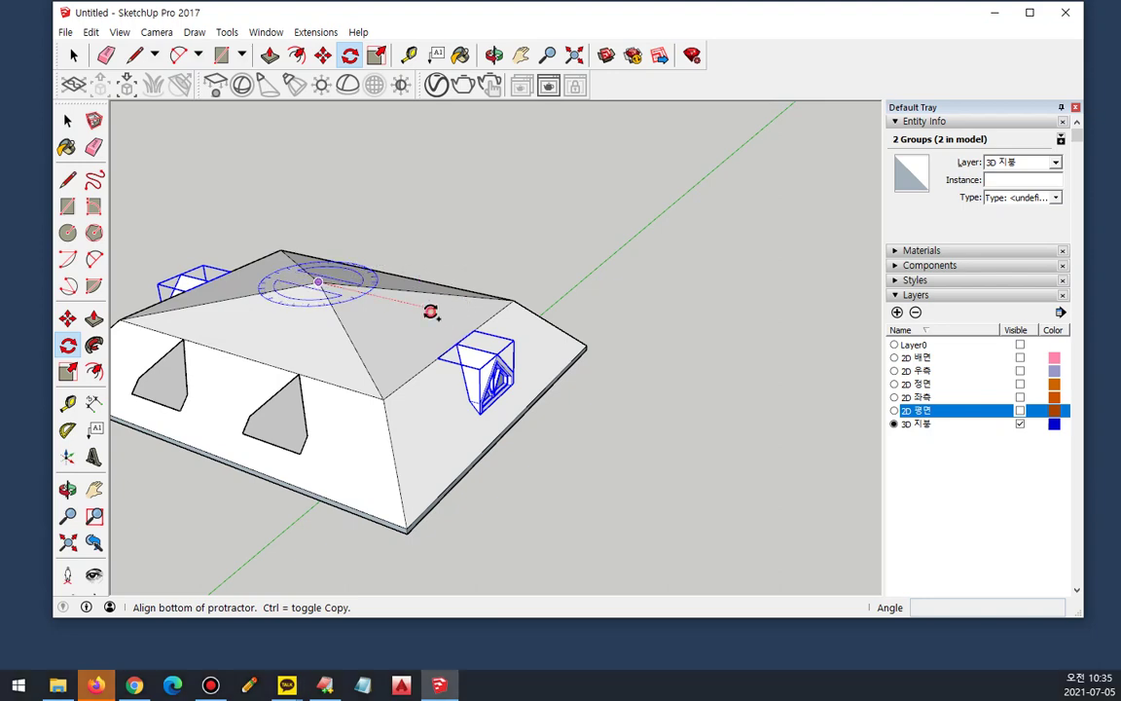
click(428, 307)
click(491, 248)
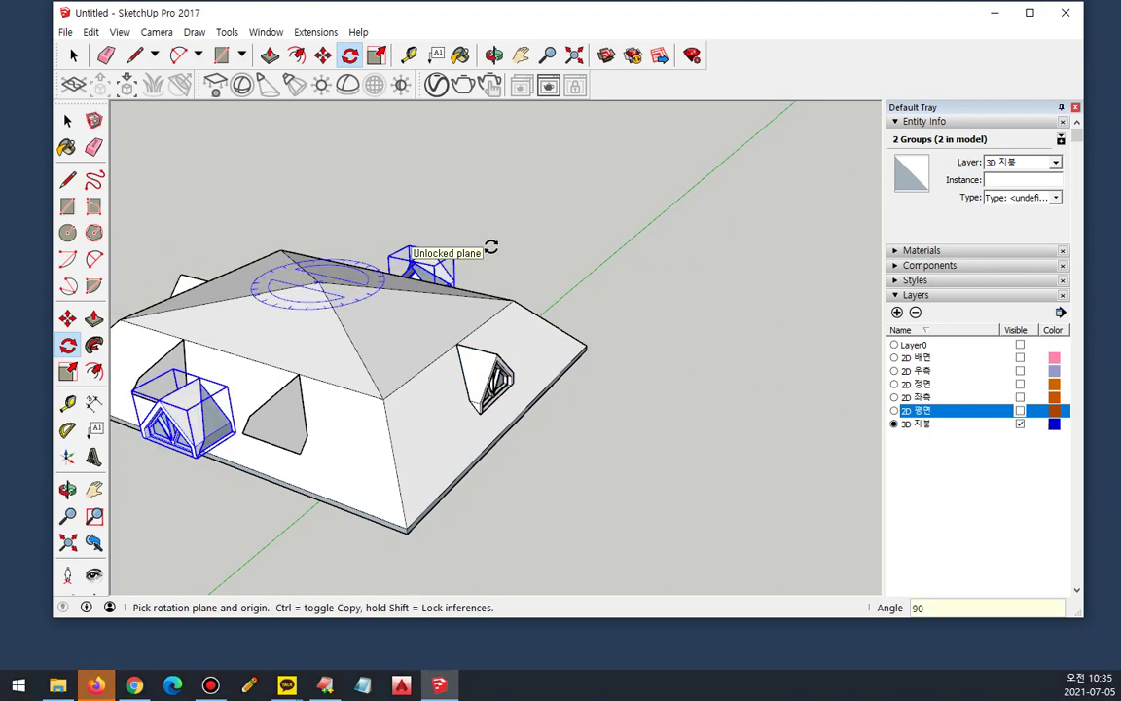
scroll(252, 418, up, 5)
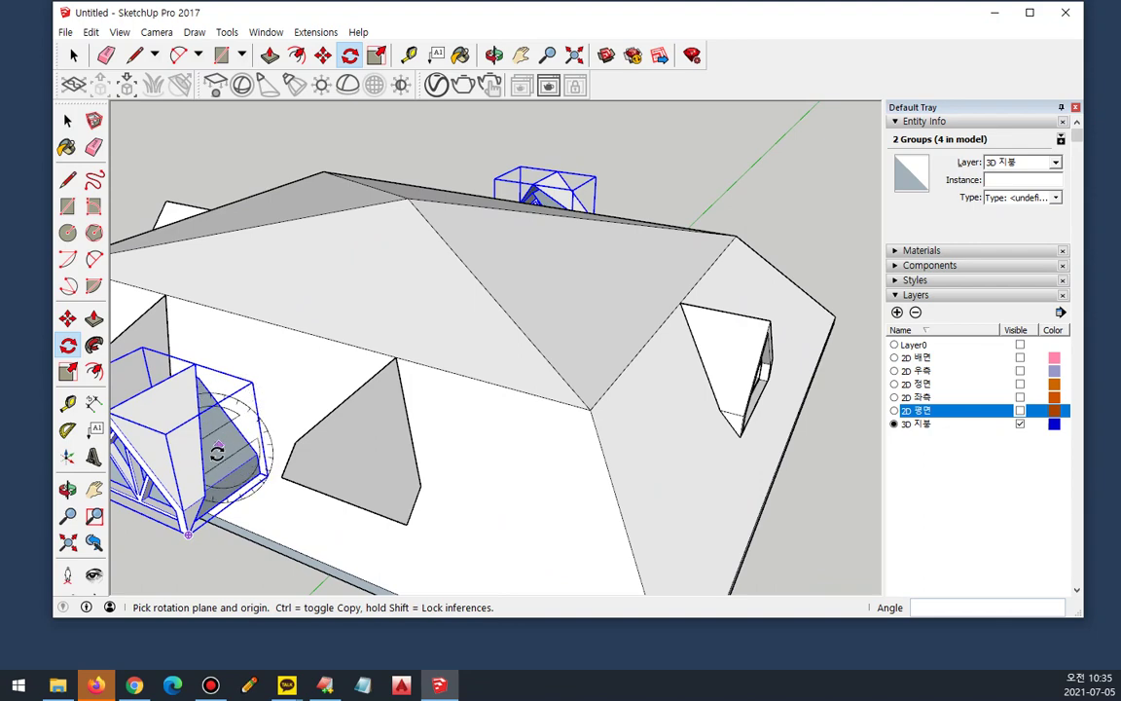
key(m)
shift+middle_drag(201, 374, 368, 389)
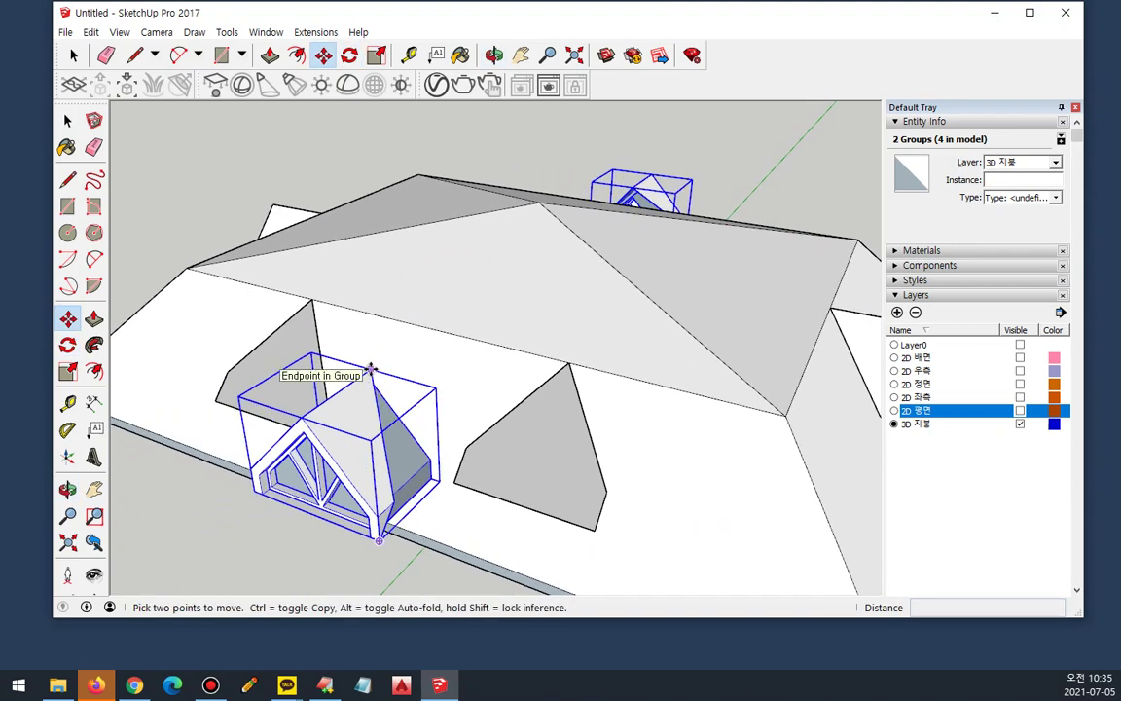
click(376, 370)
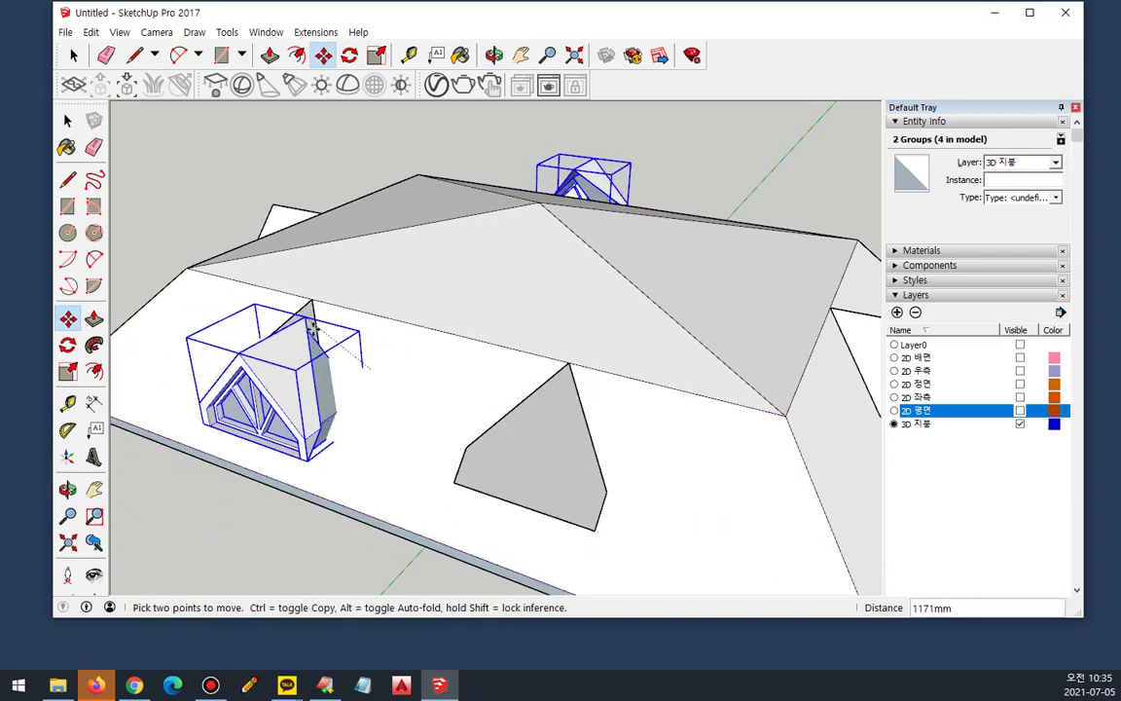
click(369, 374)
Step: Move only the near rotated dormer group by its lower front corner to the lower corner of the left-hand opening in that roof slope
key(space)
click(171, 215)
click(367, 389)
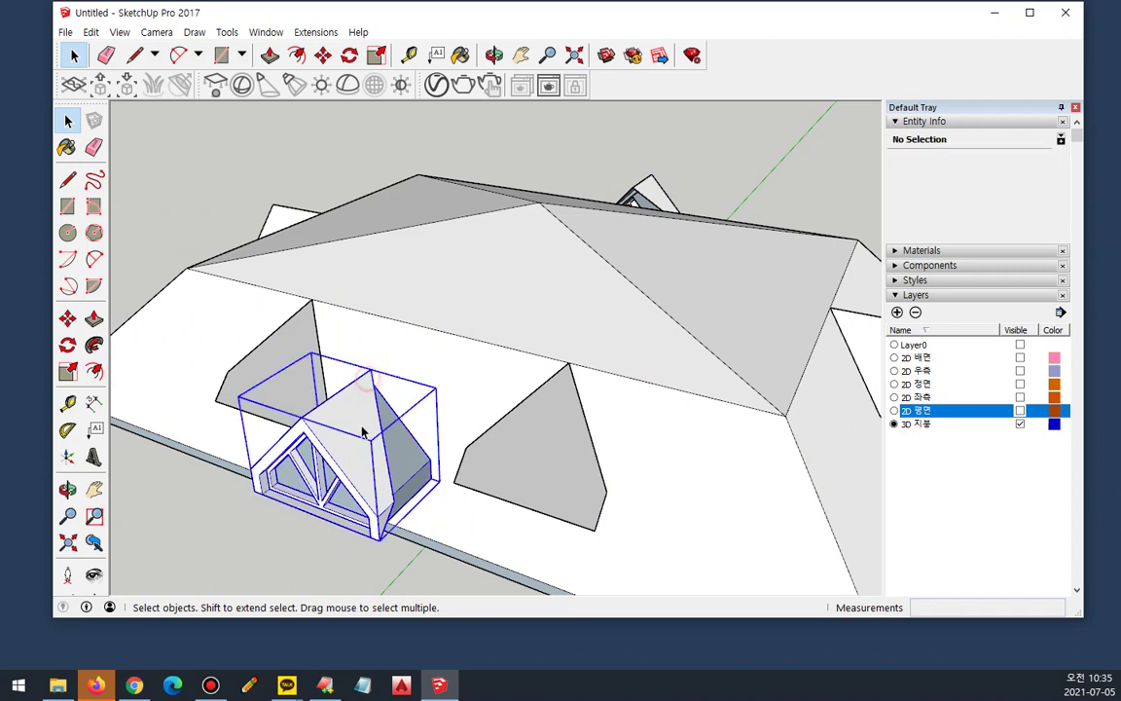
key(m)
click(379, 541)
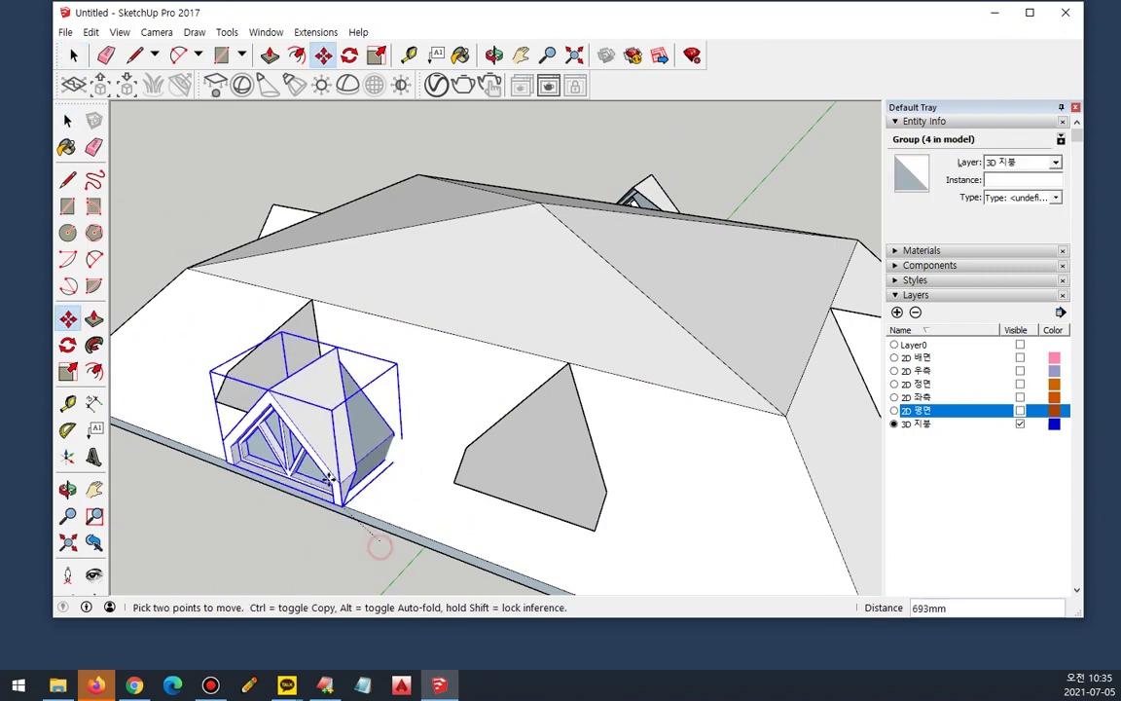
click(312, 436)
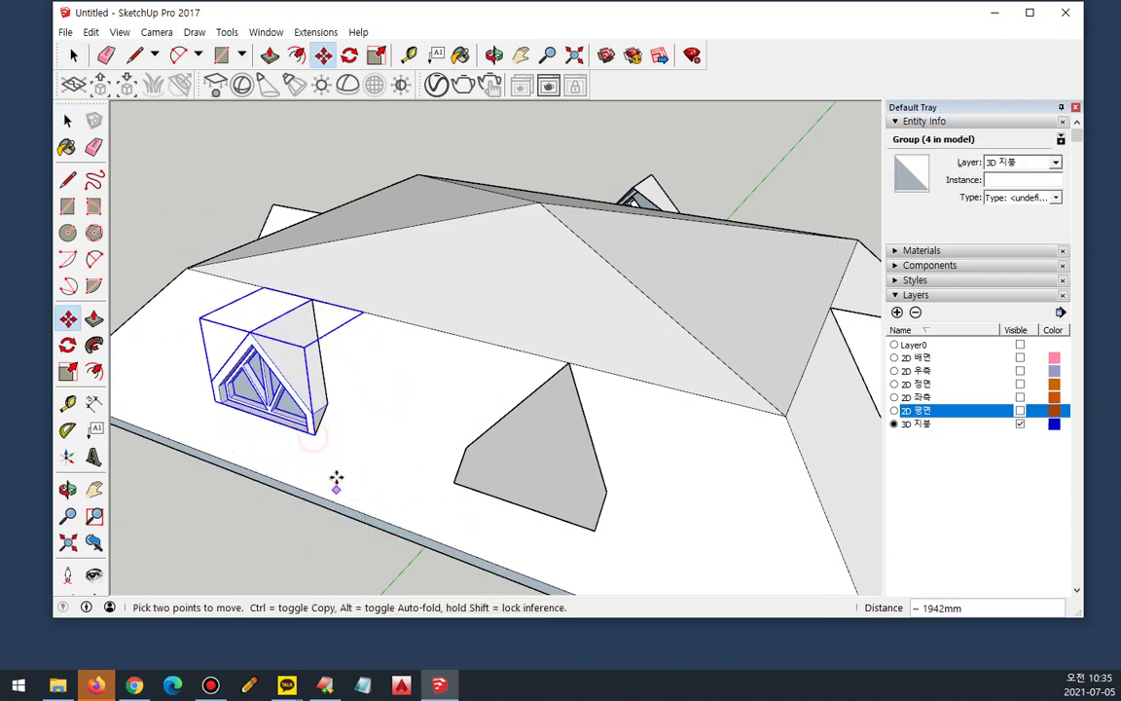
Step: Copy the placed dormer by its lower front corner about 3267 mm to the matching corner of the adjacent opening in the same slope
key(ctrl)
click(316, 436)
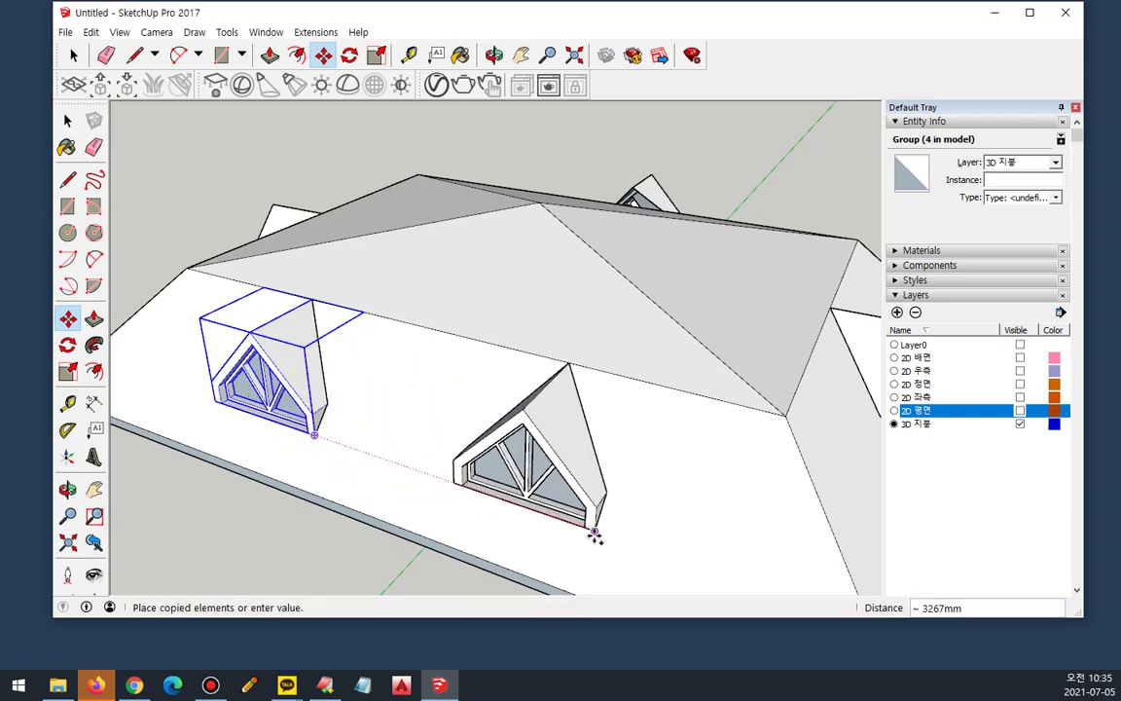
click(594, 535)
Step: Move the loose dormer on the opposite roof side by its lower front corner to the lower corner of the right-hand opening
middle_drag(593, 536, 500, 483)
key(space)
click(627, 526)
key(m)
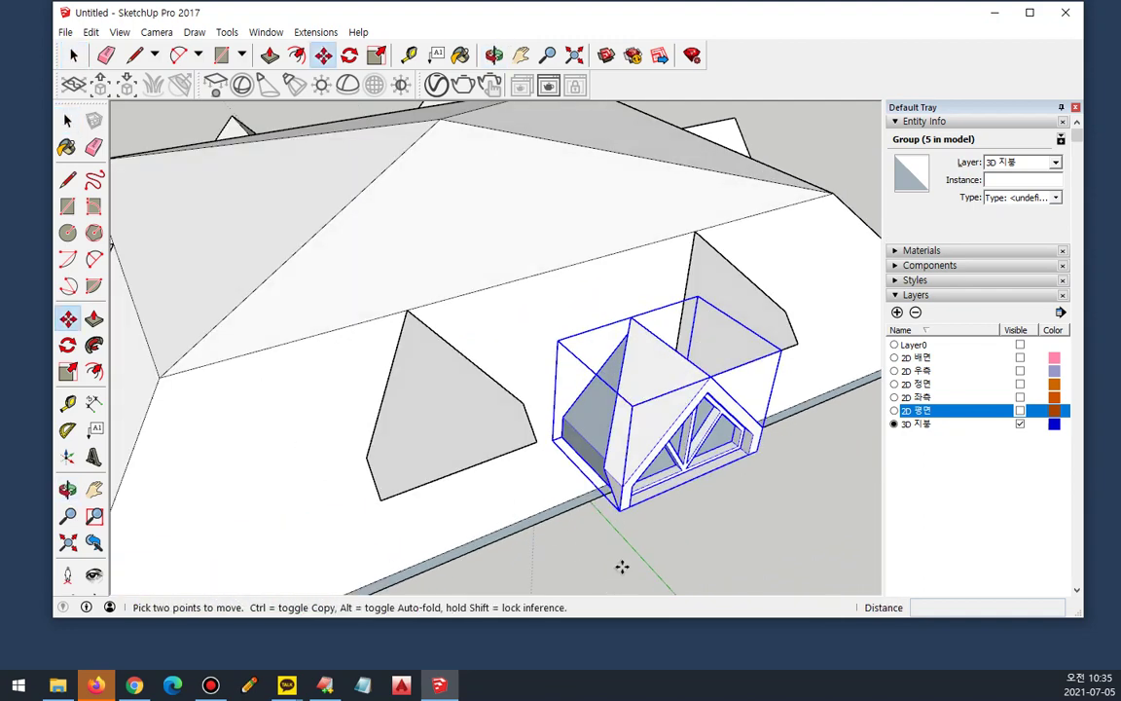
click(619, 513)
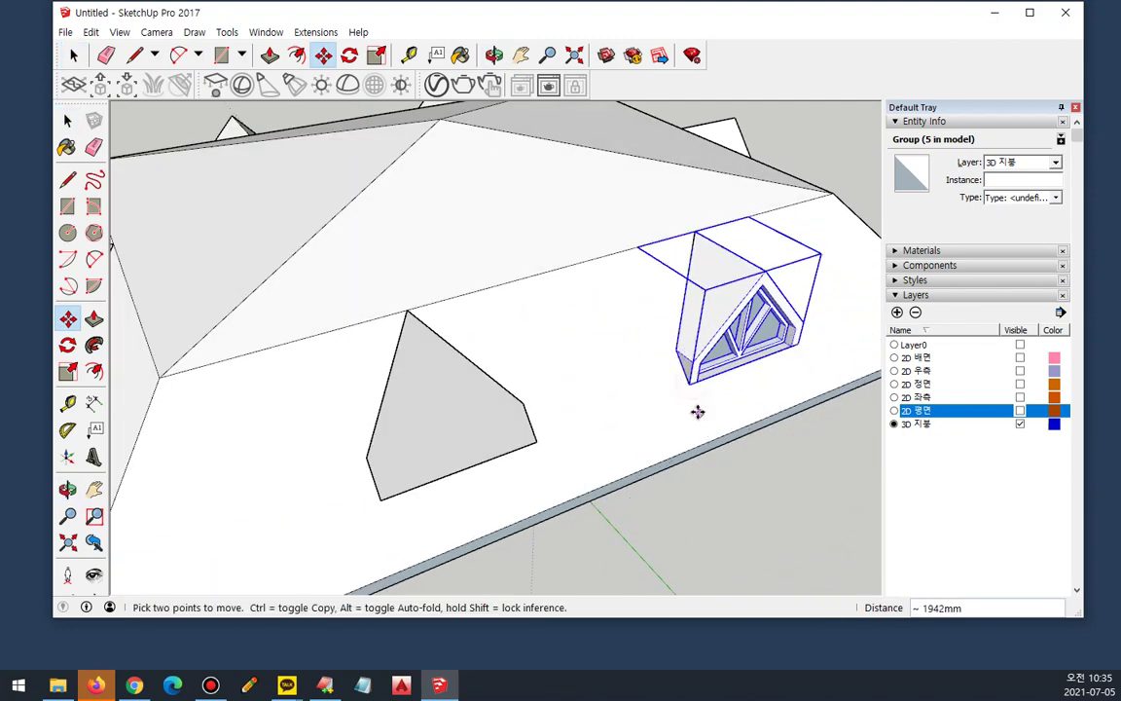
Step: Copy this dormer by its lower front corner about 3267 mm to the remaining opening in the slope, and clear the selection
key(ctrl)
click(690, 387)
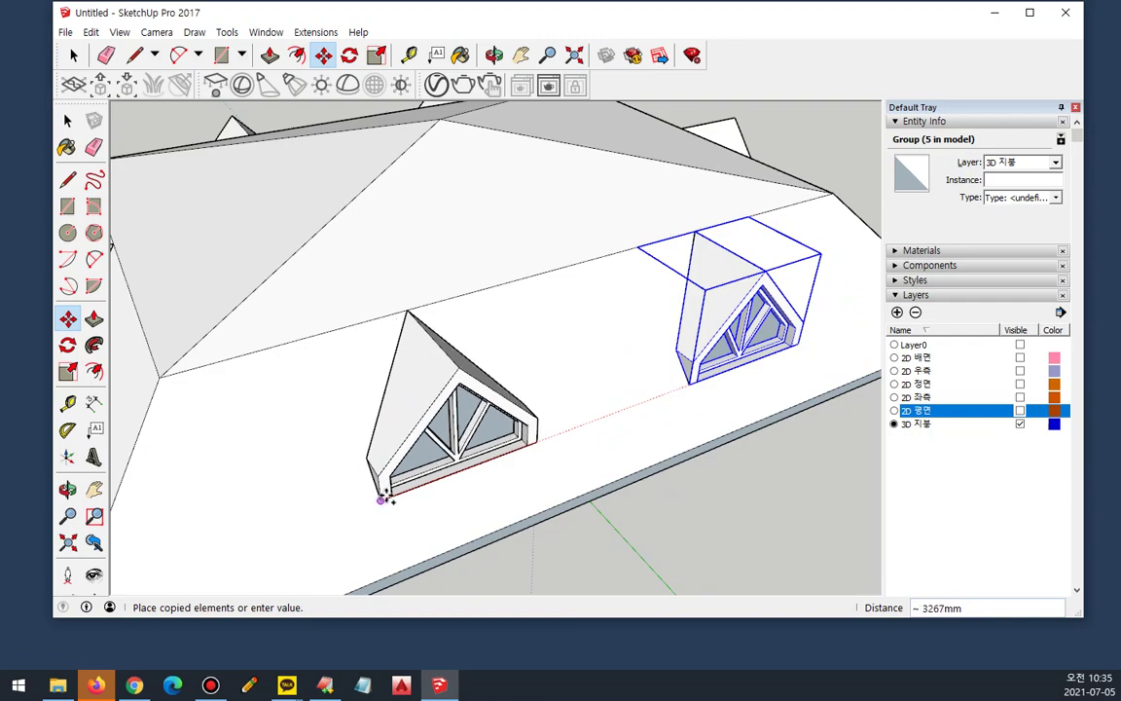
click(382, 497)
key(space)
click(678, 595)
scroll(639, 548, down, 3)
click(679, 535)
mouse_move(390, 552)
middle_down()
mouse_move(340, 396)
mouse_move(371, 333)
mouse_move(376, 360)
mouse_move(541, 377)
mouse_move(207, 409)
mouse_move(430, 425)
mouse_move(575, 374)
mouse_move(425, 438)
mouse_move(442, 487)
mouse_move(586, 445)
mouse_move(675, 452)
middle_up()
mouse_move(603, 154)
mouse_down()
mouse_move(286, 399)
mouse_move(800, 370)
mouse_move(323, 234)
mouse_move(360, 490)
mouse_up()
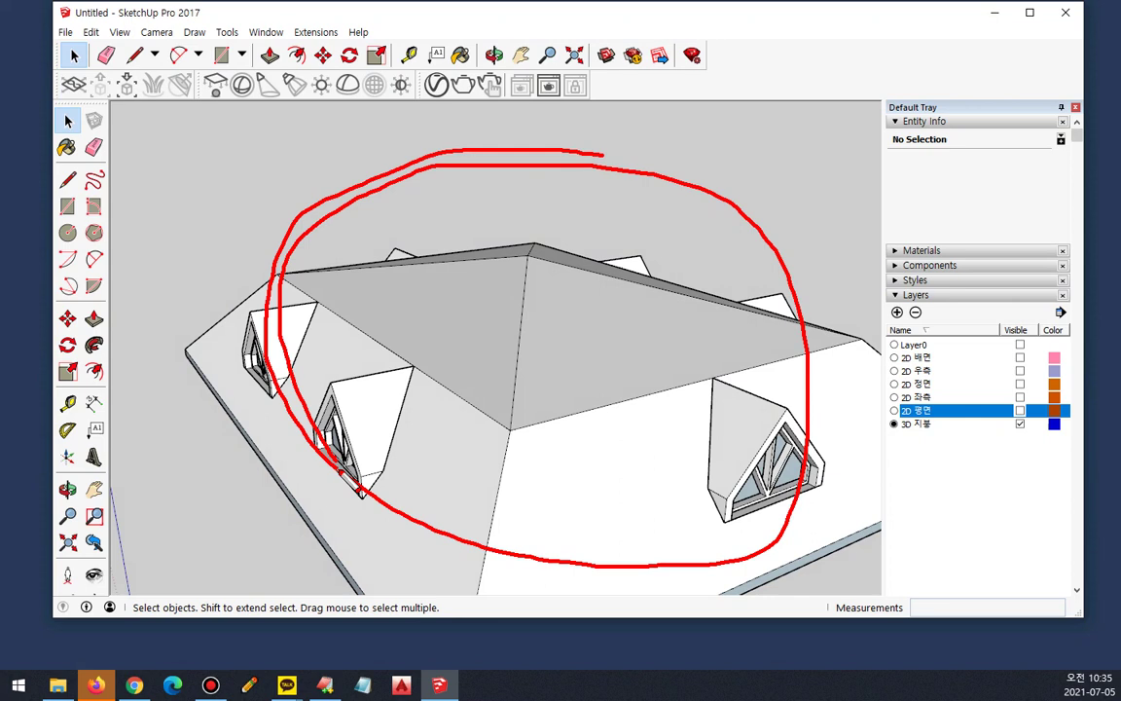
key(Escape)
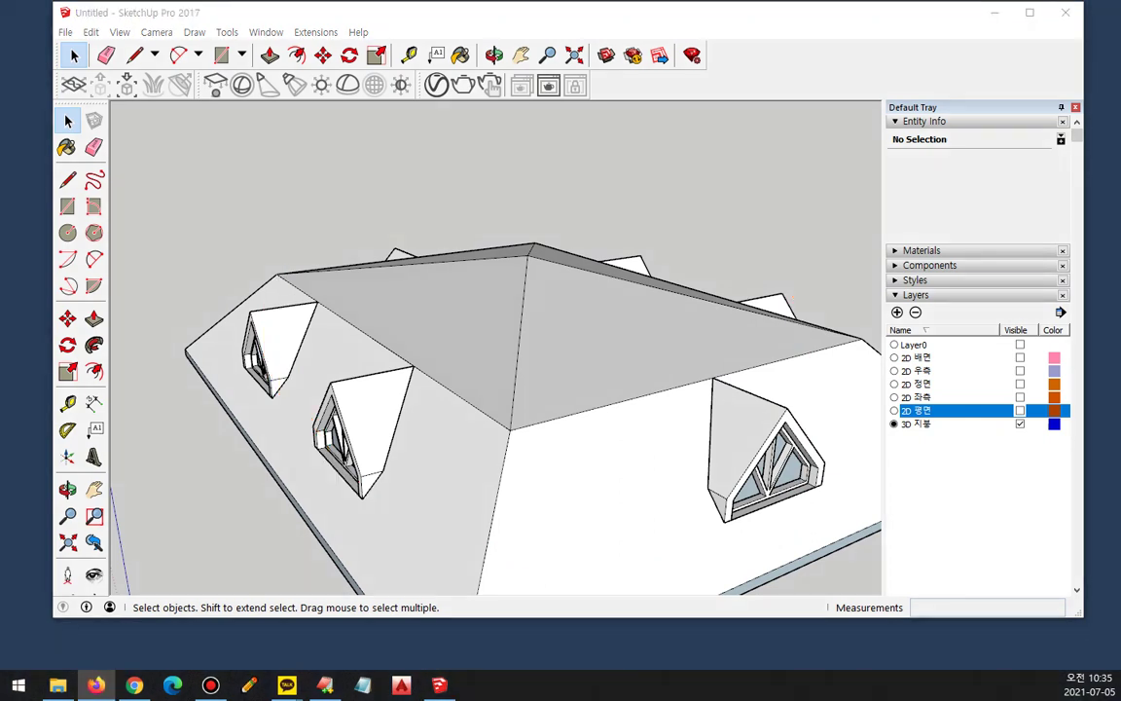
click(366, 157)
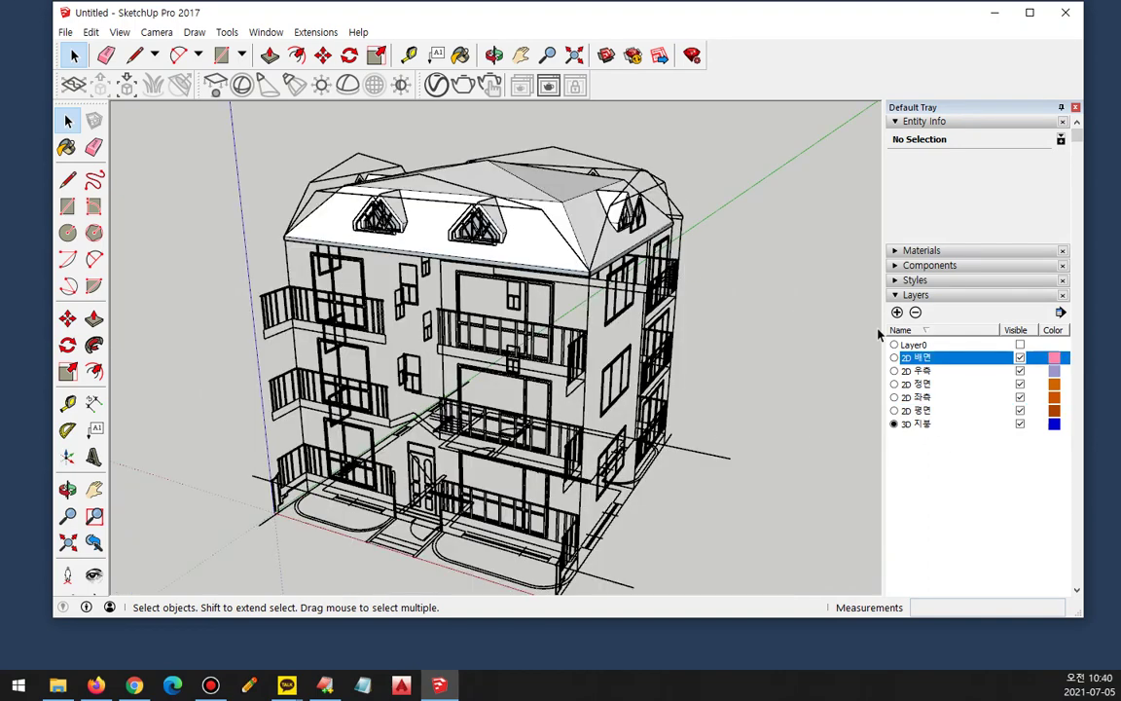
Step: Add two layers named 3D 정면 and 3D 우측
click(896, 311)
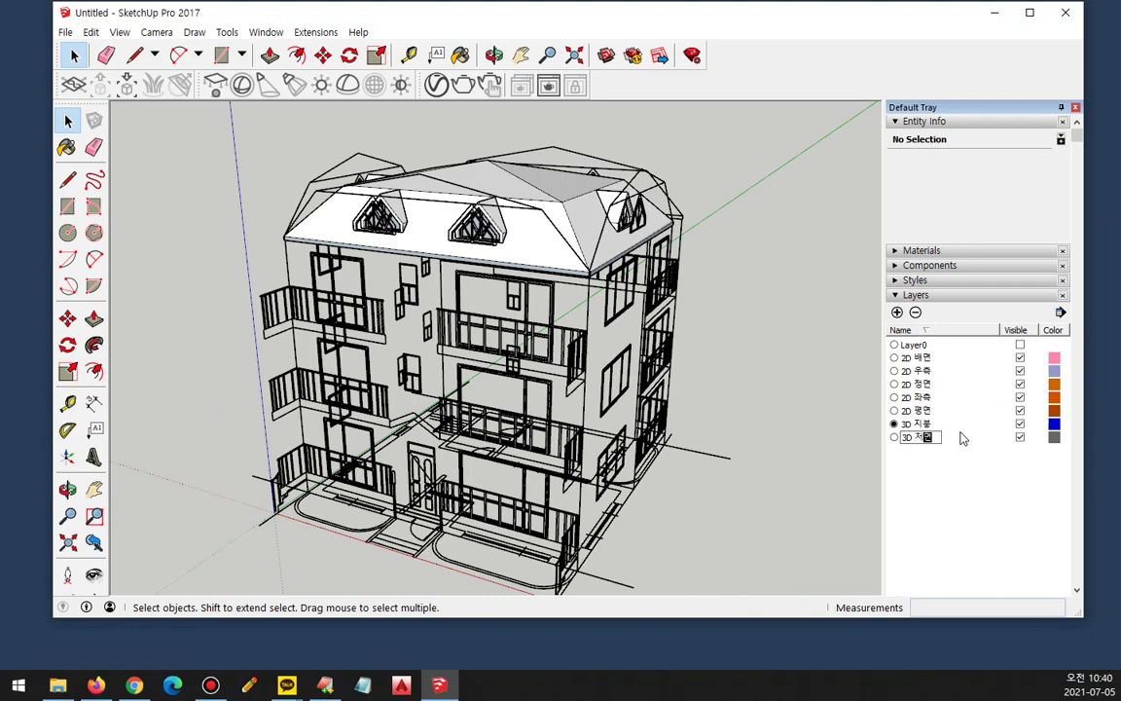
text(3D 정면)
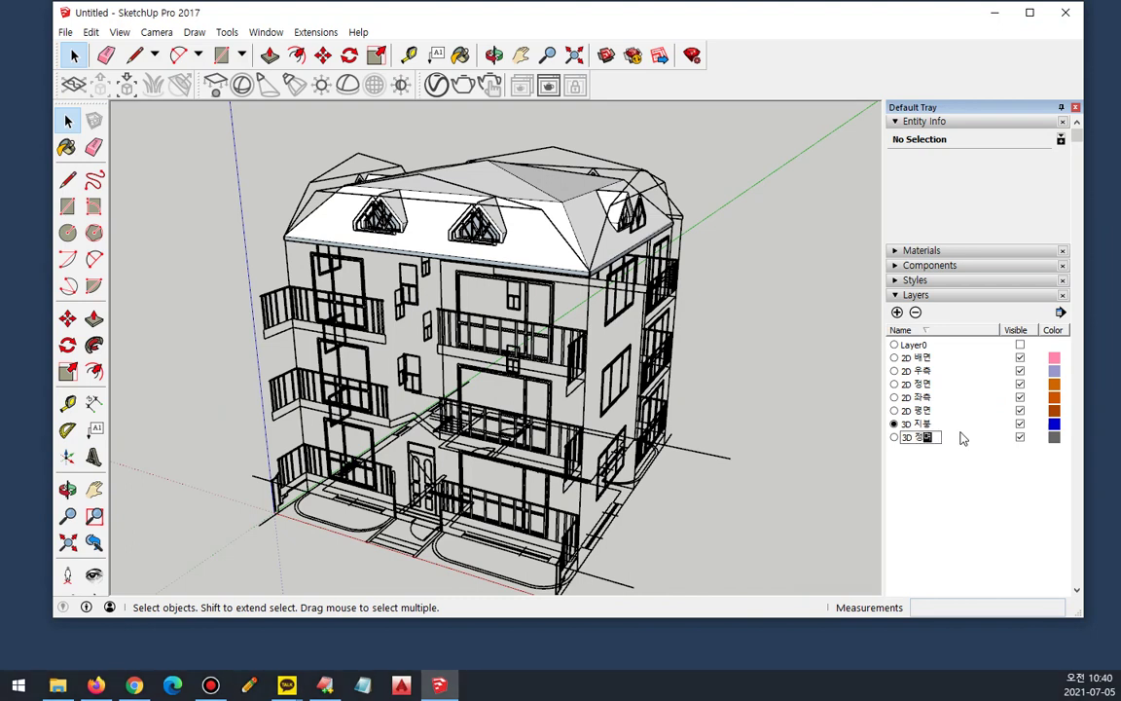
key(Return)
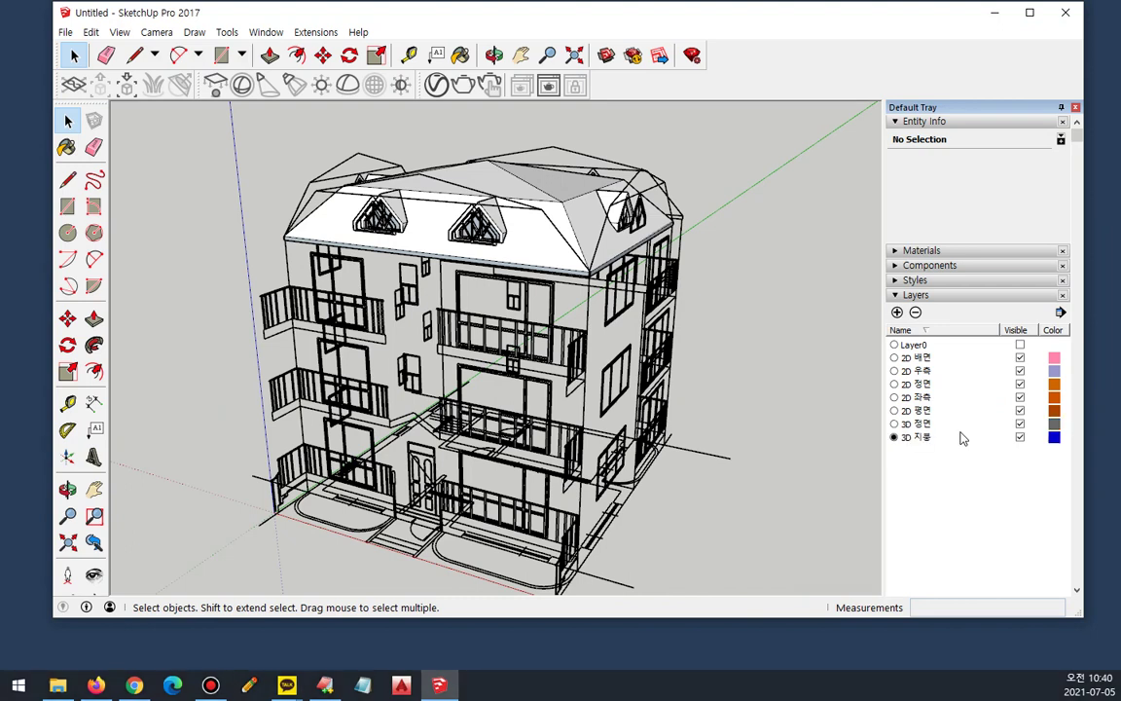
click(898, 312)
key(Return)
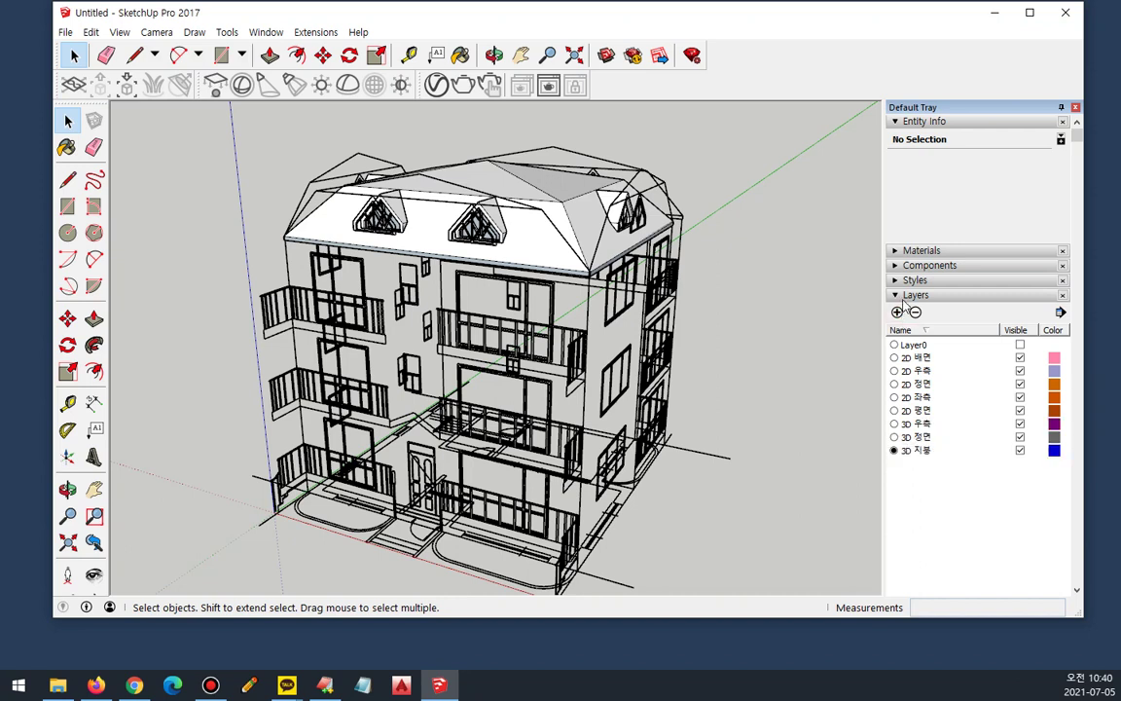
Step: Add two more layers named 3D 배면 and 3D 좌측, correcting the first name's 3D prefix
click(898, 312)
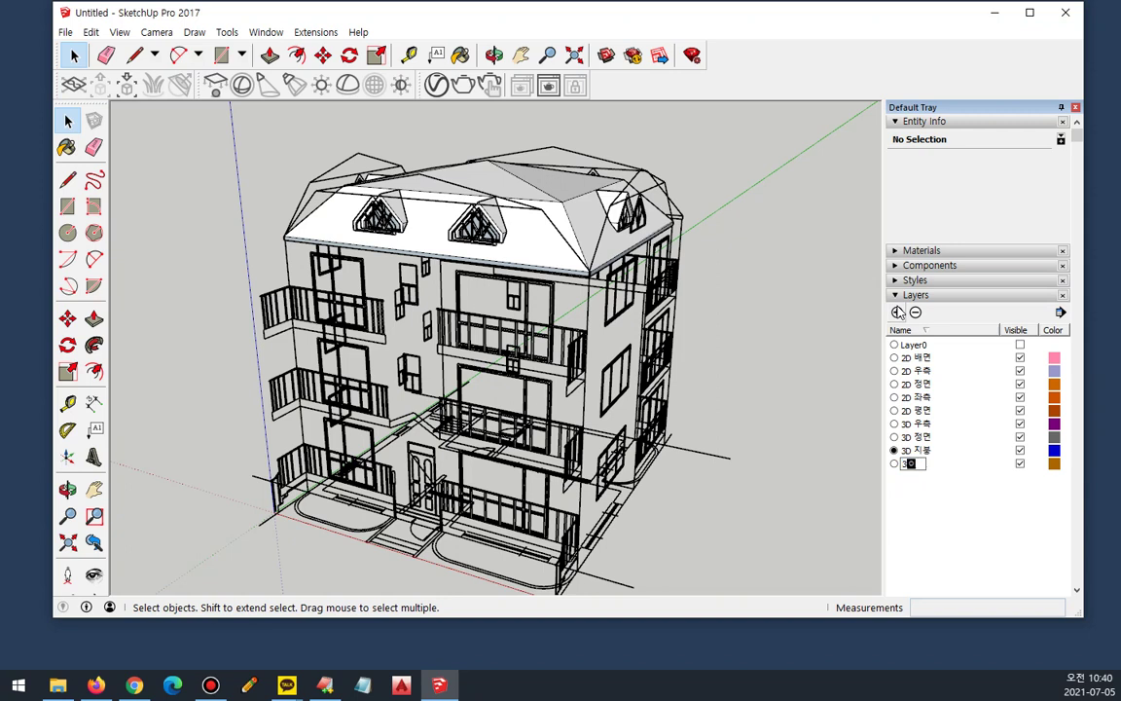
text(3ㅇ q)
key(BackSpace)
text(ㅂ)
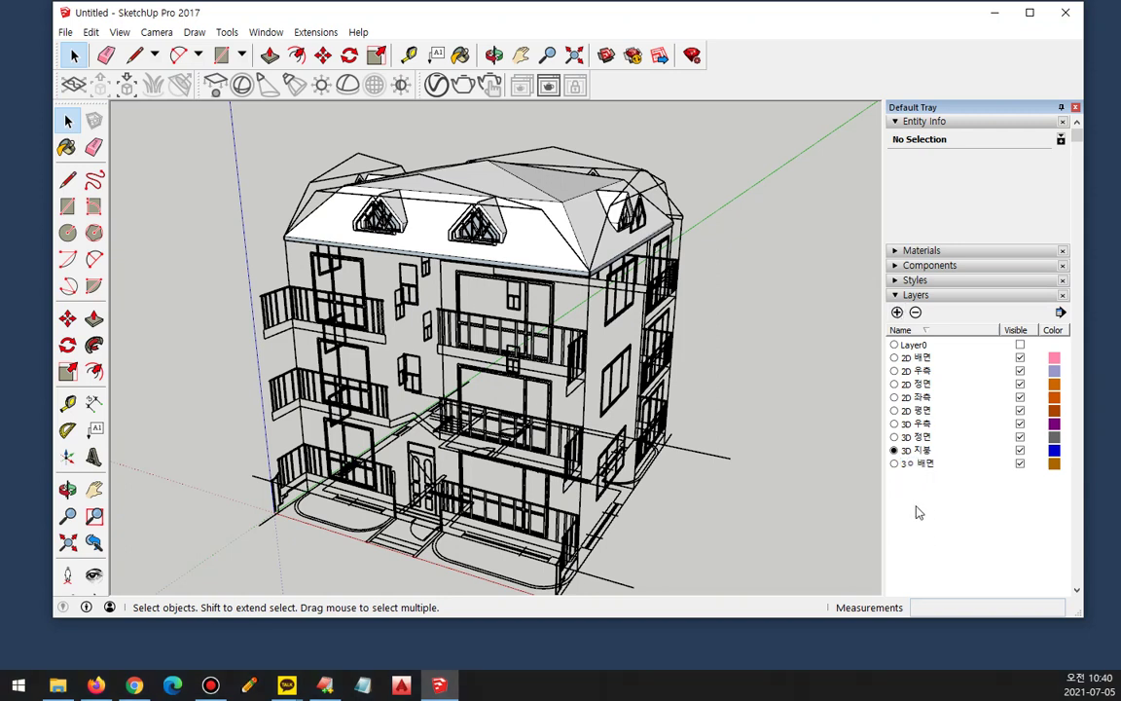
click(907, 464)
click(915, 464)
key(Return)
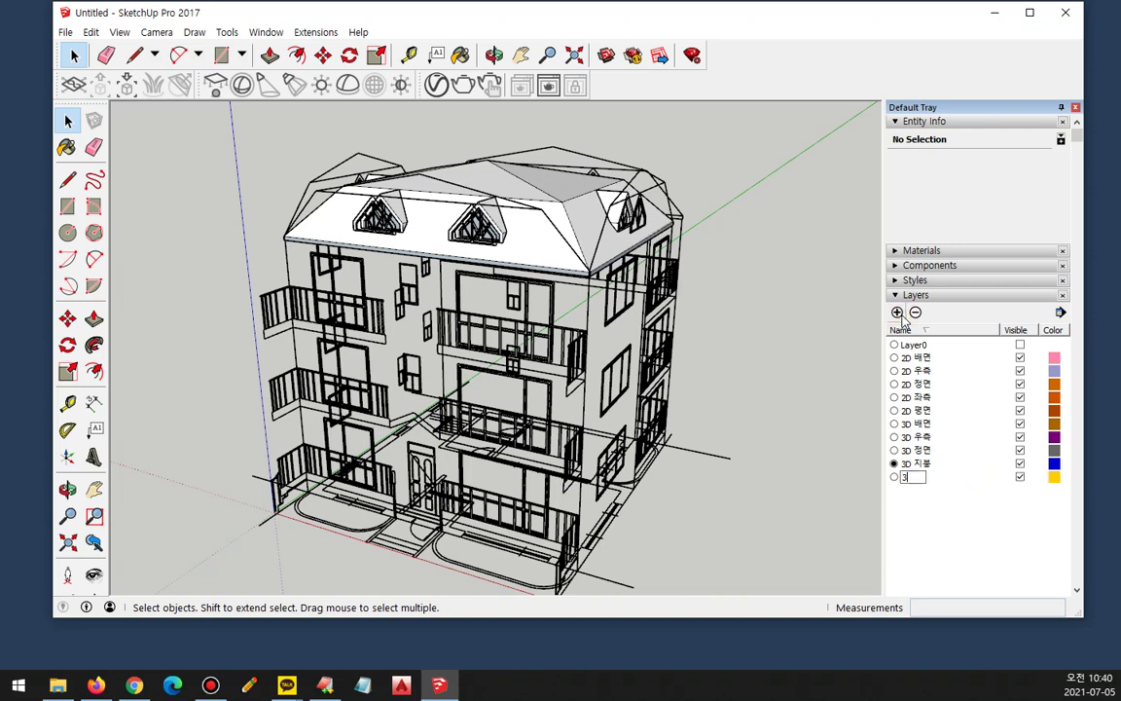
key(Return)
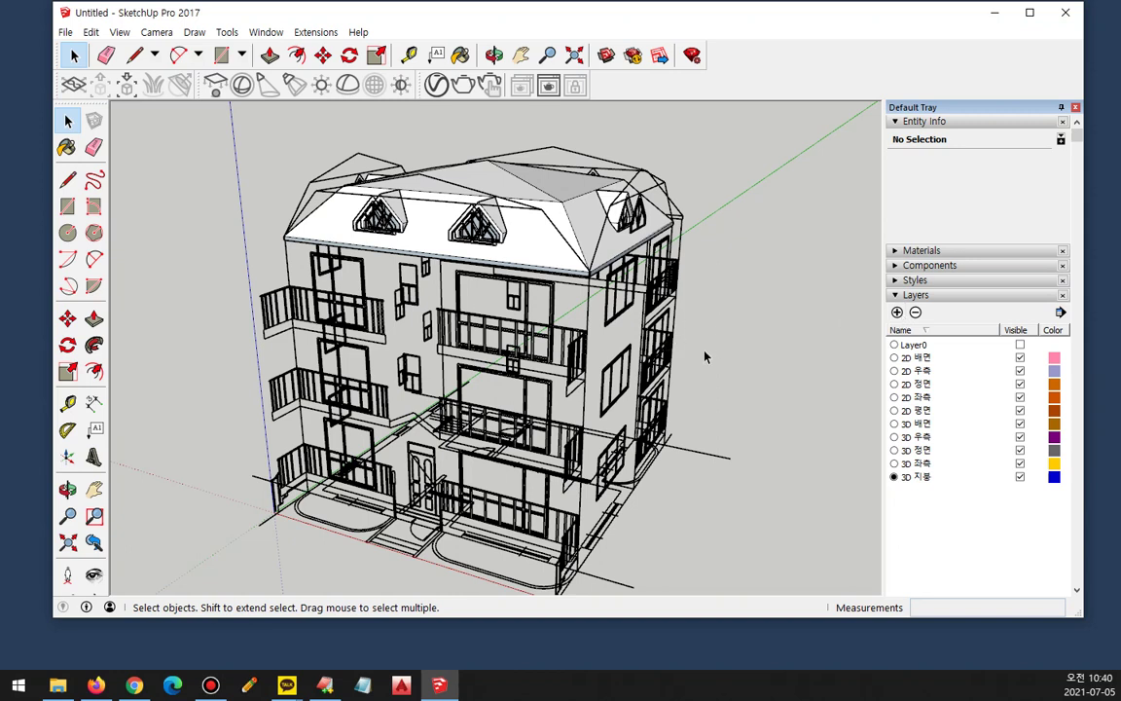
Step: Make 3D 정면 the current layer and hide the layers 3D 지붕, 2D 배면, 2D 우측, 2D 좌측 and 2D 평면
click(894, 450)
click(1019, 477)
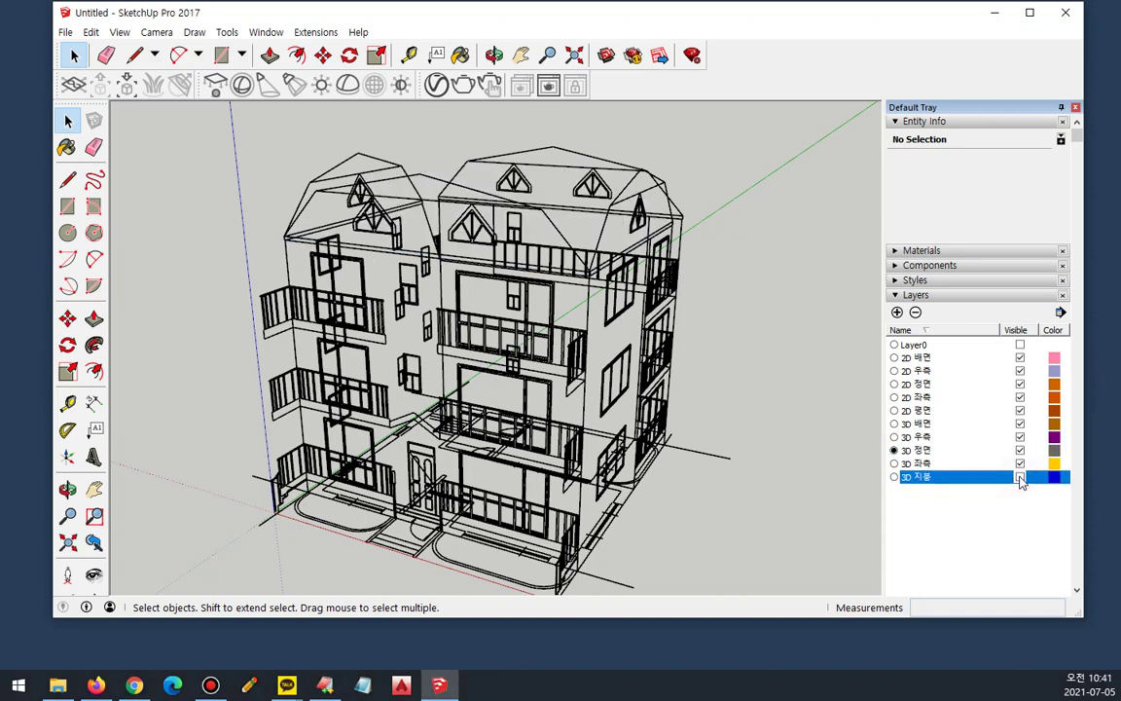
click(1019, 359)
click(1020, 370)
click(1020, 397)
click(1020, 410)
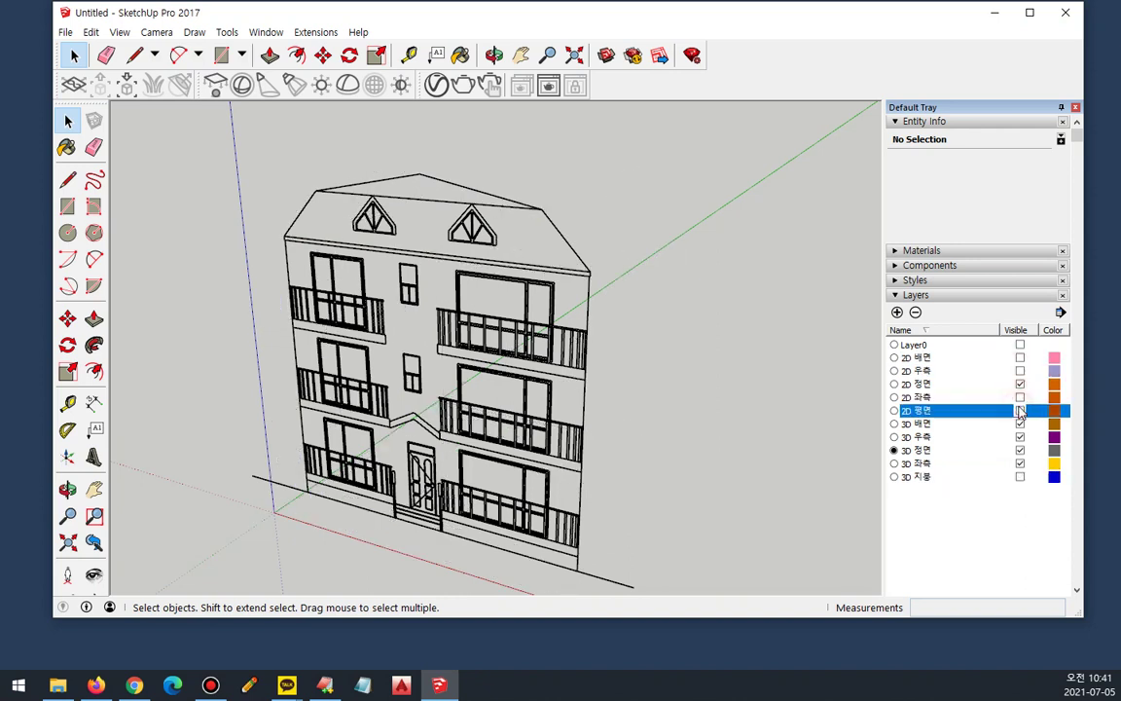
Step: Hide the layers 3D 배면, 3D 우측 and 3D 좌측, keeping the current layer 3D 정면 visible
click(1019, 423)
click(1020, 437)
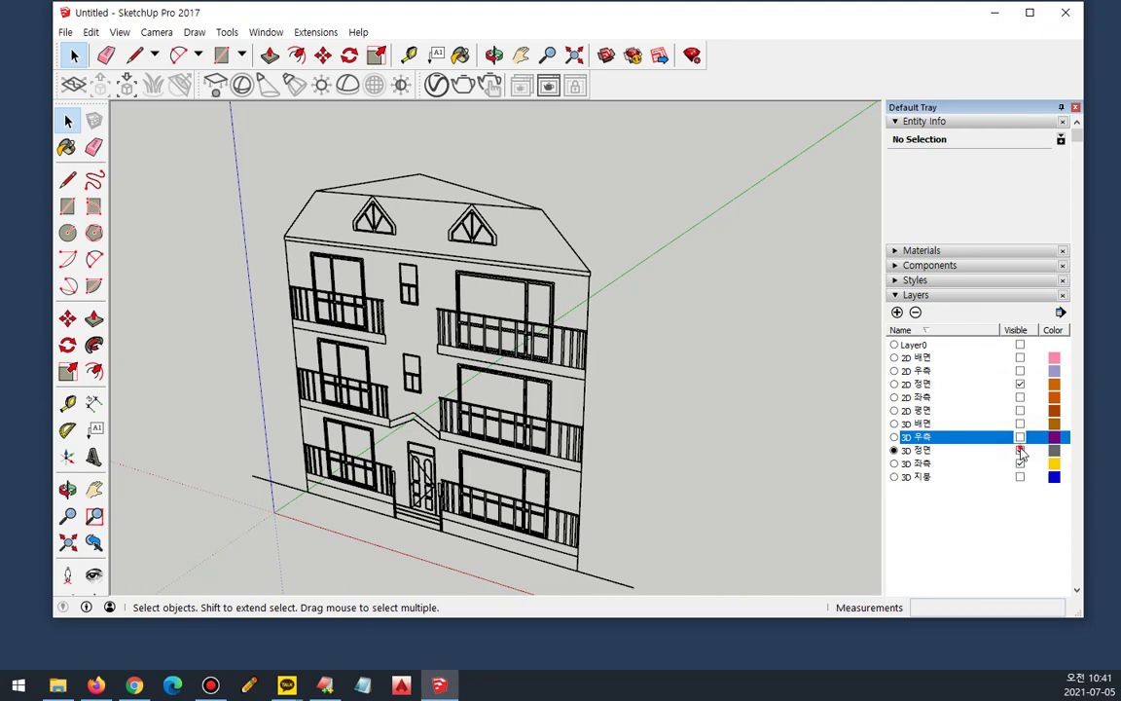
click(1020, 449)
key(Return)
click(1020, 463)
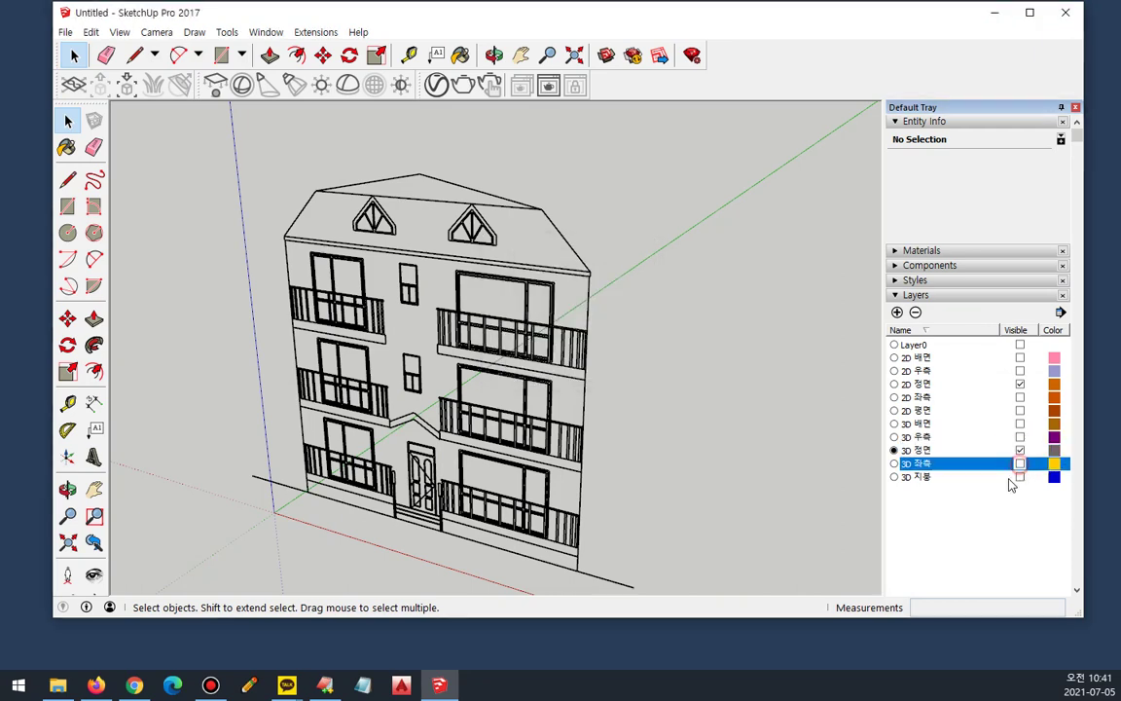
middle_drag(560, 323, 562, 300)
key(ctrl+2)
mouse_move(375, 570)
mouse_down()
mouse_move(628, 200)
mouse_move(364, 517)
mouse_up()
key(Escape)
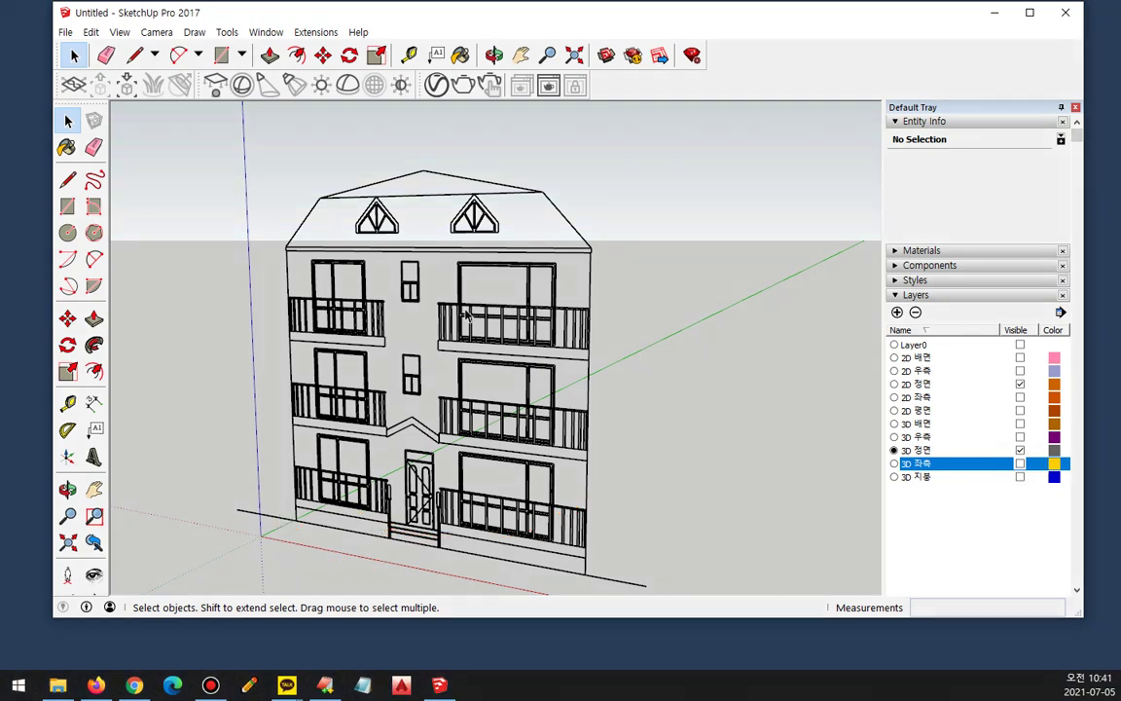
Step: Draw a rectangular wall face over the front elevation, from the wall's lower left corner to its upper right corner at the eave
scroll(584, 397, up, 1)
middle_drag(619, 429, 625, 401)
shift+middle_drag(575, 406, 581, 368)
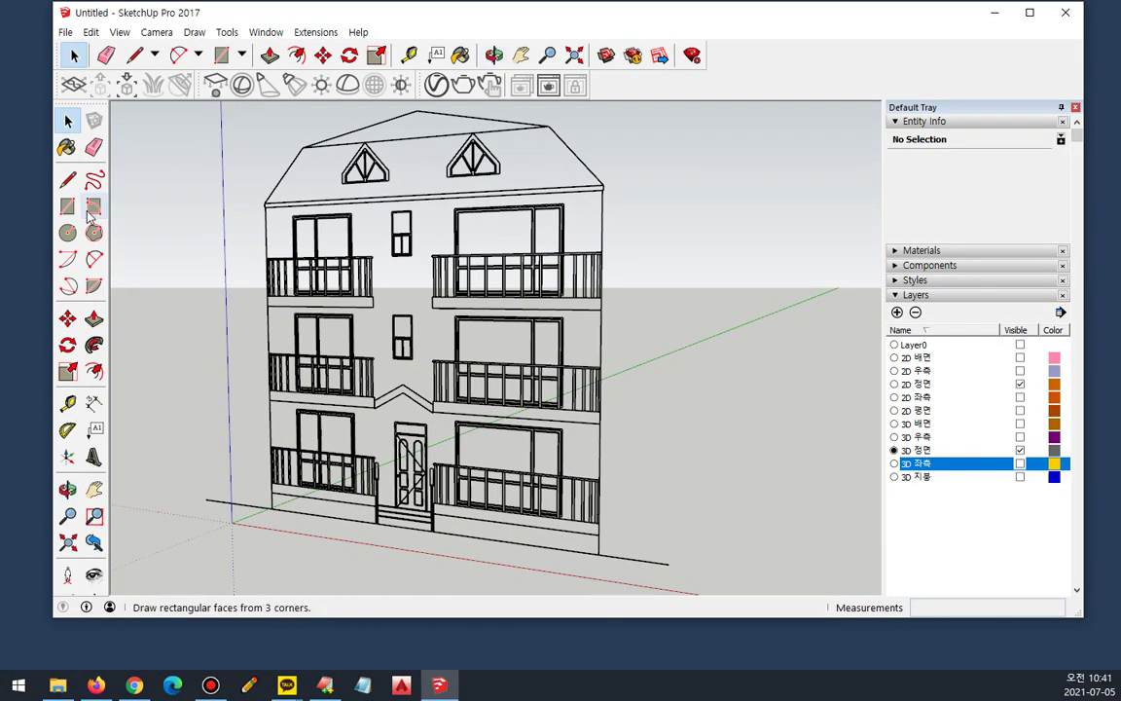
click(67, 205)
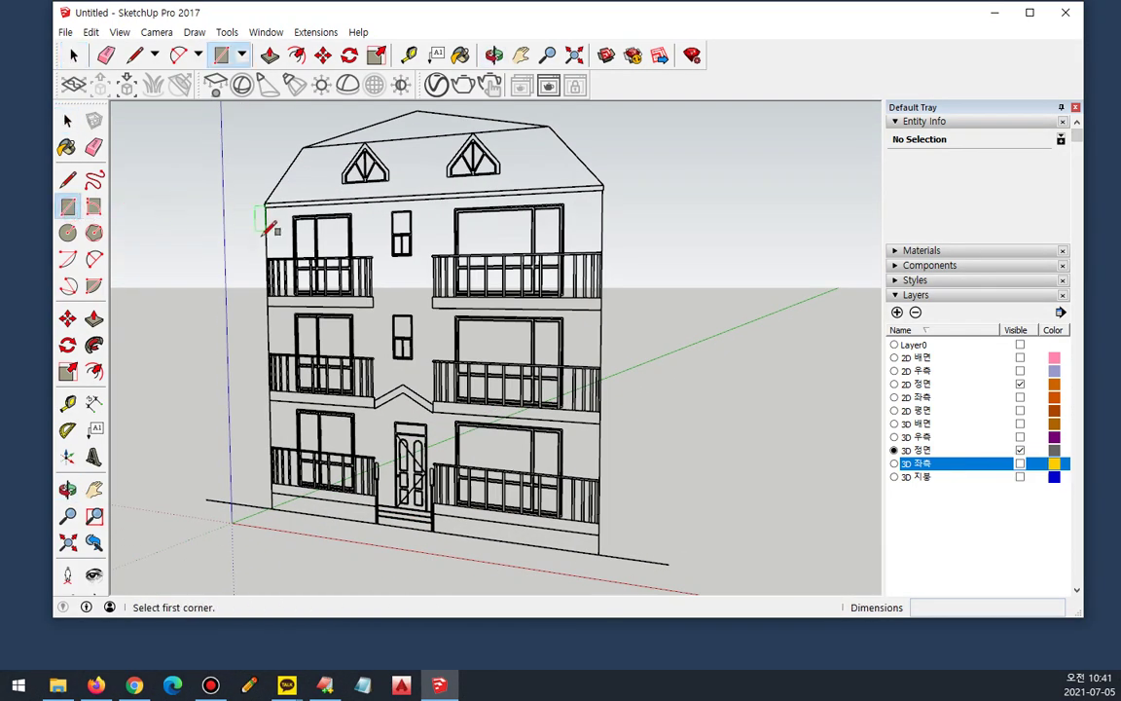
click(273, 506)
scroll(563, 229, up, 1)
scroll(562, 230, up, 2)
click(637, 161)
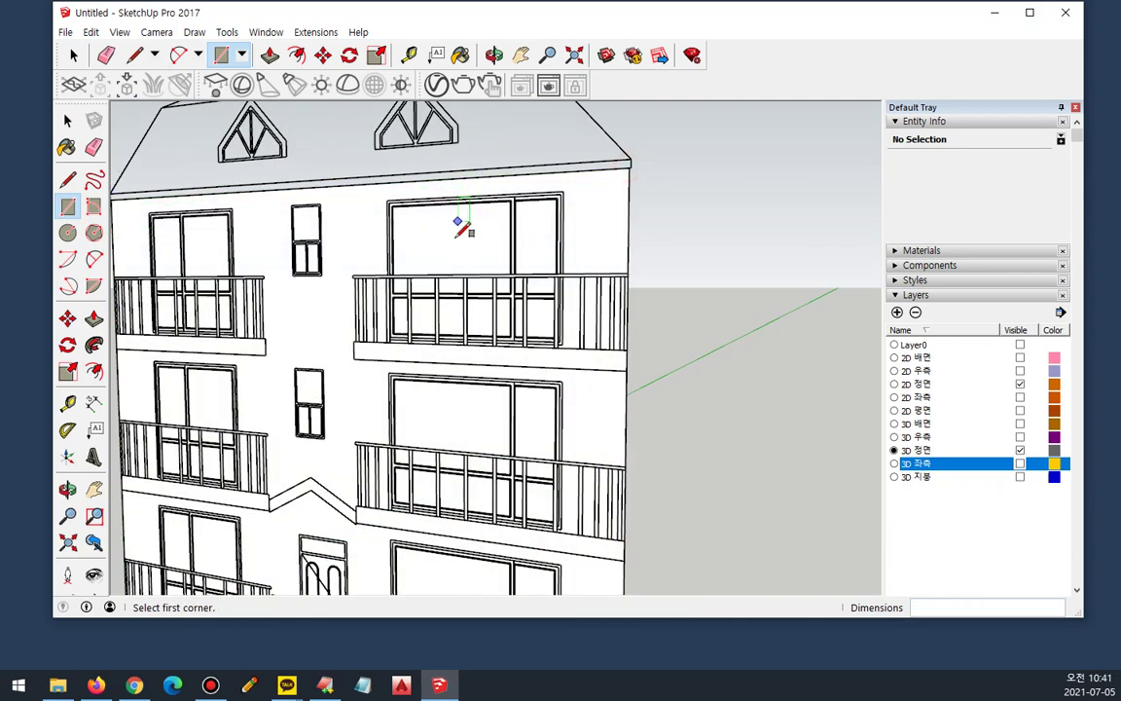
Step: Trace rectangles over the outer frames of the top-floor right balcony window and the narrow middle window on the front wall
scroll(460, 209, up, 2)
click(353, 183)
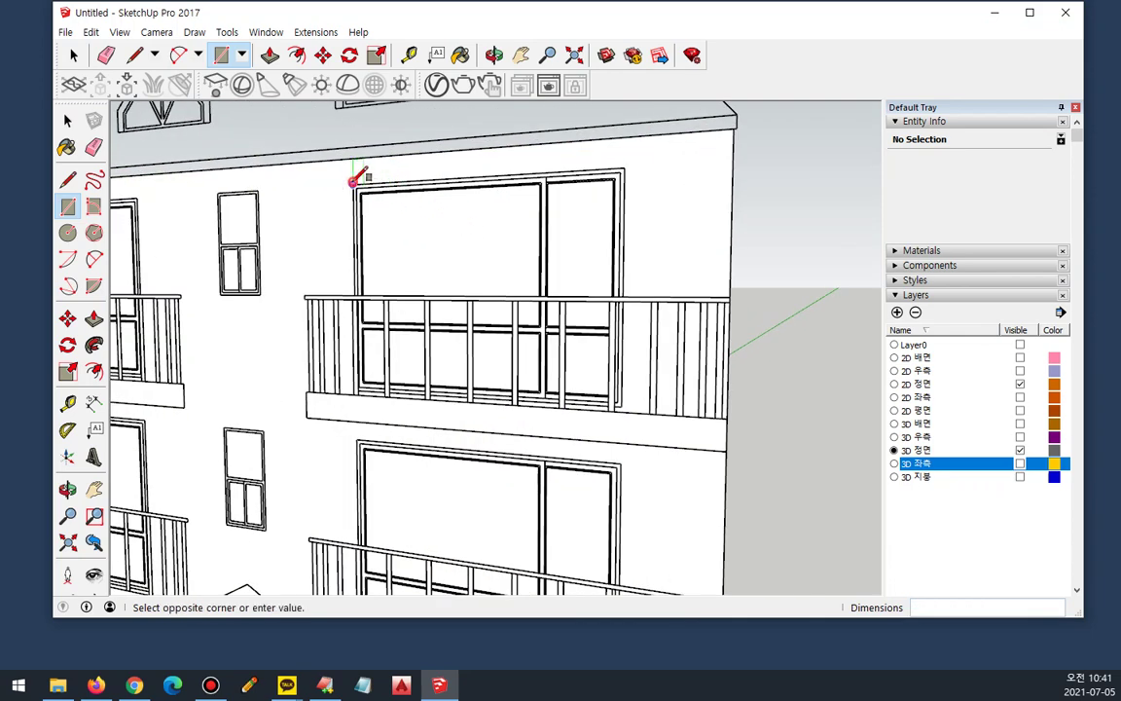
click(620, 403)
scroll(255, 235, up, 4)
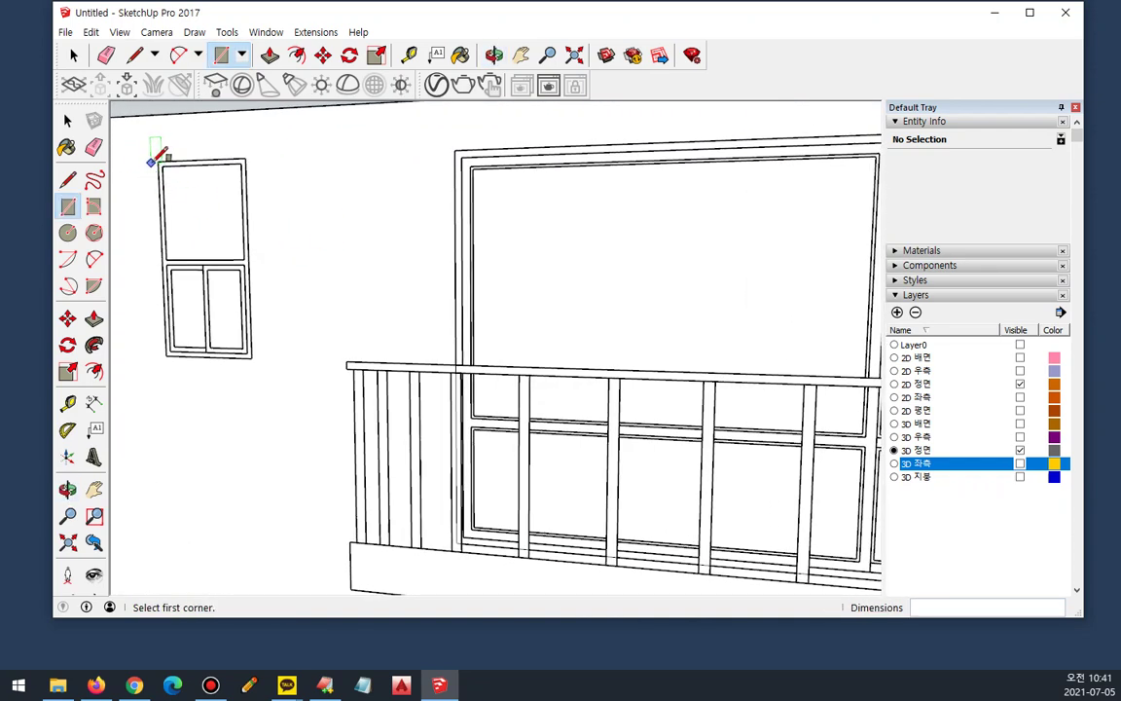
click(250, 354)
scroll(243, 357, down, 4)
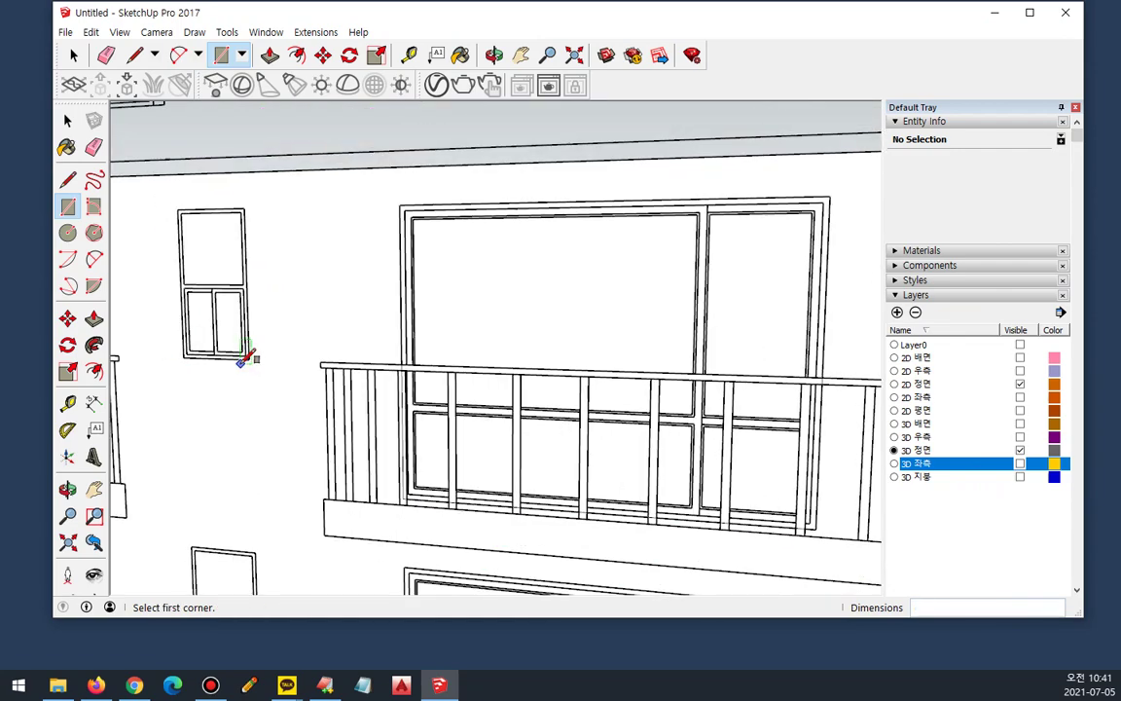
Step: Trace a rectangle over the outer frame of the top-floor left balcony window, from its lower left to its upper right corner
shift+middle_drag(232, 363, 506, 322)
scroll(189, 212, up, 2)
scroll(336, 375, up, 1)
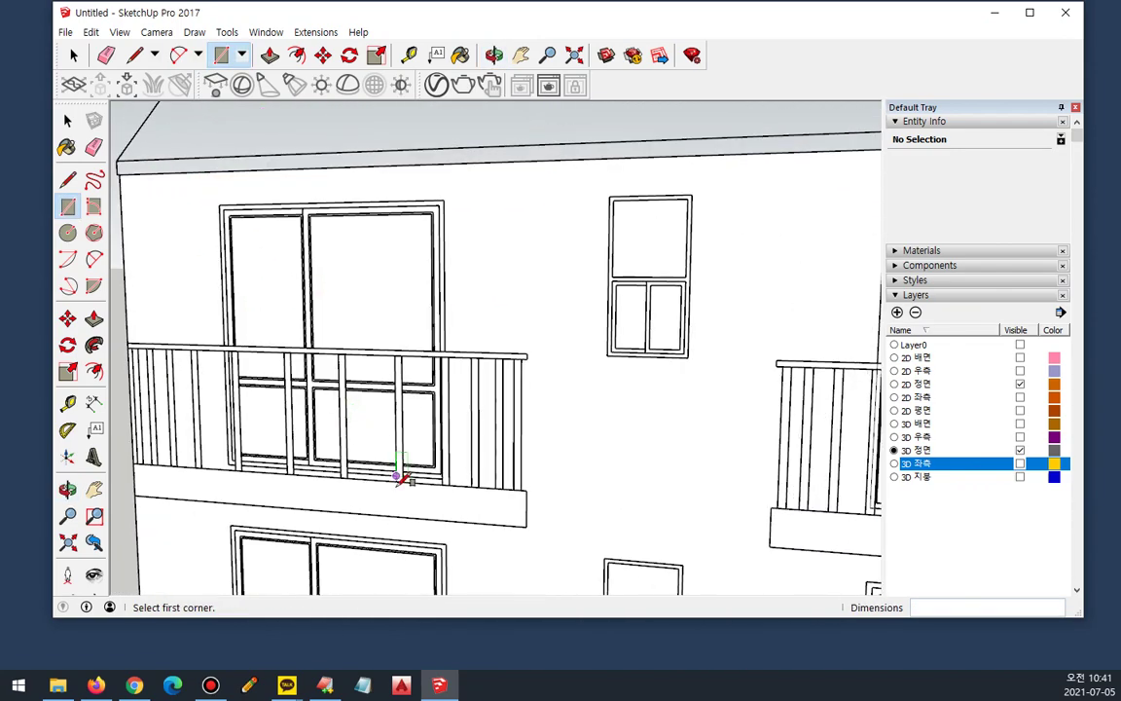
click(232, 461)
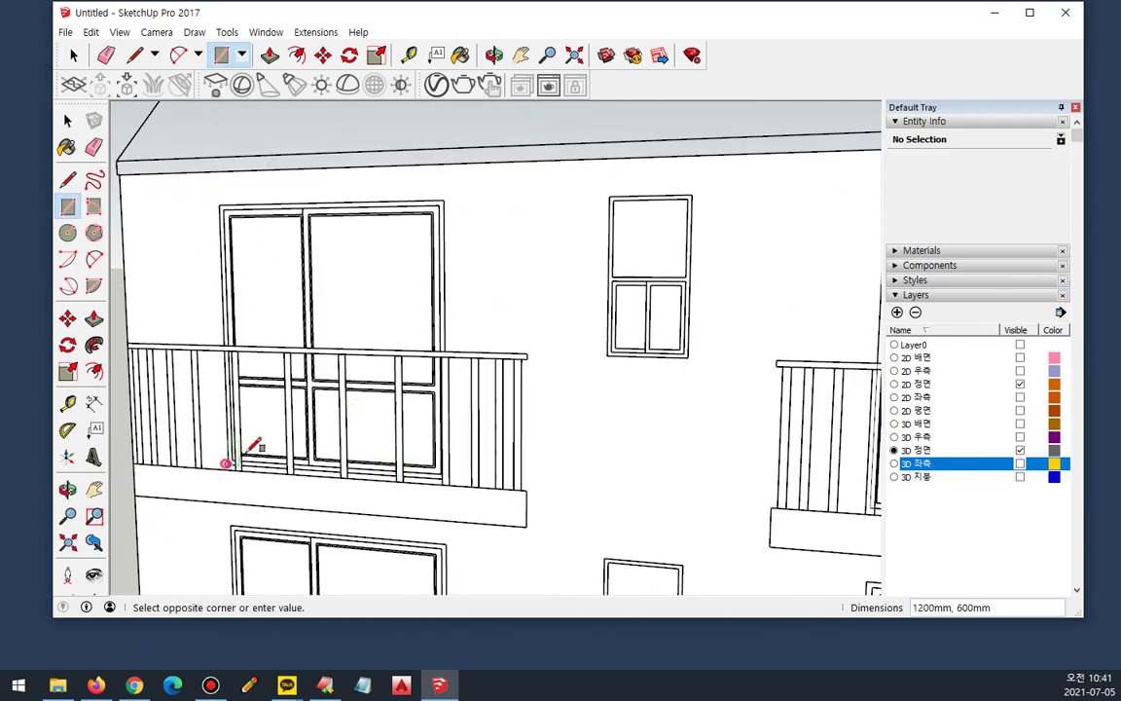
click(443, 201)
Step: Trace rectangles over the outer frames of the middle-floor left balcony window and the narrow middle window beside it on the front wall
scroll(458, 280, down, 2)
shift+middle_drag(451, 473, 420, 242)
scroll(258, 444, up, 3)
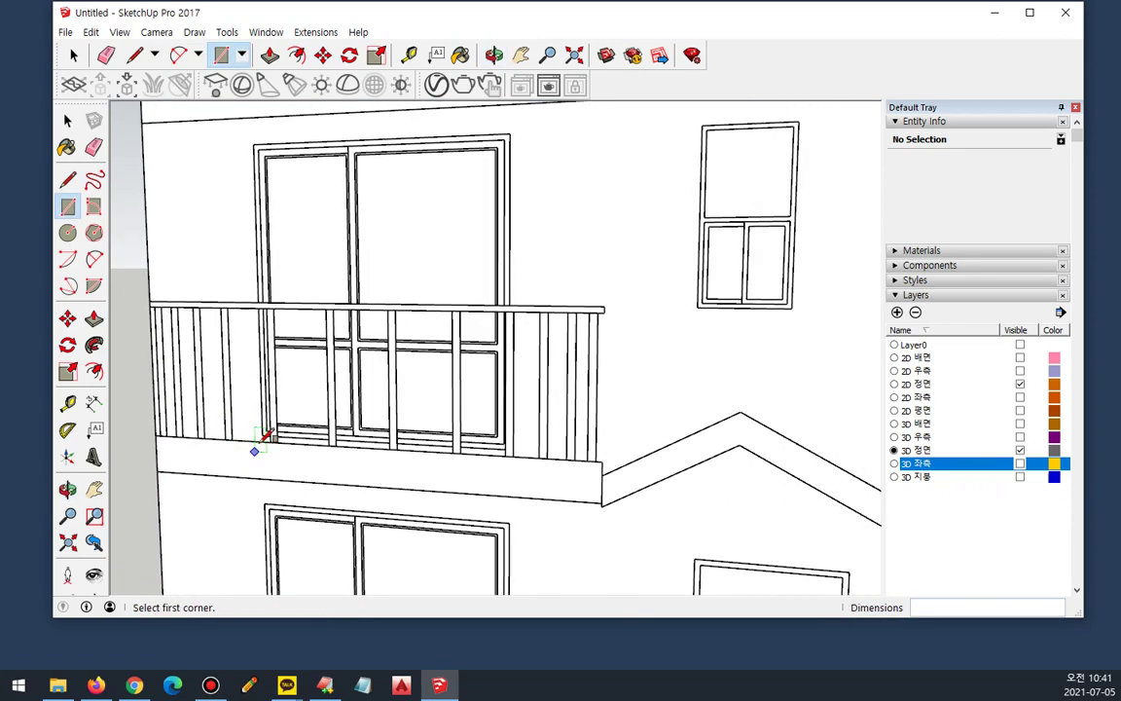
click(264, 435)
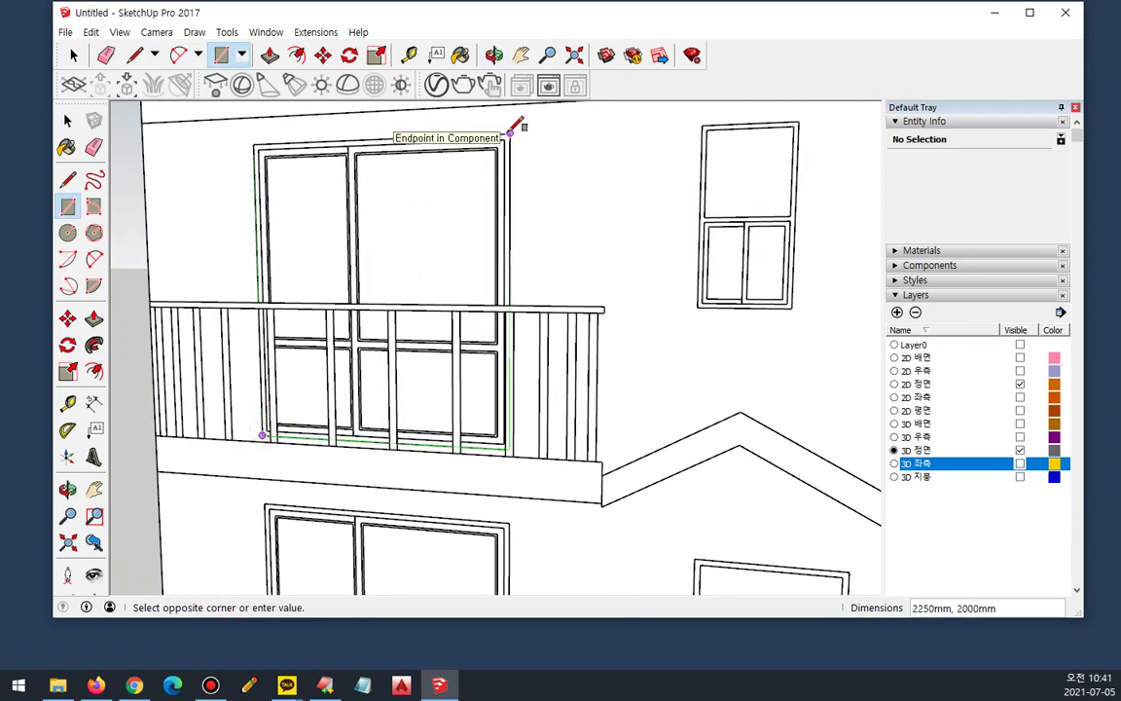
click(508, 138)
click(702, 124)
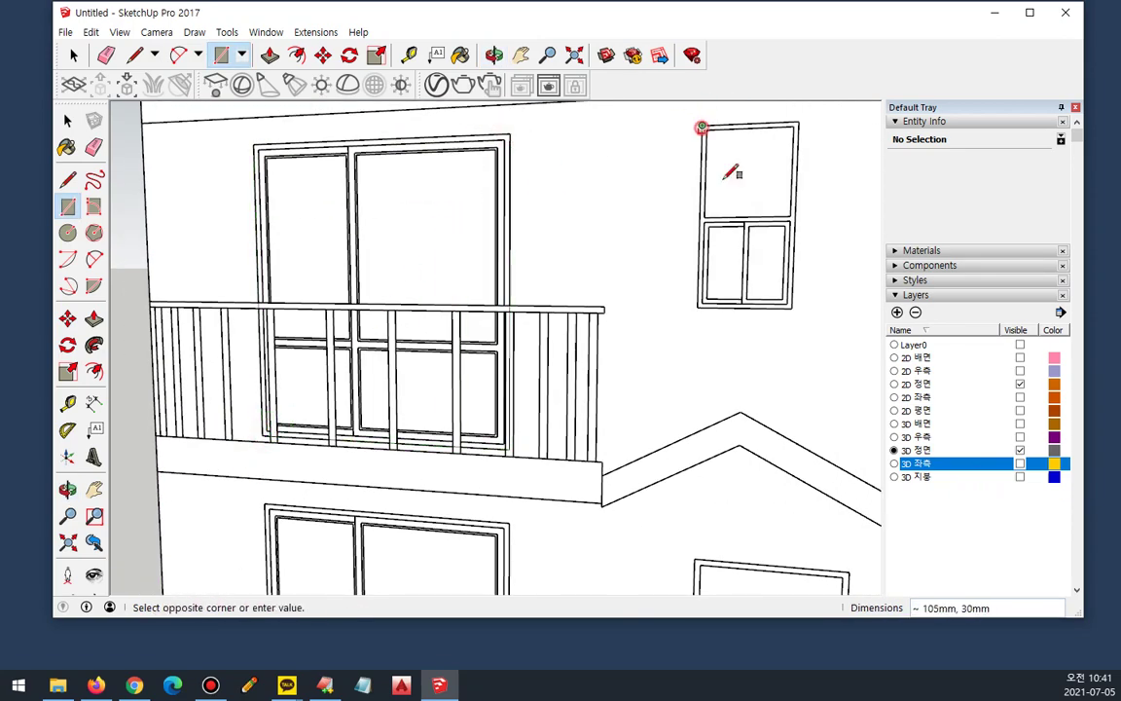
click(793, 308)
Step: Trace a rectangle over the outer frame of the middle-floor right balcony window, from its lower right to its upper left corner
scroll(799, 334, down, 3)
shift+middle_drag(733, 356, 282, 342)
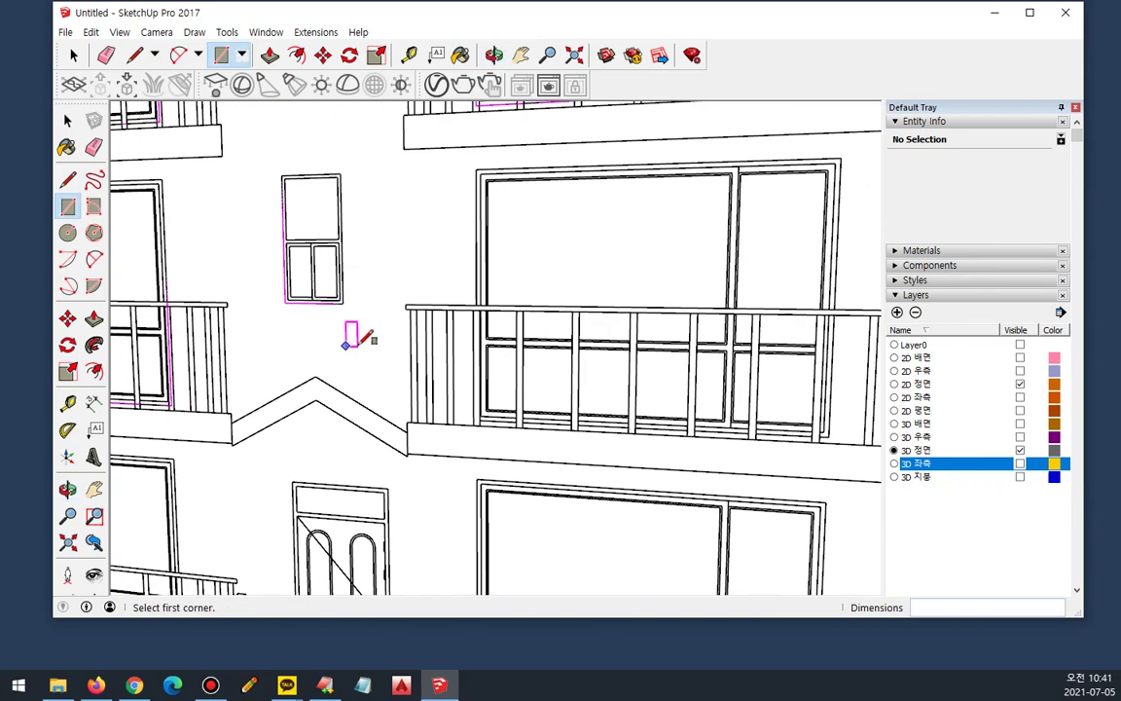
scroll(430, 348, up, 1)
shift+middle_drag(823, 419, 743, 422)
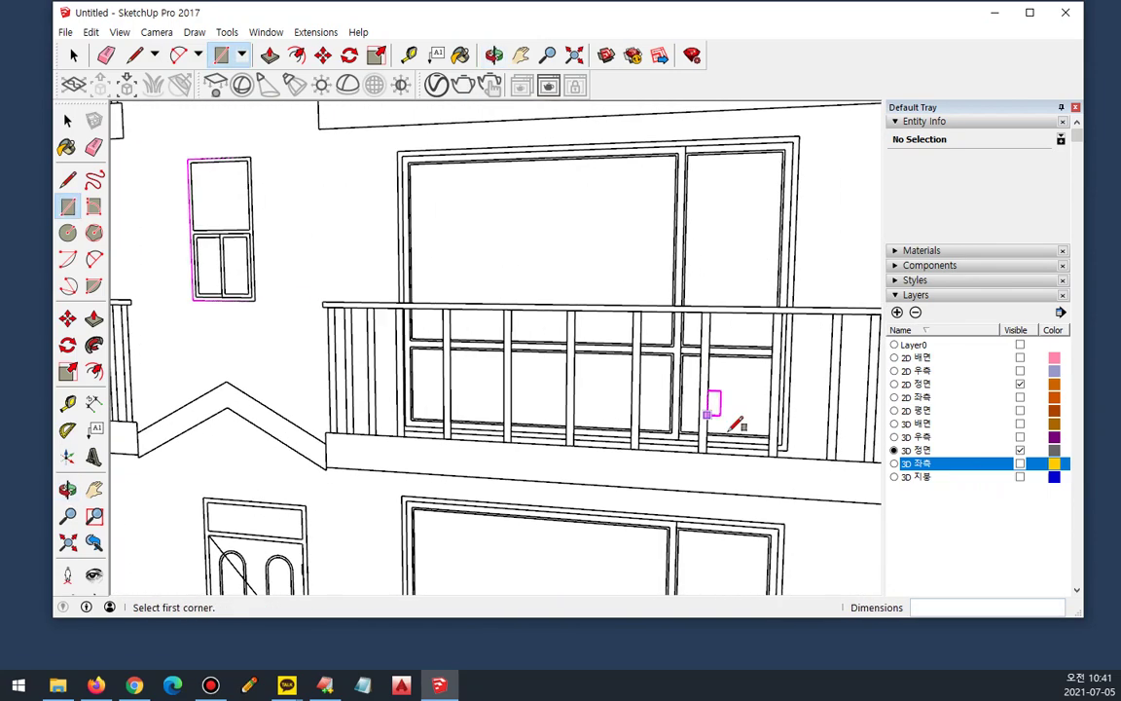
click(788, 449)
click(399, 152)
Step: Trace rectangles over the outer frames of the ground-floor right and left windows on the front wall
scroll(523, 421, down, 1)
shift+middle_drag(524, 421, 477, 121)
scroll(638, 440, up, 1)
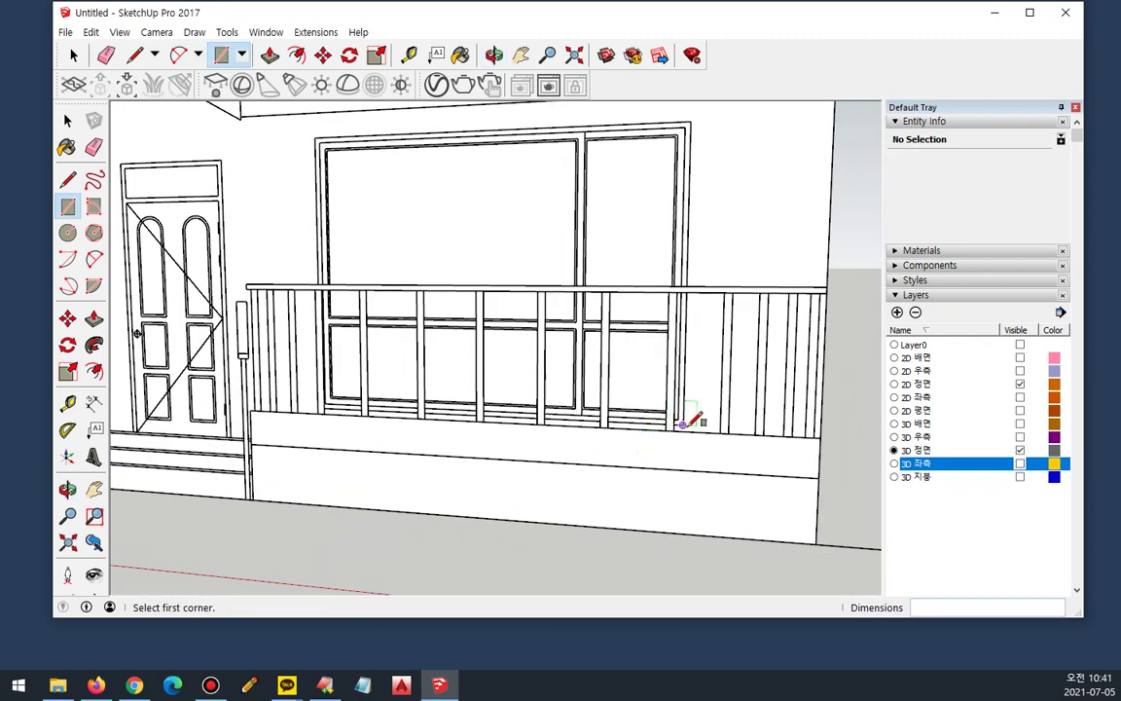
click(681, 425)
click(316, 125)
scroll(241, 198, down, 1)
shift+middle_drag(265, 217, 587, 254)
scroll(284, 228, up, 1)
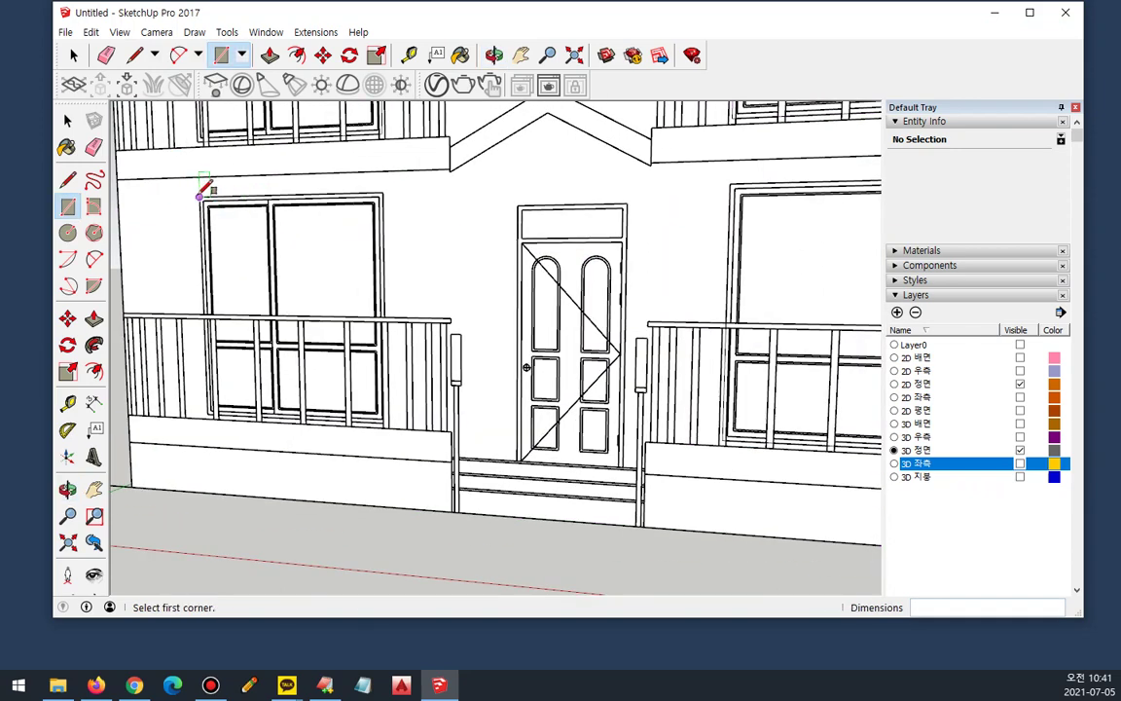
click(209, 413)
click(383, 193)
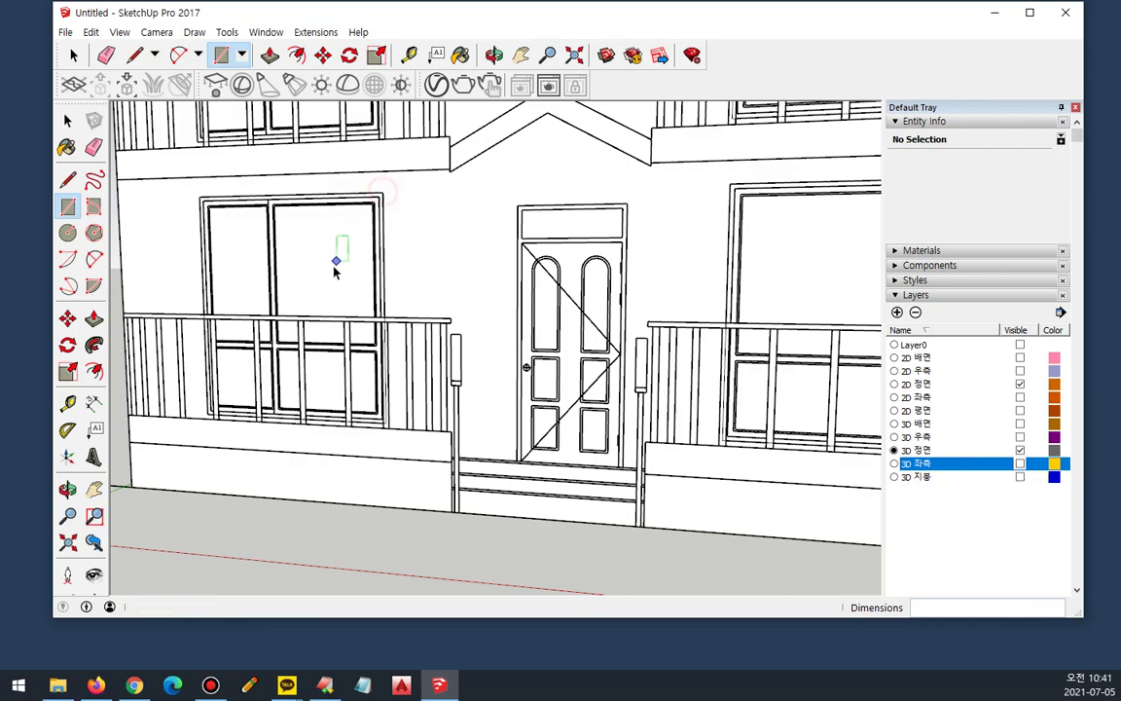
Step: Delete the traced faces inside the ground-floor and middle-floor windows to open them in the front wall
key(space)
click(726, 254)
scroll(711, 251, down, 3)
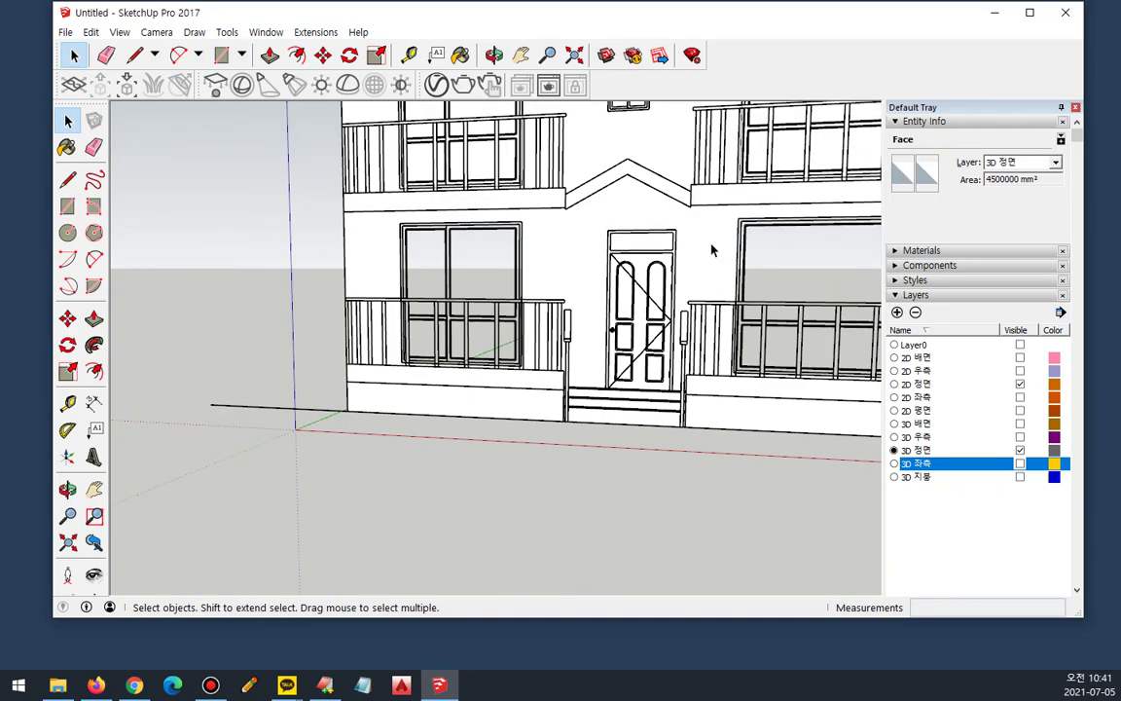
shift+middle_drag(708, 209, 597, 358)
click(666, 250)
key(Delete)
click(524, 211)
key(Delete)
click(387, 232)
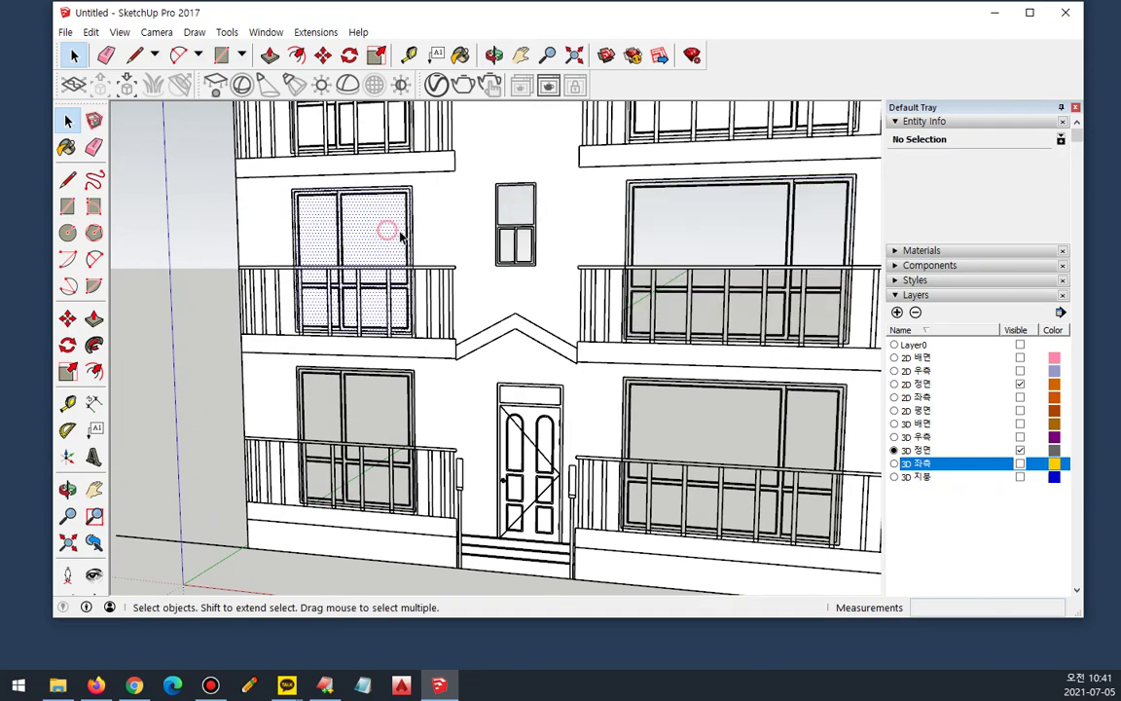
key(Delete)
Step: Delete the traced faces of the top-floor right balcony, narrow middle and left balcony windows
scroll(472, 187, down, 1)
shift+middle_drag(472, 187, 451, 331)
click(624, 199)
key(Delete)
click(493, 182)
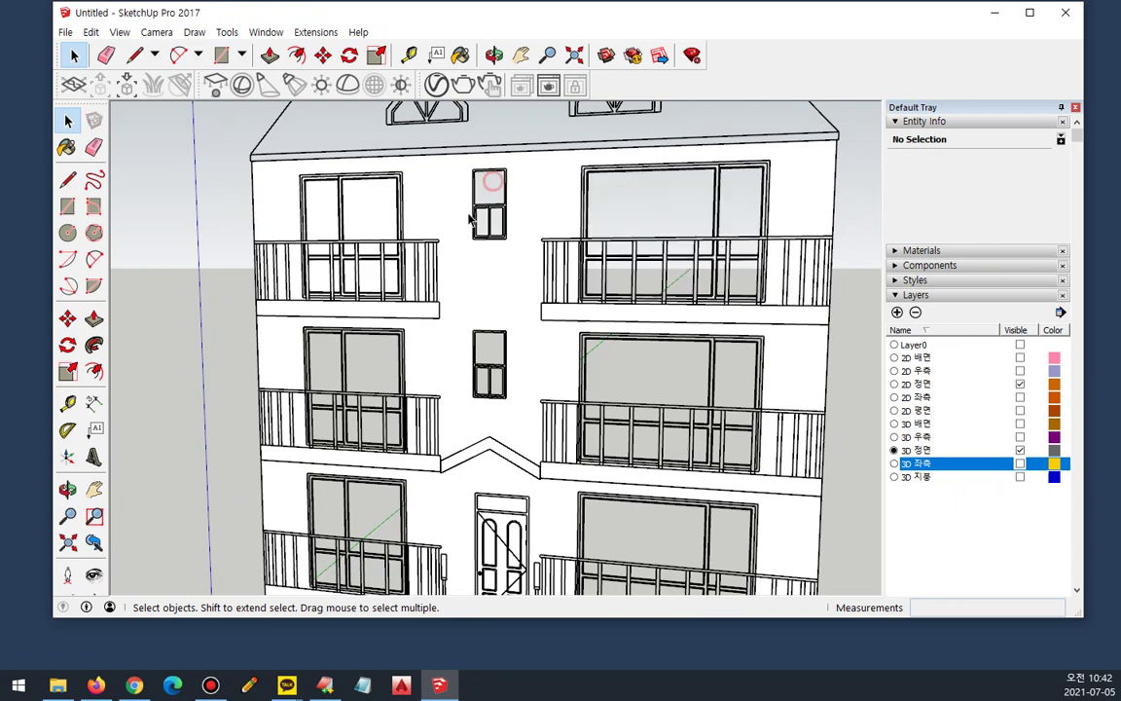
key(Delete)
click(349, 209)
key(Delete)
Step: Trace a rectangle over the entrance door's outer frame and delete its face to open the doorway in the front wall
scroll(468, 556, up, 2)
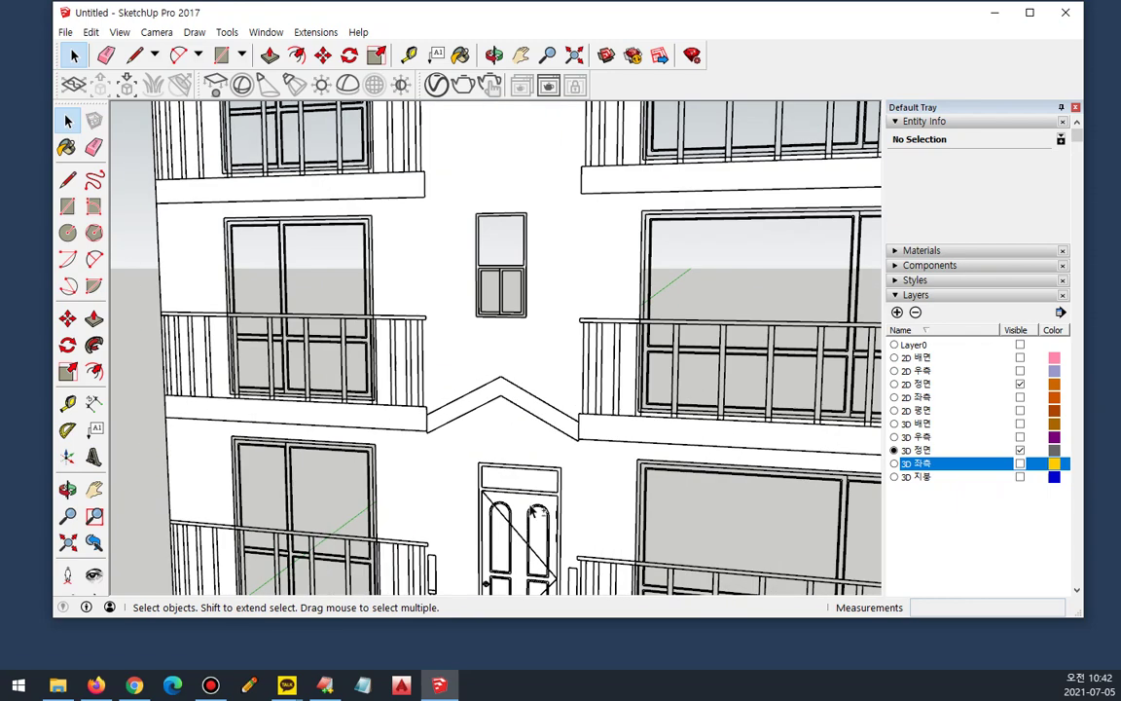
scroll(531, 512, up, 5)
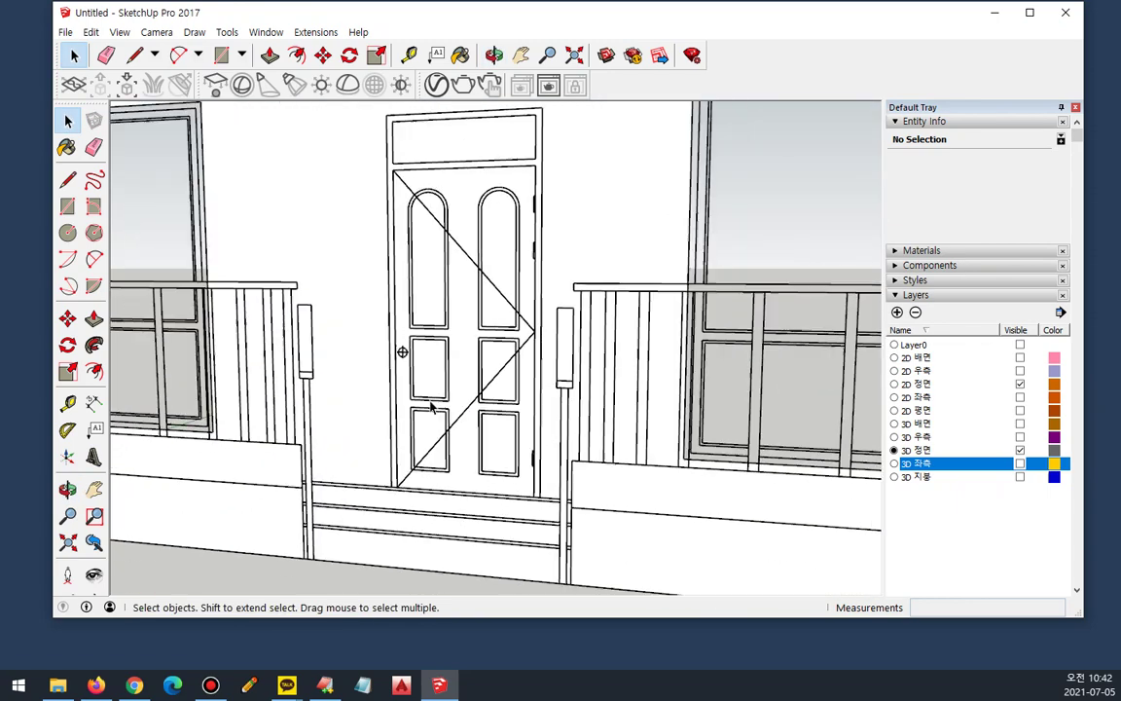
scroll(431, 407, down, 1)
key(r)
click(389, 142)
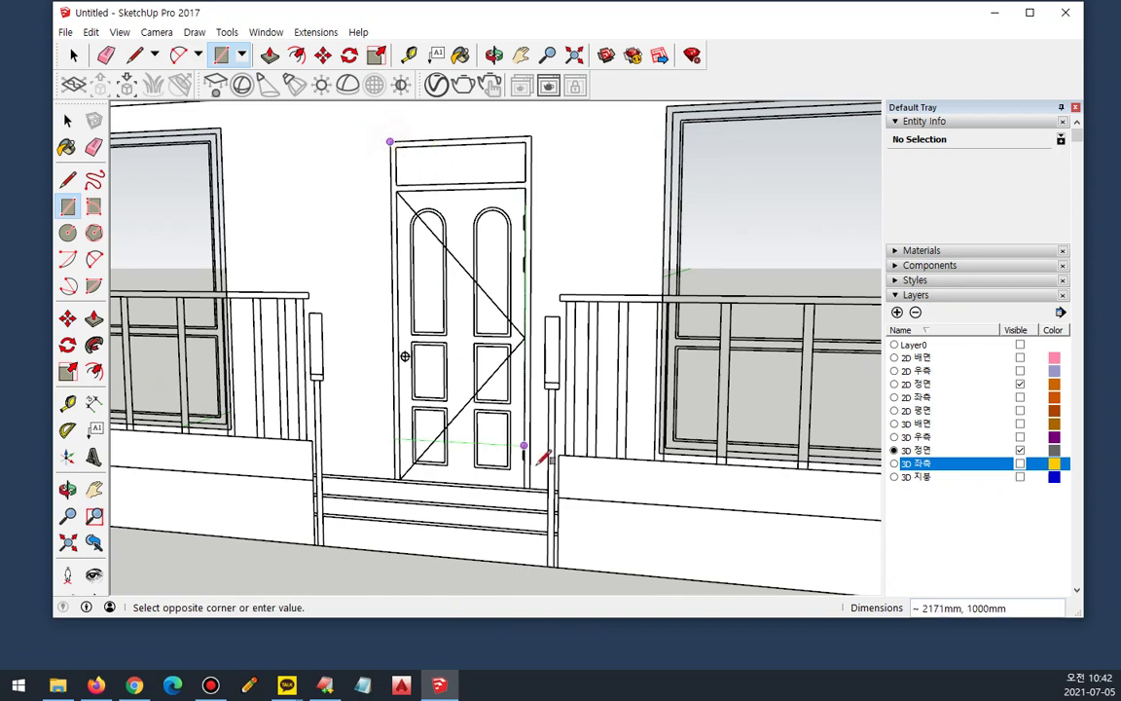
click(528, 487)
key(space)
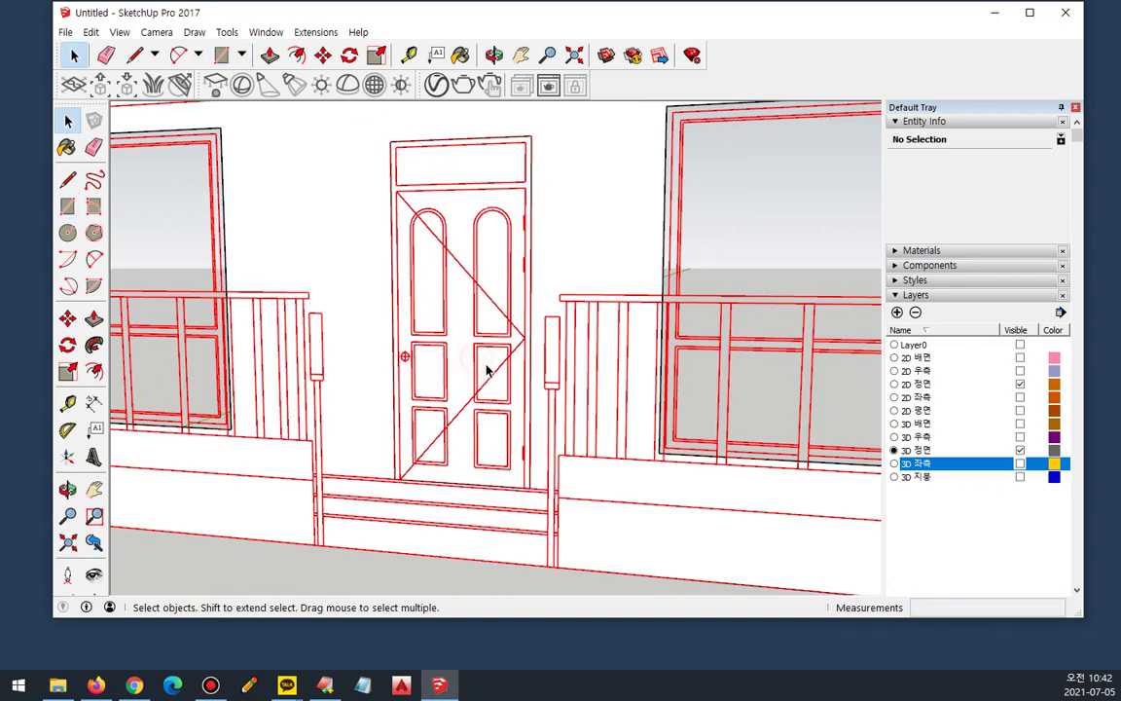
click(483, 368)
middle_drag(527, 524, 495, 490)
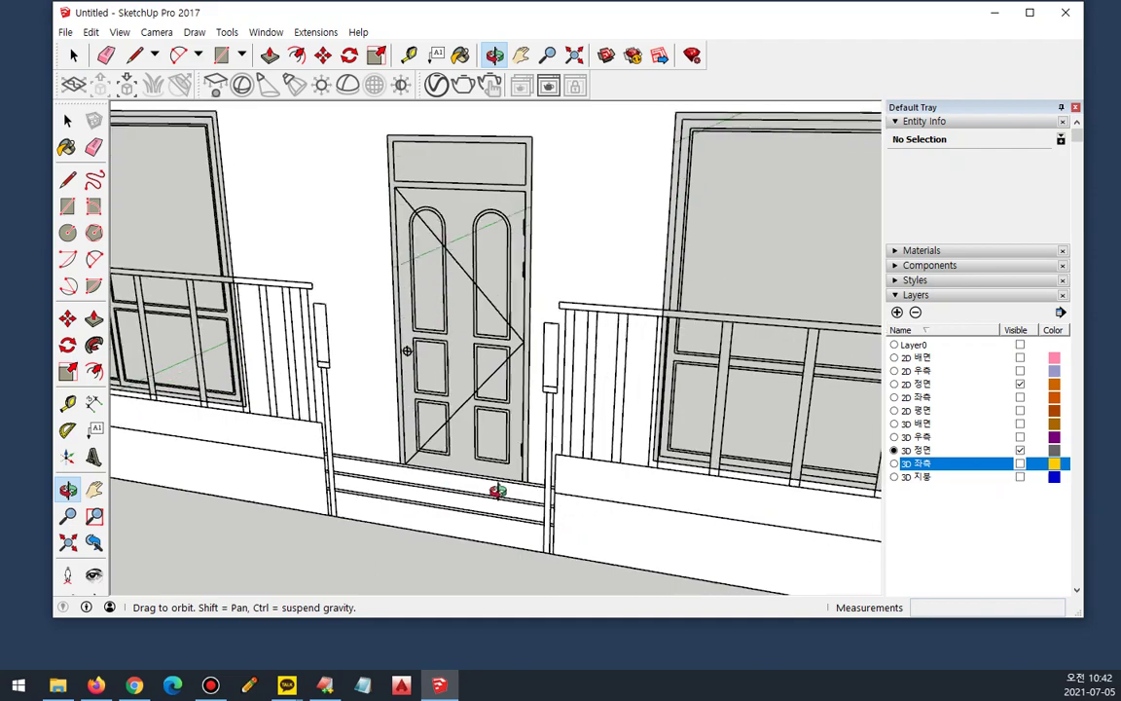
scroll(465, 346, down, 4)
scroll(455, 350, down, 3)
middle_drag(533, 285, 578, 278)
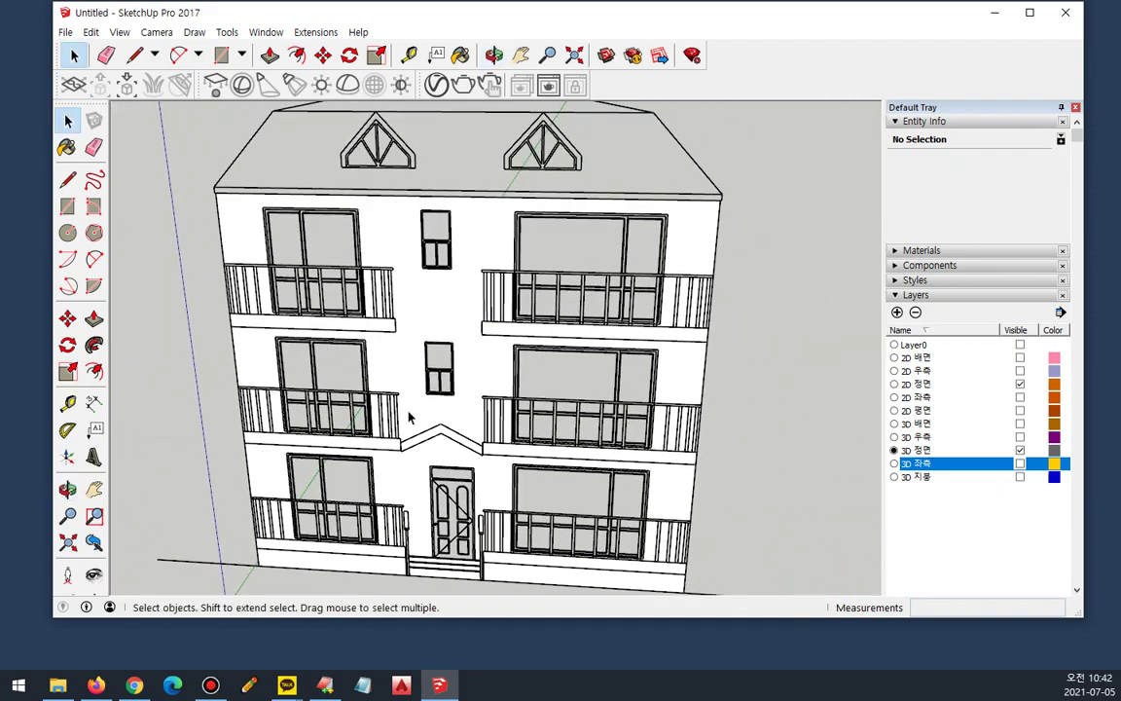
middle_drag(363, 410, 365, 468)
middle_drag(489, 499, 423, 474)
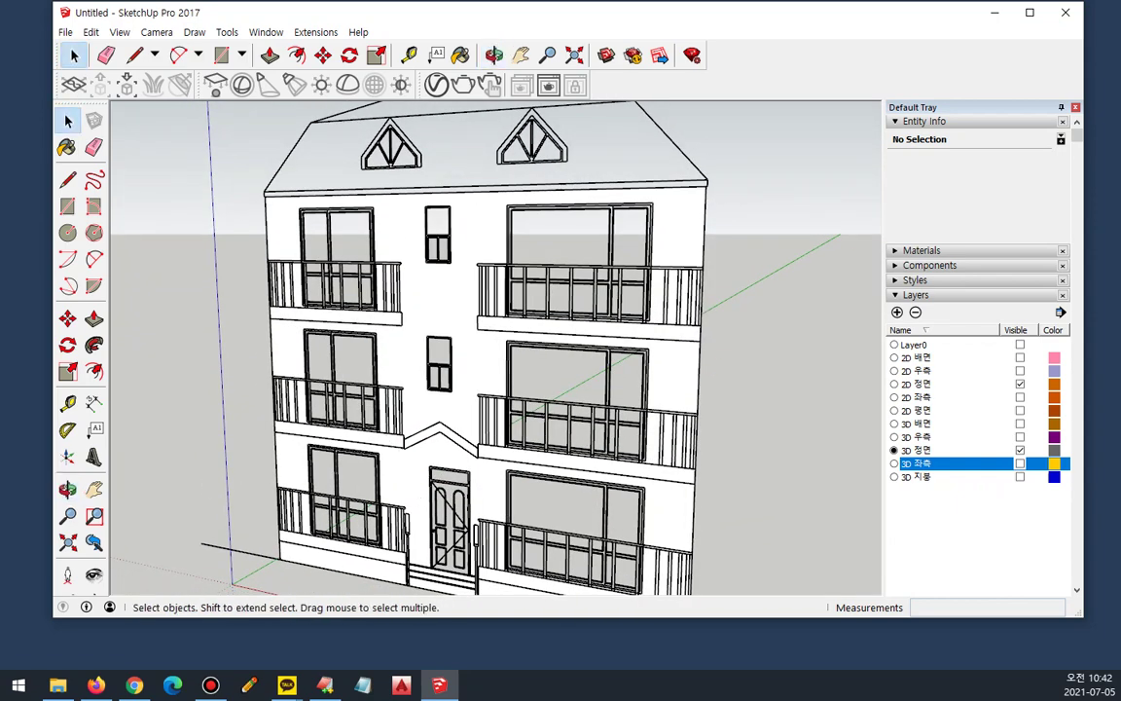
click(96, 685)
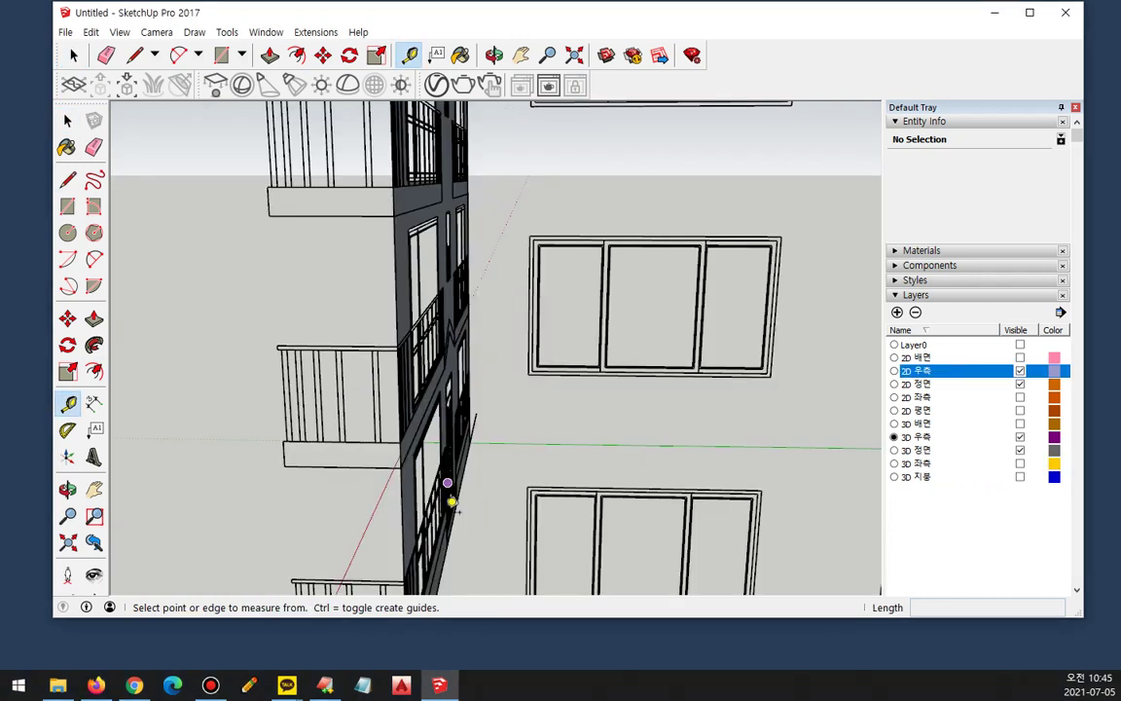
Step: Measure the balcony slab's projection on the right side elevation, from the front wall to the slab's outer lower corner
click(401, 468)
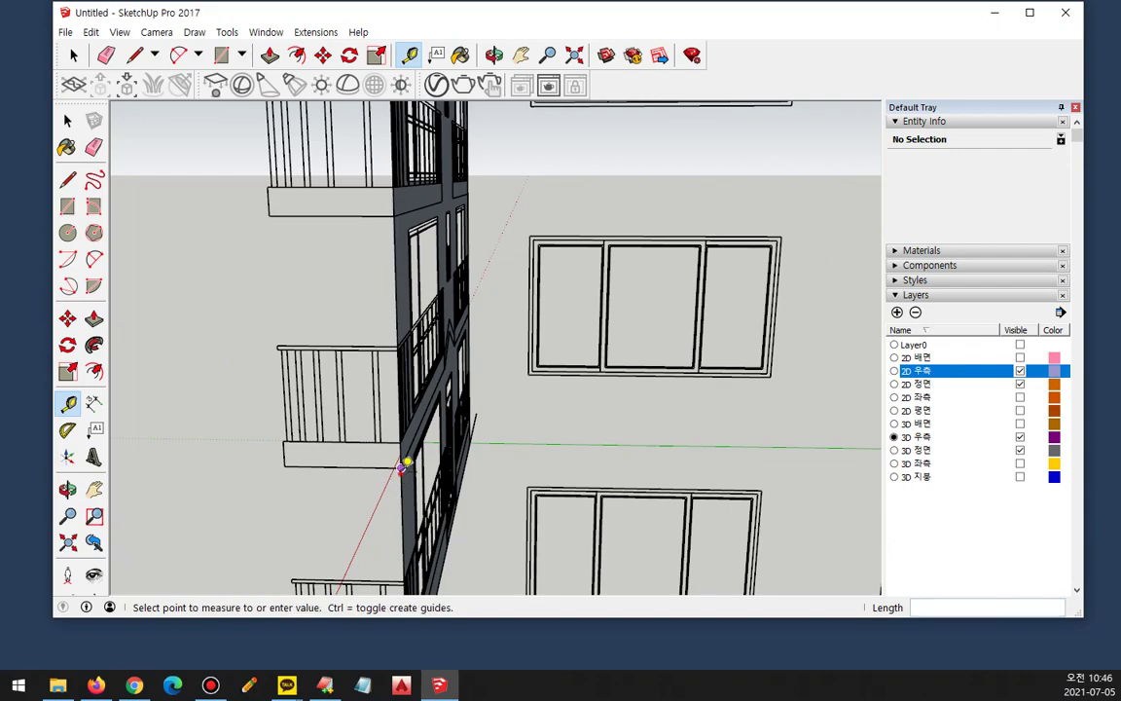
click(282, 466)
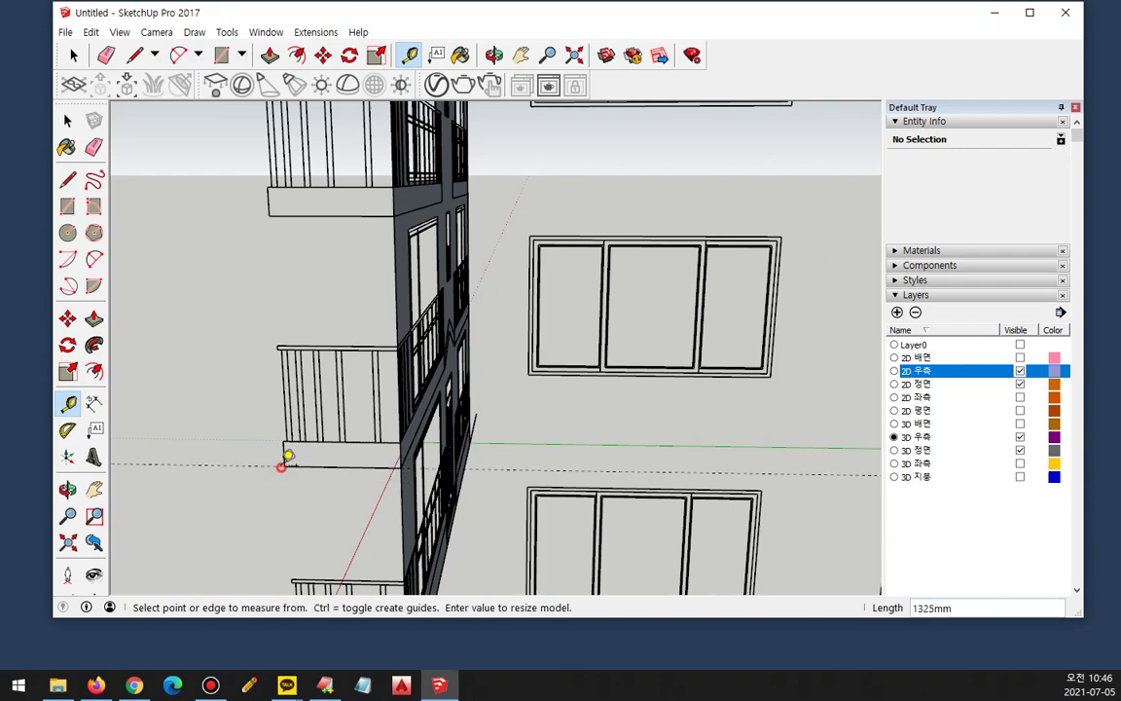
middle_drag(205, 477, 315, 491)
key(space)
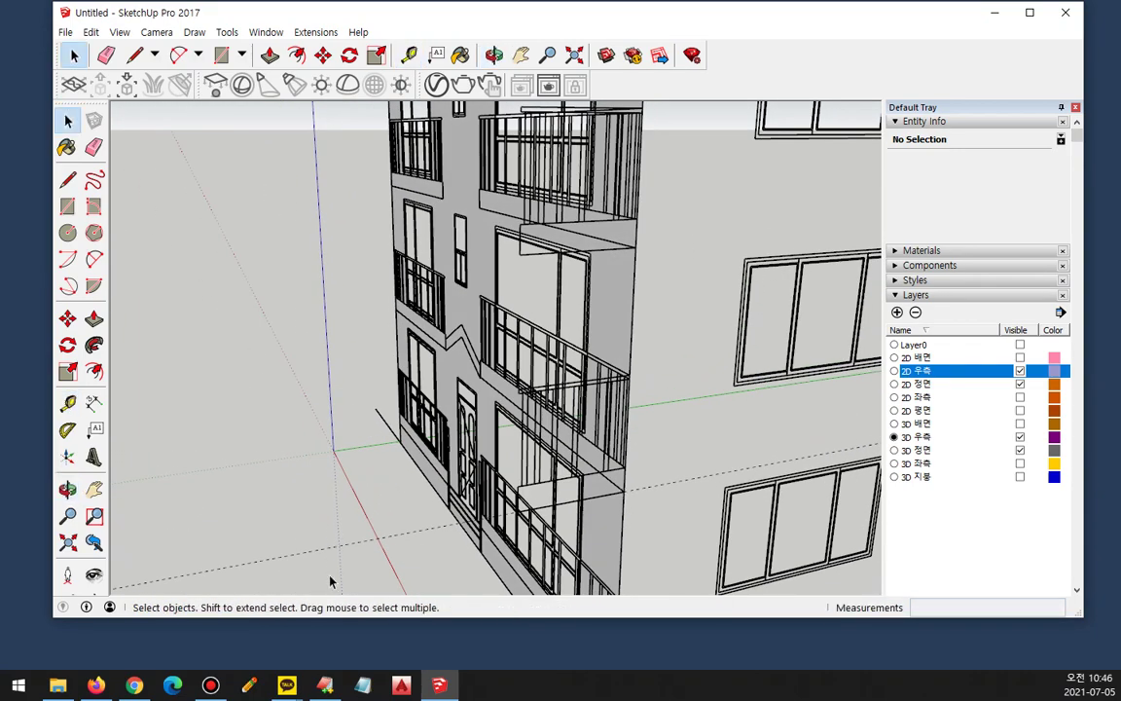
middle_drag(296, 545, 506, 458)
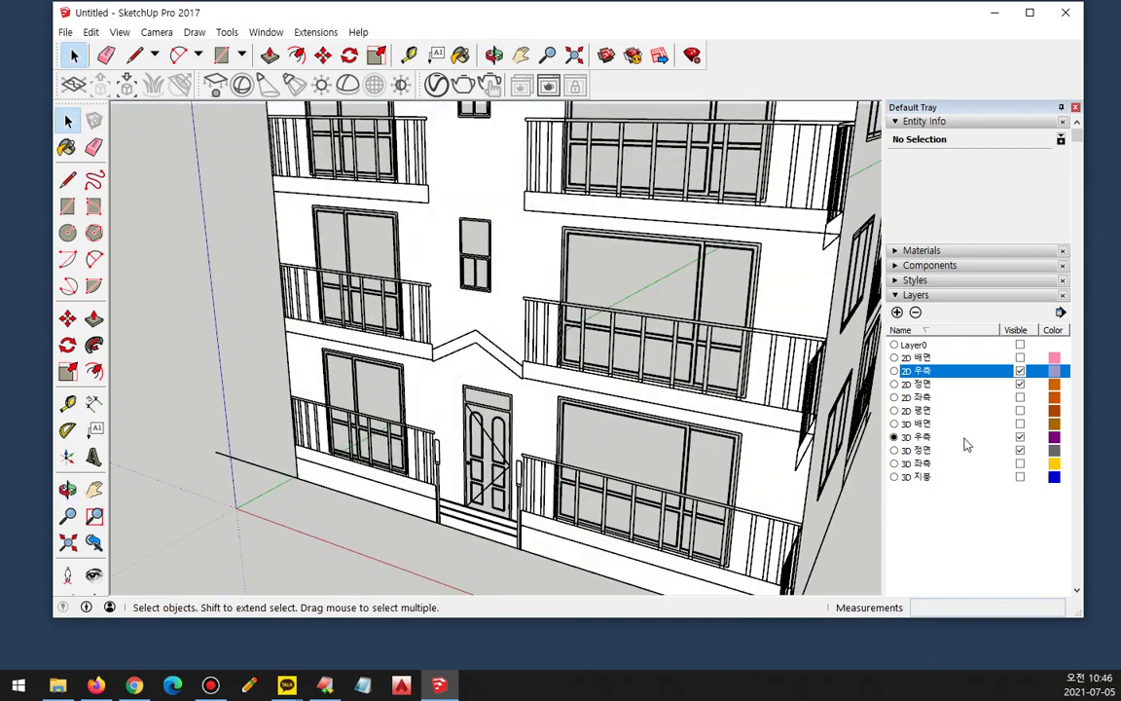
Step: Make 3D 정면 the current layer and trace the closed outline of the gabled canopy band above the entrance door with lines
click(894, 450)
scroll(443, 351, up, 3)
middle_drag(488, 359, 516, 338)
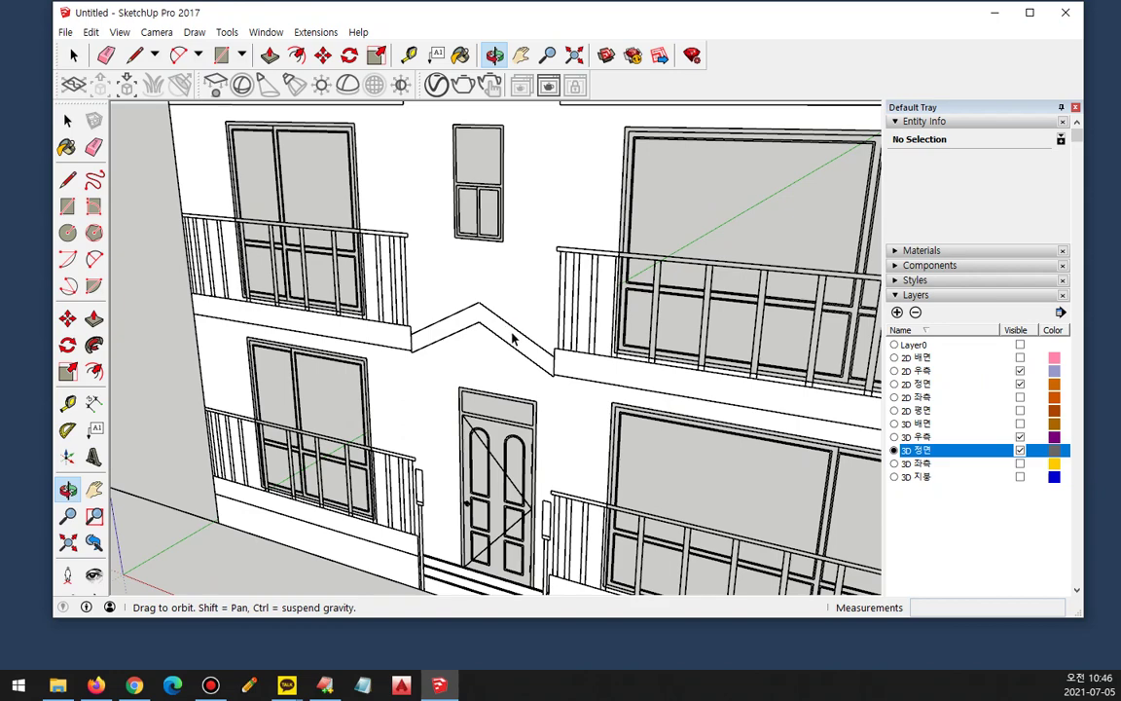
click(68, 180)
scroll(420, 354, up, 4)
scroll(422, 354, up, 1)
click(422, 358)
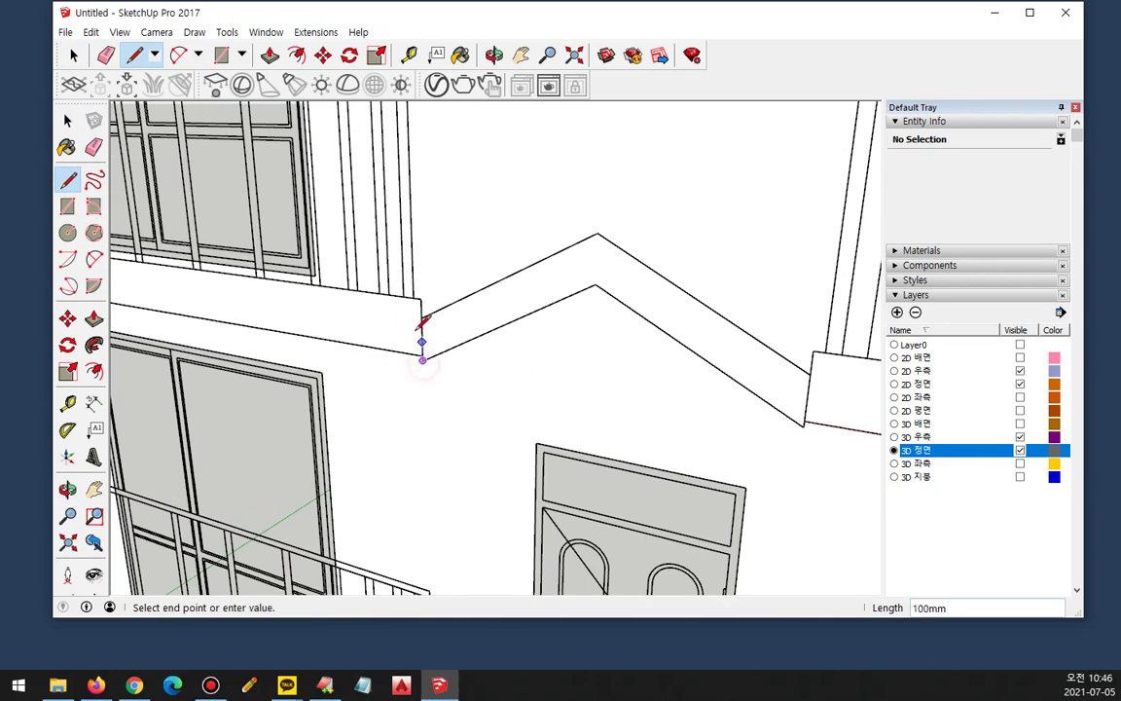
click(420, 318)
click(596, 233)
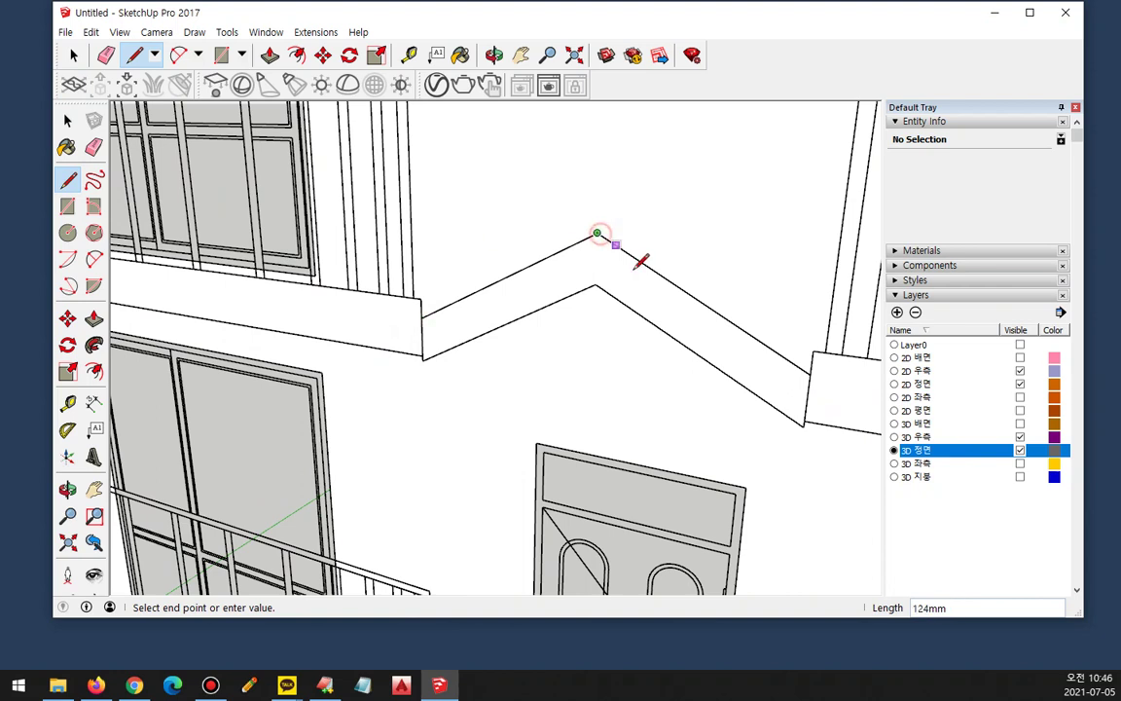
click(813, 371)
click(804, 425)
click(595, 284)
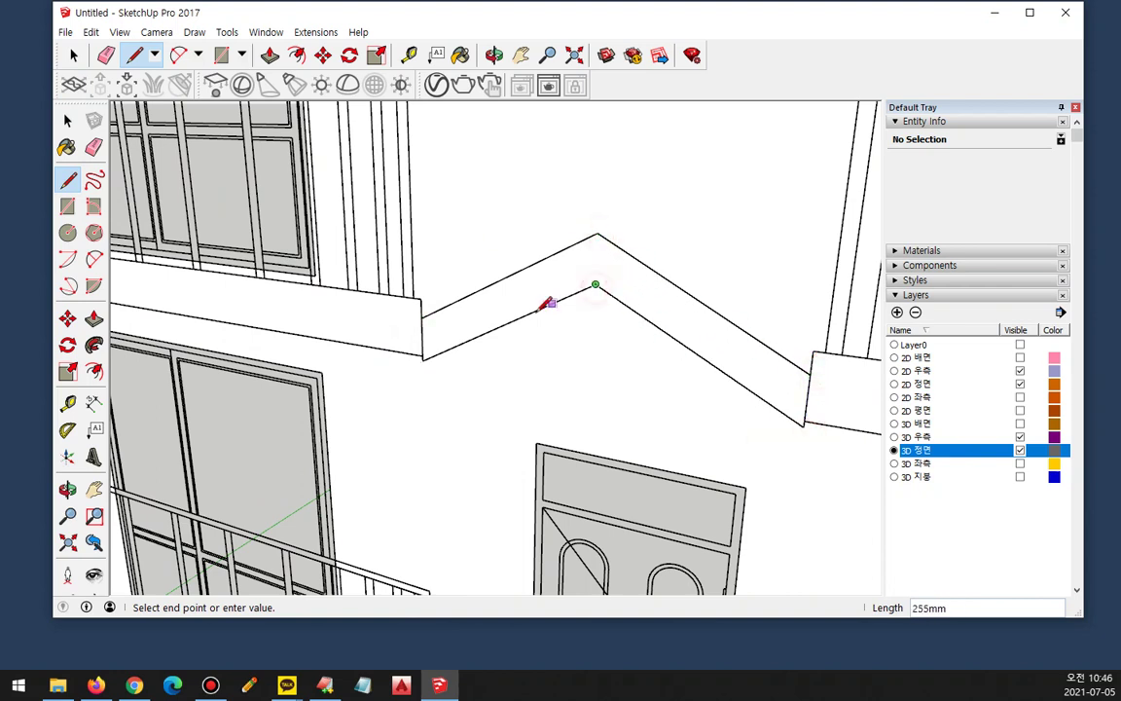
click(422, 359)
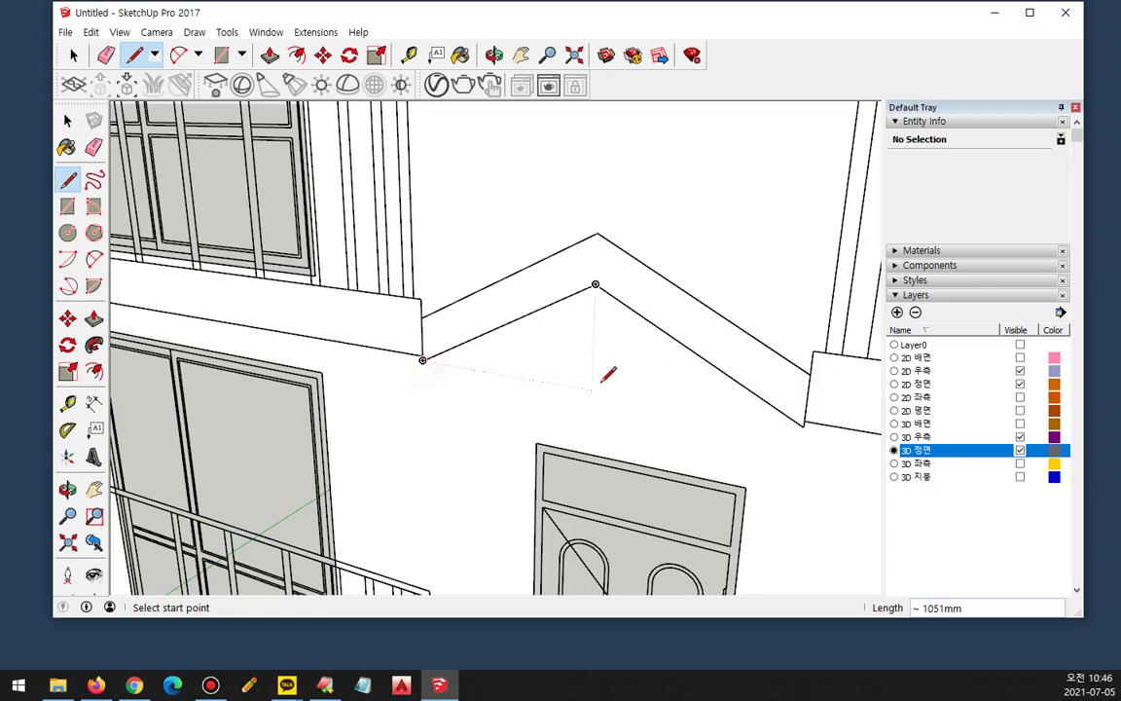
Step: Push/Pull the gabled canopy face 1325 mm outward from the front wall, matching the outer end of the side-elevation balcony
key(space)
click(681, 358)
mouse_move(681, 358)
middle_down()
mouse_move(571, 346)
mouse_move(393, 353)
middle_up()
key(e)
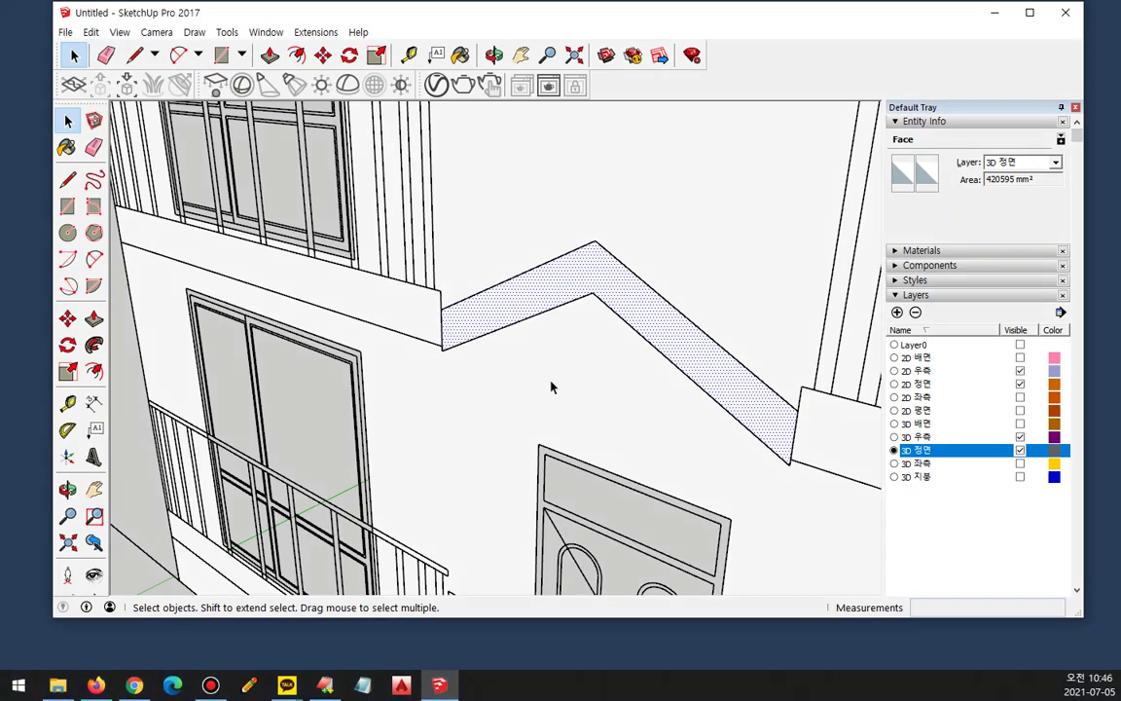
middle_drag(550, 387, 504, 334)
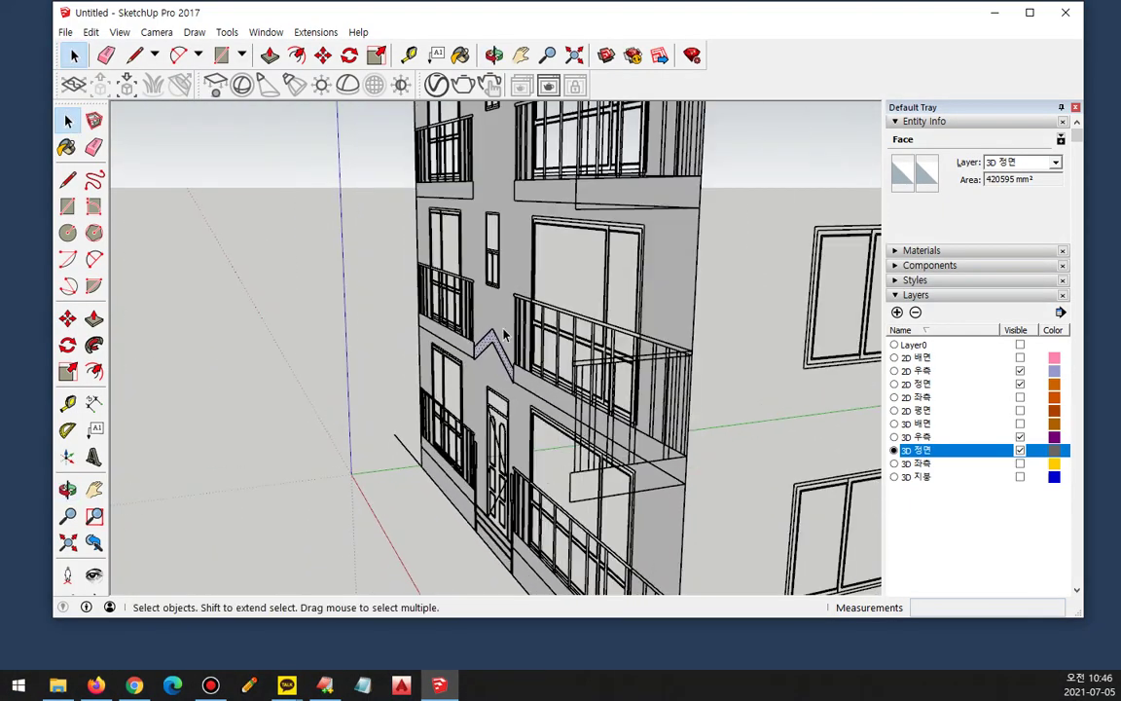
key(p)
scroll(500, 374, up, 3)
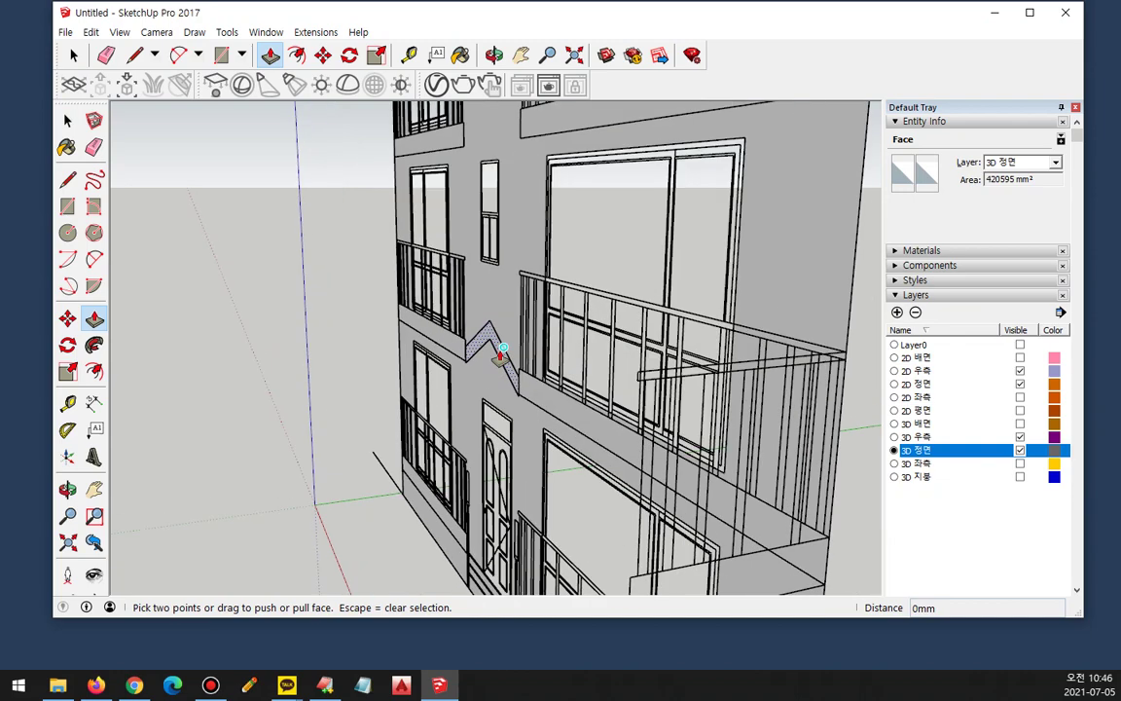
scroll(516, 386, up, 1)
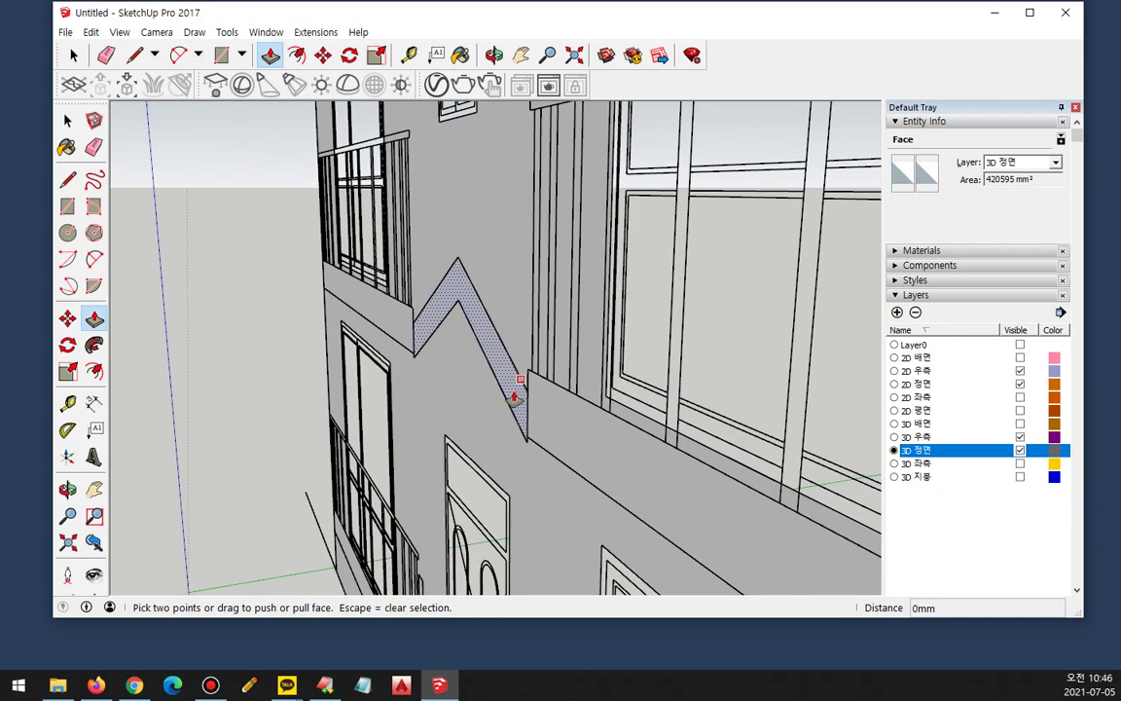
click(515, 390)
scroll(481, 402, down, 3)
scroll(493, 458, down, 4)
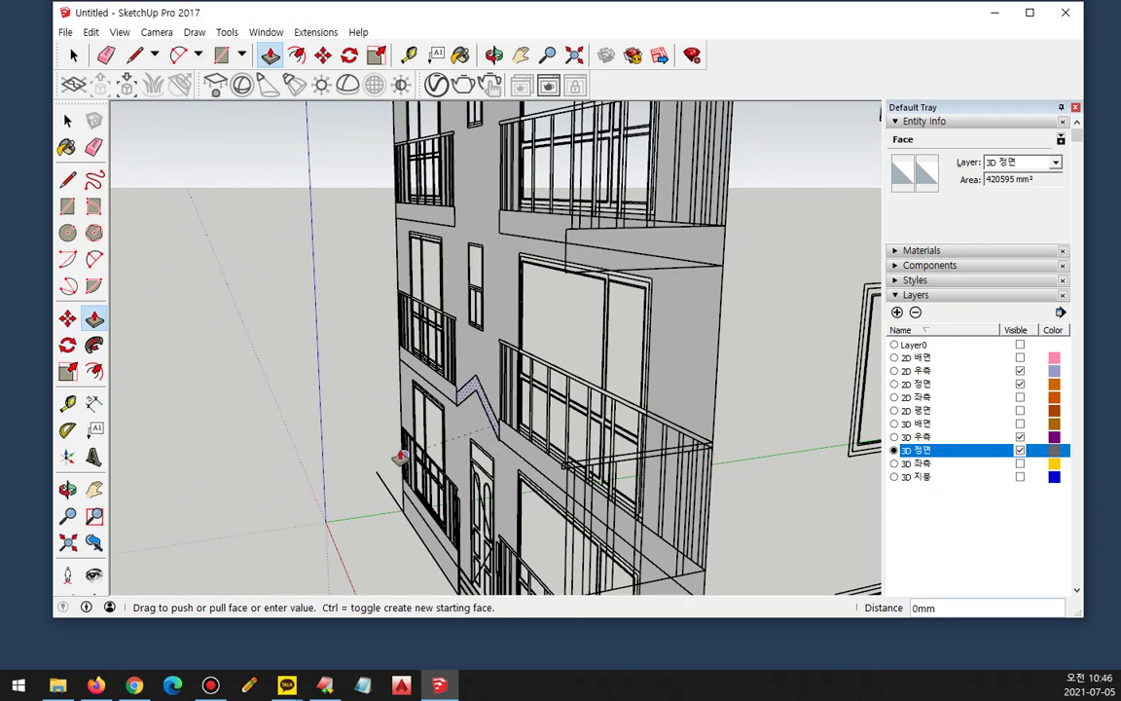
scroll(444, 334, up, 2)
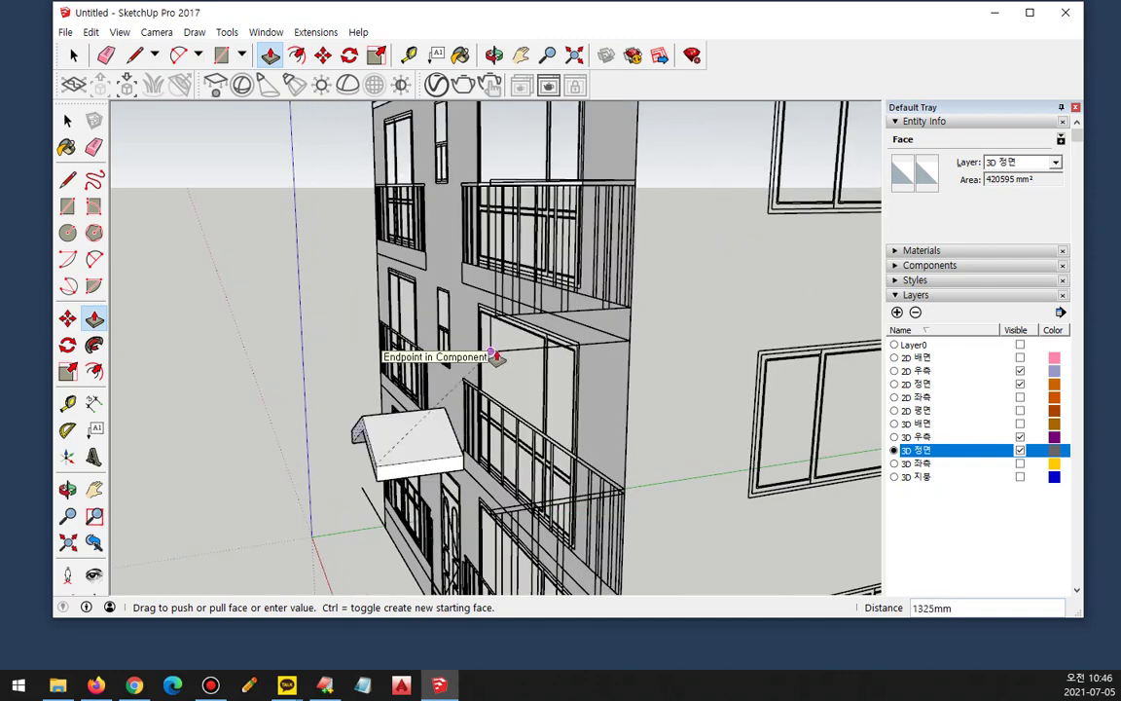
click(494, 357)
middle_drag(263, 420, 692, 170)
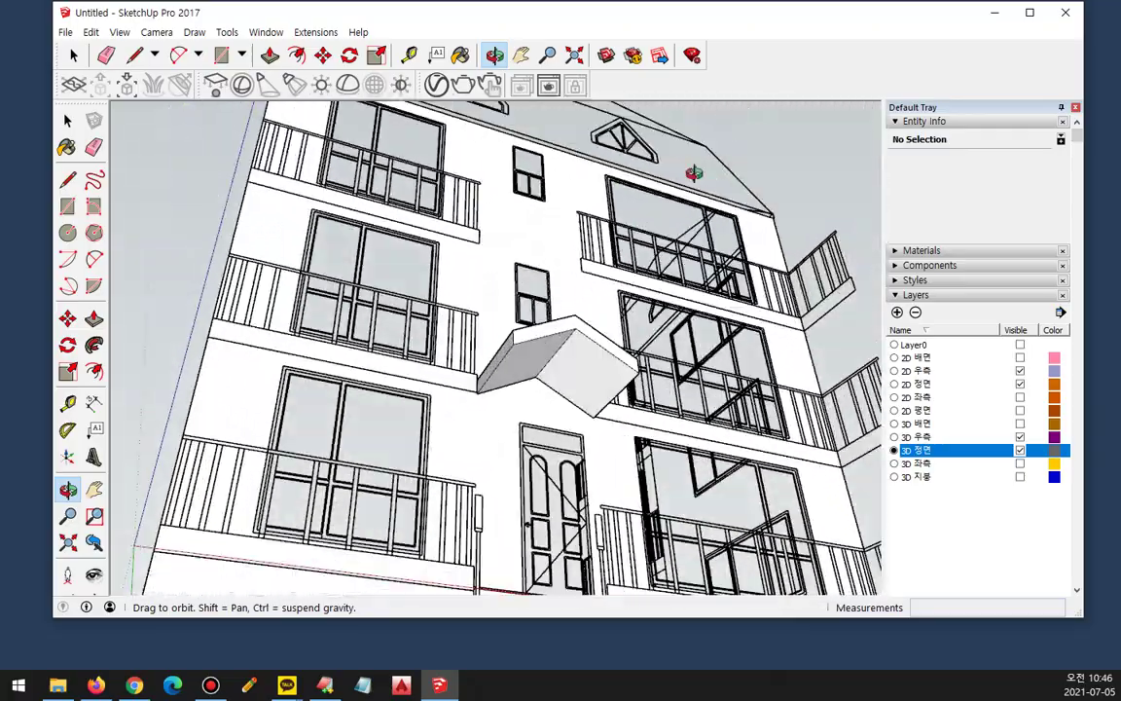
Step: Make 3D 우측 the current layer and hide the 3D 정면 and 2D 정면 layers
middle_drag(628, 365, 320, 581)
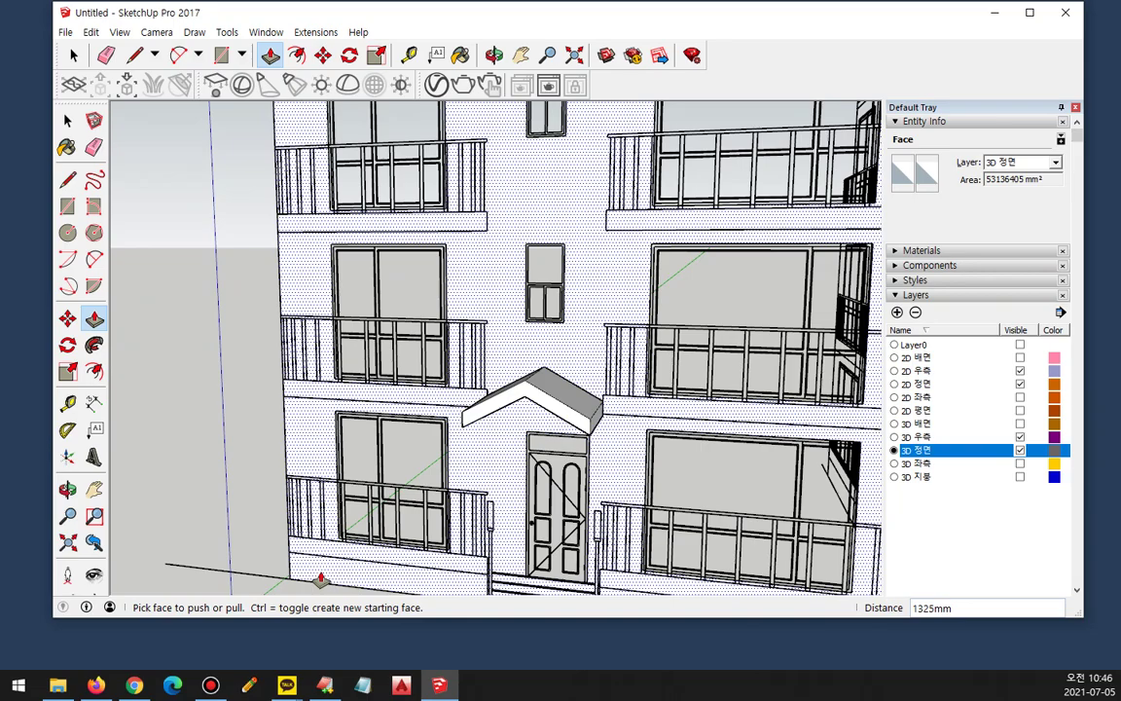
scroll(431, 525, down, 5)
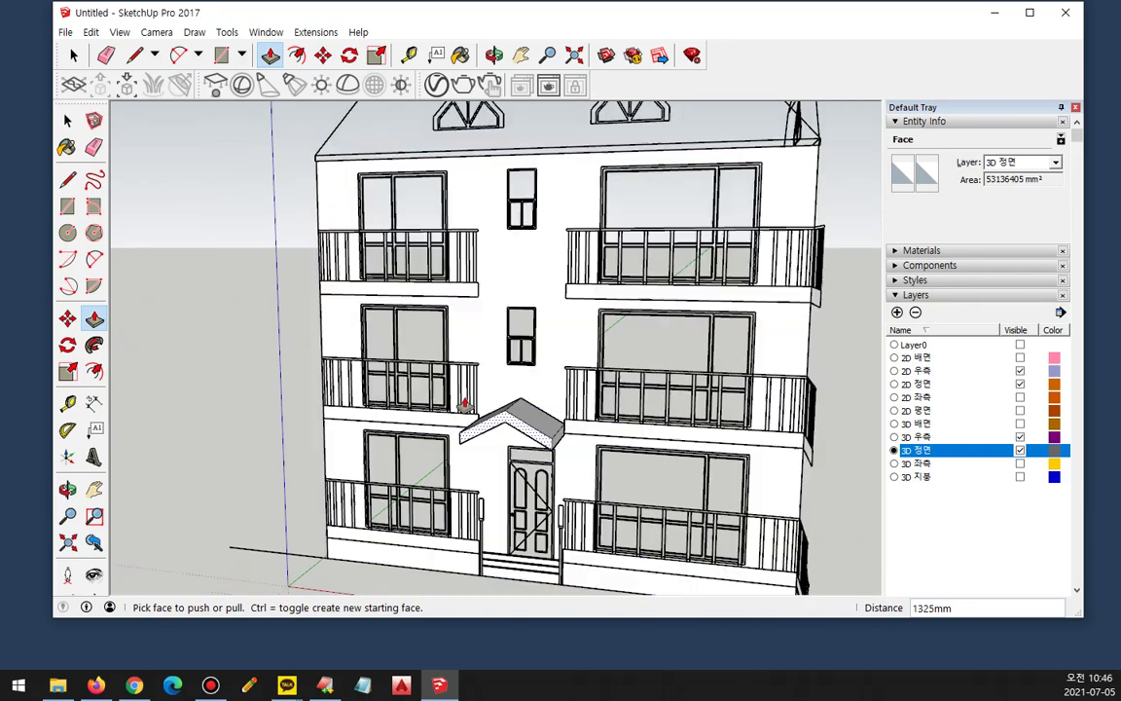
middle_drag(685, 395, 459, 465)
mouse_move(340, 552)
mouse_down()
mouse_move(308, 538)
mouse_move(580, 168)
mouse_move(399, 540)
mouse_up()
key(Escape)
key(space)
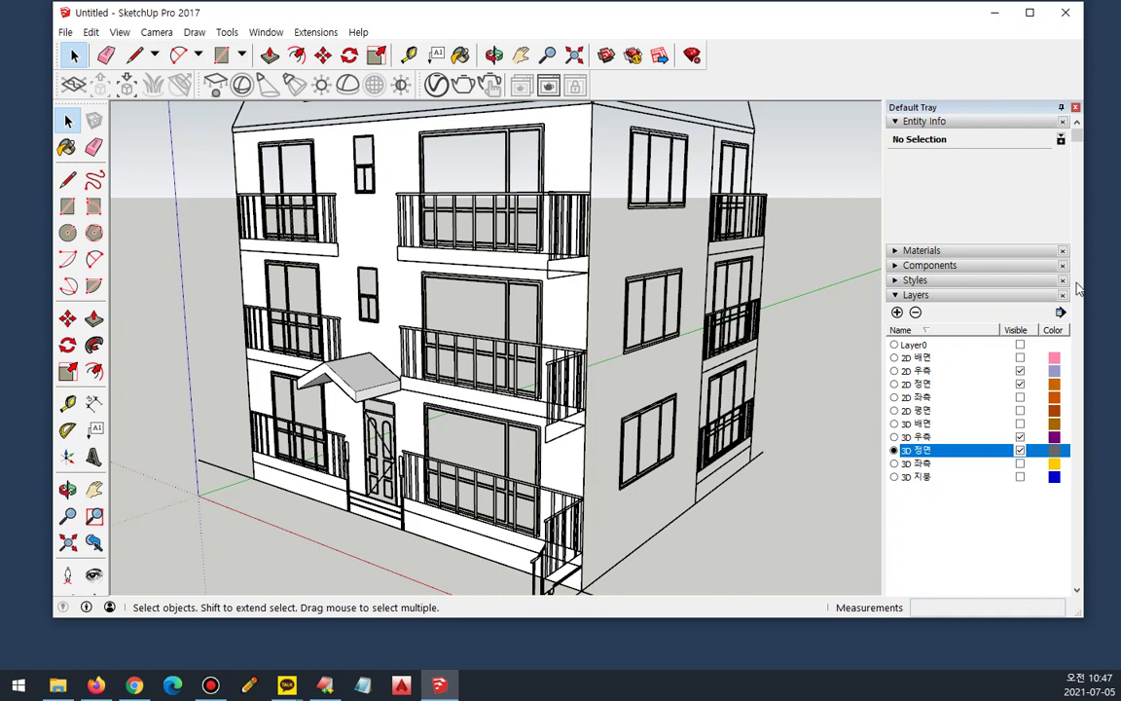
click(895, 437)
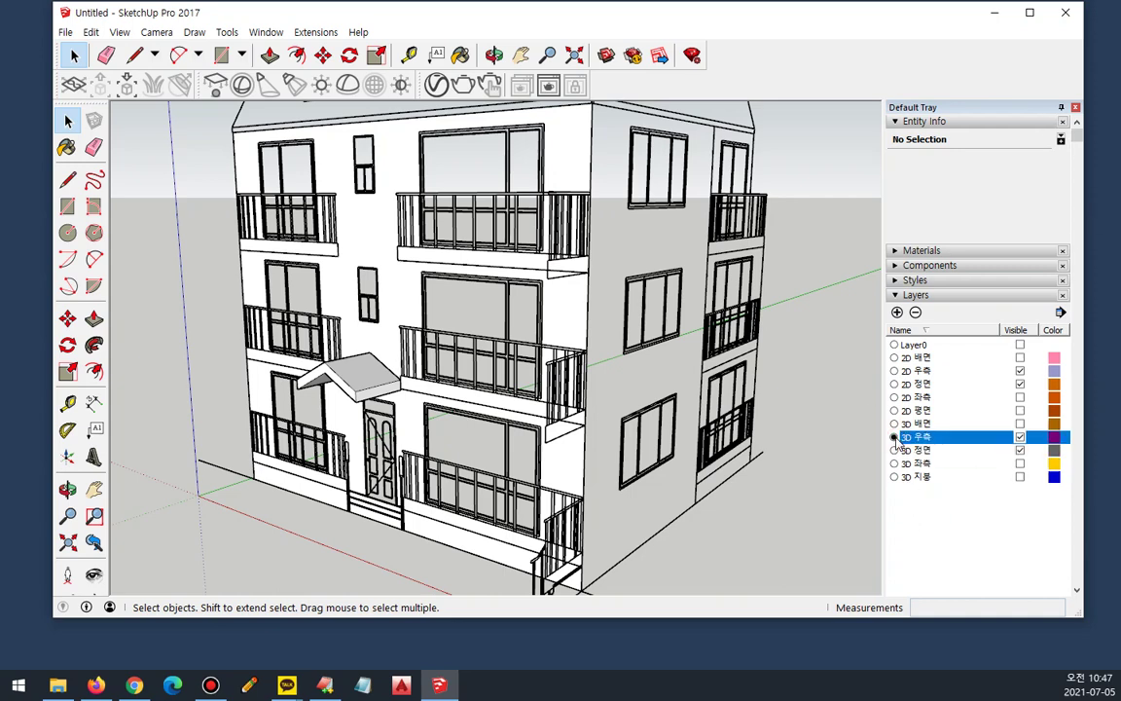
click(1020, 451)
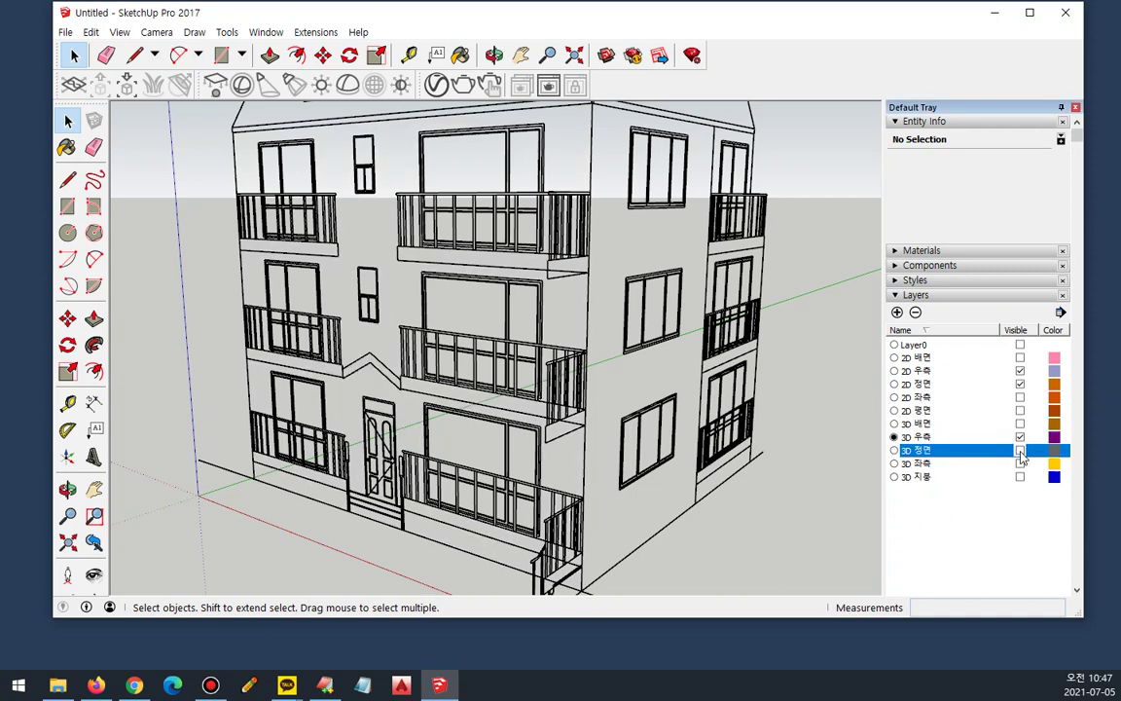
click(1019, 386)
scroll(813, 401, down, 1)
middle_drag(793, 410, 519, 423)
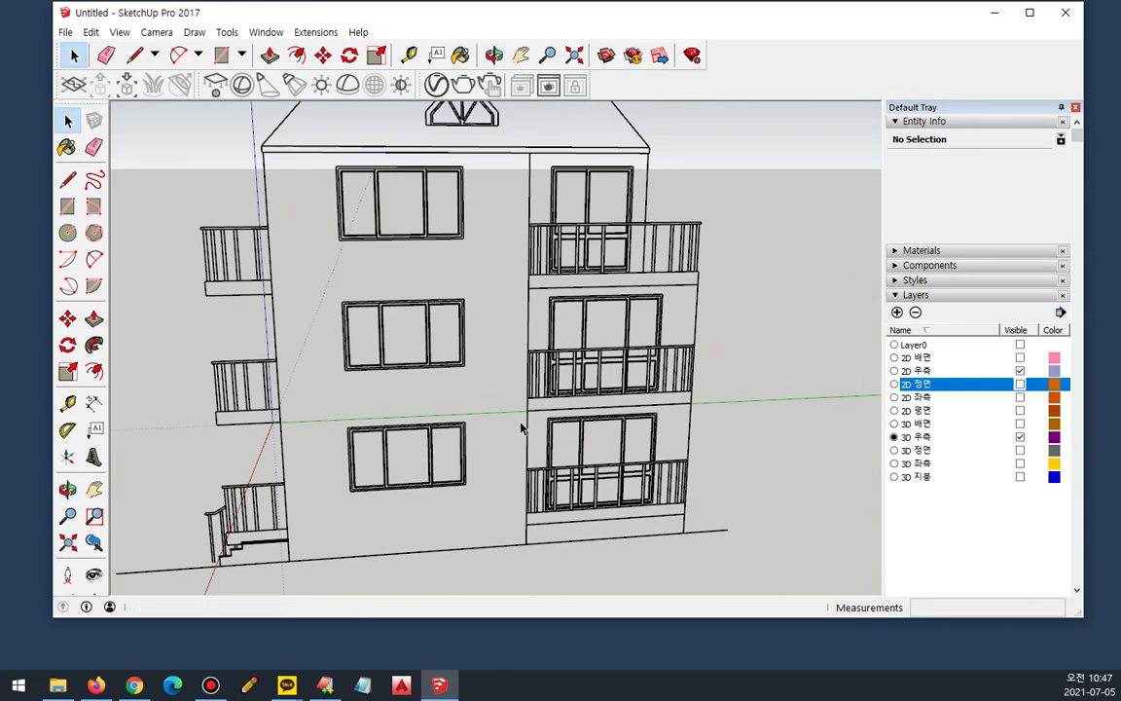
Step: Draw an 8980 × 5450 mm rectangle over the main right-side wall, from its lower front corner to the eave
mouse_move(284, 167)
mouse_down()
mouse_move(408, 225)
mouse_move(371, 501)
mouse_move(292, 262)
mouse_move(343, 233)
mouse_up()
mouse_move(606, 226)
mouse_down()
mouse_move(628, 510)
mouse_move(633, 274)
mouse_up()
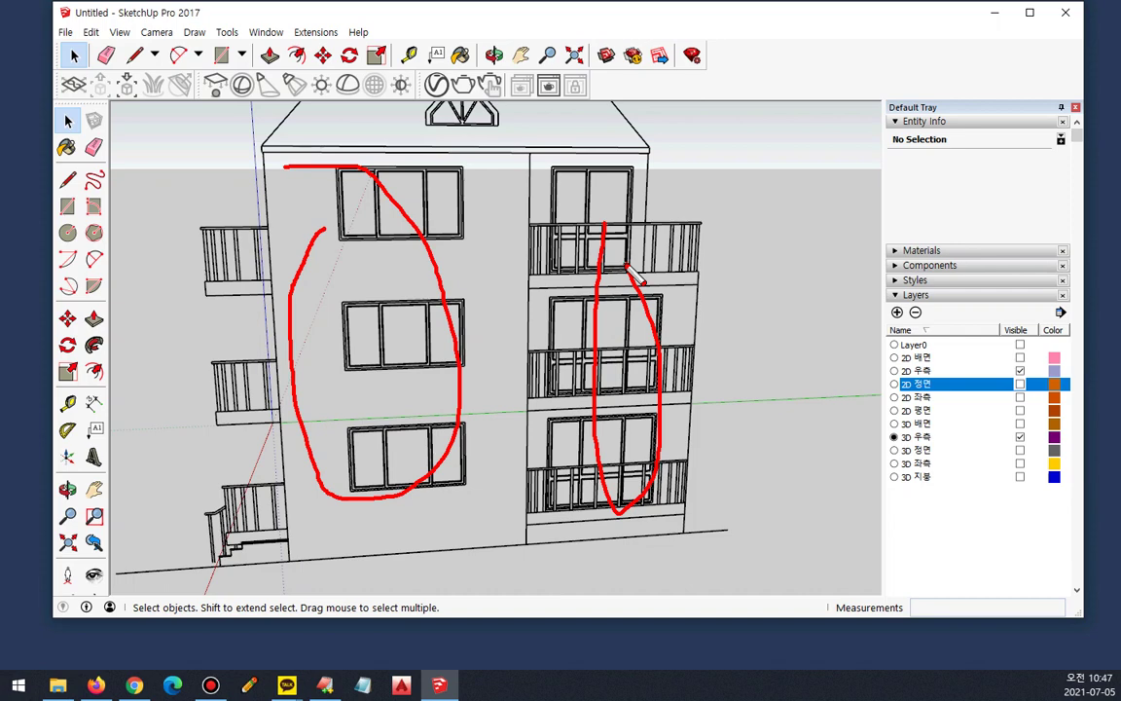
key(Escape)
key(r)
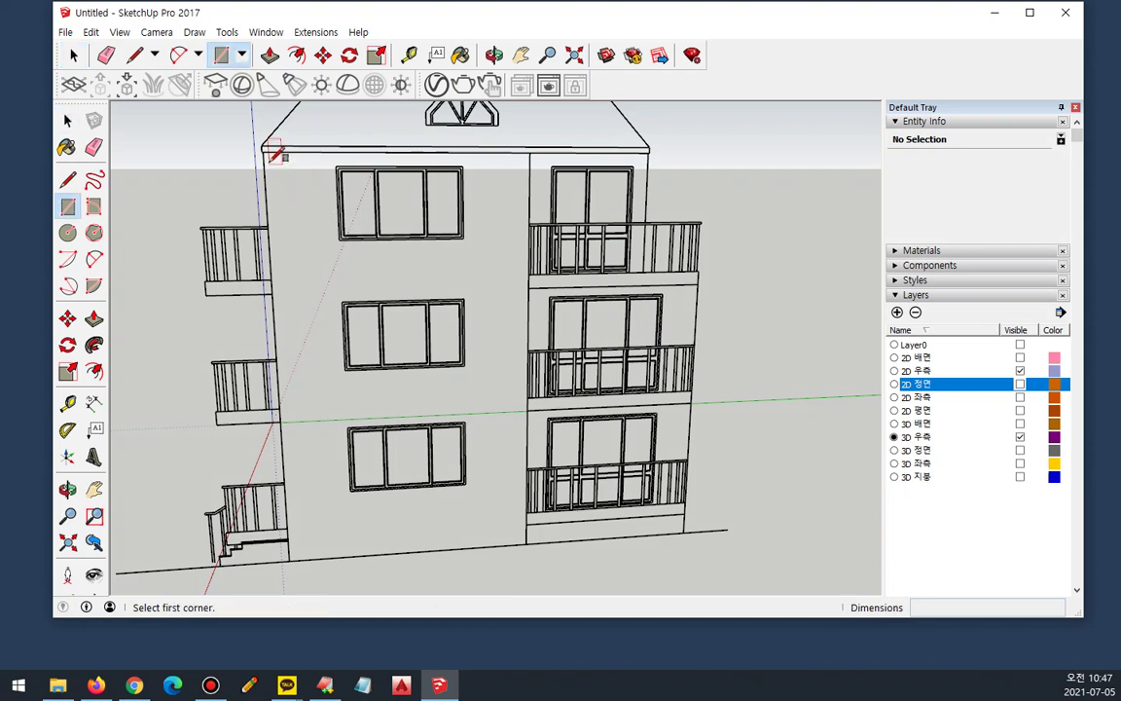
click(289, 559)
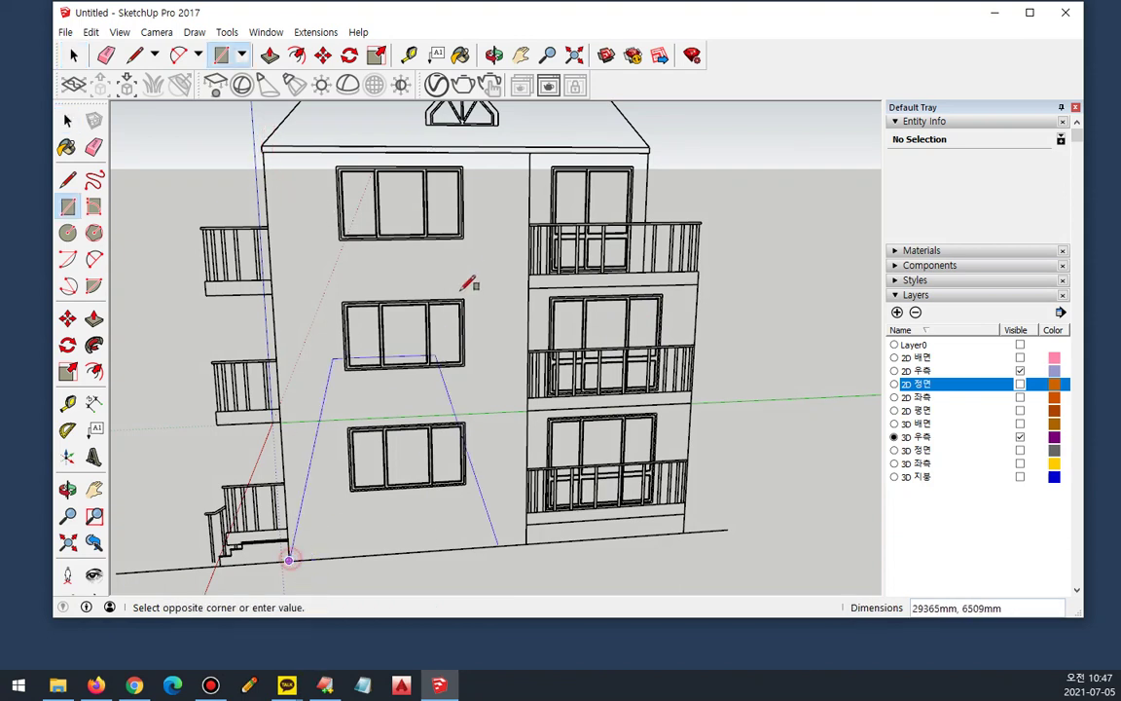
click(528, 150)
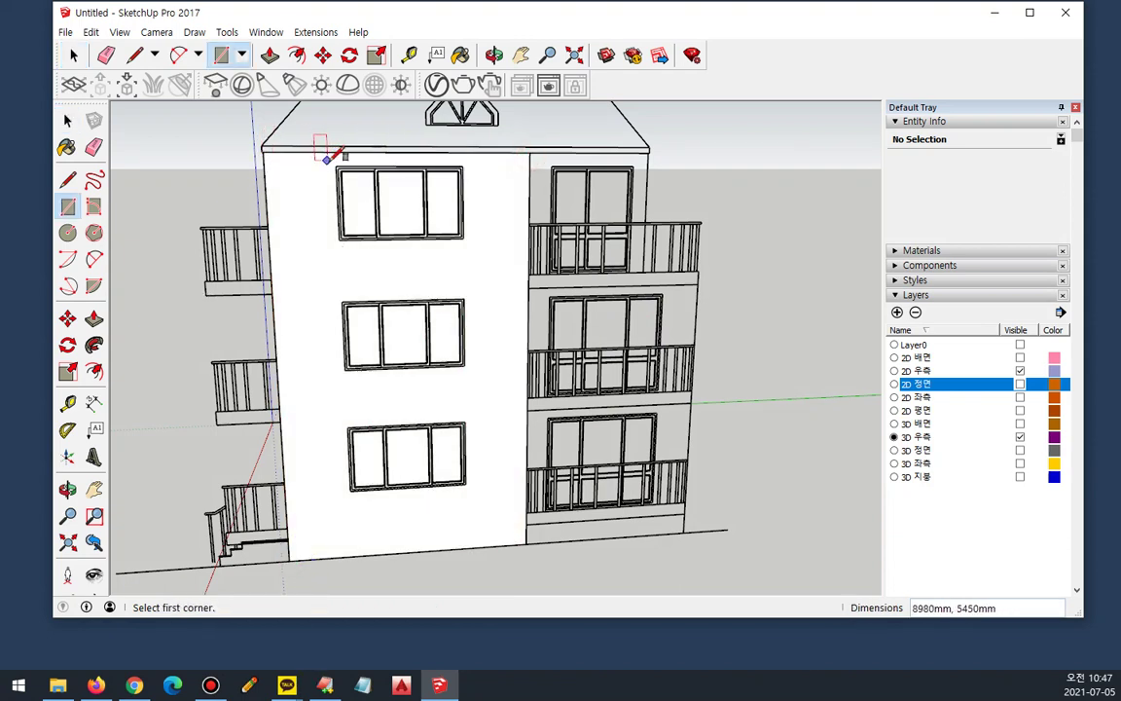
Step: Trace 2600 × 1500 mm rectangles over the three windows of the main right-side wall
click(335, 167)
text(2600,1500)
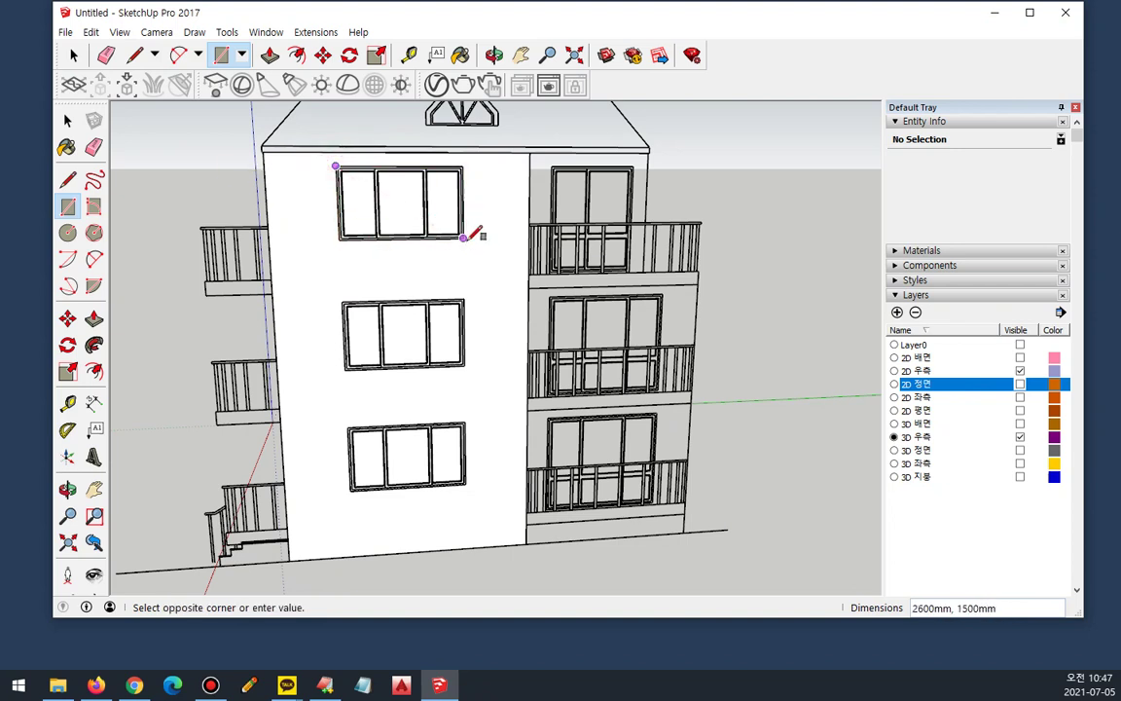
key(Return)
click(342, 301)
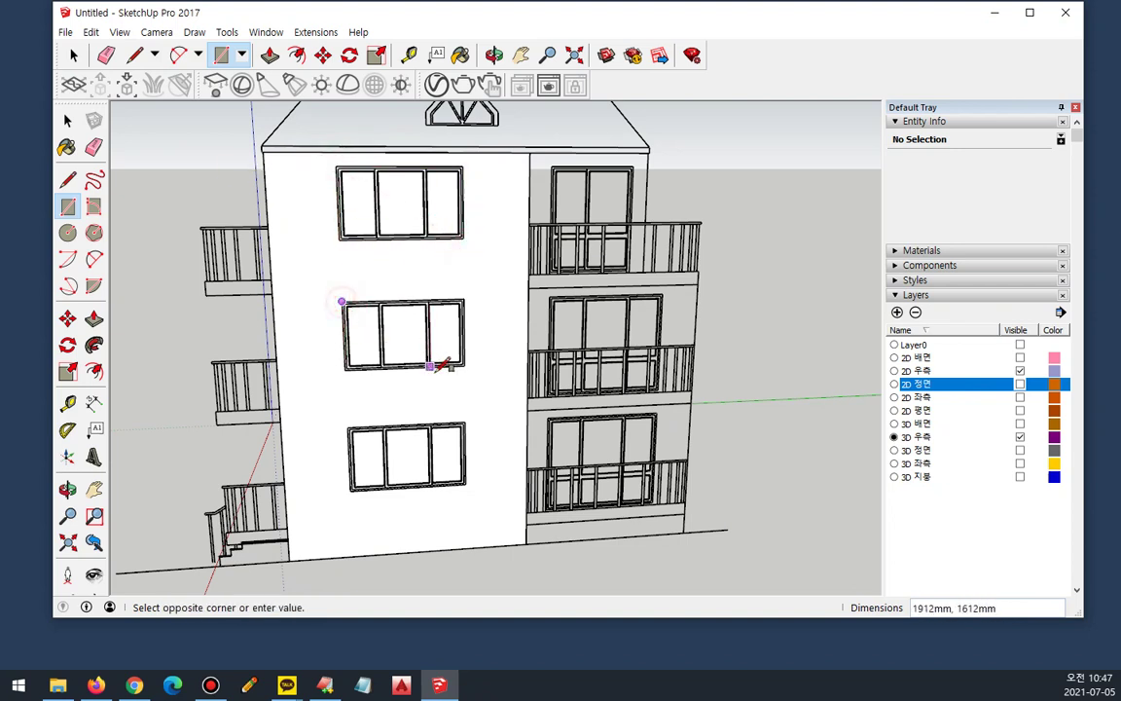
text(2600,1500)
key(Return)
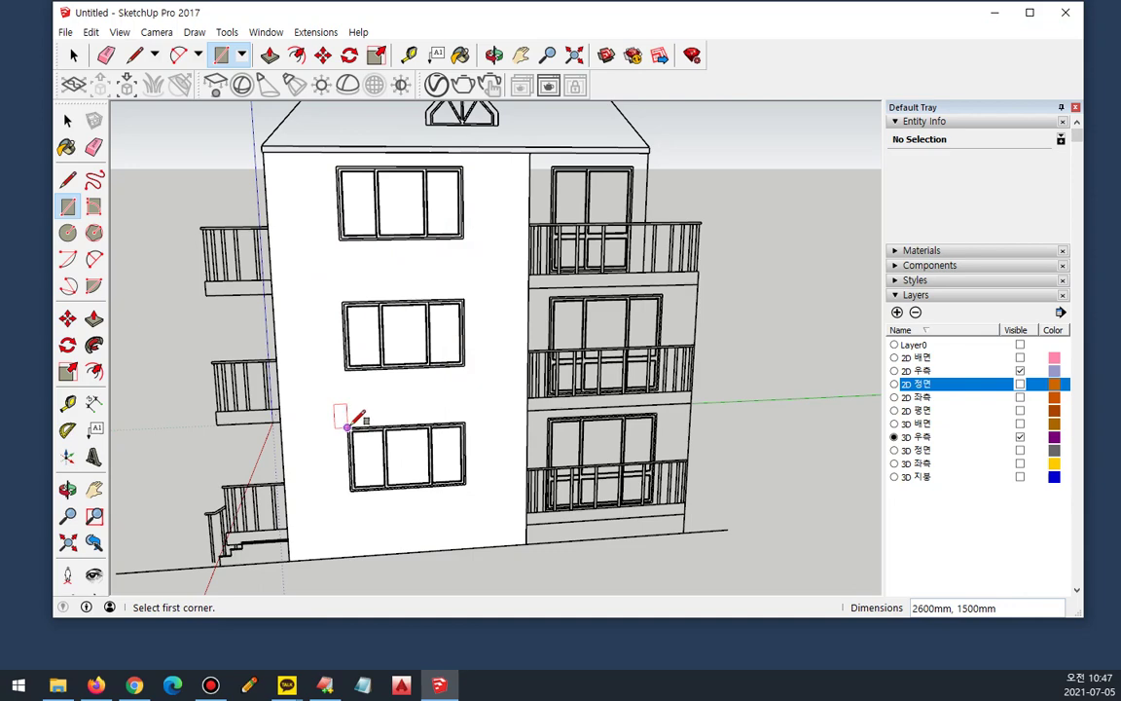
click(347, 427)
click(465, 483)
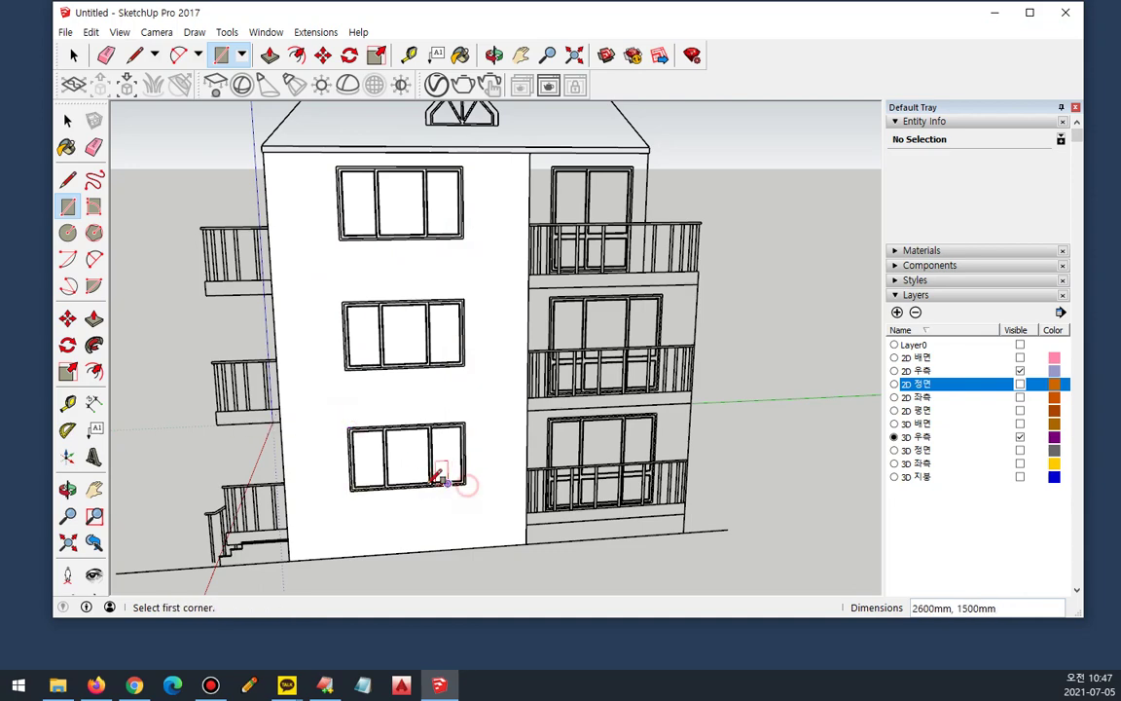
Step: Delete the faces inside the three right-side window frames to open them
key(space)
scroll(428, 458, up, 4)
click(449, 459)
key(Delete)
click(409, 269)
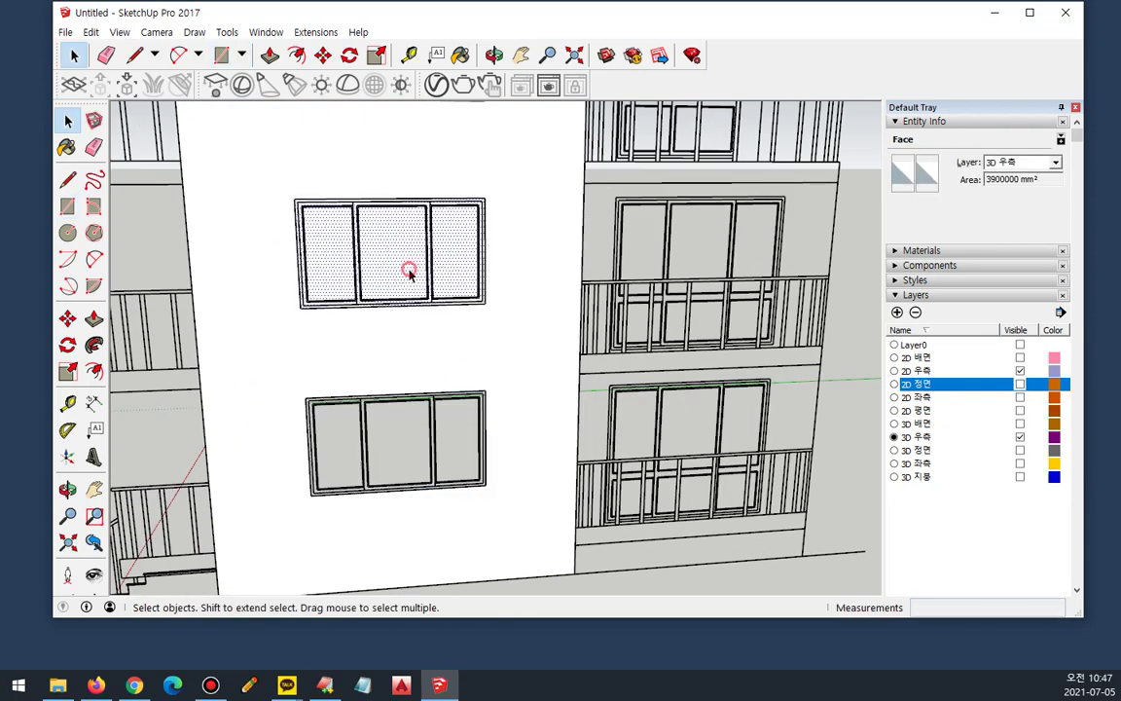
key(Delete)
scroll(393, 268, down, 3)
shift+middle_drag(393, 253, 387, 323)
click(396, 188)
key(Delete)
scroll(399, 209, up, 3)
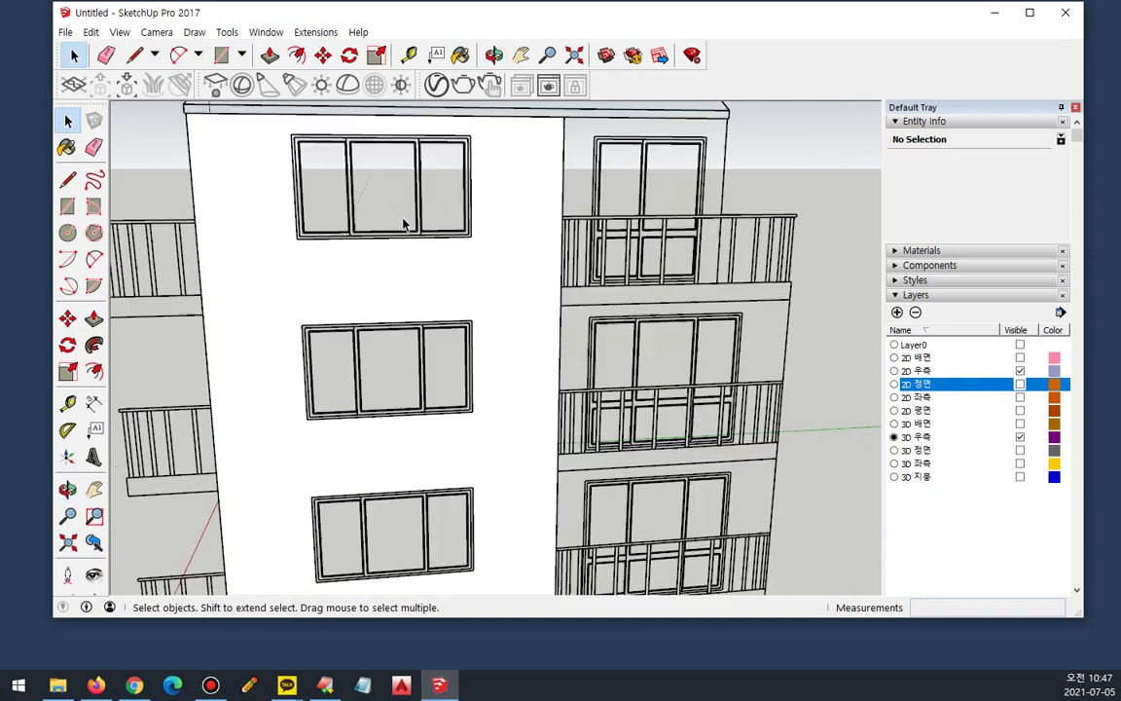
Step: Try selecting the right-side wall geometry, then undo the wall face and its window openings
scroll(401, 219, down, 3)
click(476, 250)
middle_drag(475, 250, 463, 312)
key(ctrl+z)
key(ctrl+z)
key(ctrl+z)
key(ctrl+z)
key(ctrl+z)
key(ctrl+z)
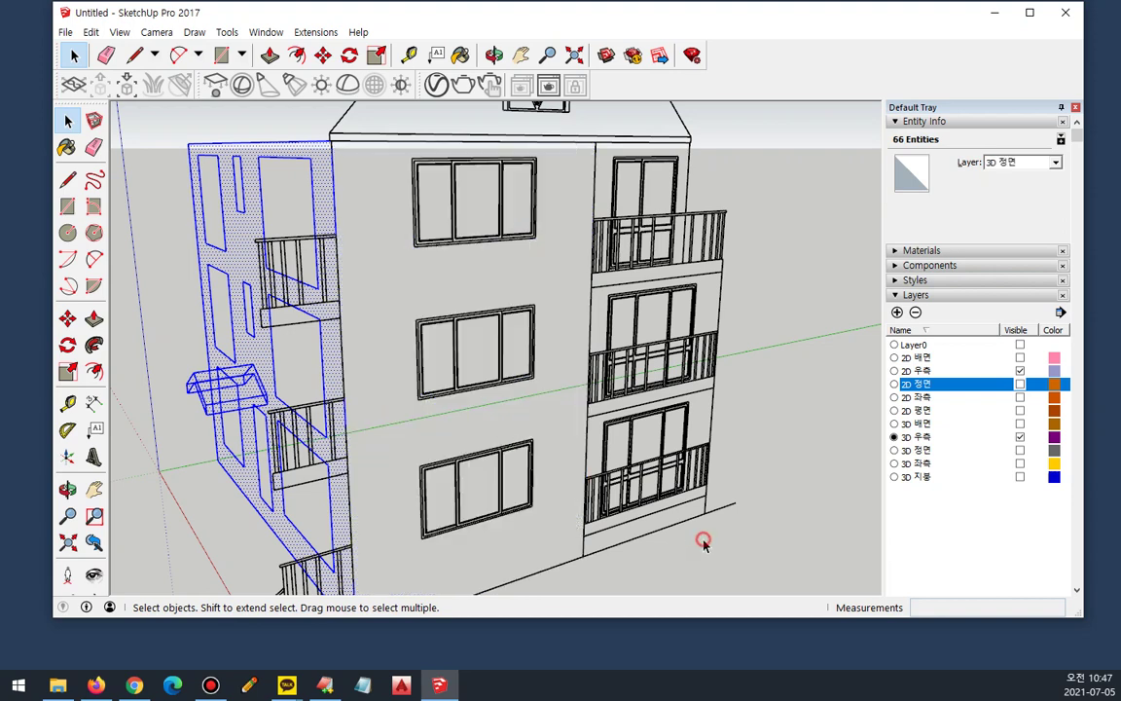
key(Delete)
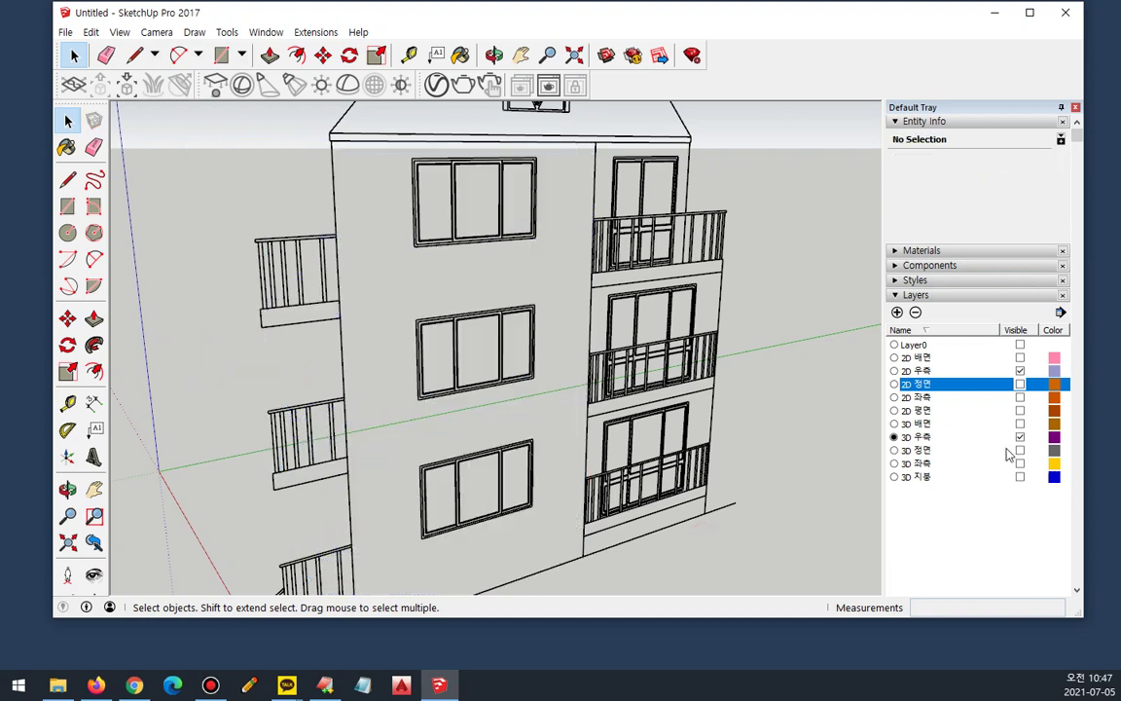
Step: Show the 3D 정면 layer and group the whole front wall together with its entrance canopy
click(1018, 451)
middle_drag(842, 488, 288, 367)
triple_click(288, 365)
right_click(275, 352)
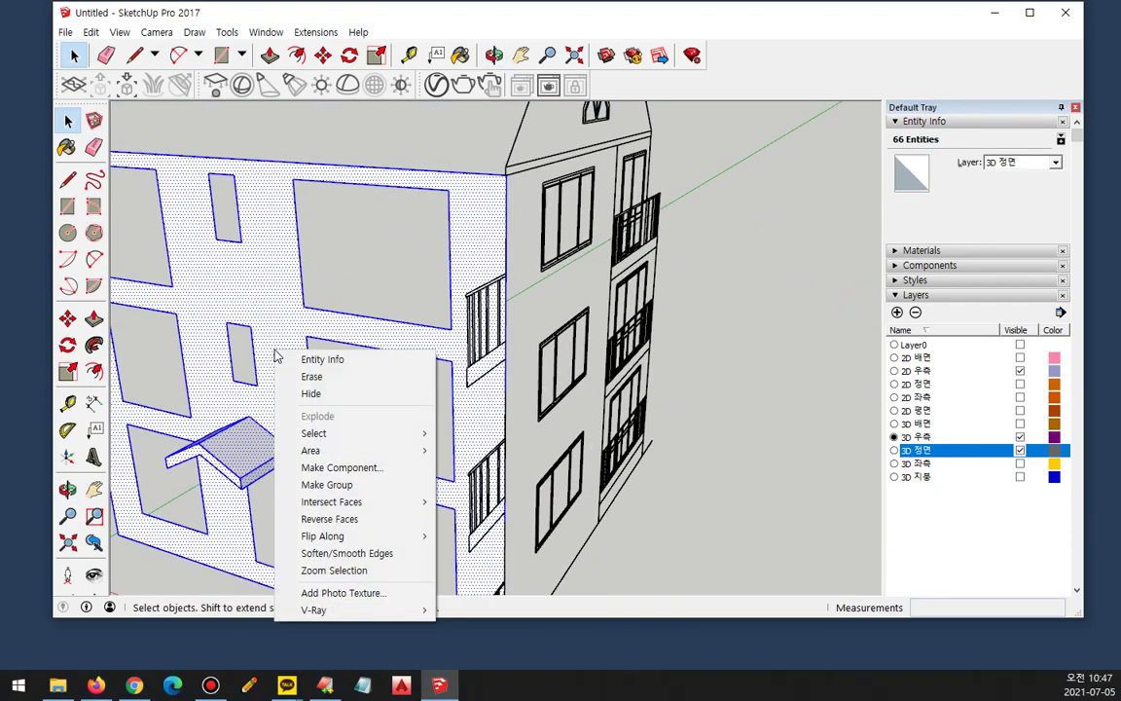
key(g)
middle_drag(416, 362, 173, 413)
key(space)
click(783, 453)
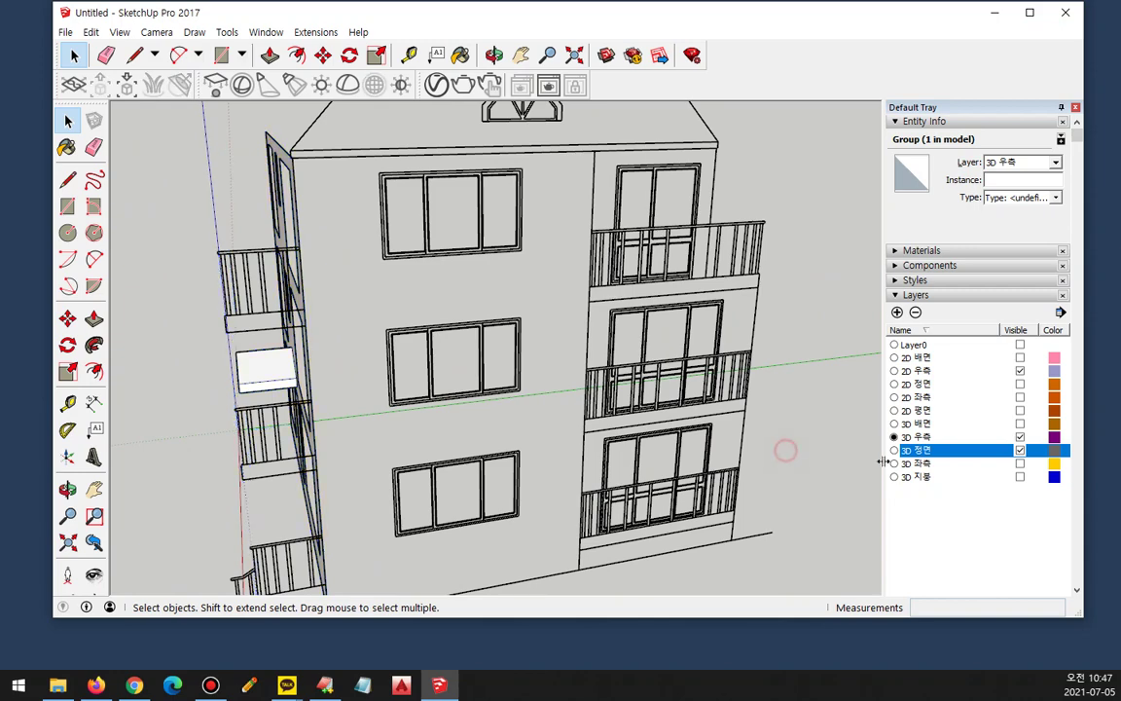
Step: Assign the front wall group to the 3D 정면 layer and hide that layer
click(1020, 450)
middle_drag(740, 409, 275, 321)
click(288, 343)
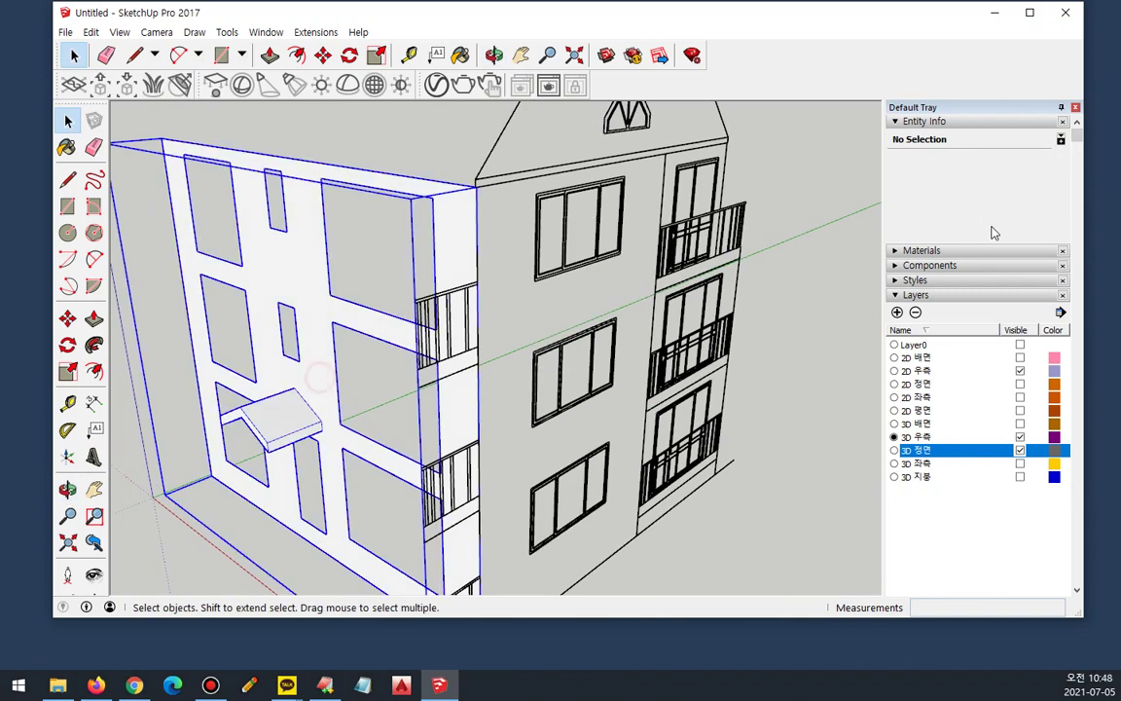
click(1055, 162)
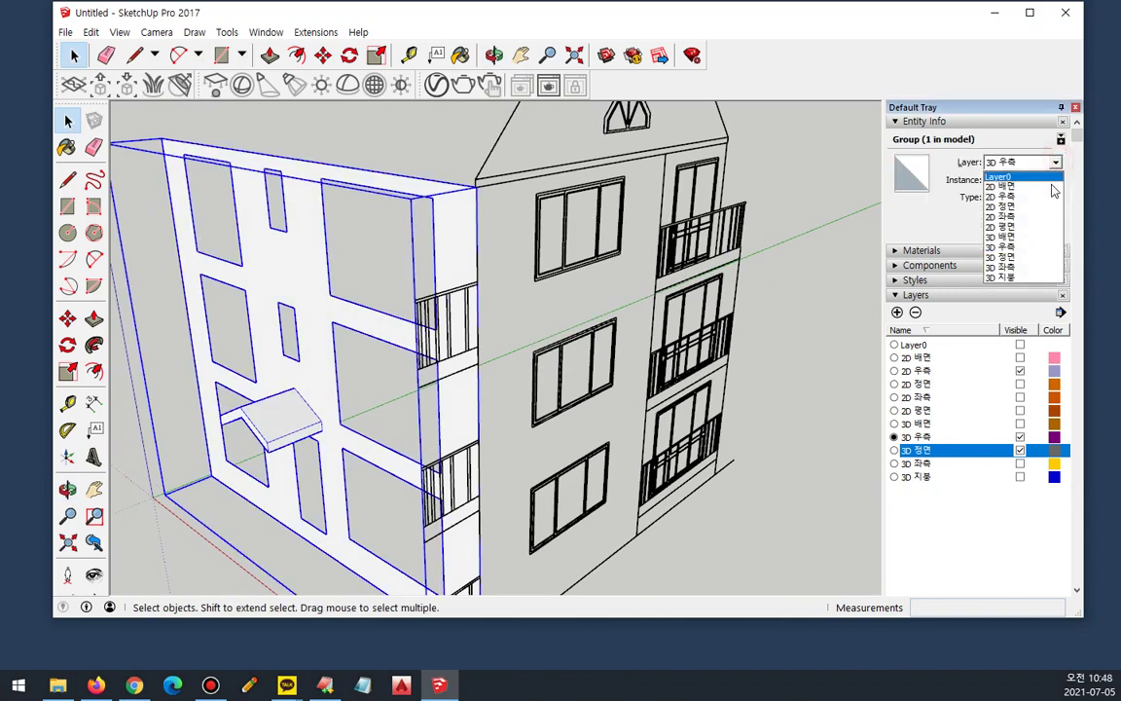
click(1022, 261)
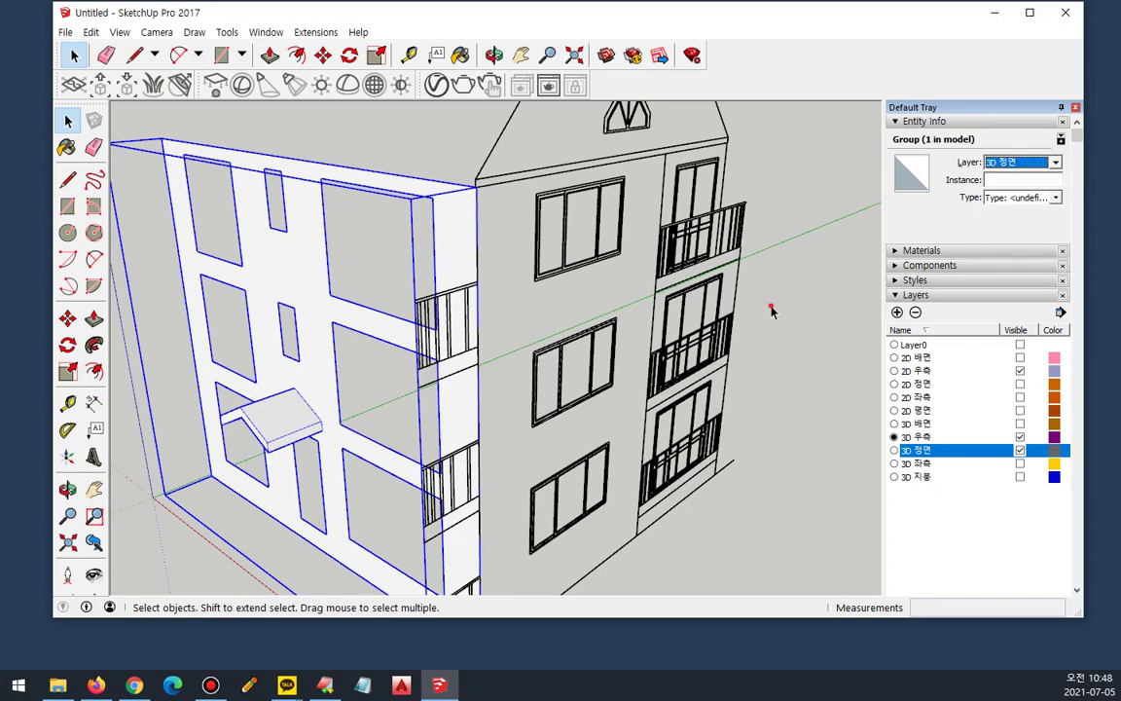
click(772, 309)
click(1020, 451)
middle_drag(781, 329, 580, 328)
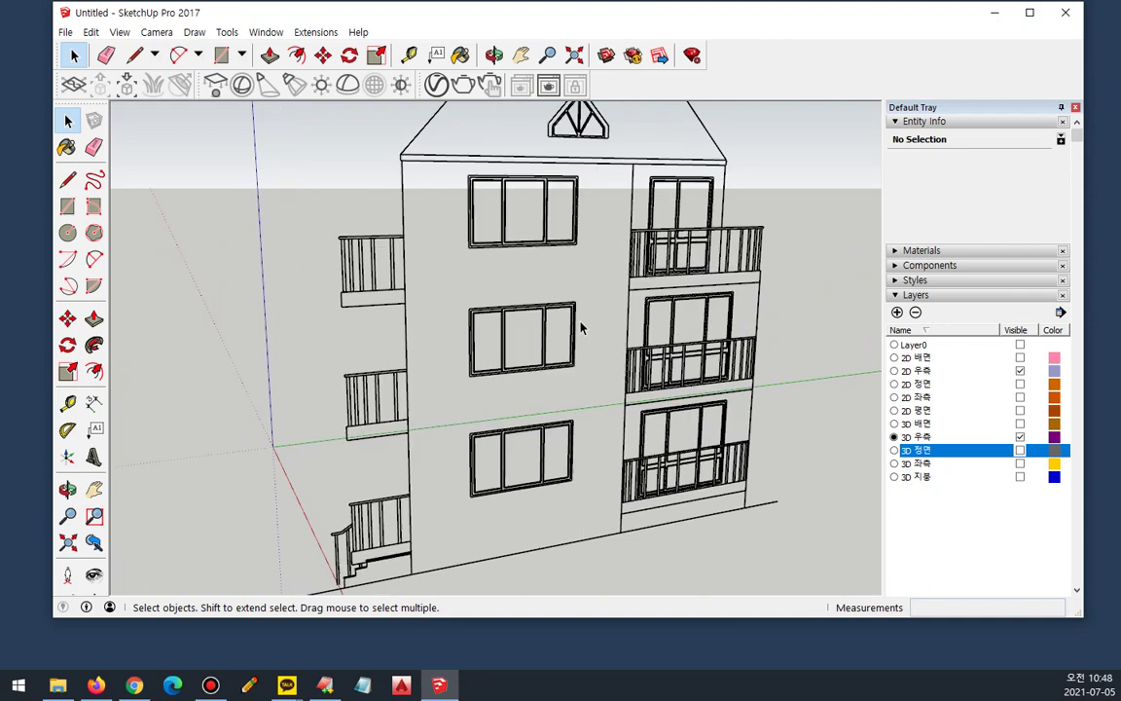
Step: Draw the main right-side wall on the 3D 우측 layer as an 8980 × 5450 mm rectangle up to the eave
click(922, 439)
key(r)
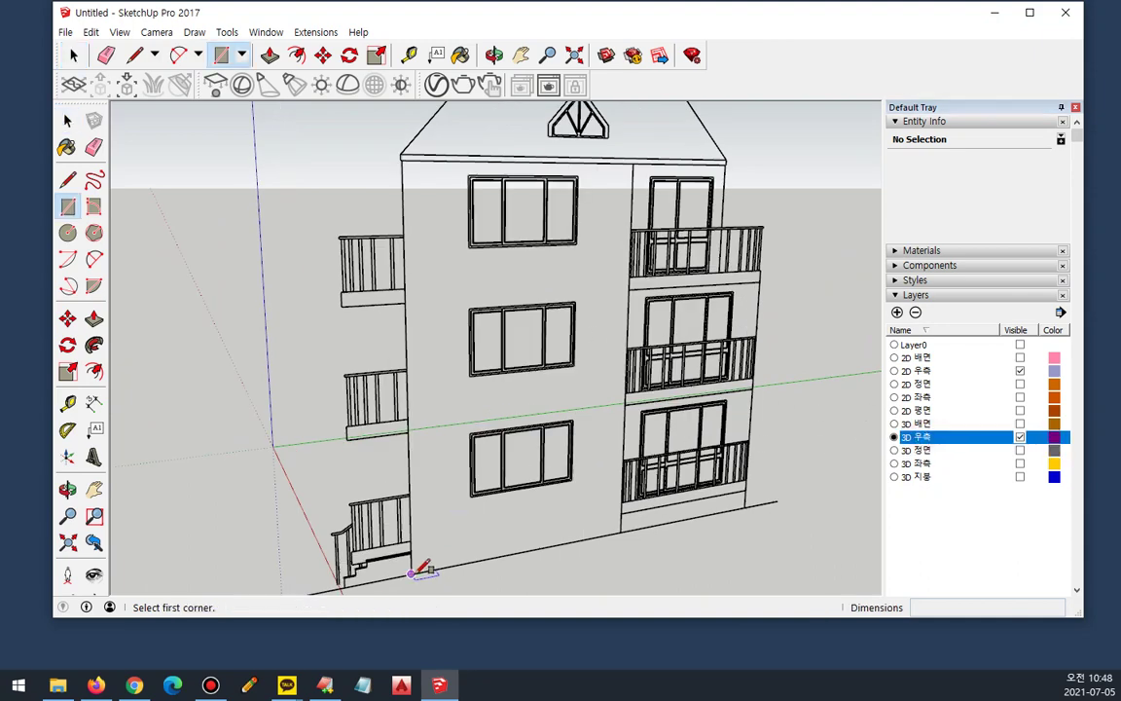
click(410, 574)
scroll(605, 141, up, 2)
click(646, 159)
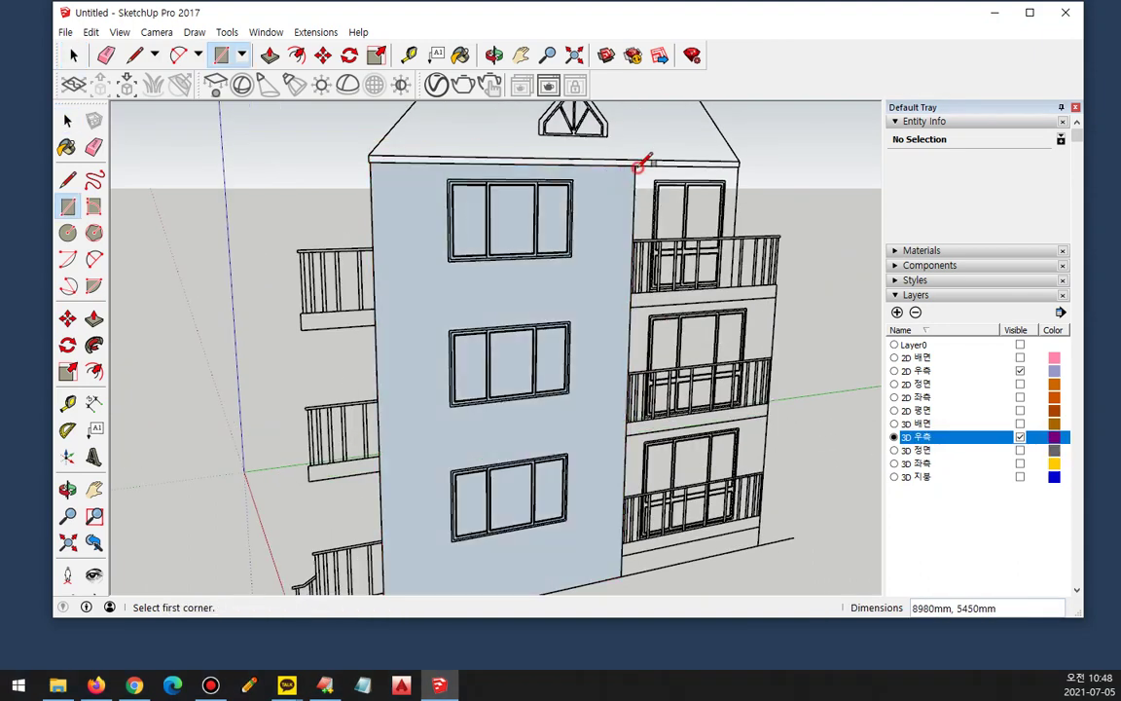
Step: Trace 2600 × 1500 mm rectangles over the outer frames of the three windows in the main right-side wall
scroll(475, 176, up, 4)
scroll(551, 176, up, 2)
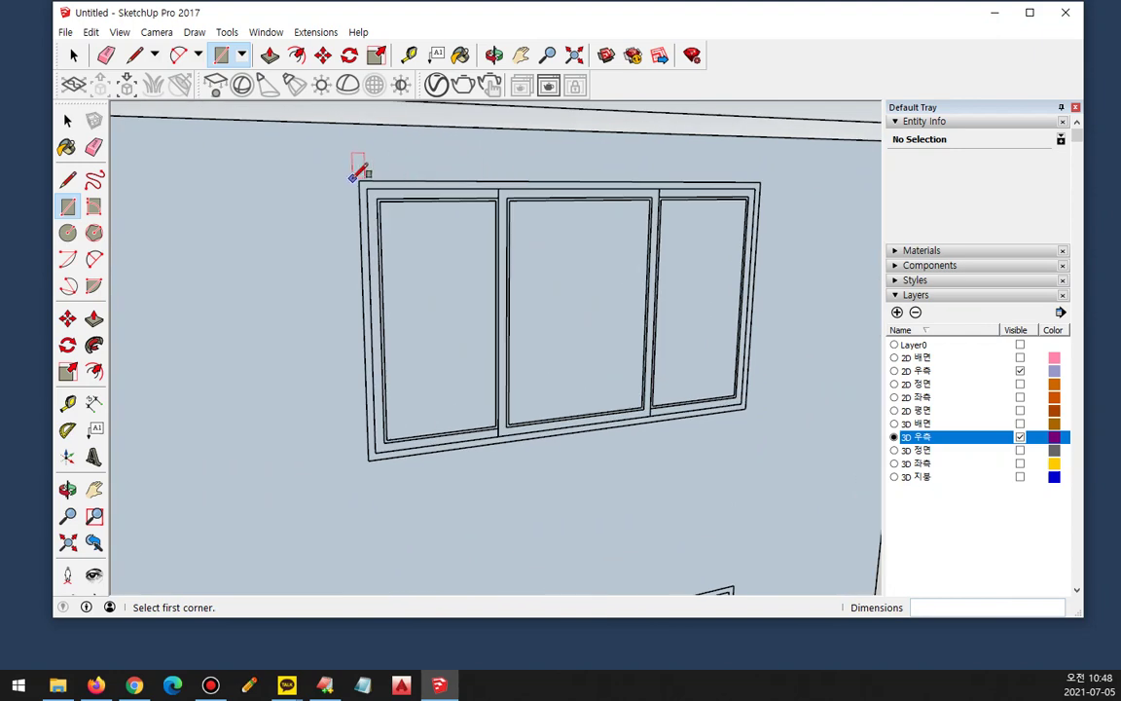
click(359, 180)
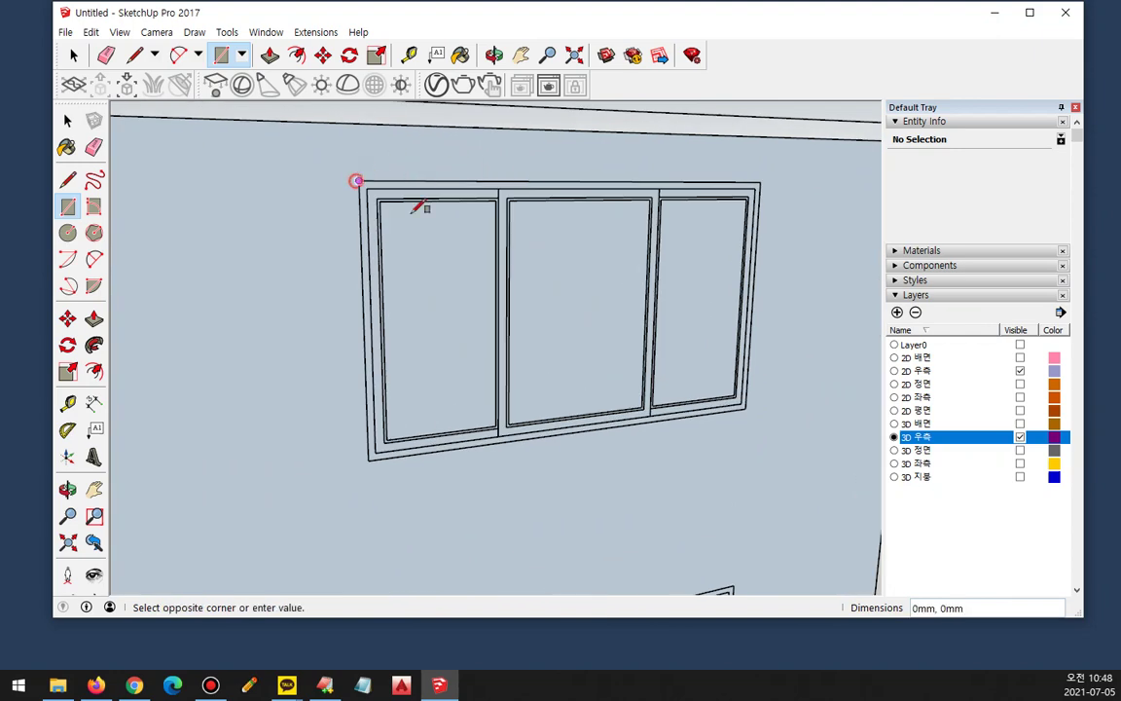
click(746, 408)
scroll(644, 425, down, 3)
shift+middle_drag(638, 423, 520, 127)
scroll(518, 136, up, 1)
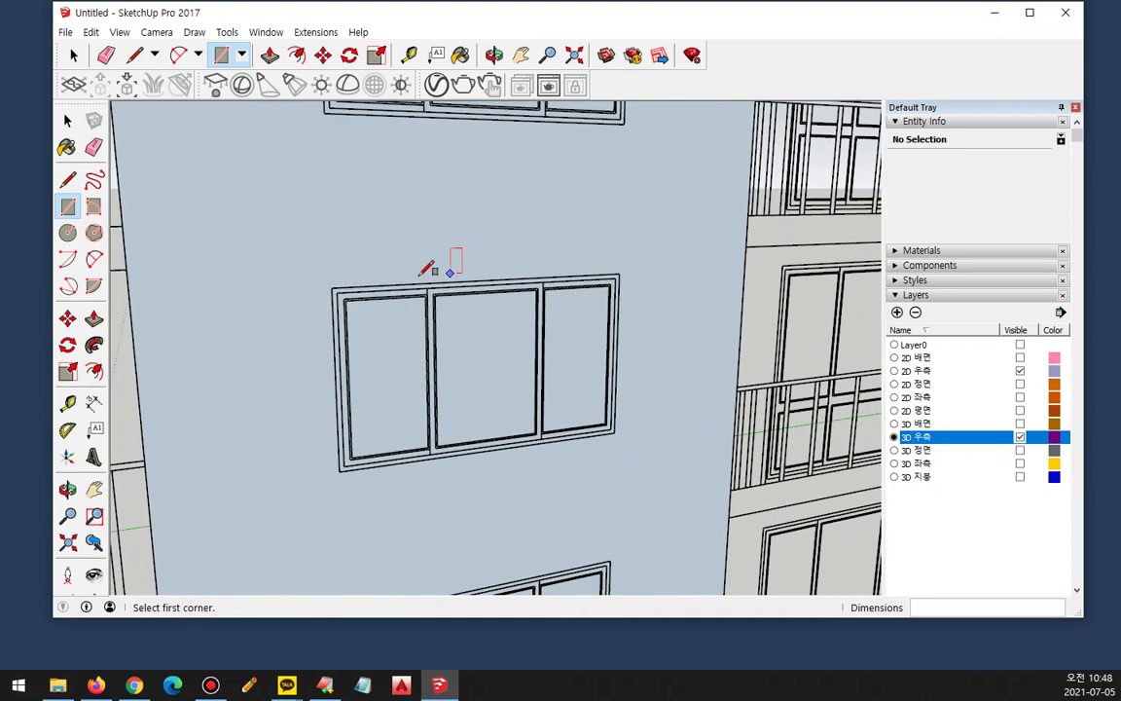
click(333, 287)
click(616, 435)
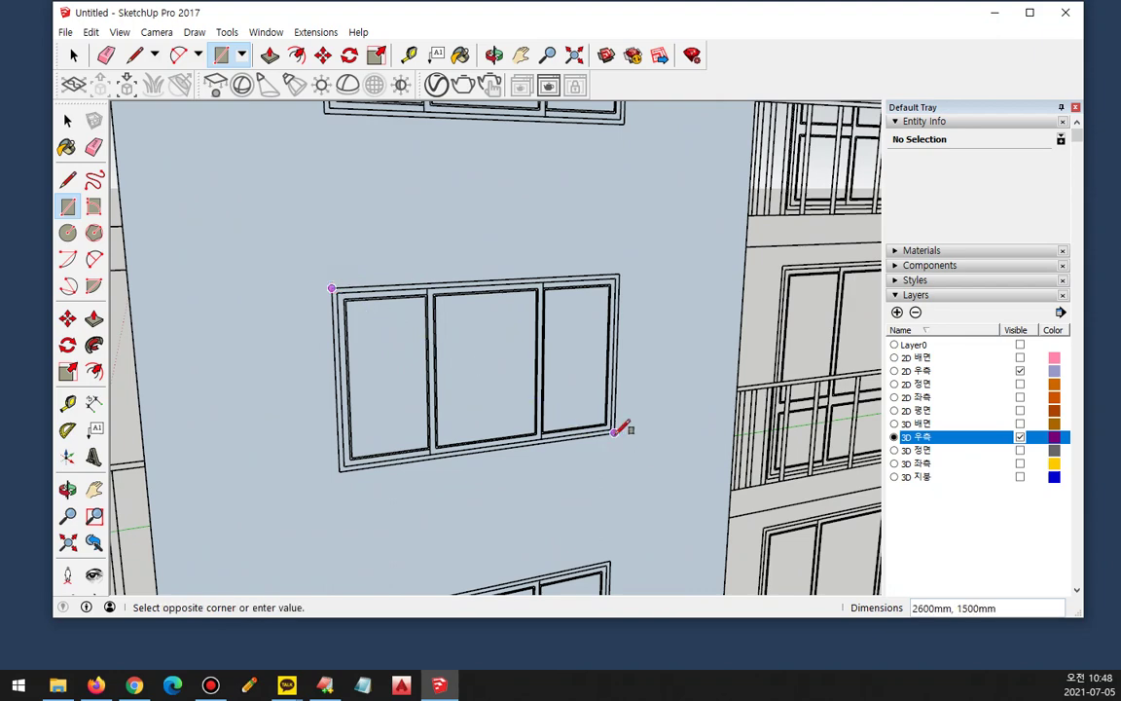
scroll(595, 472, down, 1)
shift+middle_drag(590, 450, 543, 138)
scroll(506, 176, up, 1)
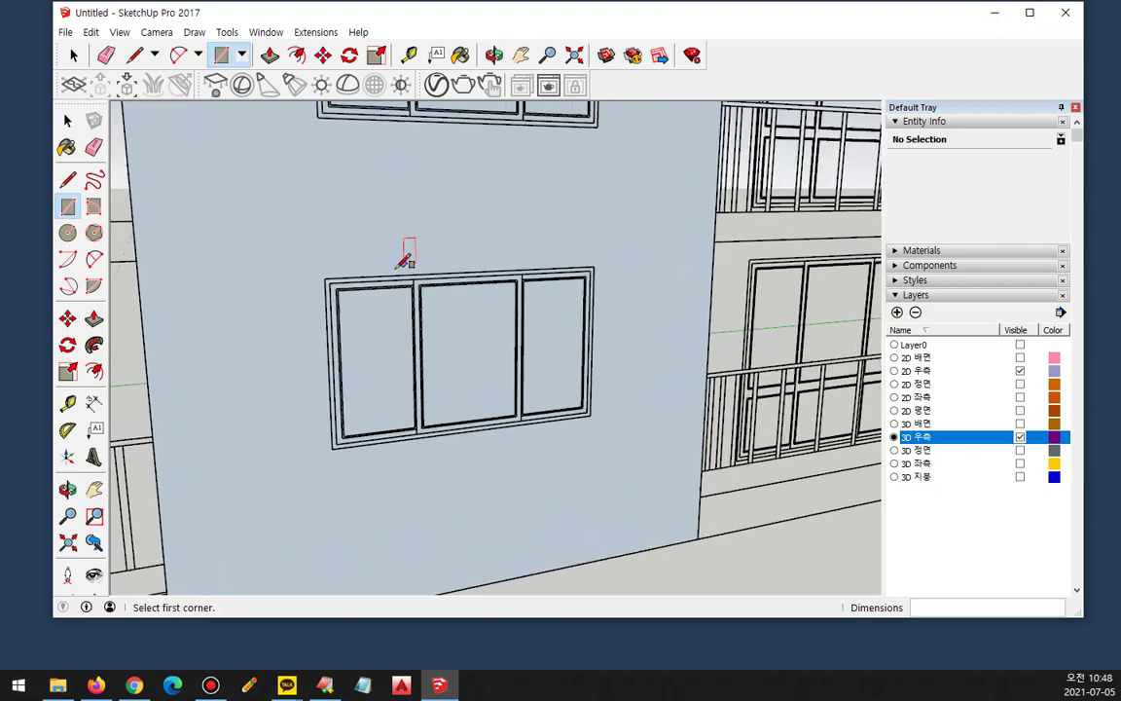
click(325, 278)
click(591, 416)
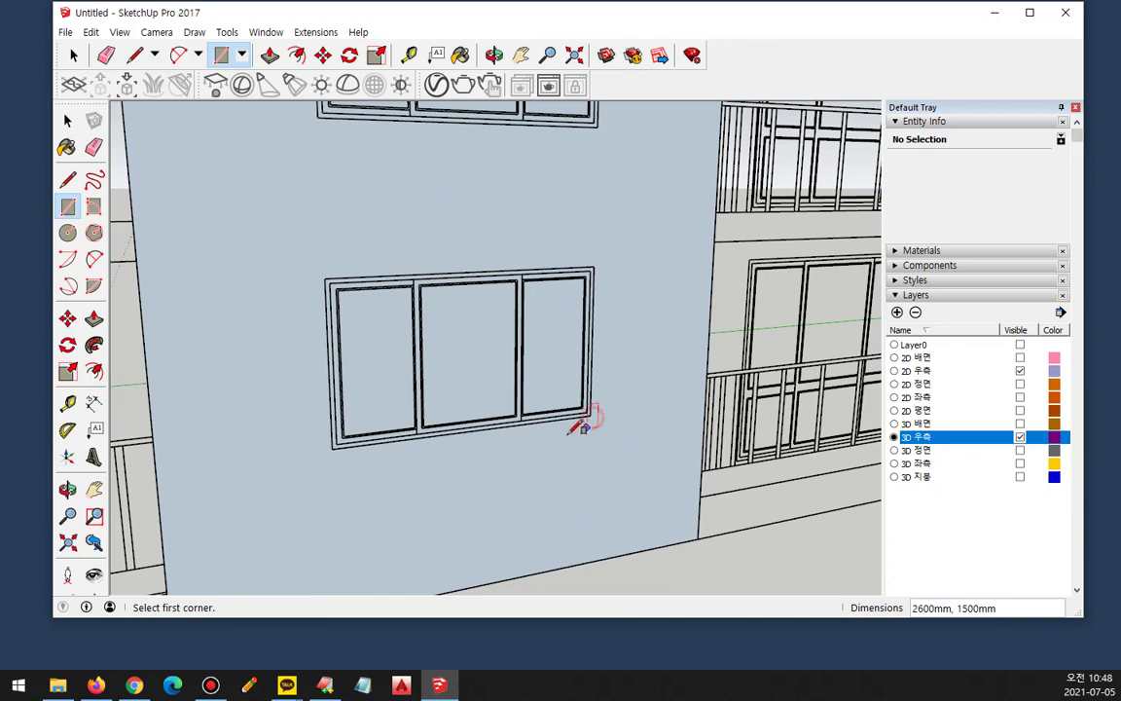
Step: Delete the faces inside the three traced window frames to cut openings in the right-side wall
key(space)
click(470, 371)
key(Delete)
scroll(475, 325, down, 2)
shift+middle_drag(474, 318, 482, 555)
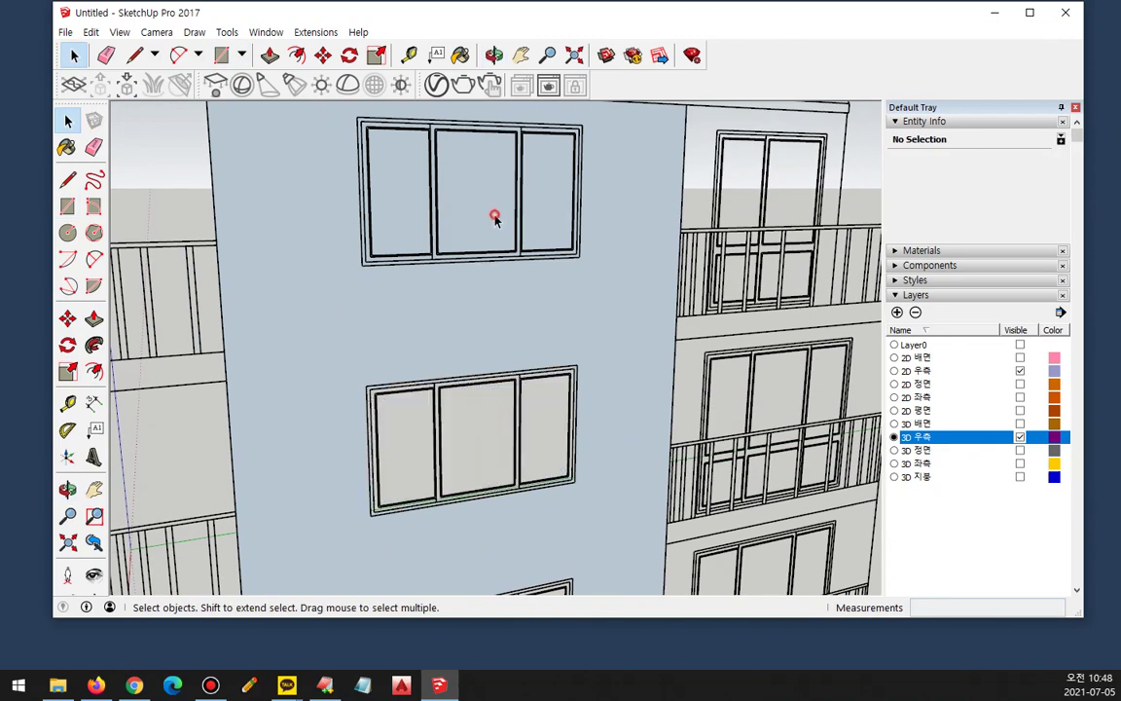
Step: Group the main right-side wall face together with the edges of its window openings
scroll(492, 243, down, 5)
click(515, 290)
right_click(497, 294)
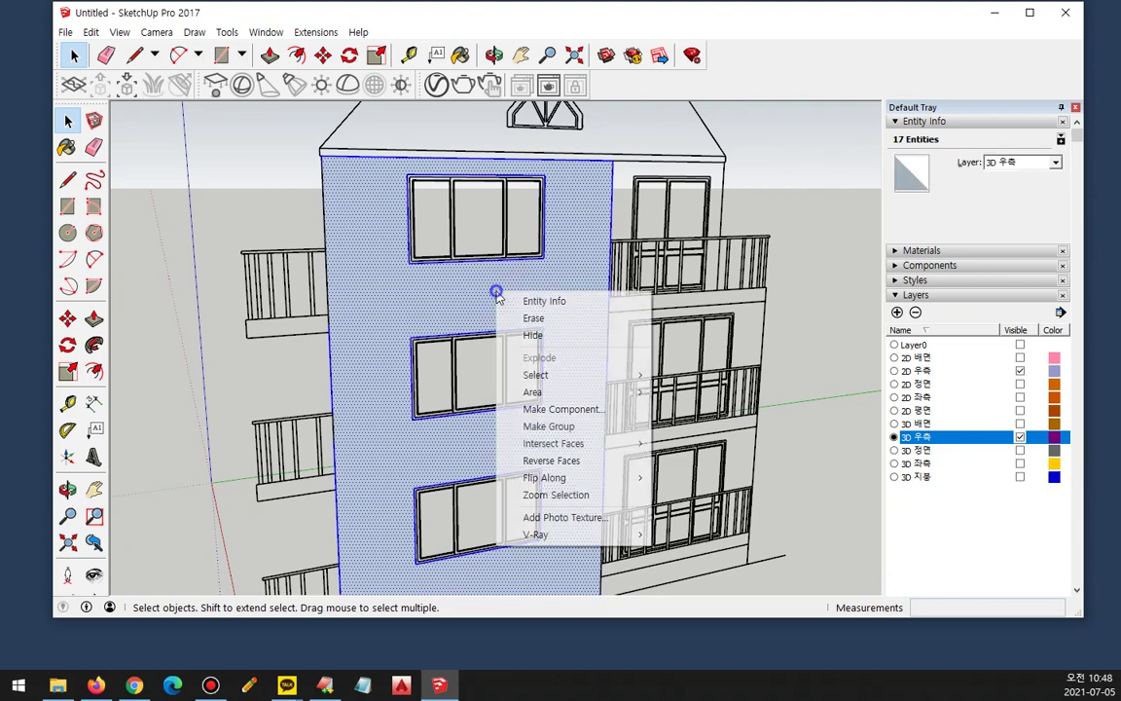
key(g)
shift+middle_drag(569, 318, 413, 275)
middle_drag(505, 261, 441, 221)
scroll(417, 144, up, 2)
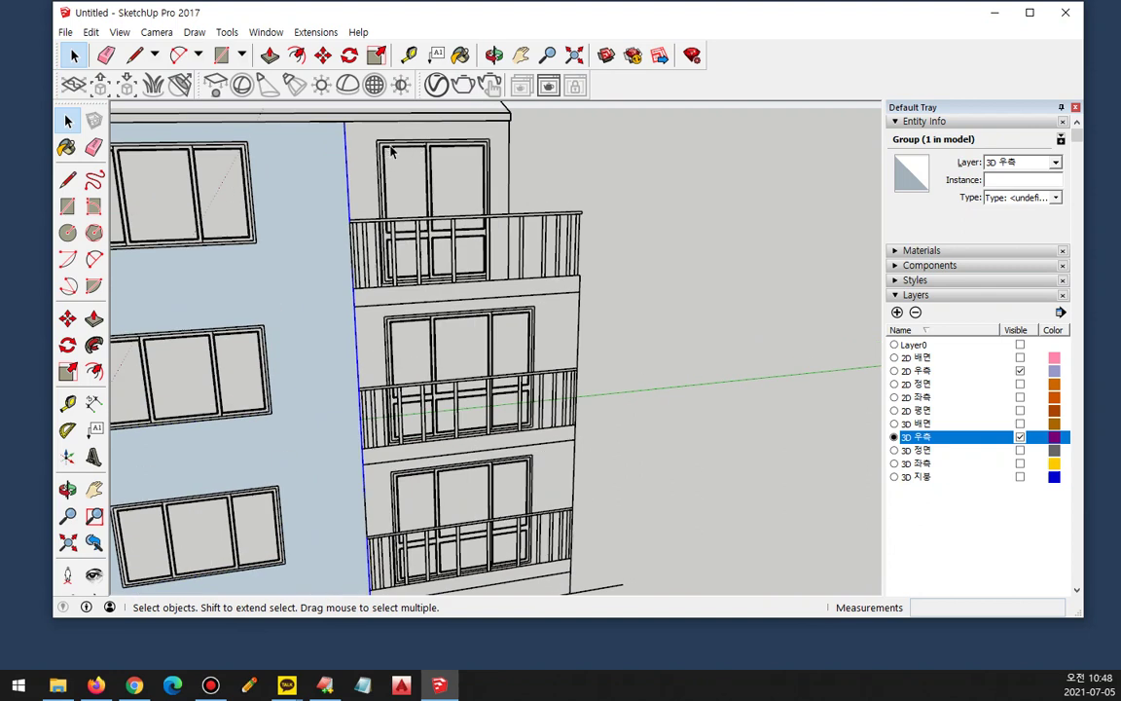
Step: Draw the balcony-side wall as two rectangles: one for the top floor below the eave, one 6400 × 3900 mm for the lower floors
key(r)
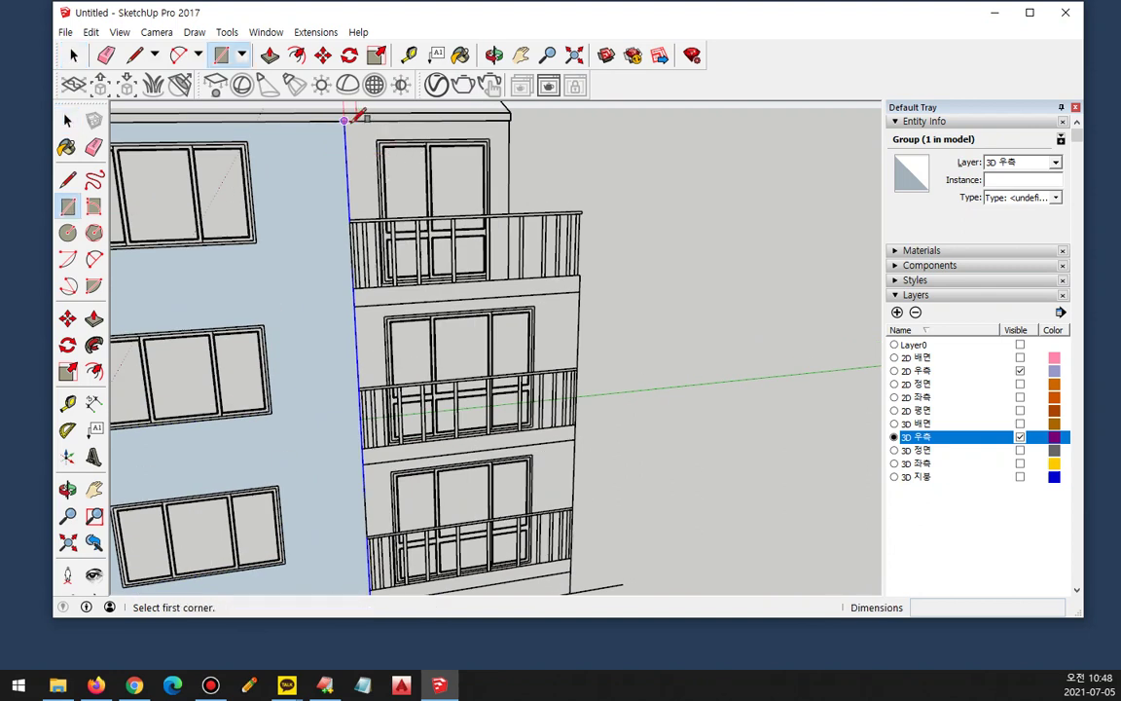
click(344, 121)
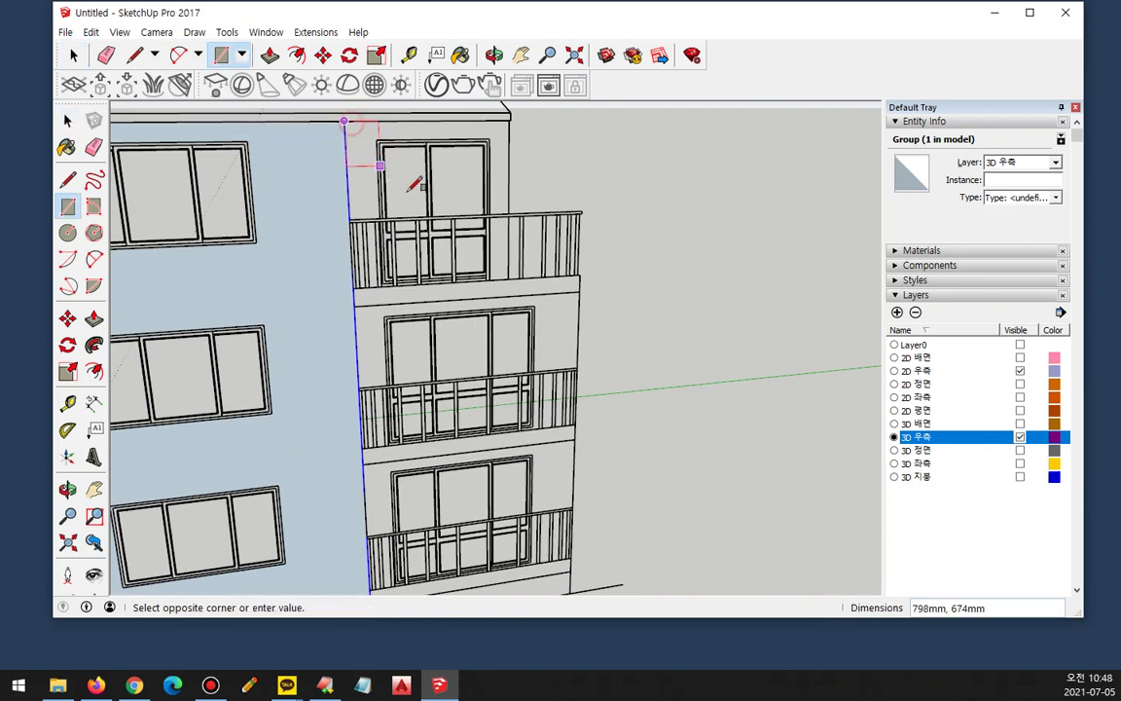
click(508, 279)
click(354, 287)
middle_drag(530, 535, 564, 517)
click(565, 517)
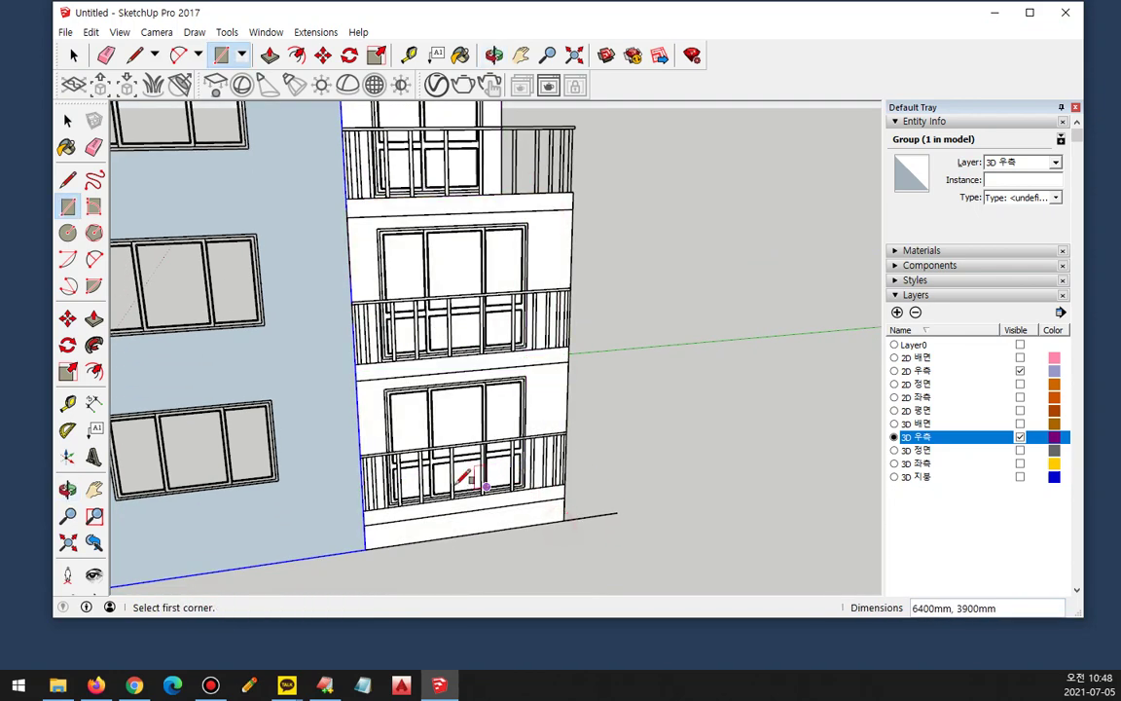
Step: Trace a 2600 × 2250 mm rectangle over the ground-floor balcony door frame and delete its face to cut the opening
scroll(428, 433, up, 5)
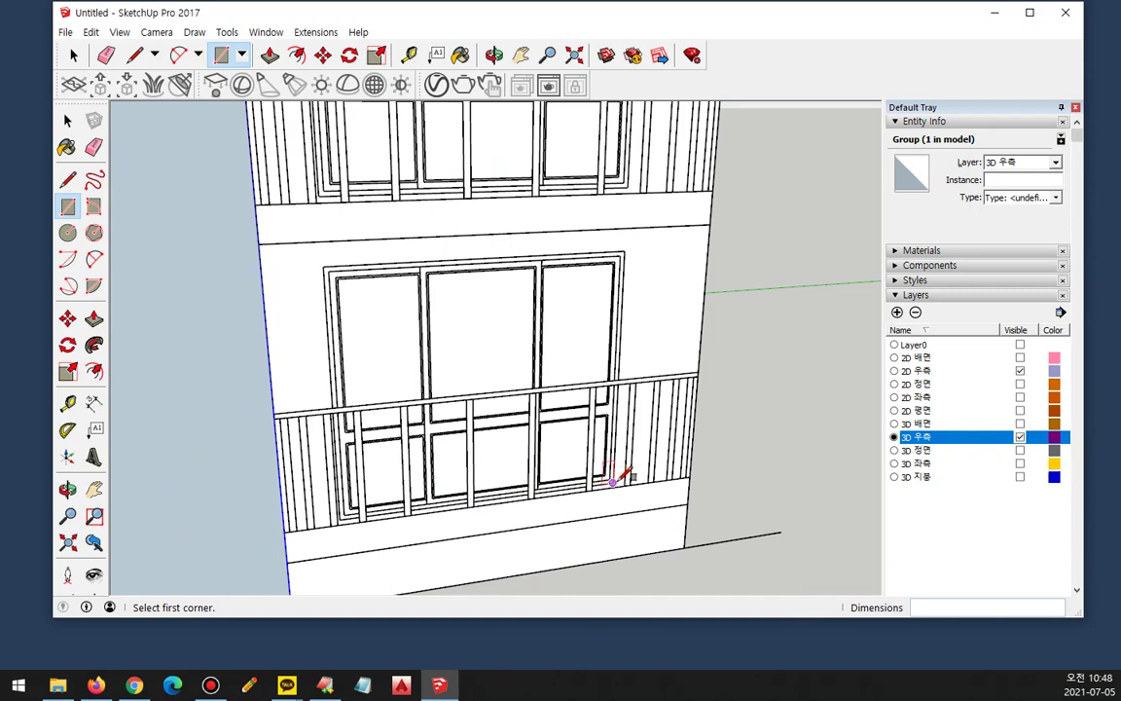
click(610, 480)
click(325, 265)
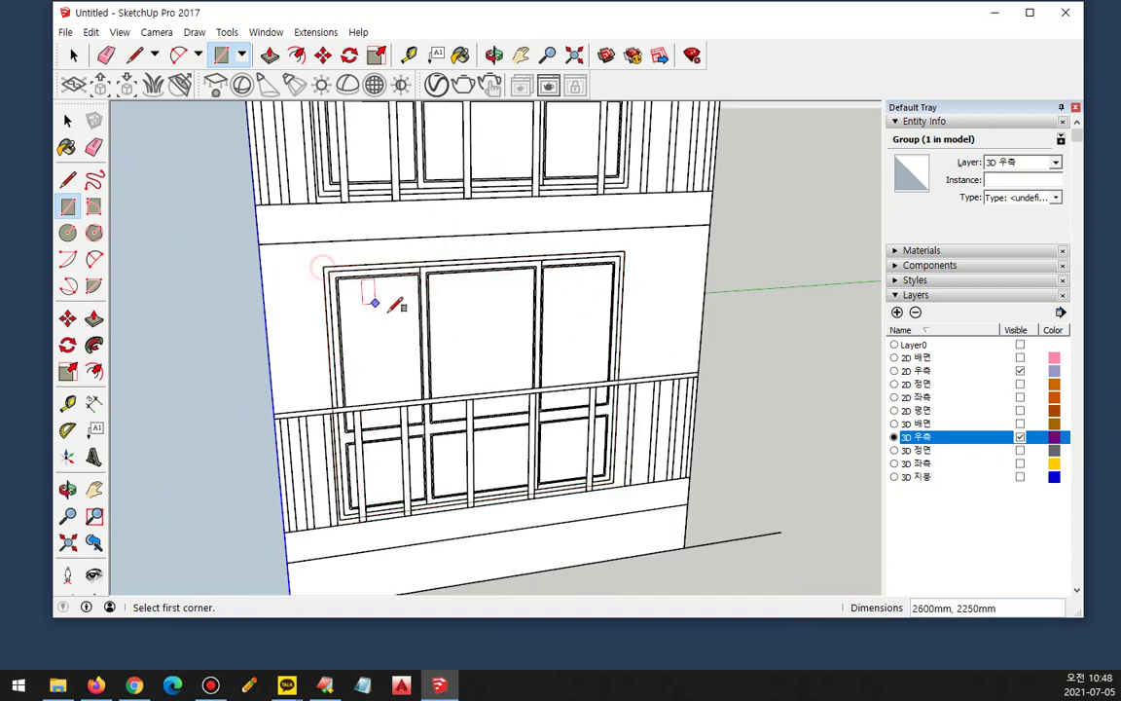
key(space)
click(358, 300)
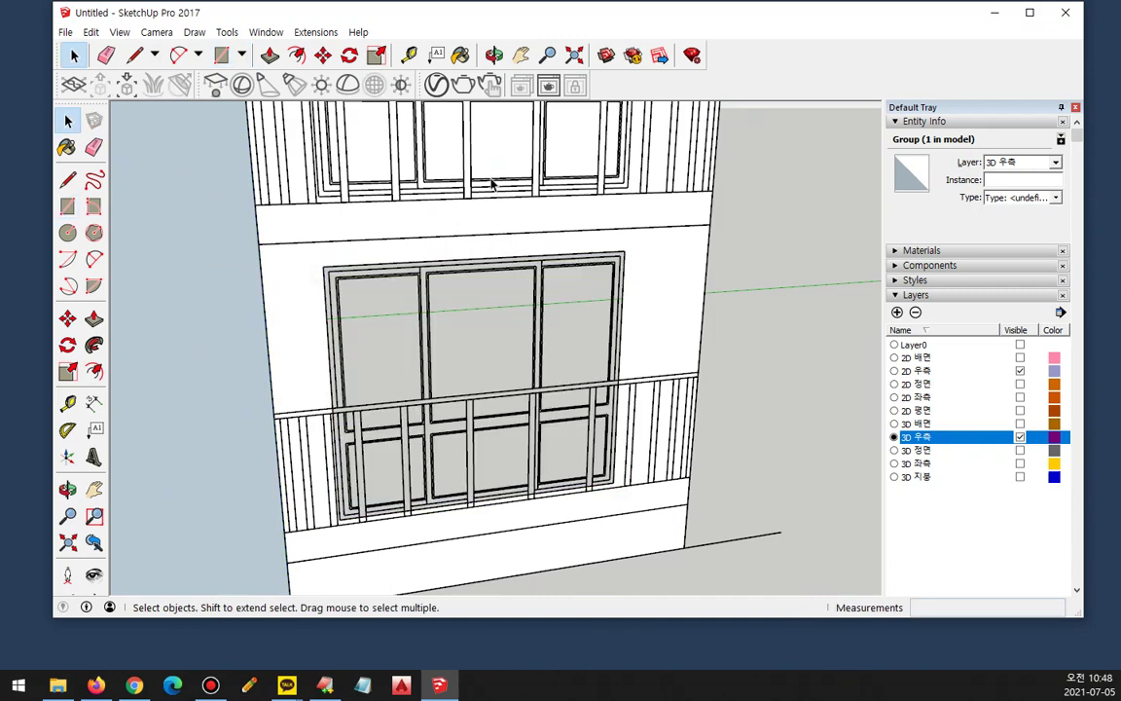
Step: Trace the outer frame of the middle-floor balcony door with a rectangle and remove the face inside it
middle_drag(523, 179, 528, 407)
middle_drag(434, 410, 450, 256)
shift+middle_drag(505, 220, 514, 424)
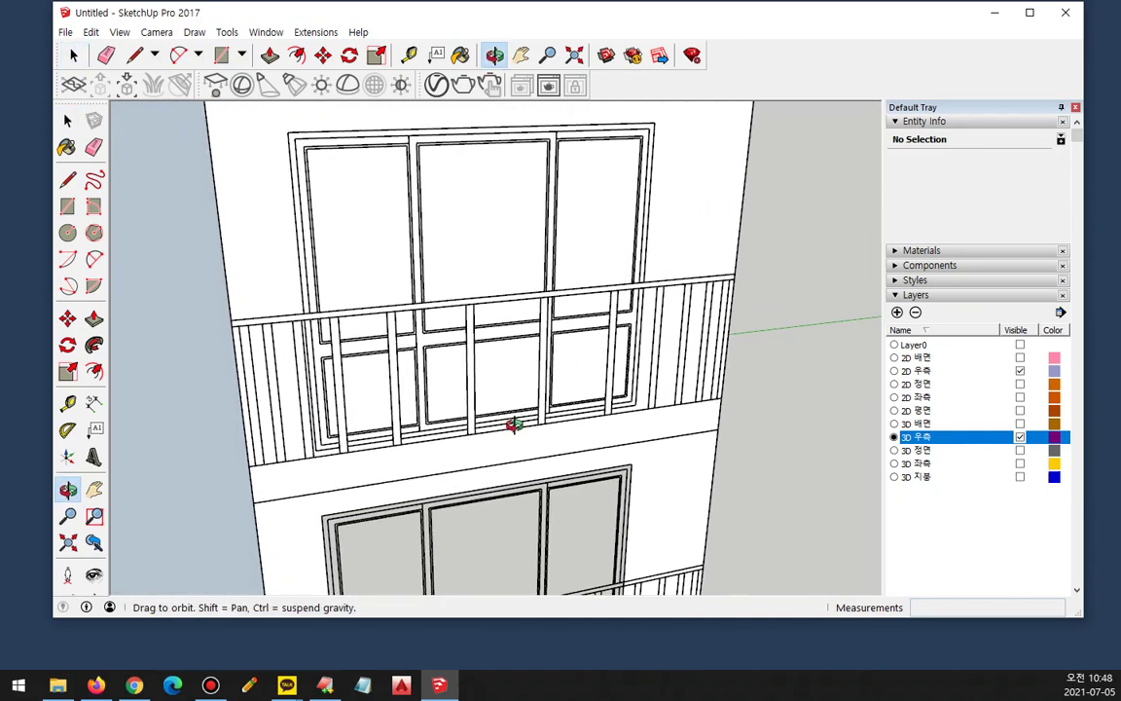
key(r)
click(634, 404)
click(289, 123)
key(space)
Step: Cut the top-floor balcony door opening by tracing a rectangle over its outer frame and deleting the enclosed face
middle_drag(399, 219, 511, 438)
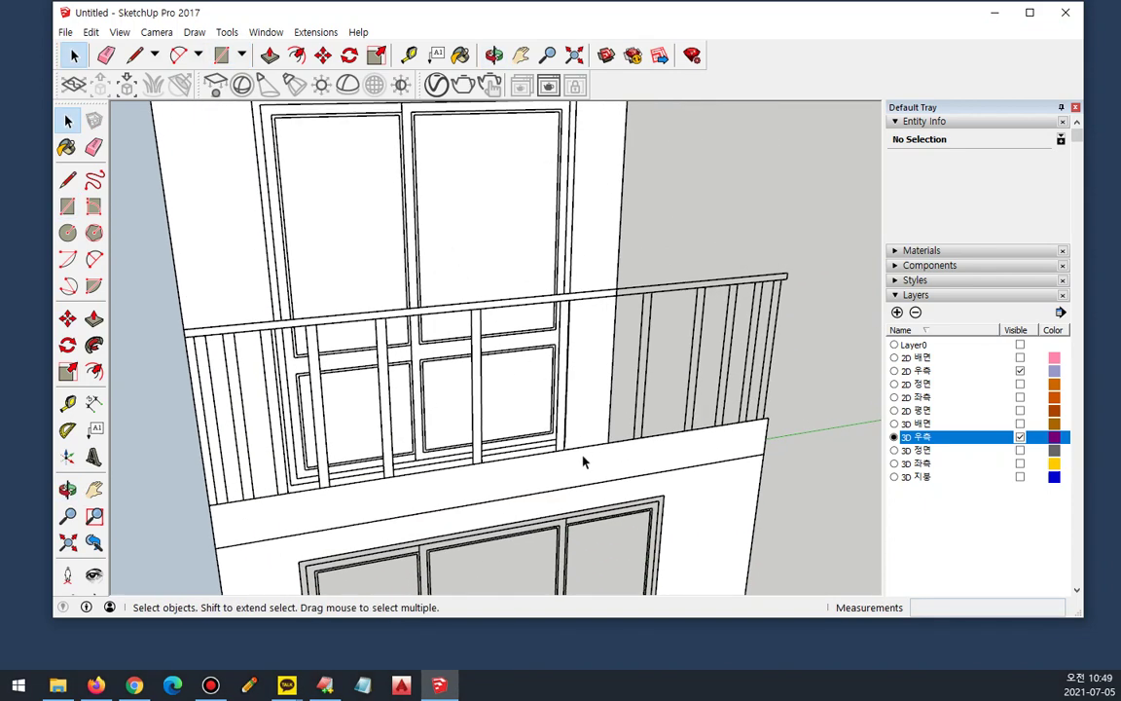
key(r)
click(290, 483)
middle_drag(581, 113, 584, 146)
click(577, 144)
key(space)
click(479, 236)
key(Delete)
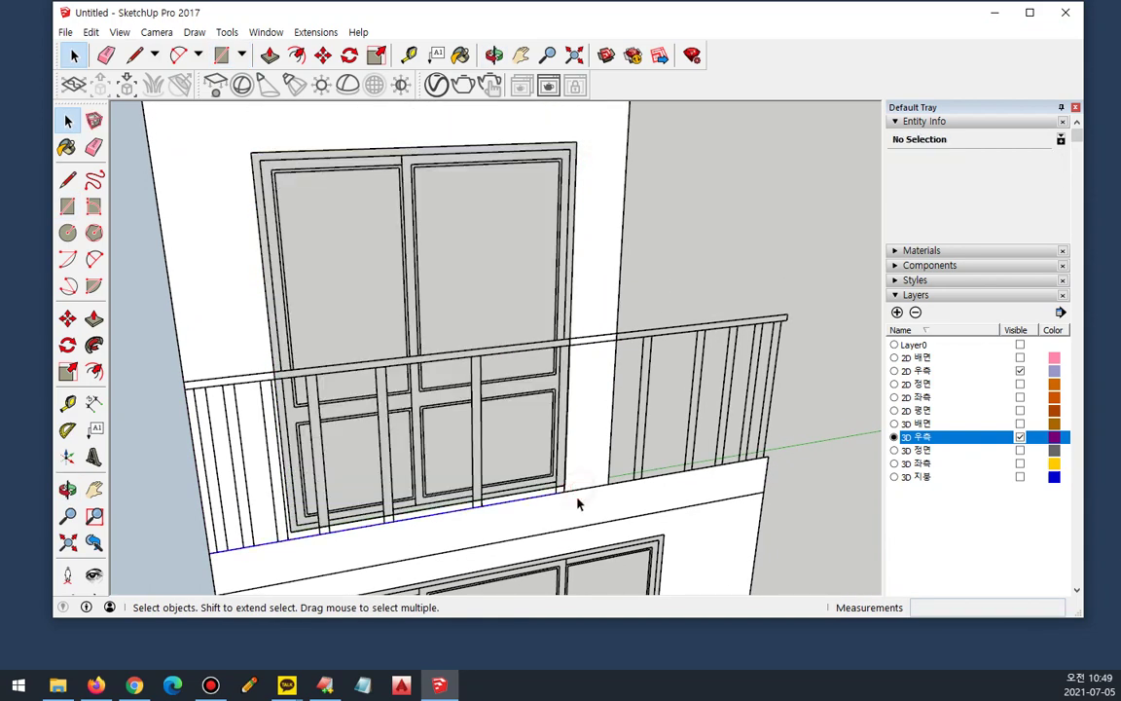
Step: Group the stepped balcony-side wall face together with the edges of its three door openings
middle_drag(681, 510, 670, 372)
double_click(670, 373)
right_click(672, 375)
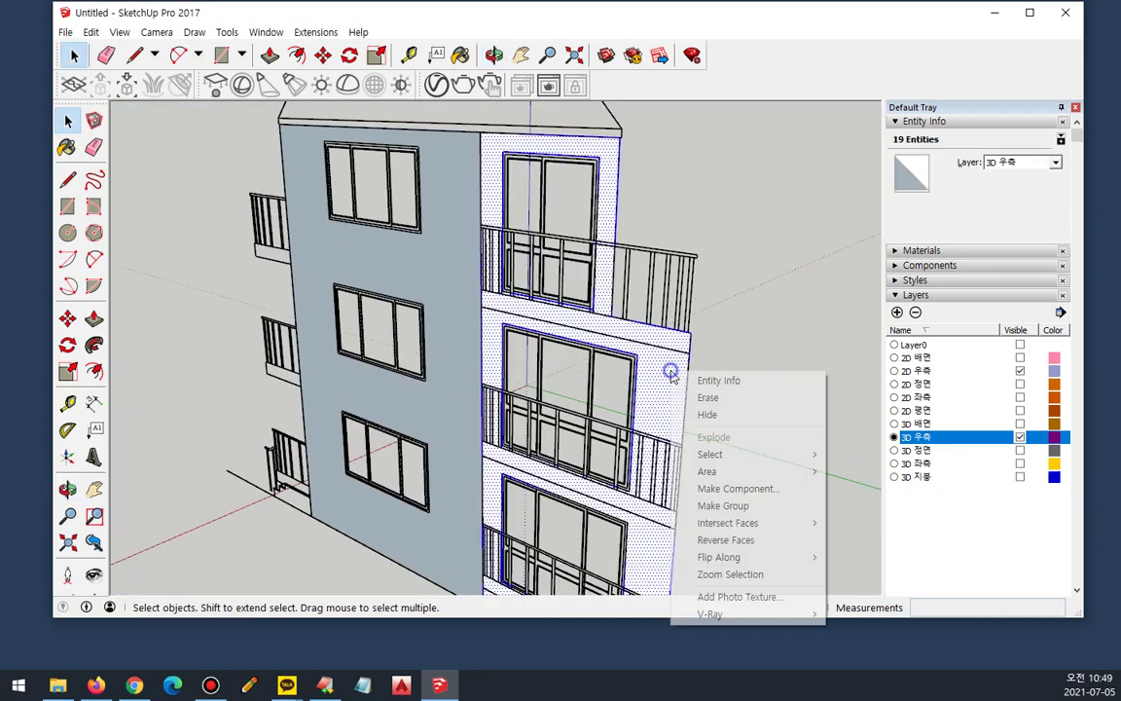
key(g)
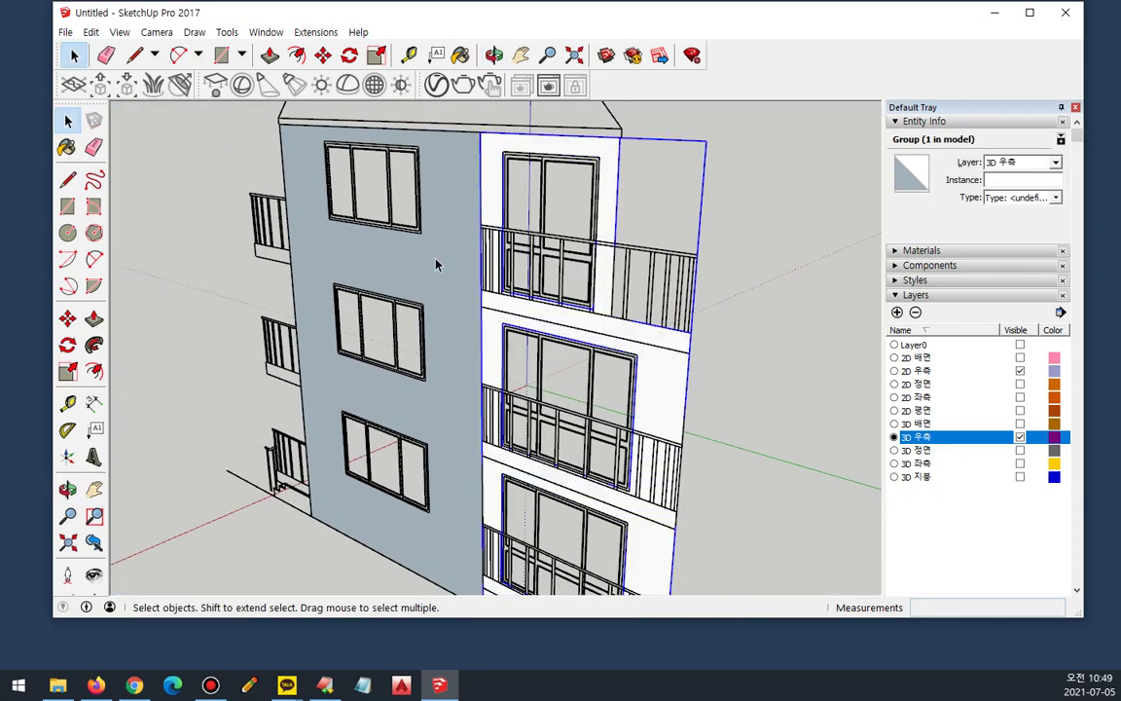
Step: Reverse the face inside the main right-side wall group so its front side points outward, and leave the group
double_click(435, 262)
double_click(434, 263)
right_click(435, 263)
click(482, 431)
click(757, 219)
middle_drag(717, 314, 798, 446)
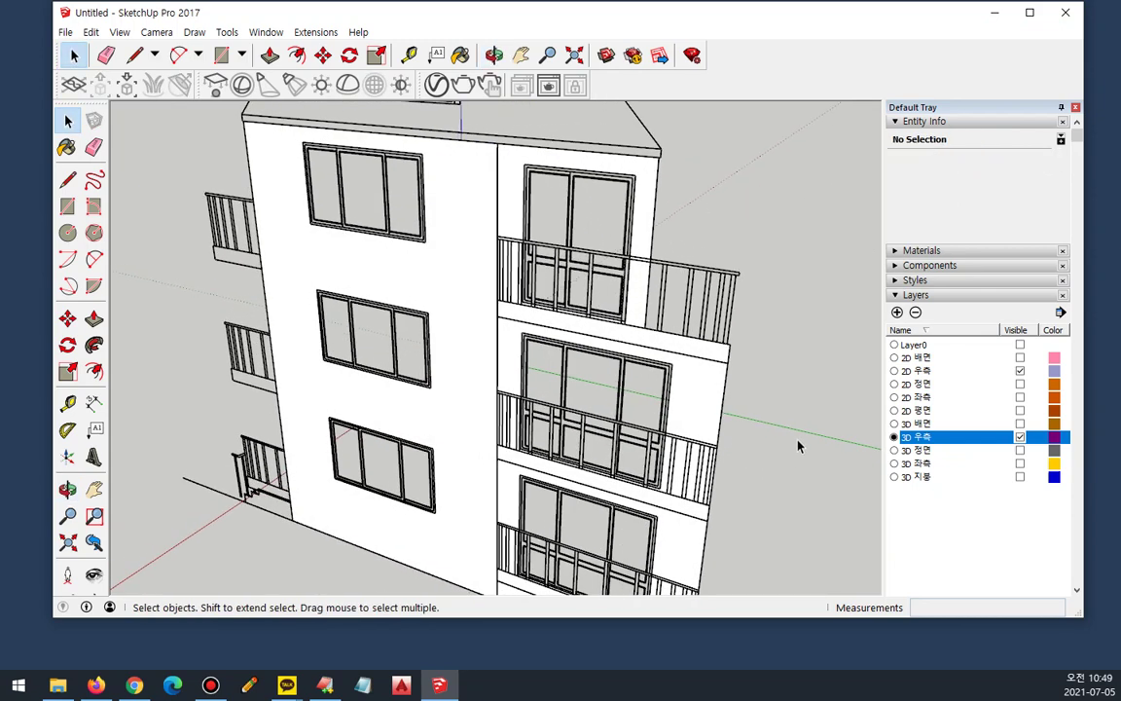
click(689, 390)
drag(472, 281, 426, 251)
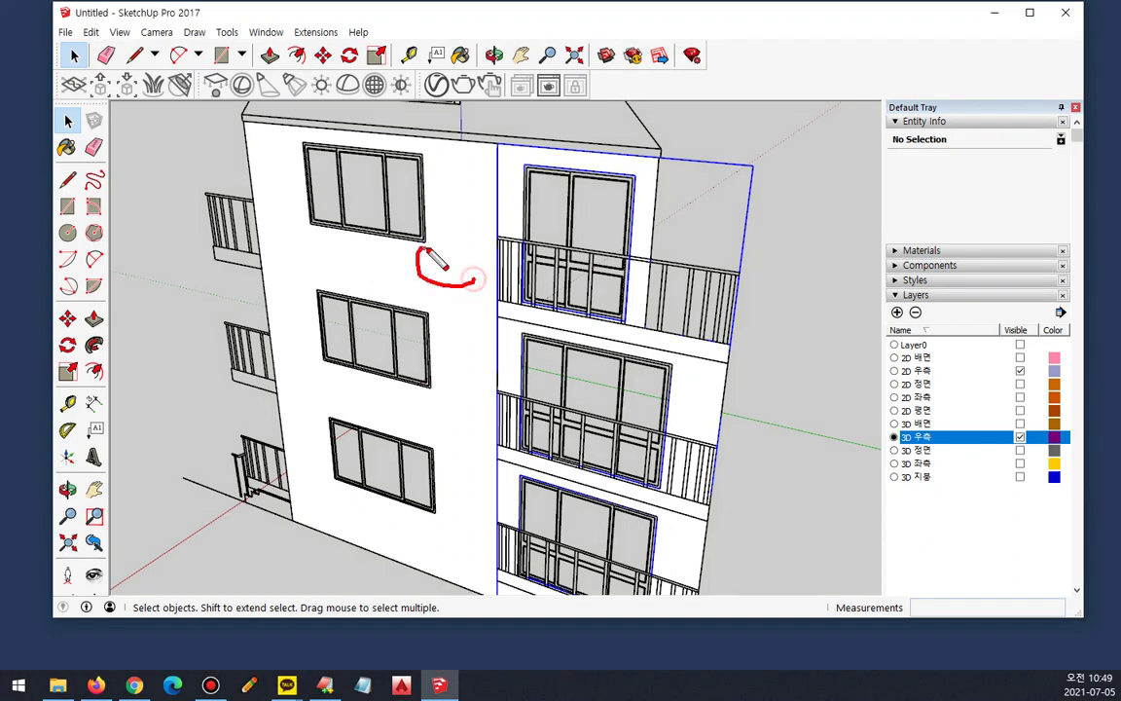
click(407, 270)
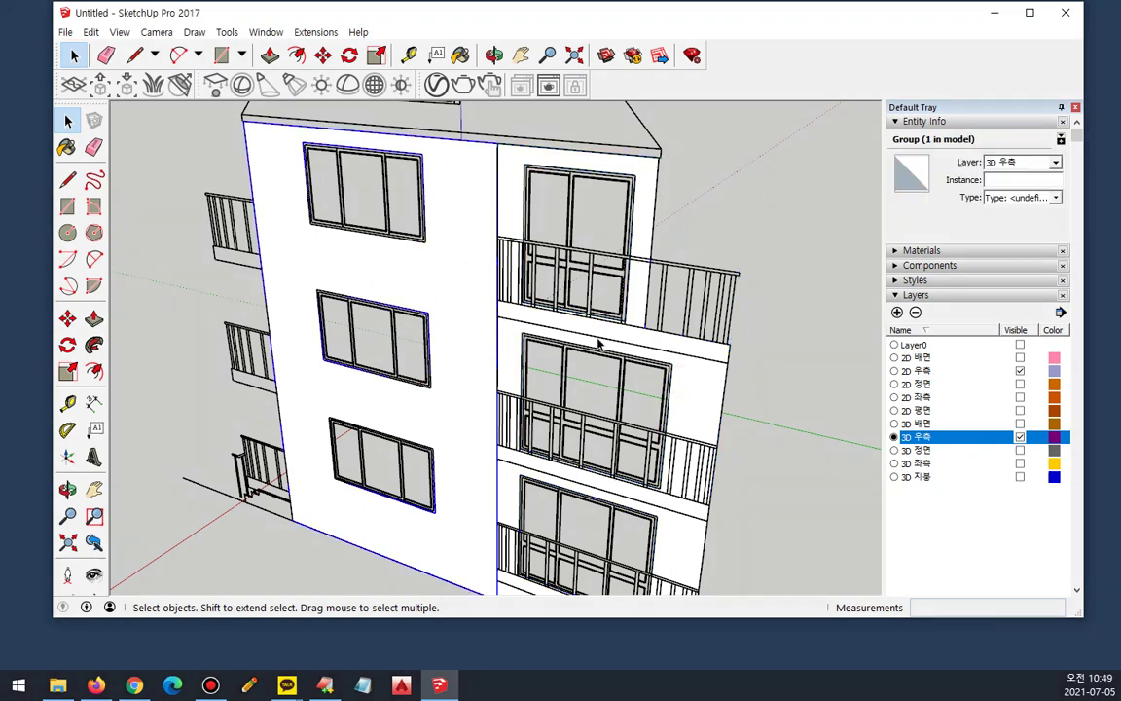
click(706, 378)
click(451, 300)
click(708, 394)
click(438, 305)
click(683, 377)
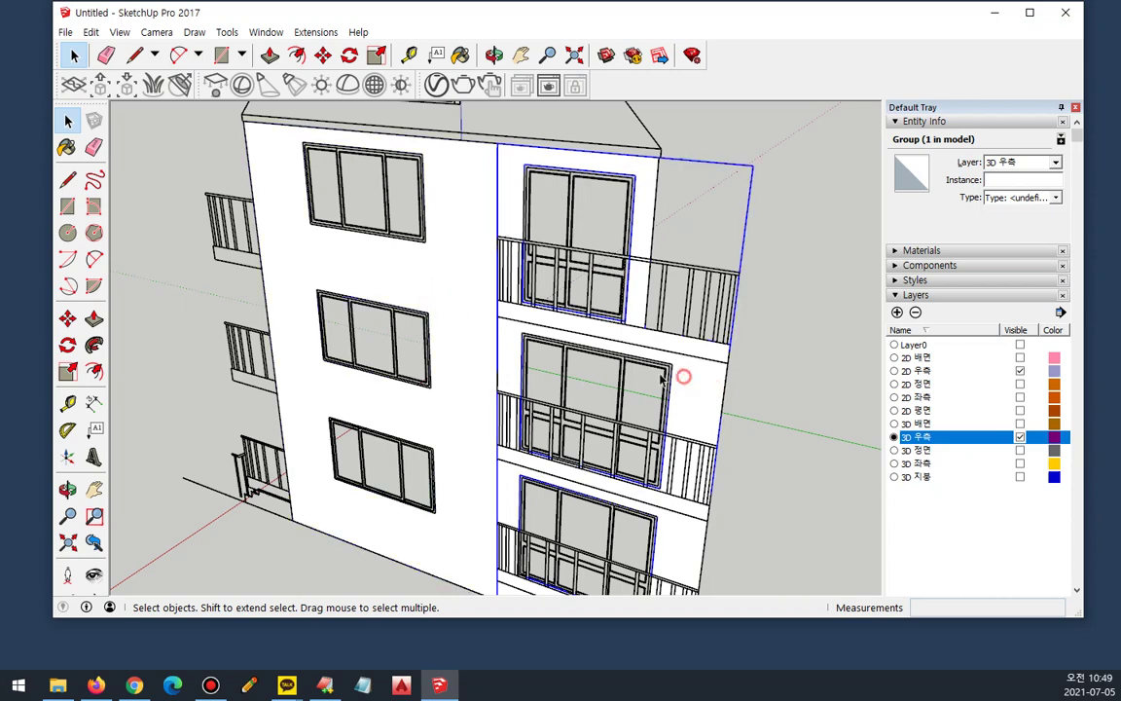
click(466, 283)
click(709, 363)
click(430, 294)
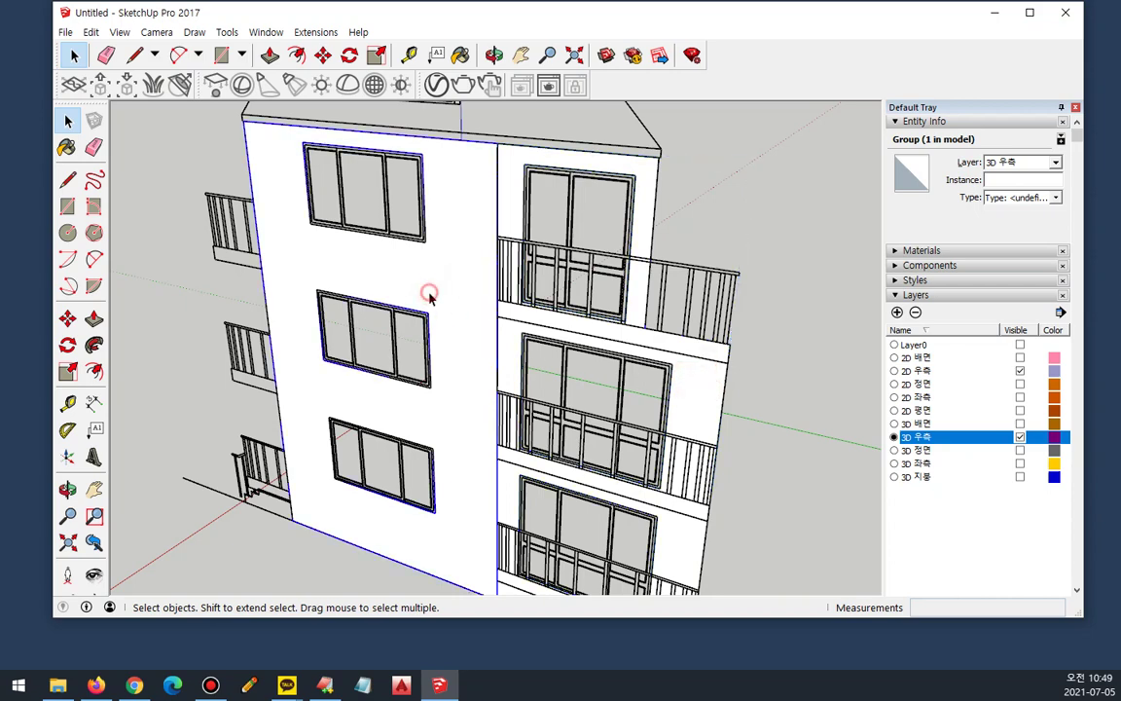
Step: Select the balcony-side wall group and show the 2D 평면 layer as a positioning reference
click(684, 383)
middle_drag(686, 376, 697, 370)
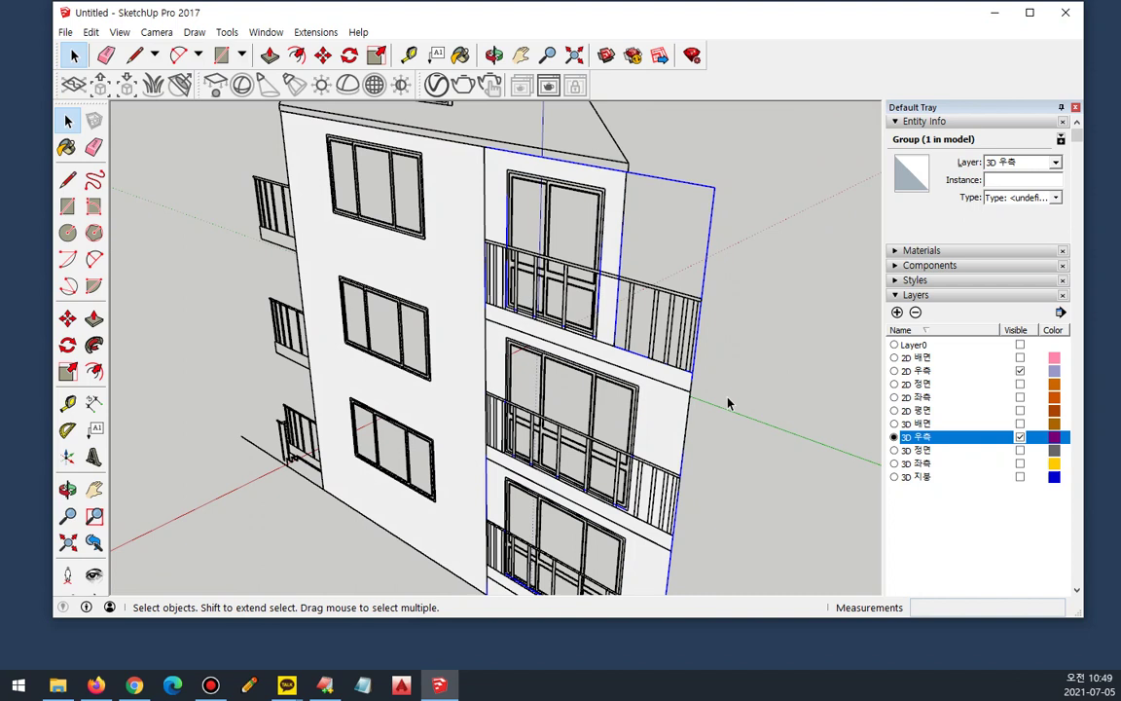
click(973, 409)
click(1020, 409)
middle_drag(681, 409, 134, 402)
scroll(379, 467, up, 5)
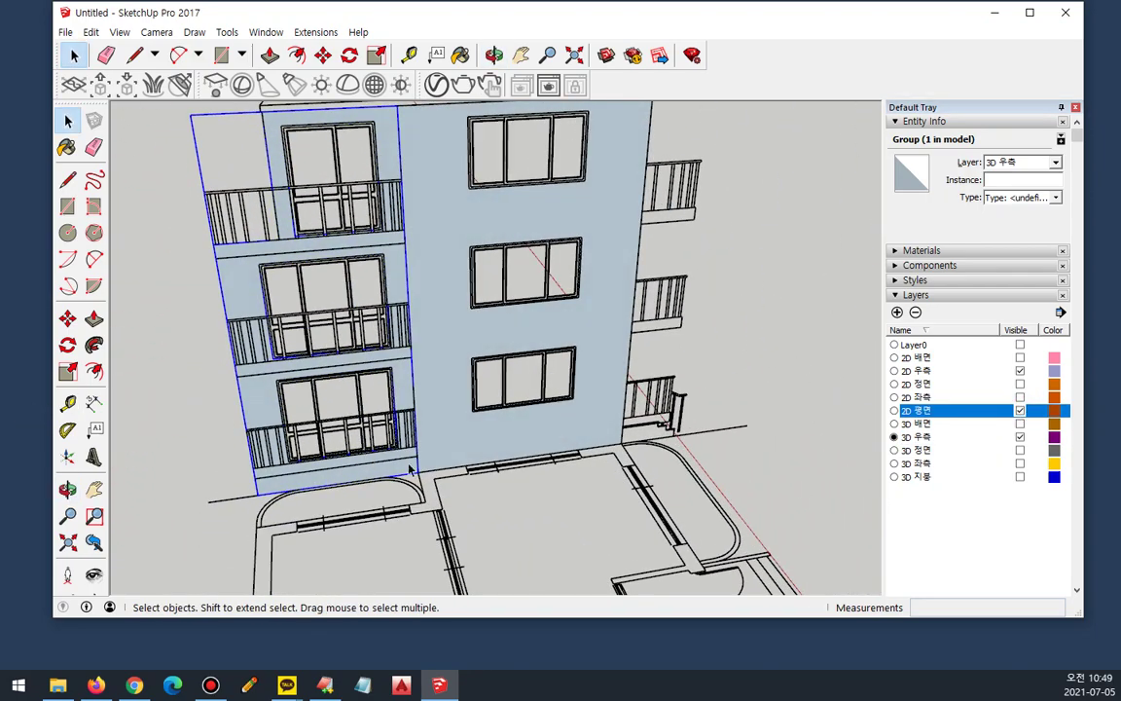
drag(352, 431, 329, 441)
drag(415, 512, 97, 546)
key(Escape)
Step: Move the balcony-side wall group 1200 mm back, from its lower inner corner to the matching wall corner on the floor plan
scroll(400, 473, up, 2)
key(m)
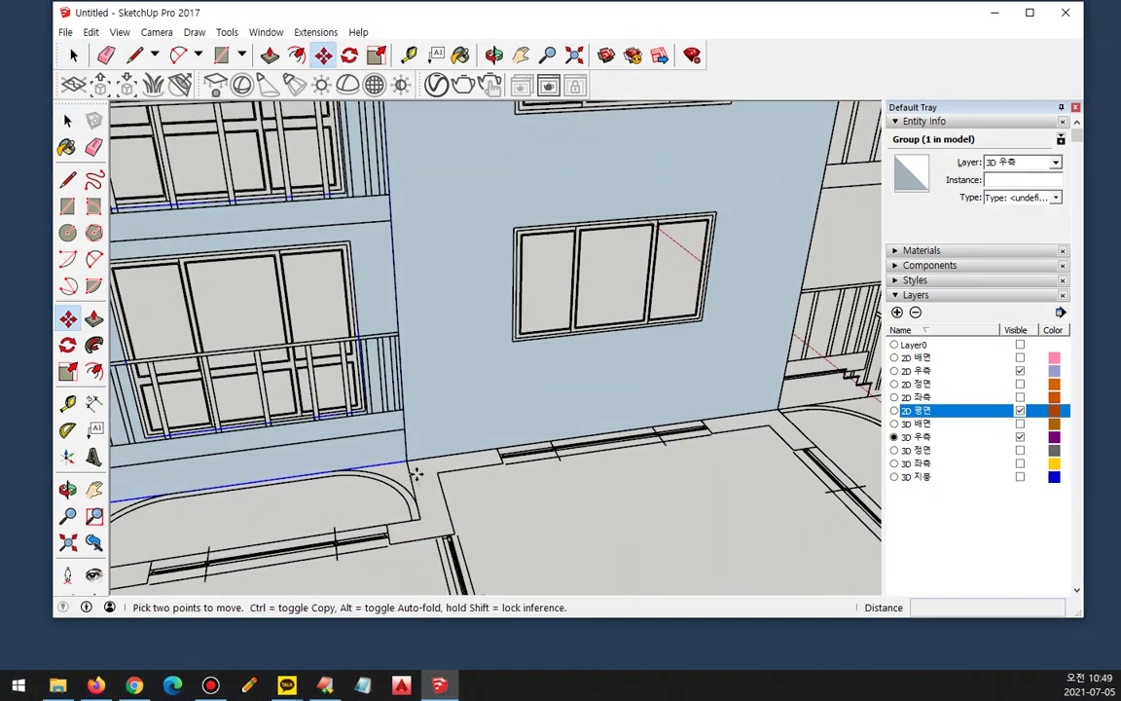
click(404, 458)
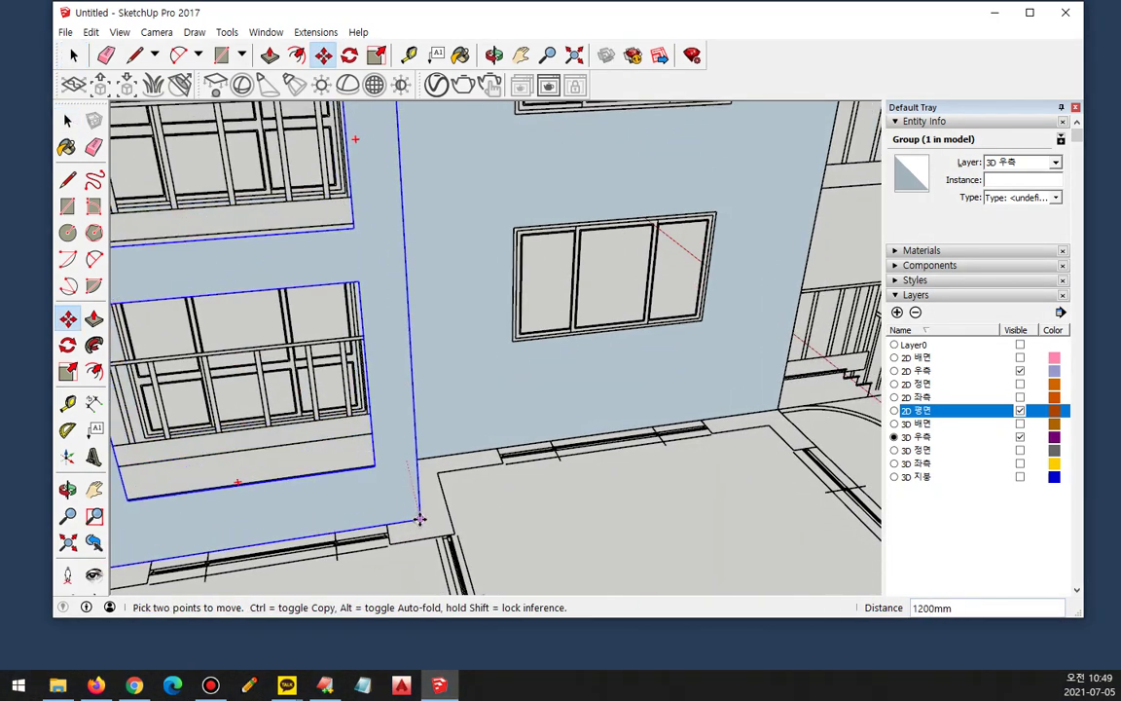
Step: Hide the 2D 우측 and 2D 평면 layers so only the two right-side wall groups remain on display
middle_drag(320, 480, 795, 515)
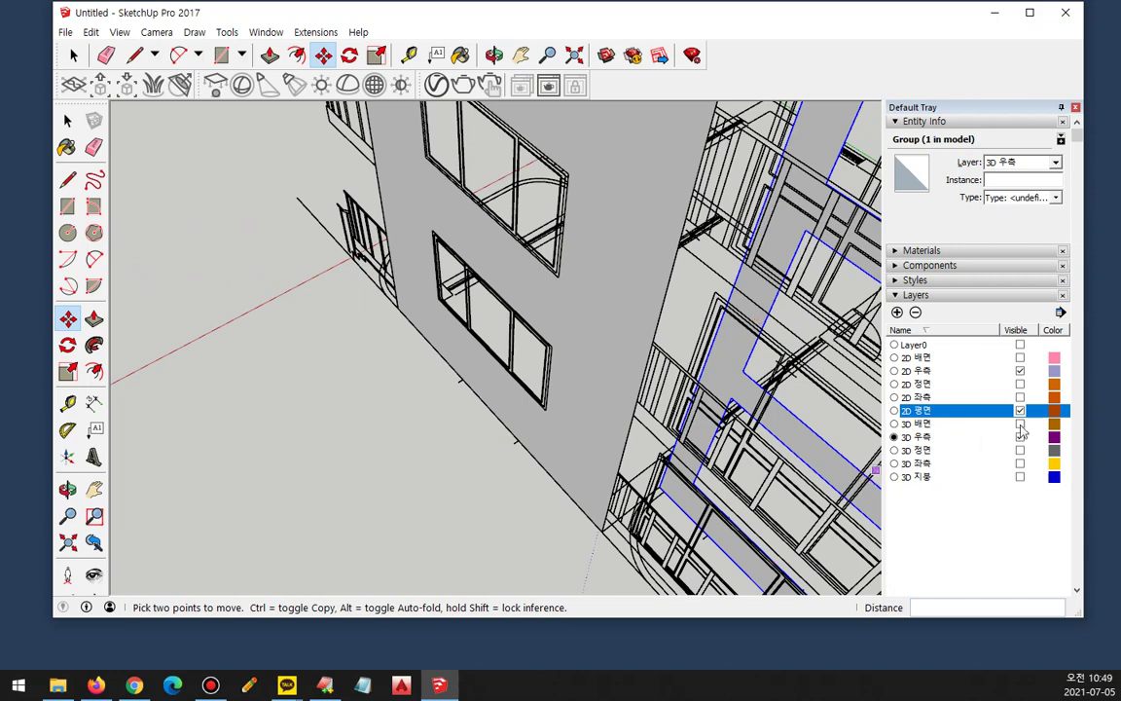
click(1019, 370)
middle_drag(739, 379, 529, 481)
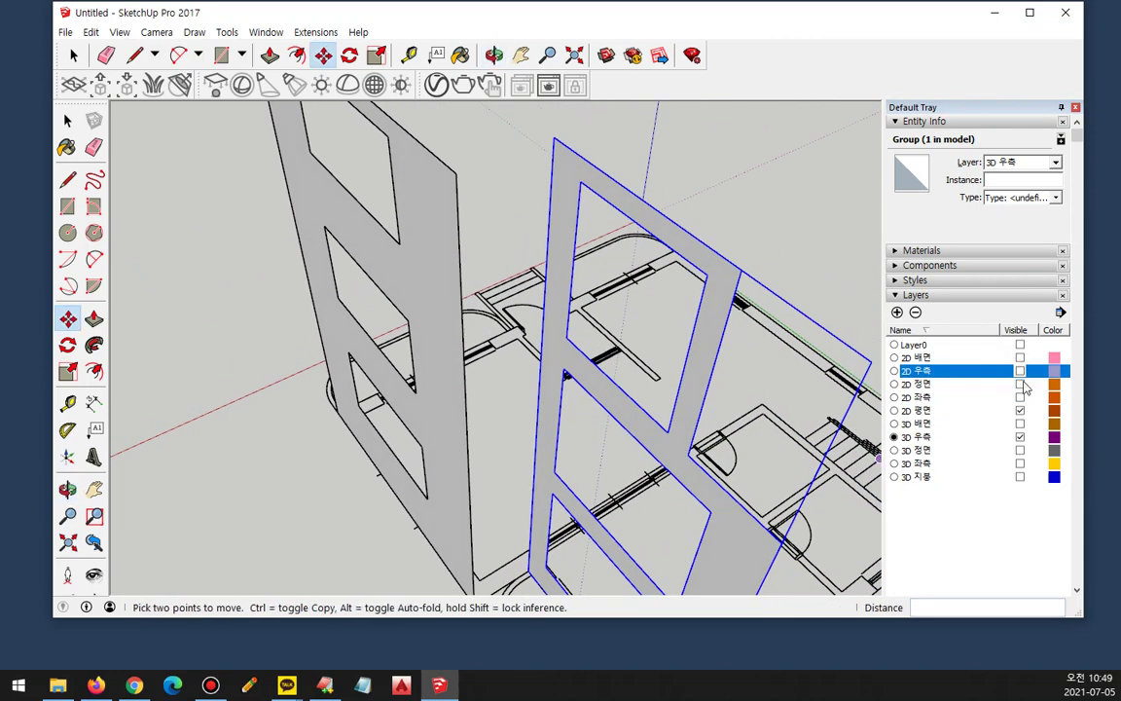
click(1020, 410)
middle_drag(617, 439, 532, 374)
key(space)
click(310, 255)
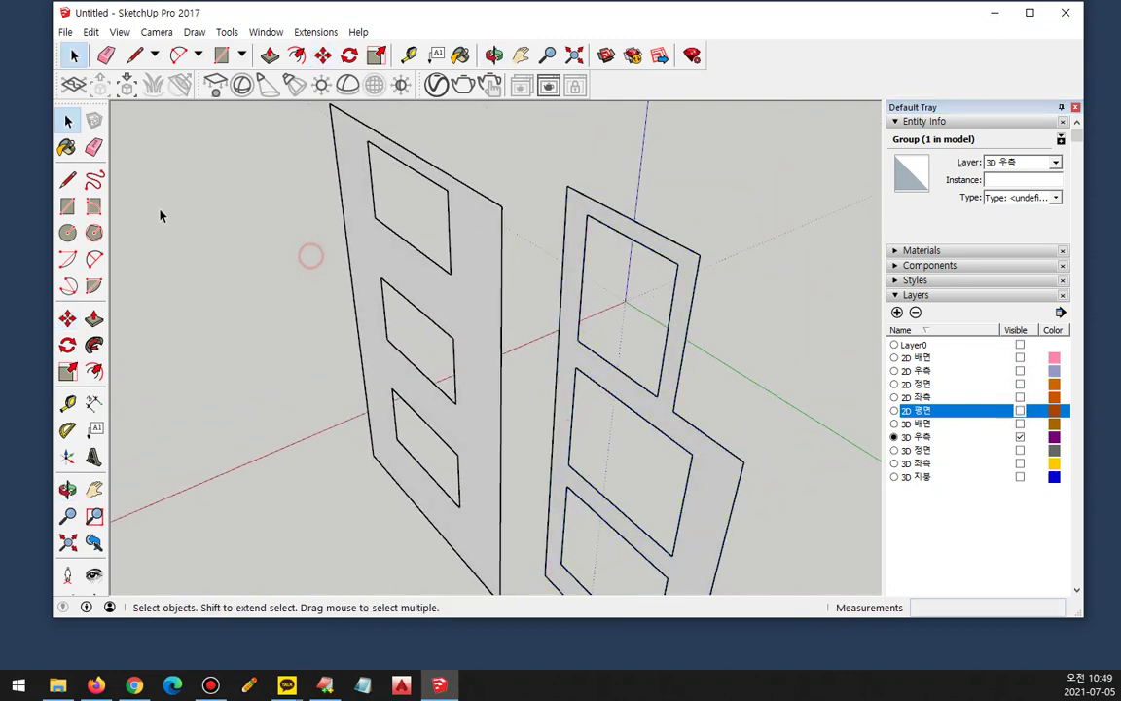
Step: Draw a full-height rectangle closing the gap between the main wall's edge and the recessed balcony-side wall's edge
click(68, 205)
click(500, 205)
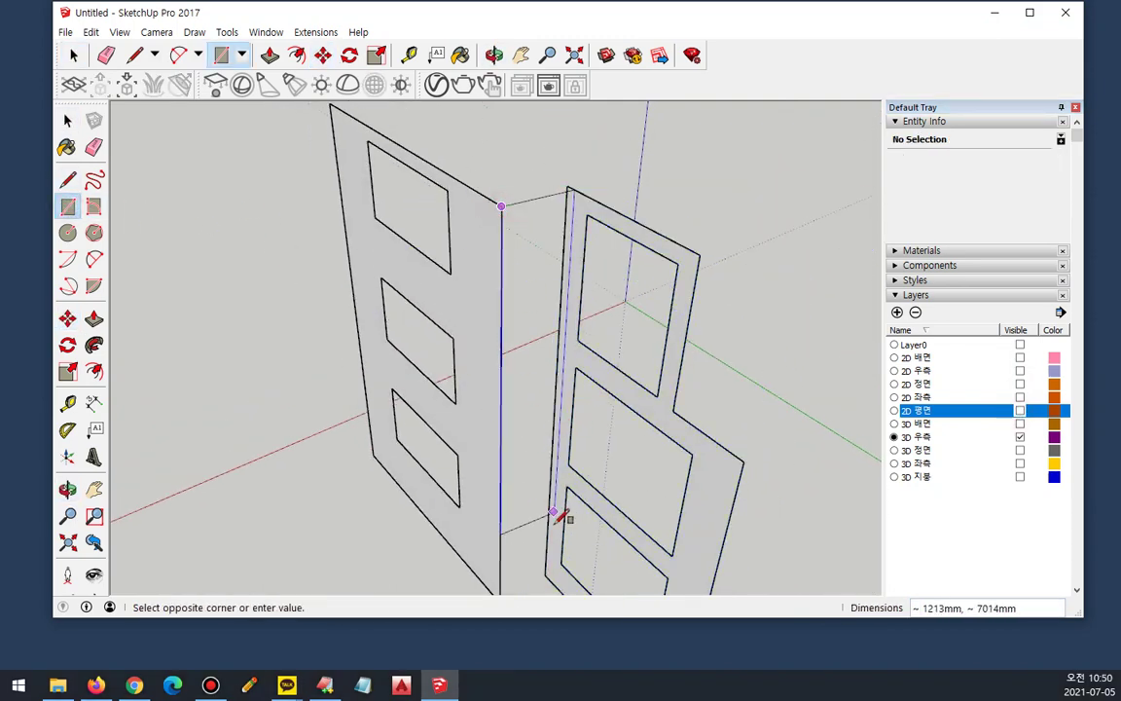
click(546, 563)
key(space)
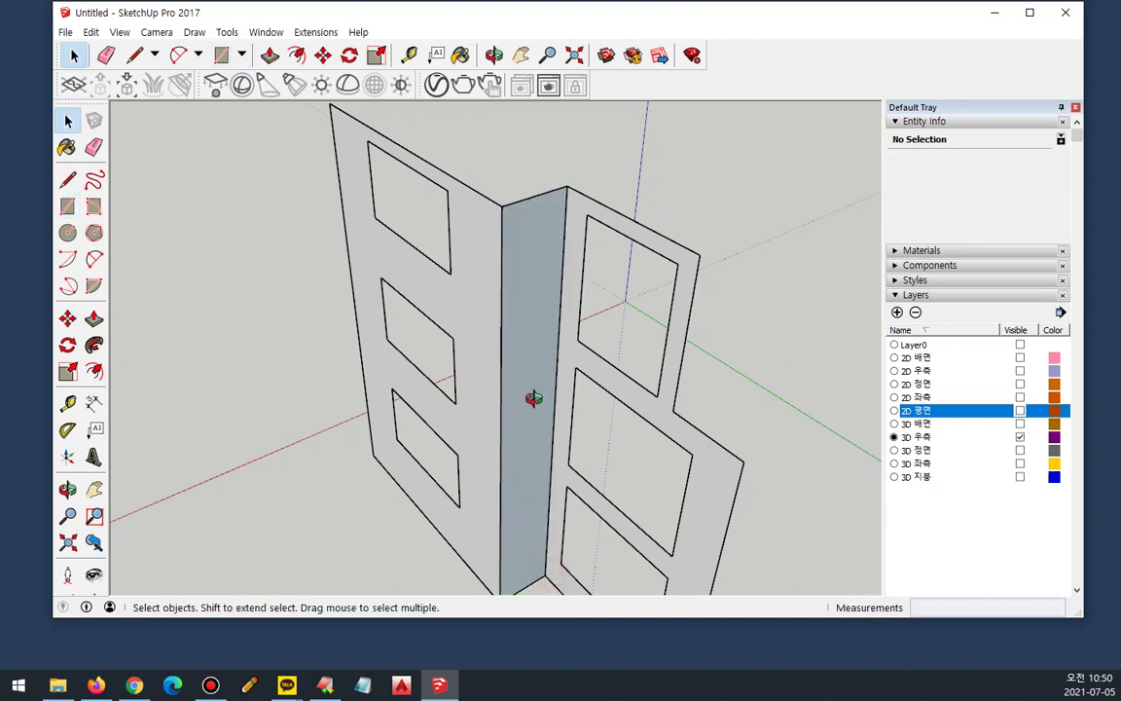
Step: Reverse the connecting wall face so its front side points outward like the adjoining walls
middle_drag(477, 360, 545, 368)
click(533, 371)
key(shift+r)
click(237, 389)
middle_drag(241, 399, 390, 542)
right_click(487, 309)
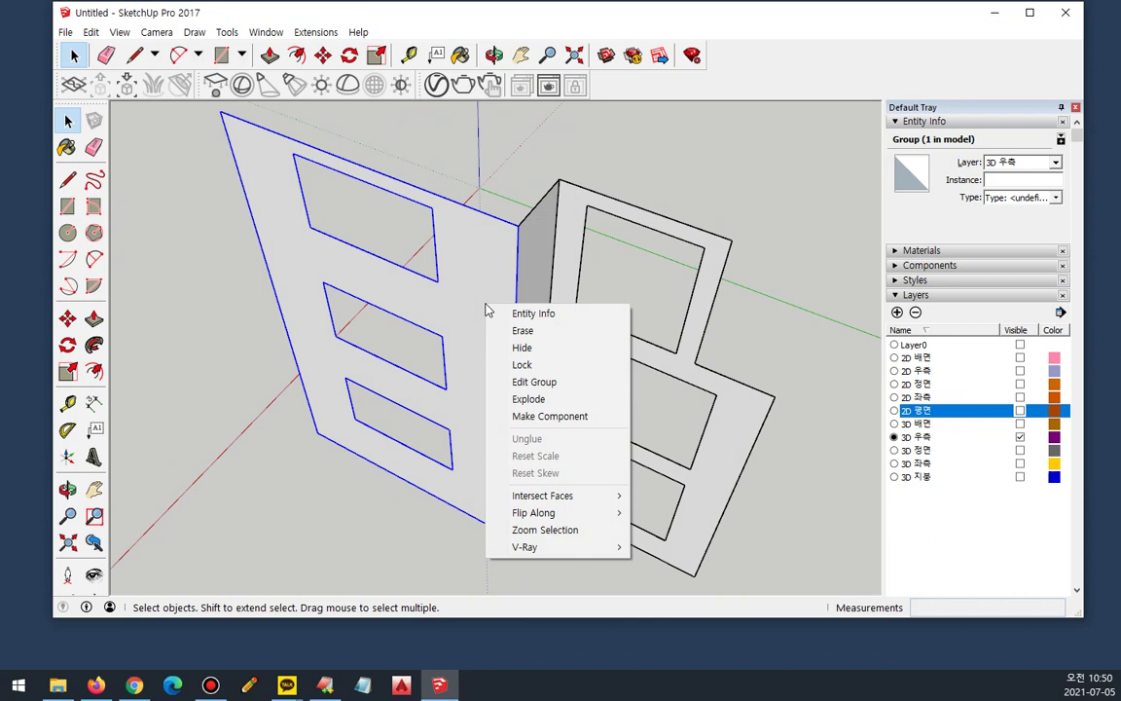
key(Delete)
key(ctrl+z)
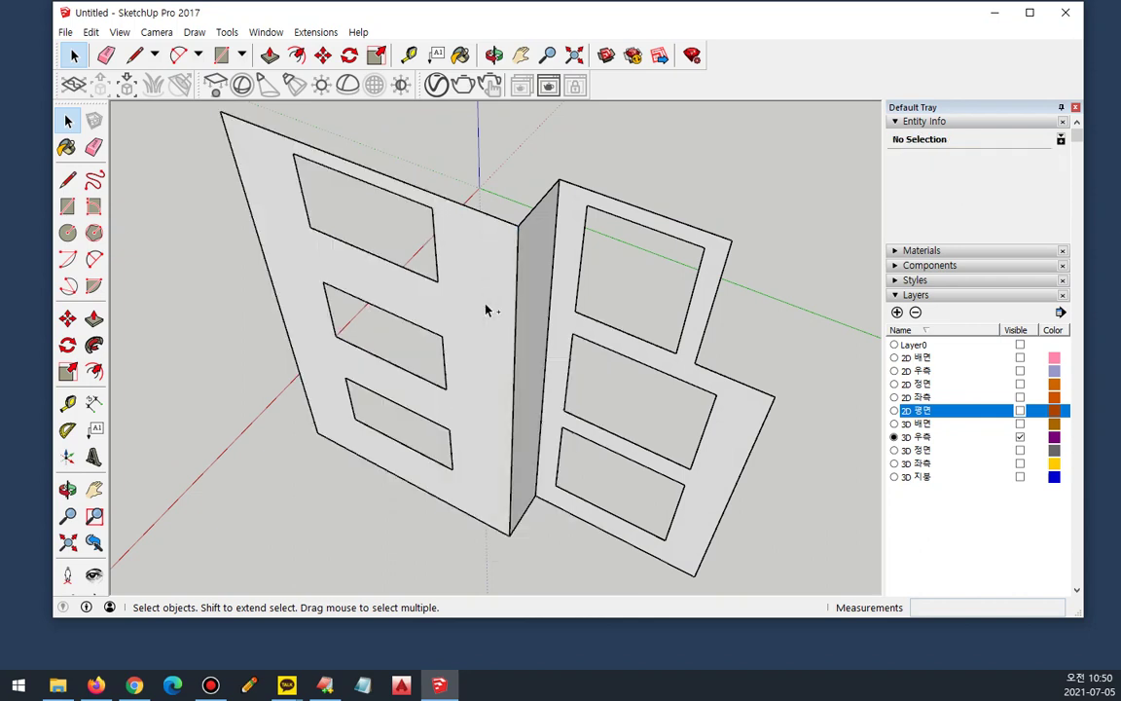
Step: Explode the main right-side wall group and the balcony-side wall group
right_click(477, 314)
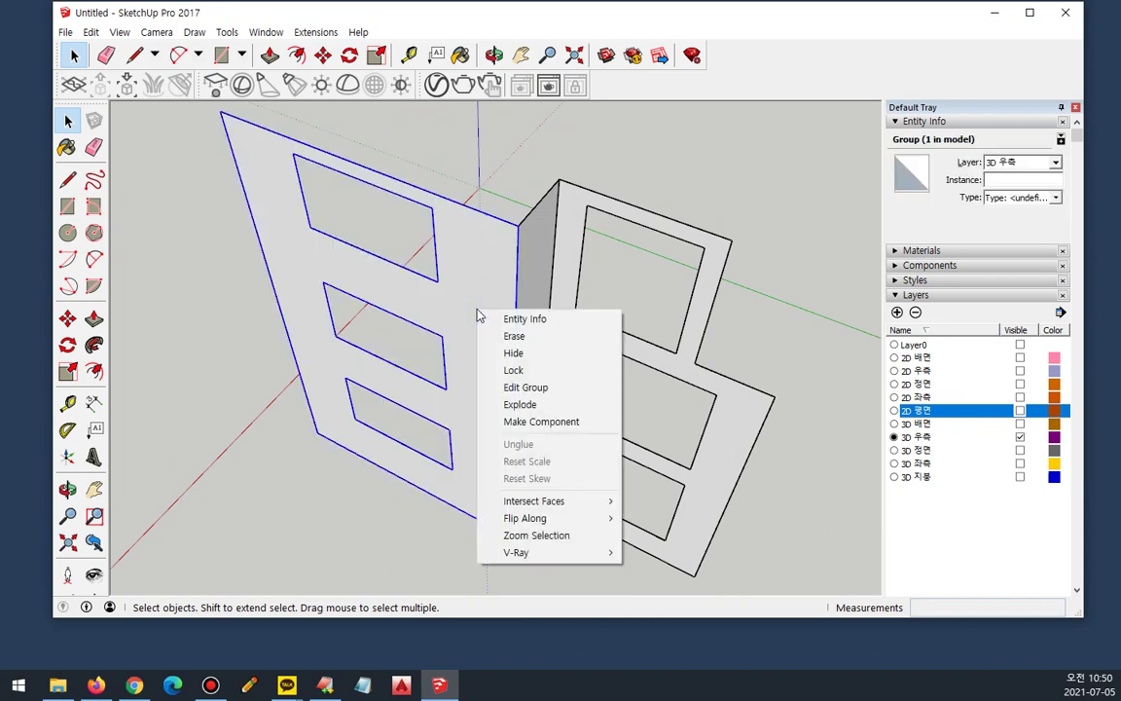
click(520, 403)
double_click(681, 359)
key(g)
right_click(685, 366)
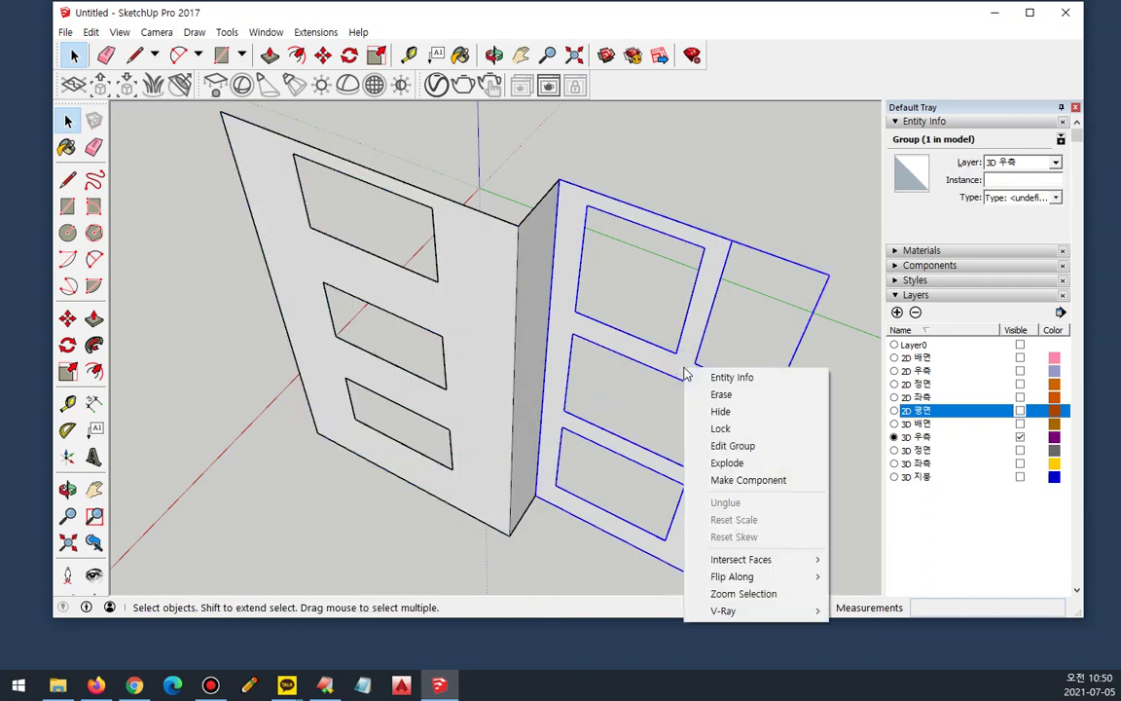
click(727, 462)
Step: Combine the main wall, connecting wall and balcony-side wall into a single group on the 3D 우측 layer
triple_click(486, 311)
right_click(486, 306)
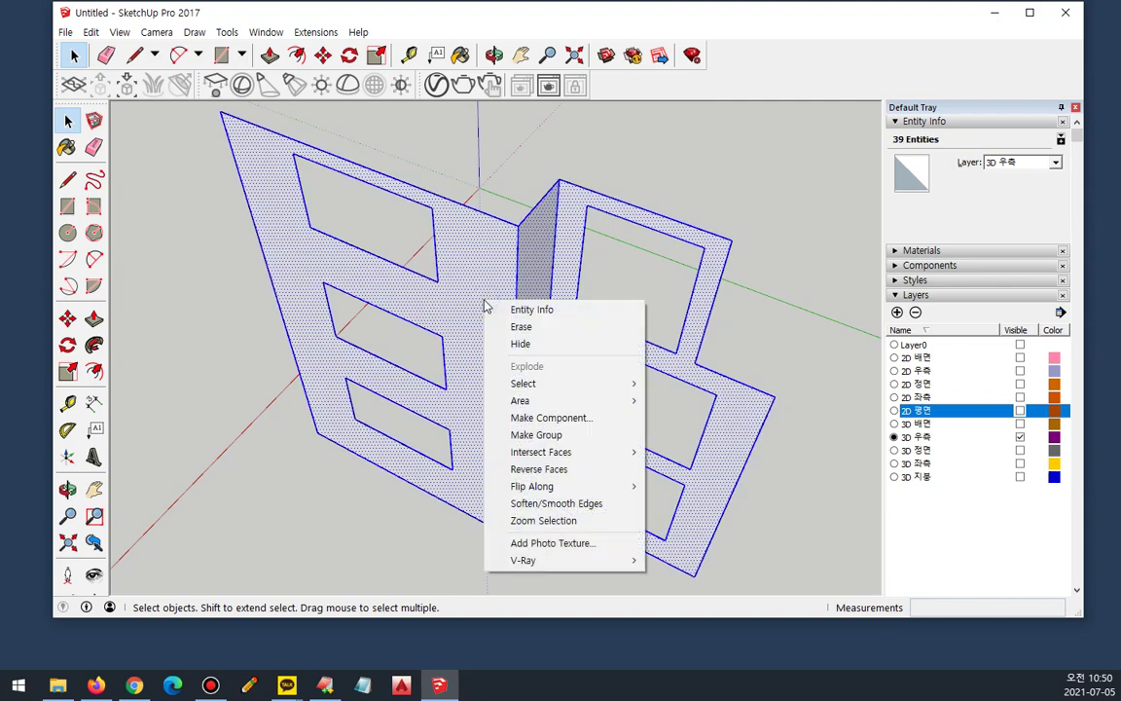
key(g)
click(422, 516)
Step: Check the combined right-side wall group from behind and show the 3D 정면 layer alongside it
middle_drag(422, 513, 400, 332)
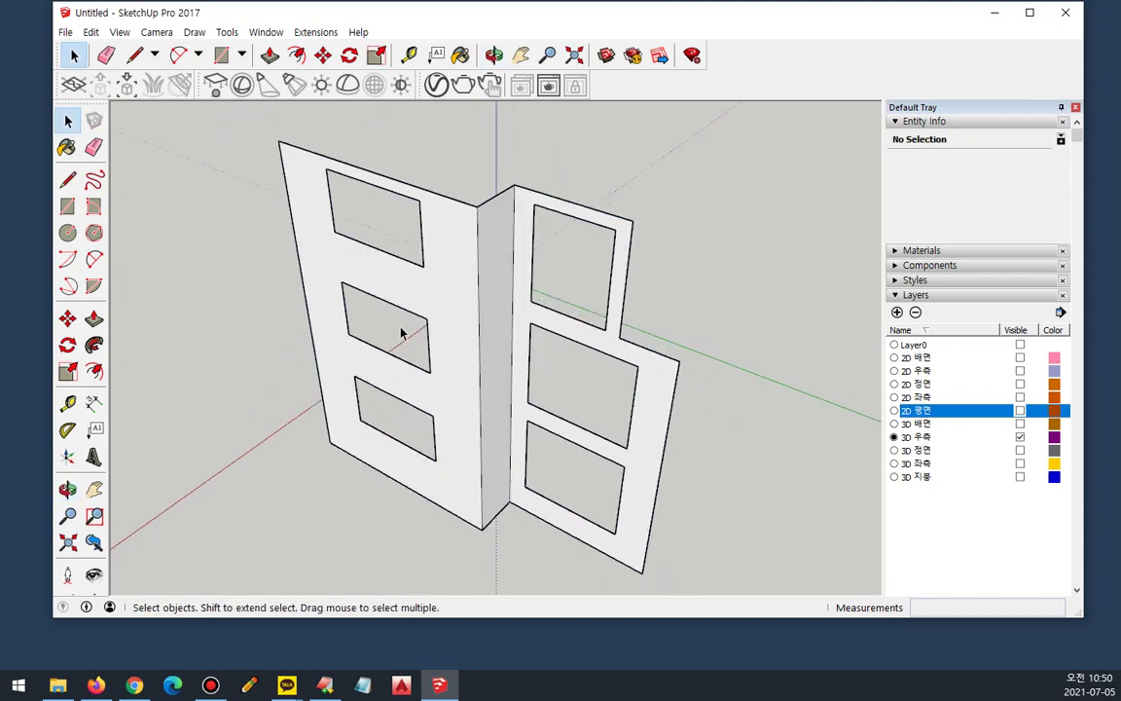
click(457, 329)
middle_drag(588, 380, 161, 350)
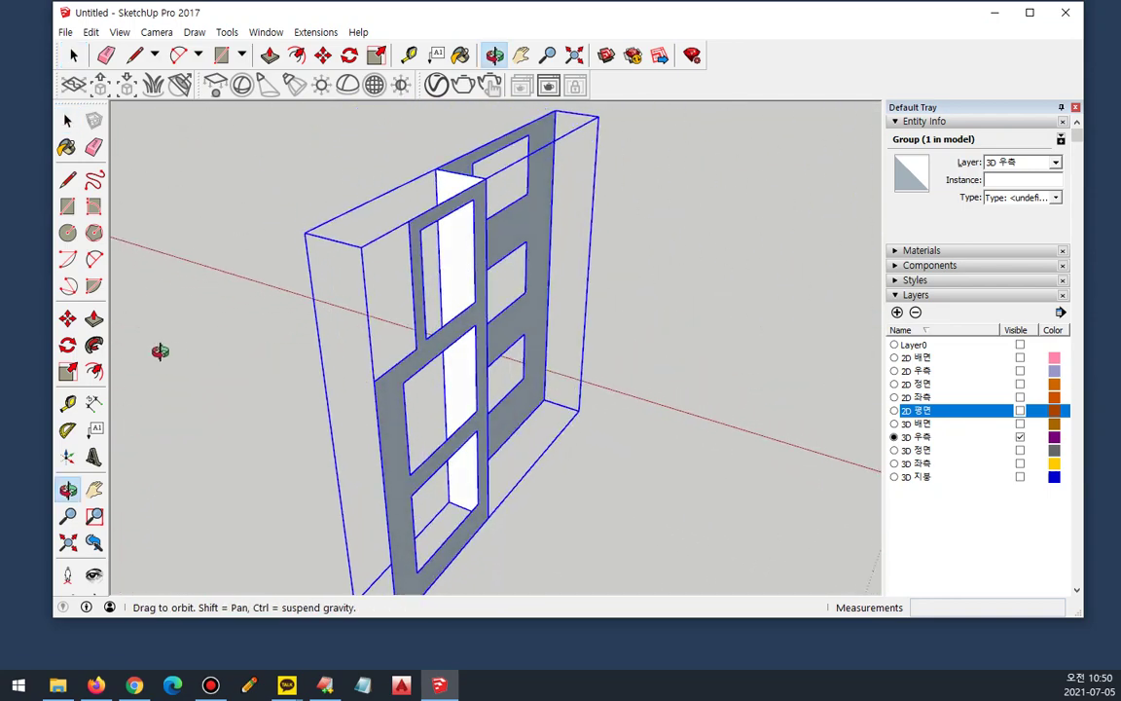
scroll(638, 401, down, 1)
click(729, 404)
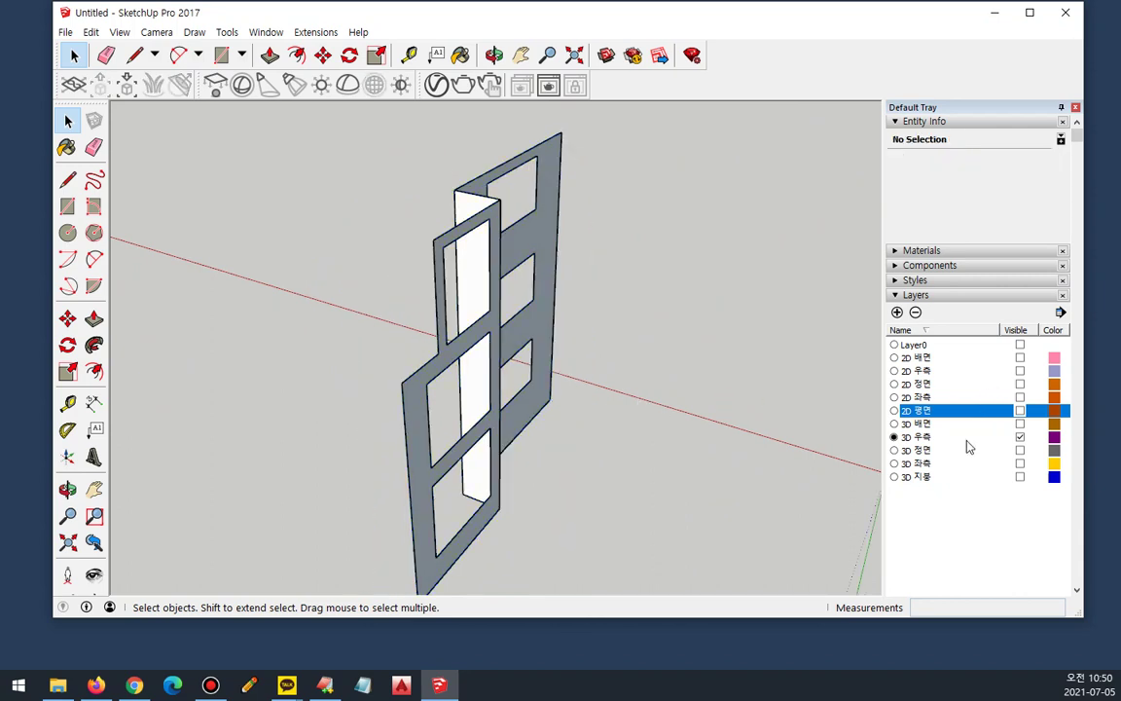
click(1019, 451)
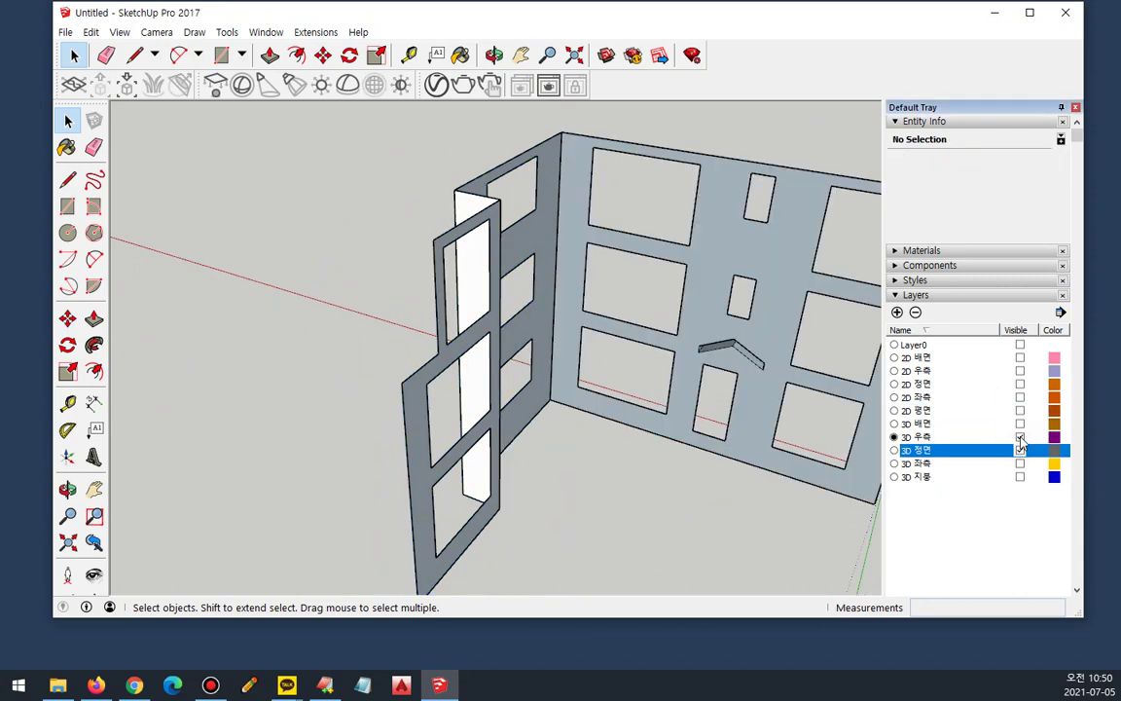
click(1020, 437)
click(613, 362)
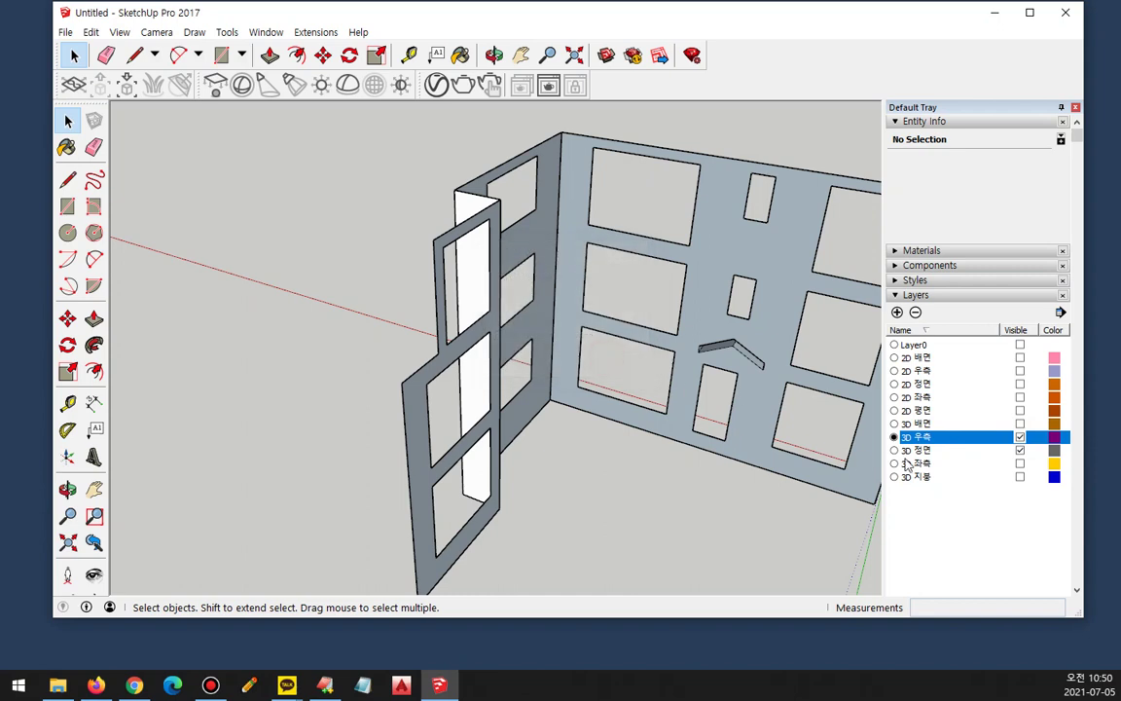
Step: Make 3D 좌측 the current layer, show the 2D 좌측 layer, and hide the 3D 정면 and 3D 우측 layers
click(1019, 451)
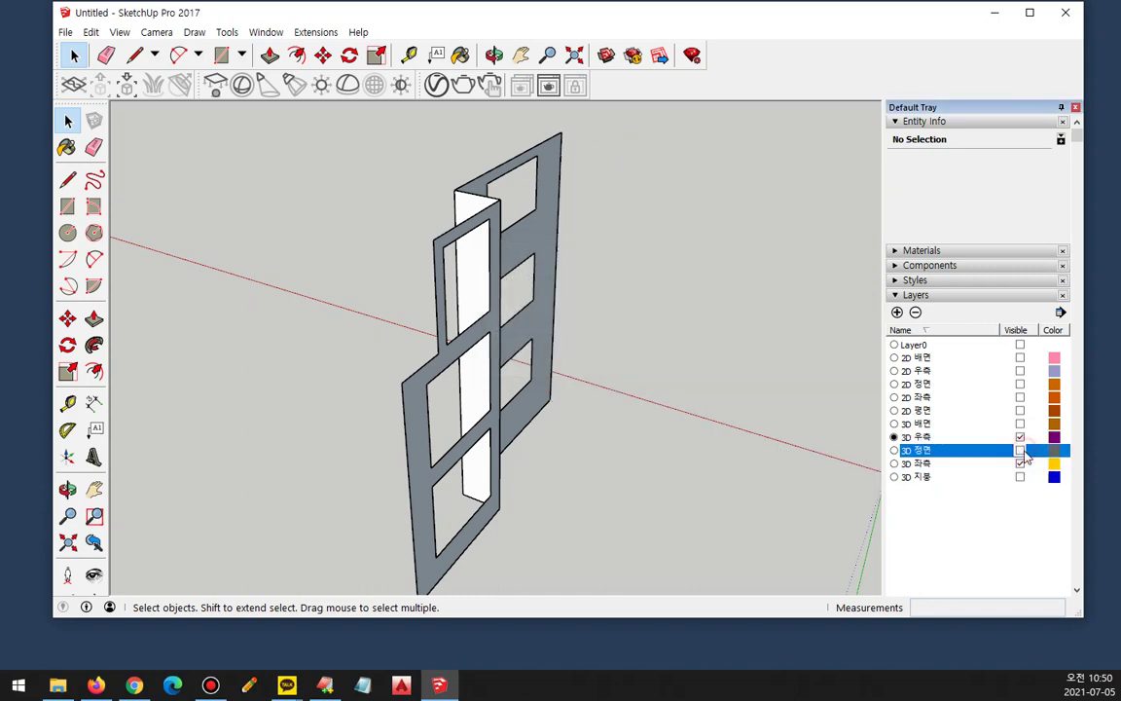
click(1020, 397)
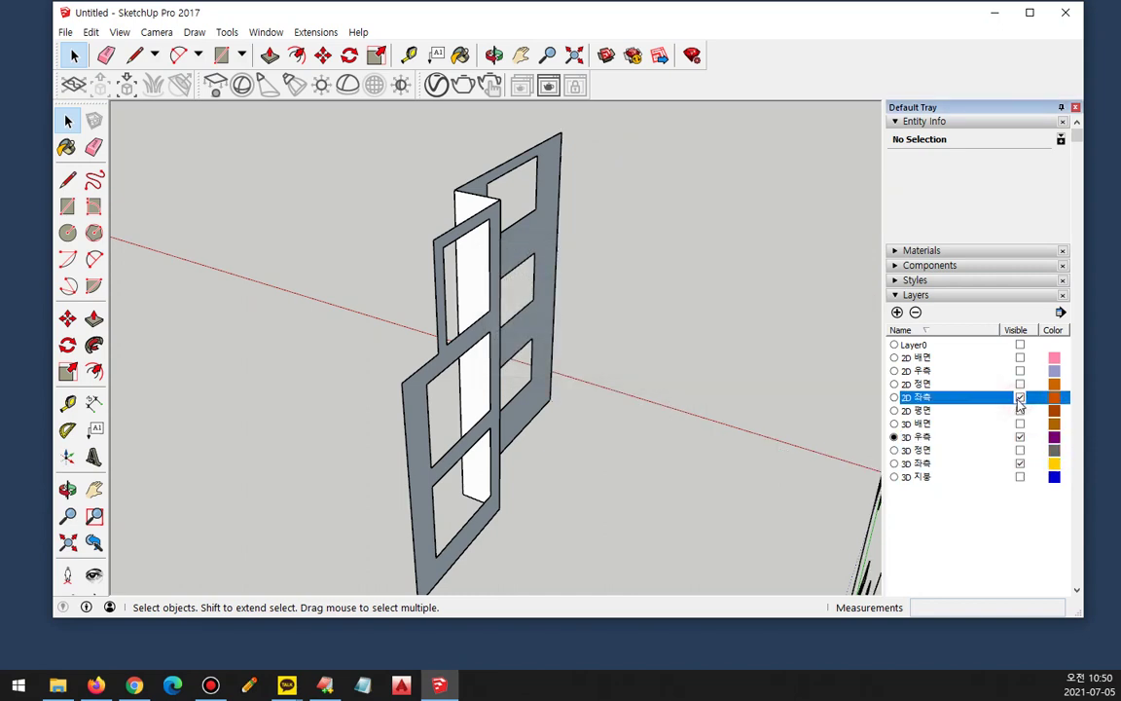
scroll(705, 393, down, 3)
middle_drag(690, 416, 562, 369)
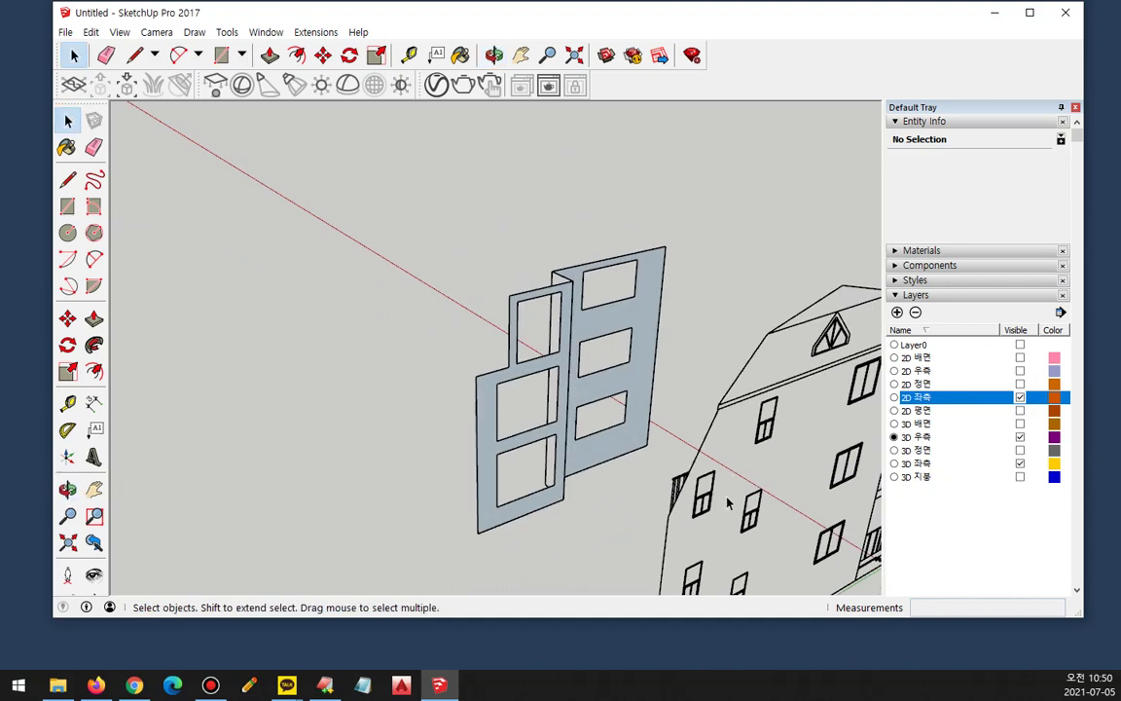
click(894, 463)
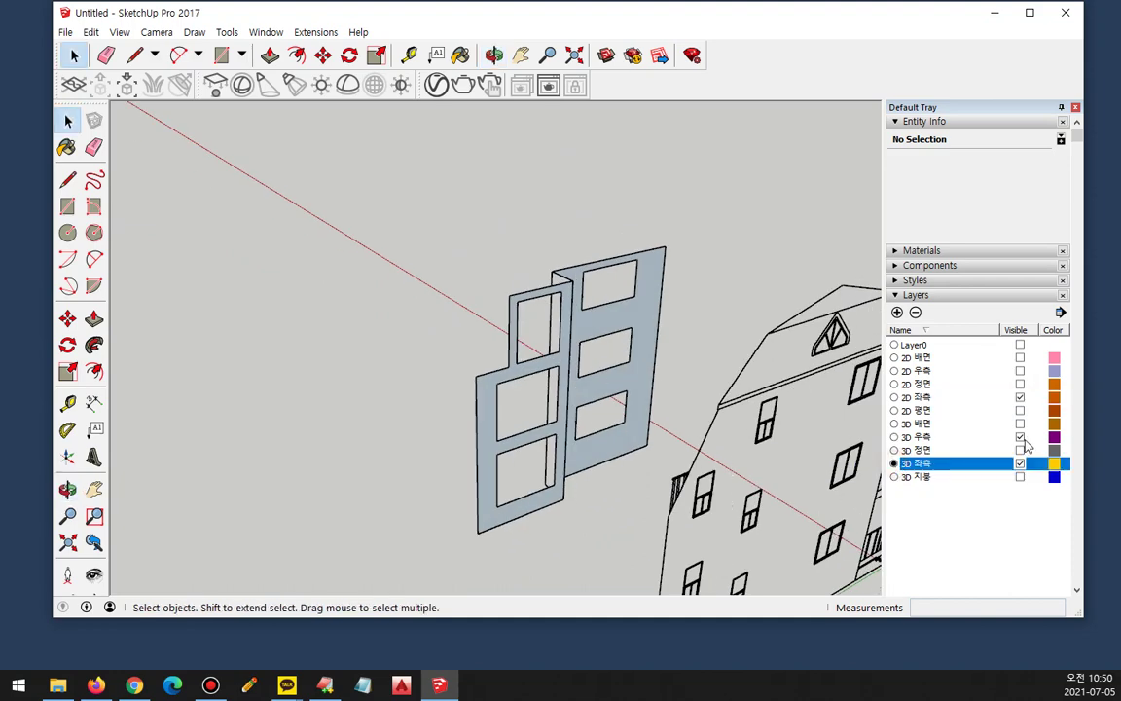
click(1020, 438)
Step: Draw two stacked rectangles over the left-side elevation, from the ground line to the balcony-side slope's base and from there to the eaves
middle_drag(572, 413, 414, 309)
shift+middle_drag(695, 490, 204, 204)
scroll(442, 346, down, 4)
mouse_move(574, 403)
shift+middle_down()
mouse_move(643, 315)
mouse_move(581, 363)
shift+middle_up()
key(r)
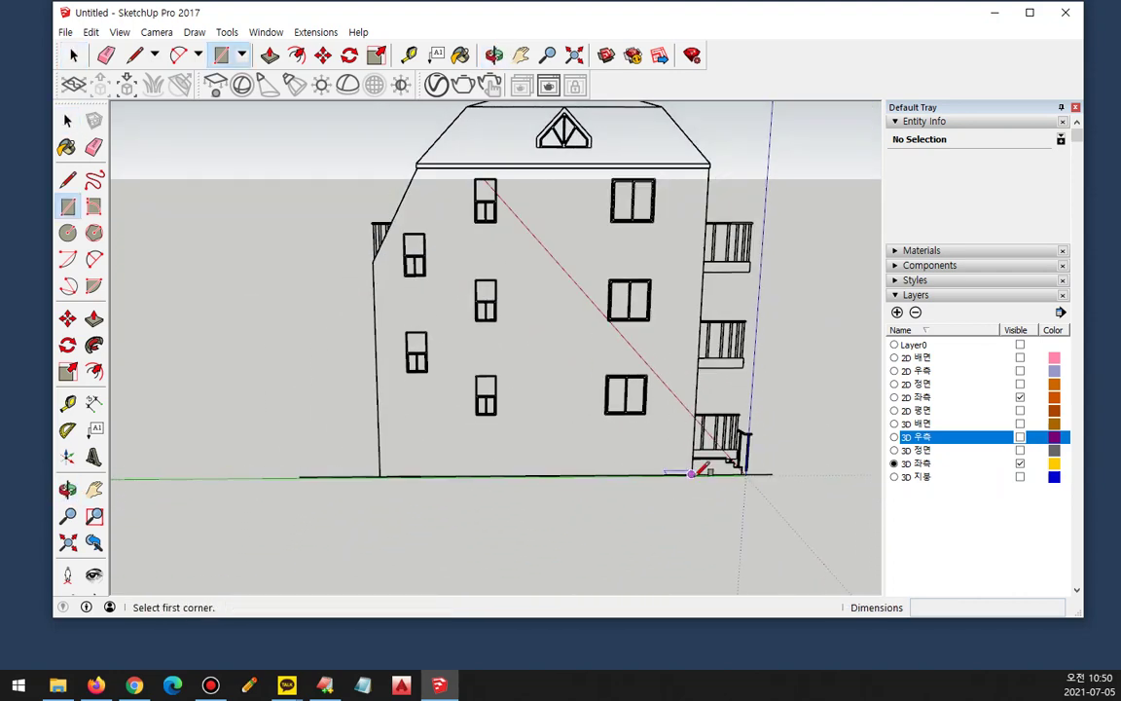
click(691, 474)
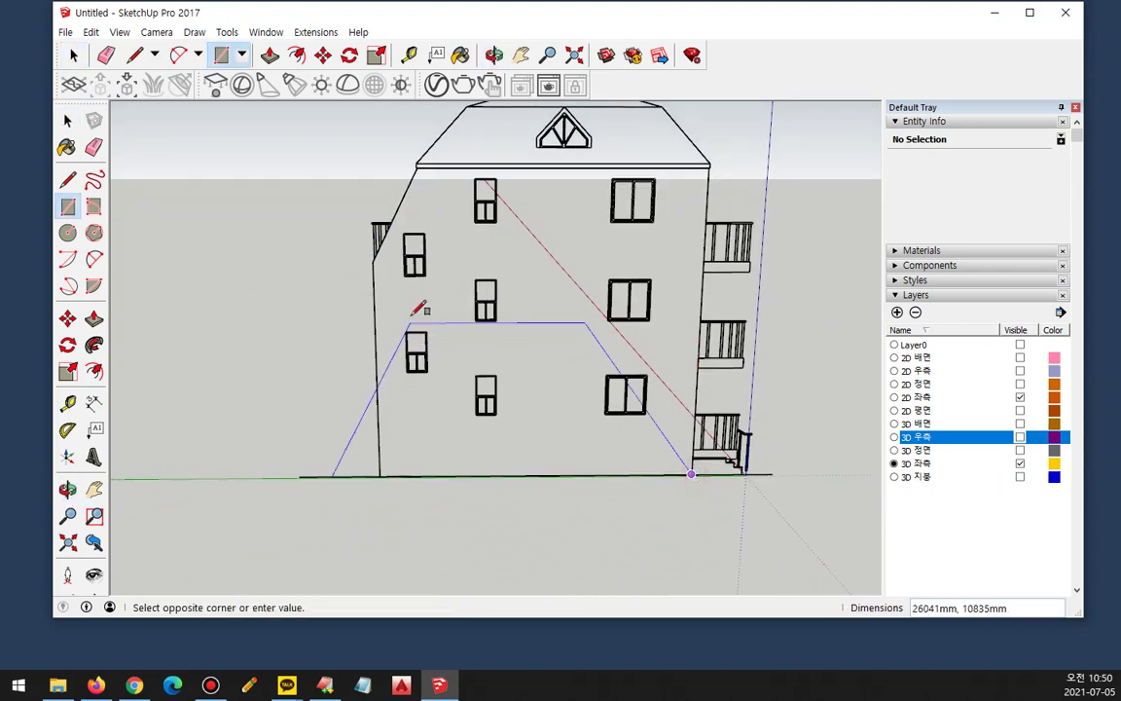
click(374, 255)
scroll(409, 167, up, 3)
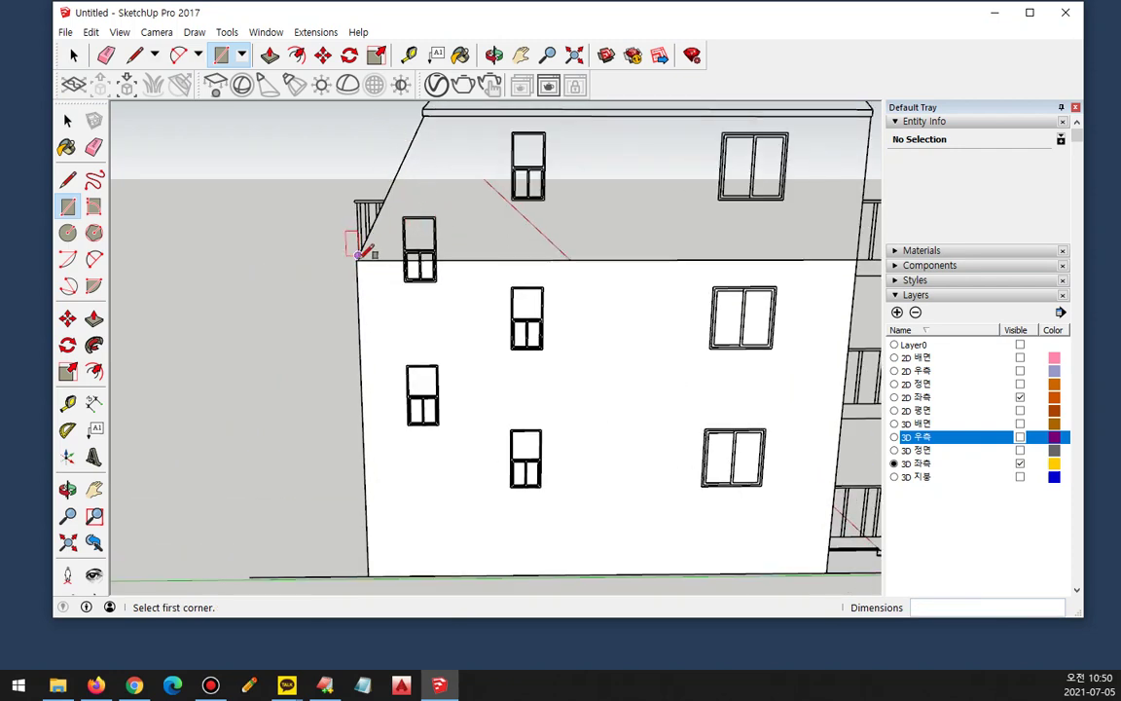
click(873, 114)
Step: Move the upper wall rectangle's outer top corner onto the eaves end so the wall edge follows the sloped outline
scroll(399, 117, up, 4)
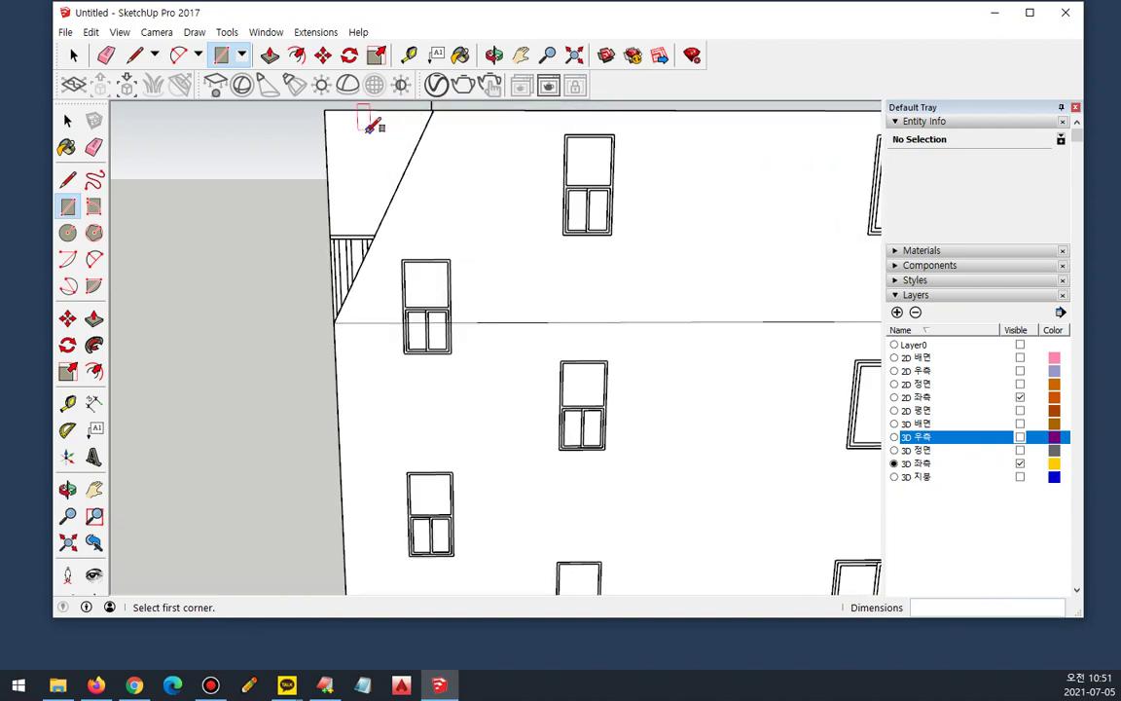
shift+middle_drag(500, 137, 468, 240)
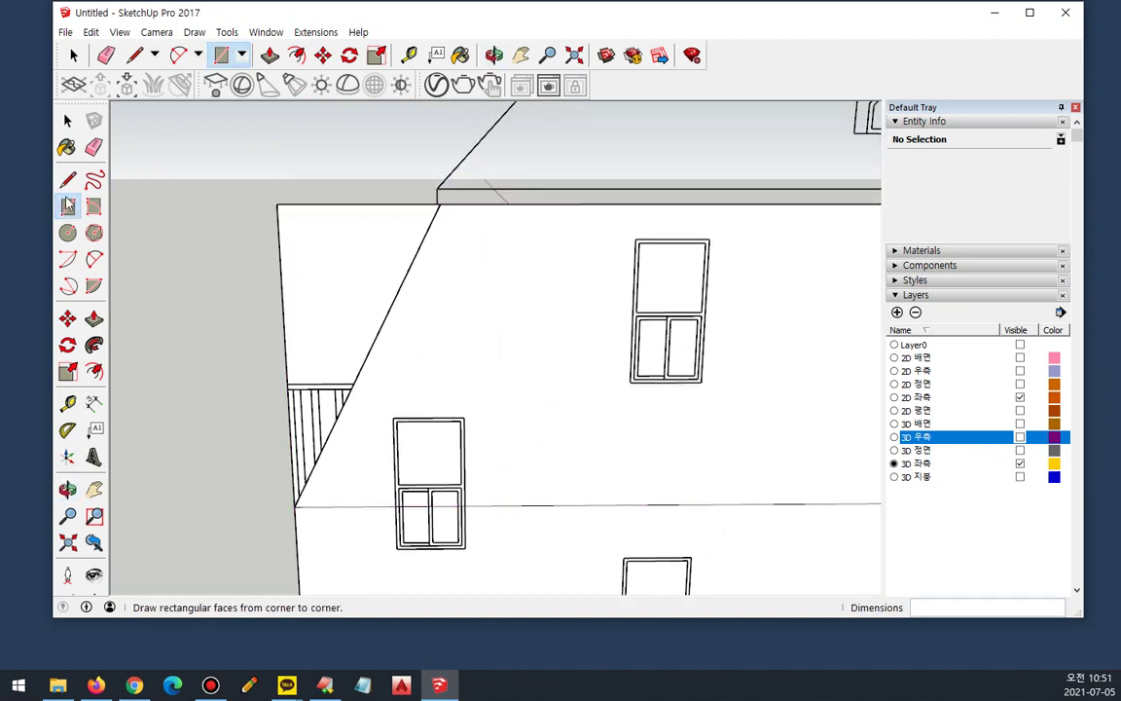
key(m)
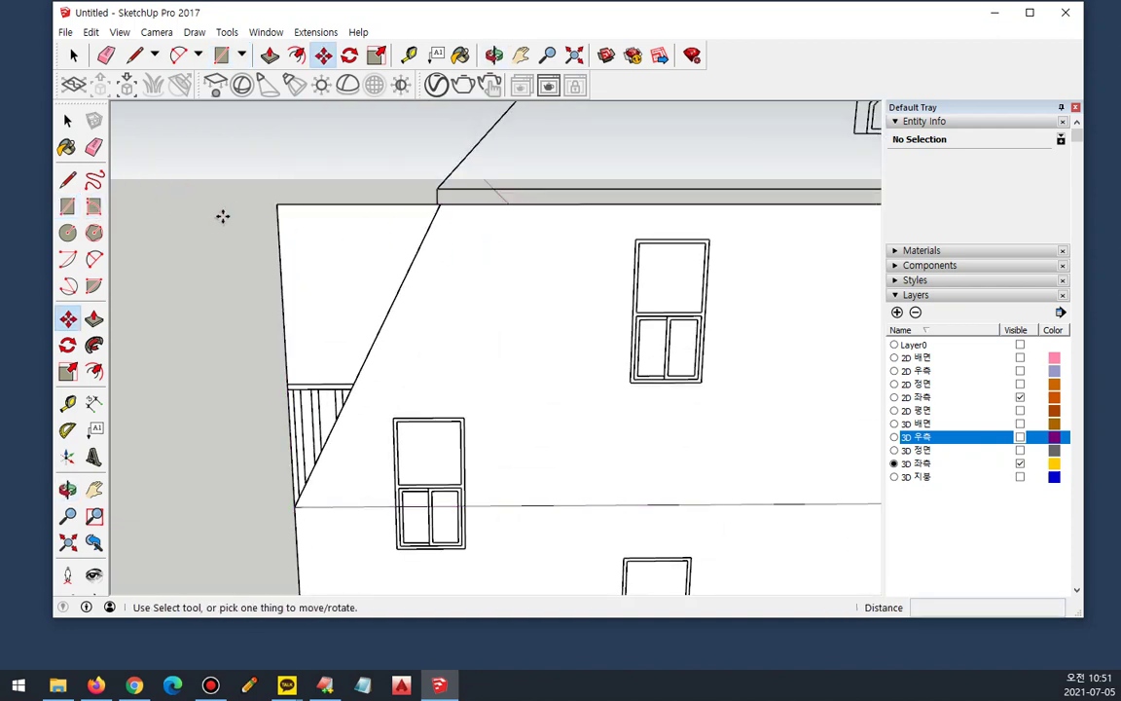
click(276, 205)
click(444, 203)
key(space)
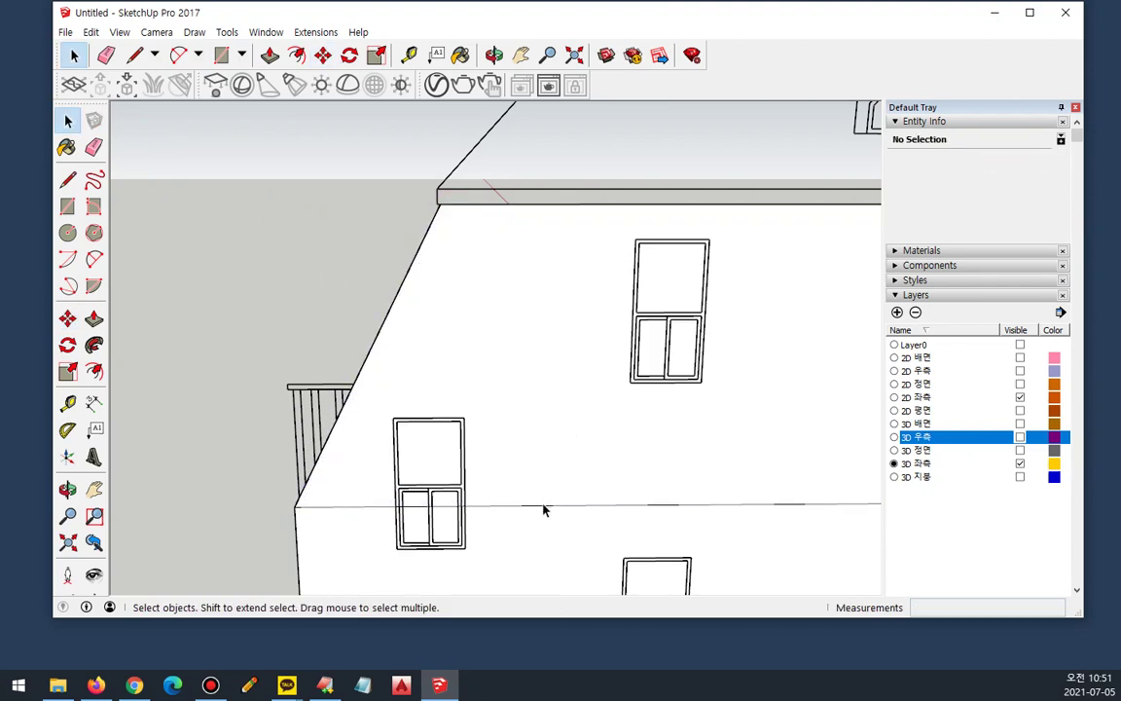
Step: Delete the dividing line between the lower and upper wall faces to merge them into one face
click(486, 527)
click(508, 505)
key(Delete)
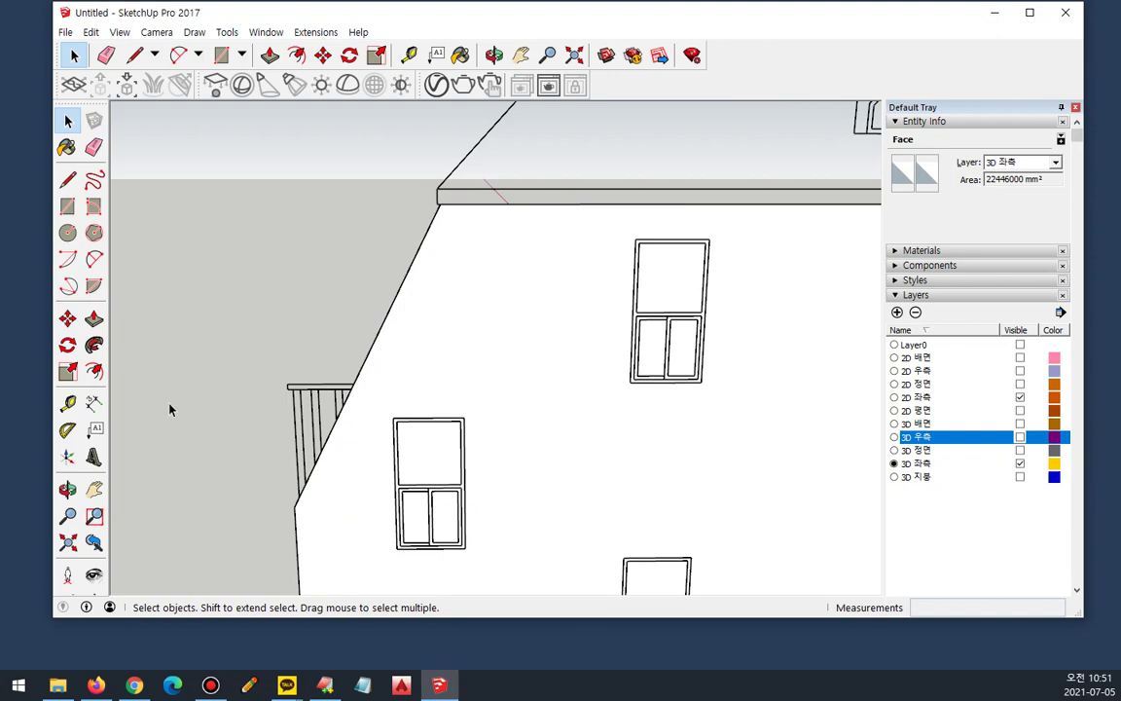
scroll(174, 412, down, 5)
shift+middle_drag(400, 314, 352, 130)
click(439, 309)
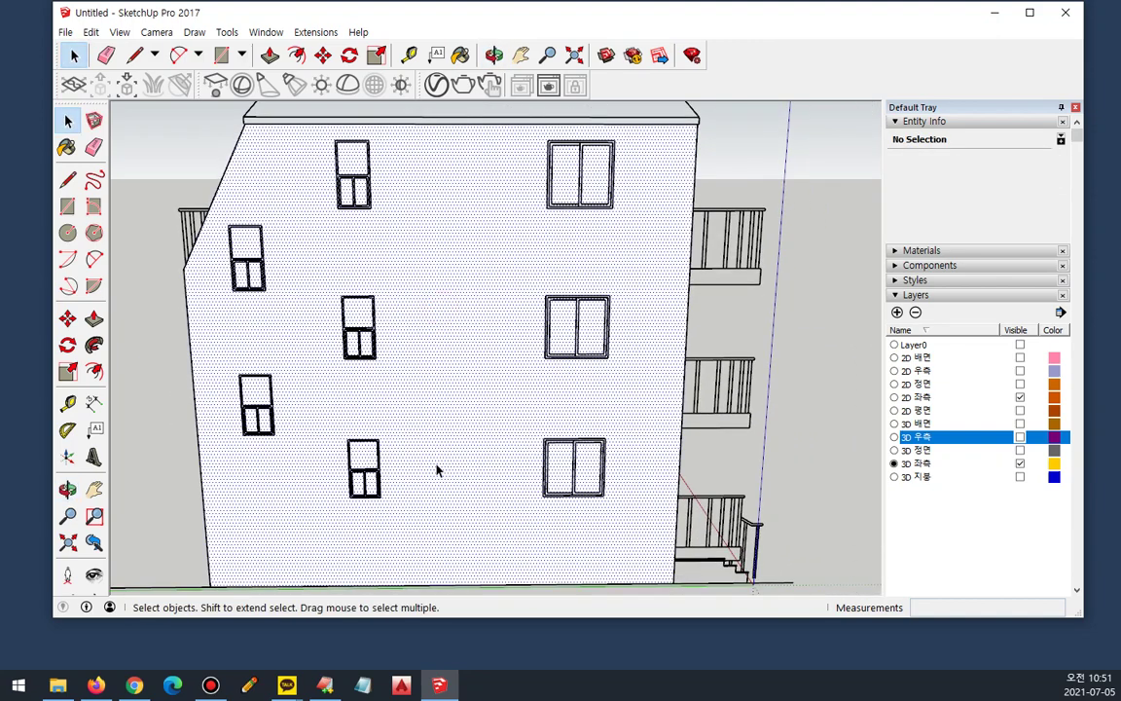
scroll(438, 472, down, 2)
click(519, 586)
Step: Trace the lowest two-pane window with a 1200 by 1200 mm rectangle on the left-side wall
scroll(543, 467, up, 8)
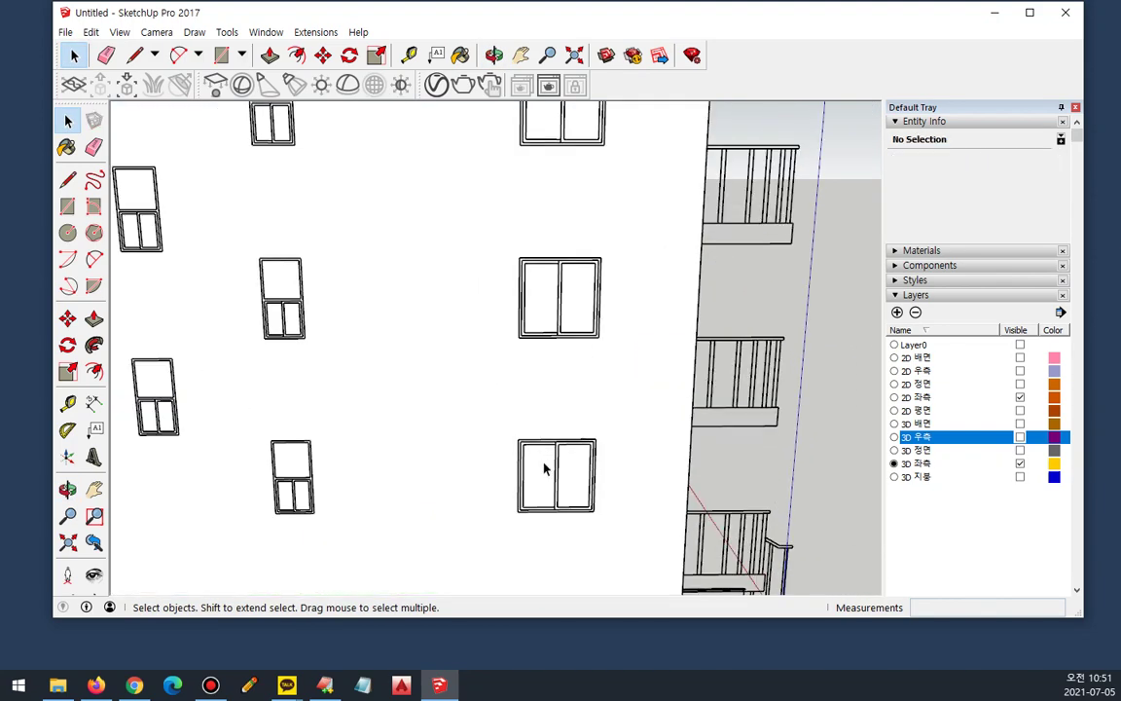
shift+middle_drag(524, 466, 508, 389)
scroll(509, 410, up, 2)
key(r)
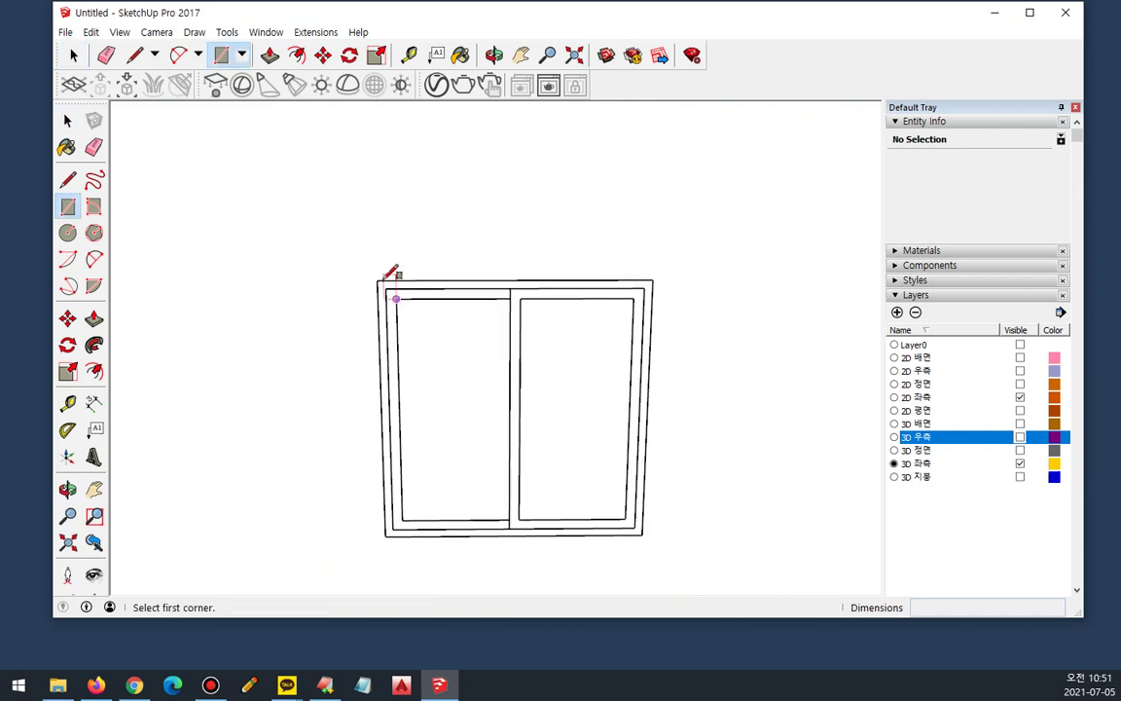
click(376, 279)
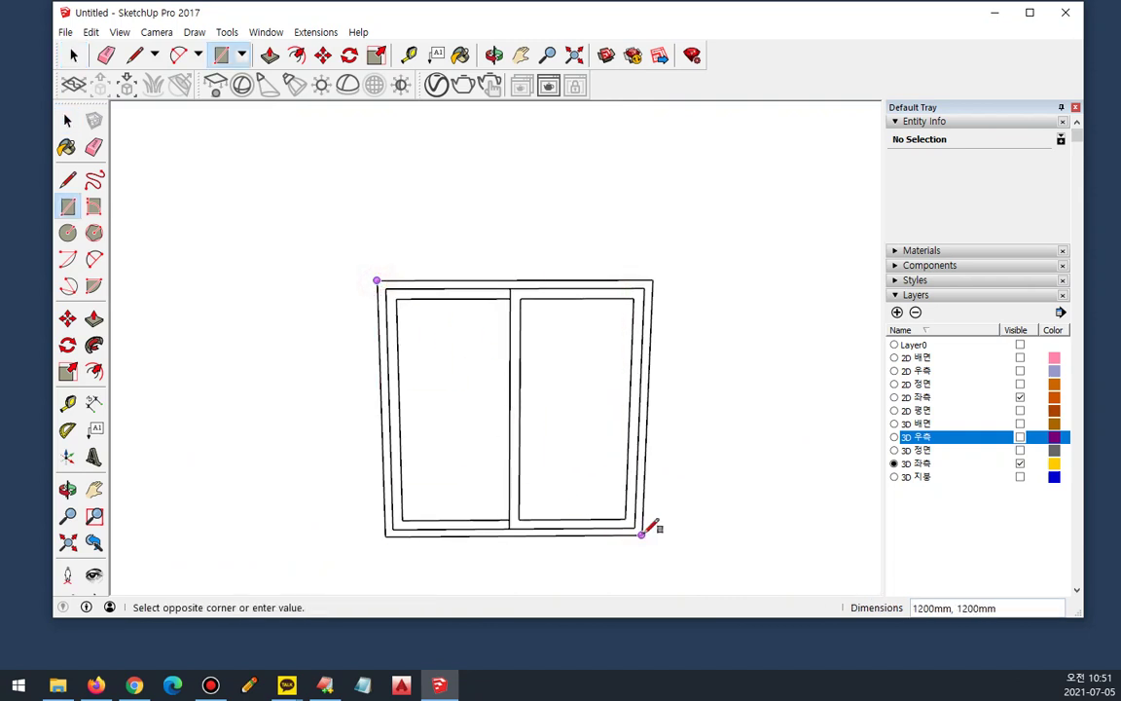
click(641, 538)
scroll(487, 415, down, 2)
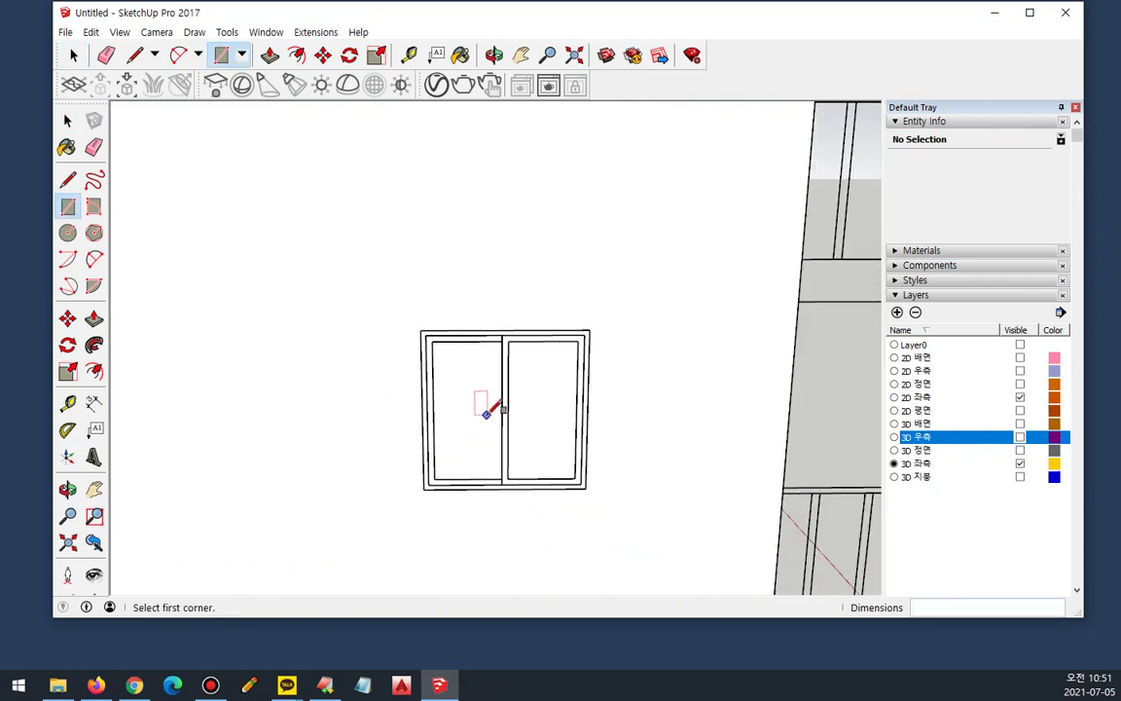
Step: Trace the outer frames of the middle and top two-pane windows with rectangles on the left-side wall
key(space)
middle_drag(514, 177, 495, 603)
scroll(490, 520, up, 2)
key(r)
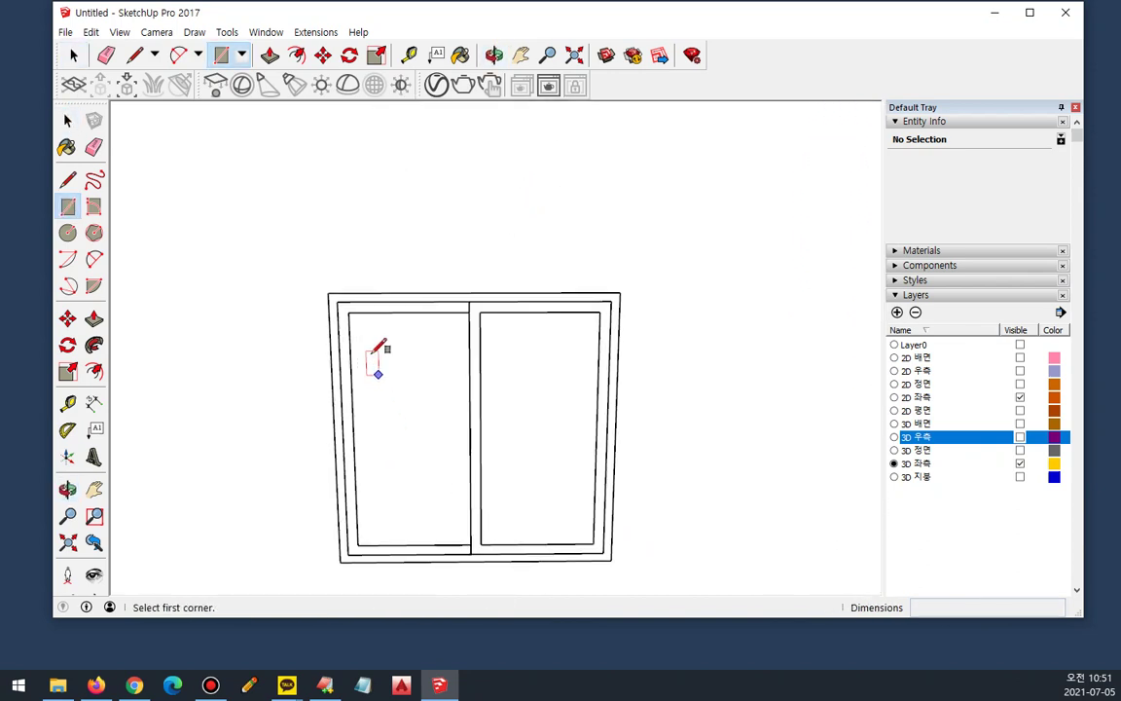
click(327, 290)
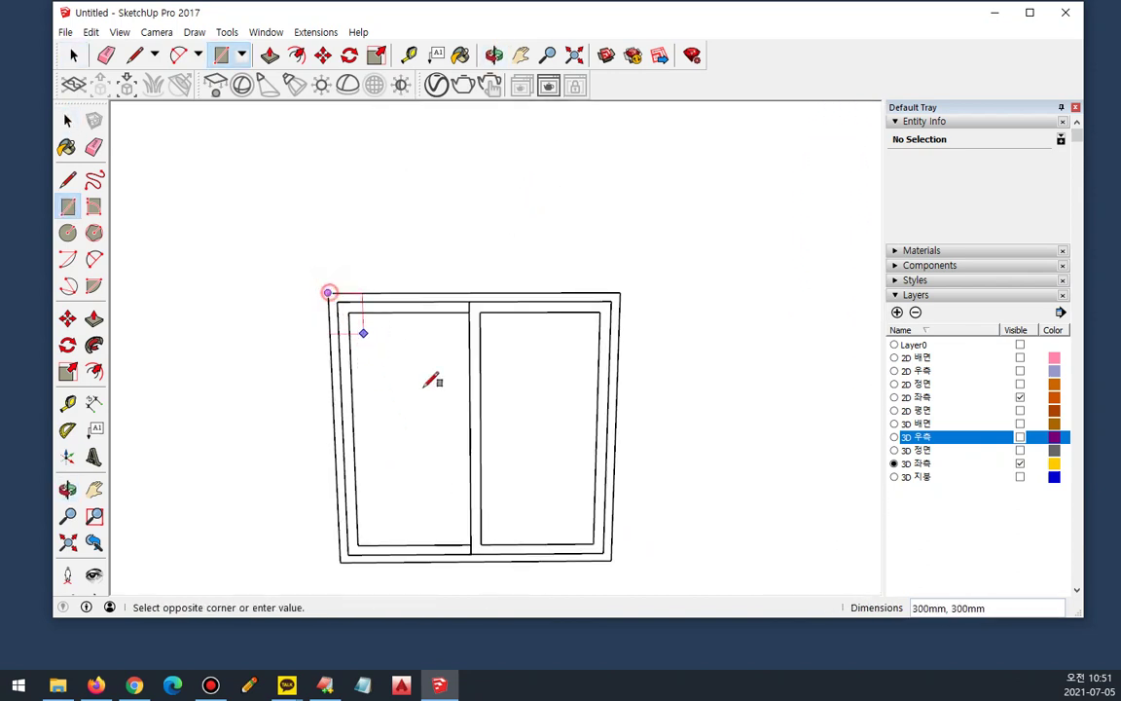
click(611, 560)
middle_drag(523, 223, 530, 615)
shift+middle_drag(448, 246, 422, 414)
click(267, 165)
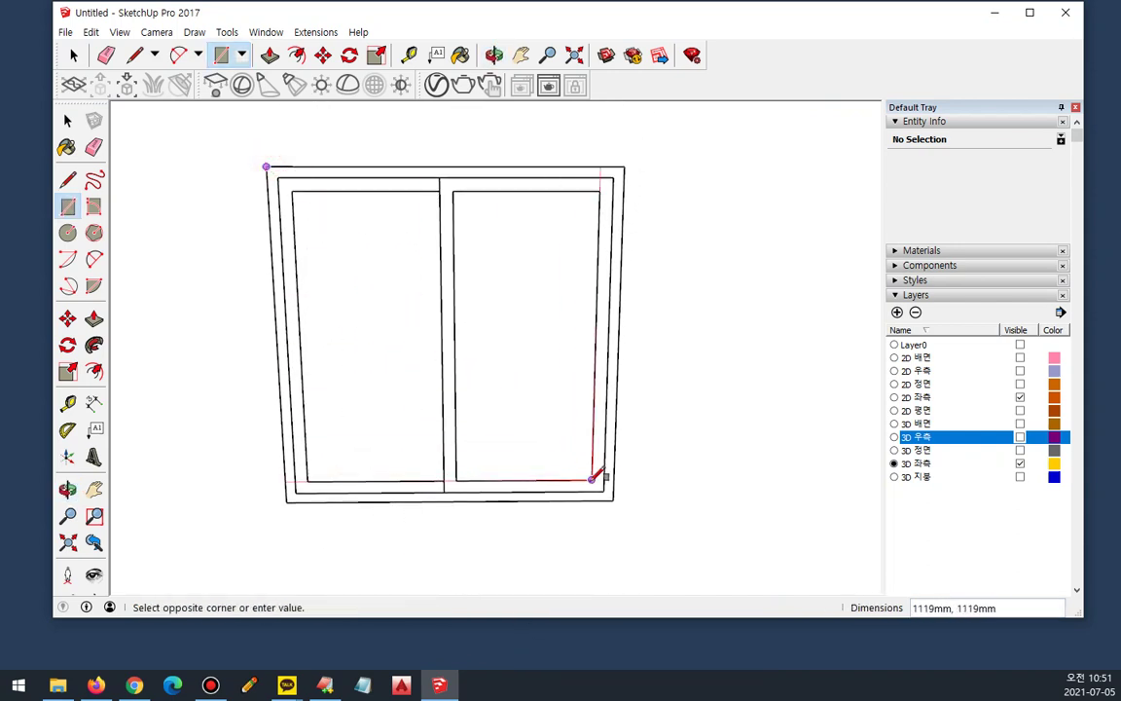
click(613, 500)
Step: Trace the outer frame of the topmost narrow window, just below the eaves, with a rectangle
scroll(451, 451, down, 5)
shift+middle_drag(404, 440, 751, 168)
shift+middle_drag(469, 193, 550, 355)
scroll(404, 224, up, 3)
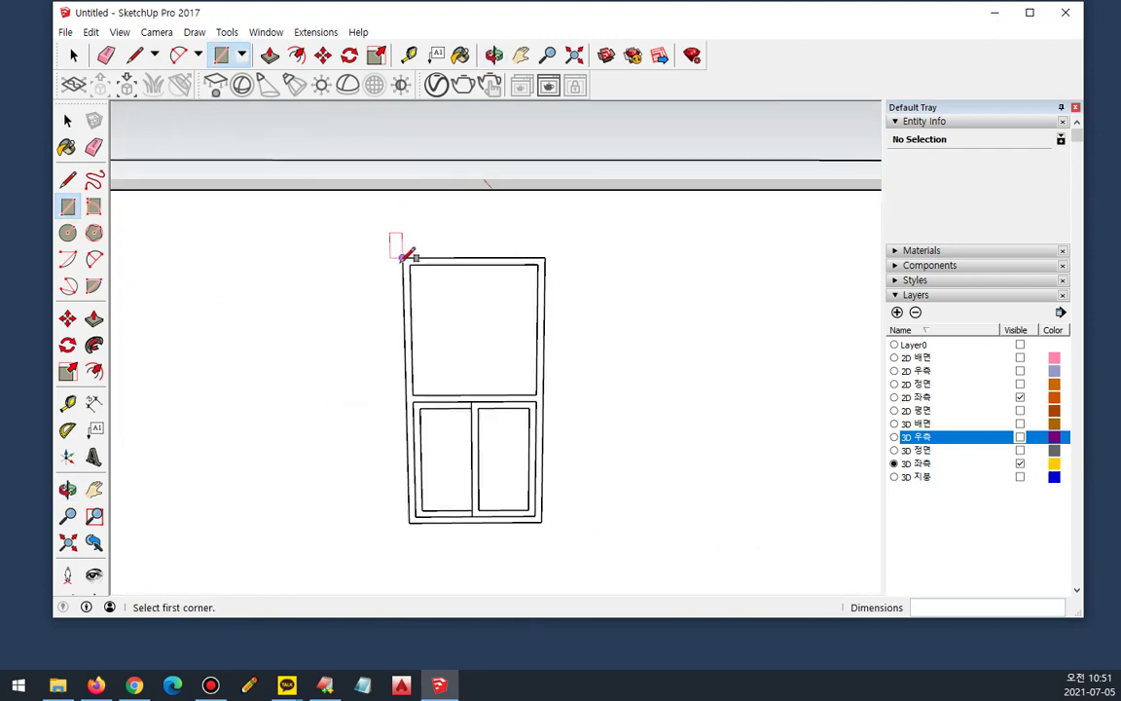
click(402, 258)
middle_drag(536, 530, 284, 239)
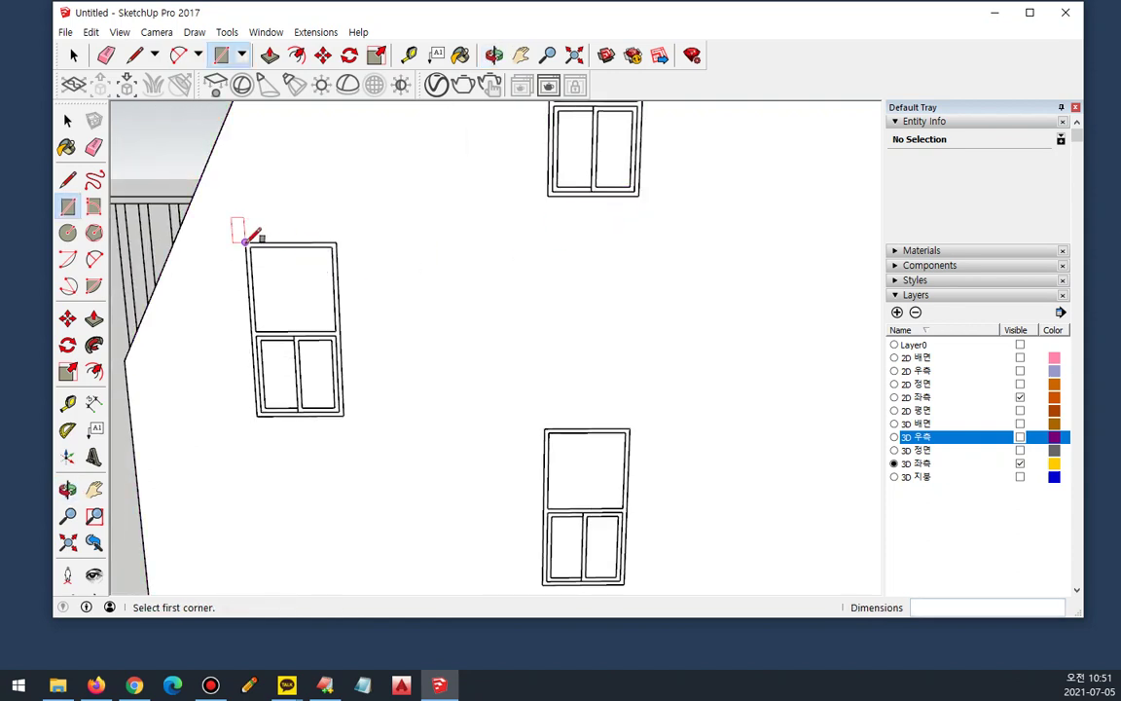
Step: Trace the upper narrow window beside the slope and the middle window of the inner column with 1200 by 600 mm rectangles
click(246, 242)
click(342, 415)
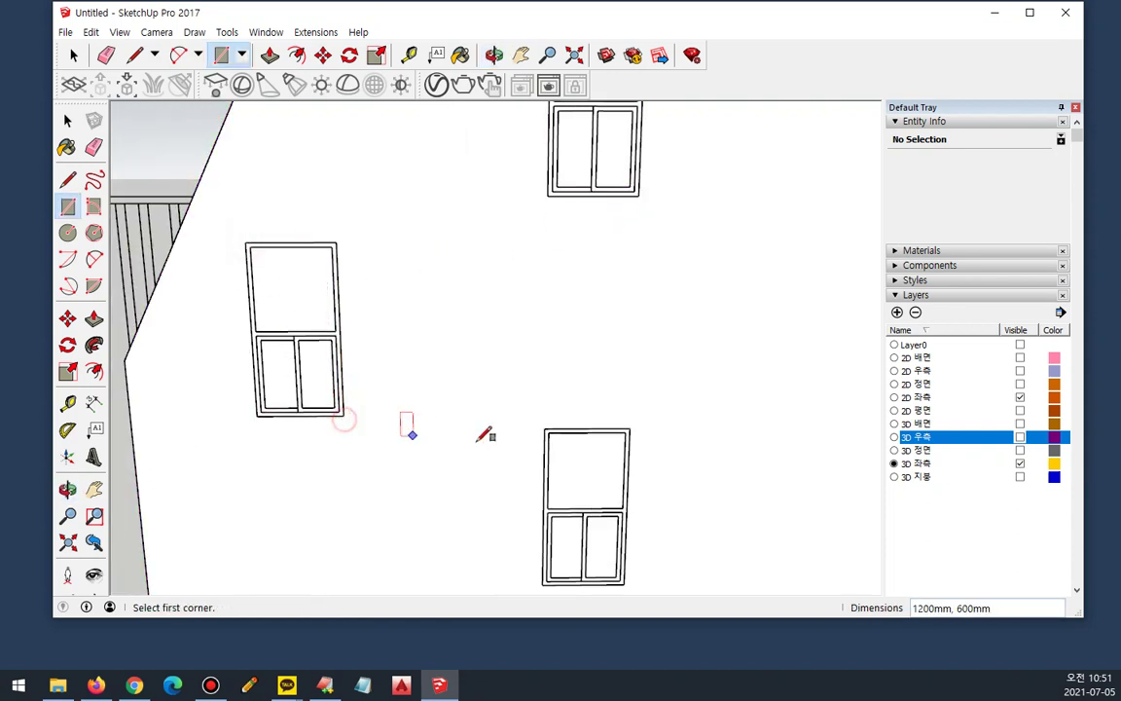
click(544, 428)
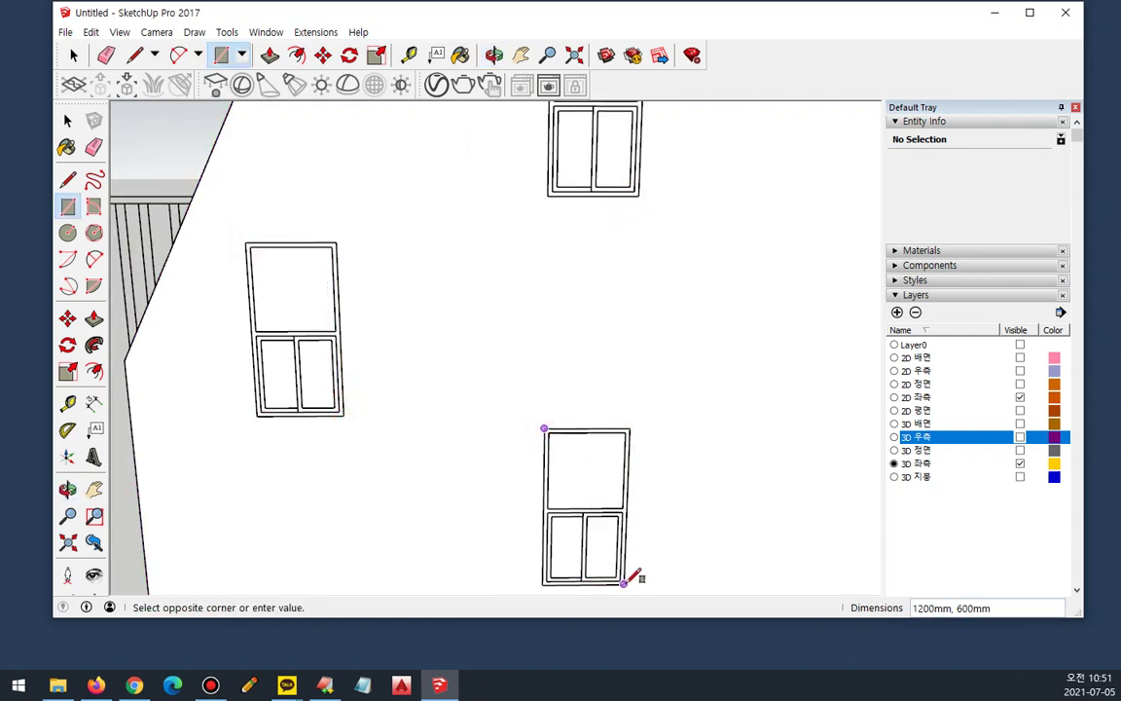
middle_drag(493, 542, 277, 165)
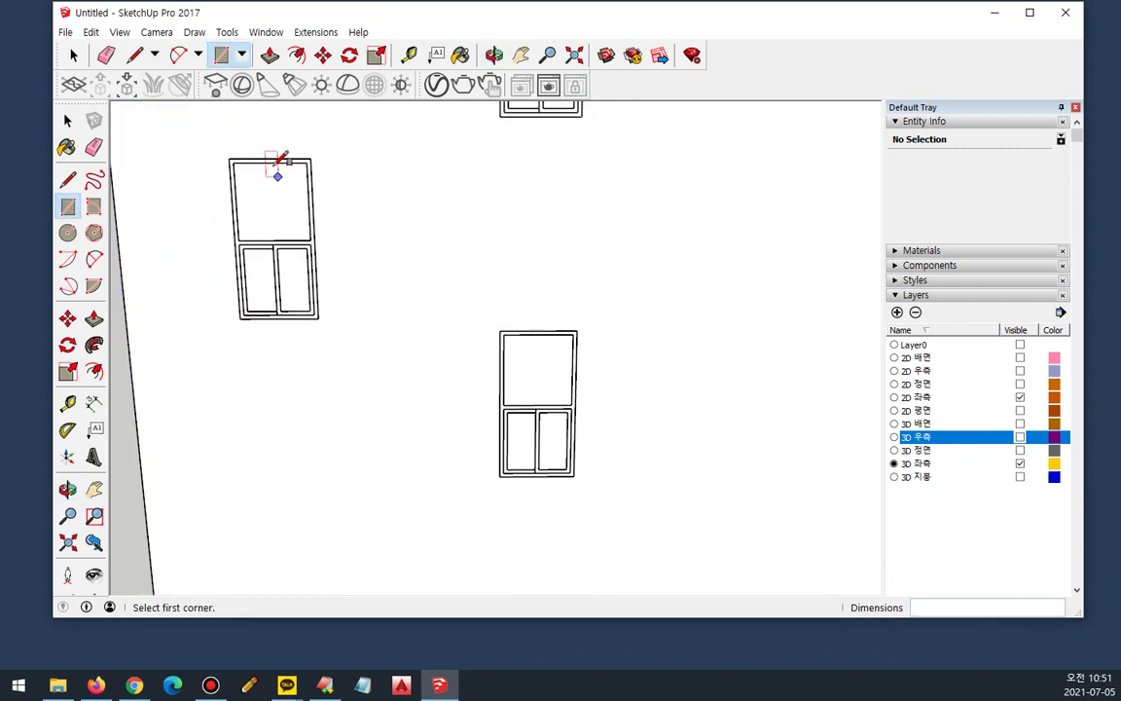
Step: Trace the remaining lower narrow window in each of the two columns, using 1200 by 600 mm for the outer one
click(230, 157)
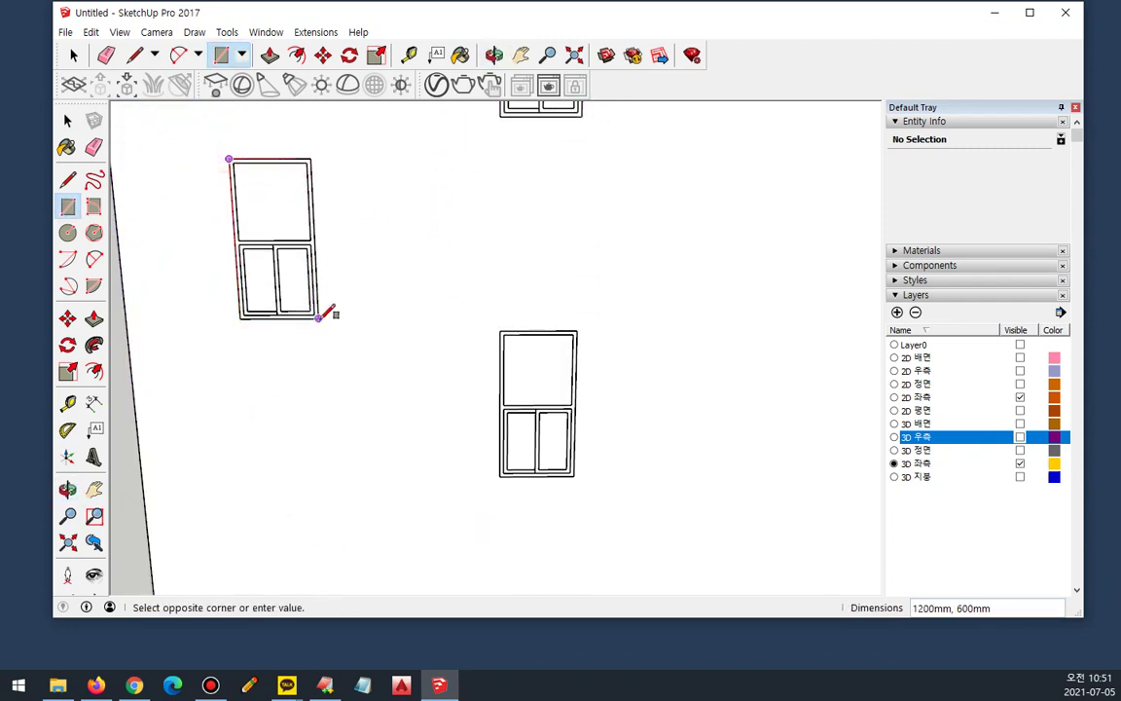
click(317, 318)
click(499, 330)
click(574, 475)
Step: Delete the faces inside the five narrow window outlines to open them in the left-side wall
mouse_move(573, 475)
middle_down()
mouse_move(508, 195)
mouse_move(482, 196)
middle_up()
scroll(458, 247, down, 5)
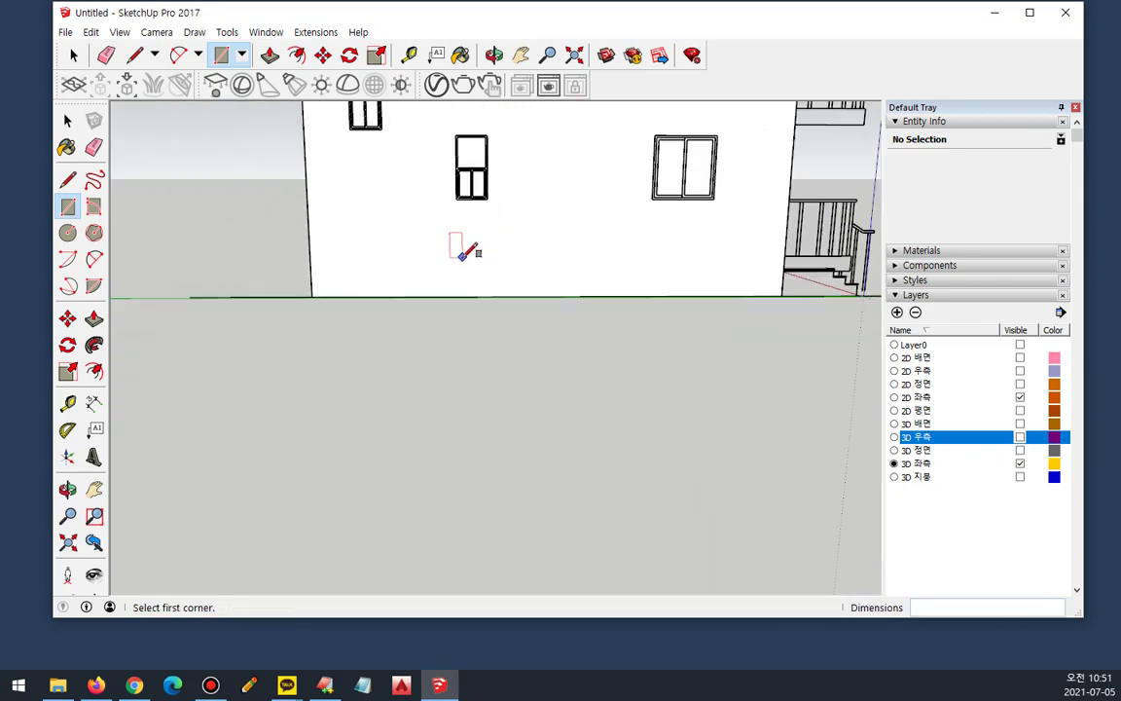
middle_drag(456, 253, 463, 410)
key(space)
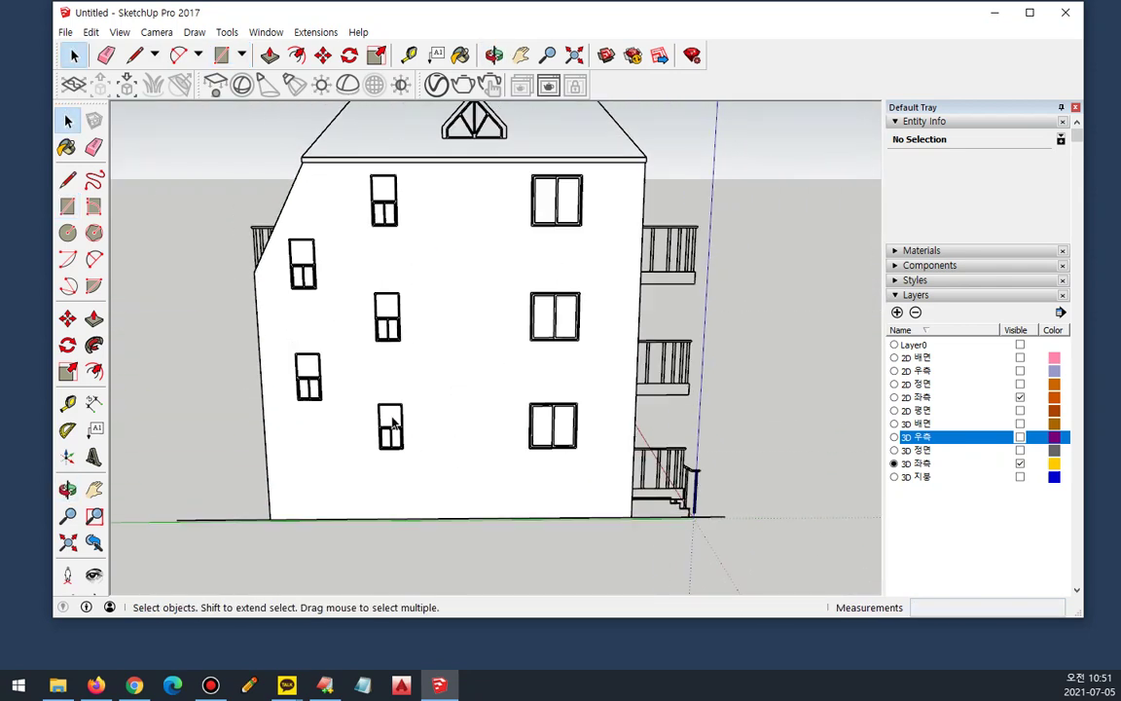
click(299, 361)
key(Delete)
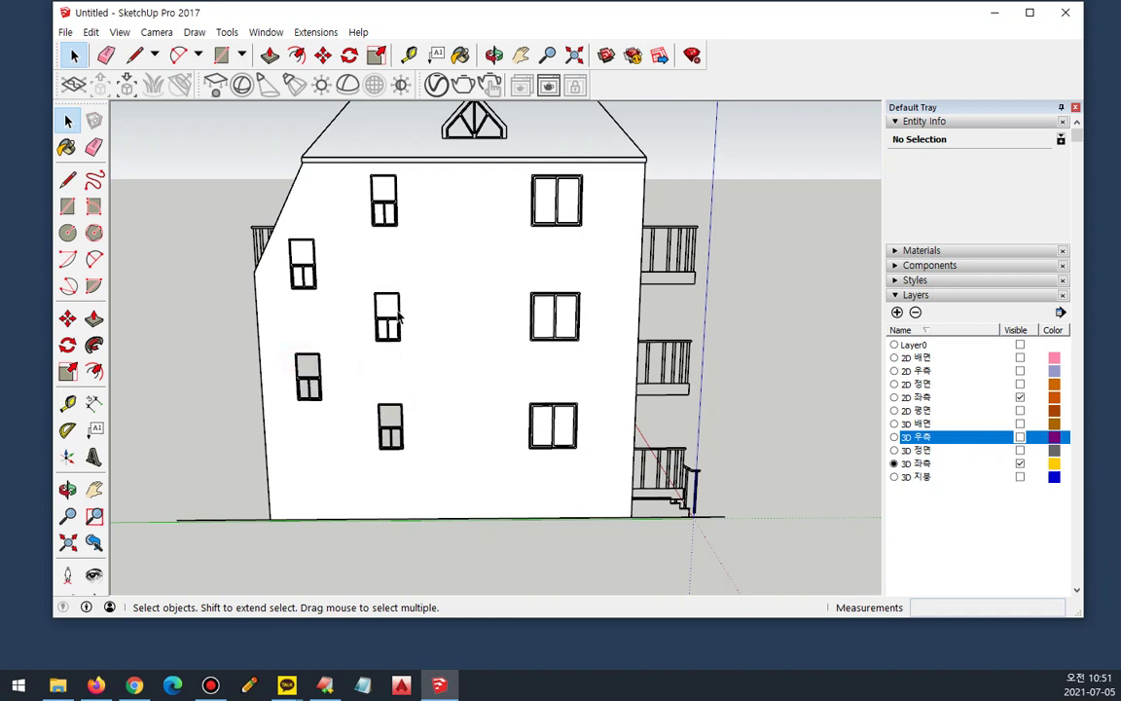
key(Delete)
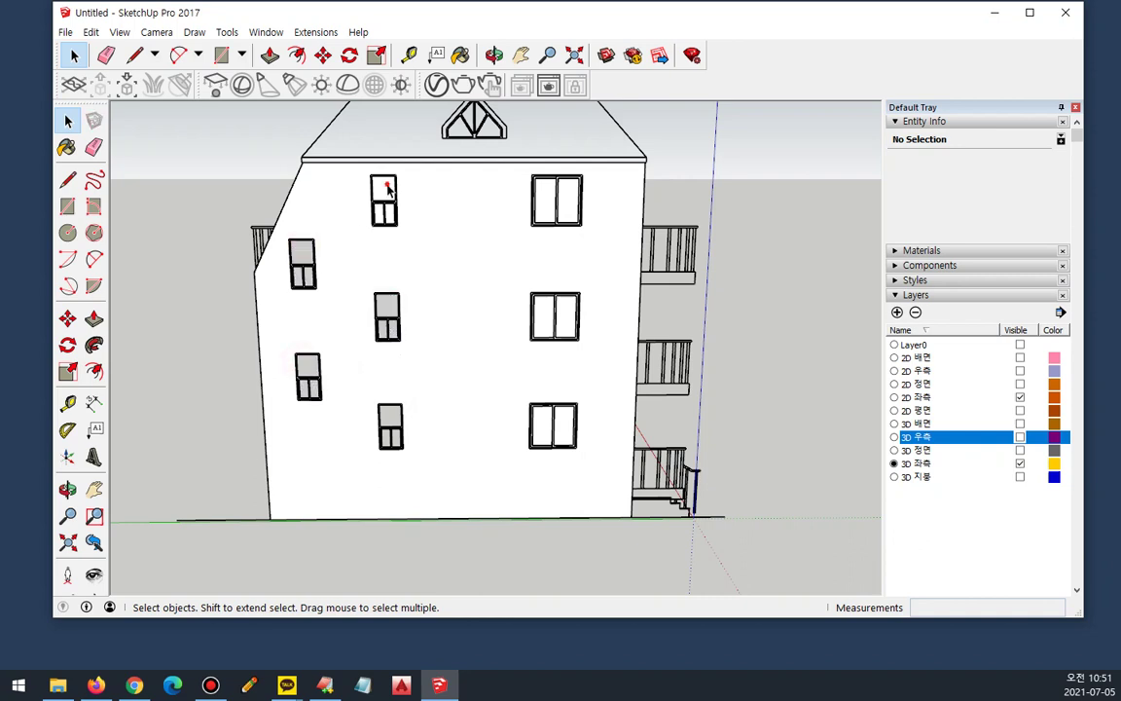
click(386, 187)
key(Delete)
Step: Delete the faces inside the three two-pane window outlines to open them in the left-side wall
click(541, 193)
key(Delete)
click(546, 325)
key(Delete)
click(542, 424)
key(Delete)
Step: Group the left-side wall face and its edges on the 3D 좌측 layer
middle_drag(261, 318, 316, 360)
double_click(431, 286)
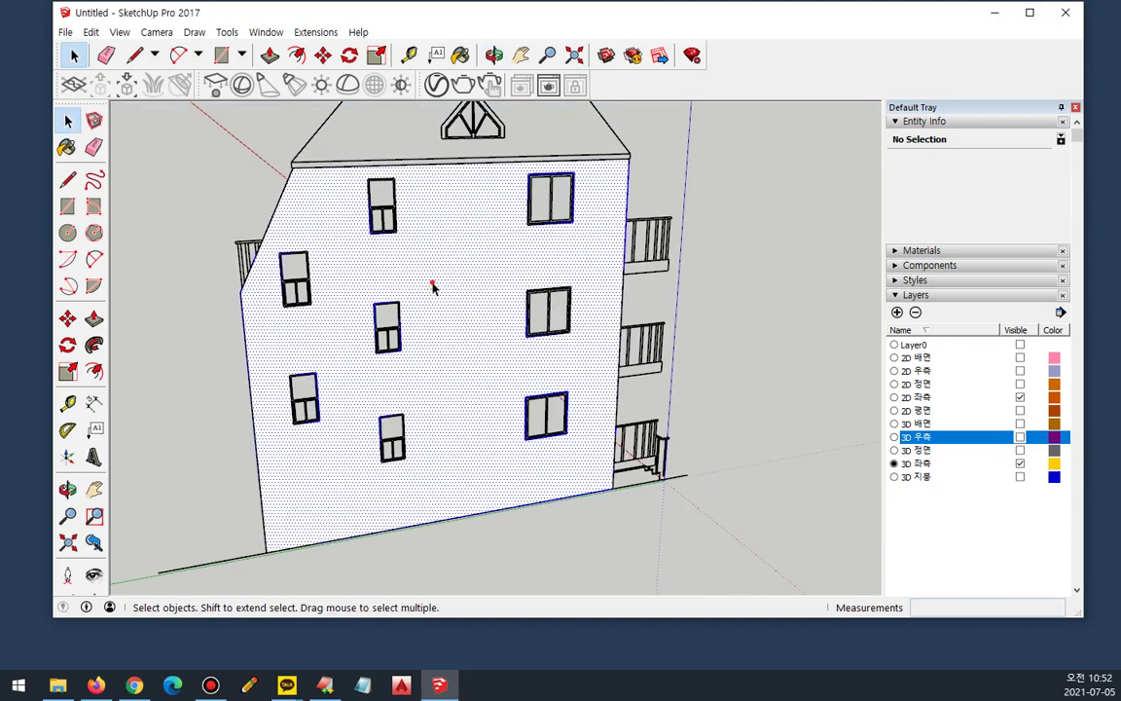
right_click(442, 270)
key(g)
middle_drag(220, 236, 336, 285)
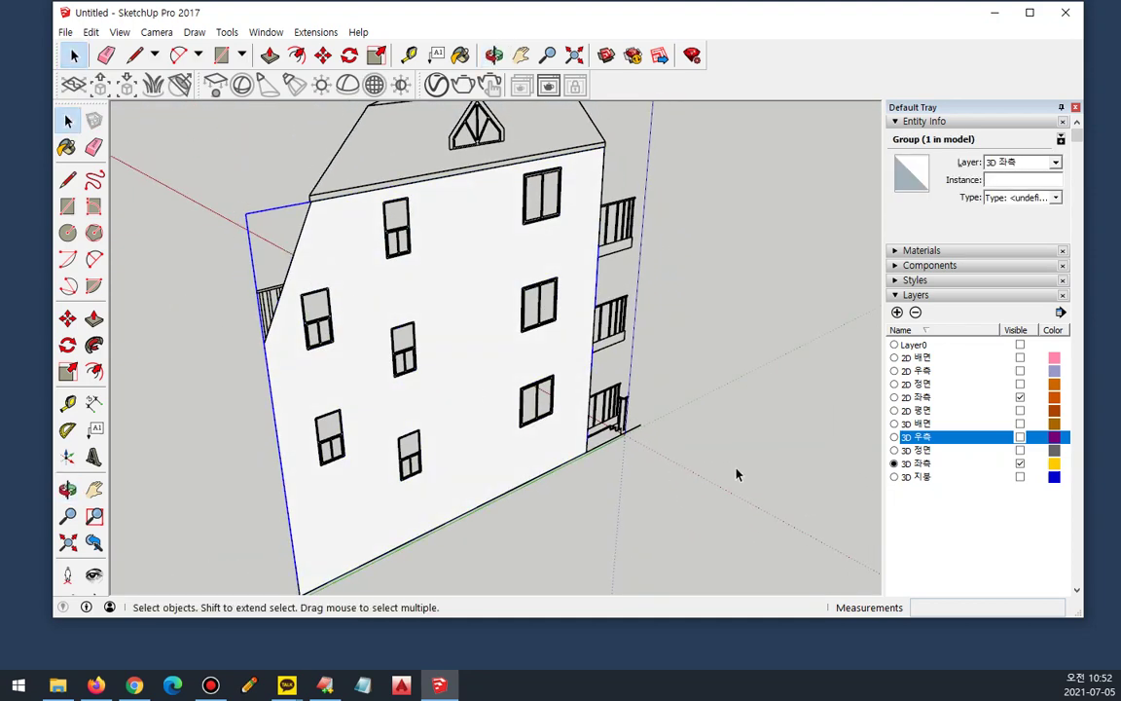
Step: Make 3D 배면 the visible current layer and hide the 3D 좌측 layer
click(1020, 464)
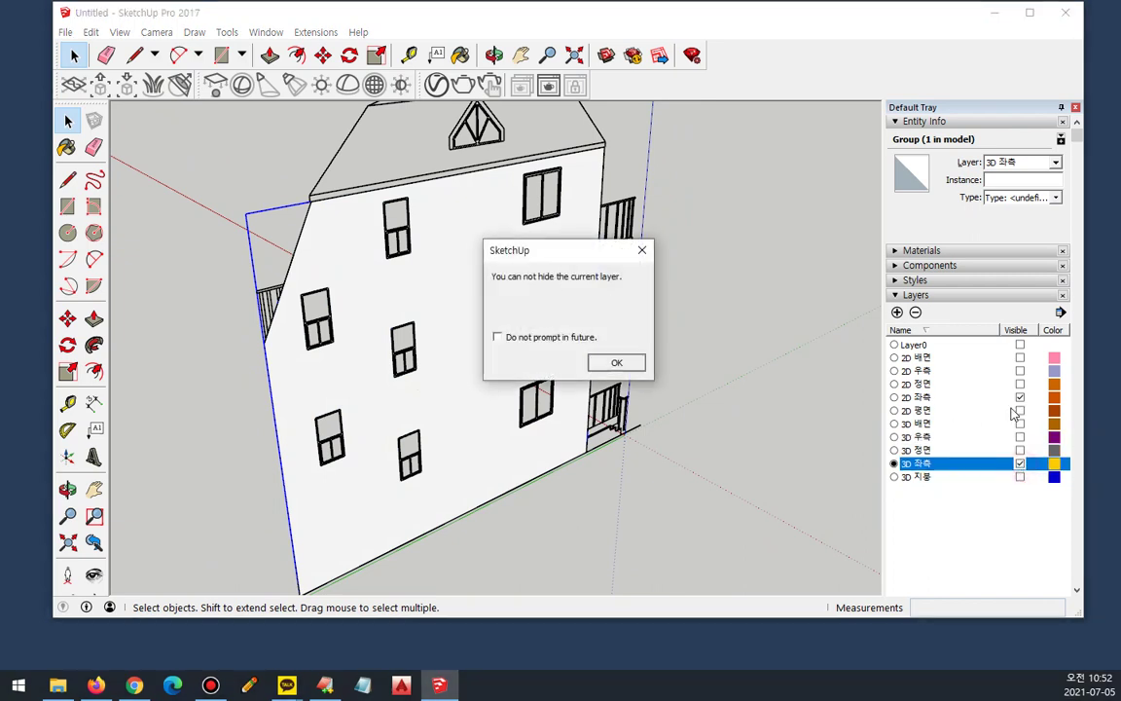
key(Return)
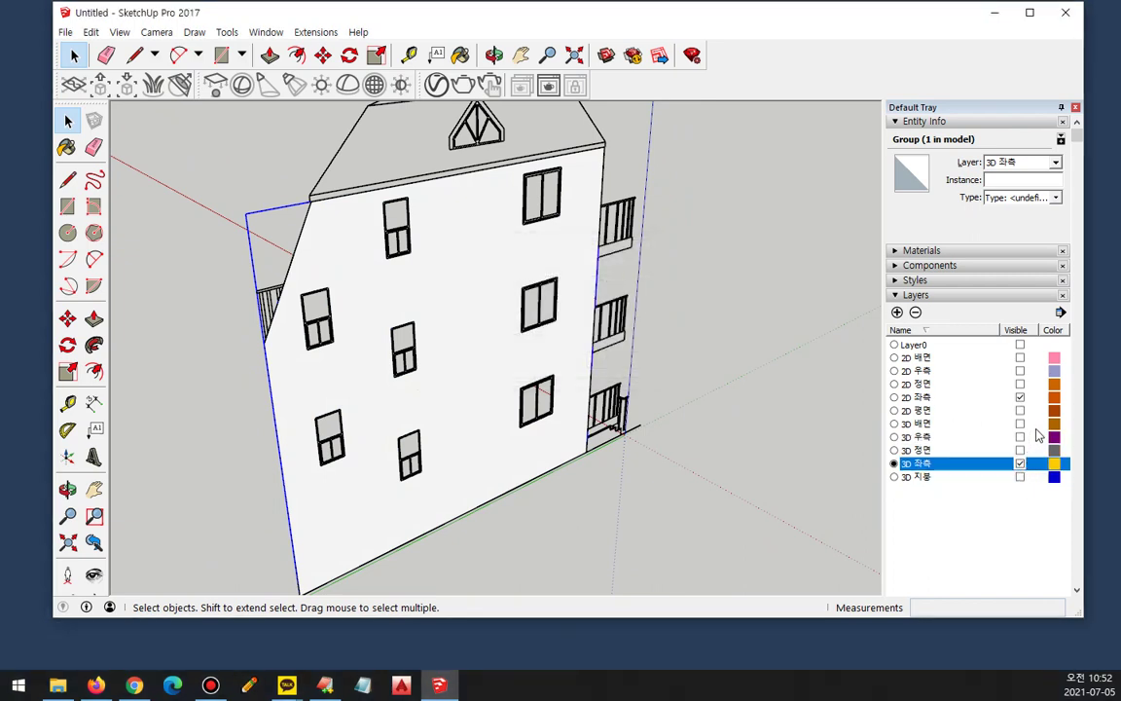
click(1020, 424)
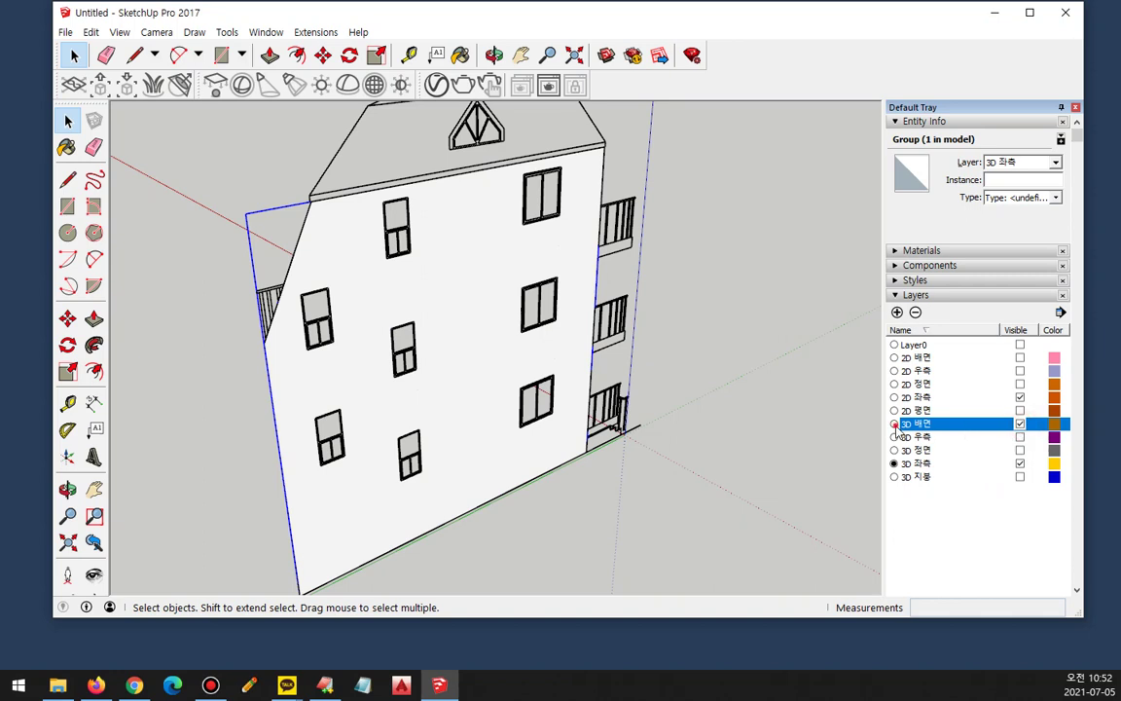
click(1019, 465)
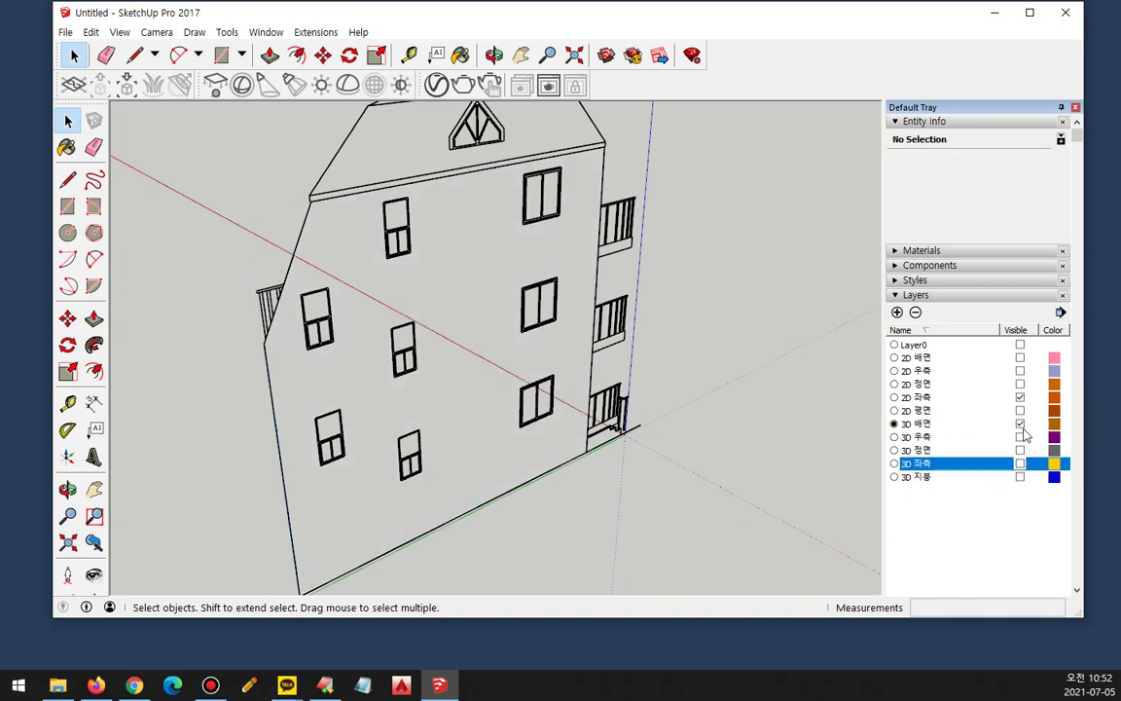
click(1020, 424)
click(618, 363)
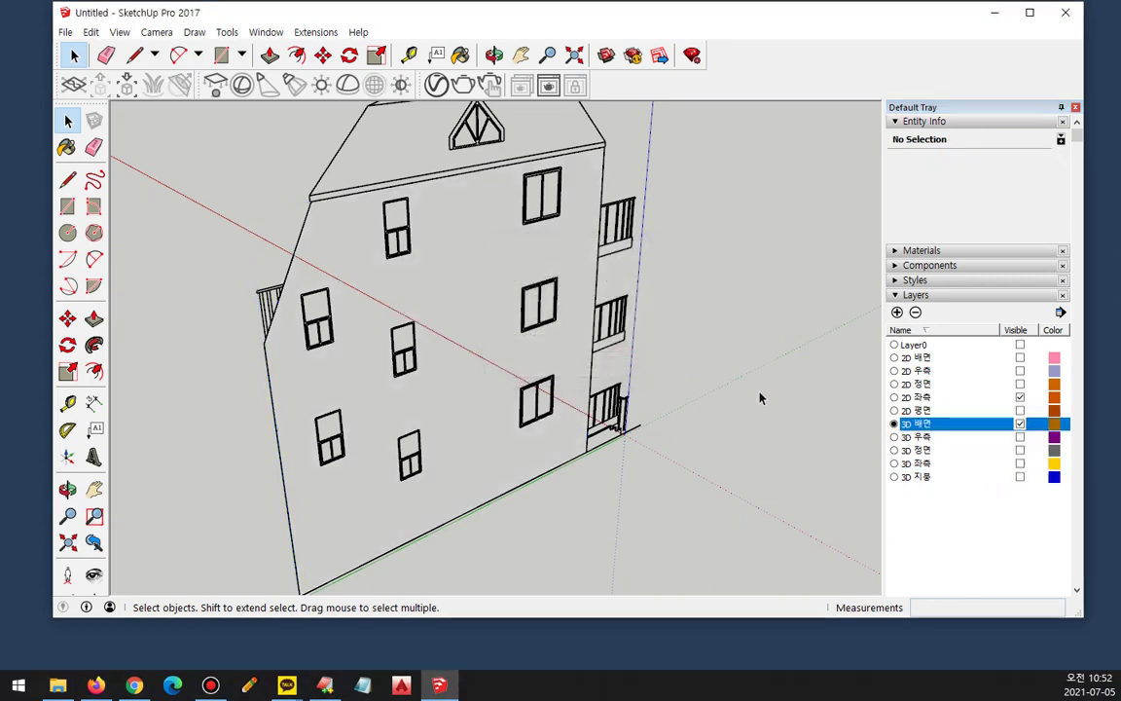
Step: Hide the 2D 좌측 layer and show the 2D 배면 and 3D 좌측 layers to work on the rear elevation
click(1020, 397)
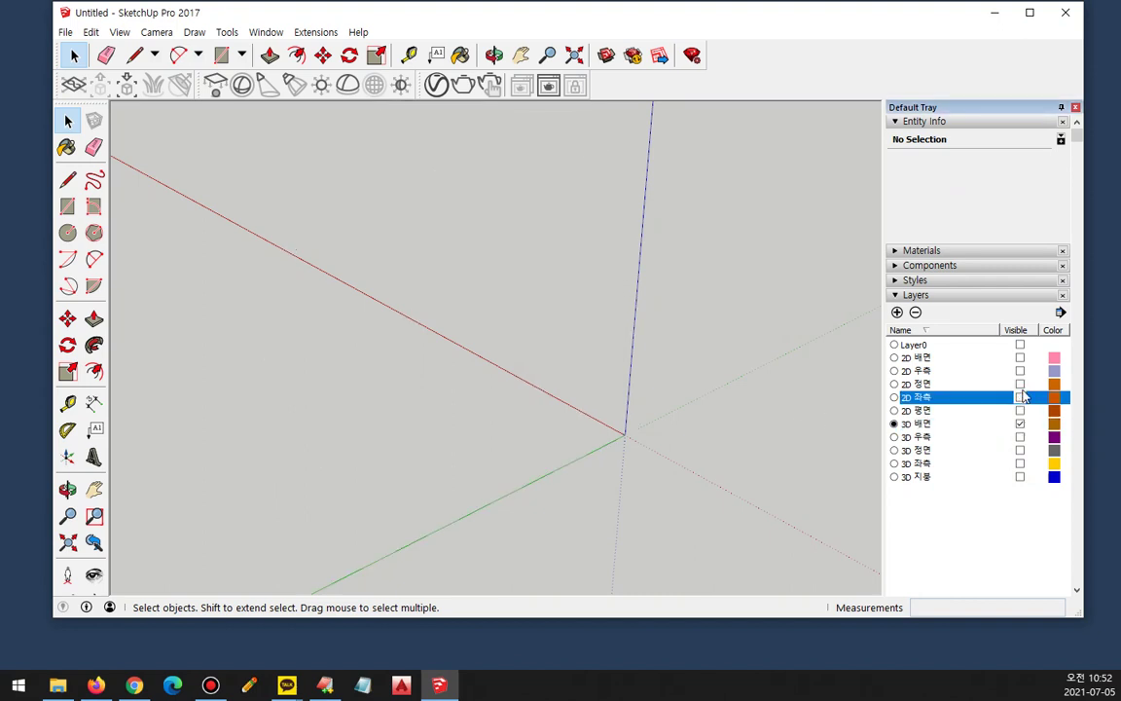
click(1020, 357)
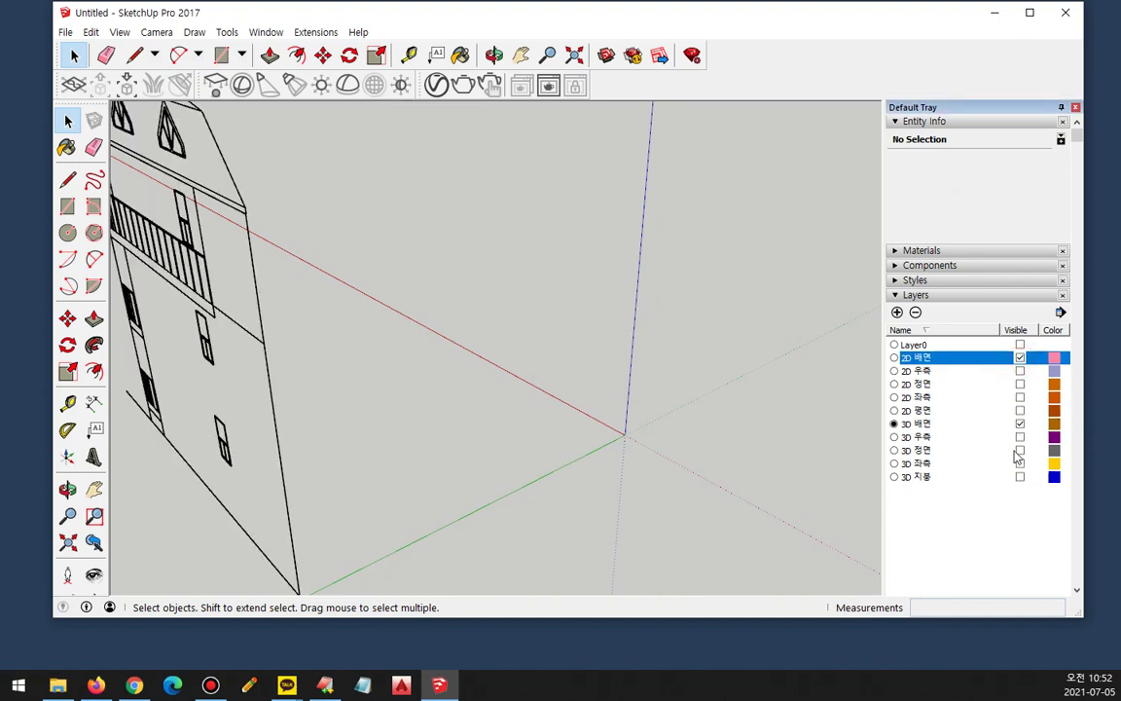
scroll(505, 383, down, 4)
middle_drag(486, 383, 578, 363)
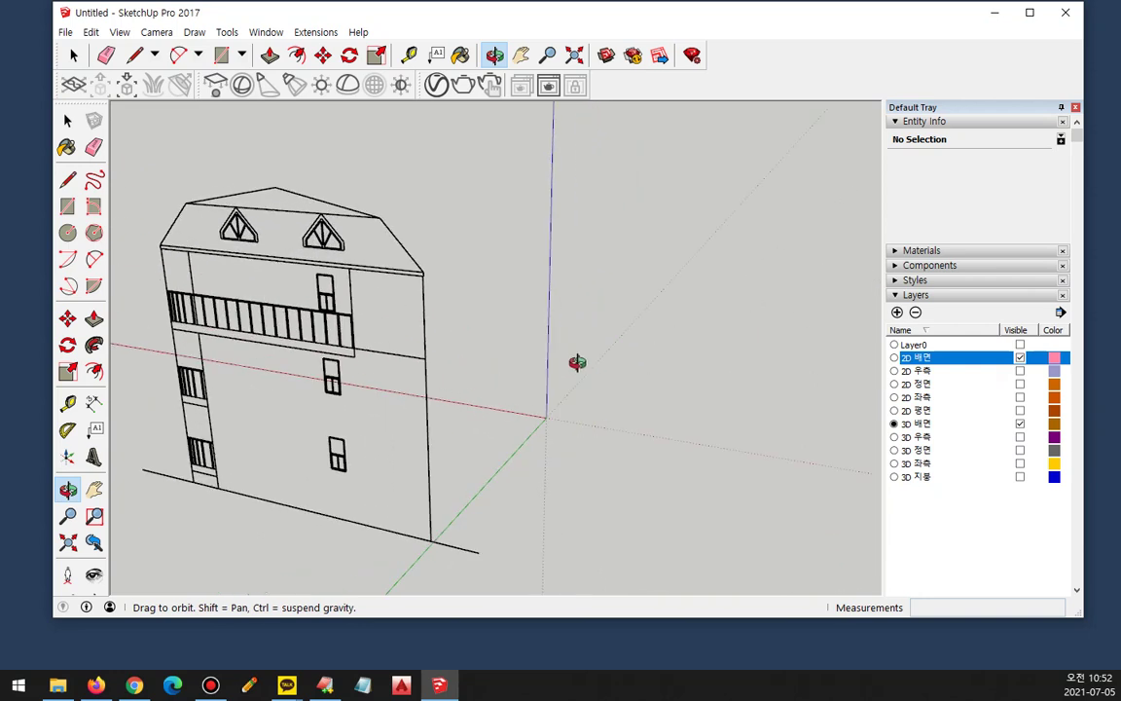
click(1019, 464)
middle_drag(487, 409, 337, 308)
scroll(337, 307, up, 2)
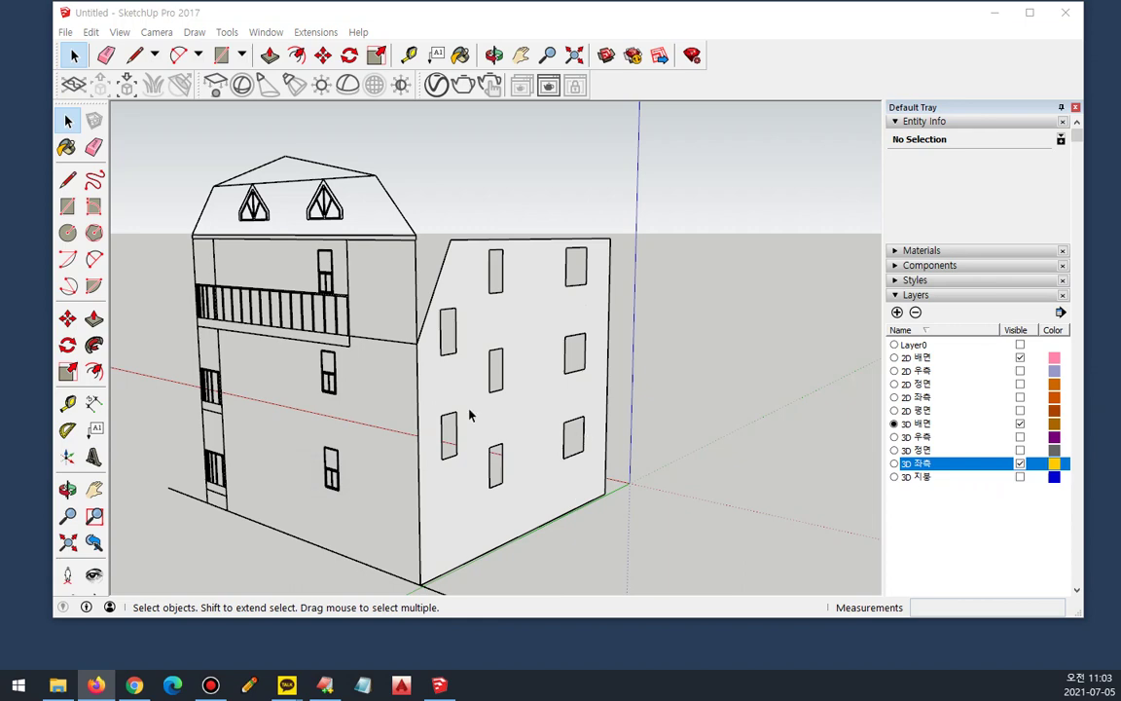
mouse_move(469, 416)
middle_down()
mouse_move(400, 386)
mouse_move(590, 403)
mouse_move(592, 413)
middle_up()
middle_drag(475, 442, 540, 394)
Step: Draw an 8950 by 6400 mm rectangle for the rear wall's lower part, from the slope's start at the shared corner to the ground line
click(67, 206)
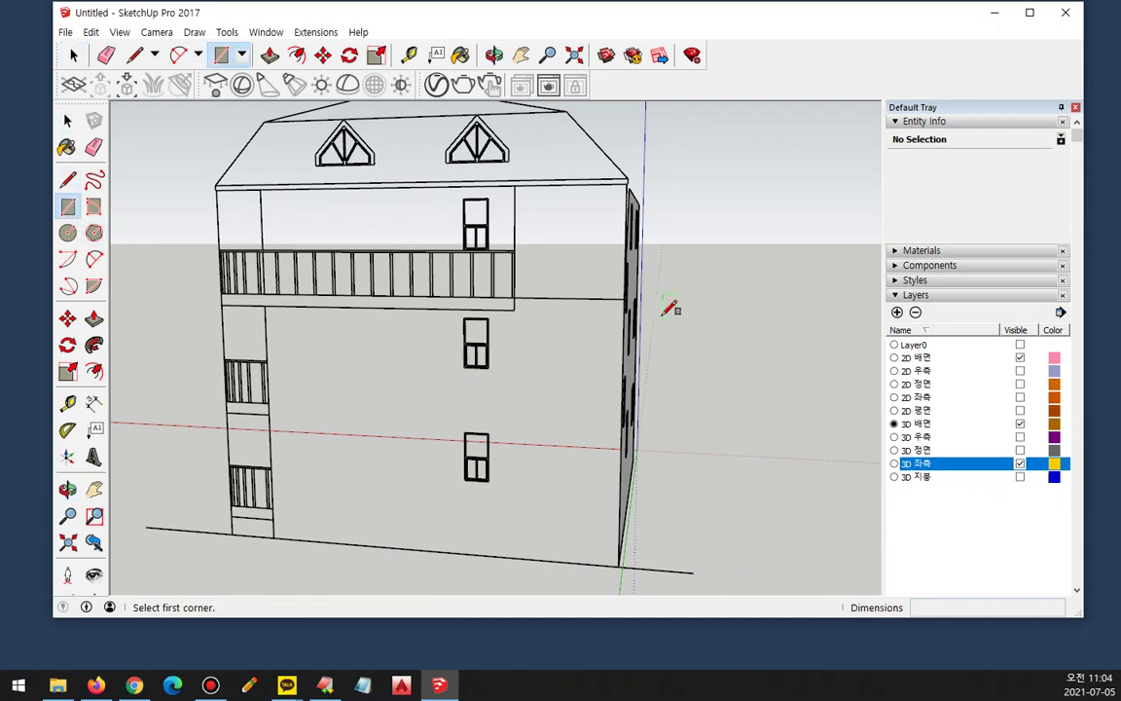
middle_drag(624, 298, 598, 389)
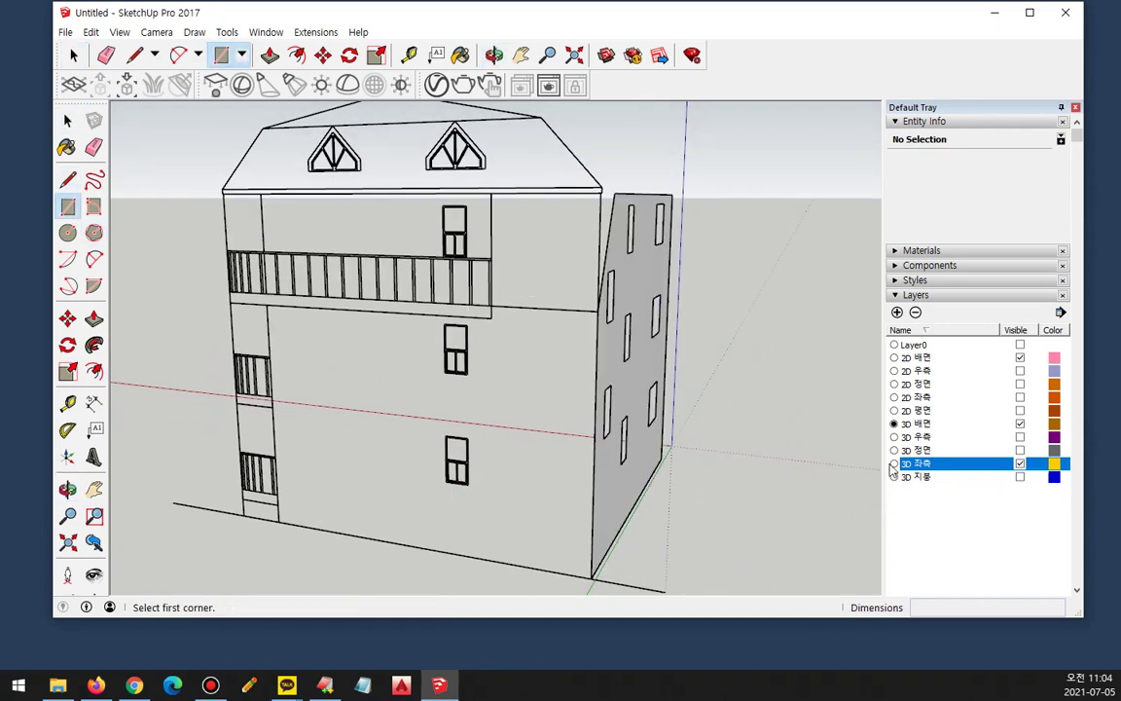
click(598, 312)
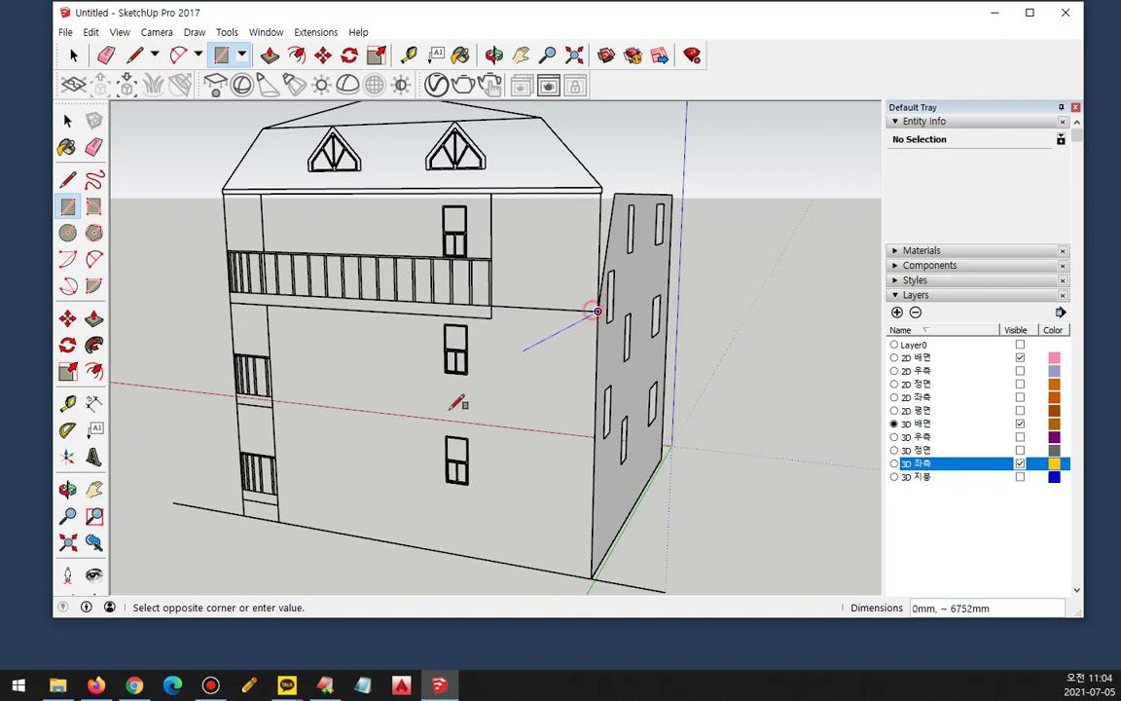
click(280, 519)
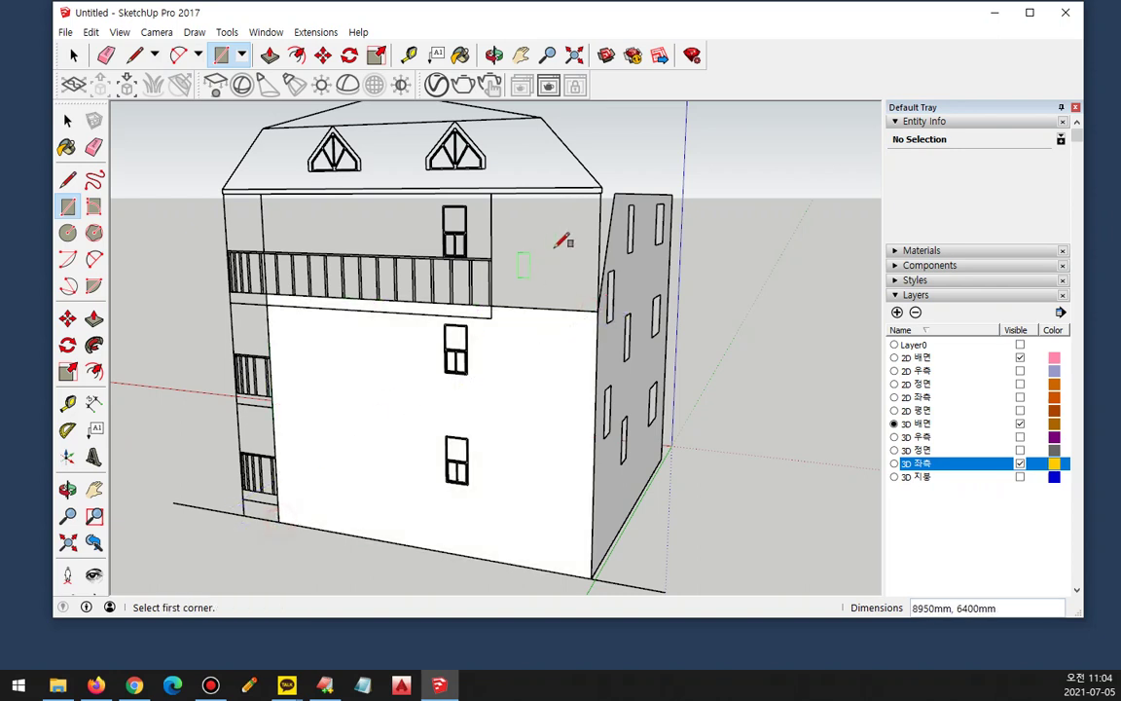
Step: Draw a 2550 mm wide rectangle above the lower rear wall, from the shared corner to the balcony's end and up to the eaves
scroll(487, 288, up, 2)
click(484, 314)
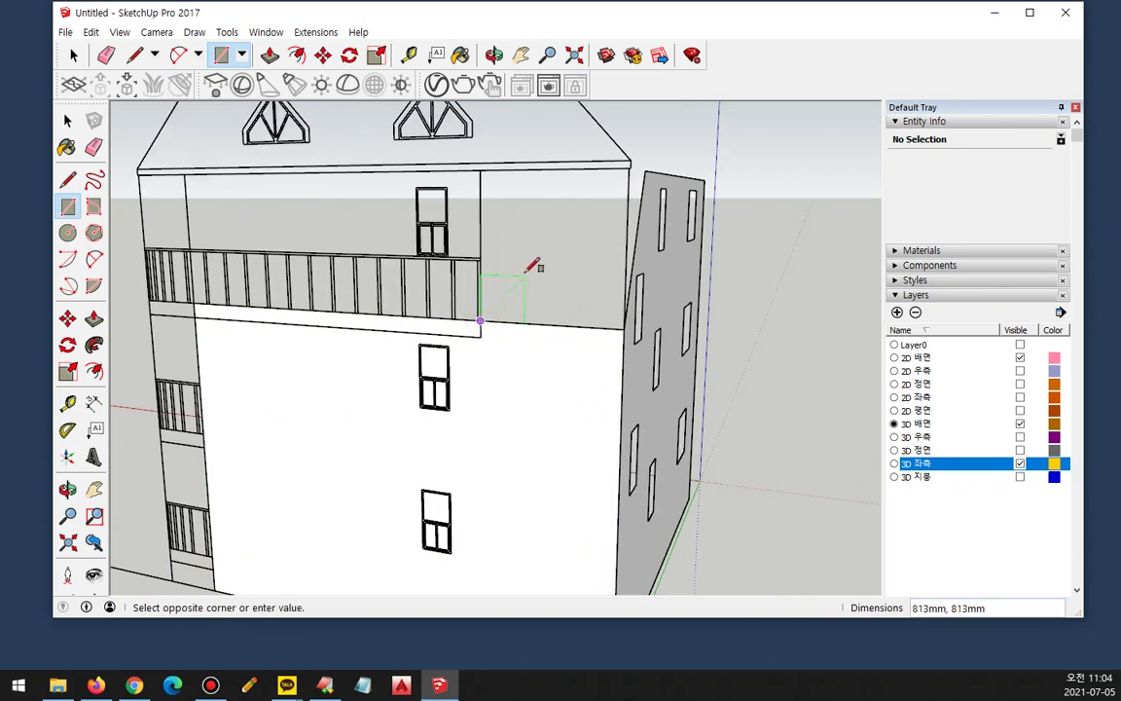
click(619, 327)
click(624, 327)
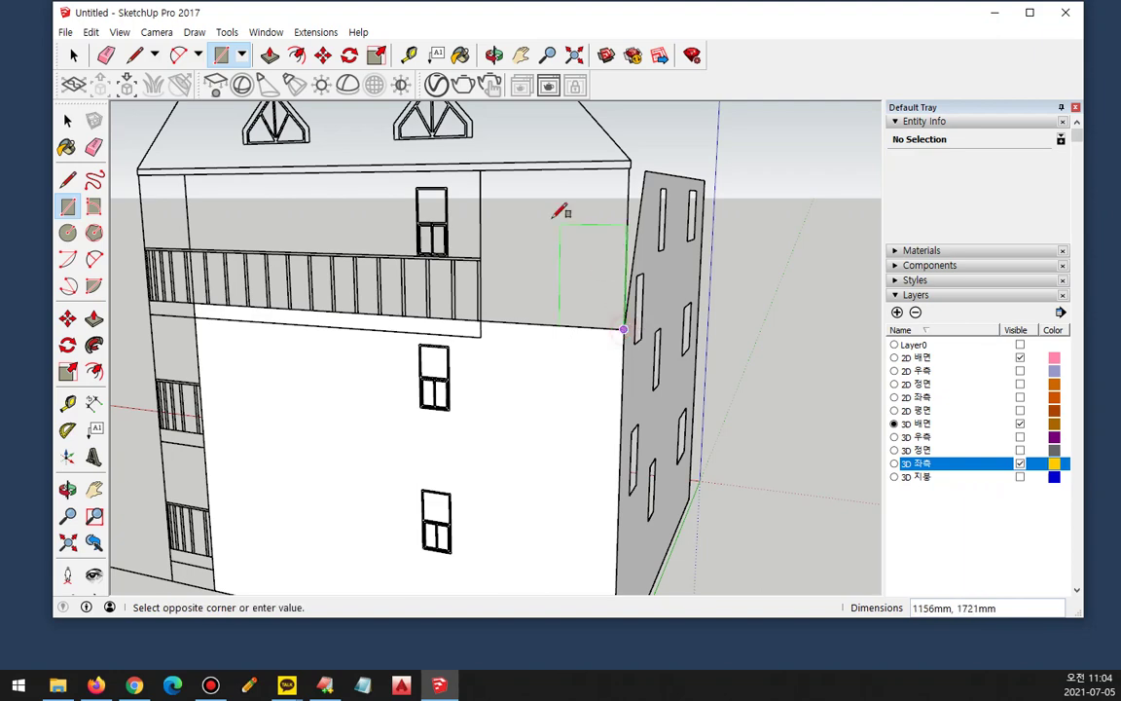
click(482, 169)
mouse_move(491, 171)
middle_down()
mouse_move(533, 298)
mouse_move(533, 385)
middle_up()
mouse_move(516, 470)
mouse_down()
mouse_move(463, 412)
mouse_move(547, 381)
mouse_move(527, 450)
mouse_up()
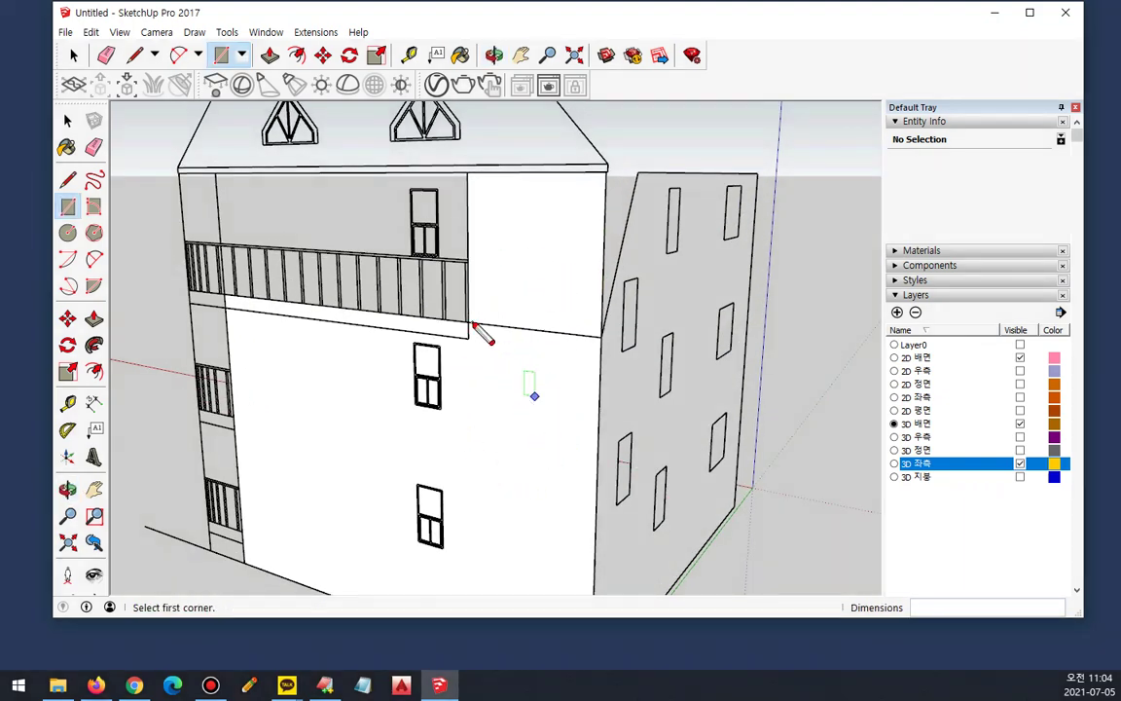
mouse_move(465, 321)
mouse_down()
mouse_move(589, 329)
mouse_move(465, 321)
mouse_up()
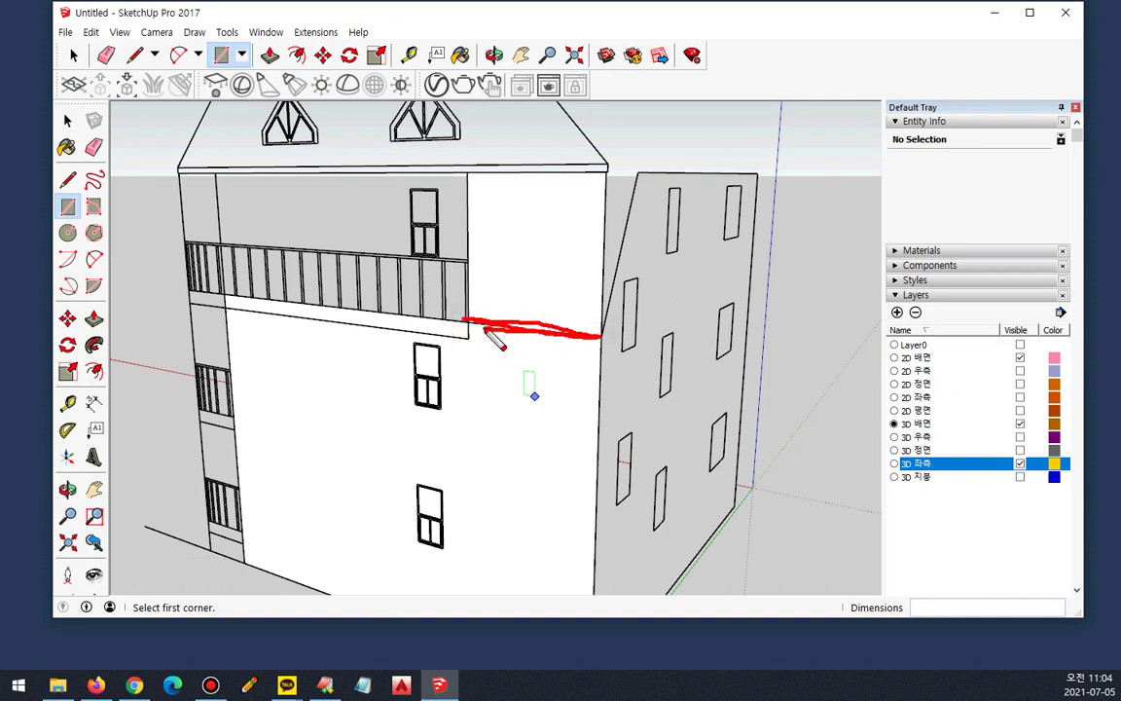
mouse_move(494, 500)
mouse_down()
mouse_move(348, 393)
mouse_move(467, 478)
mouse_up()
mouse_move(524, 259)
mouse_down()
mouse_move(533, 215)
mouse_move(491, 200)
mouse_move(467, 212)
mouse_move(536, 217)
mouse_up()
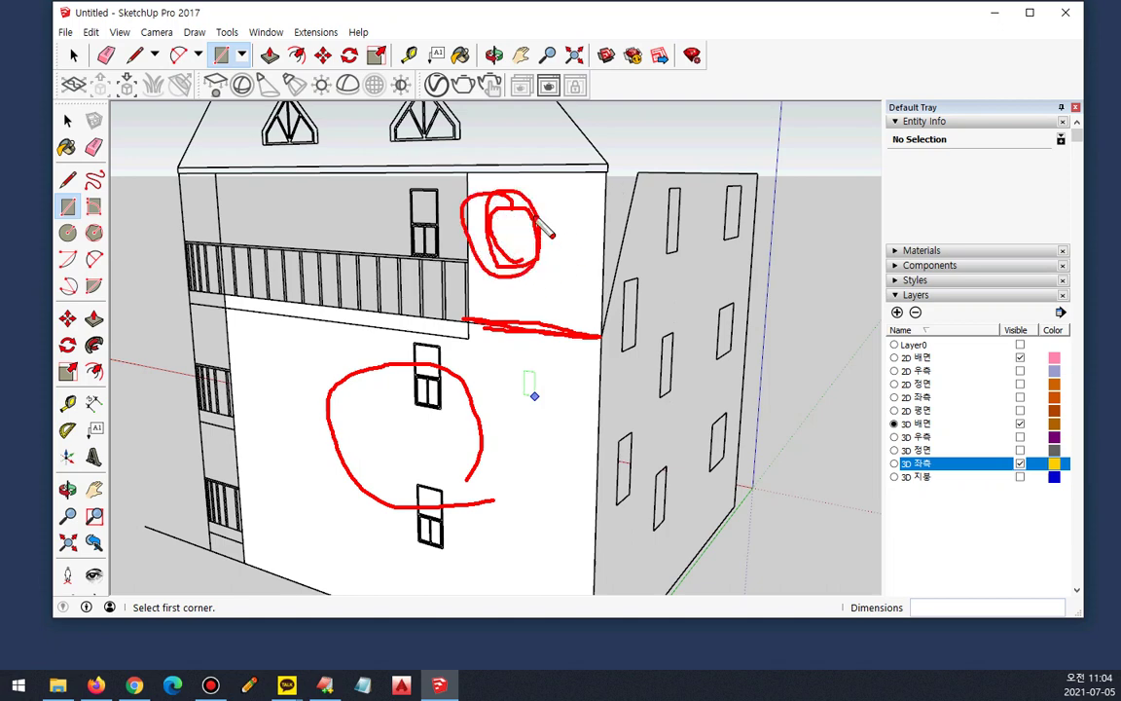
key(Escape)
Step: Move the upper rectangle's top edge 1300 mm inward to the left-side wall's upper corner, so the face follows the wall's slope
middle_drag(629, 192, 581, 201)
key(r)
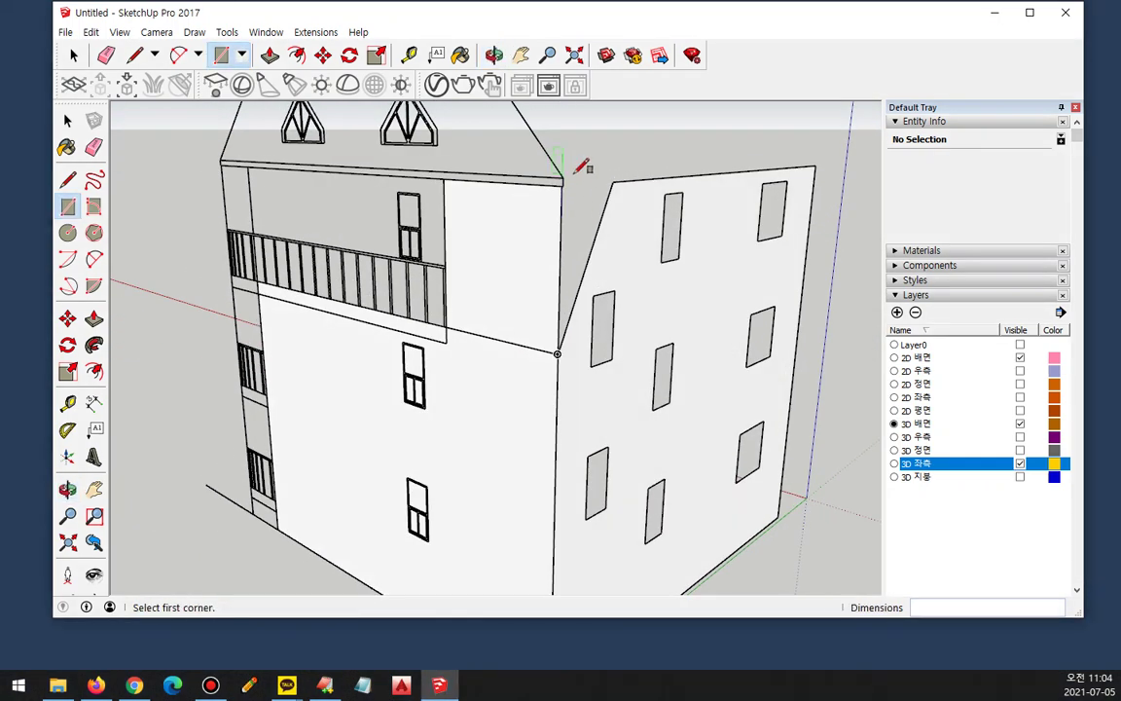
key(m)
key(space)
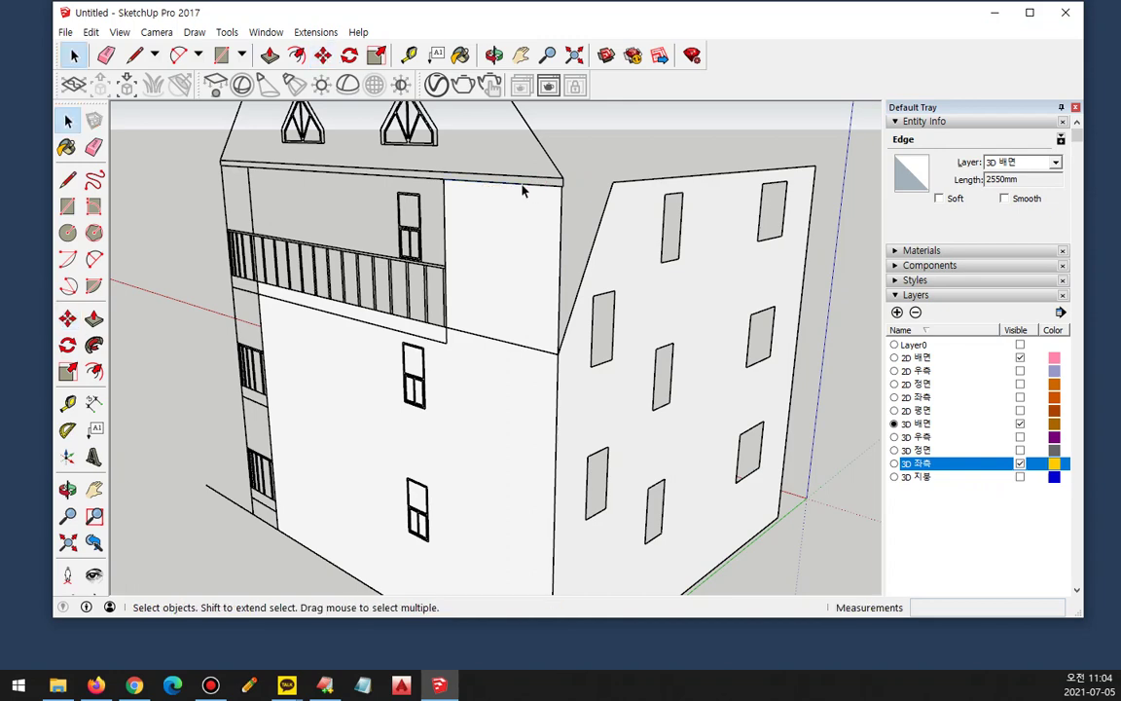
click(521, 190)
key(m)
scroll(653, 152, up, 3)
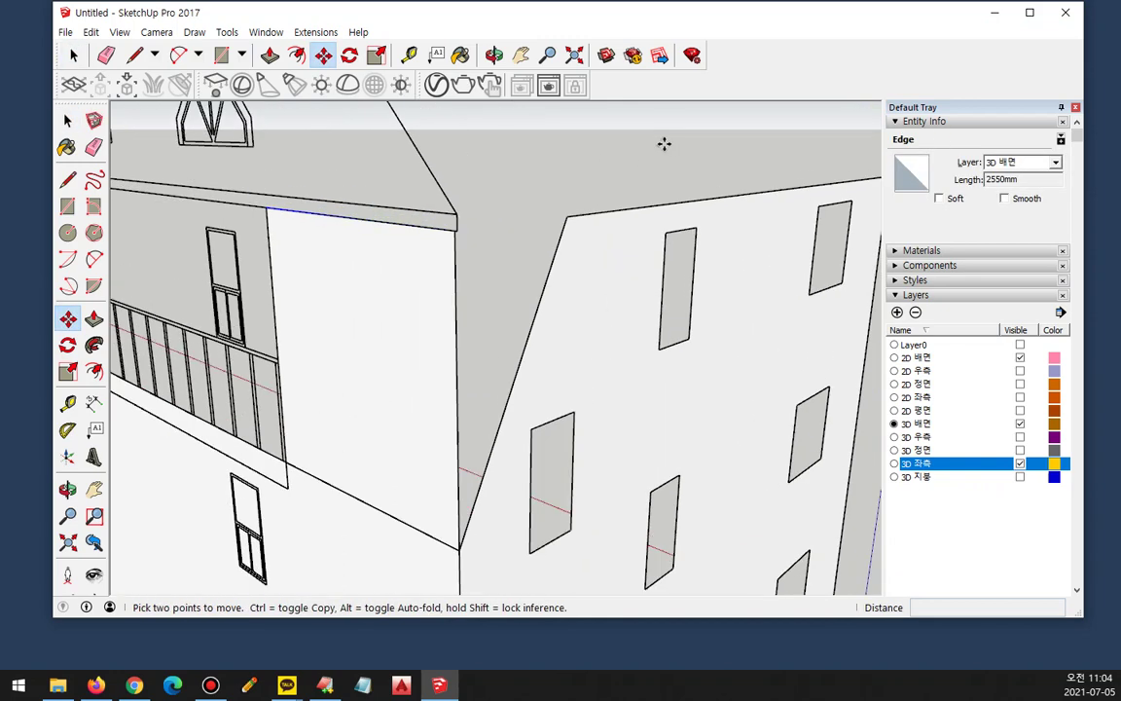
click(454, 228)
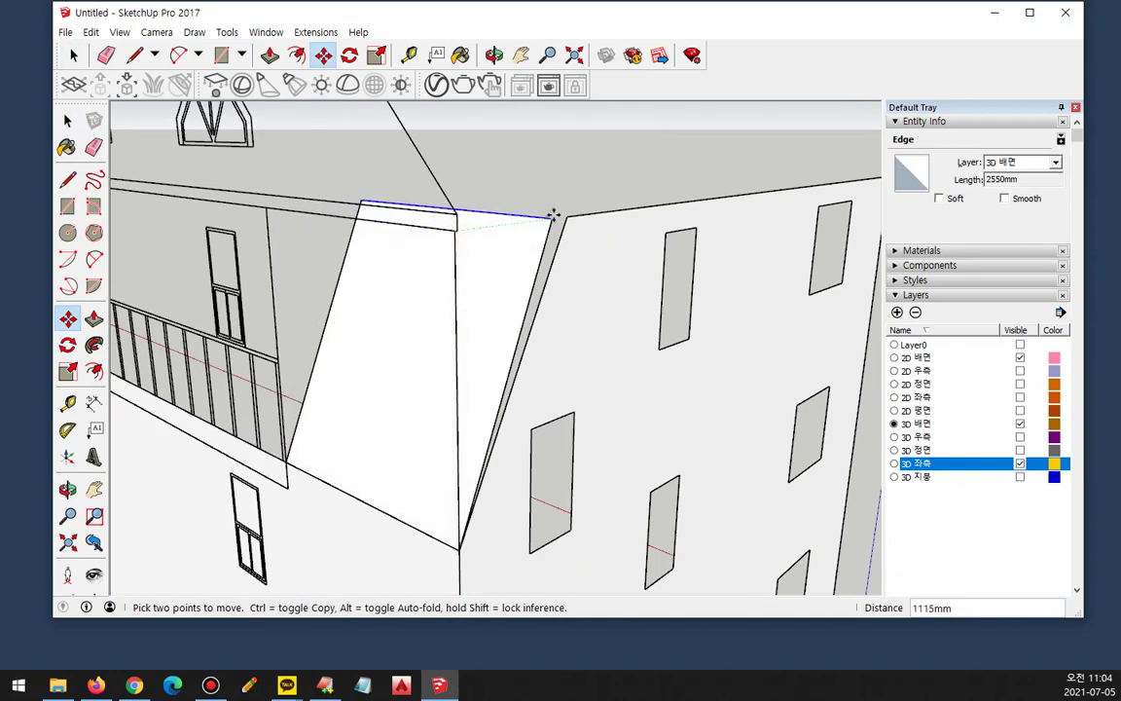
click(568, 214)
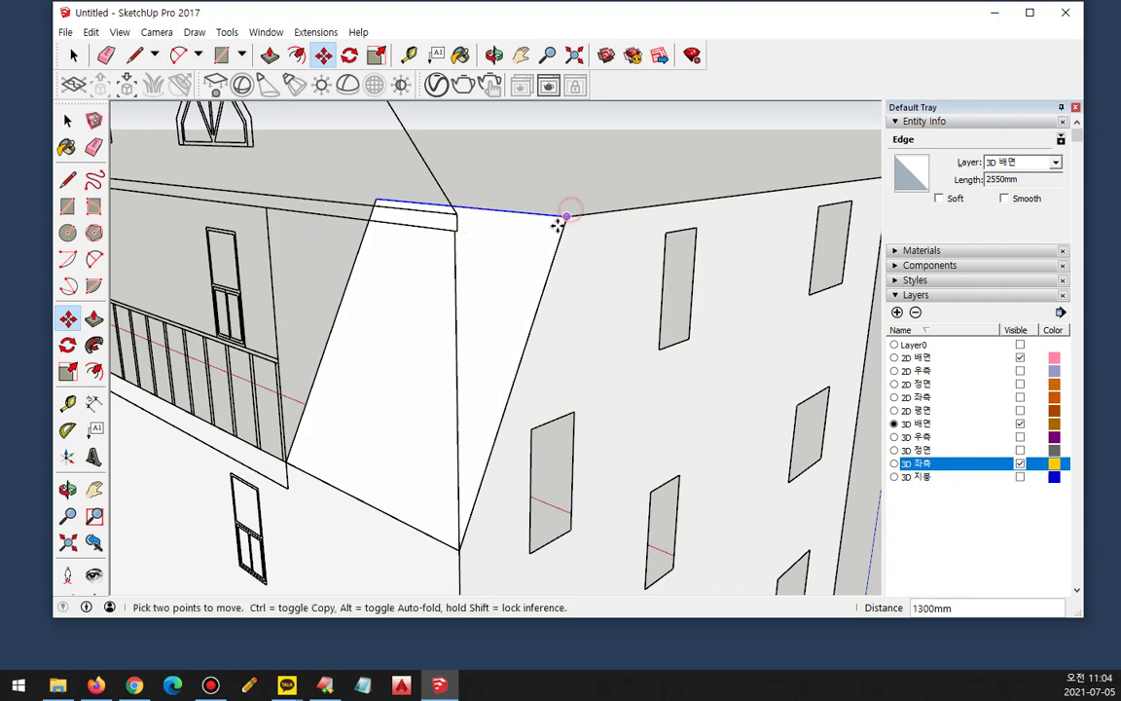
key(space)
middle_drag(258, 320, 506, 370)
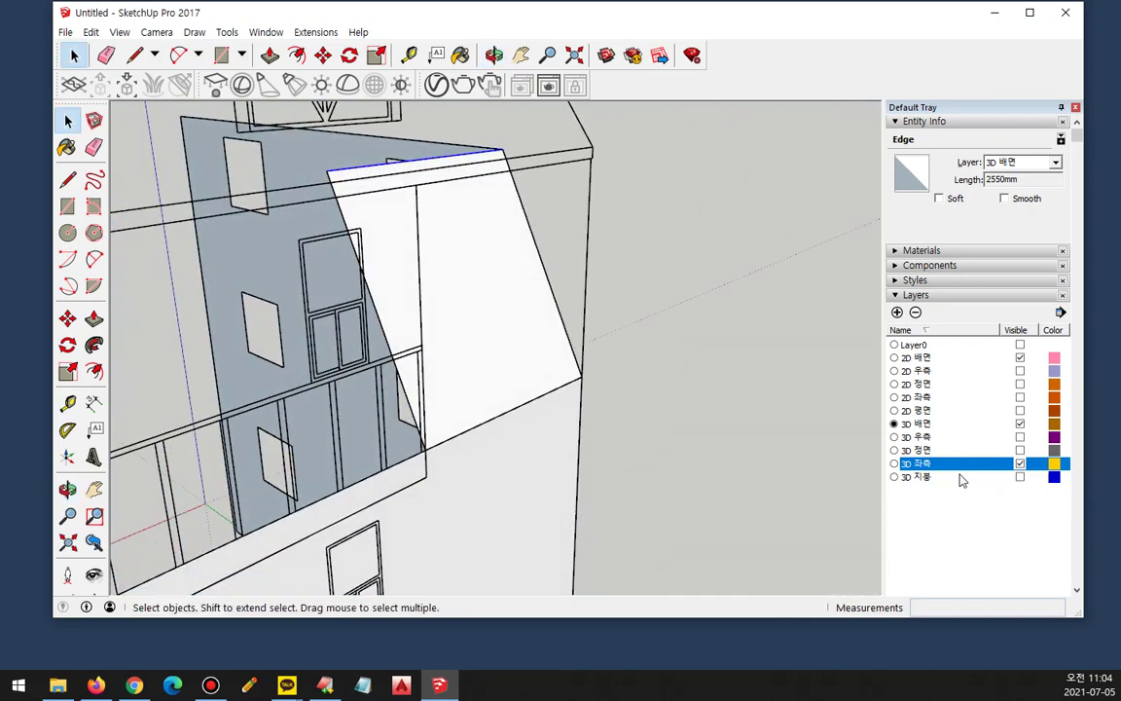
middle_drag(419, 294, 505, 251)
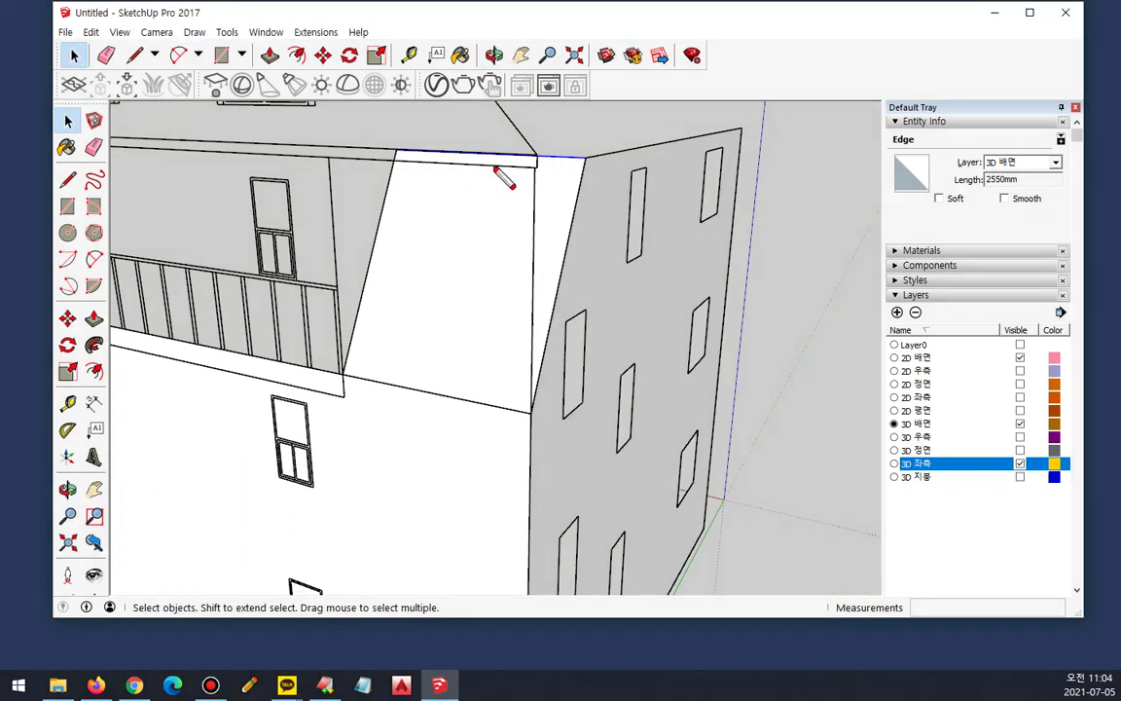
drag(492, 156, 384, 206)
drag(572, 191, 419, 290)
drag(526, 283, 428, 357)
drag(753, 393, 697, 436)
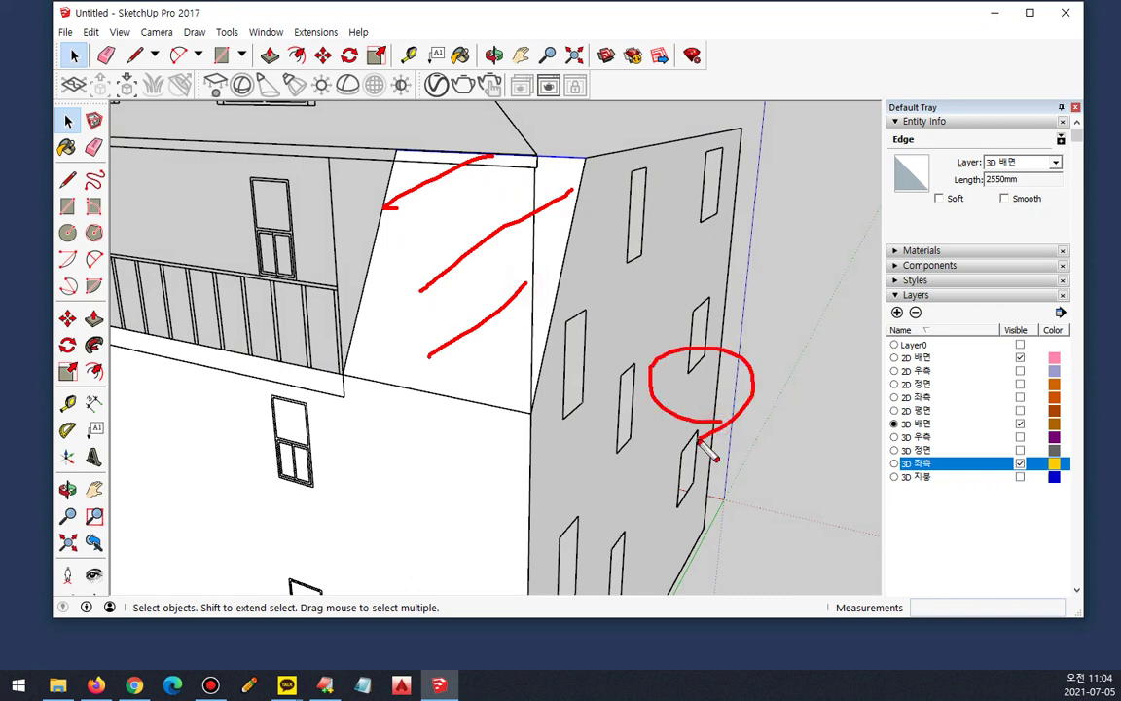
drag(517, 166, 579, 252)
drag(413, 151, 475, 355)
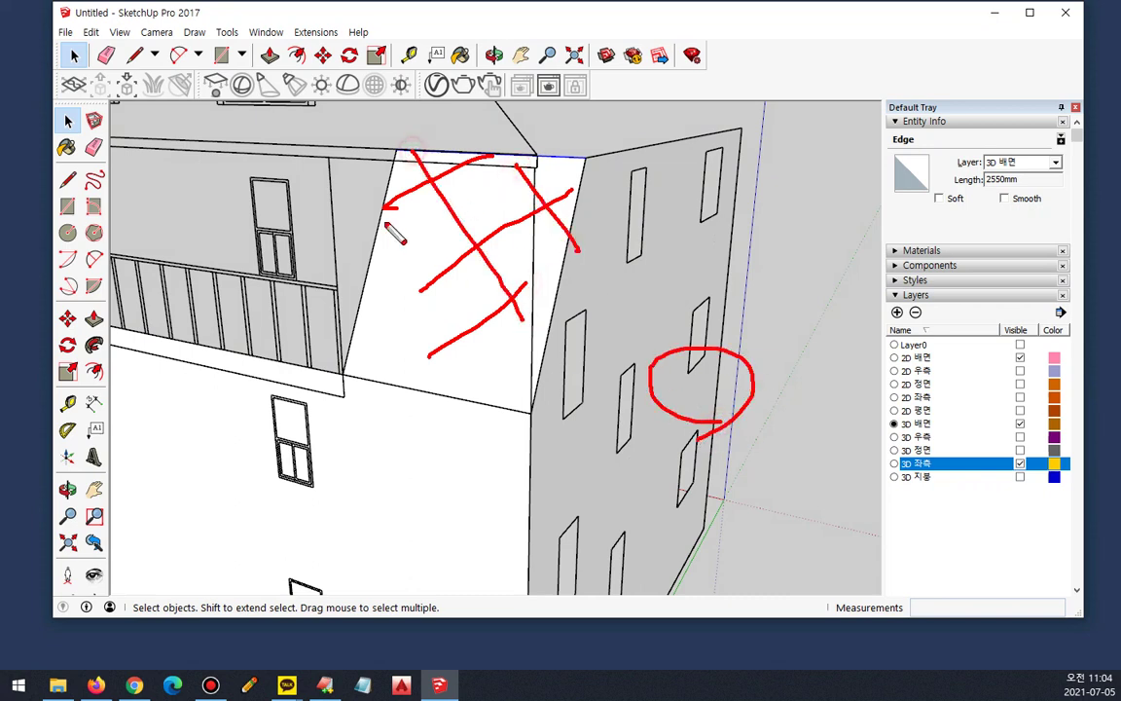
drag(389, 224, 525, 319)
key(Escape)
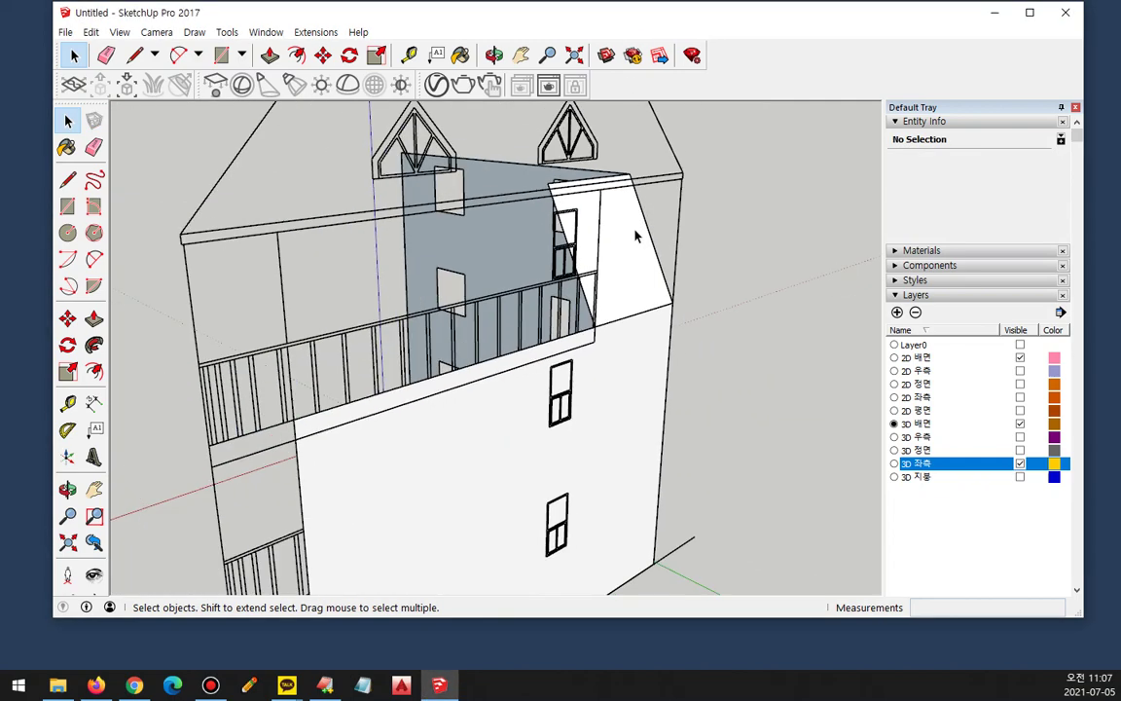
Step: Hide the 3D 좌측 and 2D 배면 layers so only the 3D 배면 geometry is shown
middle_drag(571, 206, 707, 279)
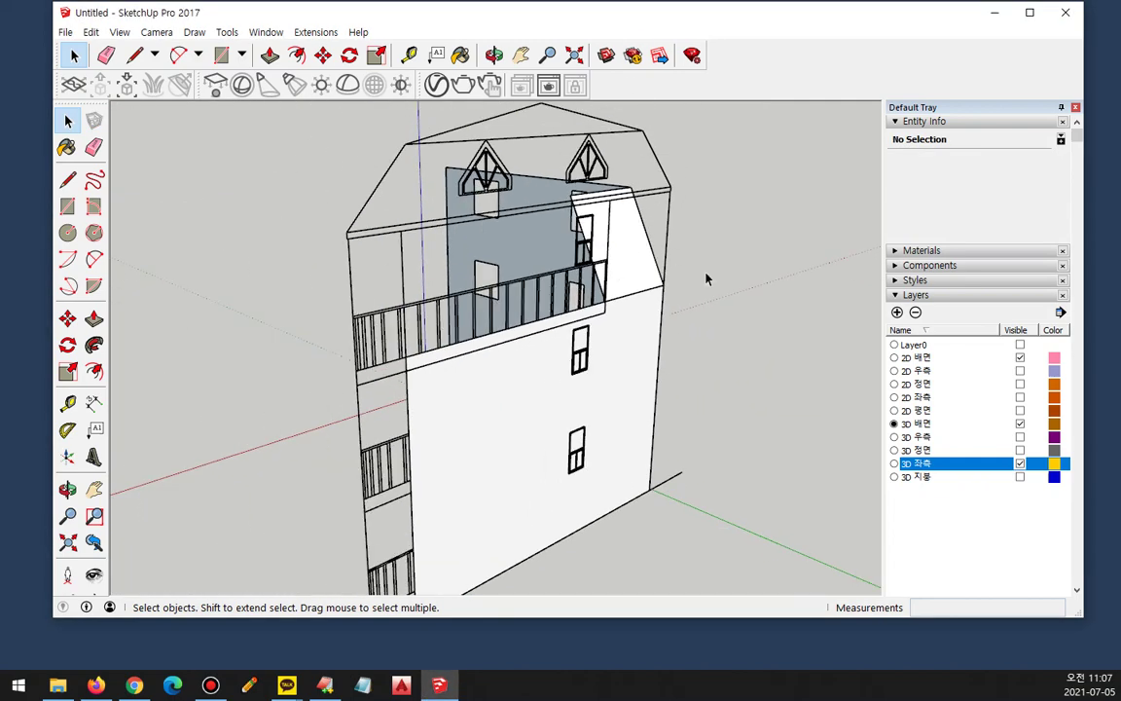
click(1019, 464)
click(1020, 357)
middle_drag(721, 325, 760, 396)
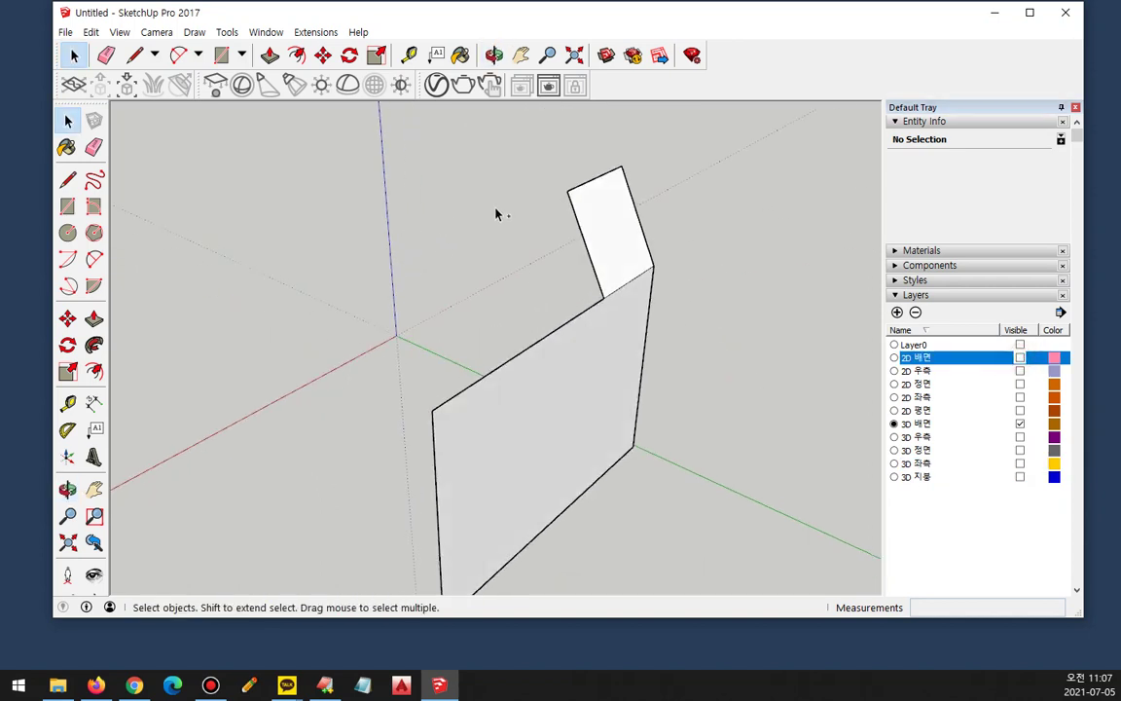
mouse_move(568, 192)
mouse_down()
mouse_move(562, 277)
mouse_move(608, 298)
mouse_up()
key(Escape)
Step: Draw a vertical rectangle across the sloped panel's inner edge and remove the half outside the slope, leaving a triangular side wall
scroll(620, 282, up, 3)
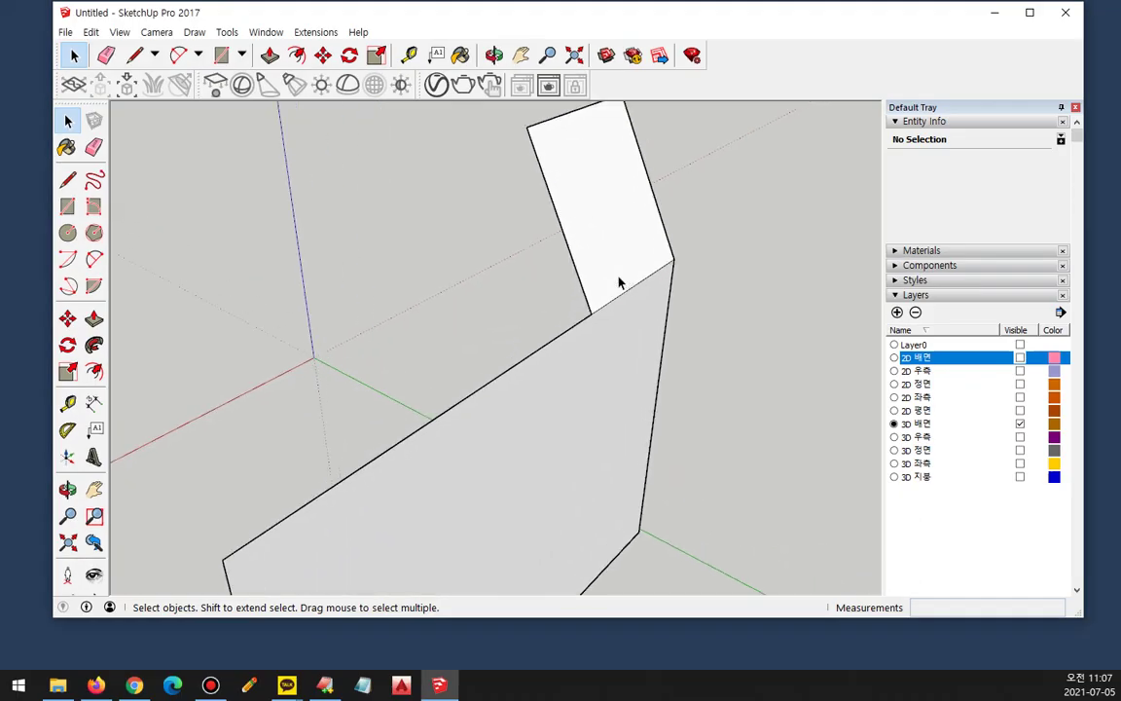
middle_drag(618, 283, 566, 290)
key(r)
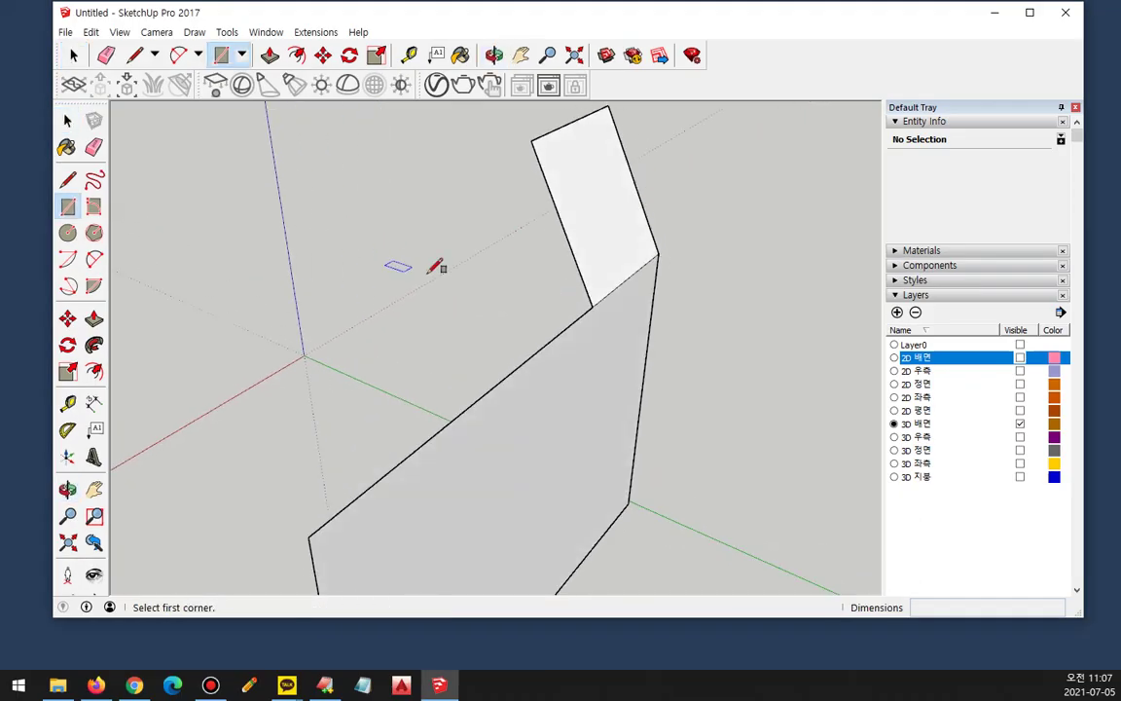
click(592, 306)
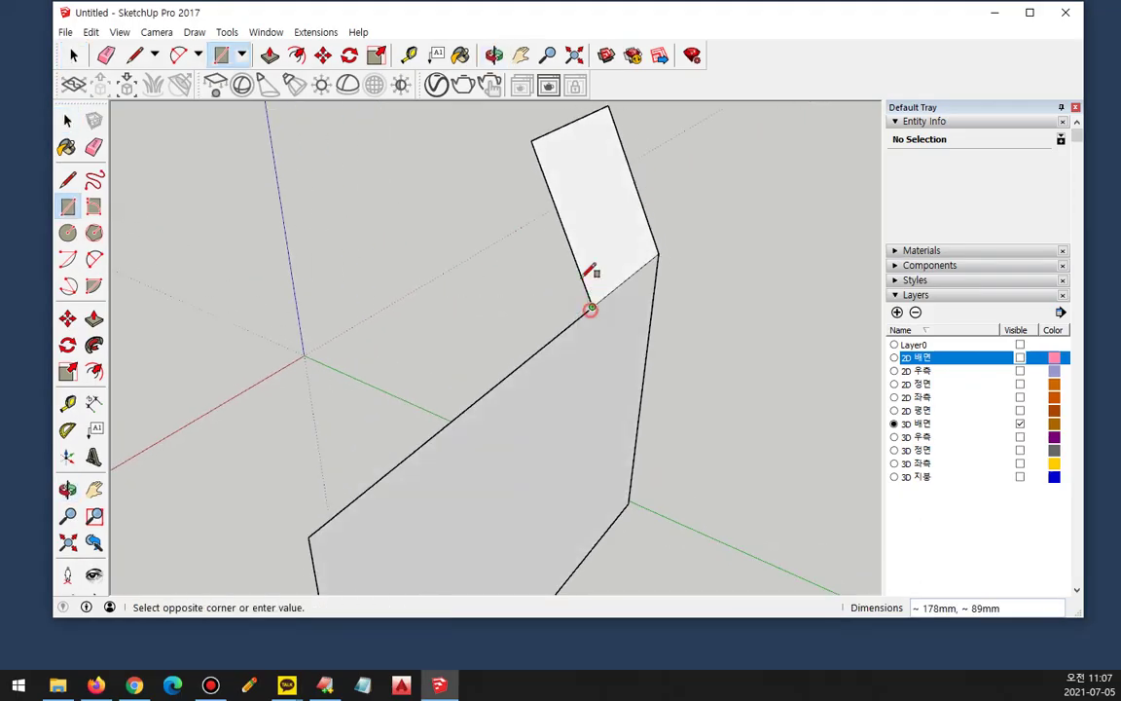
click(537, 142)
middle_drag(531, 151, 110, 201)
key(r)
key(space)
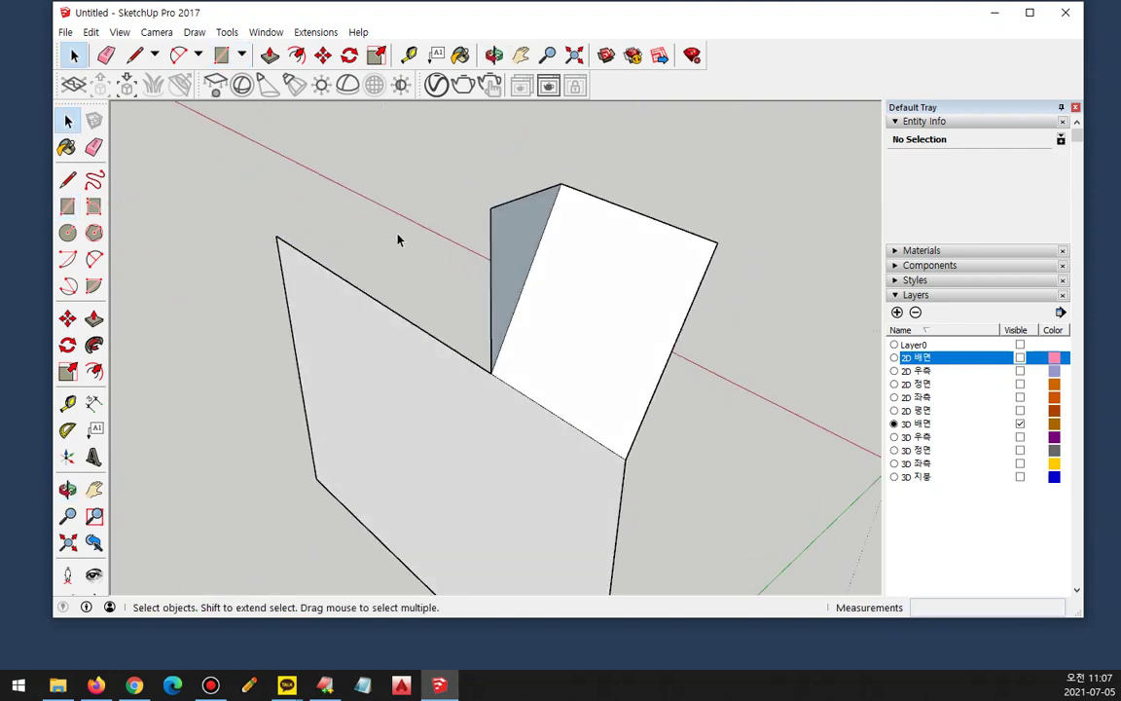
middle_drag(473, 230, 458, 376)
Step: Draw a 6400 x 1300 mm horizontal rectangle for the balcony floor, from the wall's top corner to the triangular side wall
click(68, 206)
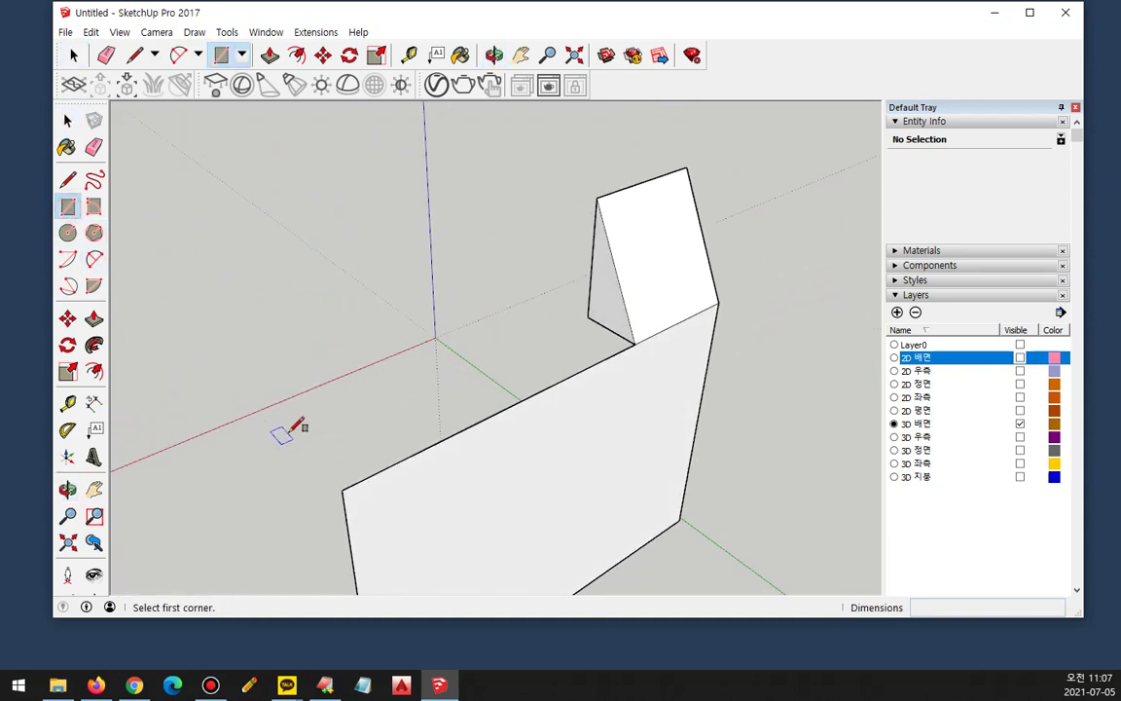
click(341, 490)
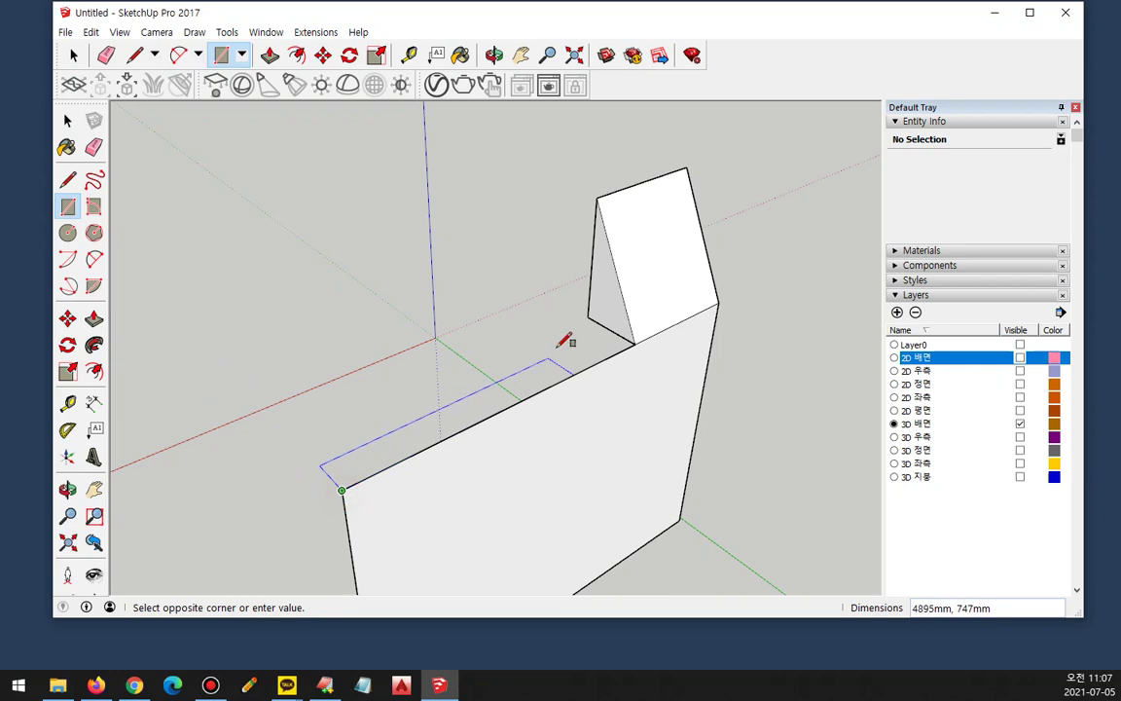
click(590, 309)
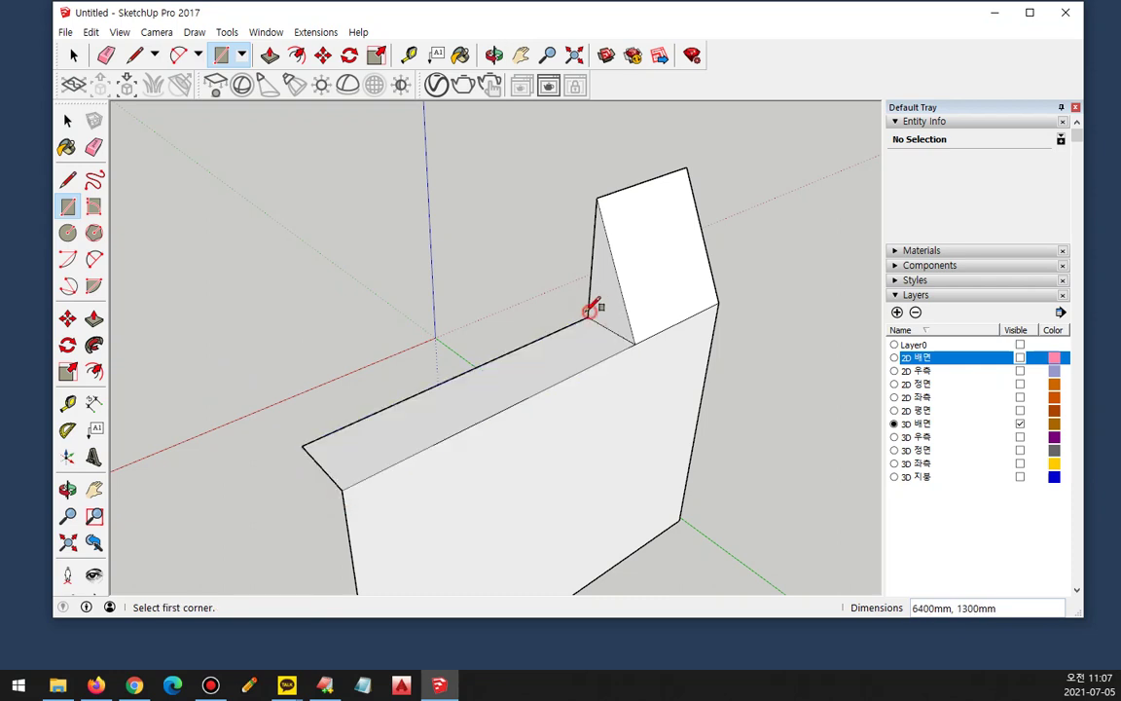
Step: Draw a vertical rectangle for the recessed wall, from the balcony floor's free back corner to the sloped panel's top inner corner
click(301, 446)
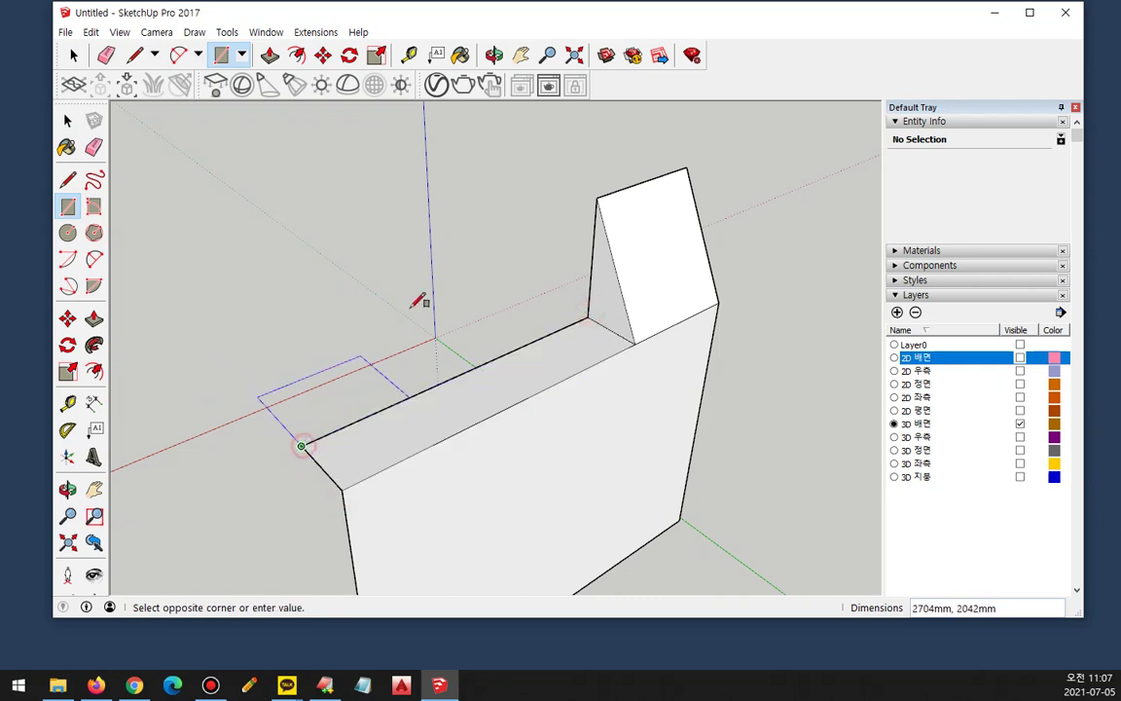
click(596, 199)
key(o)
mouse_move(226, 410)
mouse_down()
mouse_move(278, 310)
mouse_move(275, 333)
mouse_move(368, 353)
mouse_move(218, 420)
mouse_up()
key(r)
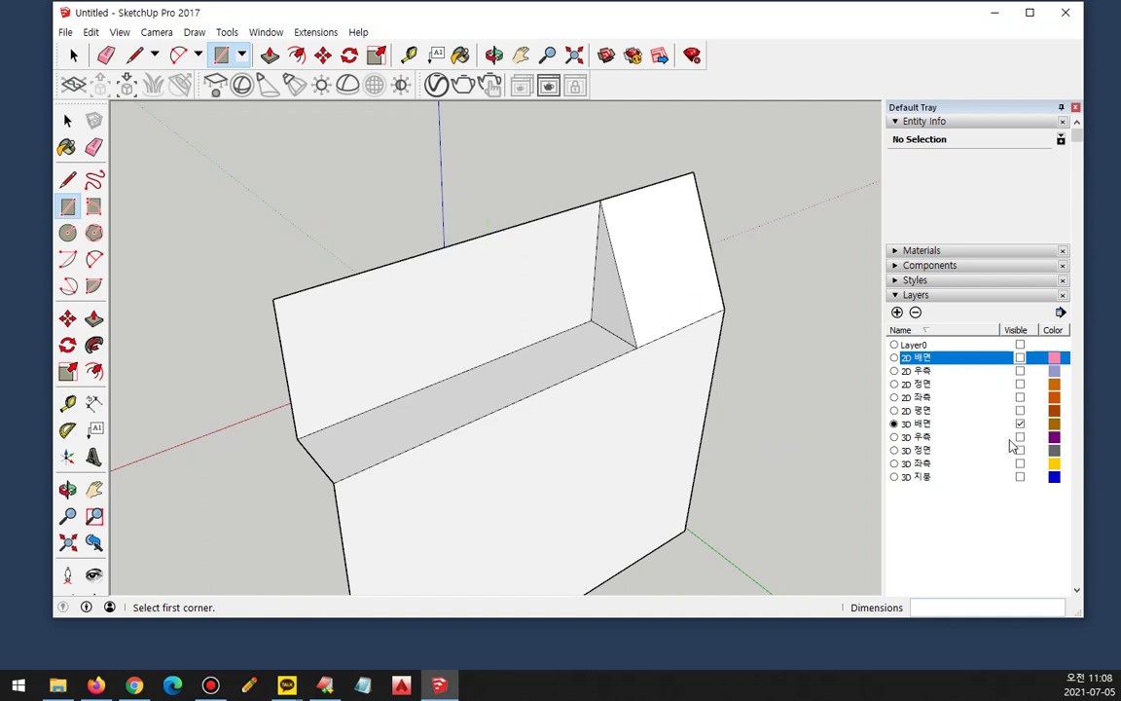
Step: Show the 2D 배면 layer and trace the top-floor window's outer frame with a 600 x 1200 mm rectangle
click(1020, 357)
middle_drag(780, 380, 400, 325)
scroll(526, 224, up, 5)
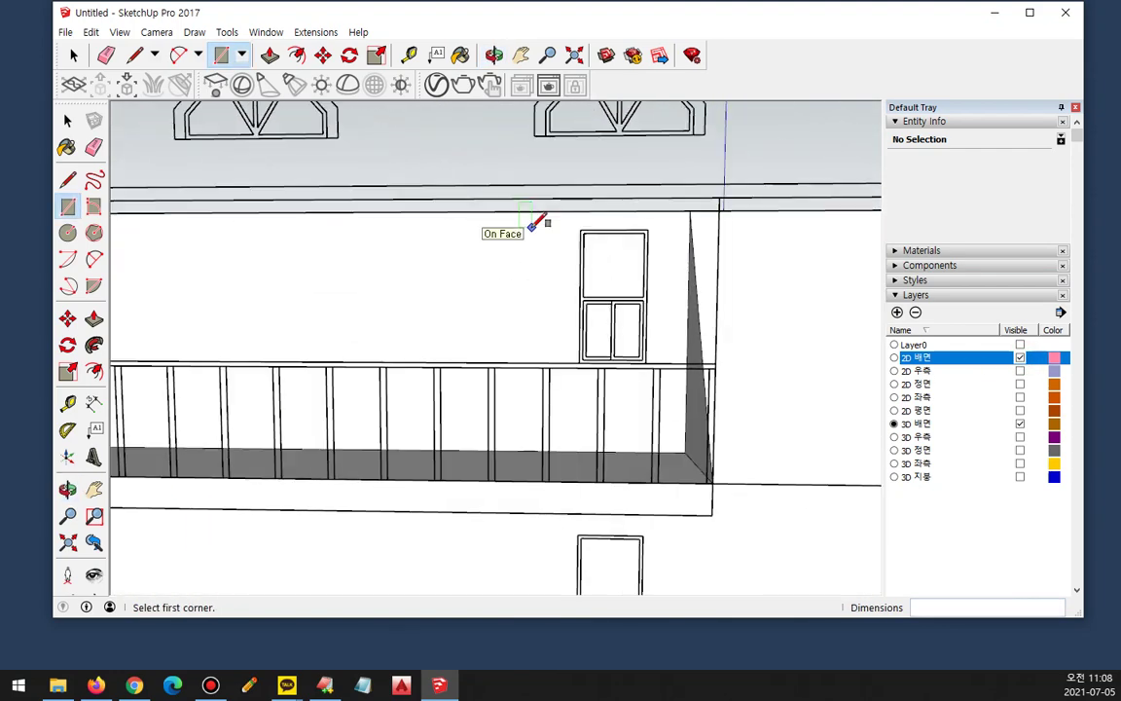
shift+middle_drag(618, 262, 497, 205)
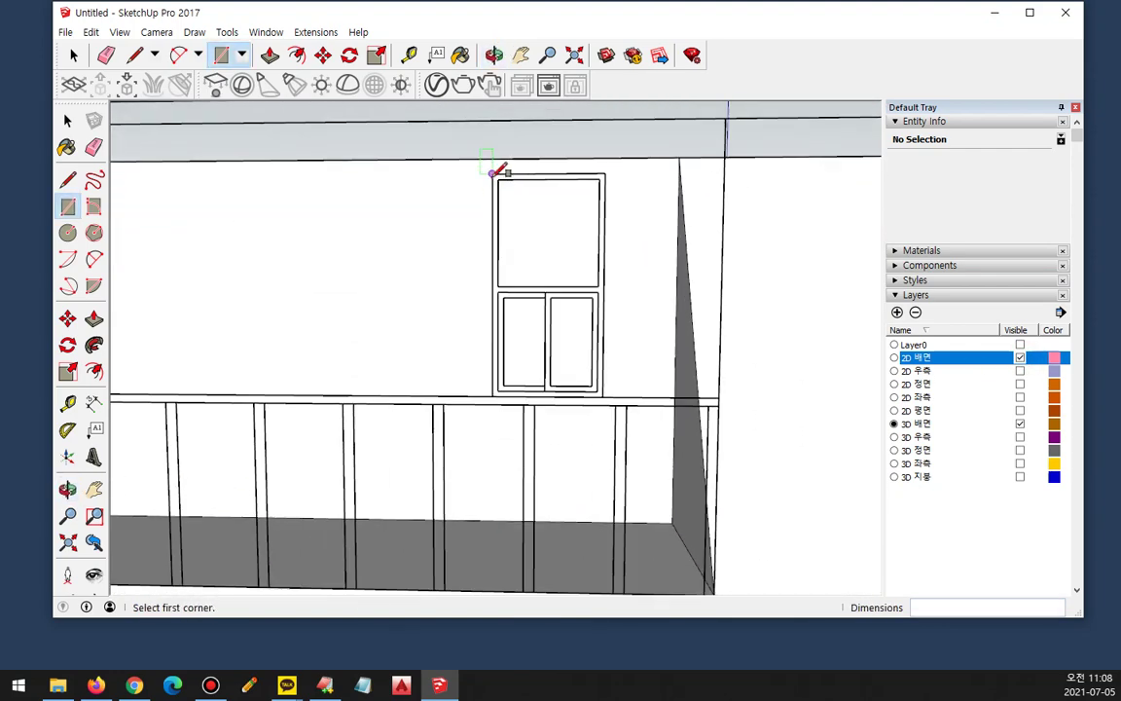
click(492, 174)
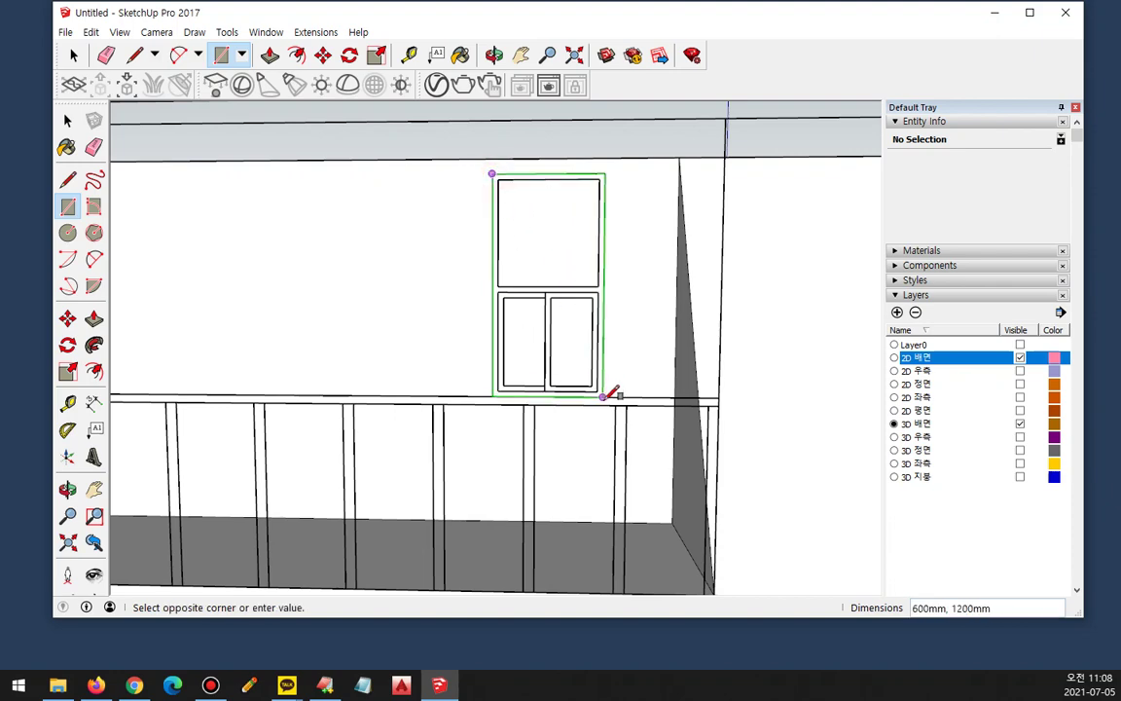
click(604, 395)
Step: Move the top-floor window face 1300 mm back onto the recessed wall and delete it to cut an opening
middle_drag(341, 247, 645, 376)
key(space)
click(583, 257)
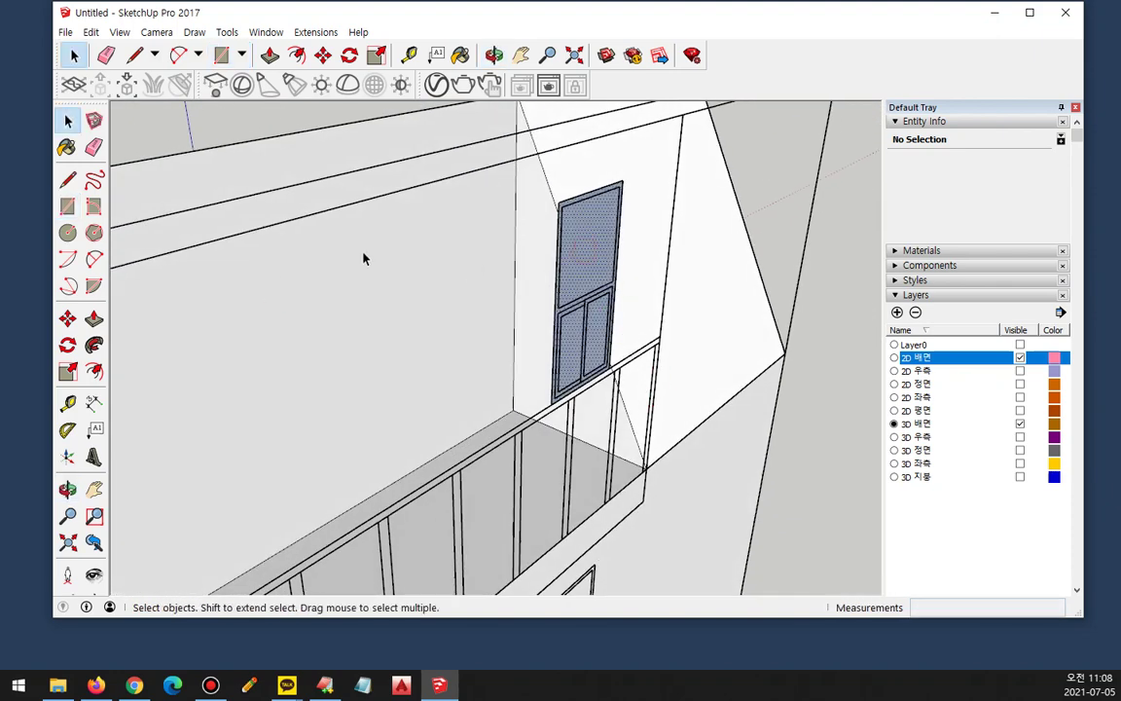
click(68, 319)
click(555, 202)
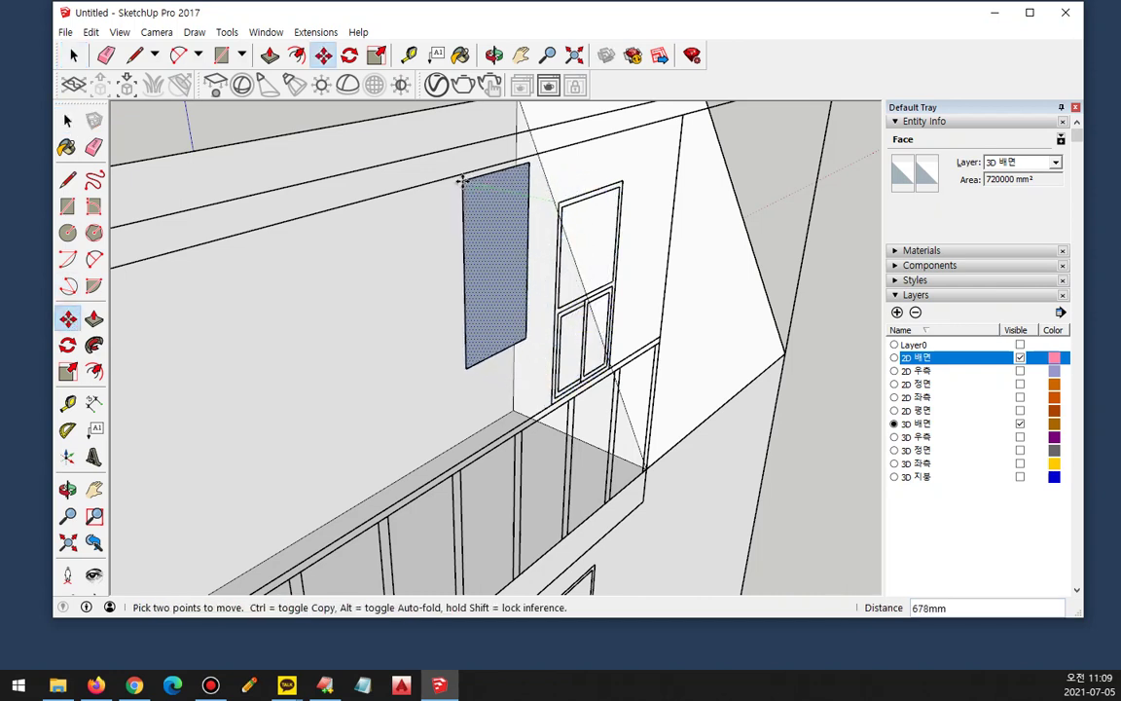
click(412, 145)
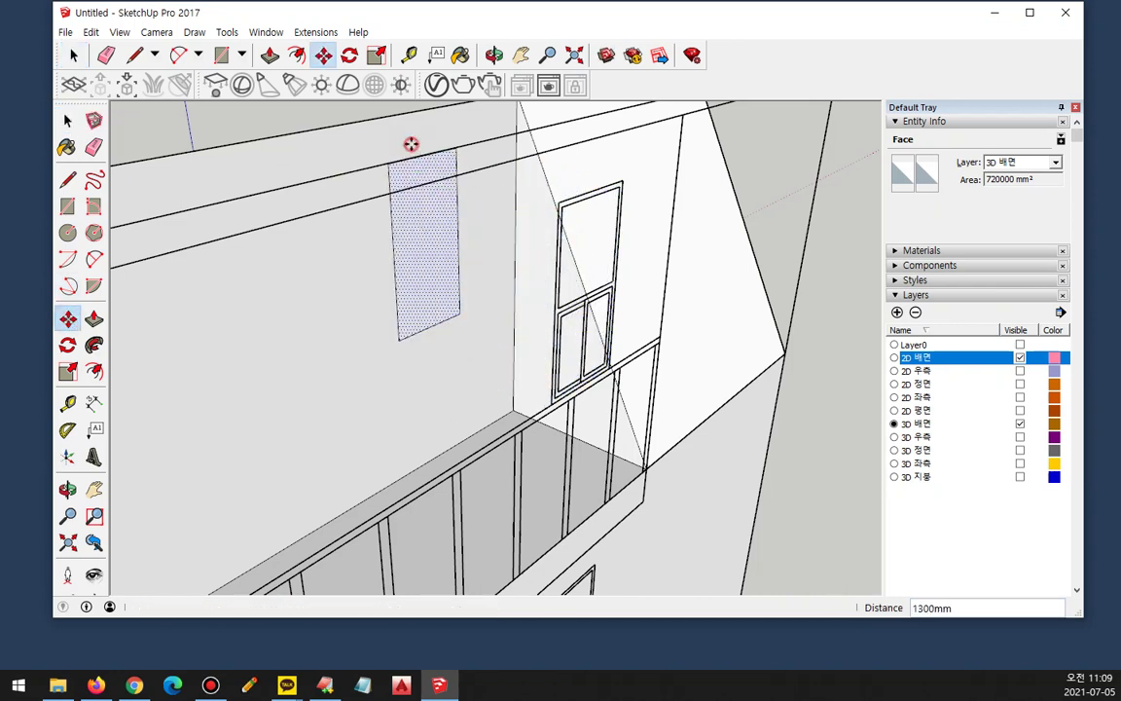
key(space)
key(Delete)
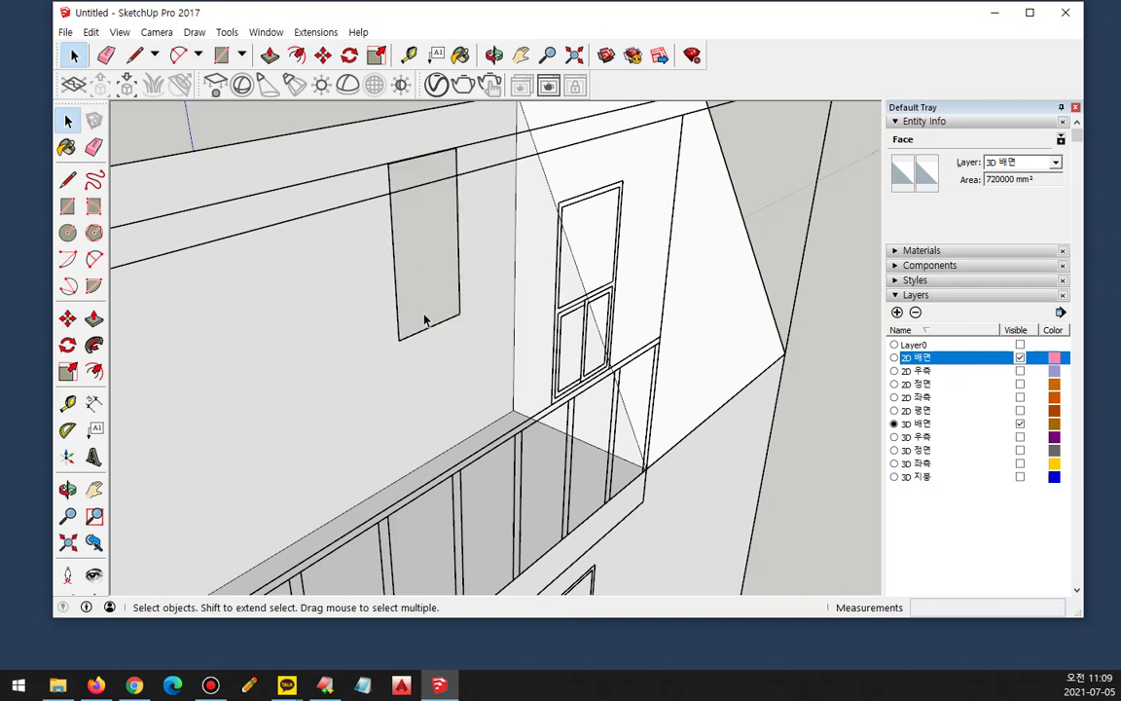
Step: Undo the deletion and the move of the top-floor window face
scroll(399, 299, down, 1)
mouse_move(428, 335)
mouse_down()
mouse_move(363, 320)
mouse_move(410, 340)
mouse_up()
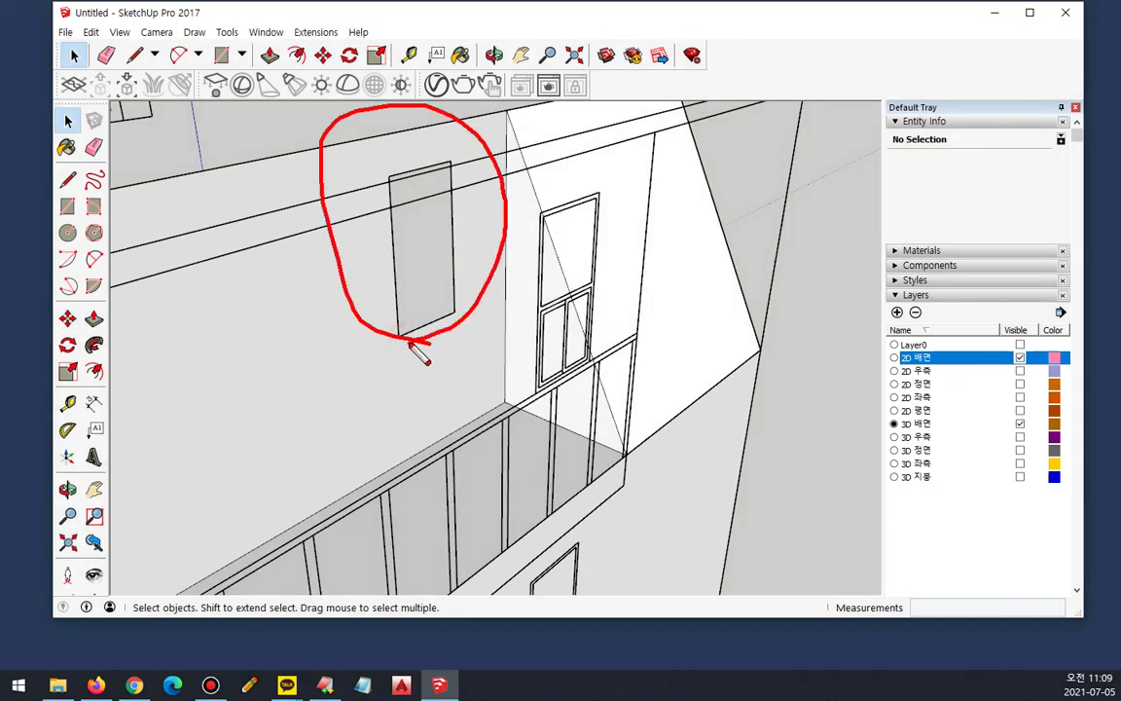
key(Escape)
key(ctrl+z)
key(ctrl+z)
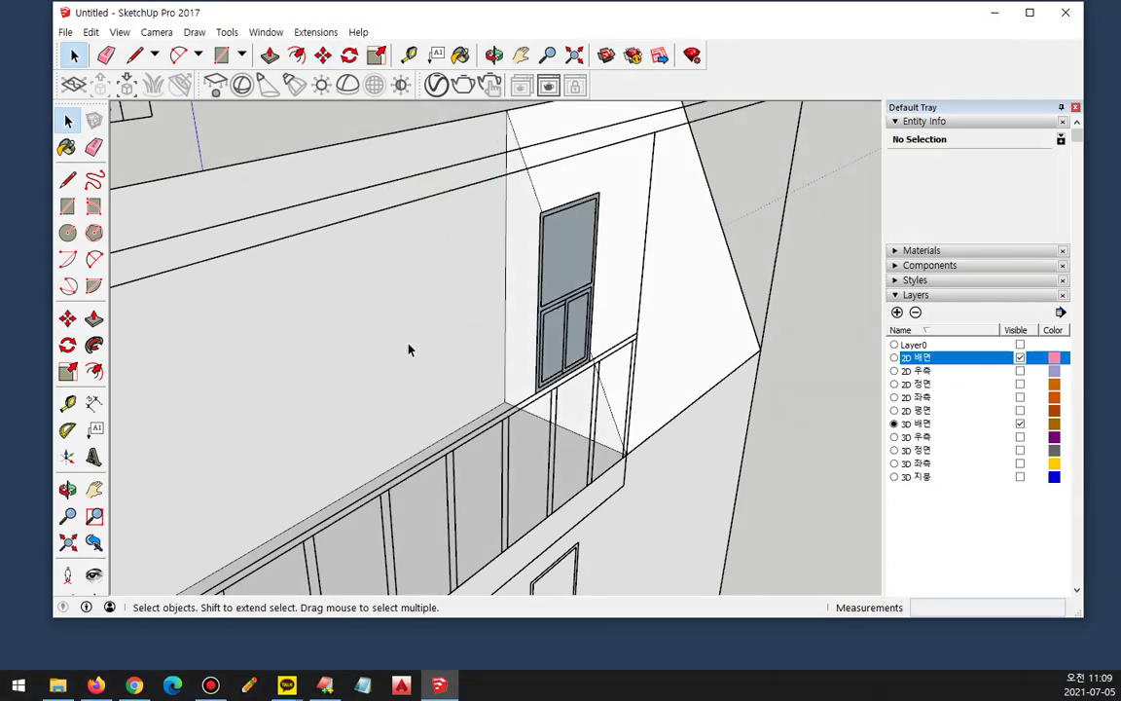
Step: Trace the outer frames of the two windows below the balcony with rectangles on the rear wall
middle_drag(639, 324, 471, 291)
key(r)
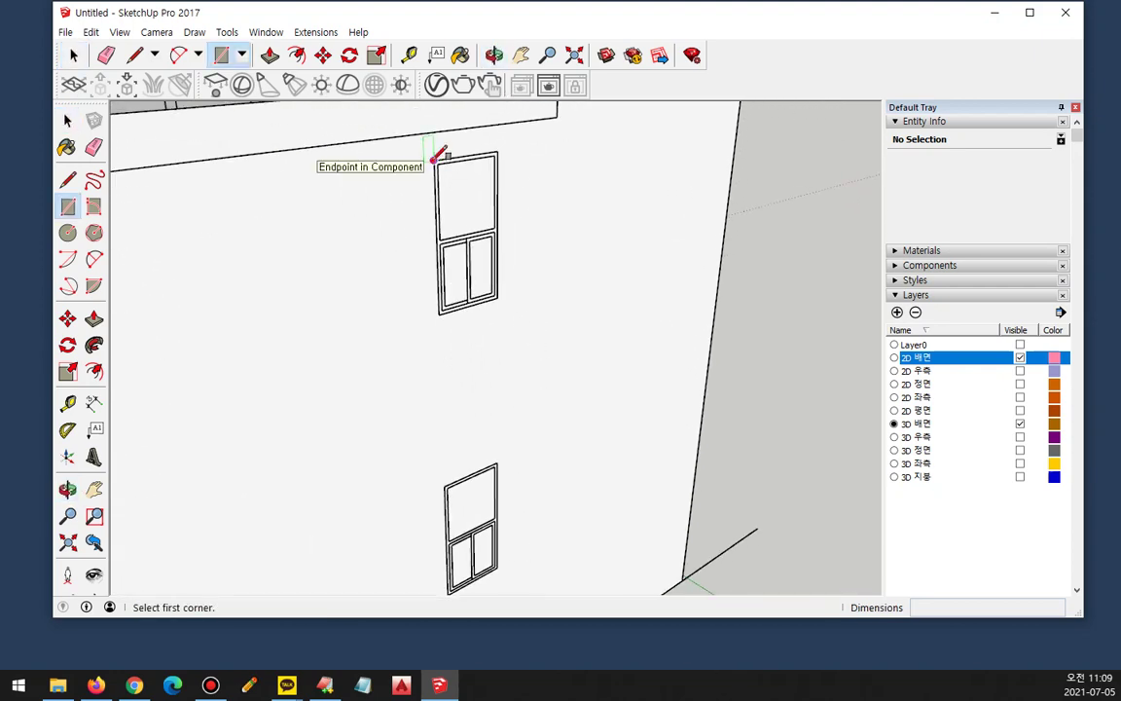
click(433, 160)
click(499, 297)
middle_drag(525, 360, 420, 293)
click(419, 303)
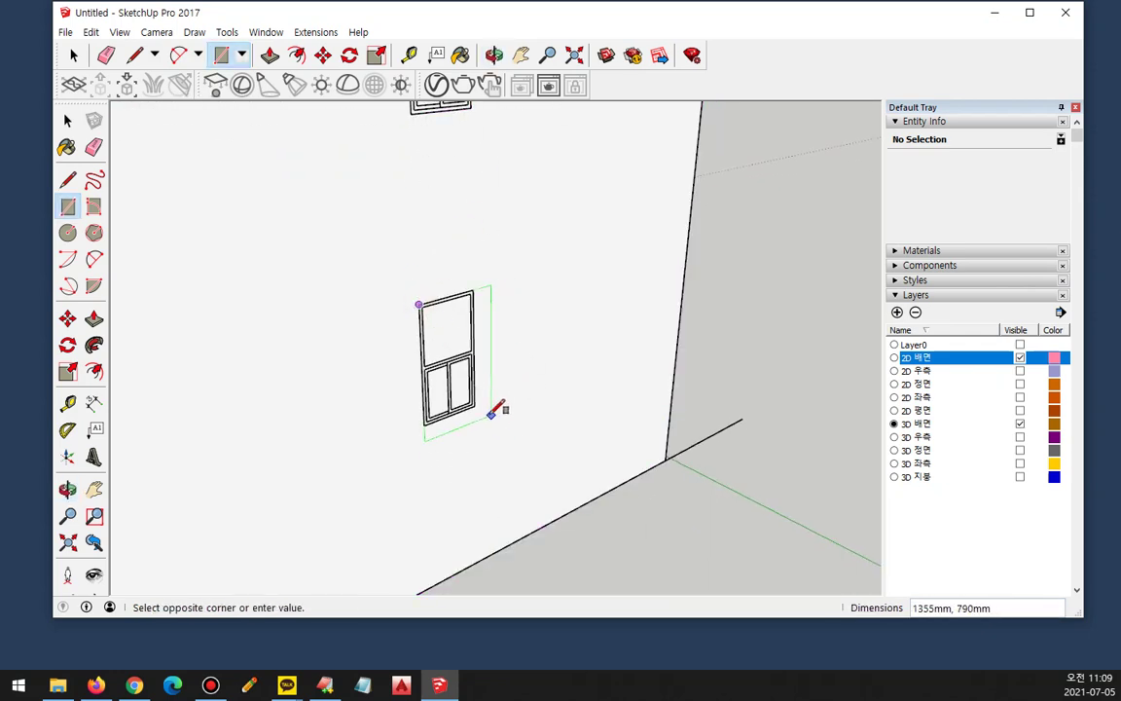
click(481, 397)
Step: Delete the faces inside the two traced lower windows to open them in the rear wall
key(space)
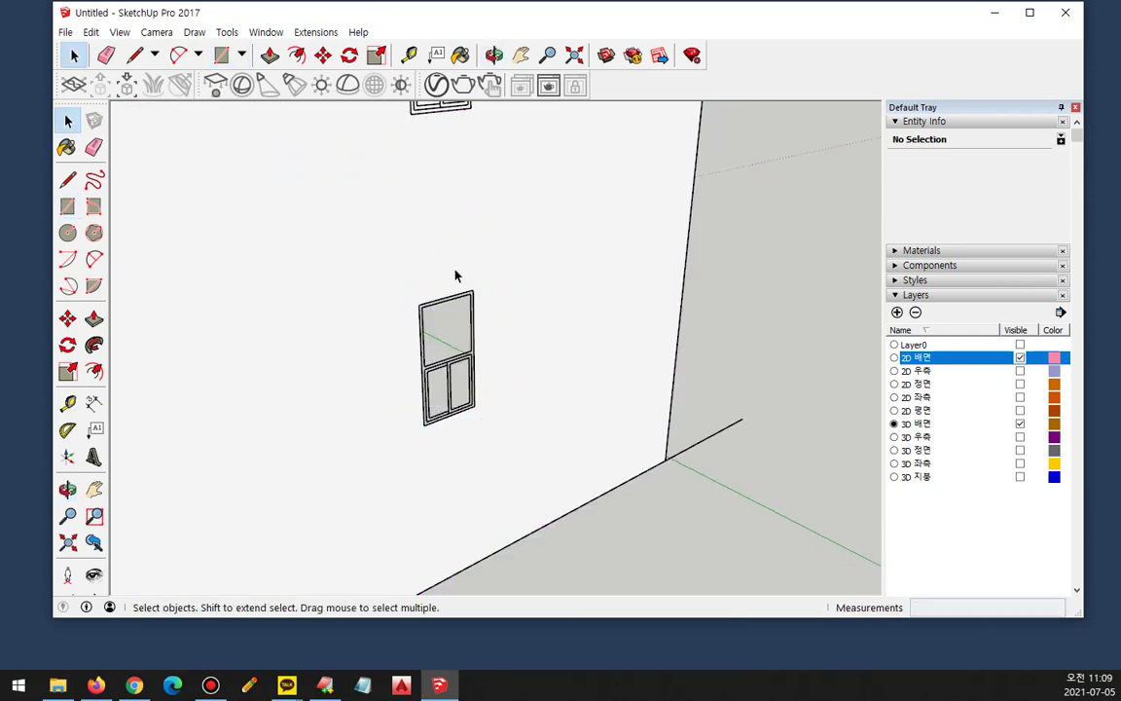
middle_drag(455, 275, 436, 279)
click(436, 278)
middle_drag(465, 320, 428, 487)
mouse_move(412, 483)
mouse_down()
mouse_move(492, 281)
mouse_move(463, 513)
mouse_move(388, 258)
mouse_move(576, 458)
mouse_move(388, 333)
mouse_move(533, 503)
mouse_move(414, 243)
mouse_move(416, 488)
mouse_move(575, 304)
mouse_move(500, 491)
mouse_up()
key(Escape)
scroll(440, 146, up, 2)
middle_drag(440, 146, 438, 315)
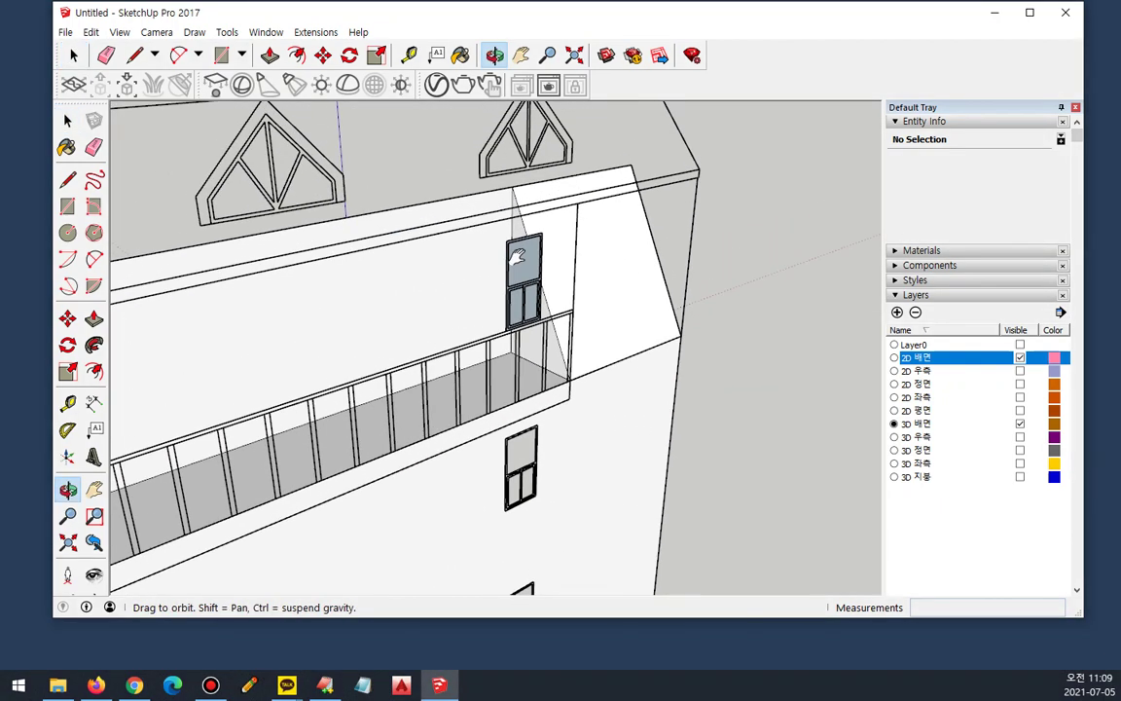
mouse_move(531, 356)
mouse_down()
mouse_move(457, 292)
mouse_move(596, 358)
mouse_move(574, 381)
mouse_move(465, 305)
mouse_move(642, 335)
mouse_up()
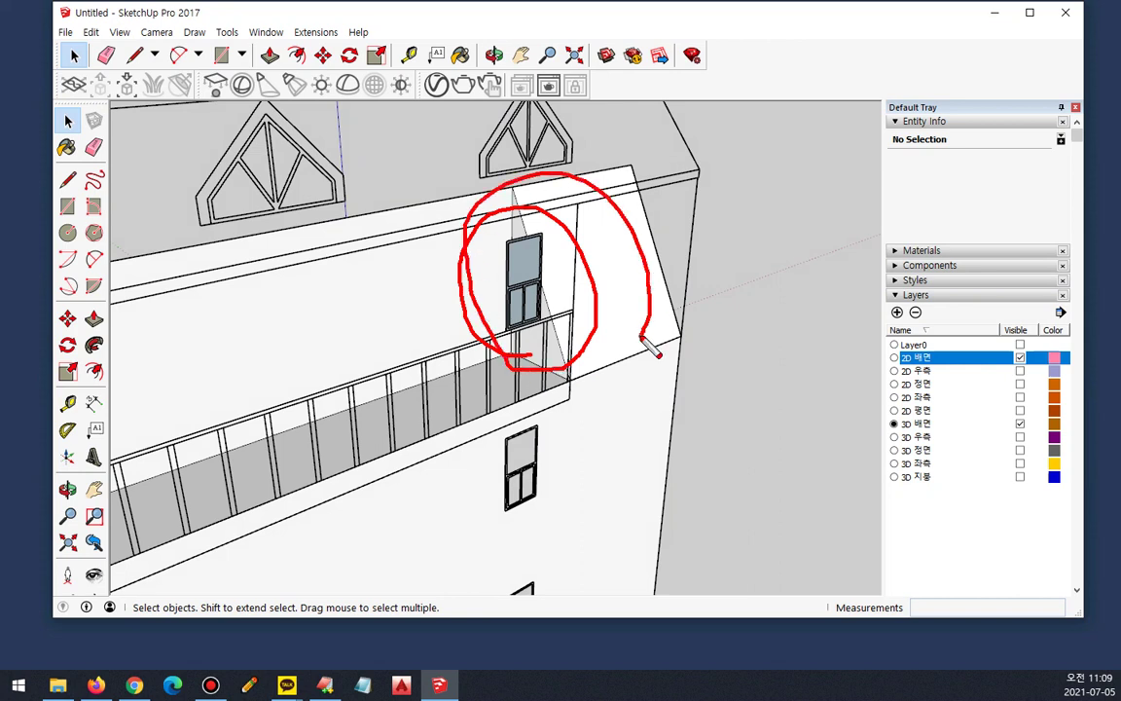
mouse_move(379, 207)
mouse_down()
mouse_move(392, 317)
mouse_move(408, 335)
mouse_move(389, 302)
mouse_up()
mouse_move(535, 367)
mouse_down()
mouse_move(464, 313)
mouse_move(572, 341)
mouse_up()
mouse_move(394, 214)
mouse_down()
mouse_move(327, 309)
mouse_move(349, 343)
mouse_up()
drag(443, 234, 378, 354)
drag(440, 280, 390, 399)
mouse_move(516, 326)
mouse_down()
mouse_move(477, 296)
mouse_move(573, 380)
mouse_move(563, 372)
mouse_up()
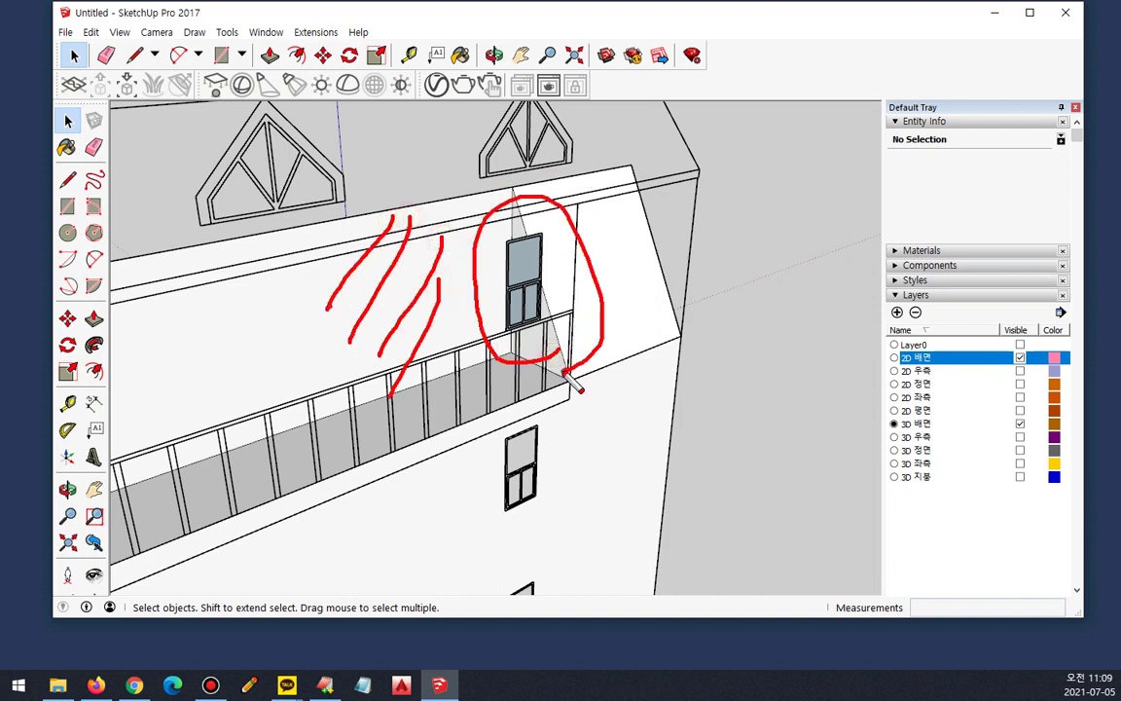
key(Escape)
Step: Move the top-floor window face 1300 mm straight back onto the recessed balcony wall and delete it to form the opening
click(521, 257)
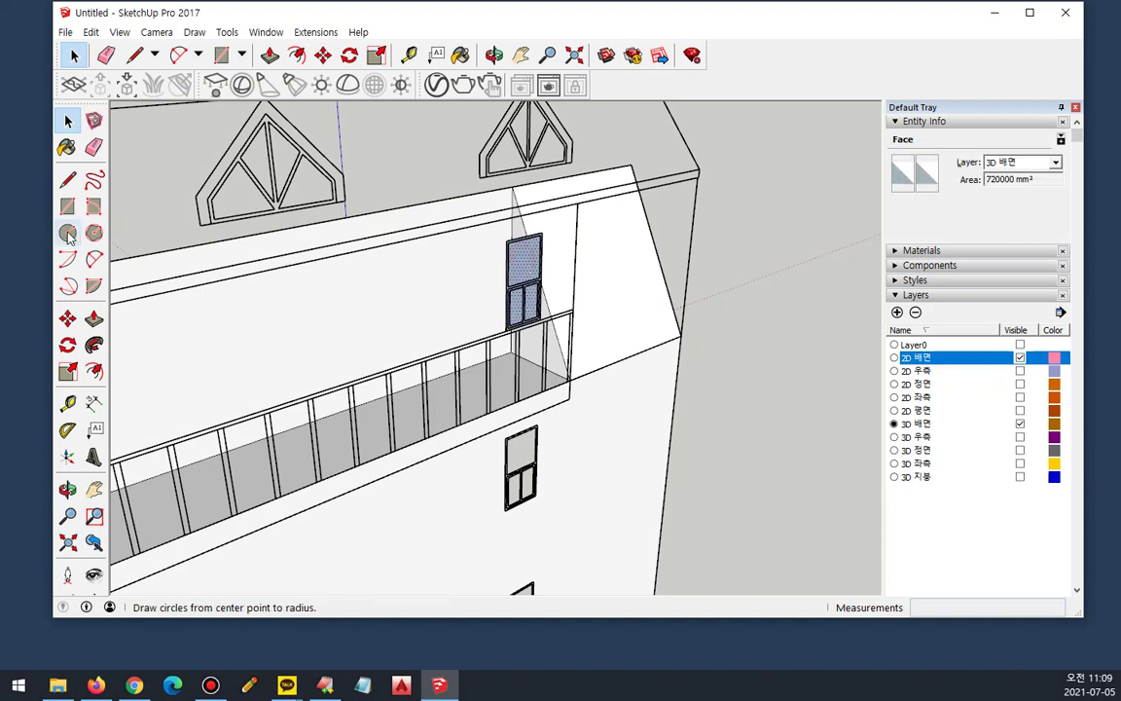
key(m)
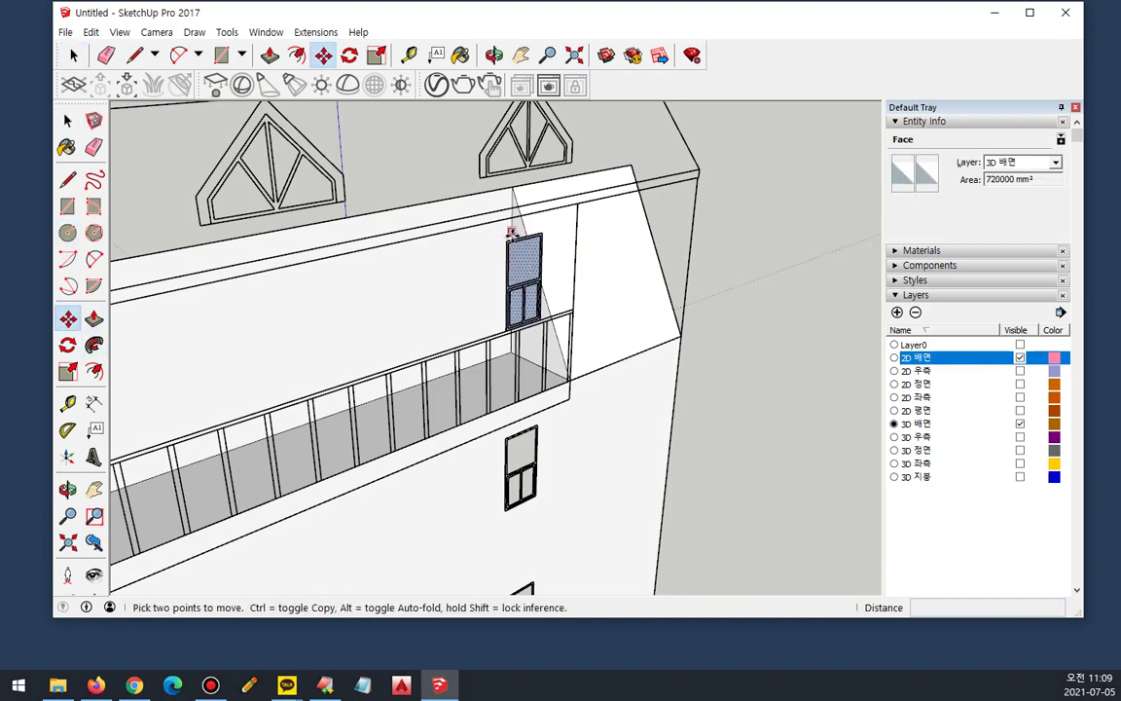
click(508, 240)
text(1120)
key(Return)
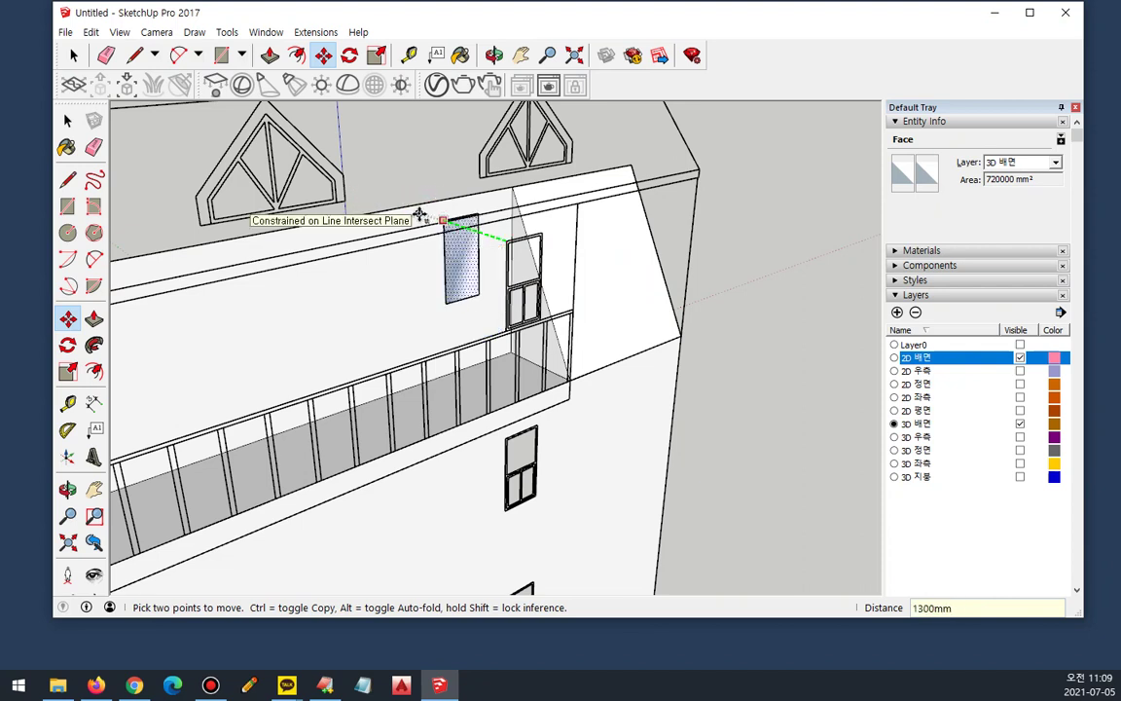
click(419, 214)
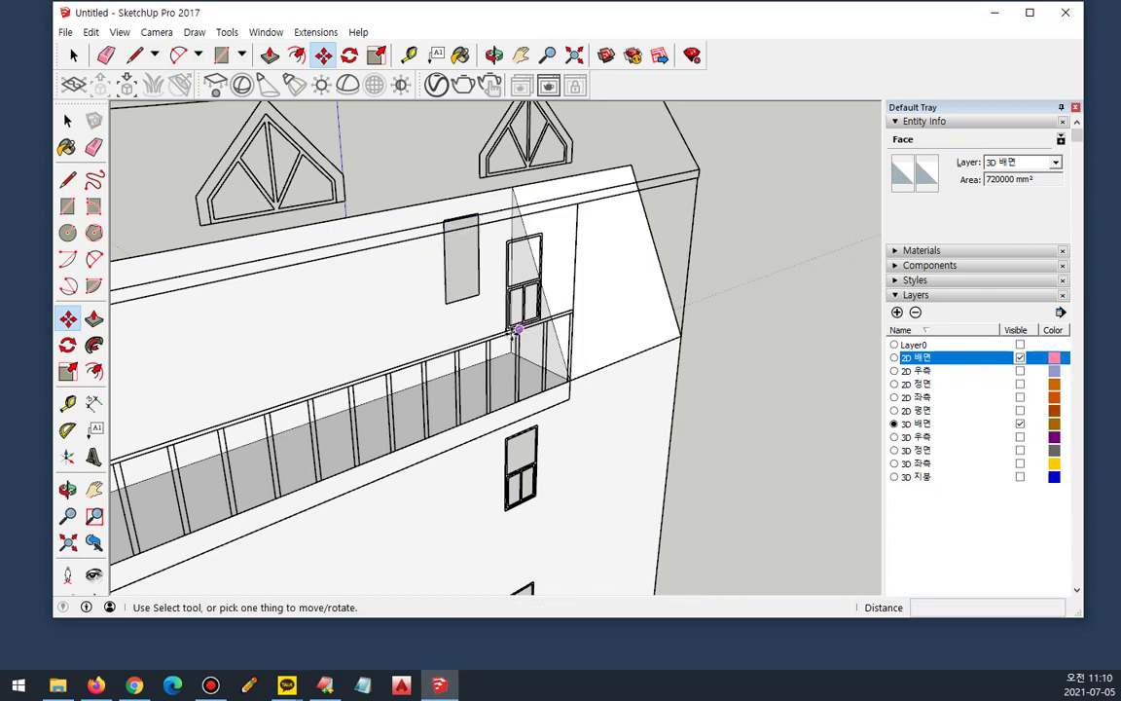
scroll(452, 296, down, 5)
scroll(452, 296, up, 2)
key(space)
click(733, 334)
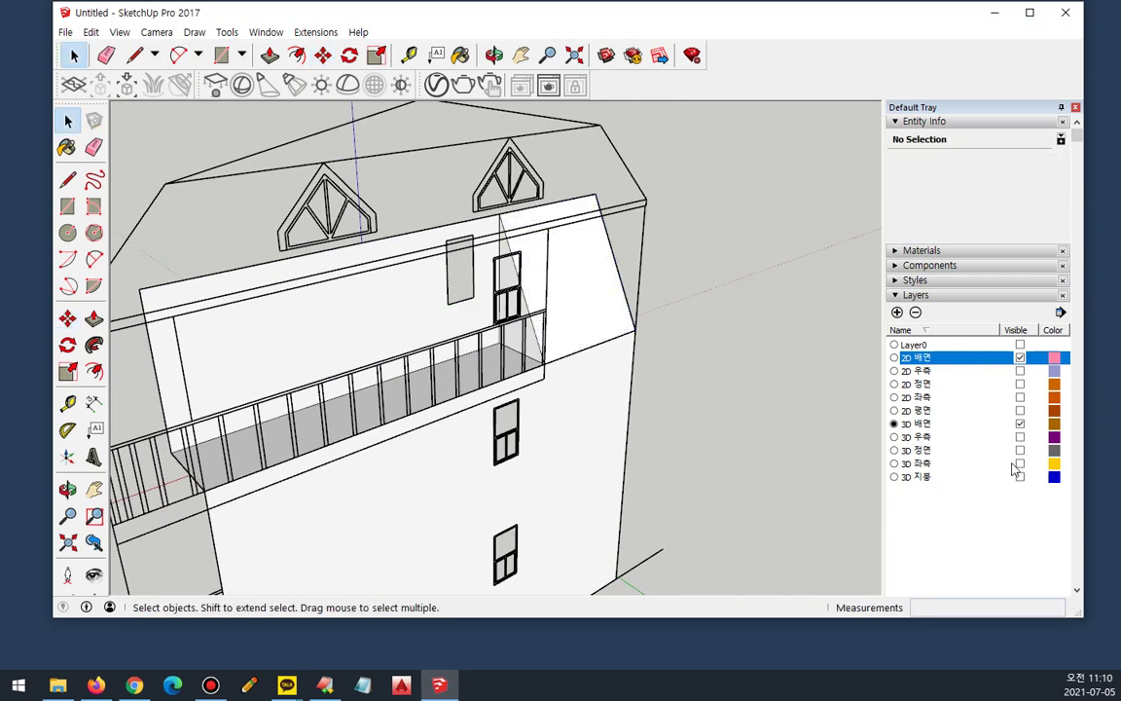
Step: Hide the 2D 배면 layer and show the 3D 우측, 3D 정면, 3D 좌측 and 3D 지붕 layers
click(1019, 357)
click(1020, 437)
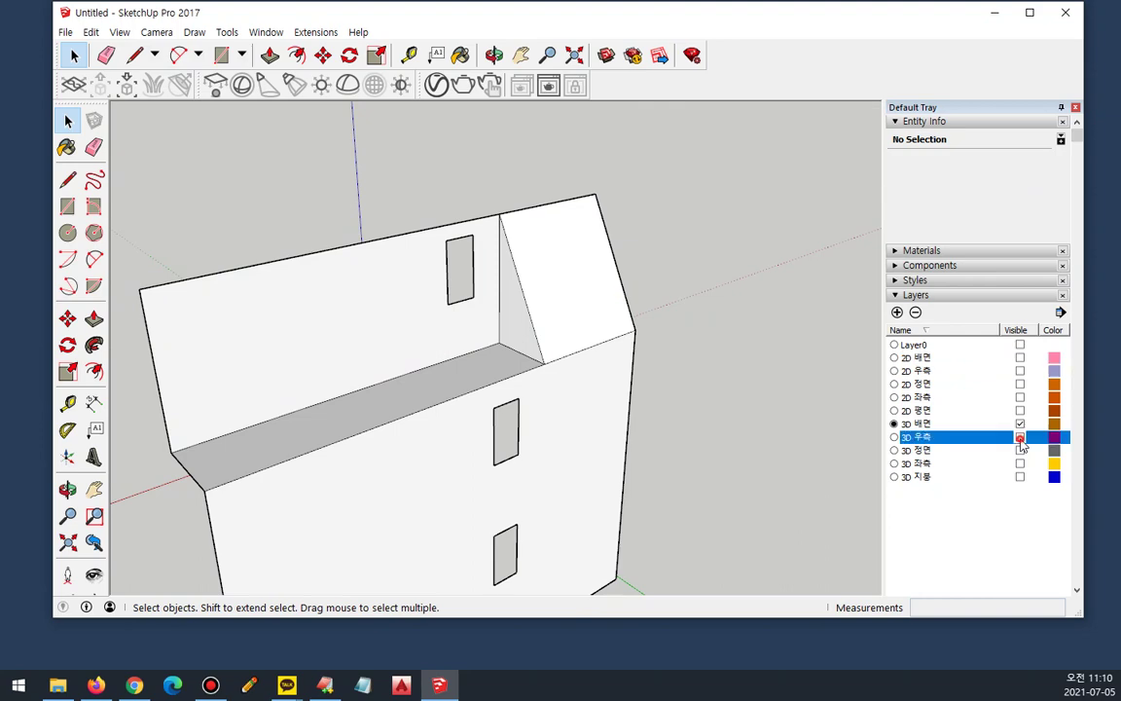
click(1020, 449)
click(1020, 464)
click(1020, 476)
scroll(753, 392, down, 4)
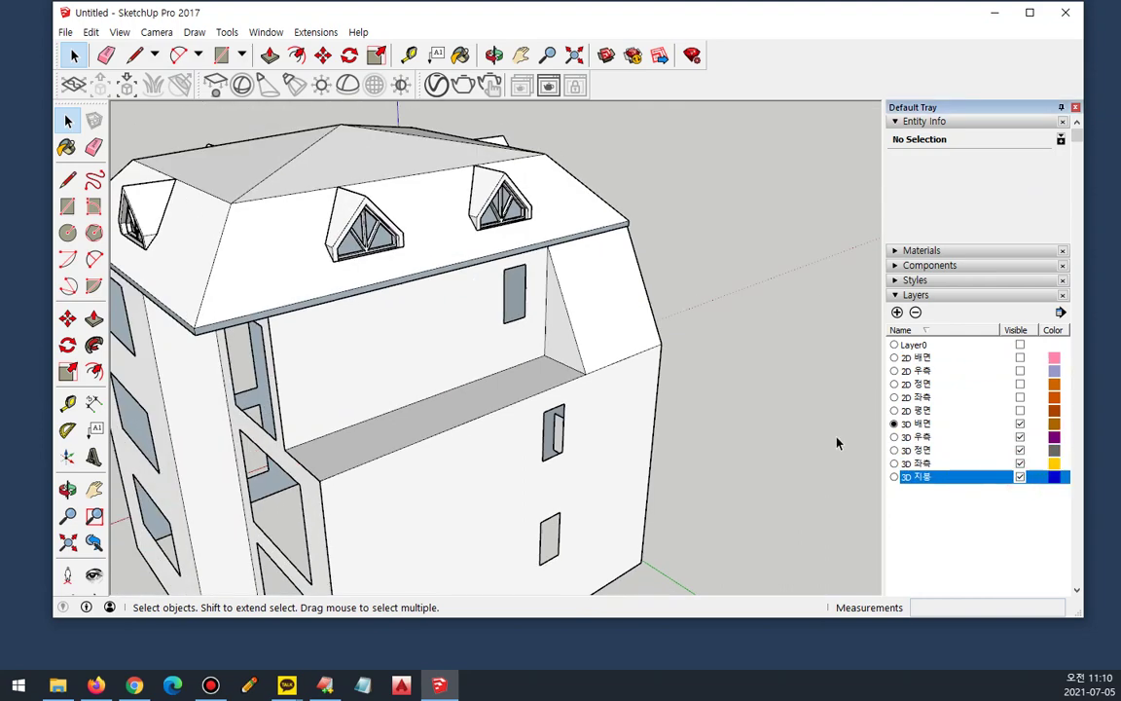
Step: Unlock the 3D 지붕 roof group and open it for editing
scroll(635, 381, up, 1)
scroll(463, 242, up, 3)
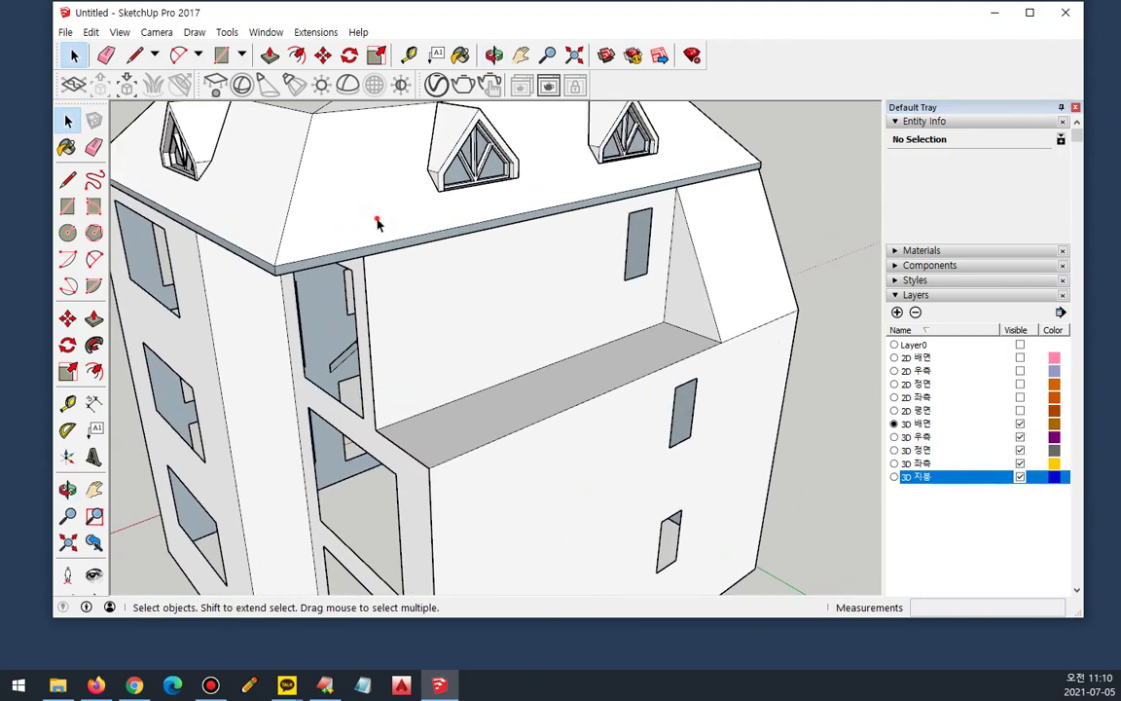
click(251, 295)
middle_drag(251, 295, 250, 223)
scroll(307, 180, up, 2)
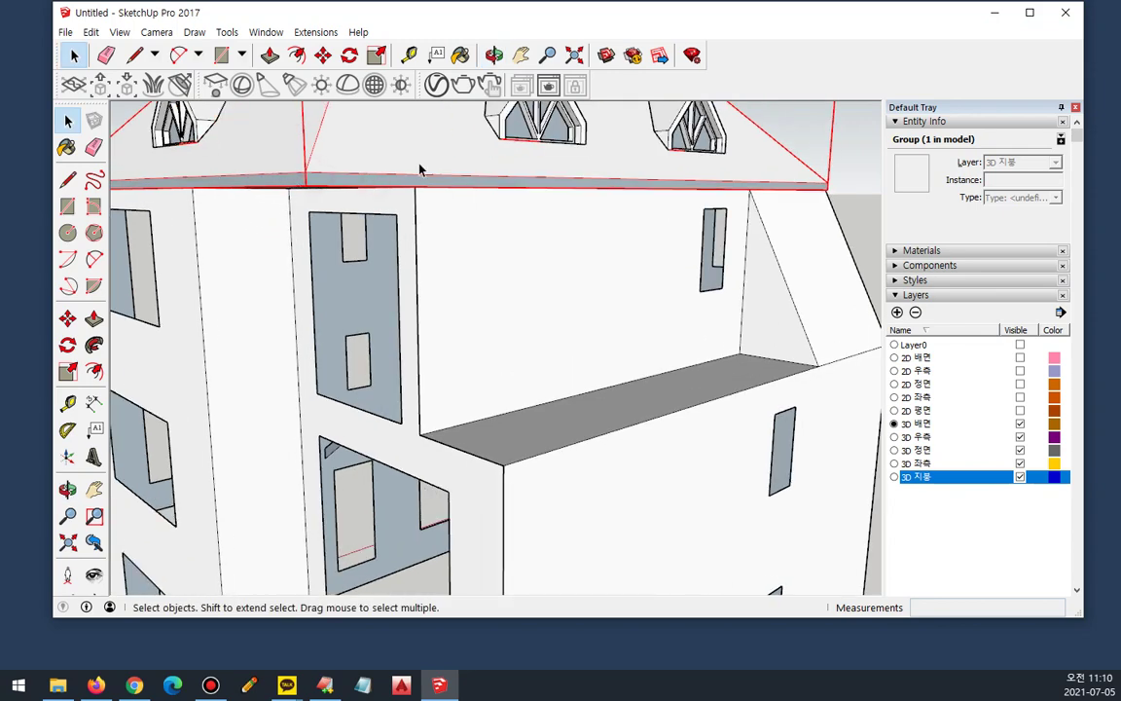
click(833, 195)
scroll(834, 195, down, 2)
middle_drag(530, 155, 528, 222)
click(527, 216)
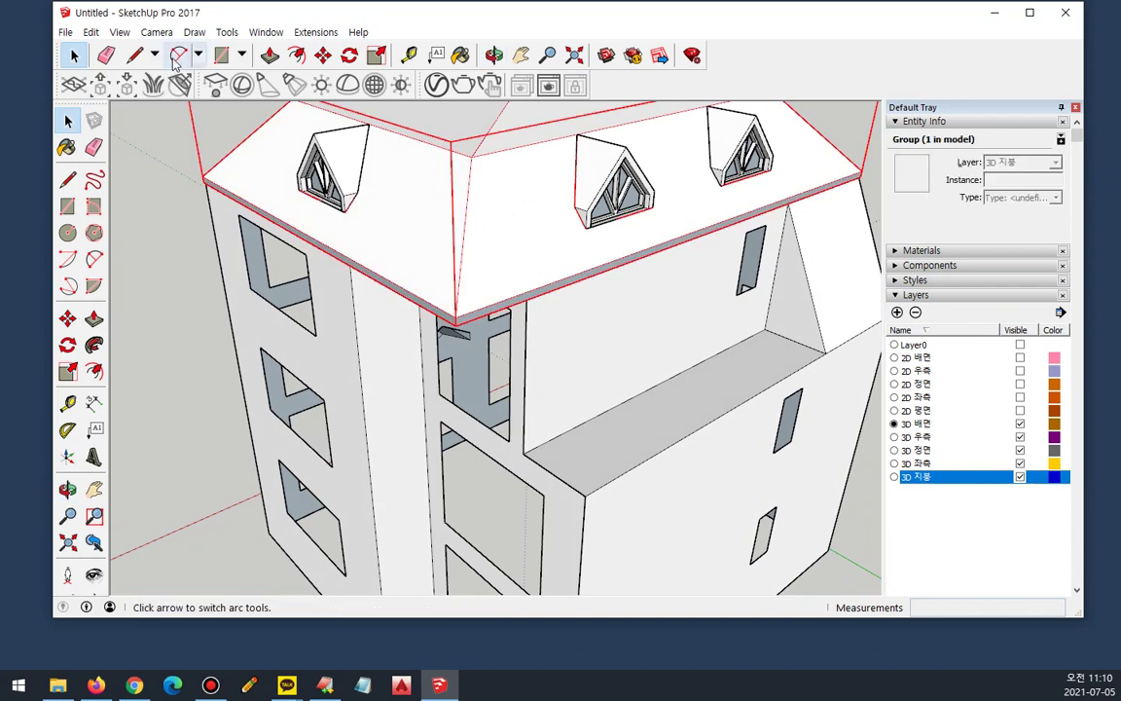
click(90, 32)
mouse_move(120, 293)
click(341, 296)
click(207, 258)
click(421, 233)
double_click(420, 234)
Step: Select the thin eave faces around the roof's lower edge, reverse them, and close the roof group
middle_drag(423, 285, 431, 58)
middle_drag(263, 185, 378, 316)
scroll(350, 127, up, 2)
click(399, 336)
drag(398, 322, 350, 306)
middle_drag(255, 293, 380, 273)
middle_drag(306, 255, 380, 338)
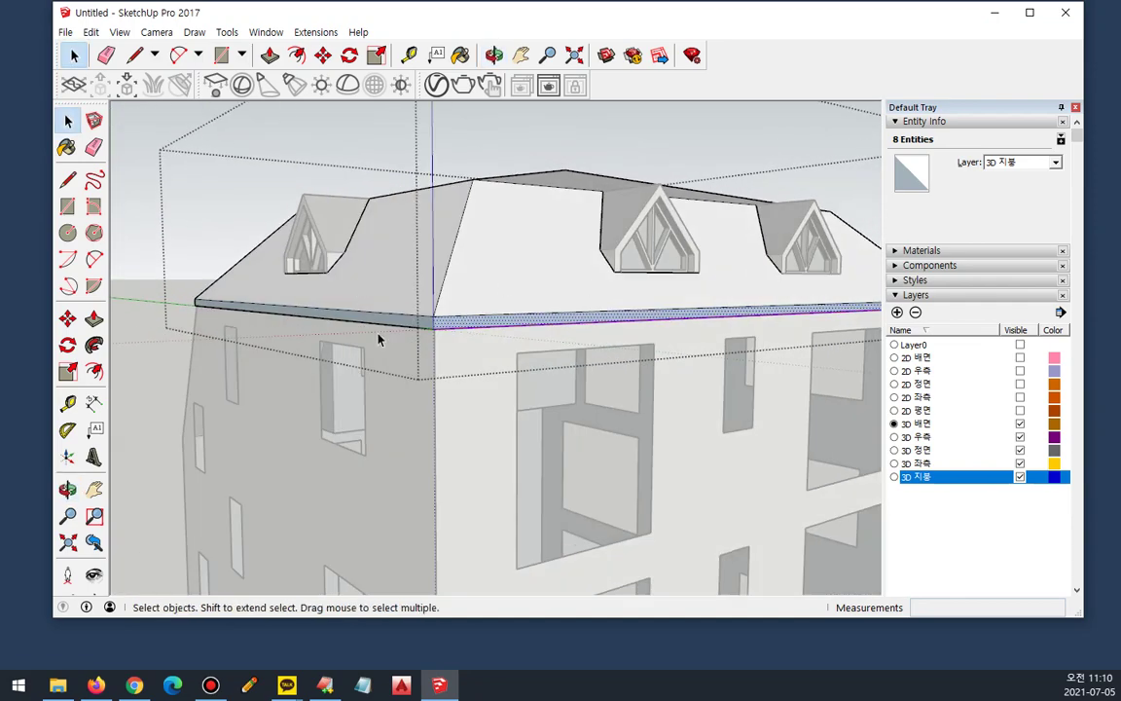
shift+click(263, 314)
middle_drag(263, 313, 681, 345)
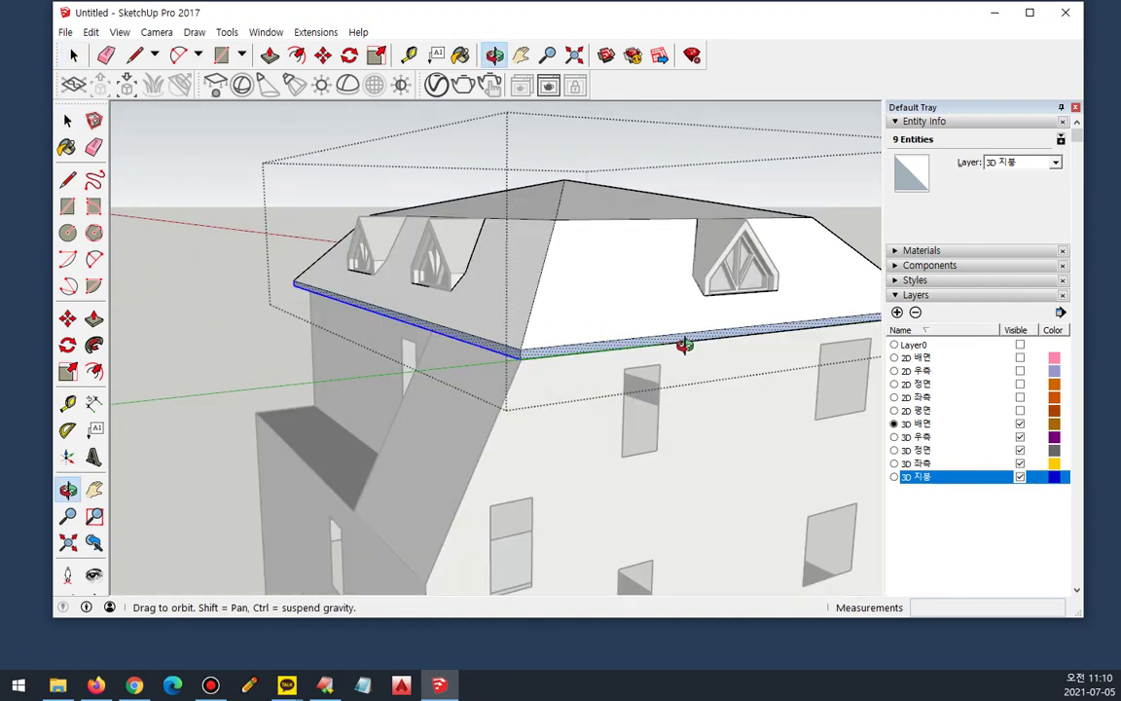
scroll(540, 357, up, 2)
right_click(540, 356)
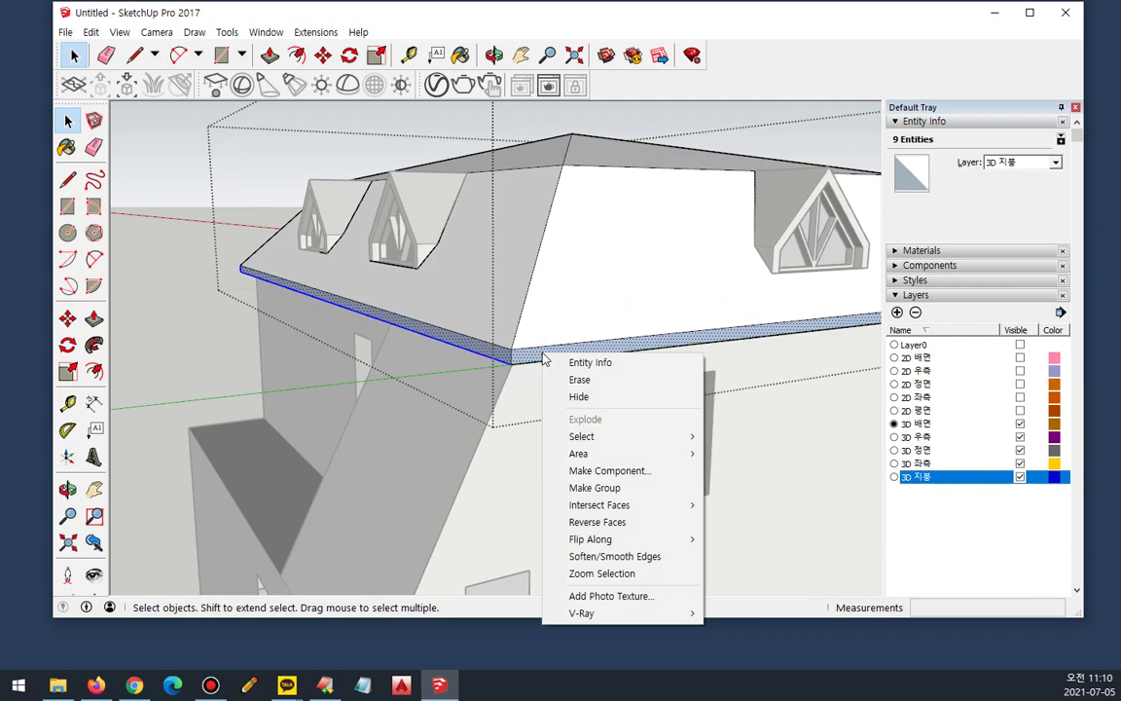
key(Escape)
click(183, 321)
Step: Examine the assembled building from below the eaves, from the rear and around to the front elevation
middle_drag(183, 321, 393, 310)
scroll(393, 310, down, 4)
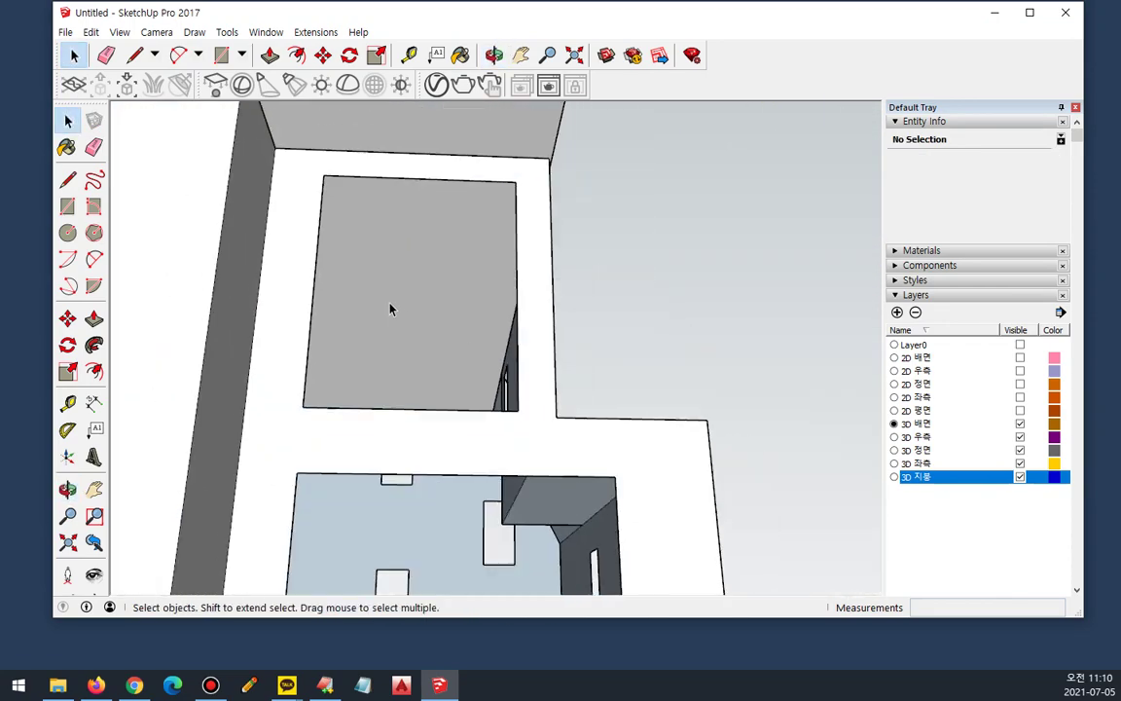
middle_drag(525, 311, 527, 396)
scroll(400, 433, down, 6)
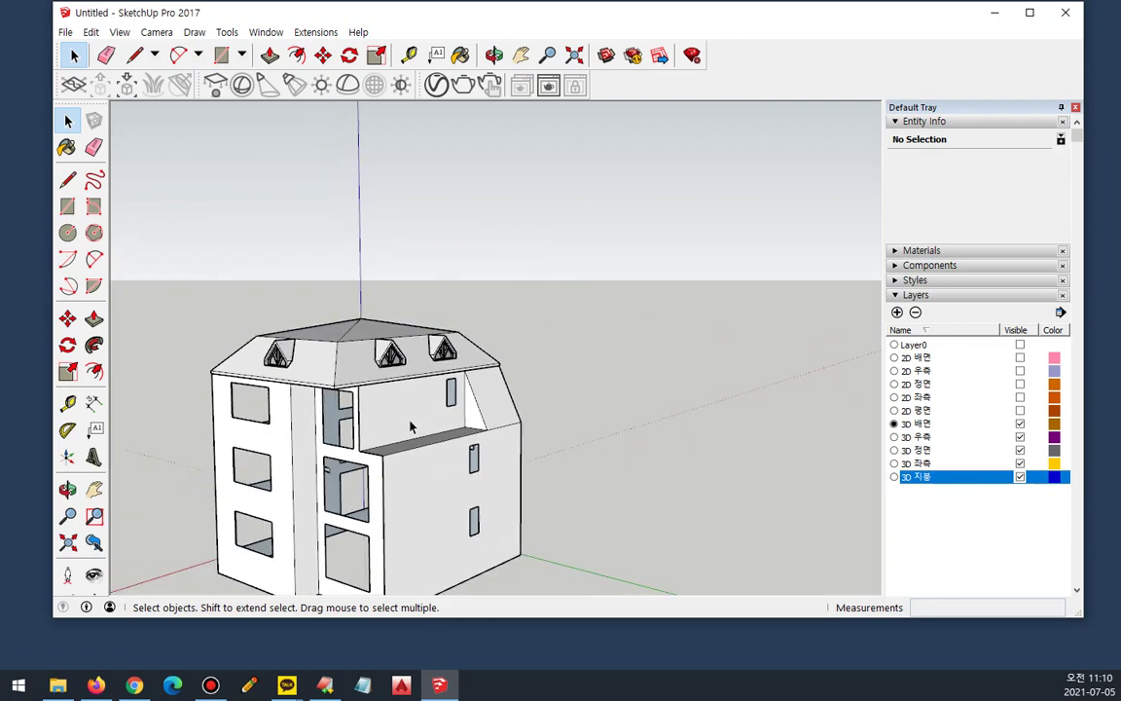
middle_drag(400, 433, 475, 436)
middle_drag(740, 417, 468, 341)
mouse_move(482, 593)
mouse_down()
mouse_move(466, 594)
mouse_move(380, 360)
mouse_move(535, 384)
mouse_move(492, 570)
mouse_up()
mouse_move(498, 579)
middle_down()
mouse_move(661, 457)
mouse_move(581, 498)
middle_up()
mouse_move(572, 537)
mouse_down()
mouse_move(447, 475)
mouse_move(564, 563)
mouse_up()
mouse_move(570, 568)
middle_down()
mouse_move(745, 430)
mouse_move(210, 453)
mouse_move(455, 530)
middle_up()
mouse_move(455, 534)
mouse_down()
mouse_move(465, 368)
mouse_move(491, 511)
mouse_up()
mouse_move(395, 545)
middle_down()
mouse_move(399, 481)
mouse_move(841, 487)
mouse_move(428, 488)
mouse_move(446, 488)
mouse_move(443, 440)
mouse_move(400, 493)
middle_up()
mouse_move(383, 566)
mouse_down()
mouse_move(297, 413)
mouse_move(595, 319)
mouse_move(463, 582)
mouse_move(352, 563)
mouse_up()
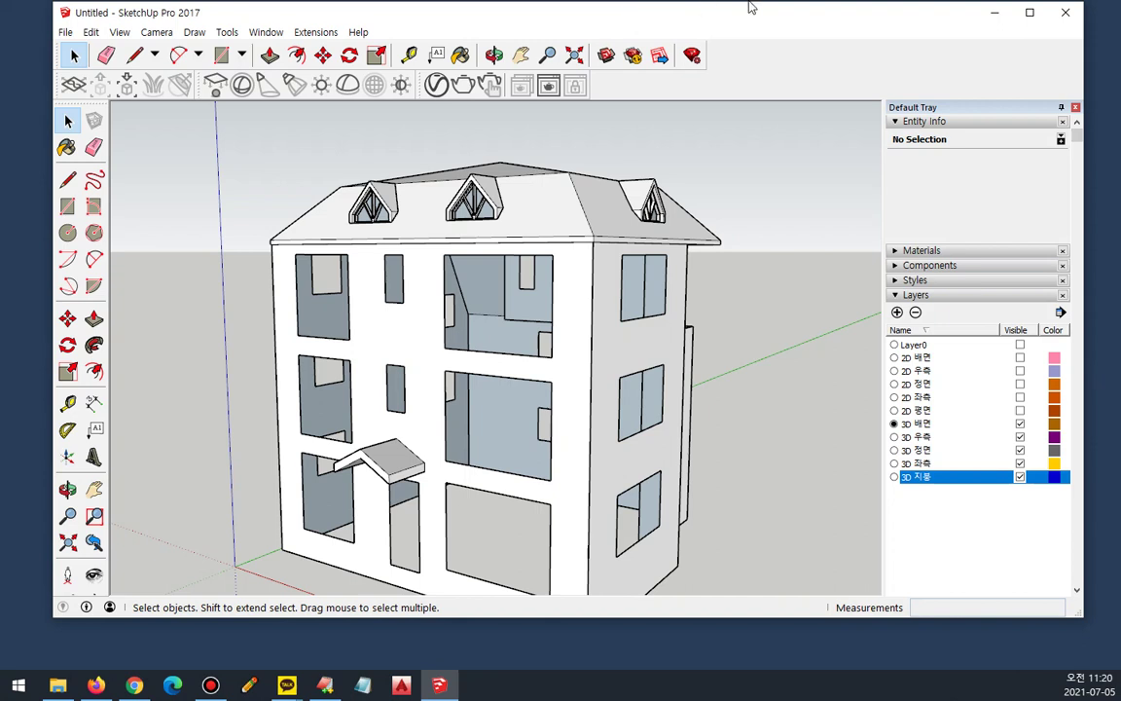
Step: Create a layer named 3D 정면 창문 and make it the active layer
click(928, 516)
click(897, 313)
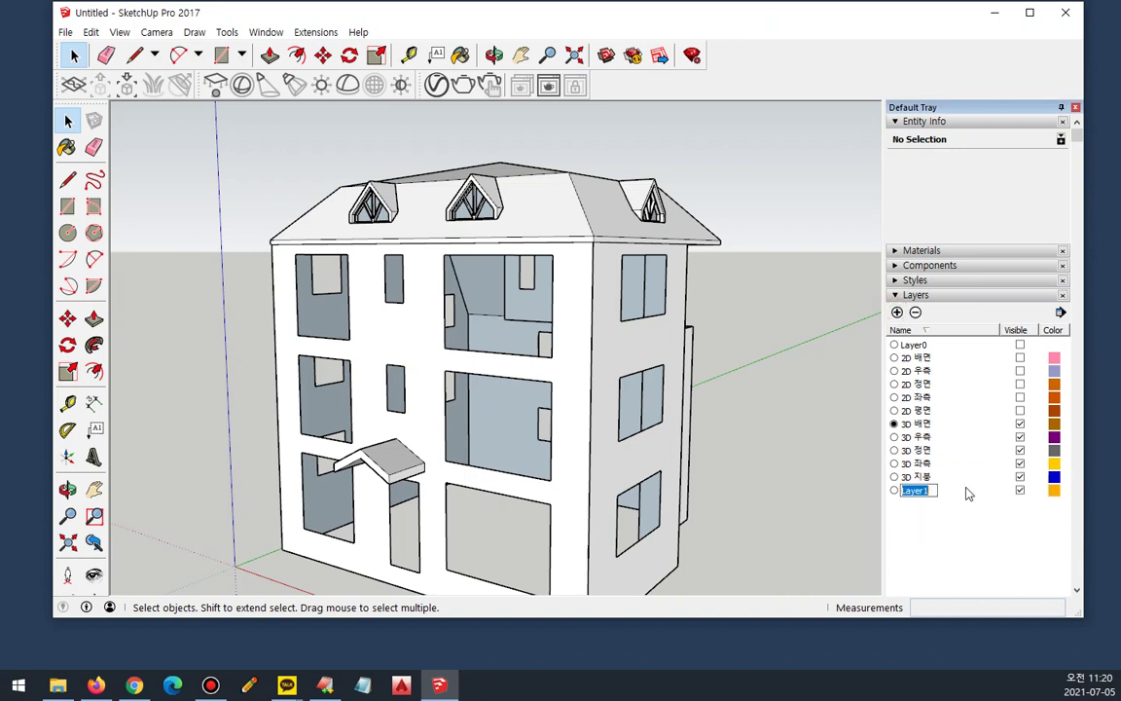
text(3D 정)
text(면 창ㅁ)
key(Return)
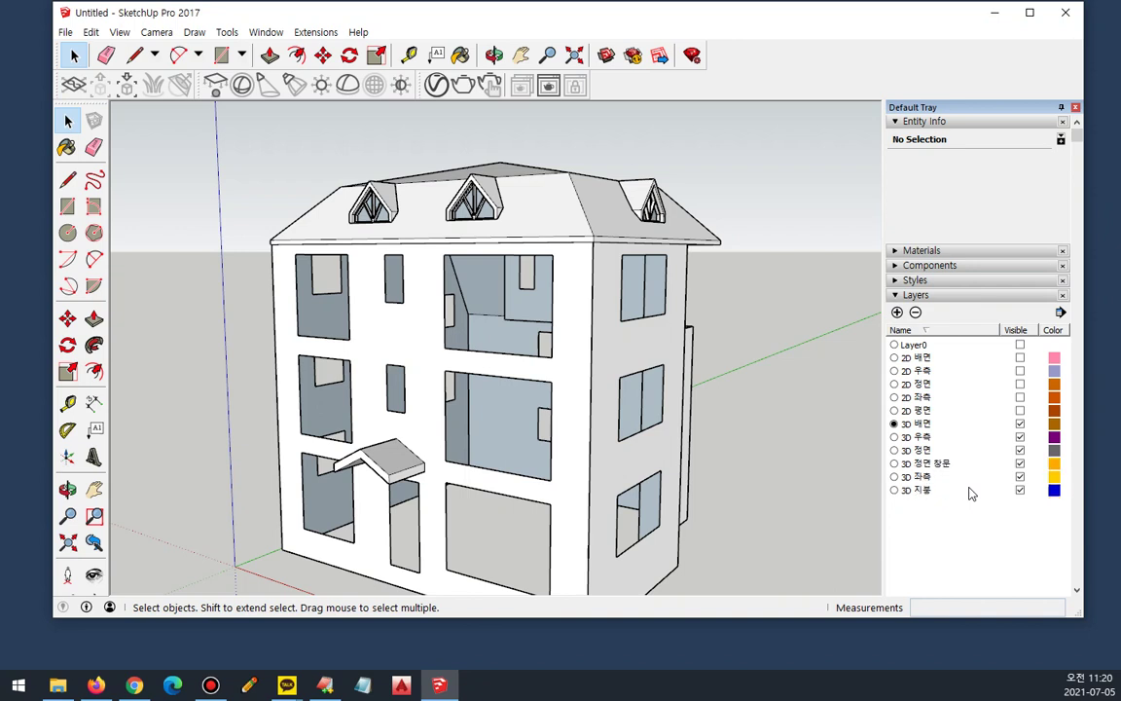
click(894, 465)
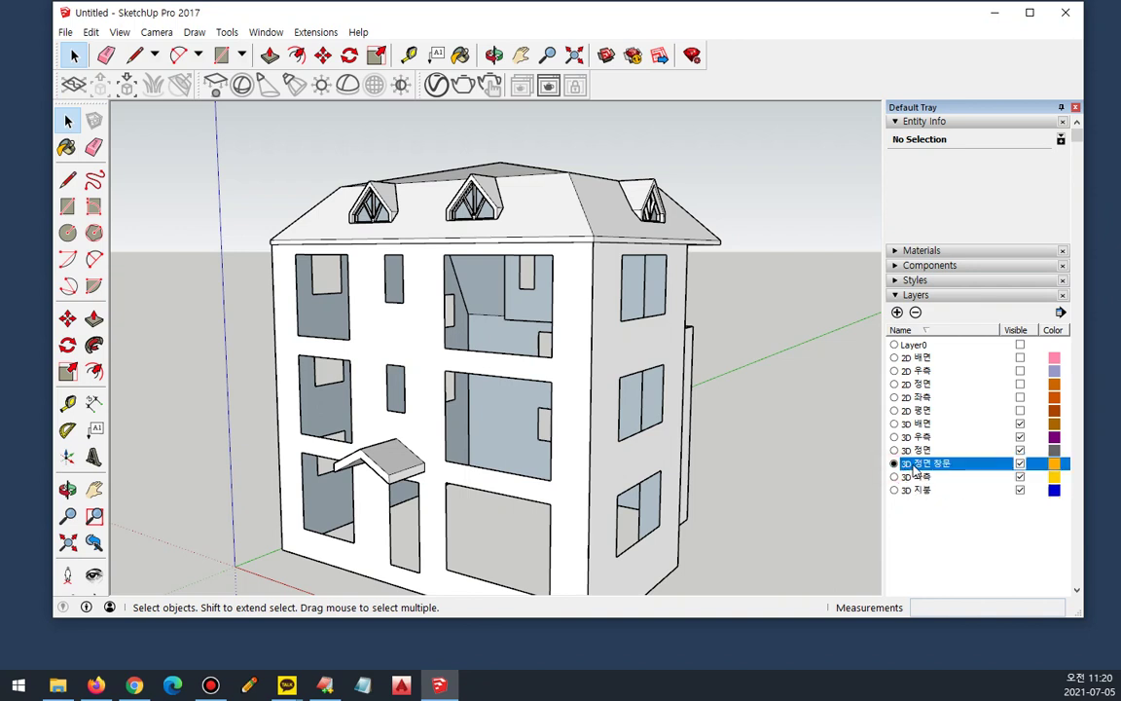
Step: Create two more layers named 3D 우측 창문 and 3D 창문 좌측
click(897, 312)
text(3)
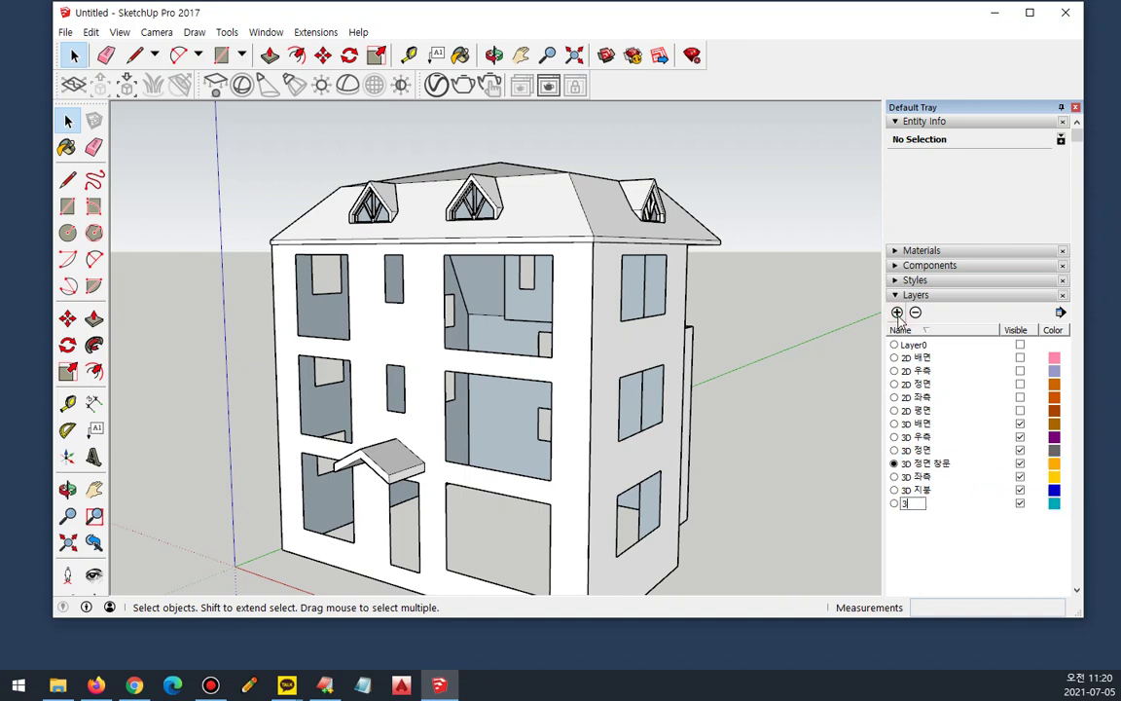
text(d 우측 창문)
key(Return)
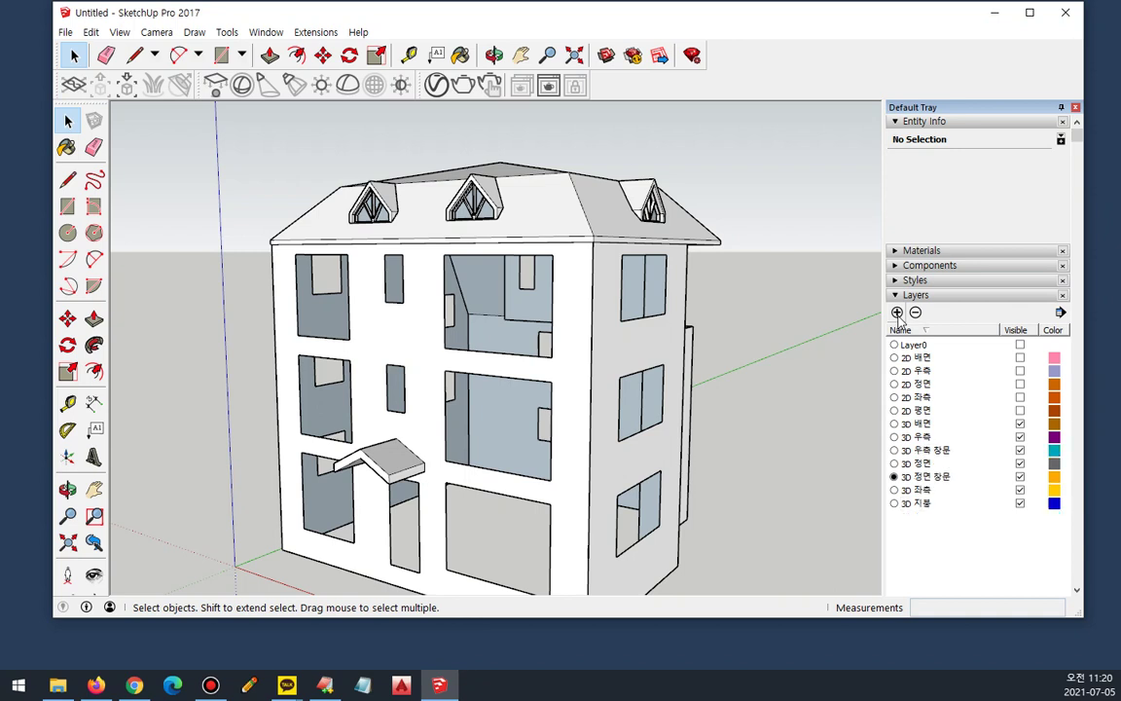
click(898, 314)
text(3D 창)
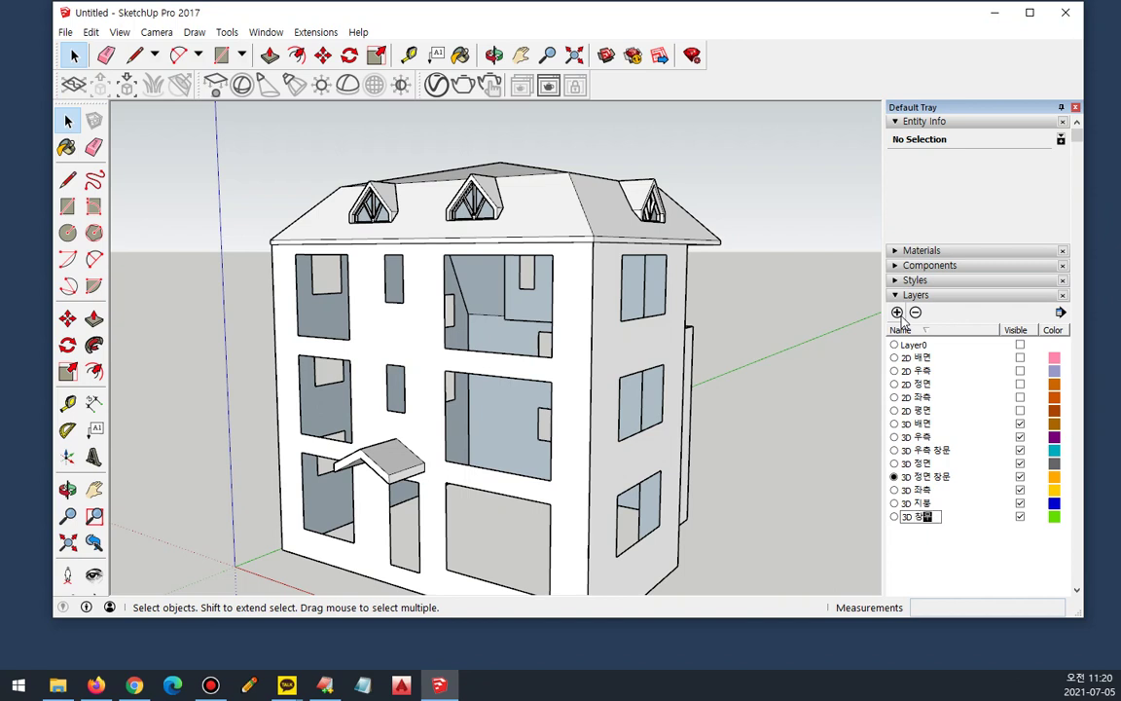
text(문 좌측)
key(Return)
Step: Rename the 3D 우측 창문 layer as 3D 창문 우측
click(930, 465)
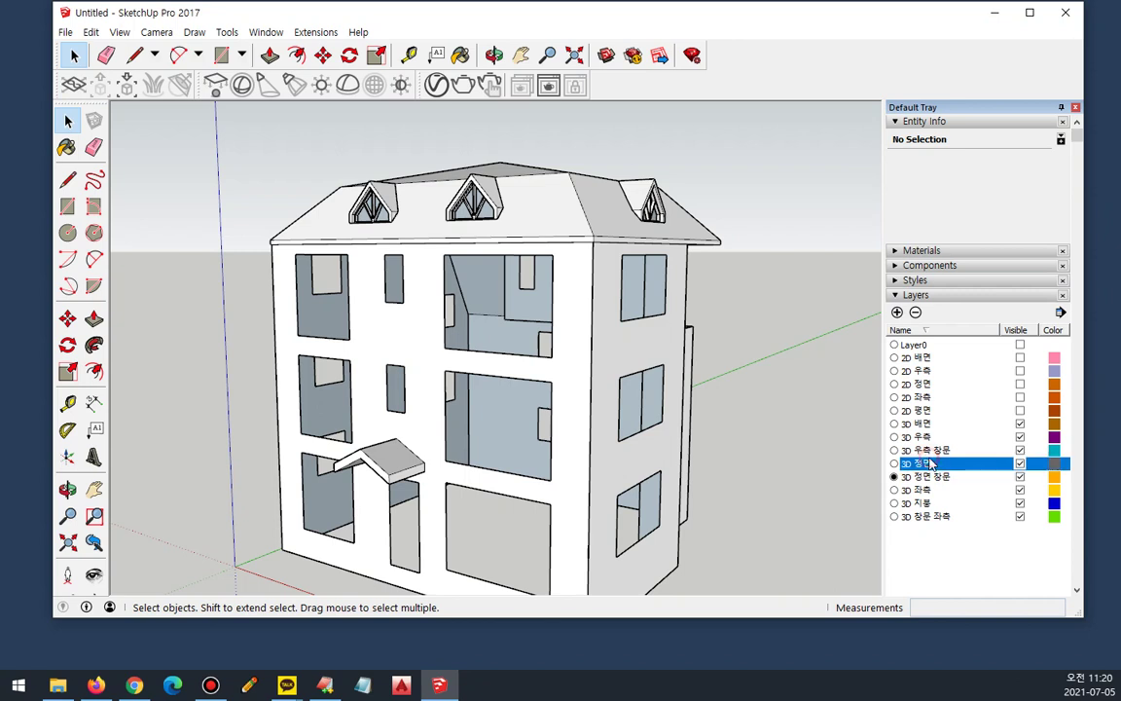
click(931, 451)
click(929, 450)
double_click(929, 451)
key(ctrl+x)
click(937, 451)
key(ctrl+v)
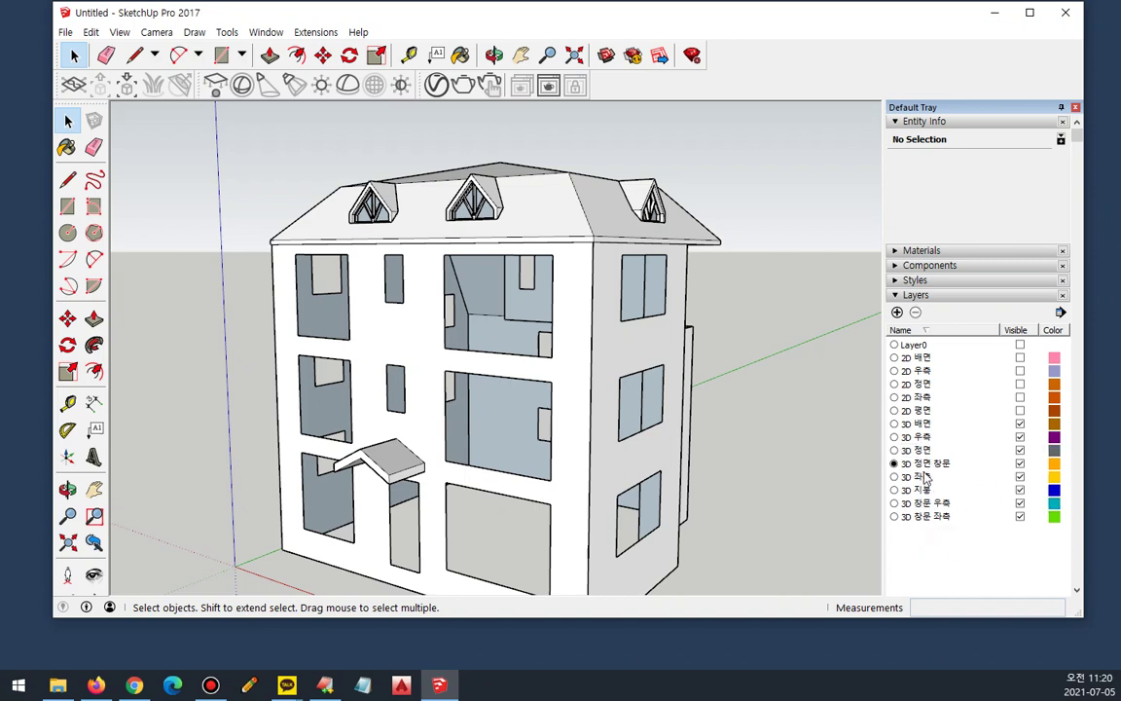
Step: Rename the 3D 정면 창문 layer as 3D 창문 정면
click(926, 473)
click(930, 464)
double_click(930, 464)
key(ctrl+x)
click(936, 464)
key(ctrl+v)
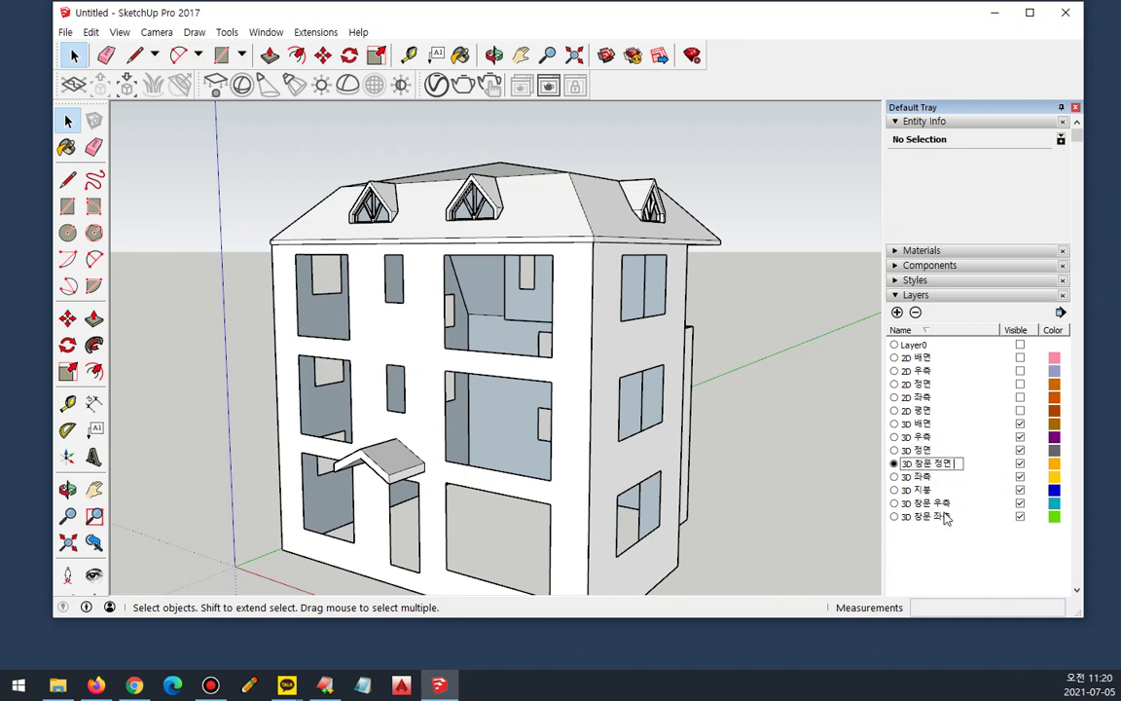
click(931, 564)
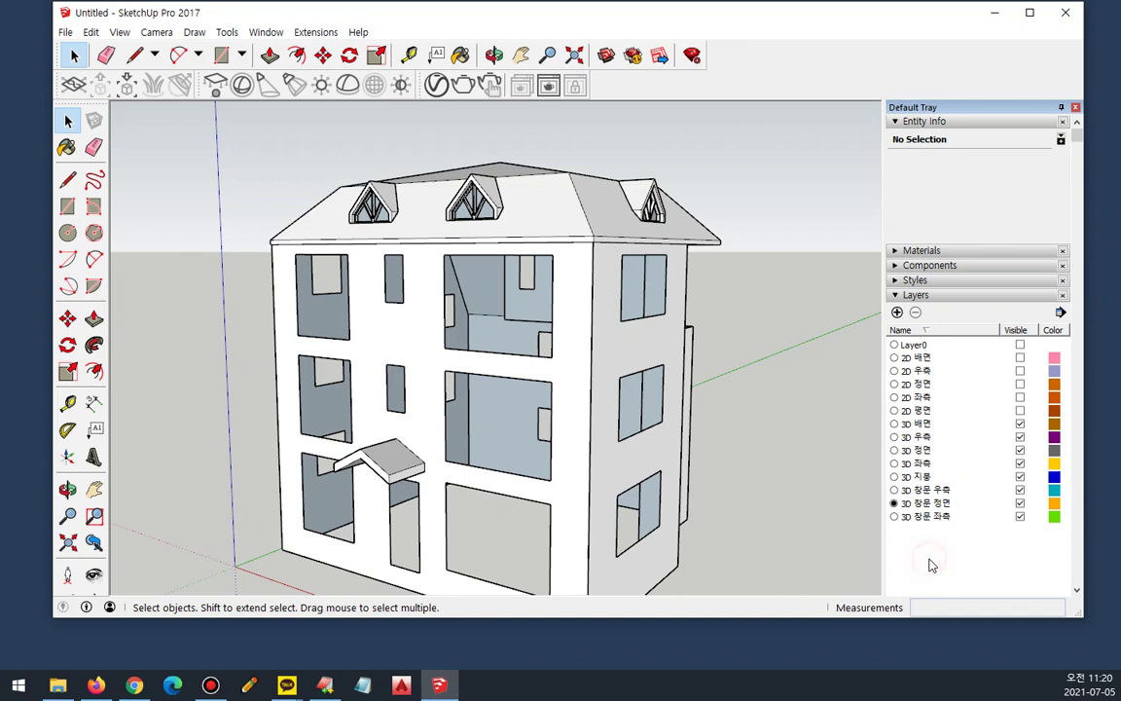
Step: Create a layer named 3D 창문 배면 for the rear windows
click(897, 313)
text(3D)
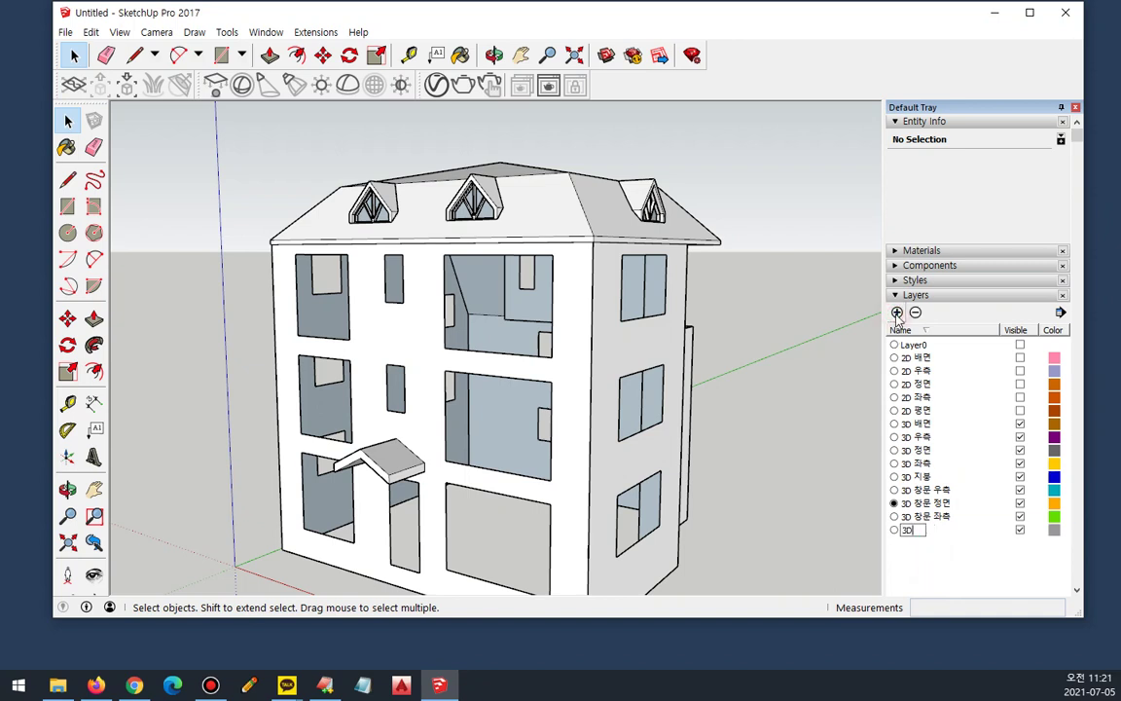
text( 창문 배면)
key(Return)
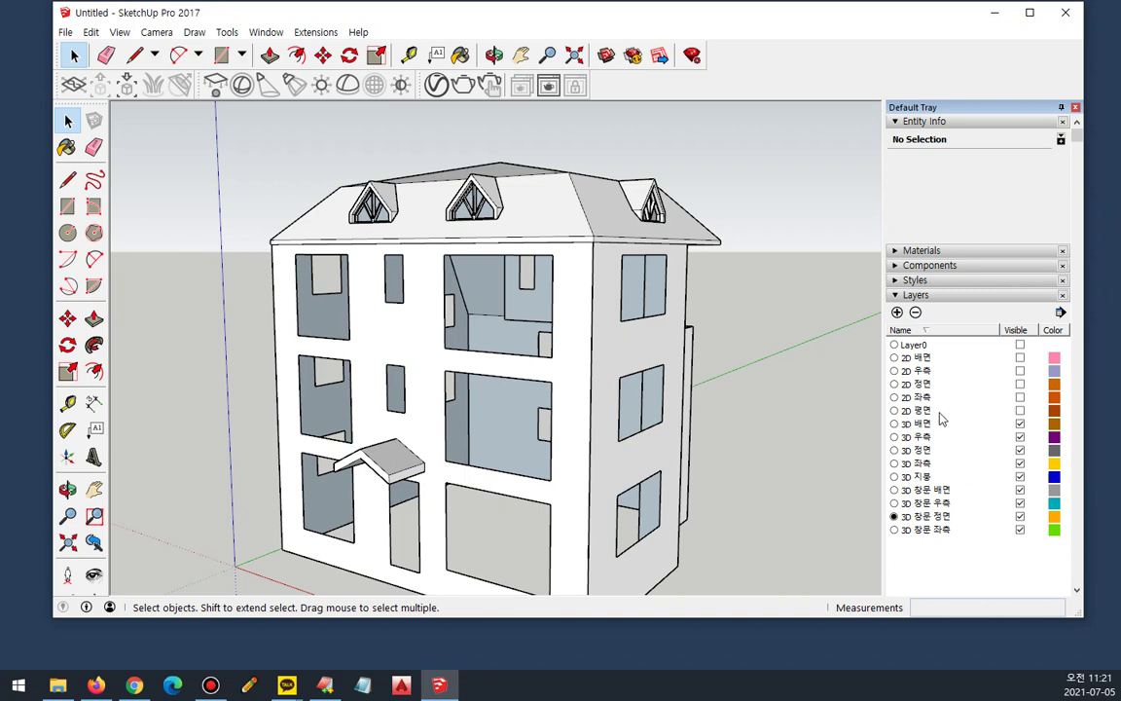
Step: Hide the 3D 배면, 3D 우측, 3D 정면, 3D 좌측 and 3D 지붕 layers and show the 2D 정면 layer
click(1020, 423)
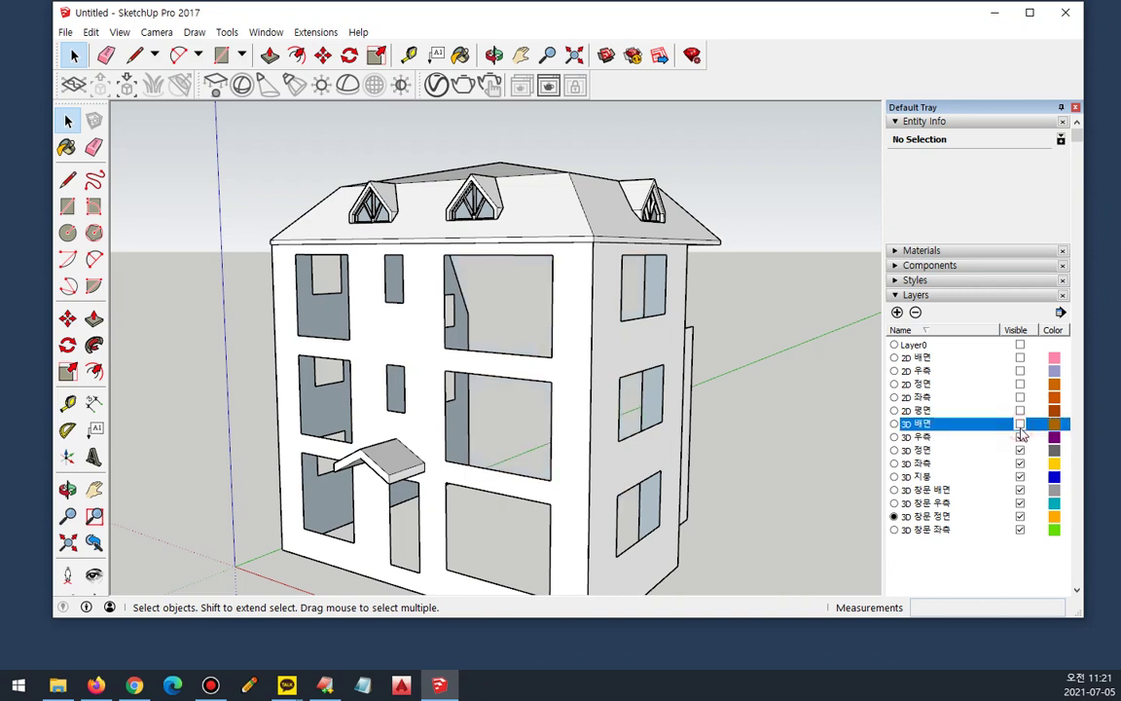
click(1020, 436)
click(1019, 449)
click(1019, 463)
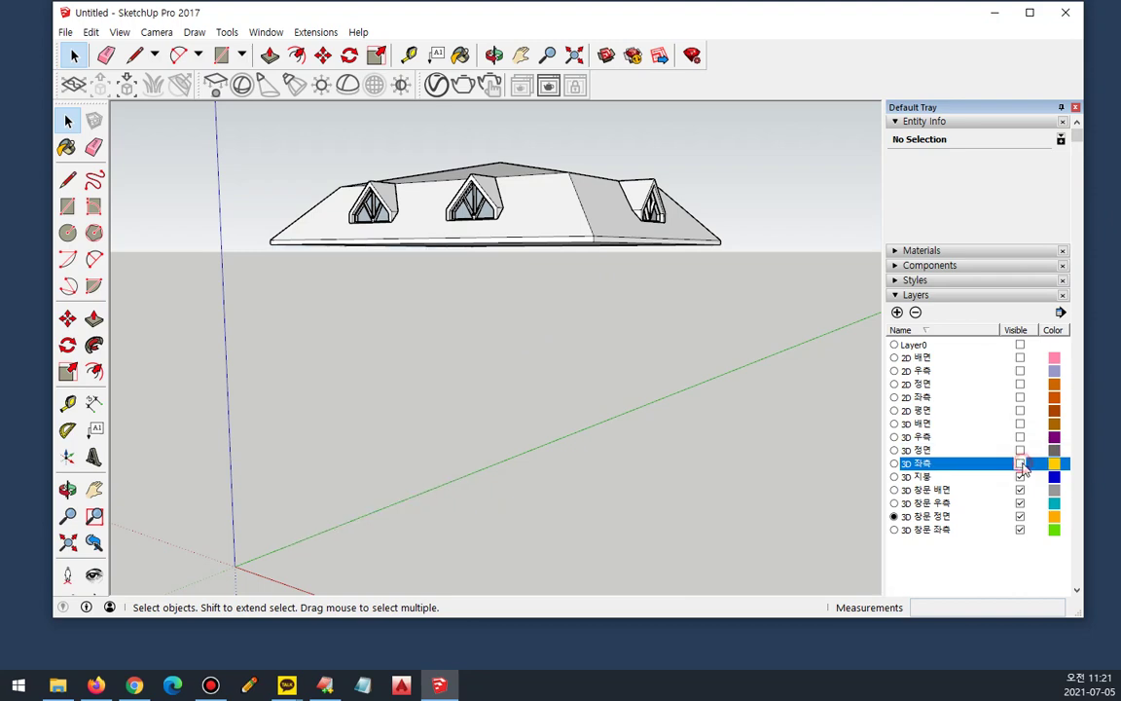
click(1019, 476)
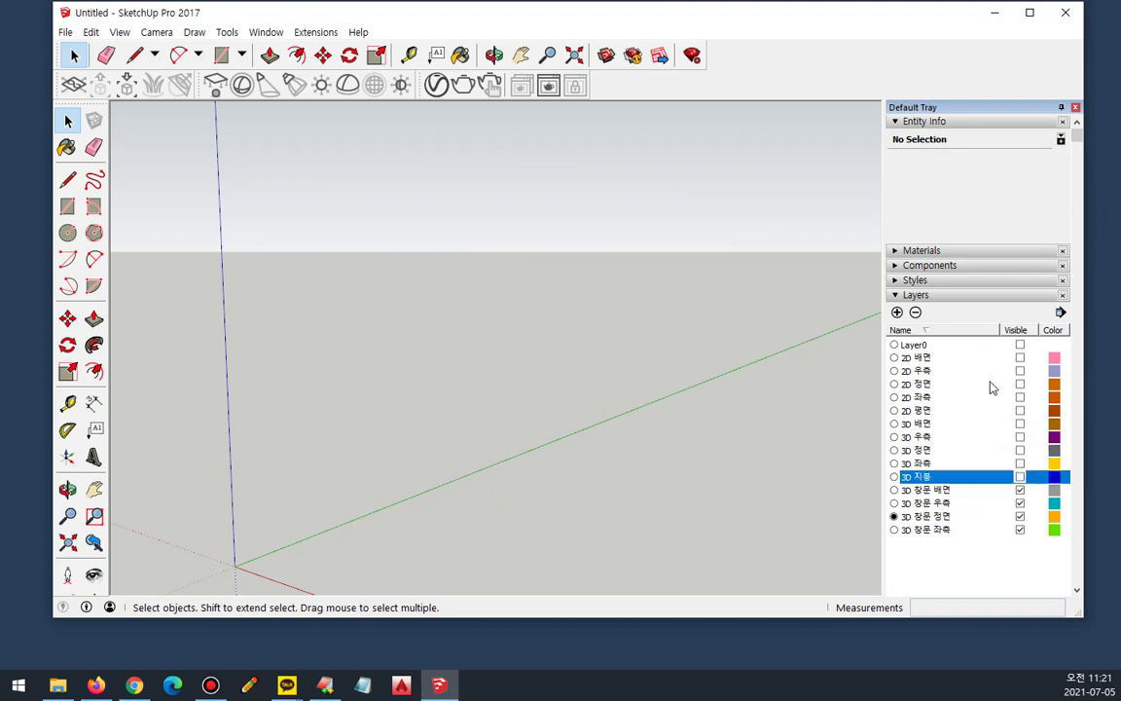
click(1020, 383)
Step: Trace the outer frame of the narrow upper window on the front elevation with a 600 by 1200 mm rectangle
middle_drag(464, 343, 424, 334)
scroll(334, 311, up, 3)
middle_drag(301, 307, 508, 368)
scroll(446, 238, up, 5)
scroll(450, 271, up, 3)
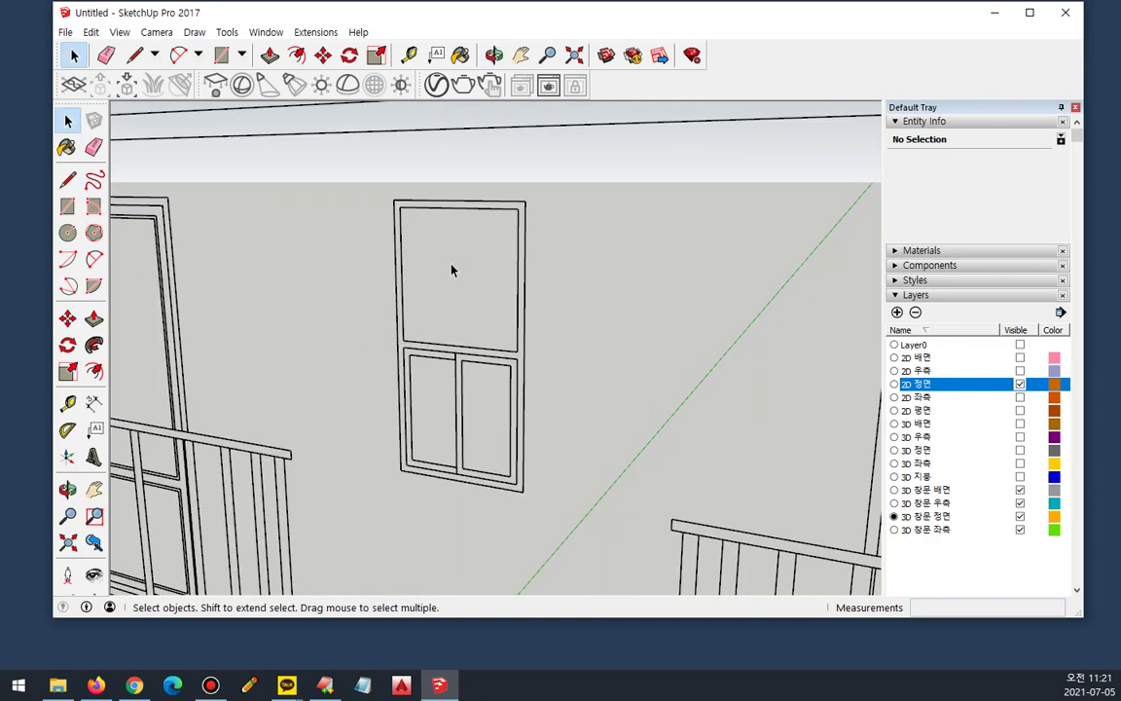
key(r)
click(393, 200)
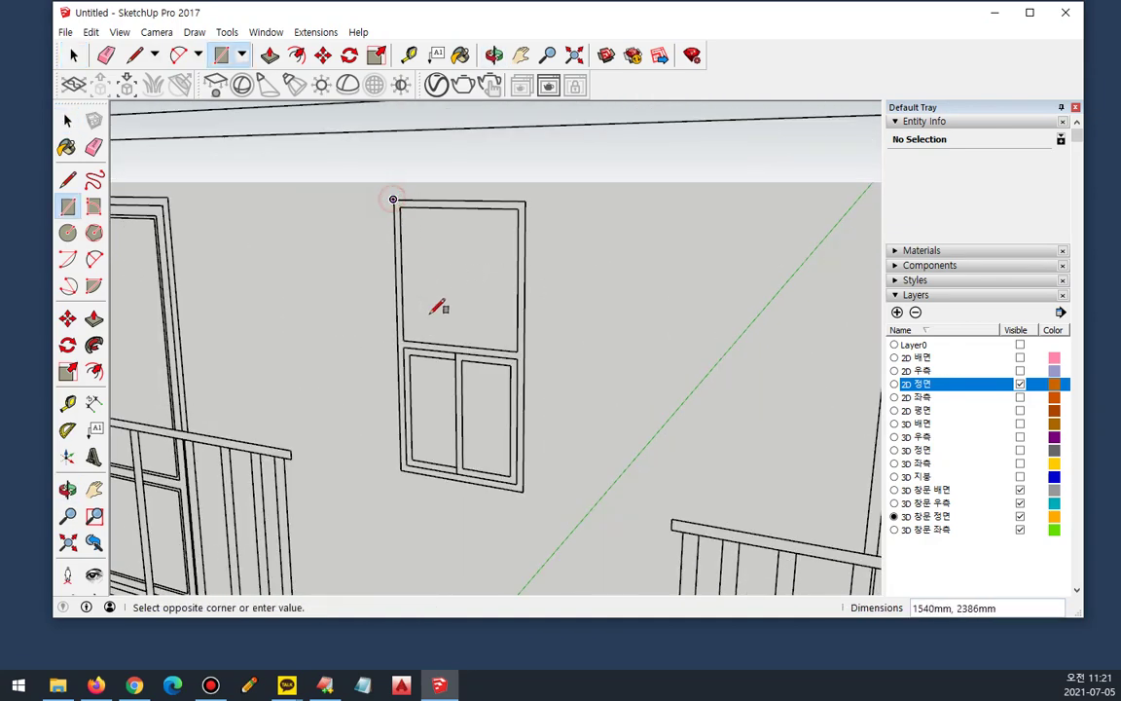
click(524, 484)
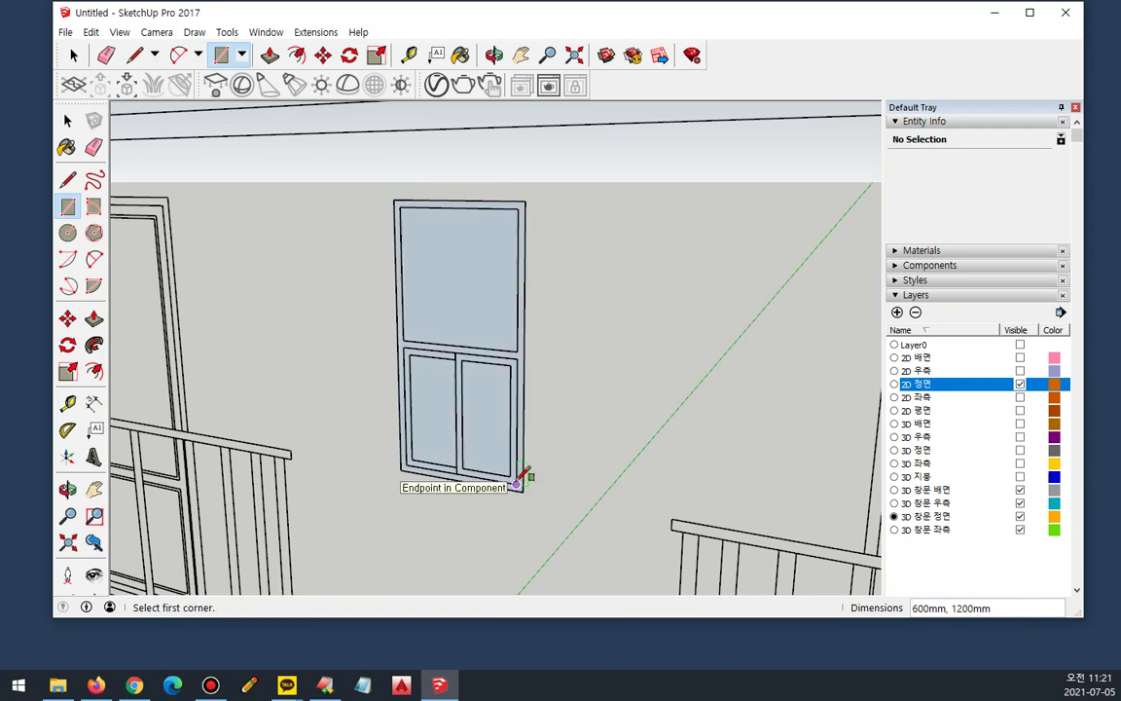
Step: Trace the window frame's inner edge with a 540 by 1140 mm rectangle and delete the face inside it
click(516, 483)
click(396, 202)
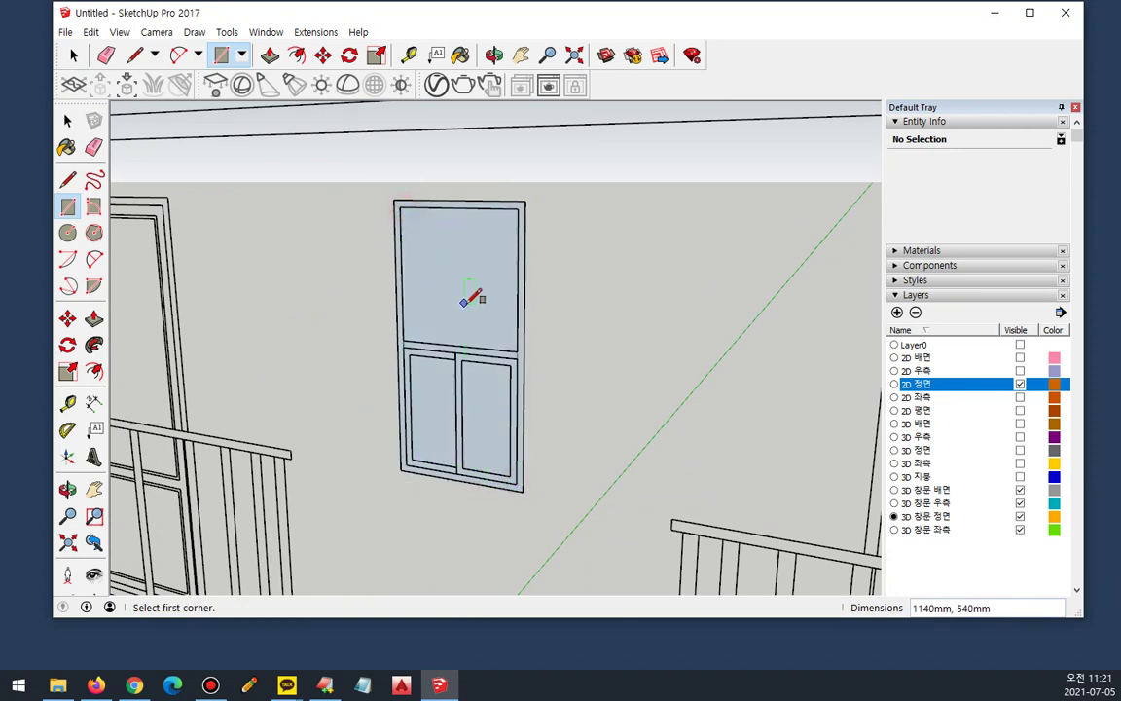
key(space)
click(482, 261)
key(Delete)
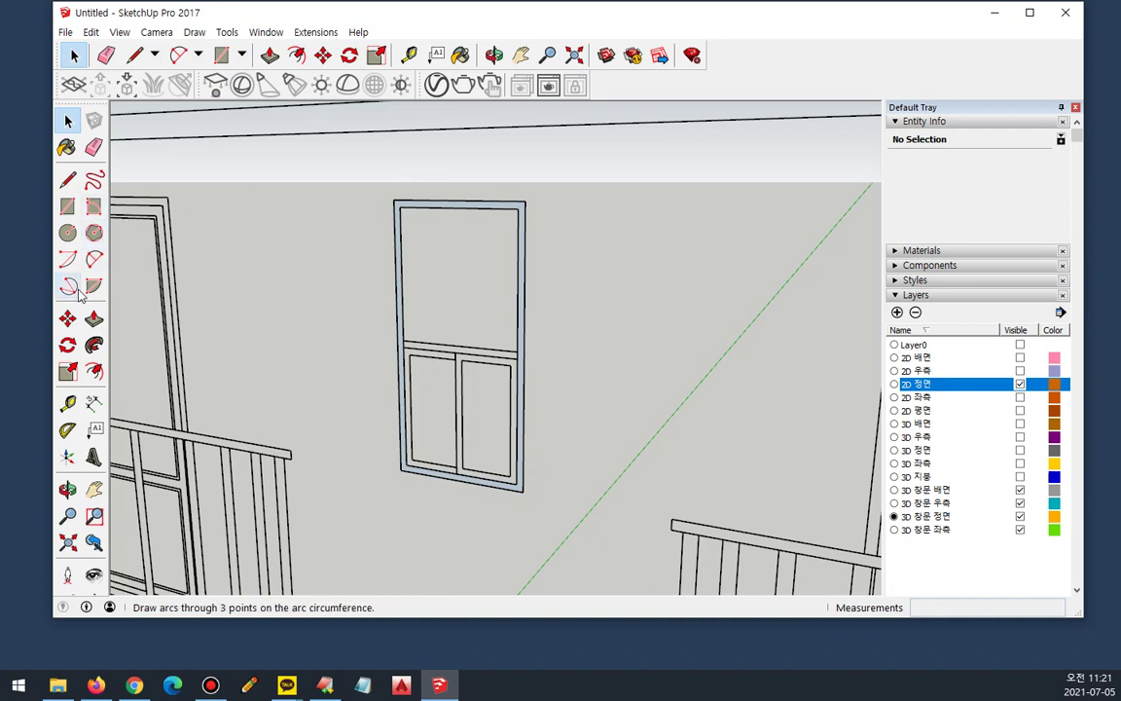
Step: Trace the window's horizontal crossbar with a rectangle and remove the short end edges to join it to the frame
click(93, 318)
scroll(428, 347, up, 5)
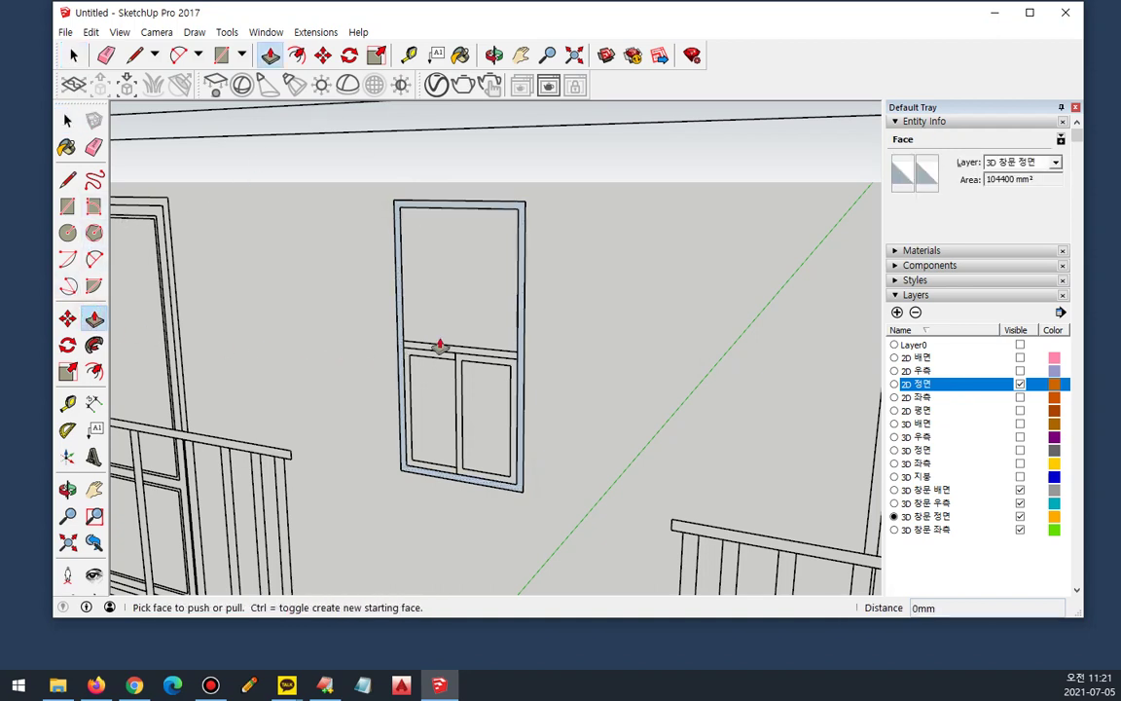
key(r)
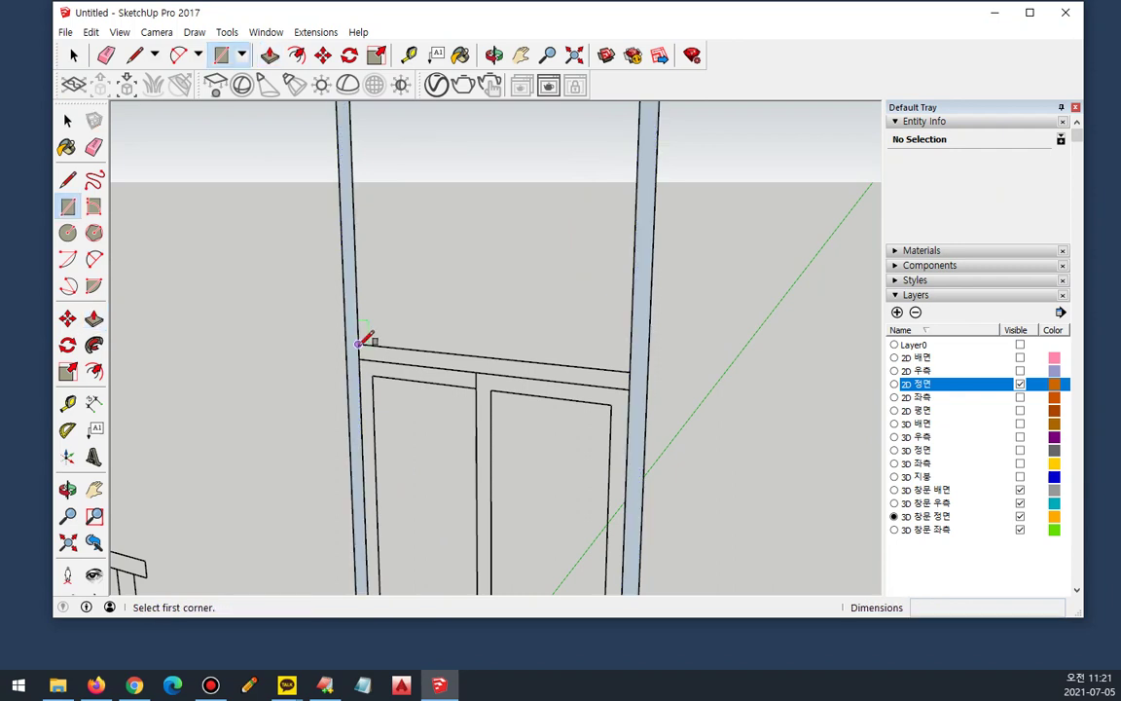
click(358, 344)
click(629, 386)
key(space)
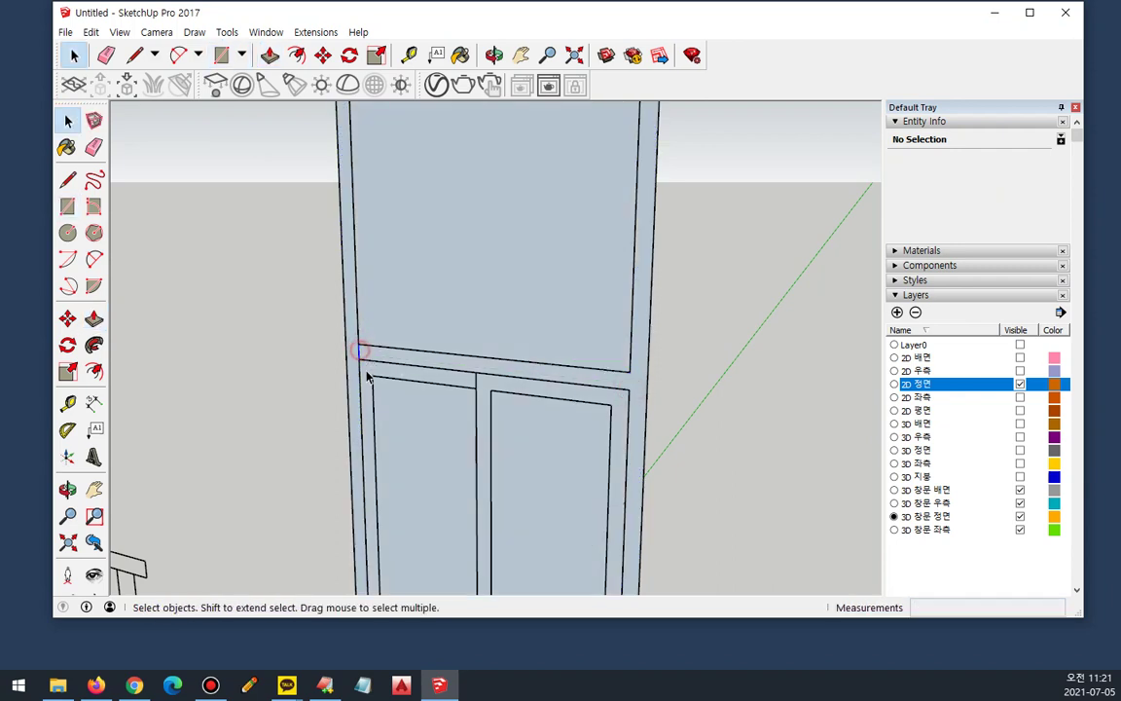
Step: Push/Pull the joined frame and crossbar to give them thickness, and delete the face in the upper pane opening
key(p)
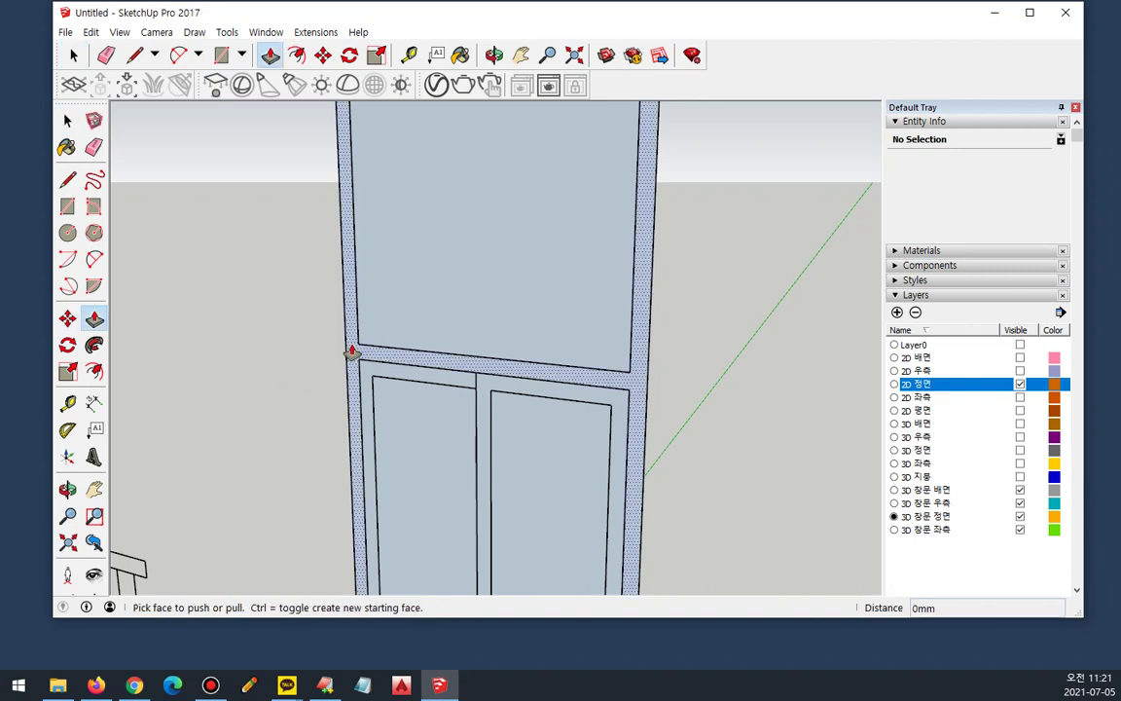
click(412, 320)
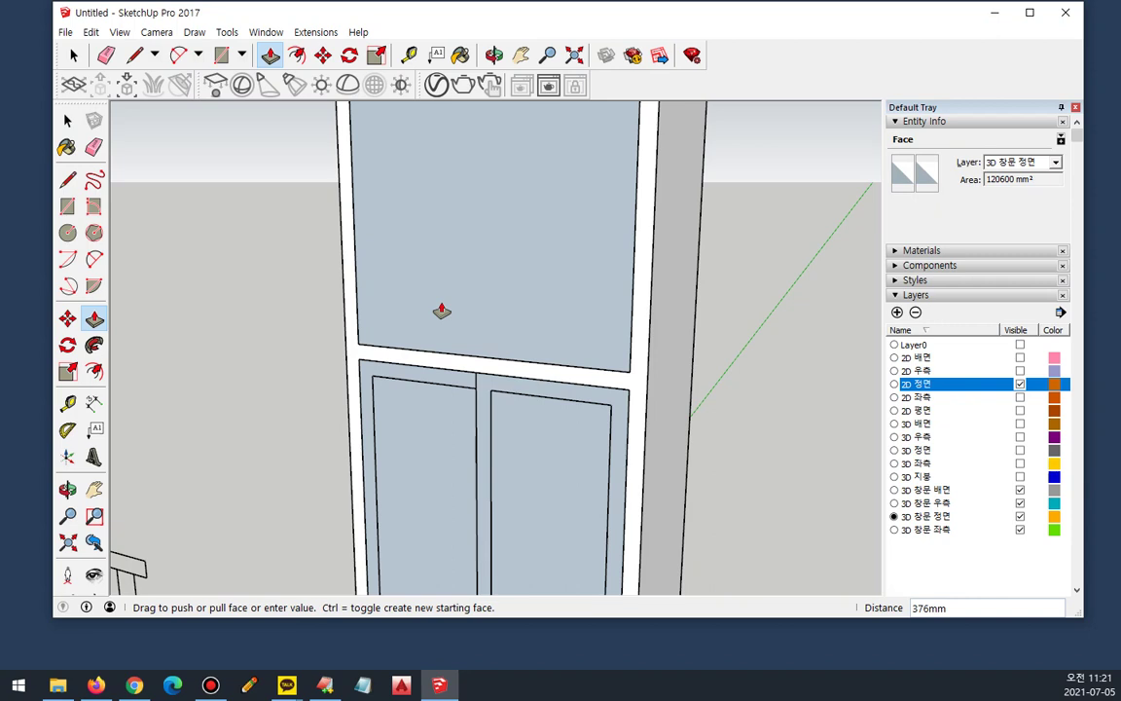
key(Return)
key(space)
click(463, 282)
key(Delete)
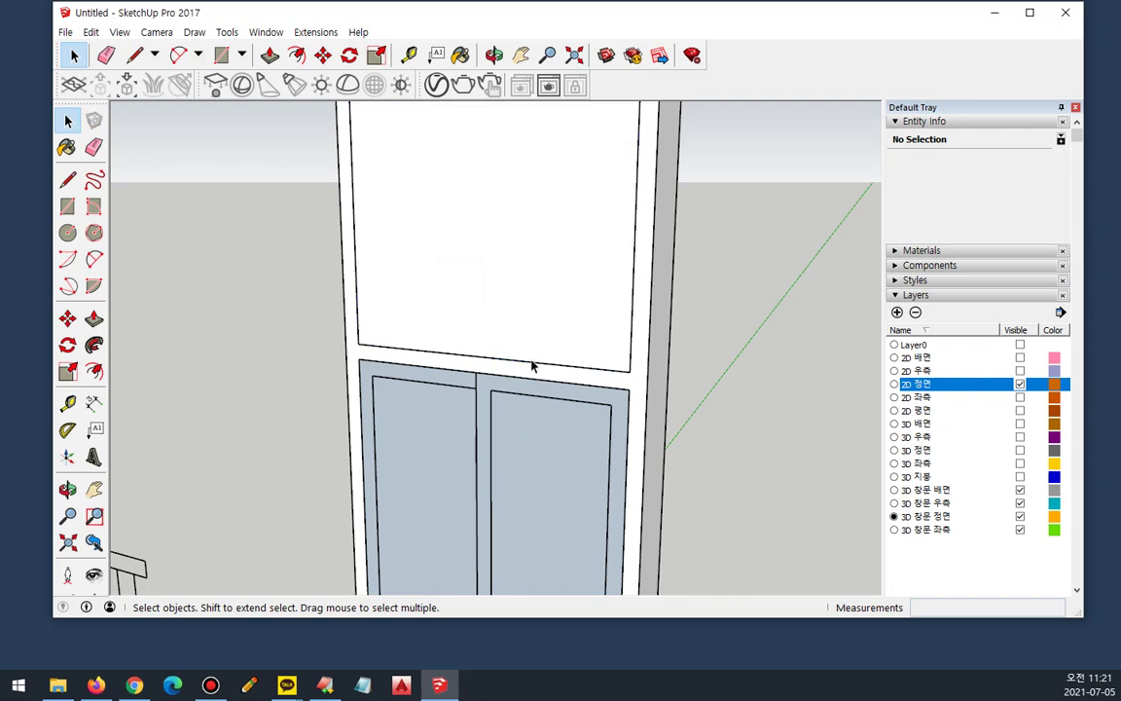
Step: Undo the last frame extrusion and delete the faces in both the upper and lower openings
click(535, 310)
middle_drag(536, 310, 517, 308)
key(ctrl+z)
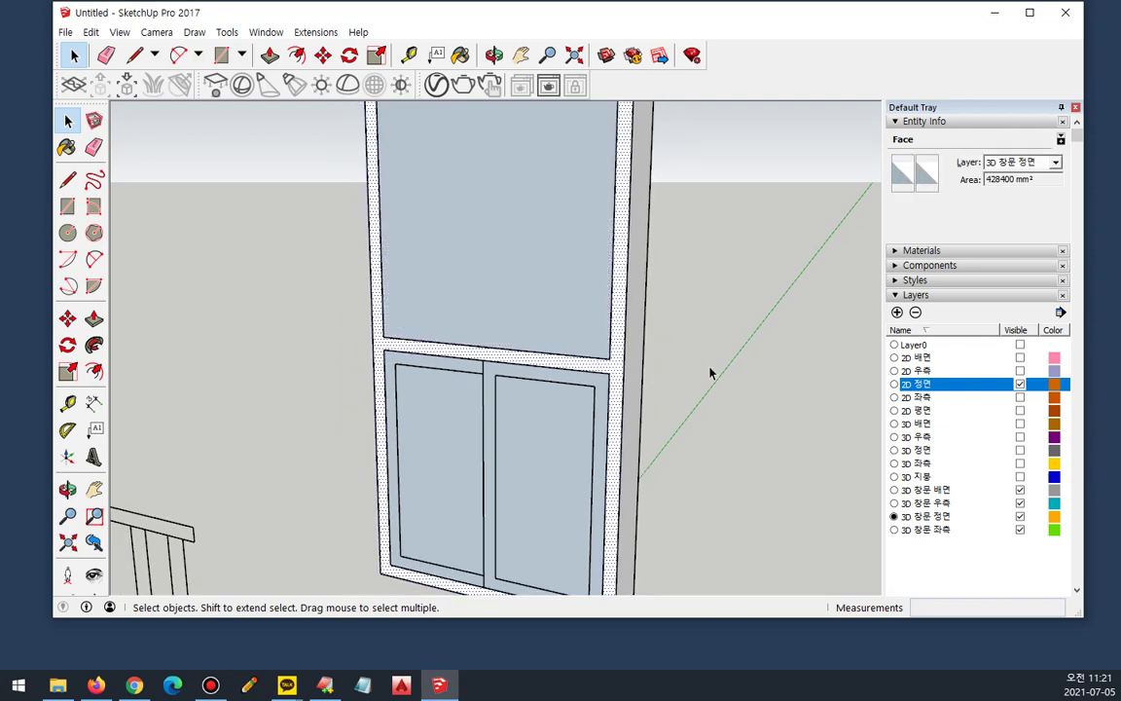
click(710, 370)
key(ctrl+z)
click(513, 298)
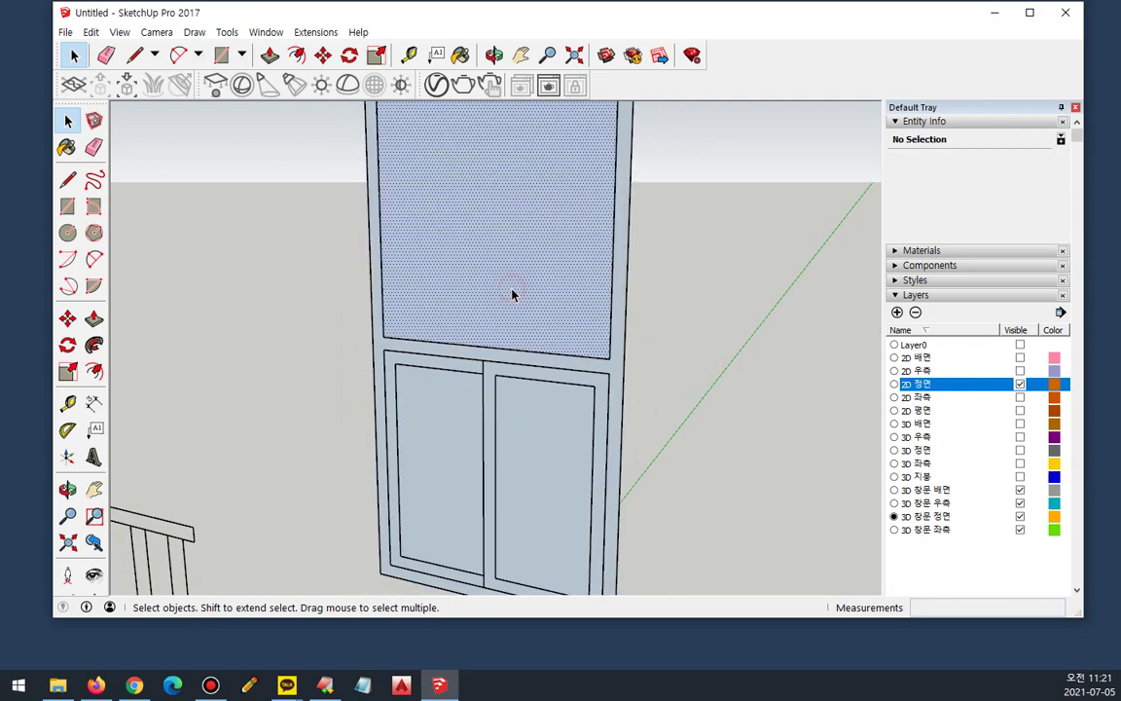
key(Delete)
click(551, 425)
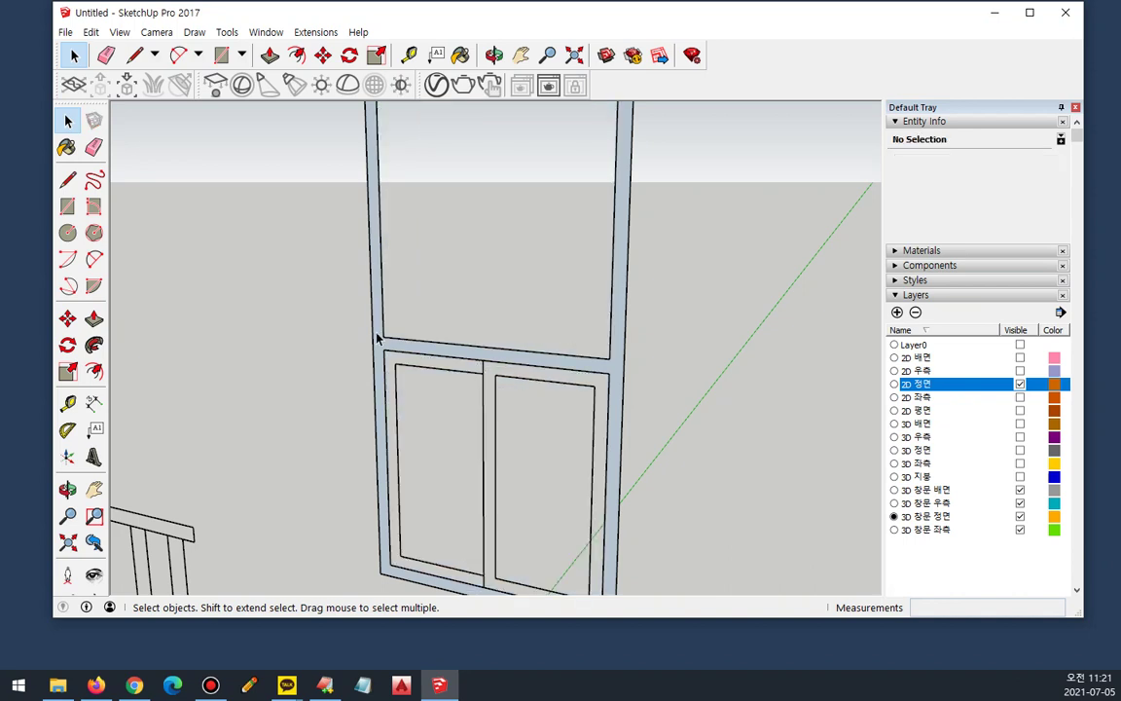
Step: Push/Pull the joined frame and crossbar 150 mm and make the resulting solid a group
key(p)
click(377, 344)
text(1)
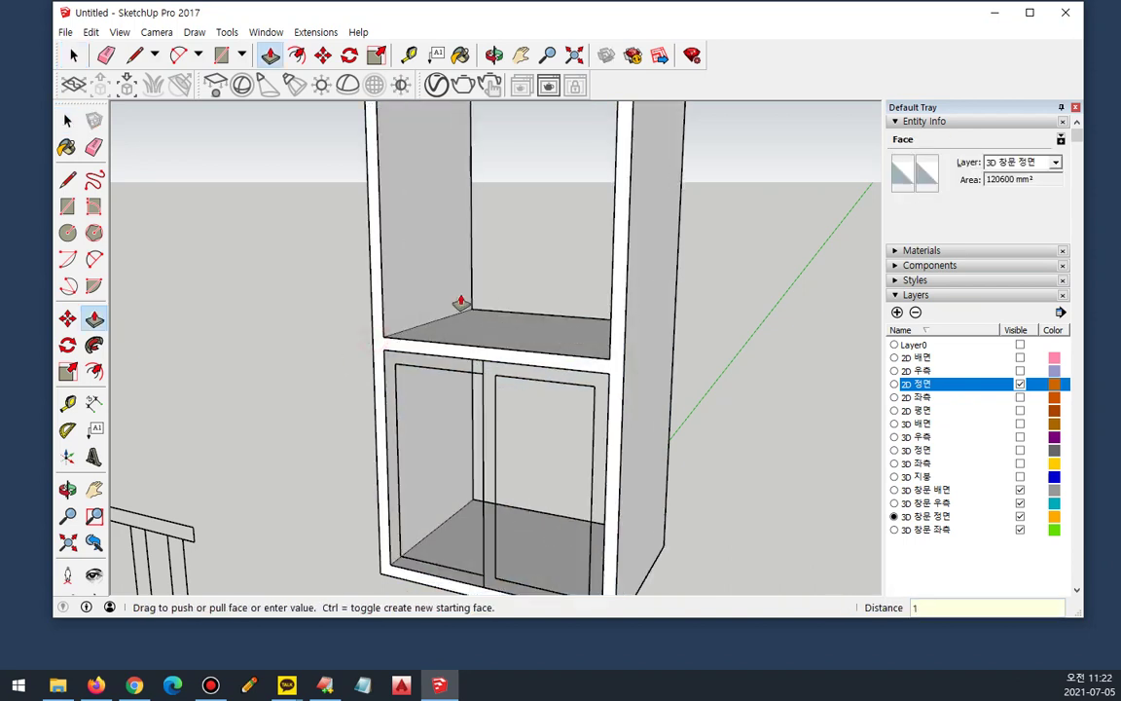
text(50)
key(Return)
key(space)
triple_click(401, 284)
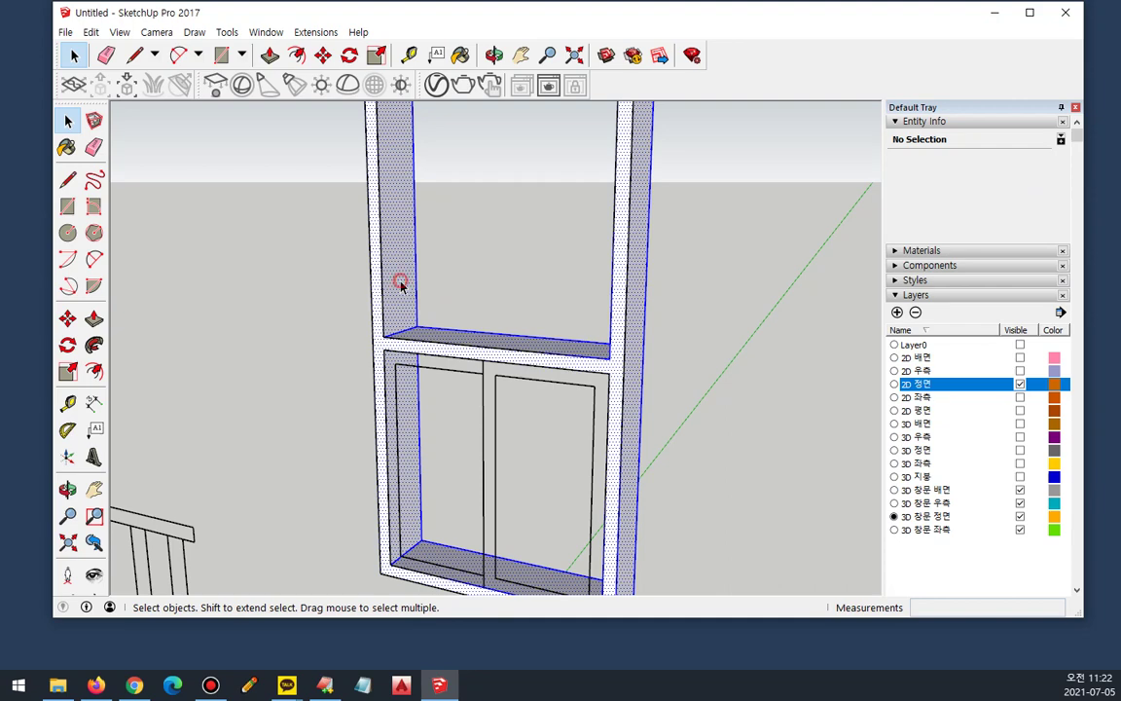
right_click(401, 284)
click(443, 415)
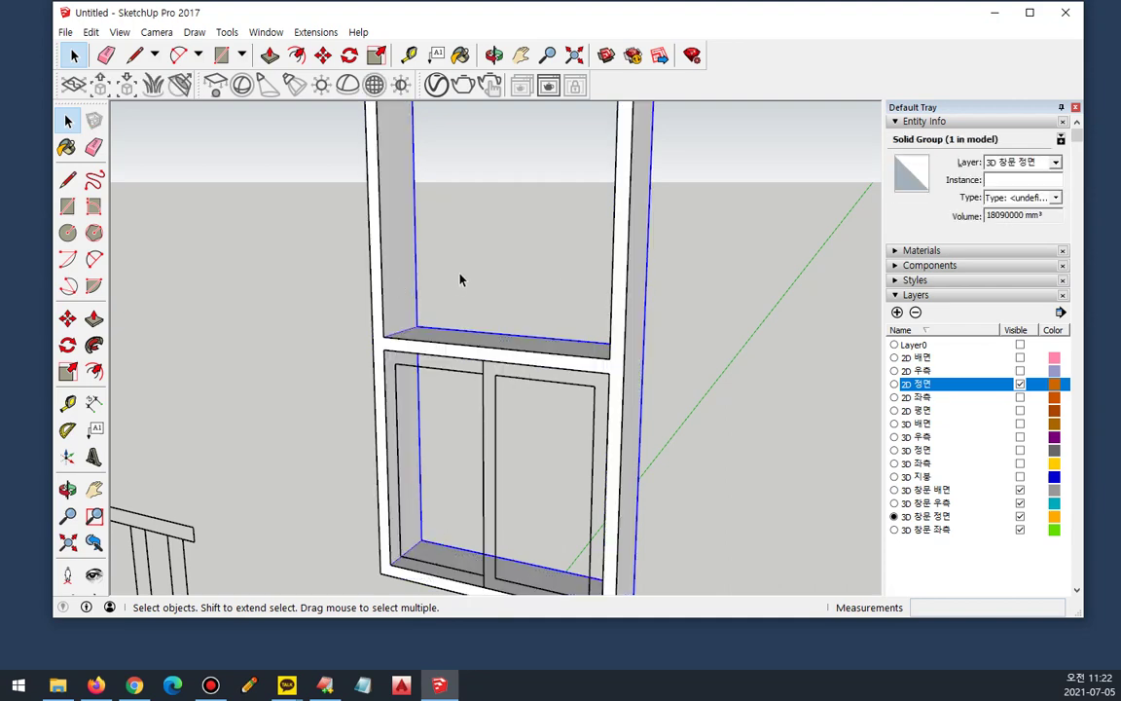
Step: Trace the outer and inner edges of the lower right sash with rectangles and delete the face inside it
scroll(460, 277, down, 3)
scroll(492, 367, up, 5)
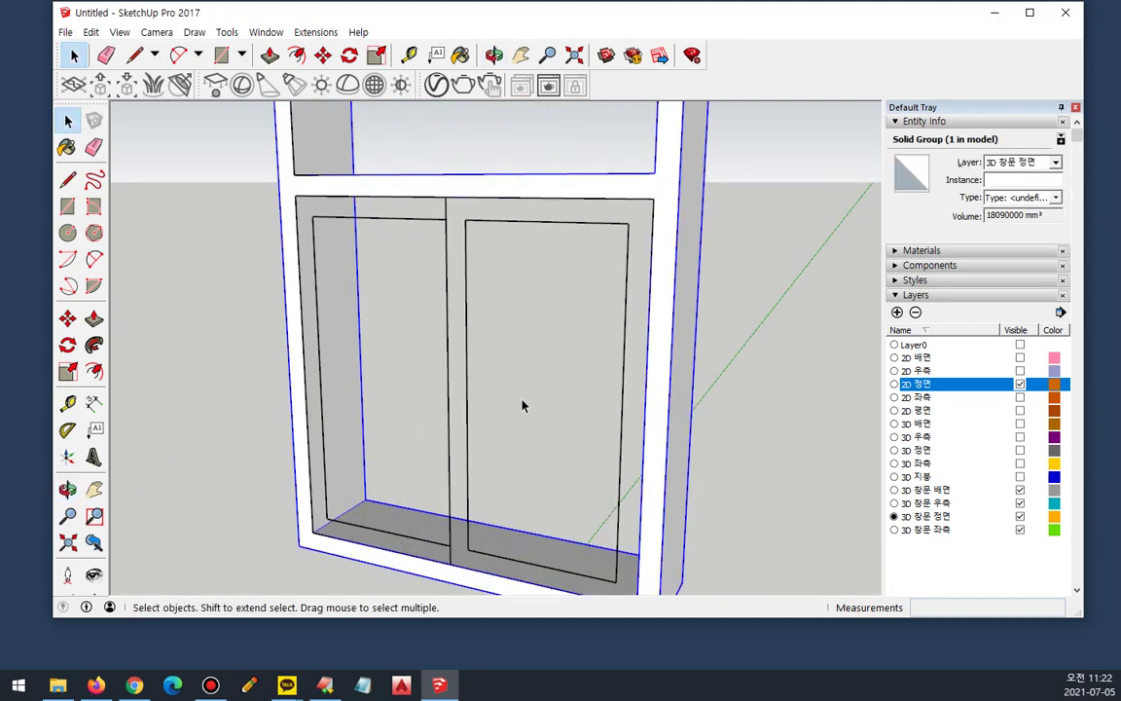
key(r)
click(652, 198)
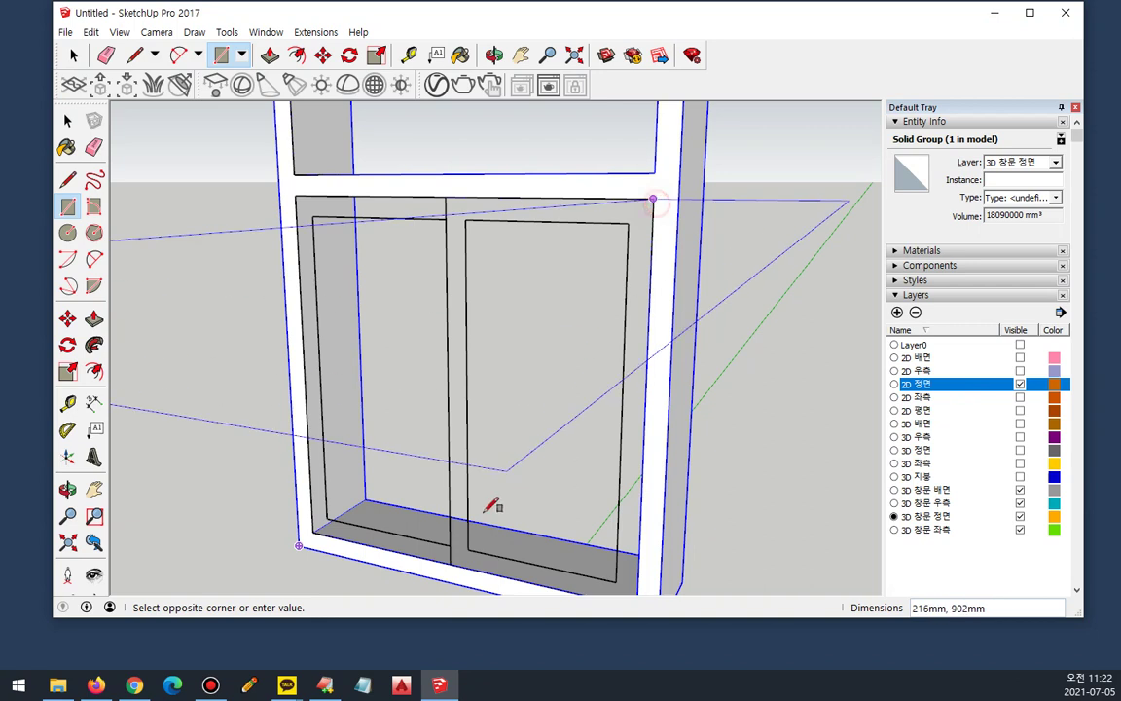
click(450, 563)
click(469, 546)
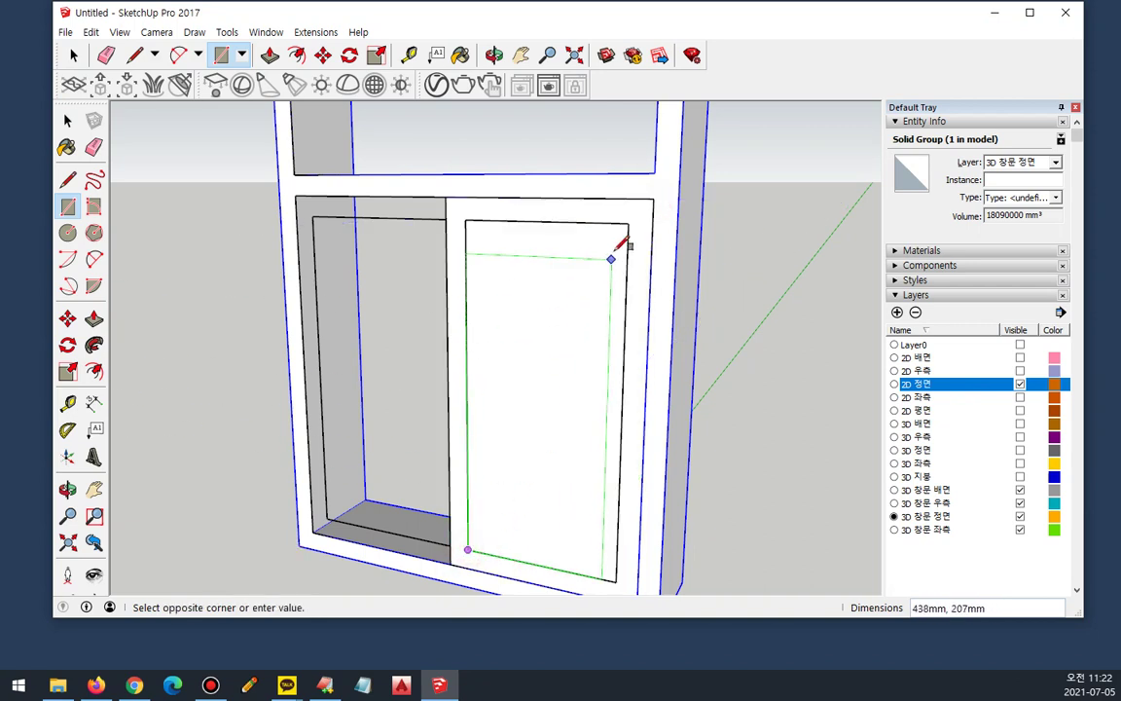
click(630, 224)
key(space)
click(570, 328)
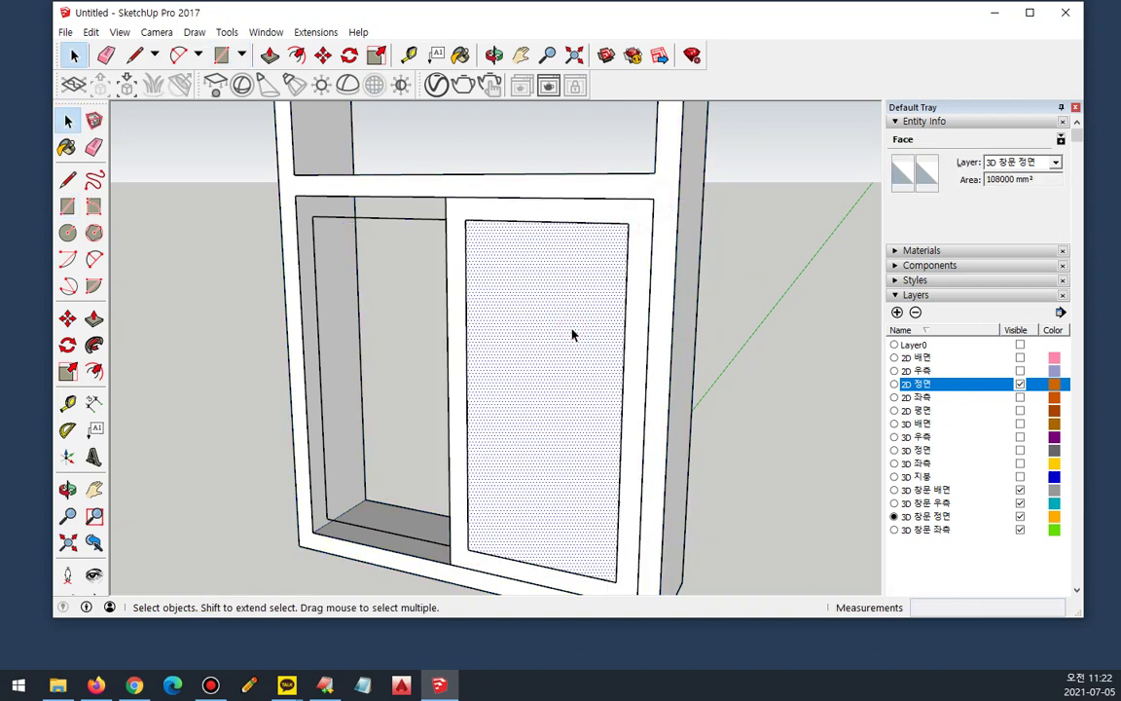
key(Delete)
Step: Push/Pull the right sash frame to a thickness of about 40 mm and make it a group
key(p)
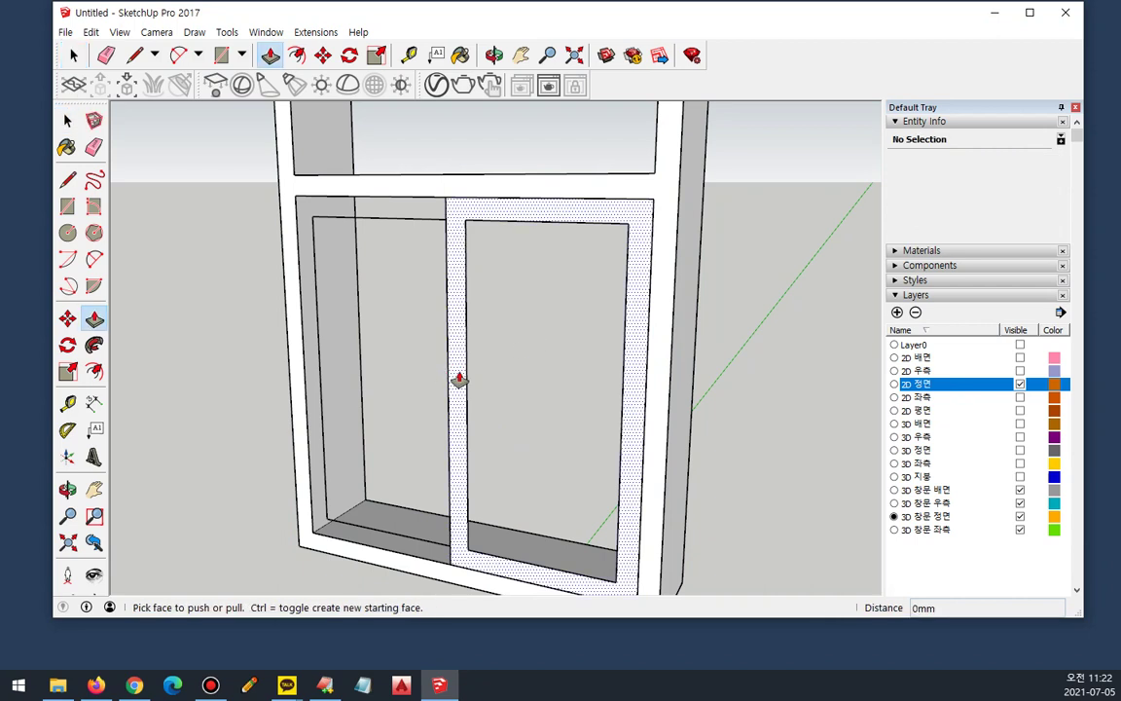
click(459, 379)
click(487, 360)
key(space)
triple_click(458, 414)
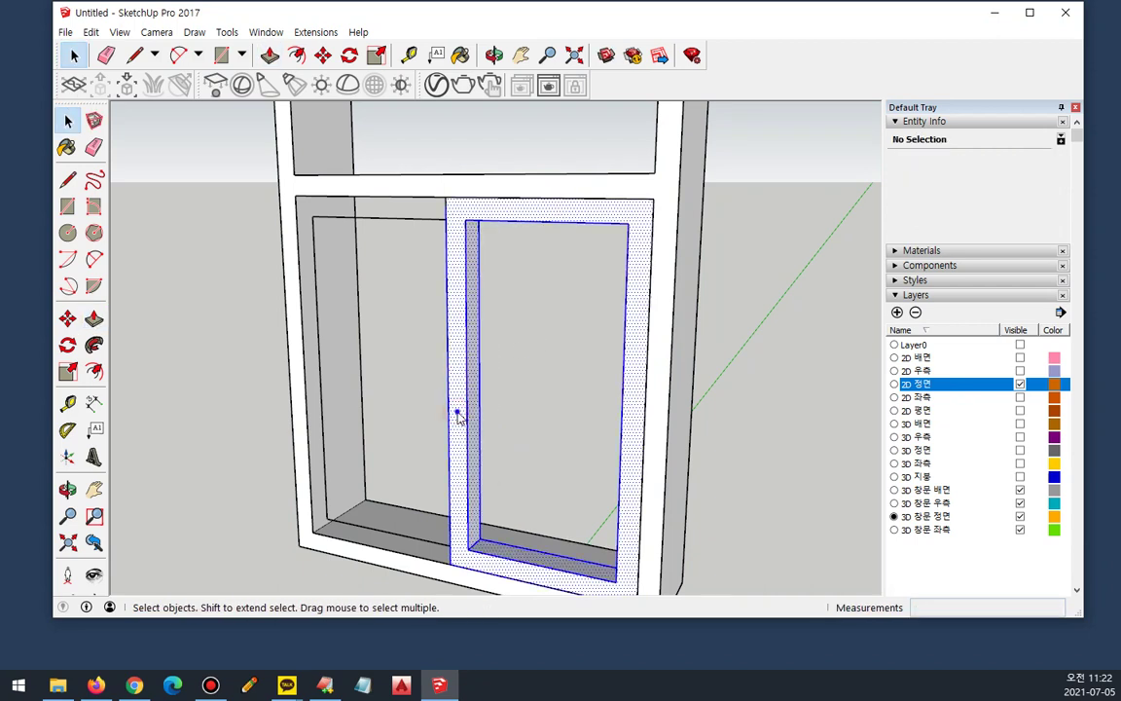
right_click(457, 416)
click(509, 274)
Step: Draw a rectangular glass pane across the right sash opening and move it 40 mm back to the sash's rear edge
middle_drag(526, 408, 522, 364)
key(r)
click(450, 194)
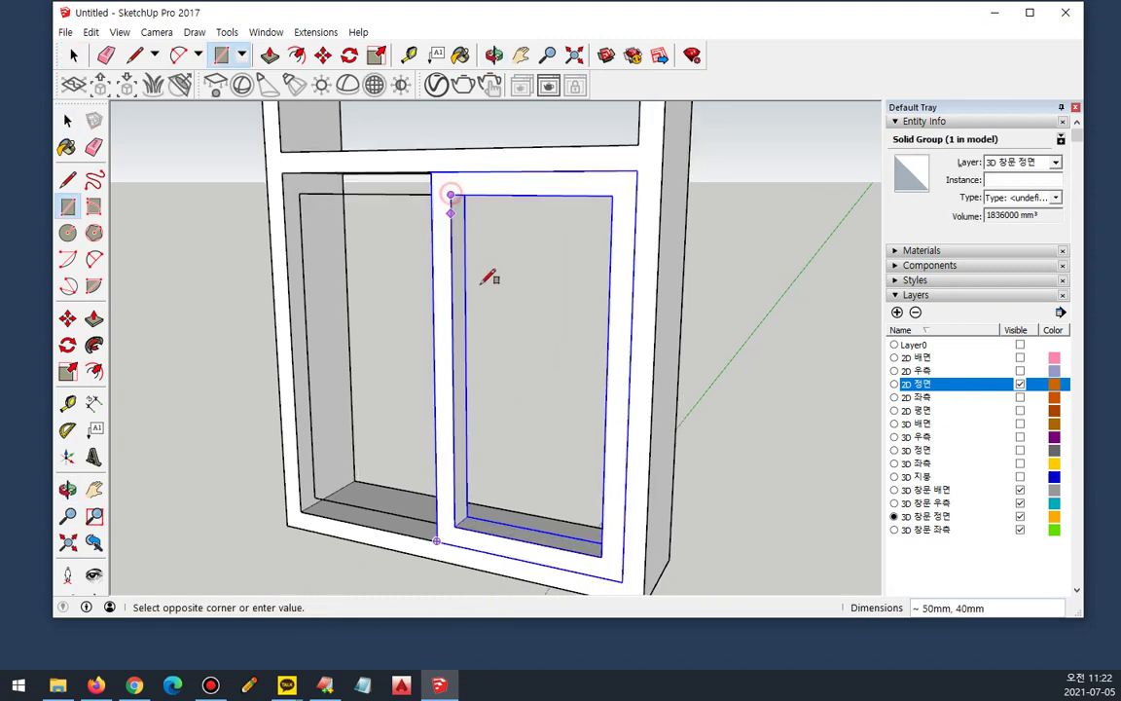
click(604, 534)
key(space)
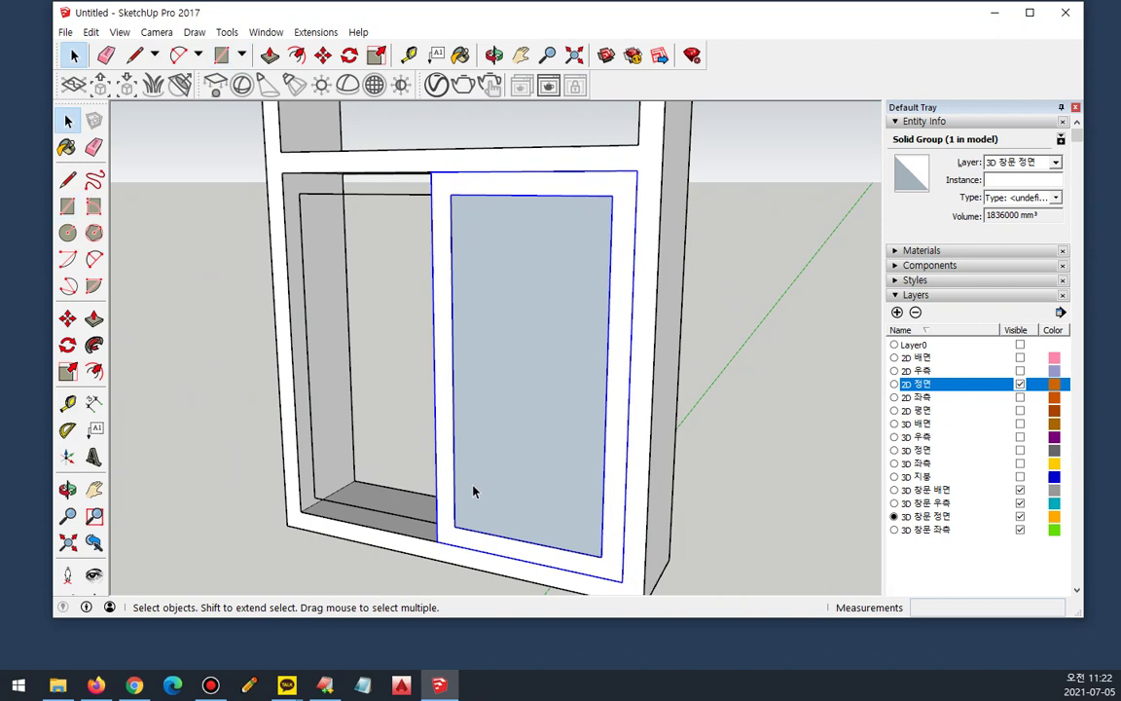
double_click(519, 430)
scroll(480, 533, up, 2)
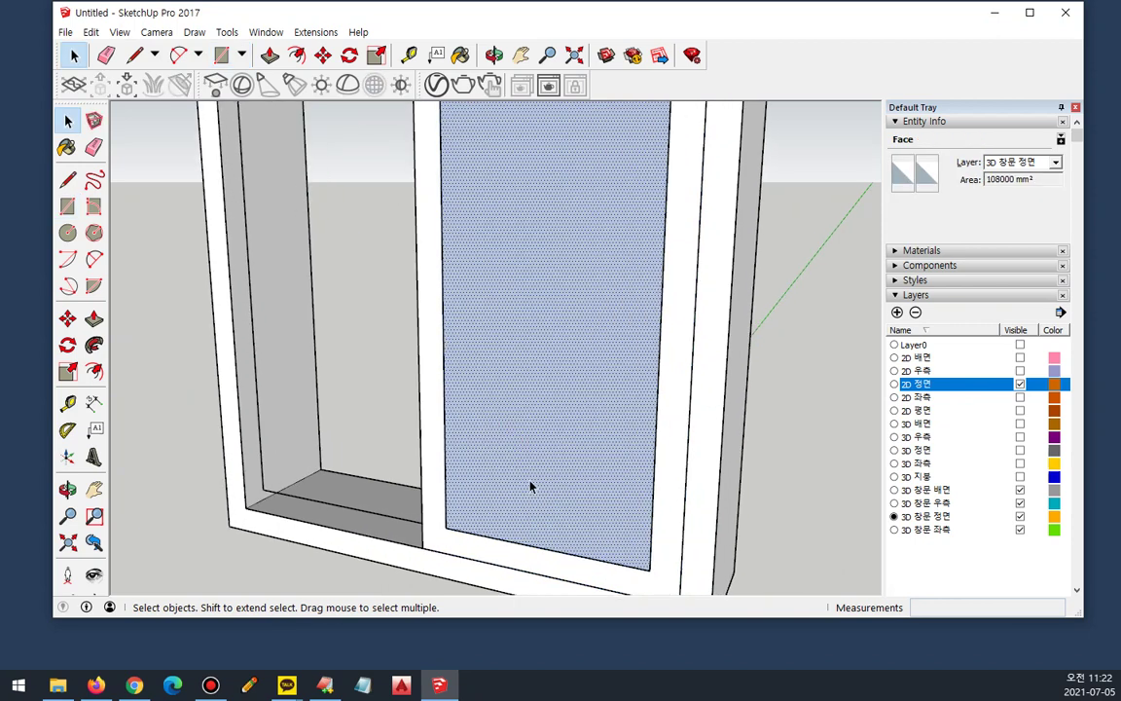
key(m)
click(447, 528)
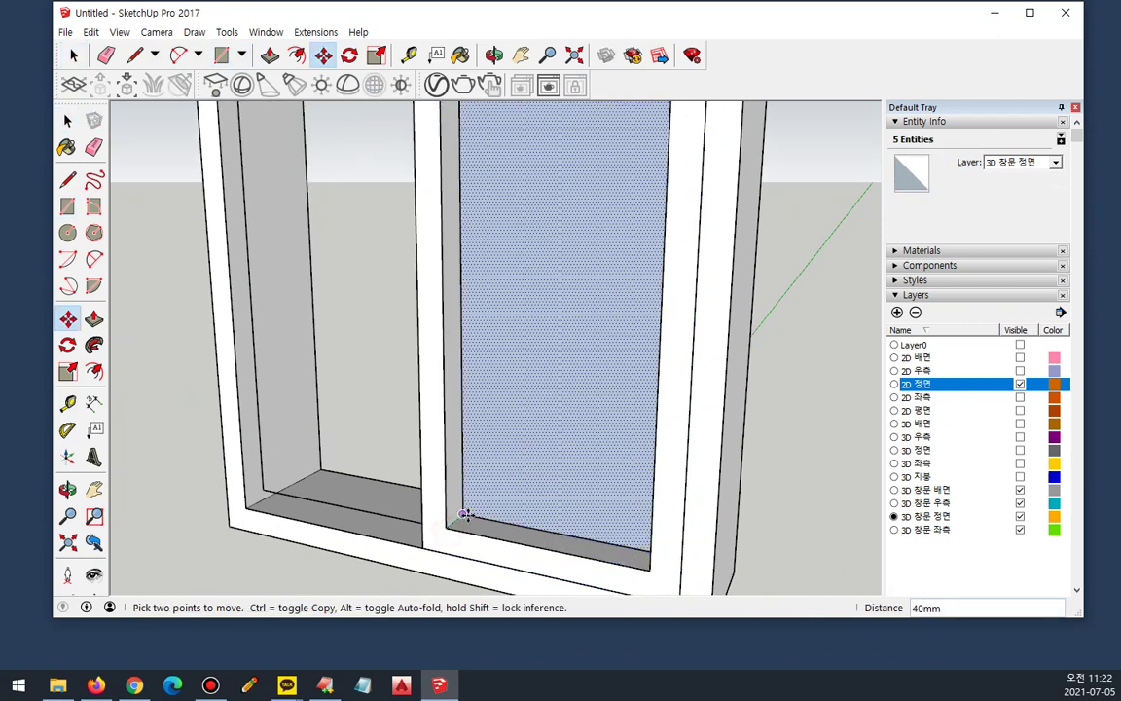
click(459, 513)
Step: Group the glass pane and combine it with the sash frame into one group
key(space)
right_click(524, 385)
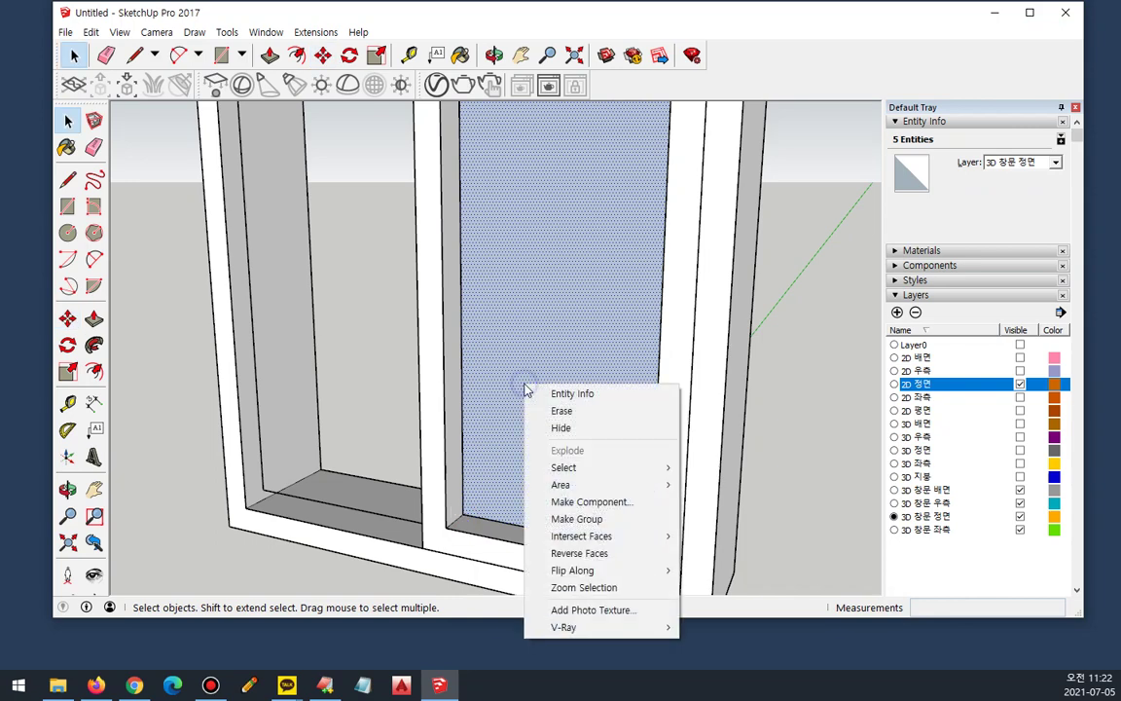
key(Escape)
key(Escape)
right_click(440, 427)
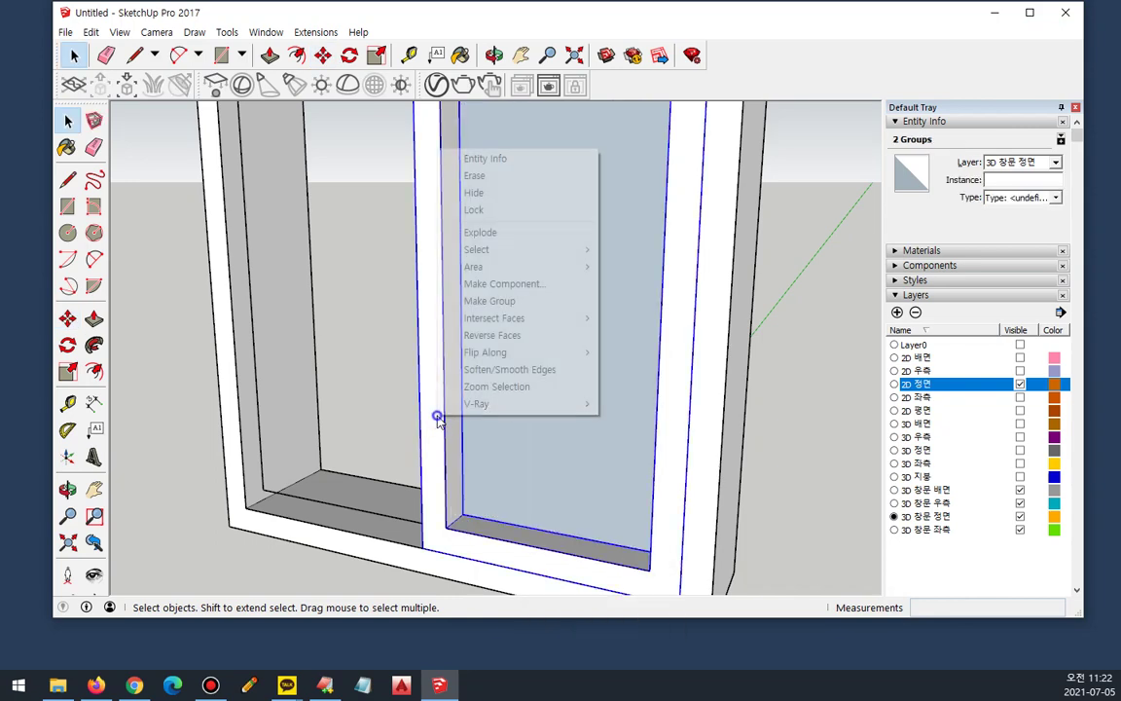
key(Escape)
click(465, 465)
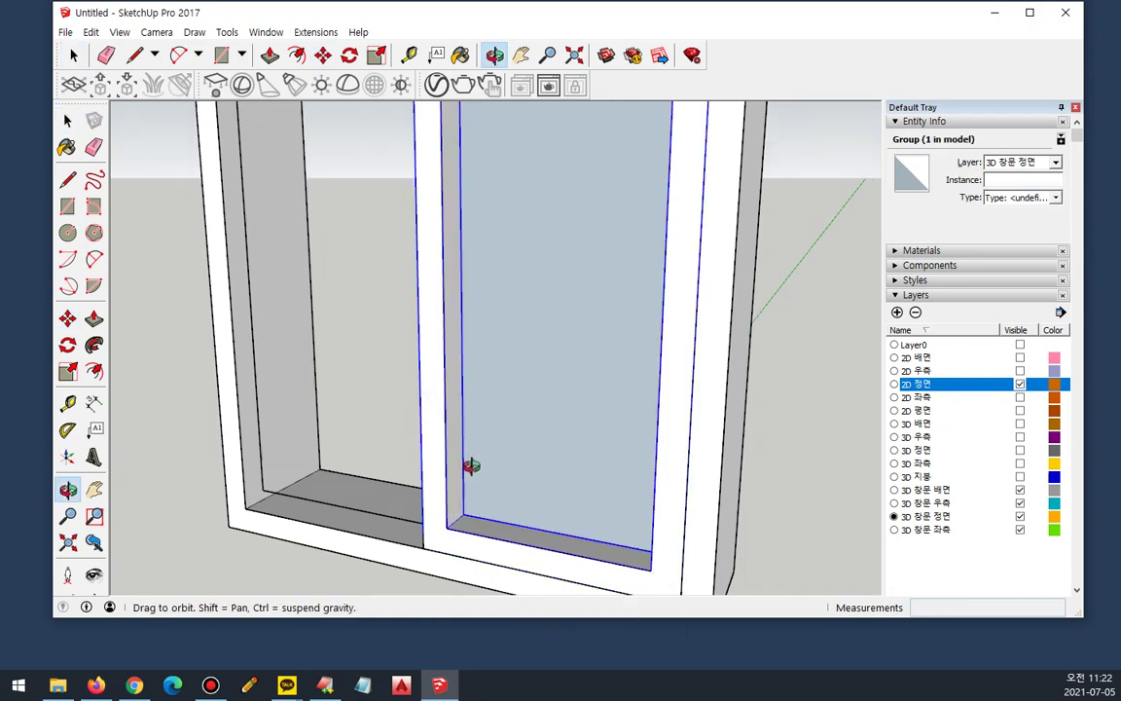
Step: Copy the glazed sash into the left half of the lower opening and move the copy about 56 mm against the frame's left side
middle_drag(465, 465, 493, 519)
key(m)
click(434, 548)
key(ctrl)
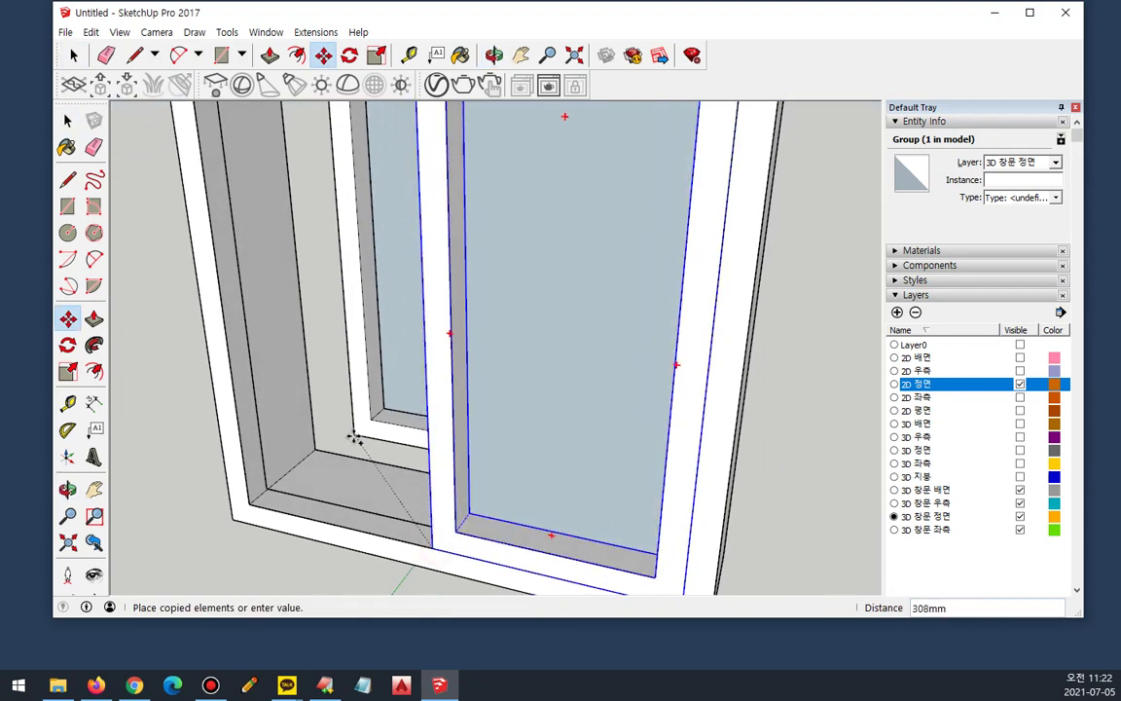
scroll(279, 486, up, 3)
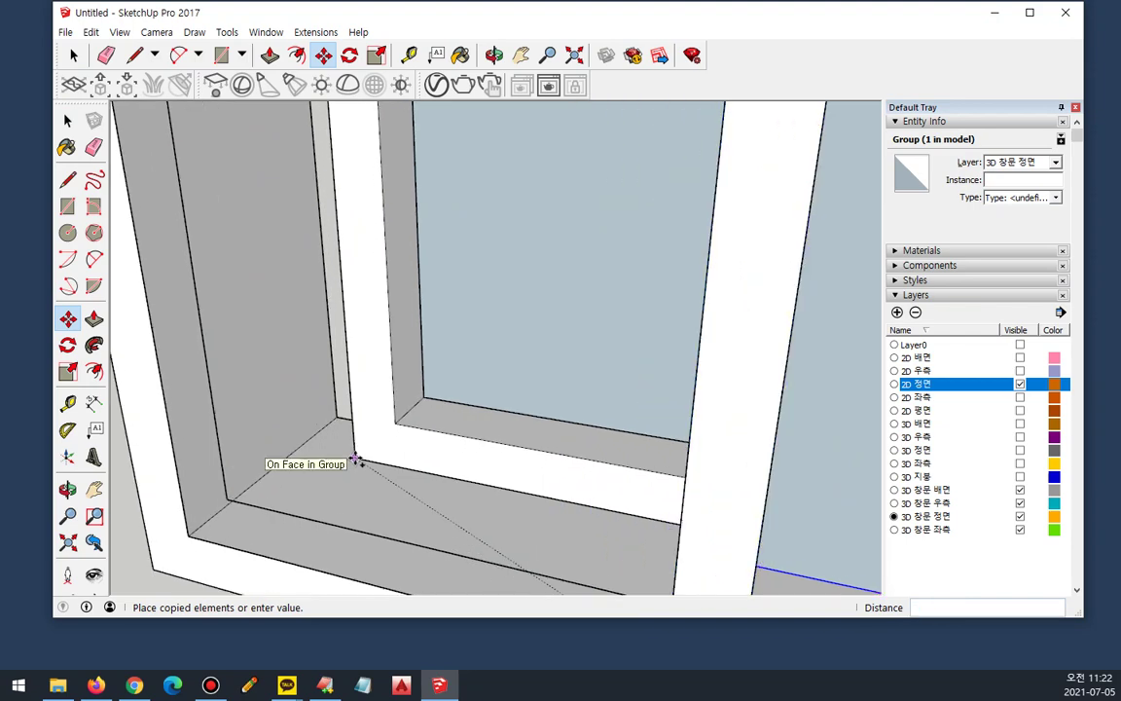
click(355, 458)
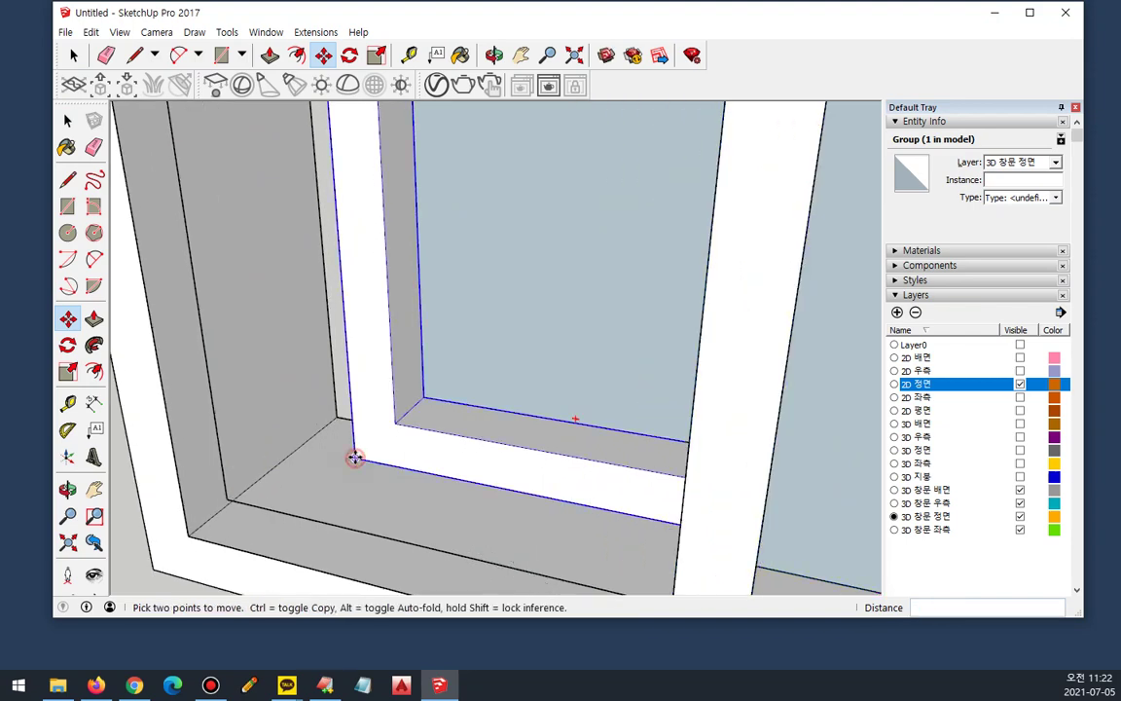
middle_drag(284, 446, 353, 464)
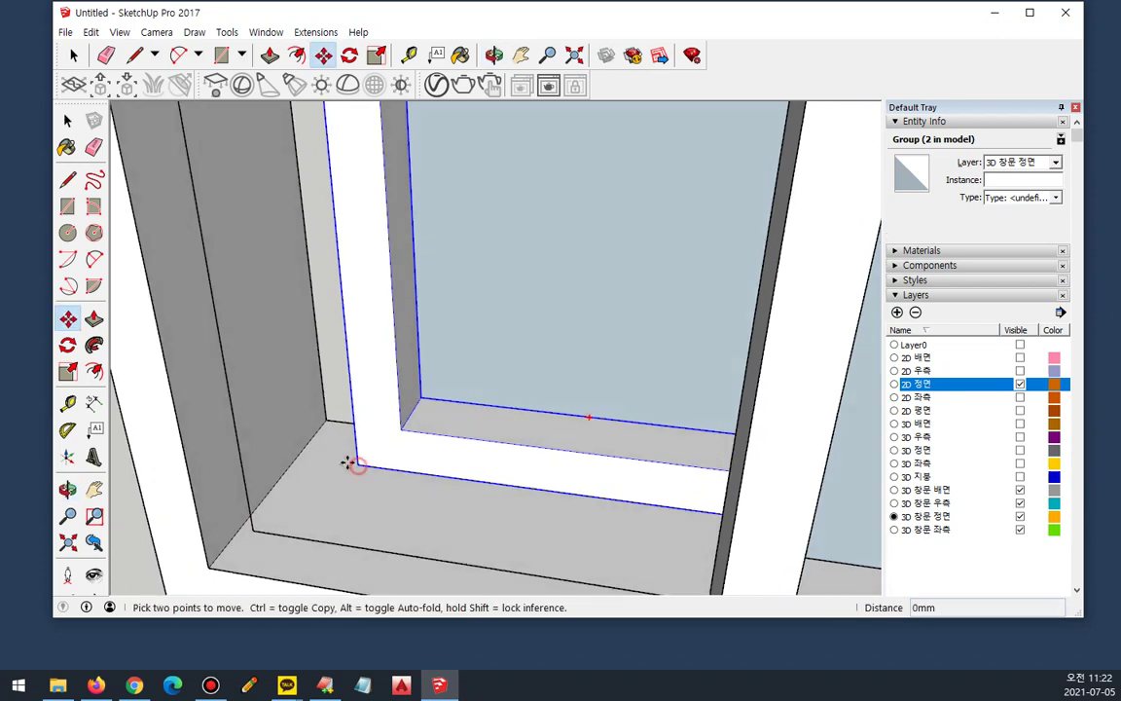
click(353, 464)
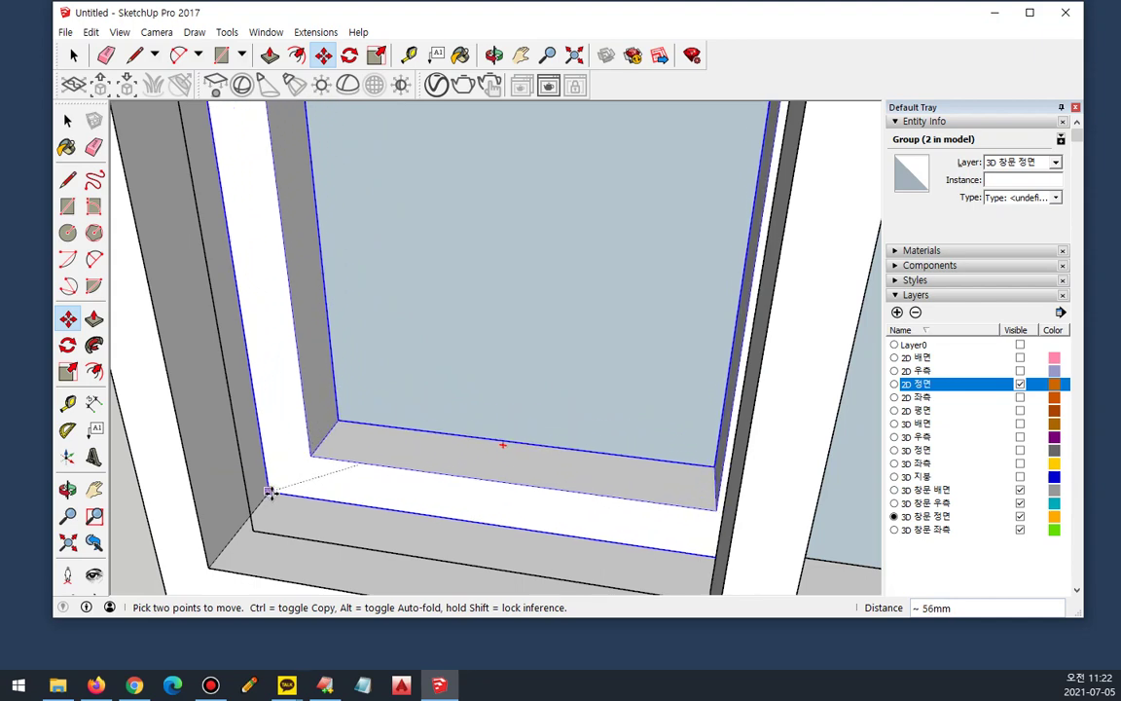
Step: Move the right sash about 35 mm back so that it meets the front of the left sash
middle_drag(276, 486, 736, 426)
scroll(736, 427, up, 1)
key(space)
click(775, 408)
key(m)
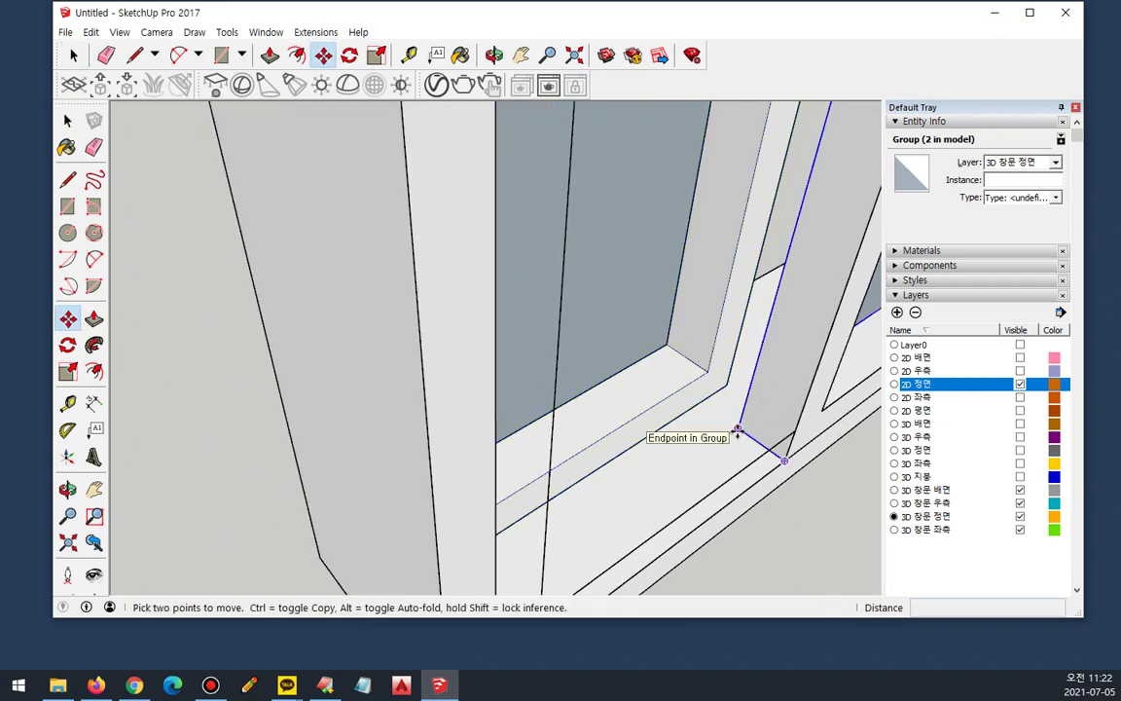
click(736, 428)
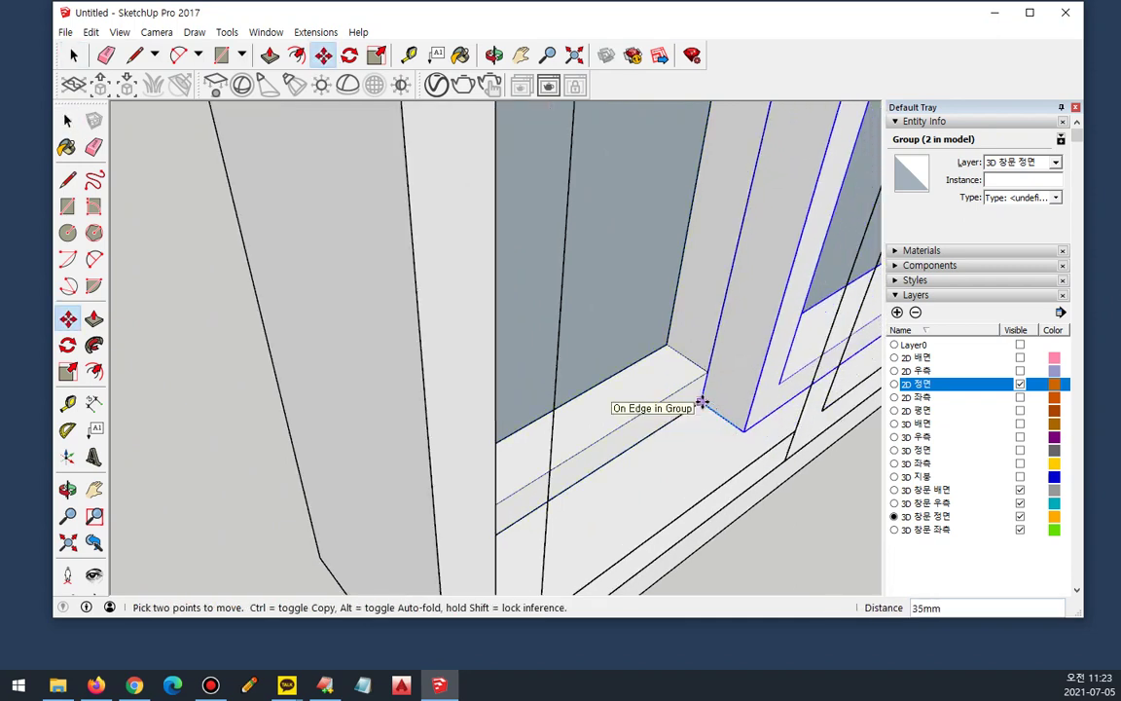
click(697, 406)
scroll(681, 408, down, 3)
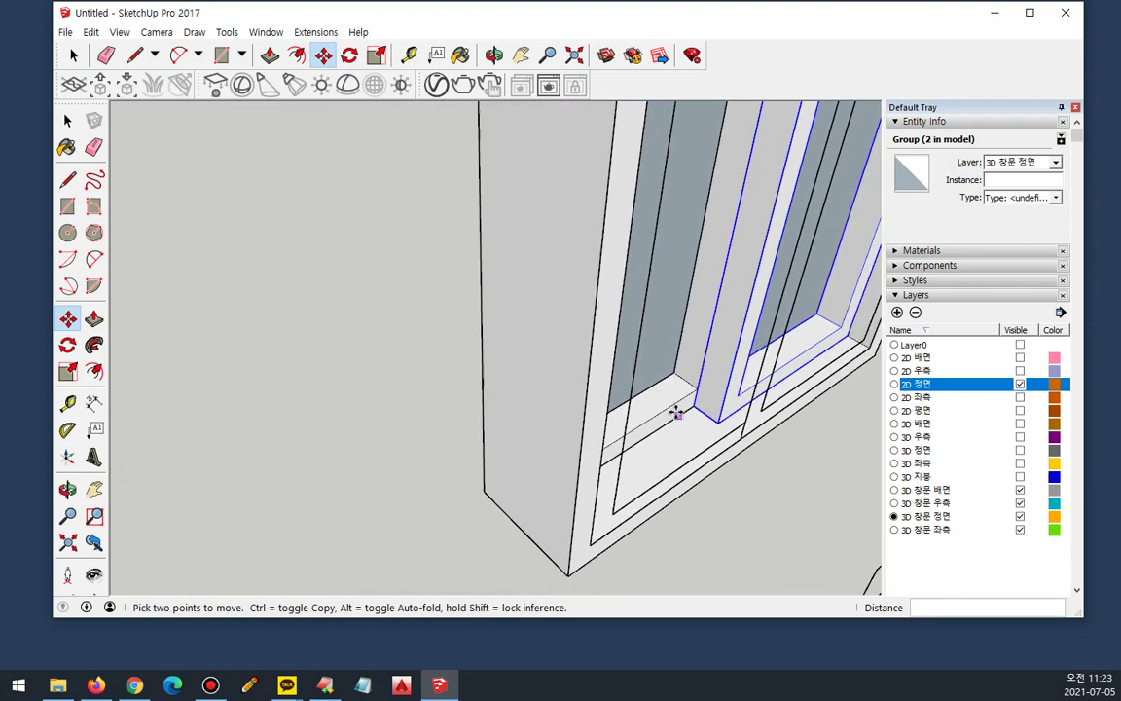
key(space)
Step: Draw a rectangular glass pane across the upper opening of the window frame and make it a group
middle_drag(746, 444, 393, 325)
scroll(401, 337, down, 2)
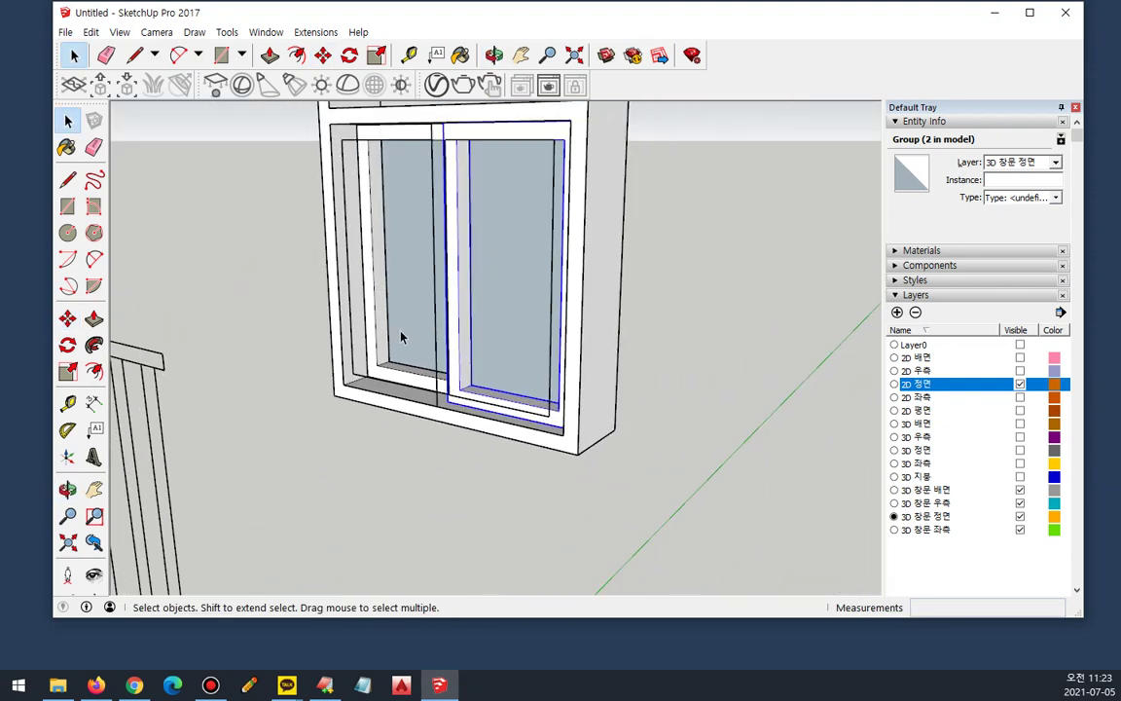
middle_drag(561, 282, 442, 318)
key(r)
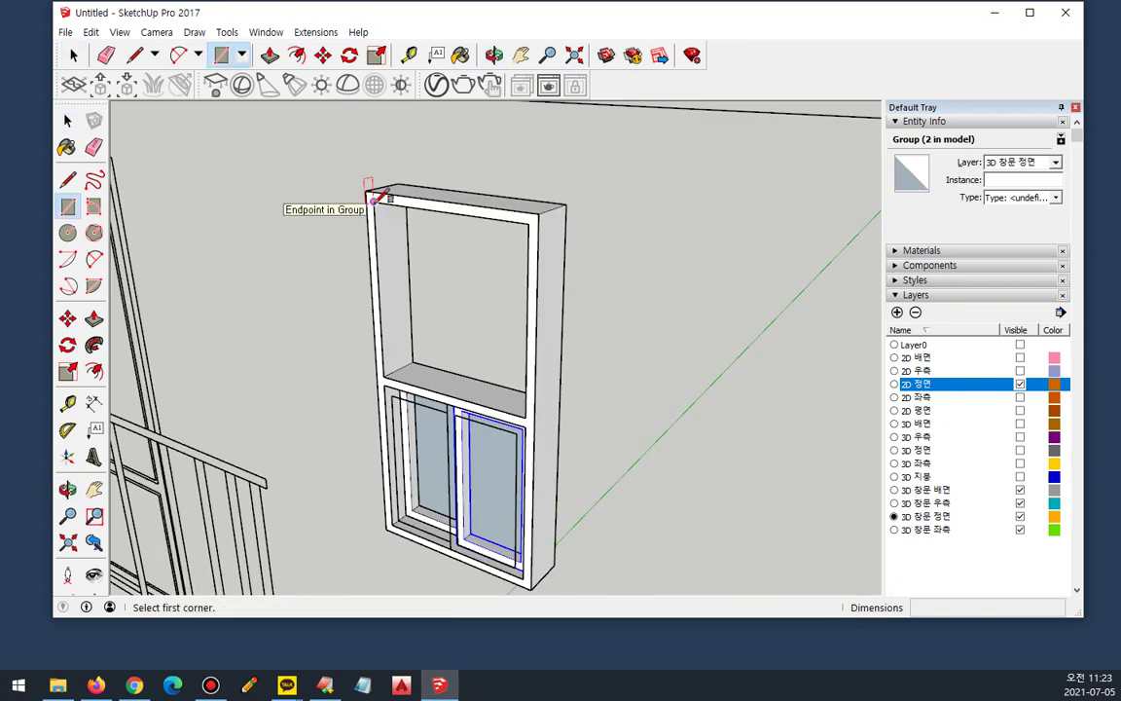
click(372, 197)
click(529, 409)
key(space)
double_click(459, 305)
right_click(450, 292)
click(498, 422)
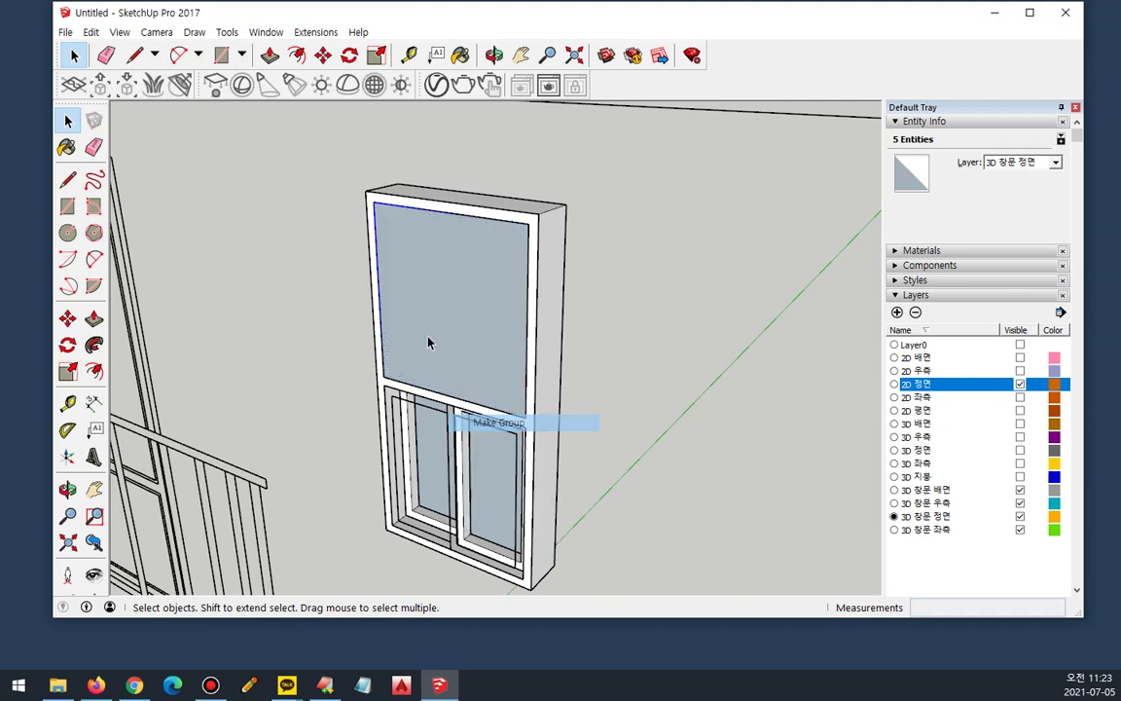
Step: Move the upper glass pane 100 mm back into the frame
key(m)
scroll(387, 372, up, 4)
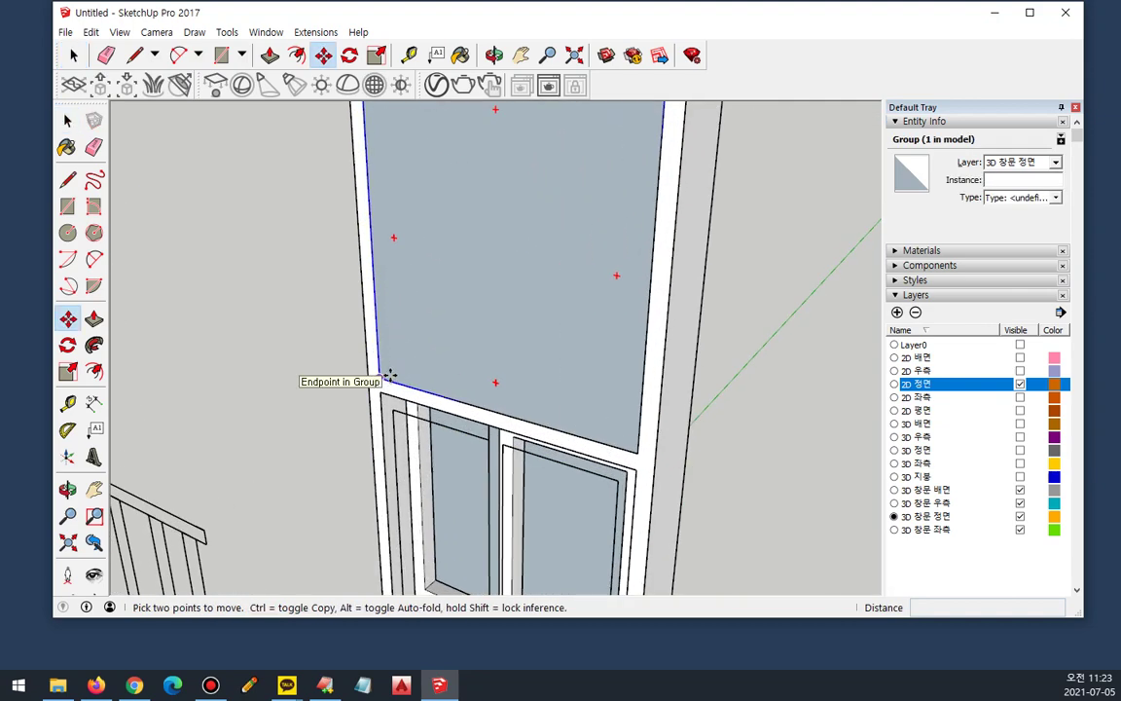
click(387, 379)
text(100)
key(Return)
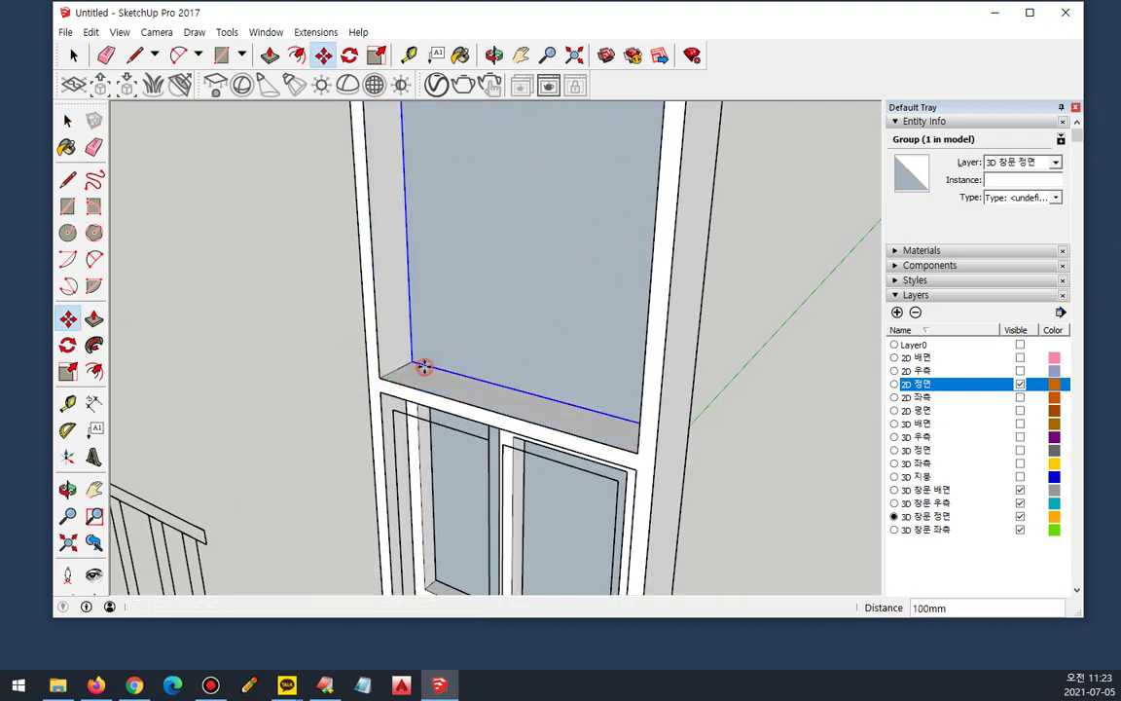
Step: Align the upper glass pane with the frame's rear inner corner and move it 75 mm forward to the middle of the frame depth
scroll(410, 363, up, 3)
click(410, 363)
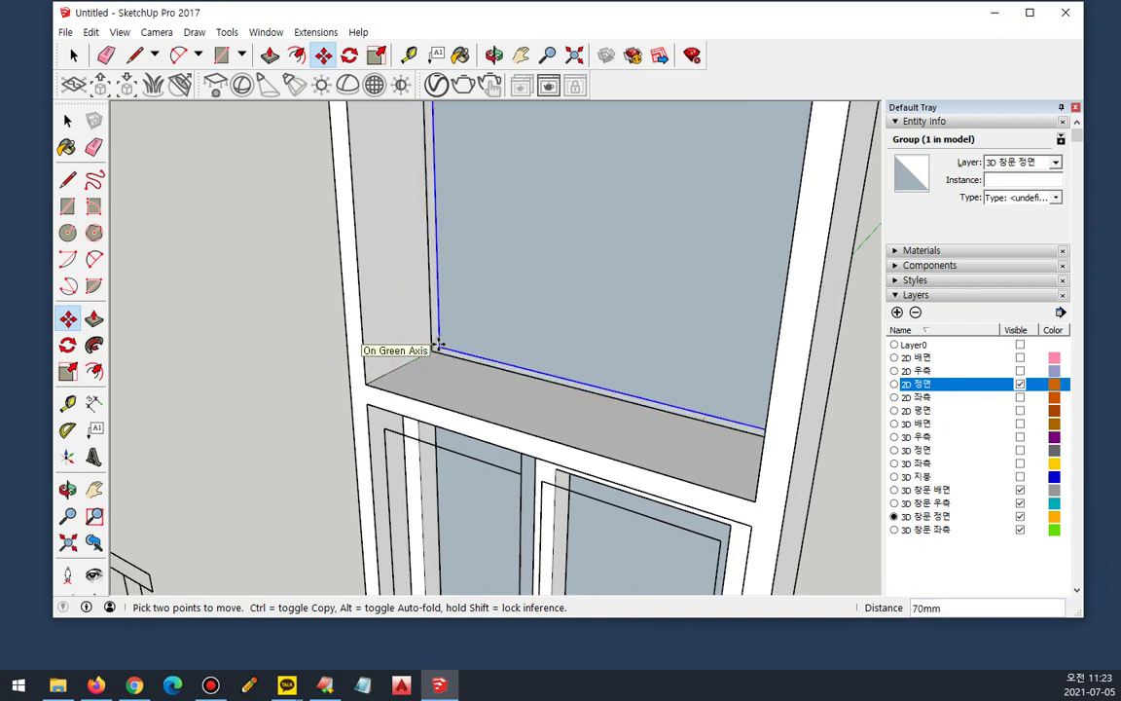
click(425, 351)
click(429, 351)
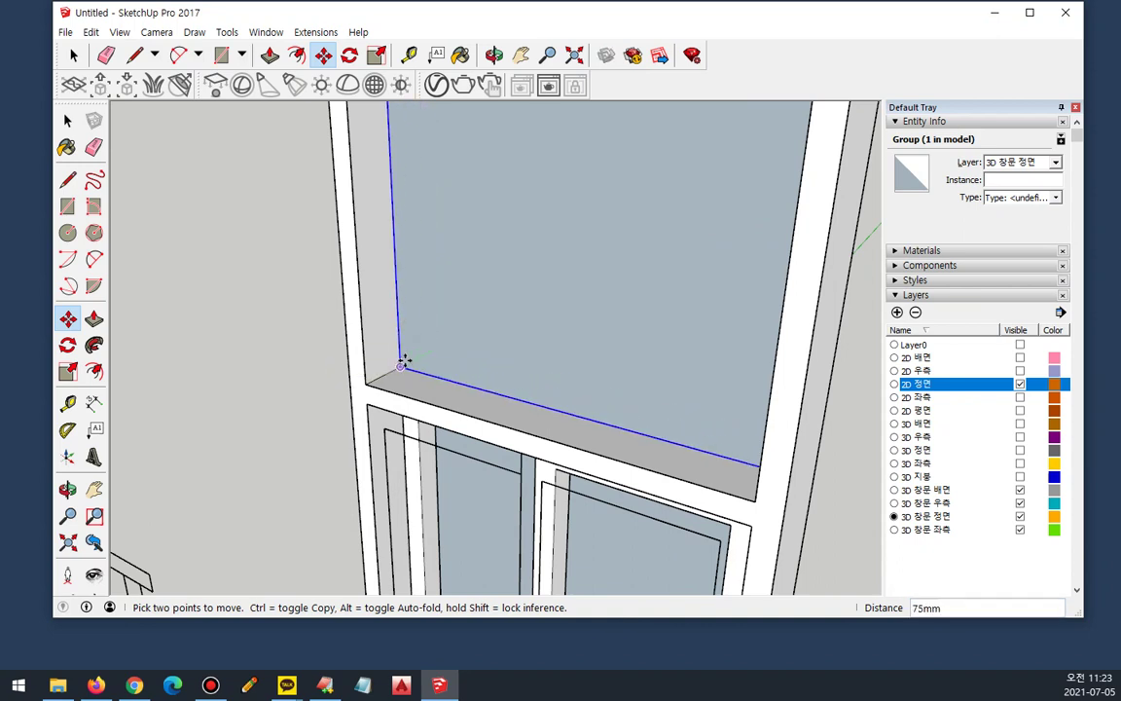
click(400, 365)
key(space)
scroll(455, 391, down, 2)
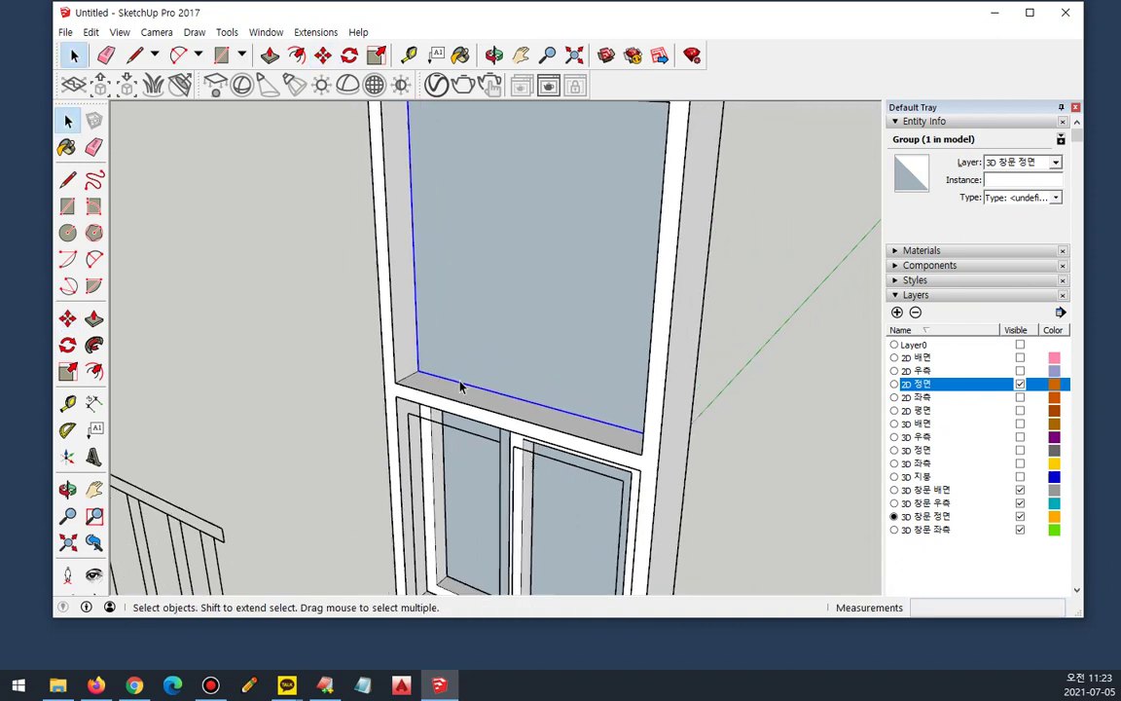
click(554, 491)
shift+click(463, 500)
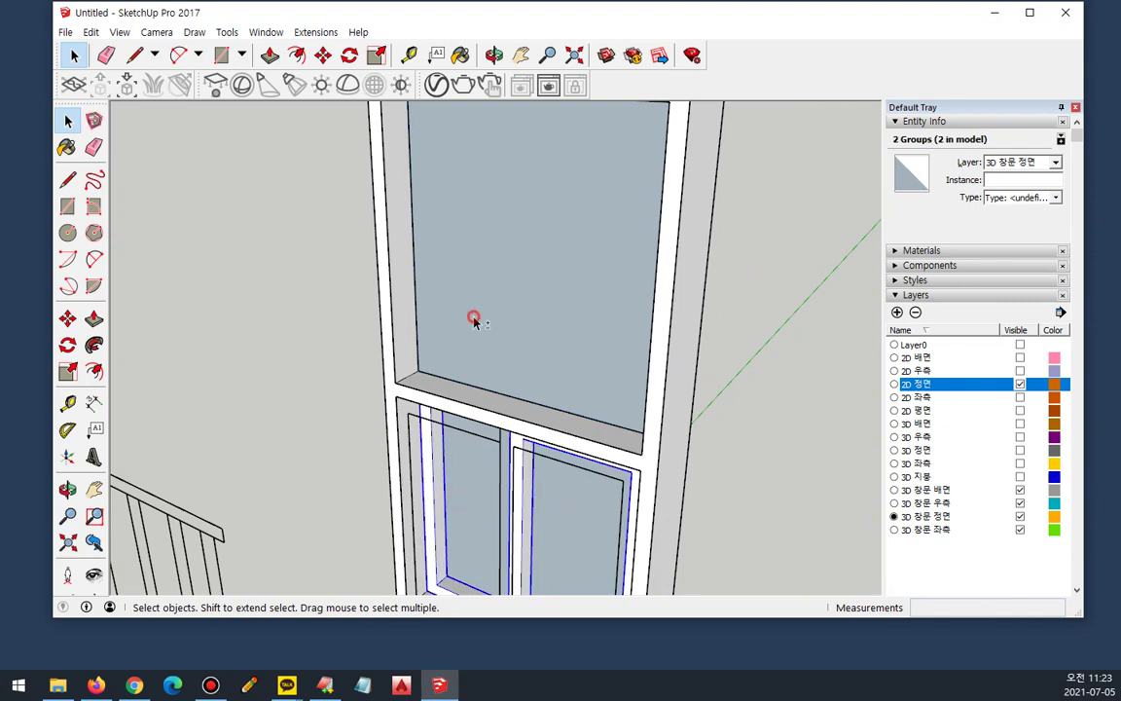
mouse_move(617, 431)
middle_down()
mouse_move(621, 412)
mouse_move(608, 418)
middle_up()
scroll(622, 421, down, 2)
right_click(638, 425)
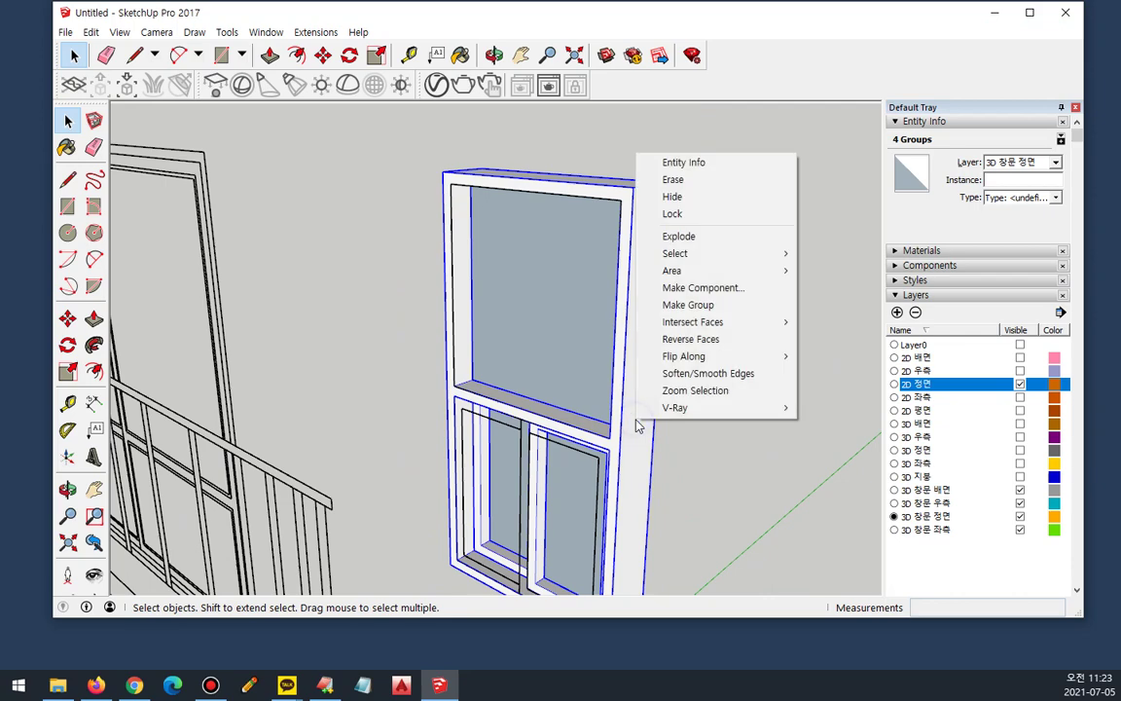
key(Escape)
click(708, 443)
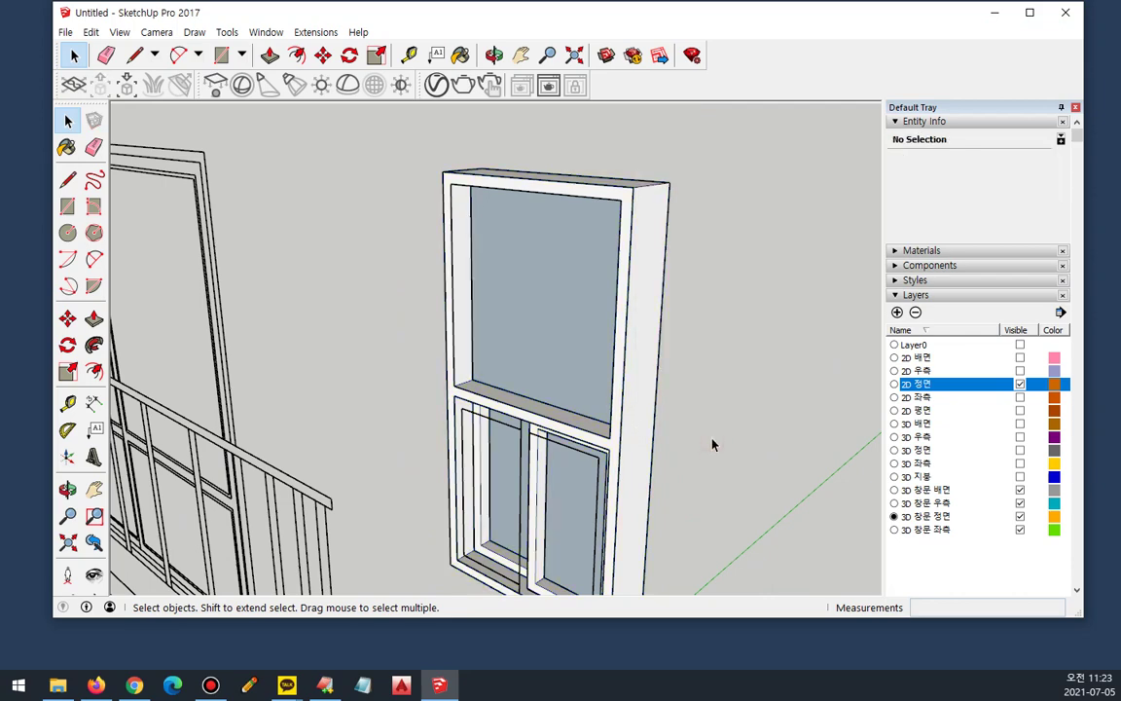
Step: Turn on the visibility of the 3D 정면 layer to check the finished window against the front wall
scroll(711, 445, down, 3)
middle_drag(671, 428, 641, 289)
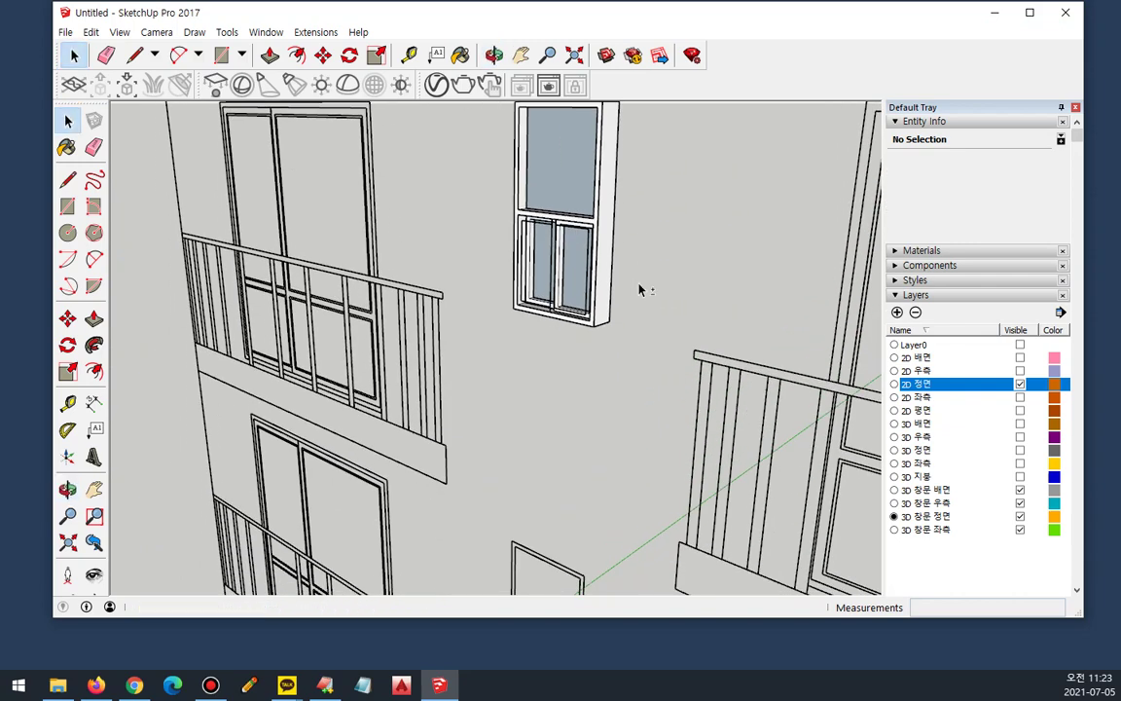
scroll(644, 296, down, 2)
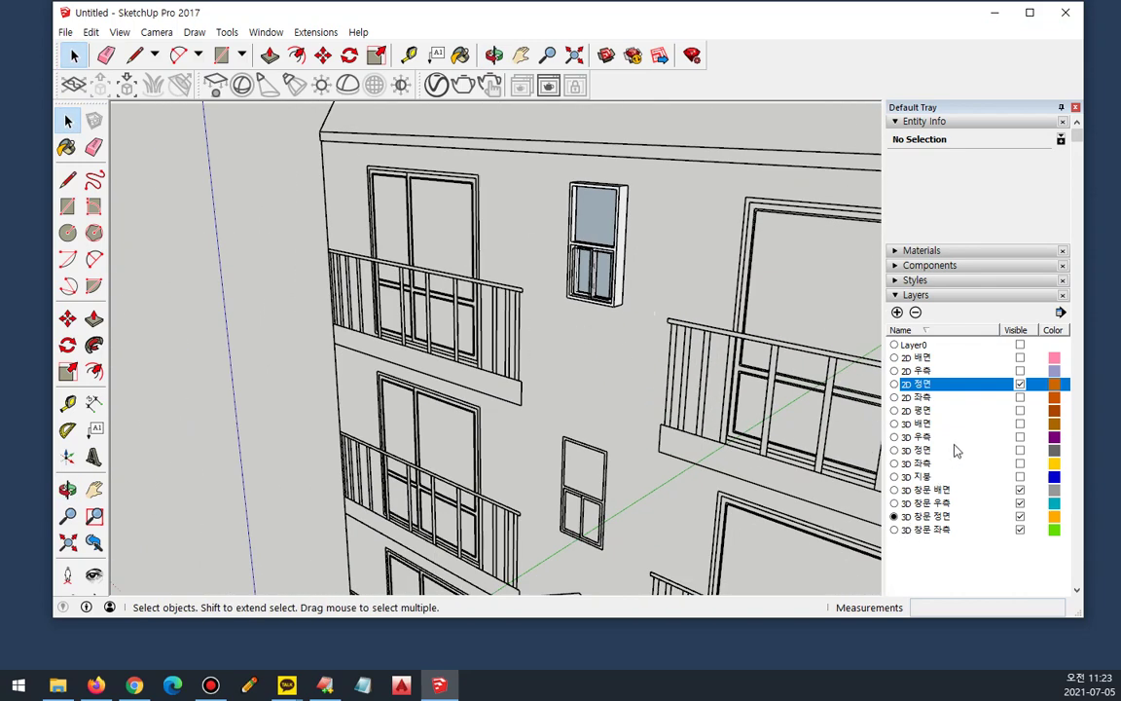
click(1020, 450)
middle_drag(510, 414, 626, 318)
scroll(617, 225, up, 2)
scroll(617, 225, up, 2)
middle_drag(583, 413, 766, 295)
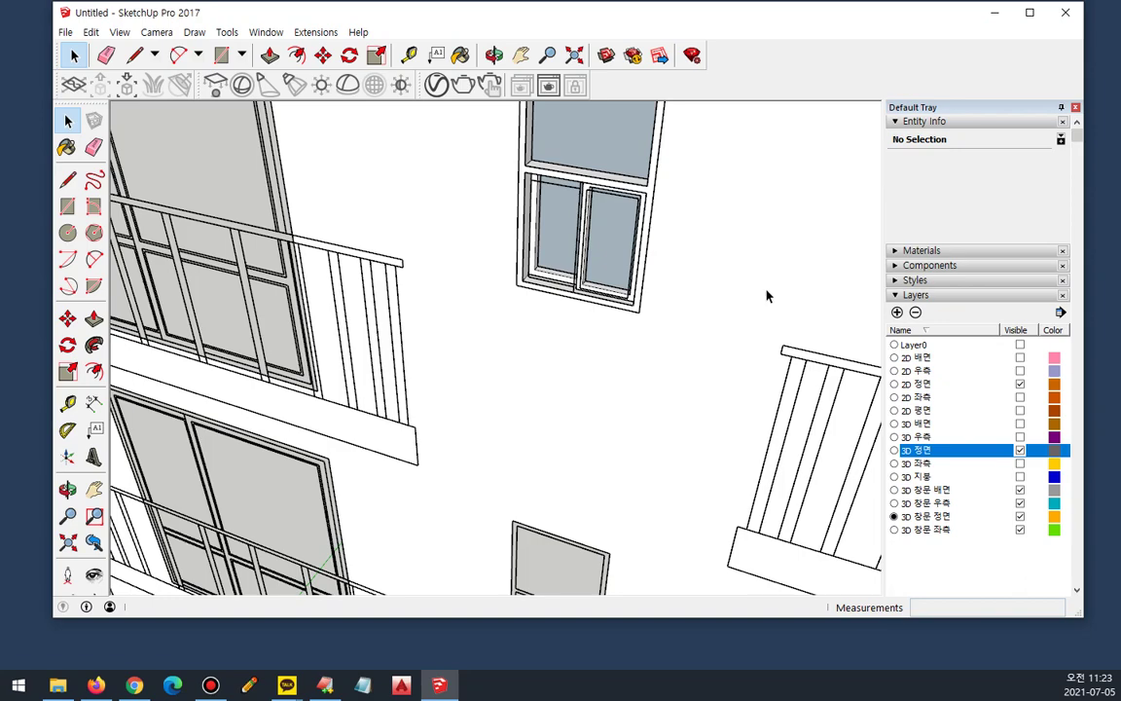
middle_drag(779, 428, 188, 333)
key(ctrl+2)
shift+drag(382, 344, 468, 412)
key(ctrl+z)
key(Escape)
middle_drag(411, 428, 438, 425)
key(ctrl+2)
shift+drag(388, 368, 521, 444)
key(ctrl+z)
shift+drag(381, 361, 465, 418)
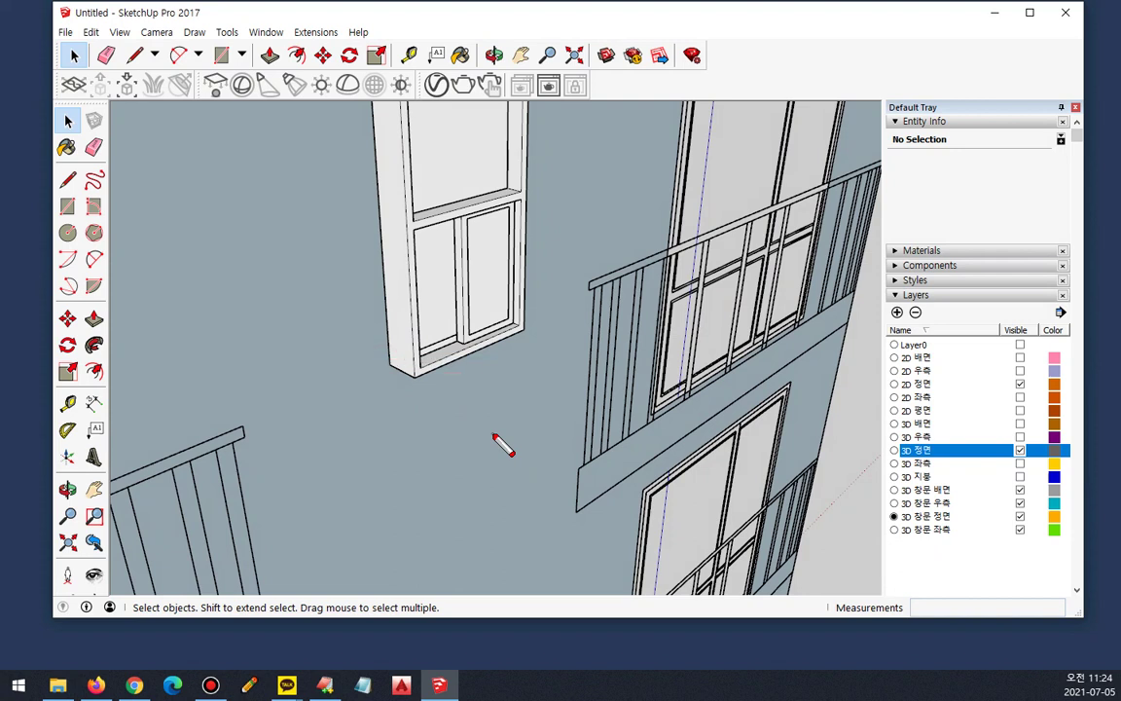
drag(388, 367, 480, 402)
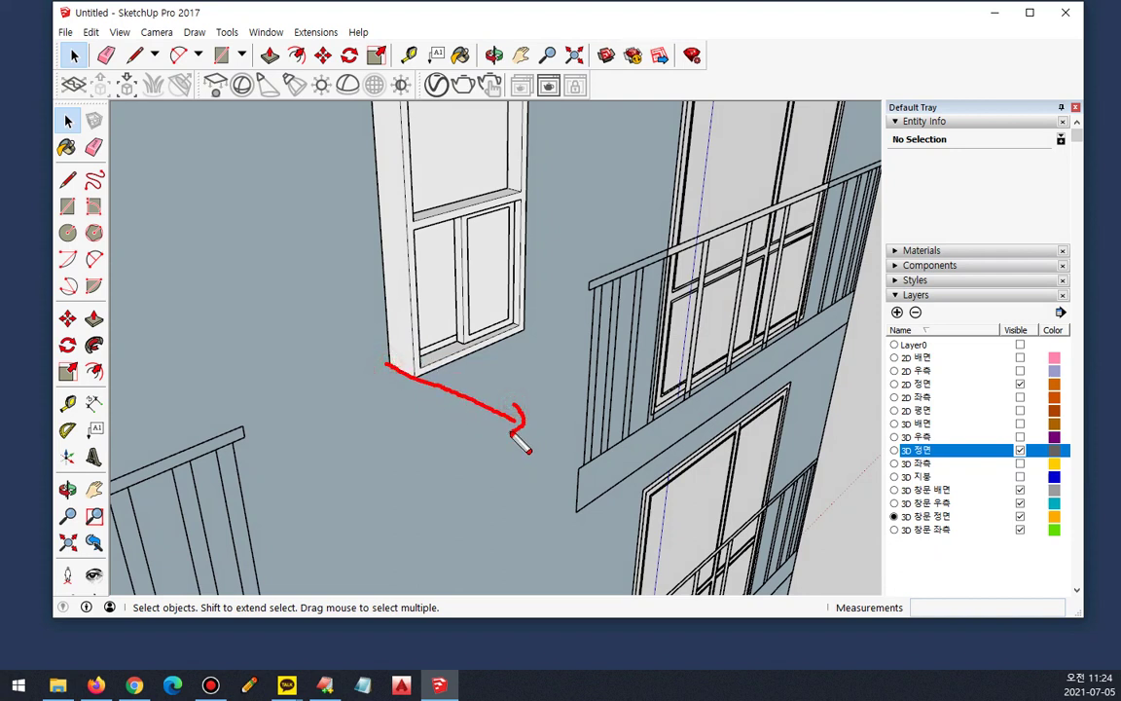
key(Escape)
Step: Make 3D 정면 the active layer and hide the four 3D 창문 layers
mouse_move(525, 433)
middle_down()
mouse_move(955, 483)
mouse_move(640, 348)
middle_up()
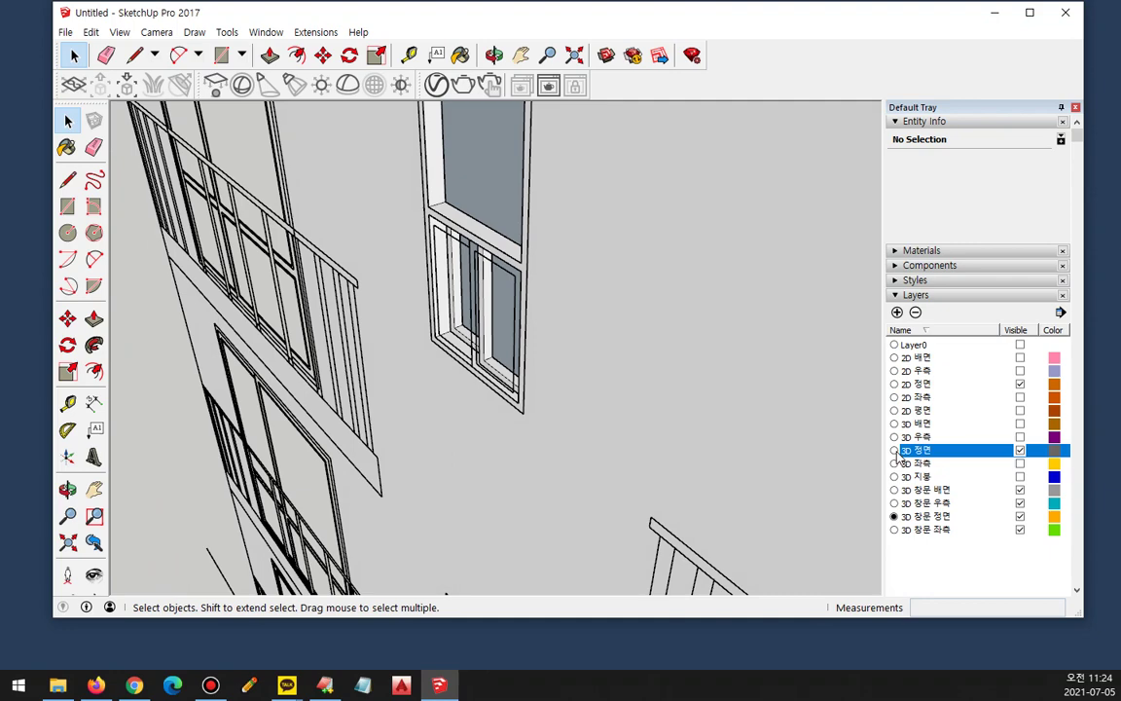
click(1020, 490)
click(1019, 503)
click(1020, 517)
click(1020, 531)
Step: Open the 3D front wall group for editing
scroll(548, 356, down, 1)
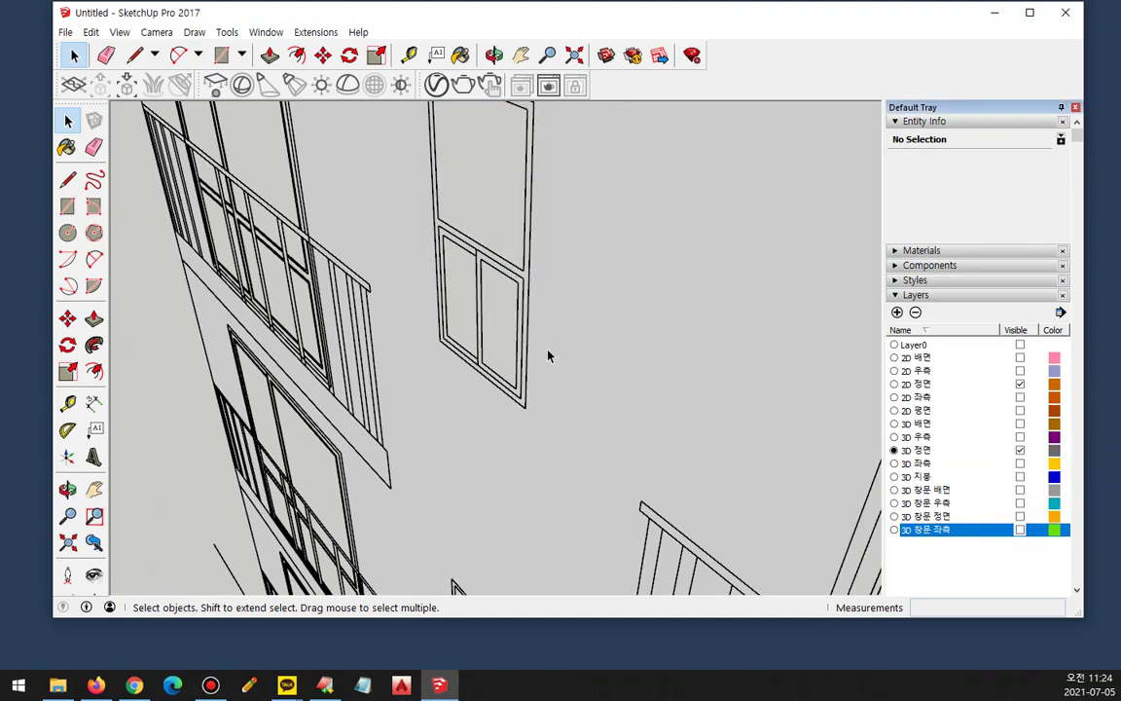
middle_drag(547, 356, 670, 308)
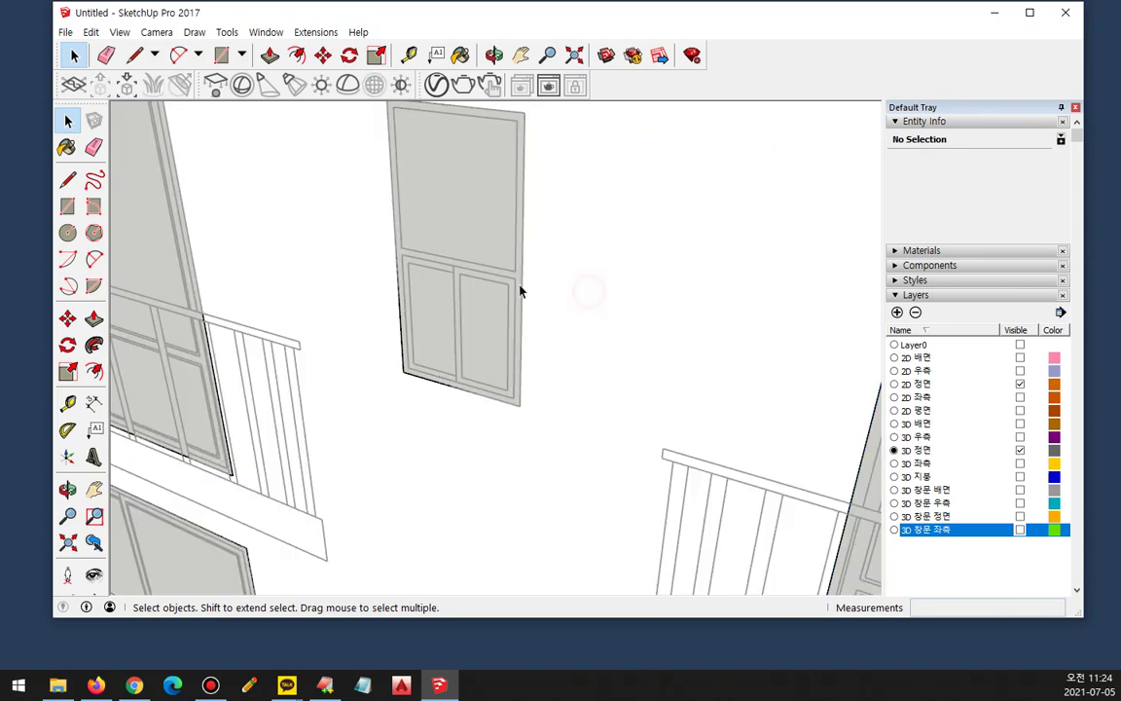
middle_drag(551, 278, 561, 333)
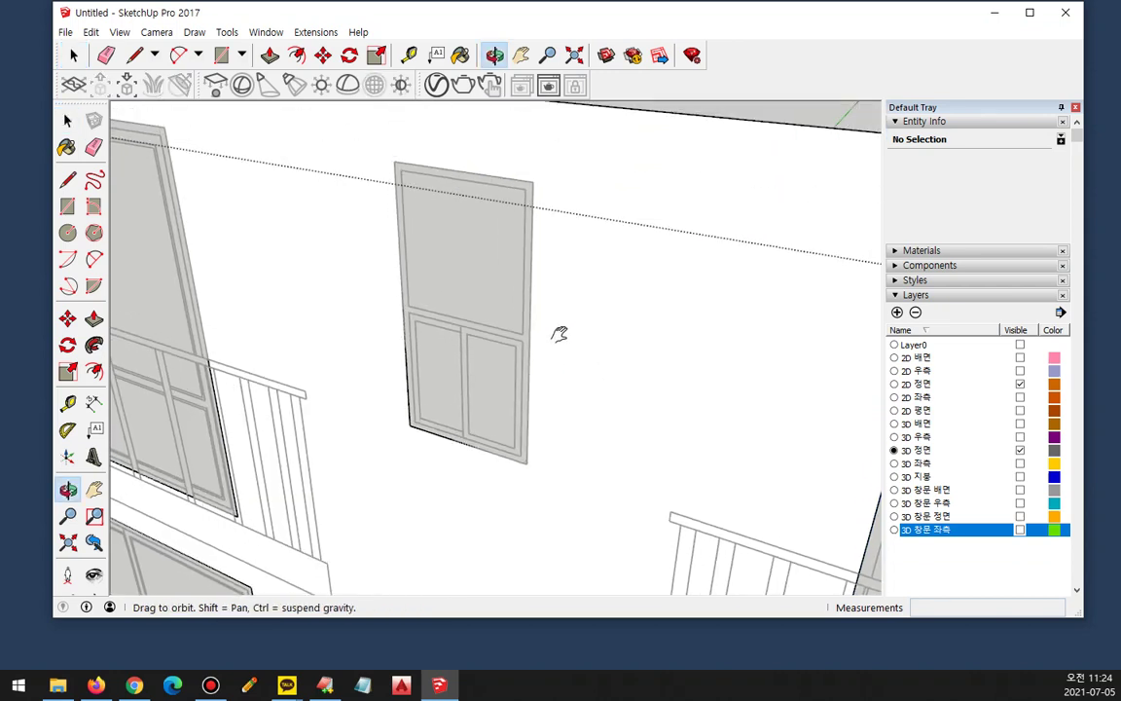
Step: Try to cover the top small window opening with a 1200 by 600 mm rectangle and push it 420 mm inward
click(67, 206)
click(395, 160)
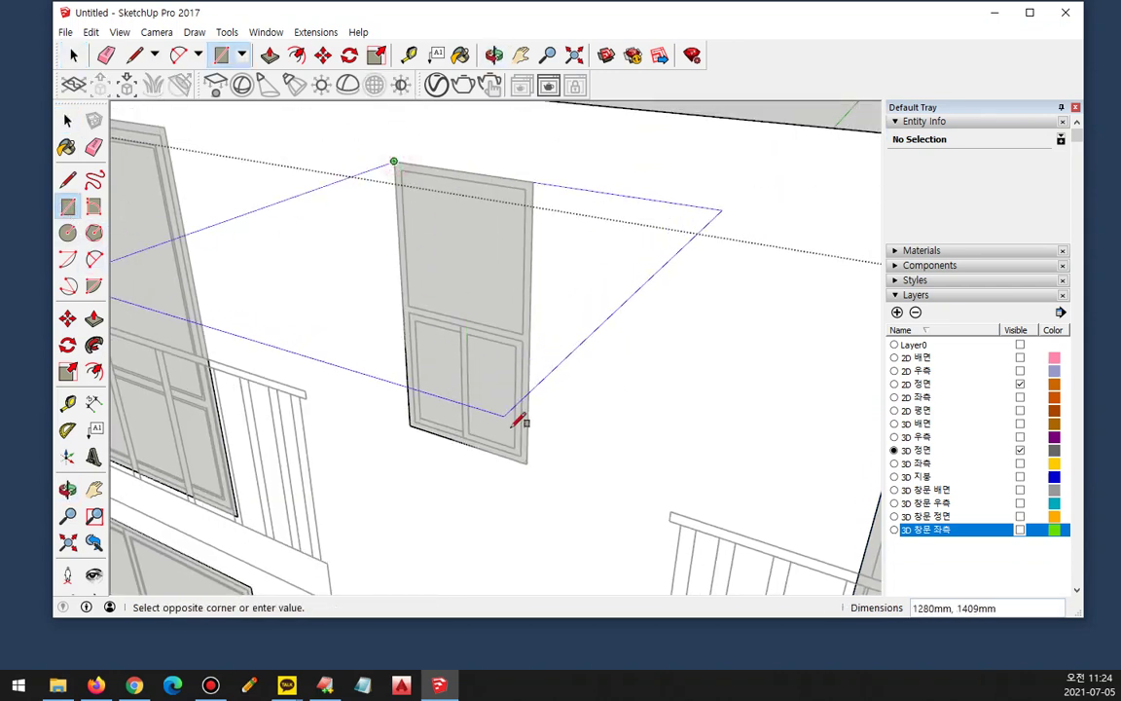
click(527, 460)
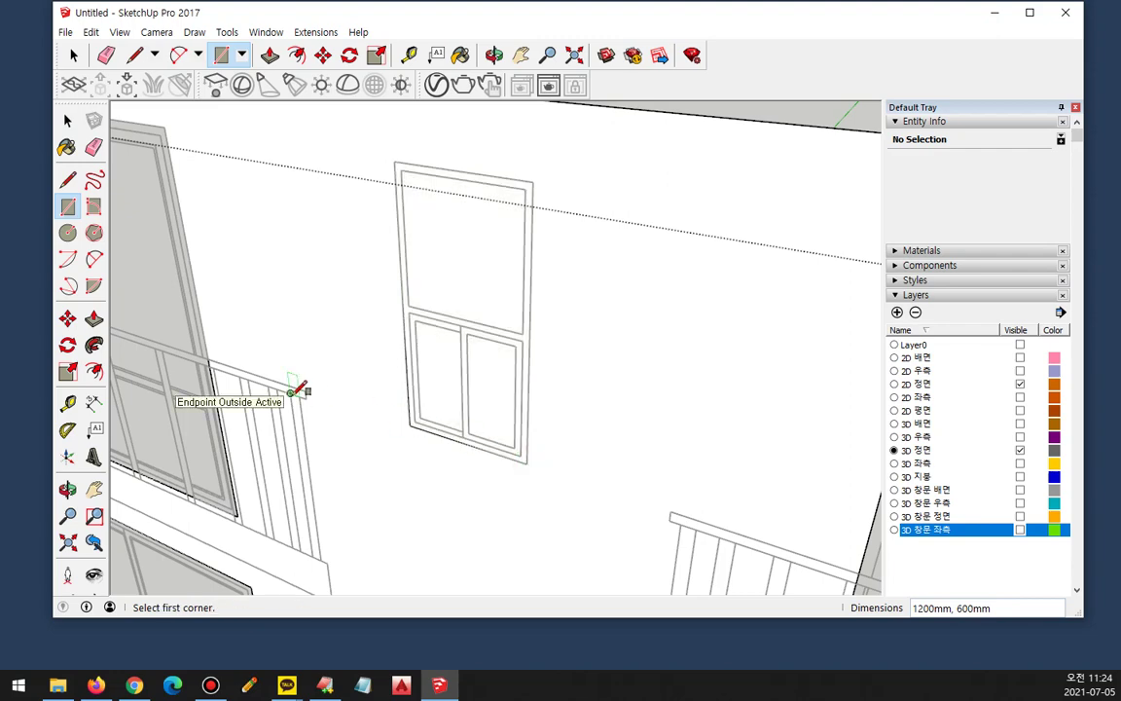
key(p)
click(451, 285)
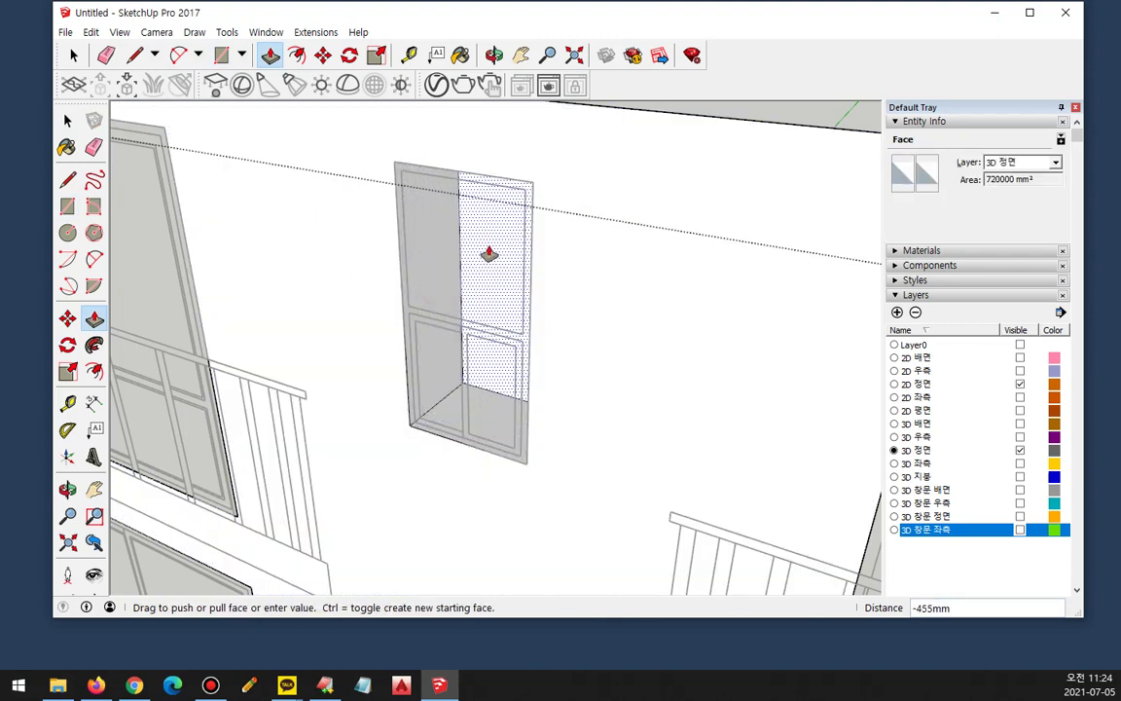
text(420)
key(Return)
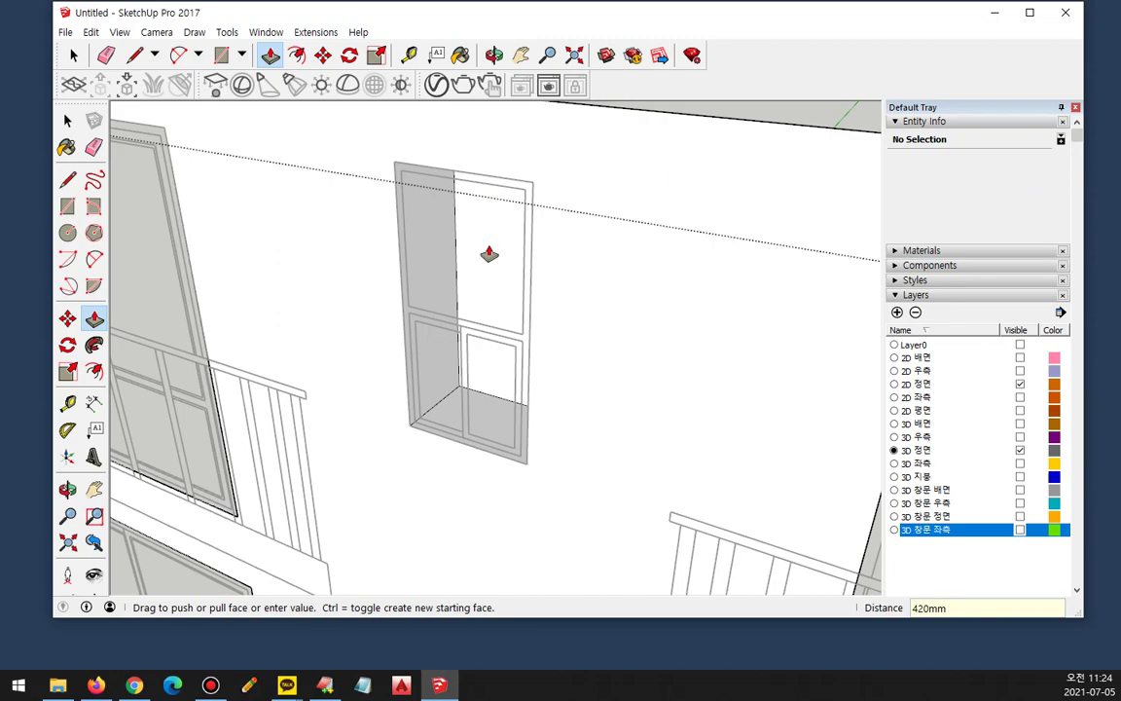
key(space)
Step: Try to cover the small window opening one storey below with a 1200 by 600 mm rectangle and push it inward
middle_drag(484, 336, 514, 354)
middle_drag(574, 453, 513, 355)
key(r)
click(466, 309)
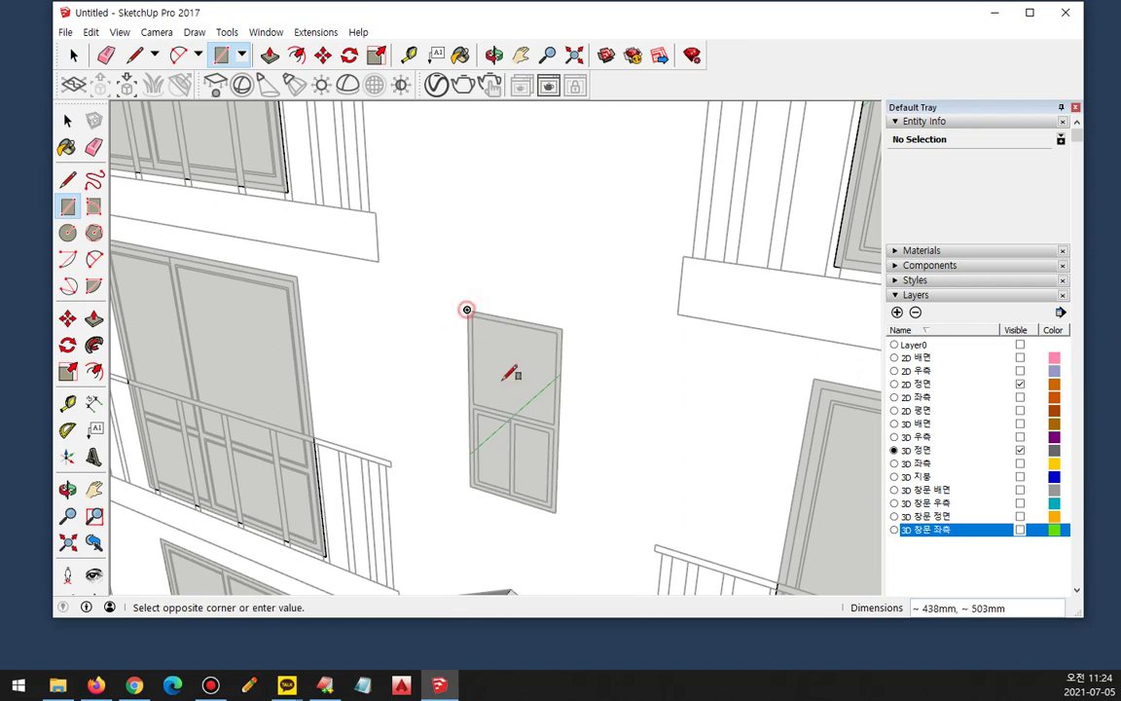
click(556, 511)
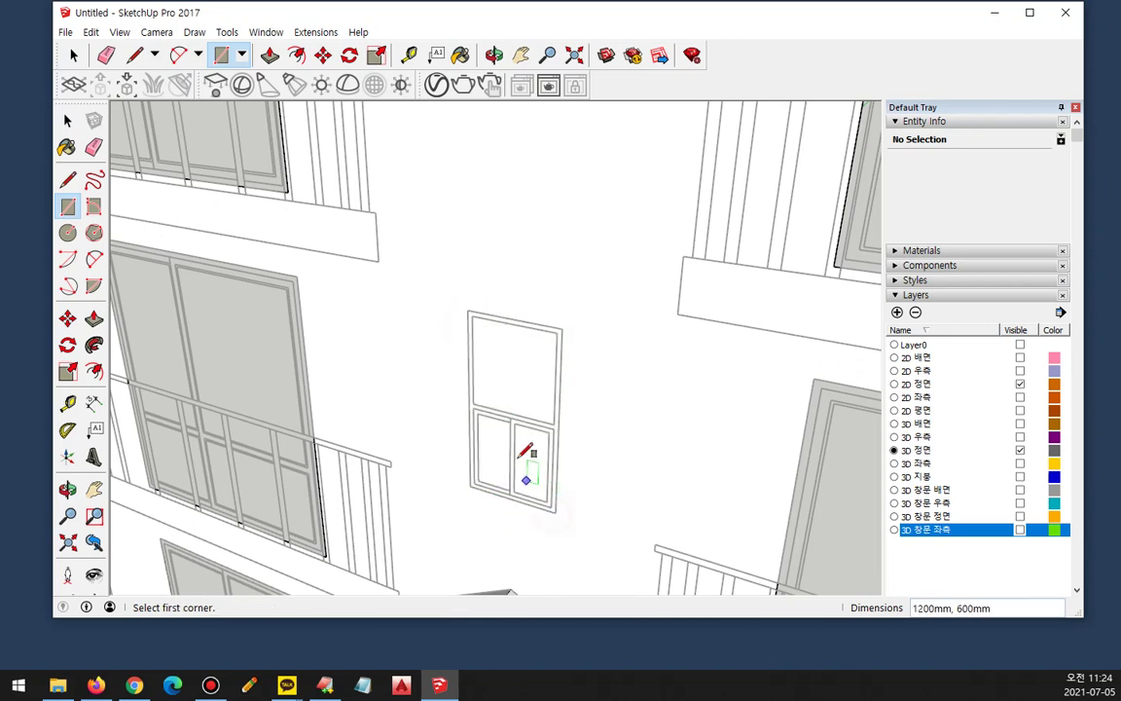
key(space)
click(508, 381)
key(p)
click(502, 386)
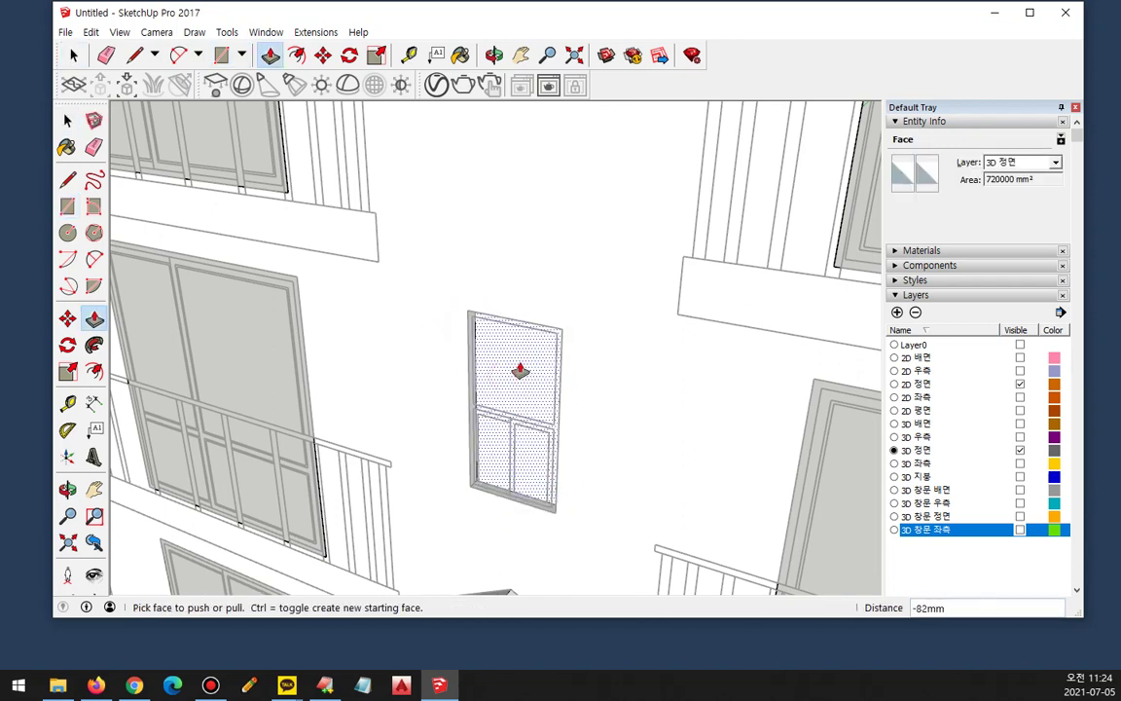
drag(503, 395, 523, 362)
key(Return)
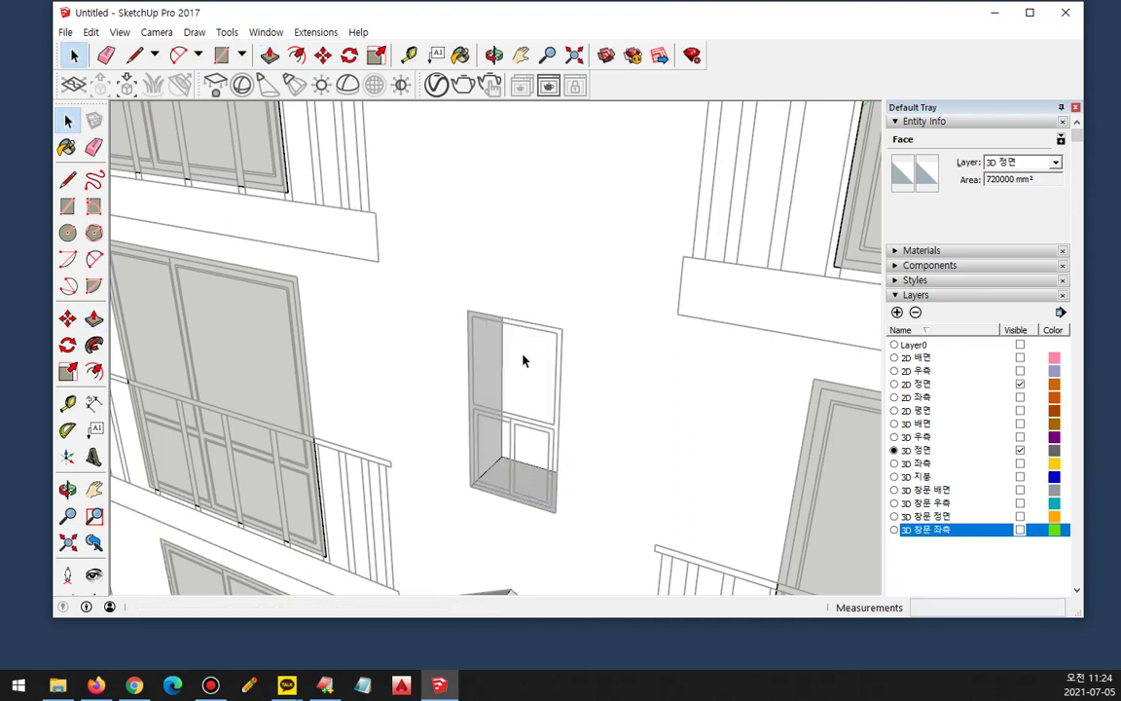
key(space)
Step: Undo the recessed boxes drawn at the two small window openings
mouse_move(457, 497)
middle_down()
mouse_move(470, 388)
mouse_move(5, 381)
mouse_move(294, 458)
middle_up()
scroll(454, 409, down, 5)
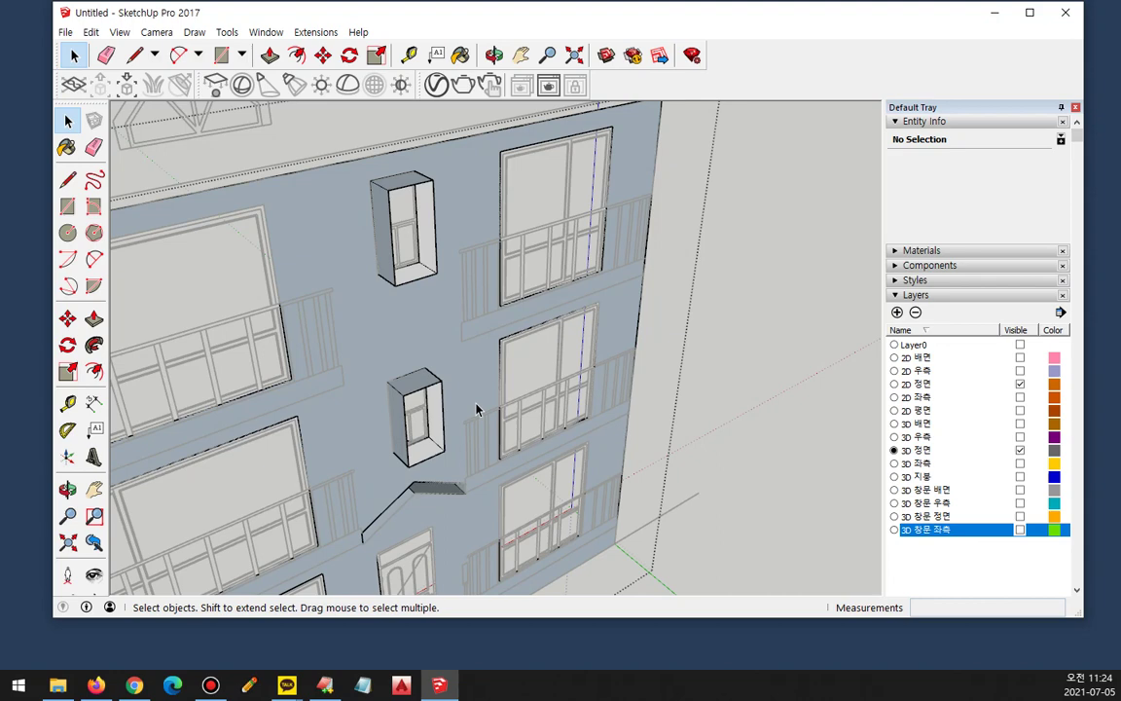
key(ctrl+z)
key(ctrl+z)
key(ctrl+z)
key(ctrl+z)
key(ctrl+z)
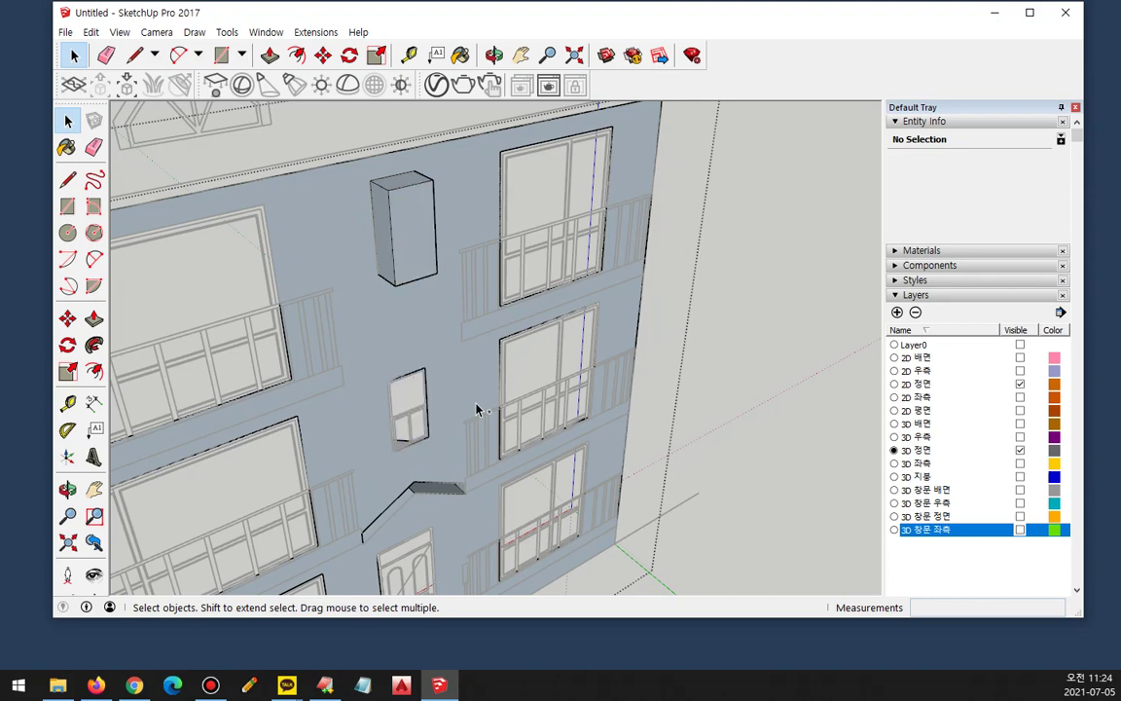
Step: Push/Pull the whole front wall face 420 mm to give the wall and its window openings depth
middle_drag(453, 318, 798, 359)
scroll(609, 360, up, 3)
middle_drag(608, 360, 670, 352)
key(p)
click(670, 268)
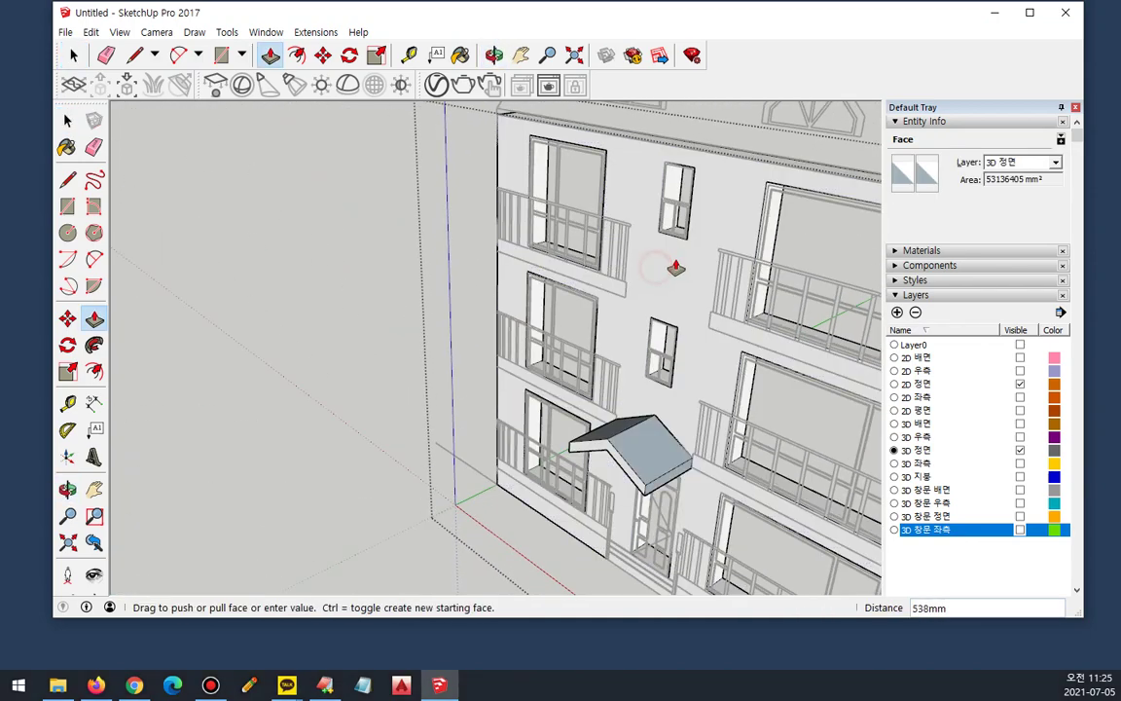
text(420)
key(Return)
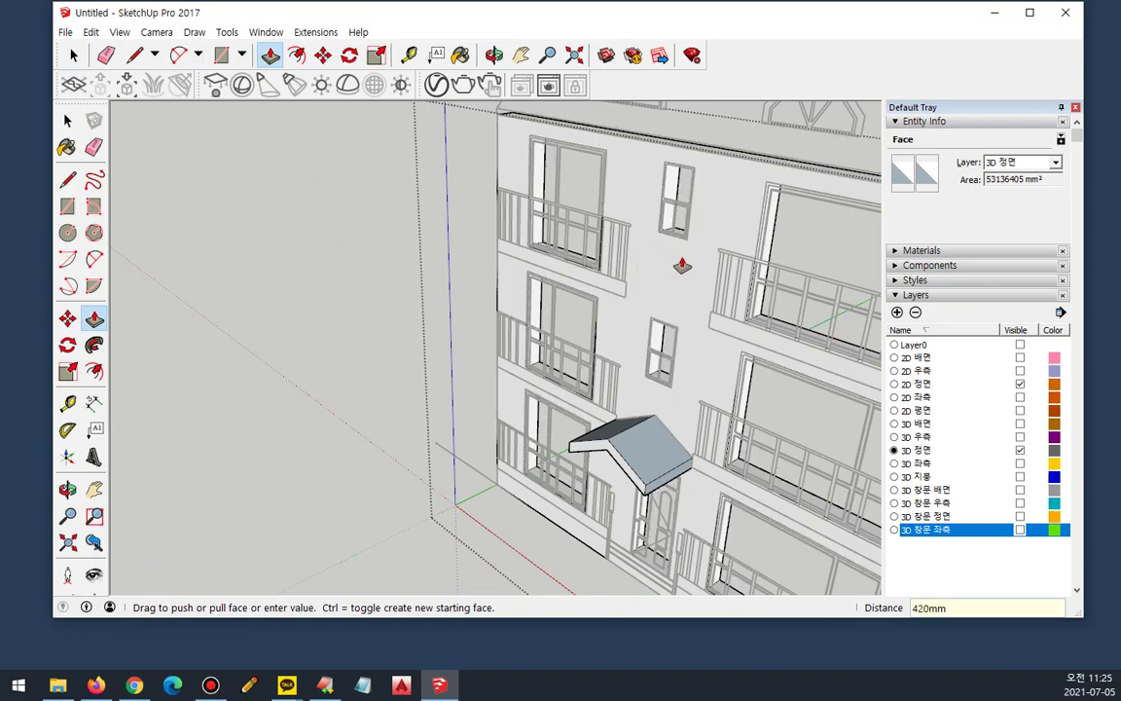
Step: Draw a short vertical line at the peak of the canopy outline on the wall's inner face to close its hole
middle_drag(681, 265, 261, 289)
middle_drag(329, 337, 360, 363)
scroll(378, 354, up, 5)
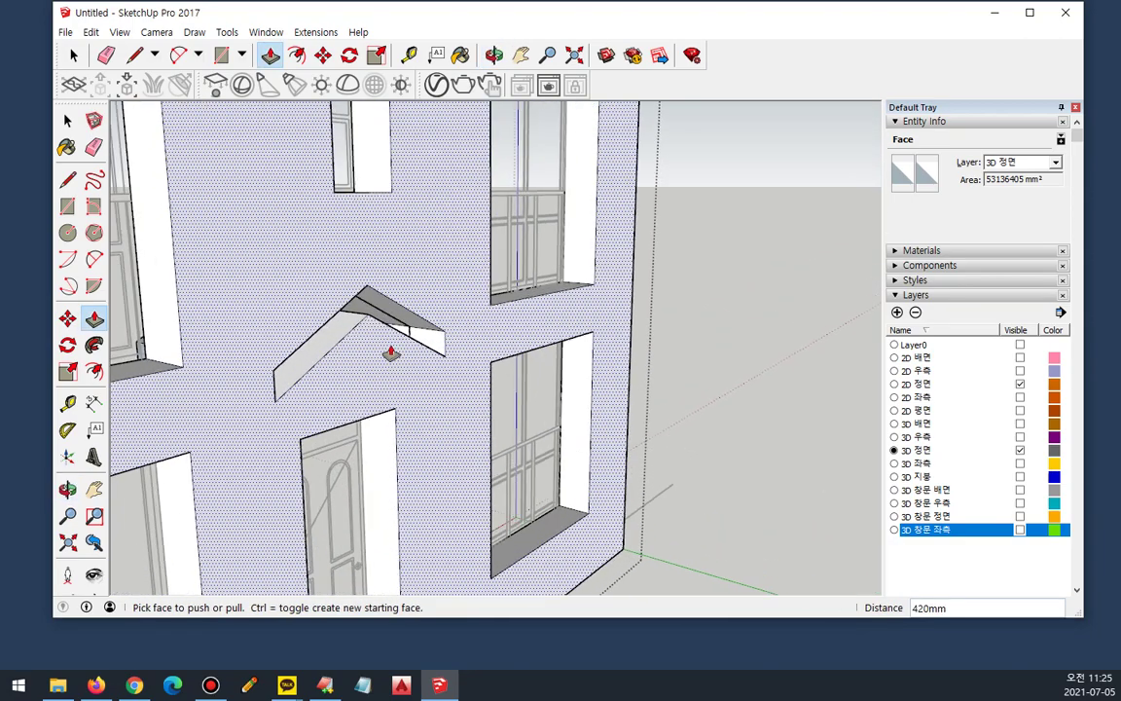
key(l)
click(307, 375)
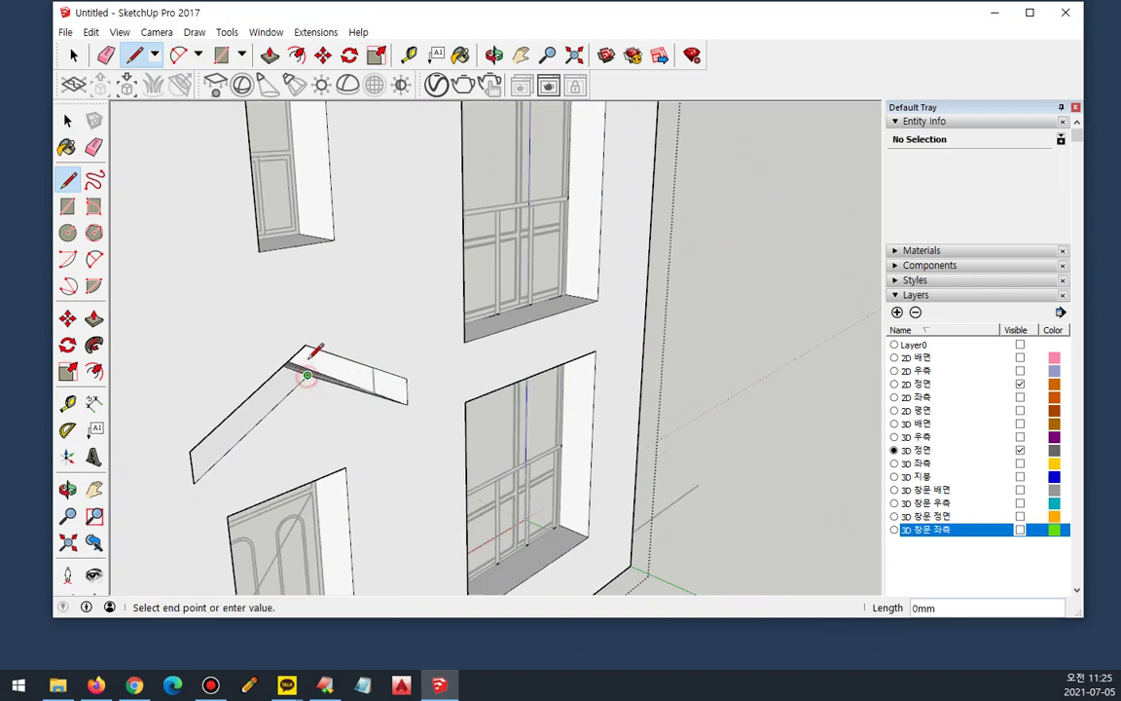
click(306, 345)
key(space)
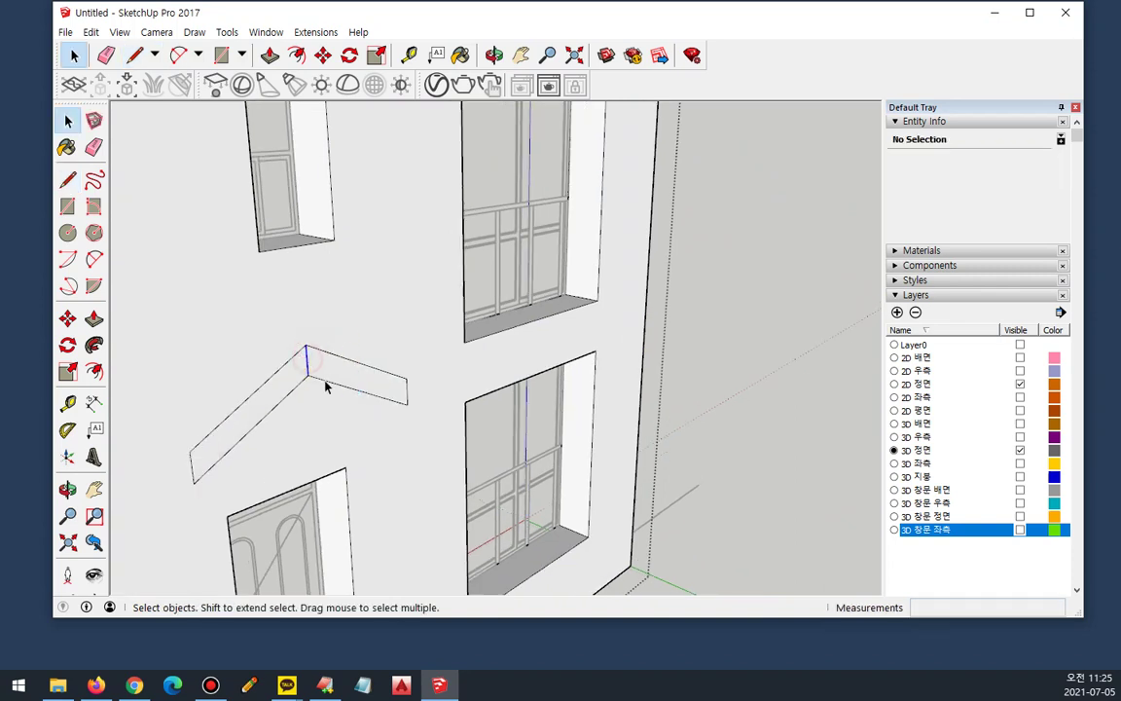
Step: Delete the canopy outline edges from the inner face of the front wall
key(Delete)
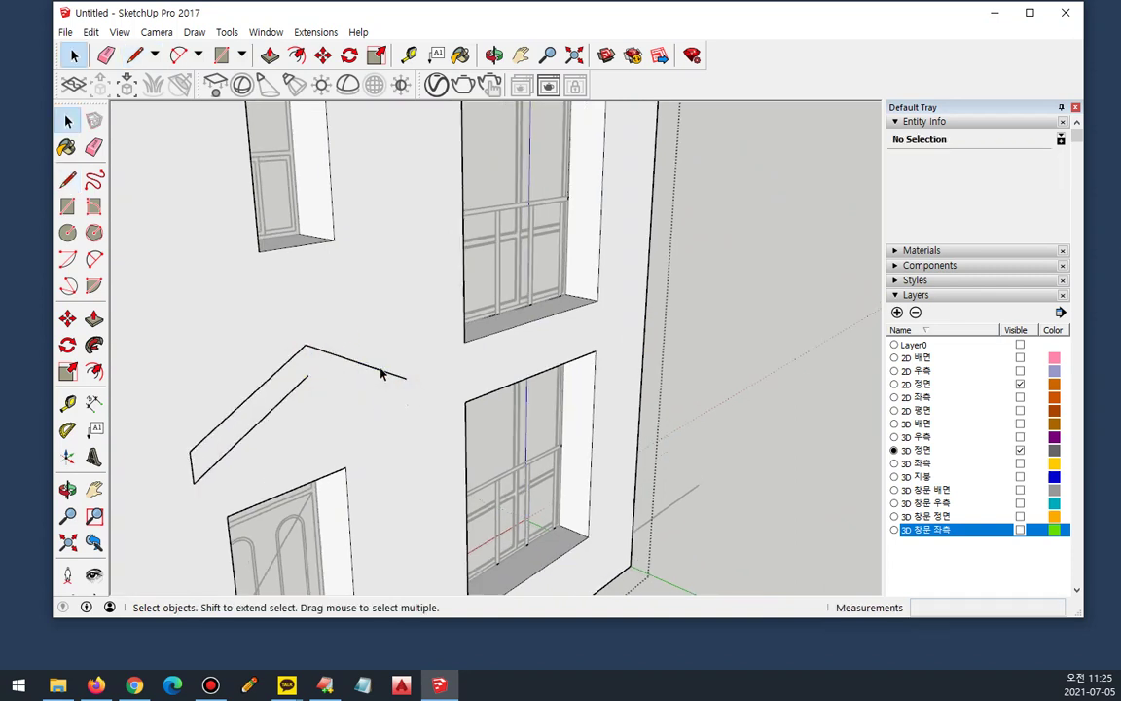
click(381, 370)
click(352, 361)
key(Delete)
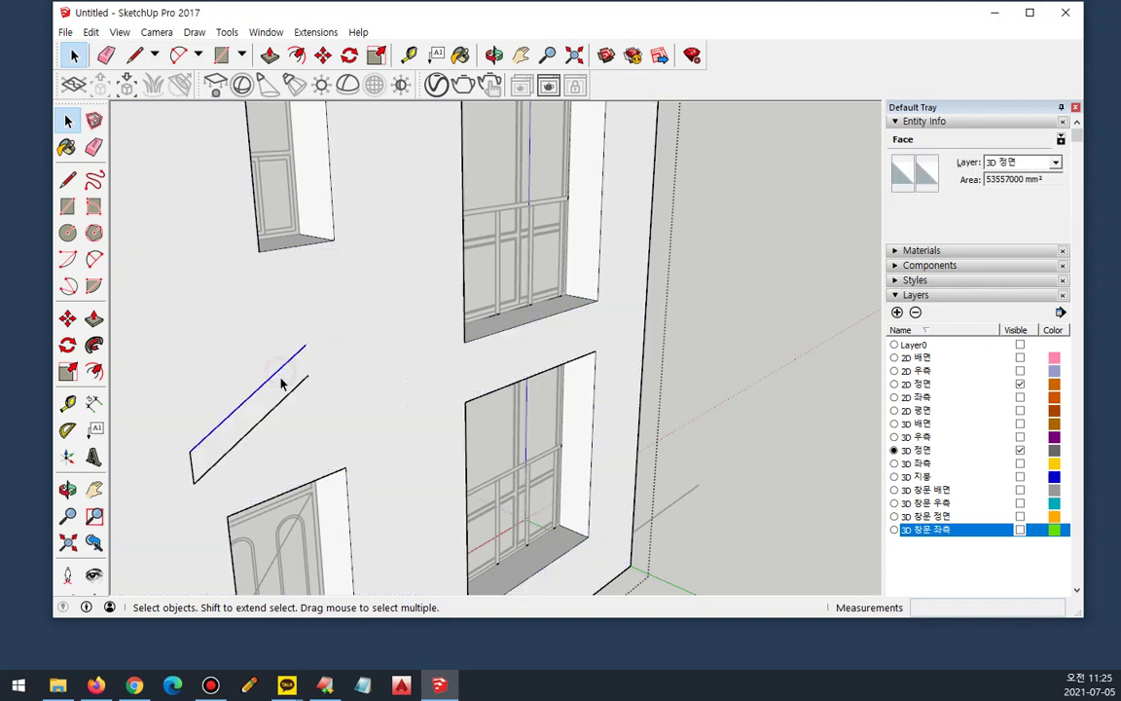
click(273, 412)
middle_drag(192, 474, 229, 409)
scroll(298, 469, down, 2)
scroll(225, 401, up, 6)
middle_drag(327, 393, 280, 481)
scroll(229, 434, up, 2)
scroll(226, 429, down, 2)
scroll(228, 424, up, 1)
middle_drag(242, 390, 310, 266)
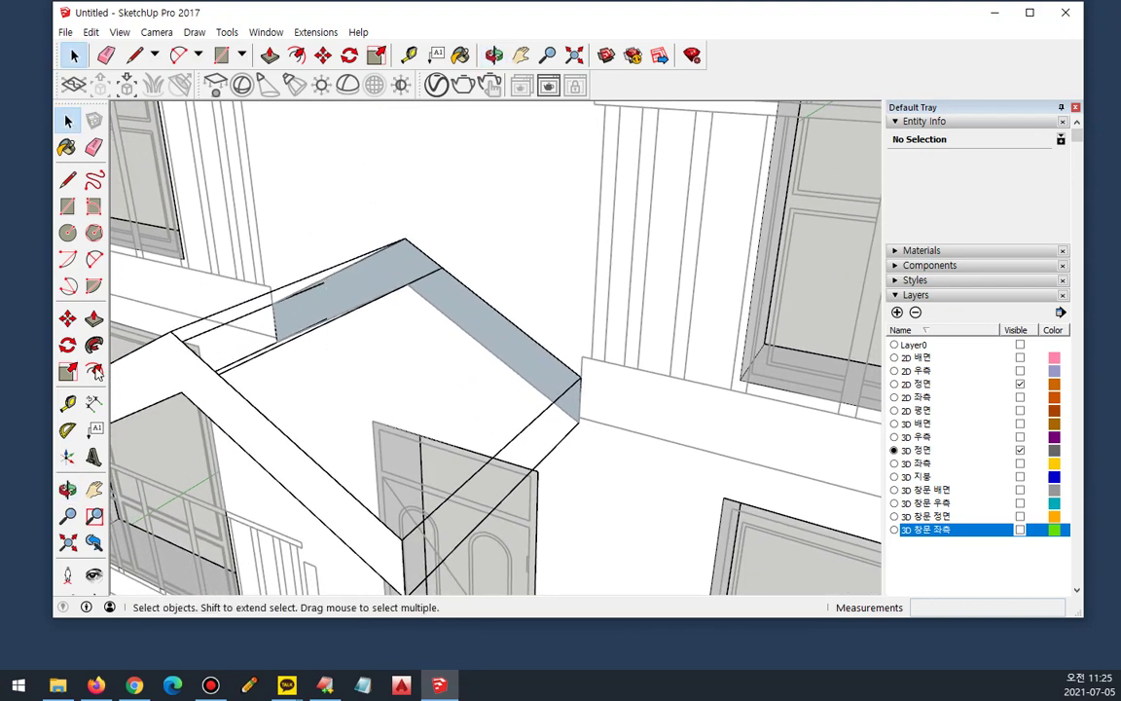
key(l)
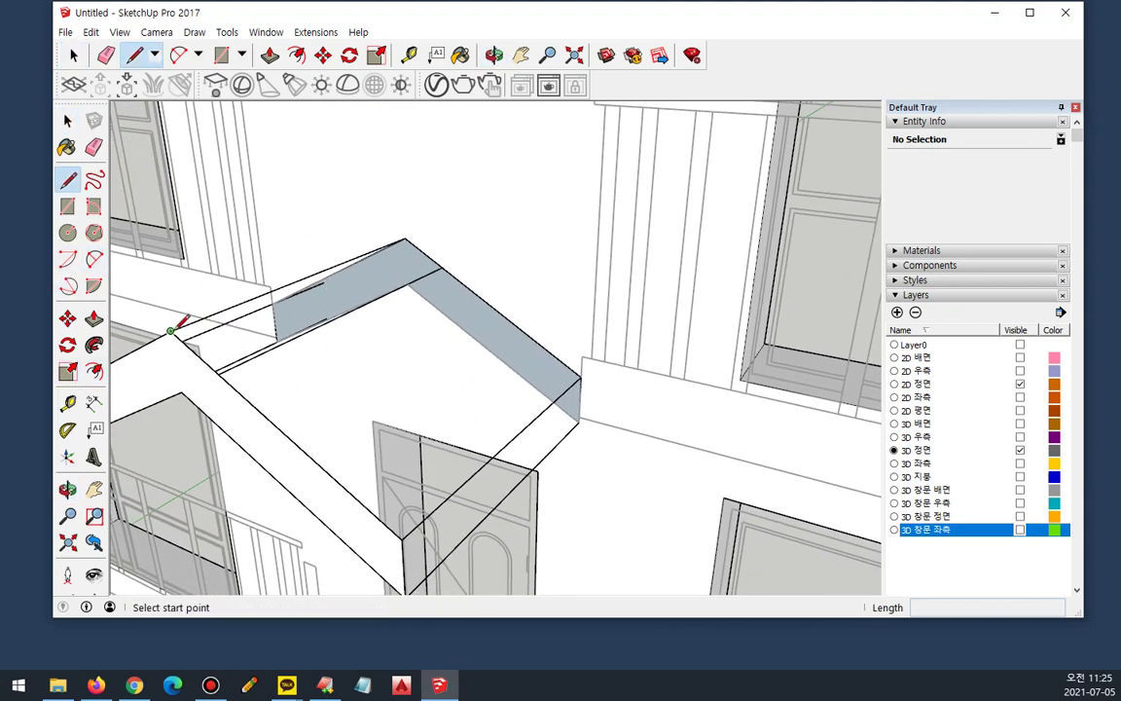
key(r)
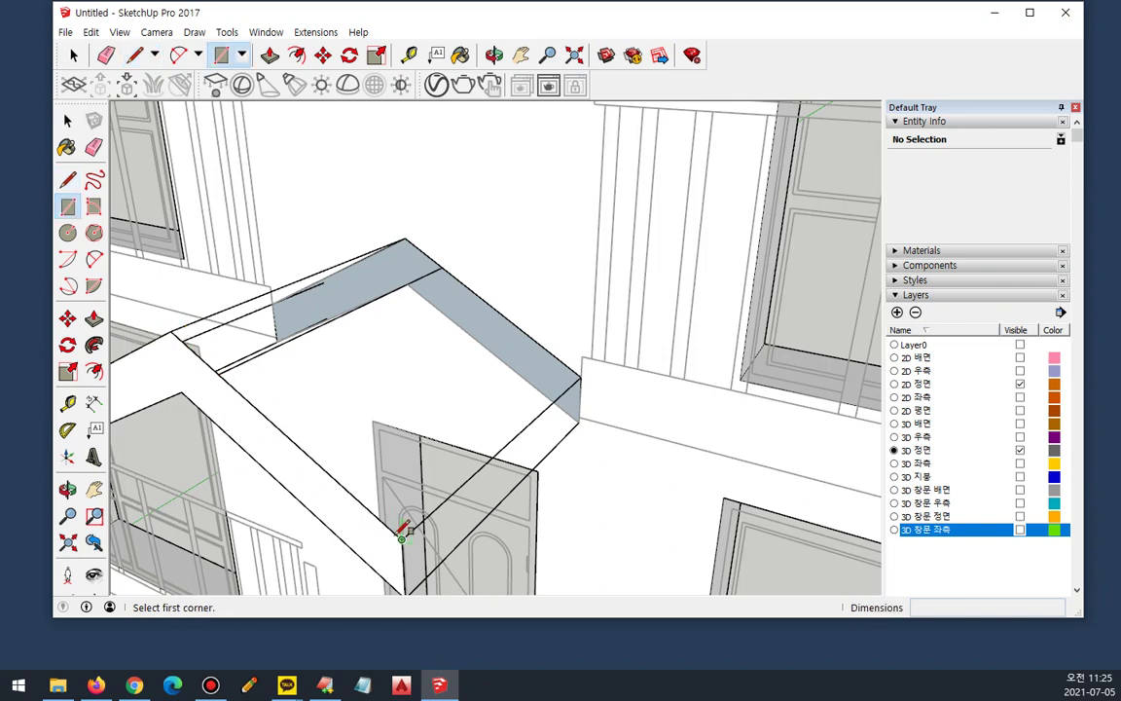
click(402, 538)
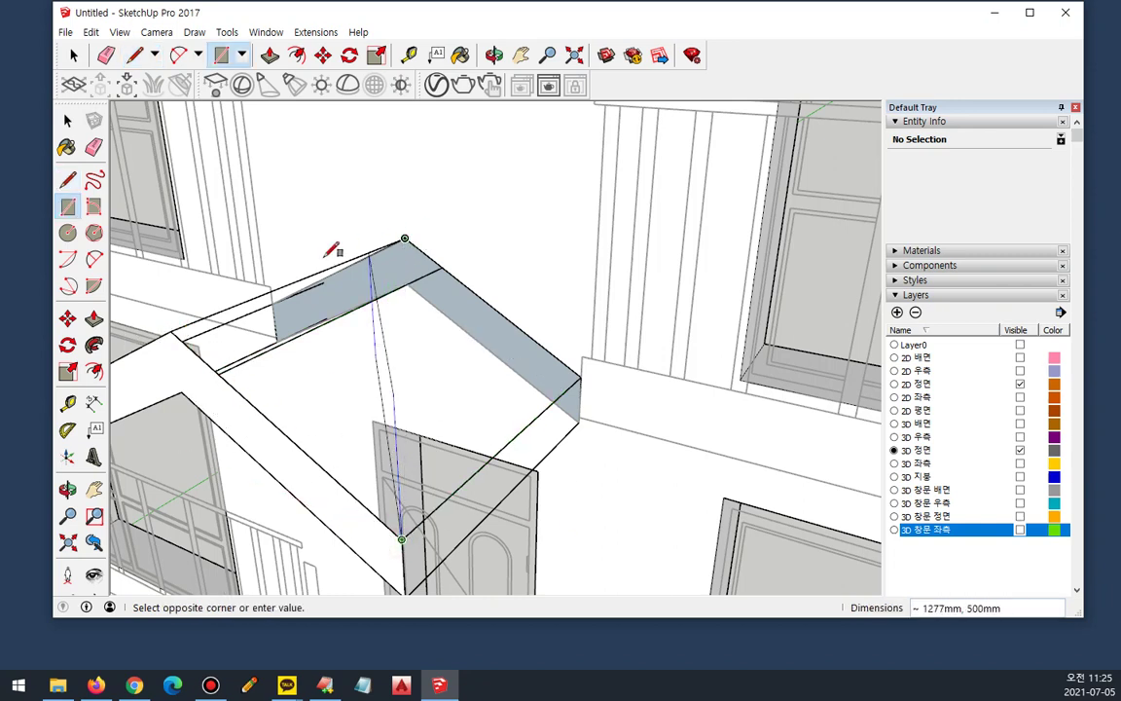
key(Escape)
Step: Redraw the entrance canopy's ridge-to-eave edge and short end edge along the wall to restore one roof slope
click(69, 181)
click(405, 239)
click(581, 377)
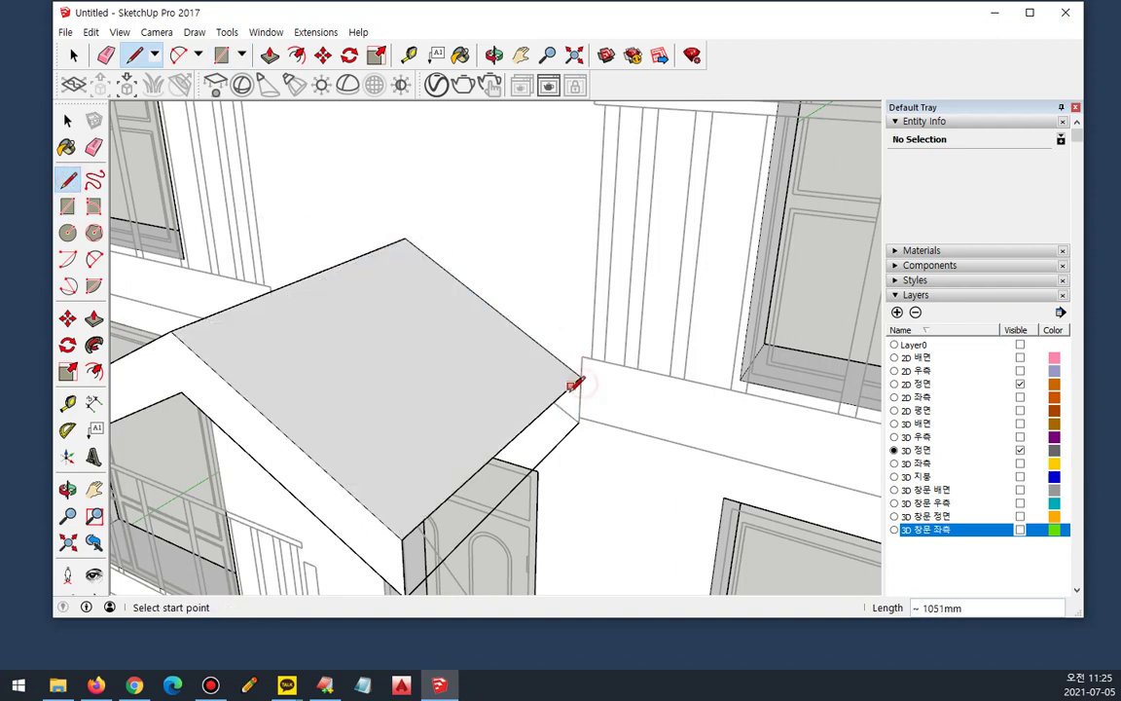
click(579, 421)
click(582, 380)
middle_drag(315, 394, 520, 241)
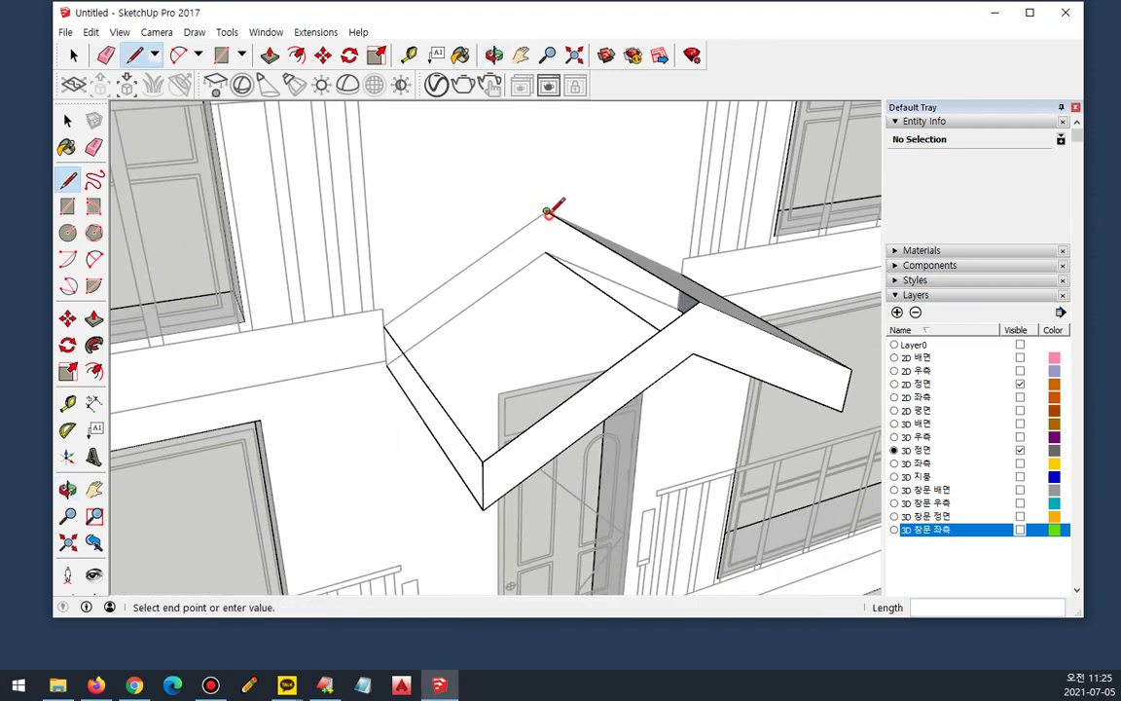
Step: Redraw the entrance canopy's other ridge-to-eave edge and short end edge along the wall to restore the second roof slope
click(384, 325)
click(384, 328)
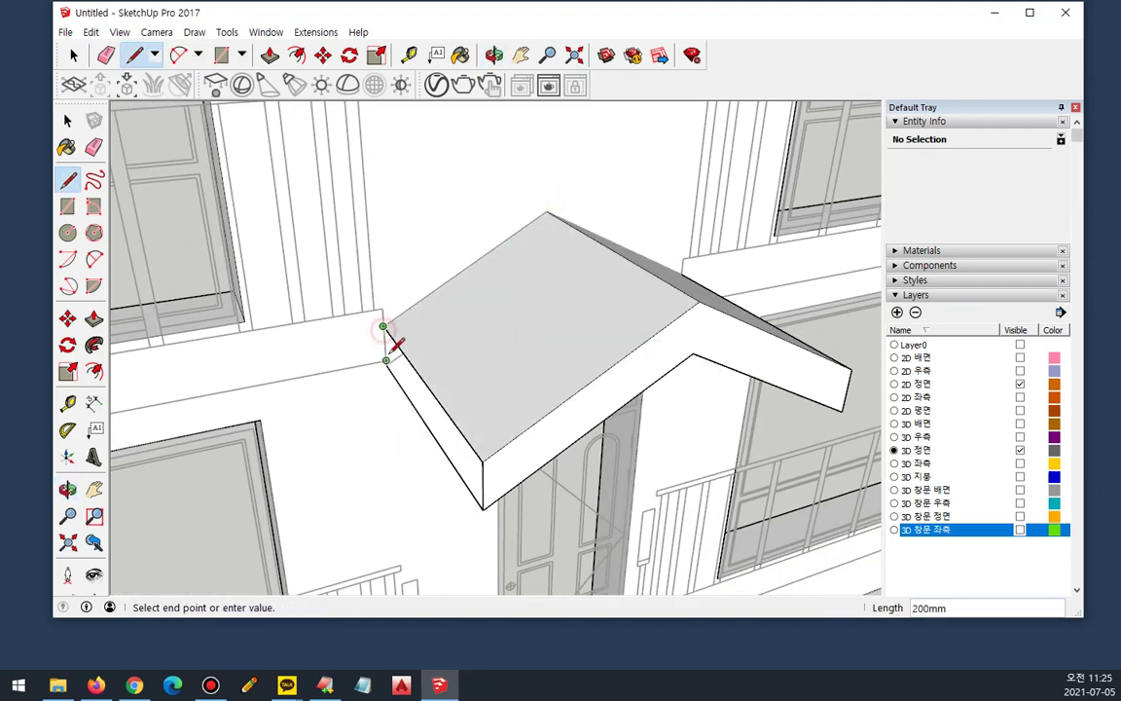
click(386, 360)
Step: Draw the two sloping edges along the wall beneath the canopy to close both of its underside faces
middle_drag(386, 360, 315, 145)
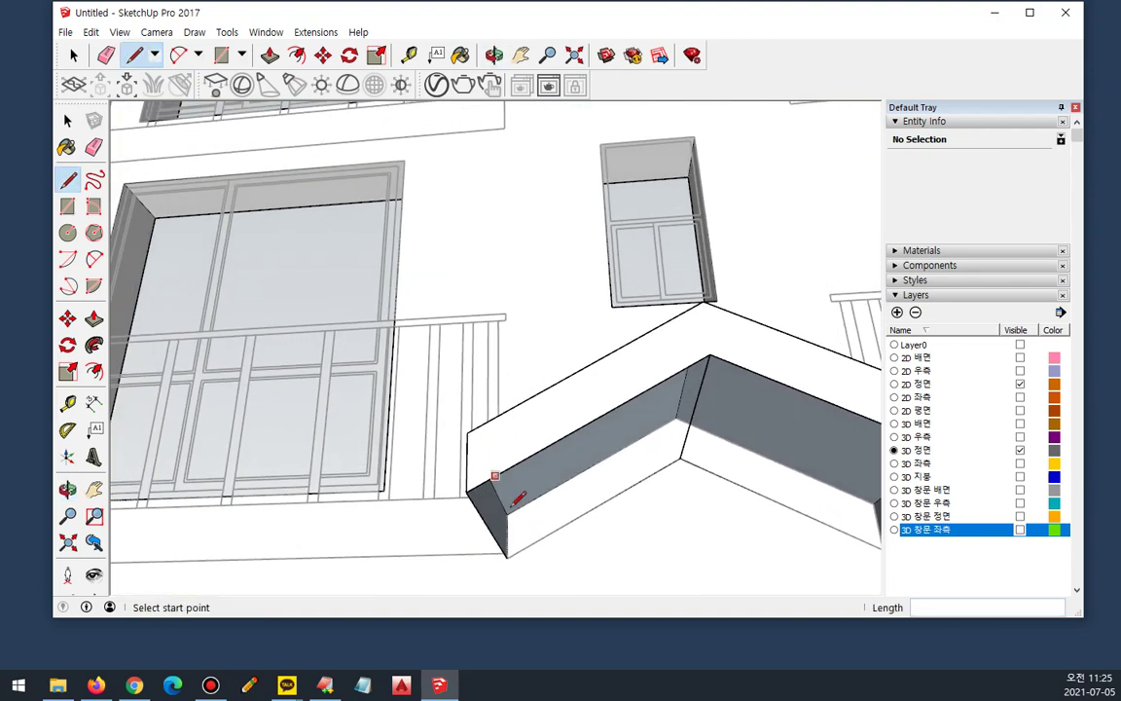
click(679, 457)
middle_drag(679, 458, 547, 377)
click(536, 372)
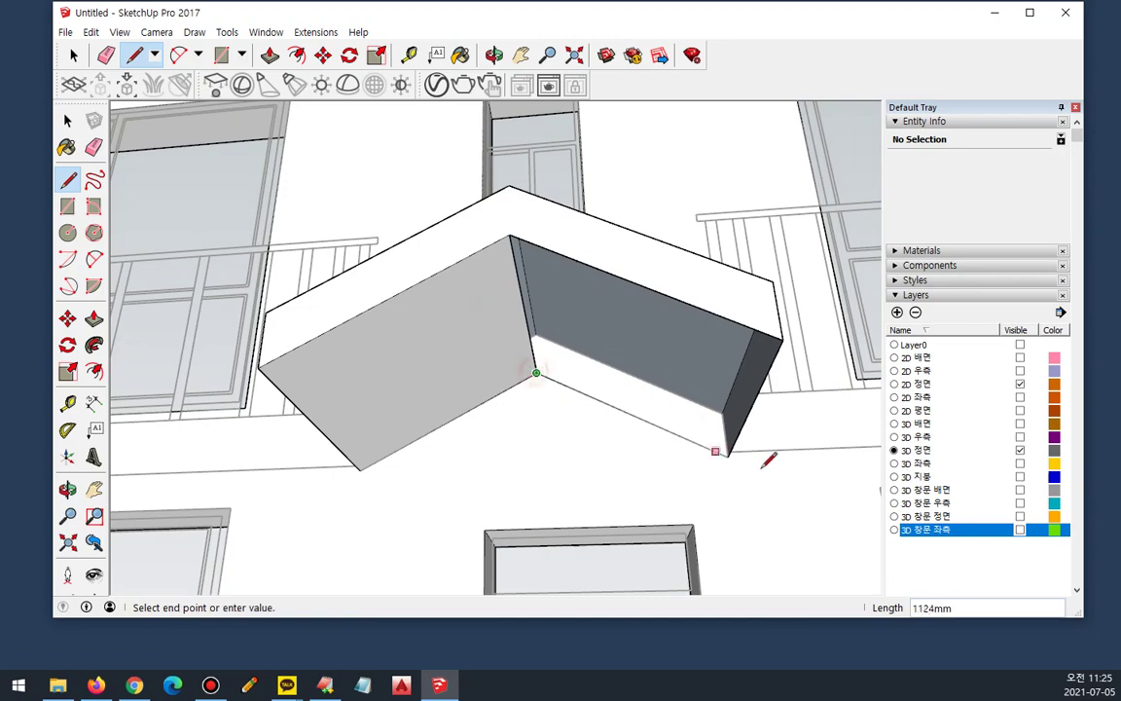
click(728, 456)
middle_drag(705, 473, 408, 555)
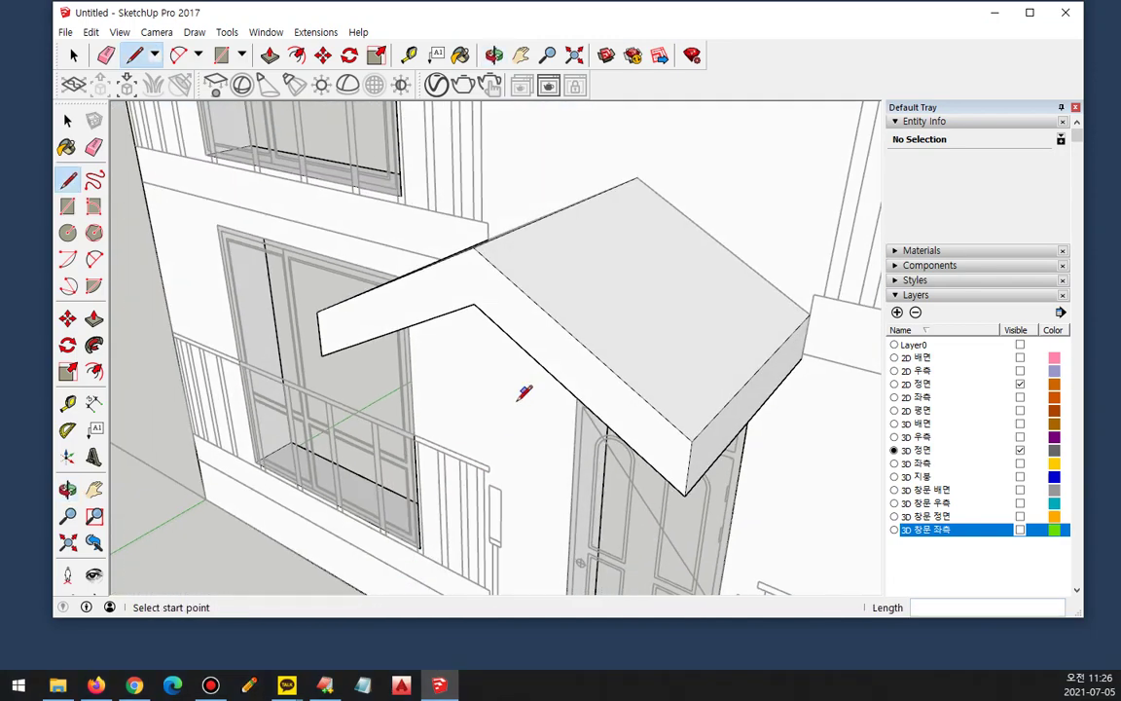
Step: Finish editing the front wall group
scroll(518, 375, down, 5)
scroll(520, 366, up, 5)
middle_drag(520, 365, 482, 220)
scroll(465, 248, up, 4)
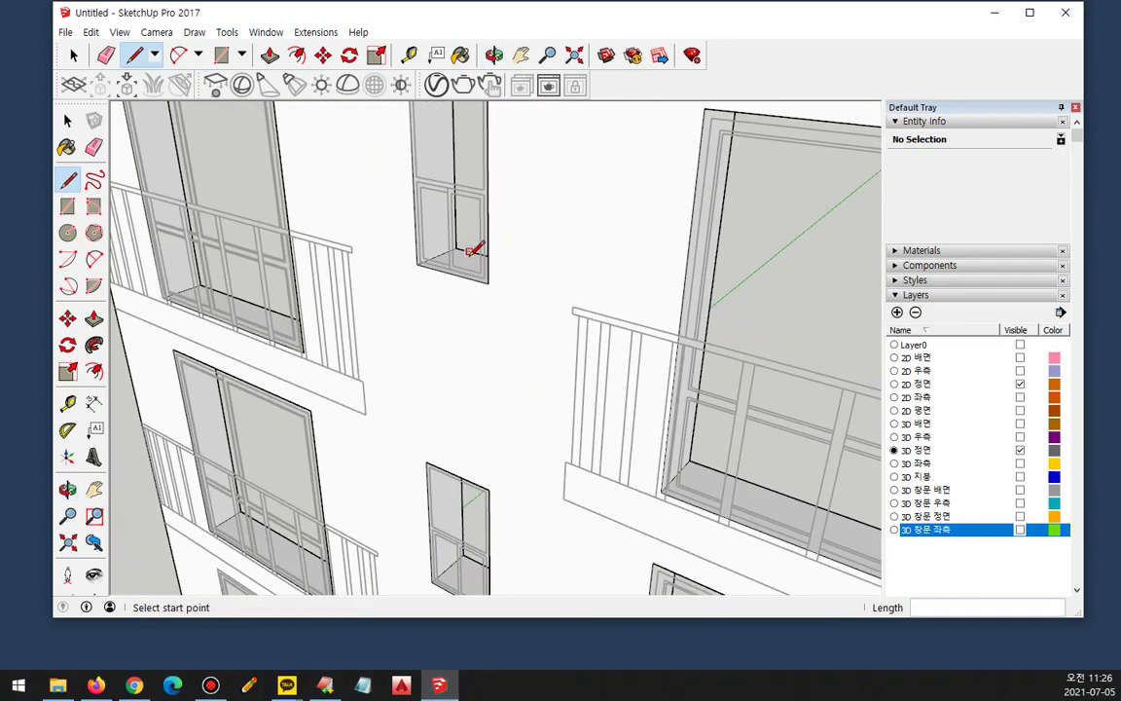
key(space)
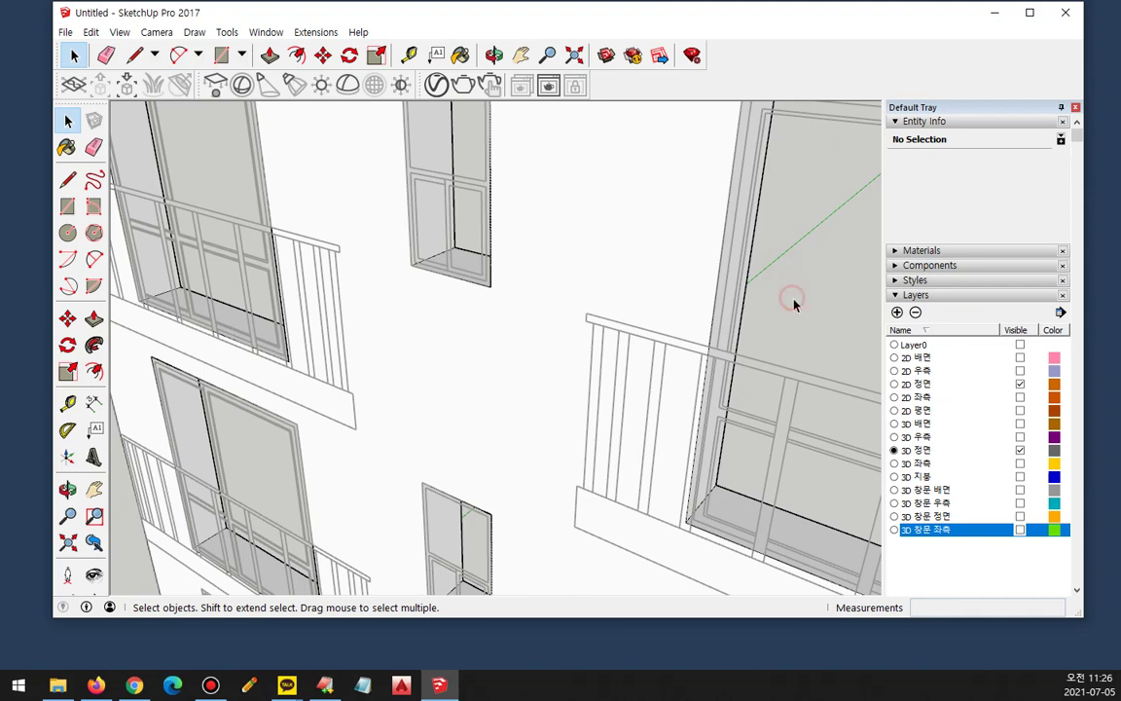
scroll(662, 291, down, 5)
click(196, 297)
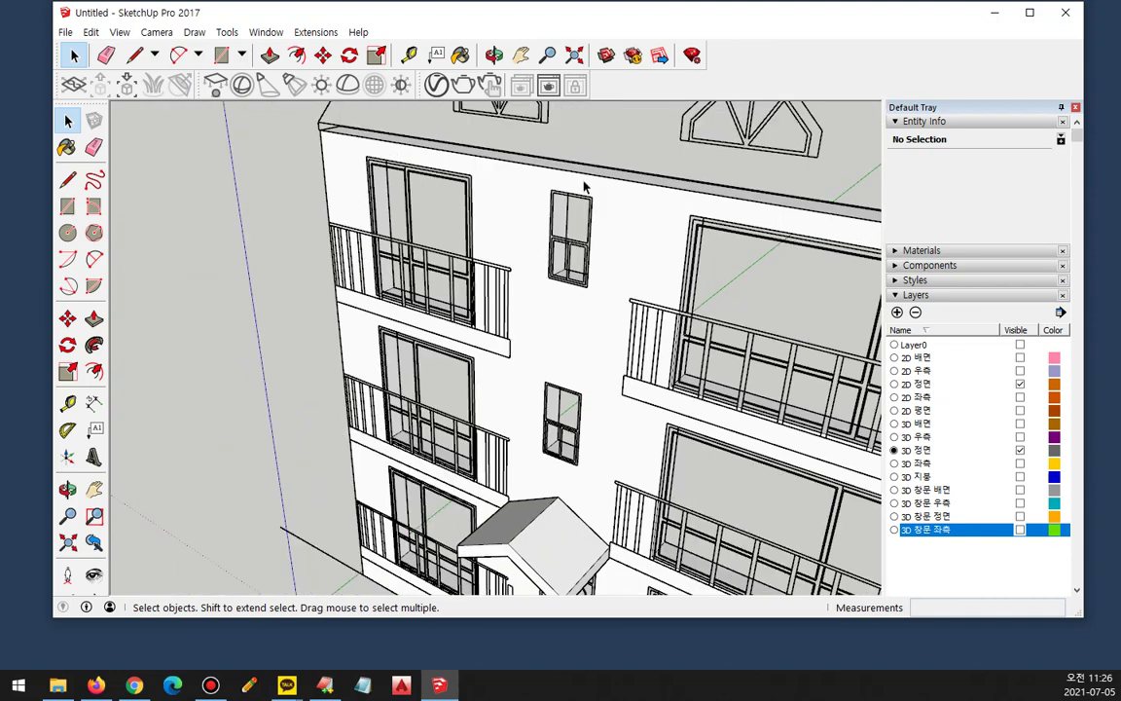
scroll(583, 187, up, 1)
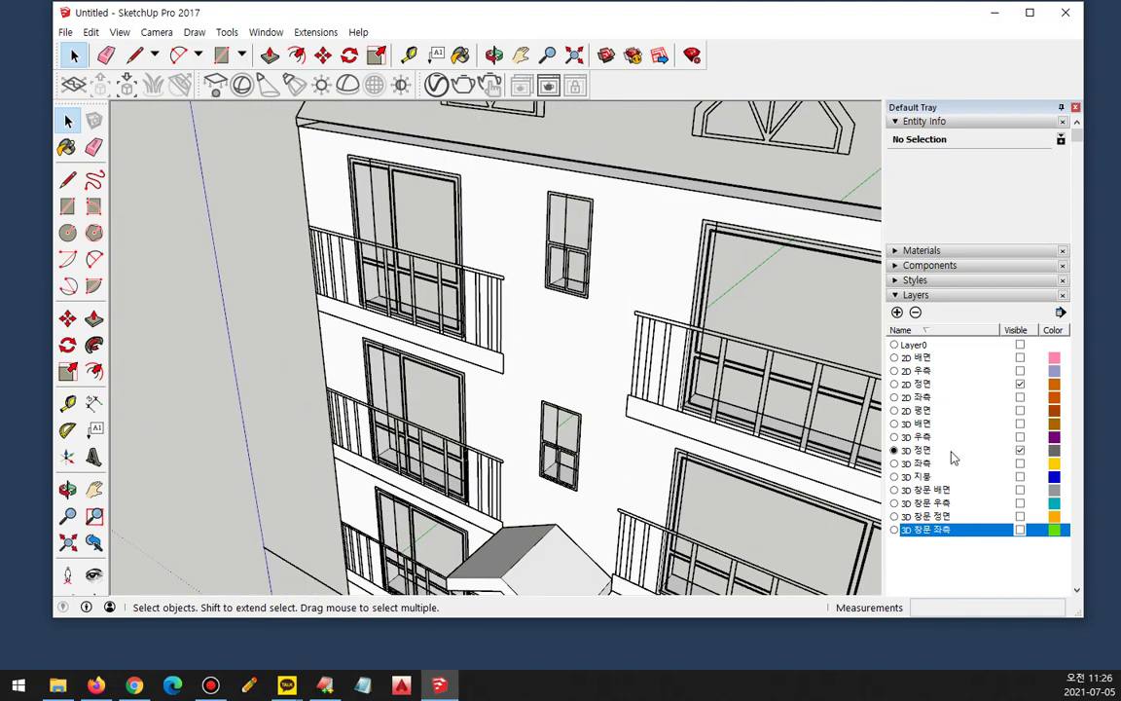
Step: Show the 3D 창문 정면 layer, make it the active layer, and hide the 2D 정면 layer
click(1020, 516)
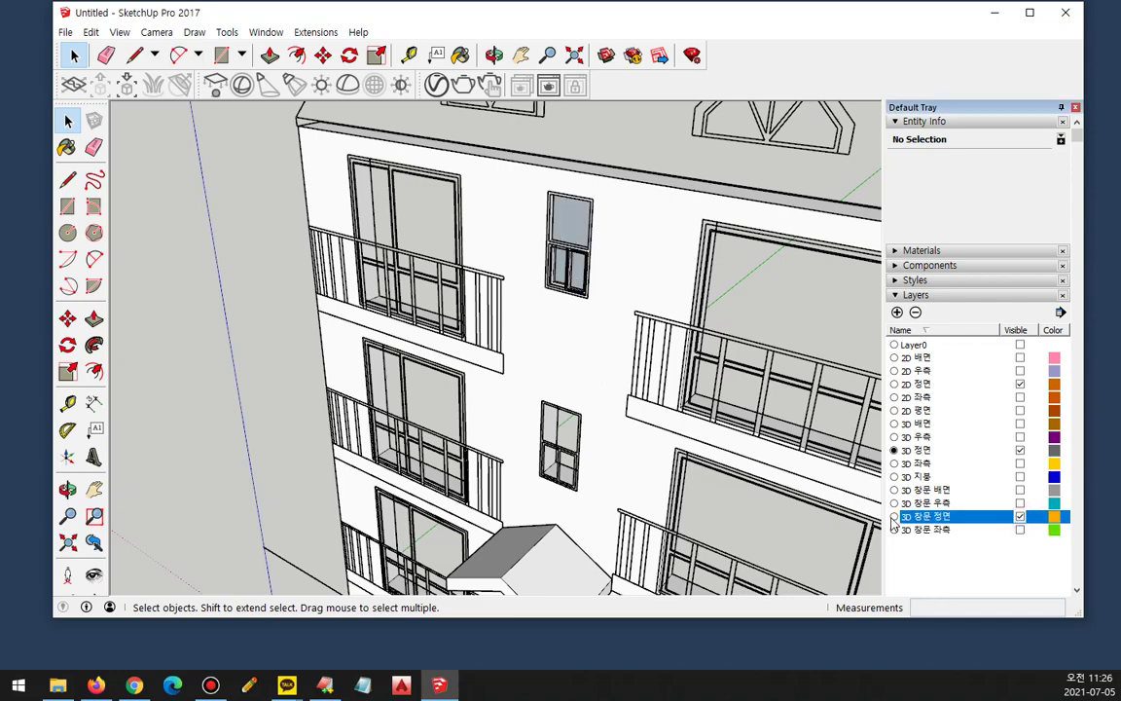
middle_drag(654, 317, 457, 311)
click(1019, 384)
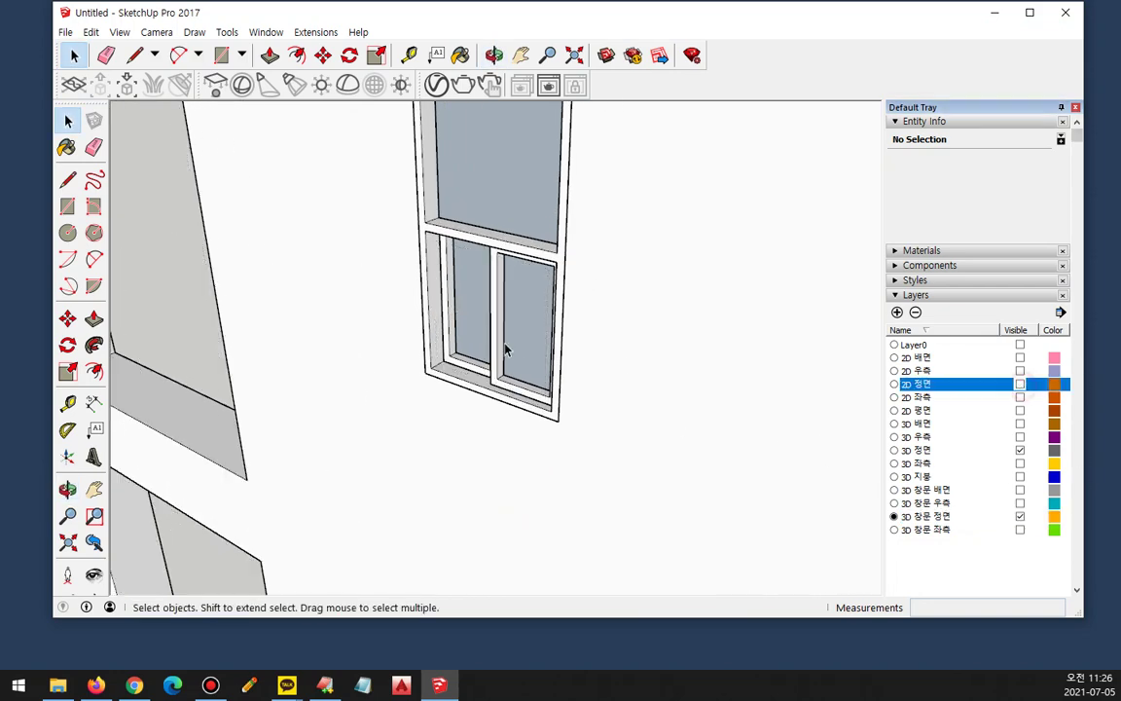
Step: Move the small top-floor window group back into its opening so its frame sits midway through the wall's depth
middle_drag(440, 352, 434, 346)
click(434, 347)
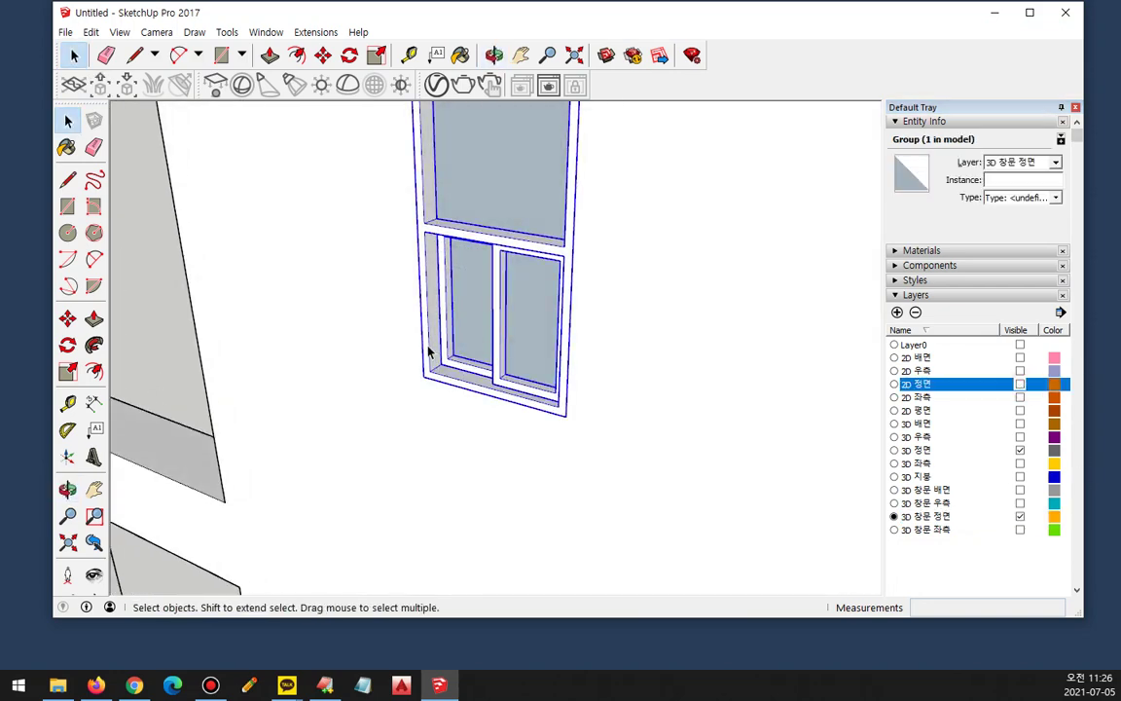
key(m)
click(425, 378)
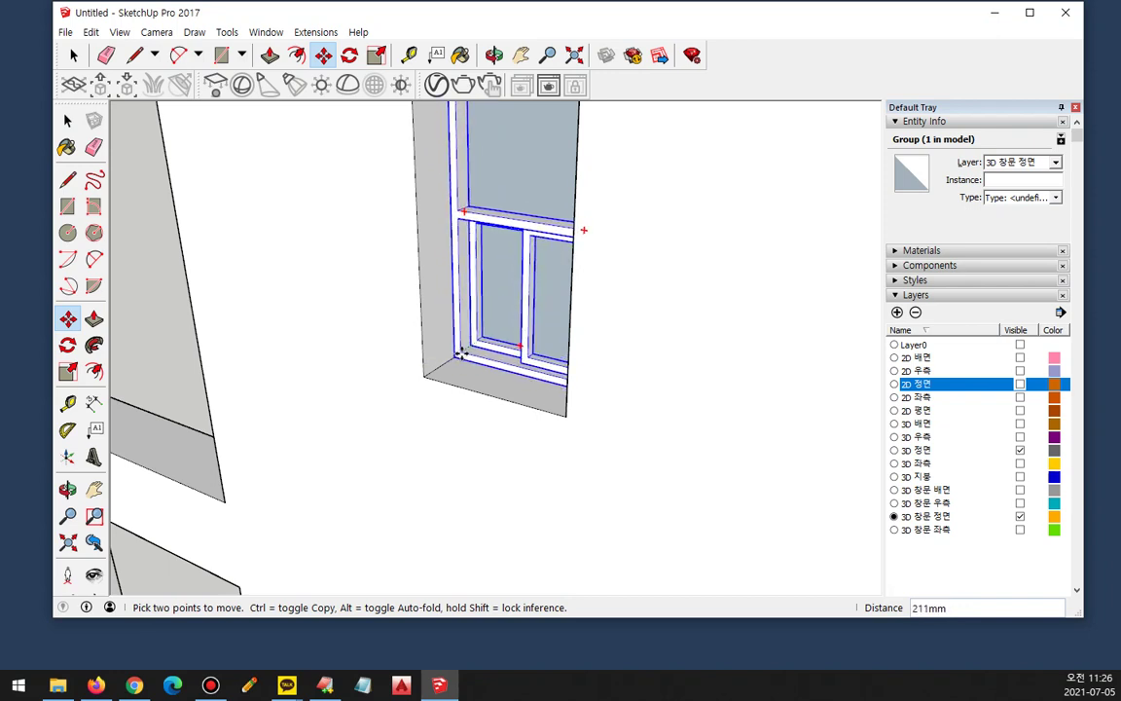
scroll(464, 352, up, 5)
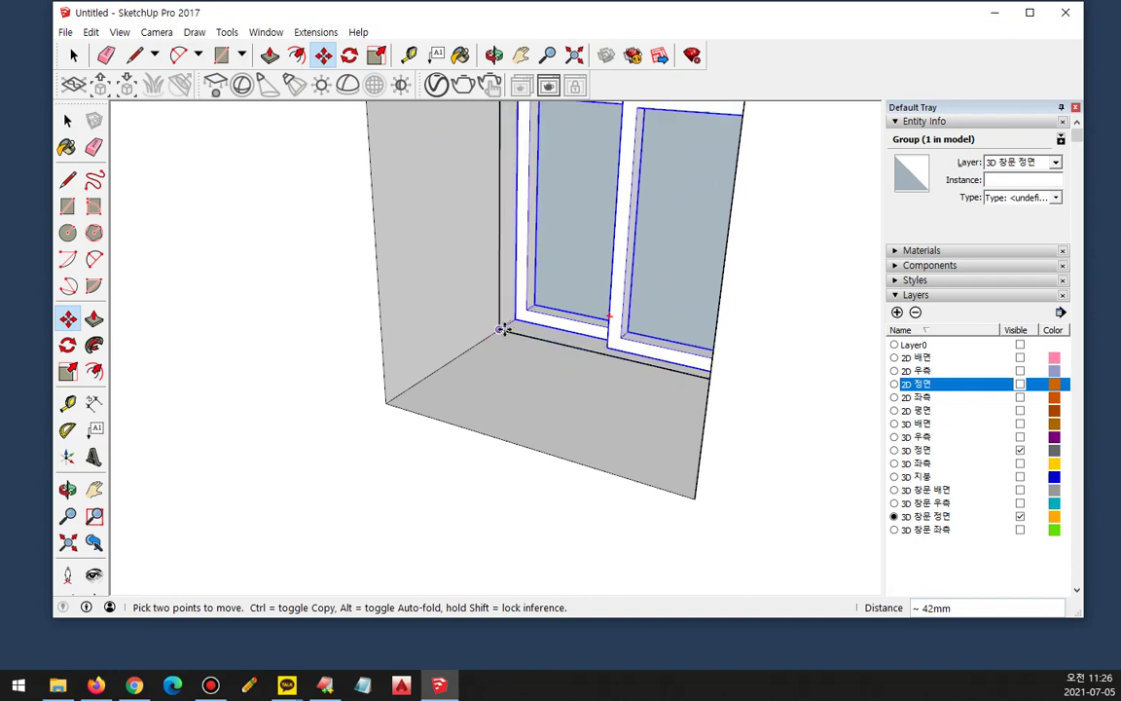
click(504, 330)
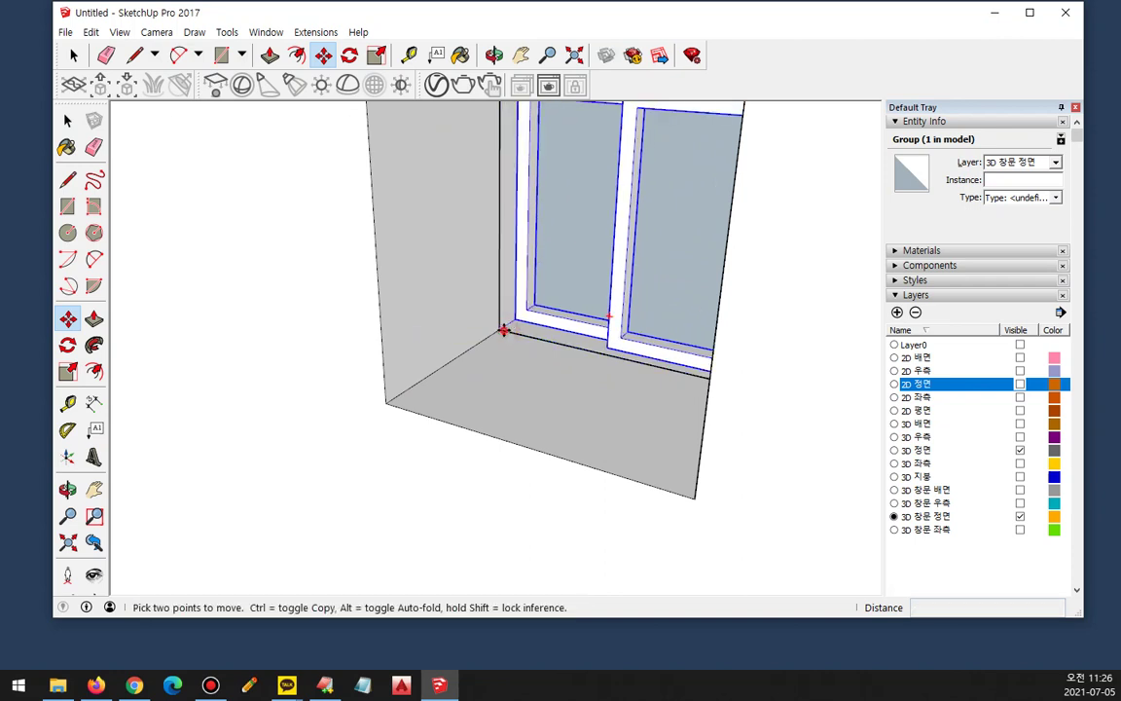
click(504, 330)
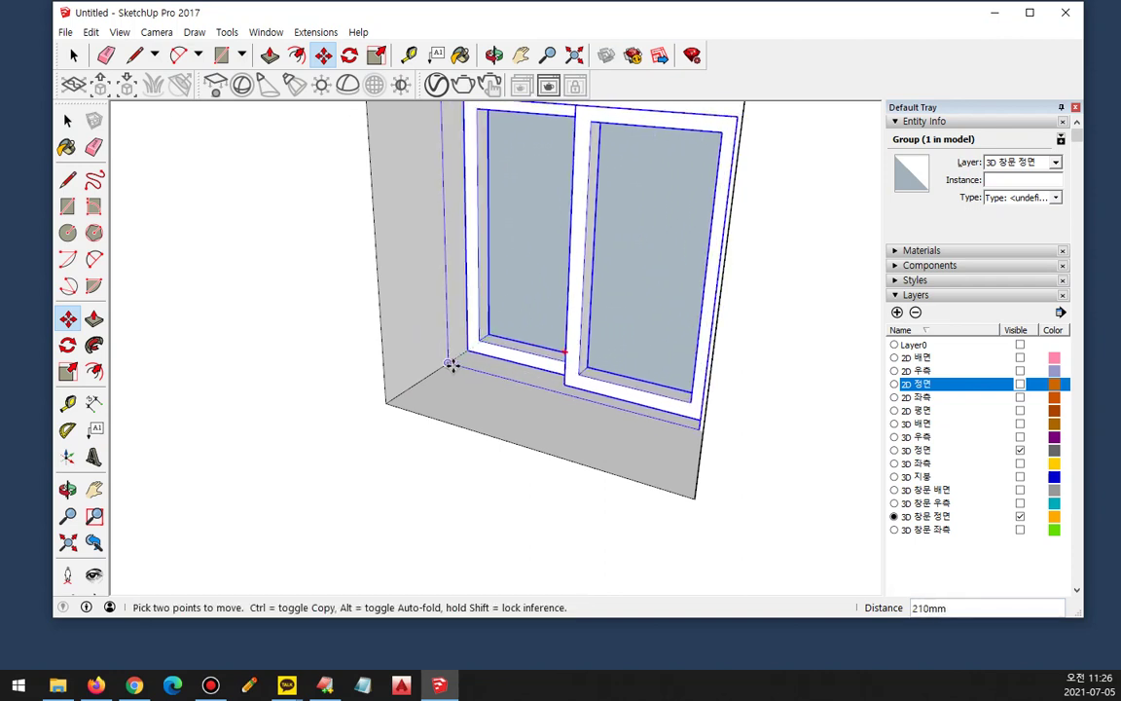
scroll(392, 380, down, 5)
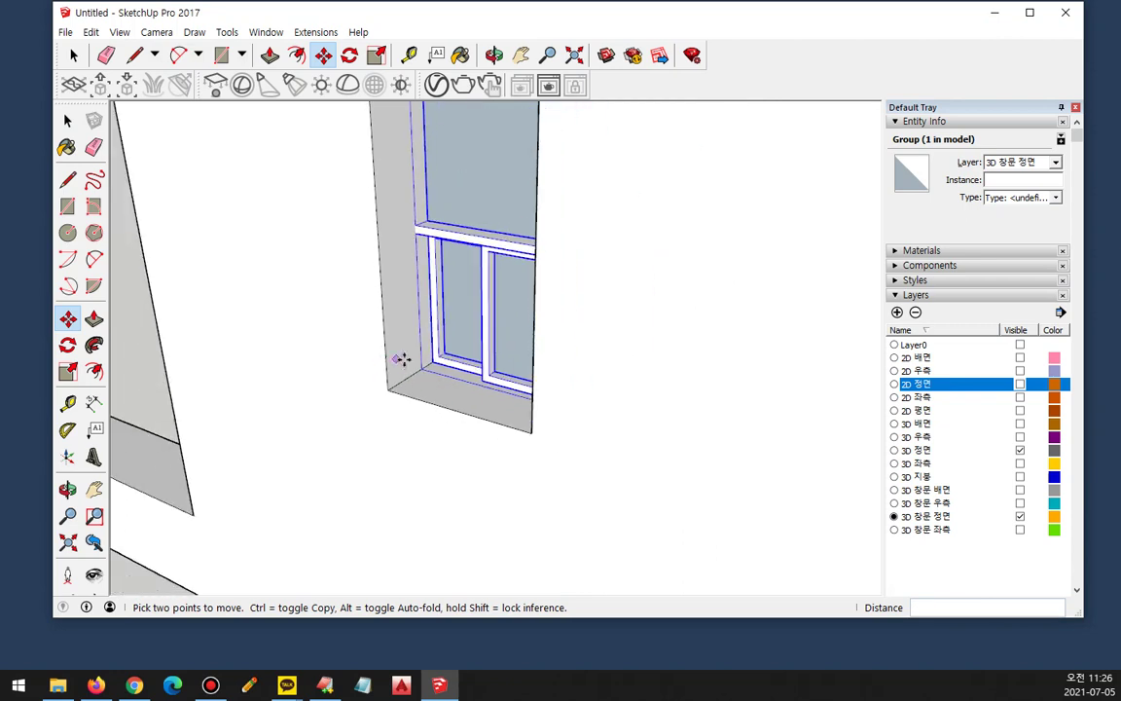
scroll(471, 383, up, 5)
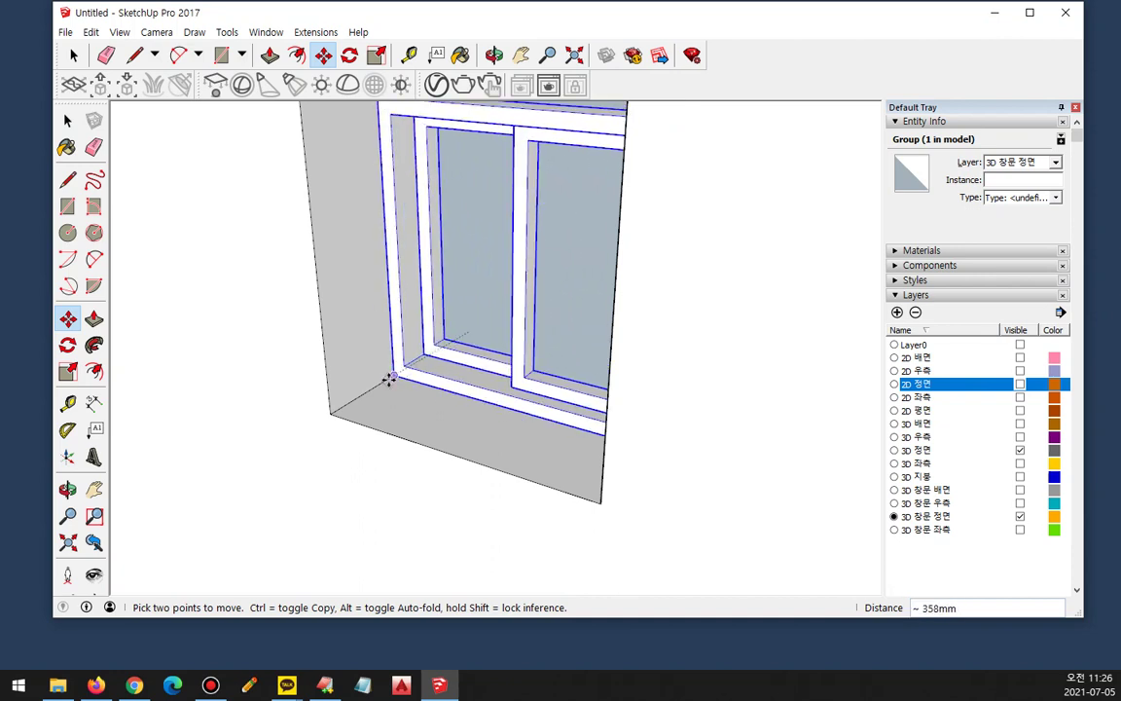
click(387, 380)
Step: Copy the small window group into the matching opening one floor below, aligning the opening corners
middle_drag(389, 380, 695, 459)
scroll(500, 441, down, 5)
middle_drag(608, 468, 427, 466)
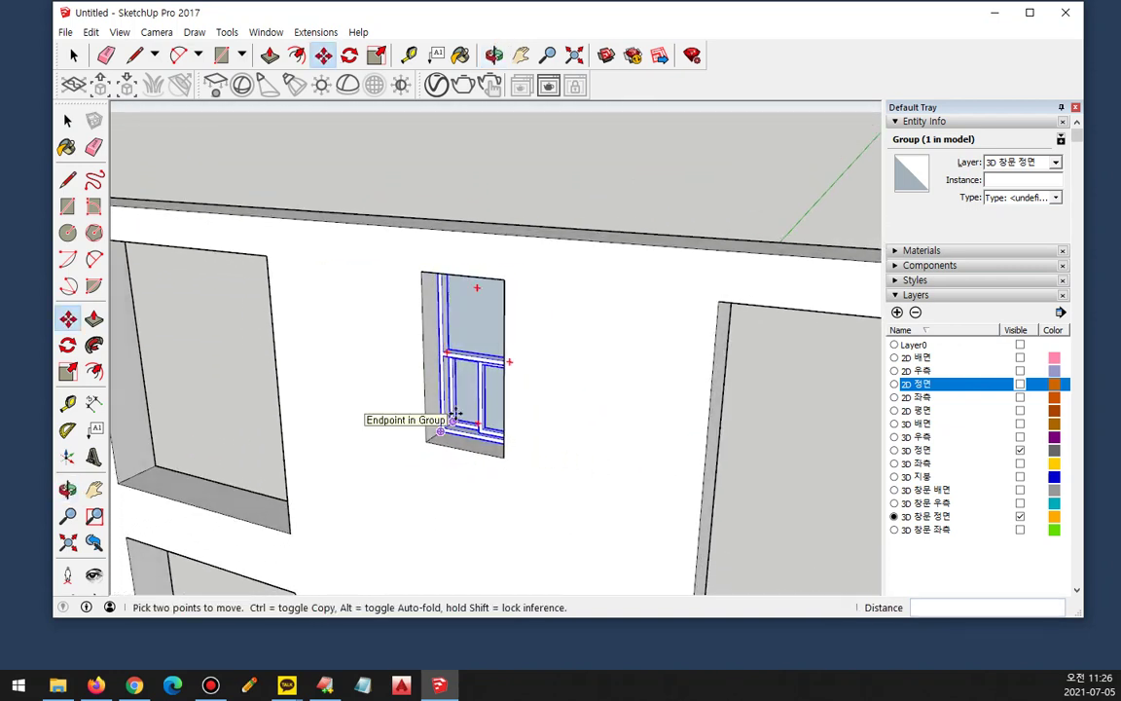
middle_drag(460, 388, 412, 329)
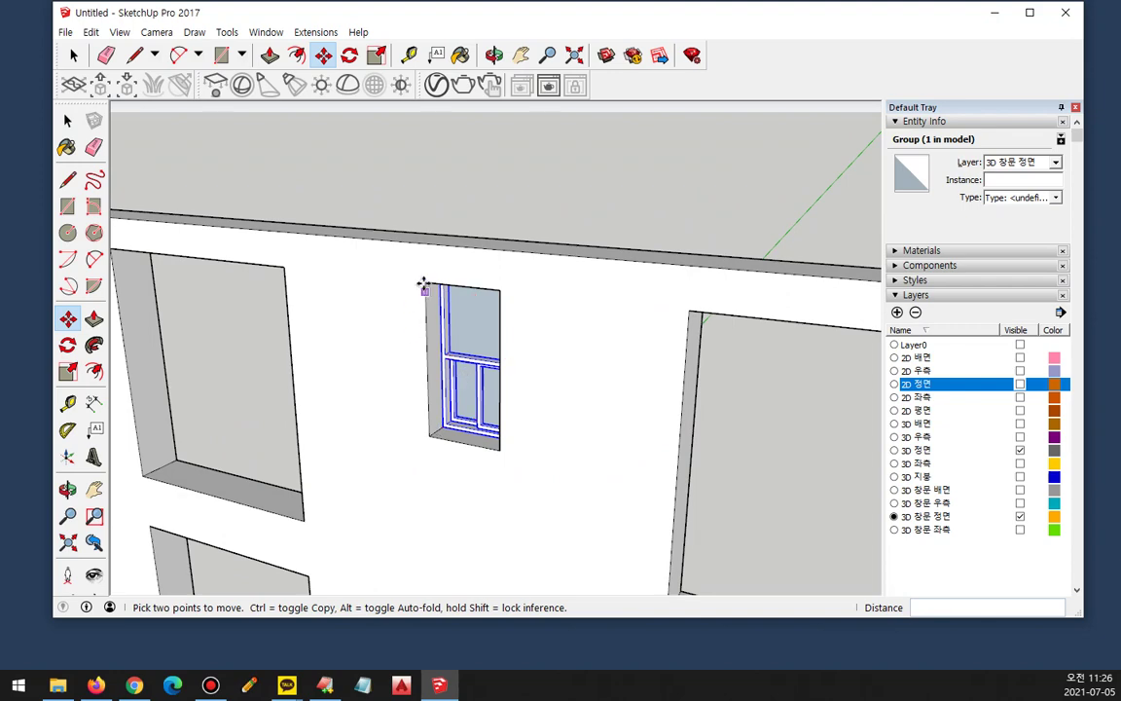
click(424, 282)
key(ctrl)
middle_drag(398, 381, 418, 253)
click(428, 243)
key(space)
middle_drag(469, 383, 463, 304)
click(673, 390)
Step: Show the 2D 정면 layer and draw a rectangle filling the opening of the narrower top-floor balcony window
scroll(446, 319, up, 4)
scroll(412, 354, down, 5)
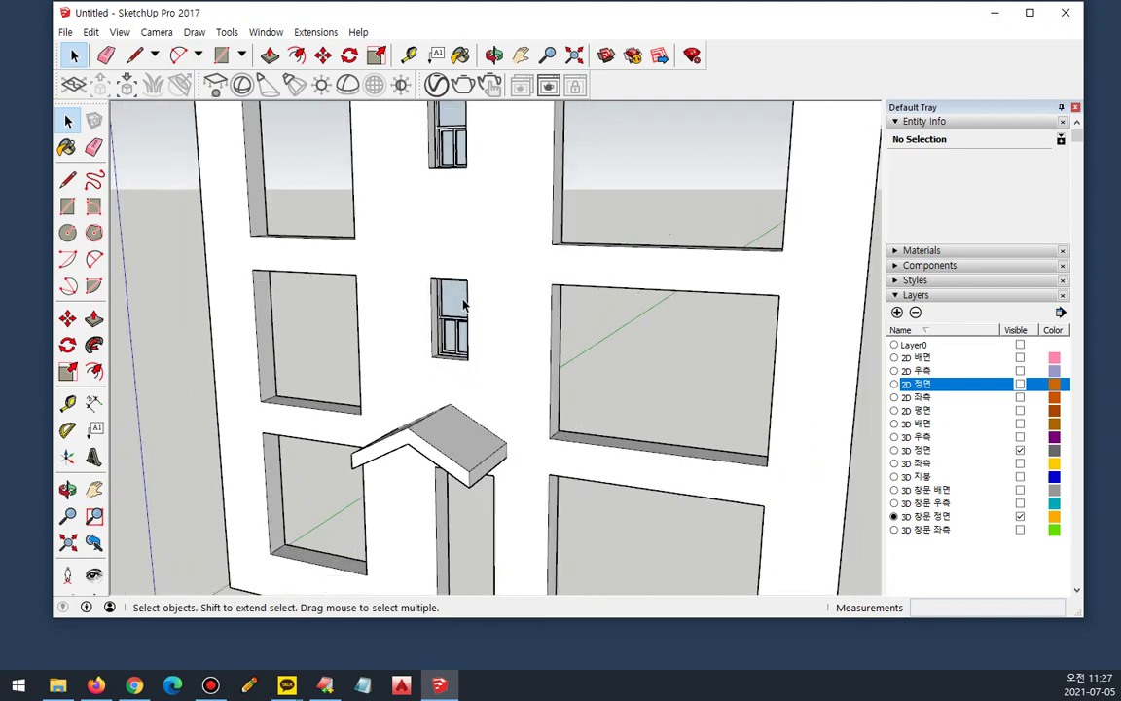
middle_drag(540, 316, 496, 382)
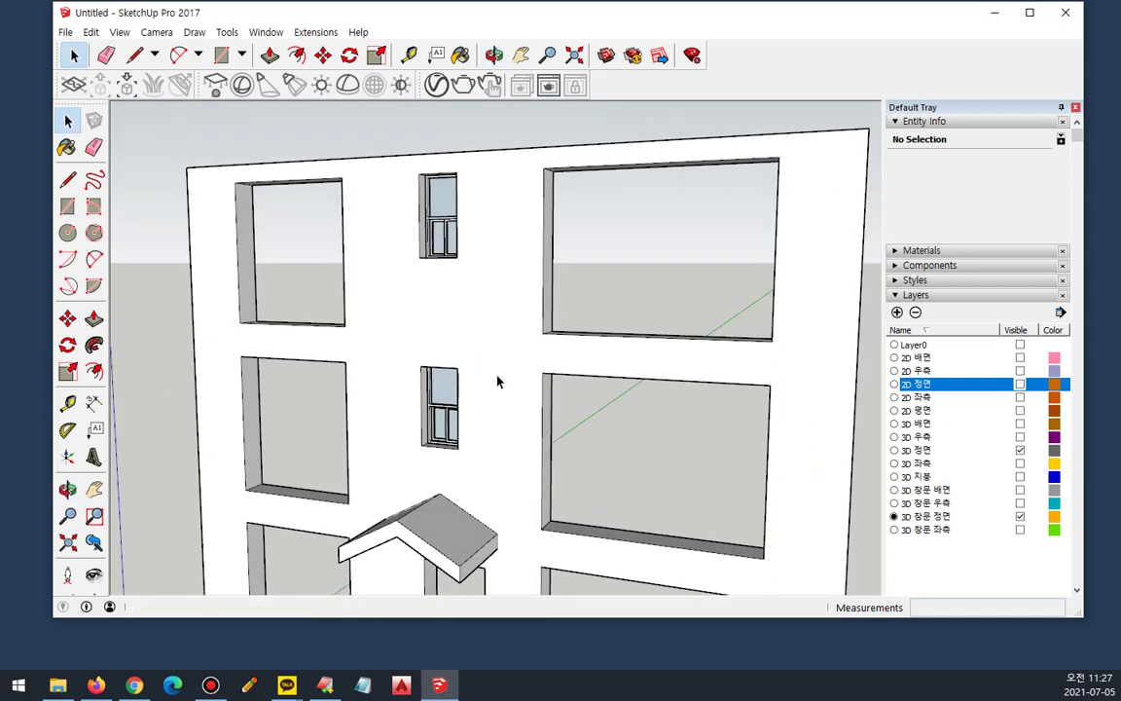
click(1020, 384)
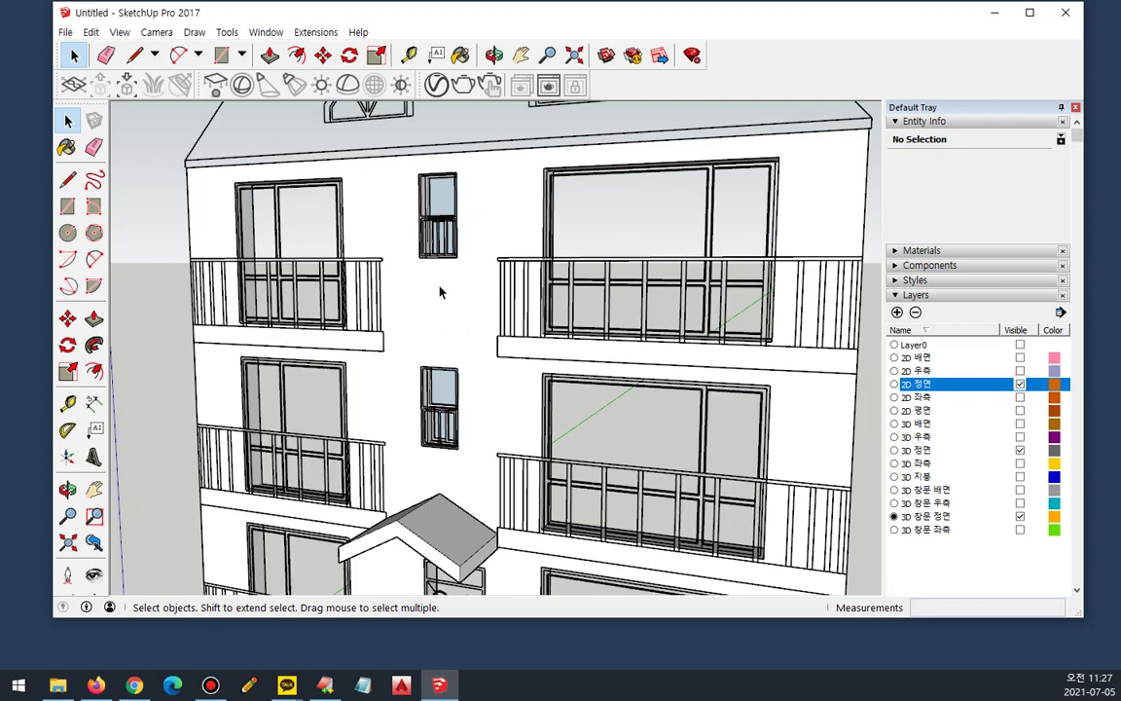
scroll(247, 219, up, 3)
scroll(341, 308, up, 2)
middle_drag(341, 308, 428, 350)
key(r)
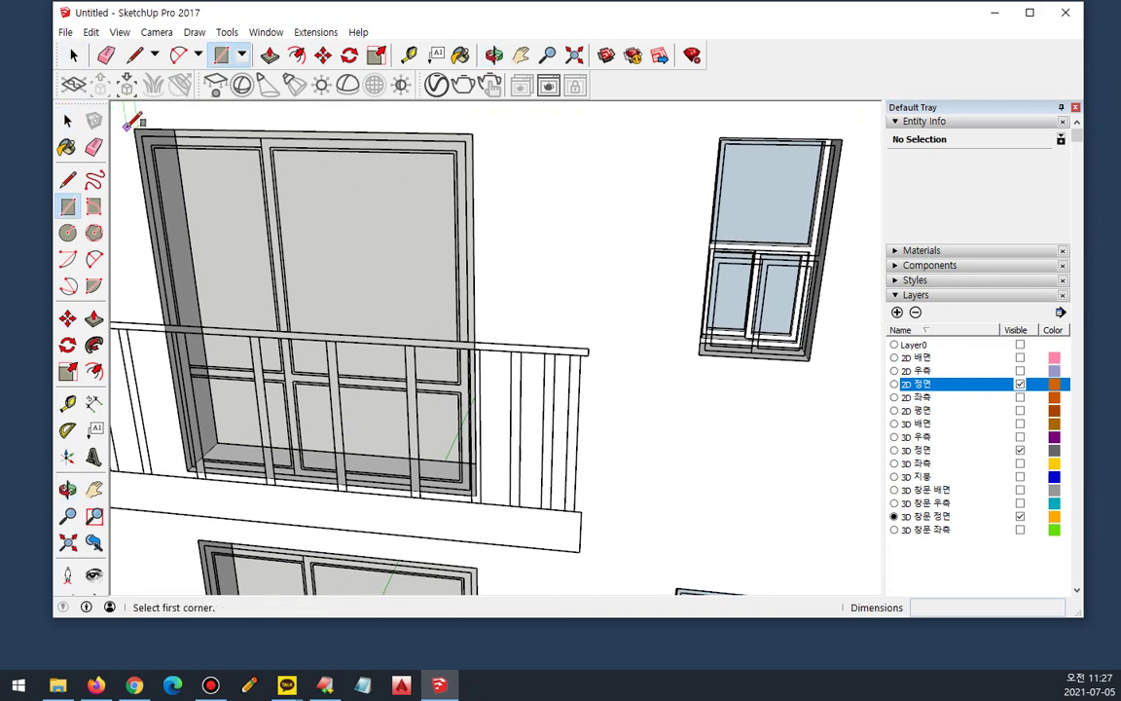
click(135, 128)
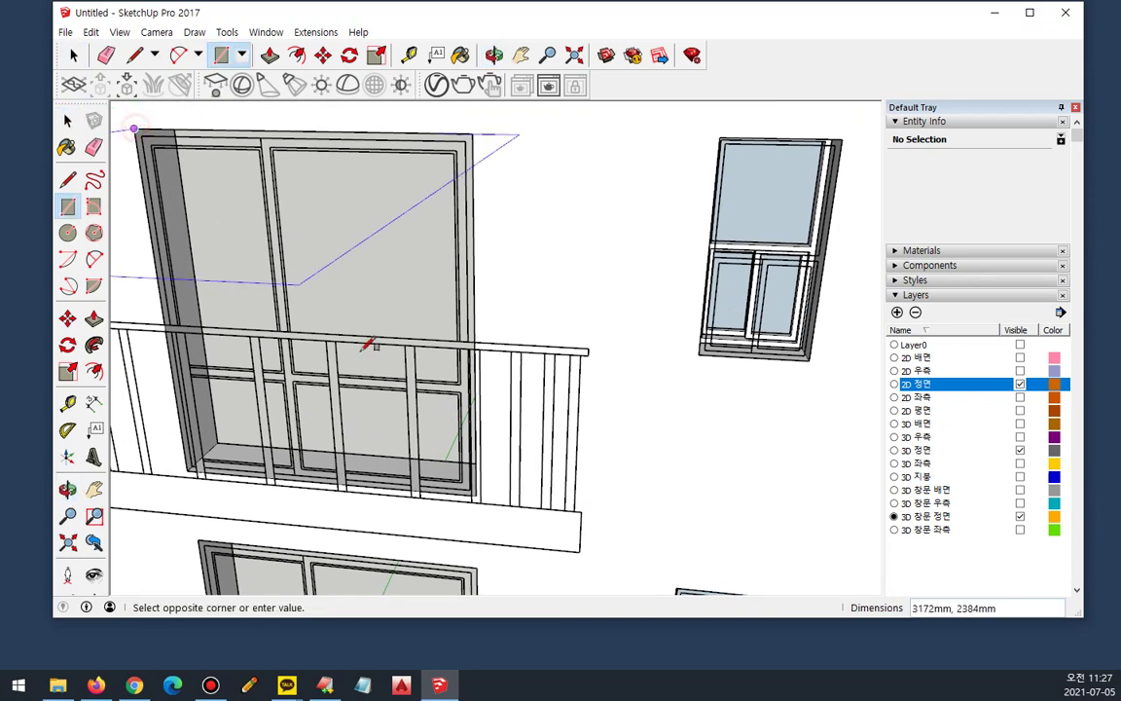
click(475, 496)
Step: Draw a 2170 by 1920 mm rectangle along the frame's inner outline and delete the face inside it
scroll(209, 465, up, 3)
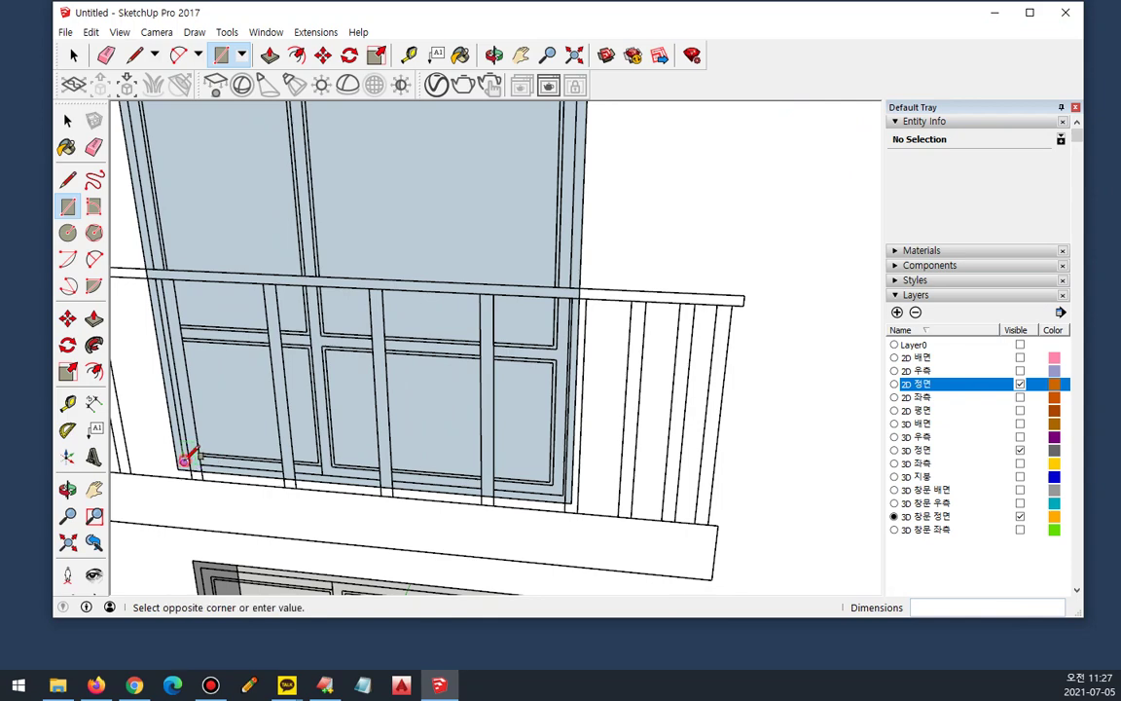
scroll(463, 219, down, 5)
click(511, 197)
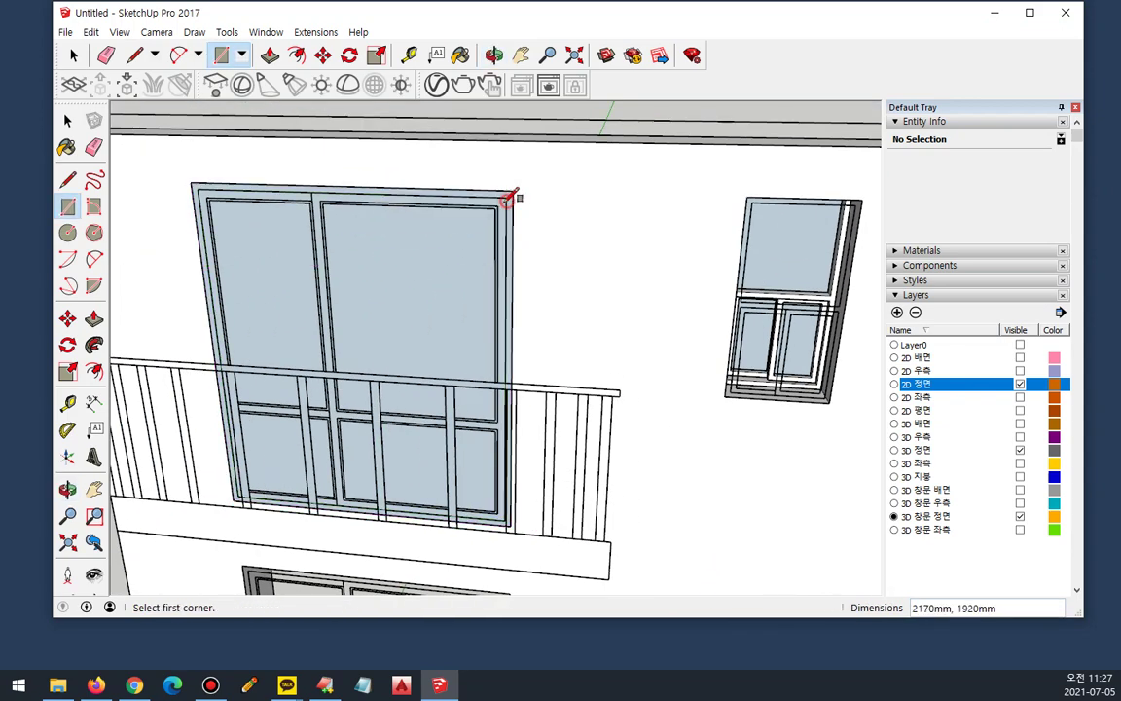
key(space)
click(416, 262)
key(Delete)
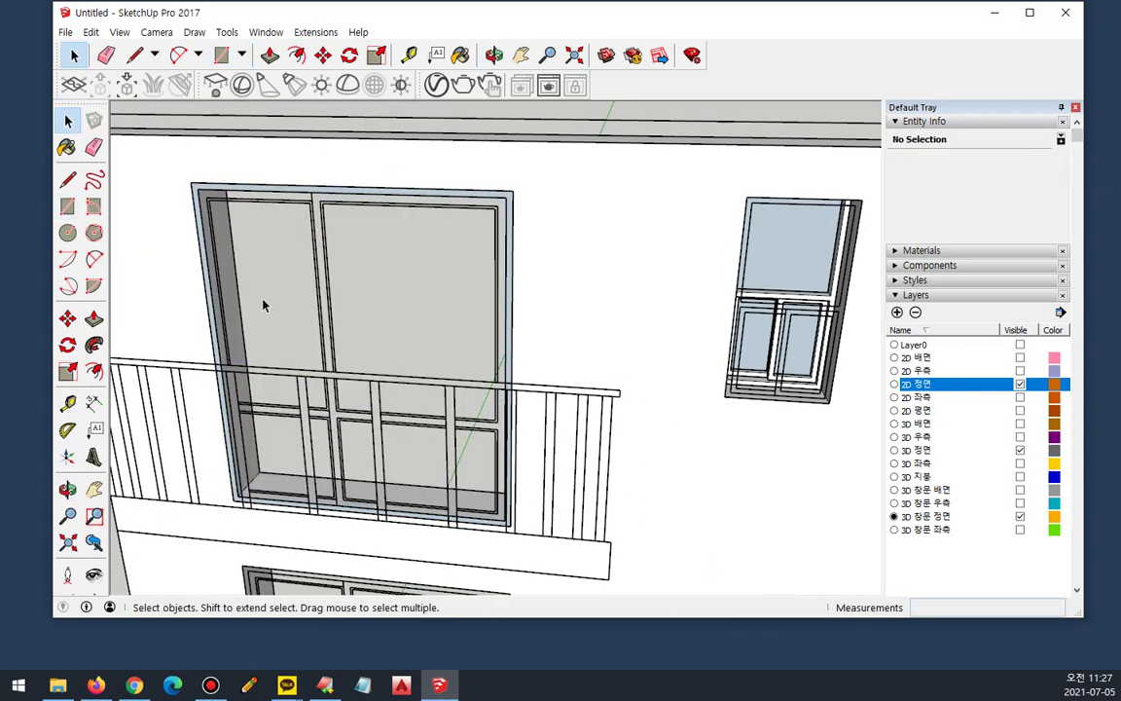
Step: Push/Pull the balcony window's outer frame face 150 mm
key(p)
click(216, 339)
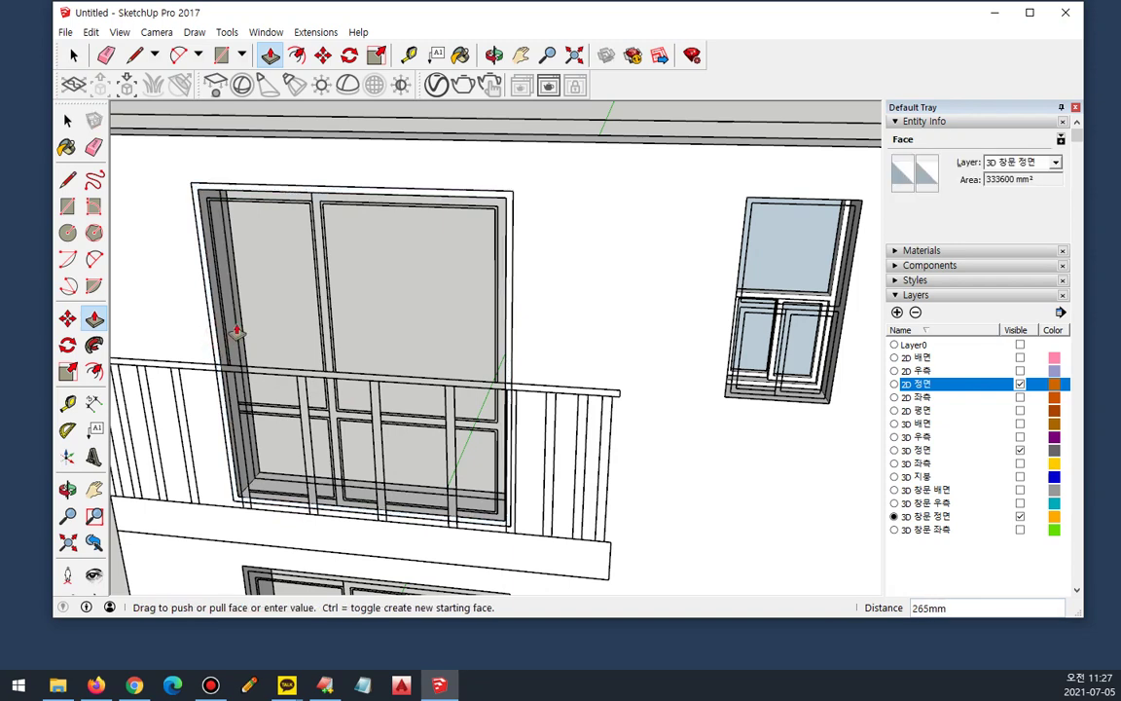
text(150)
key(Return)
Step: Select the whole outer frame of the balcony window and make it a group
key(space)
scroll(207, 294, up, 3)
triple_click(216, 285)
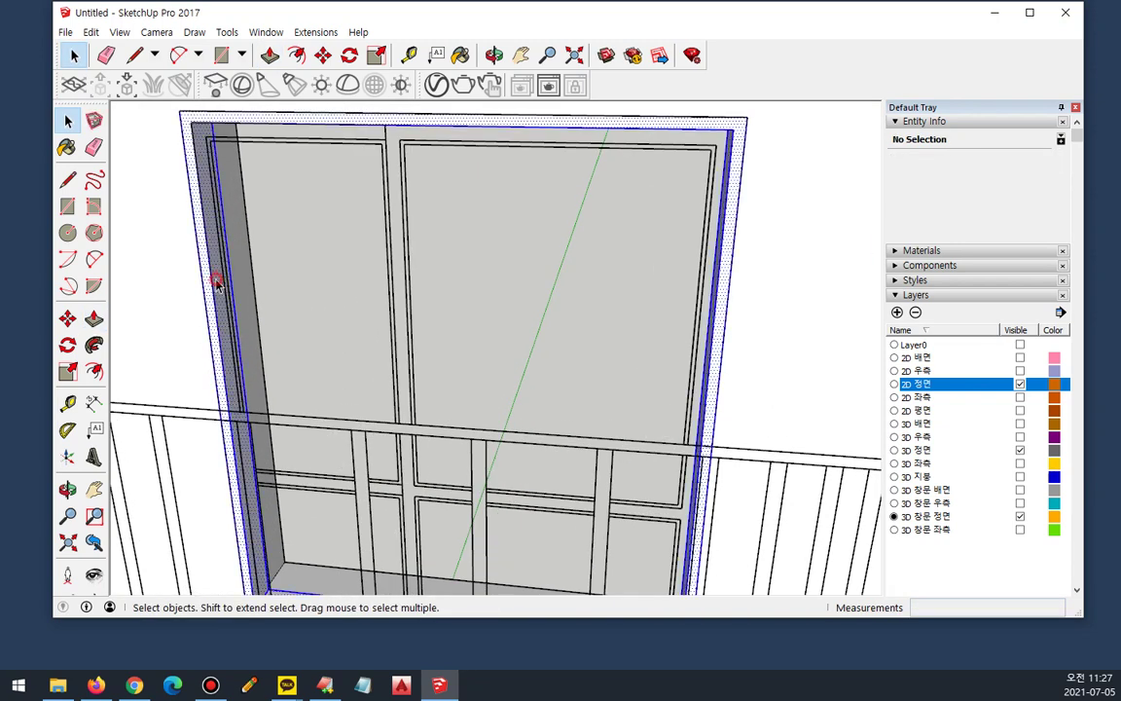
right_click(217, 286)
key(g)
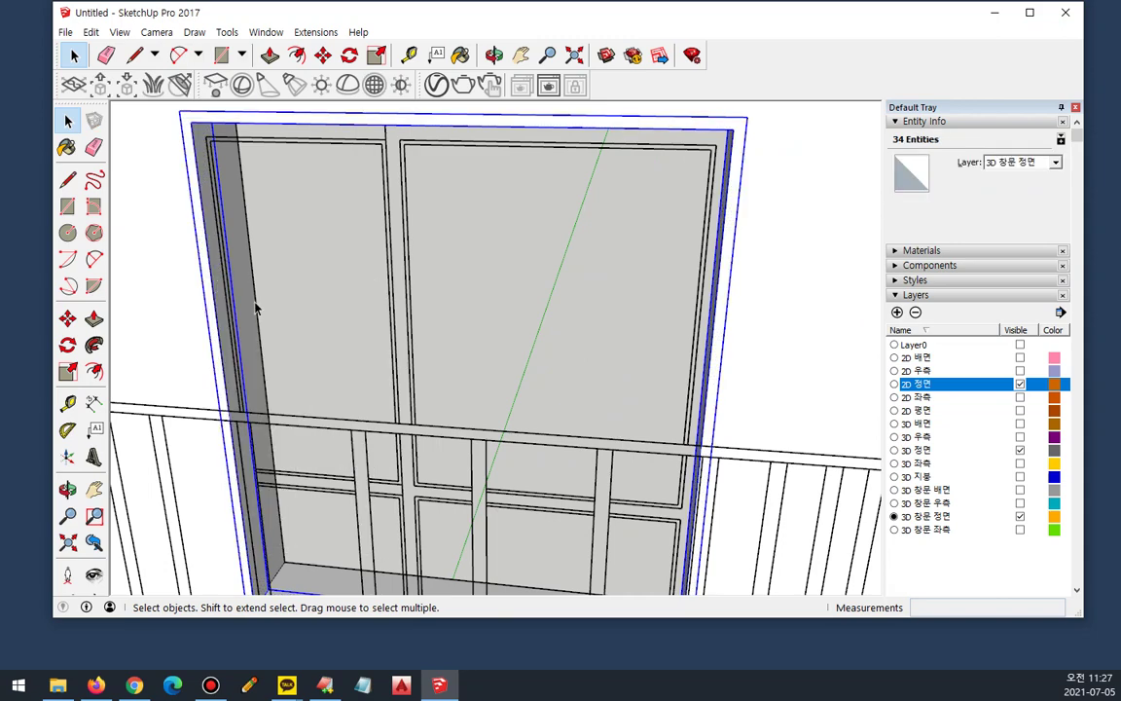
Step: Draw a rectangle about 1185 by 2170 mm over the wider sash of the balcony window
scroll(326, 320, down, 2)
shift+middle_drag(488, 332, 417, 264)
scroll(461, 348, up, 1)
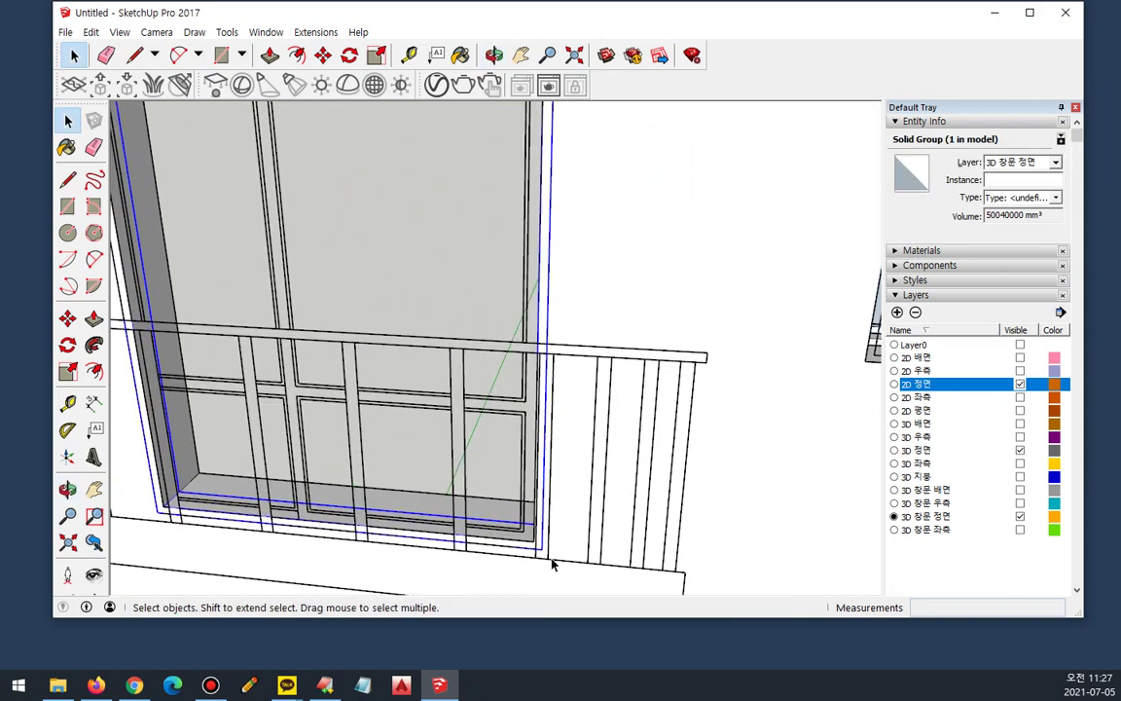
scroll(551, 565, up, 1)
key(r)
click(273, 513)
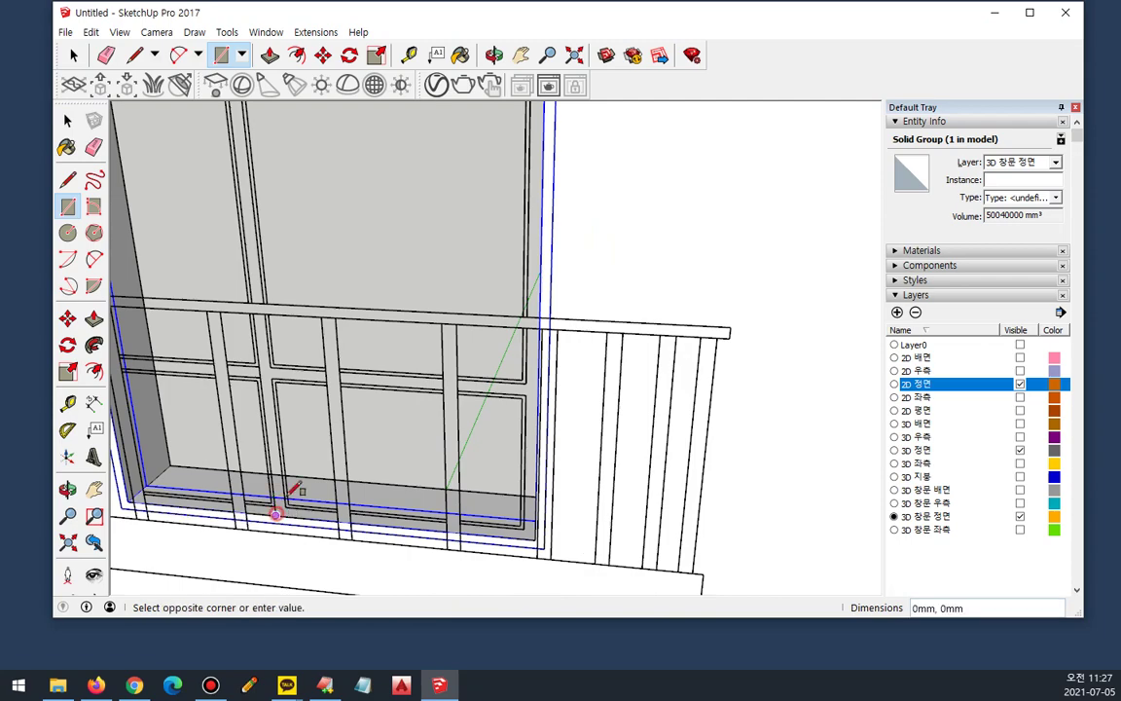
scroll(425, 288, down, 2)
click(466, 136)
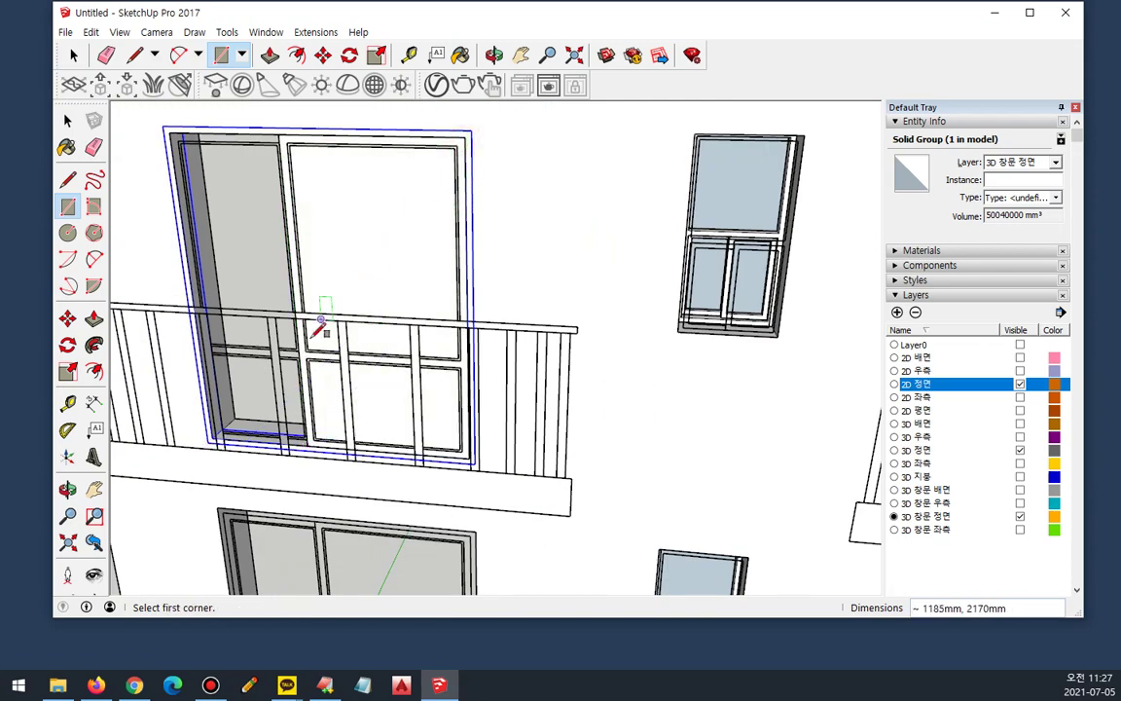
Step: Draw rectangles over the wider sash's upper pane, about 1391 by 1084 mm, and over its lower pane along the 2D outlines
scroll(321, 323, up, 3)
click(310, 348)
middle_drag(310, 348, 503, 205)
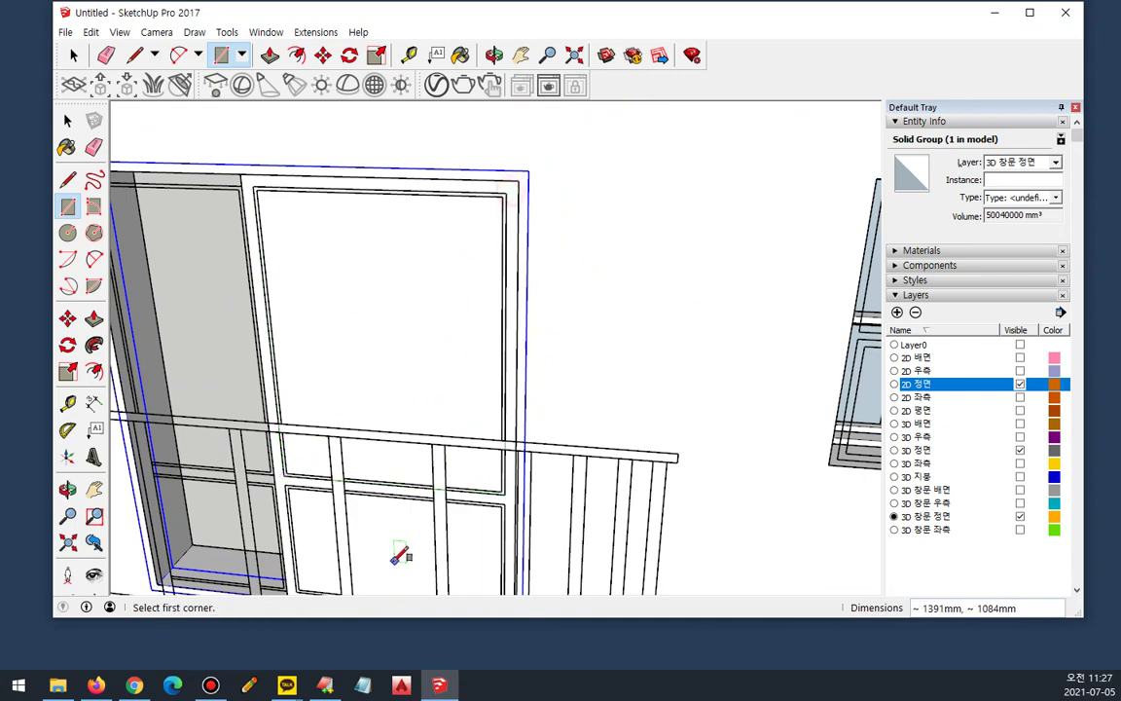
shift+middle_drag(399, 555, 380, 370)
scroll(381, 370, up, 2)
click(308, 406)
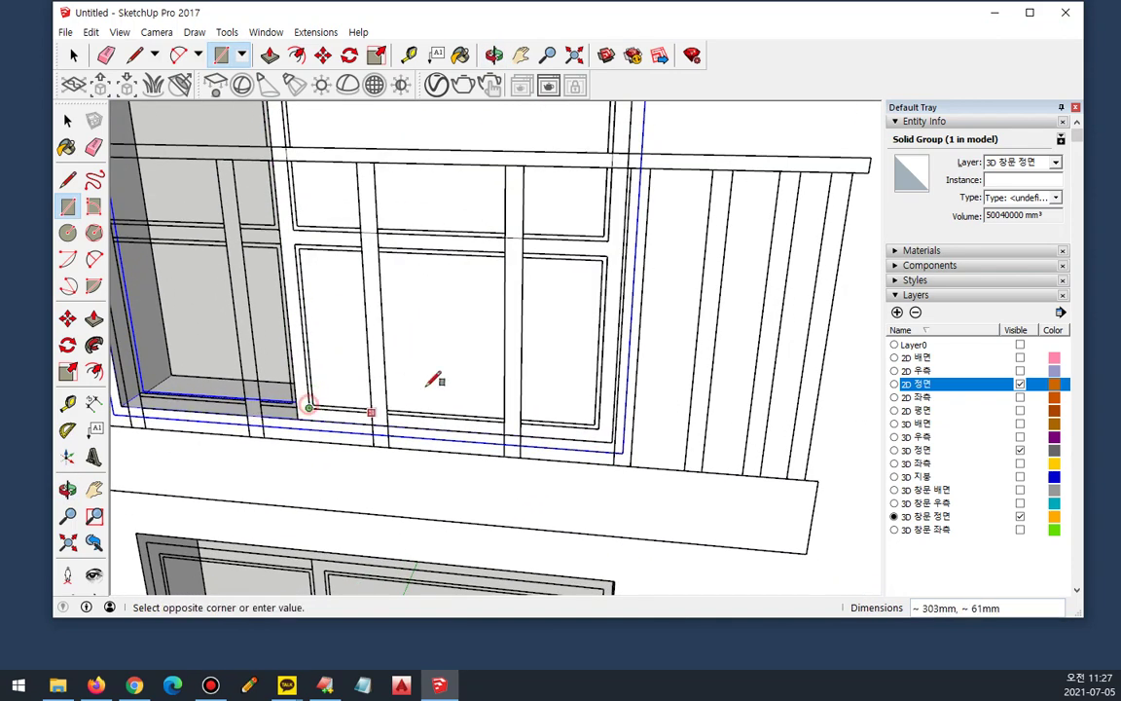
key(space)
Step: Delete the faces inside the lower and upper pane outlines of the wider sash
scroll(608, 258, up, 5)
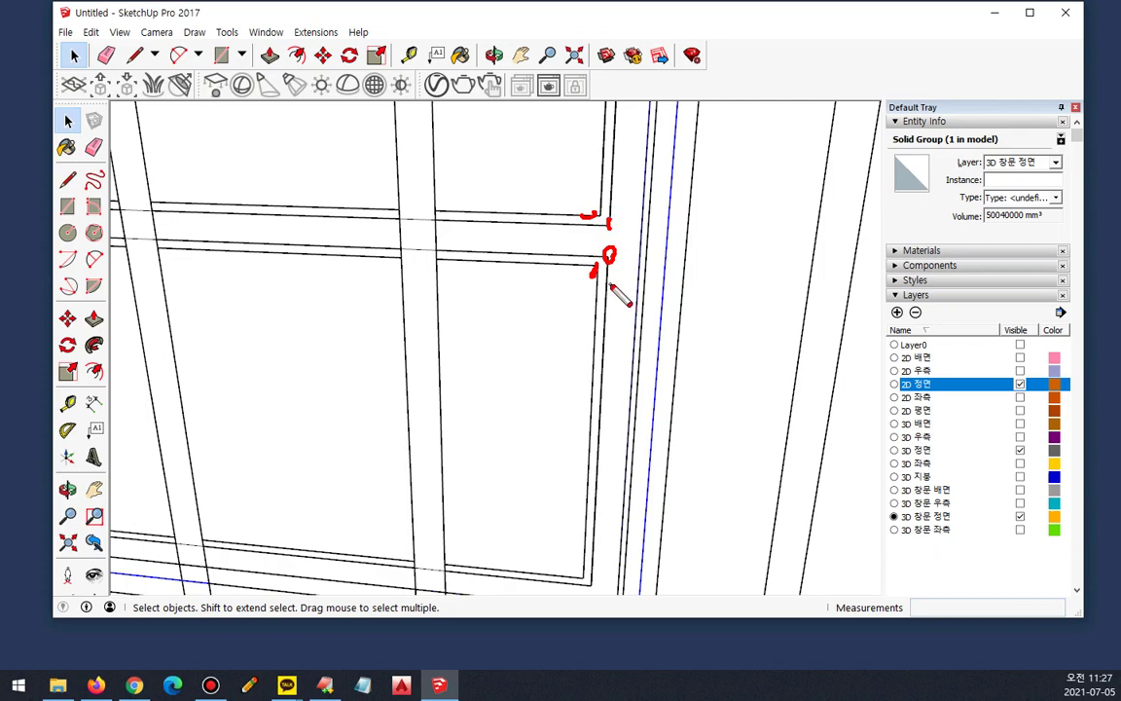
key(Escape)
click(521, 350)
key(Delete)
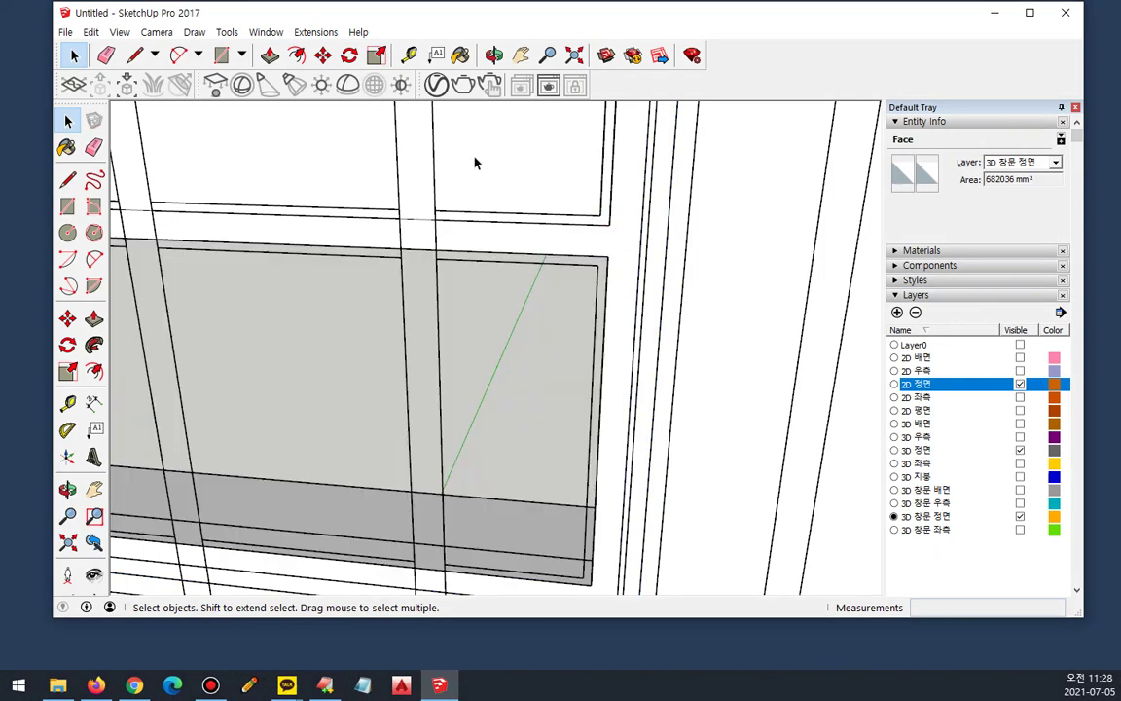
click(475, 161)
key(Delete)
Step: Push/Pull the wider sash's frame face 40 mm
scroll(544, 275, down, 3)
middle_drag(546, 268, 476, 353)
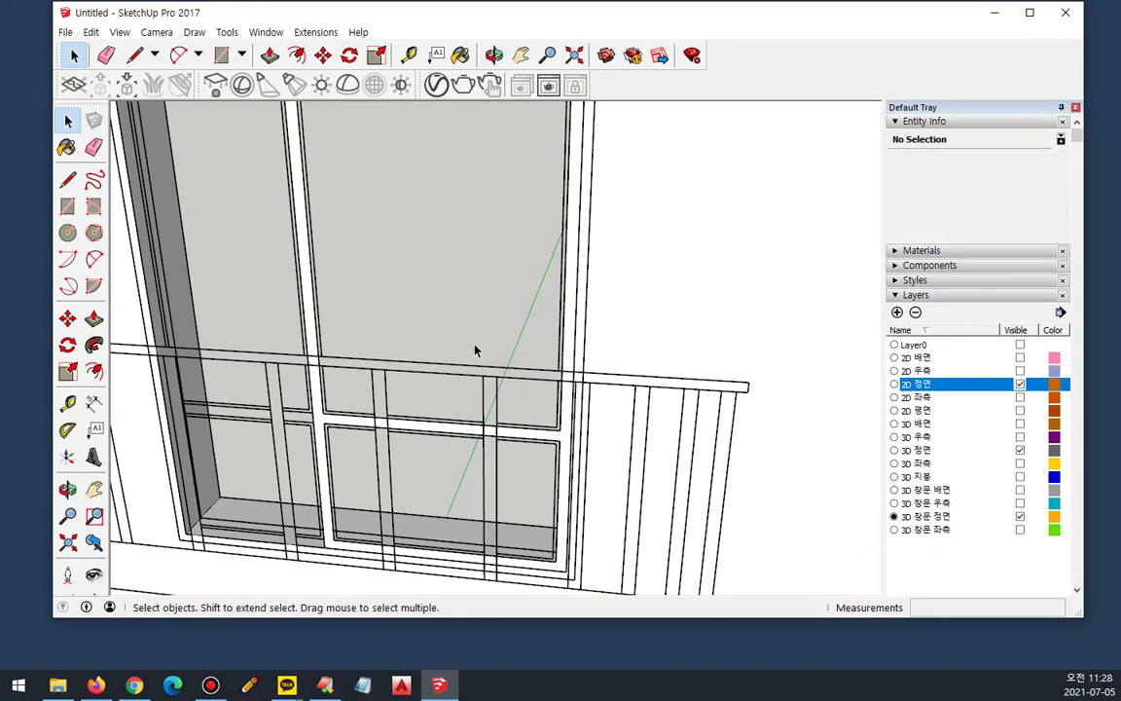
scroll(438, 365, up, 2)
key(p)
scroll(347, 393, up, 4)
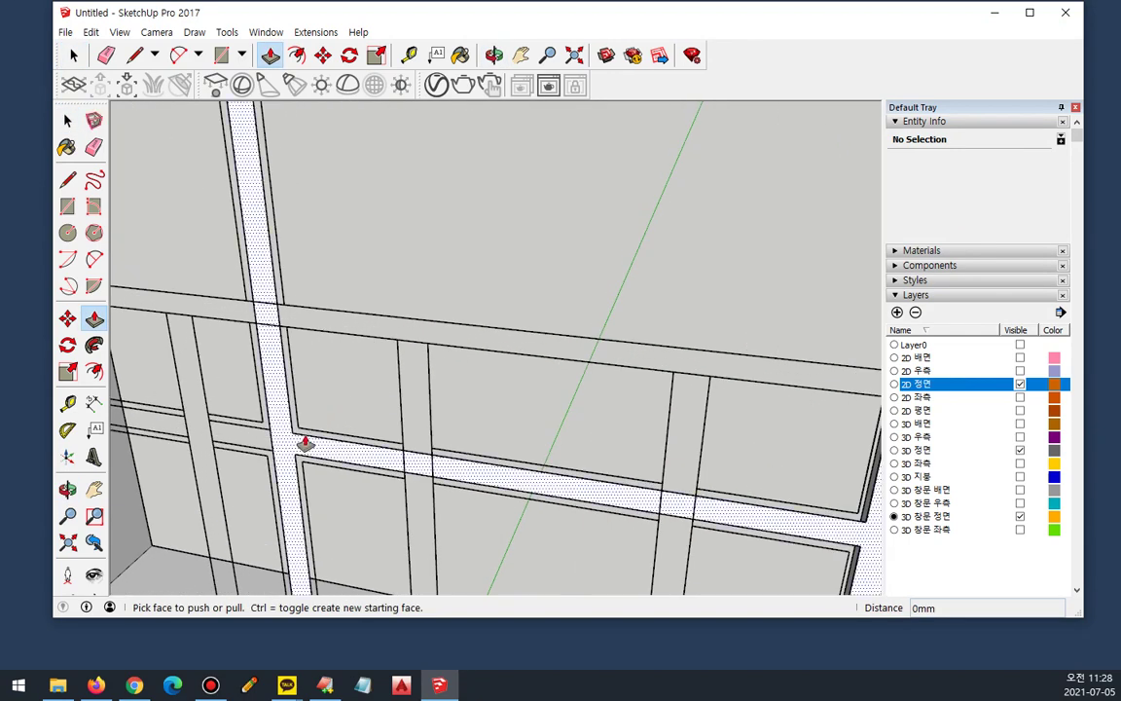
click(338, 415)
text(40)
key(Return)
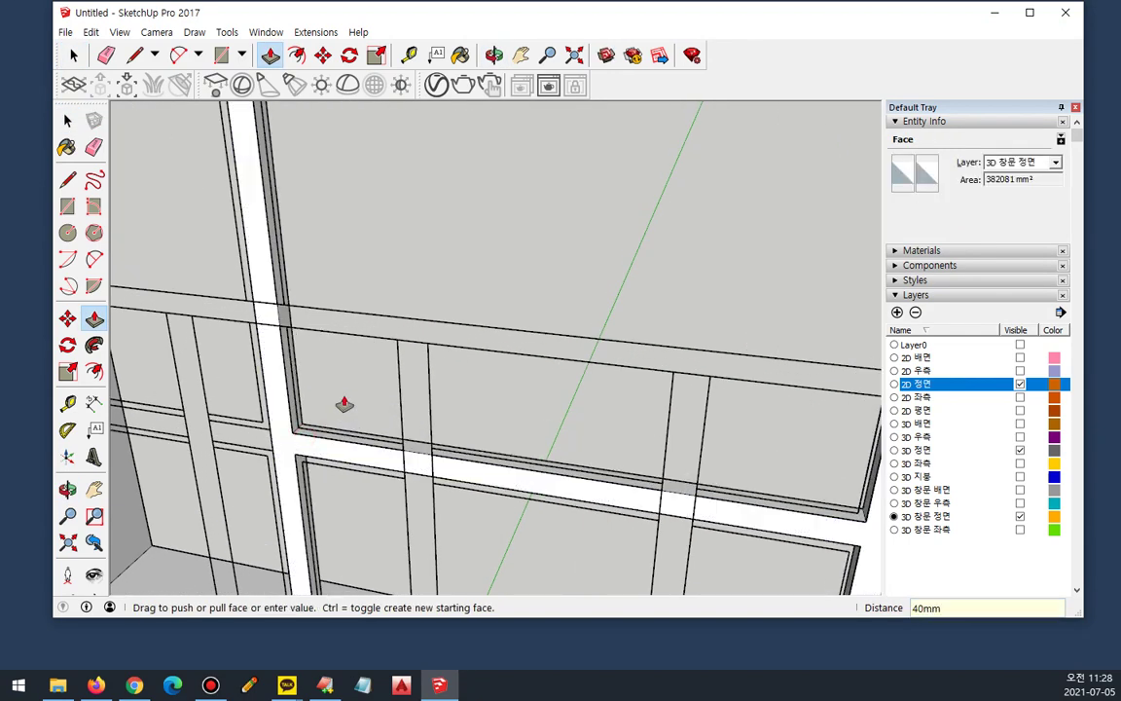
Step: Select the whole extruded frame of the wider sash and make it a group
key(space)
triple_click(278, 451)
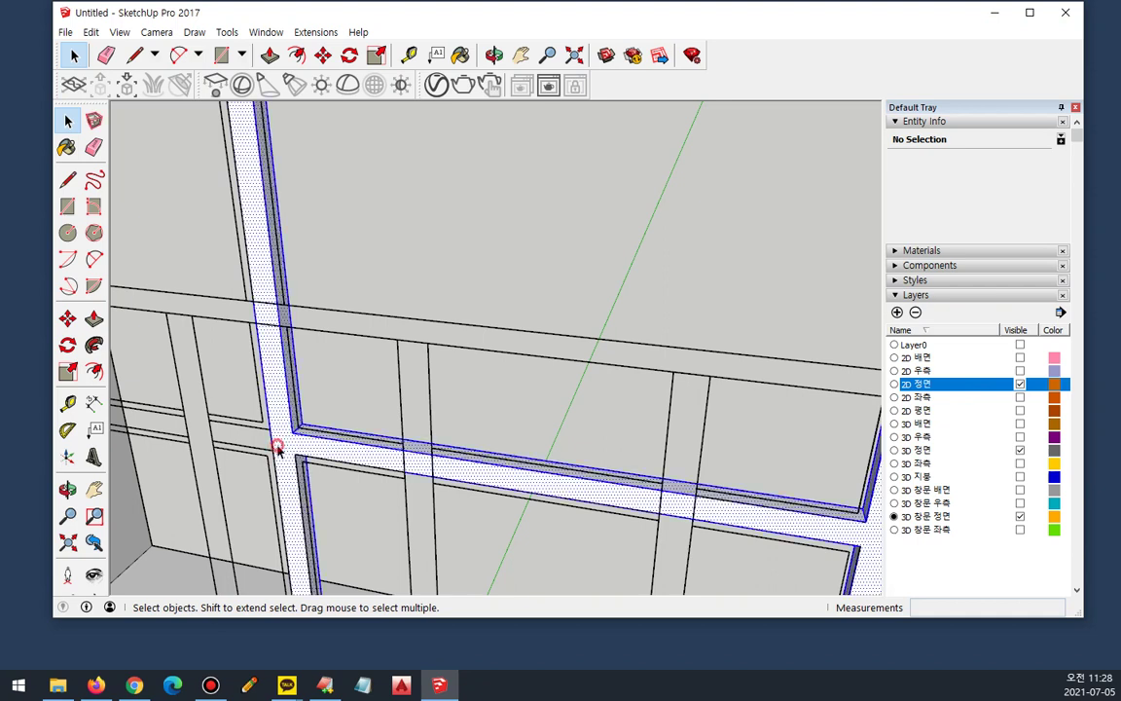
right_click(278, 447)
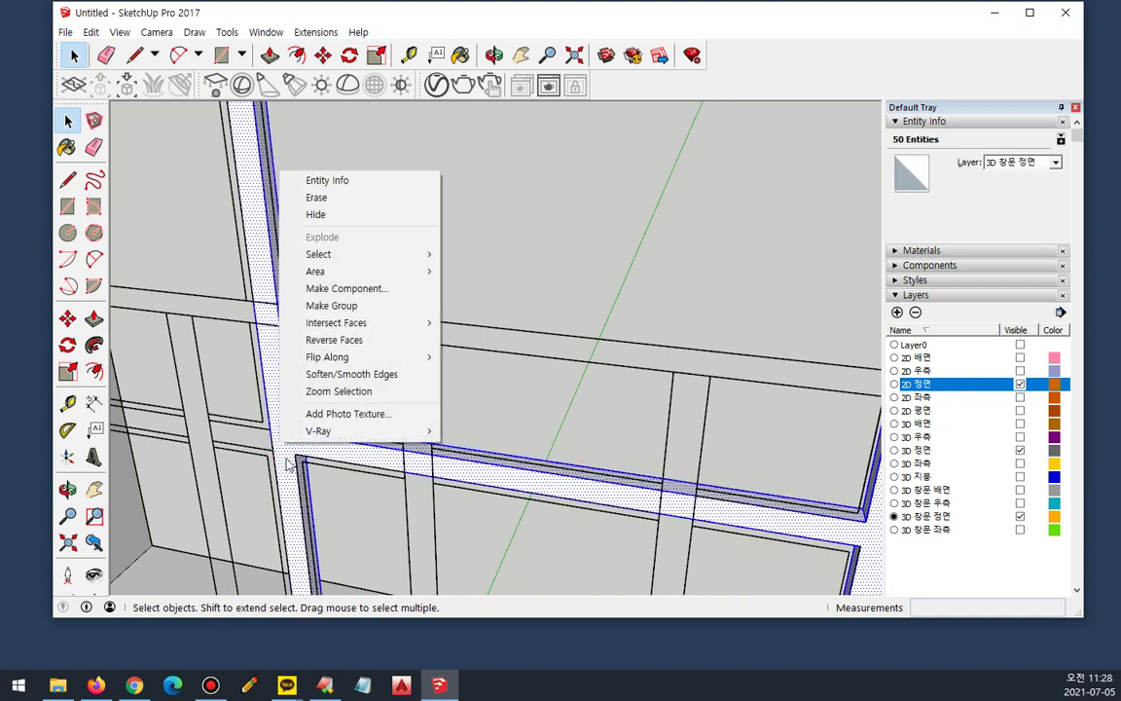
key(g)
Step: Draw glass rectangles filling the wider sash's openings, about 1083 by 1391 mm in the upper one and one in the lower
key(r)
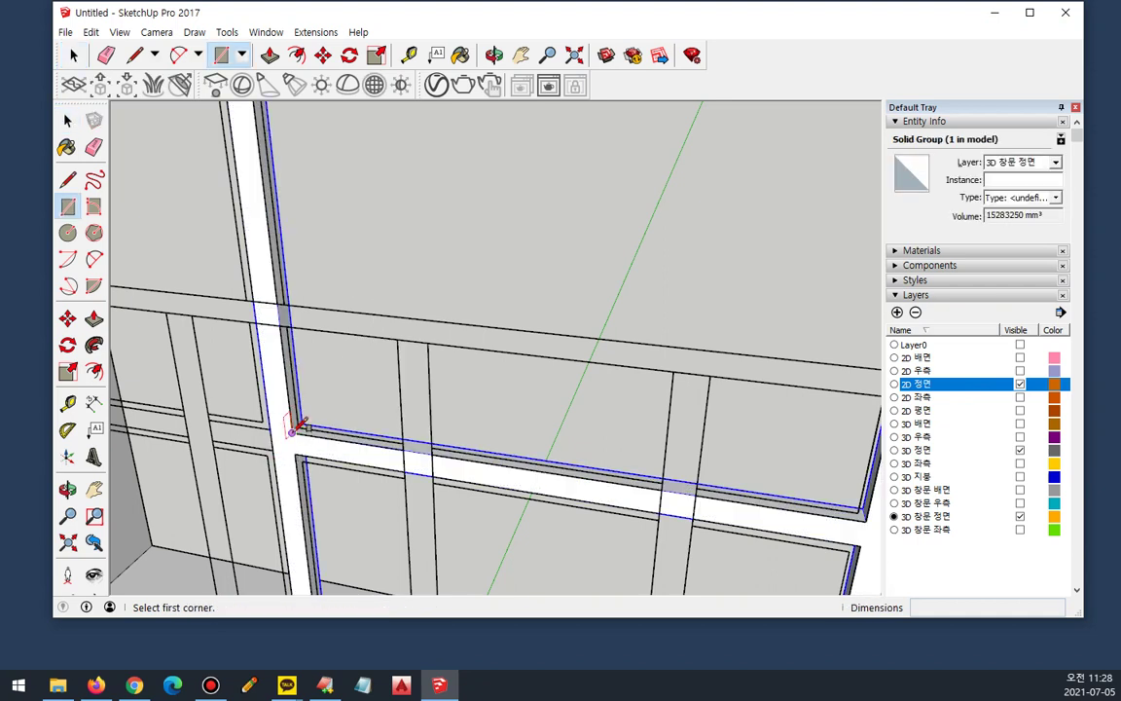
click(291, 431)
scroll(548, 240, down, 6)
shift+middle_drag(548, 239, 556, 233)
scroll(613, 156, up, 8)
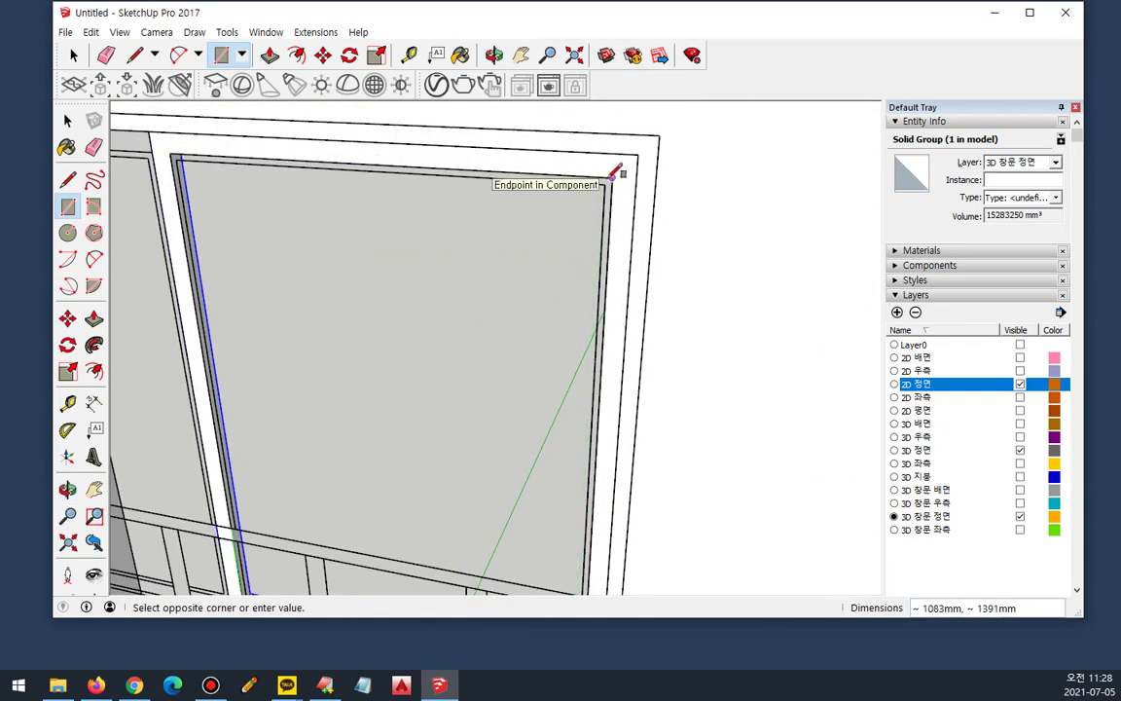
click(613, 173)
scroll(574, 243, down, 3)
middle_drag(568, 250, 438, 188)
scroll(334, 334, up, 2)
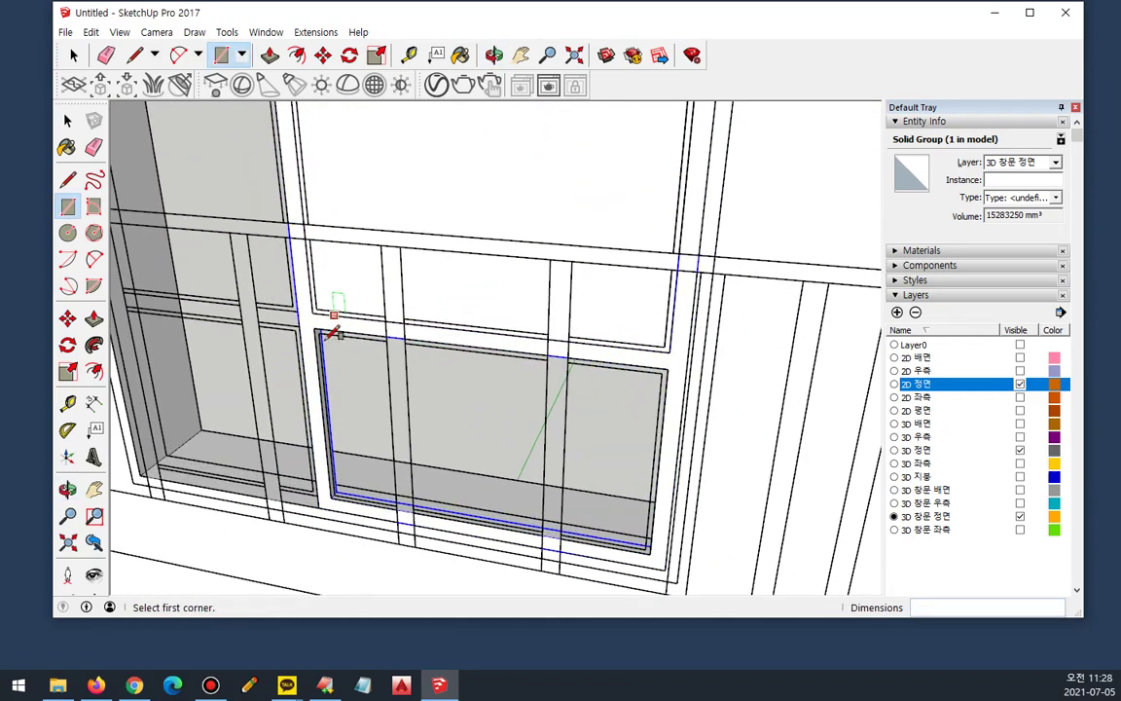
click(313, 328)
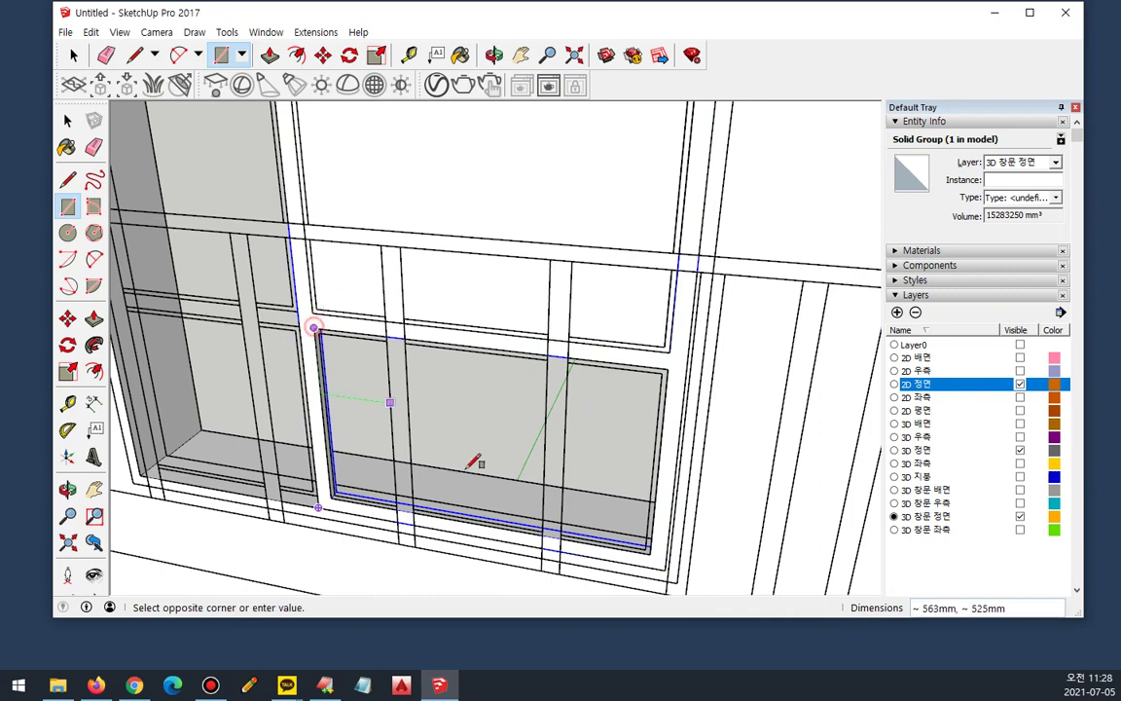
click(650, 553)
Step: Reverse the upper glass face and group both glass panes of the wider sash together
key(space)
right_click(526, 183)
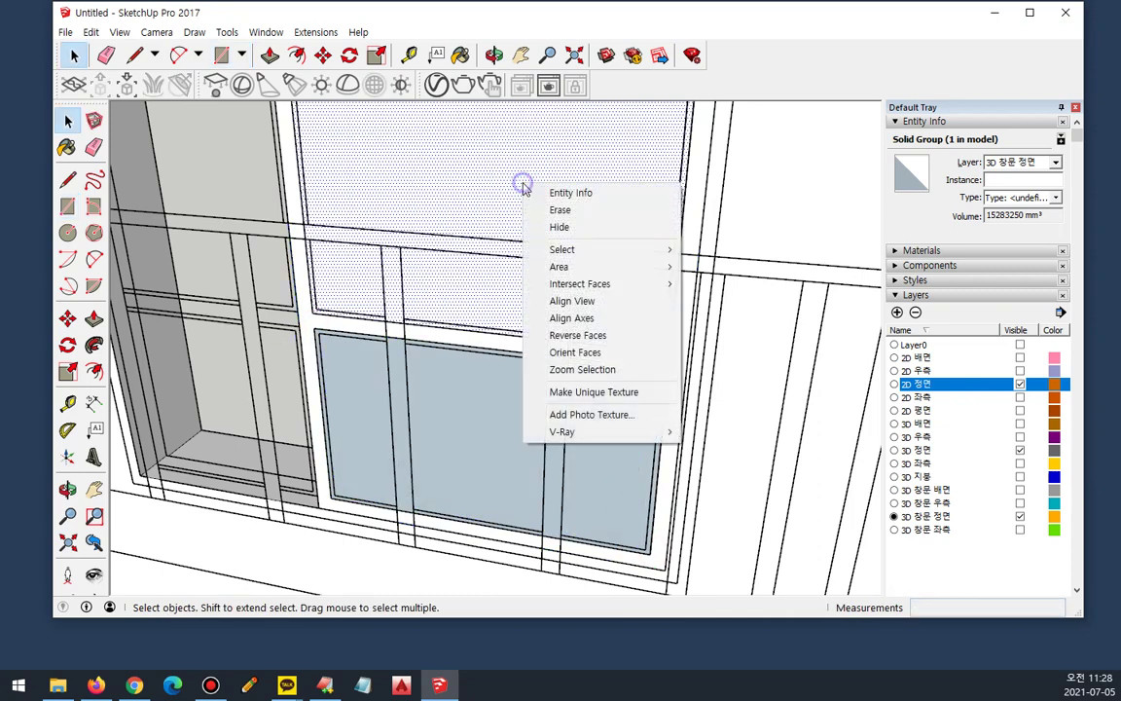
click(584, 341)
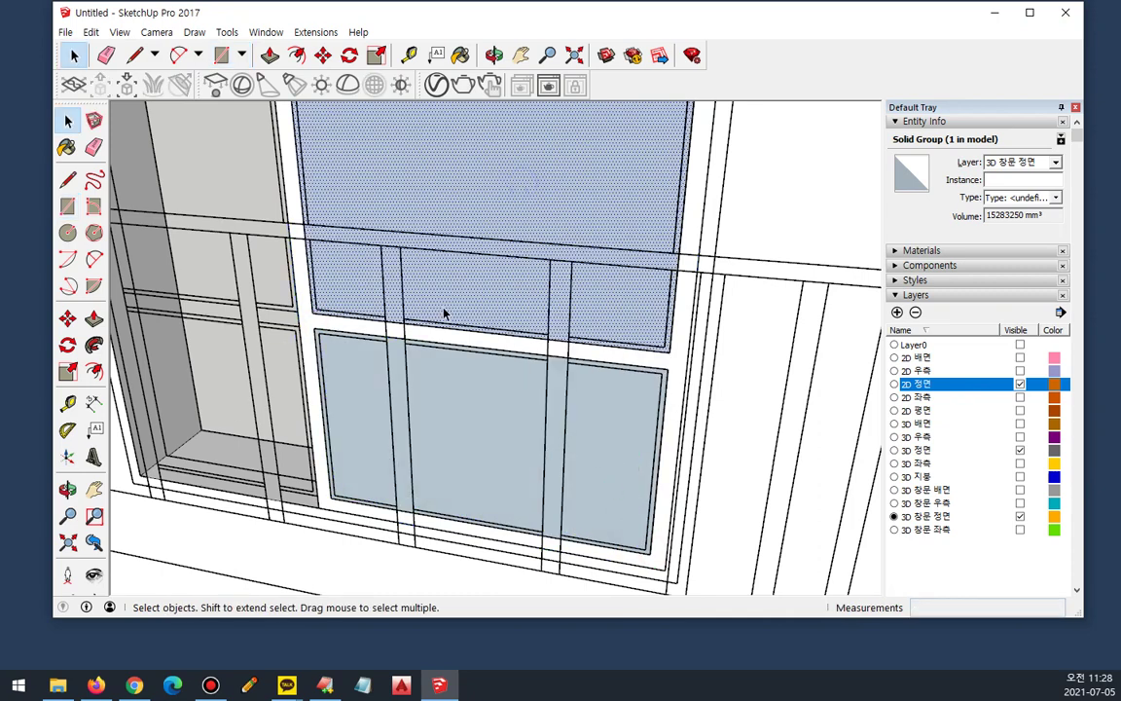
shift+double_click(473, 379)
right_click(473, 378)
key(g)
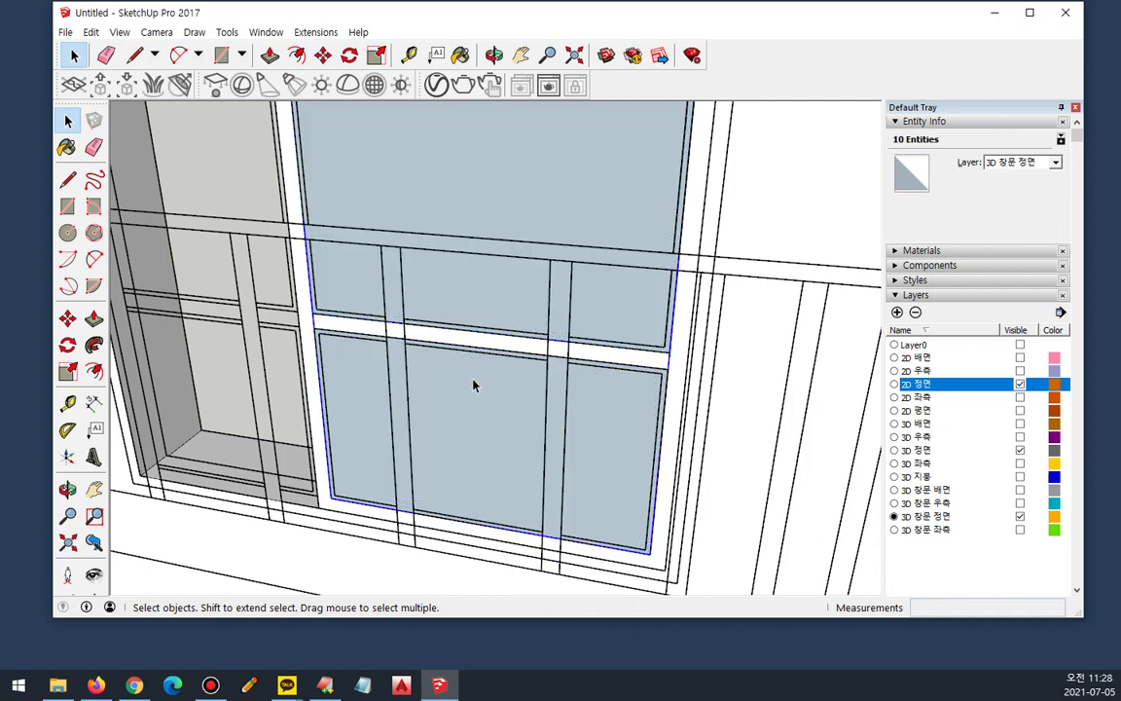
Step: Move the glass pane group 40 mm back into the wider sash's frame
scroll(340, 513, up, 2)
key(m)
scroll(336, 506, up, 5)
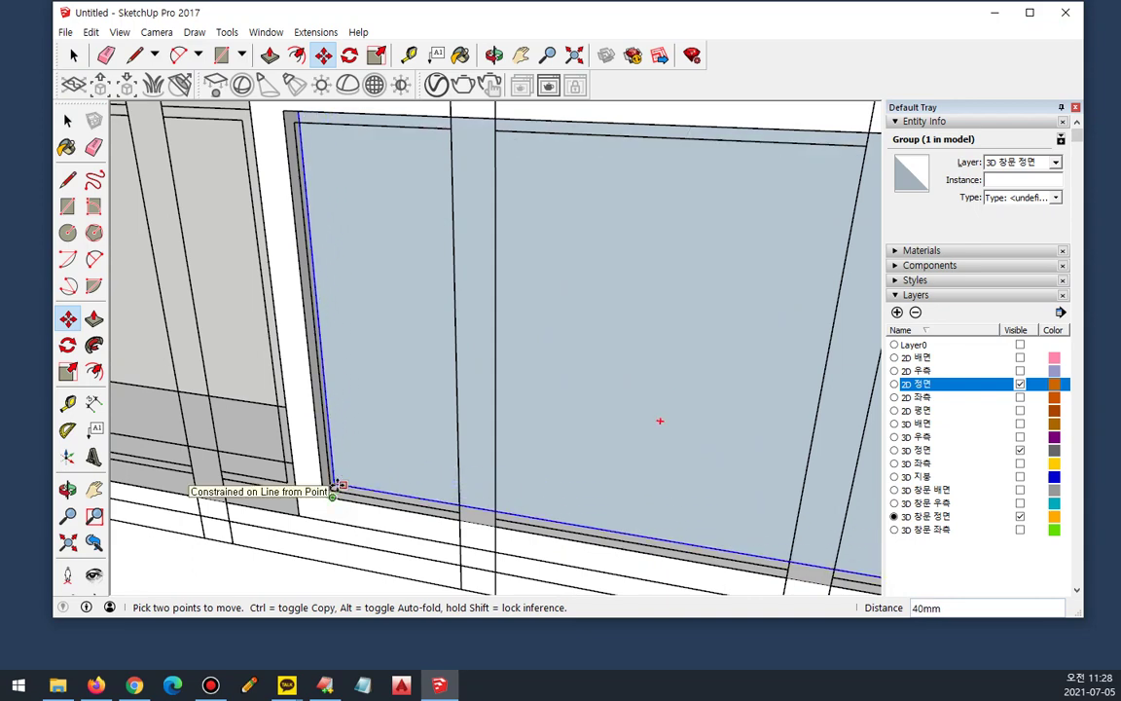
scroll(426, 293, down, 3)
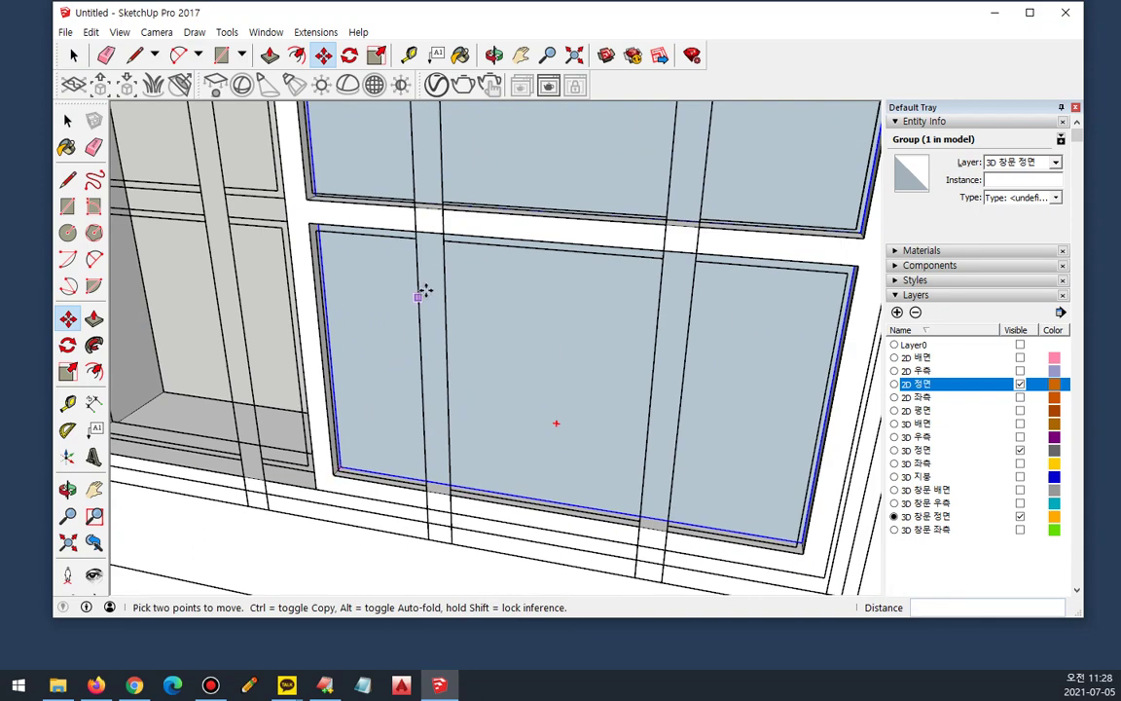
key(space)
scroll(319, 203, up, 3)
scroll(319, 202, up, 4)
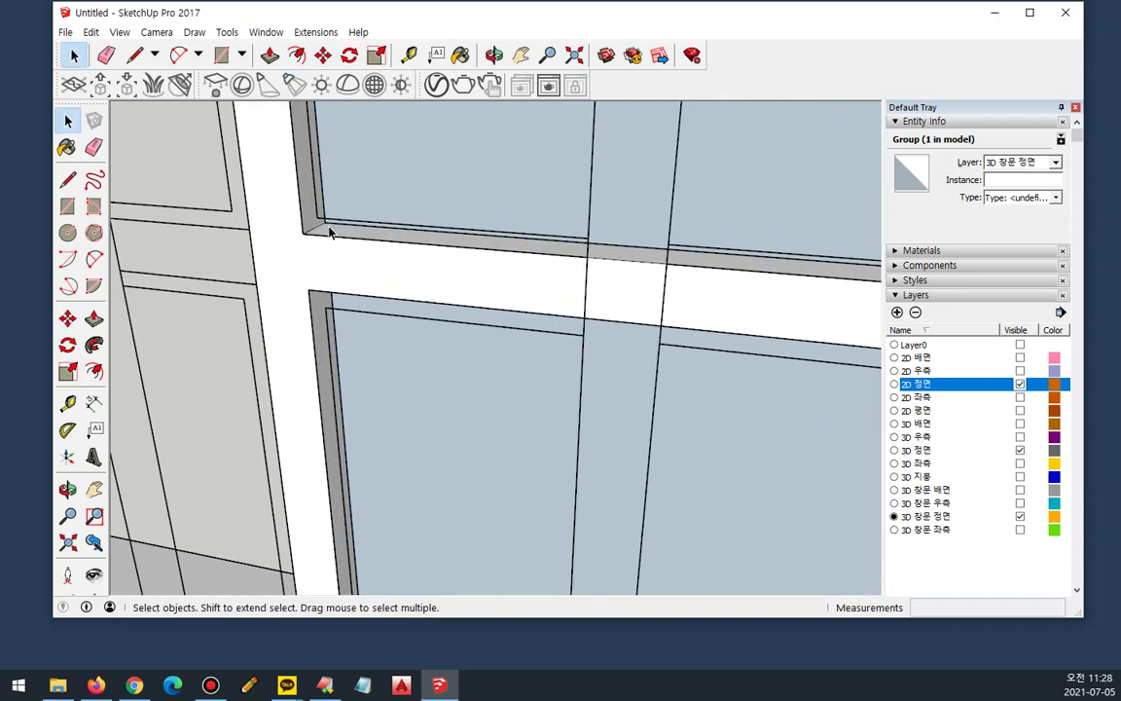
Step: Group the wider sash's frame together with its glass pane group
middle_drag(360, 194, 428, 307)
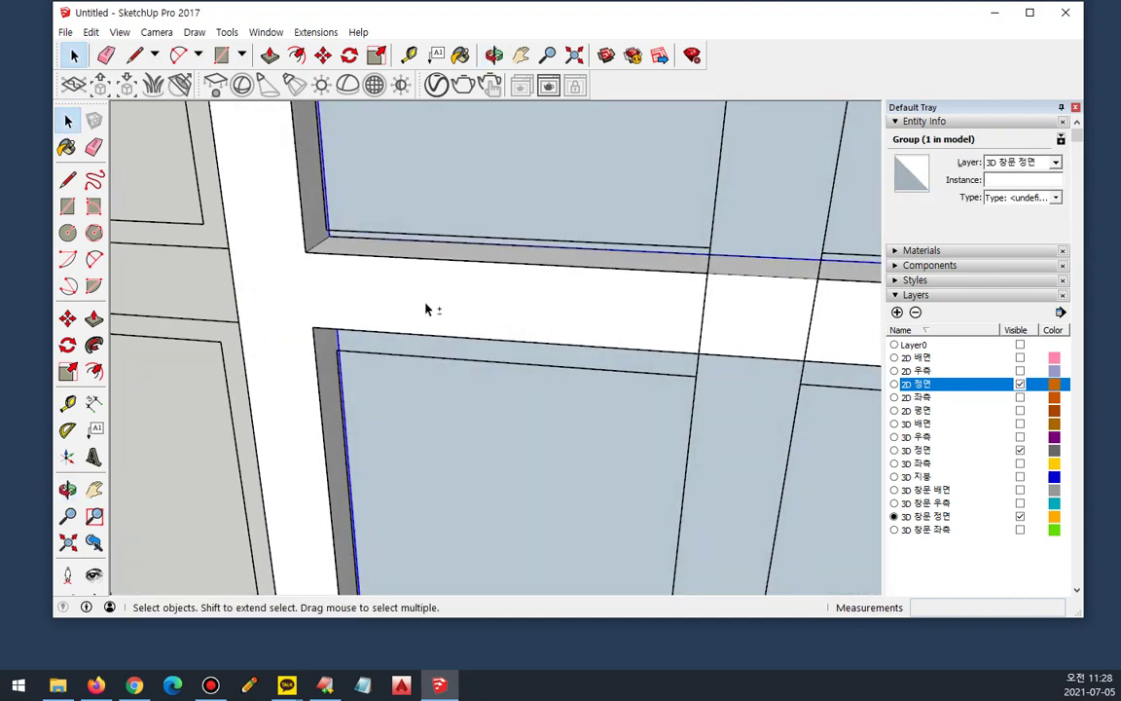
shift+click(375, 376)
scroll(369, 351, down, 3)
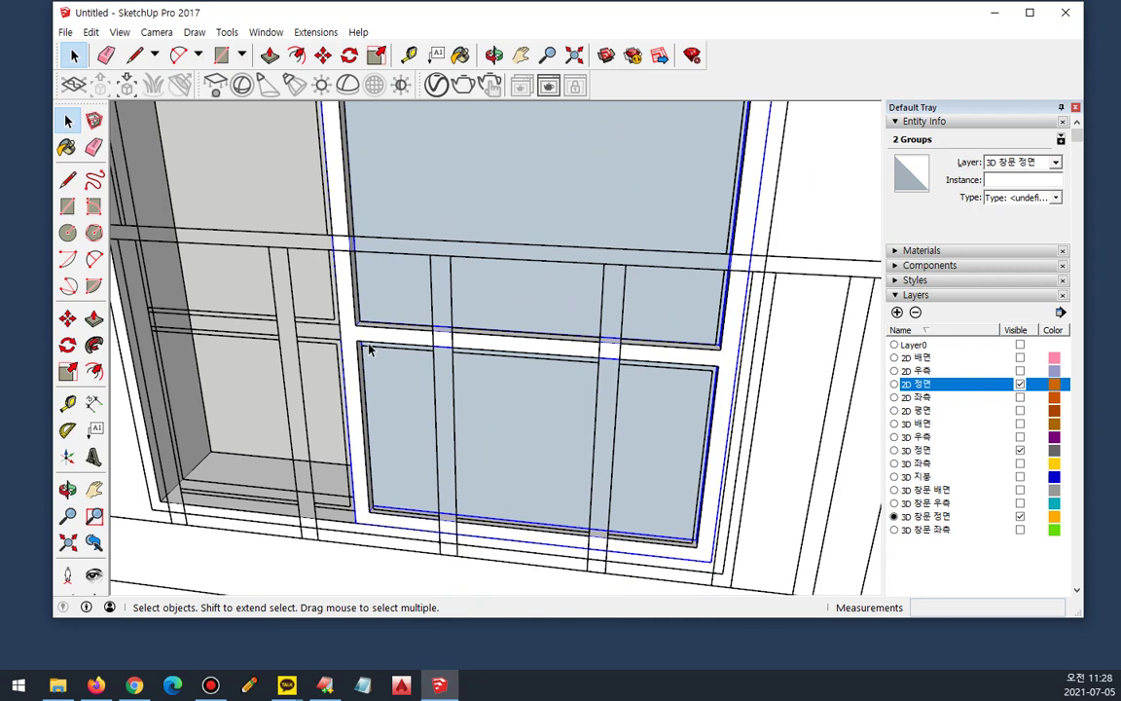
right_click(353, 325)
click(256, 369)
Step: Draw a line about 48 mm long from the lower pane's bottom corner beside the narrower sash down to the frame edge
middle_drag(327, 438, 391, 467)
scroll(393, 513, up, 2)
scroll(407, 564, up, 2)
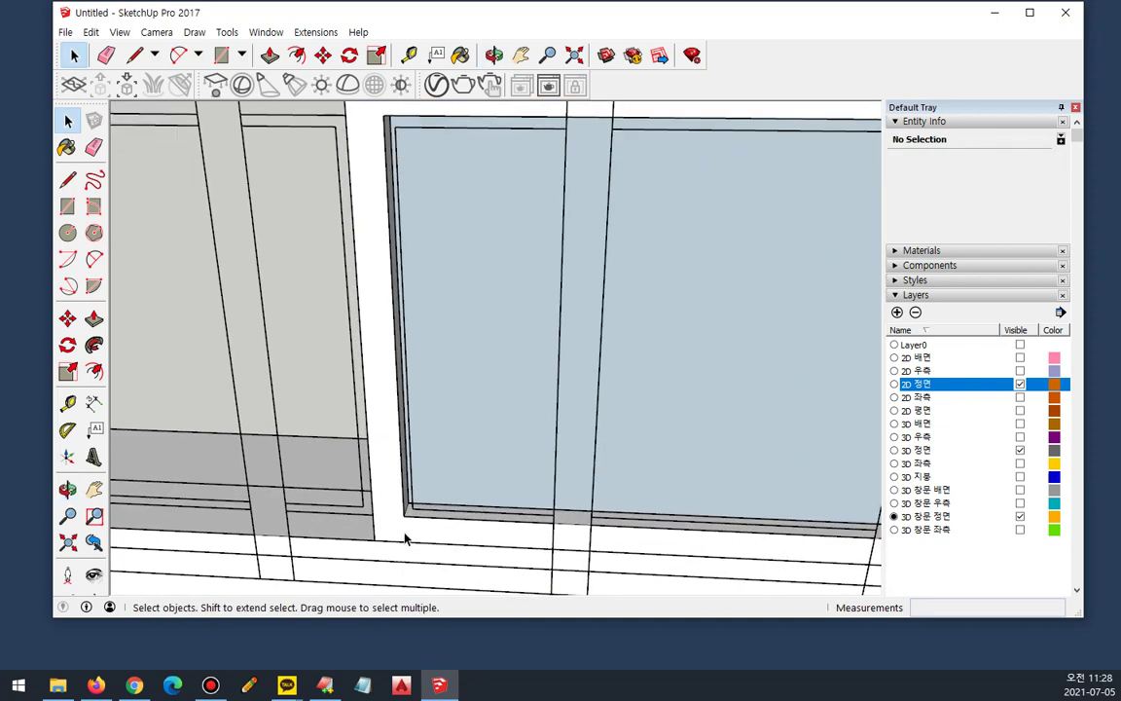
key(l)
click(401, 516)
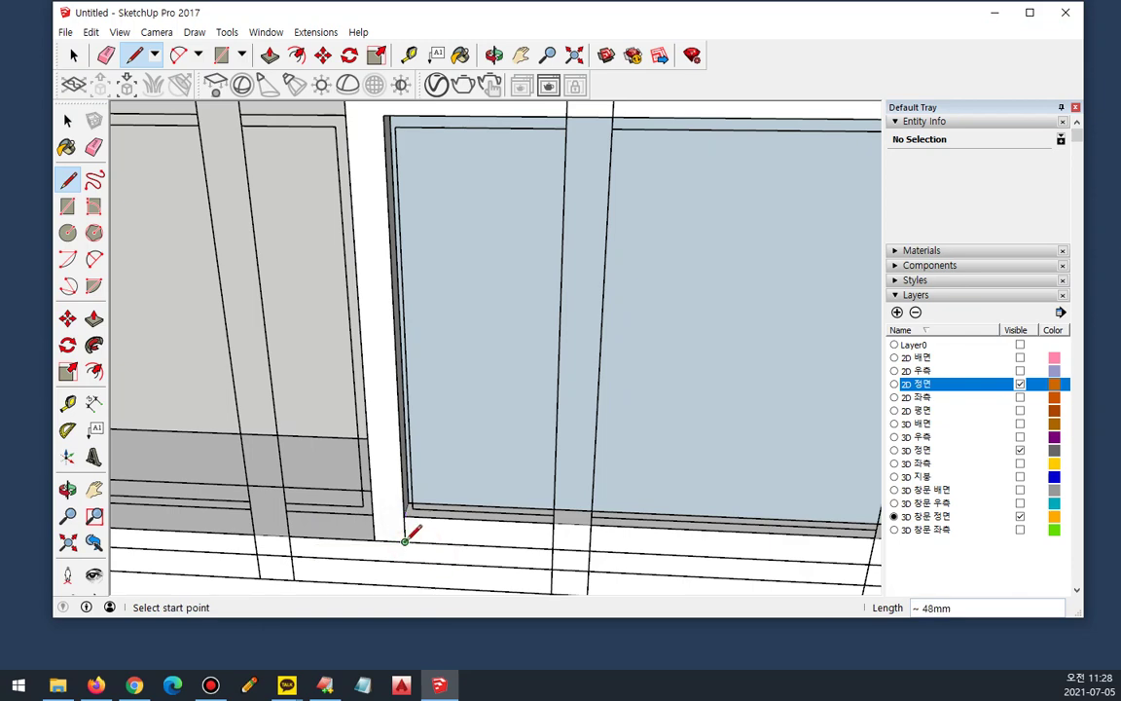
click(405, 541)
Step: Draw a rectangle about 787 by 2170 mm over the narrower sash of the balcony window
key(r)
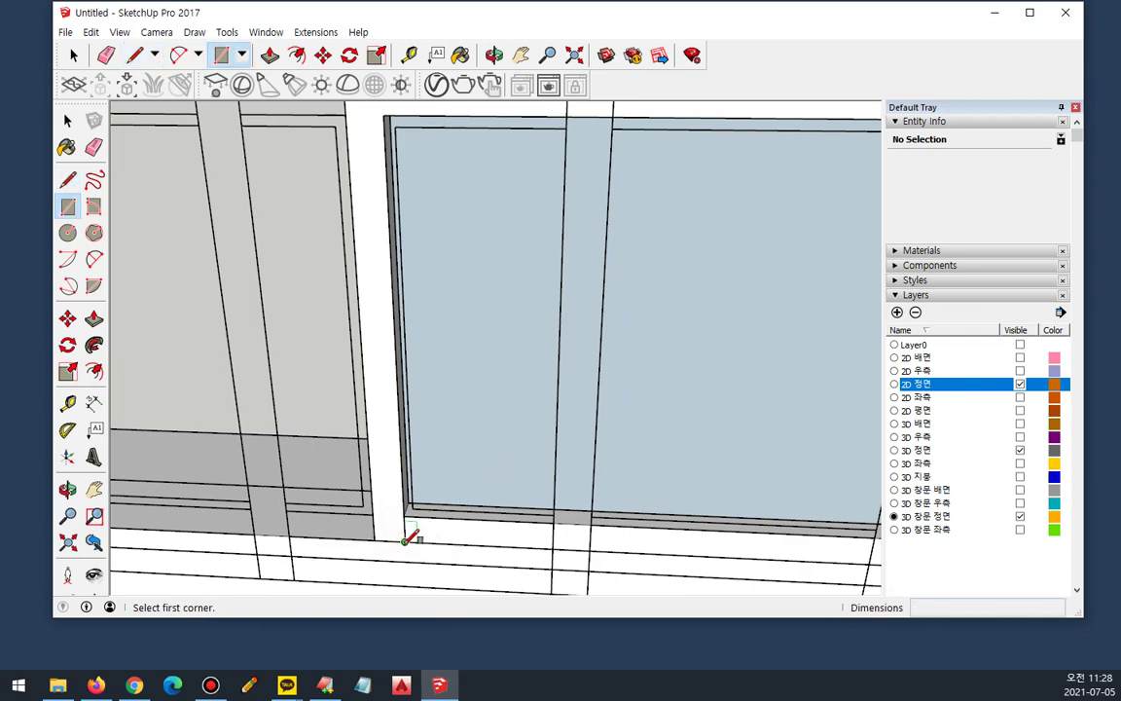
click(407, 540)
scroll(263, 294, down, 6)
shift+middle_drag(331, 256, 407, 469)
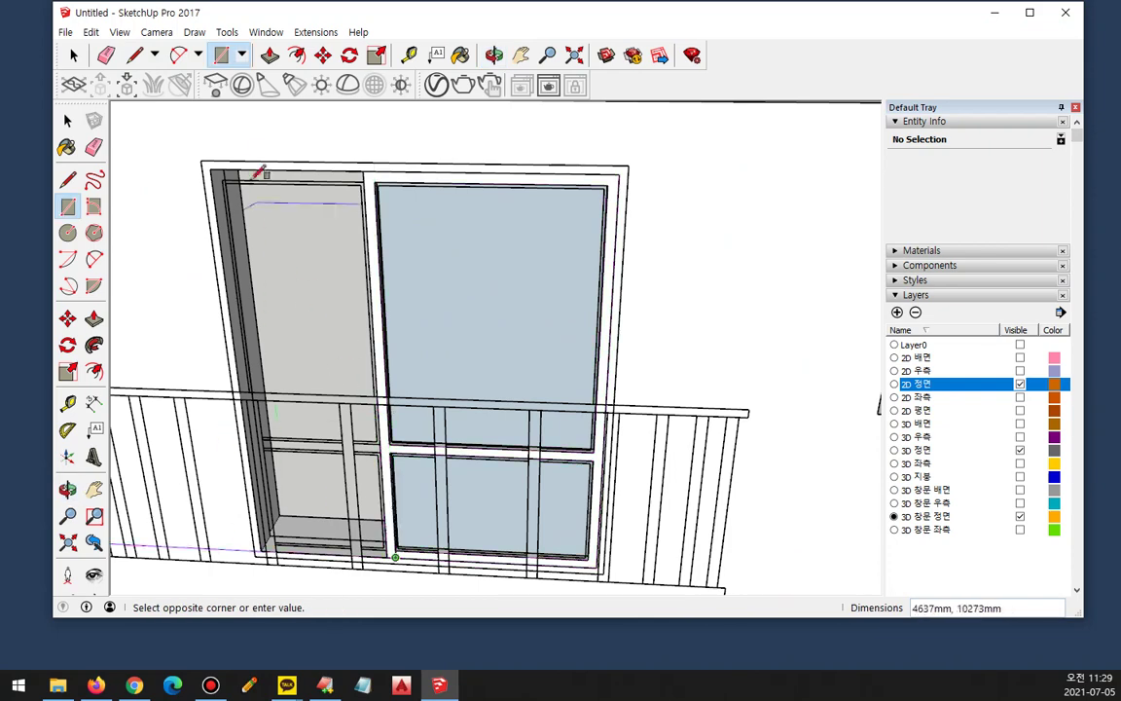
scroll(231, 165, up, 2)
click(203, 174)
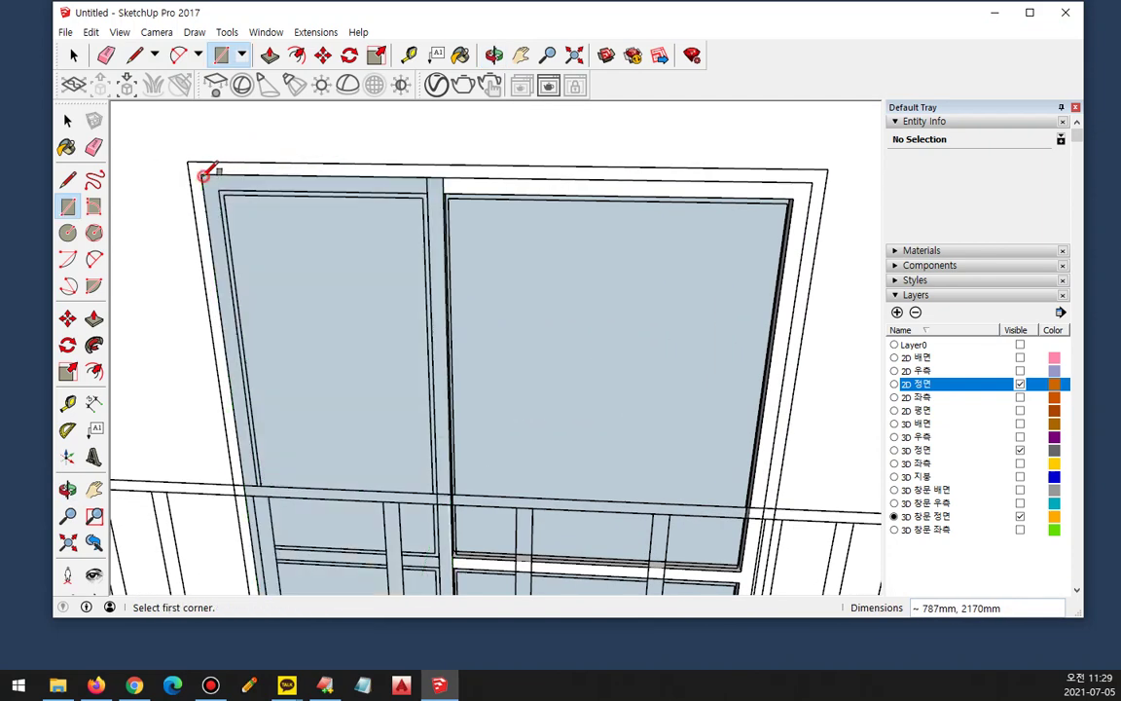
Step: Draw a rectangle along the narrower sash's inner outline, from its top corner to the opposite bottom corner
click(218, 186)
shift+middle_drag(305, 293, 365, 93)
click(422, 474)
Step: Try to delete the whole face inside the narrower sash's inner rectangle
key(space)
scroll(425, 489, up, 3)
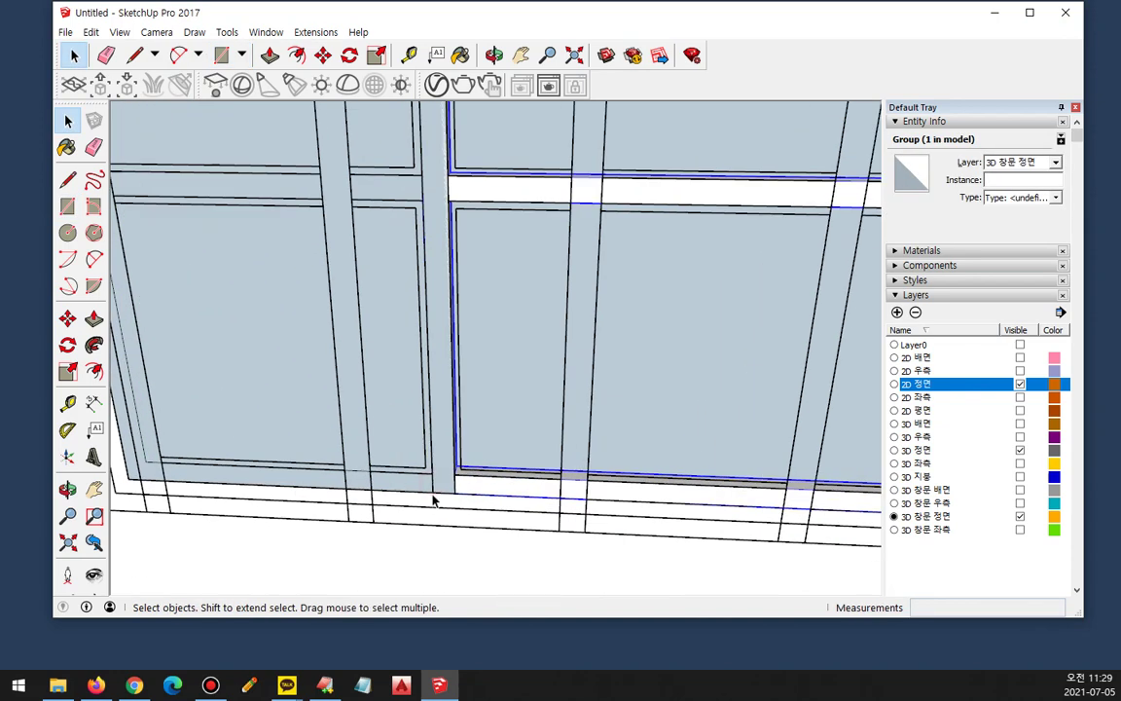
click(433, 499)
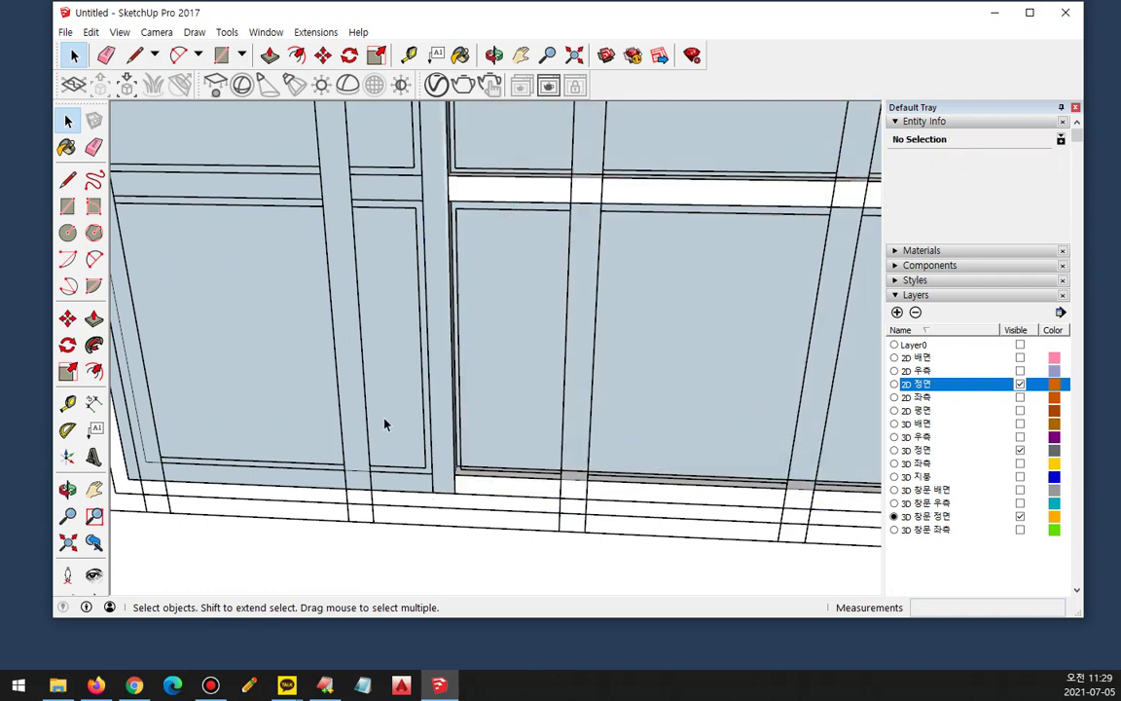
key(Delete)
scroll(393, 251, up, 2)
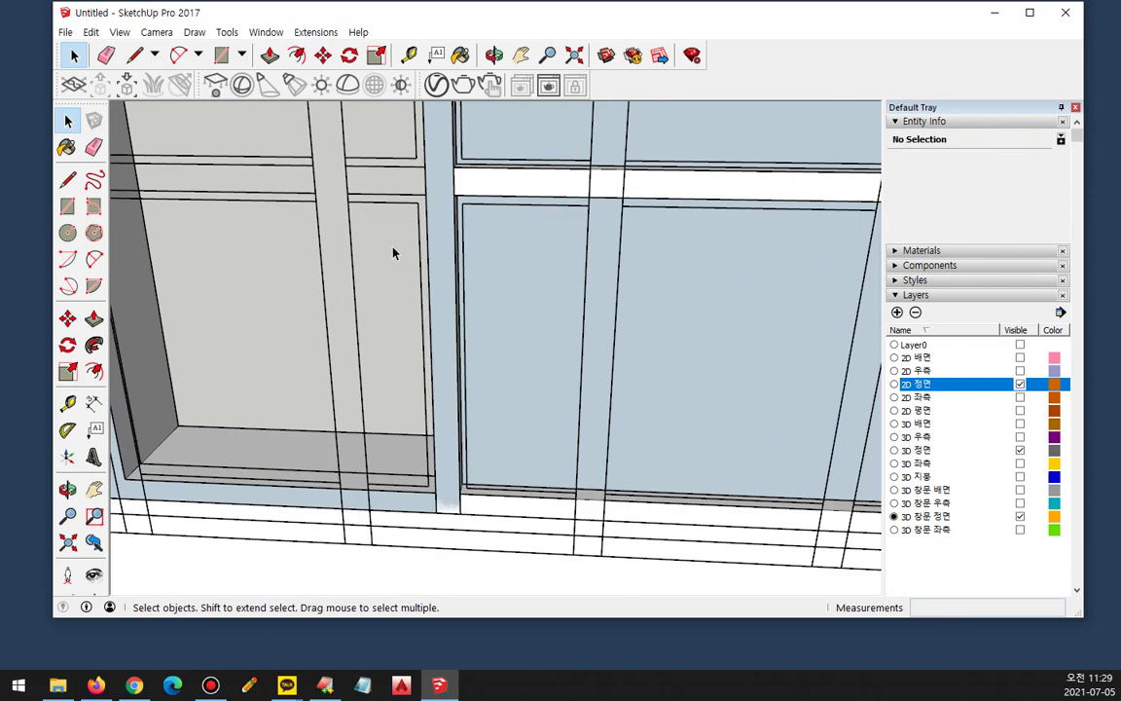
scroll(298, 231, up, 2)
scroll(498, 182, down, 3)
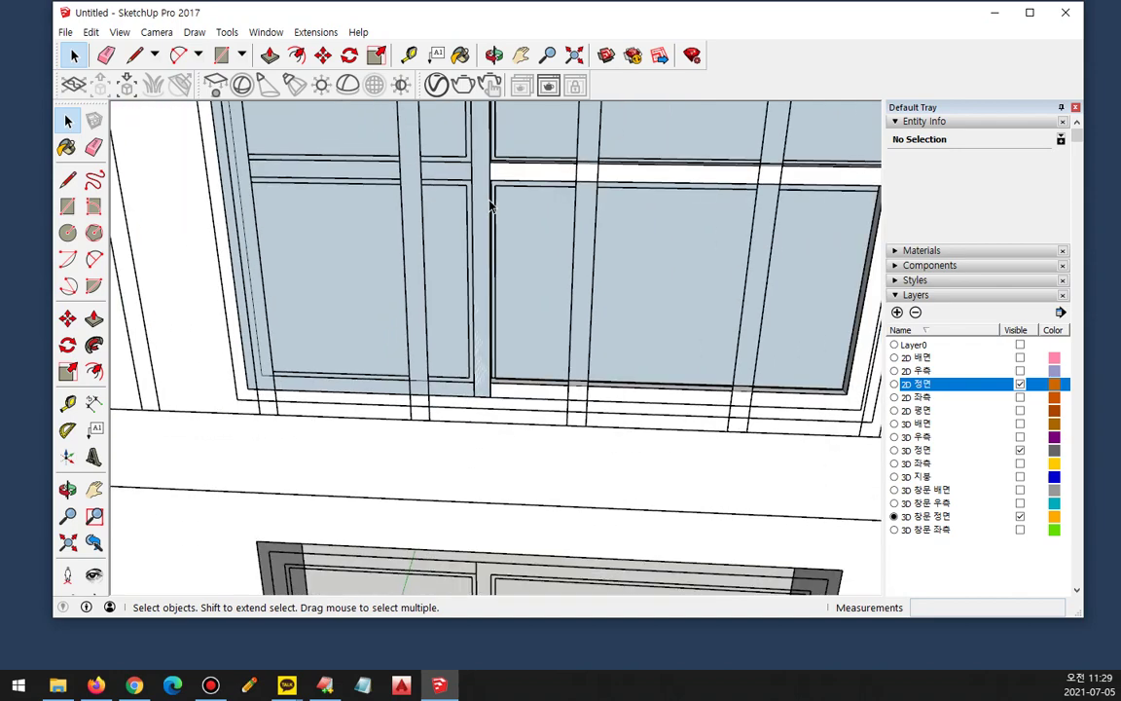
Step: Try to draw a rectangle about 667 by 47 mm over the narrower sash's crossbar
scroll(568, 213, up, 4)
middle_drag(425, 324, 465, 313)
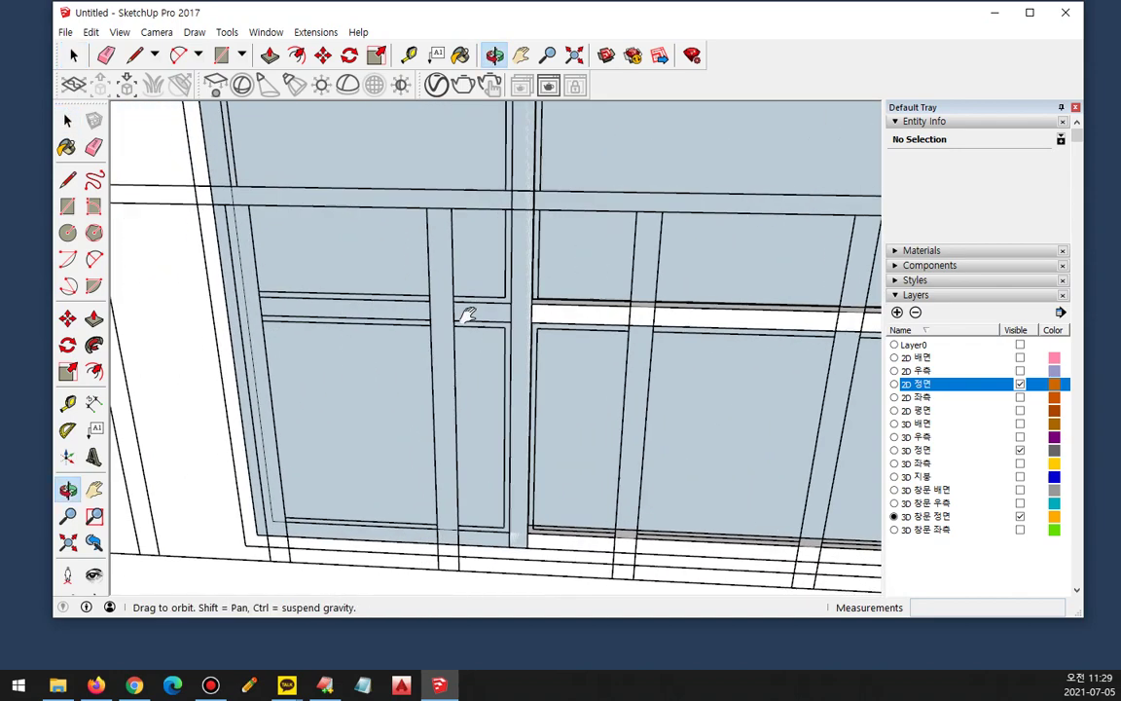
scroll(263, 320, up, 2)
key(r)
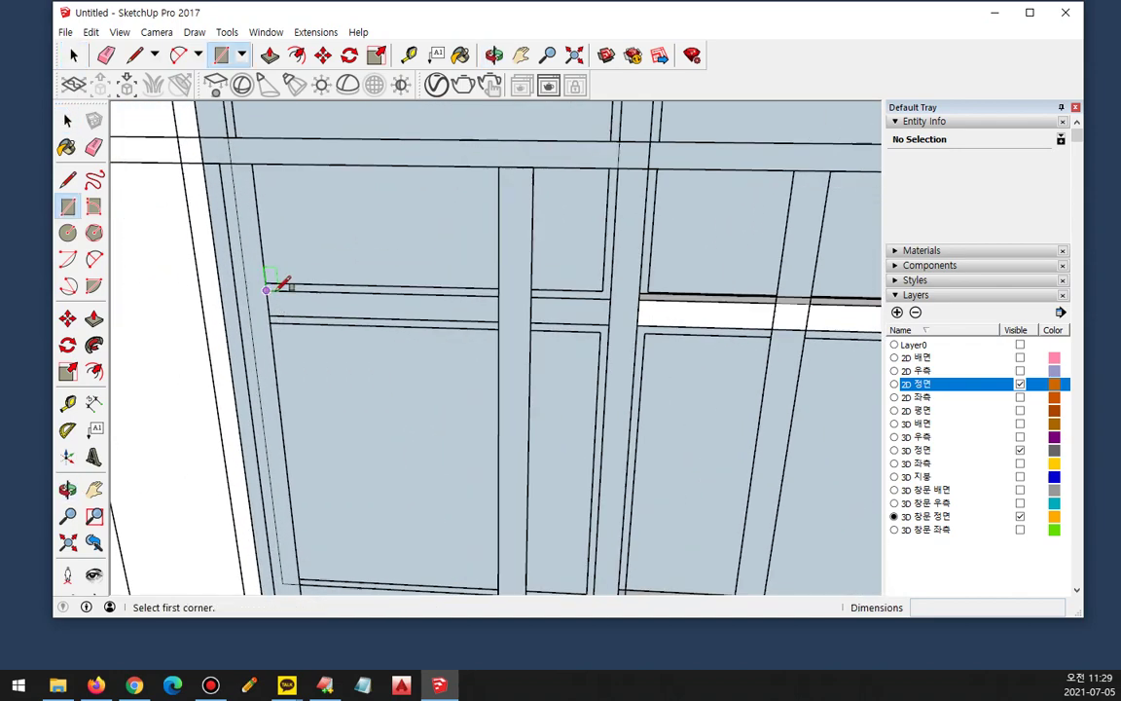
click(610, 298)
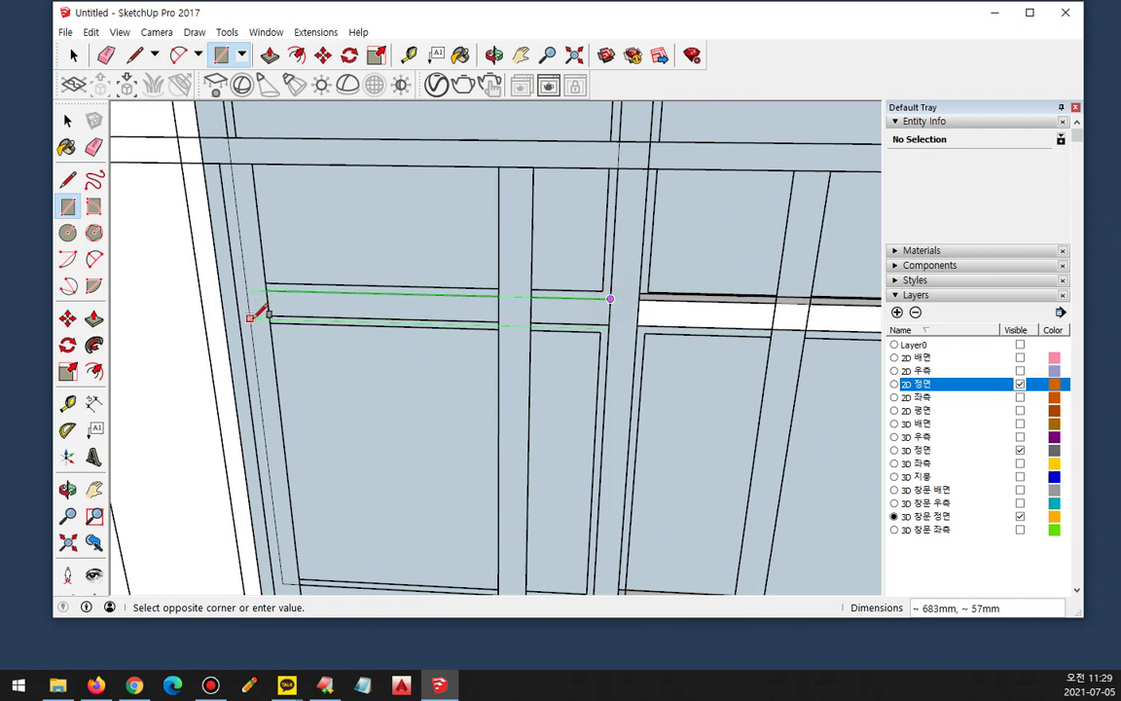
click(269, 315)
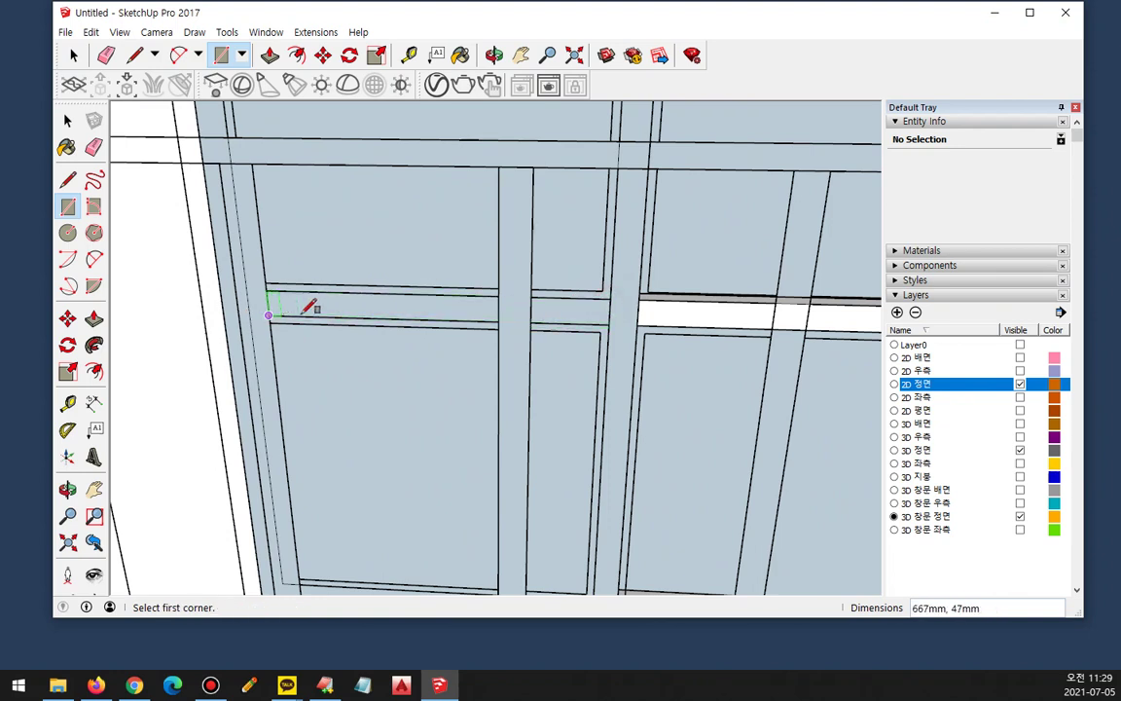
Step: Draw two lines about 683 mm long across the narrower sash, along the lower and upper edges of its crossbar
key(l)
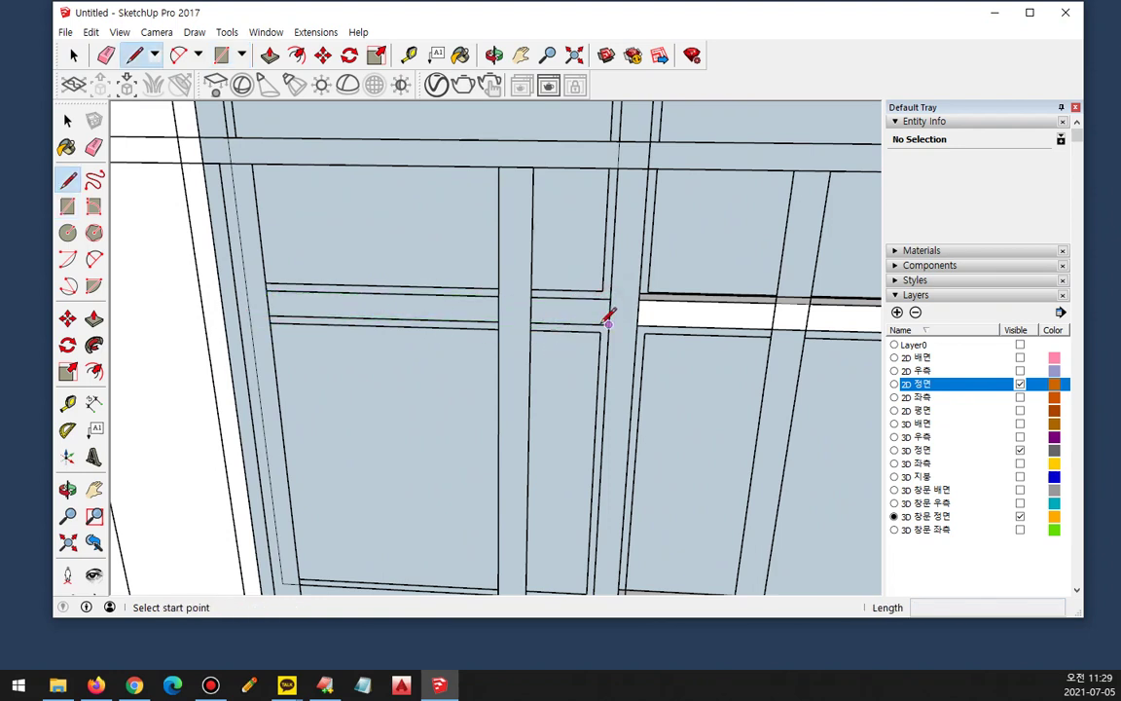
click(609, 324)
click(250, 314)
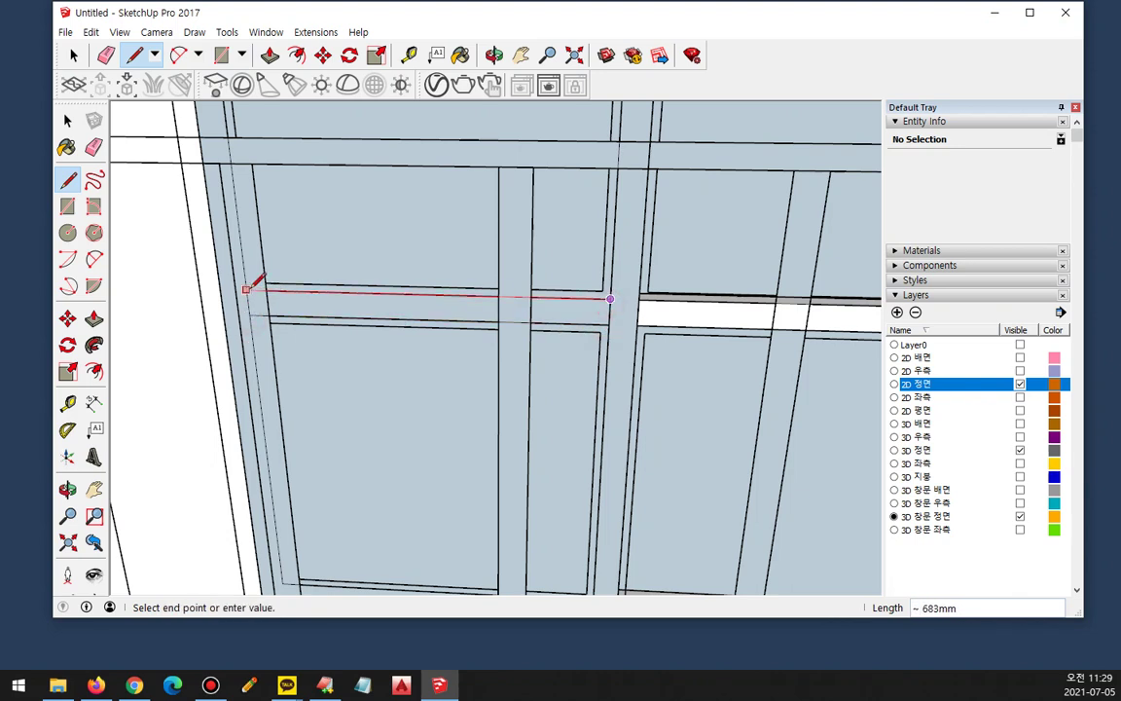
click(249, 288)
Step: Delete the short edge segments at both ends of the crossbar to merge it with the narrower sash's frame face
key(space)
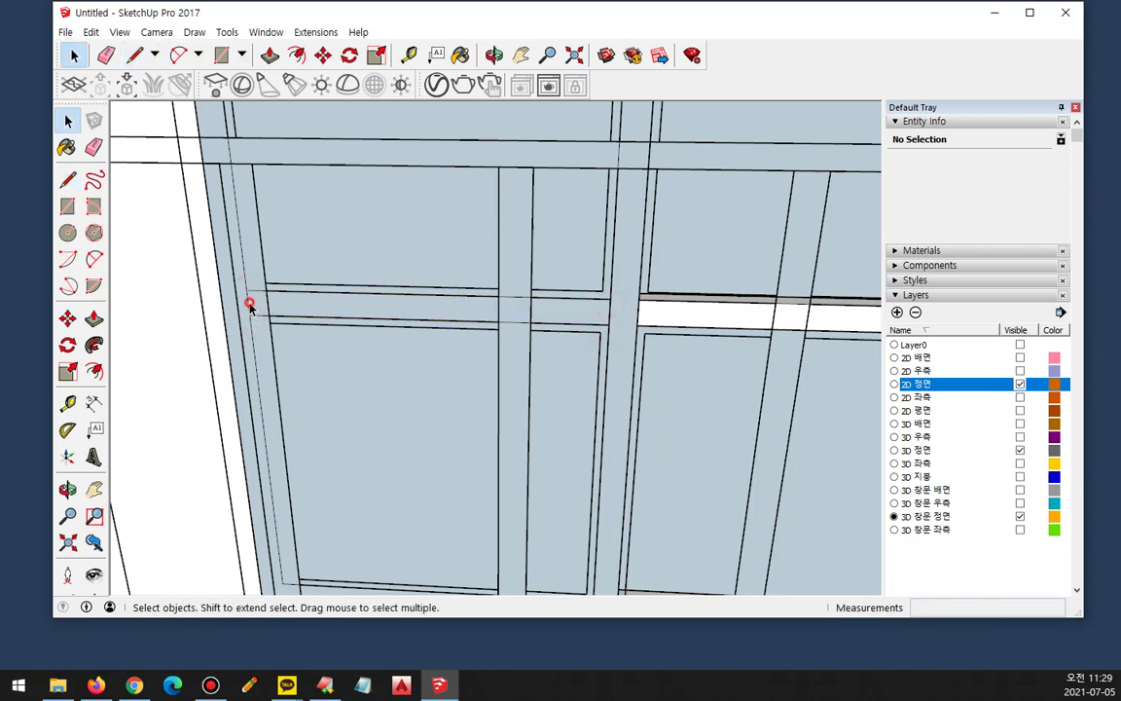
click(615, 314)
middle_drag(299, 286, 256, 296)
key(p)
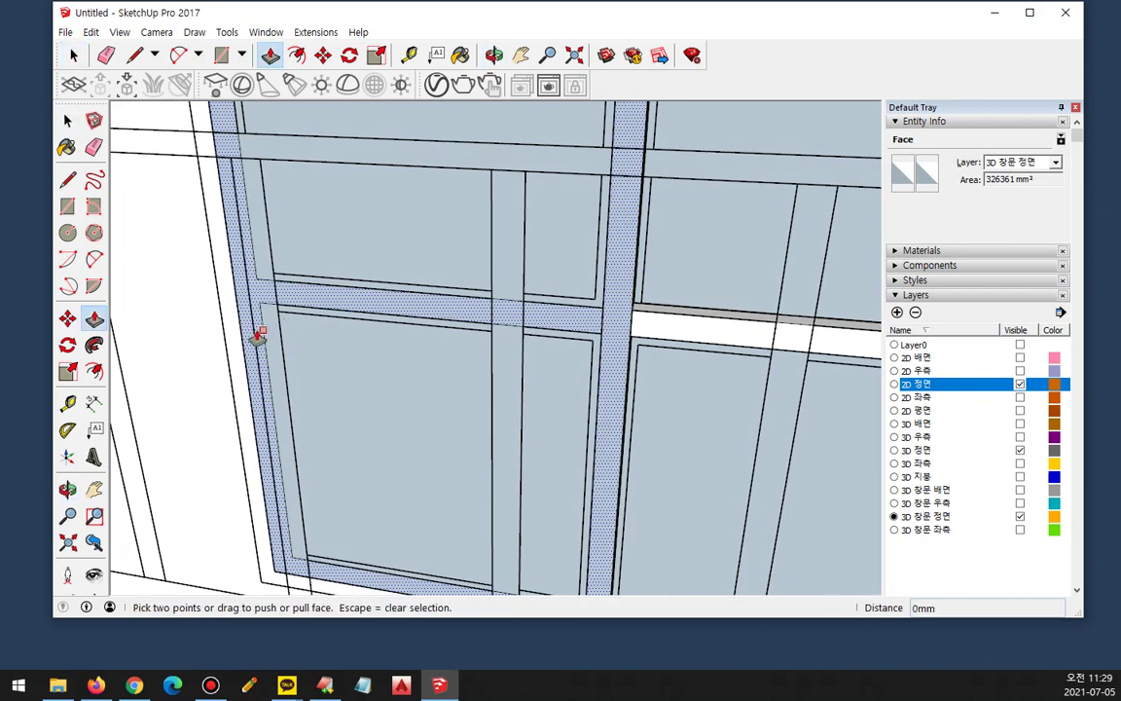
key(space)
Step: Delete the upper and lower pane faces inside the narrower sash's frame
click(370, 246)
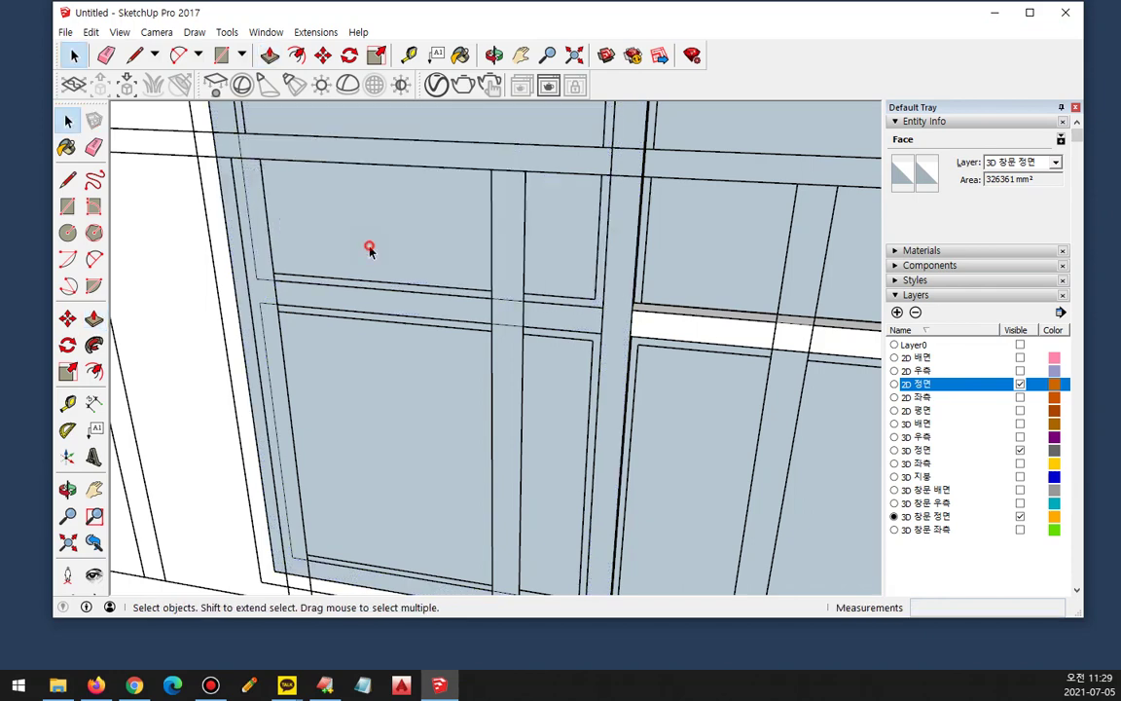
key(Delete)
click(362, 381)
key(Delete)
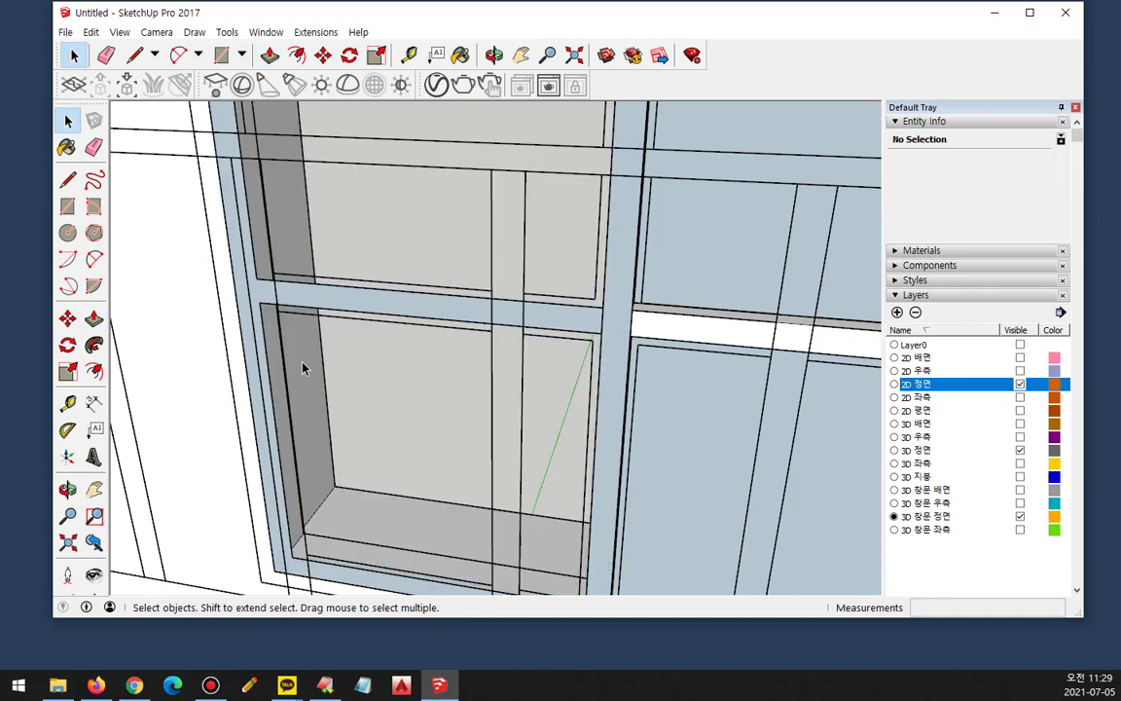
Step: Extrude the narrower sash's frame face with Push/Pull and make the solid a group
key(p)
drag(285, 297, 315, 290)
key(space)
triple_click(300, 290)
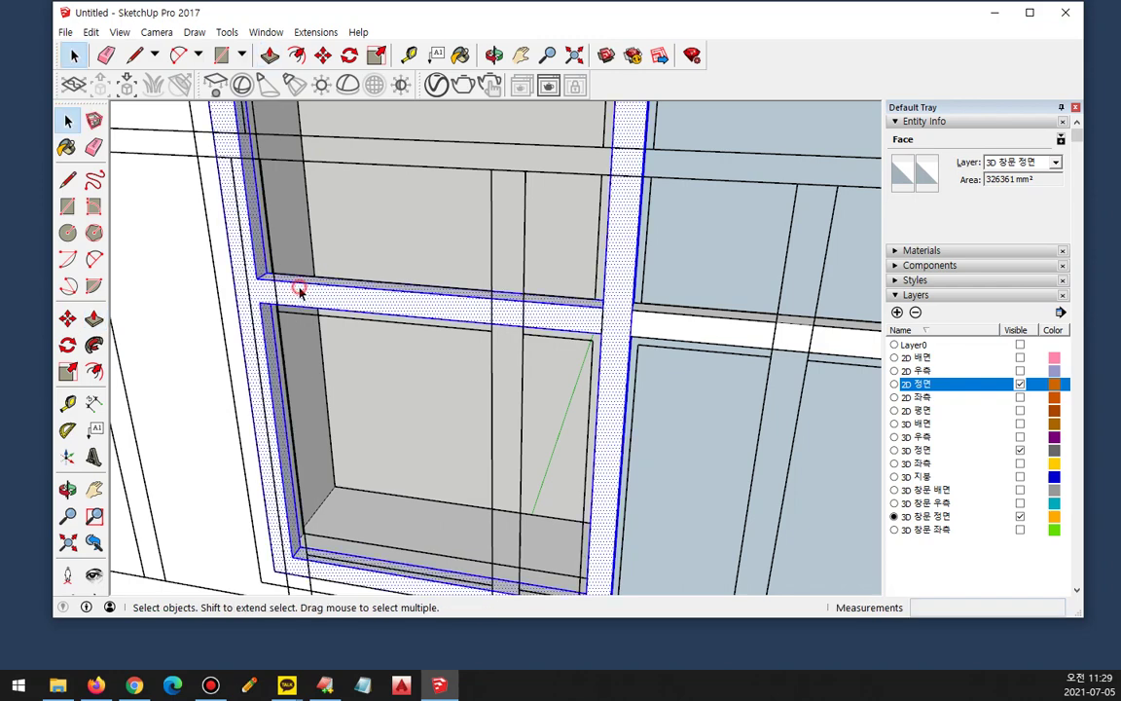
right_click(298, 290)
click(351, 422)
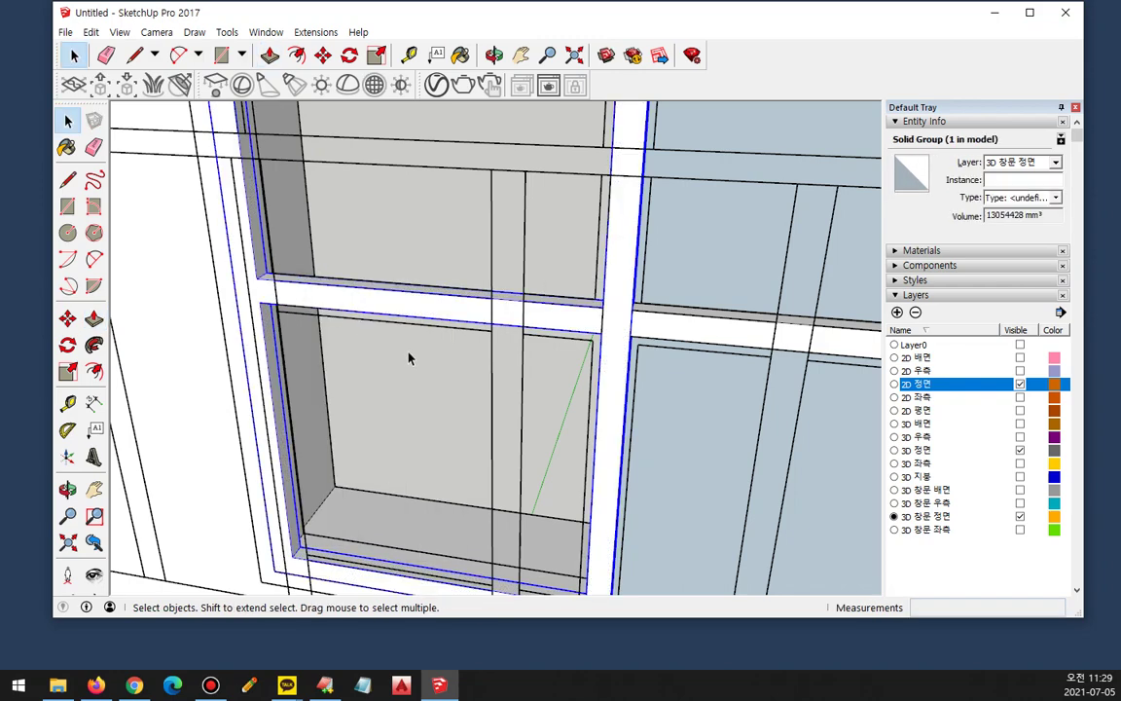
Step: Draw a rectangle about 683 by 1391 mm as the glass of the narrower sash's upper opening
scroll(407, 350, down, 2)
middle_drag(408, 350, 329, 394)
scroll(329, 393, up, 2)
key(r)
click(300, 386)
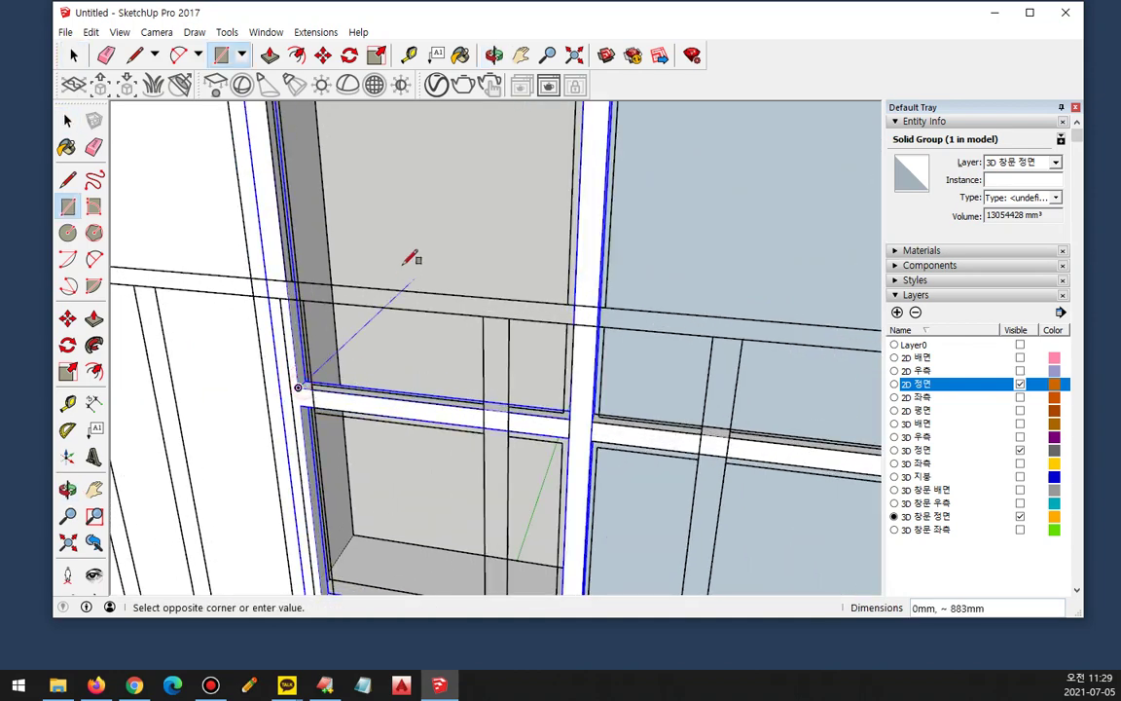
scroll(480, 150, down, 3)
scroll(481, 292, up, 4)
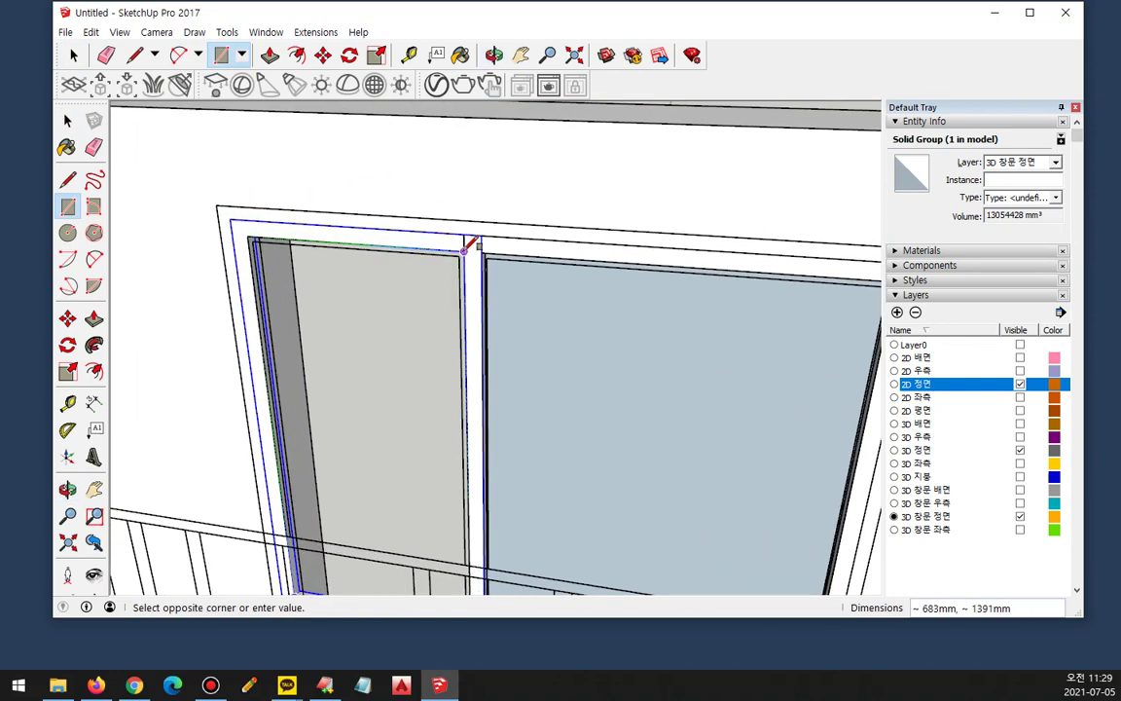
click(468, 243)
key(space)
Step: Draw a rectangle about 683 by 629 mm as the glass of the narrower sash's lower opening
shift+middle_drag(386, 403, 378, 174)
shift+middle_drag(331, 363, 336, 268)
scroll(319, 457, up, 5)
key(r)
click(323, 457)
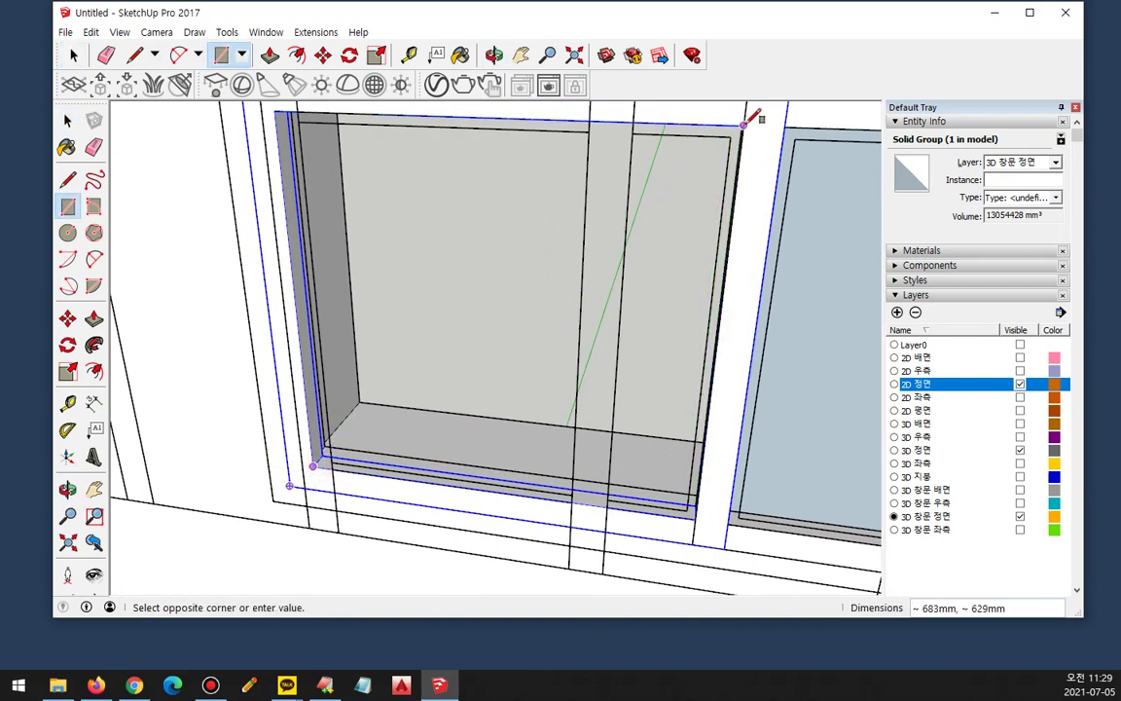
scroll(750, 115, up, 4)
middle_drag(755, 114, 657, 148)
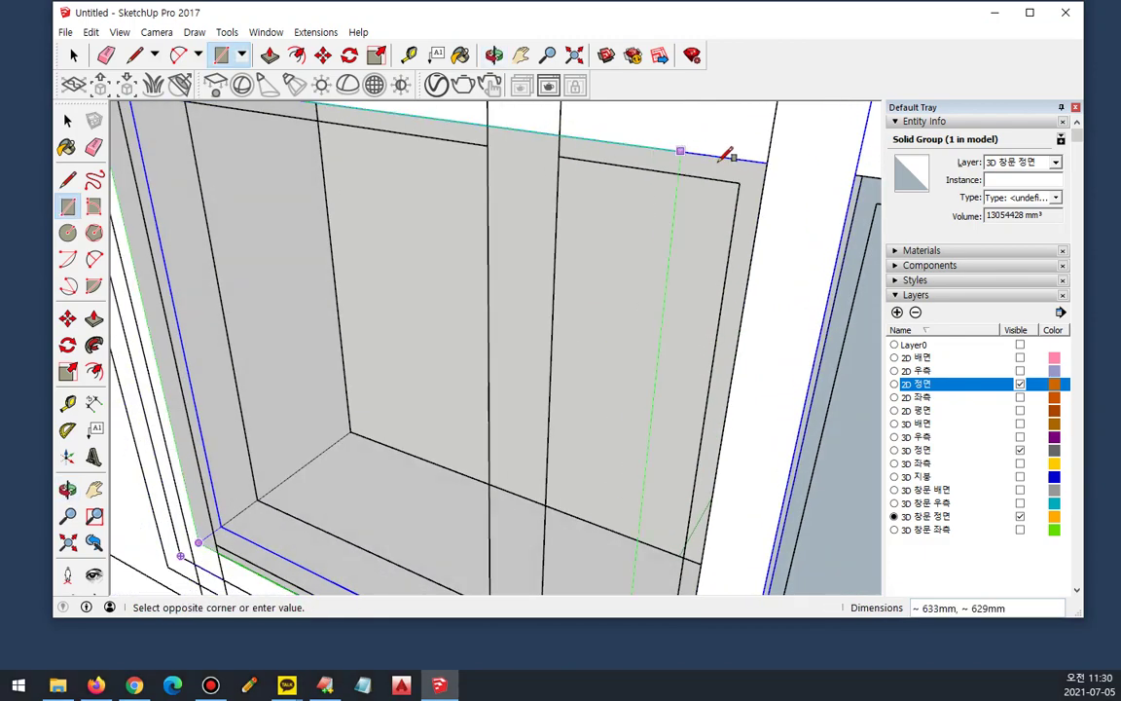
click(767, 163)
scroll(516, 272, down, 3)
key(space)
Step: Group the narrower sash's upper and lower glass faces together with their edges
click(353, 294)
scroll(353, 295, down, 3)
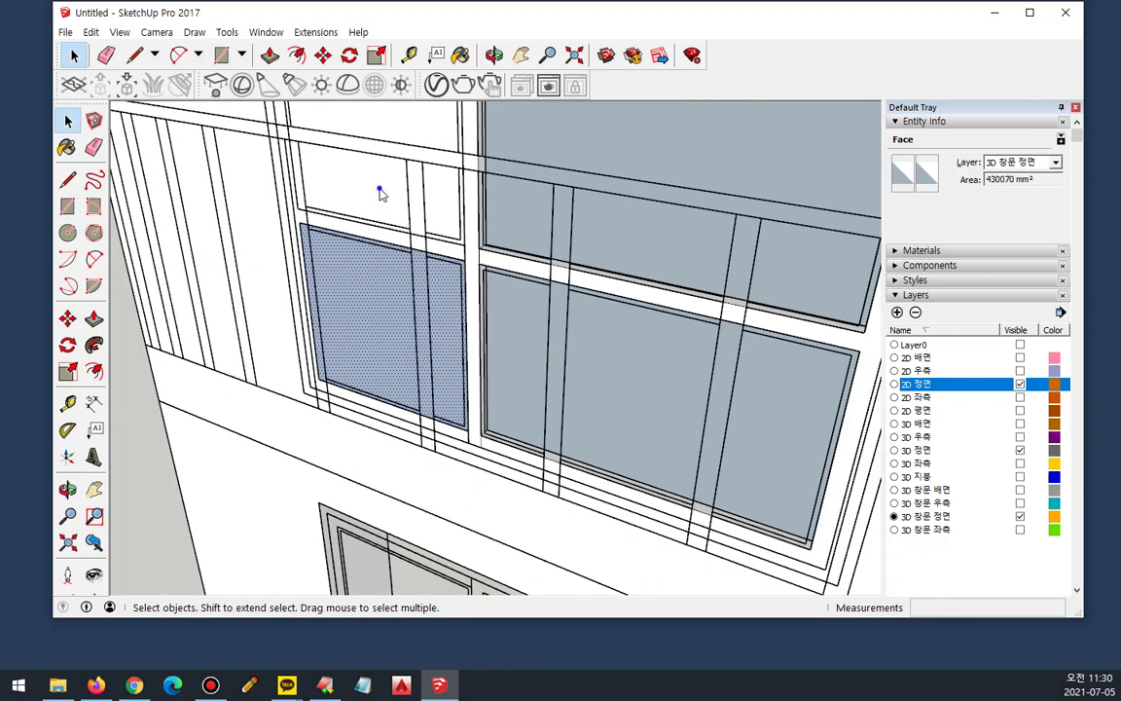
click(373, 214)
shift+click(373, 270)
double_click(378, 208)
shift+click(353, 283)
right_click(354, 286)
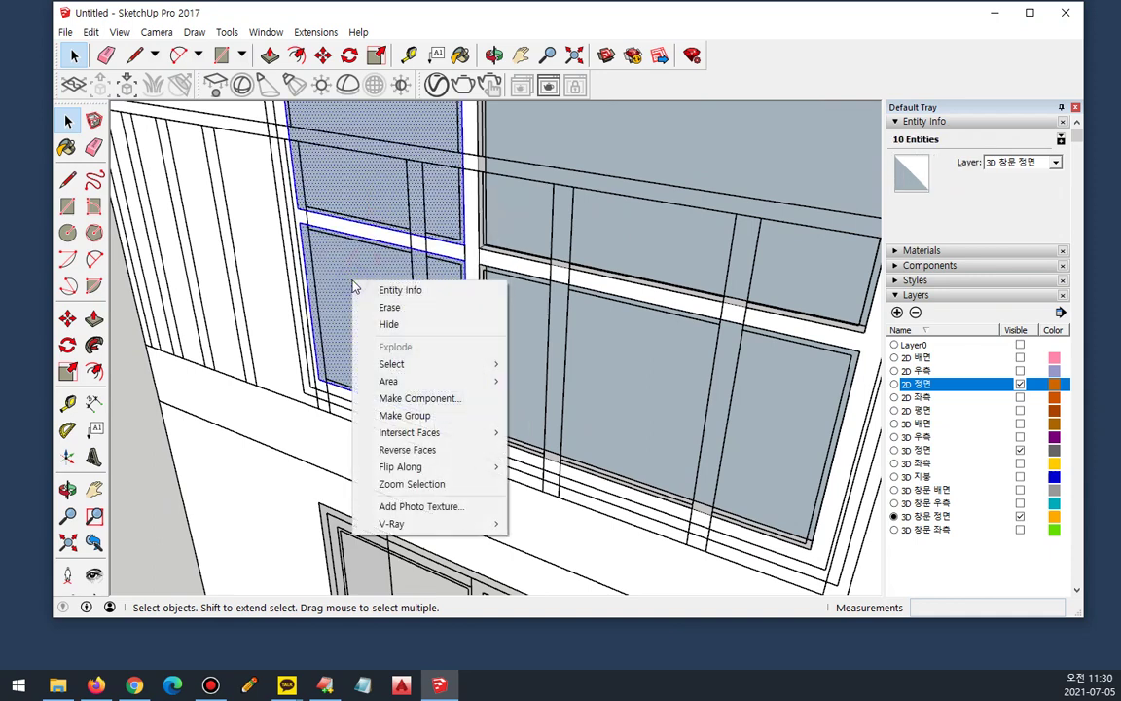
click(404, 415)
Step: Move the glass group back from the sash's front corner to the middle of the frame's thickness
scroll(320, 351, up, 6)
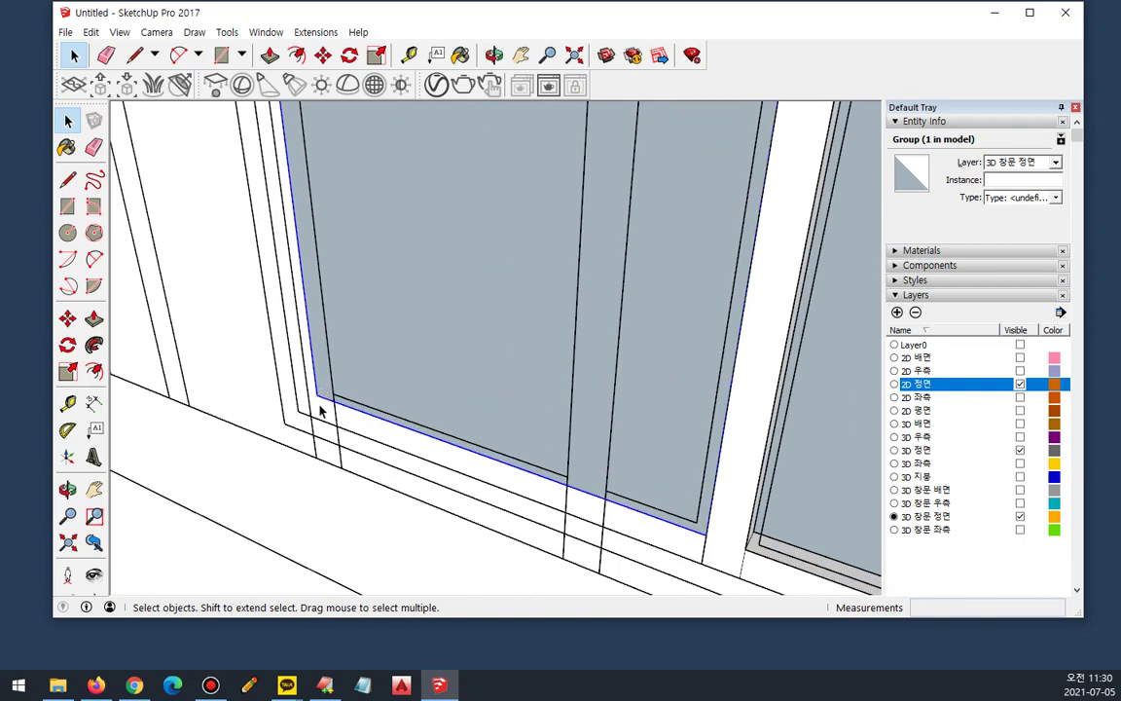
key(m)
scroll(316, 406, up, 2)
click(316, 386)
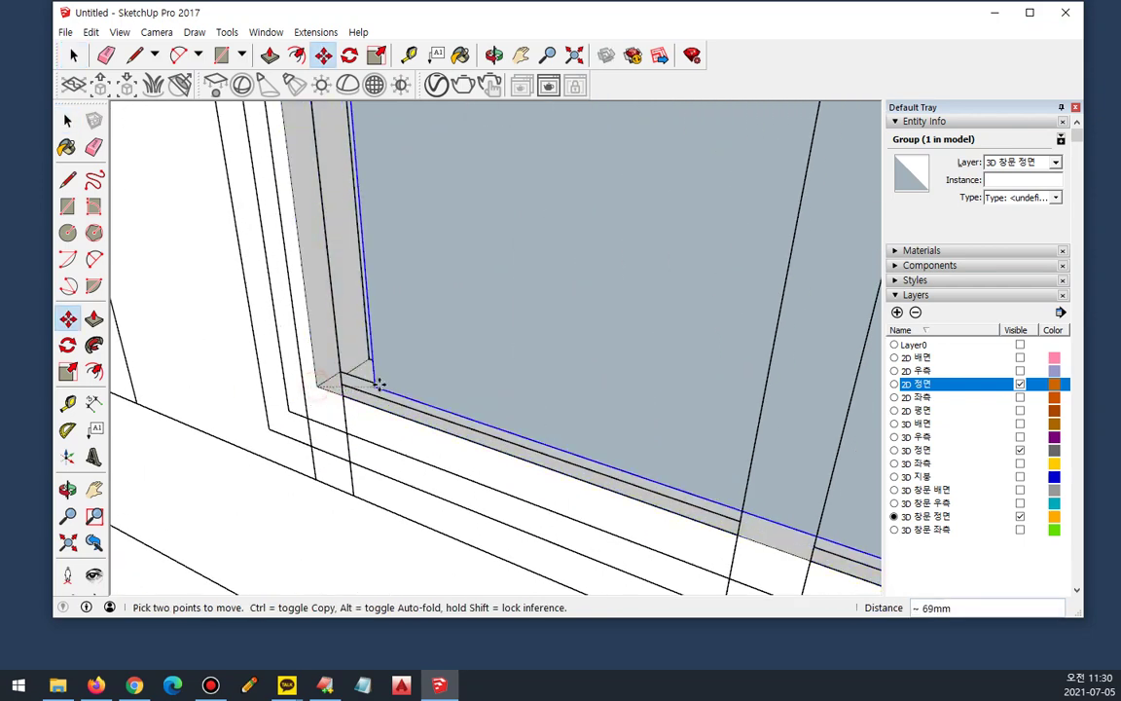
click(344, 371)
middle_drag(345, 370, 383, 378)
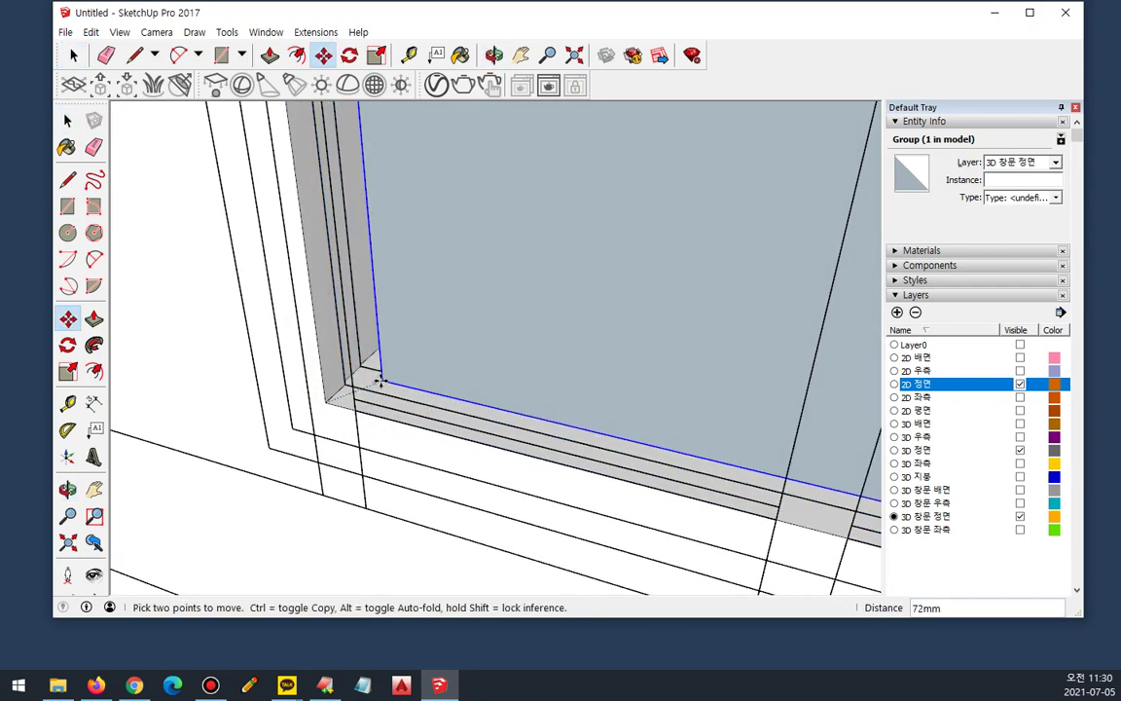
click(340, 384)
key(space)
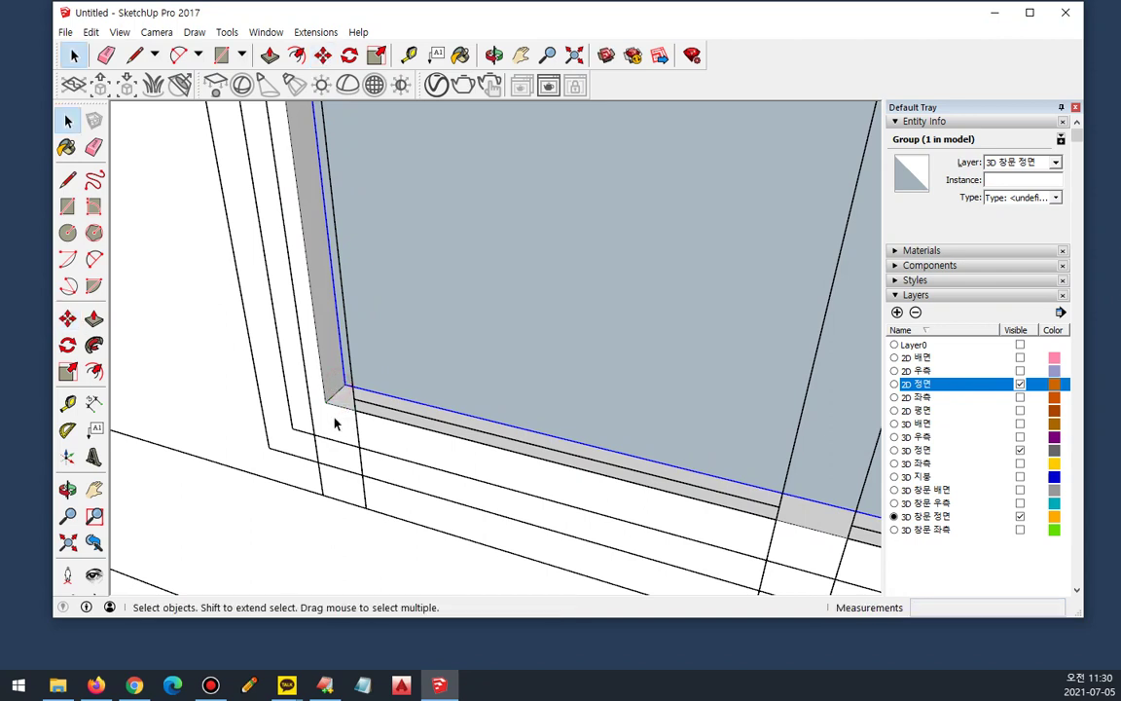
Step: Group the glass and the narrower sash's frame together
shift+click(334, 421)
right_click(333, 422)
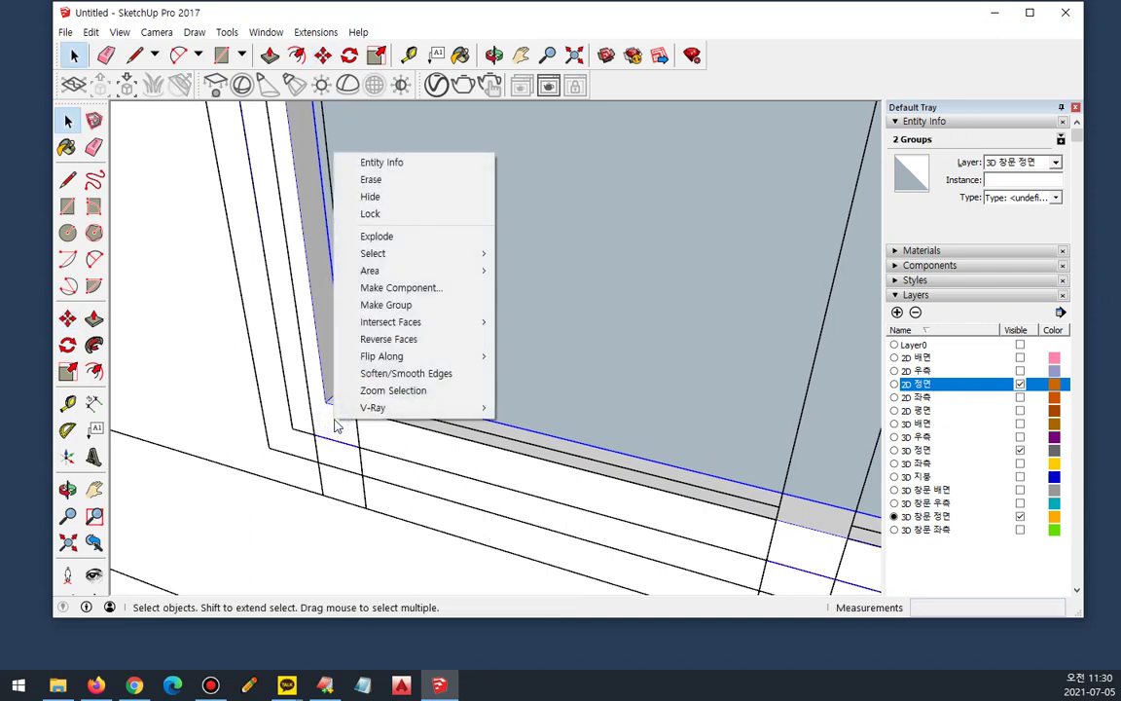
key(Escape)
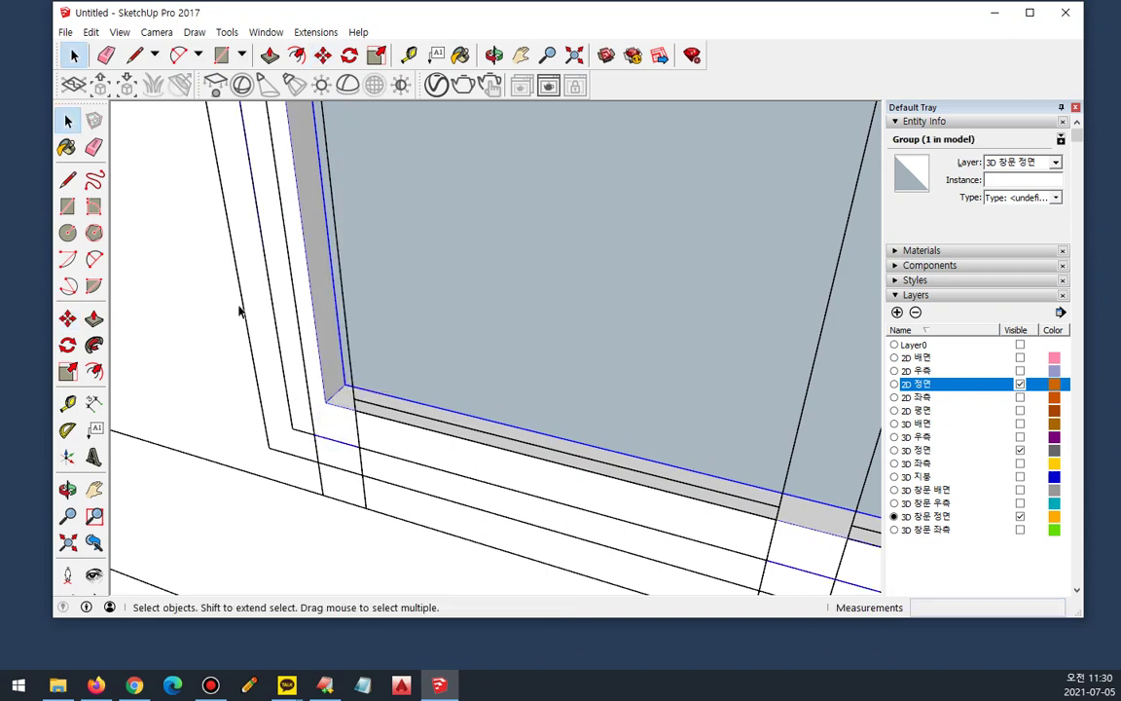
Step: Move the narrower sash group 150 mm back to the recess's rear corner and bring it 69 mm forward
key(m)
click(289, 429)
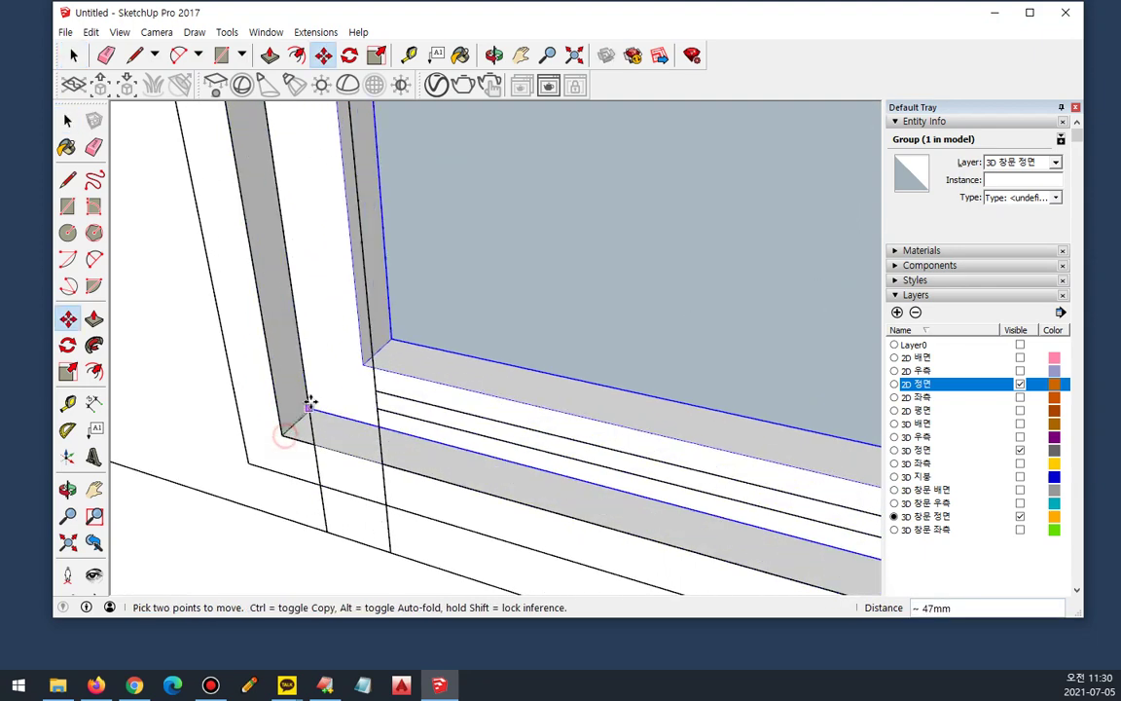
click(379, 349)
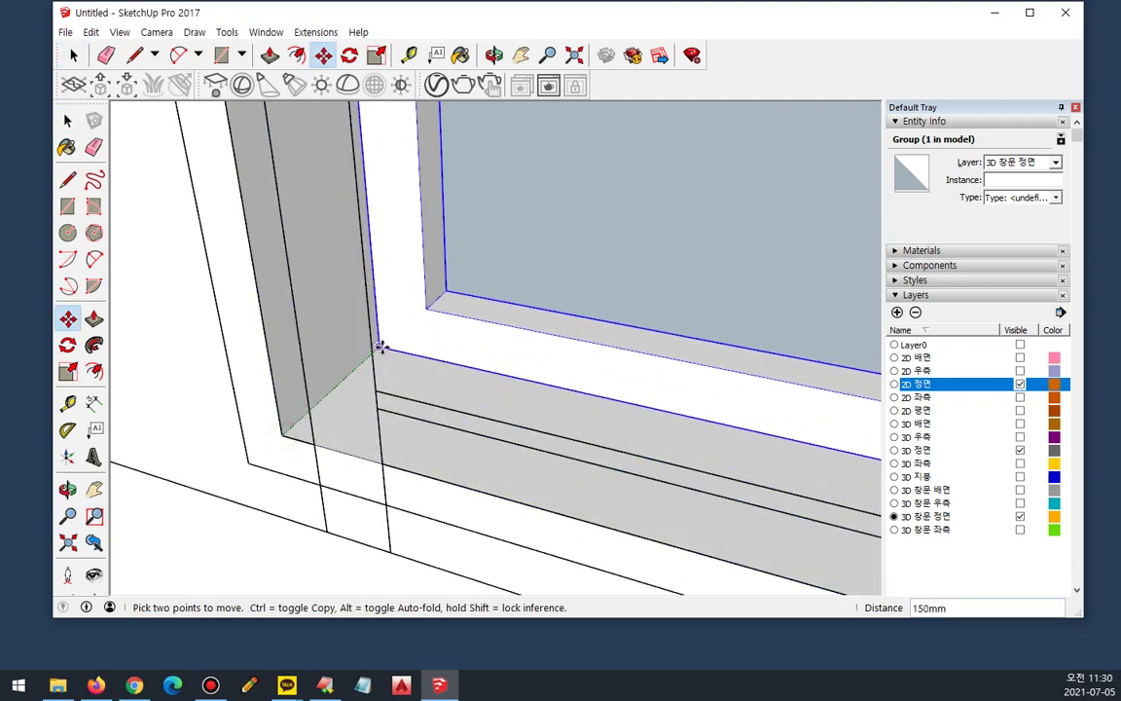
middle_drag(379, 367, 400, 325)
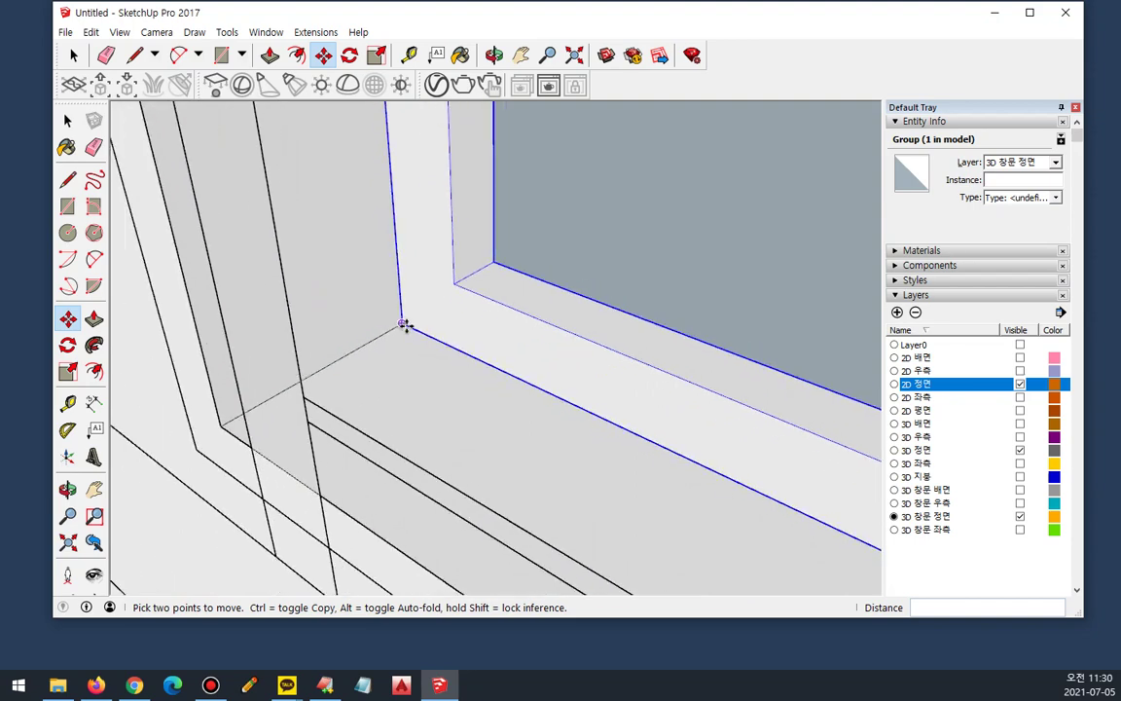
click(408, 323)
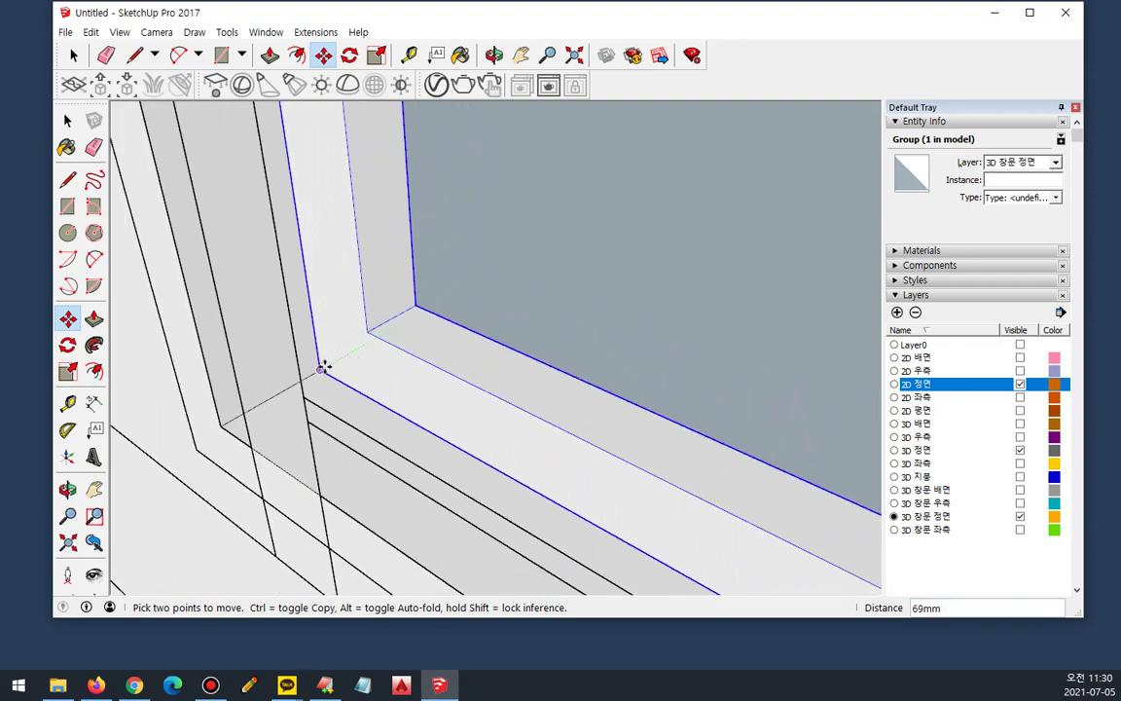
click(320, 369)
Step: Move the wider sash group 35 mm back so it sits against the front of the narrower sash
middle_drag(365, 428, 823, 417)
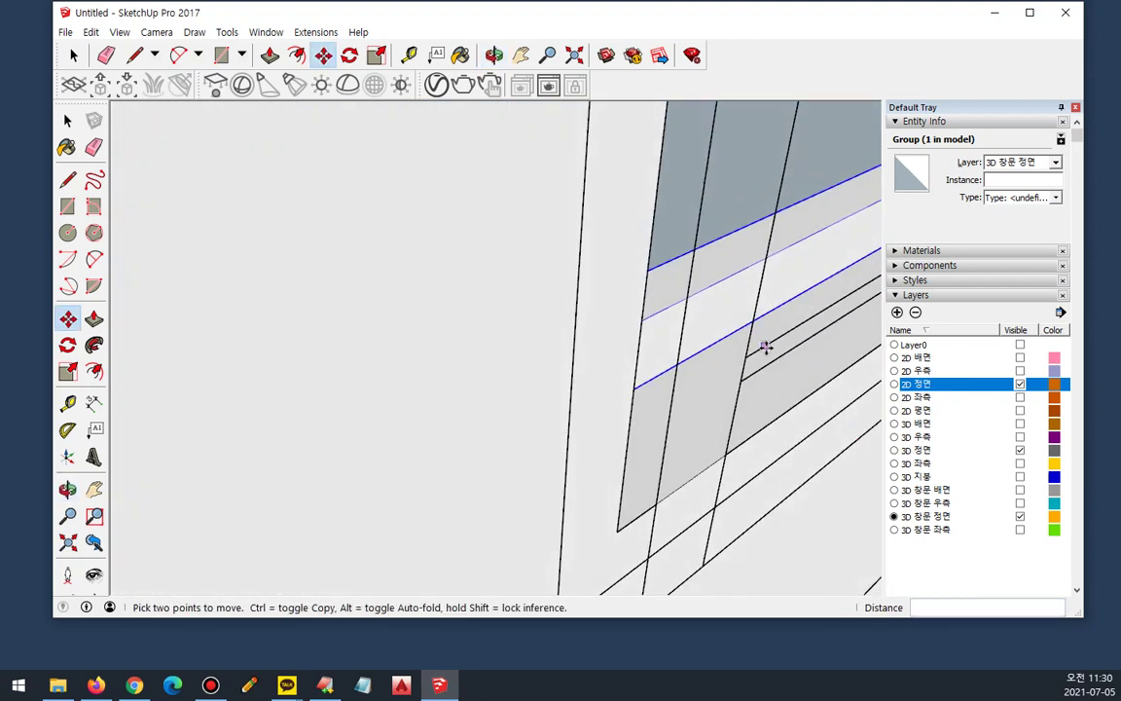
shift+middle_drag(765, 347, 243, 467)
shift+middle_drag(473, 366, 584, 342)
key(space)
click(586, 334)
mouse_move(496, 349)
middle_down()
mouse_move(549, 370)
mouse_move(521, 346)
mouse_move(551, 345)
mouse_move(526, 420)
middle_up()
key(m)
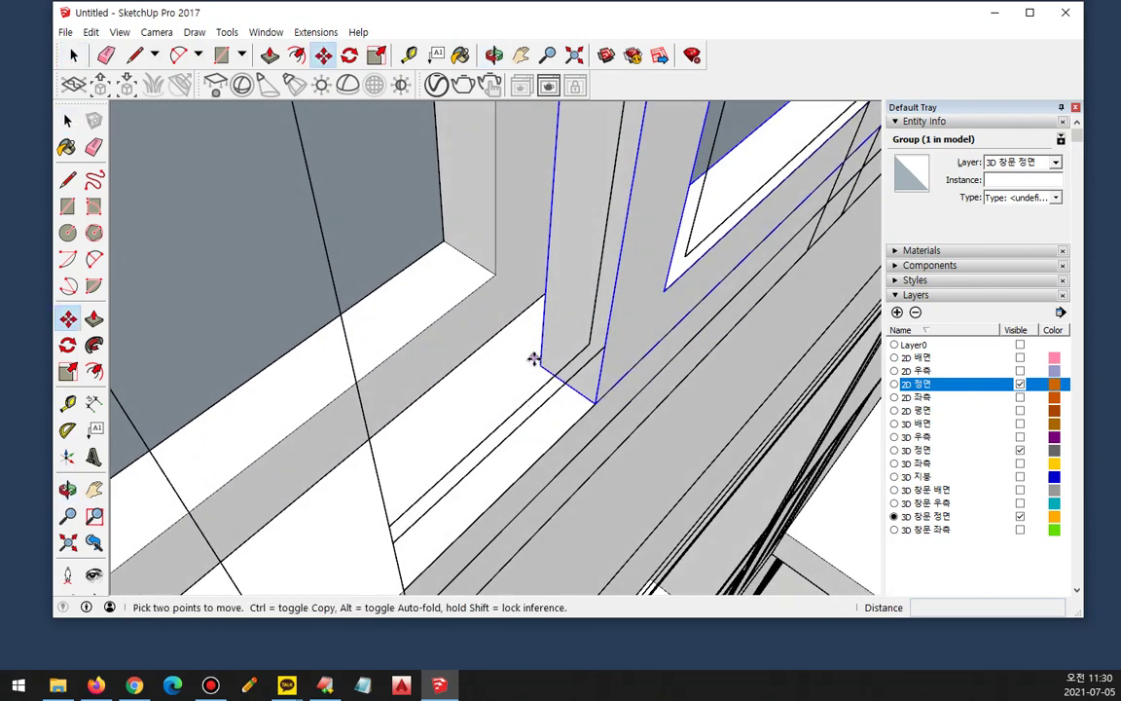
click(541, 366)
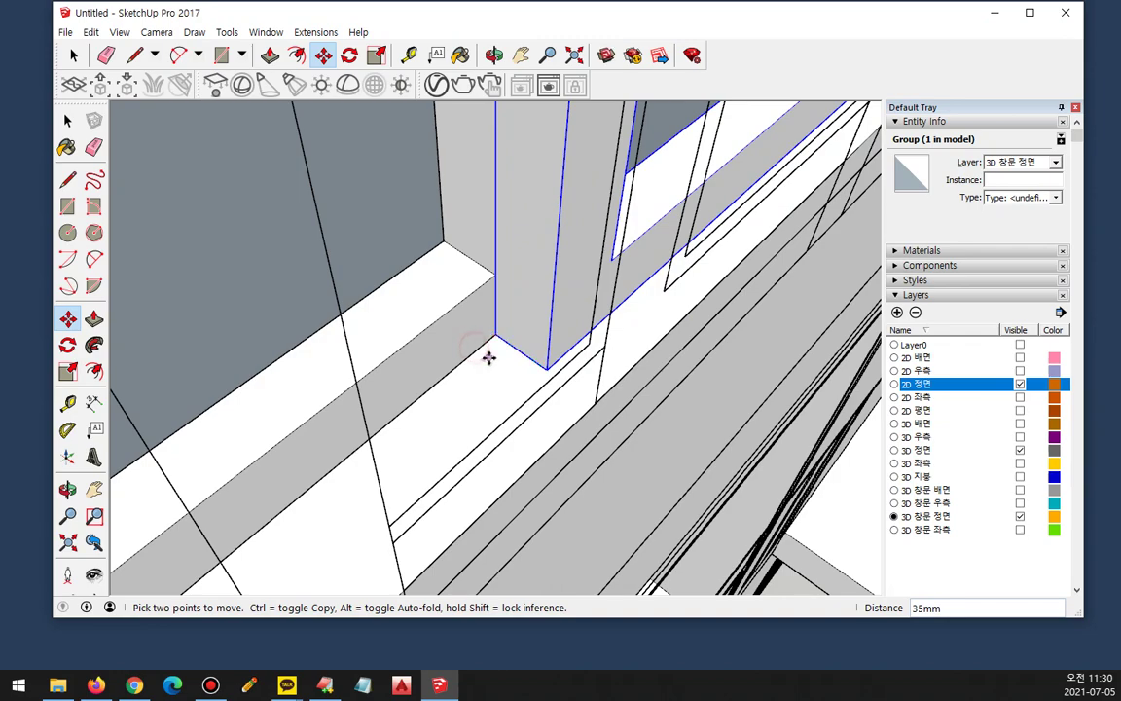
scroll(481, 352, down, 4)
key(space)
Step: Group the front balcony window's outer frame and its two sash groups together as one window
scroll(375, 363, down, 4)
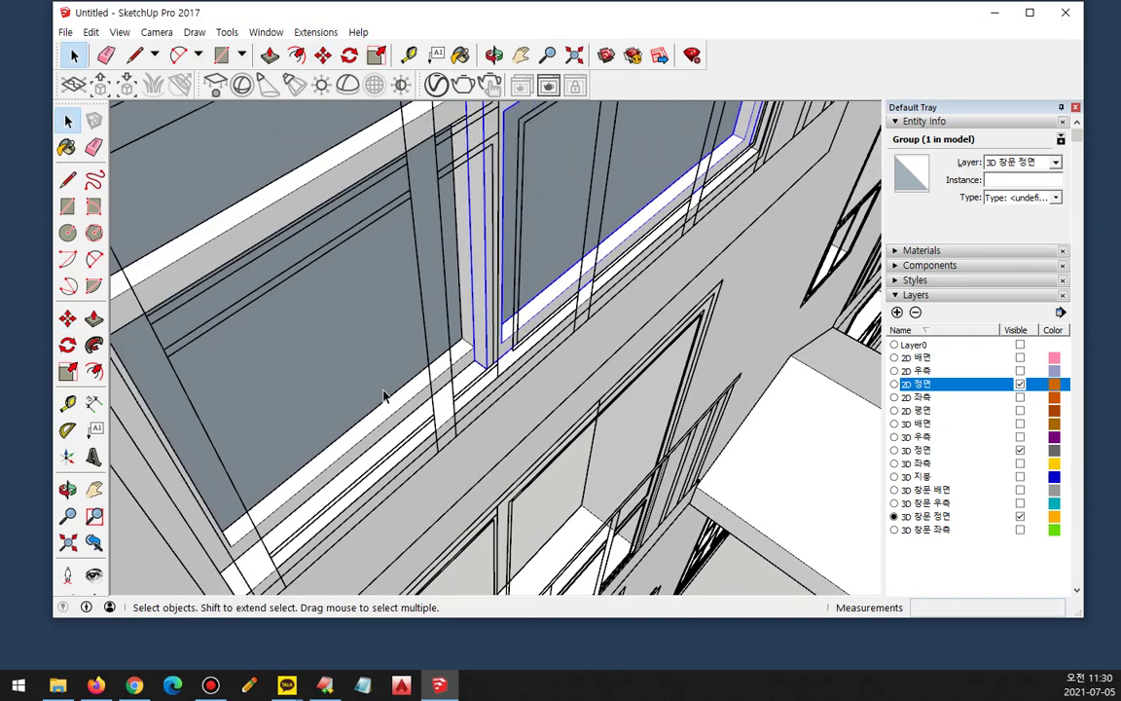
shift+click(273, 493)
middle_drag(272, 492, 238, 425)
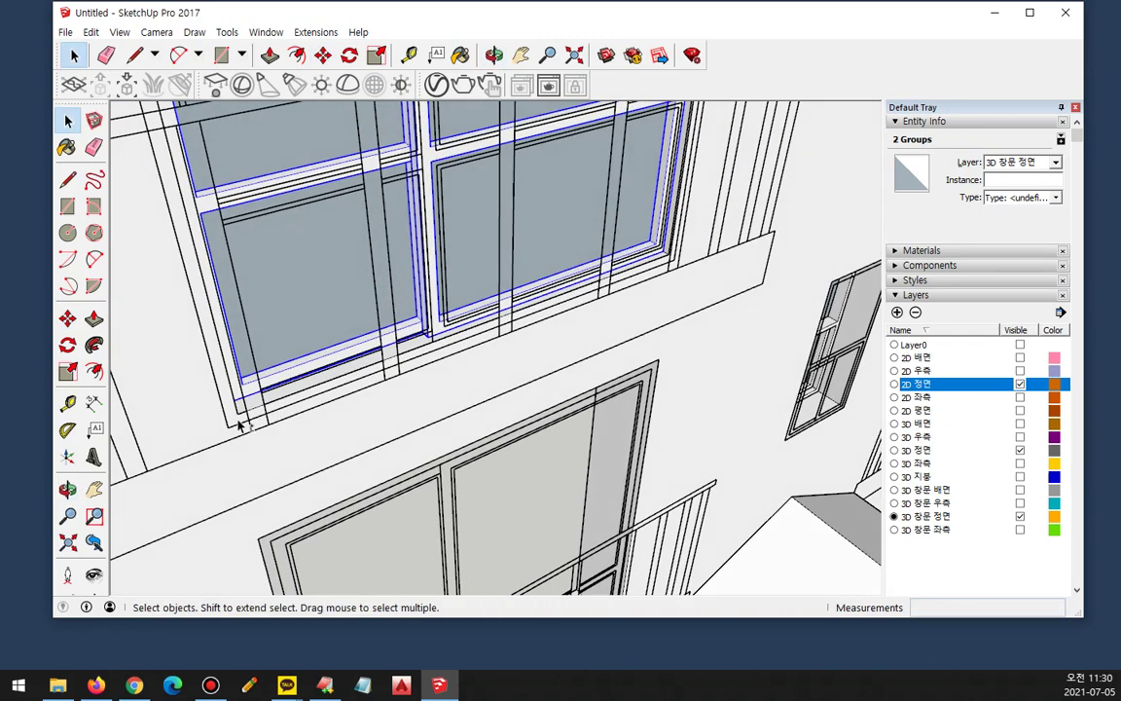
scroll(409, 288, down, 3)
middle_drag(409, 288, 387, 427)
scroll(324, 276, up, 4)
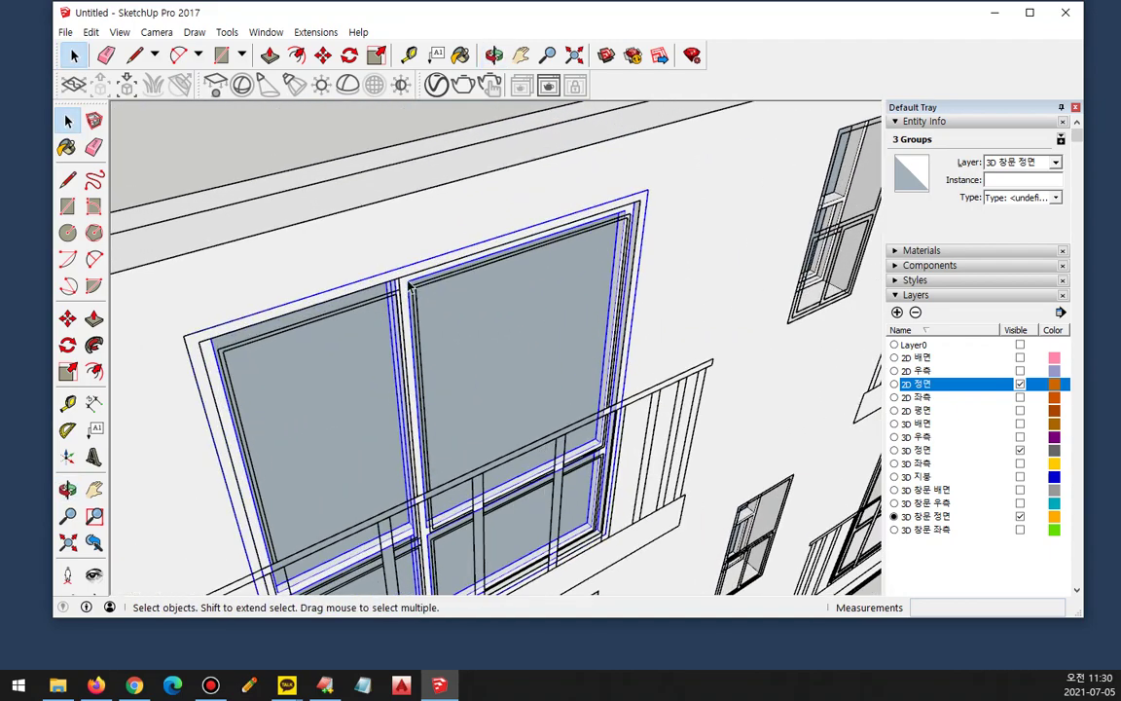
scroll(410, 287, up, 2)
right_click(407, 283)
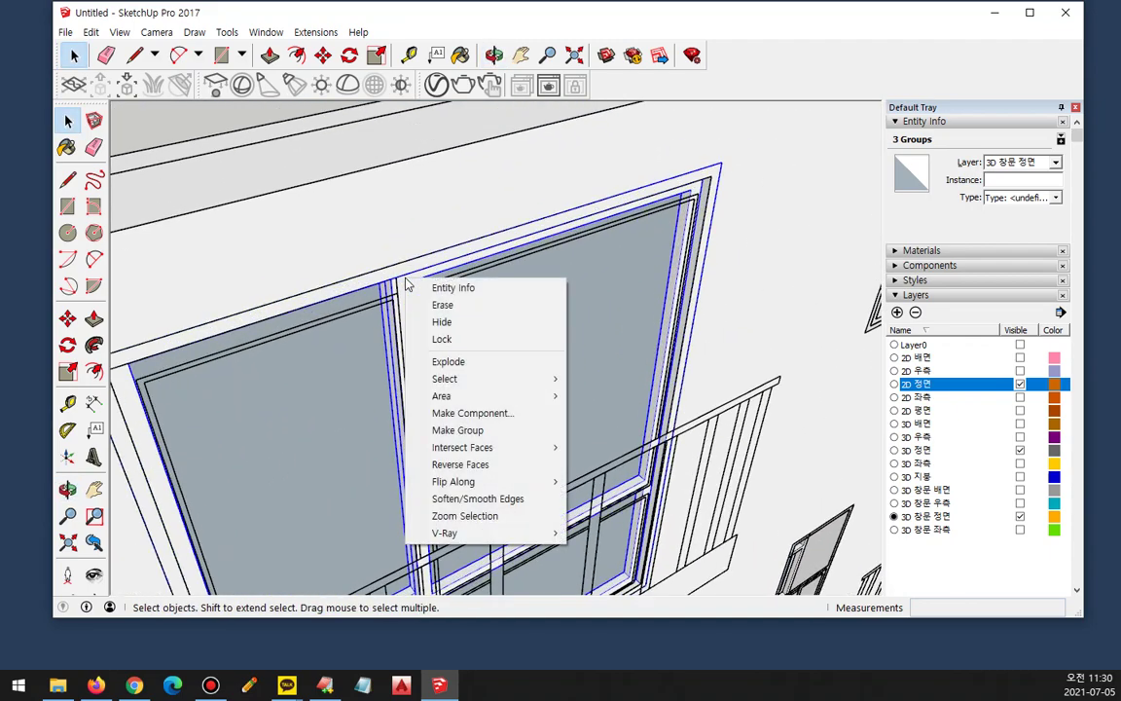
click(459, 430)
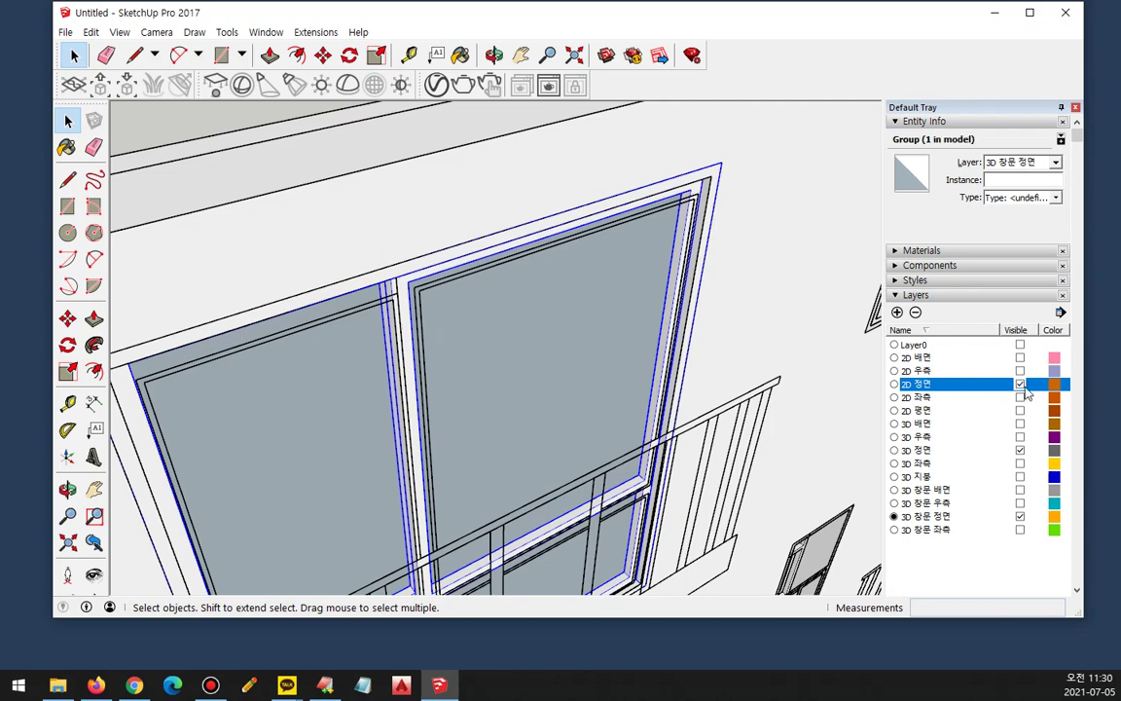
Step: Hide the 2D 정면 layer and move the complete window group 100 mm back into the wall opening
click(1021, 384)
middle_drag(510, 306, 543, 390)
scroll(598, 452, down, 2)
middle_drag(616, 483, 245, 480)
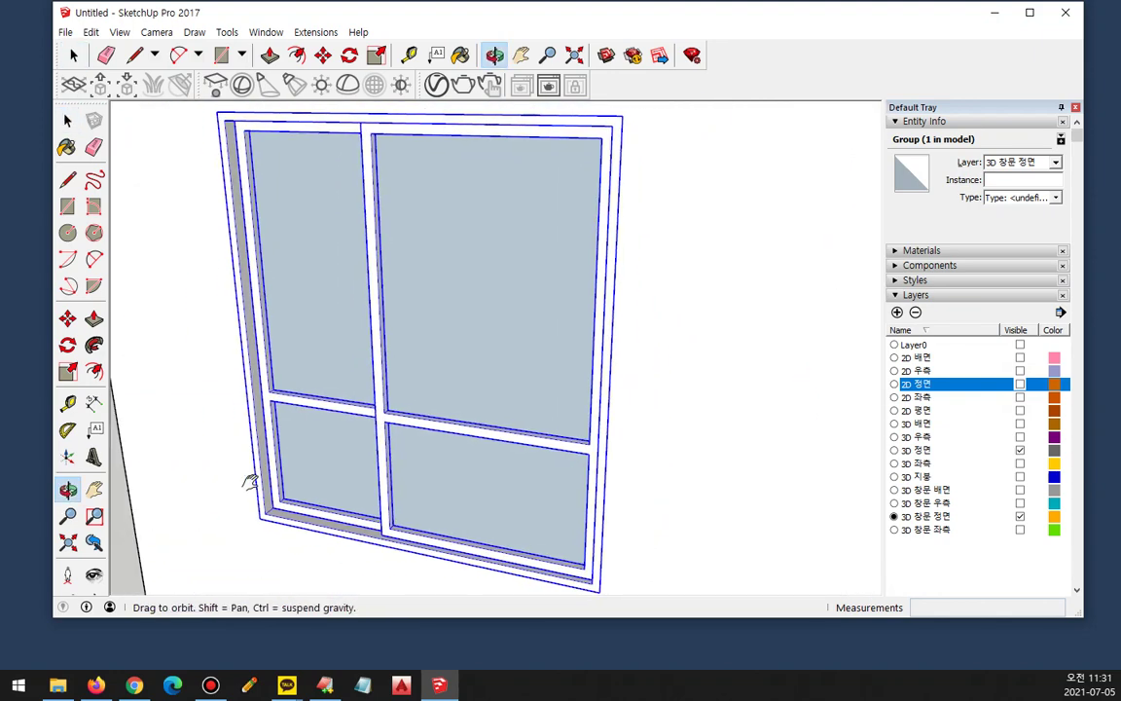
scroll(260, 519, up, 3)
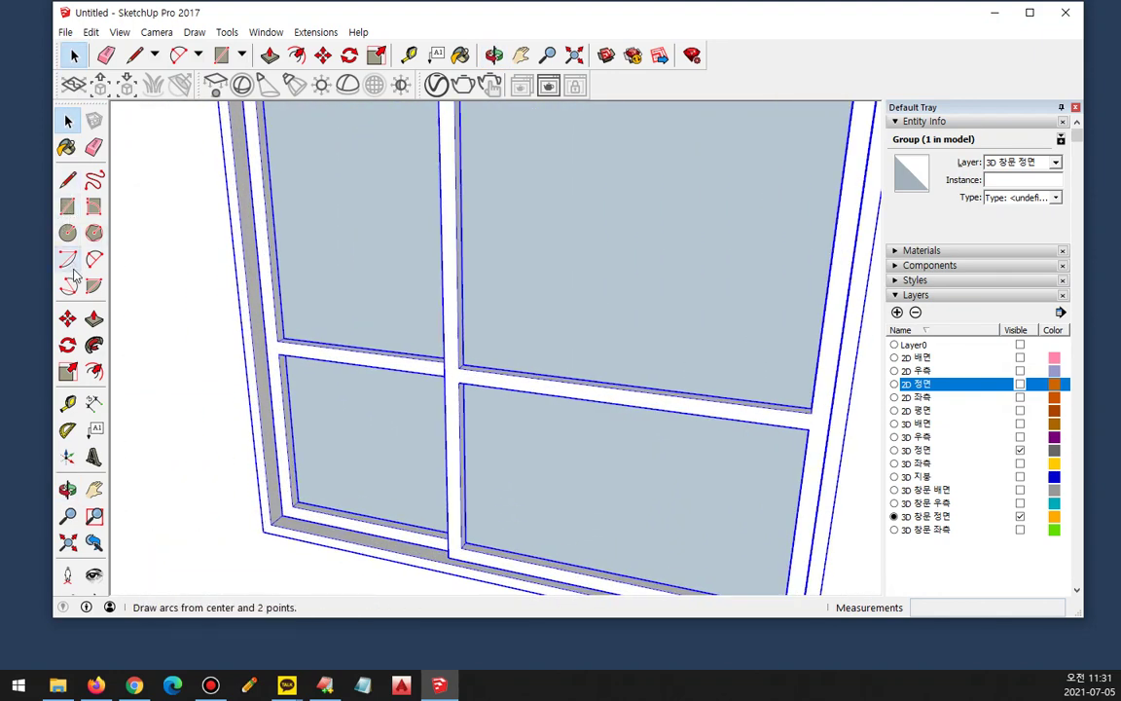
click(68, 318)
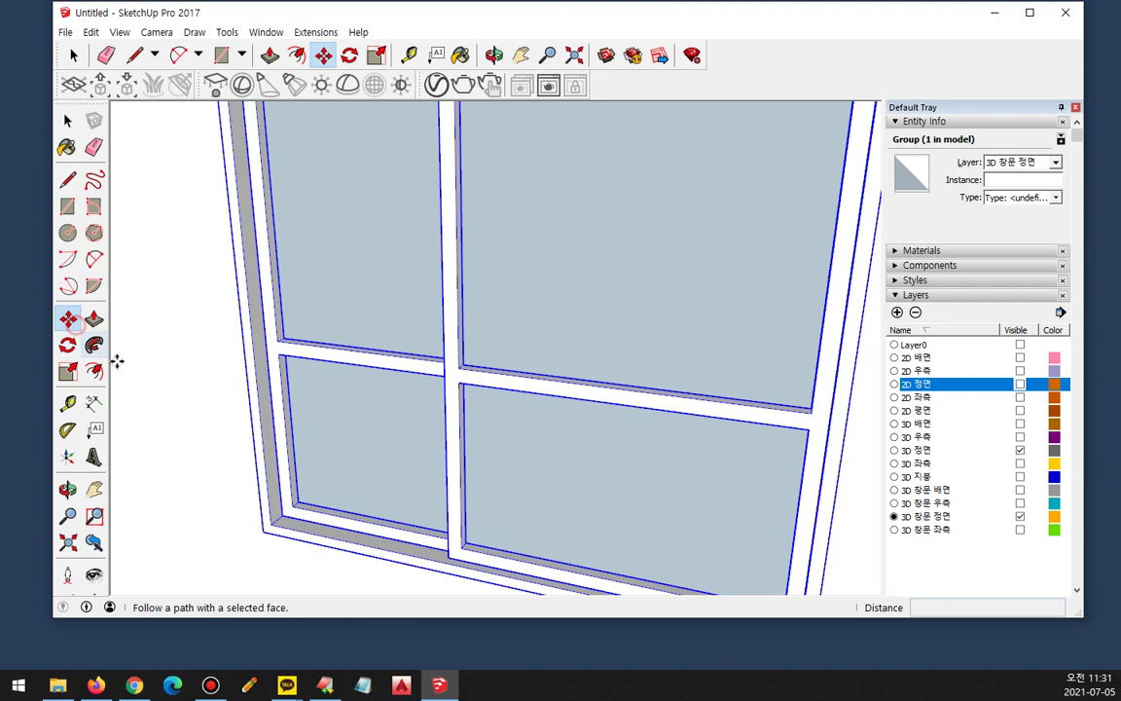
click(262, 534)
click(323, 483)
click(307, 492)
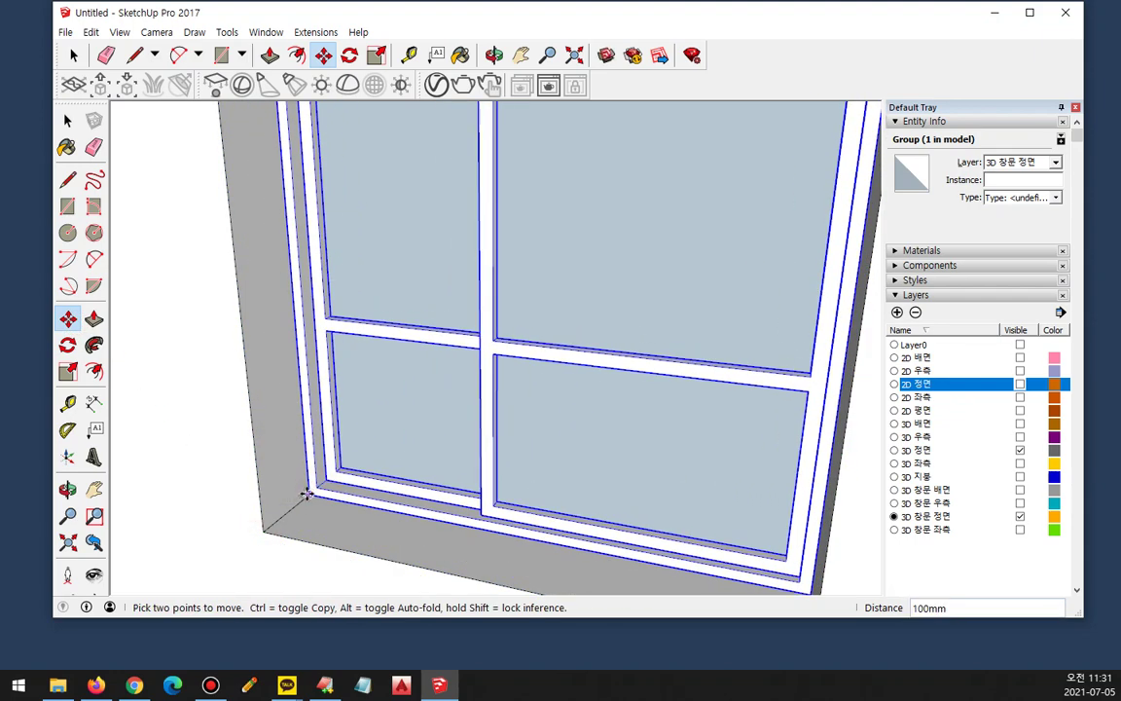
click(294, 508)
scroll(254, 490, down, 4)
key(space)
middle_drag(352, 474, 308, 433)
scroll(365, 435, down, 3)
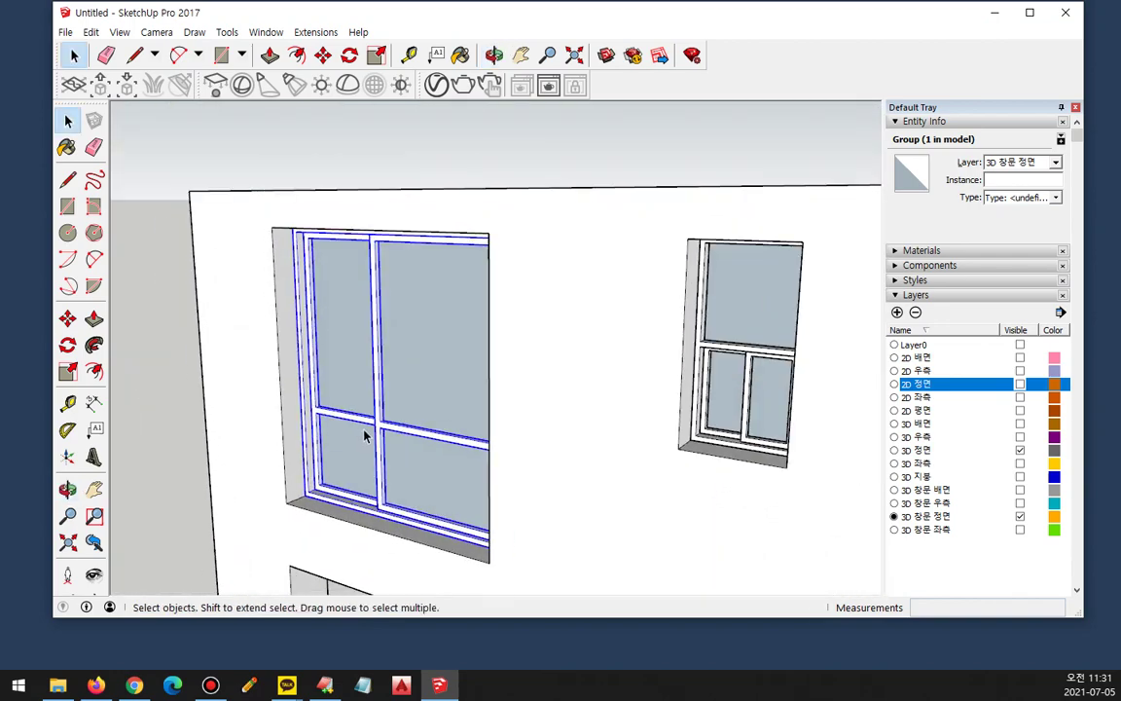
Step: Copy the window group from the top opening's corner to the opening below, and repeat the copy with *3
shift+middle_drag(376, 498, 413, 324)
scroll(413, 324, down, 2)
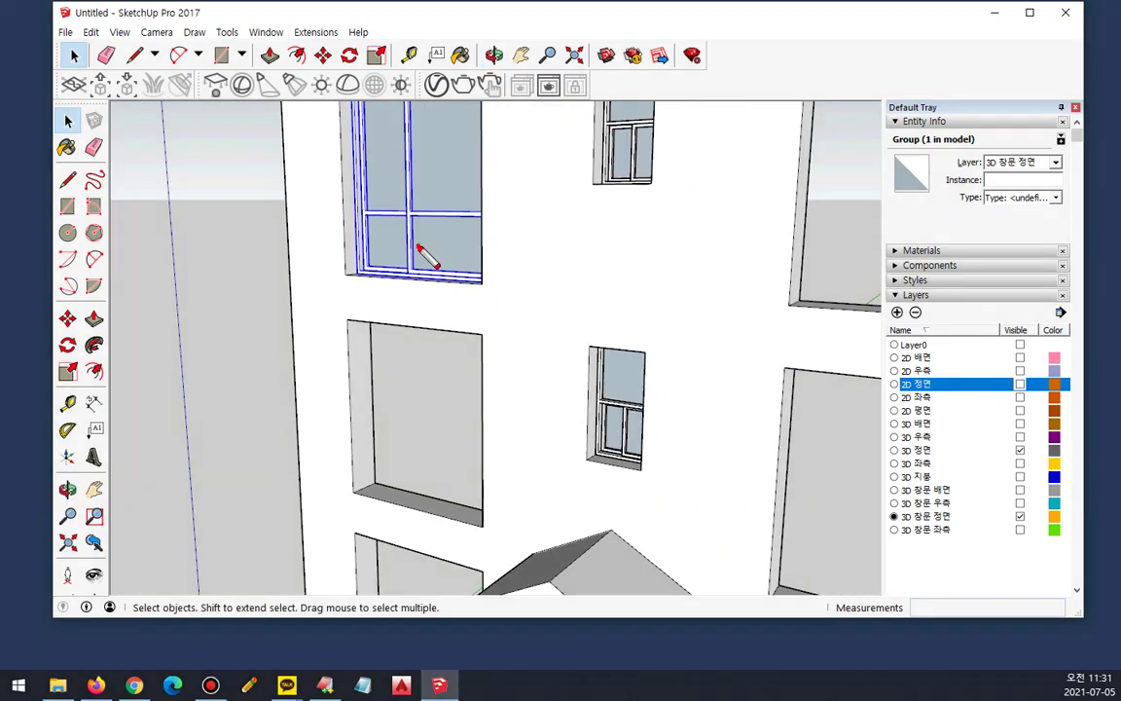
drag(418, 245, 414, 577)
key(Escape)
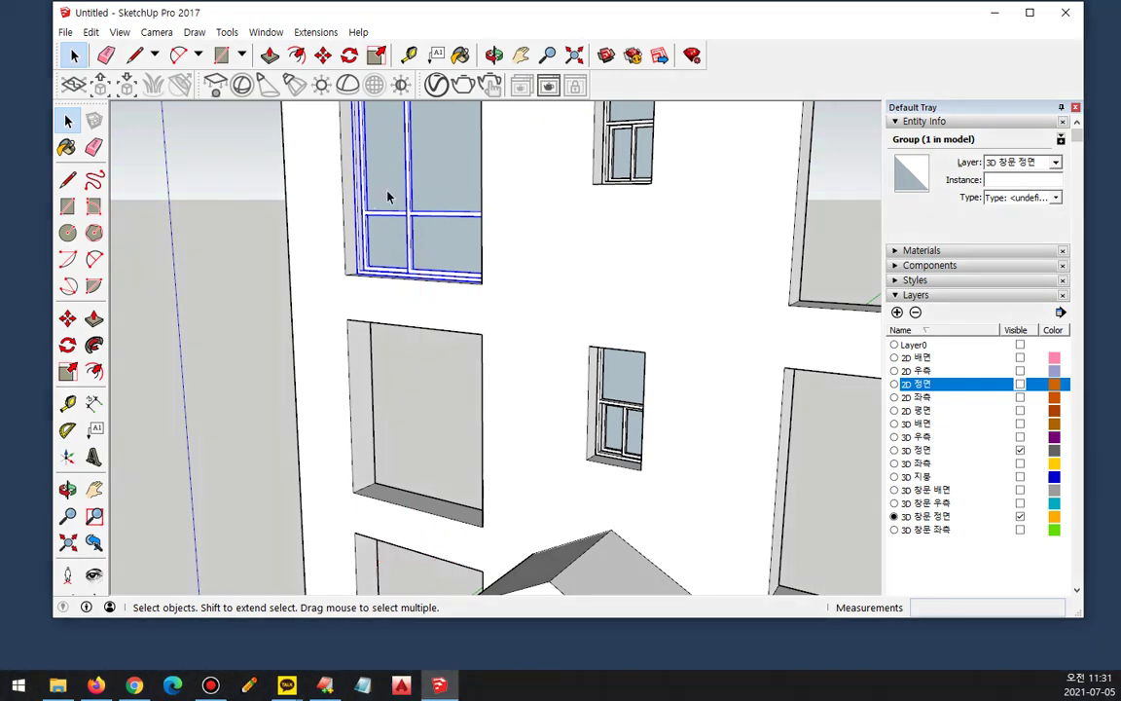
middle_drag(387, 194, 384, 306)
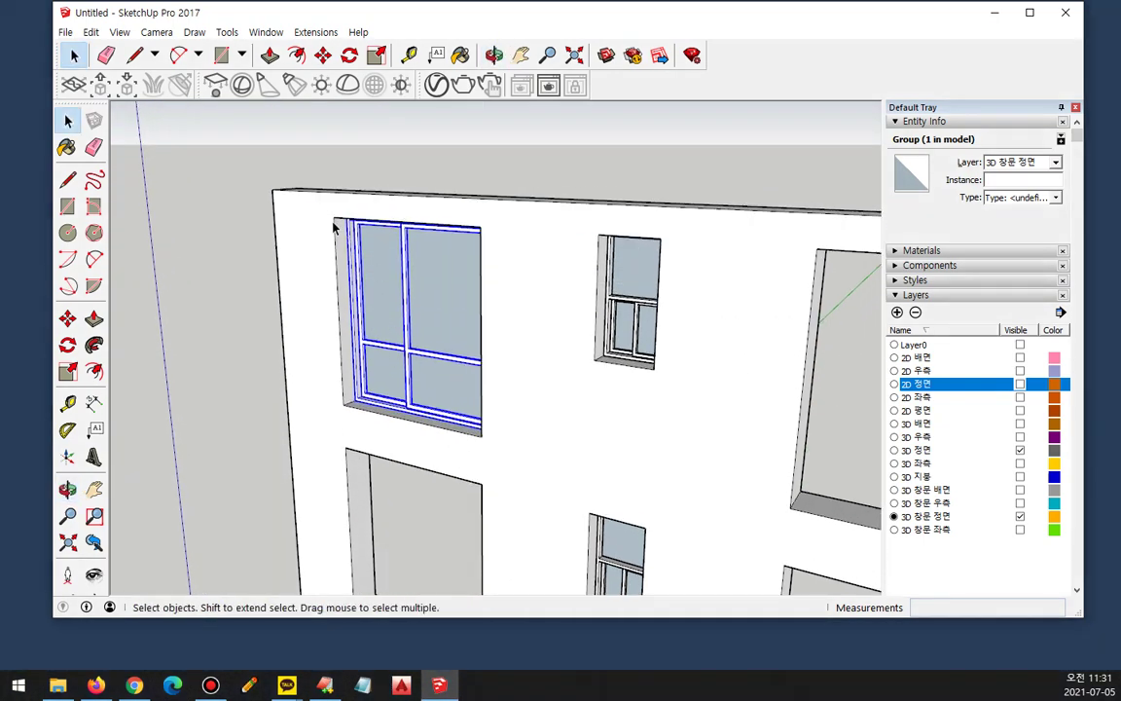
key(m)
click(335, 213)
key(ctrl)
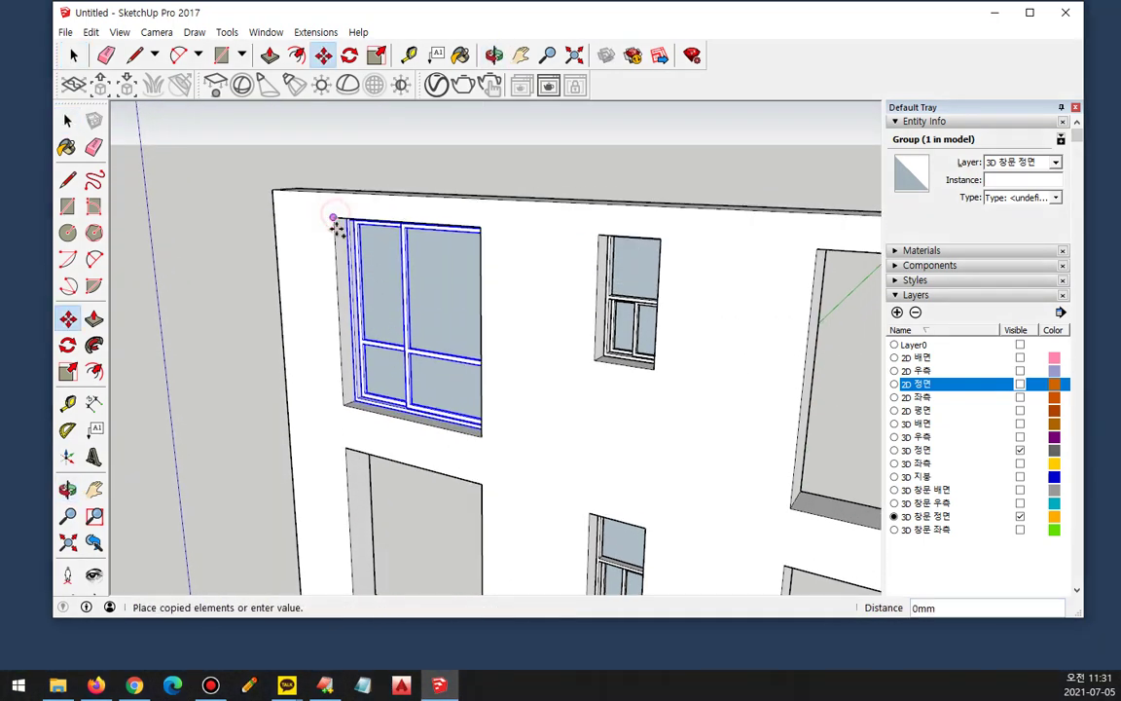
click(348, 445)
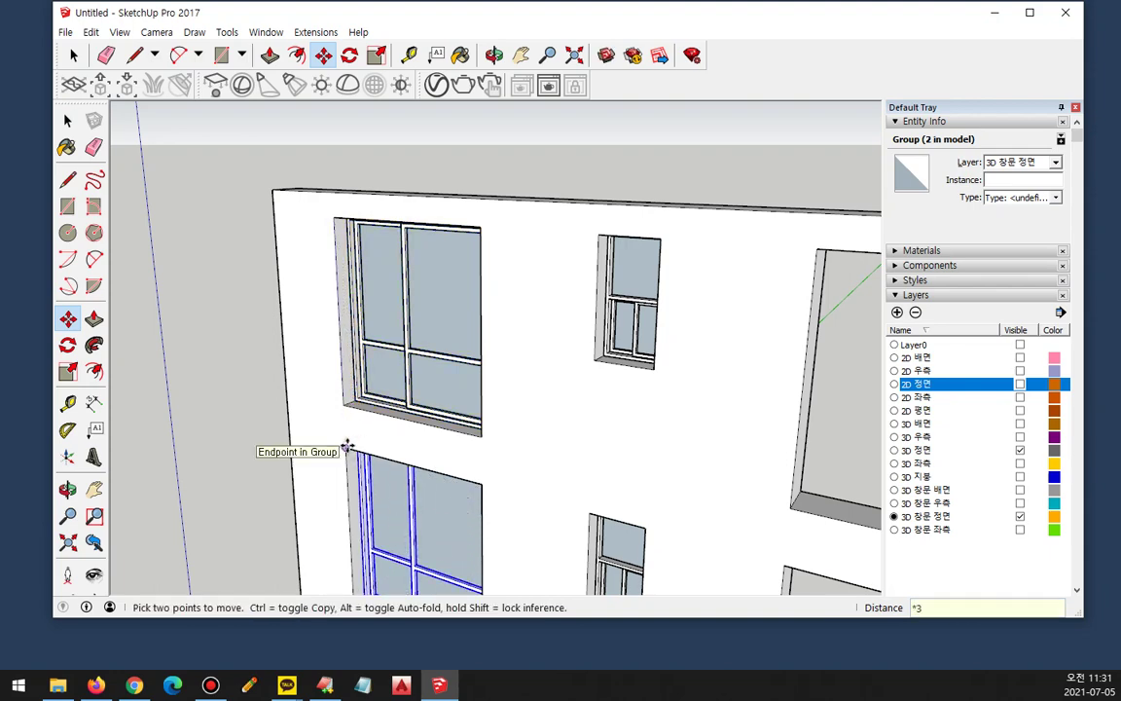
key(Return)
Step: Delete the surplus window copy beneath the lowest opening of that column
scroll(479, 381, down, 5)
shift+middle_drag(457, 420, 447, 203)
key(space)
click(535, 491)
drag(529, 460, 459, 453)
key(Delete)
middle_drag(452, 490, 463, 523)
middle_drag(371, 194, 393, 245)
scroll(409, 301, up, 5)
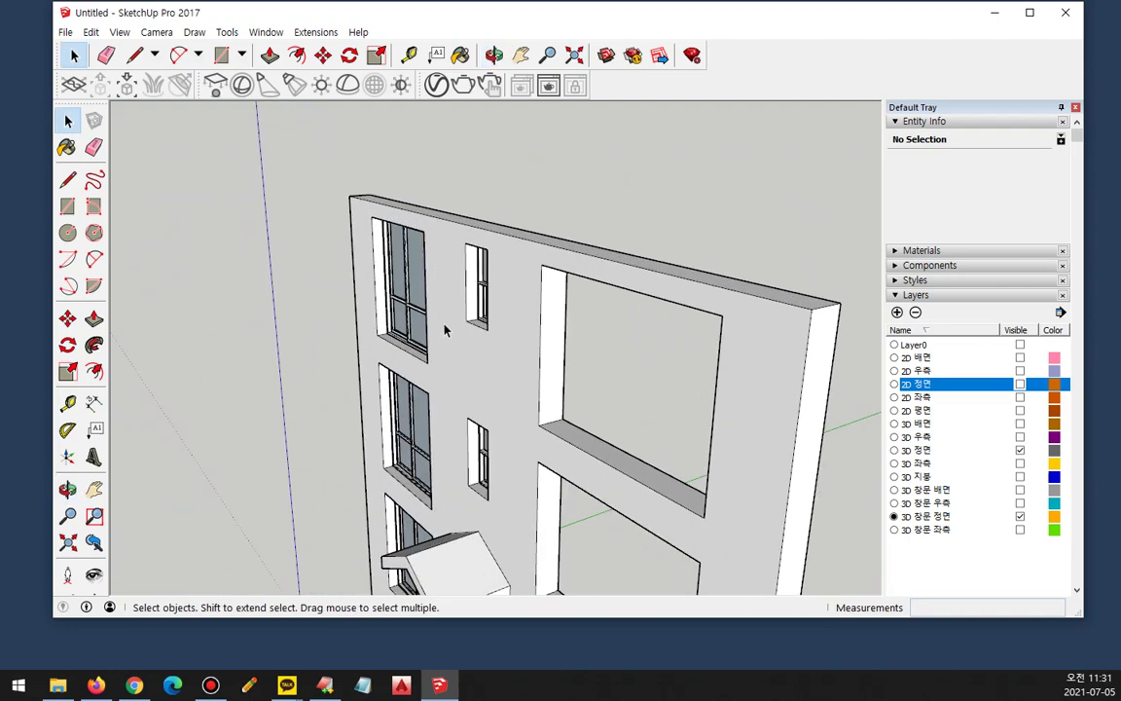
middle_drag(435, 350, 767, 390)
middle_drag(646, 327, 613, 362)
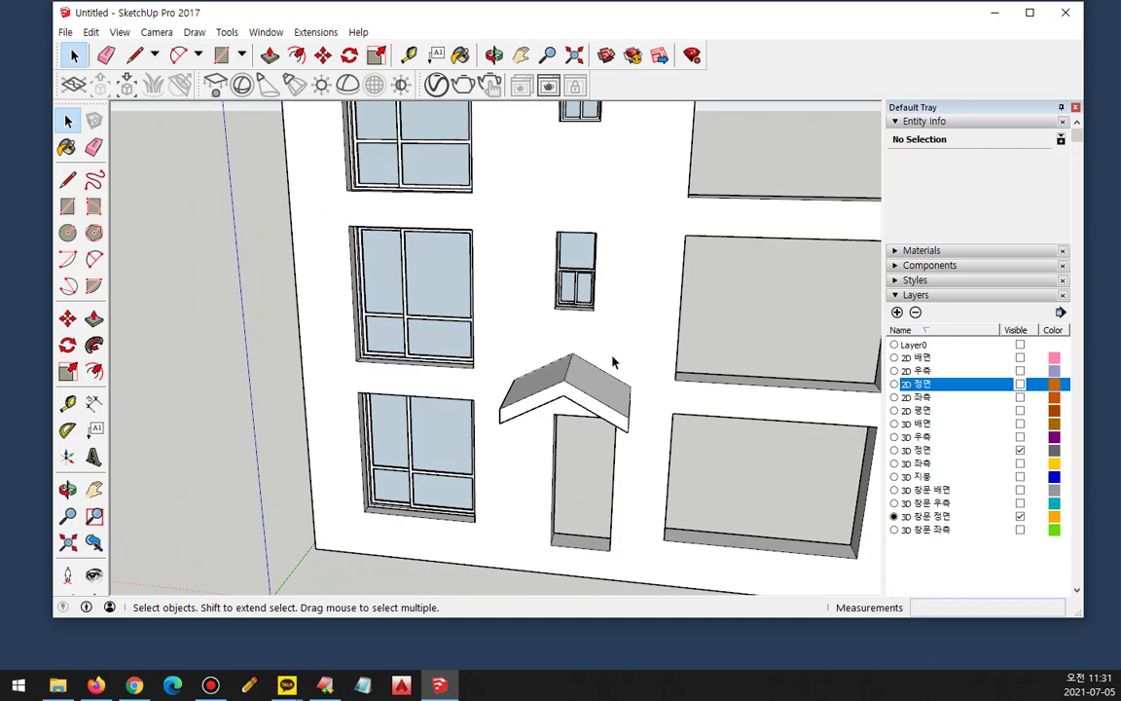
Step: Display the 2D 정면 layer and draw a rectangle covering the whole top opening of the other balcony window column
click(1020, 384)
middle_drag(702, 422, 583, 370)
scroll(418, 263, up, 5)
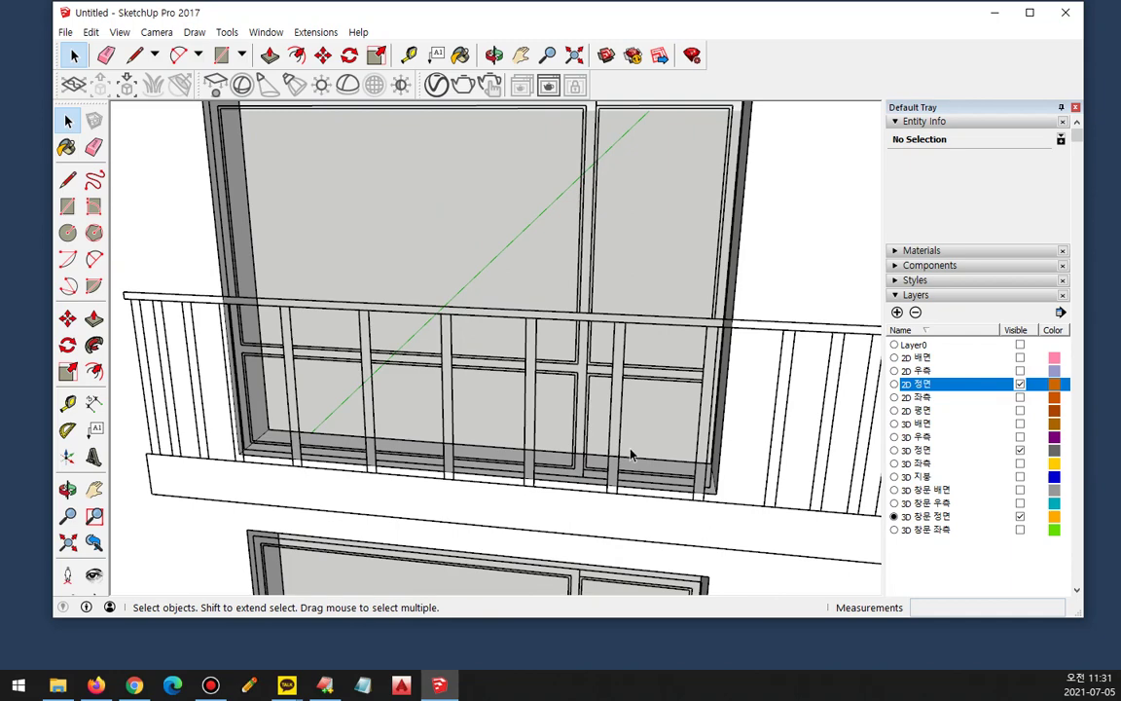
key(r)
click(716, 491)
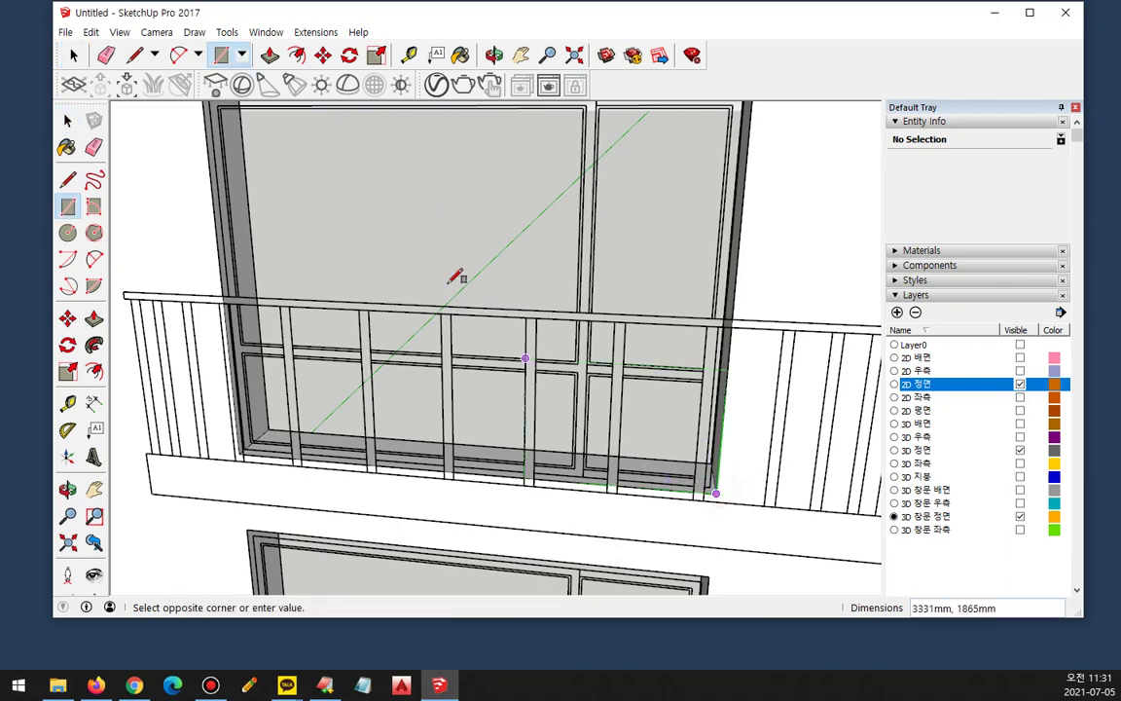
scroll(350, 220, down, 3)
scroll(300, 220, up, 5)
scroll(294, 199, up, 3)
click(301, 206)
Step: Draw the frame's inner rectangle along the elevation lines and delete the face inside it
scroll(308, 206, down, 3)
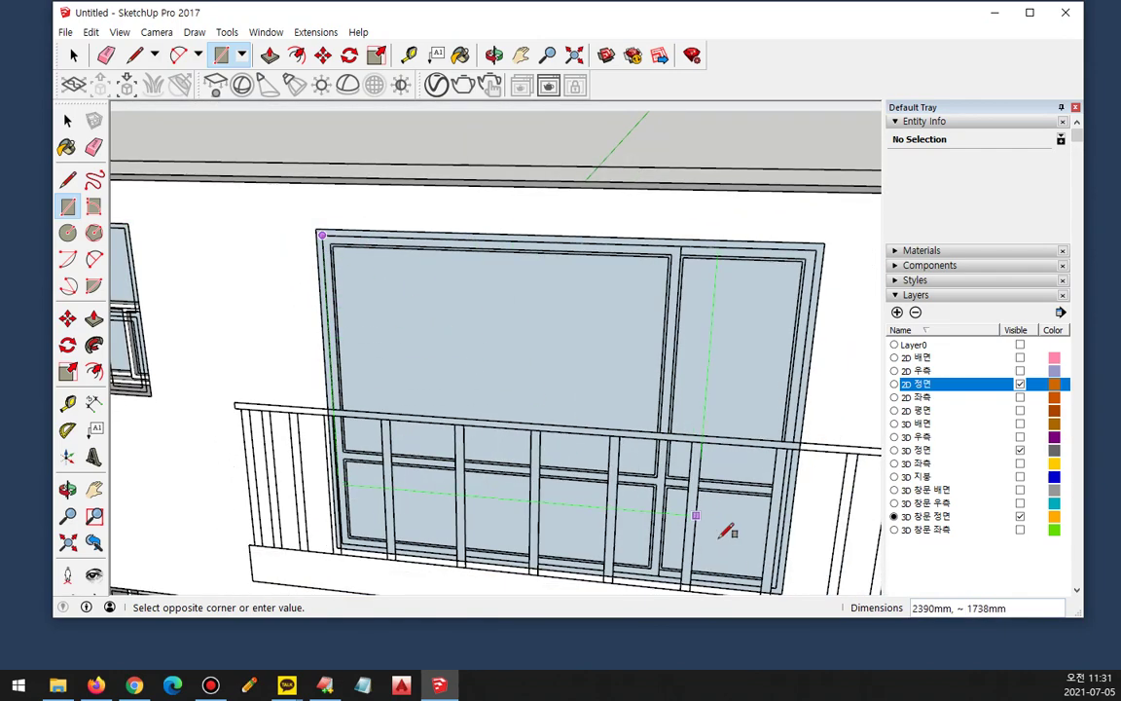
scroll(788, 584, up, 2)
shift+middle_drag(765, 511, 742, 463)
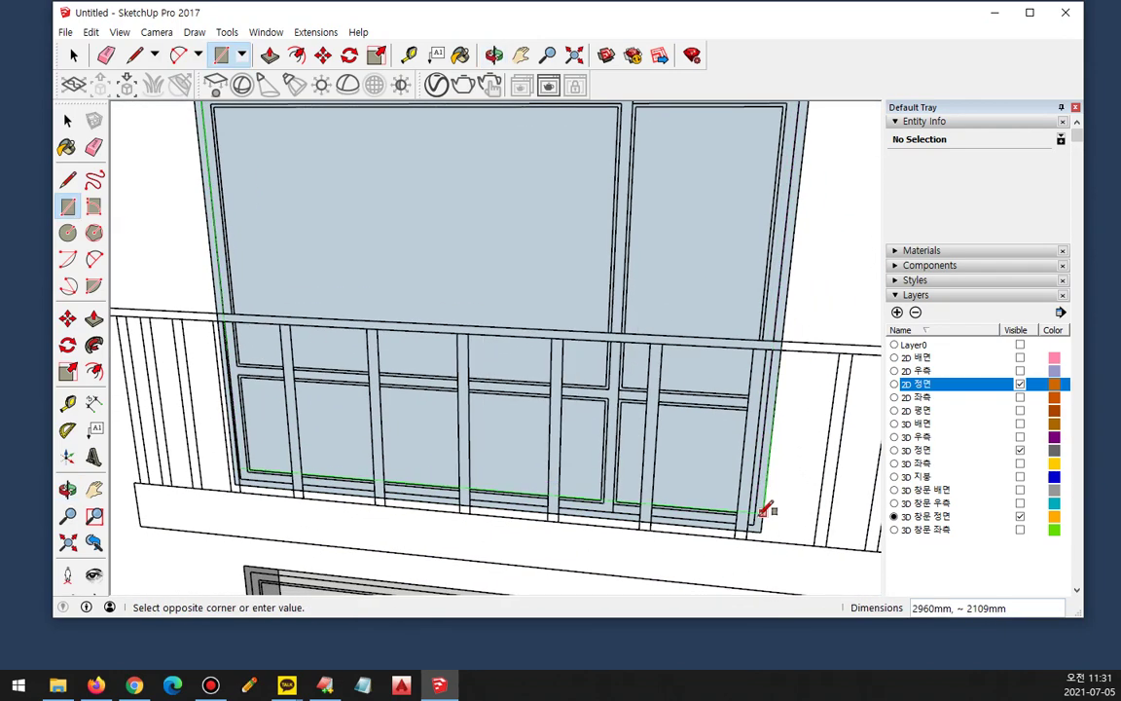
click(754, 526)
key(space)
click(505, 304)
key(Delete)
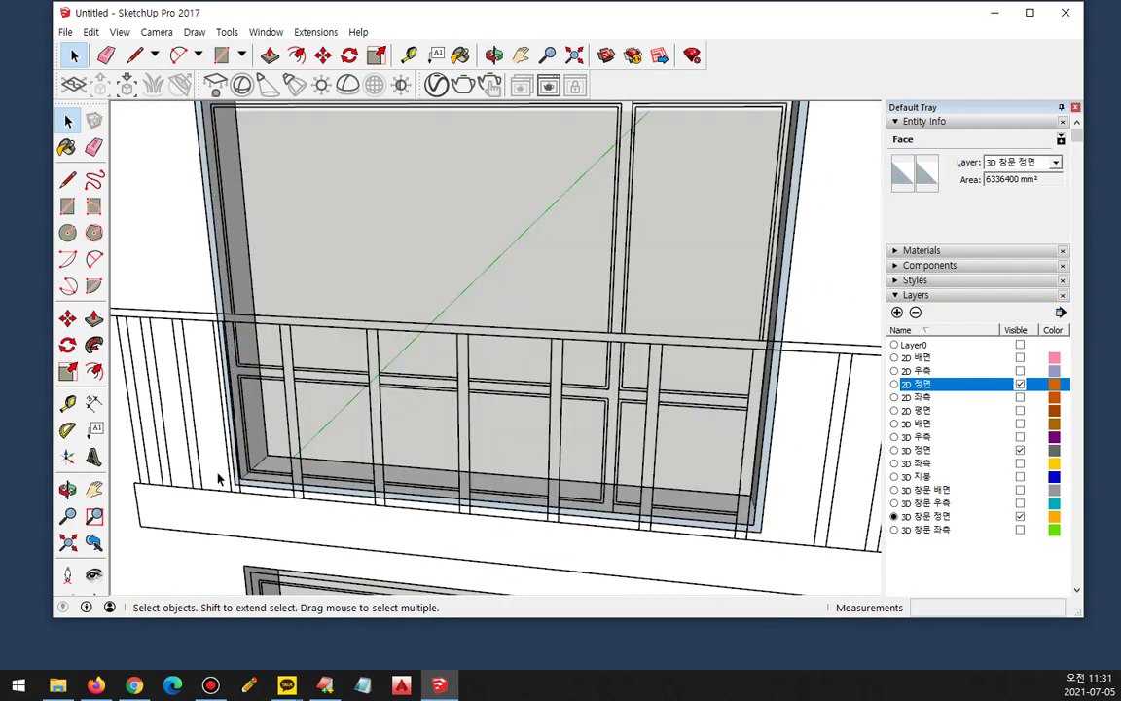
Step: Push the remaining outer frame face 150 mm to give the frame its depth
scroll(229, 485, up, 3)
scroll(258, 500, up, 2)
key(p)
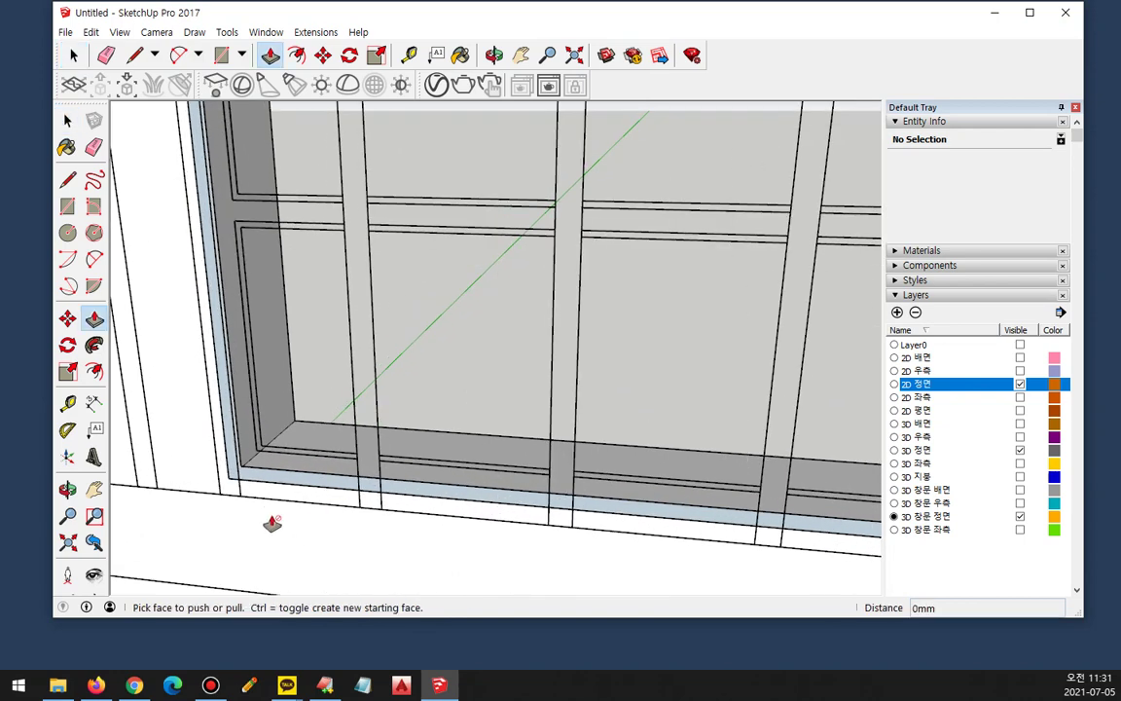
click(293, 479)
scroll(300, 465, up, 1)
text(1)
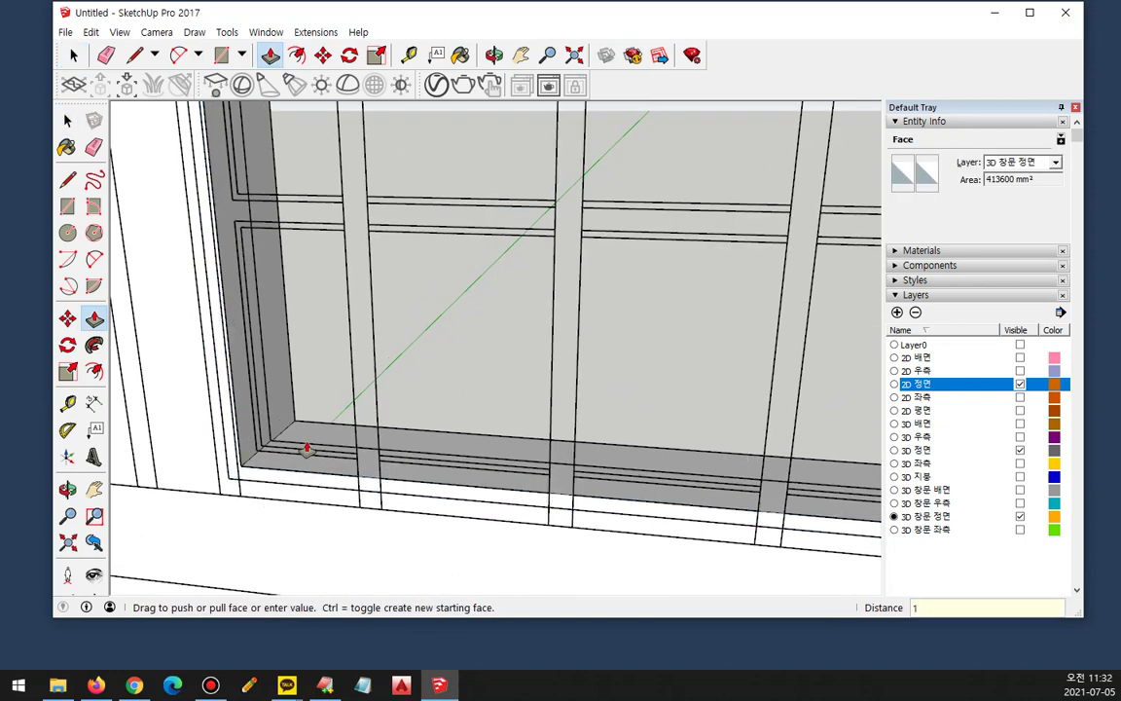
text(50)
key(Return)
Step: Select all connected geometry of the outer frame and make it a group
key(space)
click(297, 464)
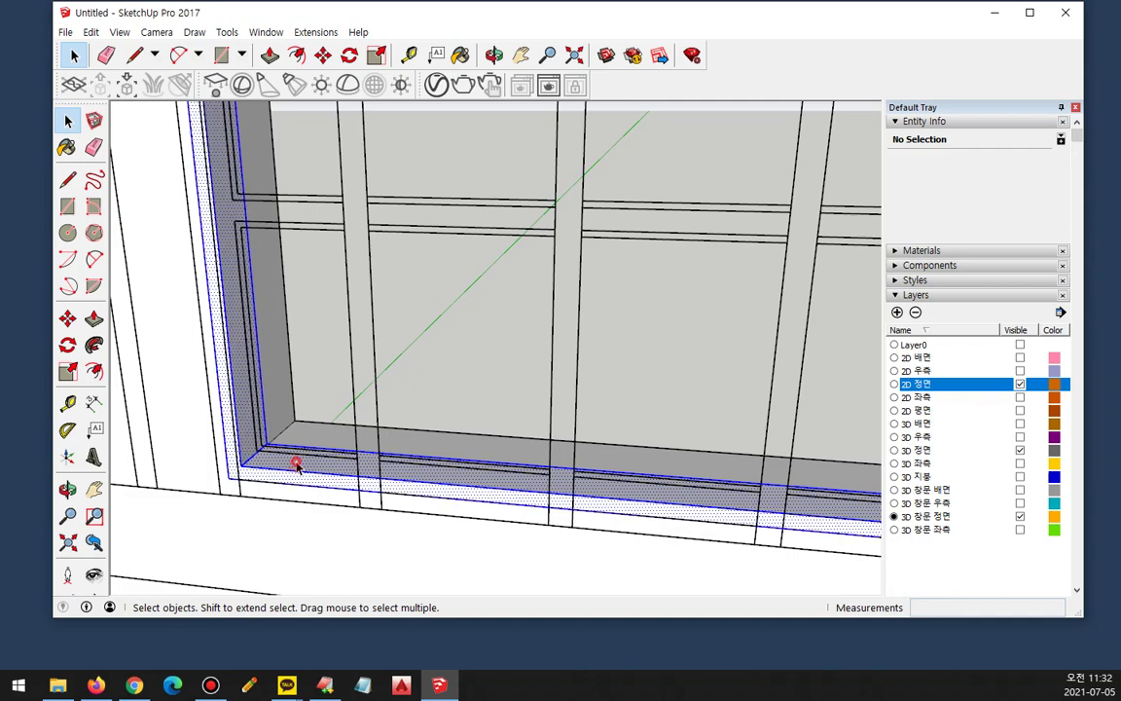
right_click(297, 467)
key(g)
scroll(297, 468, down, 1)
scroll(398, 397, down, 3)
scroll(672, 496, up, 3)
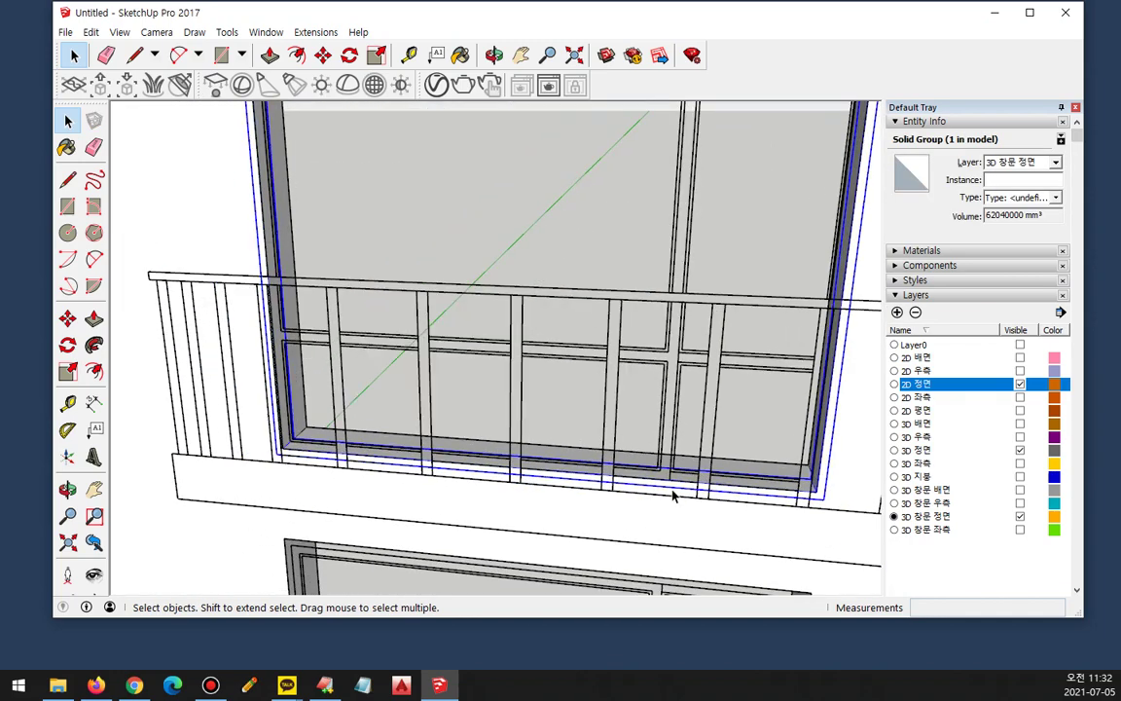
Step: Draw the wider sash's outline rectangle and the rectangles for its upper and lower panes over the elevation lines
key(r)
click(671, 474)
scroll(343, 234, down, 3)
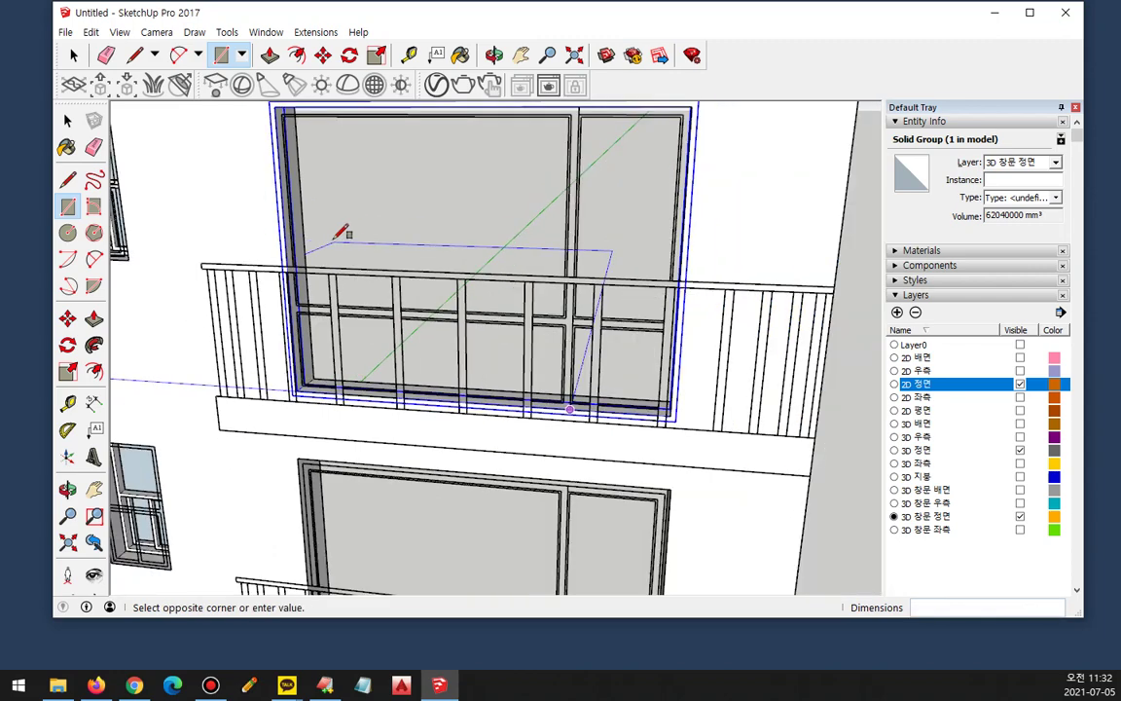
scroll(326, 307, up, 5)
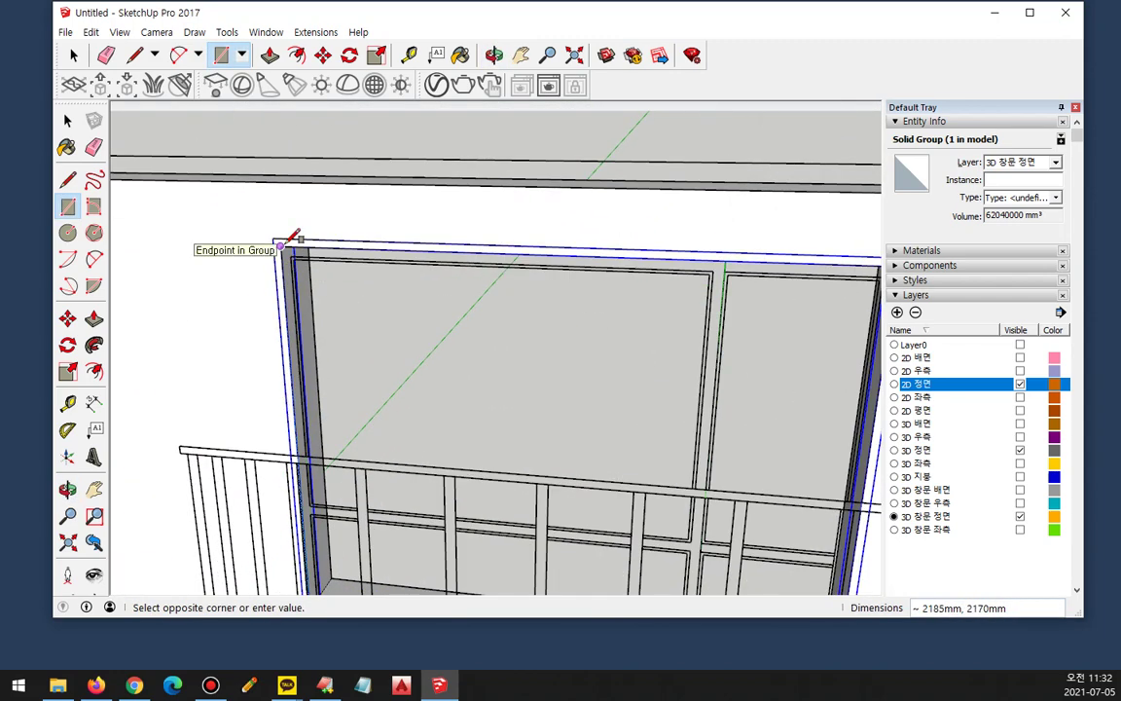
click(280, 246)
click(289, 255)
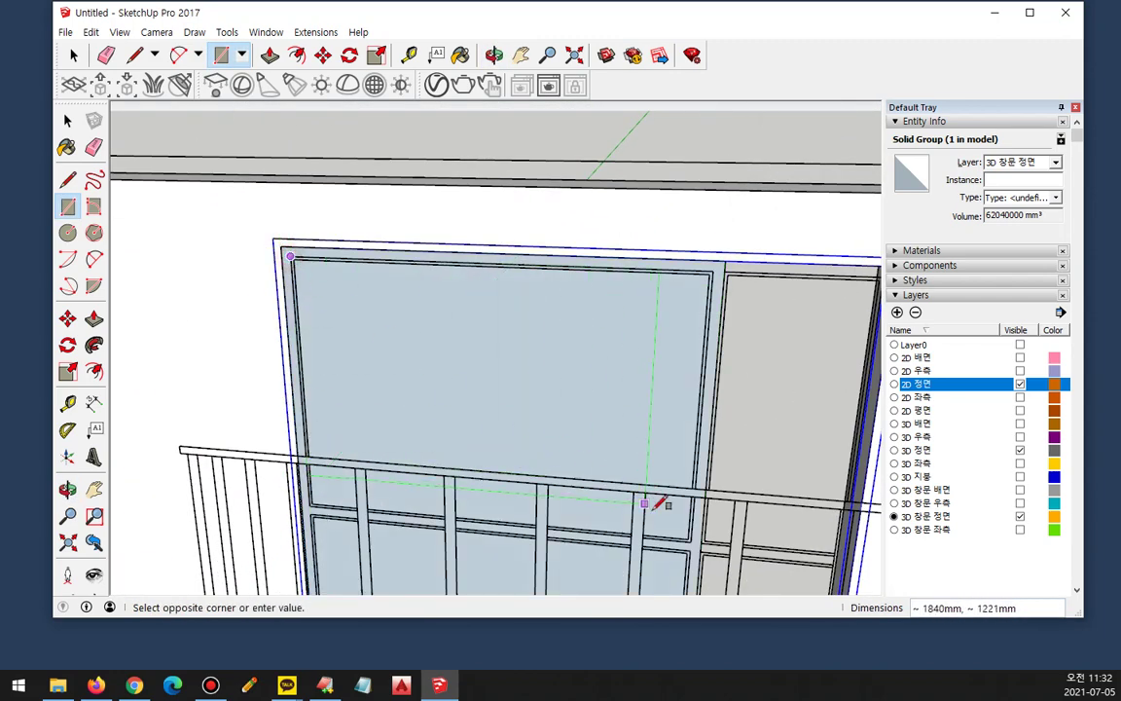
click(690, 541)
click(696, 542)
middle_drag(487, 523, 482, 263)
scroll(394, 315, up, 3)
click(394, 315)
Step: Delete the lower and upper pane faces inside the wider sash
key(space)
click(425, 253)
key(Delete)
click(412, 117)
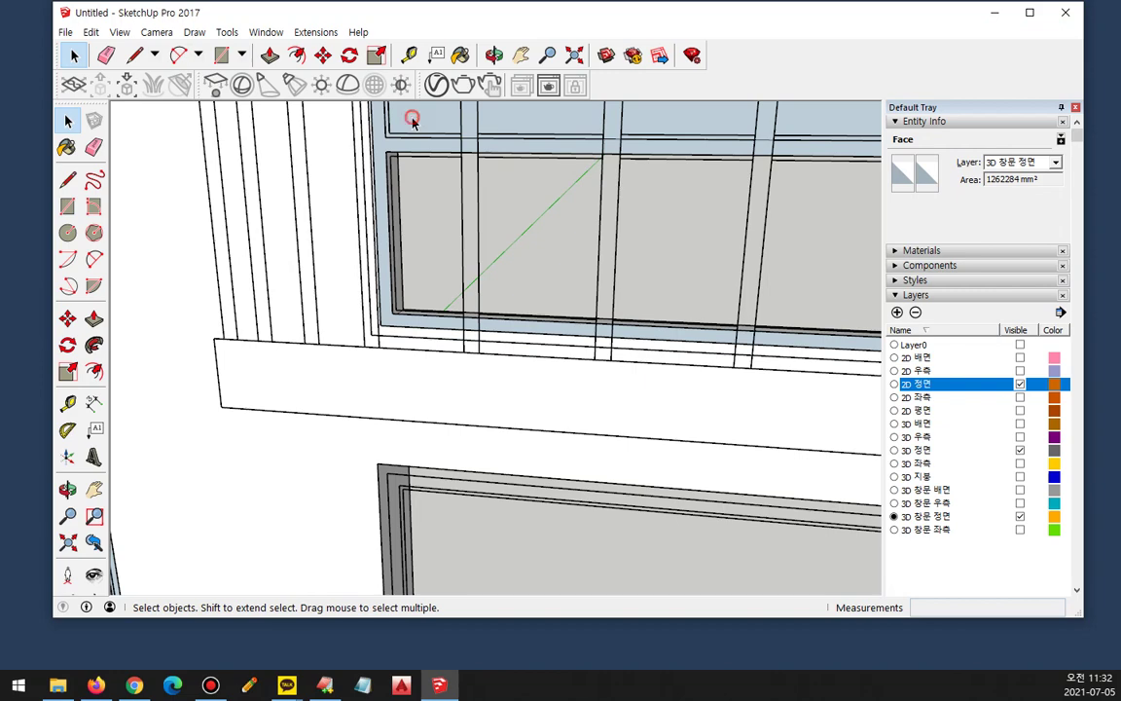
key(Delete)
Step: Push the wider sash's frame face to give the sash its thickness
scroll(421, 315, up, 3)
key(p)
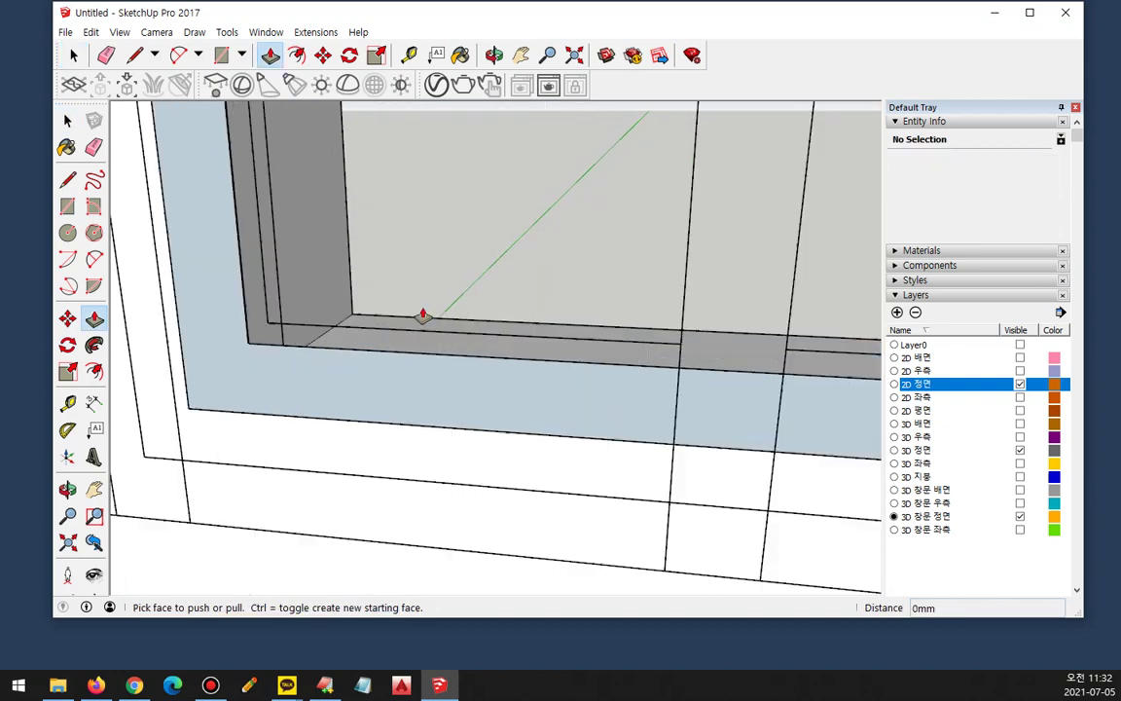
click(376, 367)
click(389, 348)
key(space)
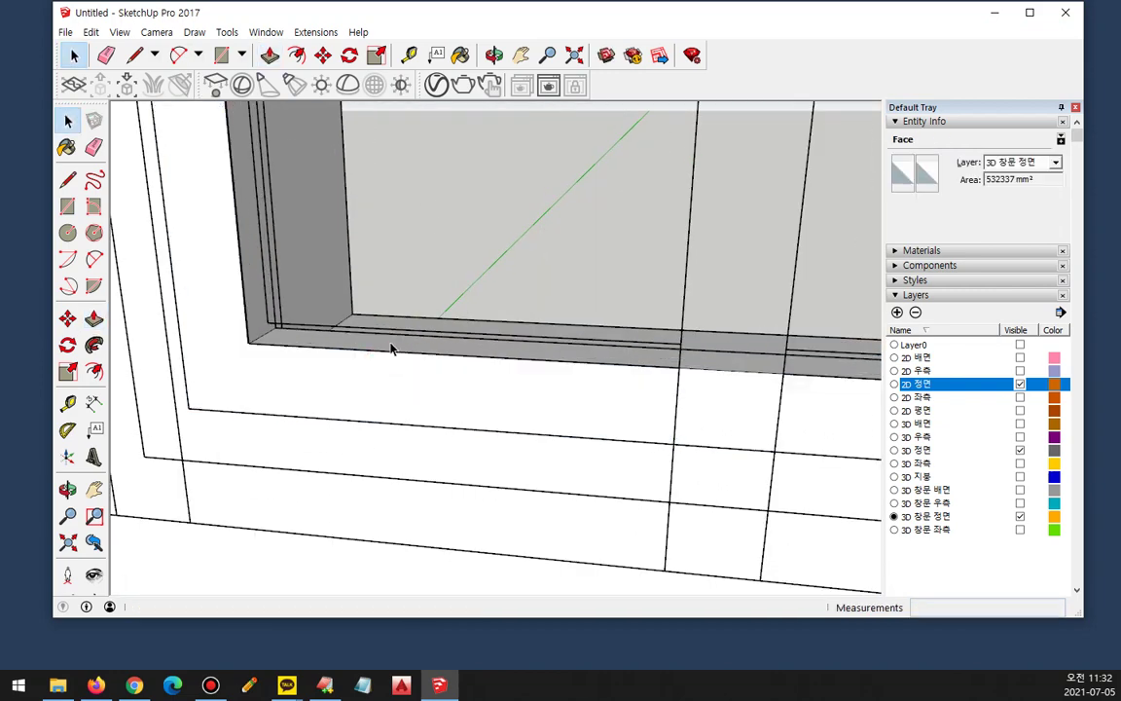
Step: Select all connected geometry of the wider sash frame and make it a group
click(365, 369)
right_click(365, 370)
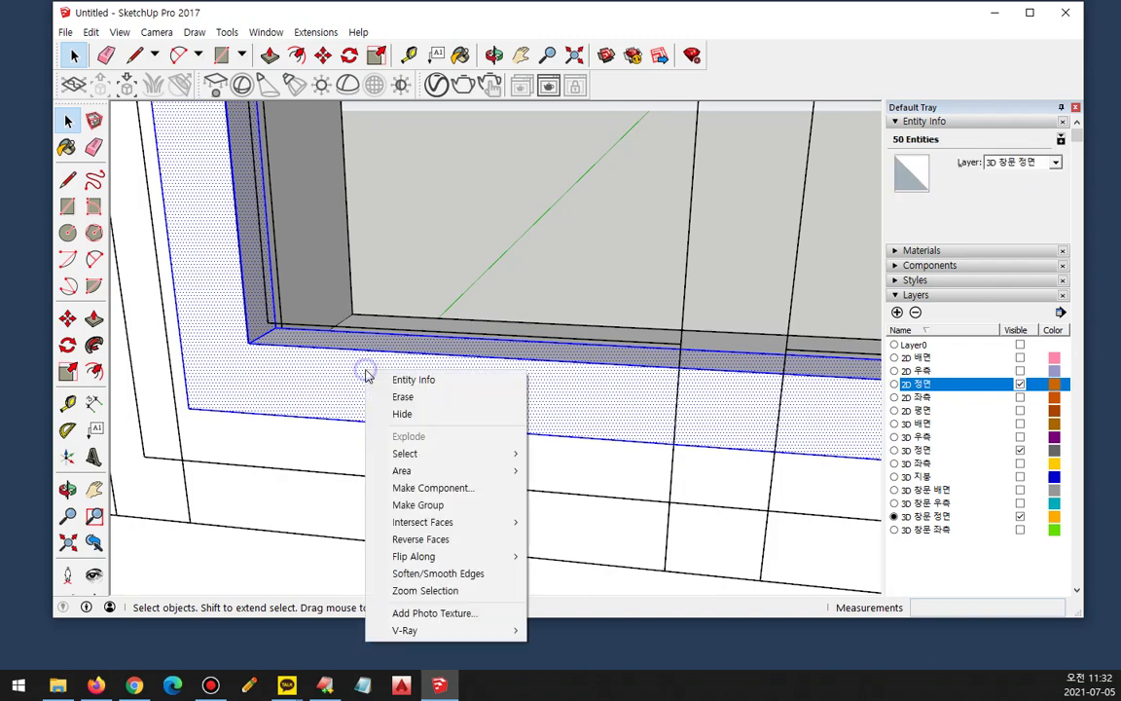
click(413, 379)
scroll(370, 375, down, 3)
scroll(416, 291, down, 7)
shift+middle_drag(482, 245, 405, 305)
scroll(496, 329, up, 2)
Step: Draw glass rectangles filling the lower and upper pane openings of the wider sash
key(r)
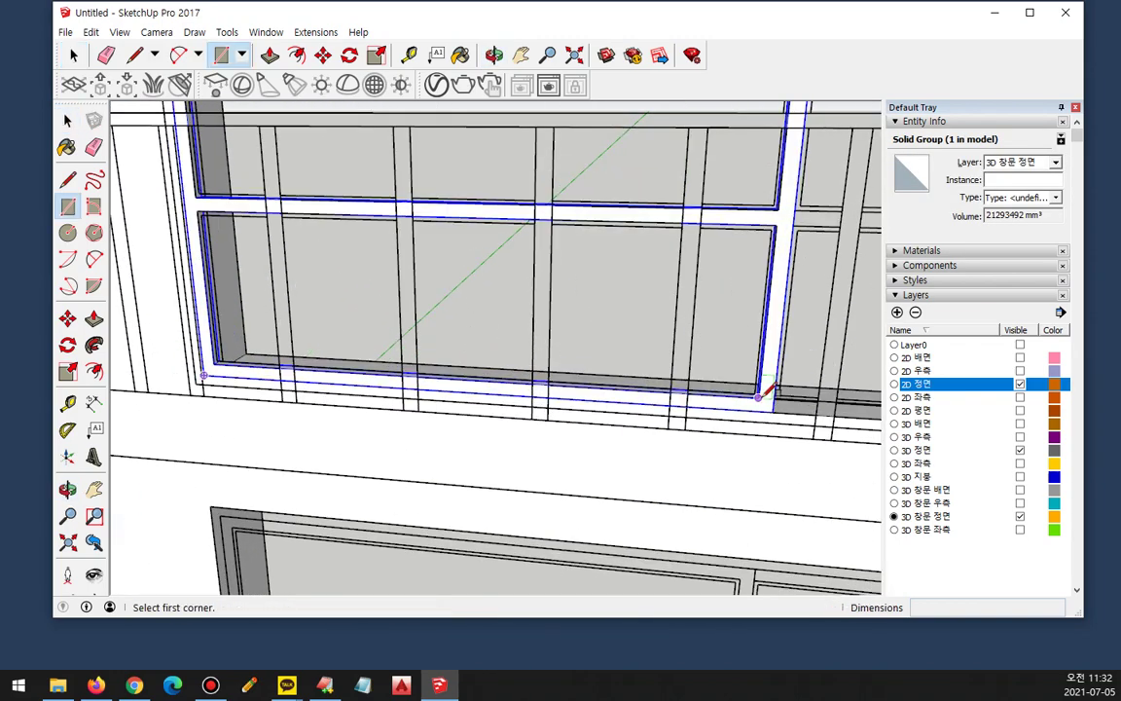
click(758, 396)
click(199, 208)
middle_drag(328, 180, 665, 419)
click(676, 431)
middle_drag(475, 288, 467, 312)
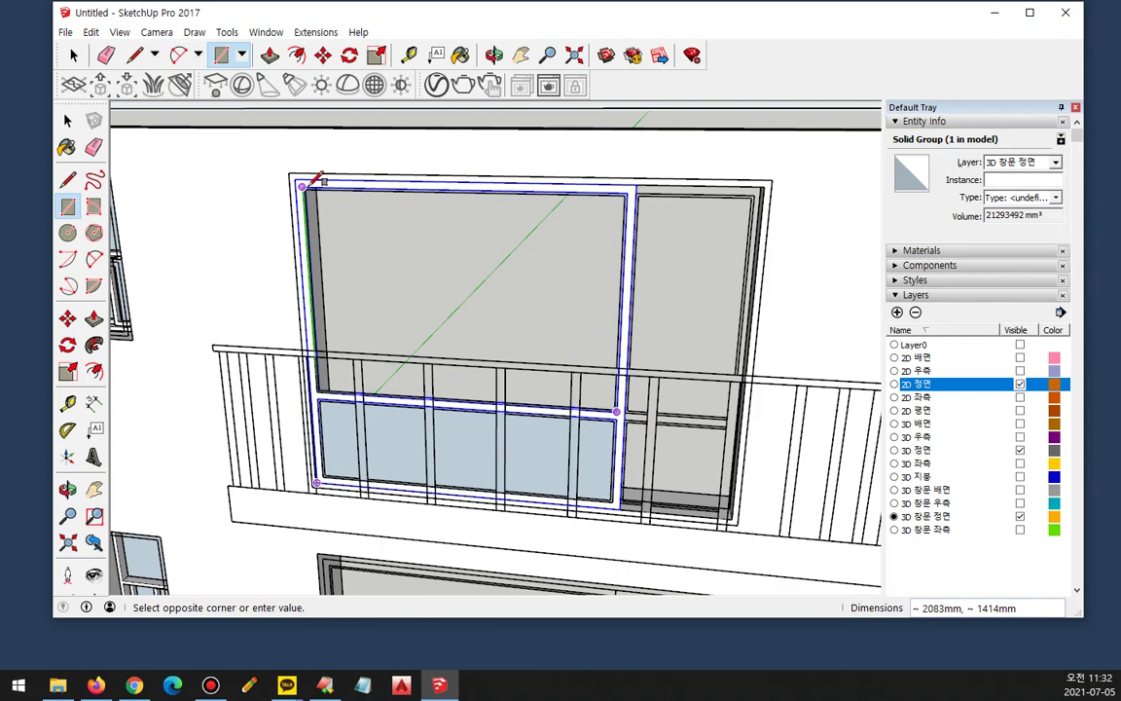
scroll(311, 176, up, 3)
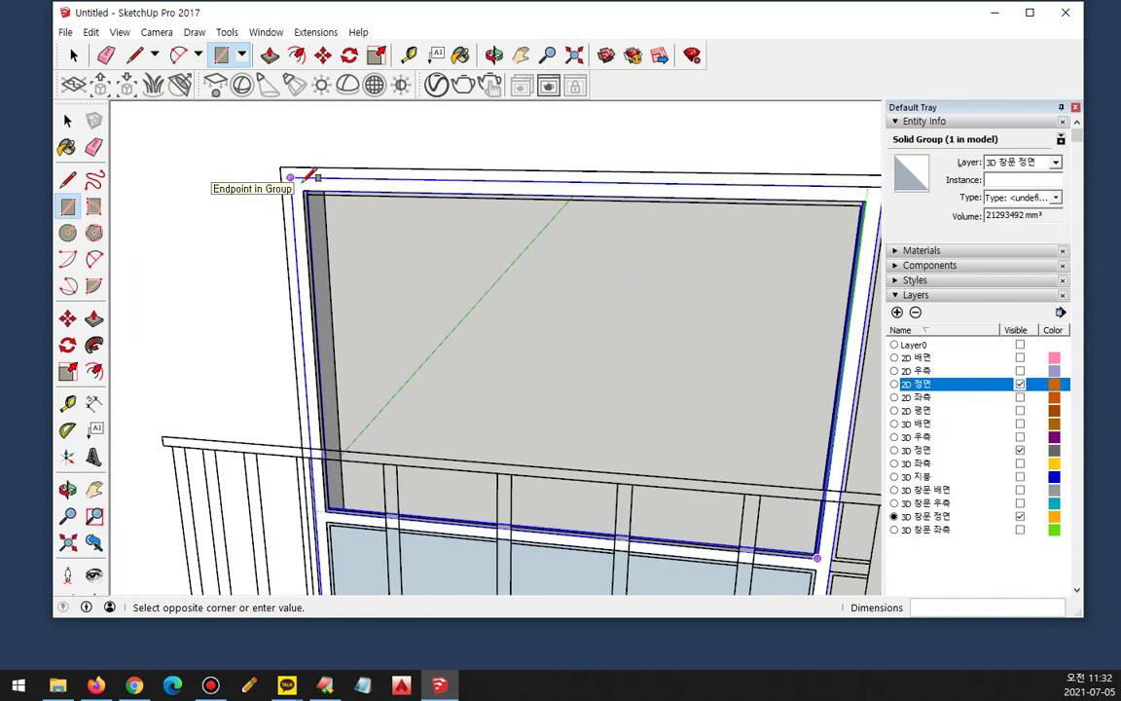
click(304, 192)
Step: Select the wider sash's upper and lower glass faces with their edges and make them one group
scroll(420, 250, down, 4)
key(space)
click(516, 361)
double_click(517, 329)
shift+double_click(524, 469)
right_click(505, 475)
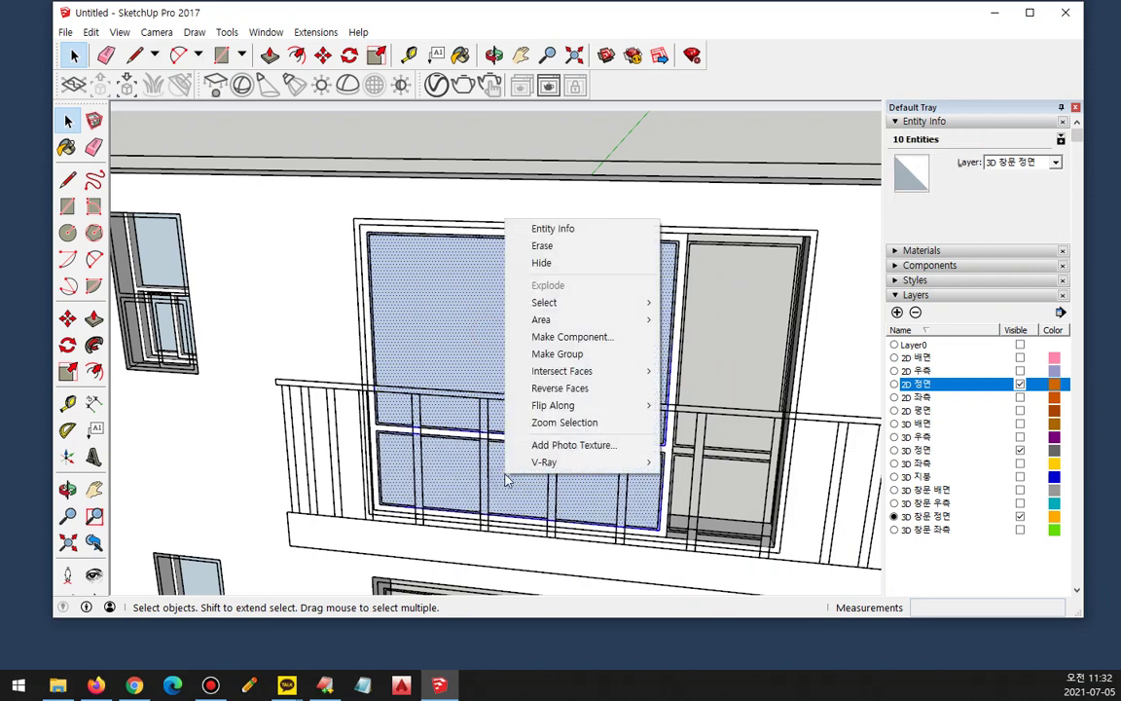
click(557, 353)
Step: Move the wider sash's glass group 40 mm back into the frame's depth
scroll(376, 242, up, 3)
middle_drag(417, 328, 370, 350)
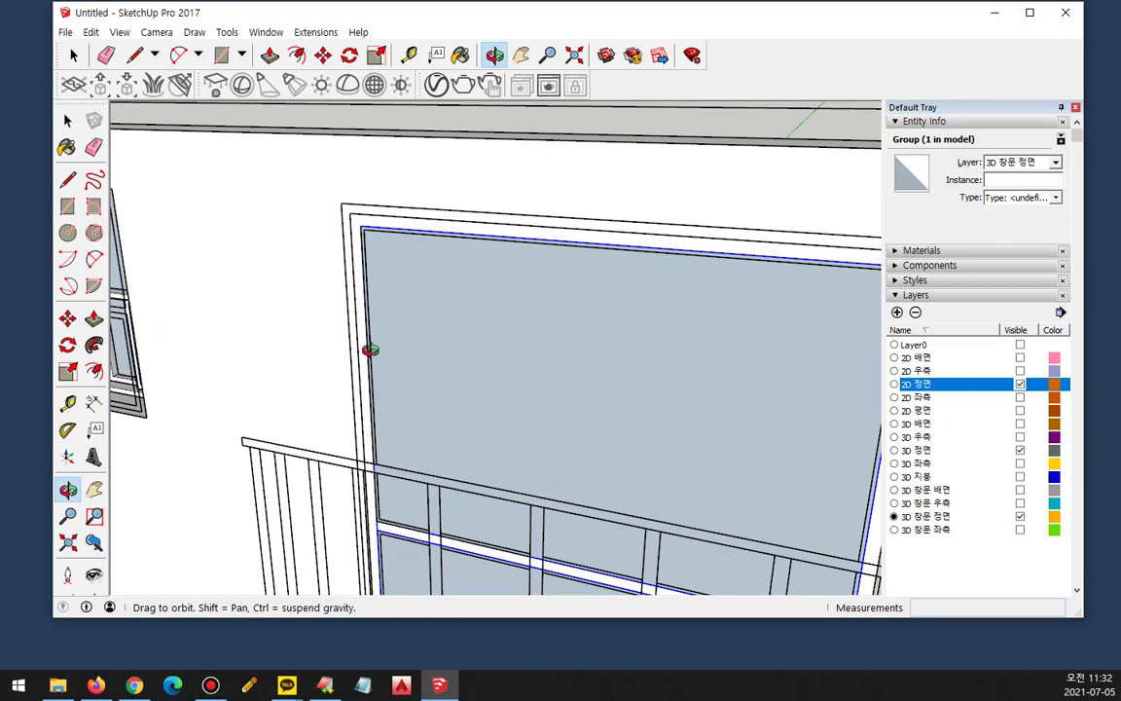
scroll(346, 457, up, 6)
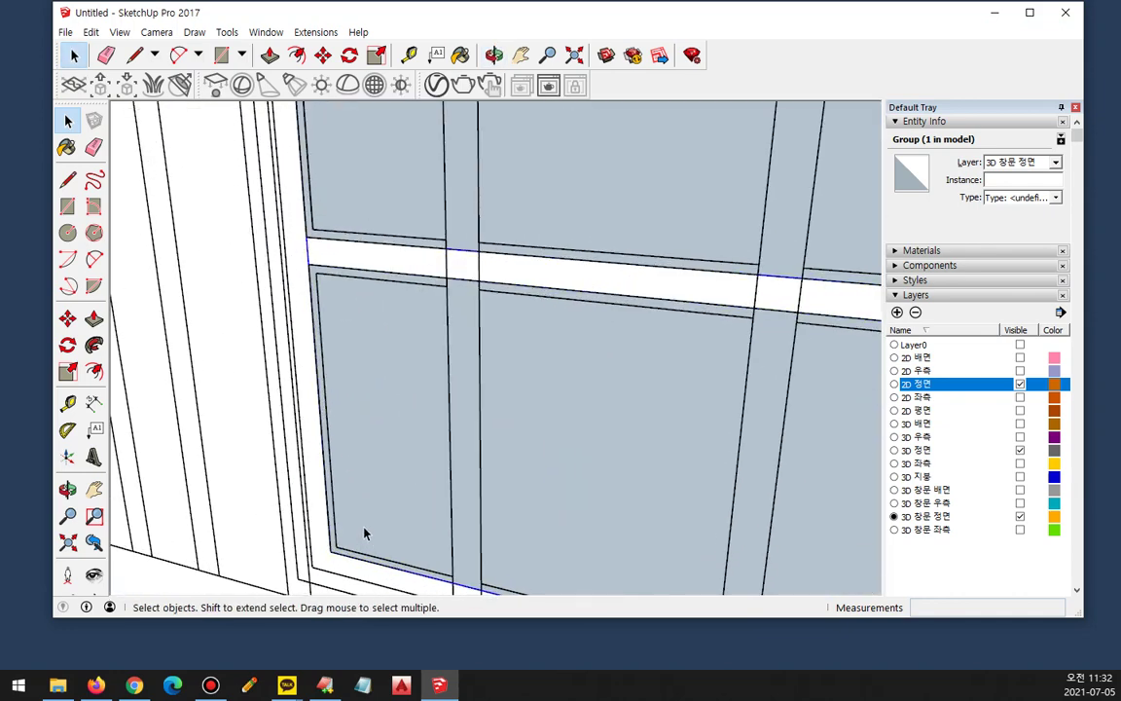
shift+middle_drag(368, 539, 345, 483)
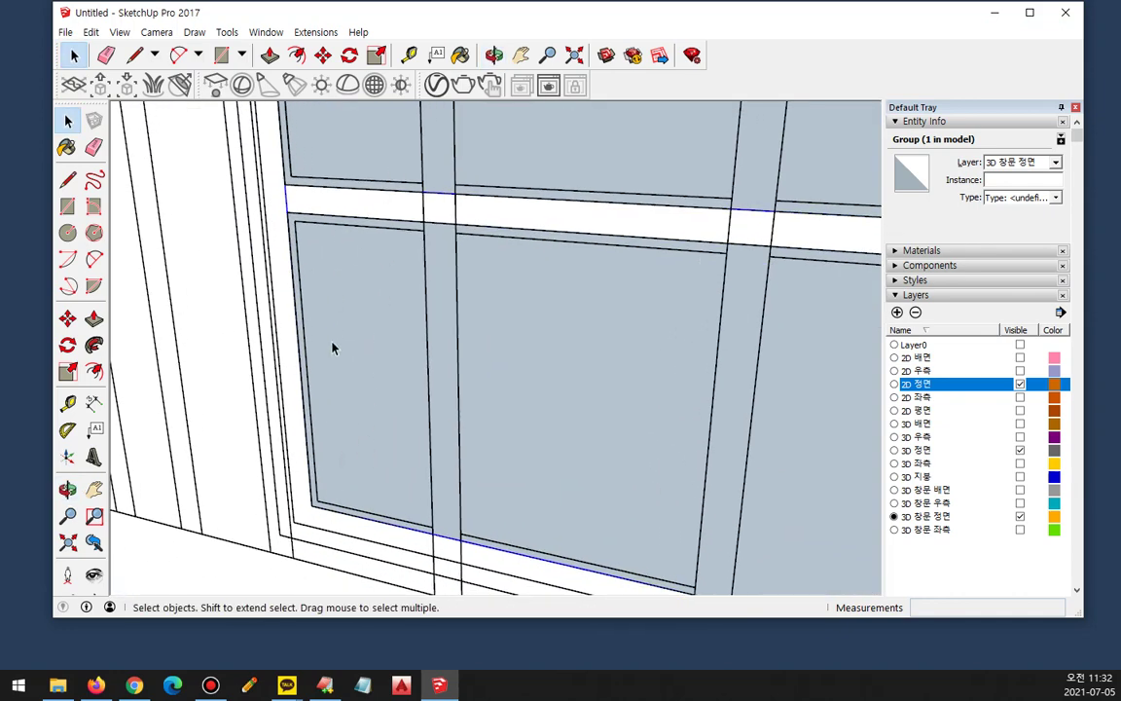
key(m)
click(311, 509)
mouse_move(363, 476)
middle_down()
mouse_move(320, 533)
mouse_move(354, 490)
middle_up()
scroll(353, 490, up, 5)
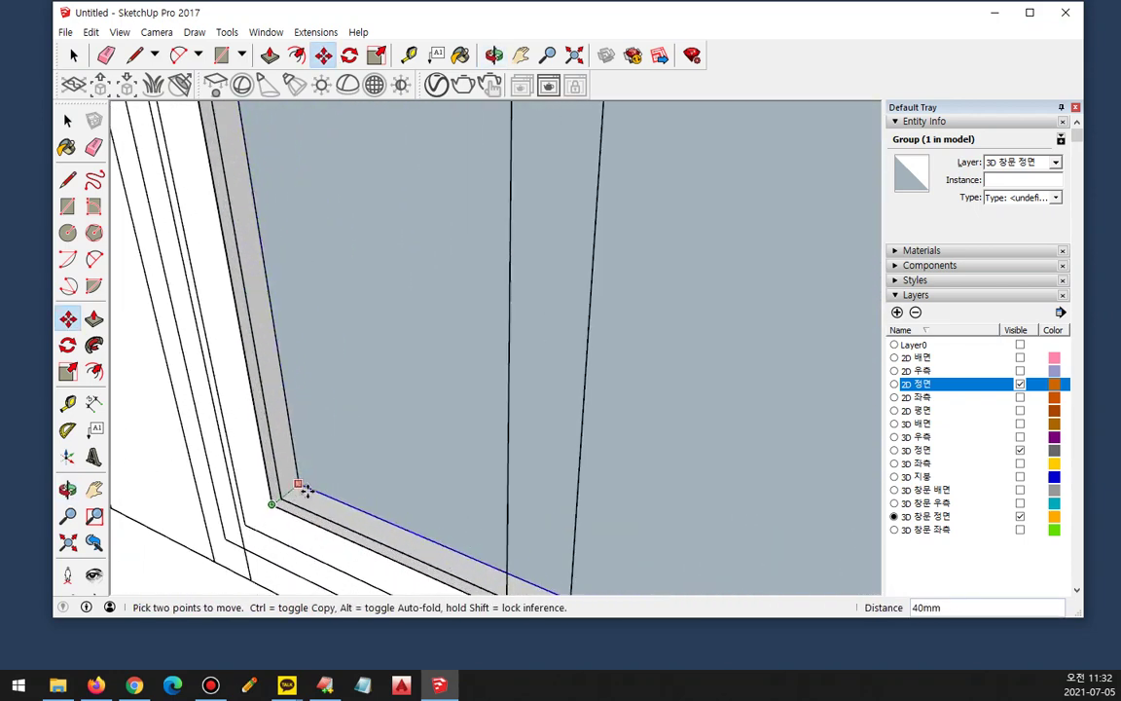
Step: Group the wider sash's frame together with its glass
key(space)
ctrl+click(225, 432)
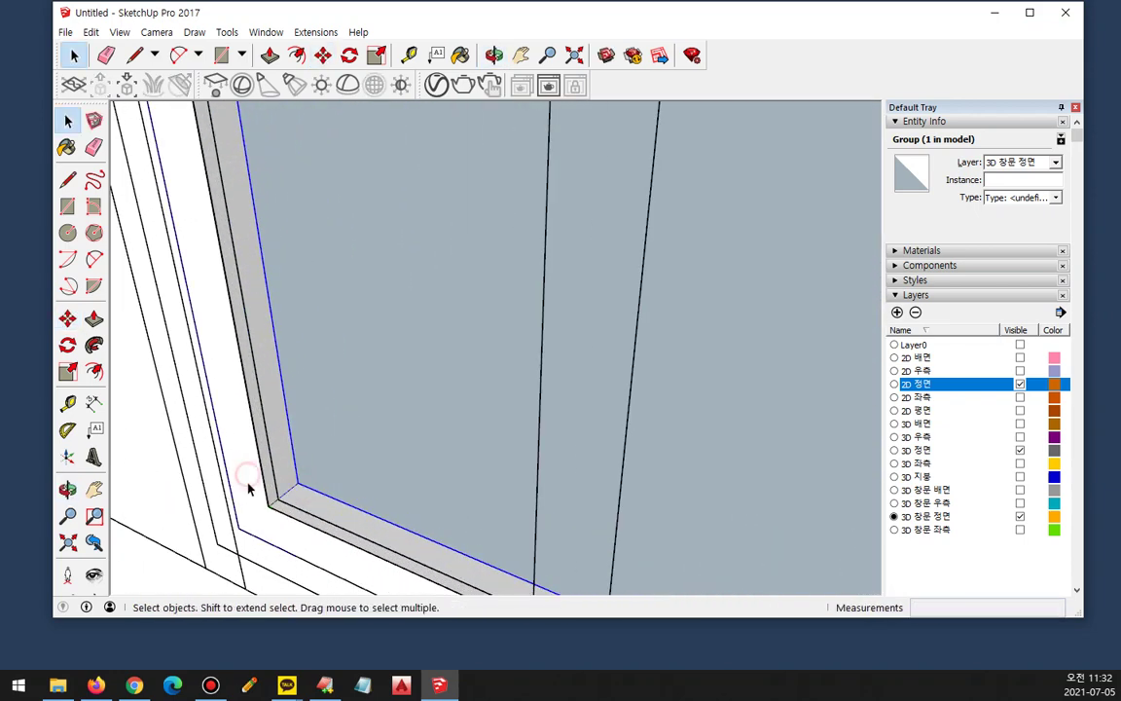
right_click(248, 486)
key(g)
scroll(248, 488, down, 8)
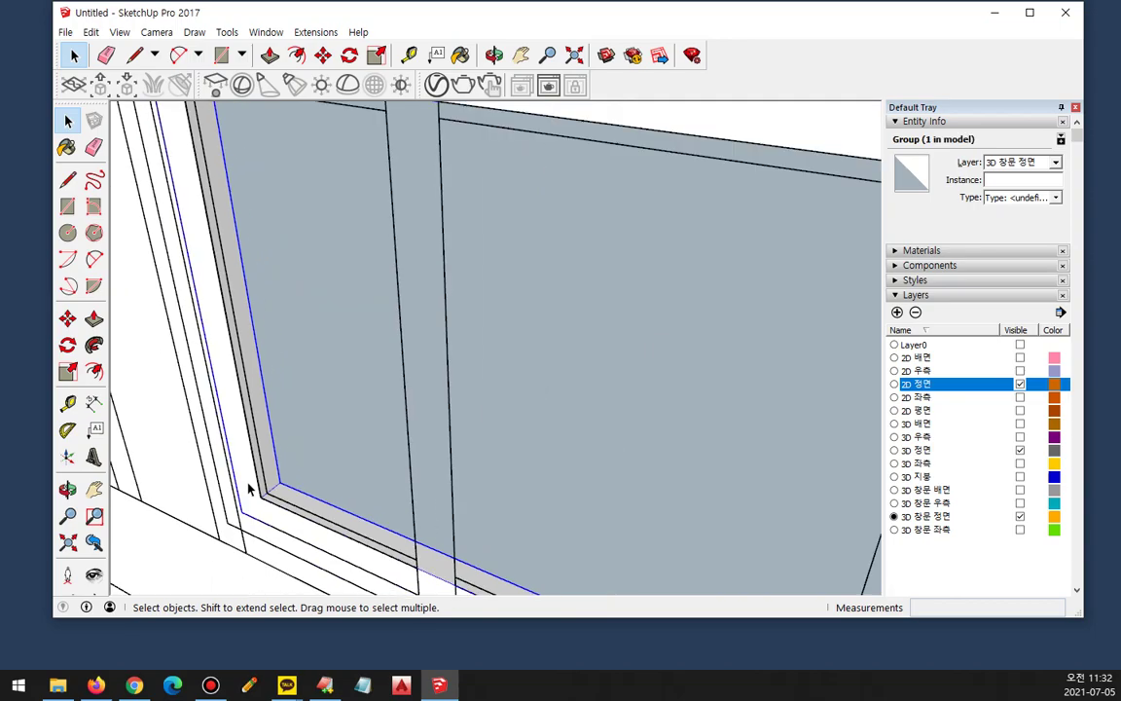
Step: Draw a short guide line below the wider sash's inner corner and the narrower sash's outline rectangle from its end
middle_drag(590, 521, 548, 477)
scroll(548, 477, up, 2)
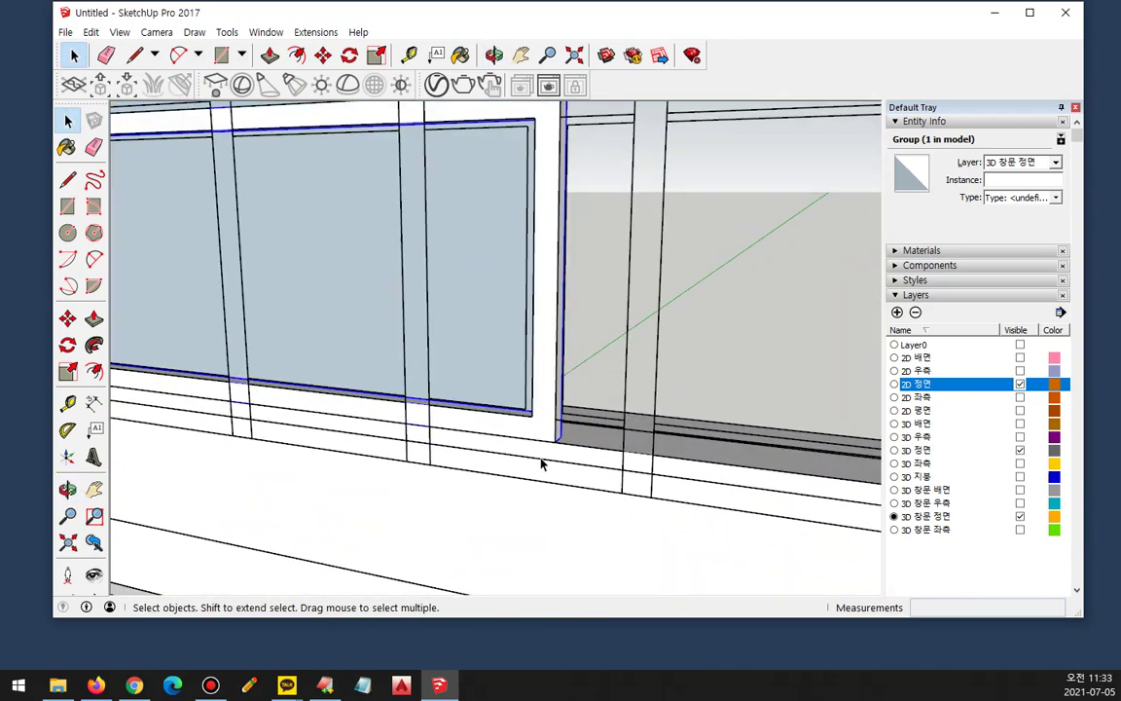
key(l)
click(531, 414)
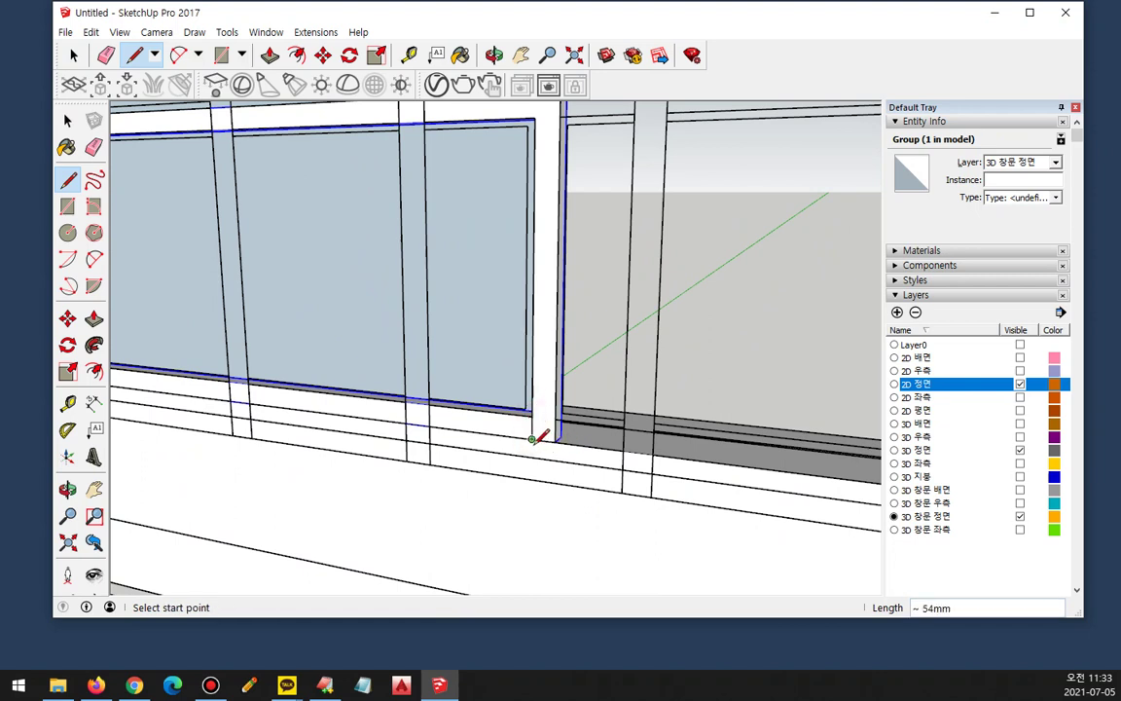
key(r)
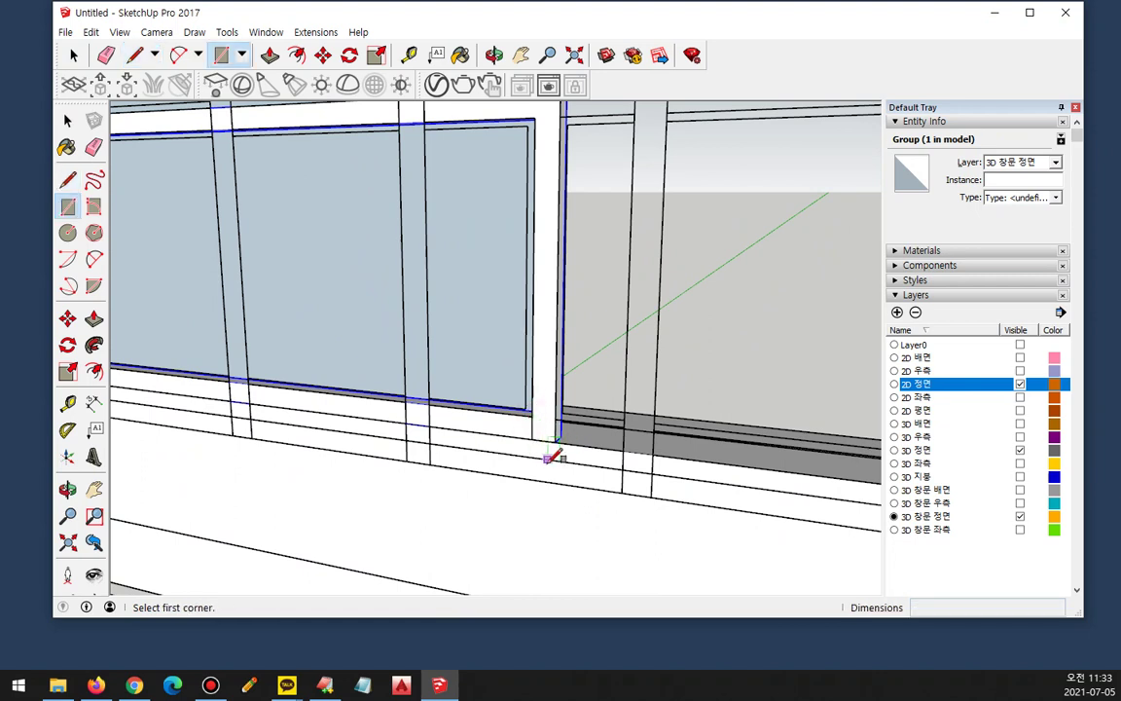
click(531, 437)
scroll(640, 355, down, 5)
scroll(663, 336, up, 5)
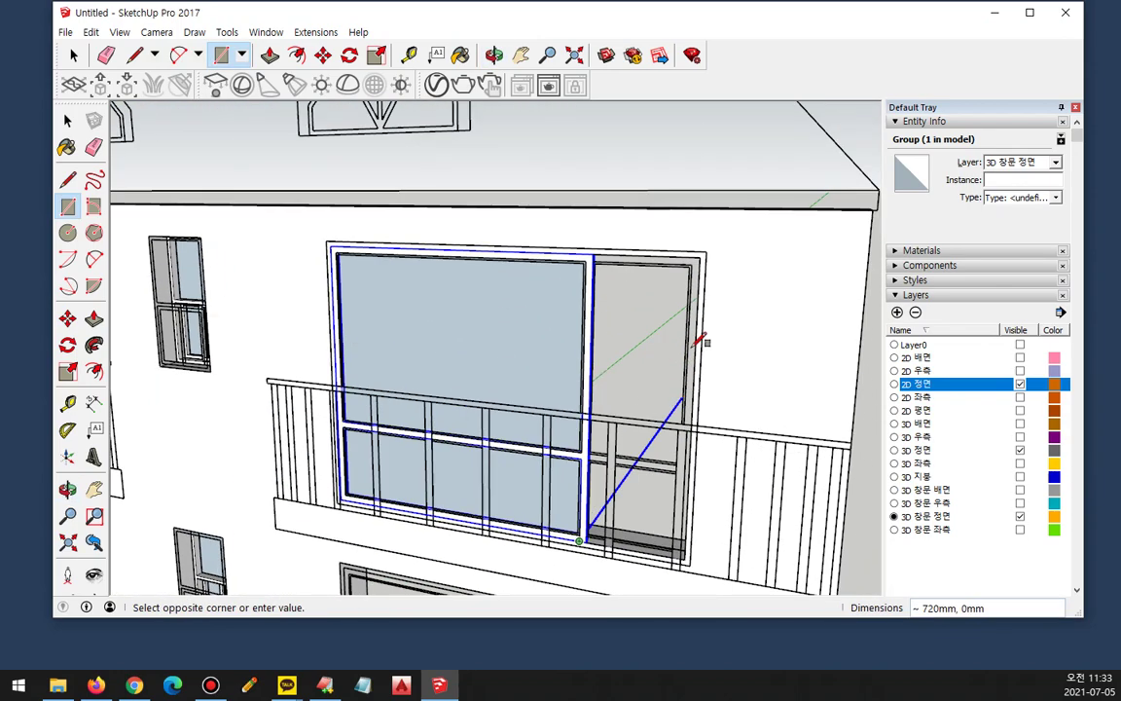
click(698, 261)
Step: Draw rectangles for the narrower sash's upper and lower panes over the elevation lines
scroll(697, 260, up, 3)
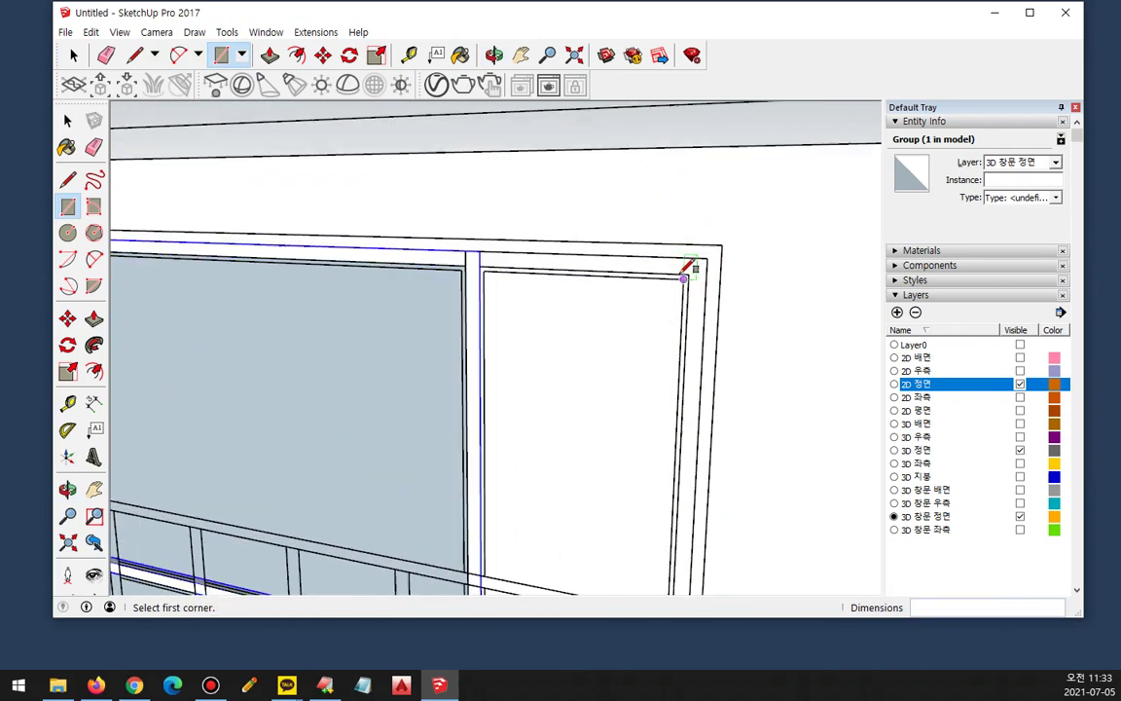
click(690, 275)
scroll(611, 430, down, 3)
scroll(469, 399, up, 5)
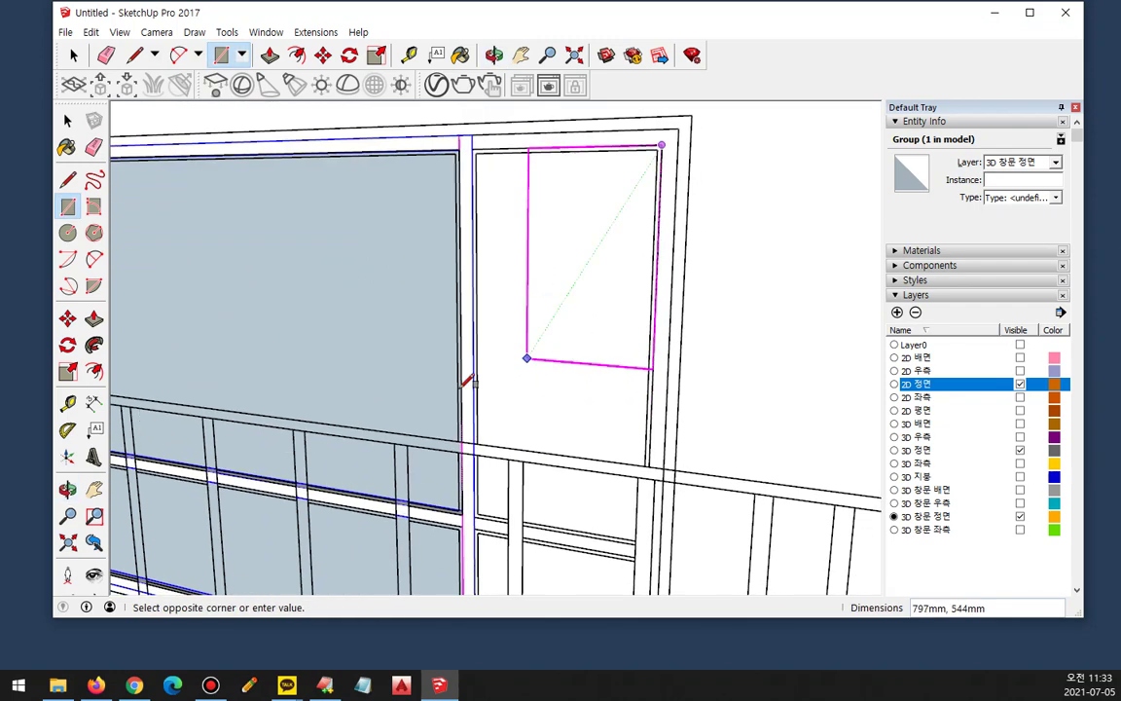
click(516, 574)
middle_drag(518, 573, 418, 263)
click(402, 239)
click(657, 495)
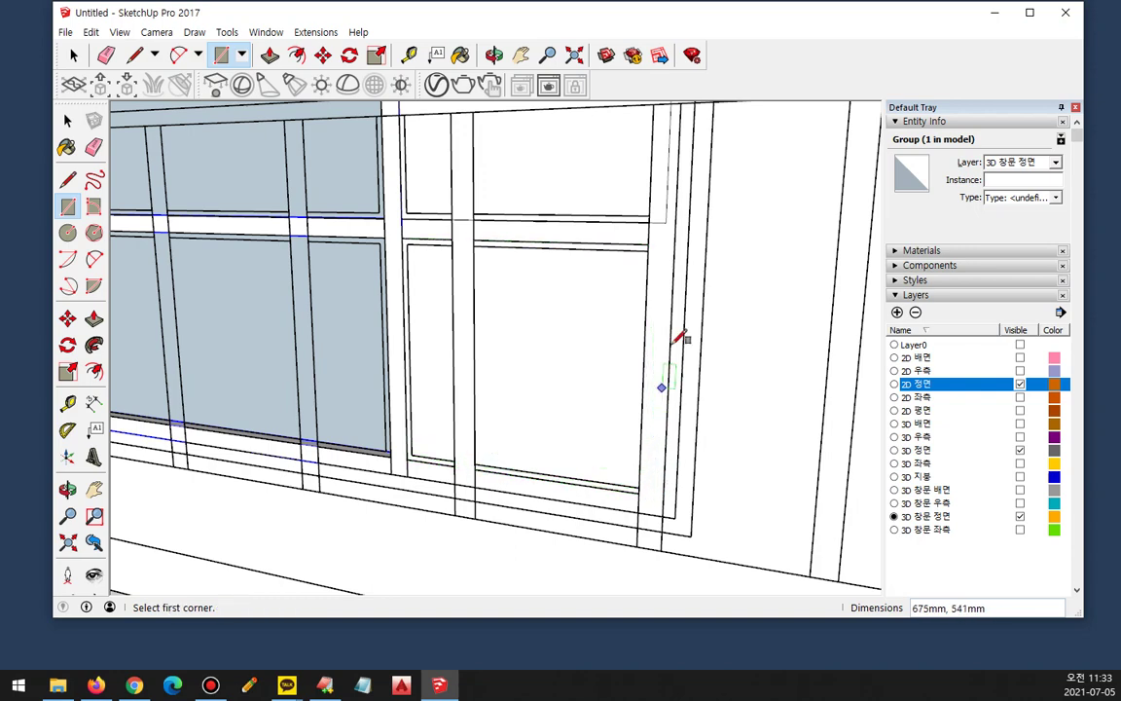
Step: Add missing edges around the narrower sash's lower pane and delete the stray edge pieces beside and below it
key(l)
click(665, 221)
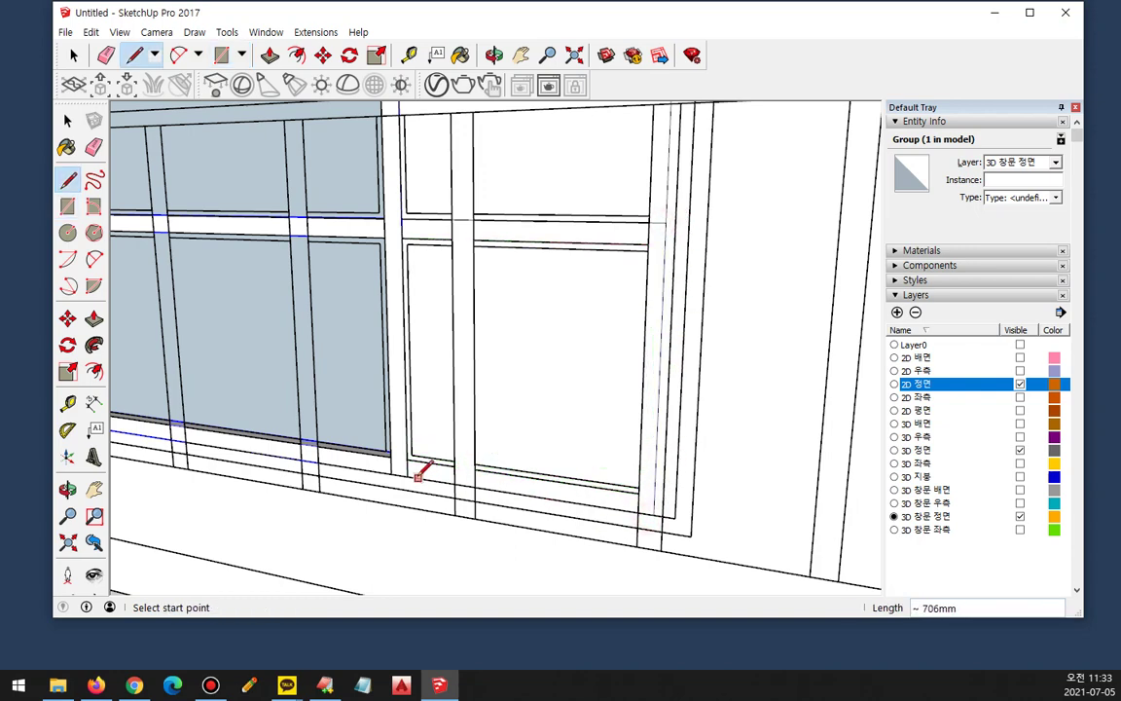
key(space)
click(654, 508)
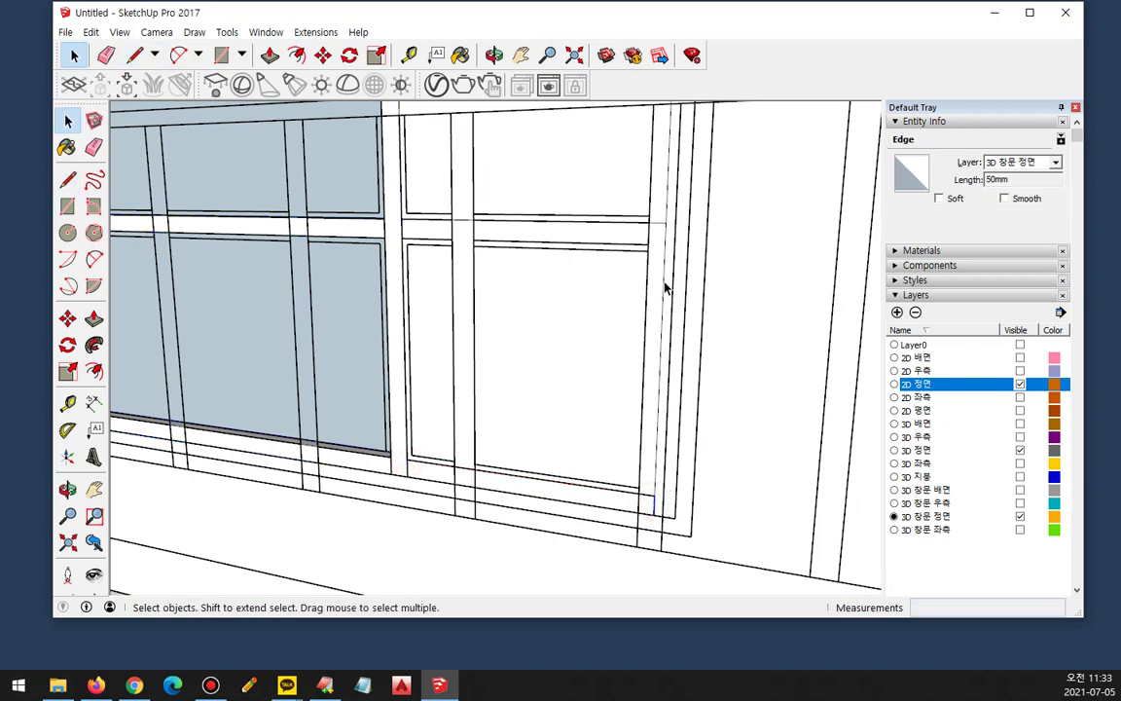
click(669, 232)
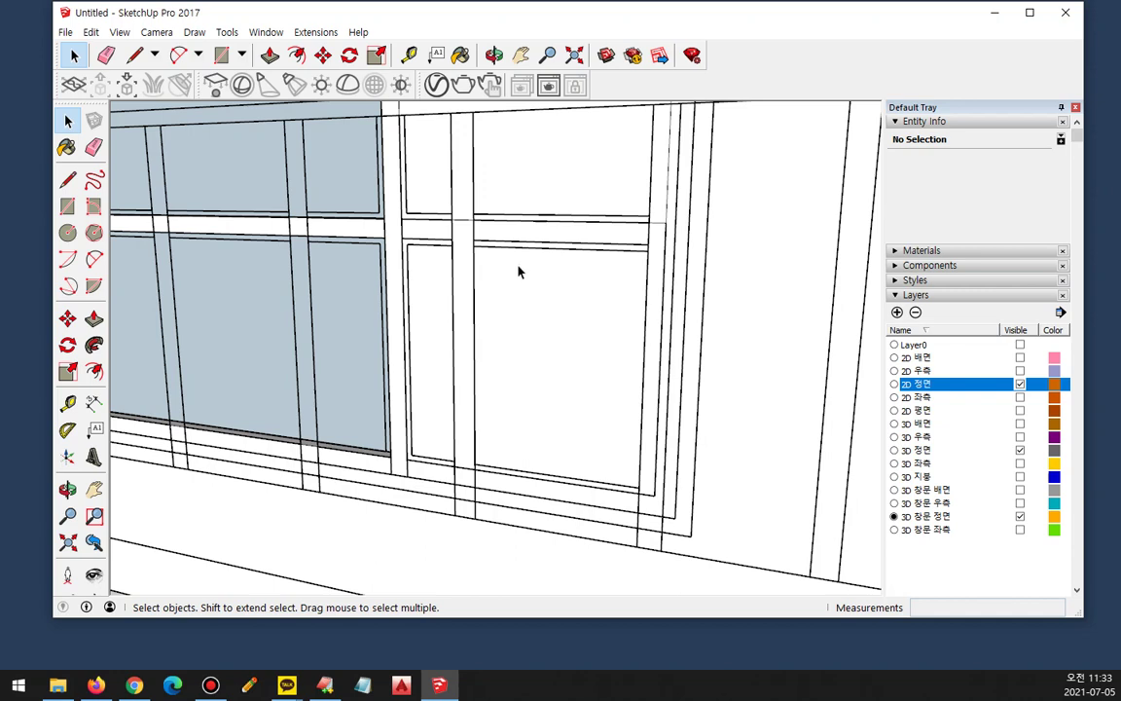
key(l)
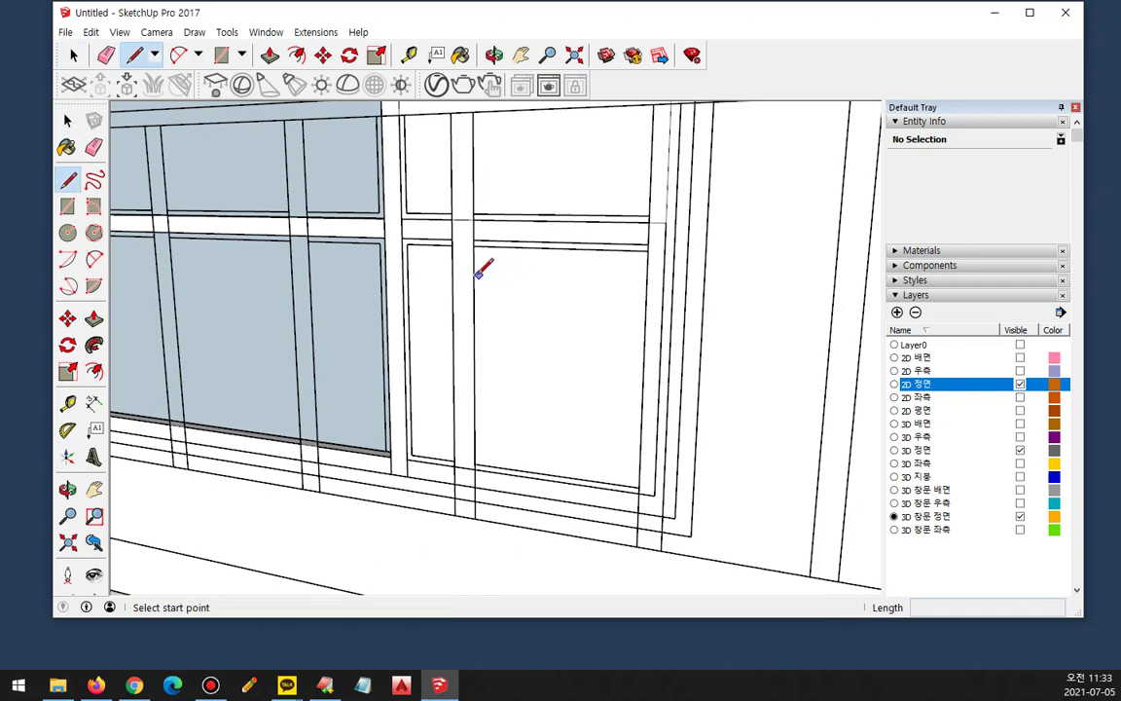
click(401, 237)
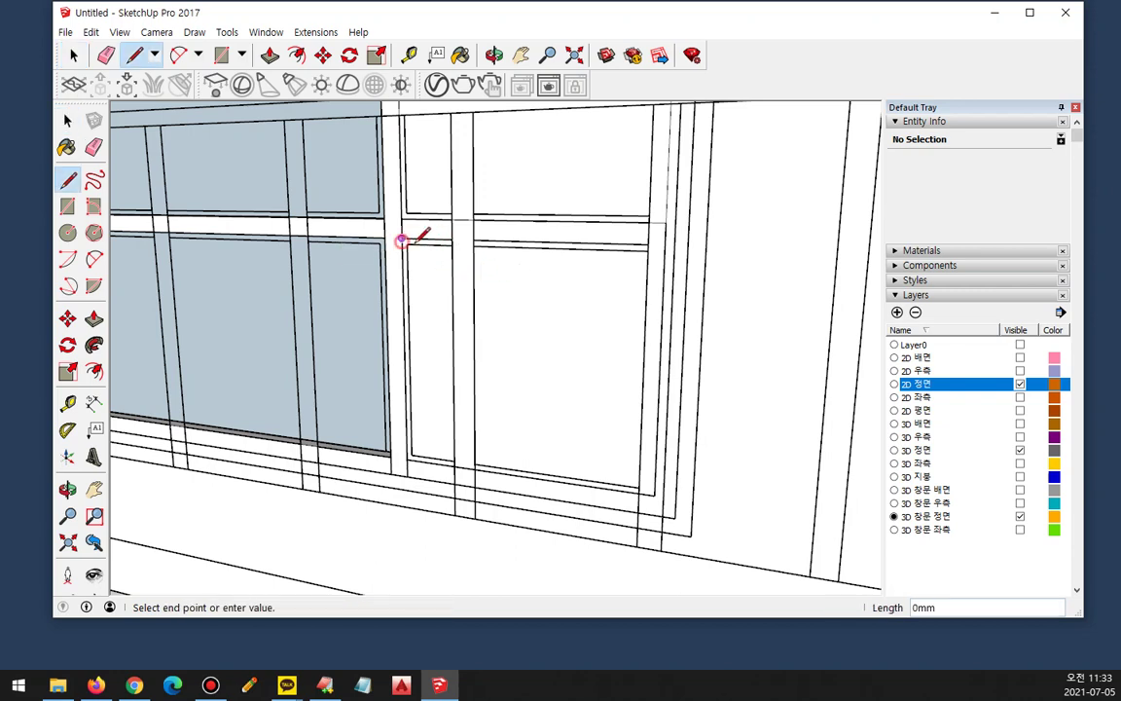
key(space)
click(667, 241)
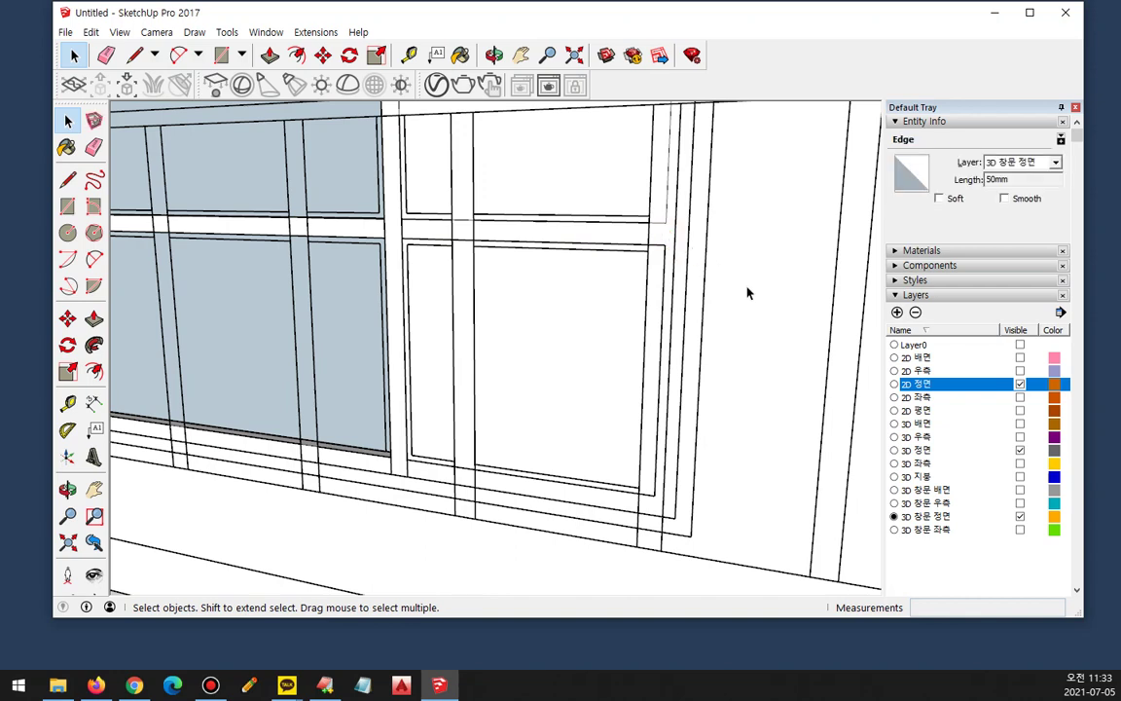
Step: Redraw the narrower sash's lower pane rectangle so it forms a separate face
click(625, 306)
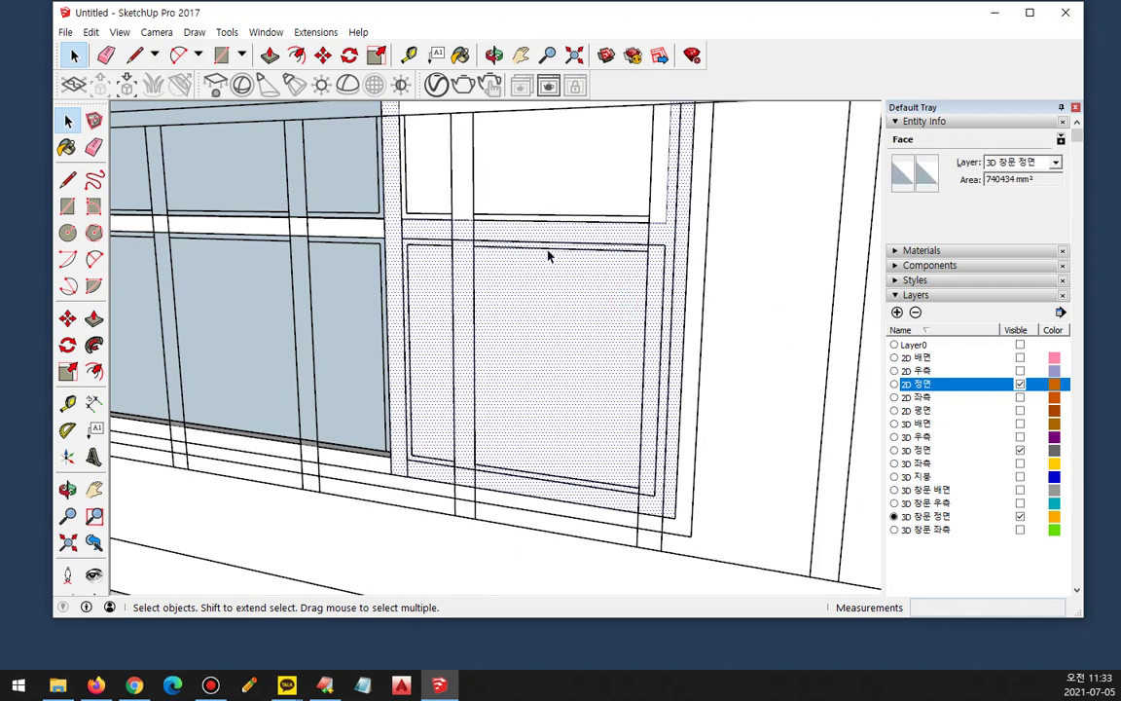
scroll(449, 227, up, 2)
click(782, 281)
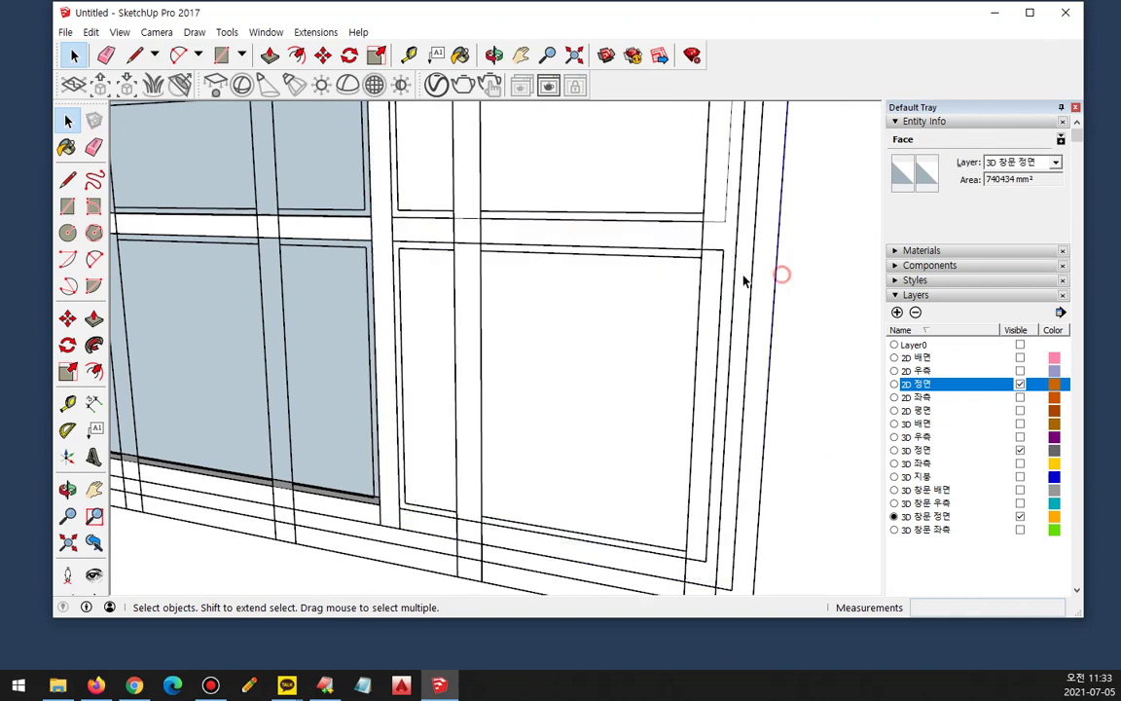
key(r)
click(723, 250)
click(402, 505)
Step: Delete the lower and upper pane faces inside the narrower sash
key(space)
click(540, 389)
click(563, 187)
click(398, 258)
Step: Push the narrower sash's frame face to give the sash its thickness
middle_drag(563, 316, 543, 410)
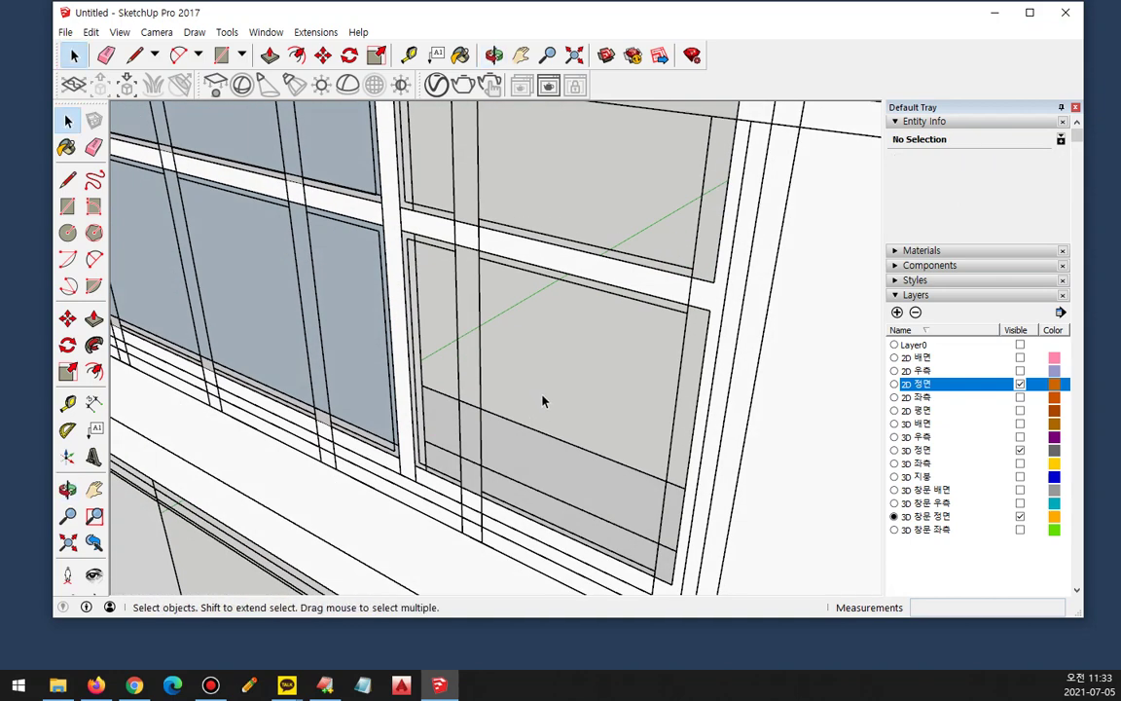
key(p)
click(574, 256)
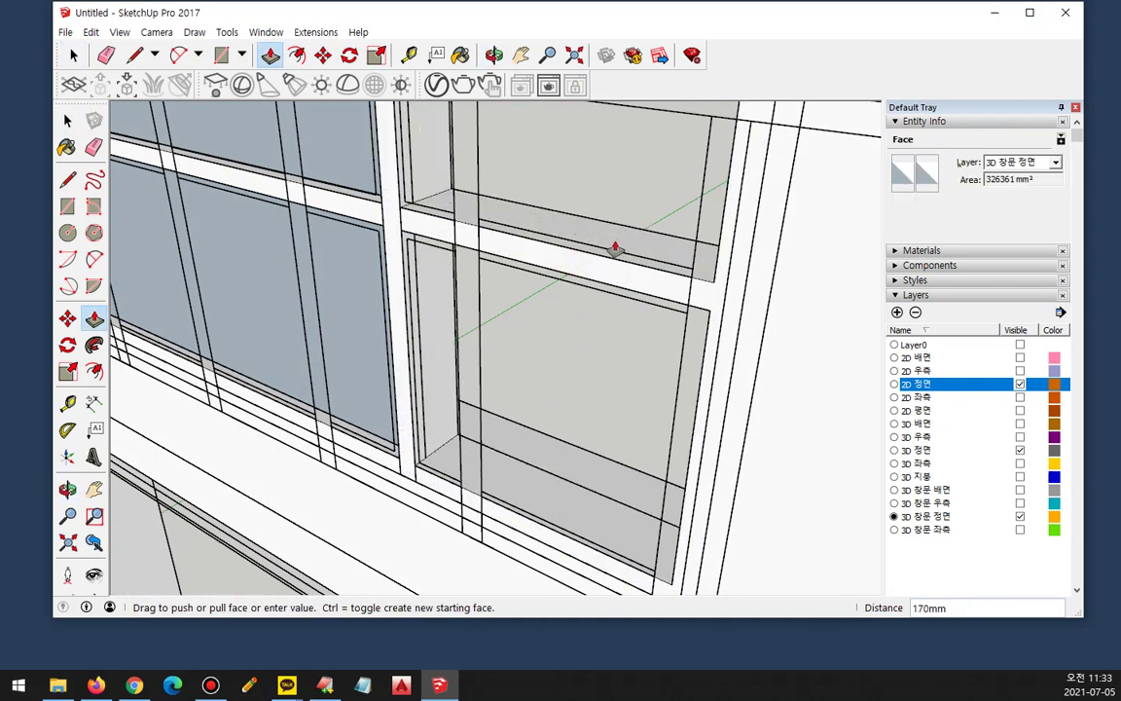
key(Return)
Step: Select all connected geometry of the narrower sash frame and make it a group
key(space)
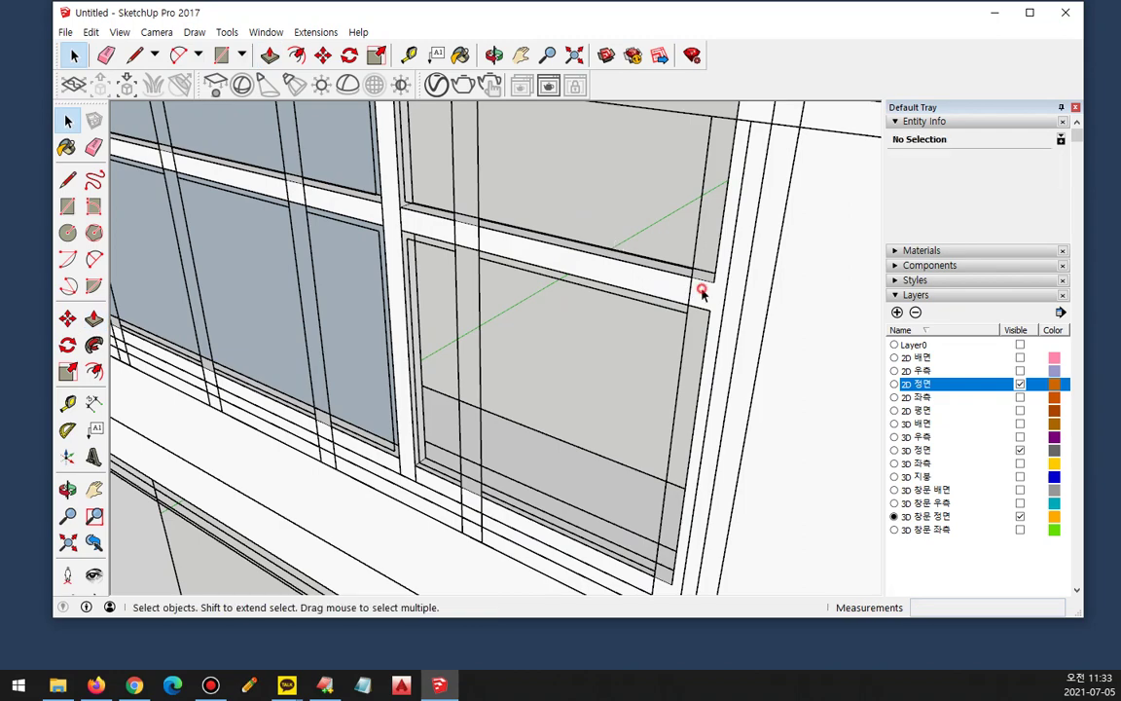
click(700, 292)
right_click(702, 293)
click(700, 295)
middle_drag(701, 295, 562, 418)
scroll(562, 418, down, 3)
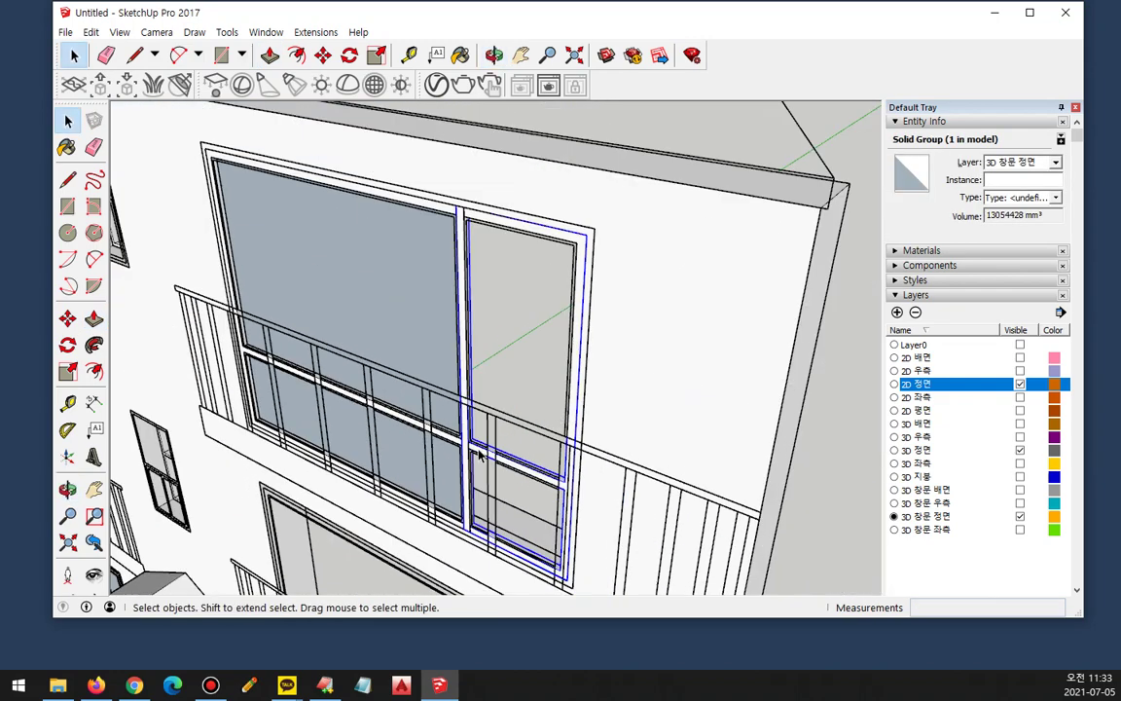
Step: Draw a glass rectangle filling the narrower sash's upper pane opening
key(r)
scroll(463, 428, up, 6)
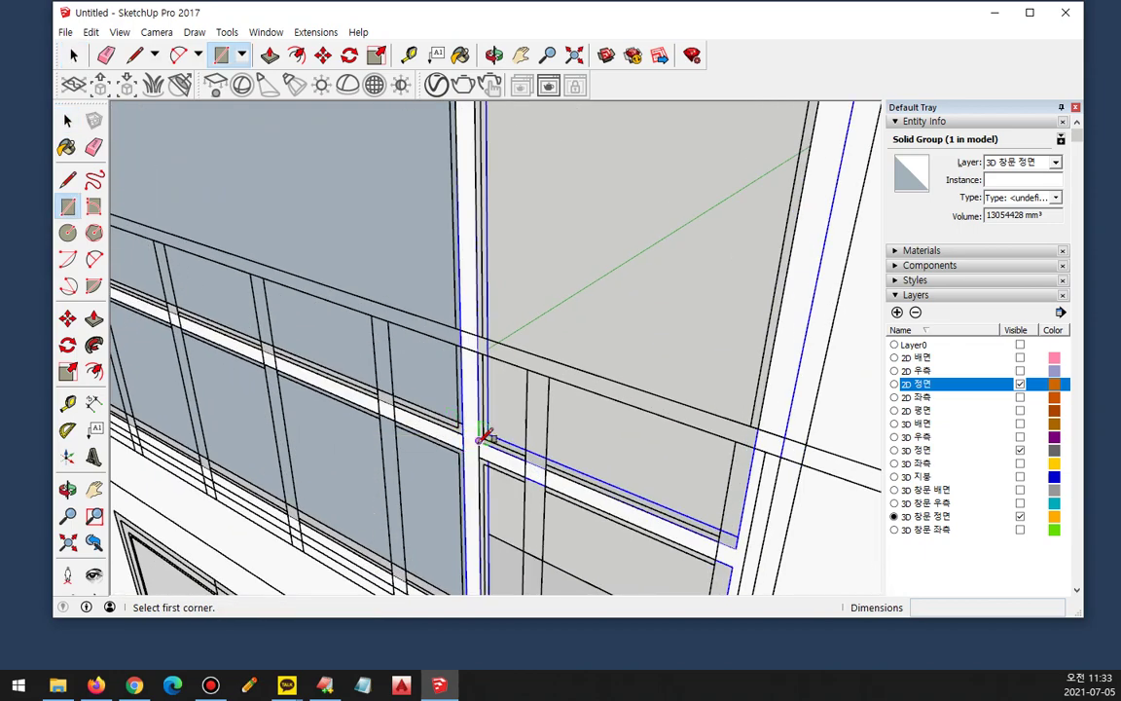
click(483, 436)
scroll(615, 320, down, 3)
middle_drag(615, 320, 610, 328)
scroll(648, 220, up, 4)
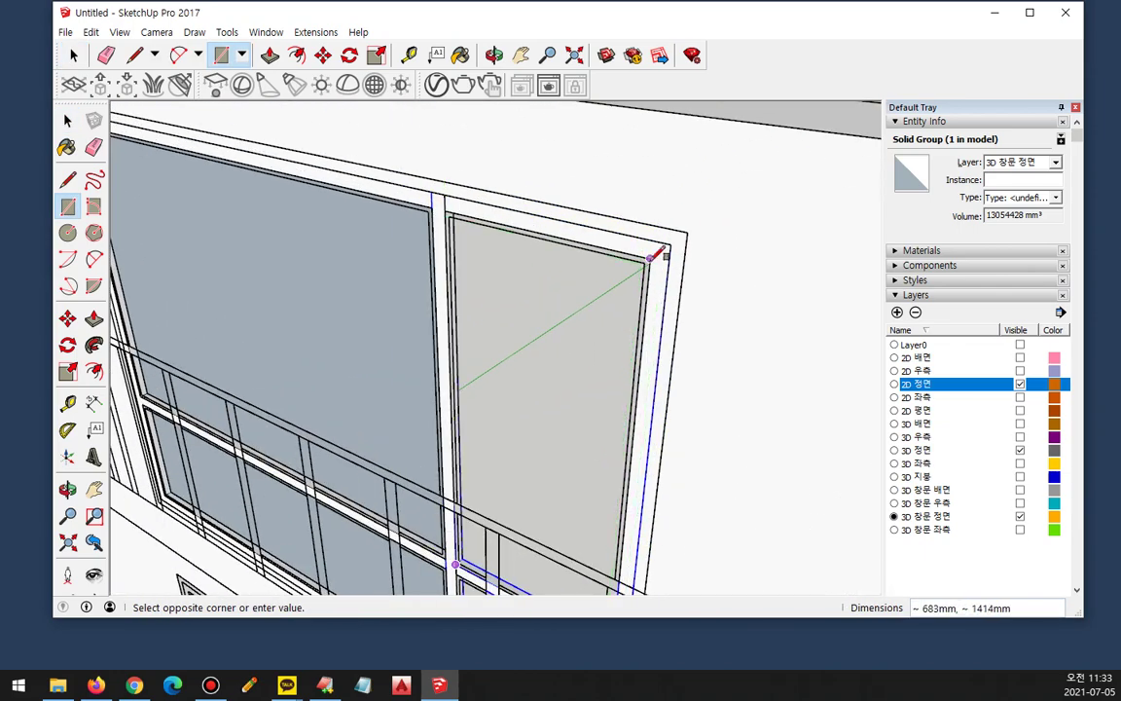
click(649, 259)
Step: Draw a glass rectangle filling the narrower sash's lower pane opening
scroll(625, 329, down, 3)
middle_drag(622, 323, 598, 183)
scroll(530, 448, up, 4)
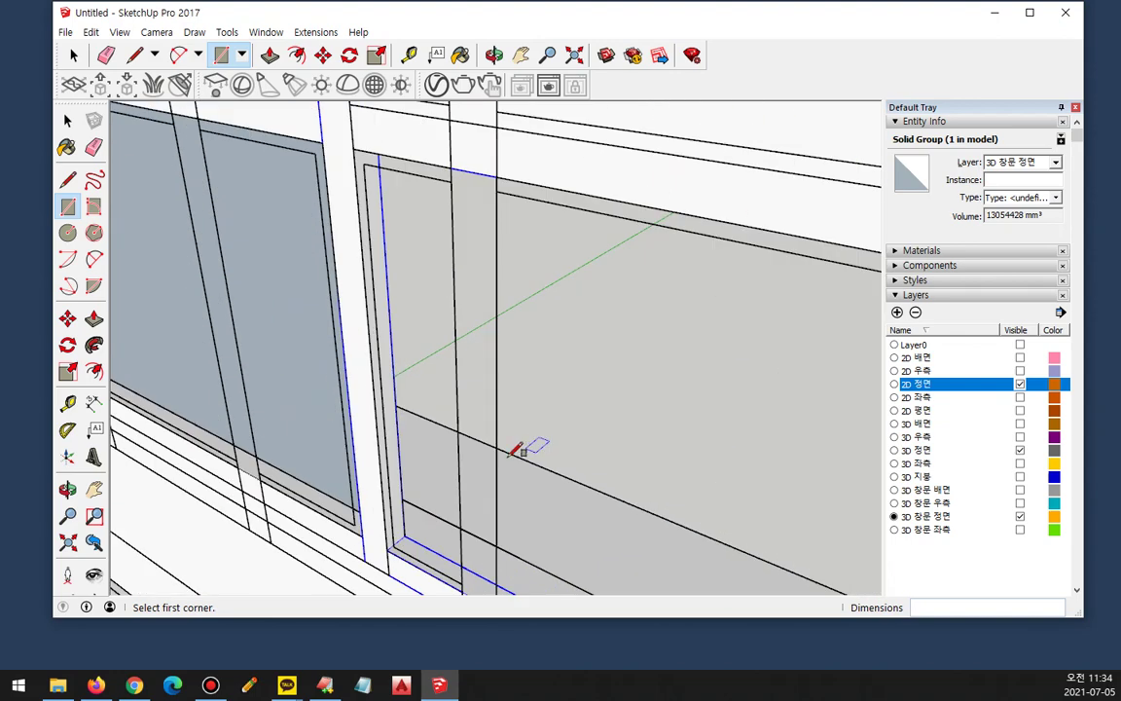
scroll(418, 501, up, 1)
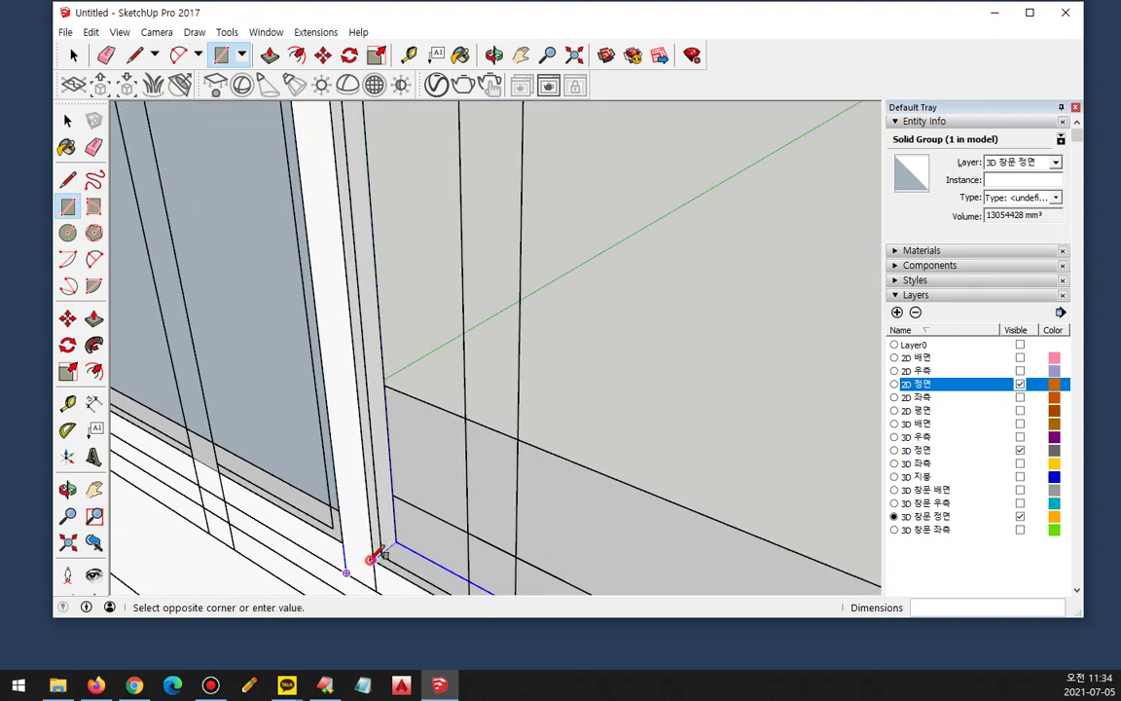
scroll(533, 405, down, 4)
middle_drag(608, 420, 677, 343)
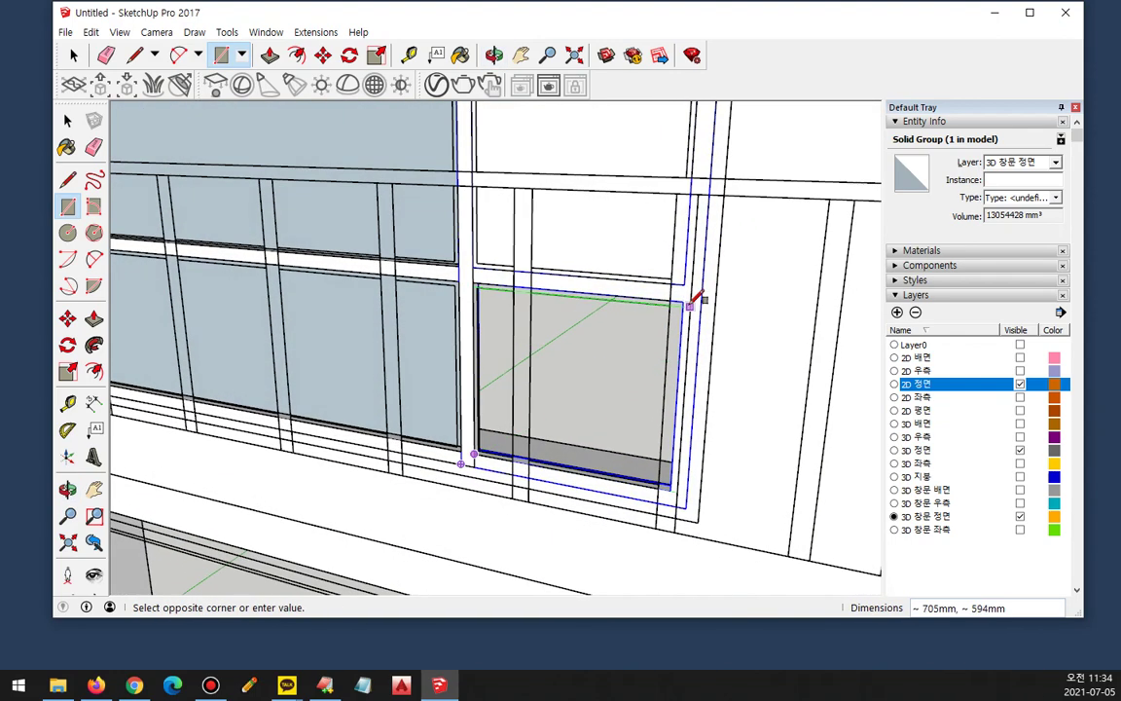
click(684, 300)
Step: Reverse the faces of the narrower sash's lower and upper glass panes and make both panes one group
key(space)
click(574, 345)
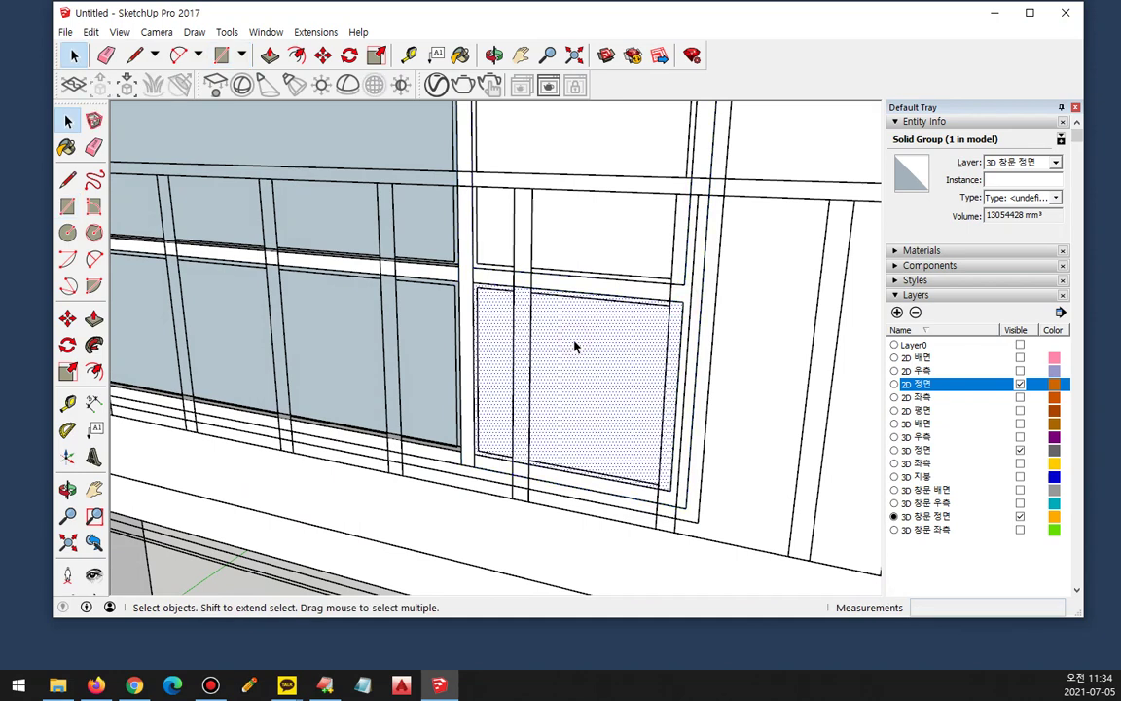
right_click(574, 346)
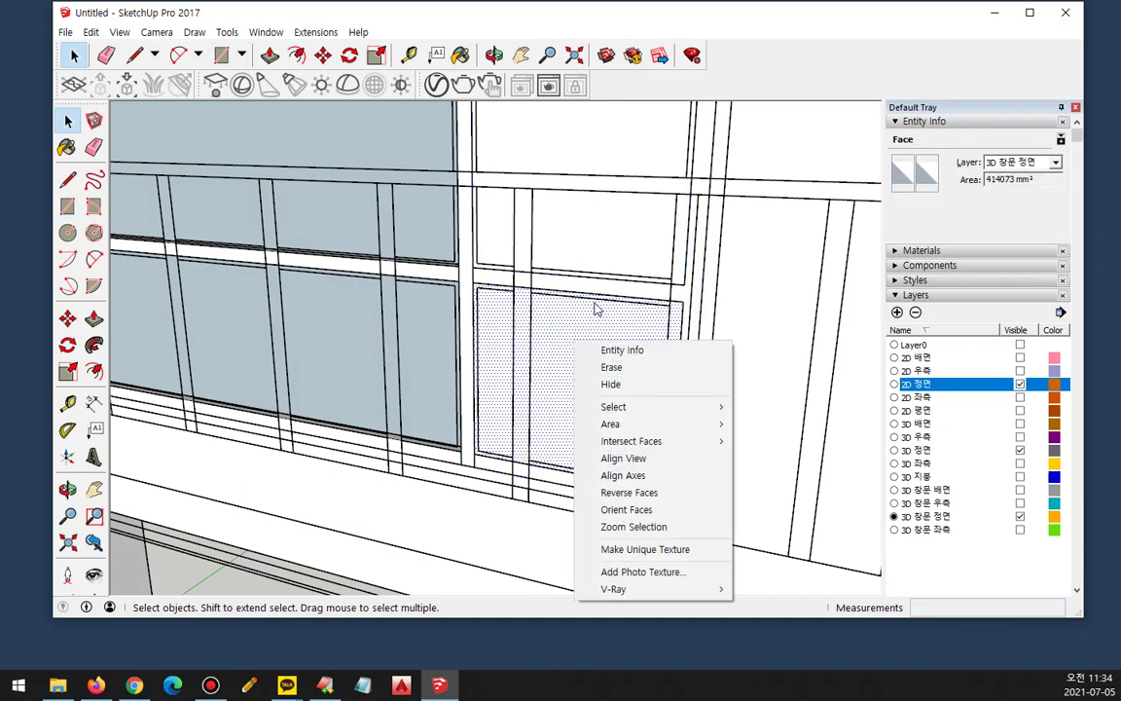
key(r)
right_click(589, 236)
key(r)
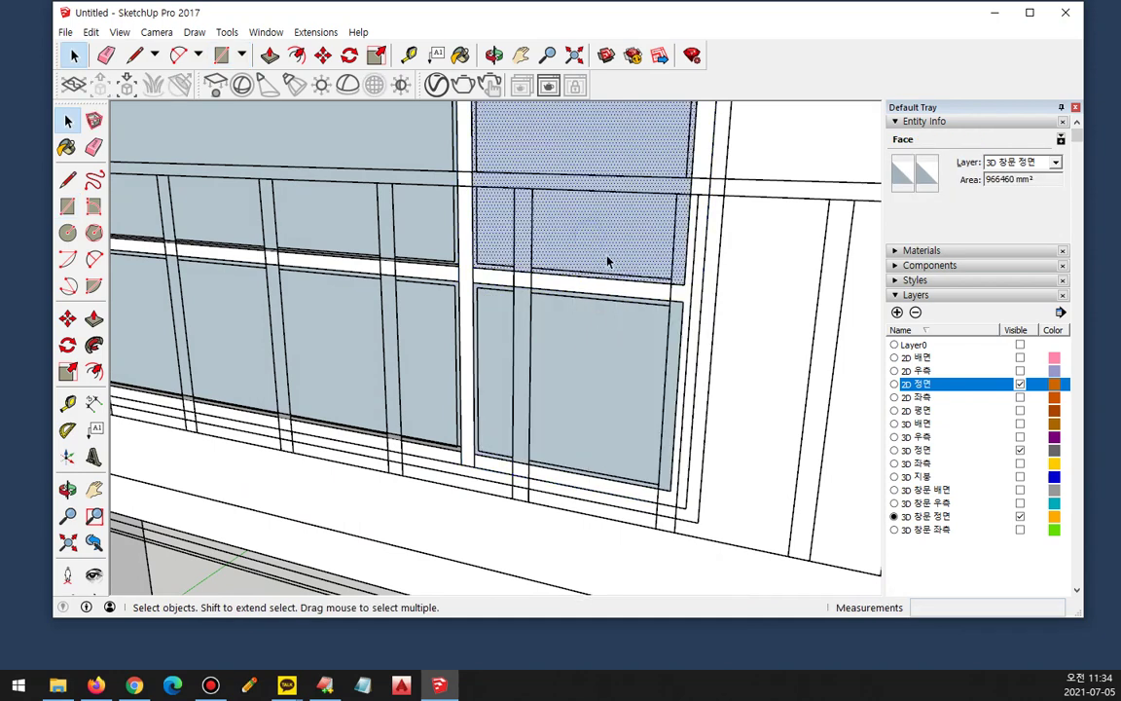
shift+double_click(601, 323)
right_click(592, 342)
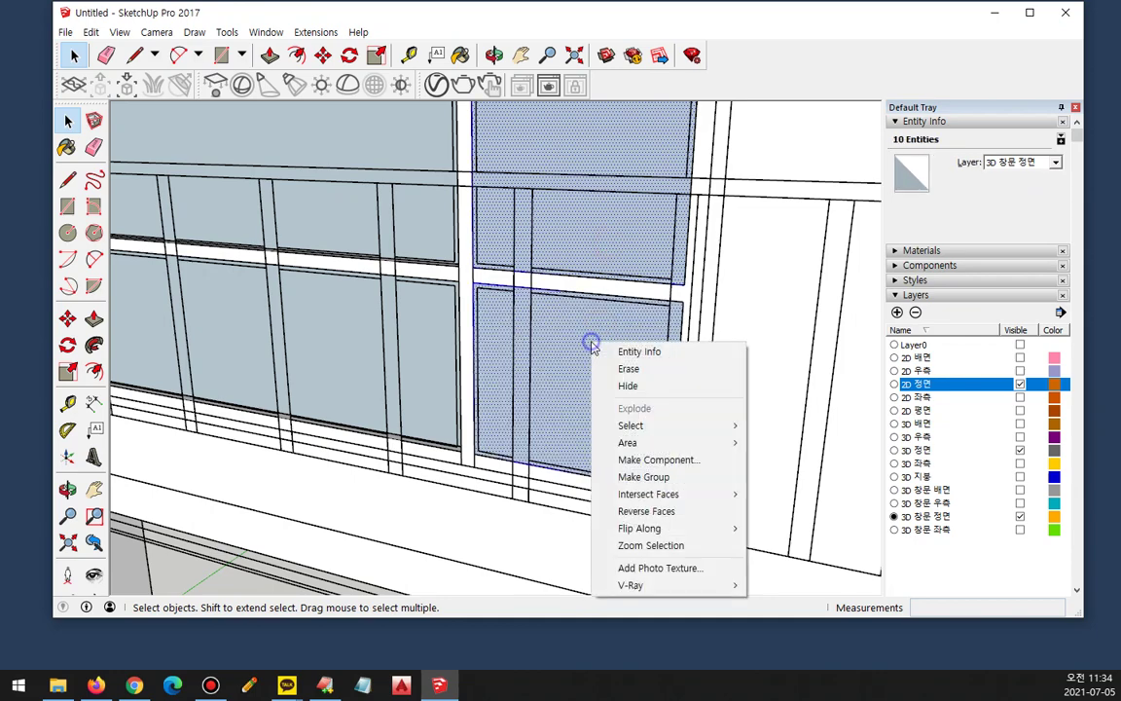
key(g)
Step: Move the glass group 40 mm back into the depth of the narrower sash frame
scroll(534, 430, down, 2)
key(m)
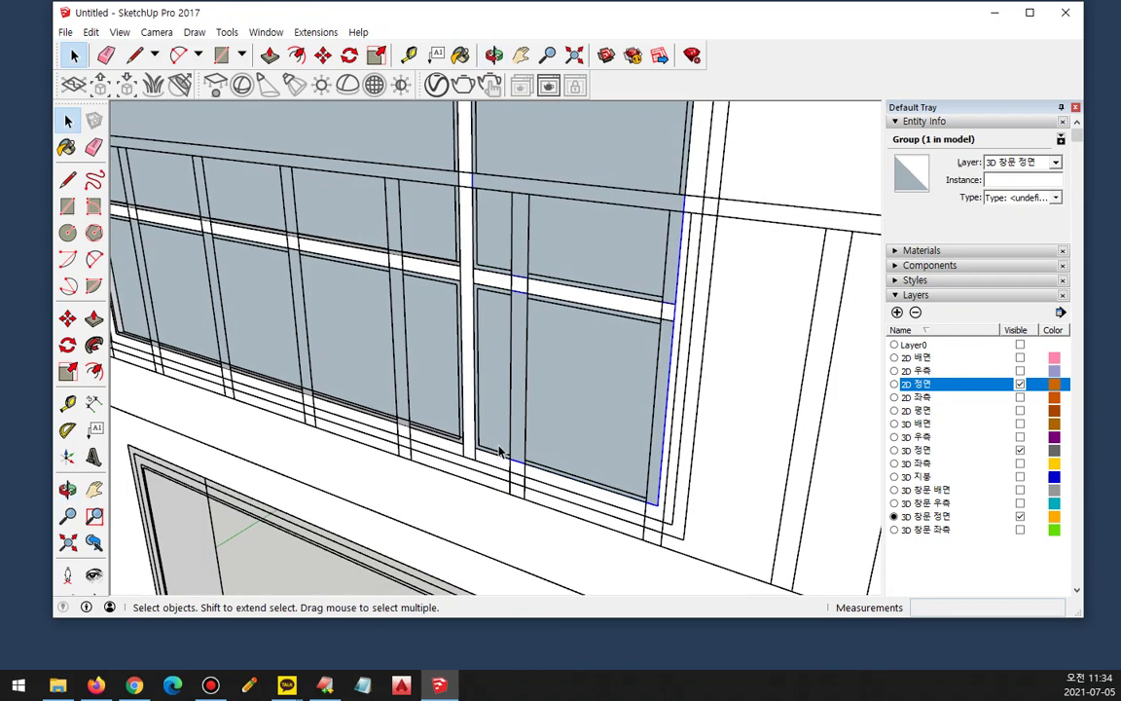
scroll(500, 450, up, 5)
scroll(411, 460, up, 1)
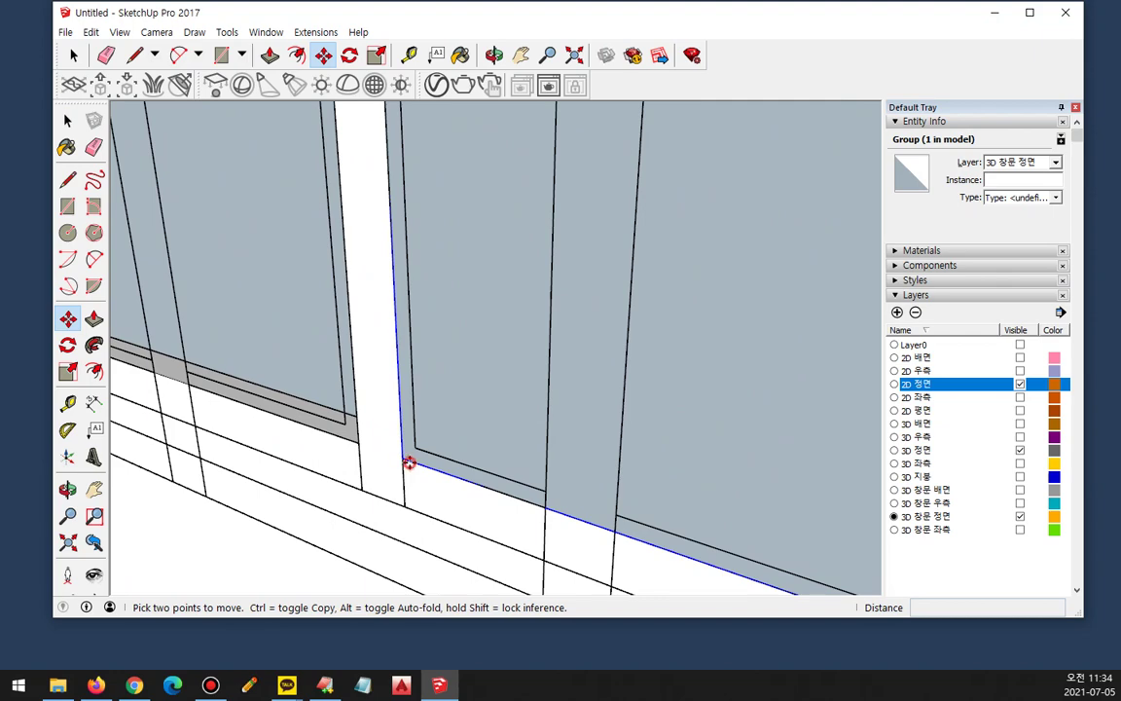
click(410, 463)
middle_drag(465, 415, 428, 435)
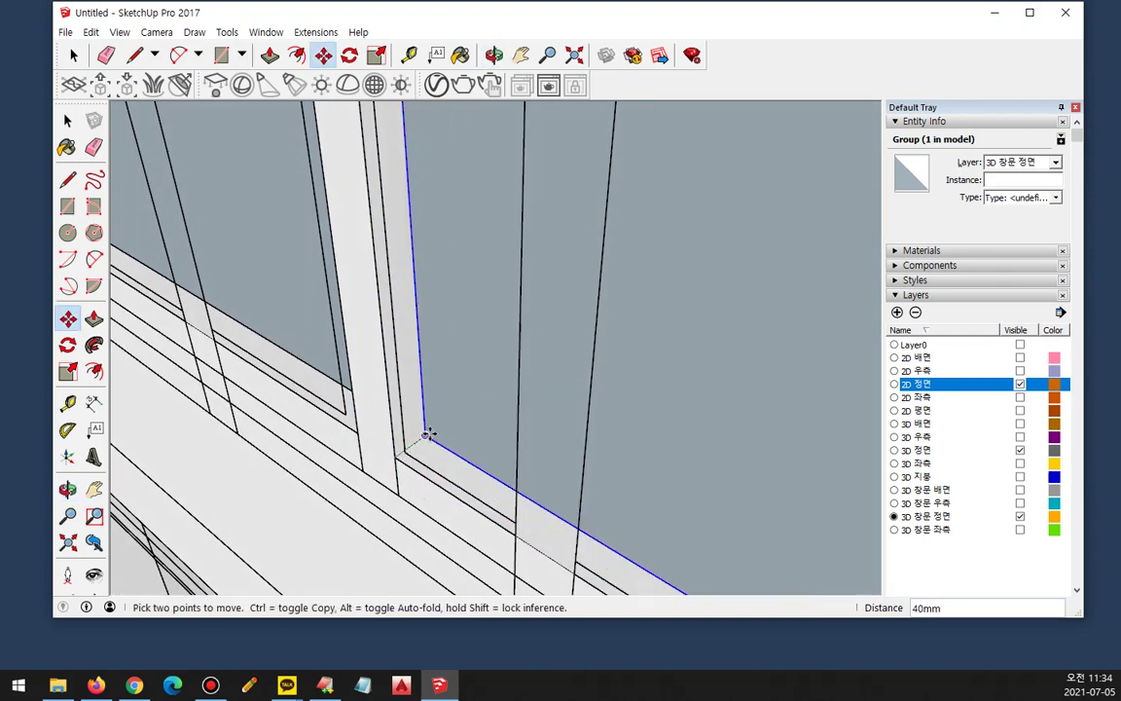
click(423, 434)
Step: Group the glass panes with the narrower sash frame
key(space)
right_click(376, 409)
key(Escape)
Step: Move the complete narrower sash 75 mm back into the window frame from its lower outer corner
middle_drag(376, 413, 779, 429)
shift+middle_drag(677, 406, 179, 449)
scroll(643, 358, up, 2)
key(m)
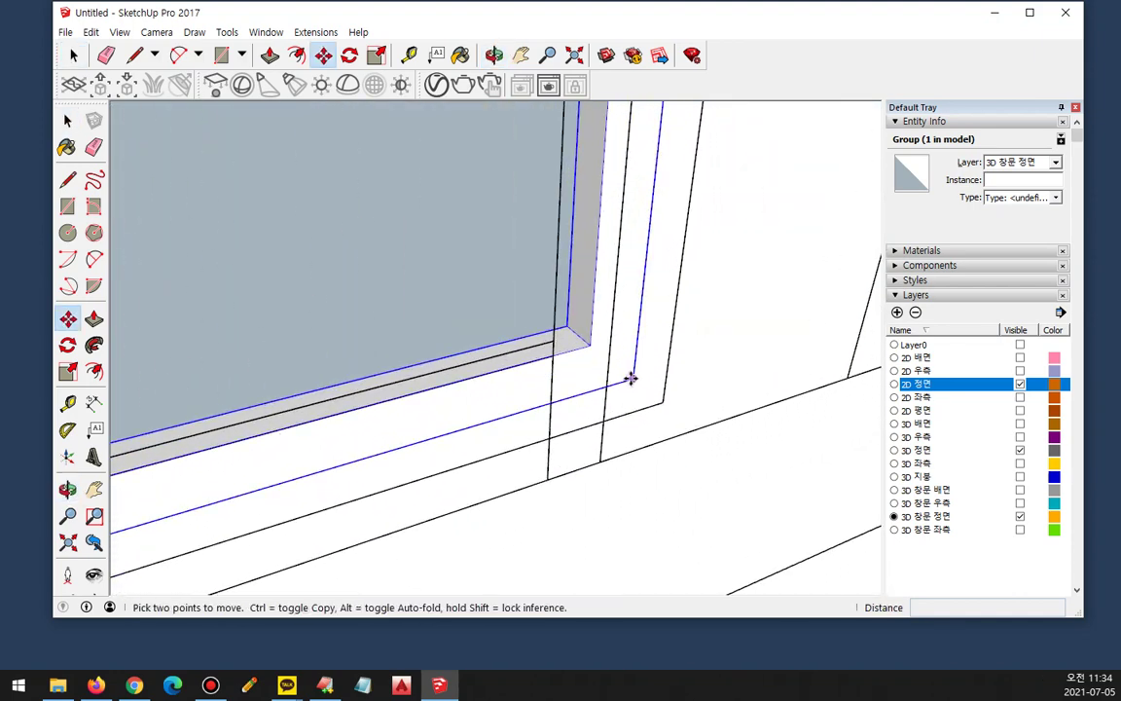
click(630, 378)
middle_drag(504, 317, 592, 348)
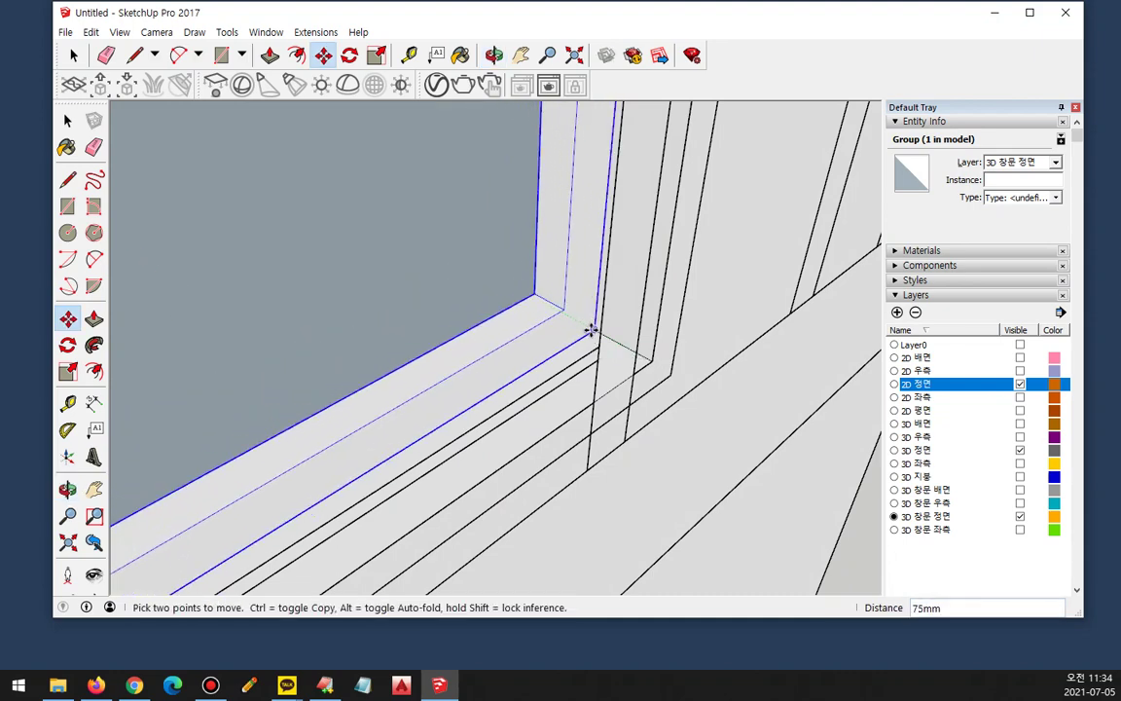
Step: Move the wider sash 35 mm back so its corner meets the narrower sash's frame
middle_drag(509, 356, 435, 188)
key(space)
click(332, 197)
scroll(352, 201, up, 4)
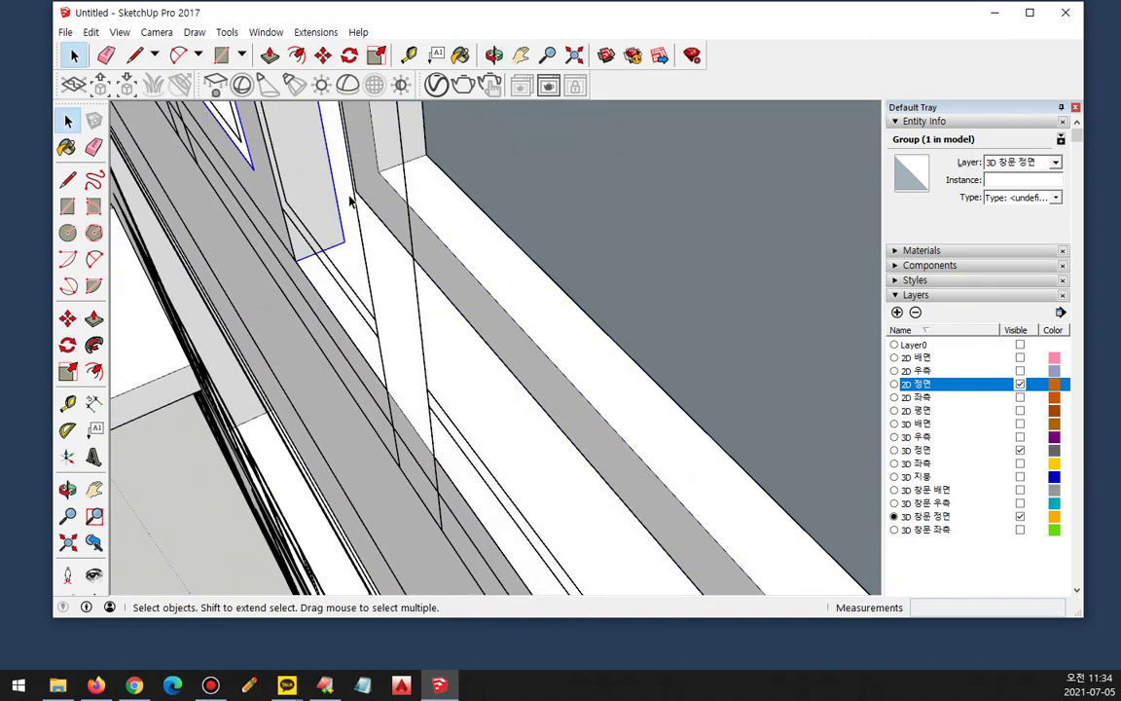
middle_drag(355, 250, 428, 333)
key(m)
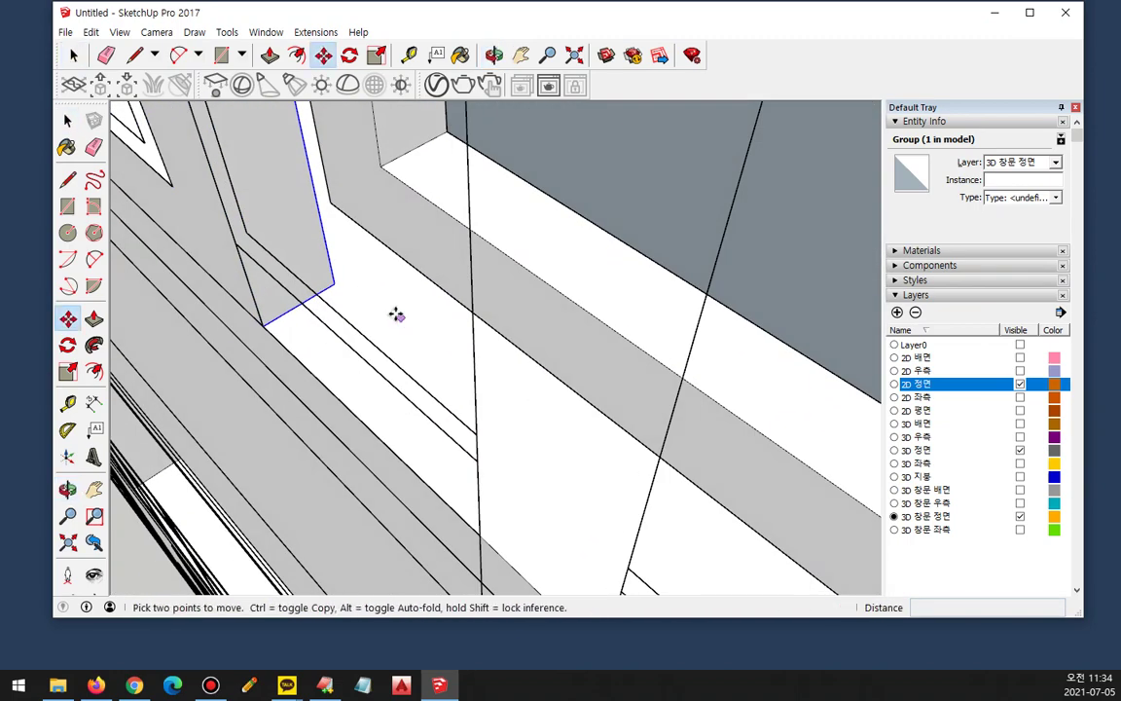
click(331, 283)
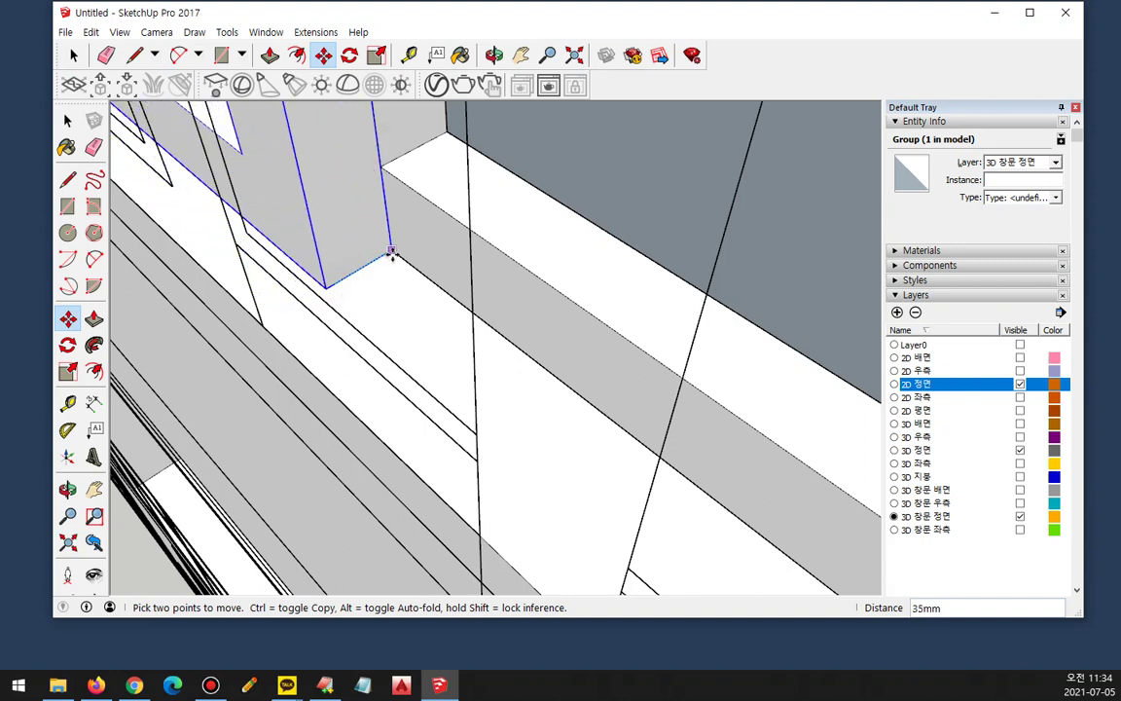
click(392, 247)
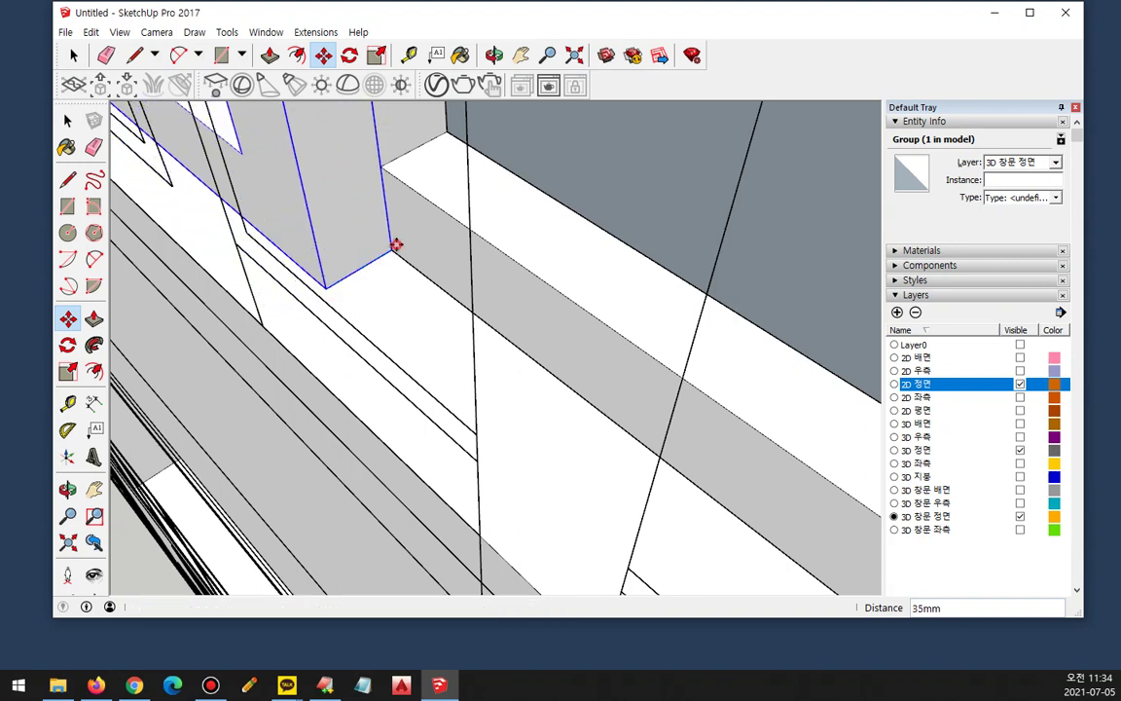
Step: Group the outer window frame and both sashes into one window group
key(space)
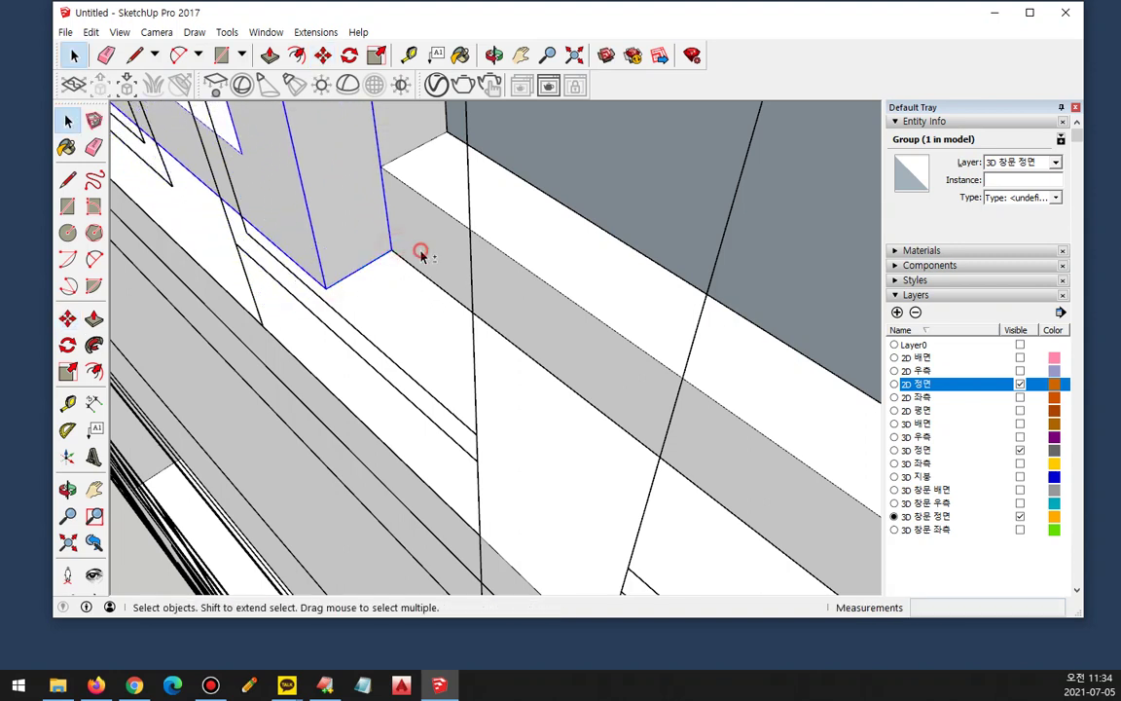
right_click(401, 326)
key(g)
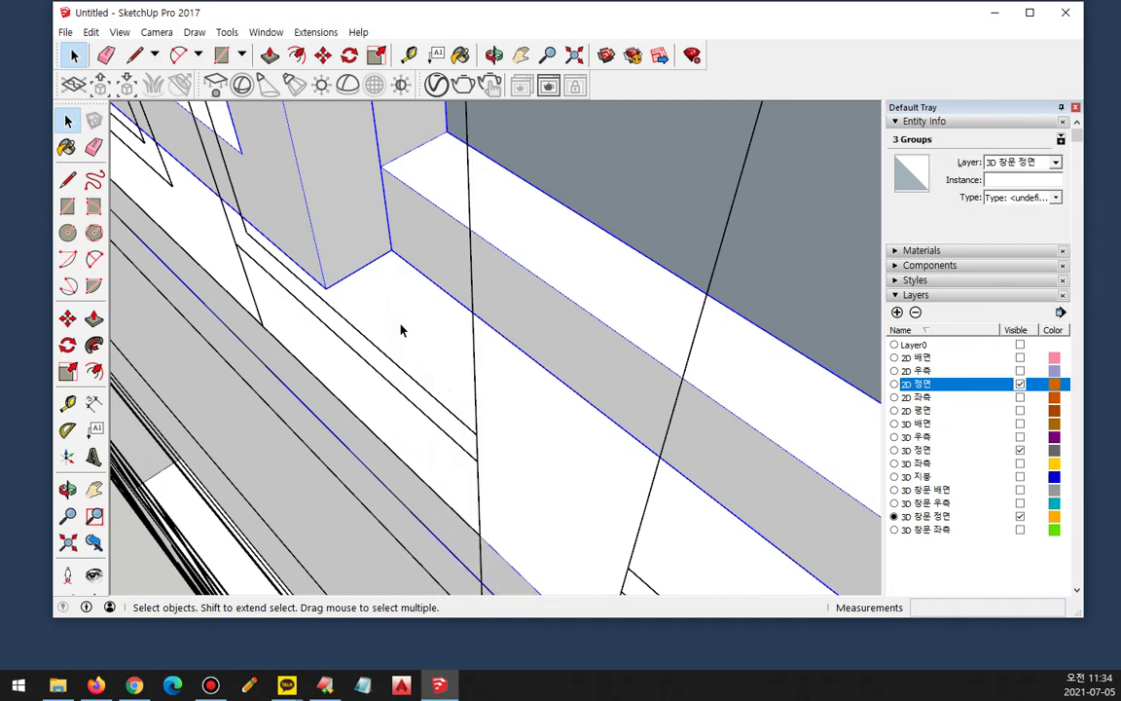
Step: Move the whole top balcony window group 200 mm inward into the wall opening
scroll(401, 330, down, 4)
middle_drag(416, 336, 647, 363)
key(m)
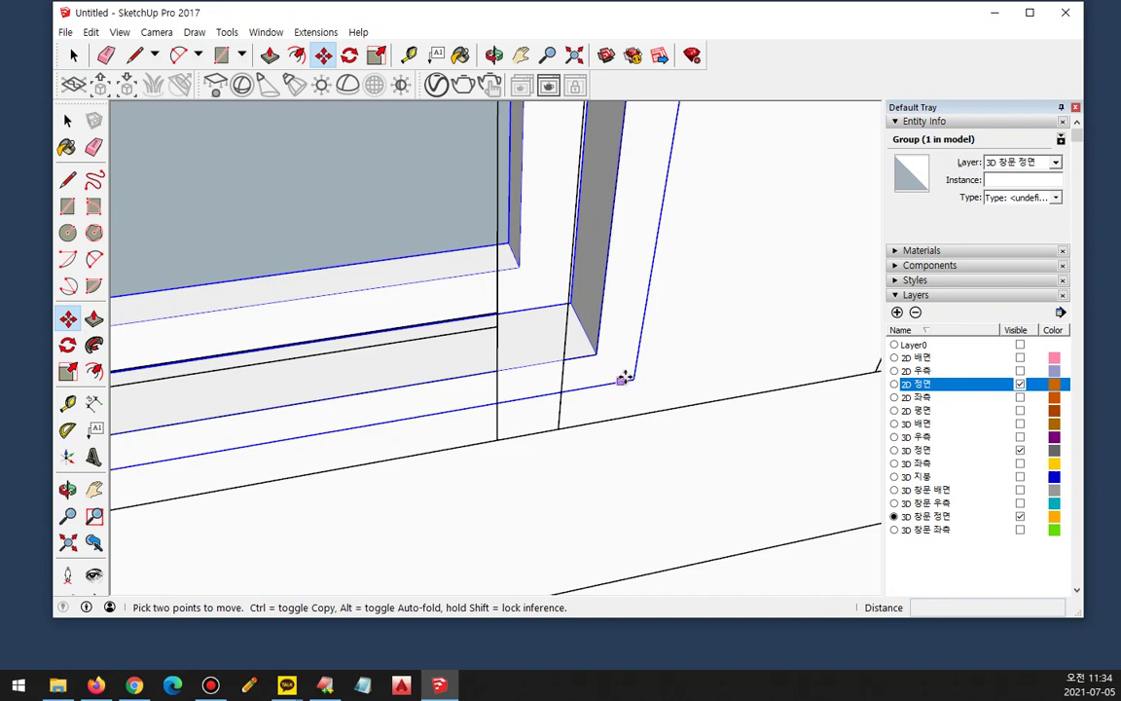
click(628, 373)
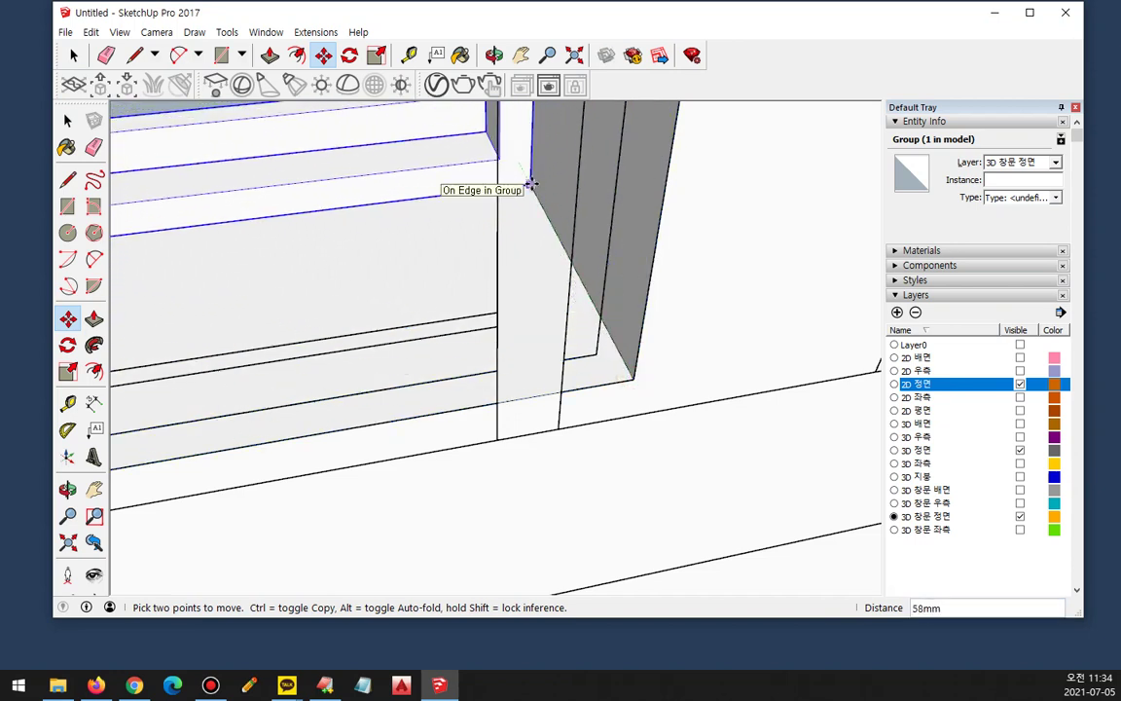
text(200)
key(Return)
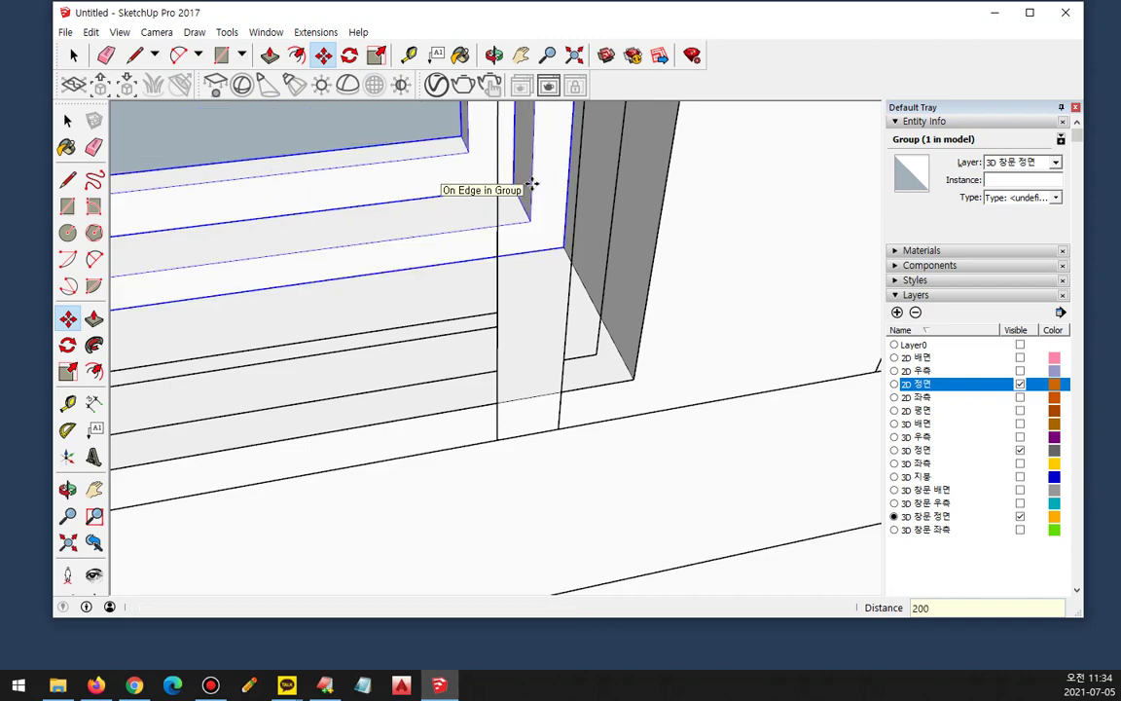
scroll(448, 298, down, 6)
key(space)
Step: Hide the 2D 정면 layer
middle_drag(455, 421, 587, 284)
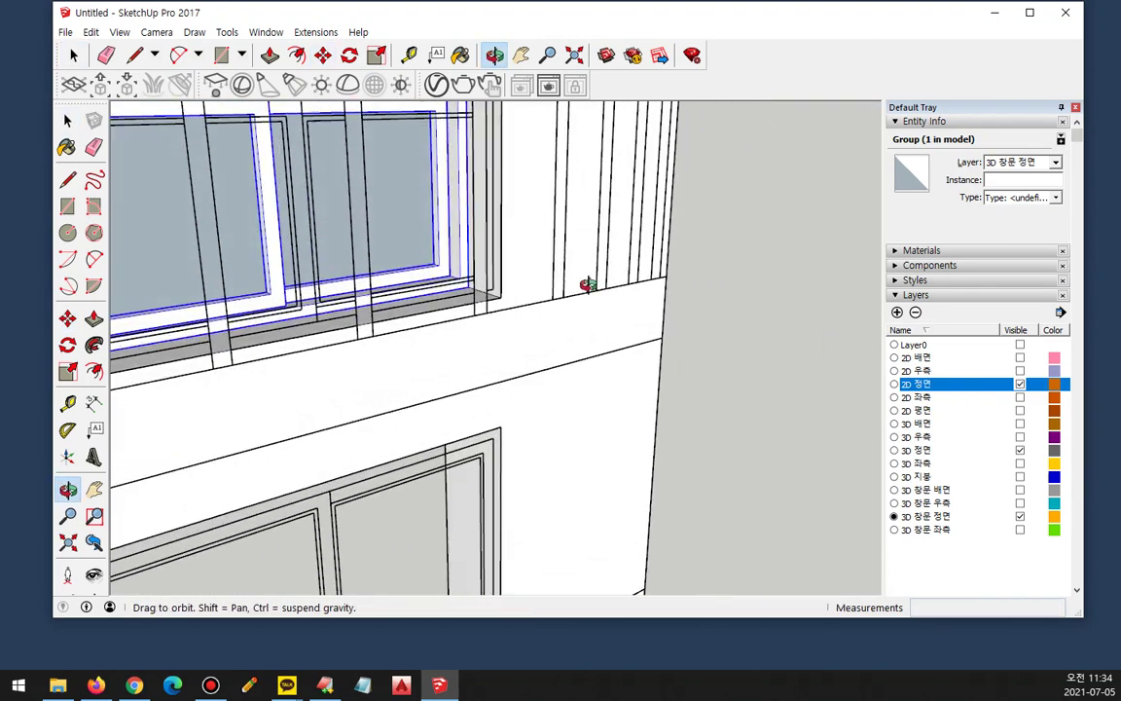
scroll(590, 290, down, 8)
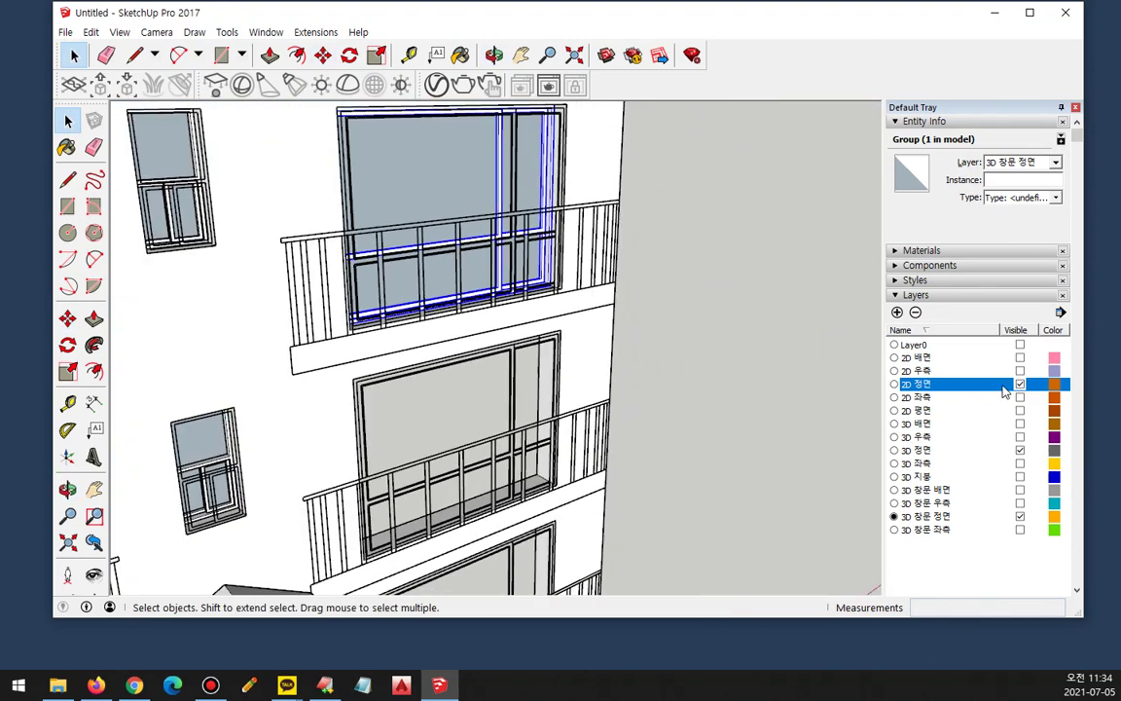
click(1019, 384)
middle_drag(654, 271, 669, 296)
scroll(669, 295, down, 1)
scroll(662, 292, up, 1)
Step: Copy the top balcony window down to the opening below and repeat the copy with *2 for the lowest opening
key(m)
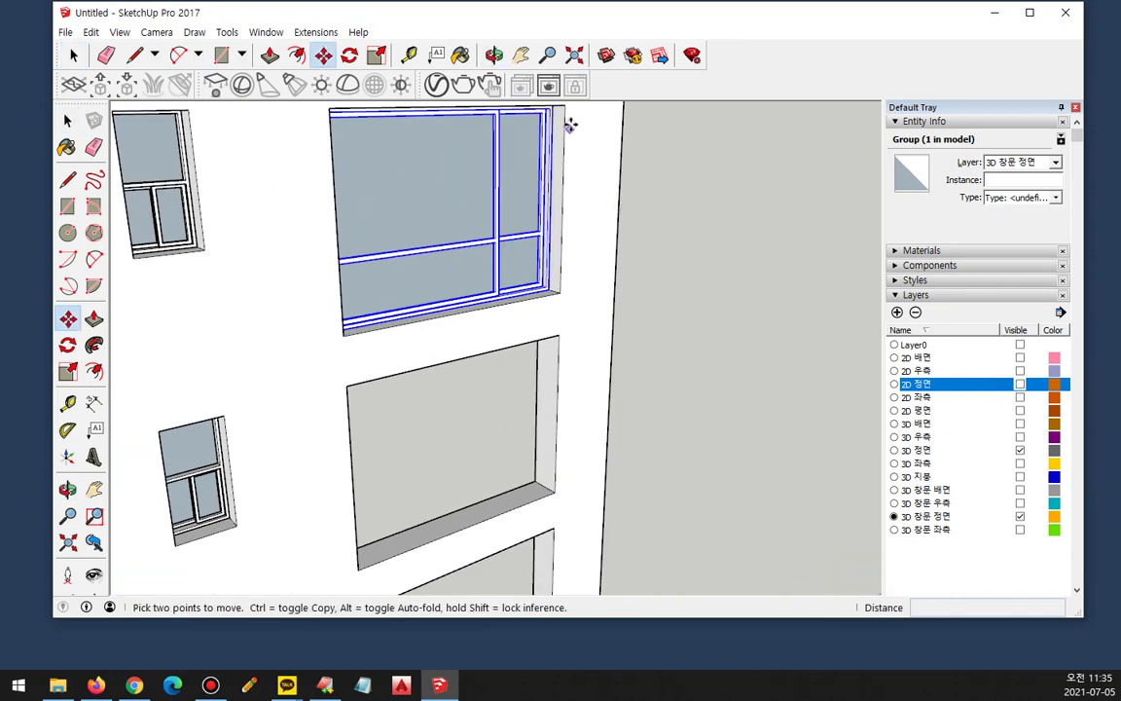
key(ctrl)
click(566, 108)
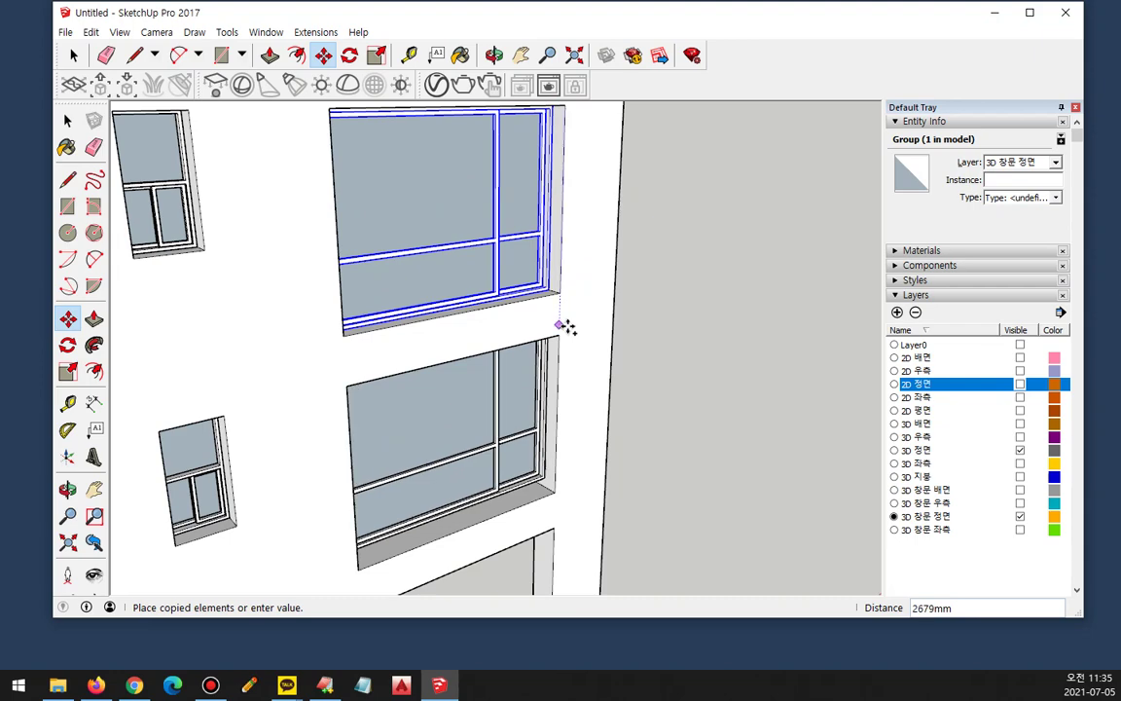
click(556, 333)
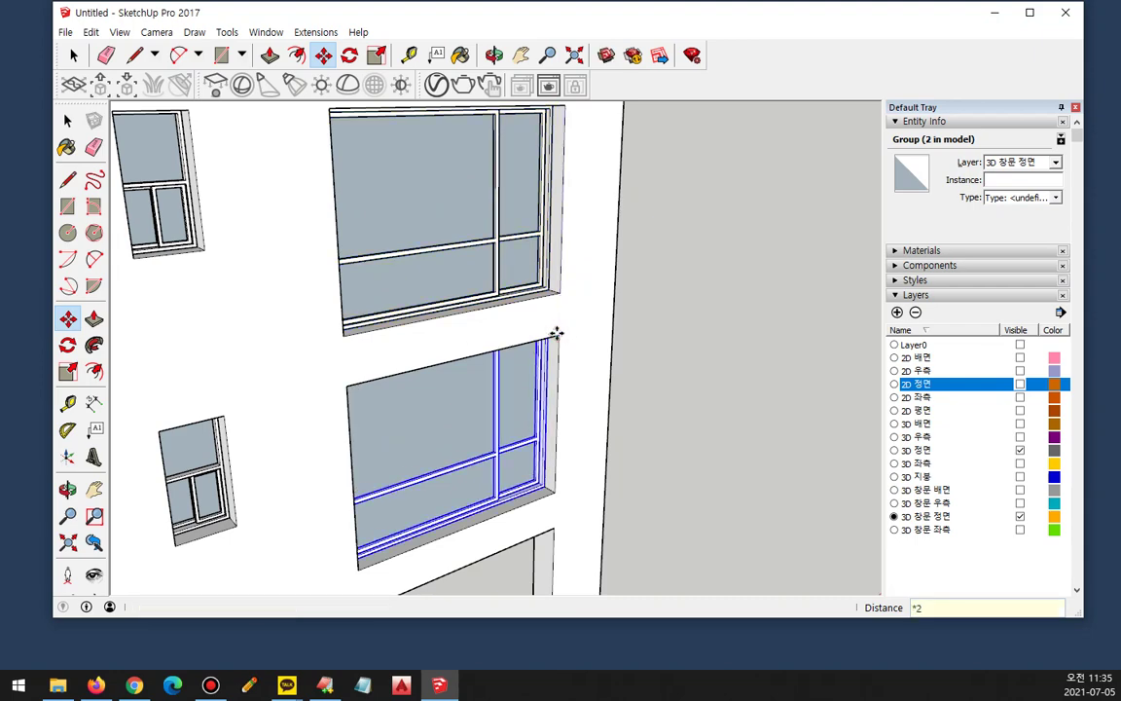
key(Return)
scroll(556, 334, down, 3)
key(space)
click(651, 470)
Step: Make the remaining 3D wall, roof and window layers visible, from 3D 창문 좌측 up to 3D 배면
mouse_move(630, 498)
middle_down()
mouse_move(406, 393)
mouse_move(526, 411)
mouse_move(552, 403)
middle_up()
mouse_move(418, 530)
mouse_down()
mouse_move(378, 531)
mouse_move(669, 135)
mouse_move(344, 571)
mouse_up()
key(Escape)
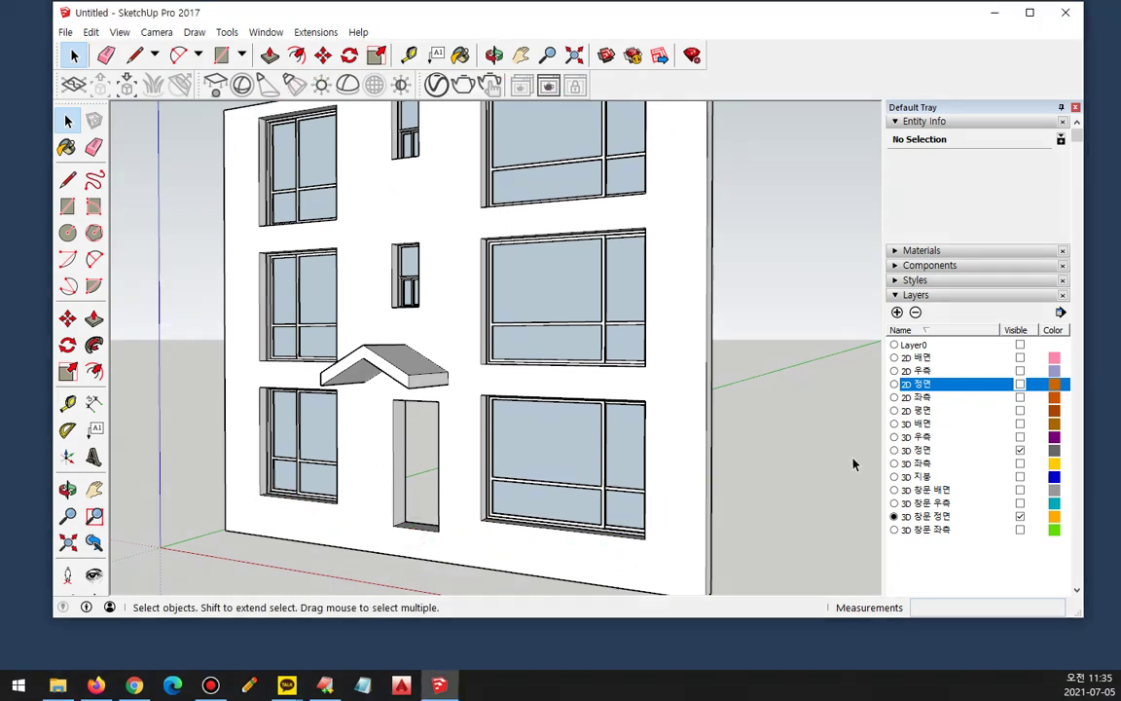
click(1019, 530)
click(1020, 503)
click(1020, 489)
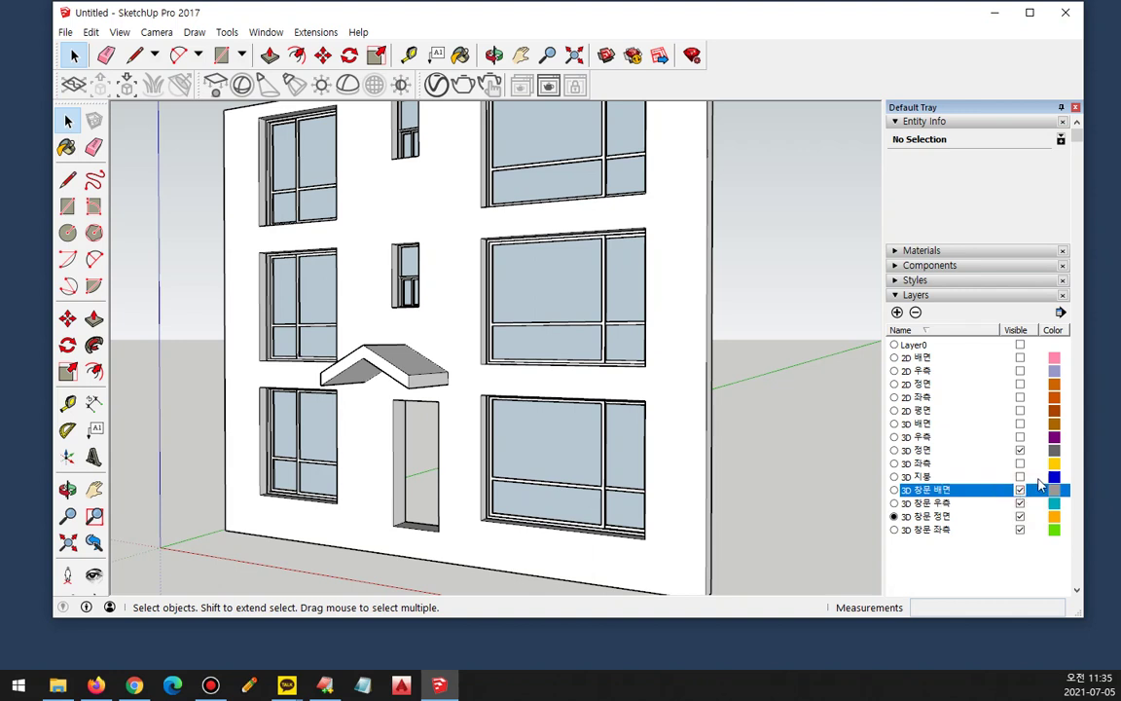
click(1019, 476)
click(1020, 463)
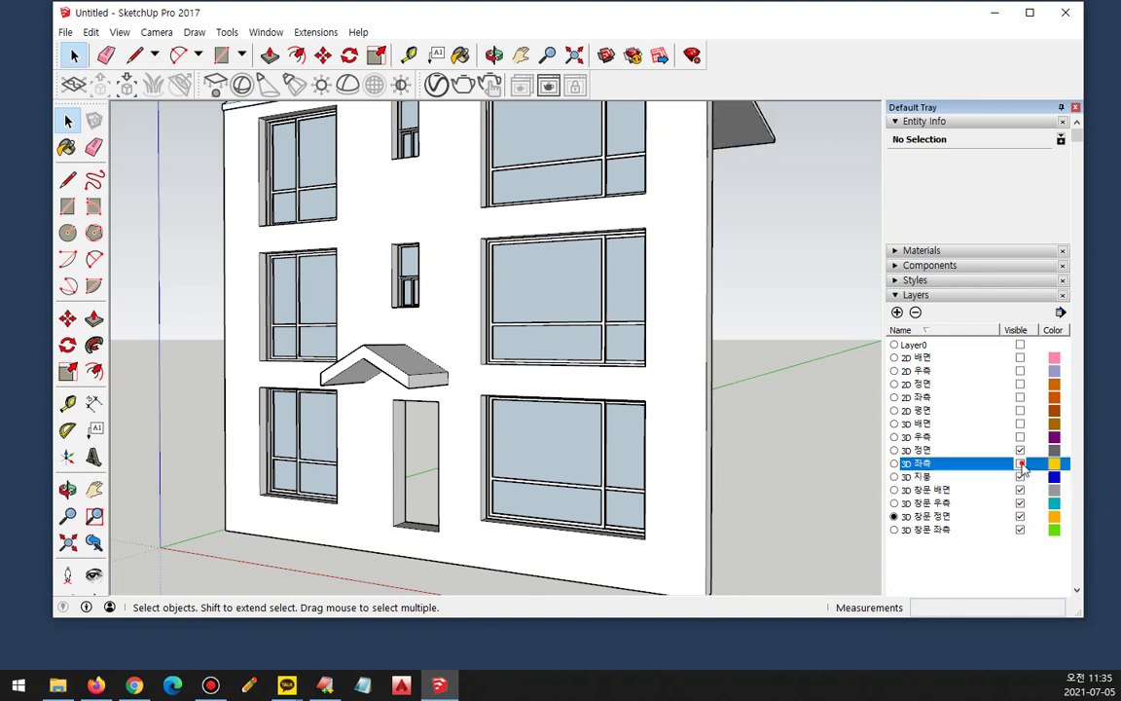
click(1019, 436)
click(1020, 424)
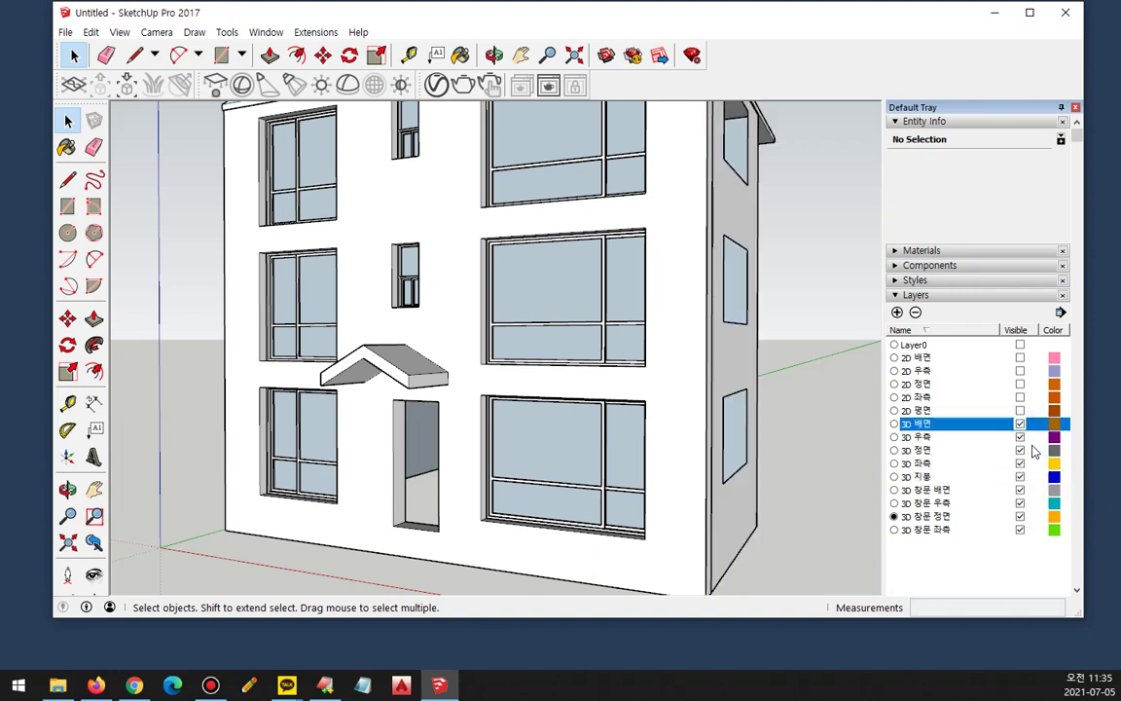
scroll(851, 405, down, 4)
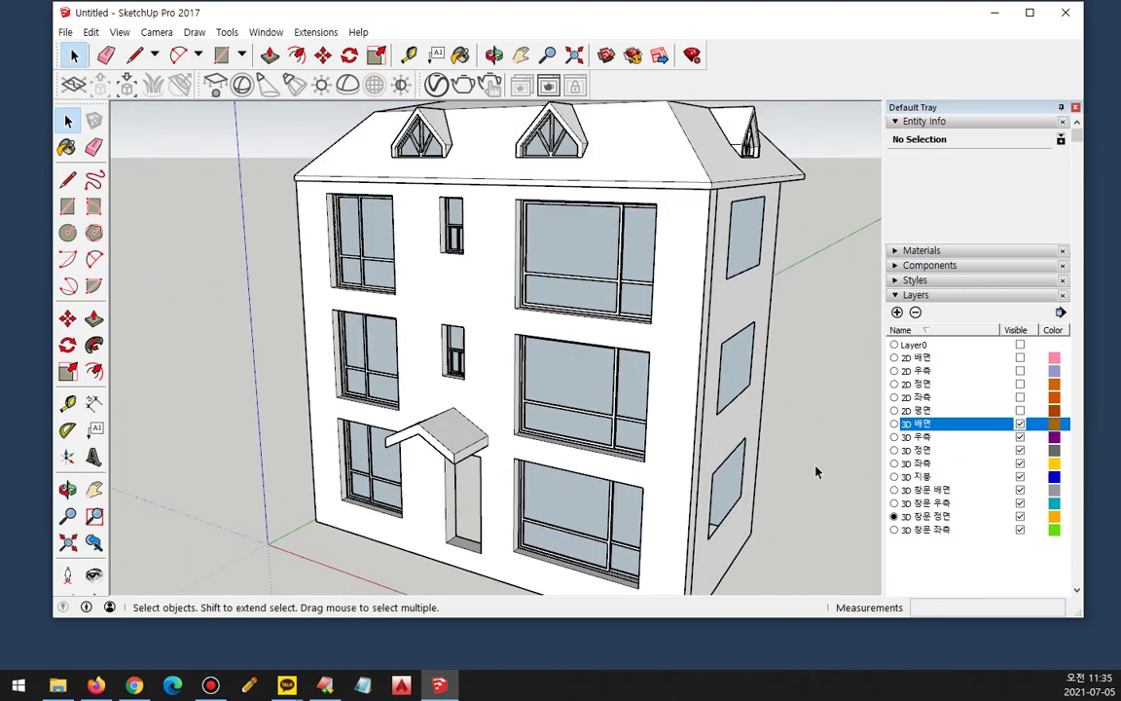